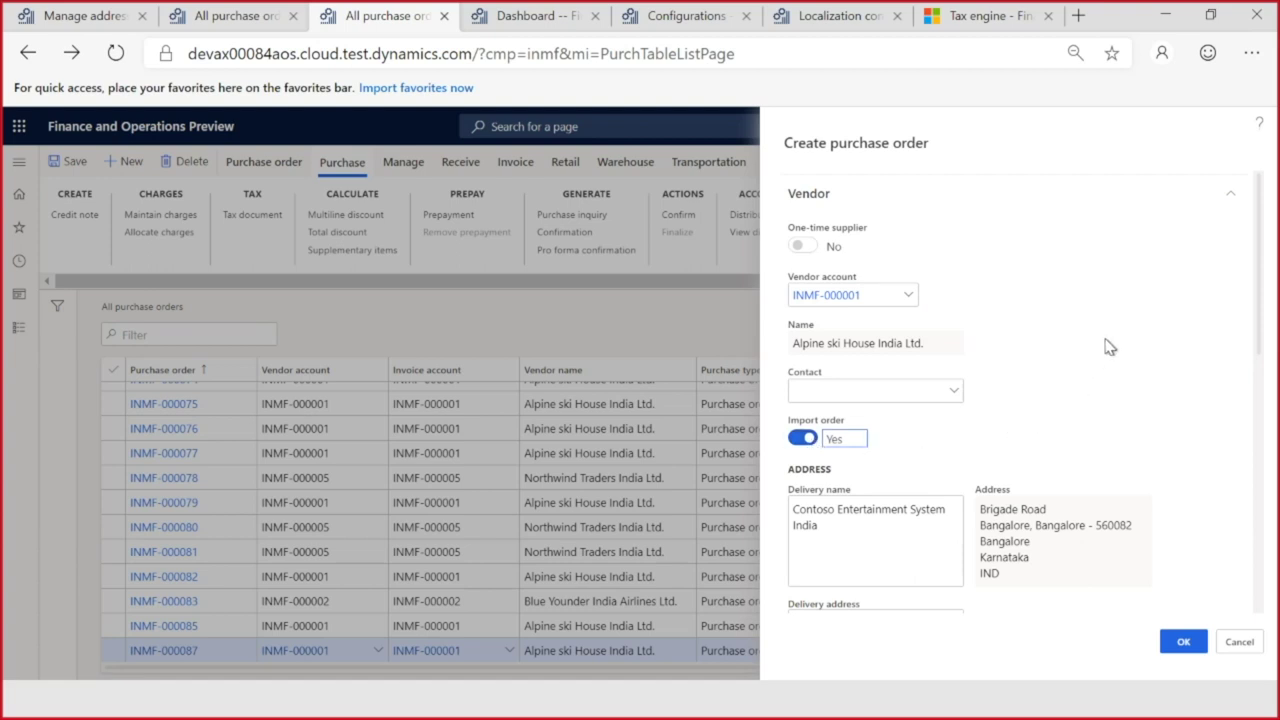
Step: Set the new purchase order's site to Site 1 and warehouse to 11, and create the order
{"action": "scroll", "coordinate": [1110, 346], "scroll_direction": "down", "scroll_amount": 3}
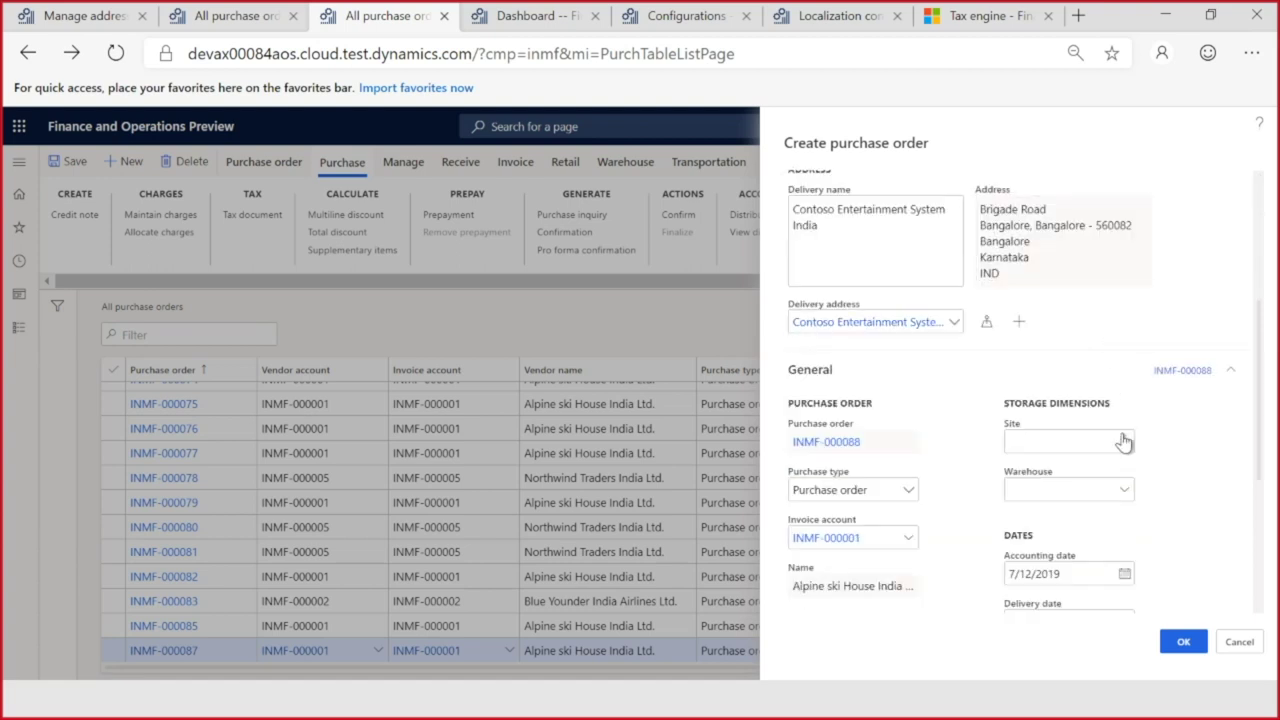
{"action": "left_click", "coordinate": [1125, 446]}
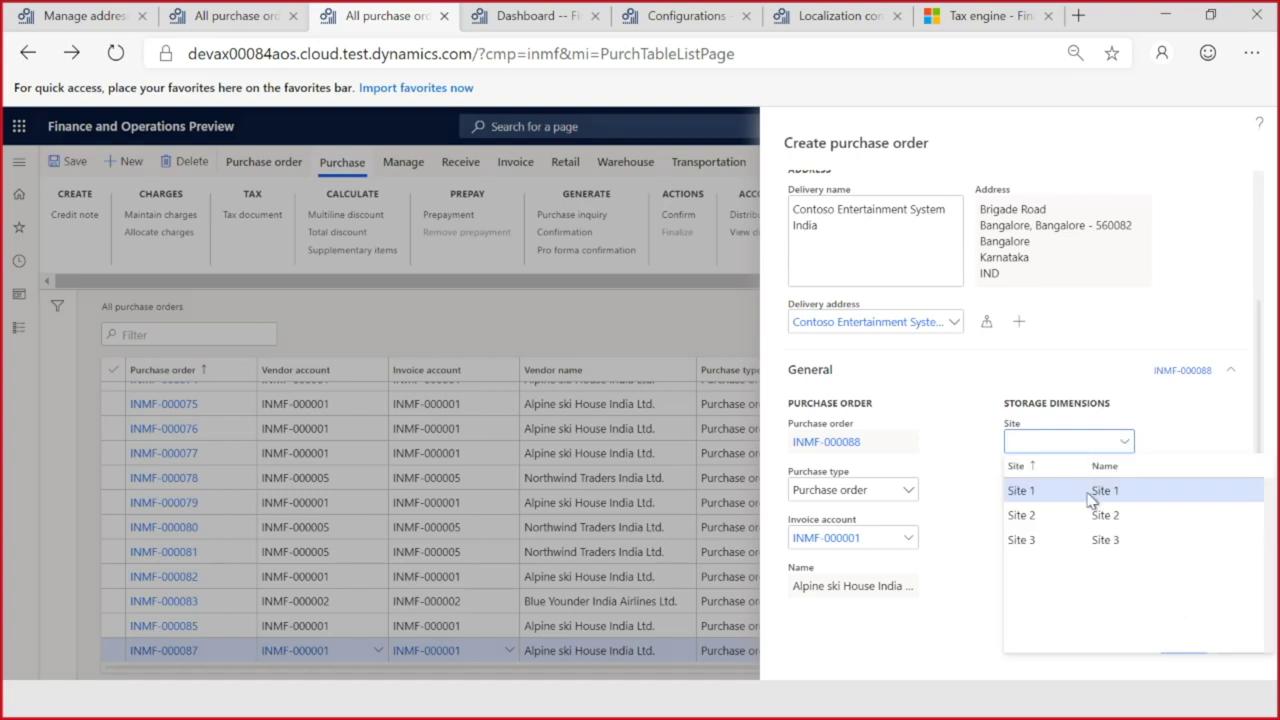
{"action": "left_click", "coordinate": [1050, 490]}
{"action": "left_click", "coordinate": [1125, 499]}
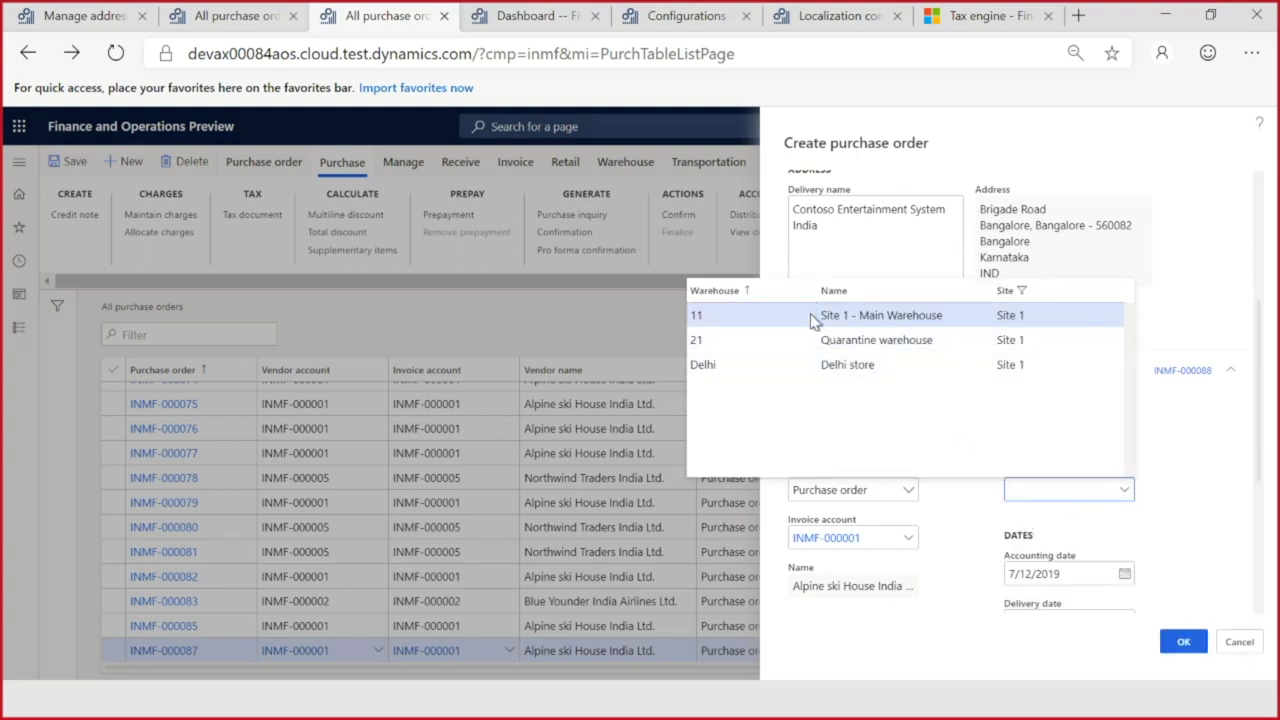
{"action": "left_click", "coordinate": [813, 318]}
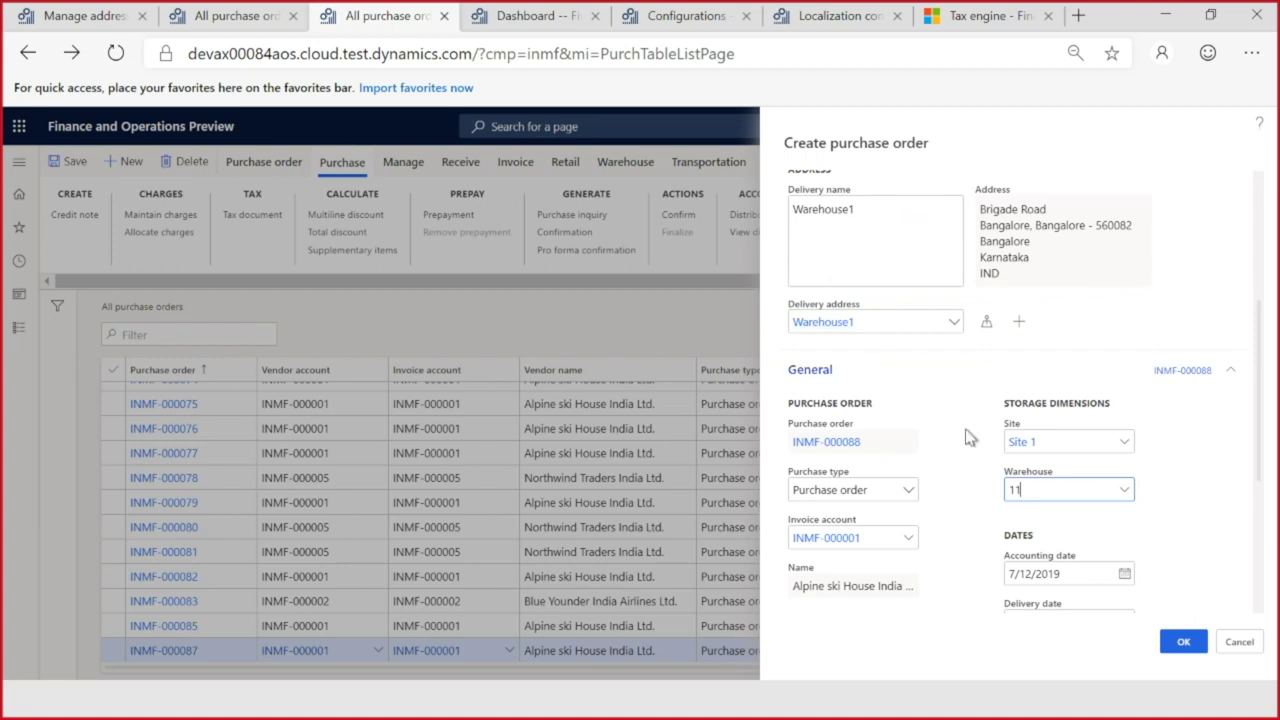
{"action": "left_click", "coordinate": [1184, 645]}
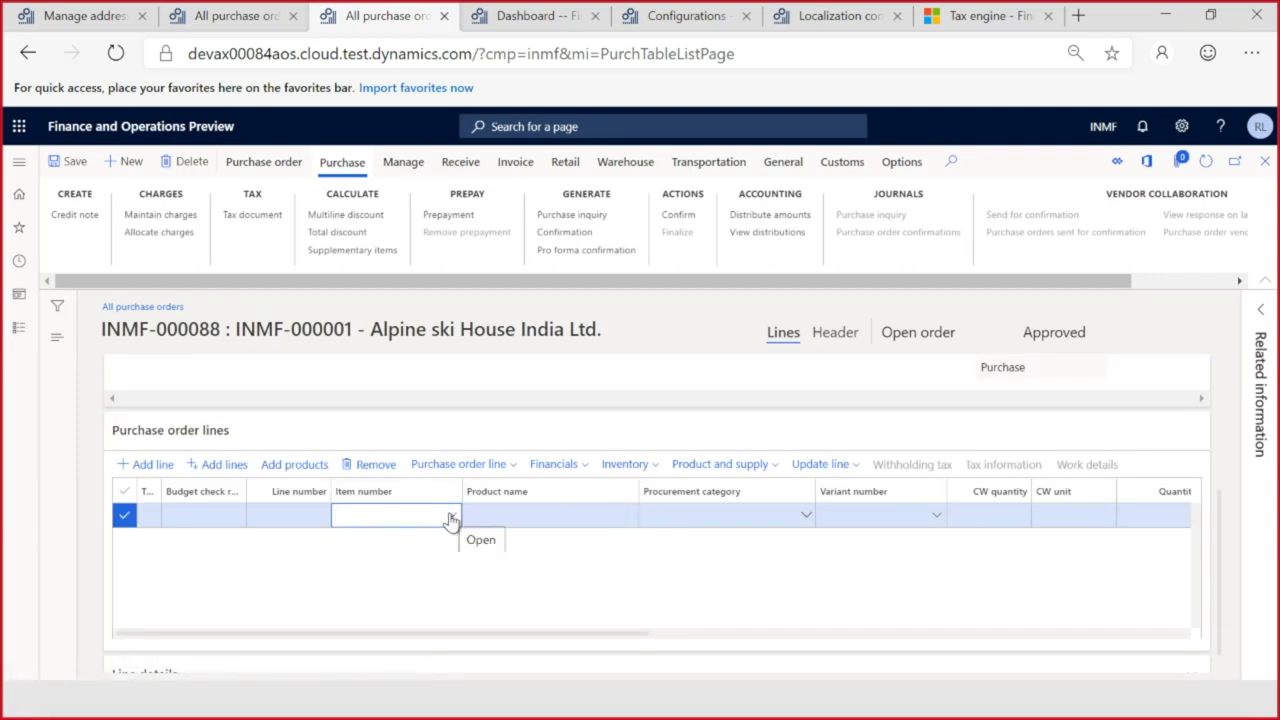
Step: Enter item number 1105 on the first purchase order line and save the order
{"action": "left_click", "coordinate": [452, 516]}
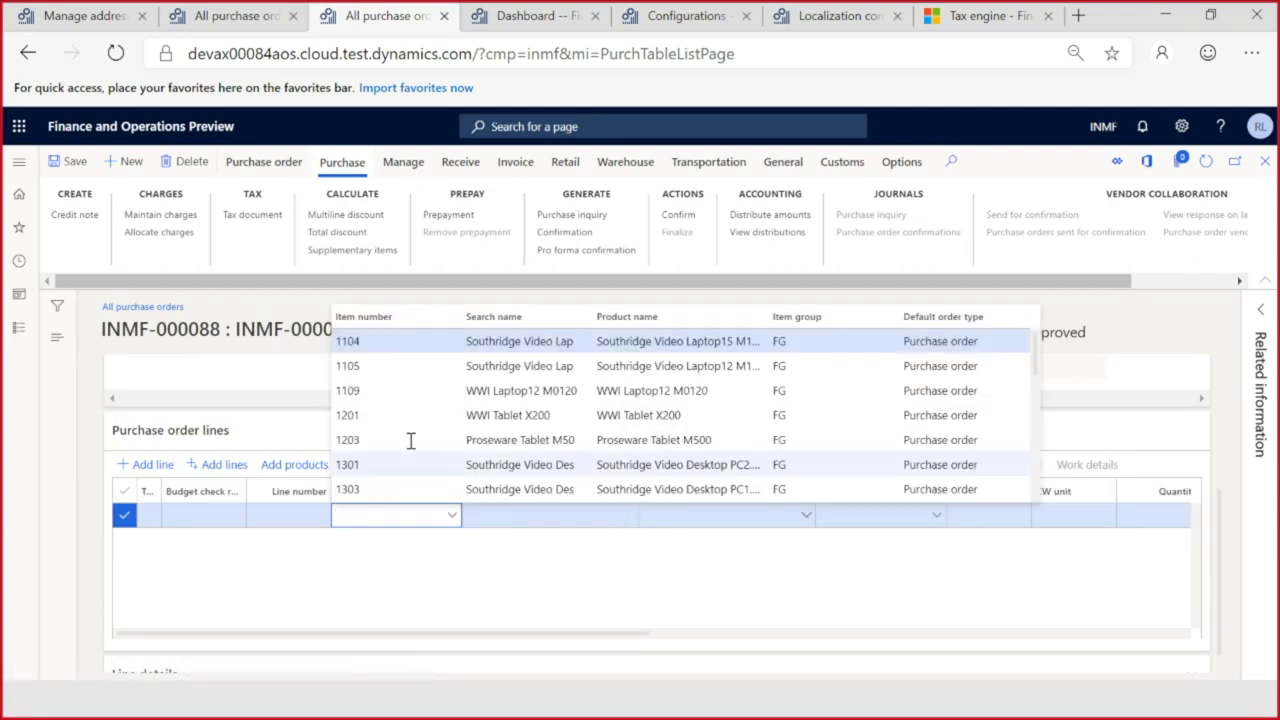
{"action": "left_click", "coordinate": [368, 345]}
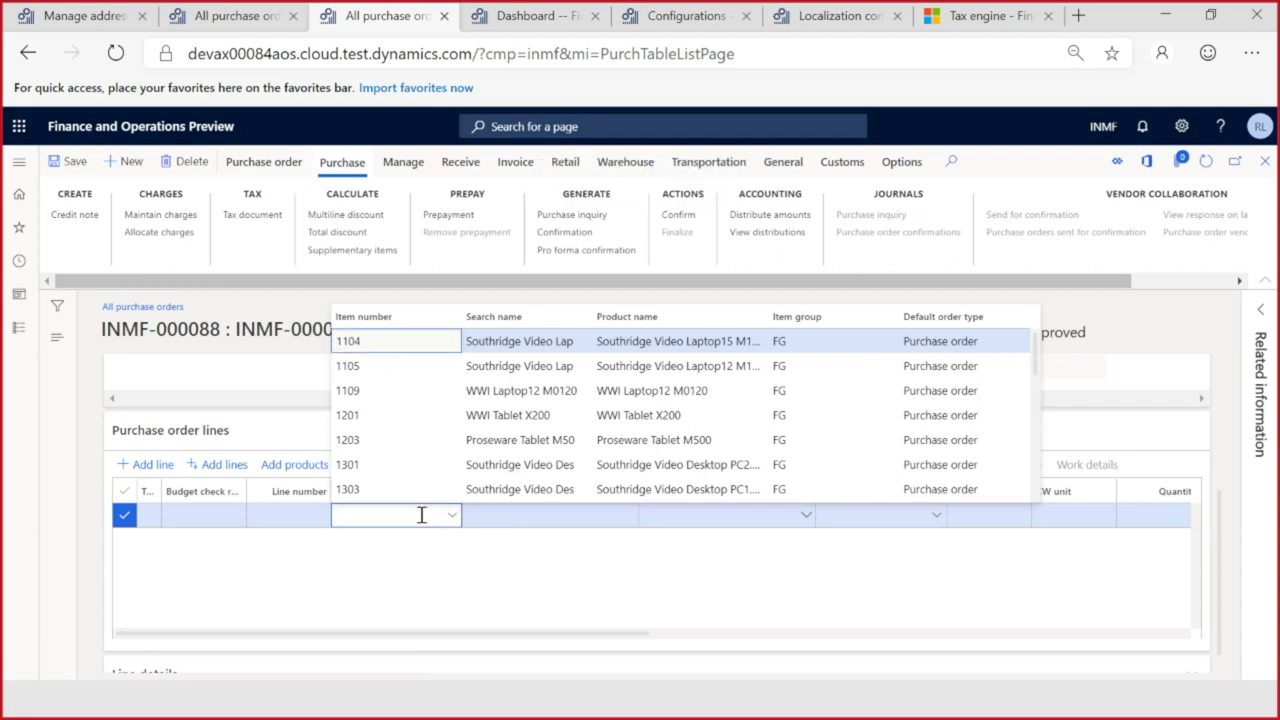
{"action": "left_click", "coordinate": [400, 345]}
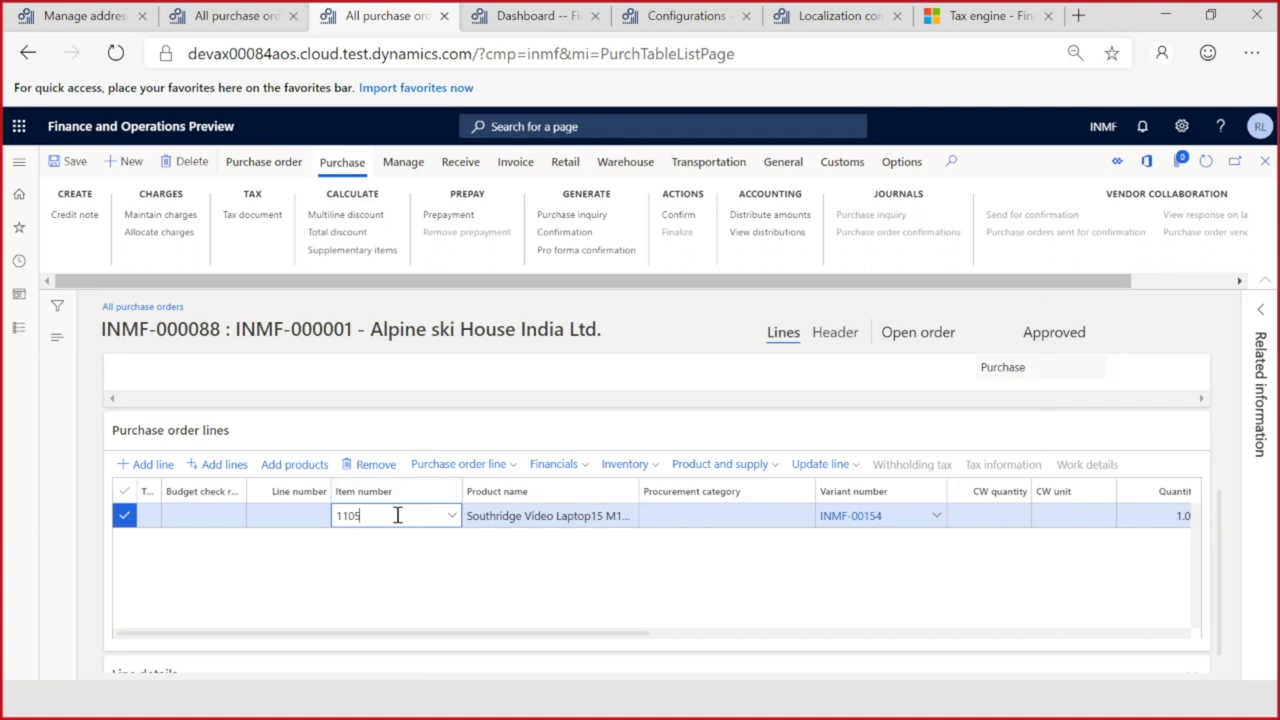
{"action": "key", "text": "Tab"}
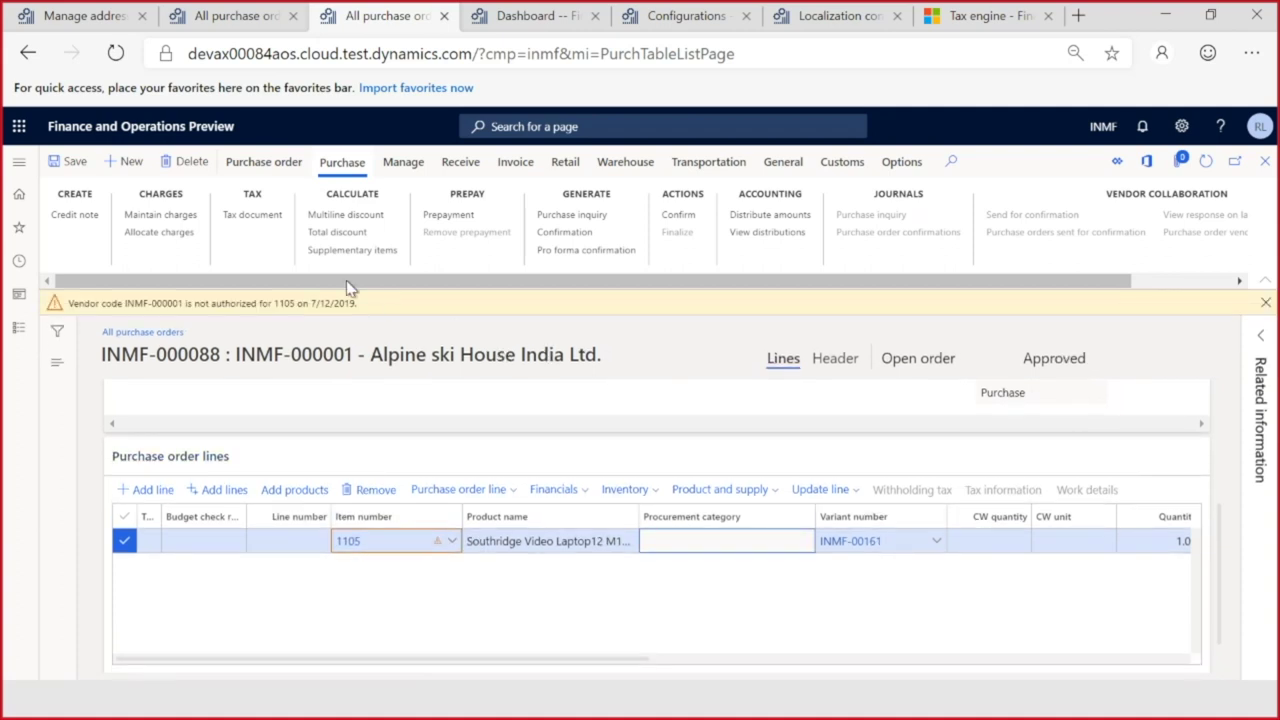
{"action": "left_click", "coordinate": [70, 162]}
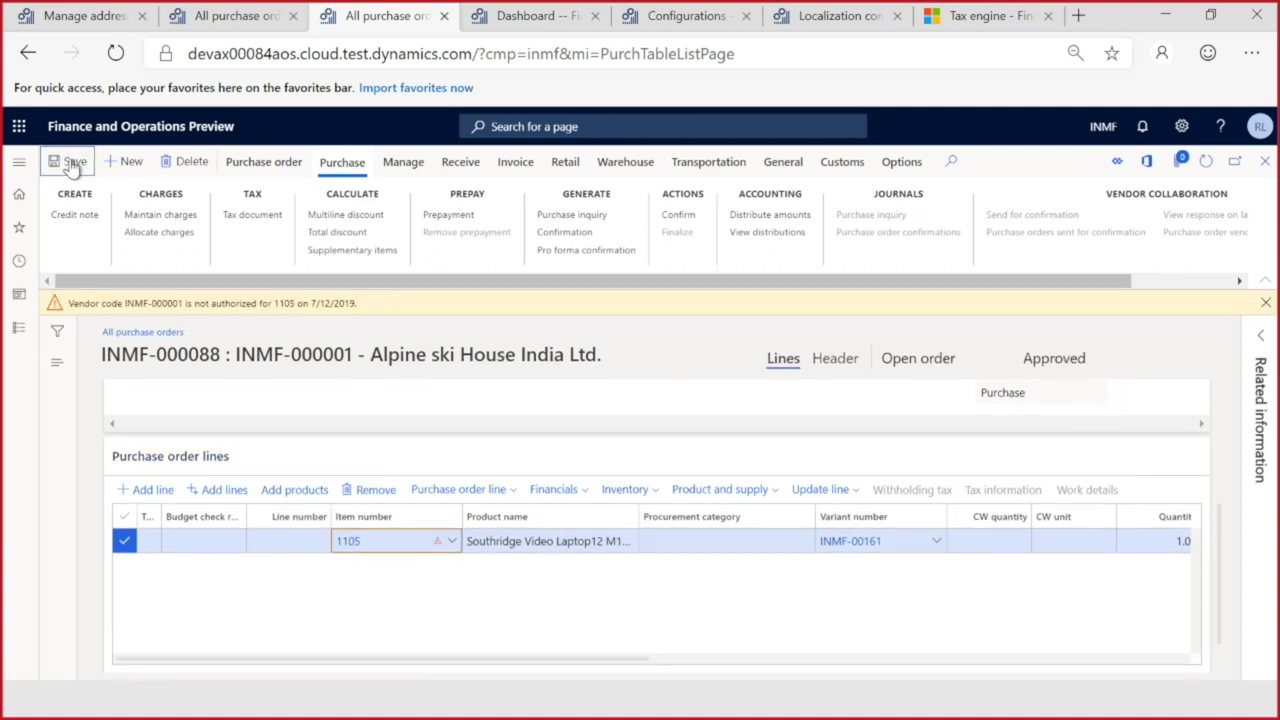
Step: Check the taxes calculated in the purchase order's tax document and return to the order
{"action": "left_click", "coordinate": [257, 216]}
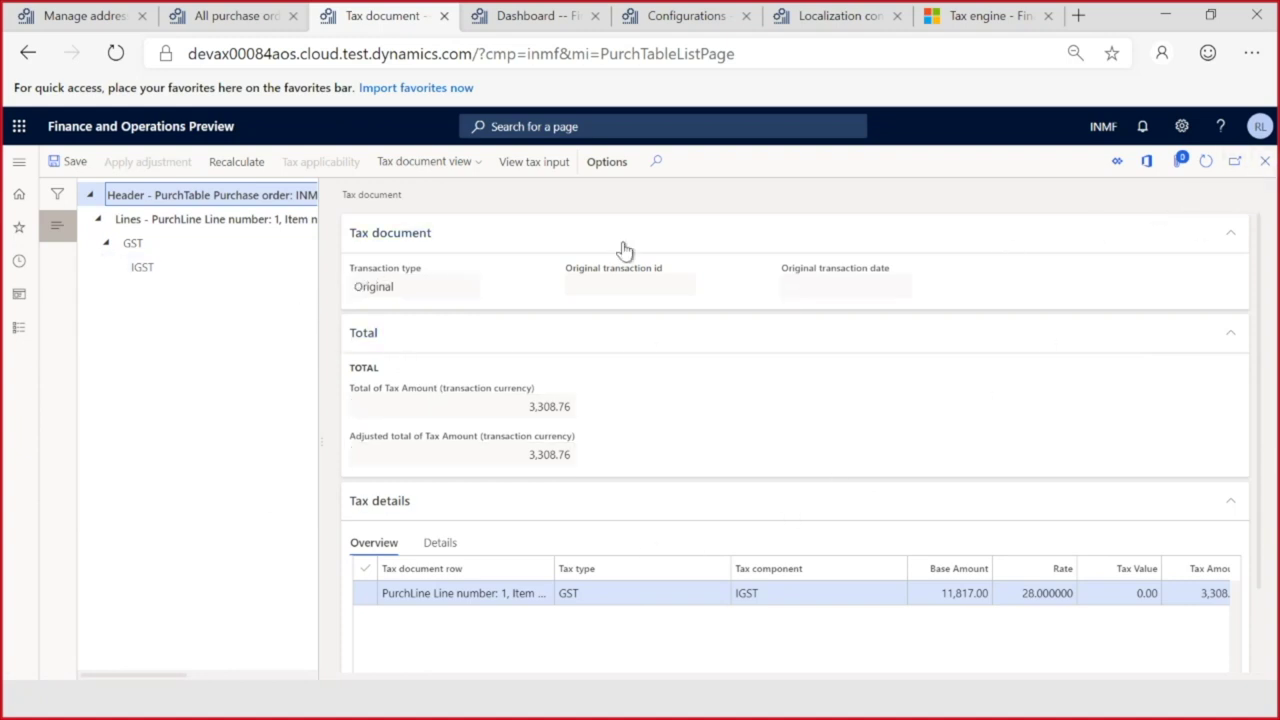
{"action": "left_click", "coordinate": [1265, 161]}
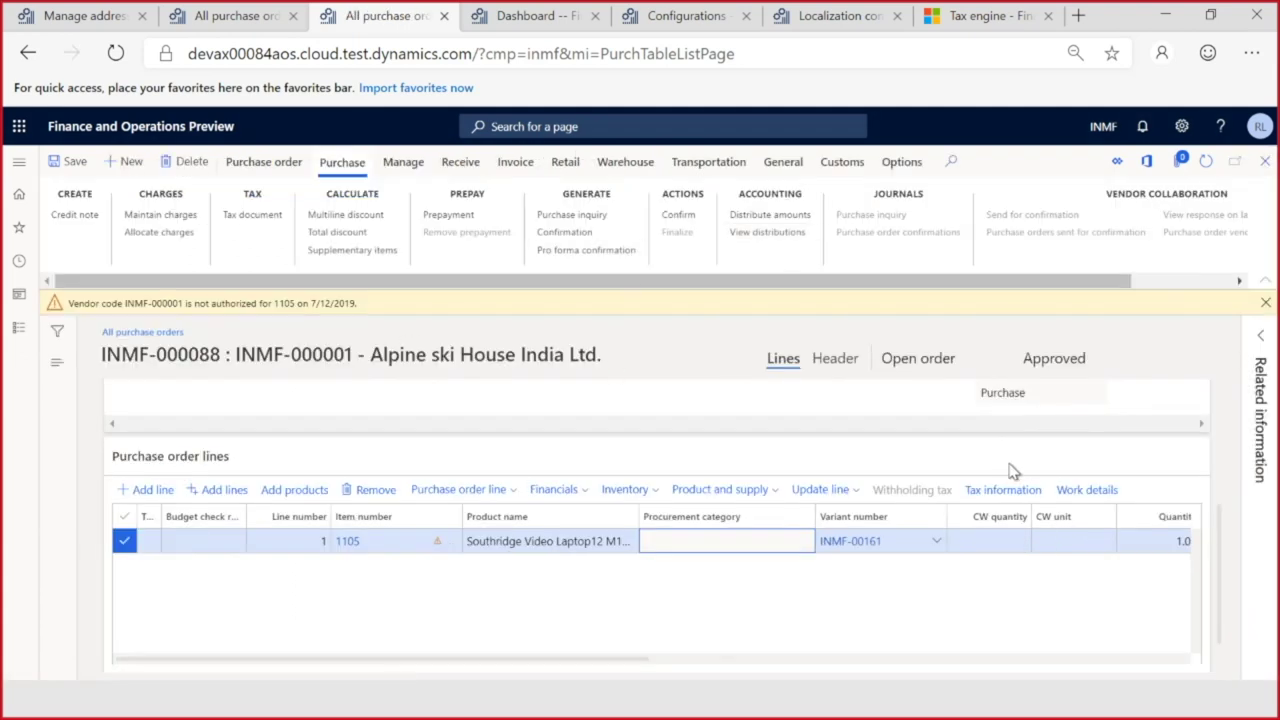
Step: Review the order line's tax information and change its Tax information selection to GST_CUS
{"action": "left_click", "coordinate": [1016, 496]}
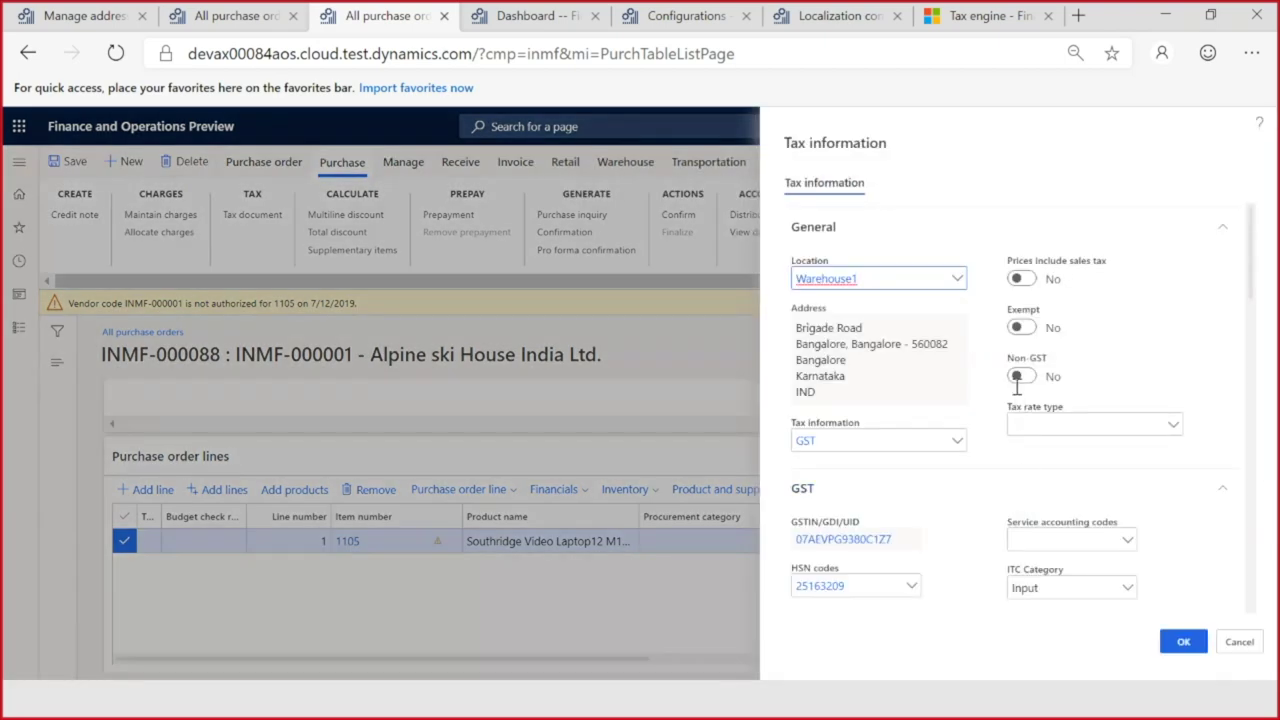
{"action": "scroll", "coordinate": [1063, 430], "scroll_direction": "down", "scroll_amount": 6}
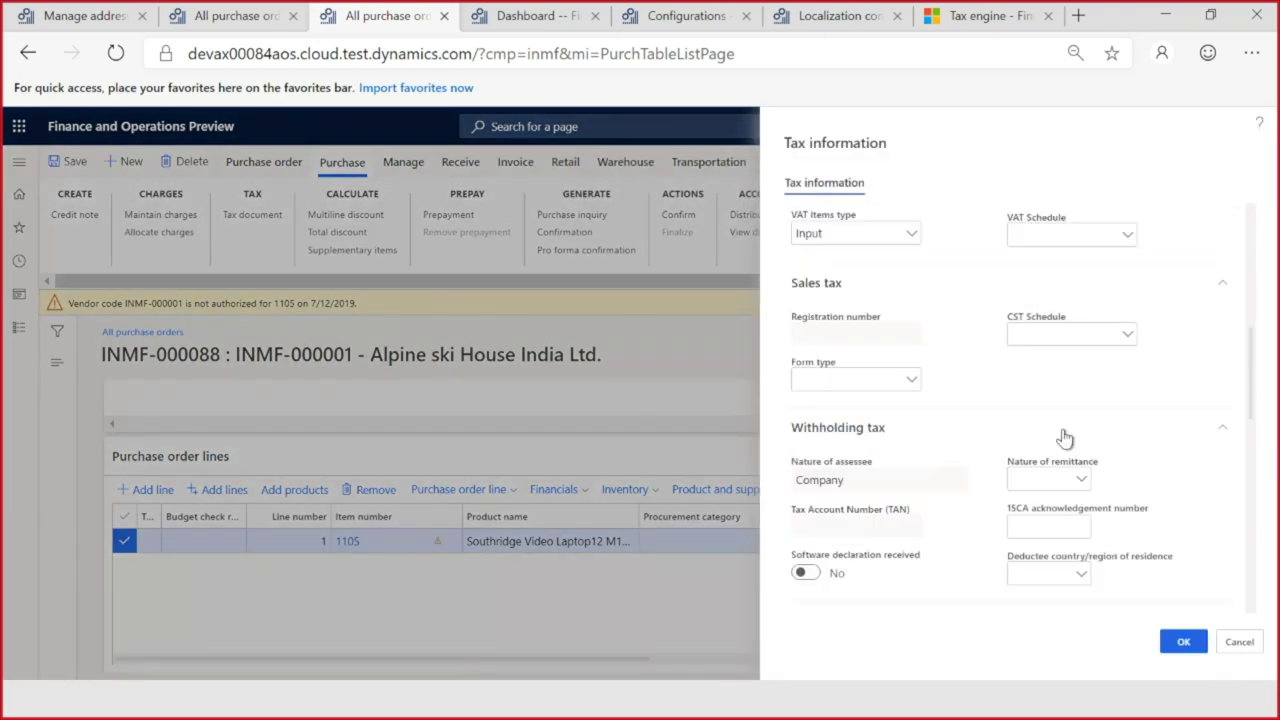
{"action": "scroll", "coordinate": [1064, 435], "scroll_direction": "down", "scroll_amount": 6}
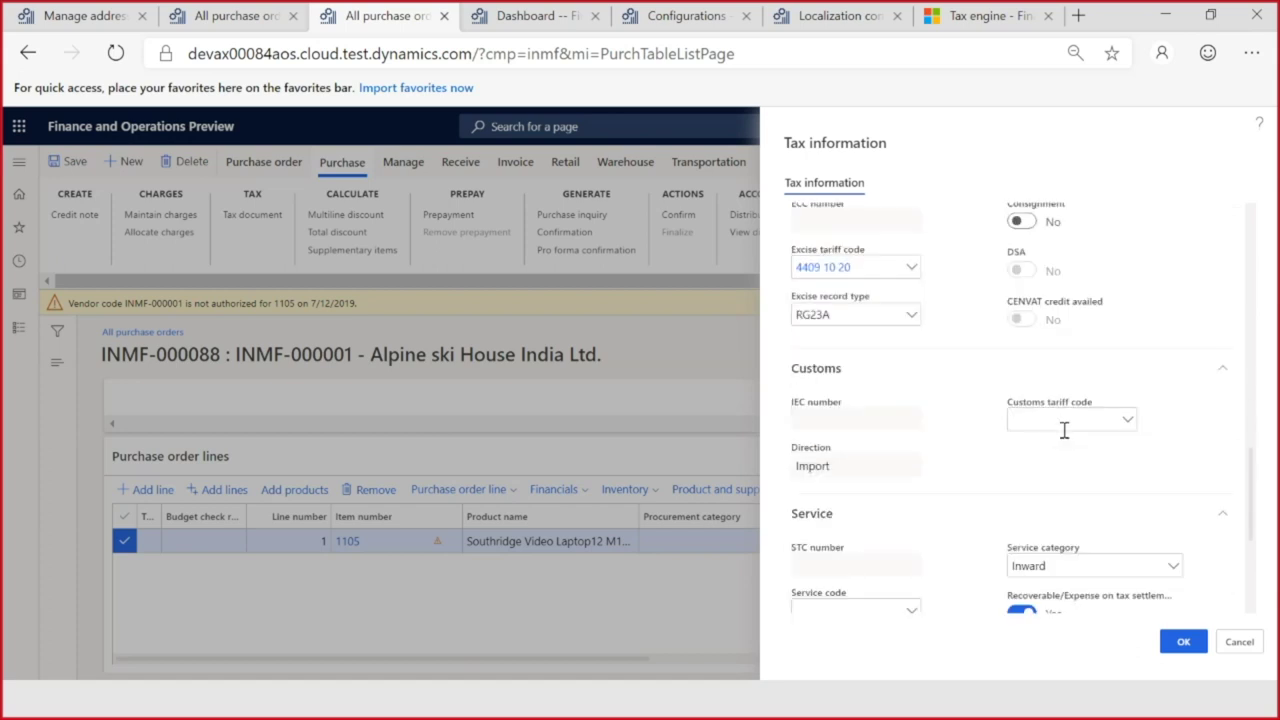
{"action": "scroll", "coordinate": [1070, 420], "scroll_direction": "up", "scroll_amount": 12}
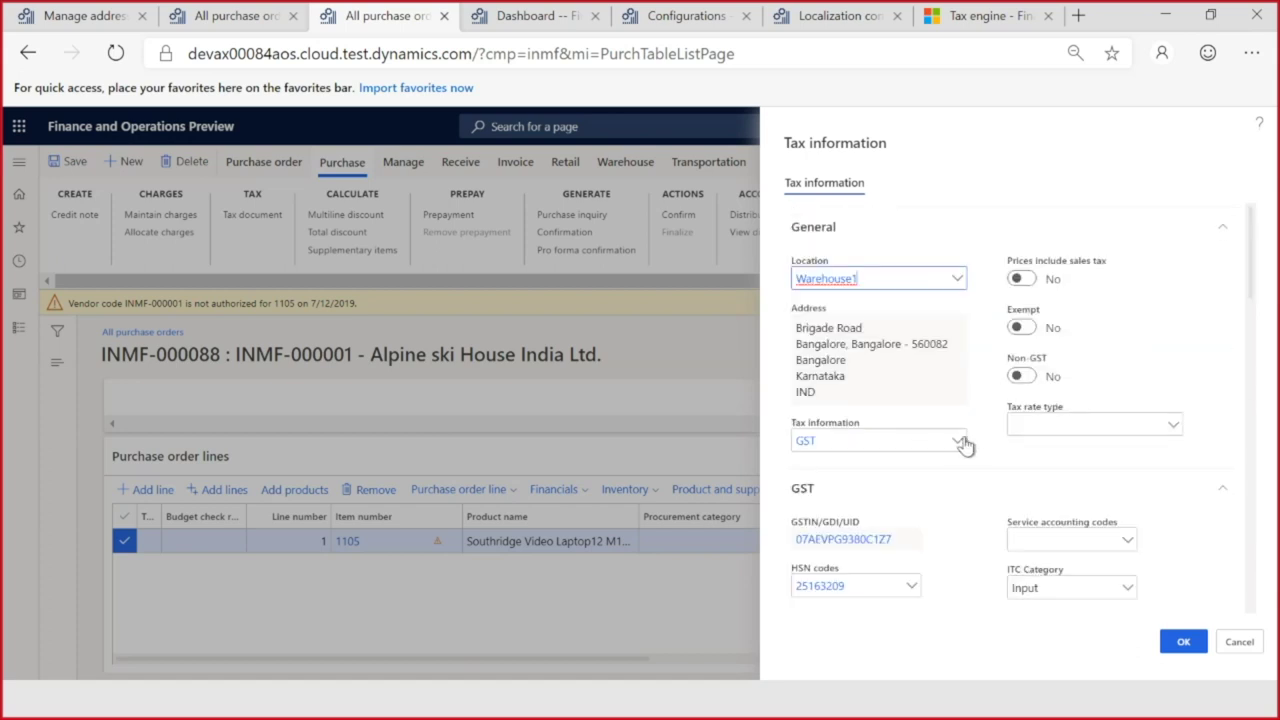
{"action": "left_click", "coordinate": [957, 445]}
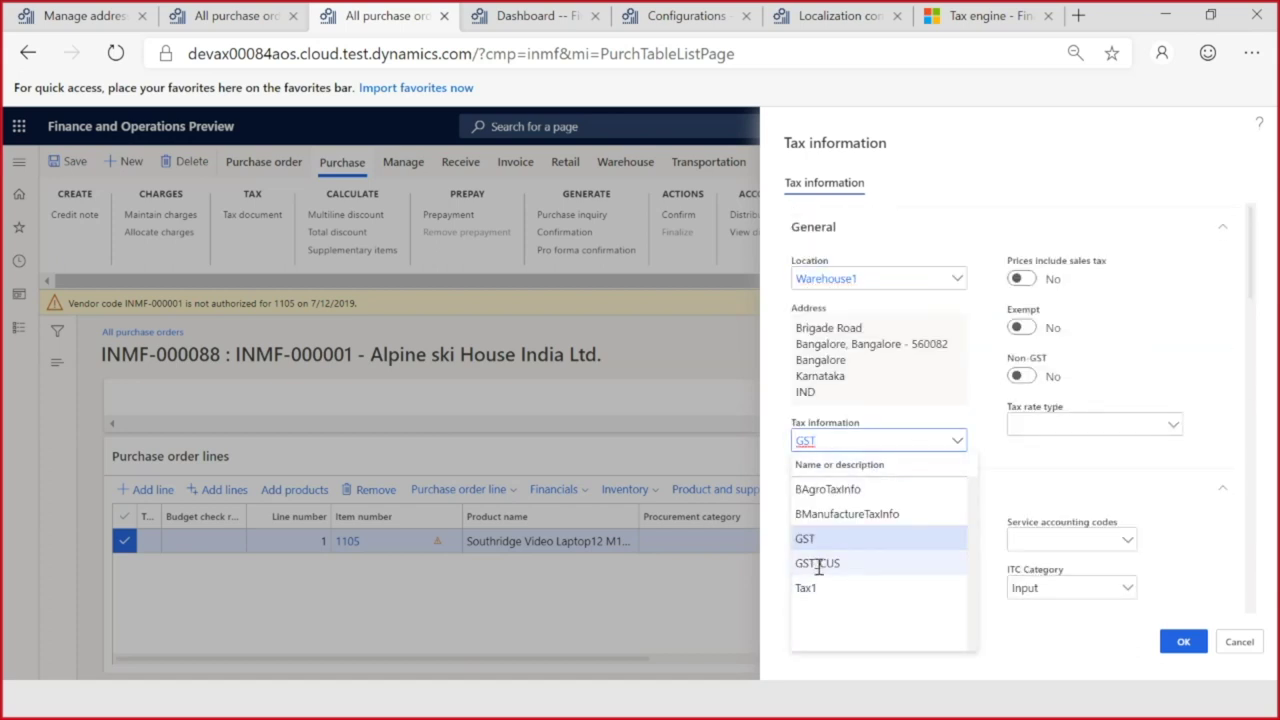
{"action": "left_click", "coordinate": [819, 564]}
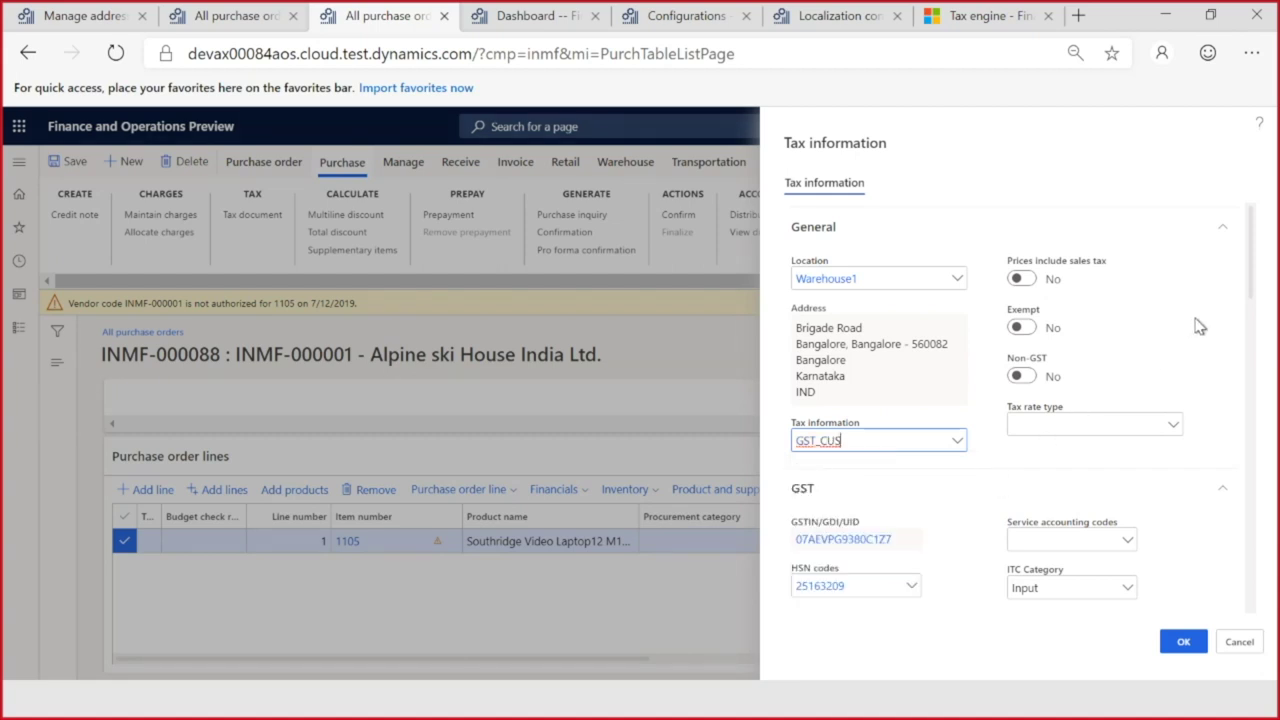
Step: Set the line's customs tariff code to 4409 10 20 (Molded wood) and confirm the tax information
{"action": "scroll", "coordinate": [1199, 326], "scroll_direction": "down", "scroll_amount": 3}
{"action": "scroll", "coordinate": [1199, 326], "scroll_direction": "down", "scroll_amount": 2}
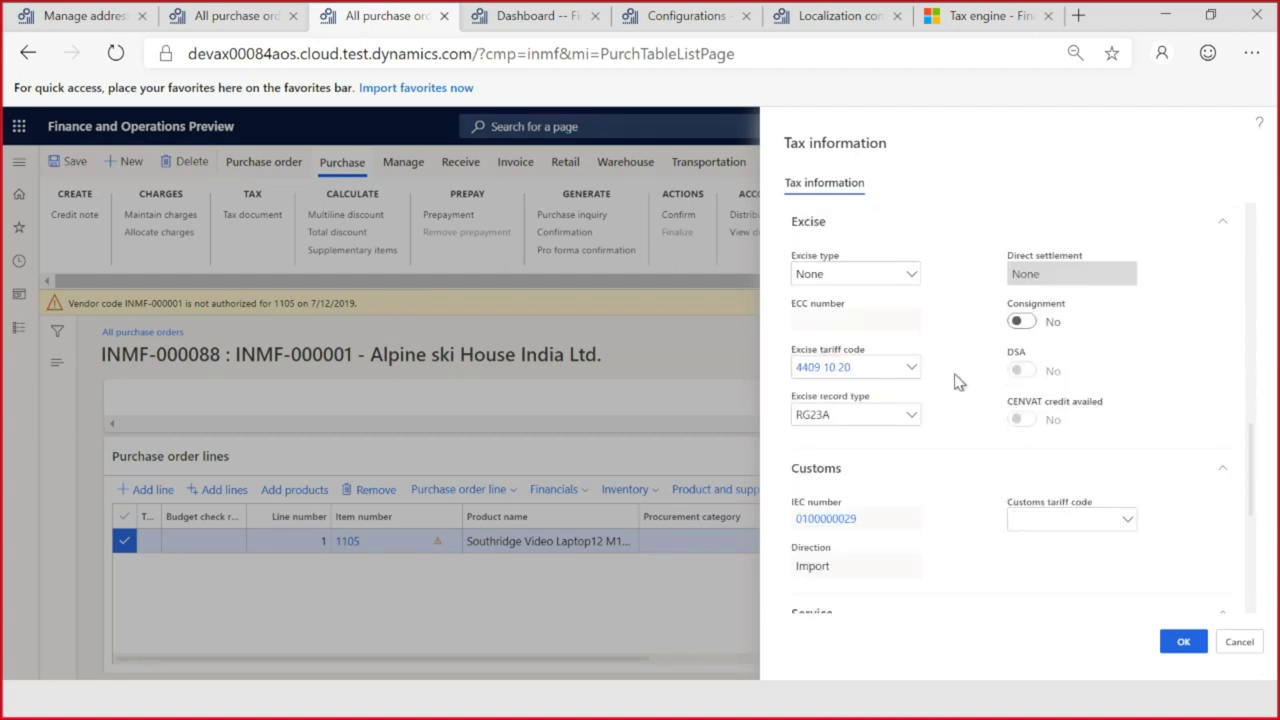
{"action": "scroll", "coordinate": [949, 432], "scroll_direction": "down", "scroll_amount": 1}
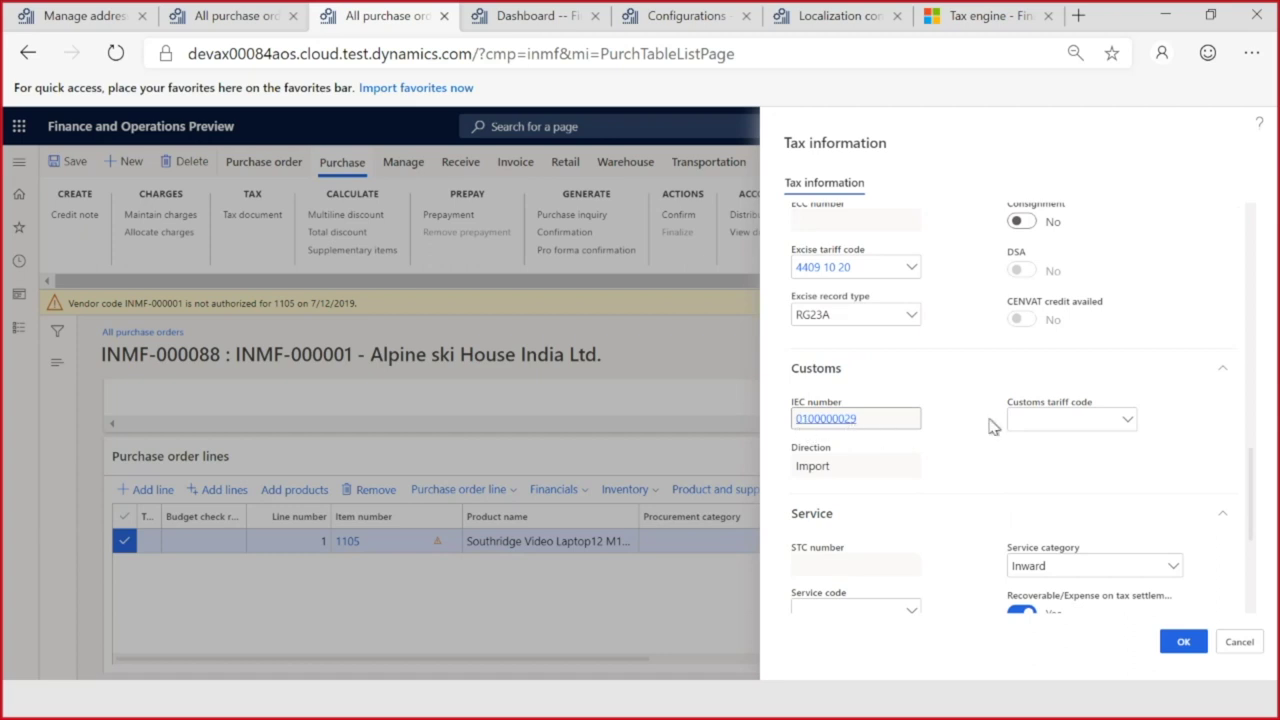
{"action": "left_click", "coordinate": [1127, 422]}
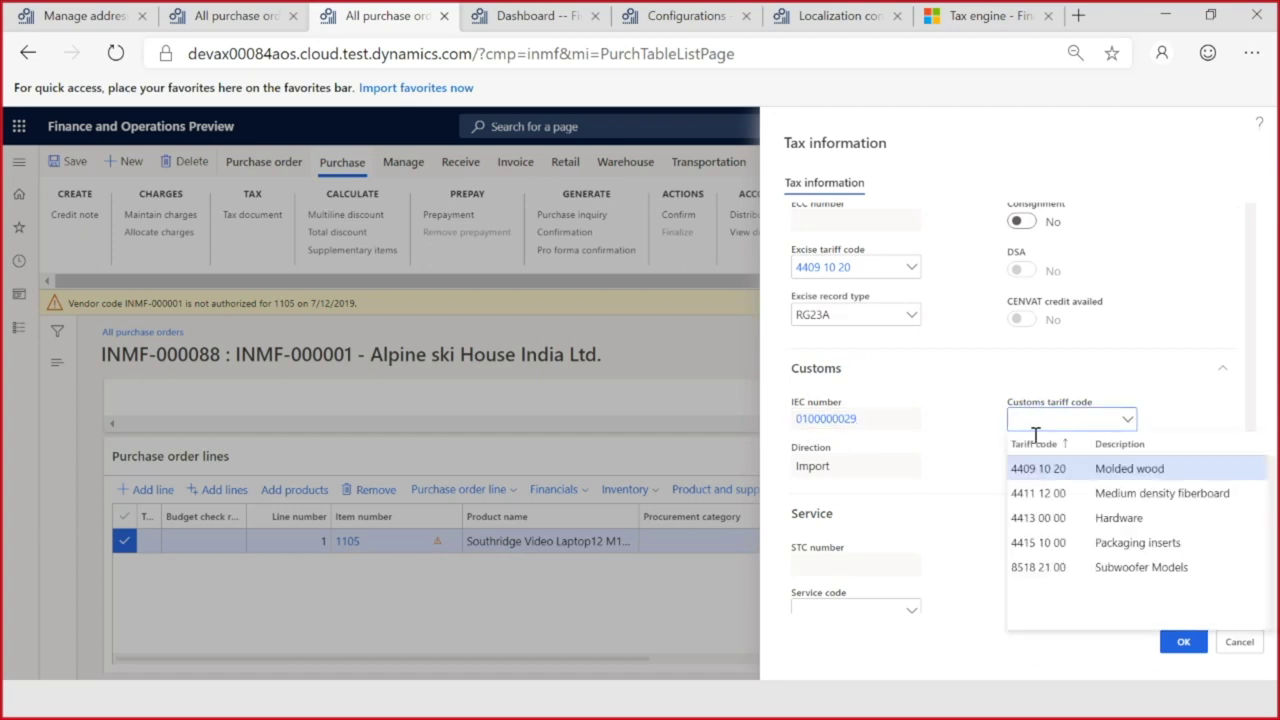
{"action": "left_click", "coordinate": [1040, 476]}
{"action": "left_click", "coordinate": [1183, 641]}
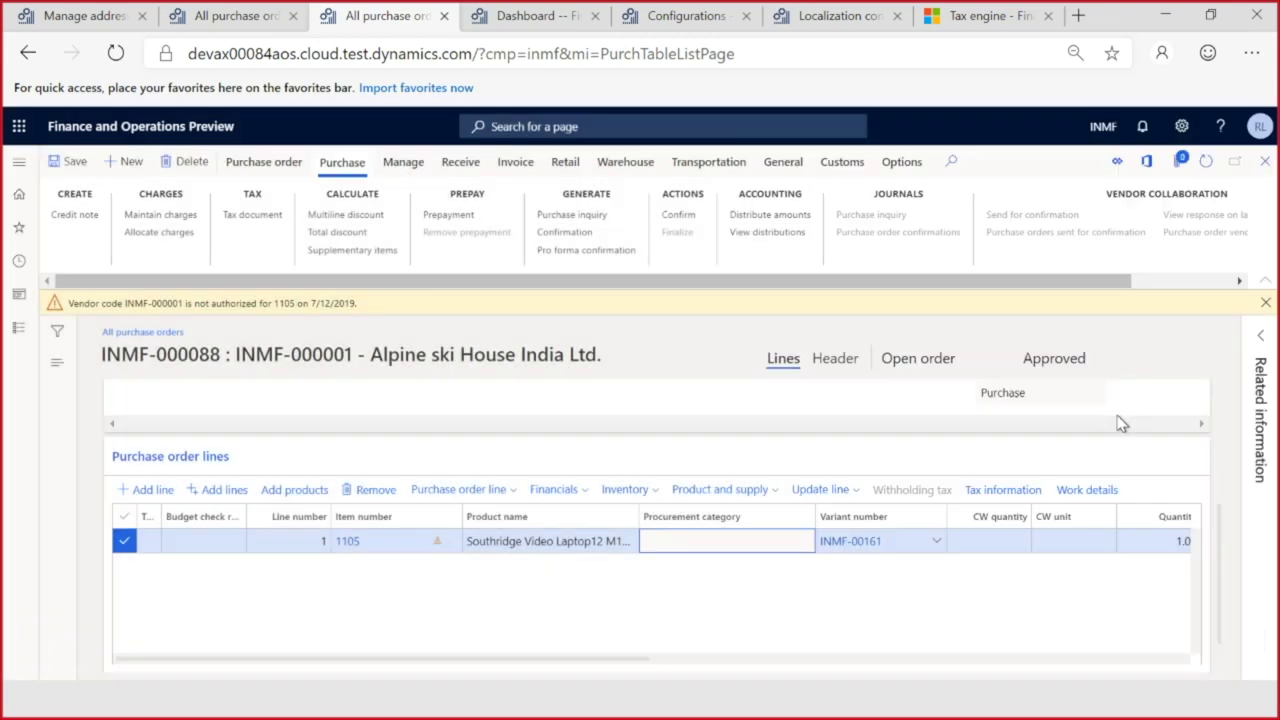
Step: Dismiss the vendor authorization warning and open the order's tax document to examine the customs duty components
{"action": "left_click", "coordinate": [1265, 302]}
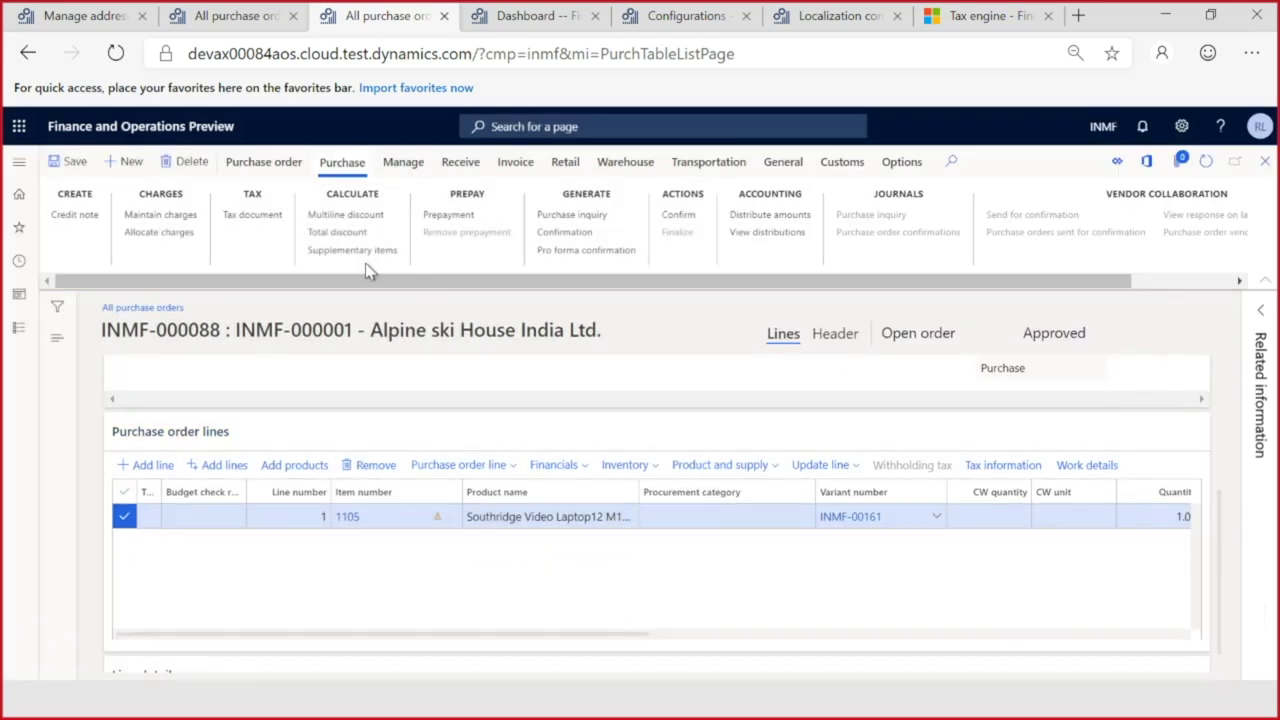
{"action": "left_click", "coordinate": [244, 220]}
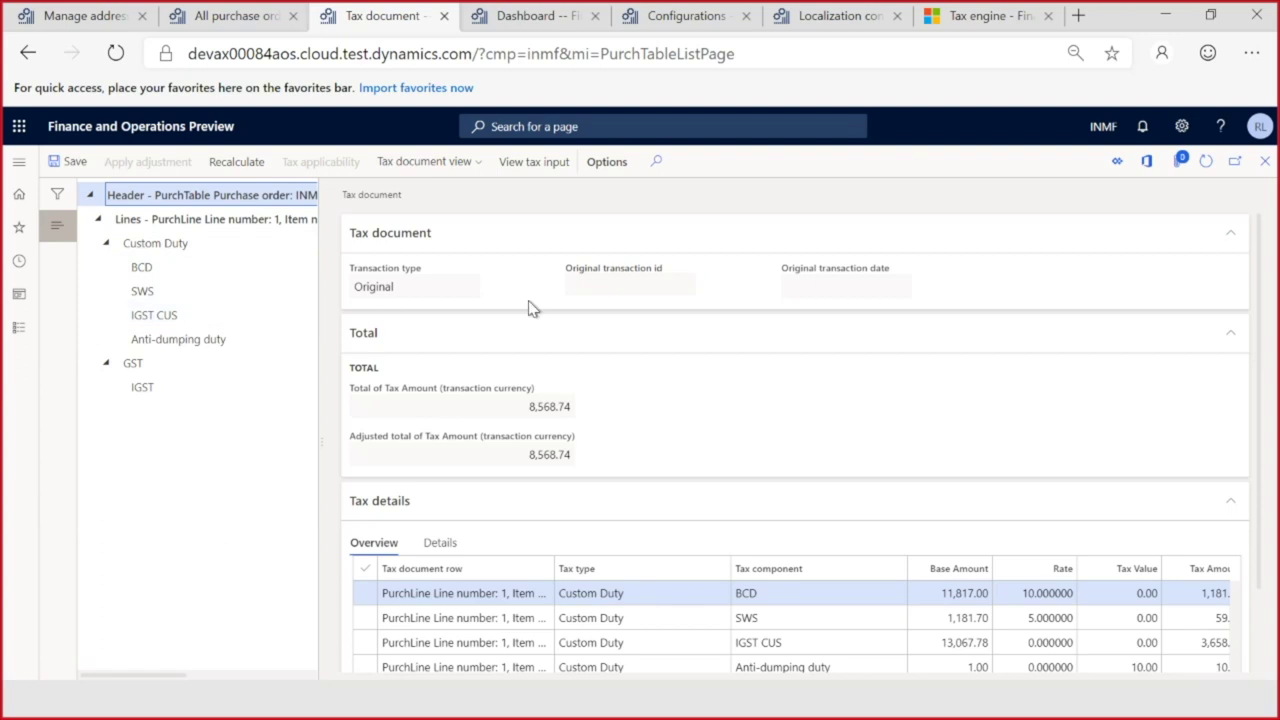
Step: Switch to the Dashboard page and open the GST tax configurations by searching for "tax setup"
{"action": "left_click", "coordinate": [531, 18]}
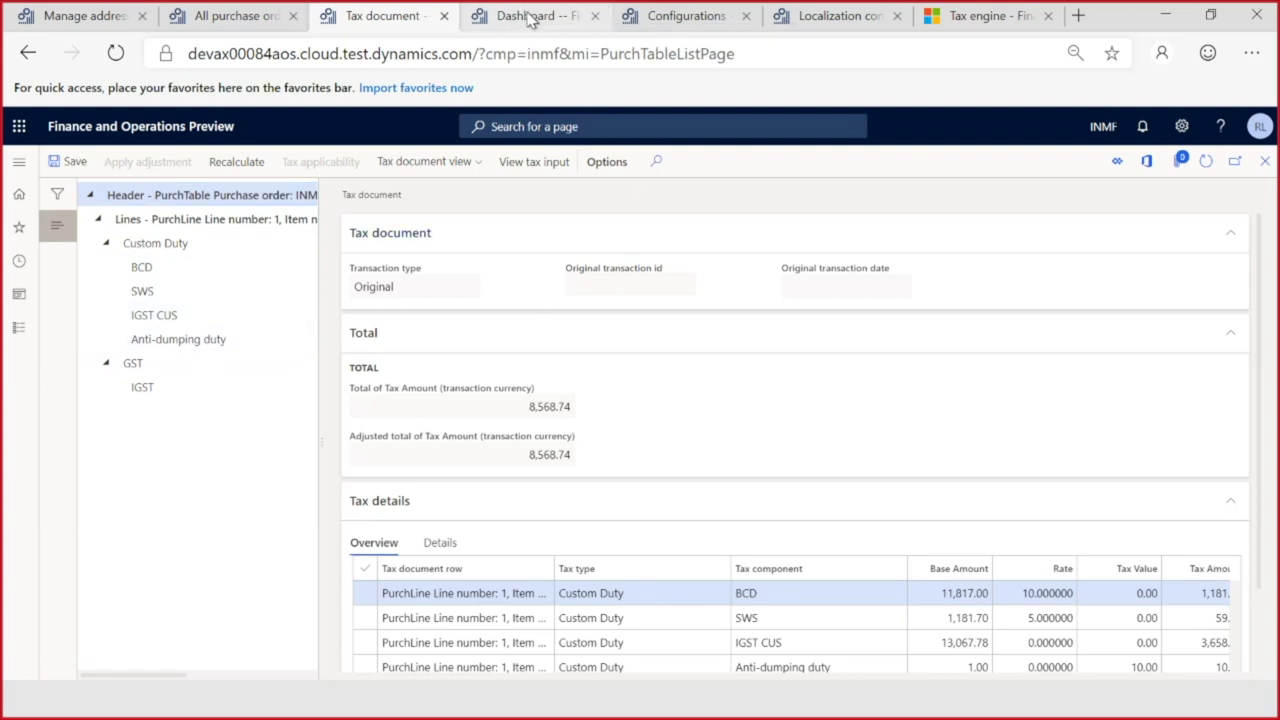
{"action": "left_click", "coordinate": [643, 125]}
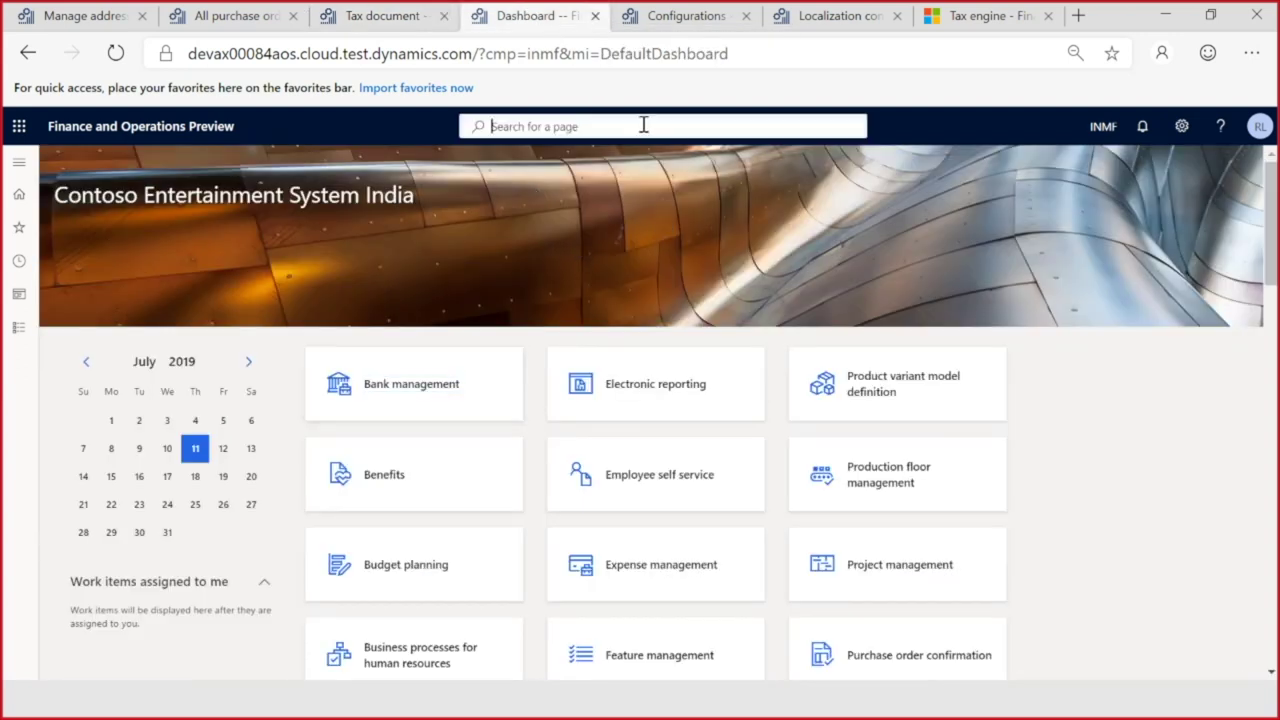
{"action": "type", "text": "tax setup"}
{"action": "key", "text": "ctrl+a"}
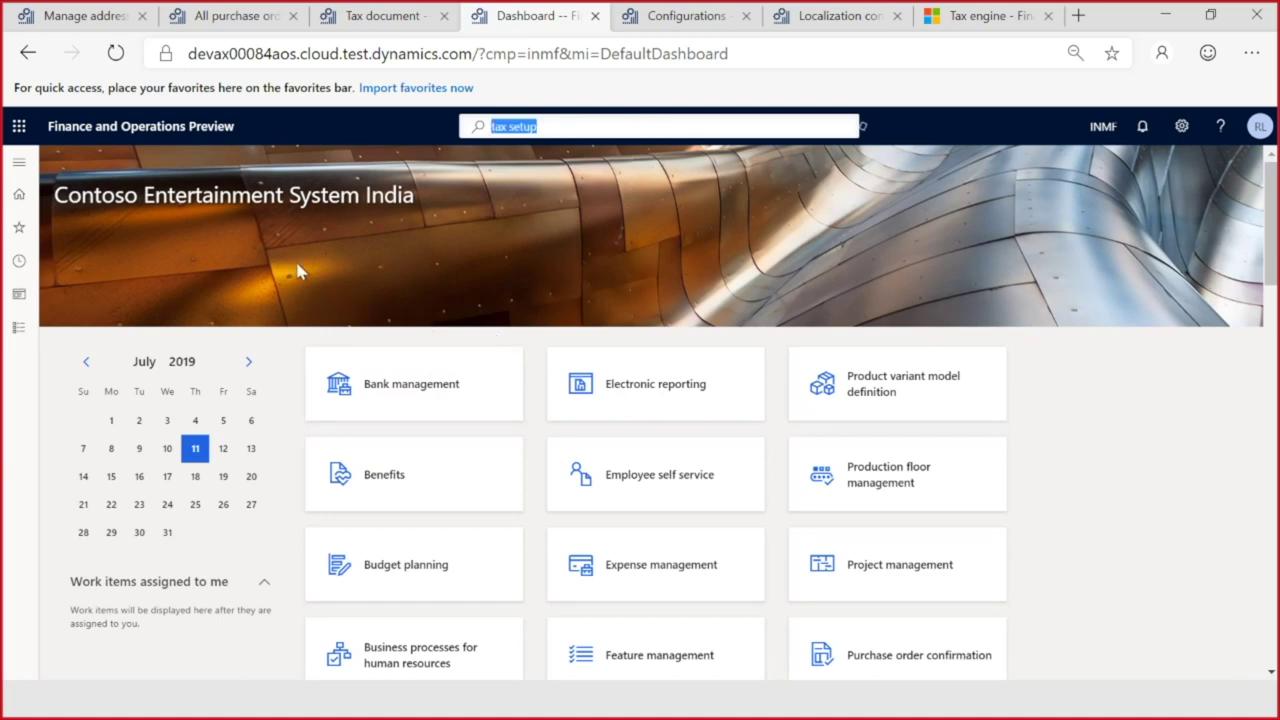
{"action": "key", "text": "Return"}
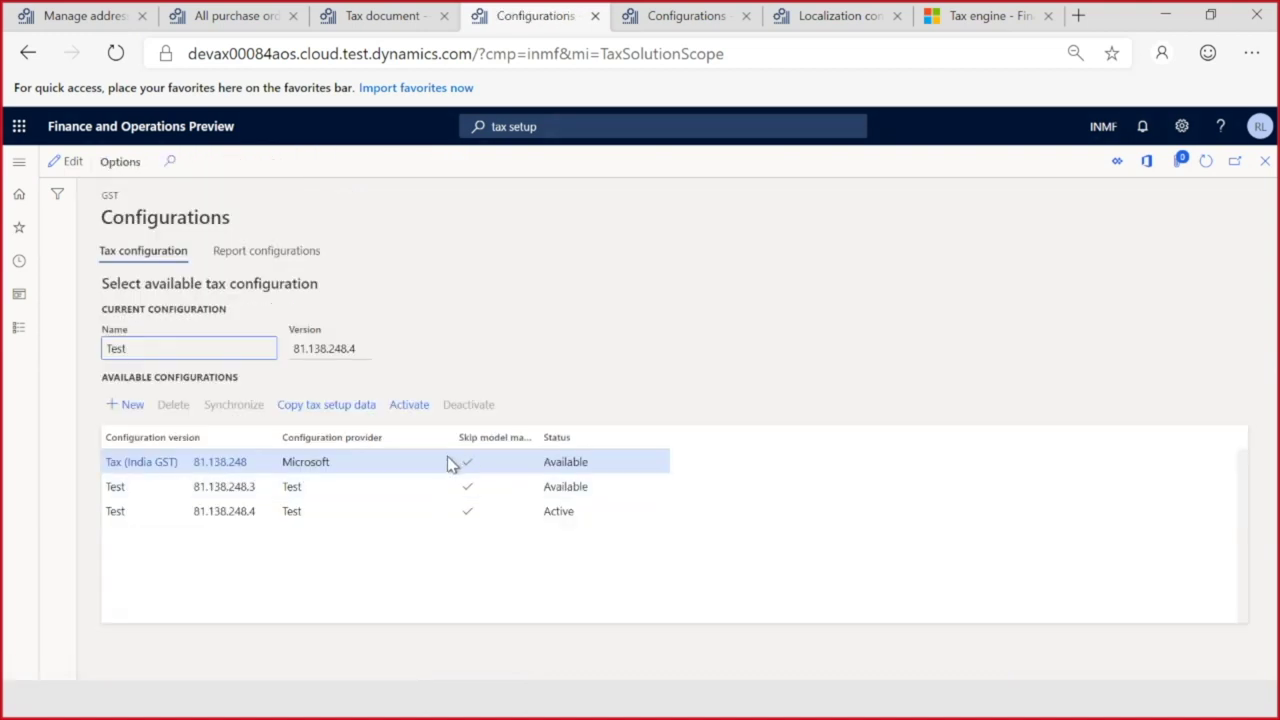
Step: Activate the Microsoft tax configuration Tax (India GST) version 81.138.248
{"action": "left_click", "coordinate": [415, 459]}
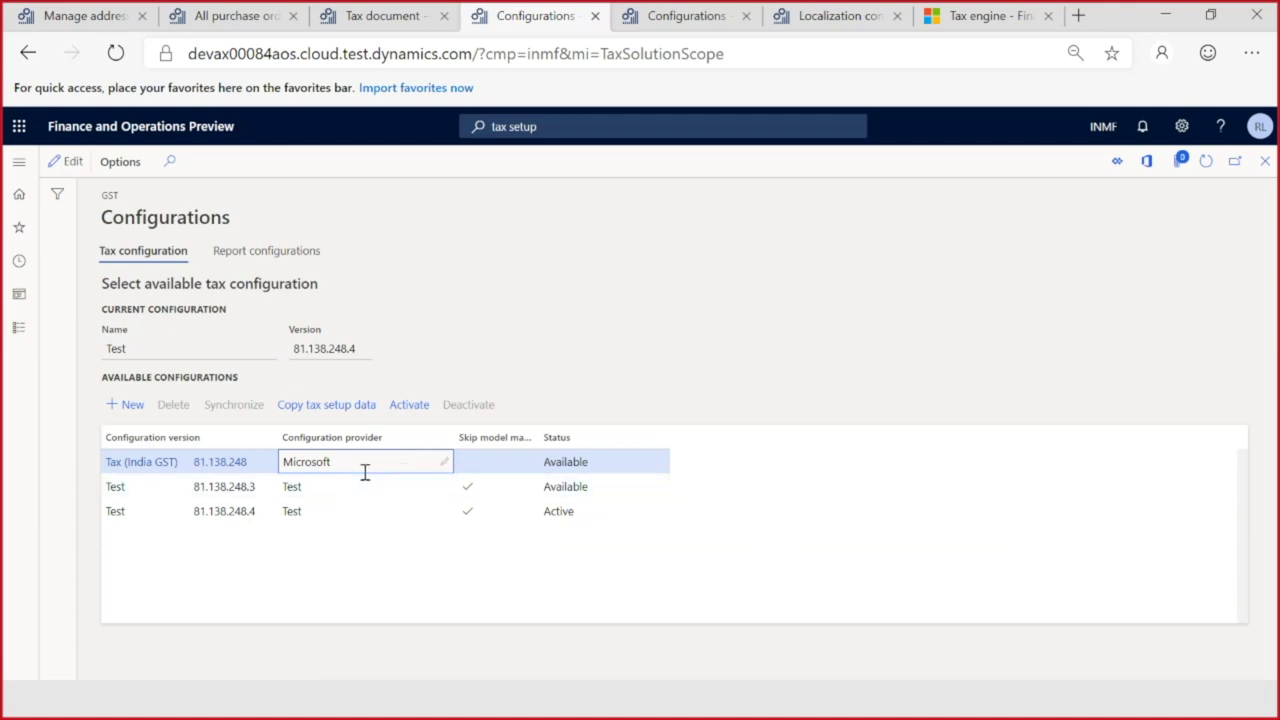
{"action": "left_click", "coordinate": [409, 410]}
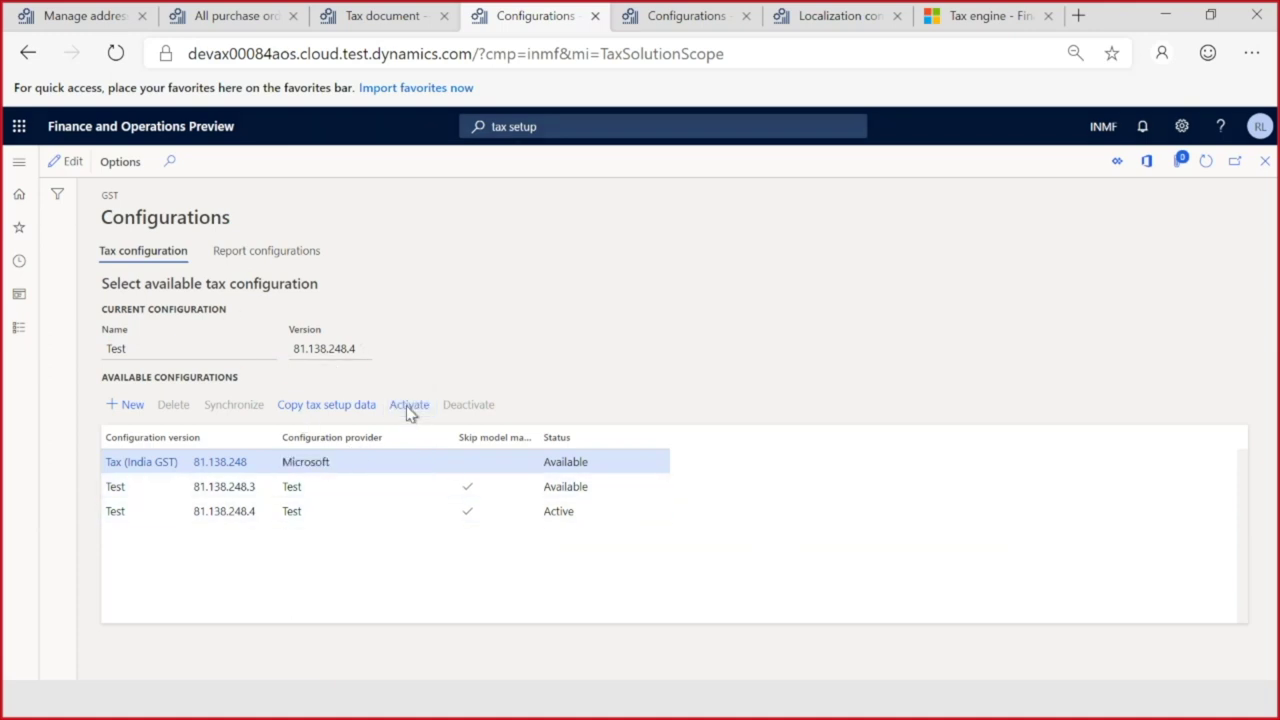
{"action": "left_click", "coordinate": [403, 461]}
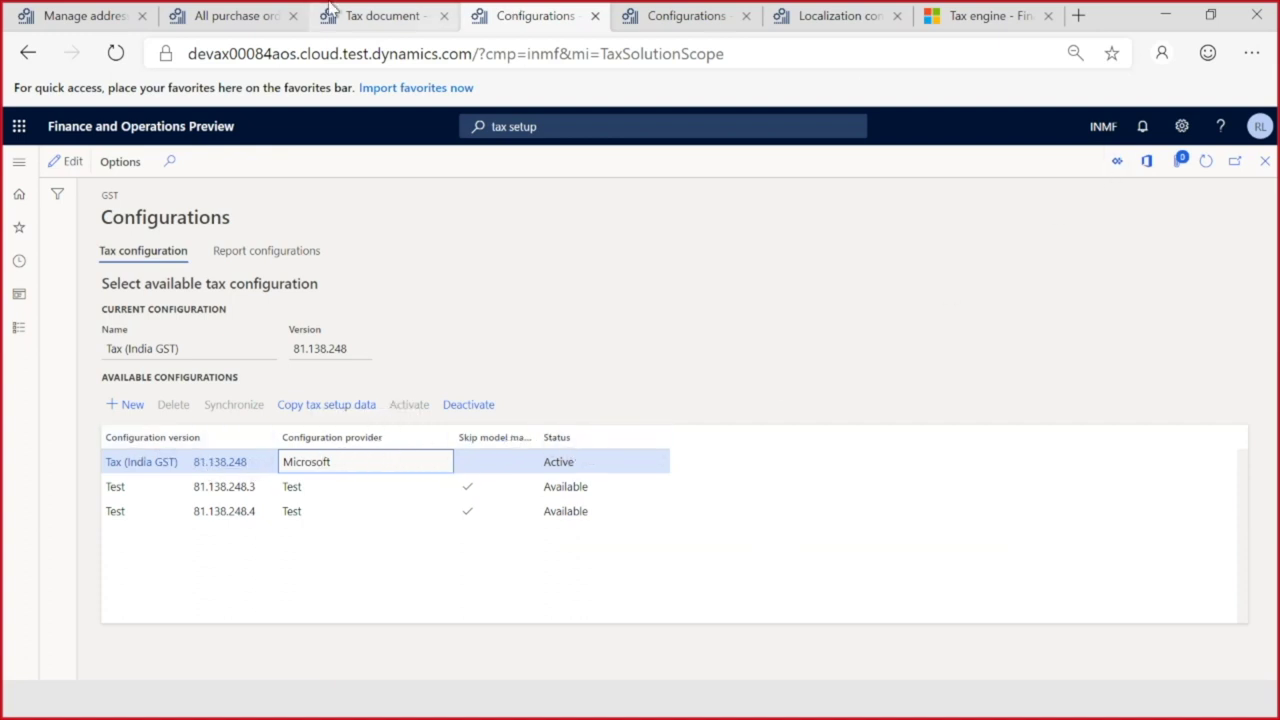
Step: Recalculate the purchase order's tax document, examine its customs and GST components, and close it
{"action": "left_click", "coordinate": [366, 16]}
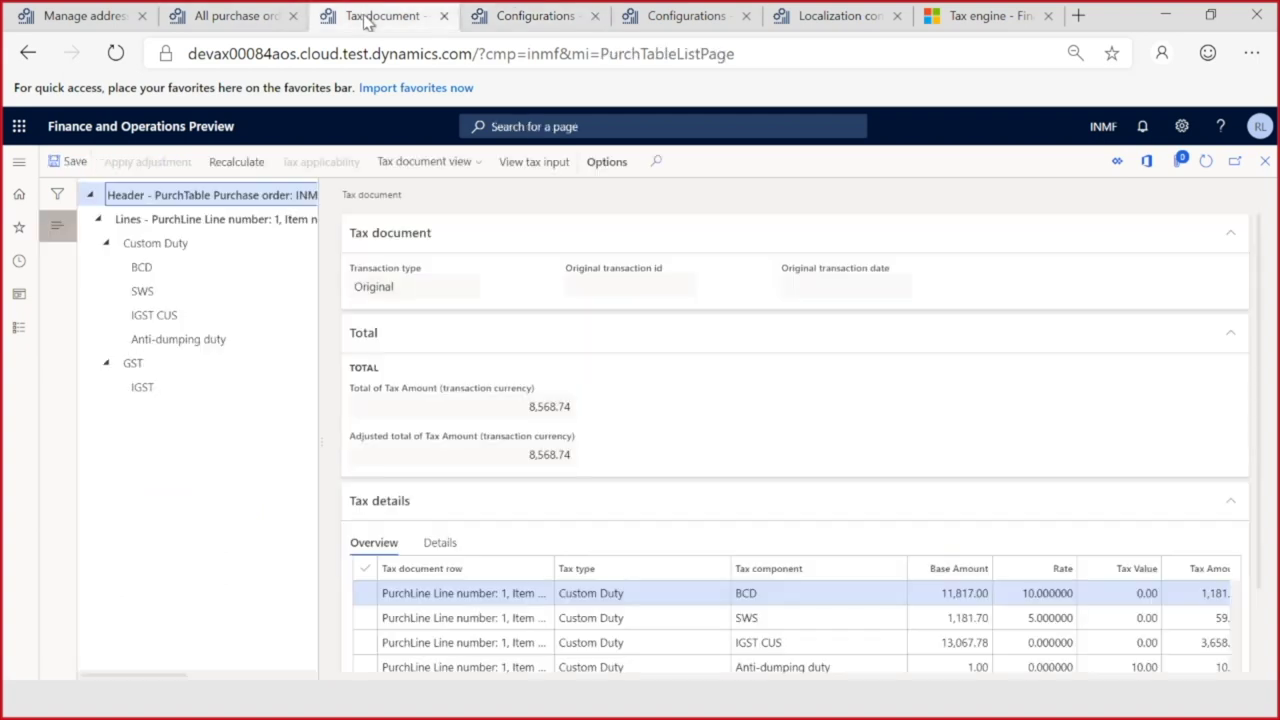
{"action": "left_click", "coordinate": [238, 165]}
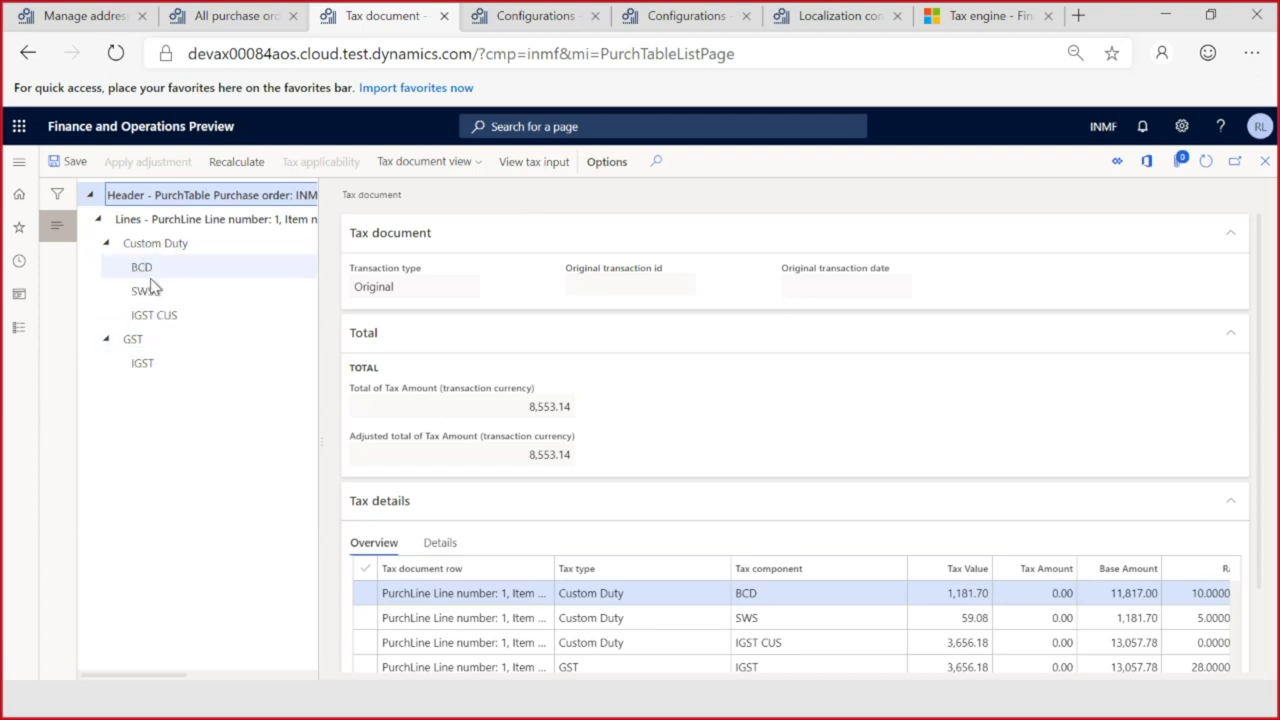
{"action": "left_click", "coordinate": [1264, 161]}
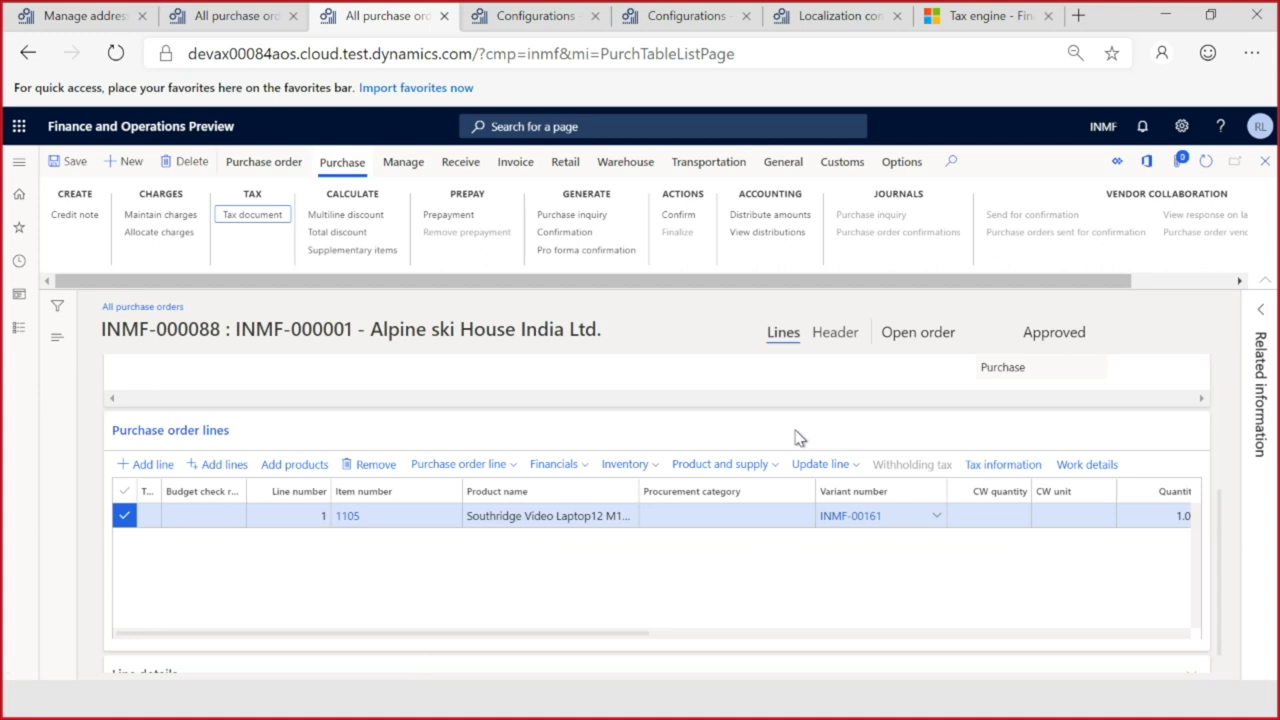
Step: Open the Localization configurations workspace from the second GST Configurations page by searching for "electronic reporting"
{"action": "left_click", "coordinate": [520, 22]}
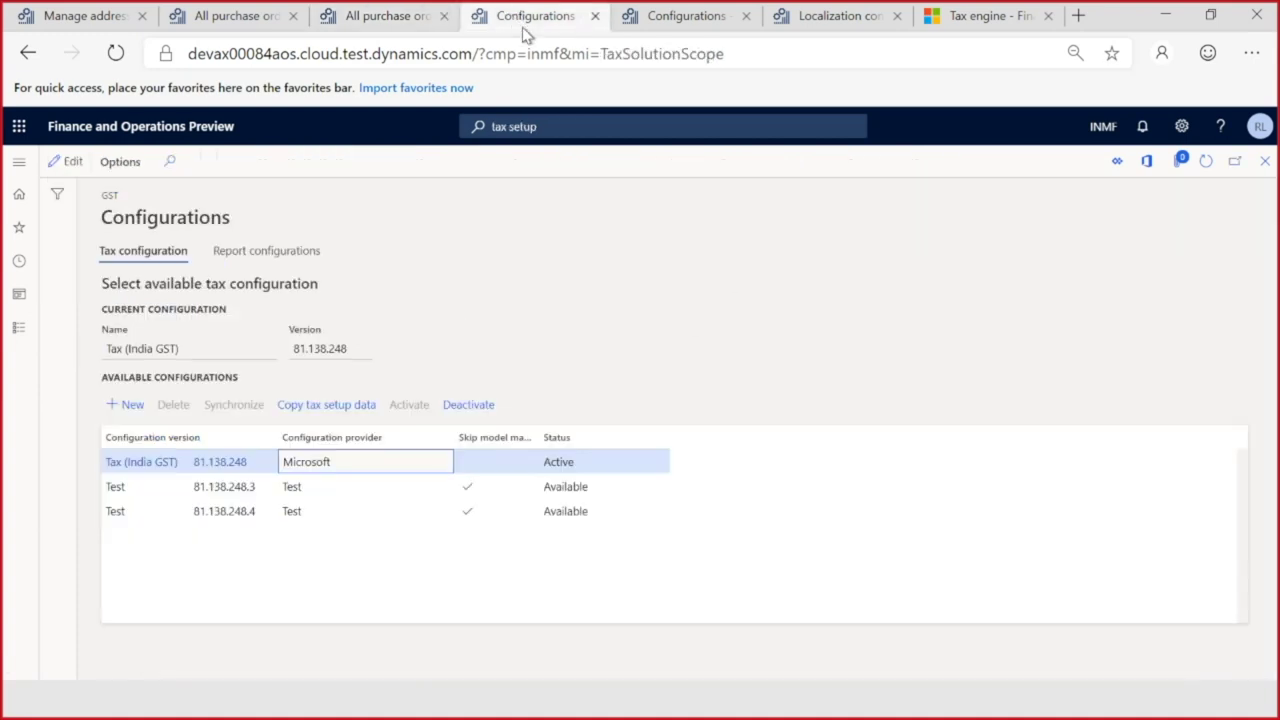
{"action": "left_click", "coordinate": [688, 26]}
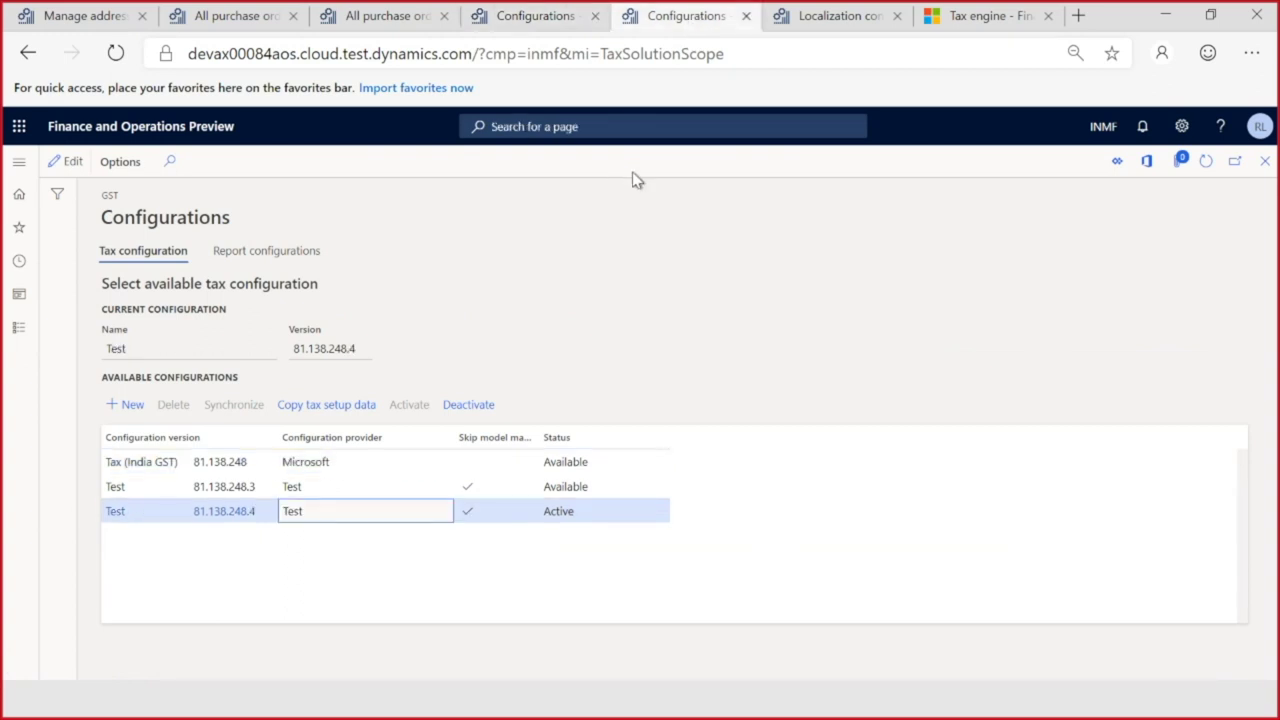
{"action": "left_click", "coordinate": [676, 130]}
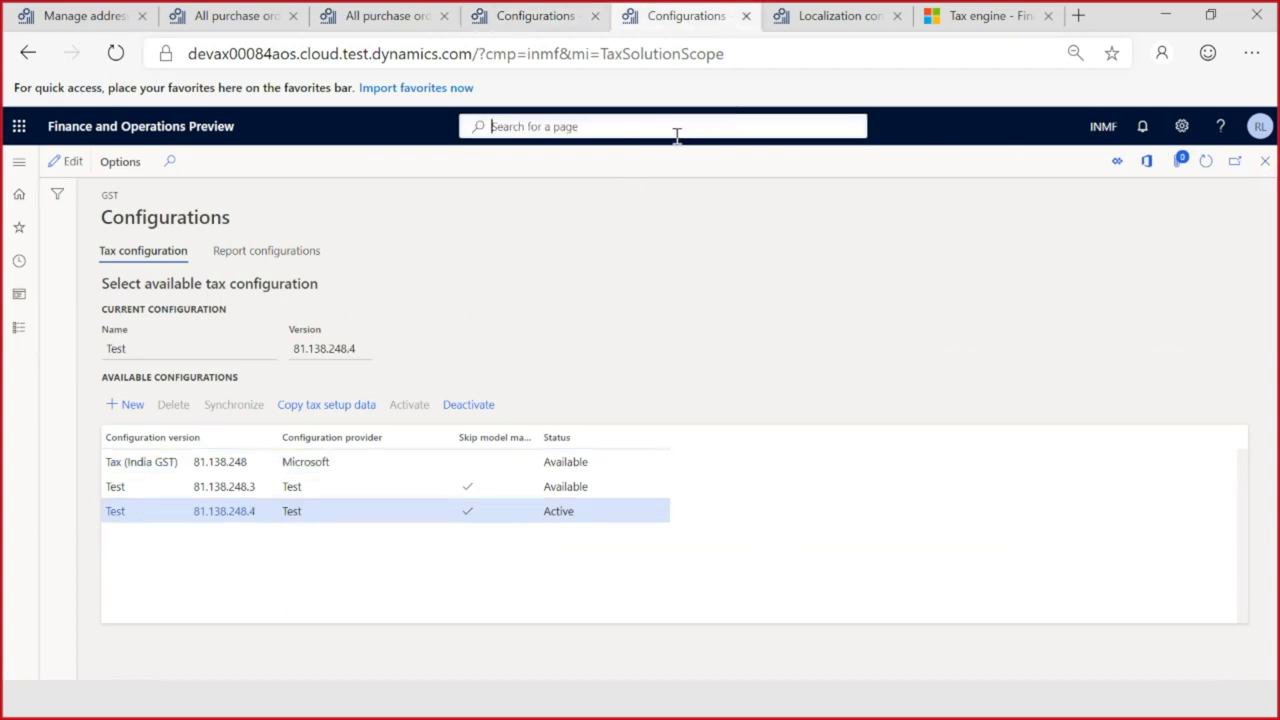
{"action": "type", "text": "electronic reporting"}
{"action": "key", "text": "ctrl+a"}
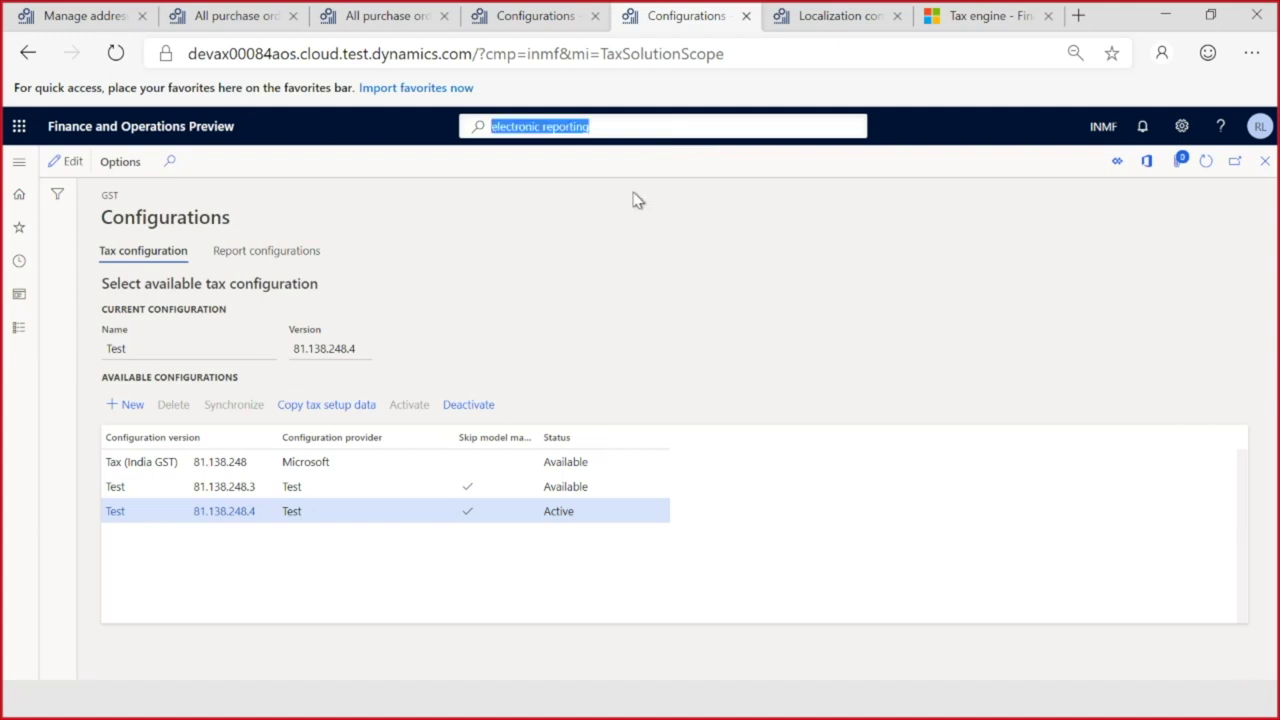
{"action": "key", "text": "Escape"}
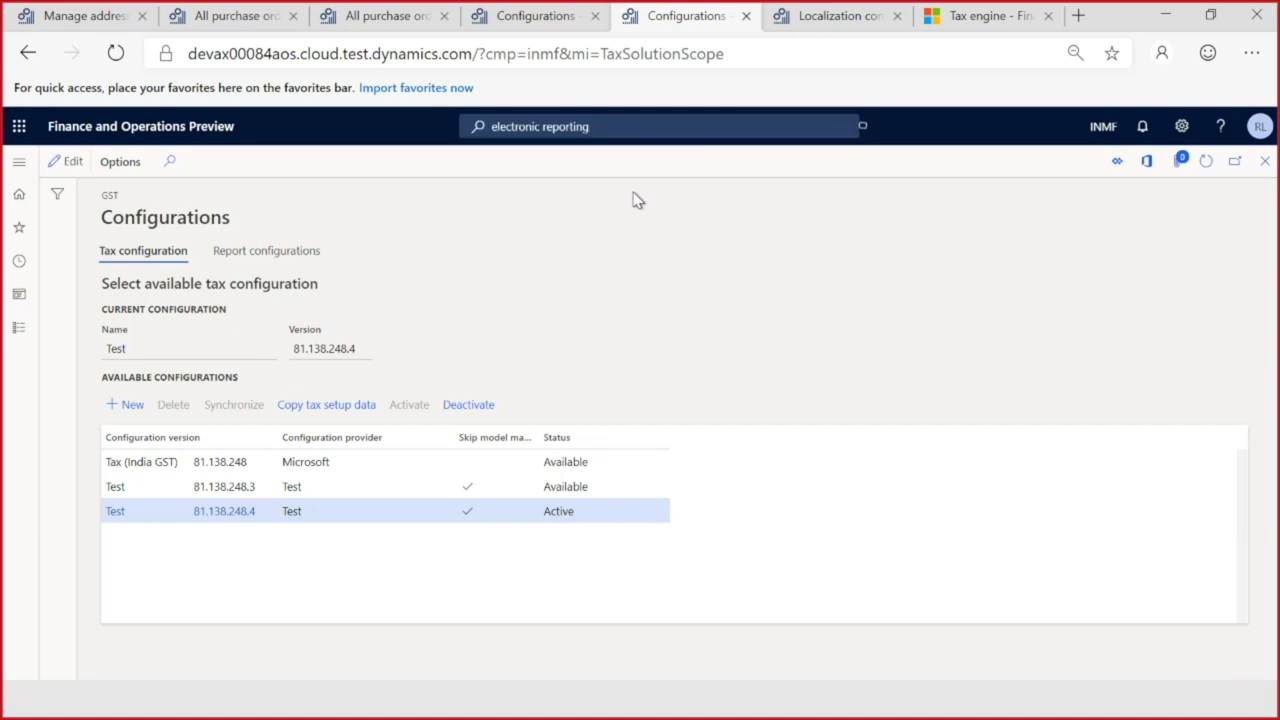
{"action": "key", "text": "Escape"}
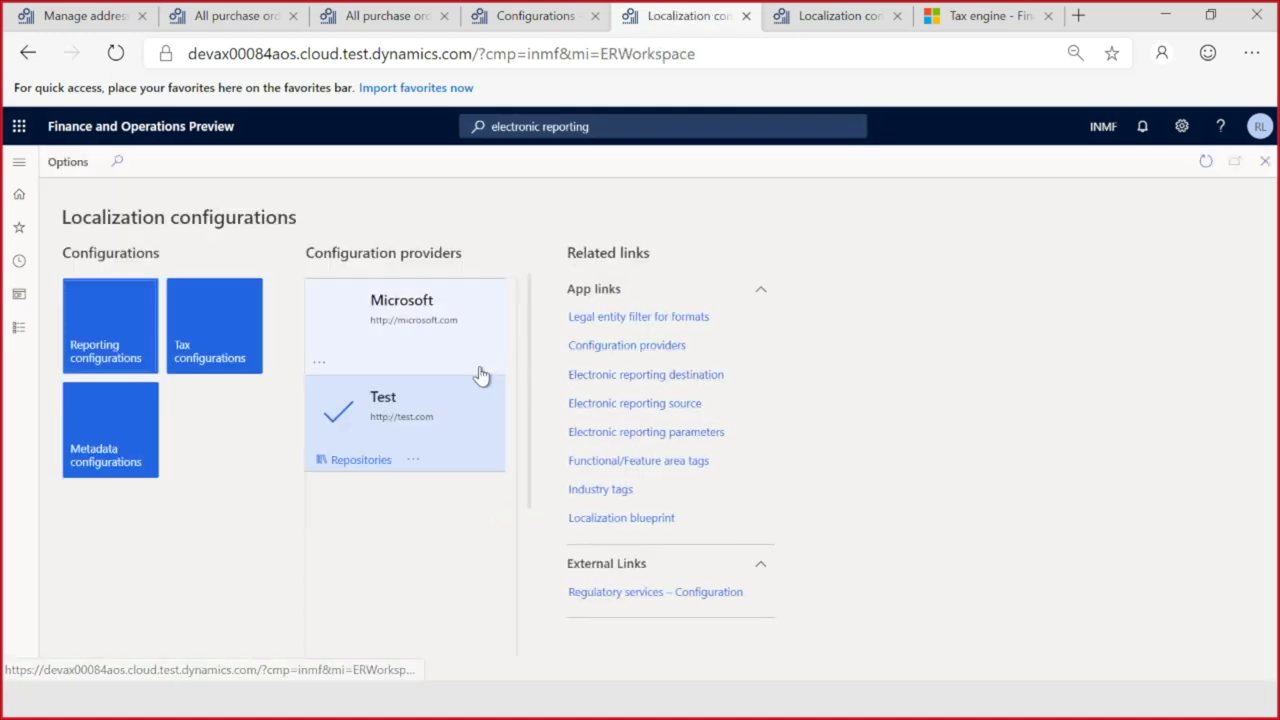
{"action": "left_click", "coordinate": [636, 350]}
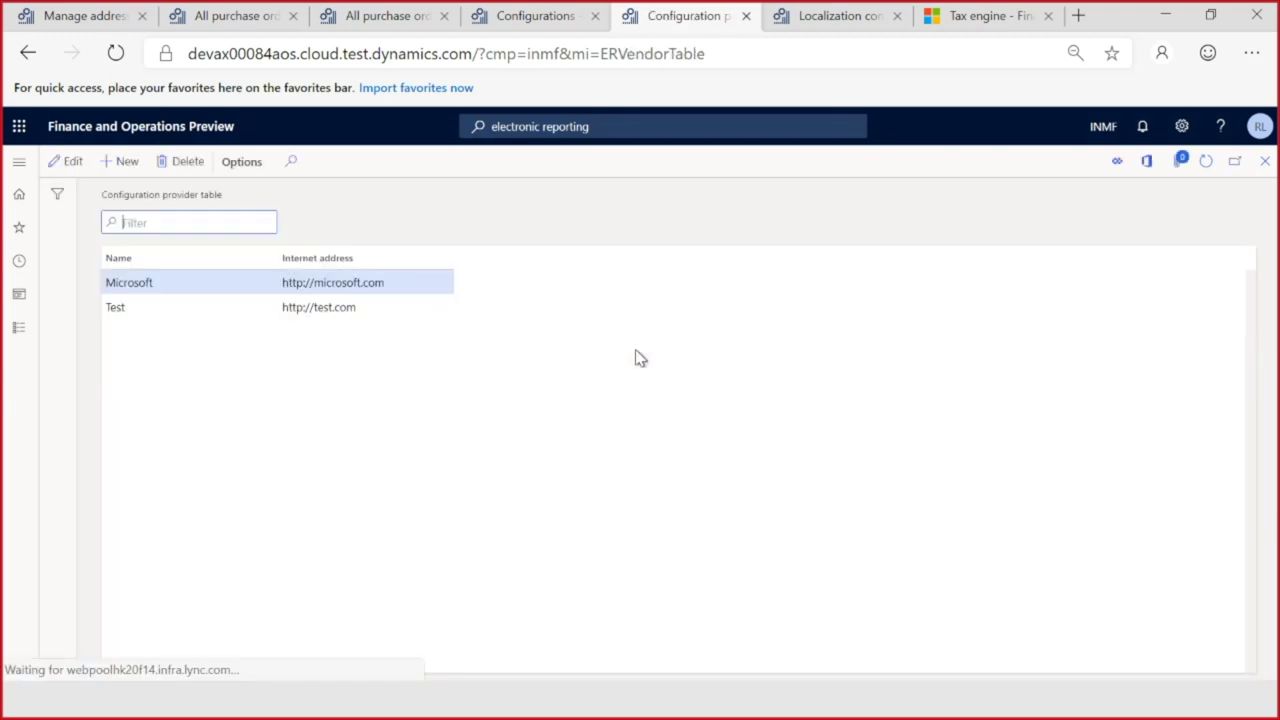
{"action": "left_click", "coordinate": [125, 174]}
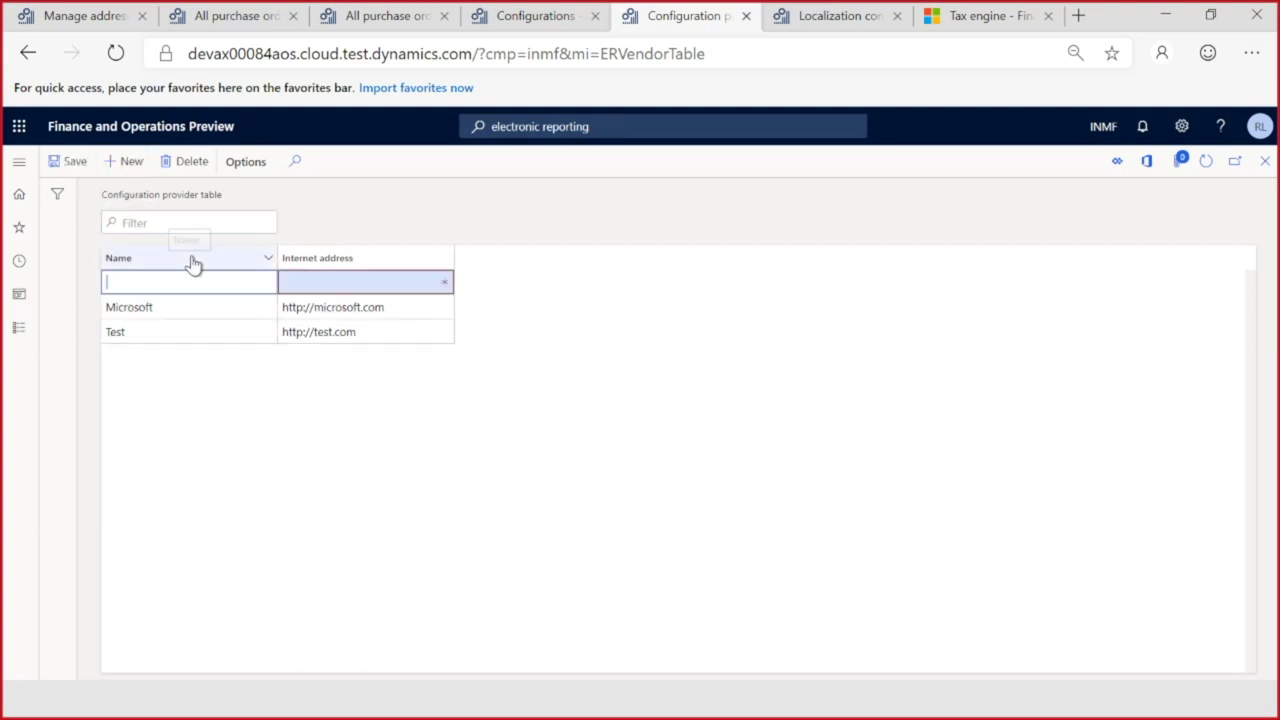
{"action": "type", "text": "Conto"}
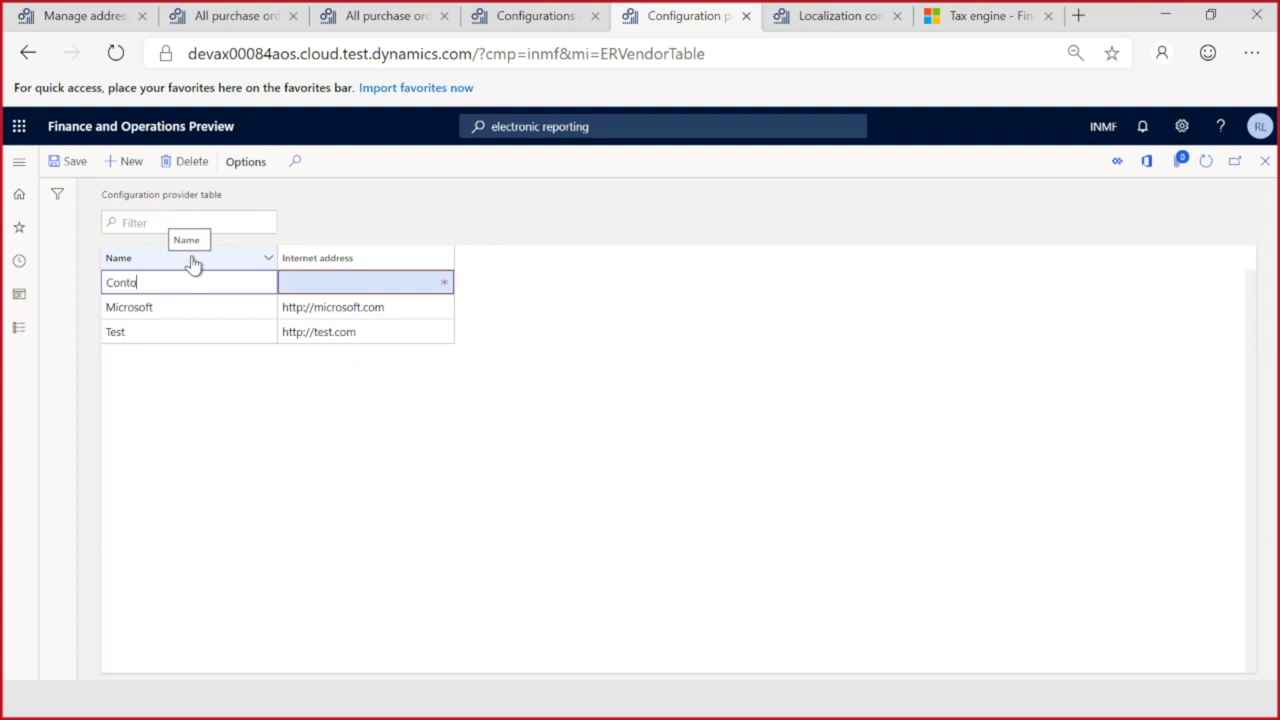
{"action": "type", "text": "so"}
{"action": "key", "text": "Tab"}
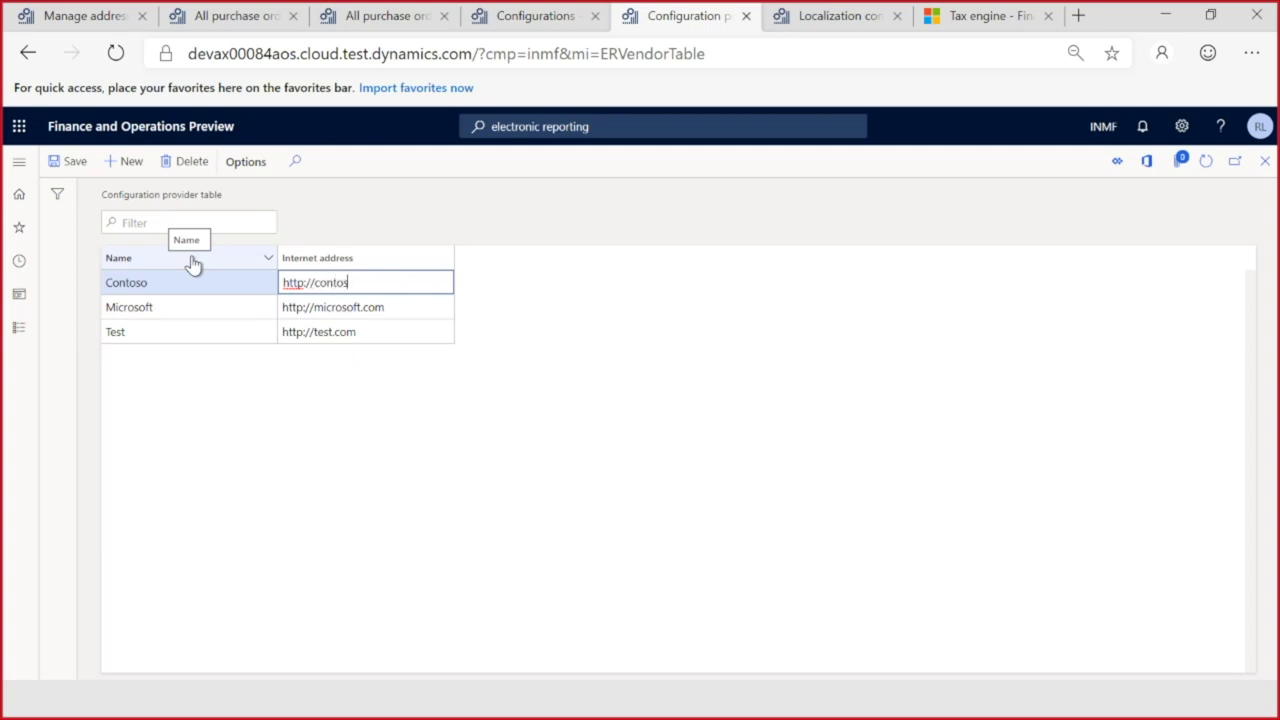
{"action": "left_click", "coordinate": [75, 162]}
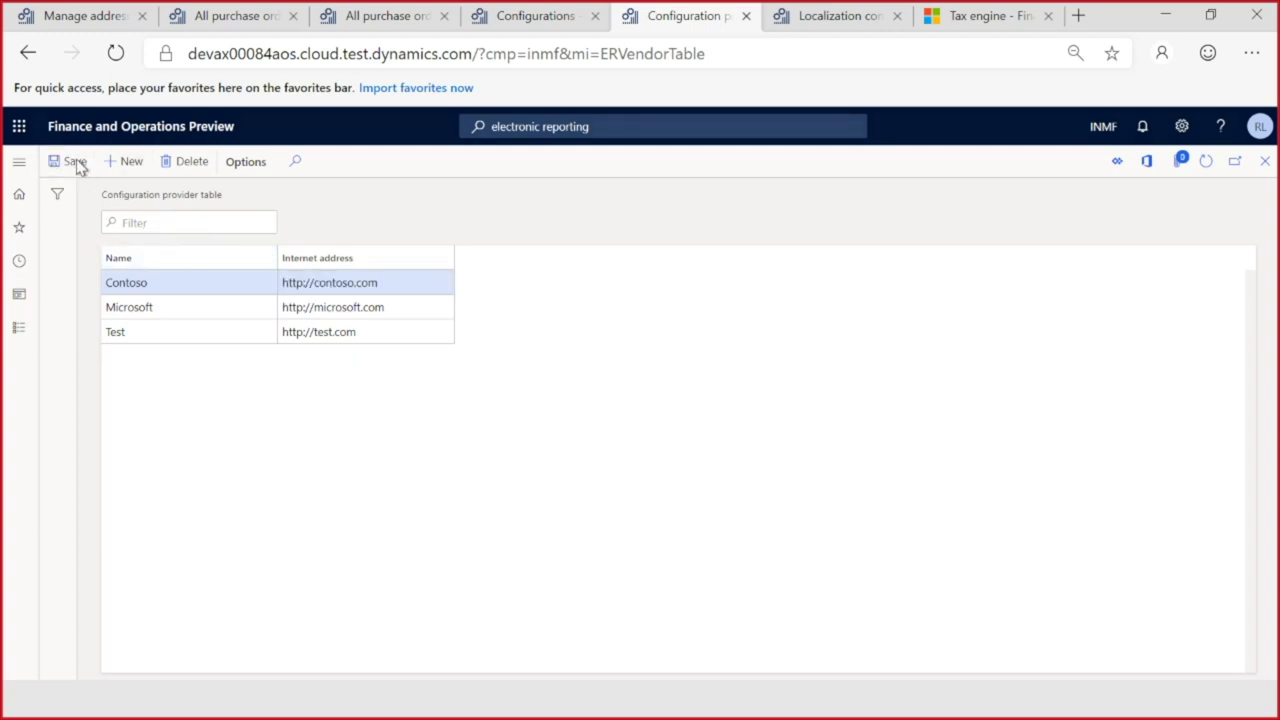
{"action": "left_click", "coordinate": [1265, 161]}
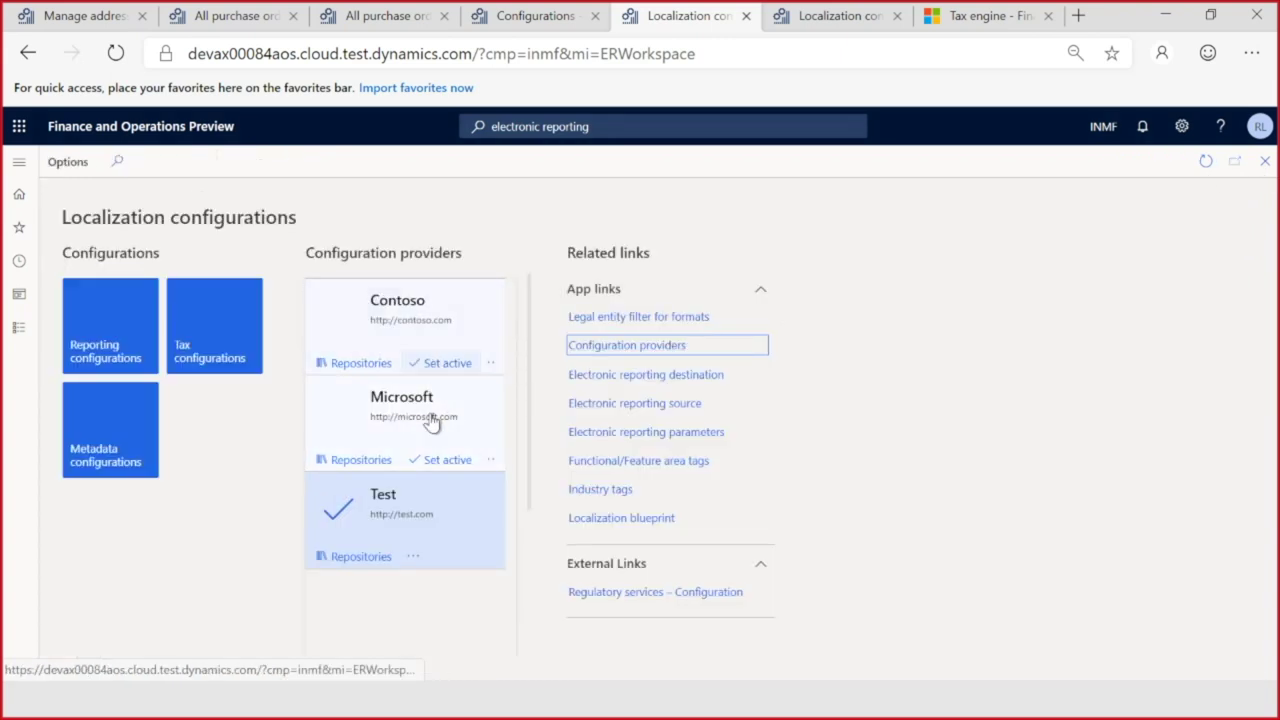
Step: Try to make Contoso the active configuration provider, reselect Test, and briefly open and close the tax configurations
{"action": "left_click", "coordinate": [445, 363]}
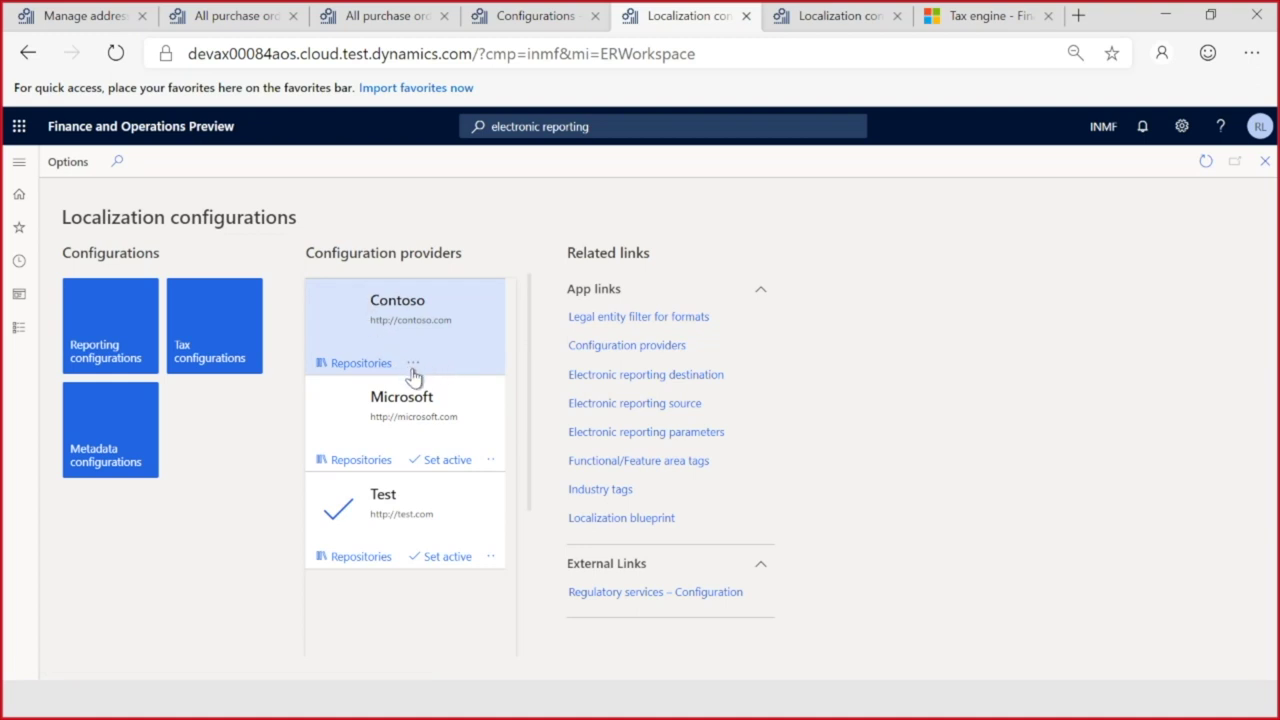
{"action": "left_click", "coordinate": [1205, 163]}
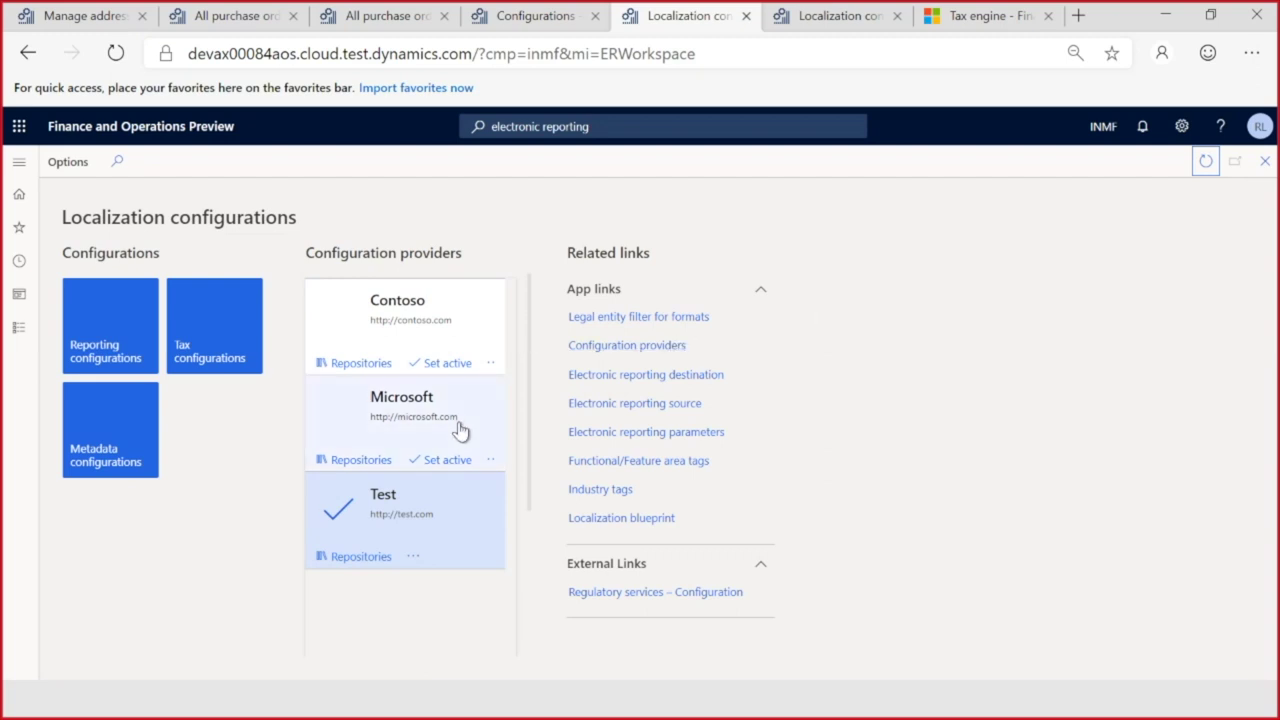
{"action": "left_click", "coordinate": [437, 364]}
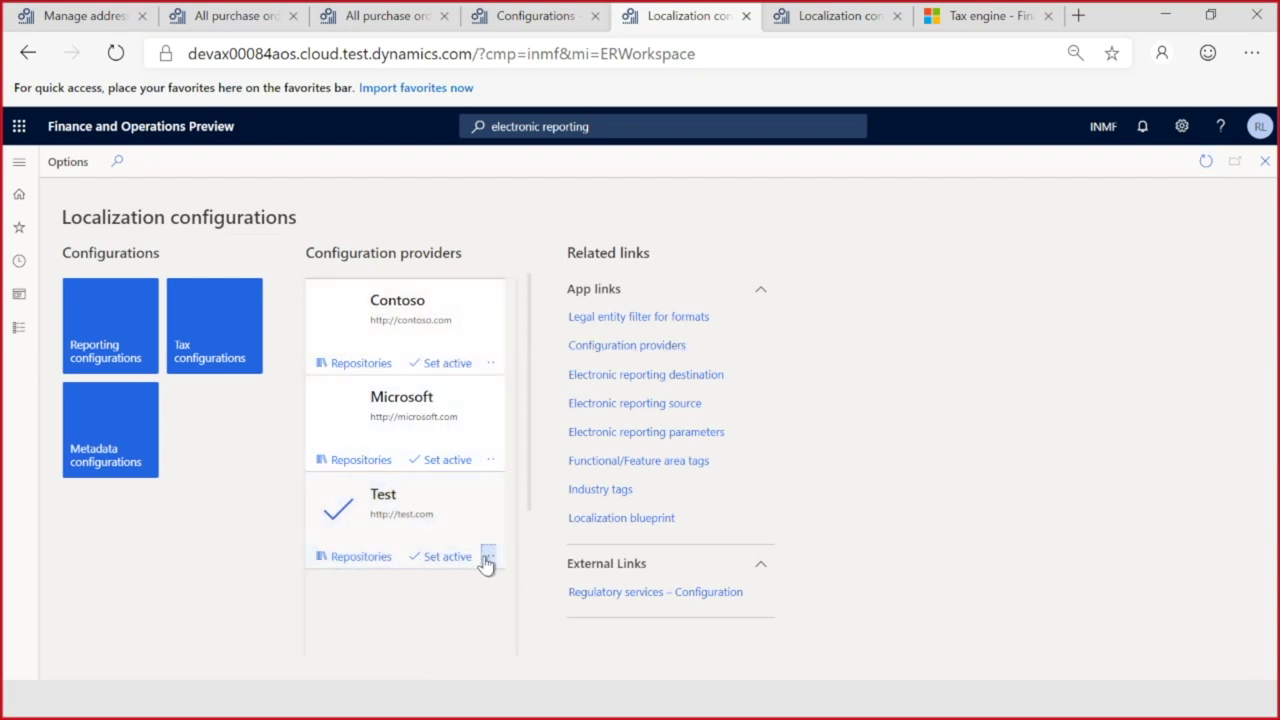
{"action": "left_click", "coordinate": [445, 557]}
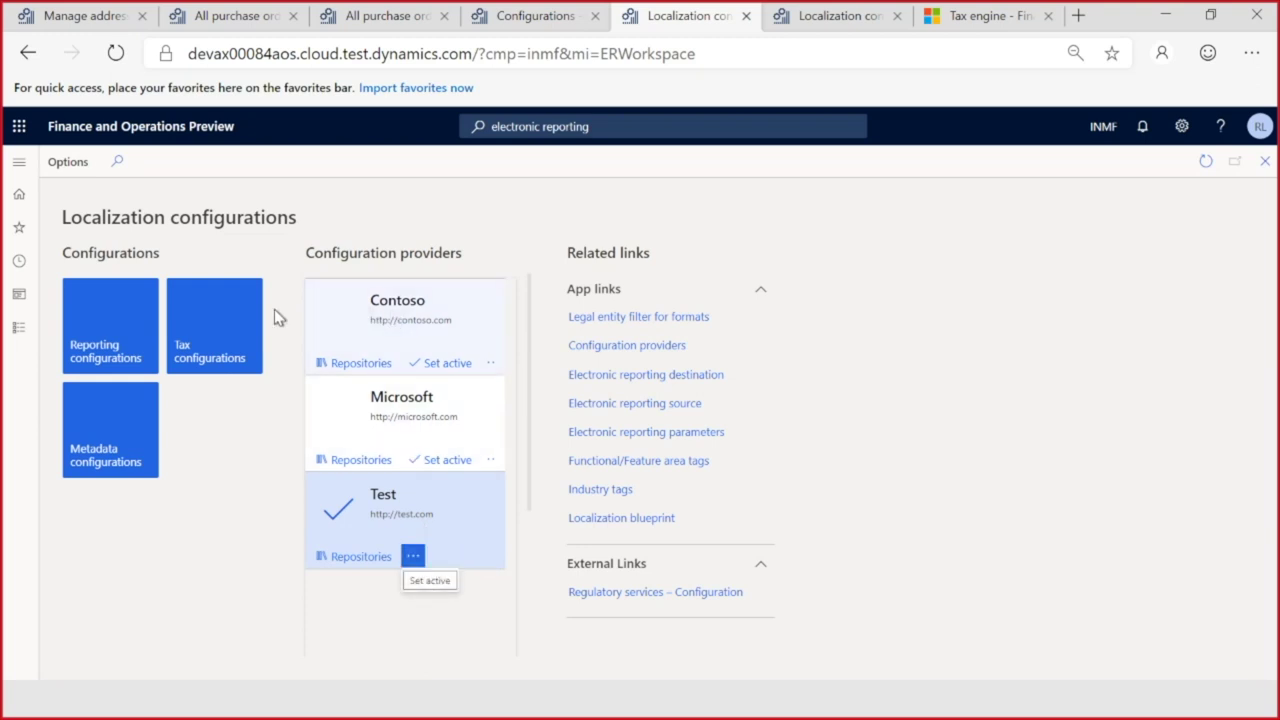
{"action": "left_click", "coordinate": [211, 318]}
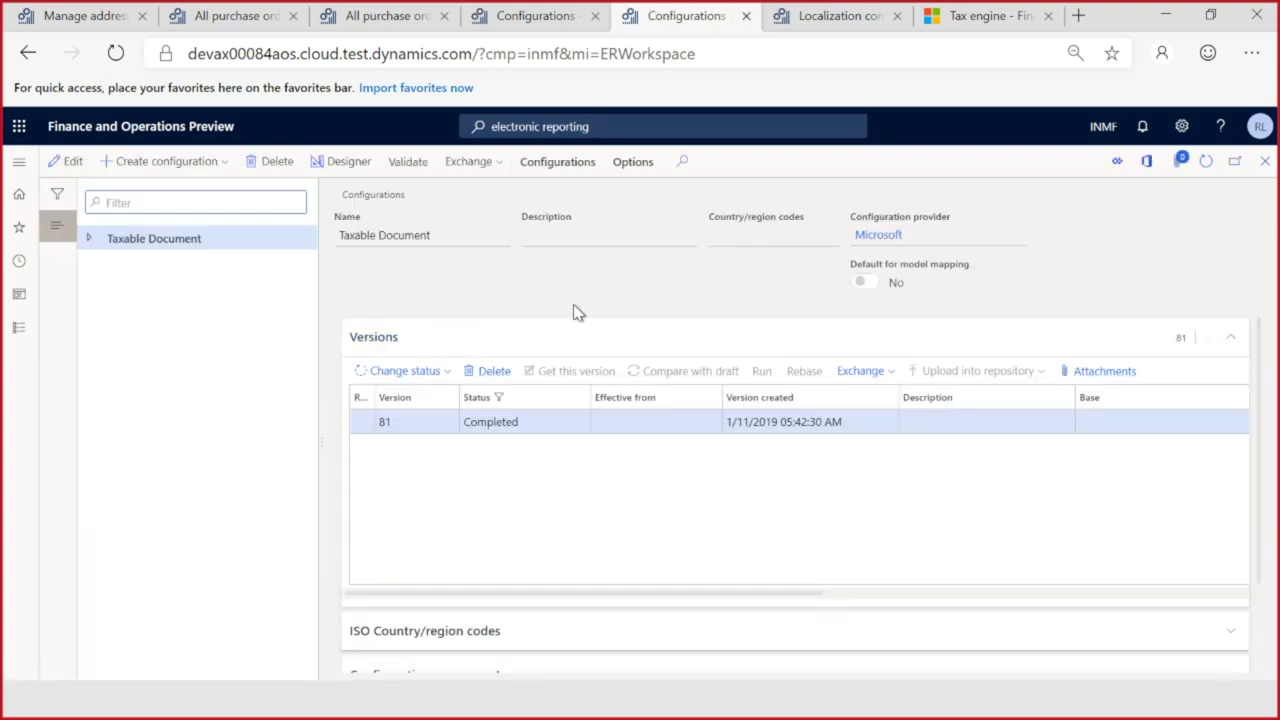
{"action": "left_click", "coordinate": [1265, 161]}
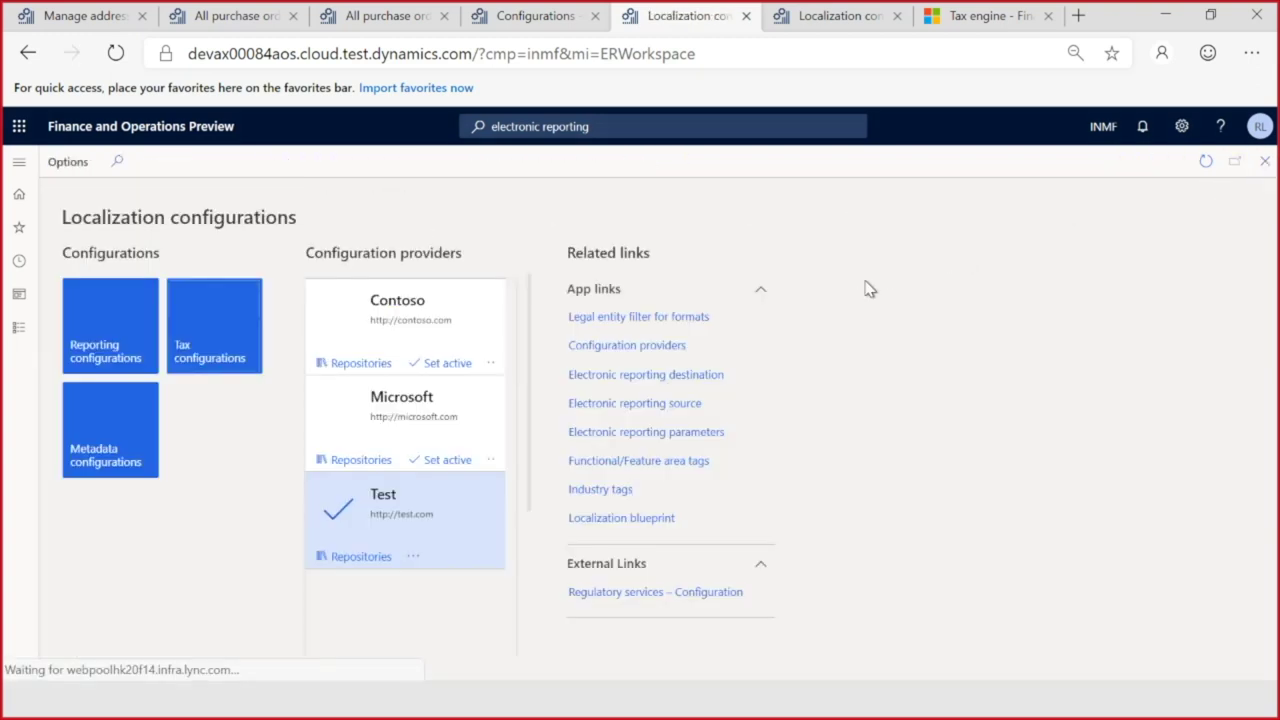
Step: Reload the workspace and set Contoso as the active configuration provider
{"action": "left_click", "coordinate": [449, 364]}
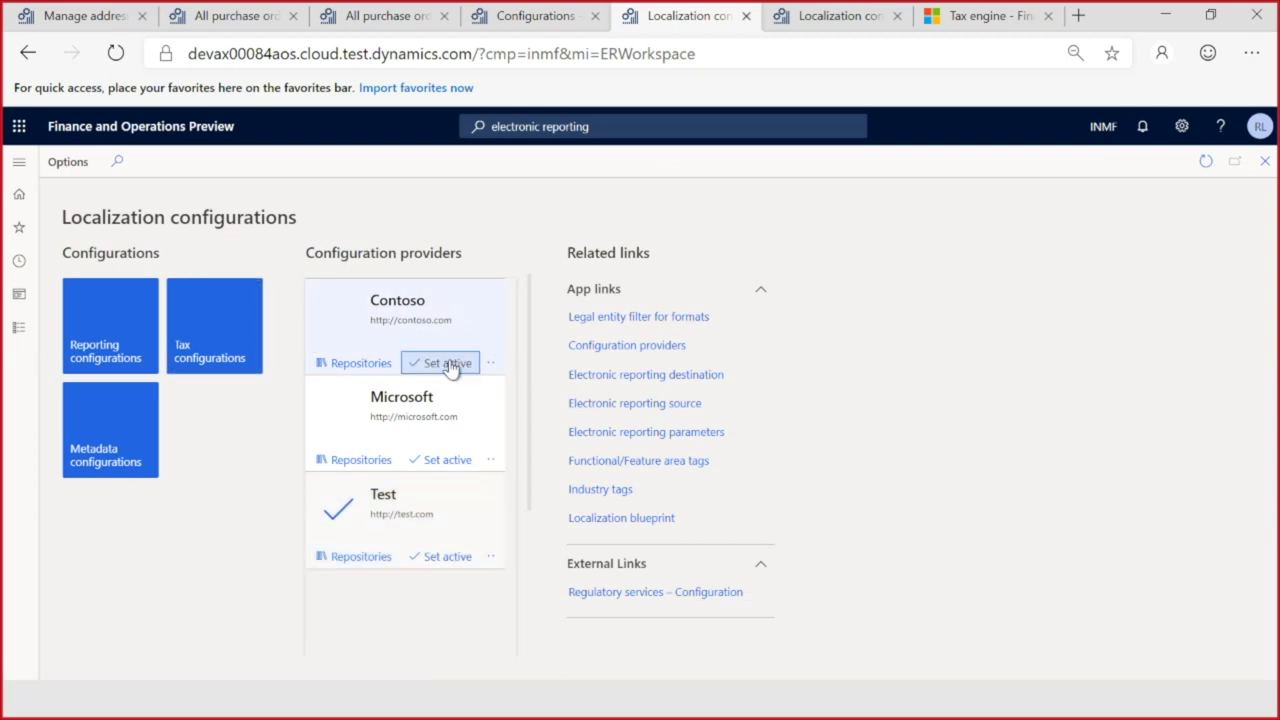
{"action": "left_click", "coordinate": [117, 58]}
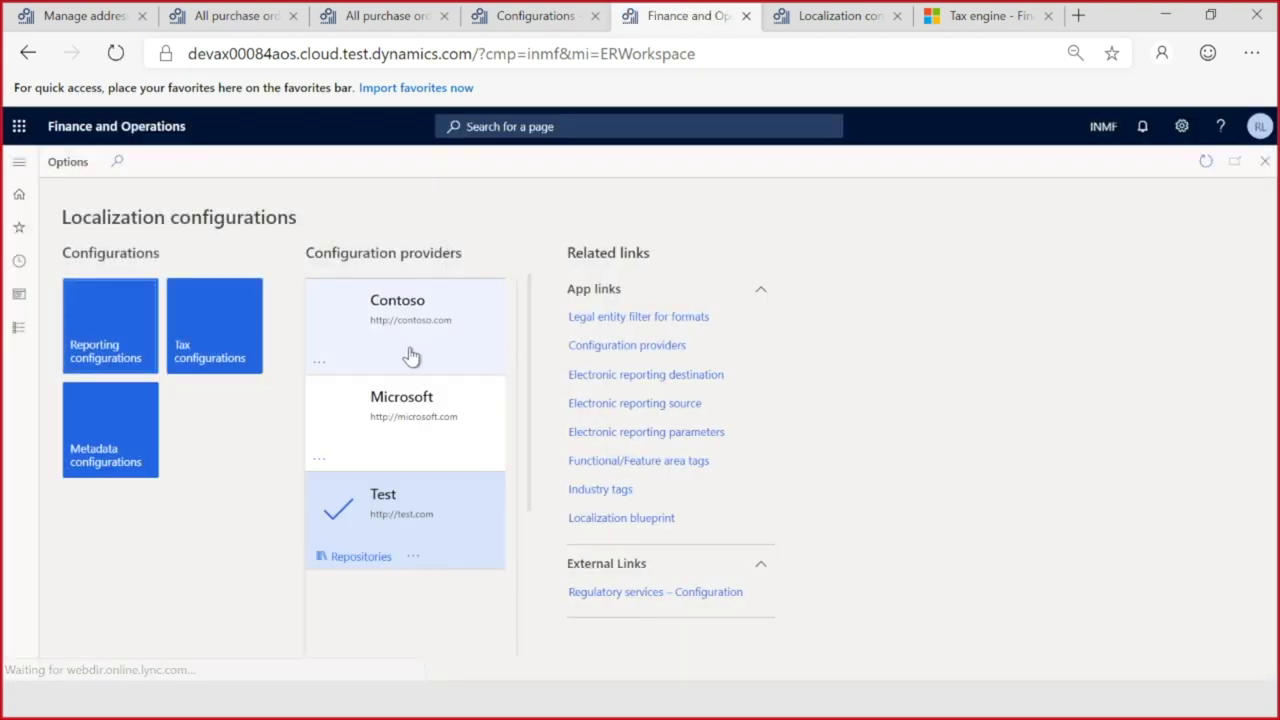
{"action": "left_click", "coordinate": [408, 352]}
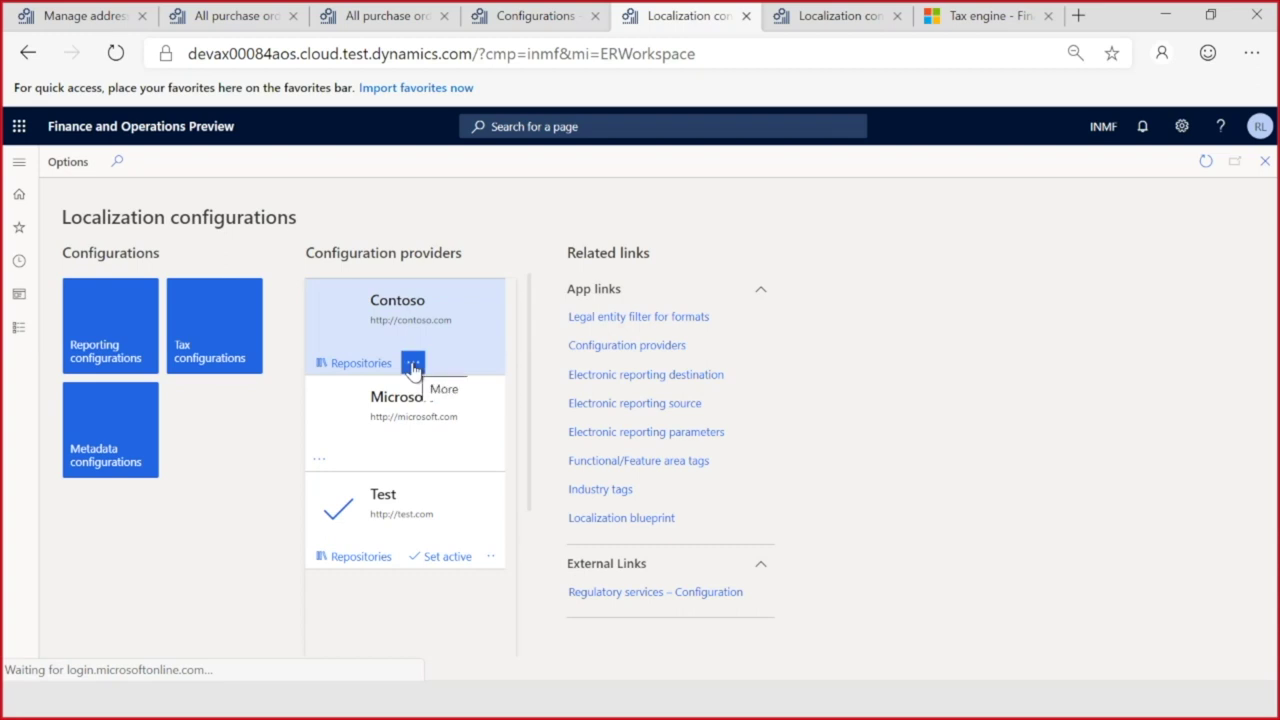
{"action": "left_click", "coordinate": [414, 366]}
{"action": "left_click", "coordinate": [428, 388]}
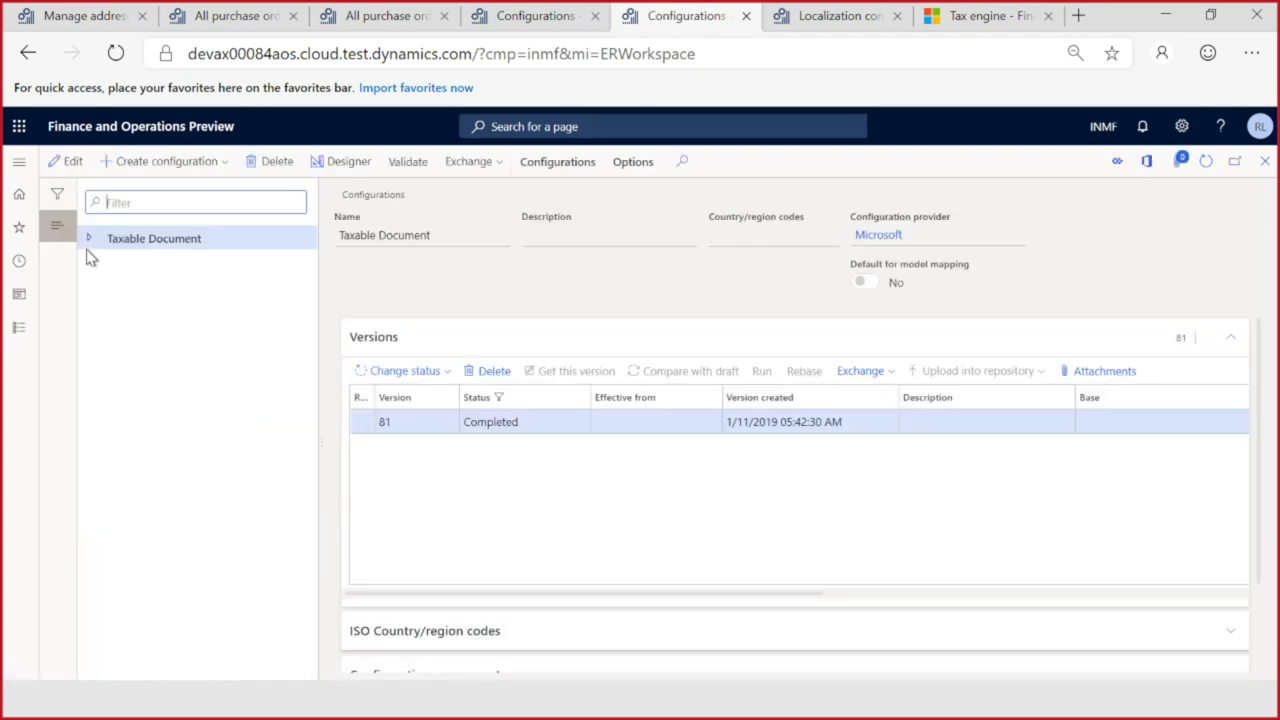
Step: Expand the tax configuration tree down to Tax (India GST) and open Taxable Document (India) in the designer
{"action": "left_click", "coordinate": [90, 240]}
{"action": "left_click", "coordinate": [96, 262]}
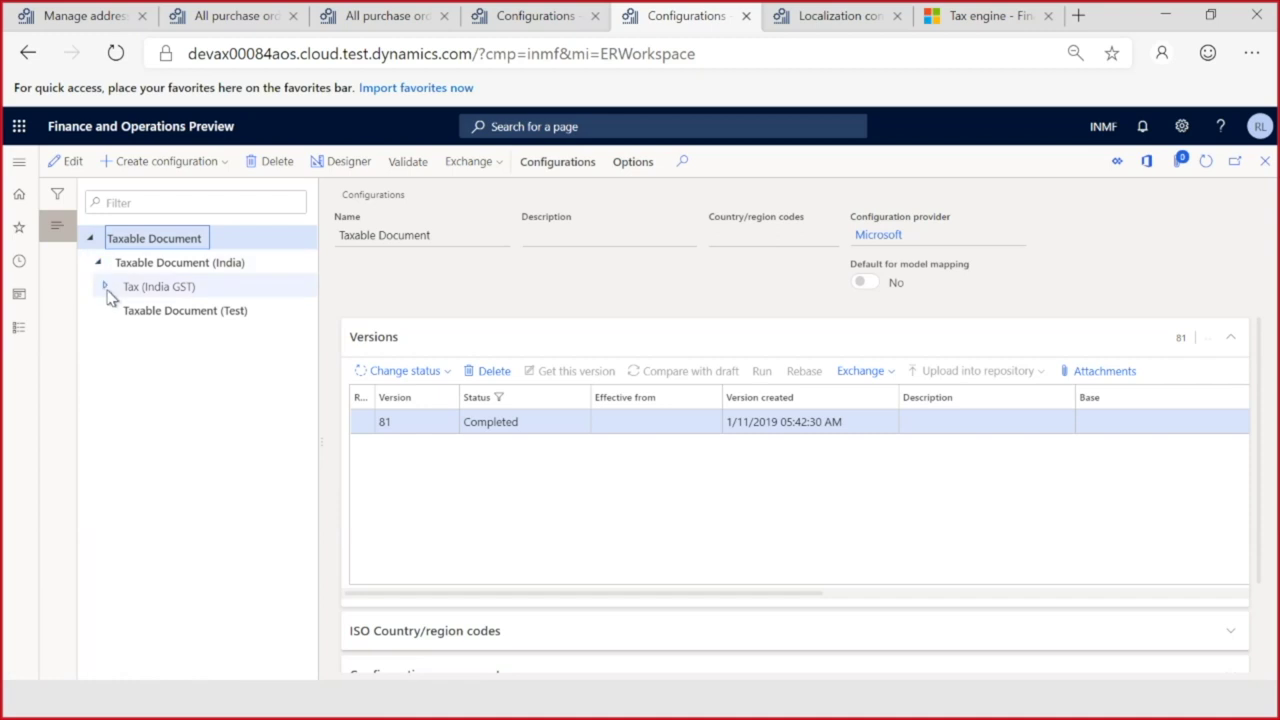
{"action": "left_click", "coordinate": [106, 286]}
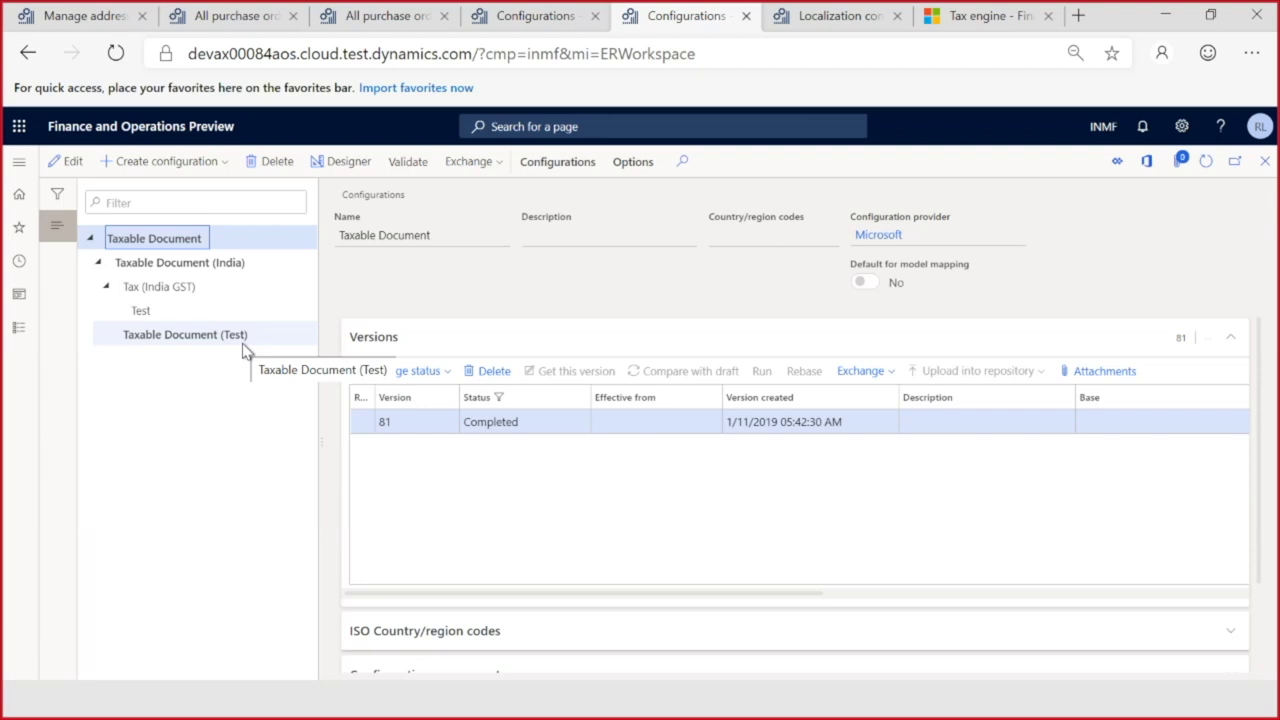
{"action": "left_click", "coordinate": [194, 261]}
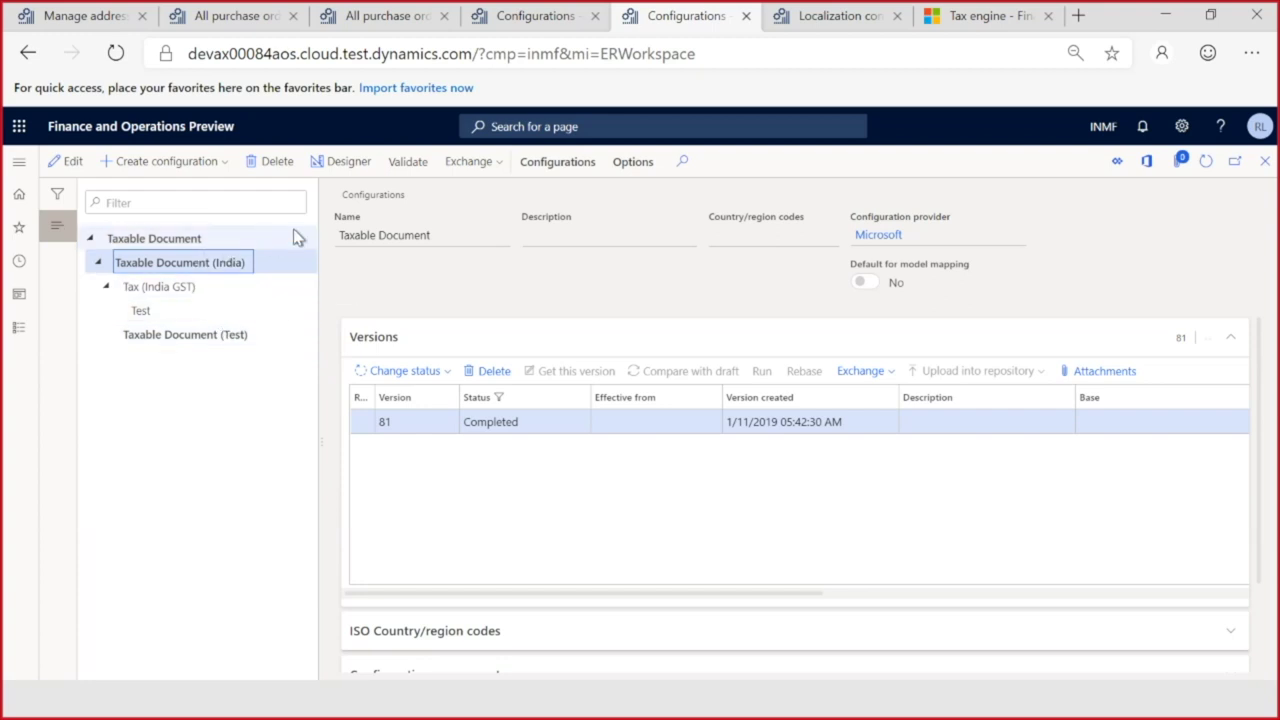
{"action": "left_click", "coordinate": [348, 172]}
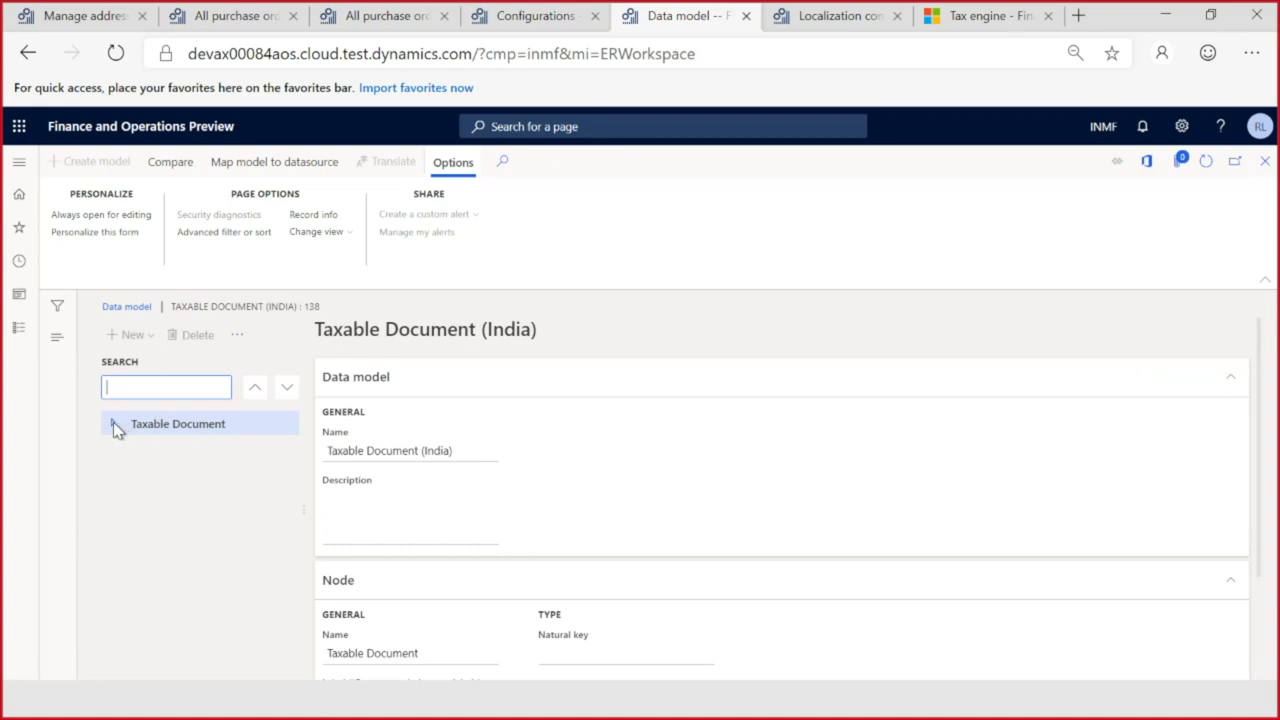
Step: Expand the Taxable Document model's Header node and the Lines node beneath it
{"action": "left_click", "coordinate": [114, 425]}
{"action": "left_click", "coordinate": [121, 447]}
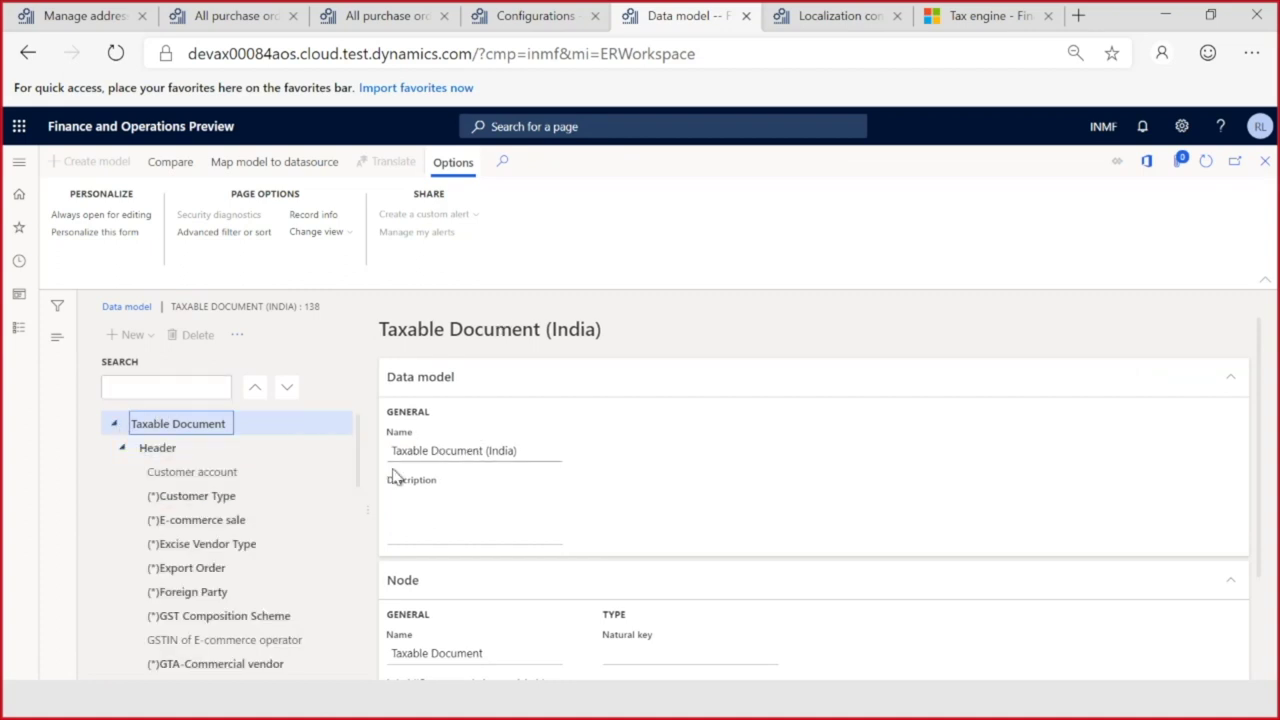
{"action": "scroll", "coordinate": [306, 506], "scroll_direction": "down", "scroll_amount": 2}
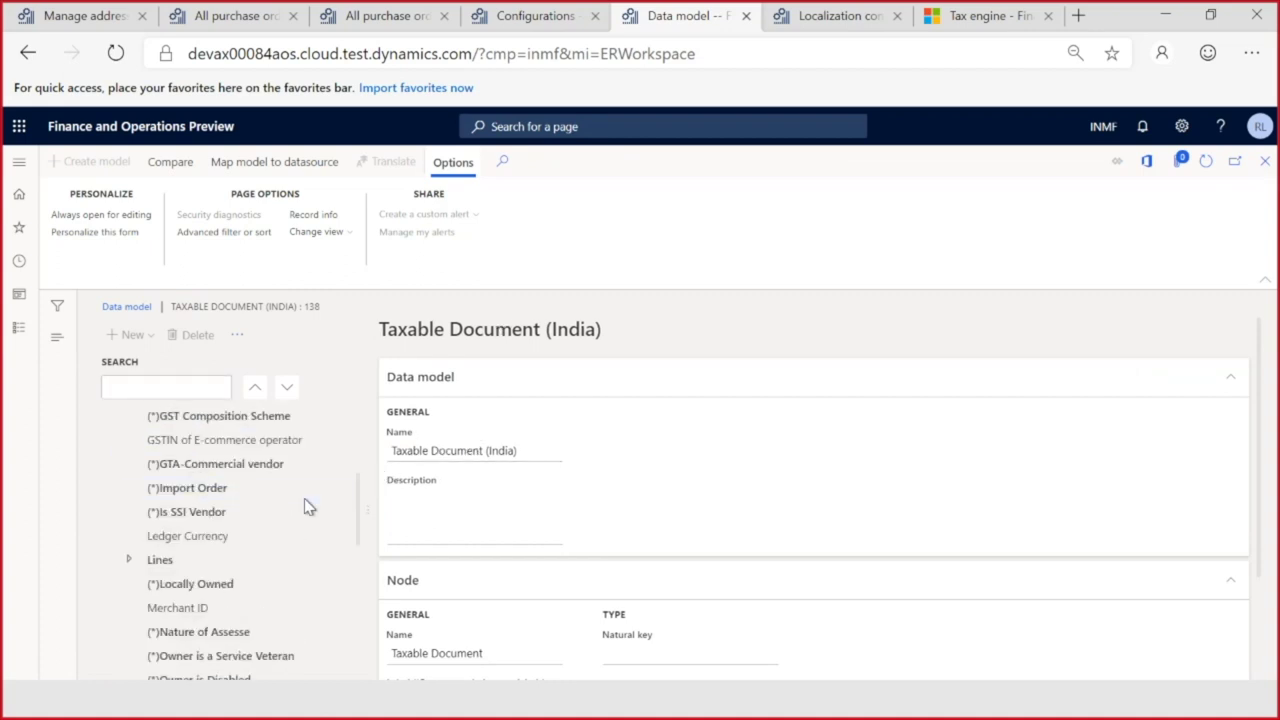
{"action": "left_click", "coordinate": [130, 560]}
Step: Examine the fields under the Lines node of the Taxable Document (India) model, selecting Item ID along the way
{"action": "scroll", "coordinate": [224, 548], "scroll_direction": "down", "scroll_amount": 2}
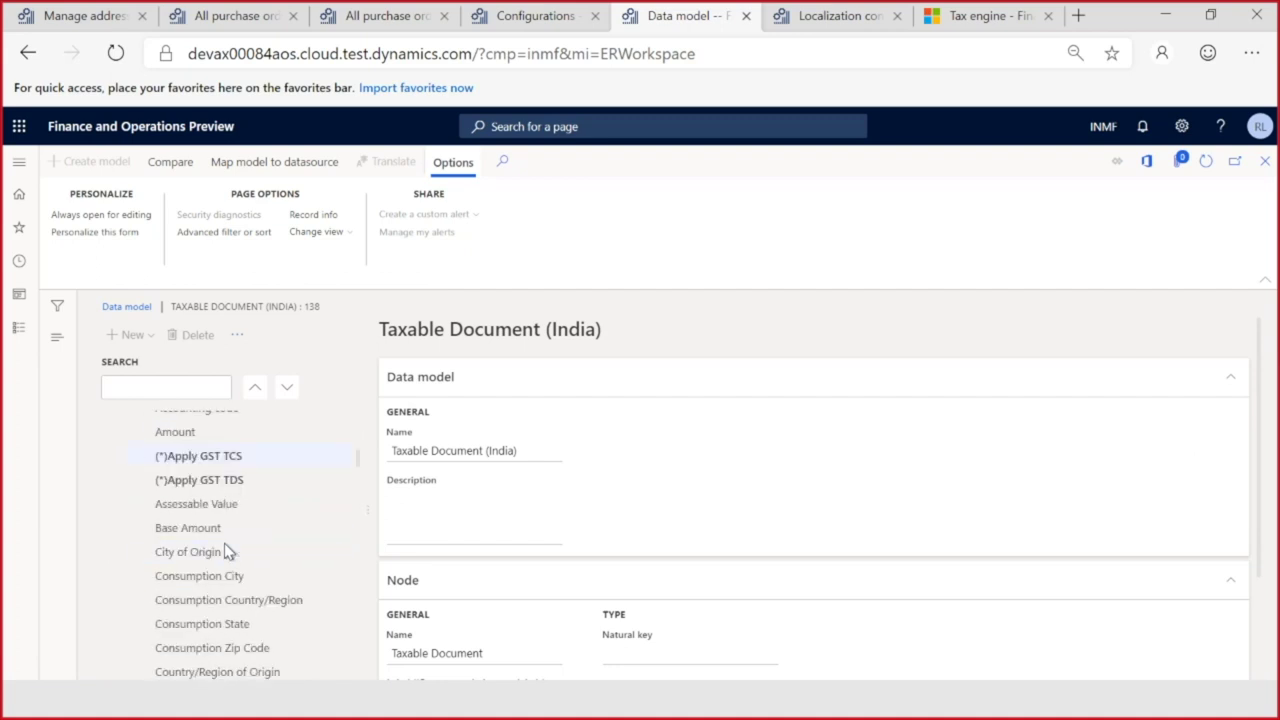
{"action": "scroll", "coordinate": [222, 500], "scroll_direction": "down", "scroll_amount": 1}
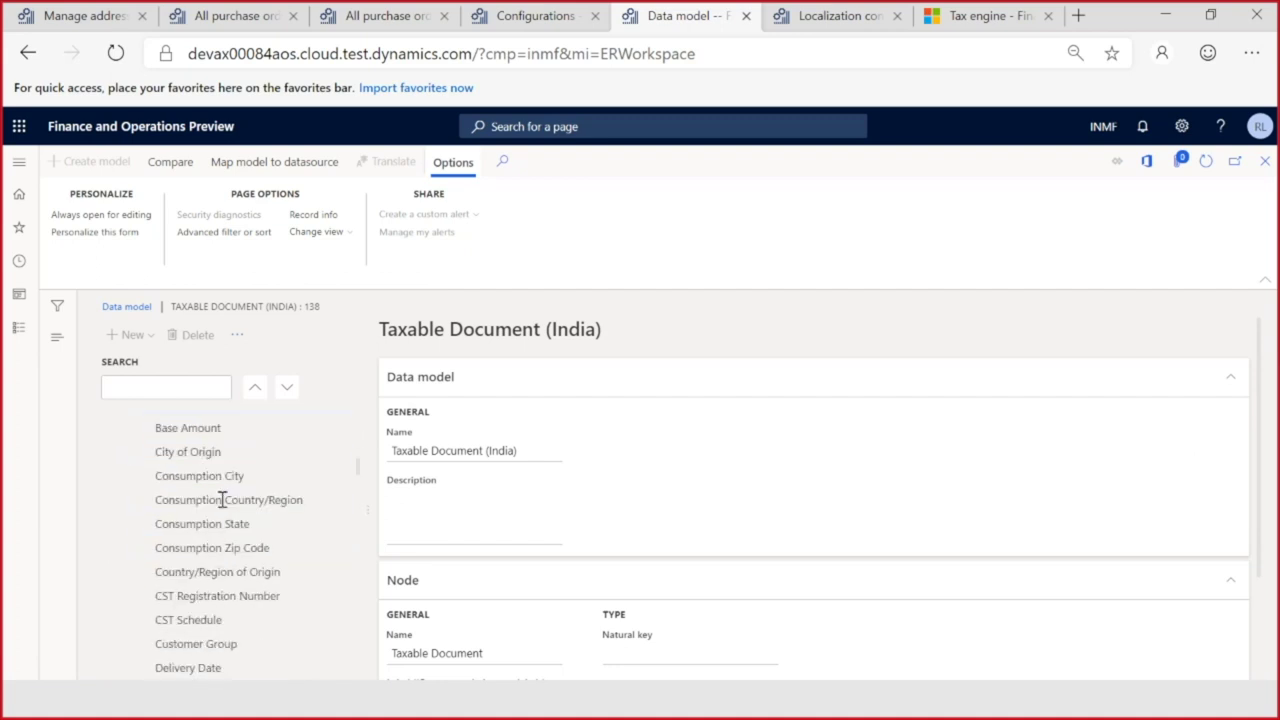
{"action": "scroll", "coordinate": [222, 500], "scroll_direction": "down", "scroll_amount": 1}
{"action": "scroll", "coordinate": [222, 500], "scroll_direction": "down", "scroll_amount": 2}
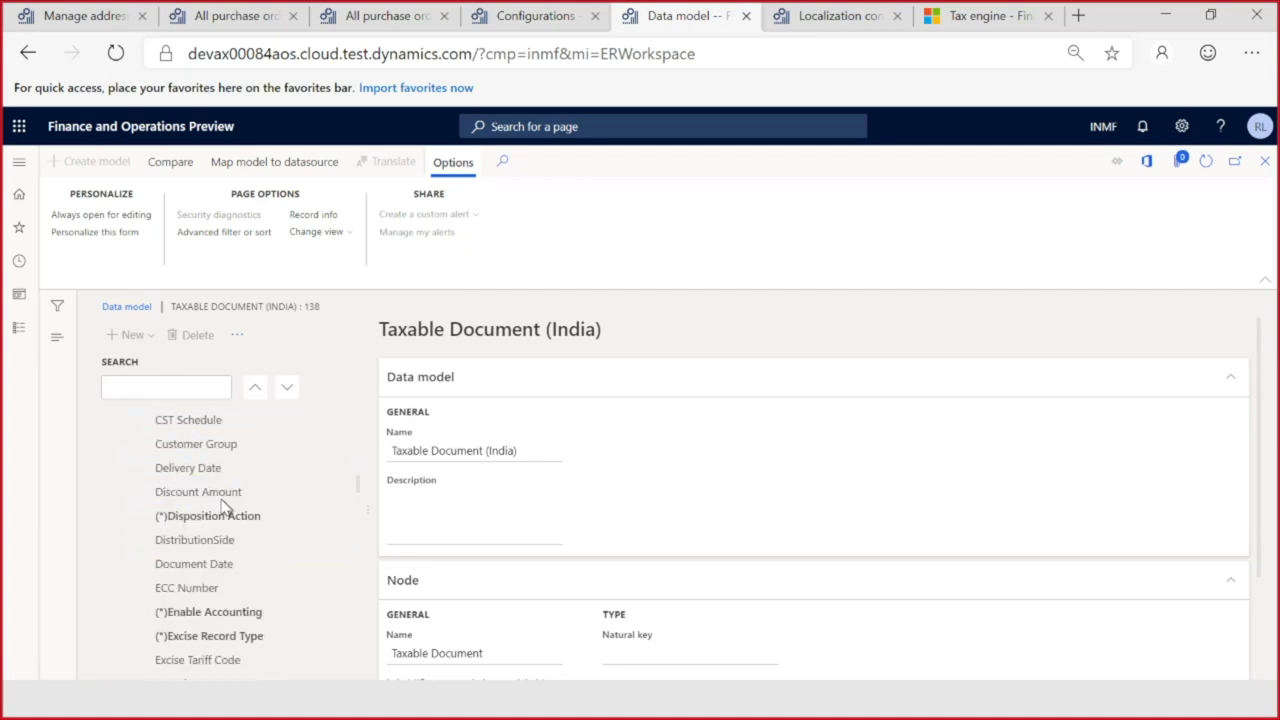
{"action": "scroll", "coordinate": [225, 508], "scroll_direction": "down", "scroll_amount": 1}
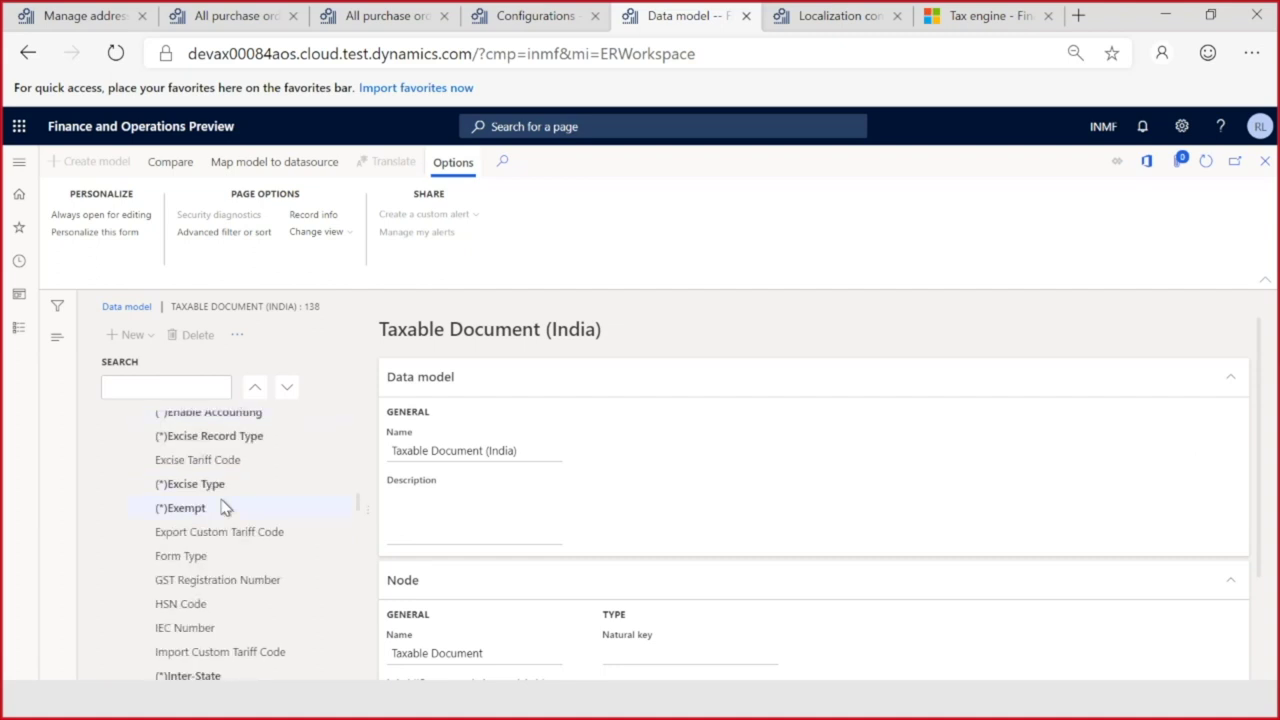
{"action": "scroll", "coordinate": [225, 508], "scroll_direction": "down", "scroll_amount": 1}
{"action": "scroll", "coordinate": [225, 508], "scroll_direction": "down", "scroll_amount": 1}
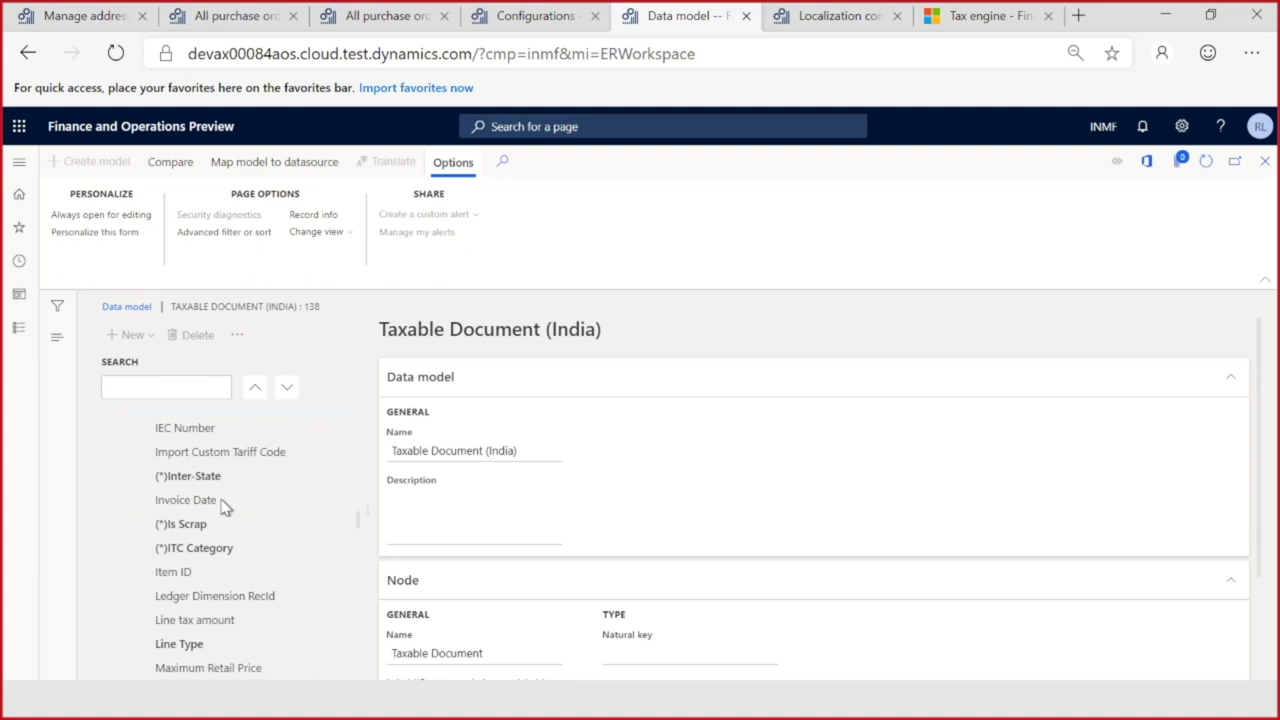
{"action": "left_click", "coordinate": [179, 572]}
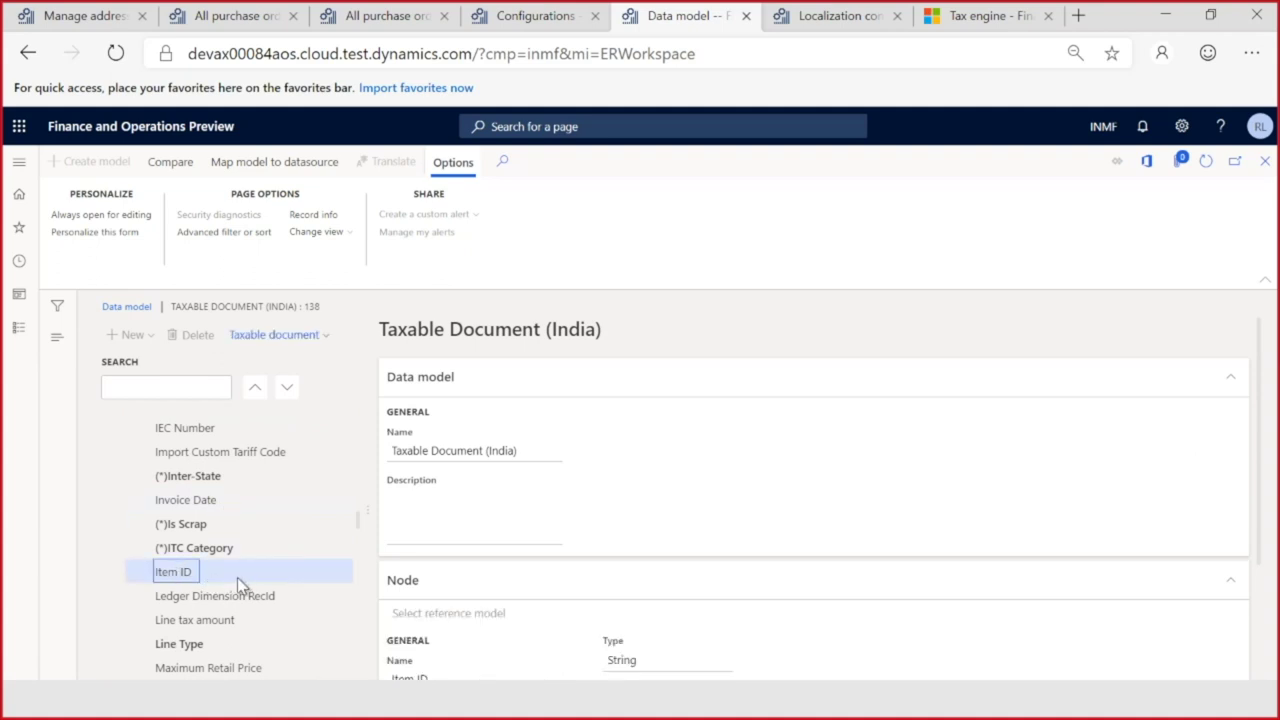
{"action": "scroll", "coordinate": [240, 572], "scroll_direction": "down", "scroll_amount": 1}
{"action": "scroll", "coordinate": [241, 570], "scroll_direction": "down", "scroll_amount": 1}
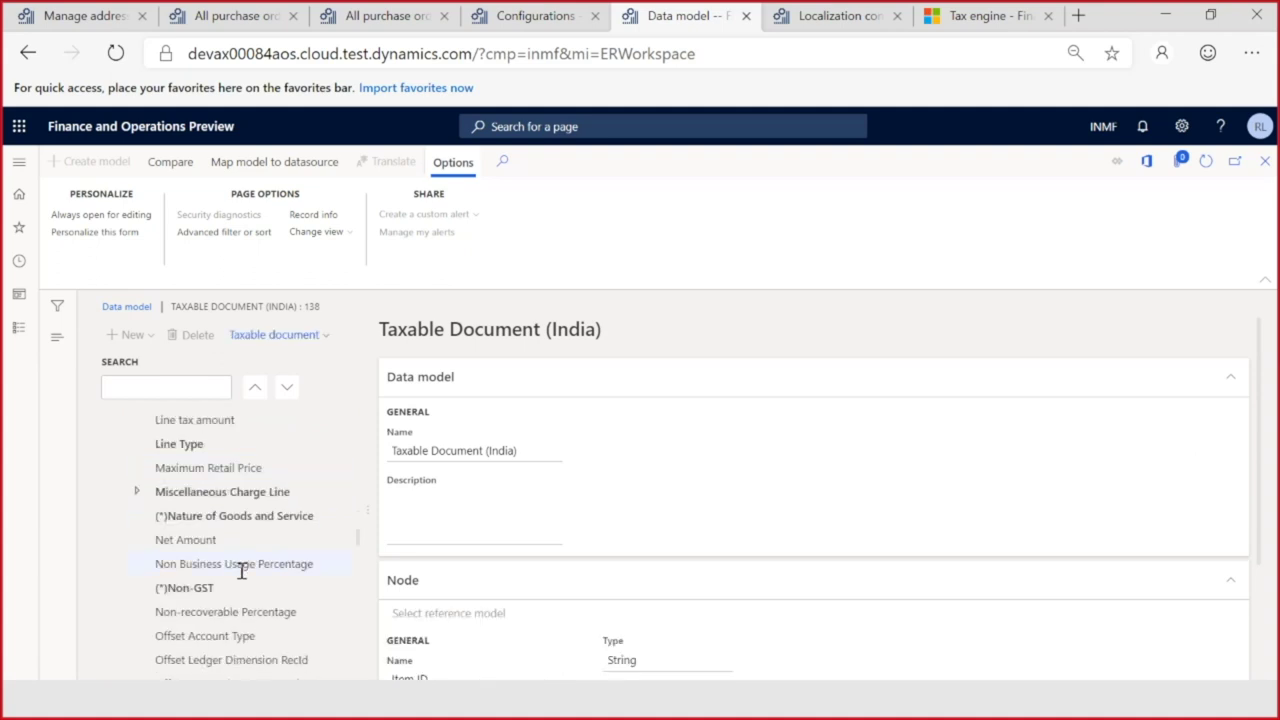
{"action": "scroll", "coordinate": [241, 571], "scroll_direction": "down", "scroll_amount": 4}
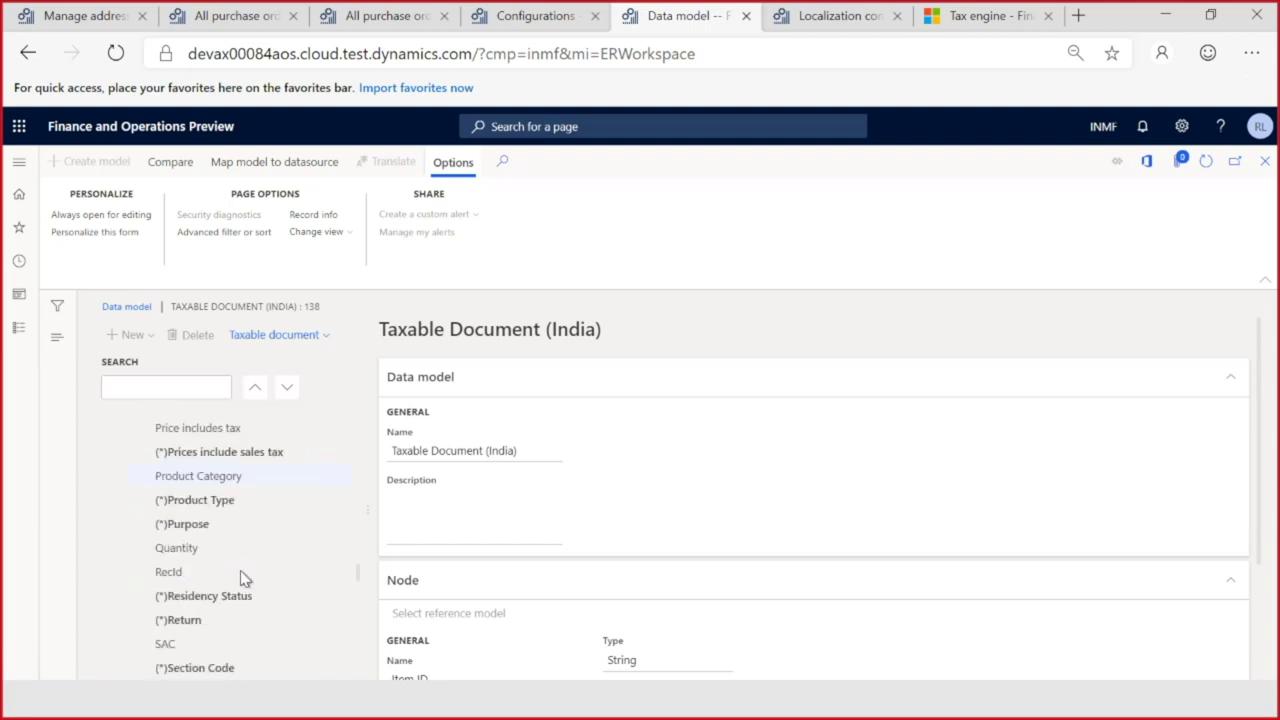
{"action": "scroll", "coordinate": [242, 575], "scroll_direction": "down", "scroll_amount": 2}
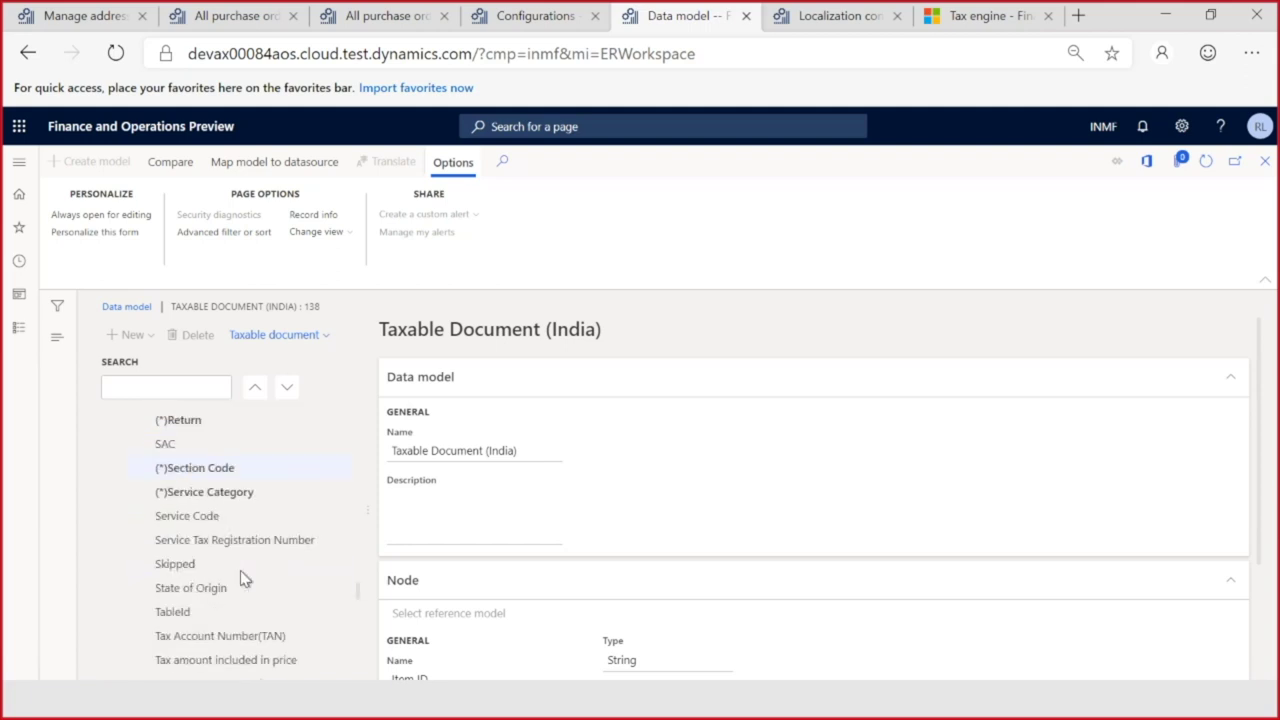
Step: Search the Taxable Document (India) model tree for "unit" and close the model designer
{"action": "left_click", "coordinate": [171, 386]}
{"action": "type", "text": "unit"}
{"action": "left_click_drag", "start_coordinate": [358, 597], "coordinate": [358, 558]}
{"action": "left_click", "coordinate": [255, 387]}
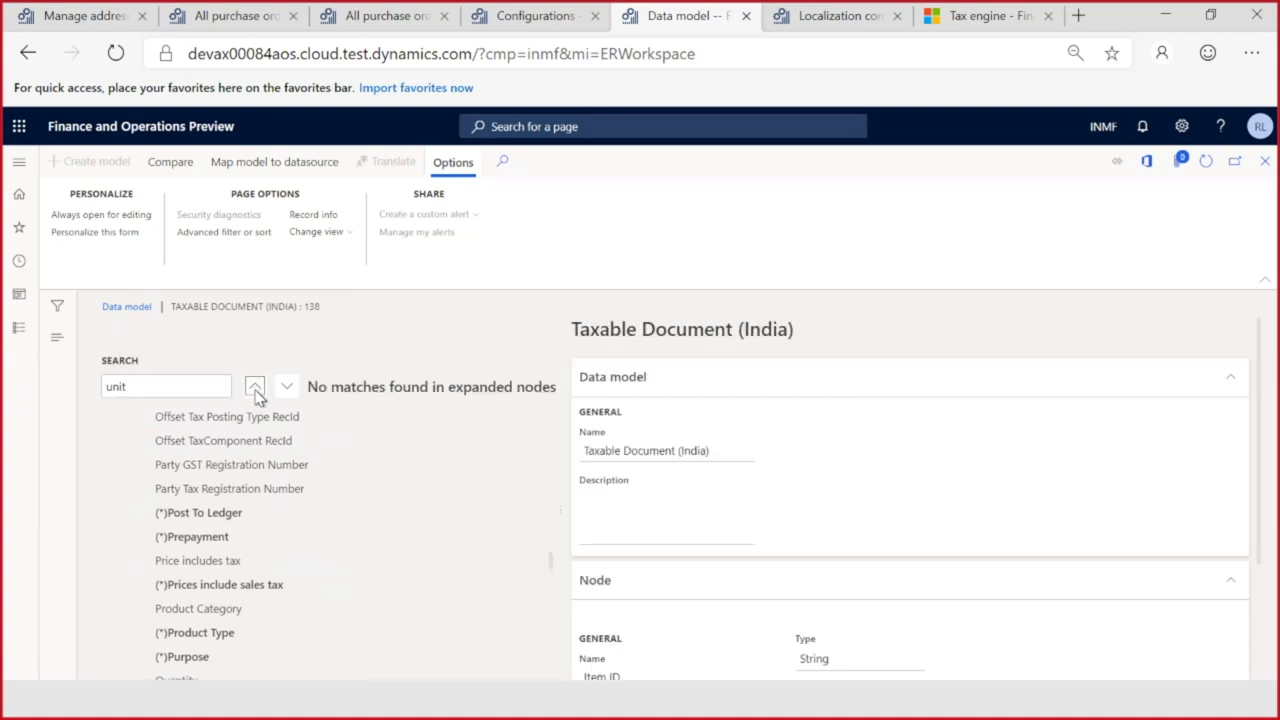
{"action": "left_click", "coordinate": [287, 388]}
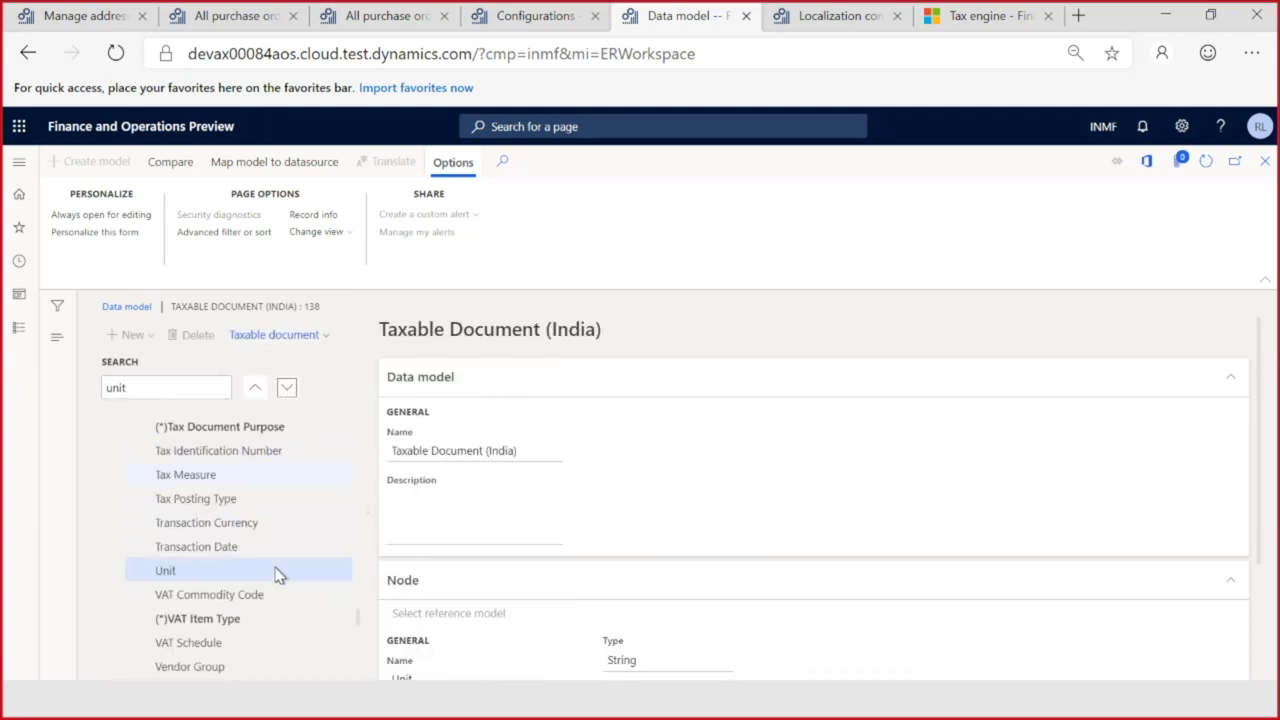
{"action": "scroll", "coordinate": [285, 576], "scroll_direction": "down", "scroll_amount": 1}
{"action": "left_click", "coordinate": [218, 577]}
{"action": "left_click", "coordinate": [1266, 172]}
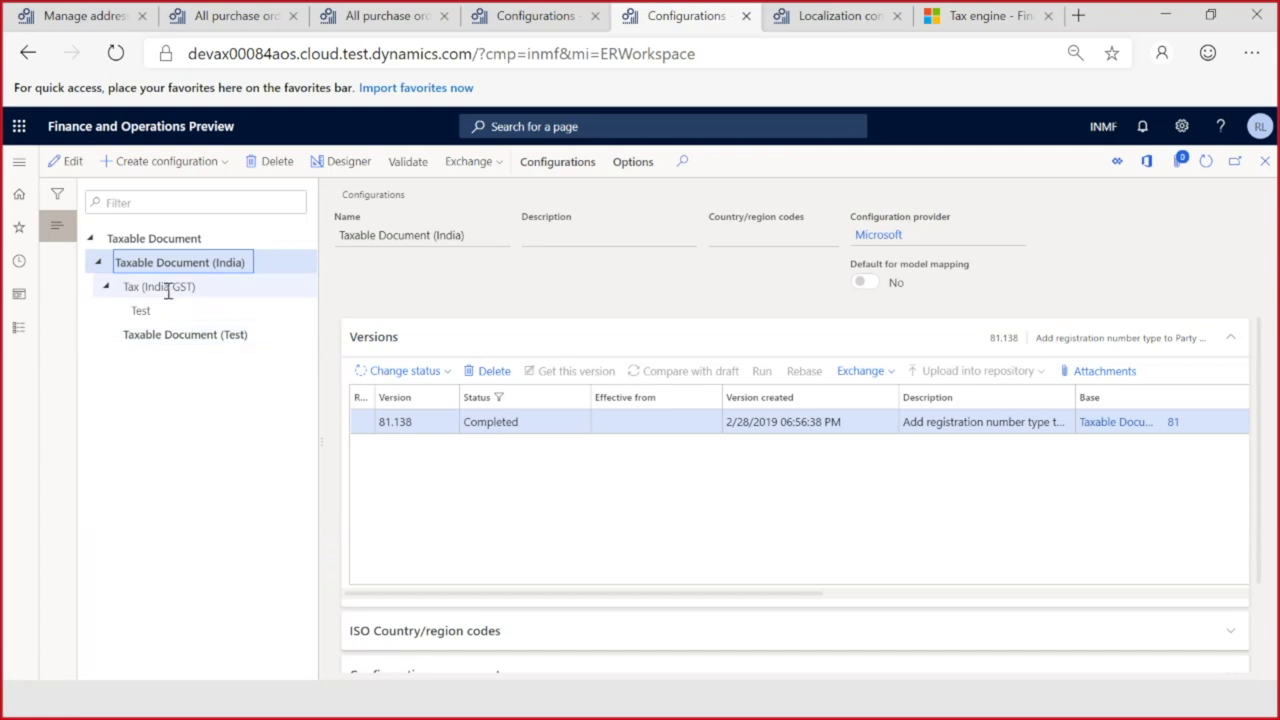
Step: Create a tax configuration named Tax (Contoso) derived from Tax (India GST)
{"action": "left_click", "coordinate": [167, 289]}
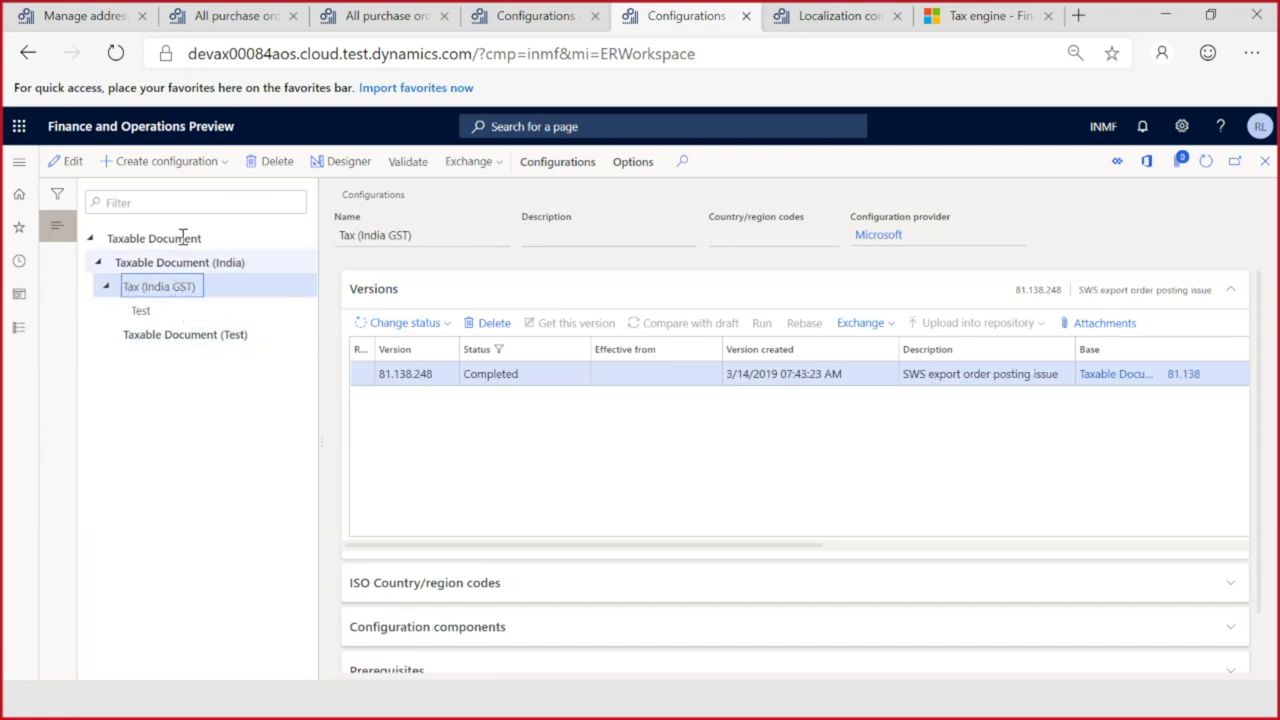
{"action": "left_click", "coordinate": [218, 166]}
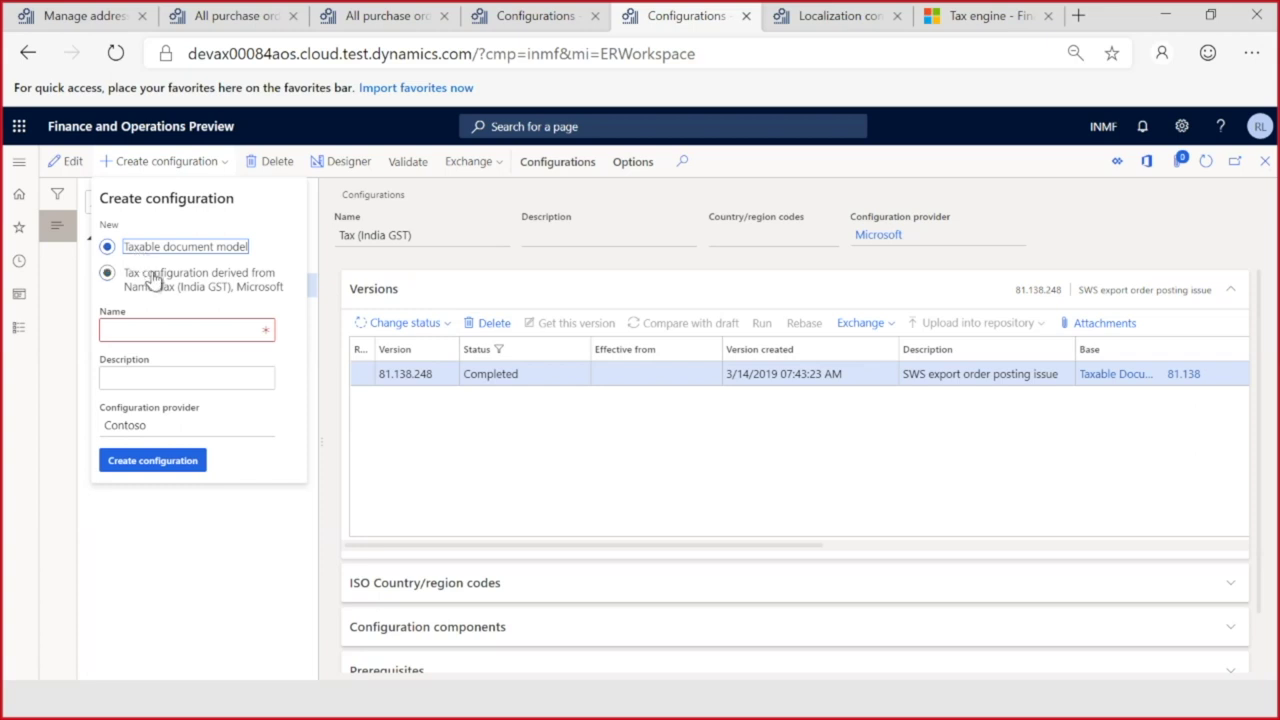
{"action": "left_click", "coordinate": [111, 280]}
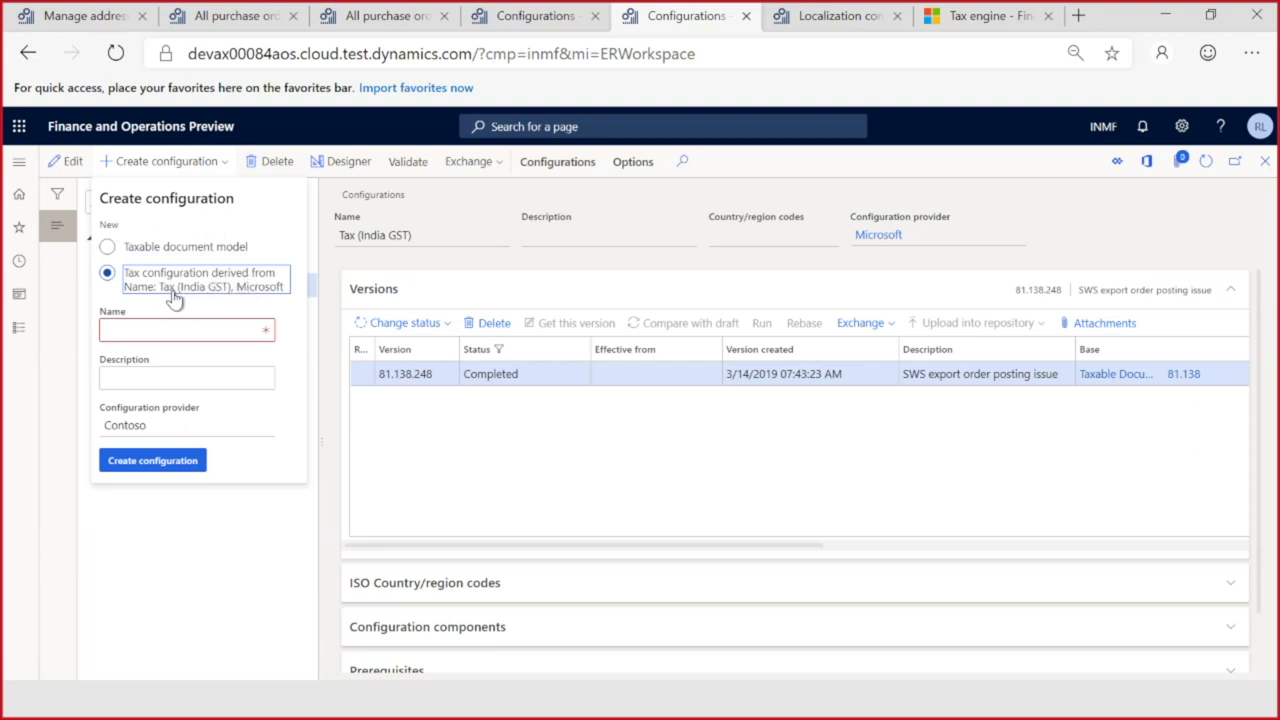
{"action": "left_click", "coordinate": [178, 323]}
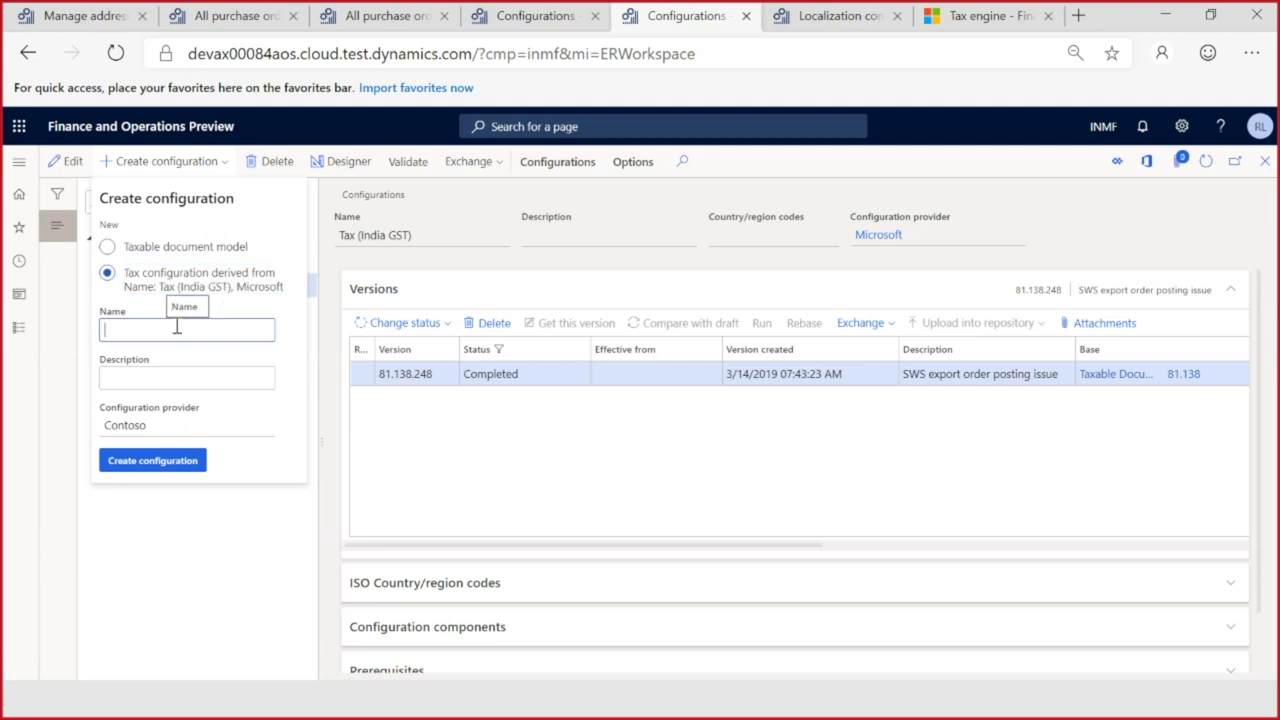
{"action": "type", "text": "Tax (Contoso)"}
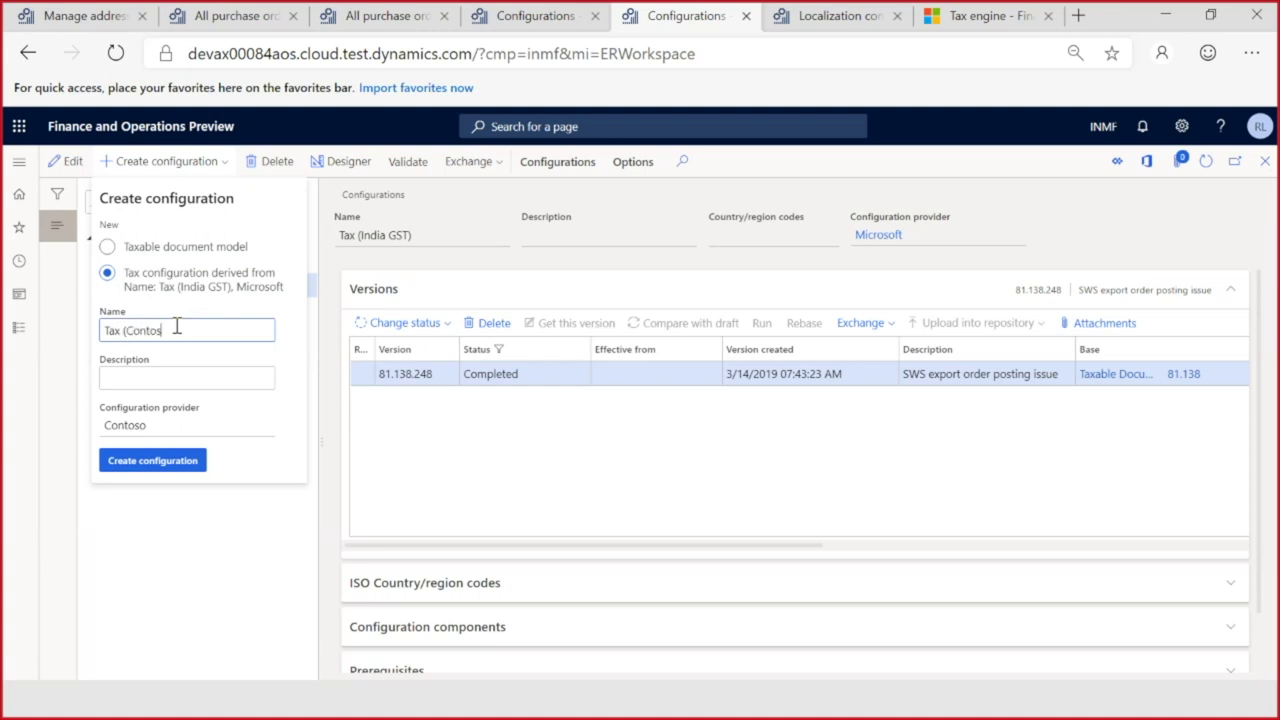
{"action": "left_click", "coordinate": [145, 468]}
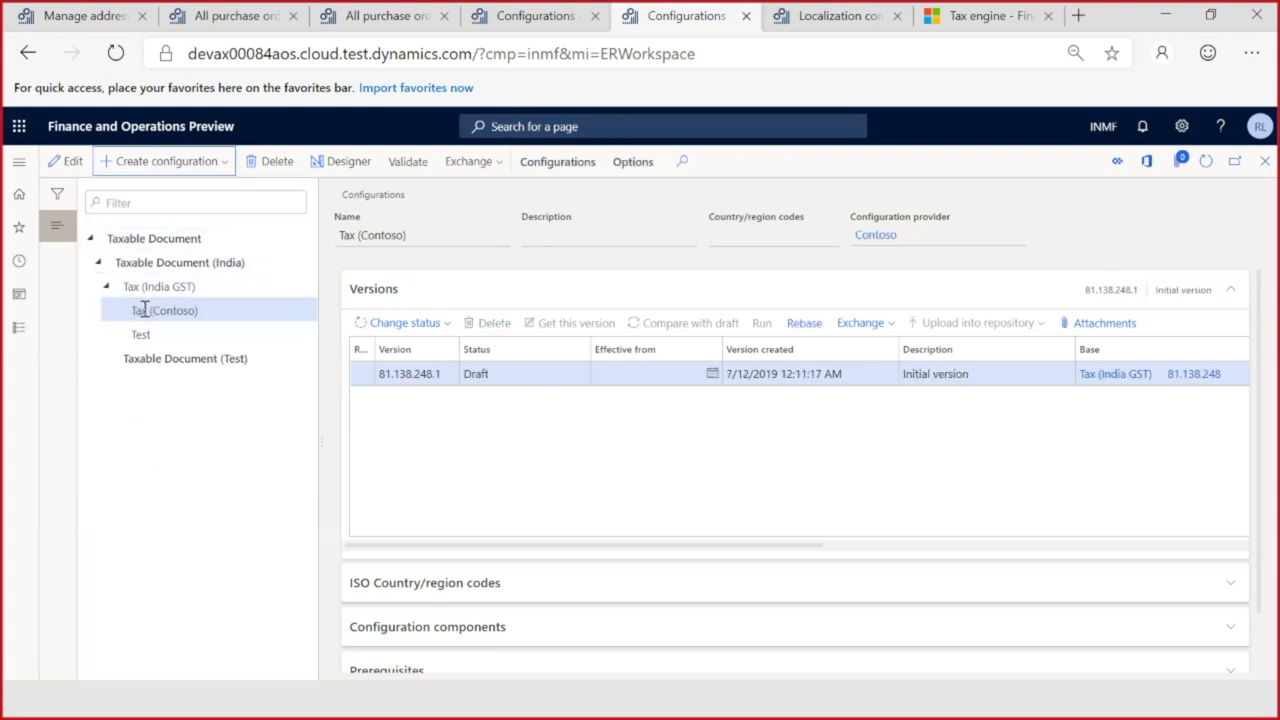
Step: Open the draft version of Tax (Contoso) in the designer, then select and expand the Custom Duty tax type under Lines
{"action": "left_click", "coordinate": [472, 376]}
{"action": "left_click_drag", "start_coordinate": [472, 380], "coordinate": [463, 380]}
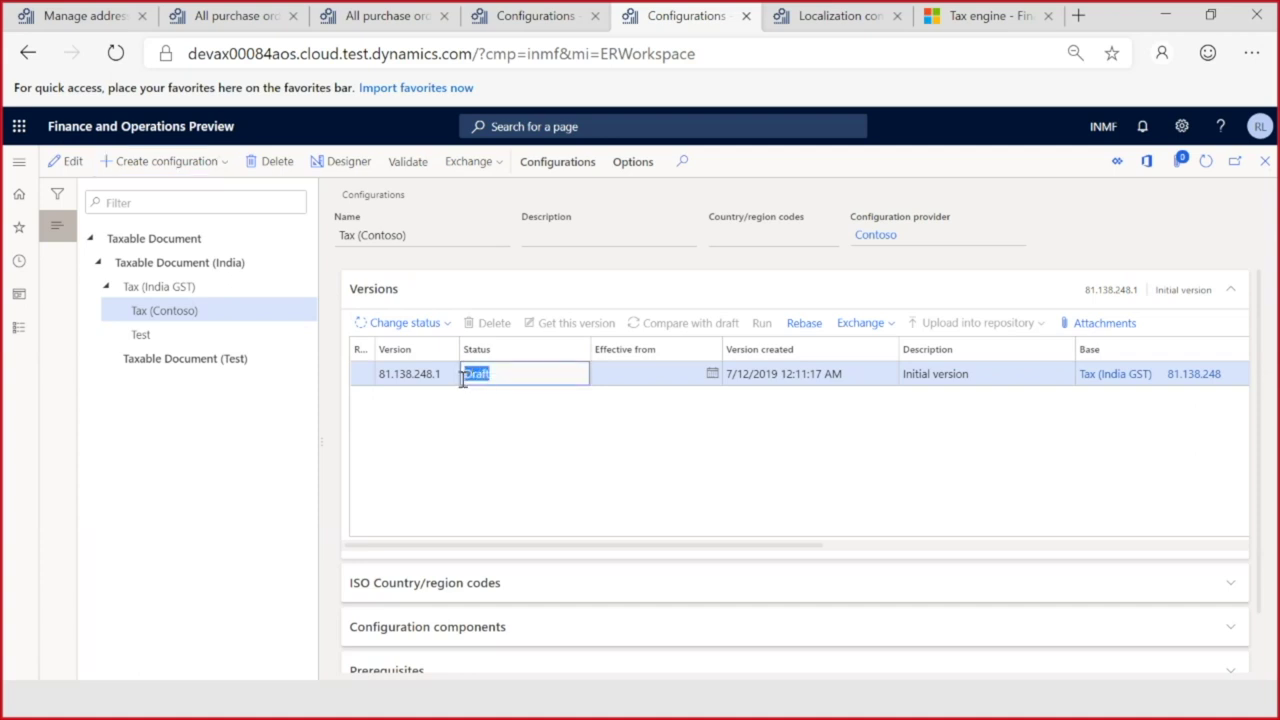
{"action": "left_click", "coordinate": [350, 170]}
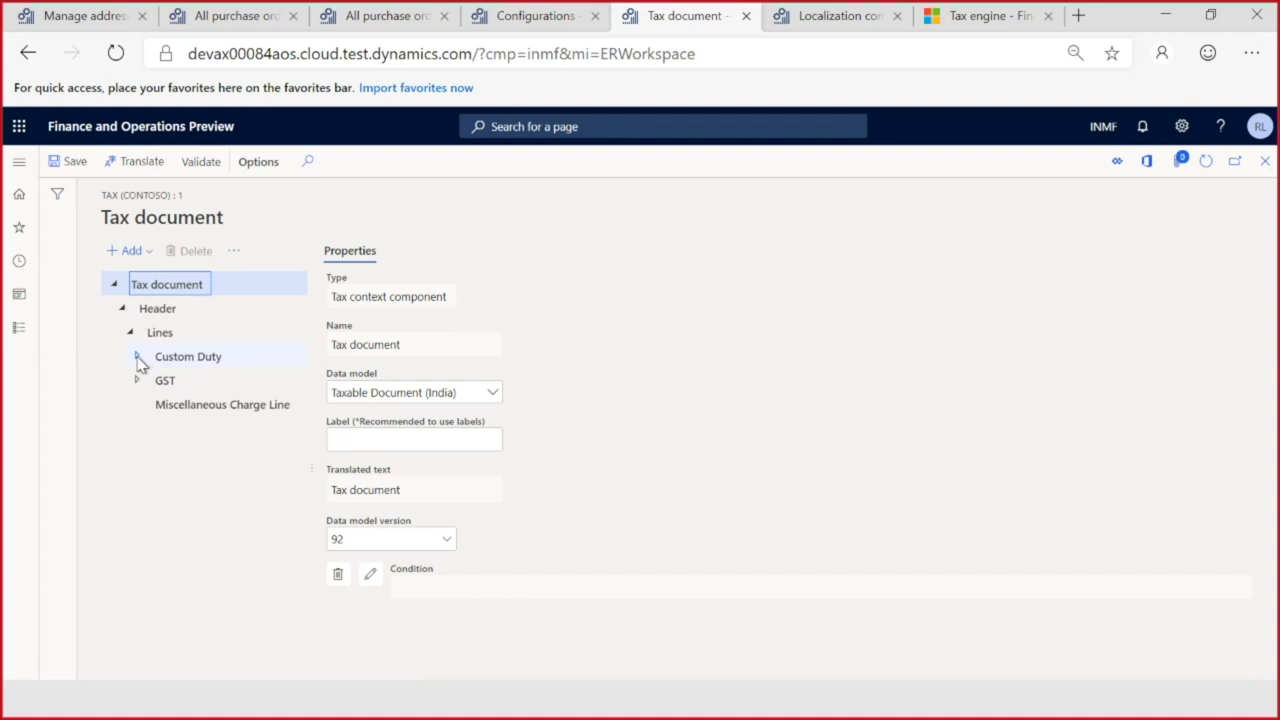
{"action": "left_click", "coordinate": [138, 357]}
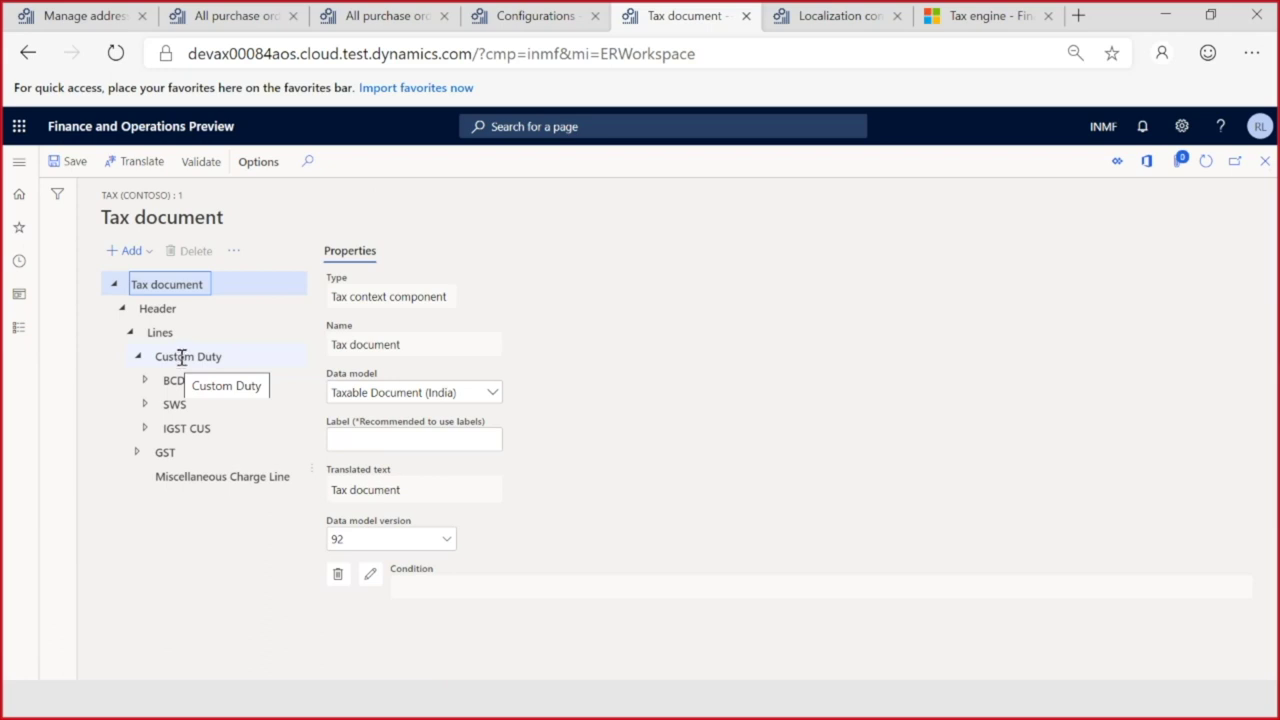
{"action": "left_click", "coordinate": [180, 360]}
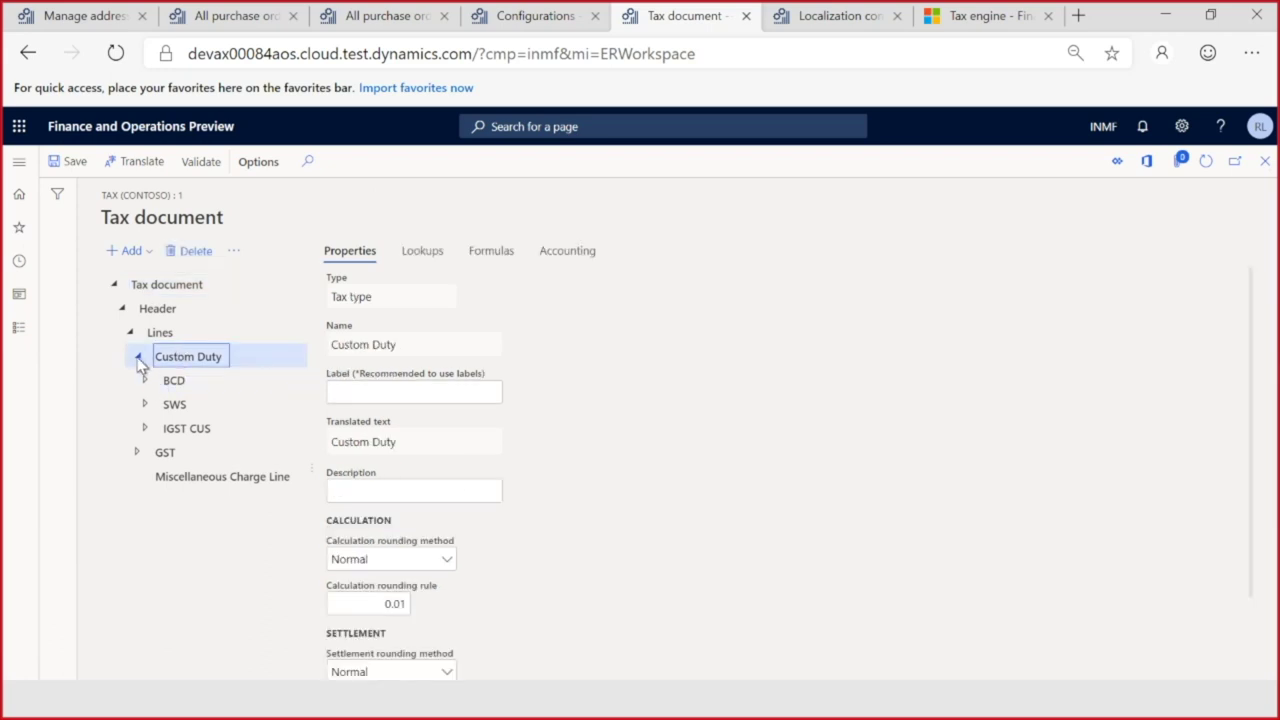
{"action": "left_click", "coordinate": [137, 356]}
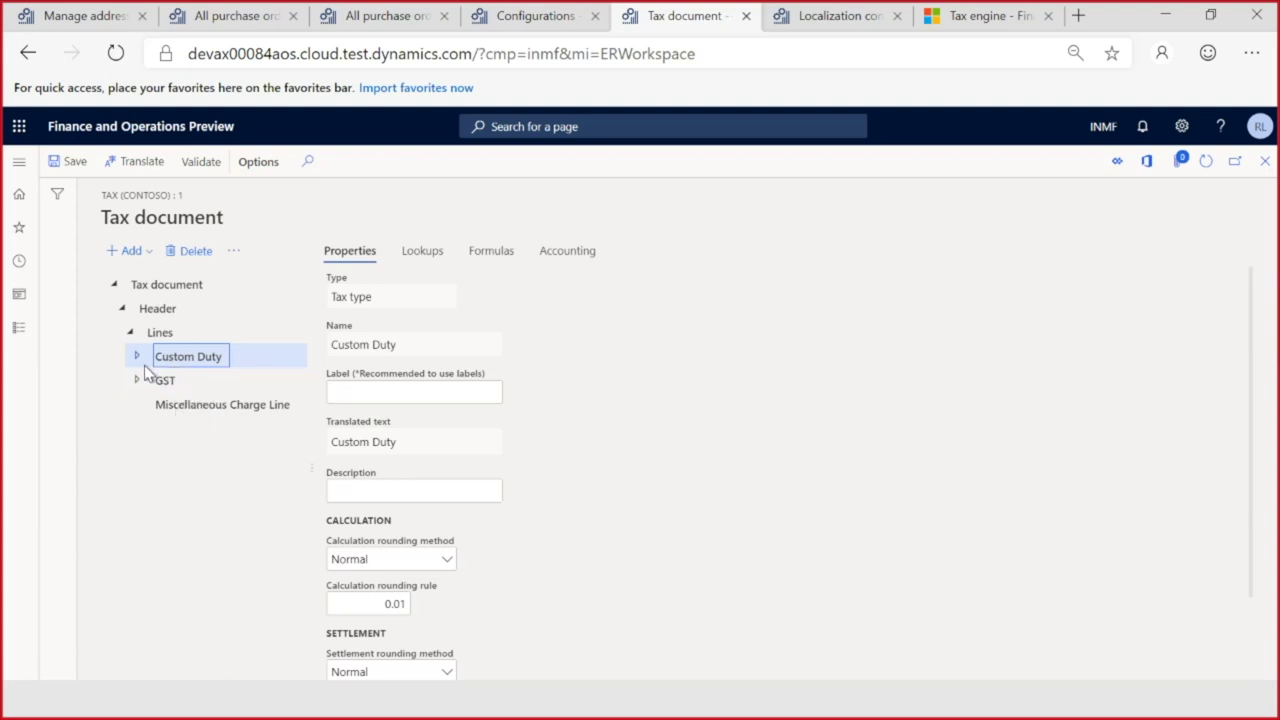
{"action": "left_click", "coordinate": [137, 357]}
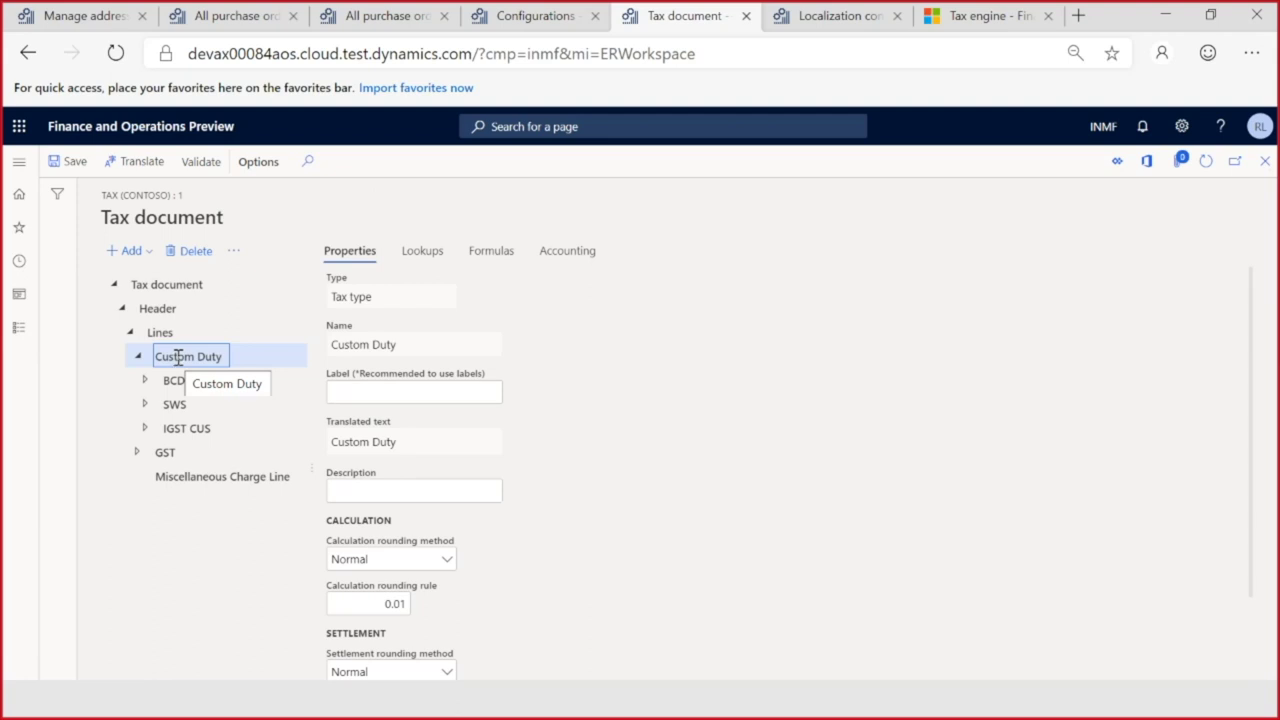
Step: Add a tax component named Anti-dumping duty under Custom Duty, using the same text as its description
{"action": "left_click", "coordinate": [148, 252]}
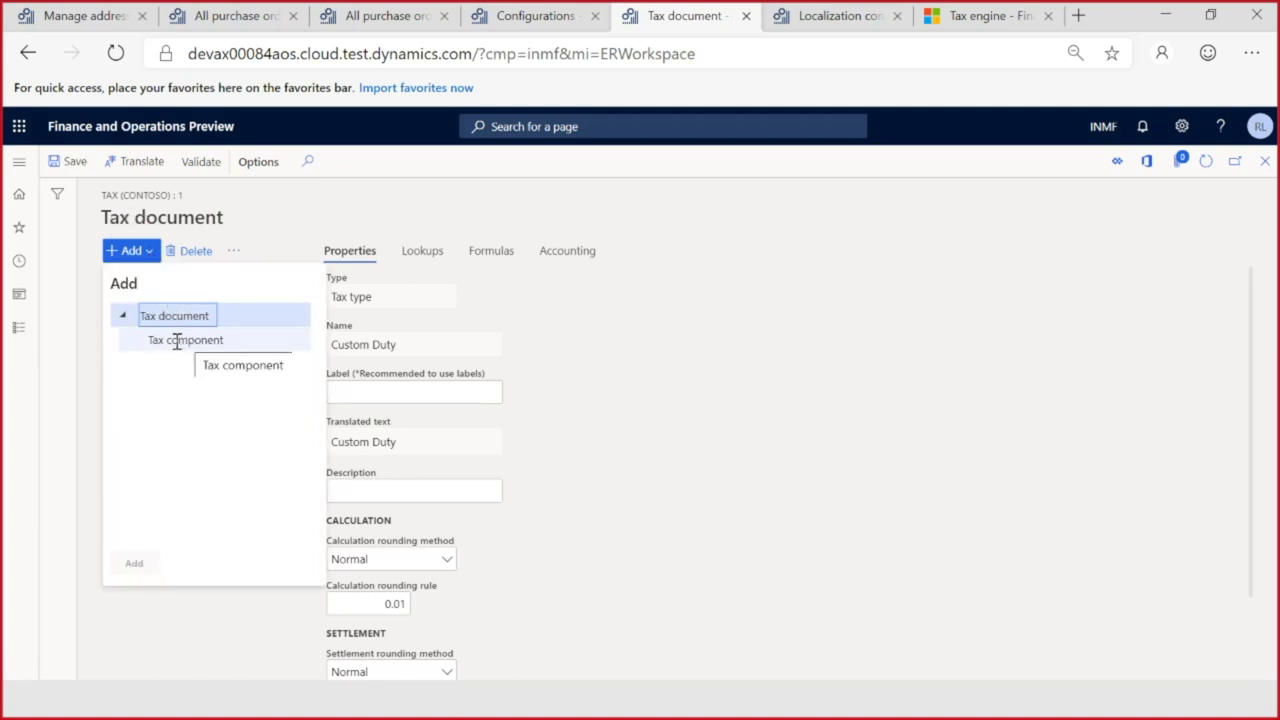
{"action": "double_click", "coordinate": [177, 340]}
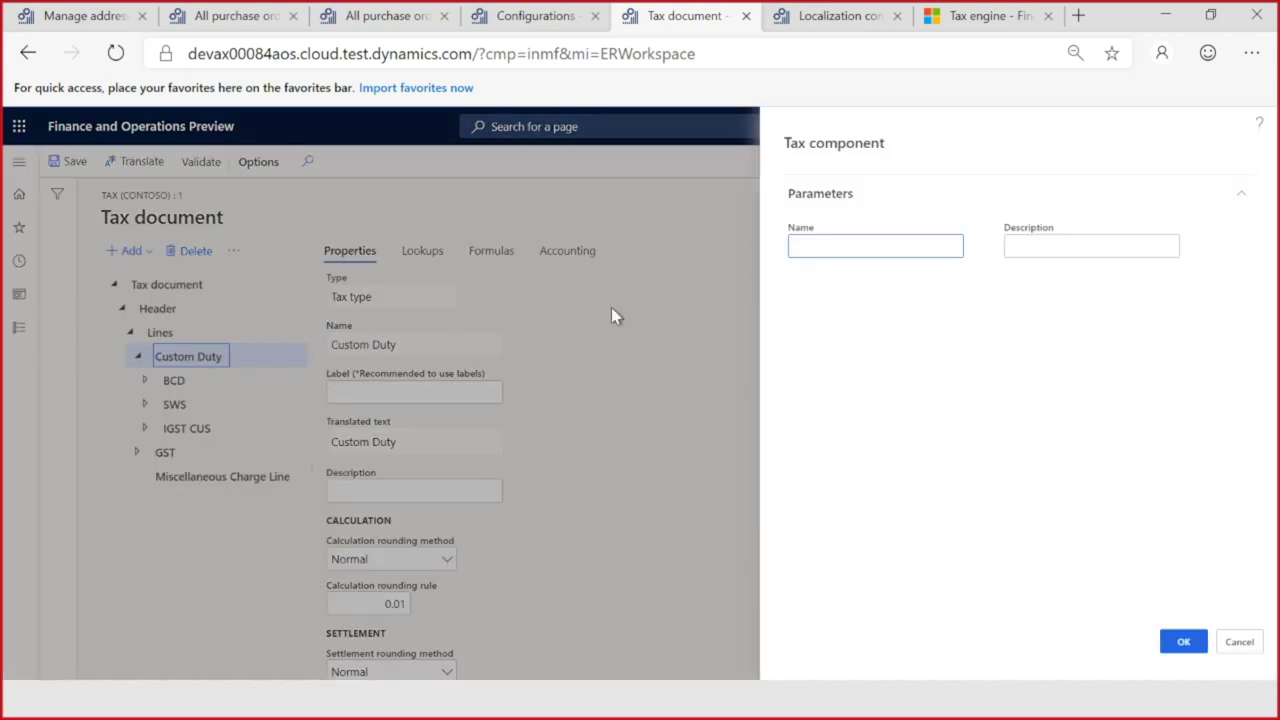
{"action": "type", "text": "Anti-dumping duty"}
{"action": "key", "text": "Tab"}
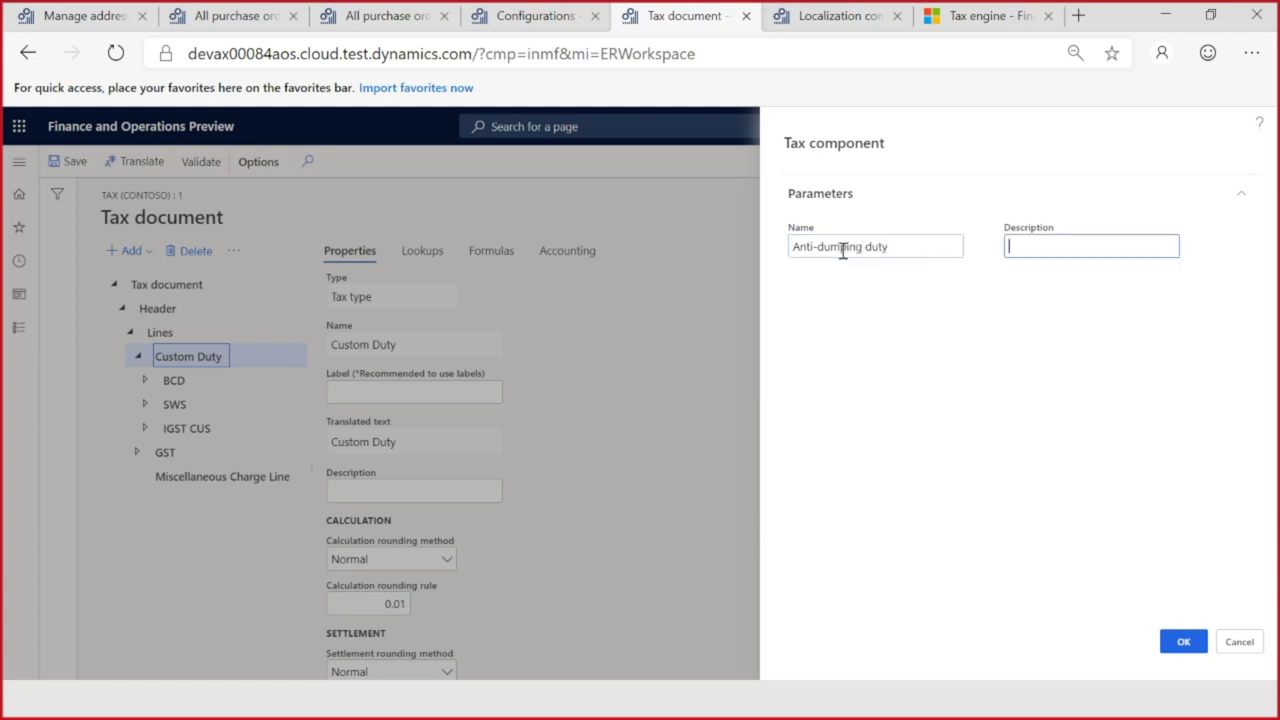
{"action": "left_click", "coordinate": [849, 246]}
{"action": "key", "text": "ctrl+c"}
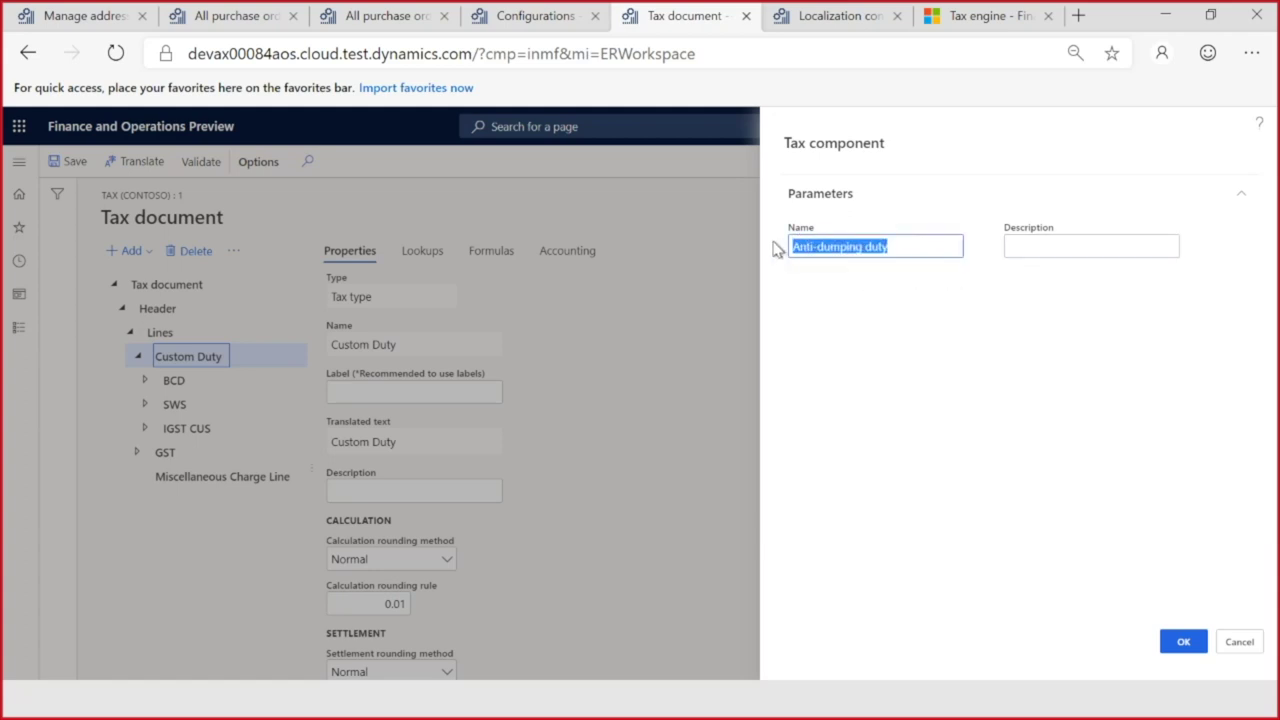
{"action": "left_click", "coordinate": [1064, 241]}
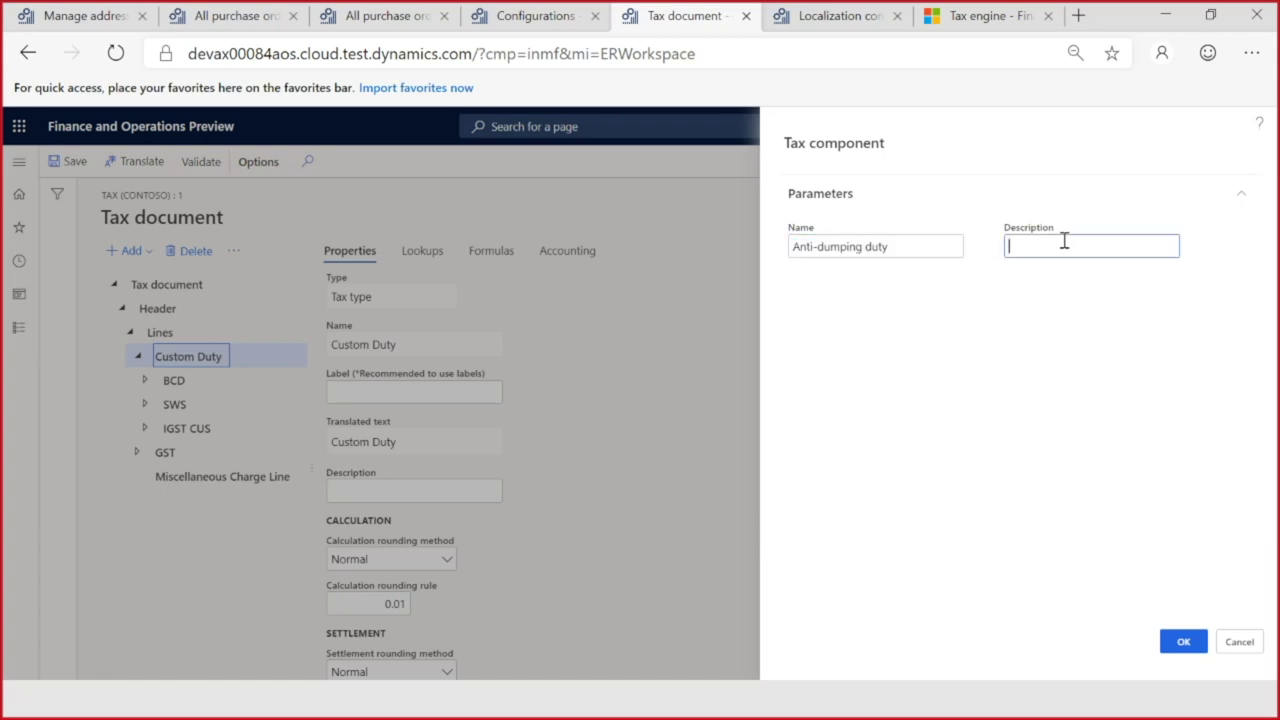
{"action": "key", "text": "ctrl+v"}
{"action": "left_click", "coordinate": [1183, 643]}
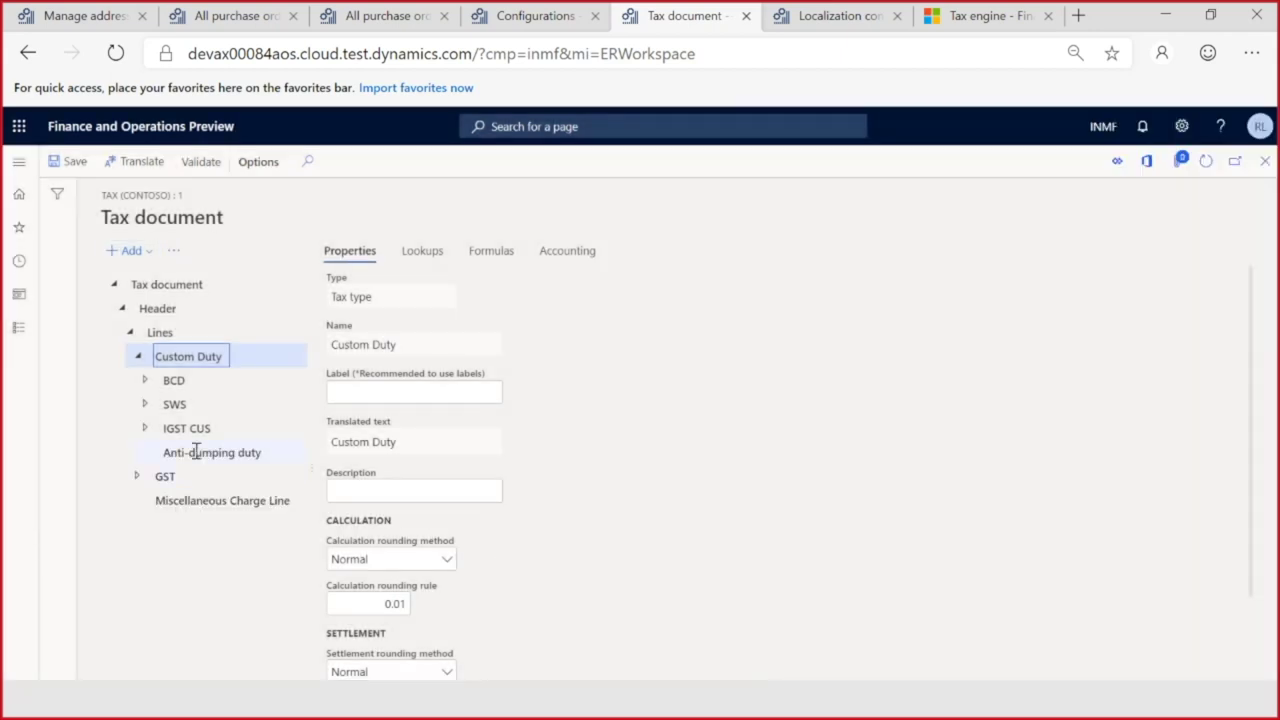
Step: Add the Base Amount, Rate and Tax Amount tax measures to the Anti-dumping duty component
{"action": "left_click", "coordinate": [196, 451]}
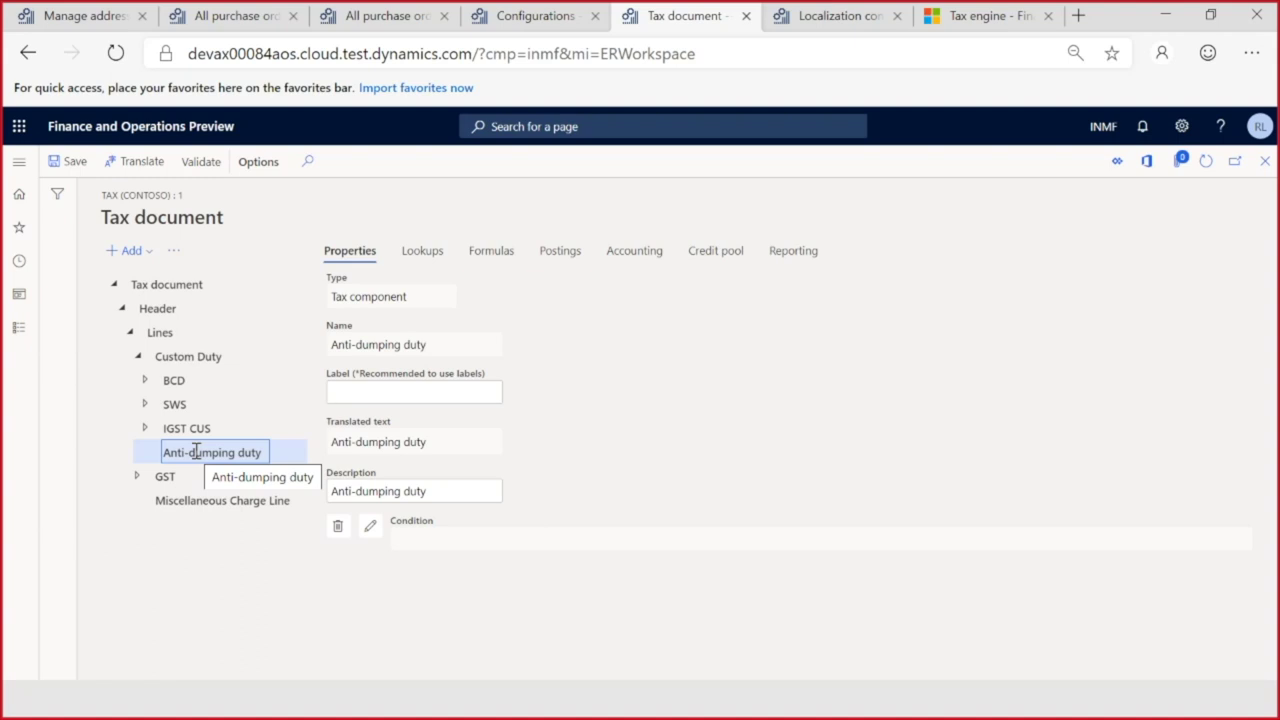
{"action": "left_click_drag", "start_coordinate": [165, 453], "coordinate": [266, 452]}
{"action": "left_click", "coordinate": [130, 250]}
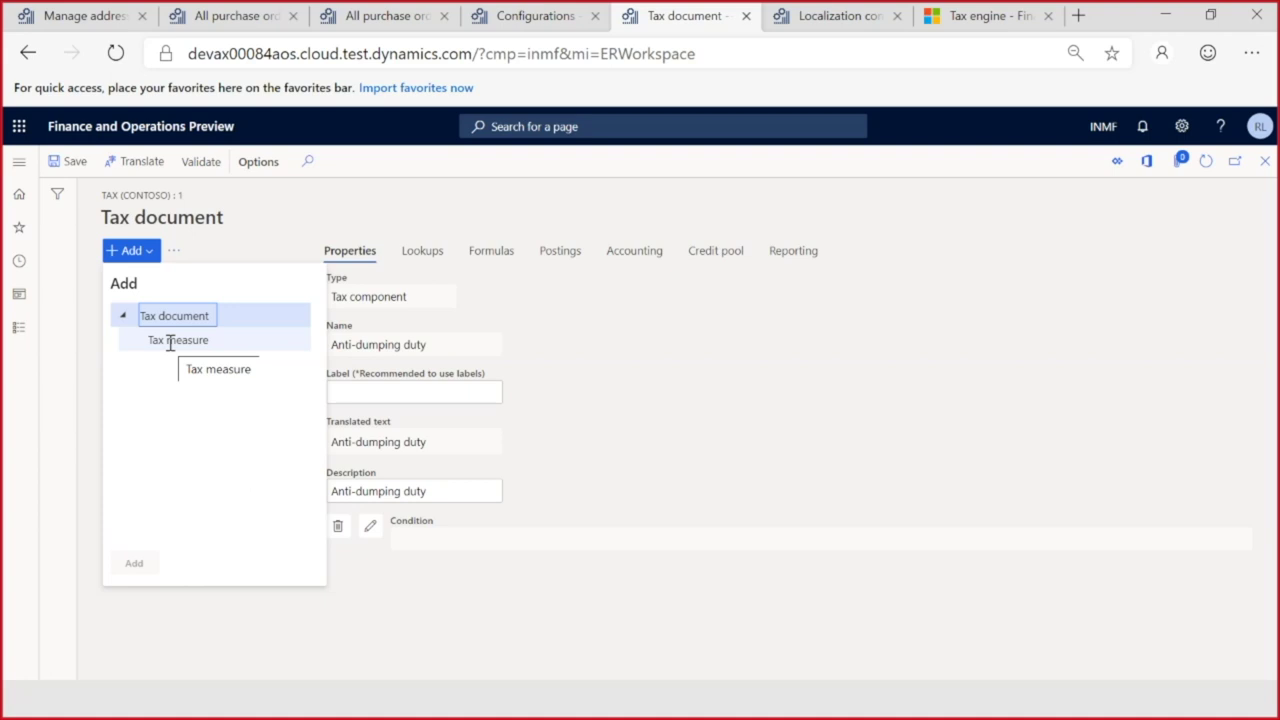
{"action": "left_click", "coordinate": [170, 342]}
{"action": "double_click", "coordinate": [269, 340]}
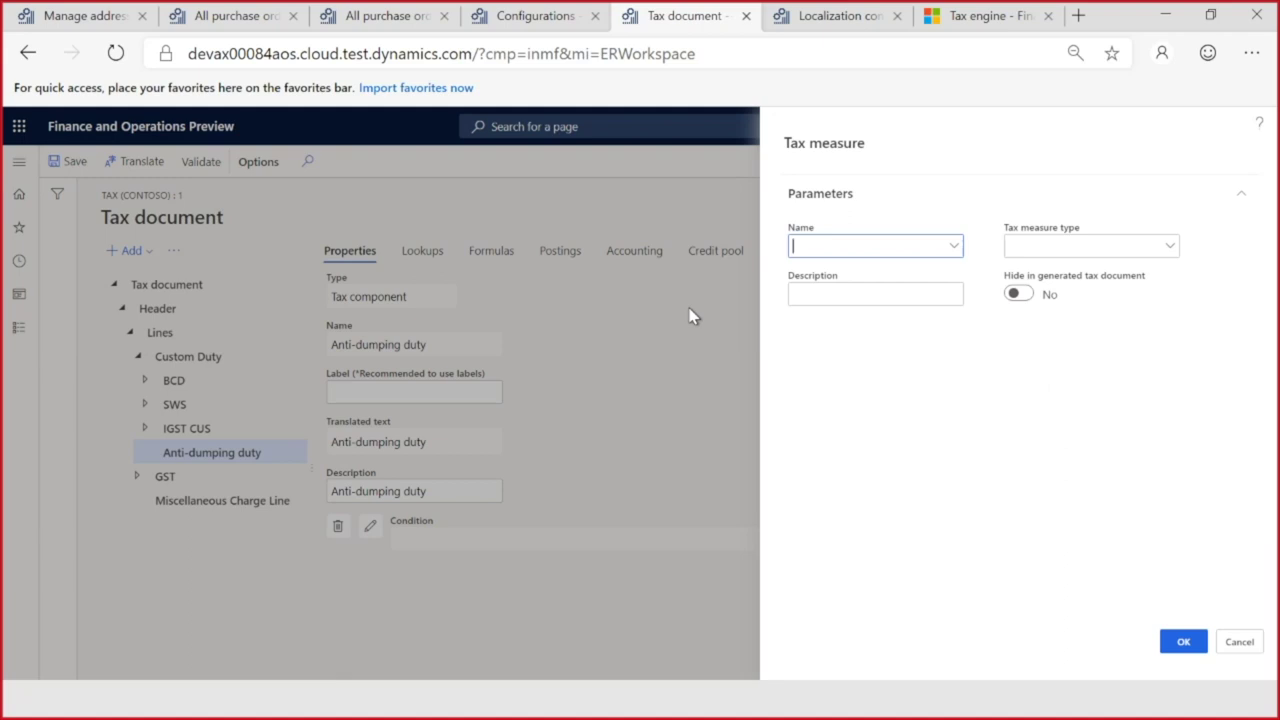
{"action": "left_click", "coordinate": [955, 249]}
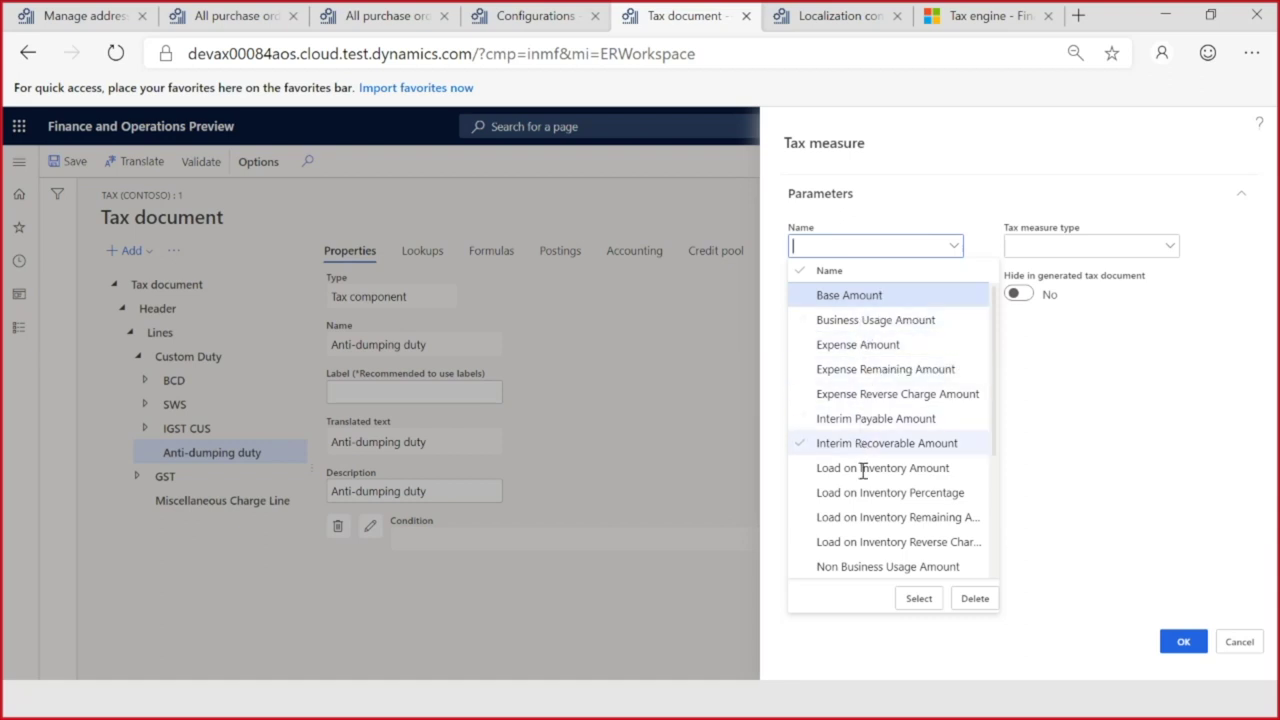
{"action": "left_click", "coordinate": [801, 296]}
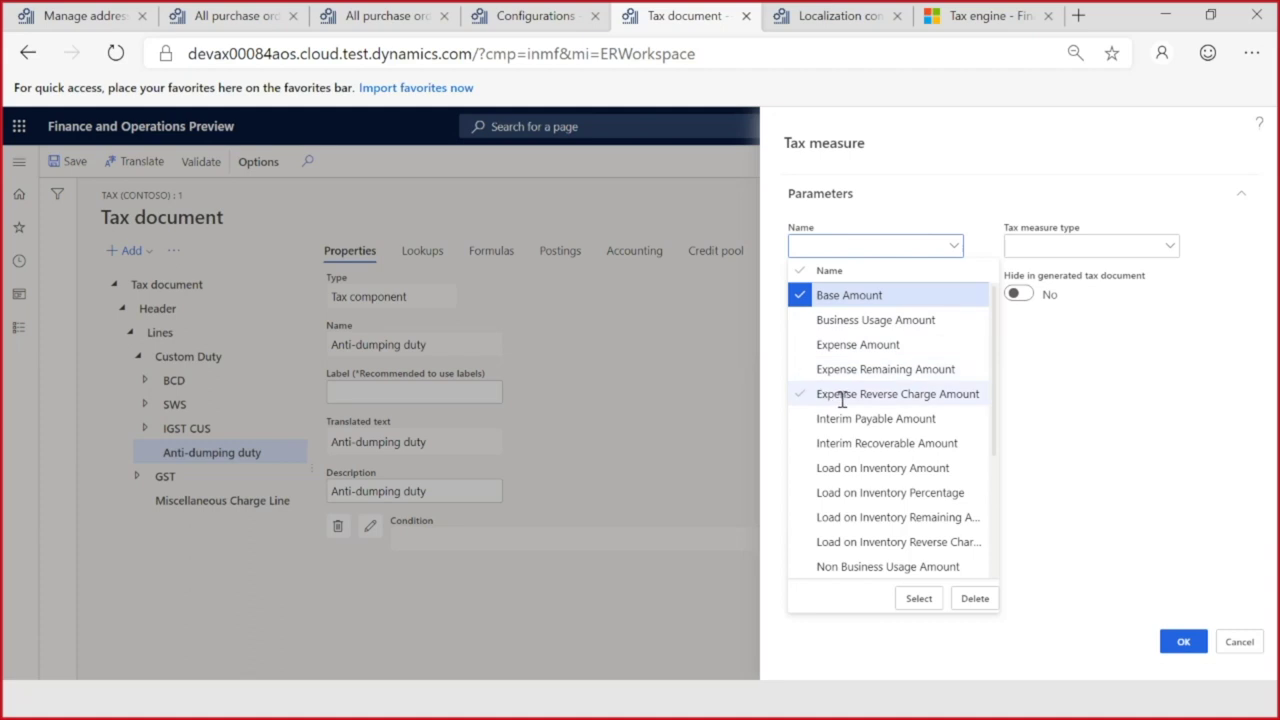
{"action": "scroll", "coordinate": [900, 393], "scroll_direction": "down", "scroll_amount": 3}
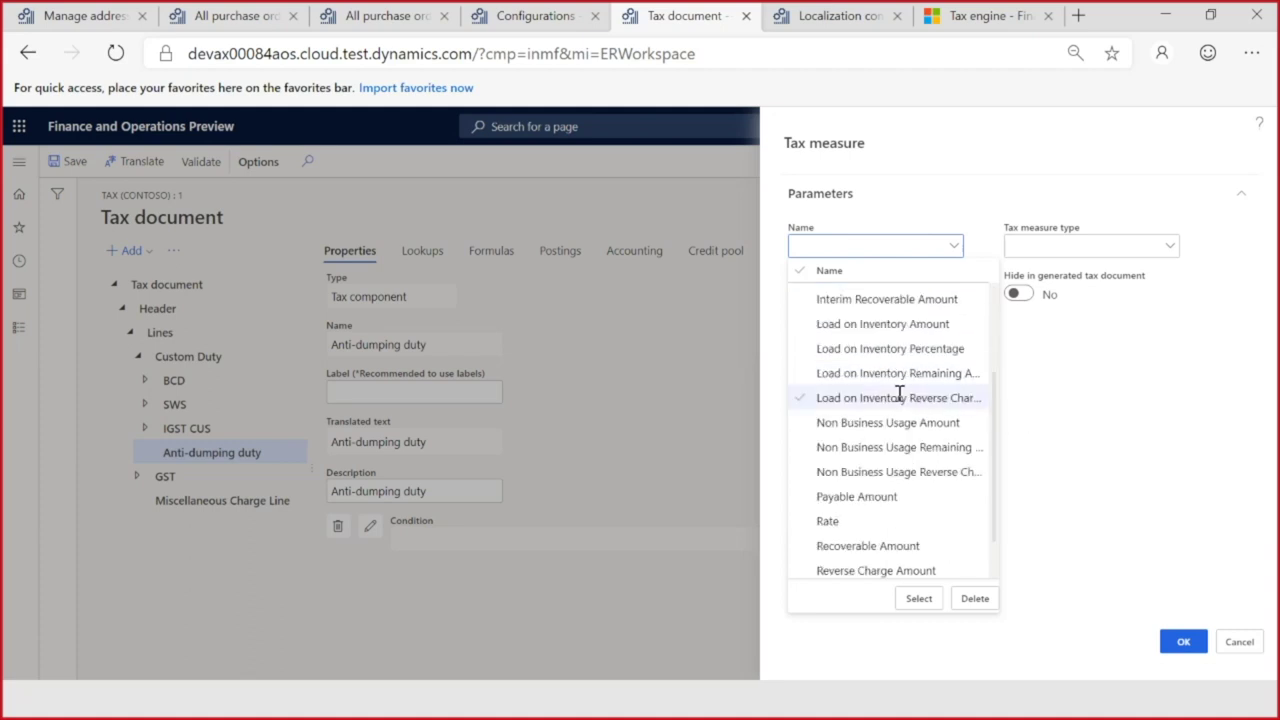
{"action": "left_click", "coordinate": [801, 467]}
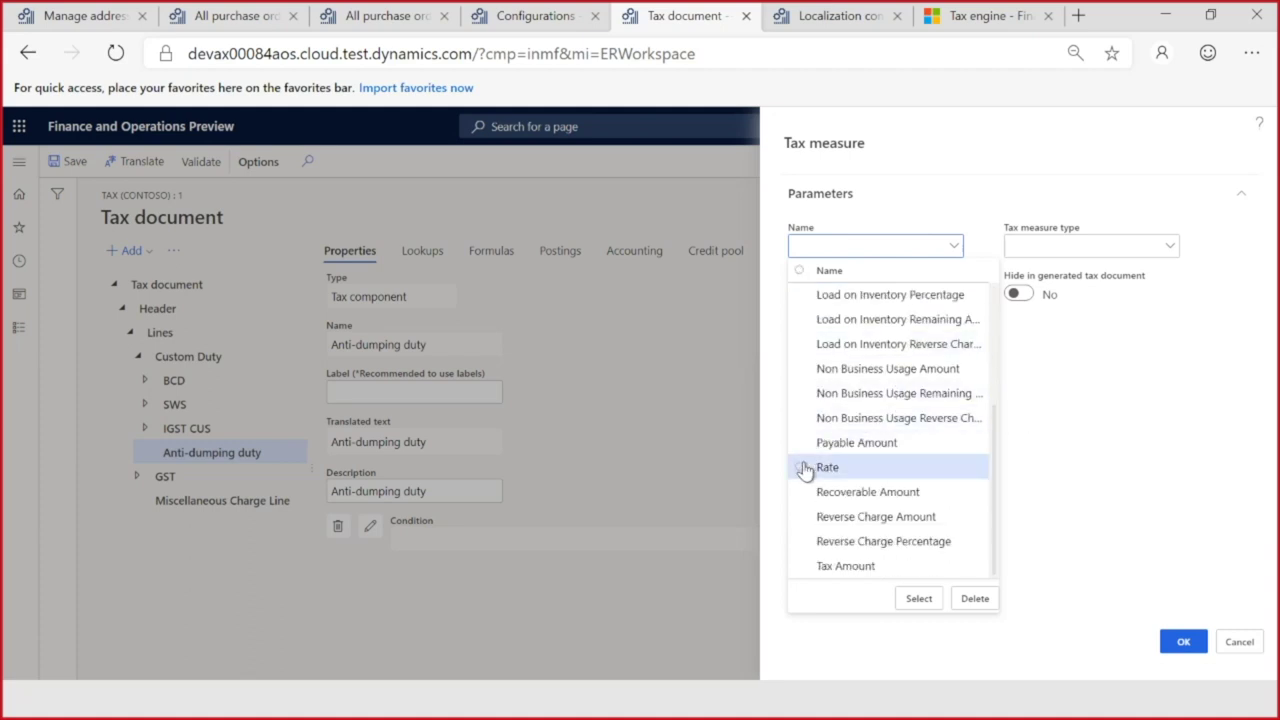
{"action": "left_click", "coordinate": [803, 570]}
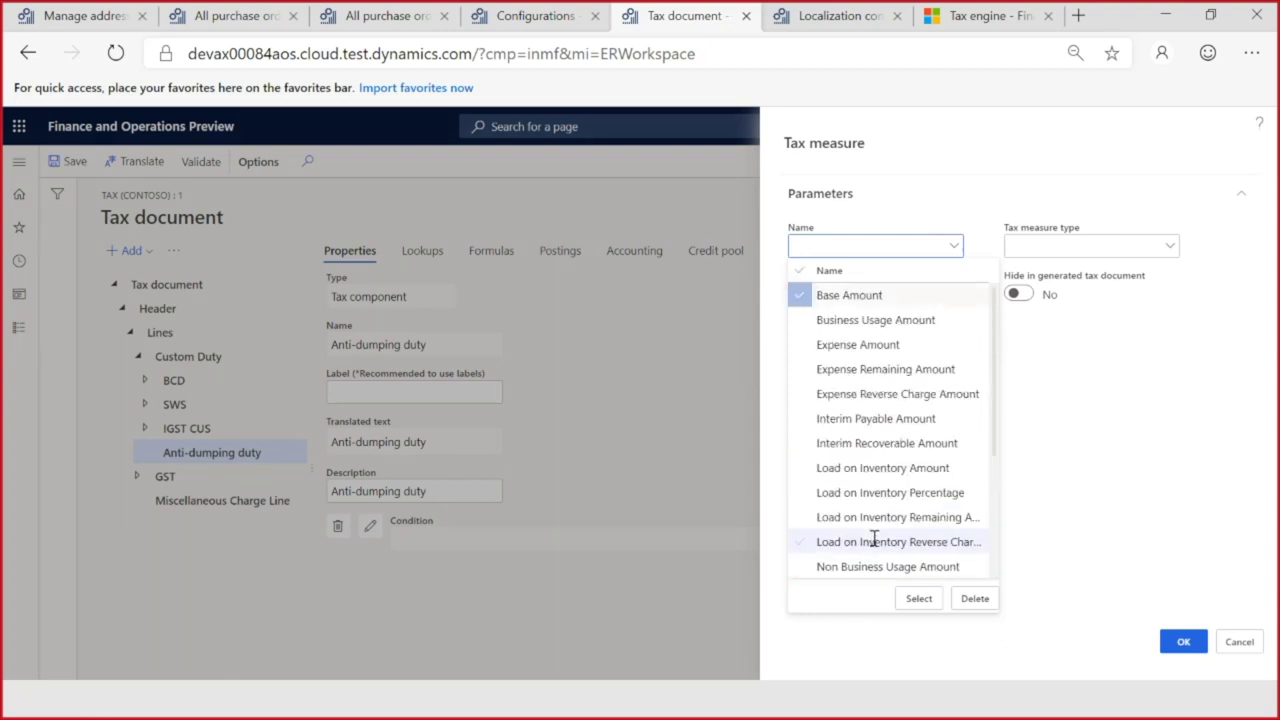
{"action": "scroll", "coordinate": [874, 538], "scroll_direction": "down", "scroll_amount": 3}
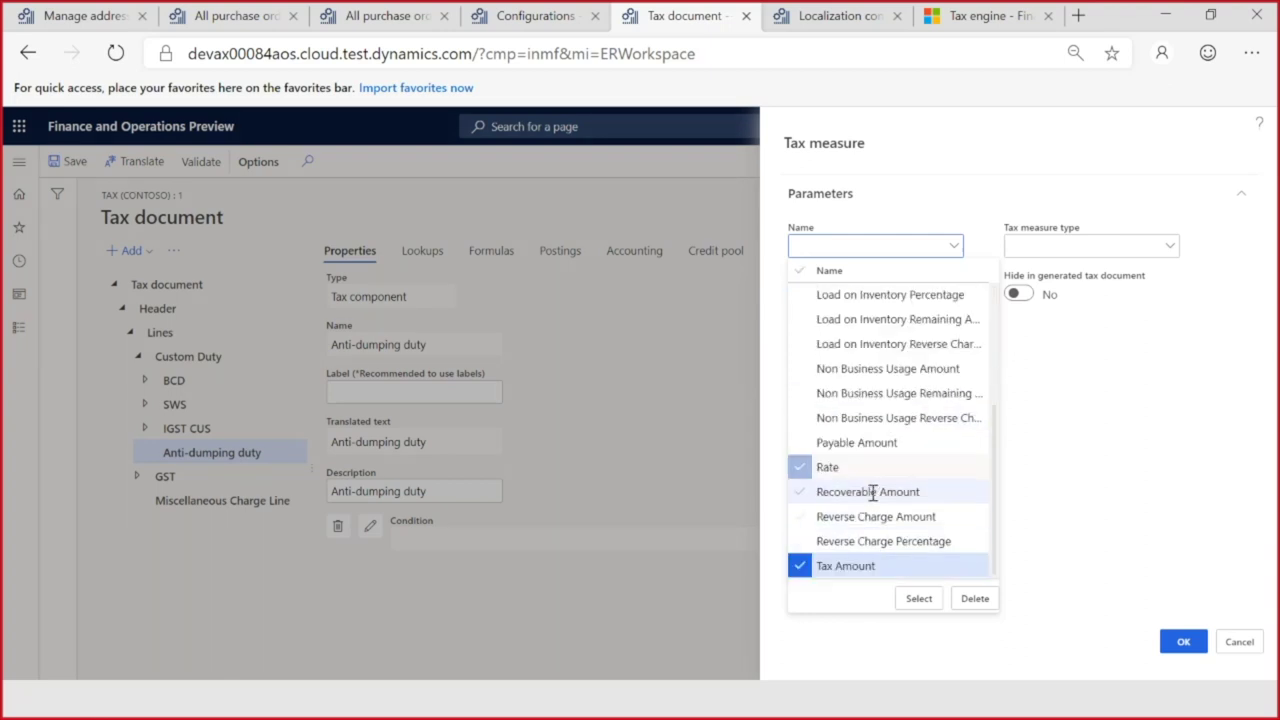
{"action": "scroll", "coordinate": [871, 490], "scroll_direction": "up", "scroll_amount": 3}
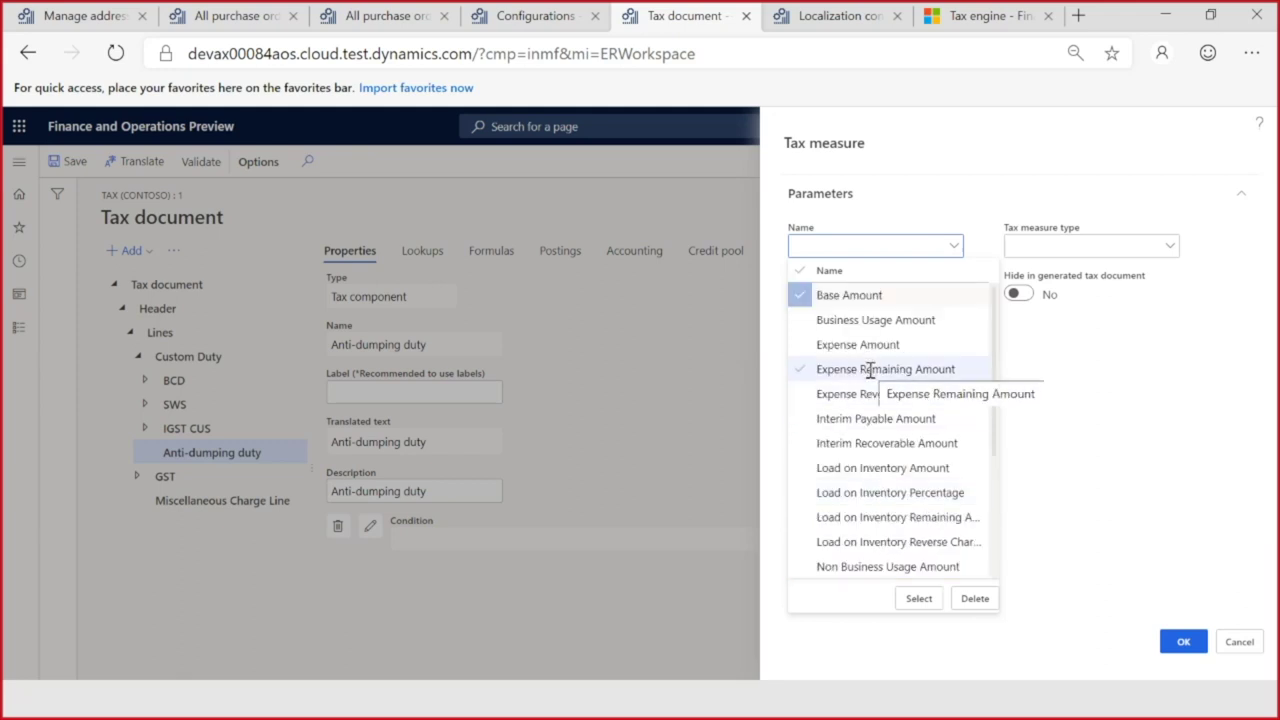
{"action": "scroll", "coordinate": [870, 376], "scroll_direction": "down", "scroll_amount": 3}
{"action": "left_click", "coordinate": [917, 598]}
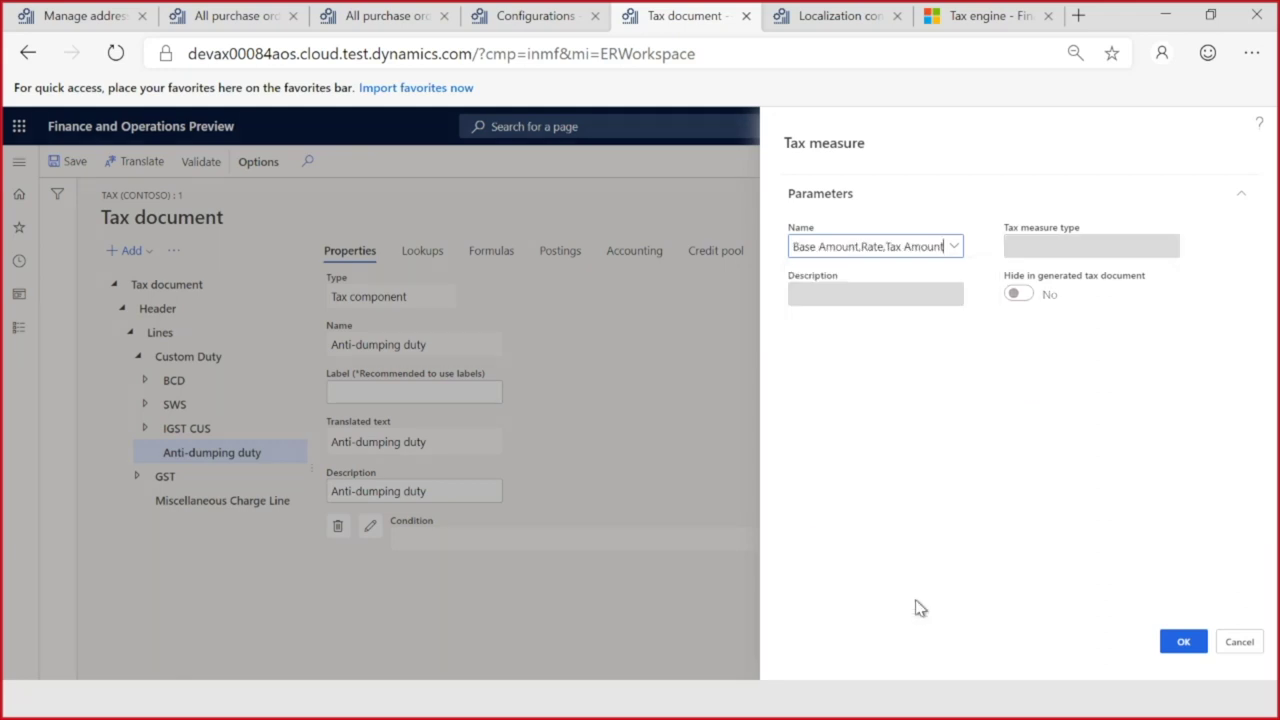
{"action": "left_click", "coordinate": [1180, 641]}
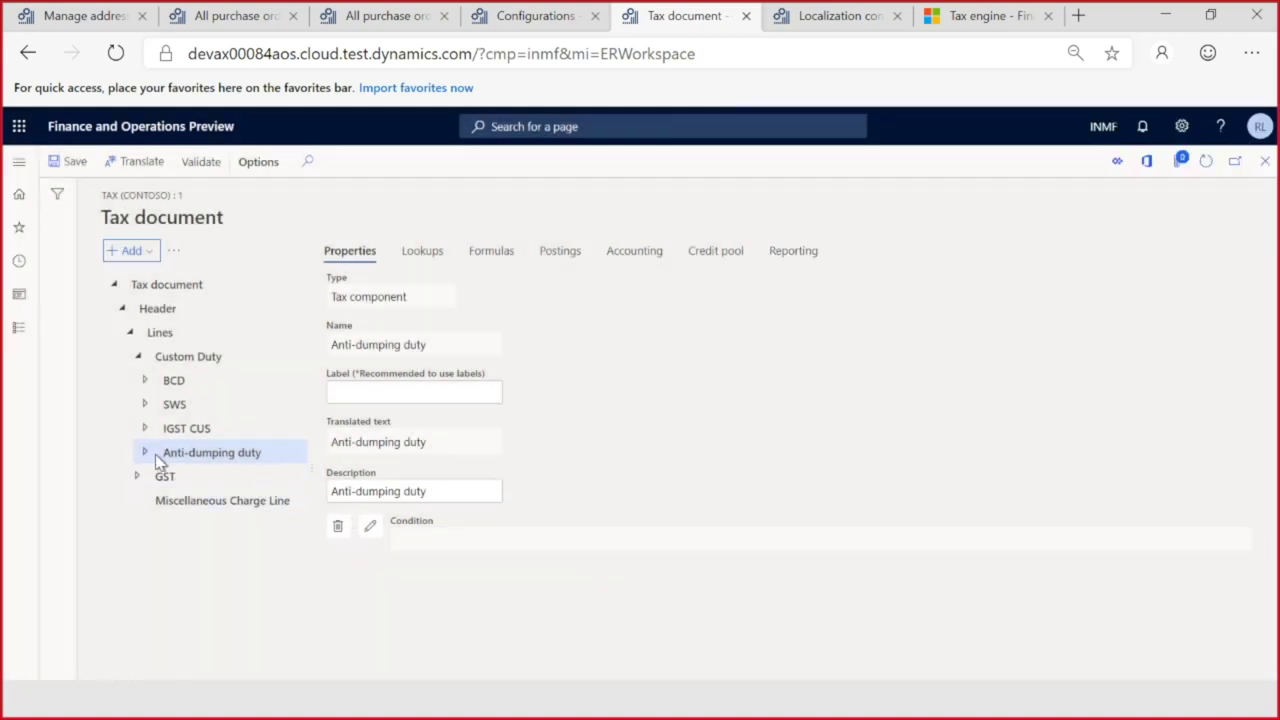
Step: Expand Anti-dumping duty, select its Rate measure and examine the Rate entry nested in its tax measures
{"action": "left_click", "coordinate": [146, 453]}
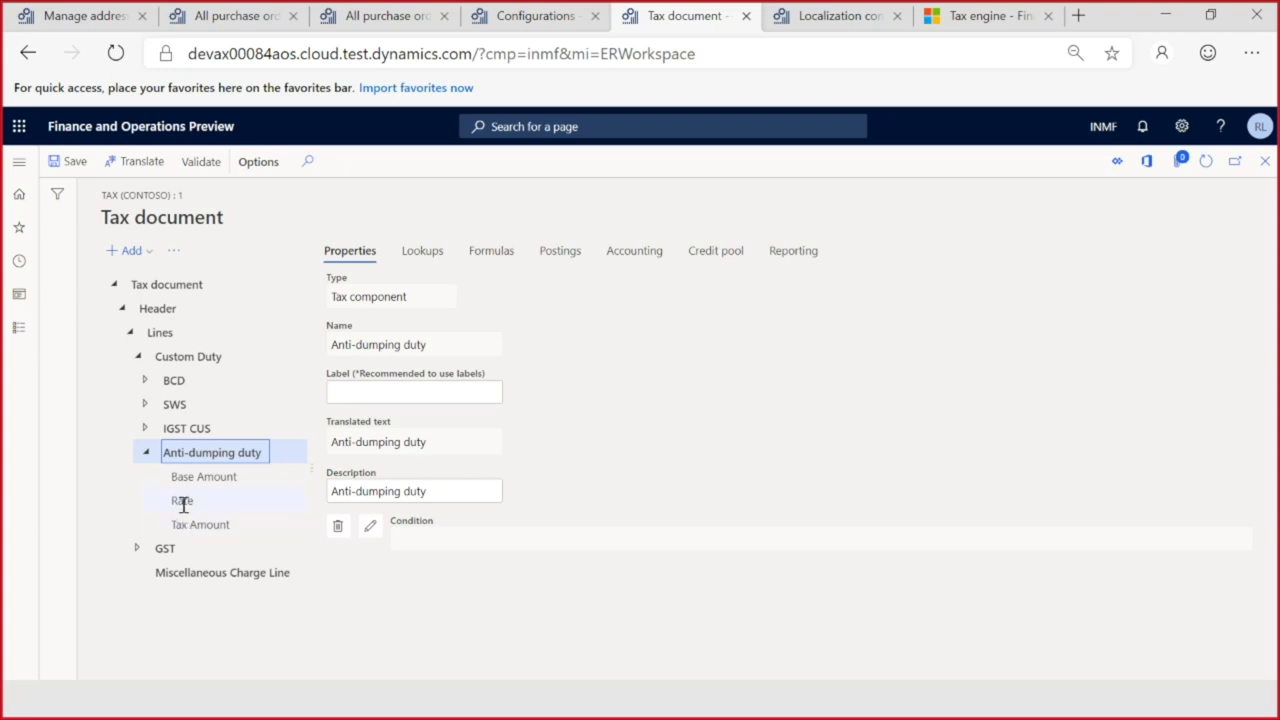
{"action": "left_click", "coordinate": [183, 502]}
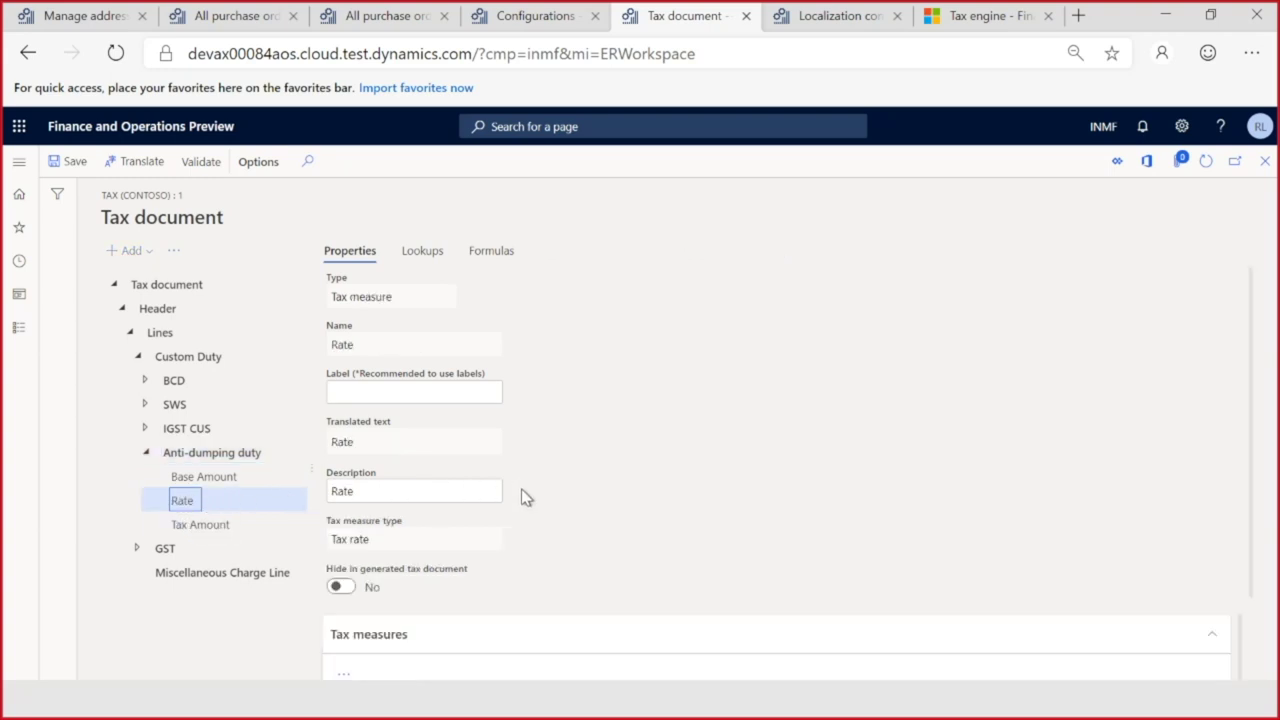
{"action": "scroll", "coordinate": [510, 470], "scroll_direction": "down", "scroll_amount": 2}
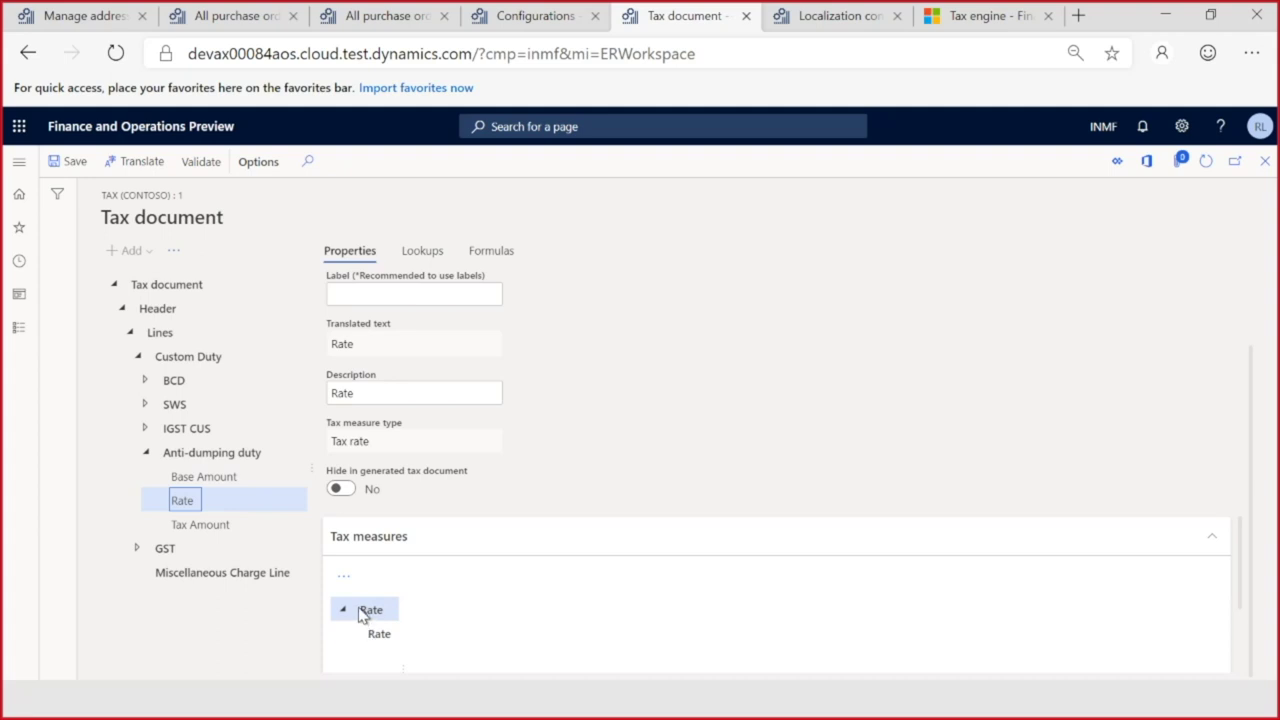
{"action": "left_click", "coordinate": [344, 614]}
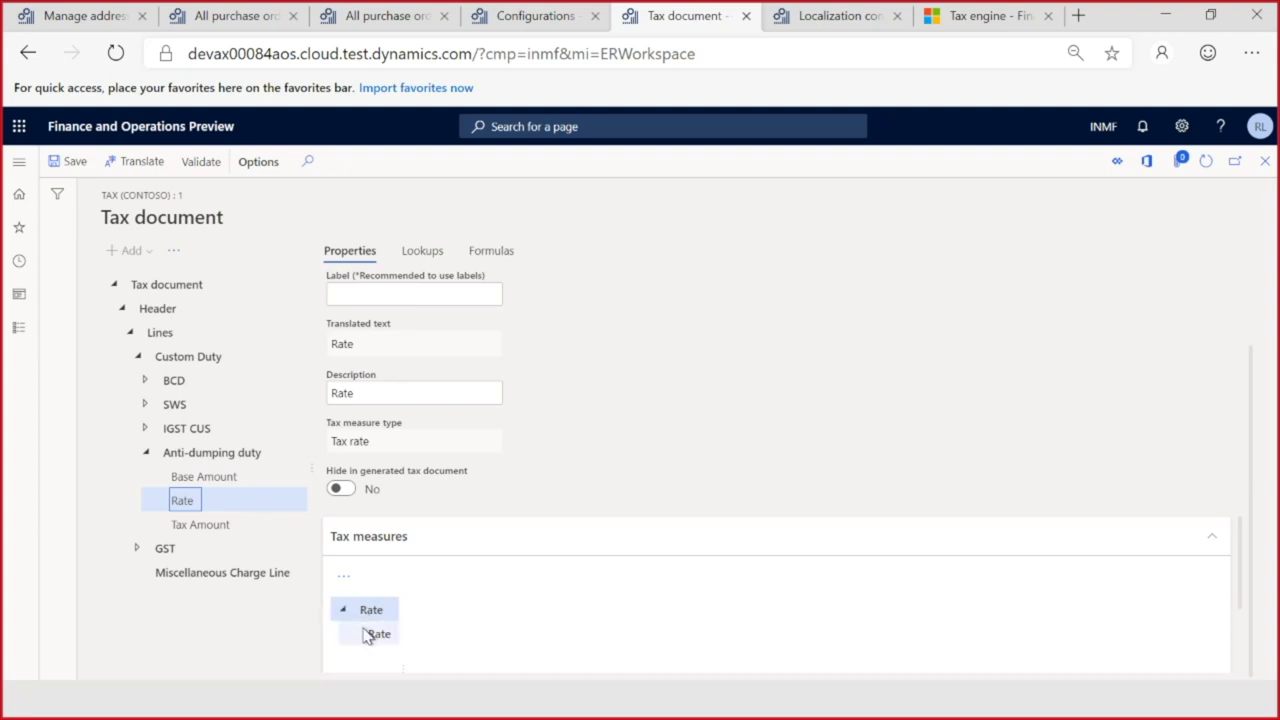
{"action": "left_click_drag", "start_coordinate": [358, 609], "coordinate": [384, 610]}
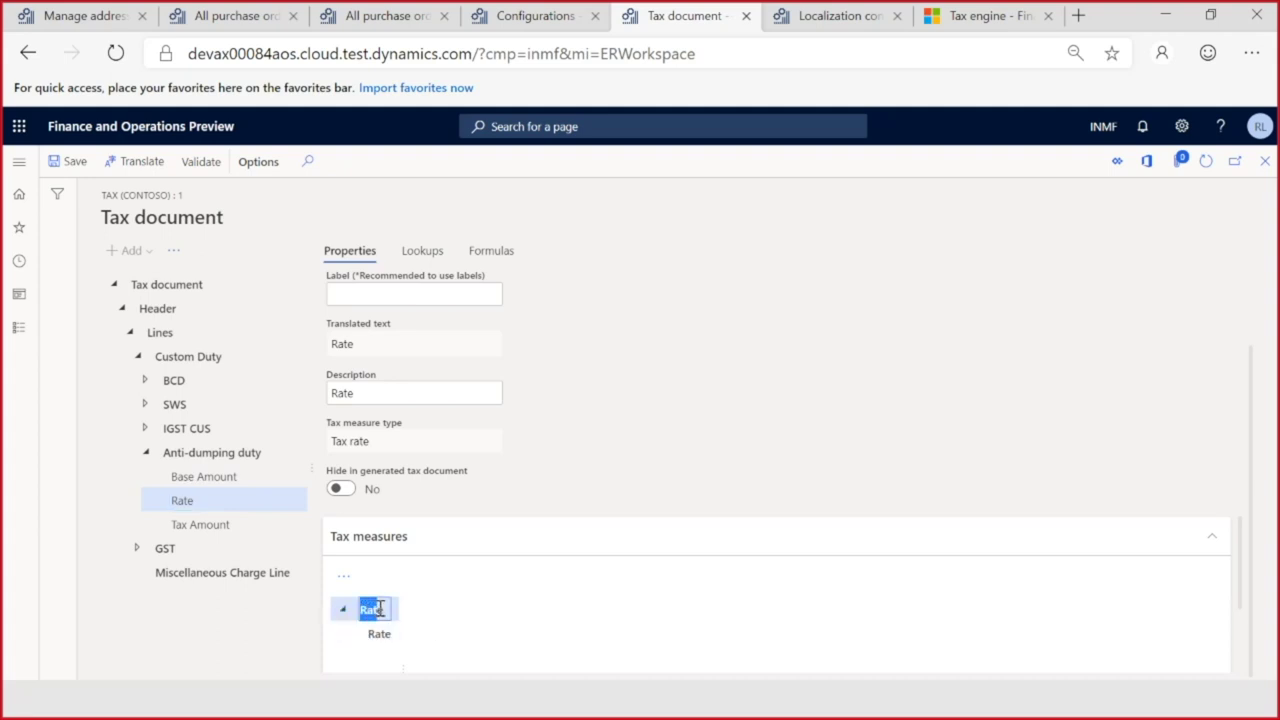
{"action": "left_click", "coordinate": [380, 633]}
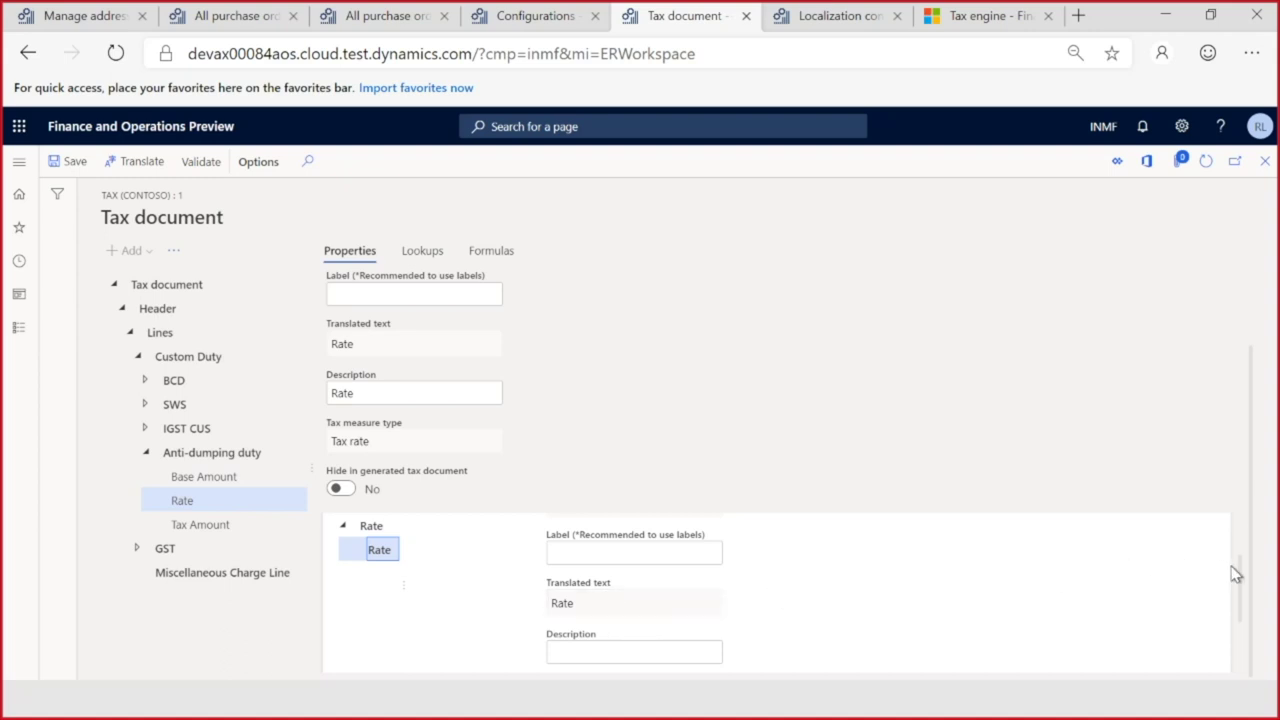
{"action": "left_click_drag", "start_coordinate": [1243, 580], "coordinate": [1245, 548]}
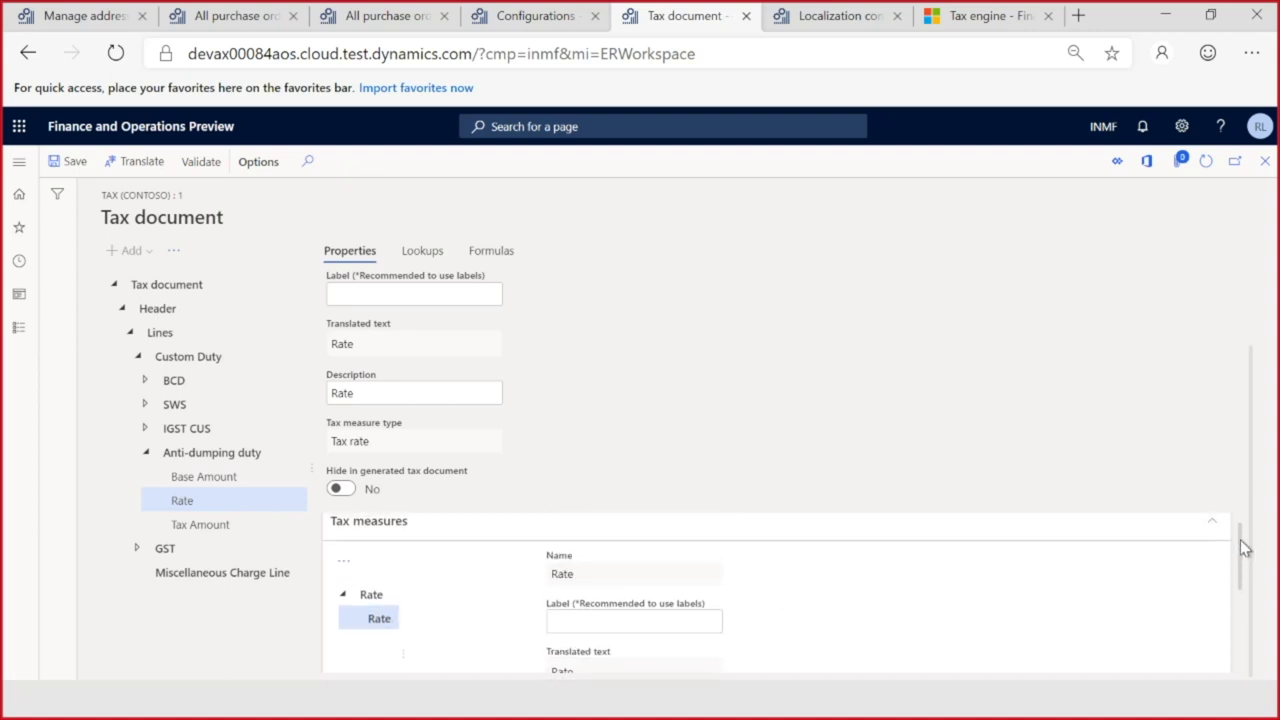
Step: Add a measure named Tax Value of type Factor under the parent Rate entry in tax measures and save the tax document
{"action": "left_click", "coordinate": [371, 595]}
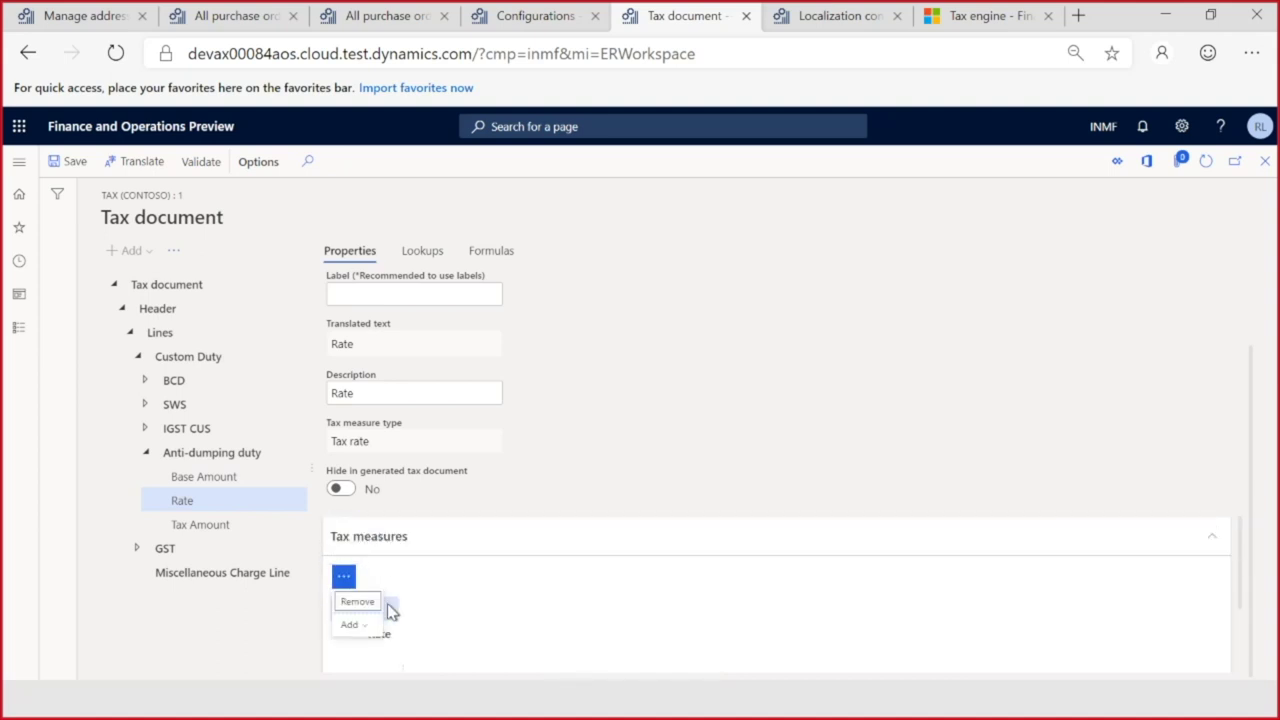
{"action": "left_click", "coordinate": [378, 627]}
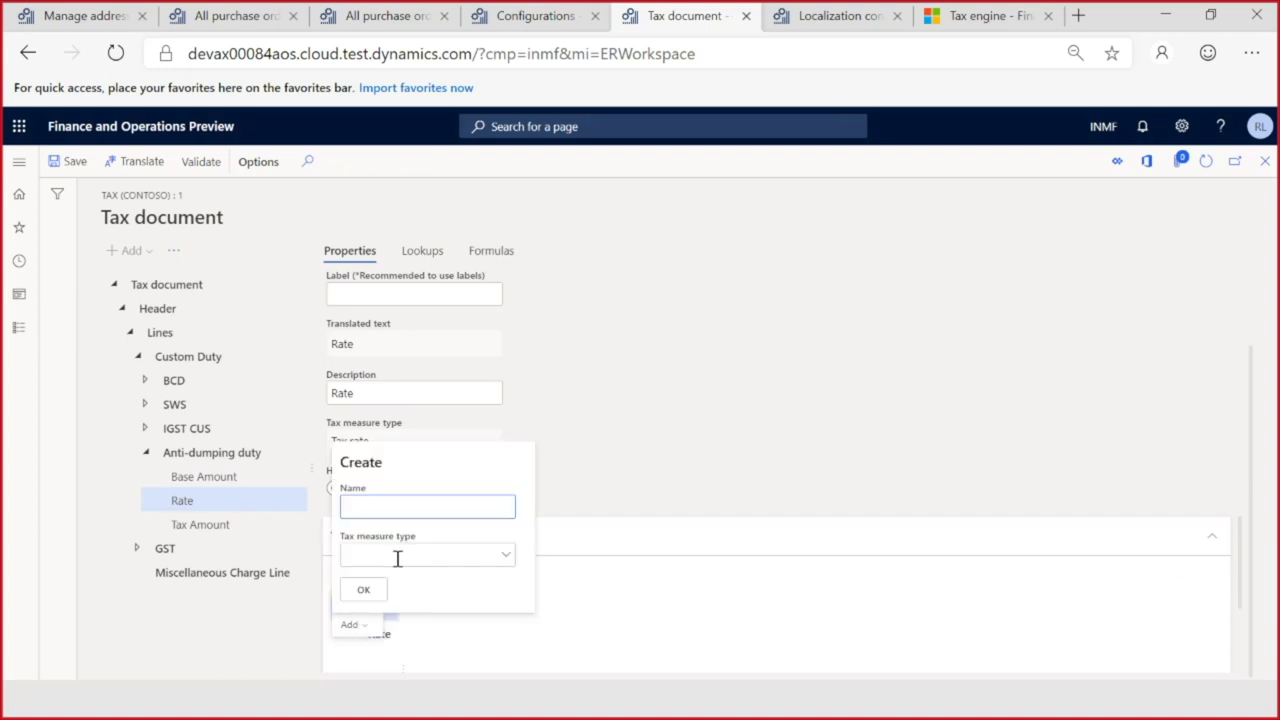
{"action": "type", "text": "Ta"}
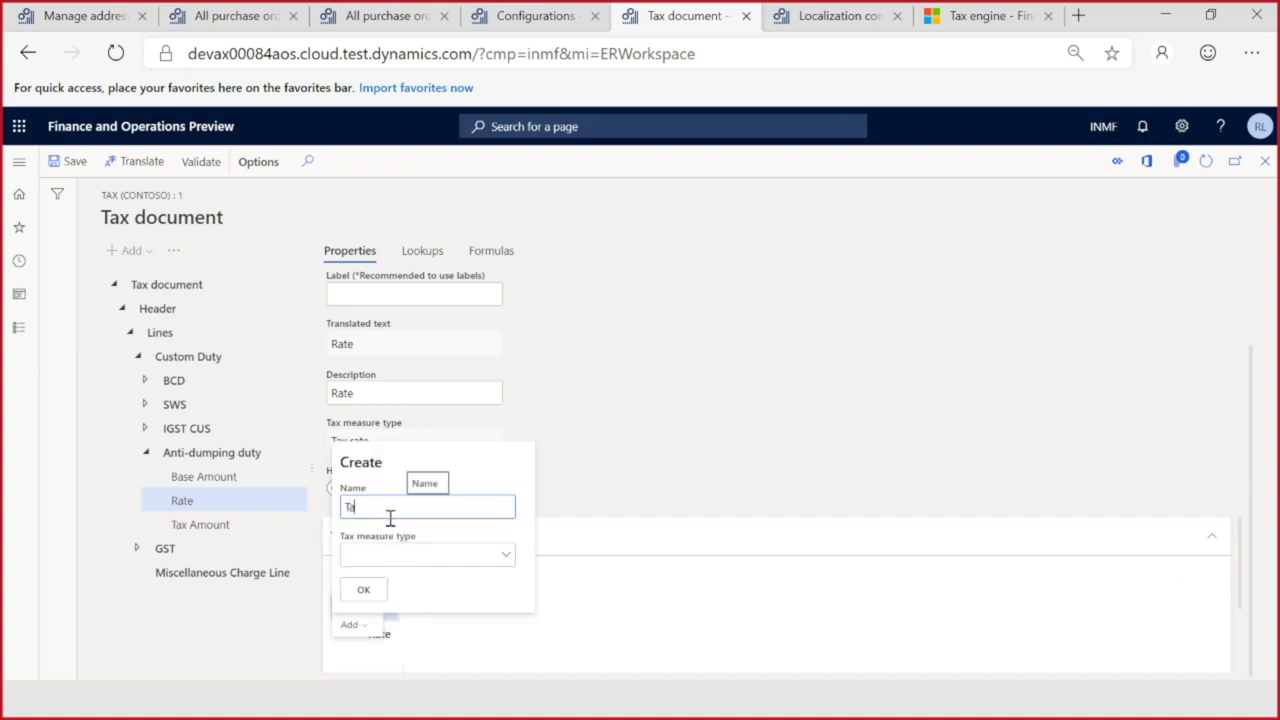
{"action": "type", "text": "x Value"}
{"action": "left_click", "coordinate": [505, 557]}
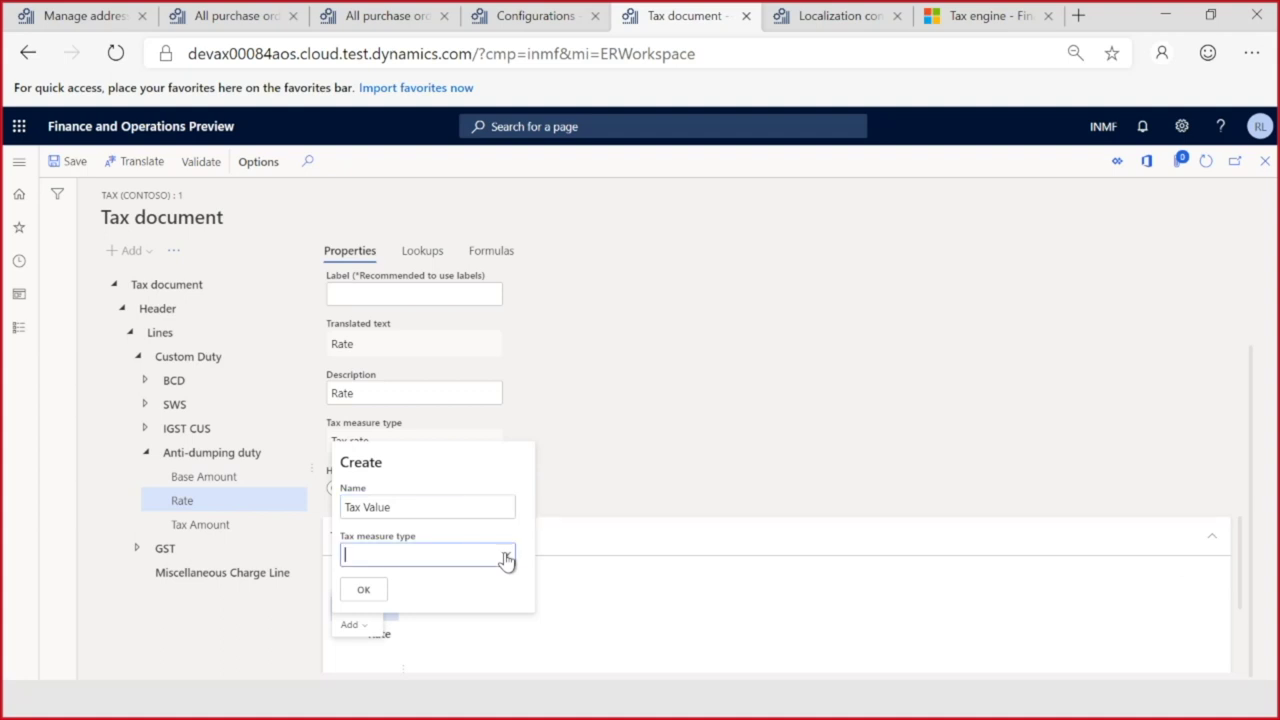
{"action": "left_click", "coordinate": [505, 557]}
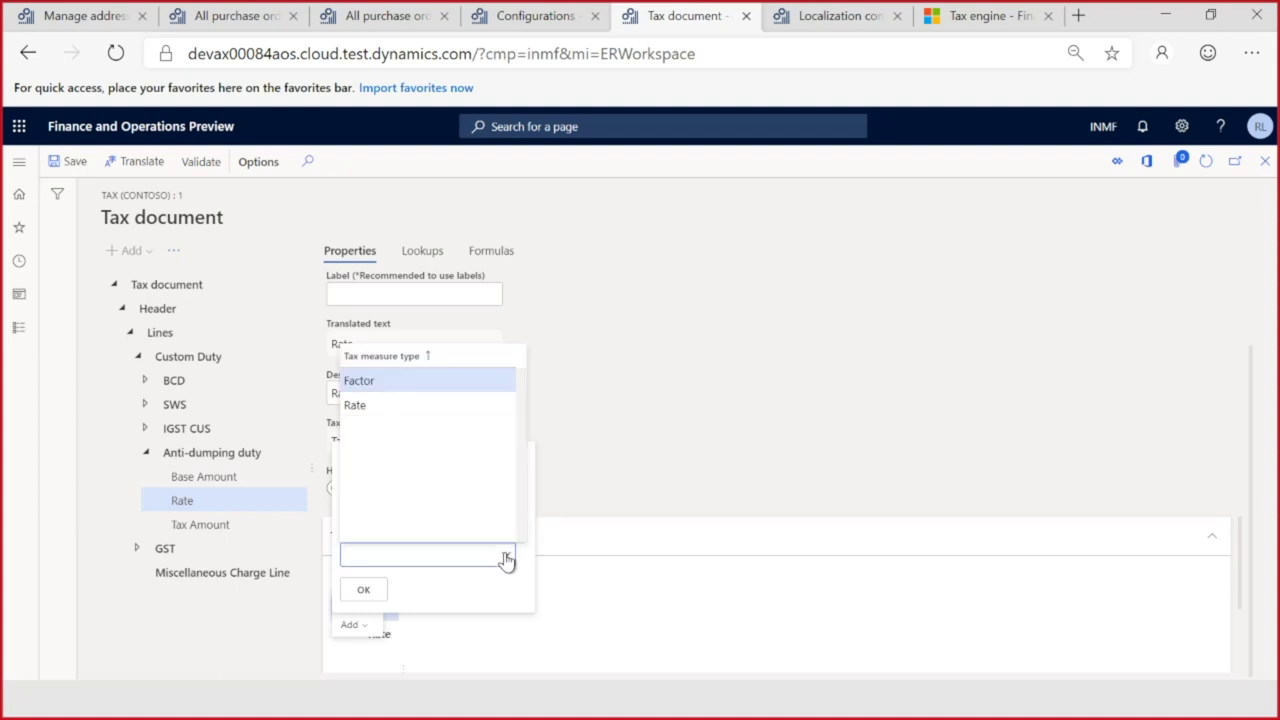
{"action": "left_click", "coordinate": [393, 381]}
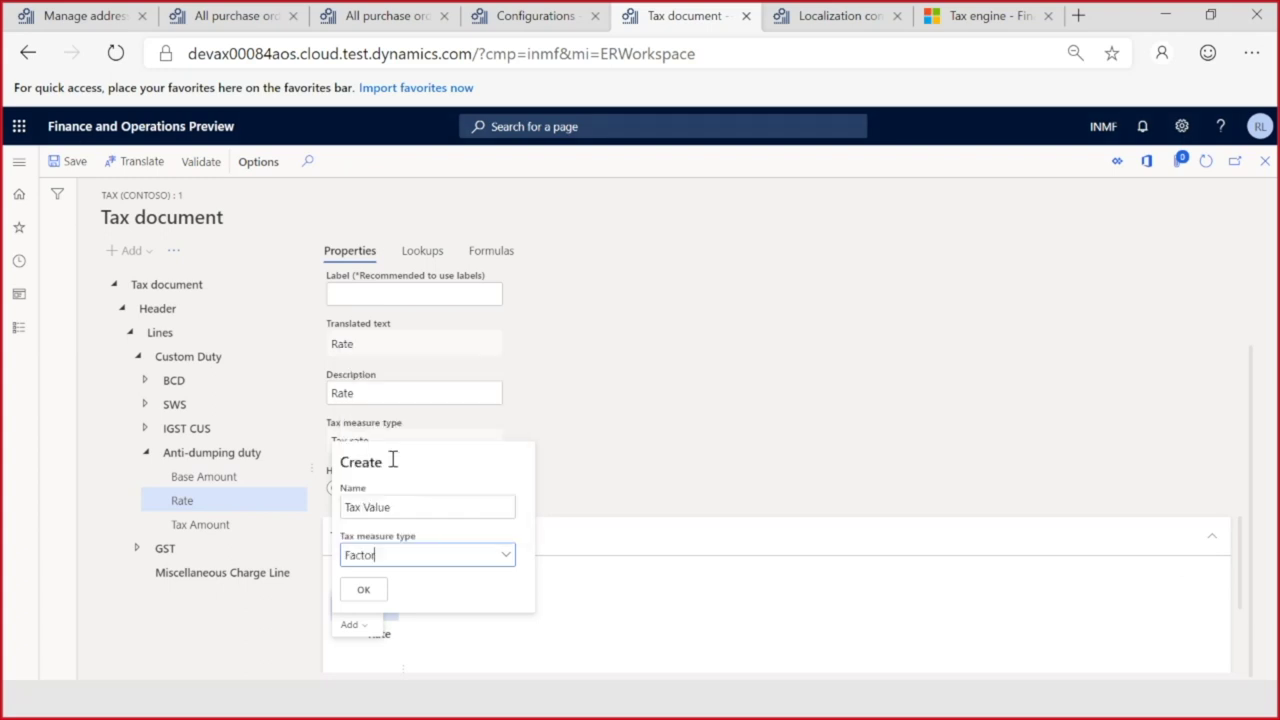
{"action": "left_click", "coordinate": [365, 593]}
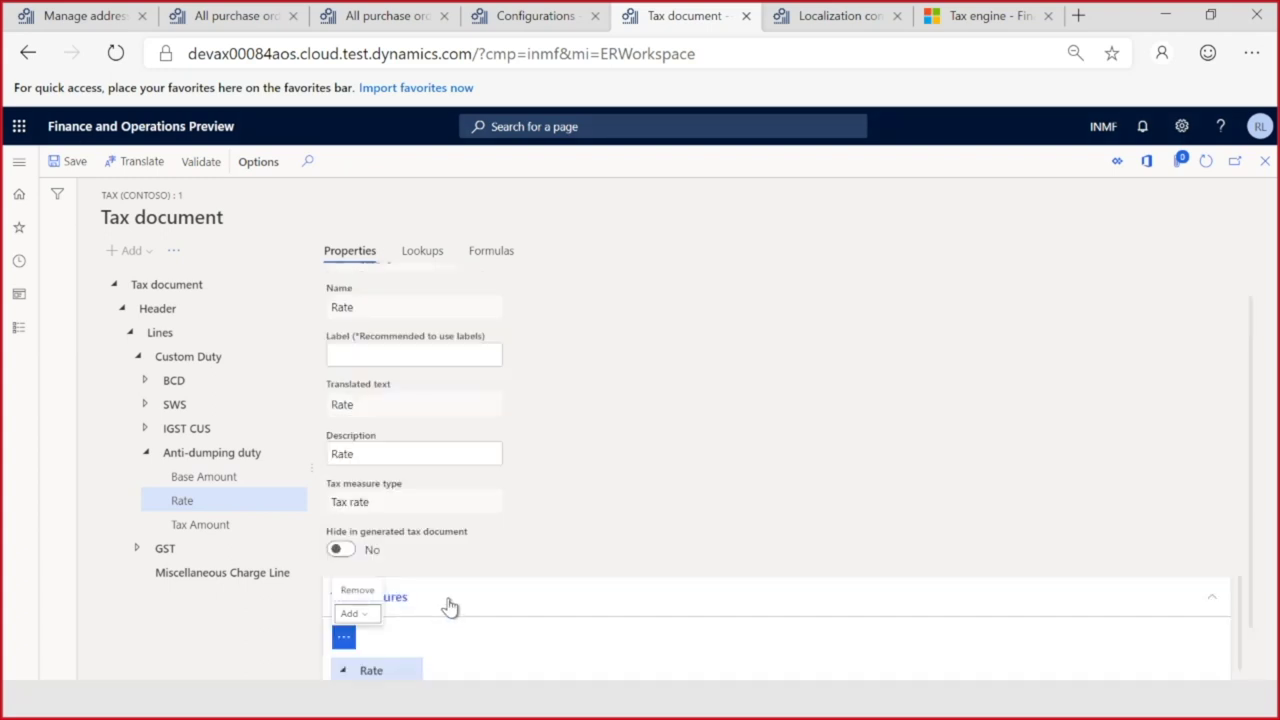
{"action": "scroll", "coordinate": [505, 615], "scroll_direction": "down", "scroll_amount": 1}
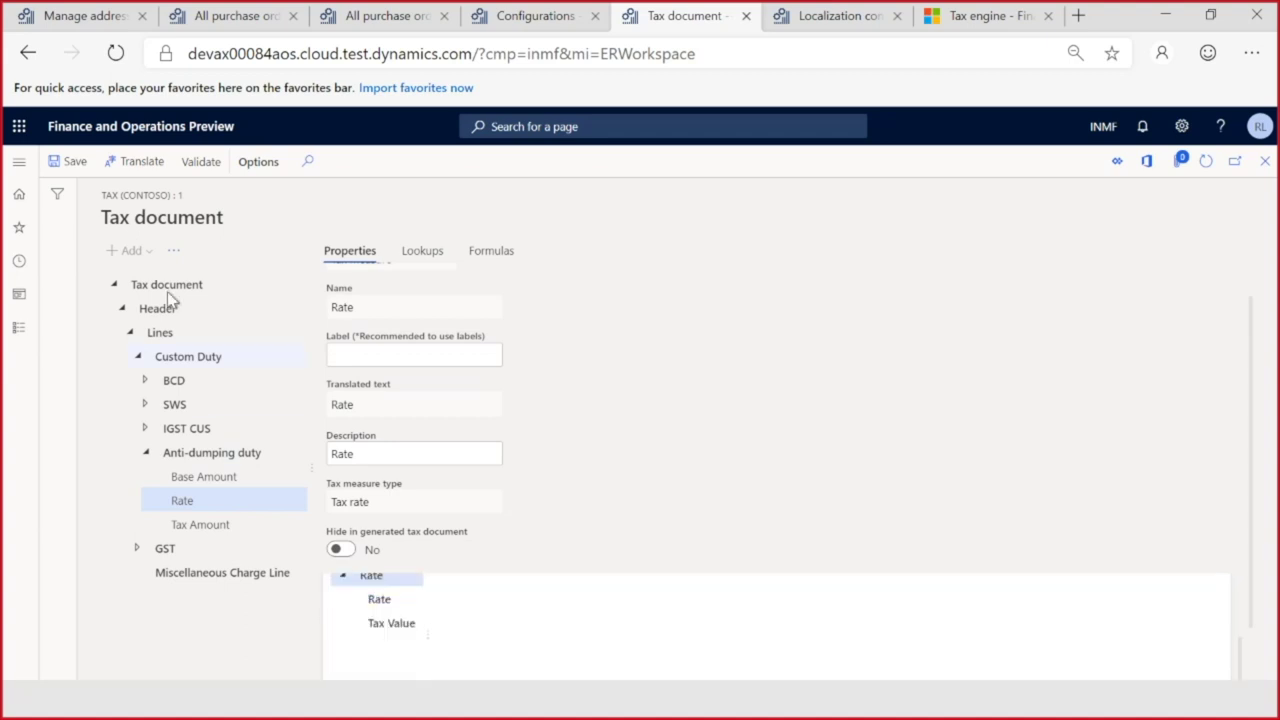
{"action": "left_click", "coordinate": [72, 163]}
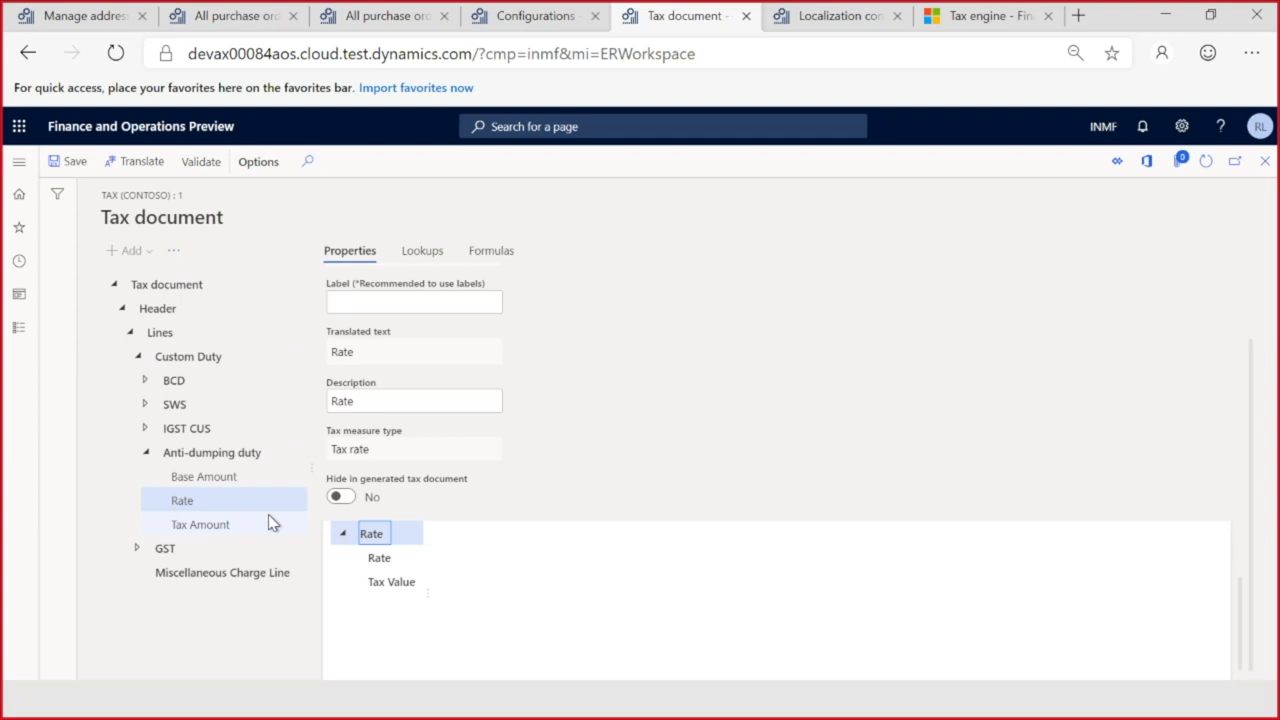
Step: Select the Anti-dumping duty component and review its lookup details and its condition property
{"action": "left_click", "coordinate": [222, 455]}
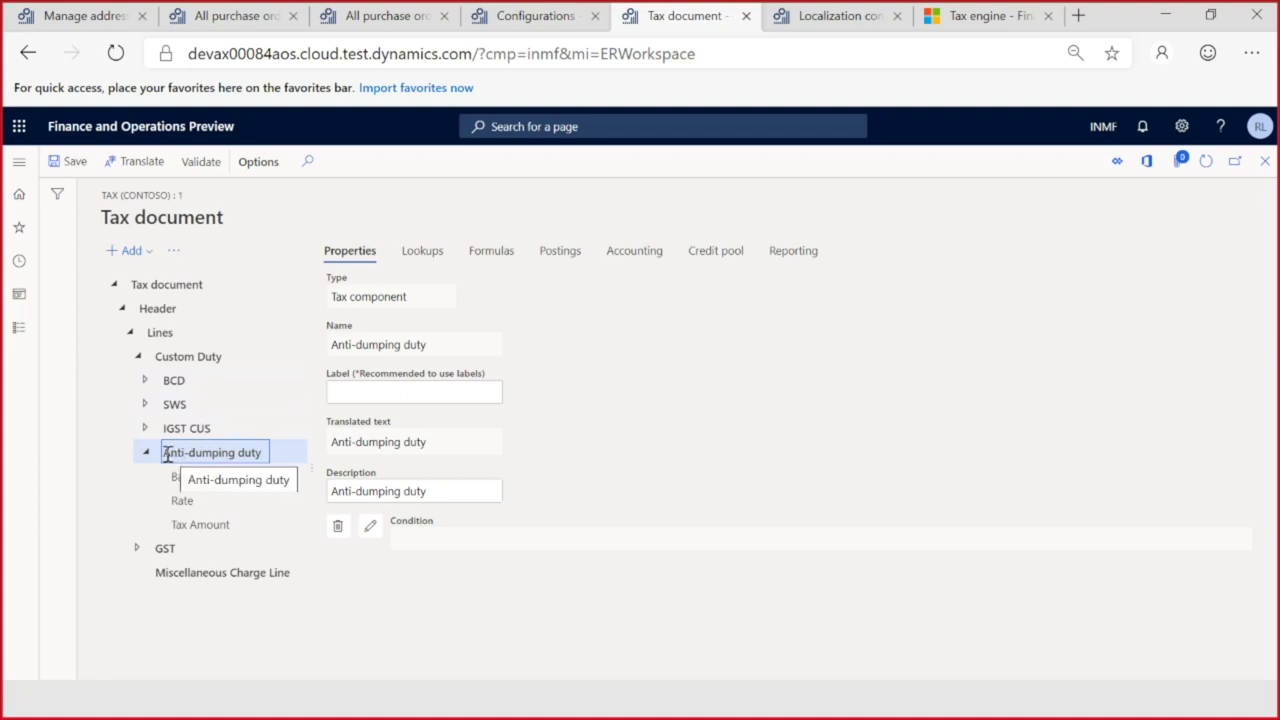
{"action": "left_click_drag", "start_coordinate": [163, 452], "coordinate": [264, 455]}
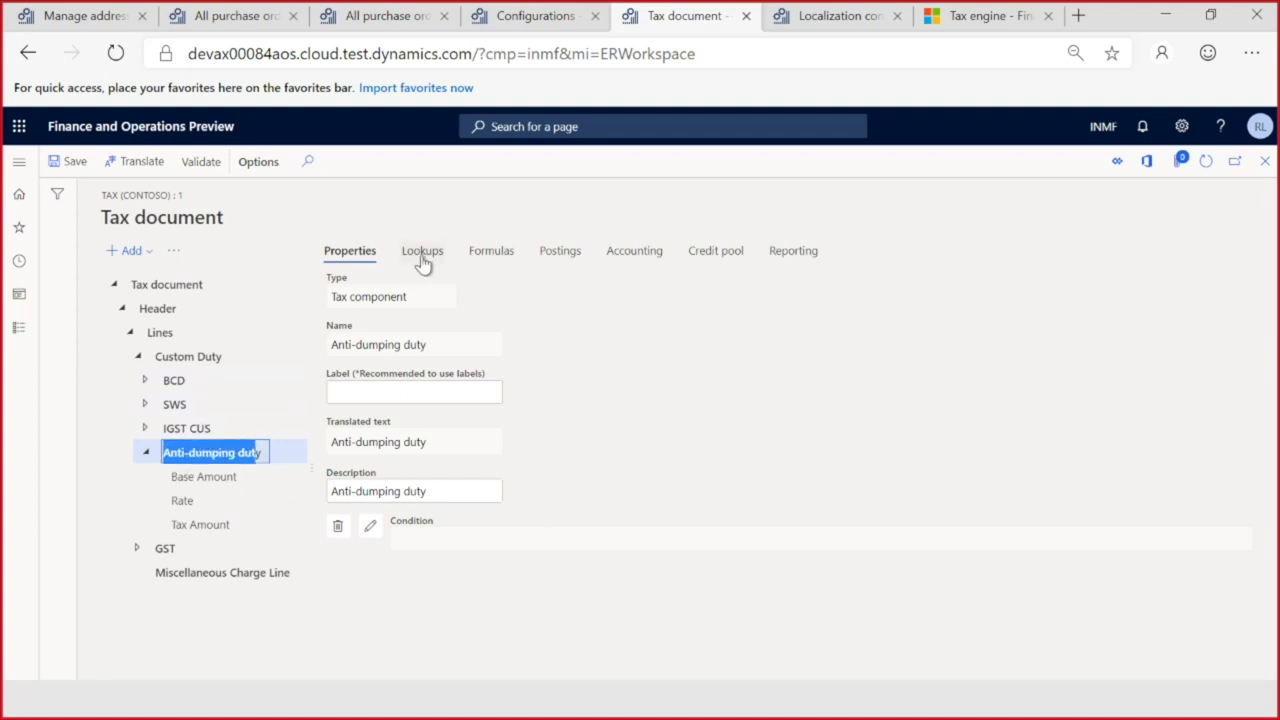
{"action": "left_click", "coordinate": [421, 253]}
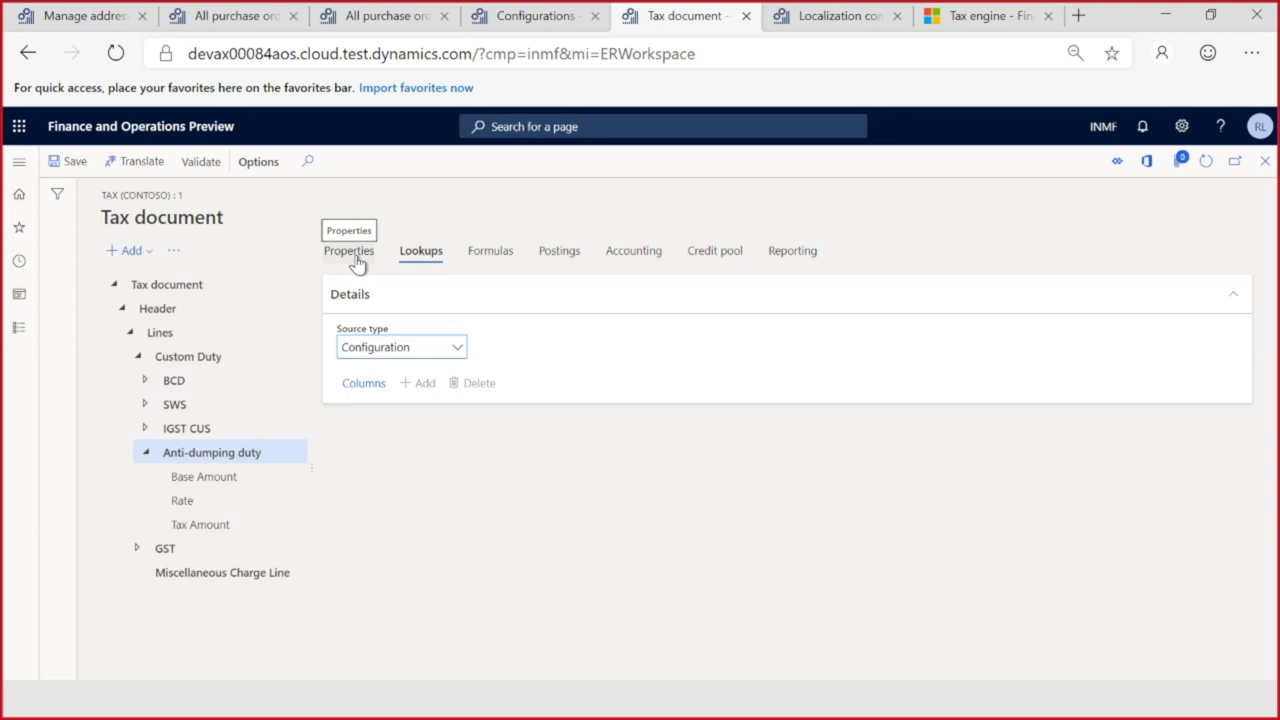
{"action": "left_click", "coordinate": [358, 258]}
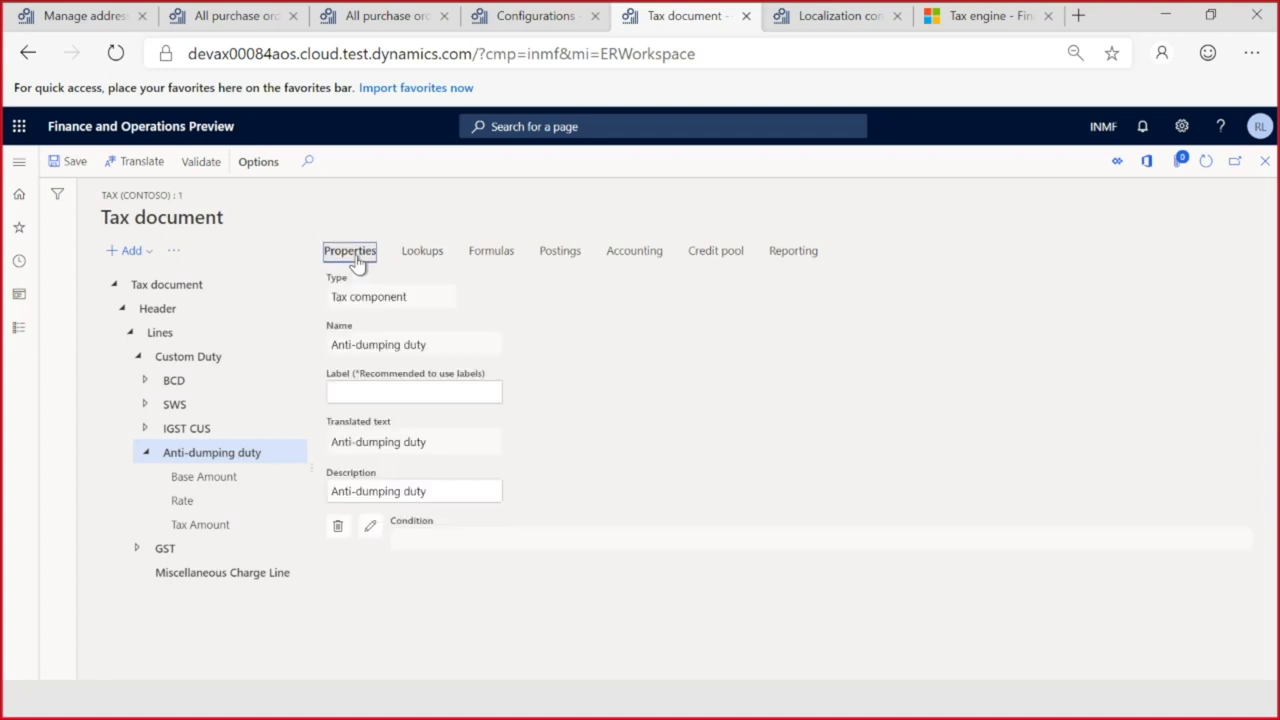
{"action": "left_click", "coordinate": [434, 540]}
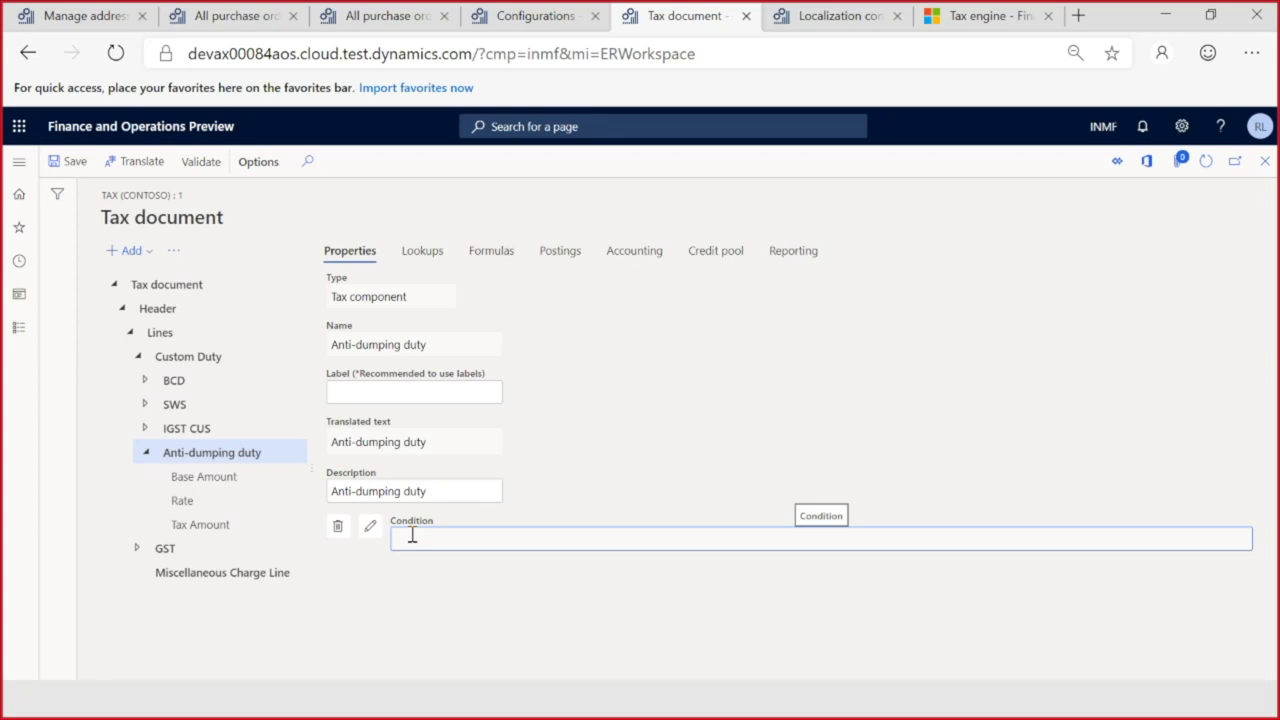
Step: Review the source type options for the Anti-dumping duty lookup and the component's condition property
{"action": "left_click", "coordinate": [420, 251]}
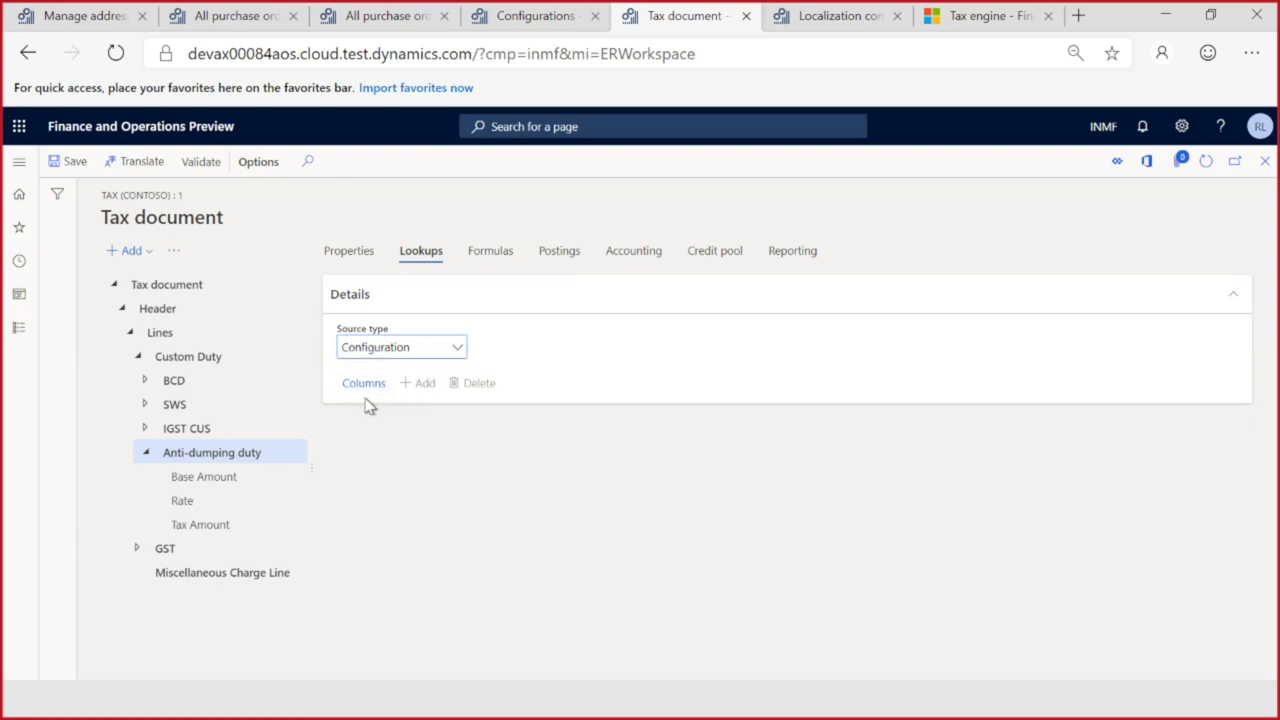
{"action": "left_click", "coordinate": [458, 350]}
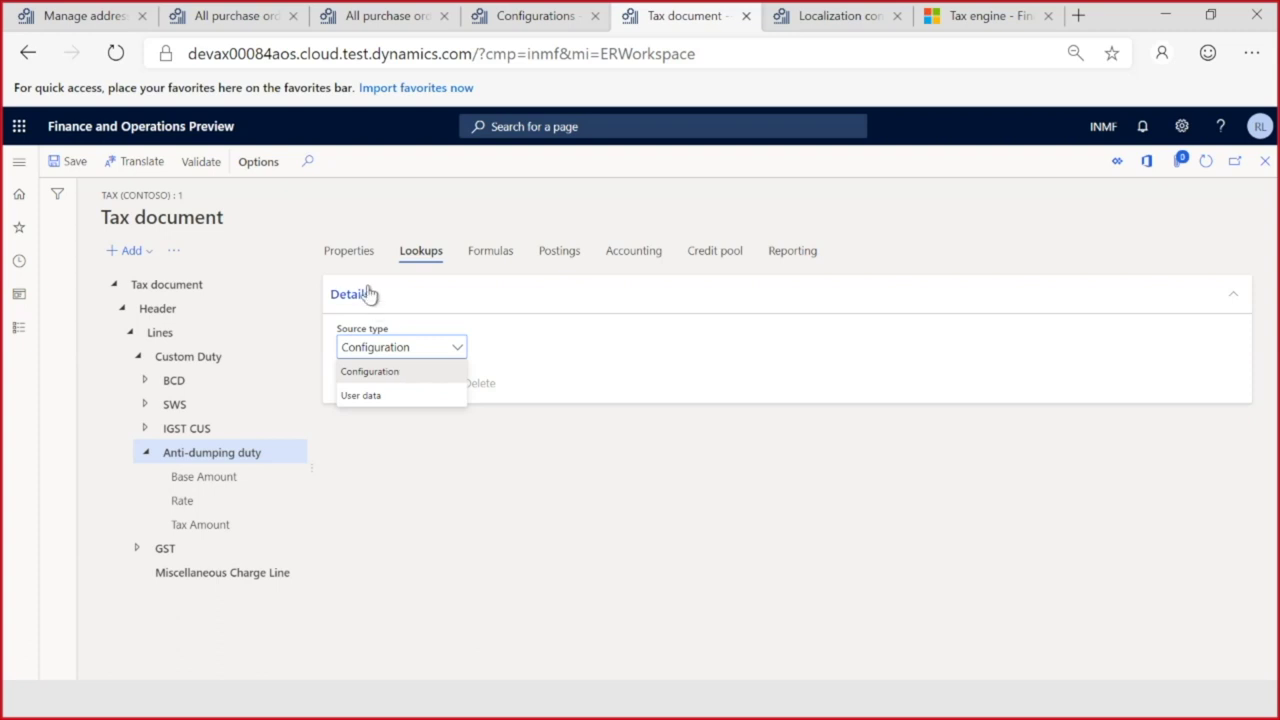
{"action": "left_click", "coordinate": [350, 254]}
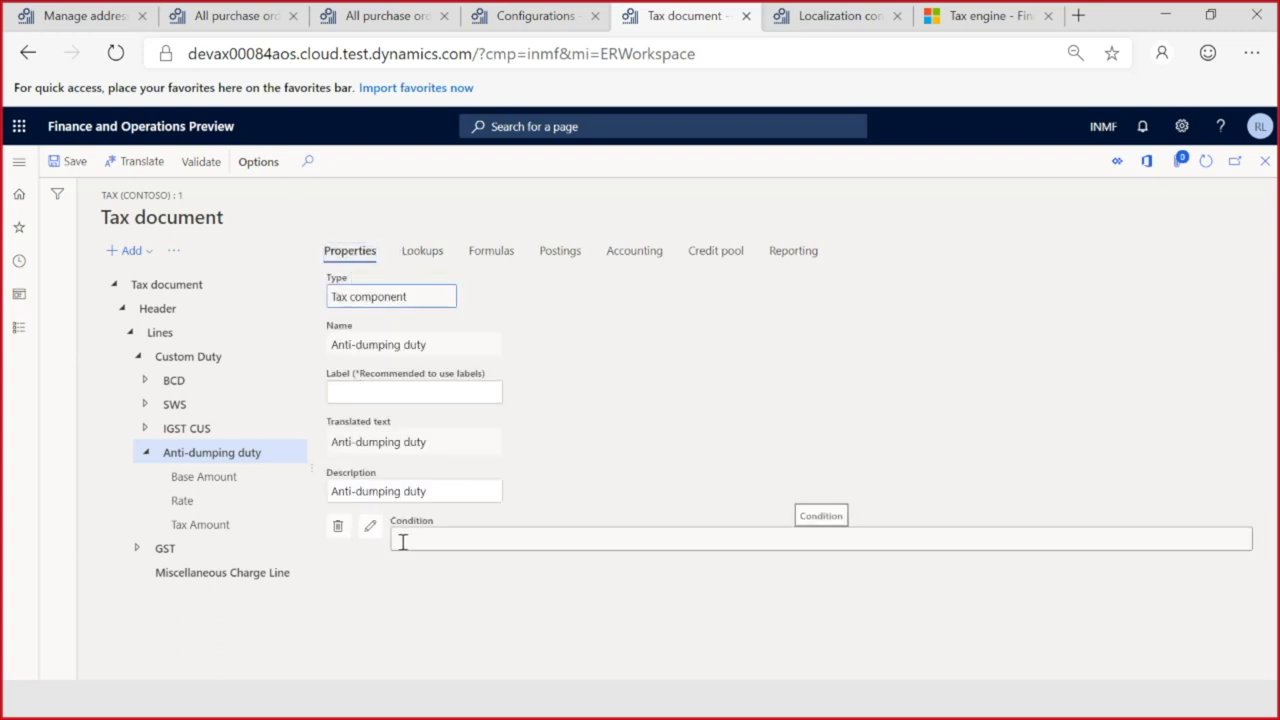
Step: Add Item ID from the Header's Lines node as a lookup column for the Anti-dumping duty component
{"action": "left_click", "coordinate": [424, 253]}
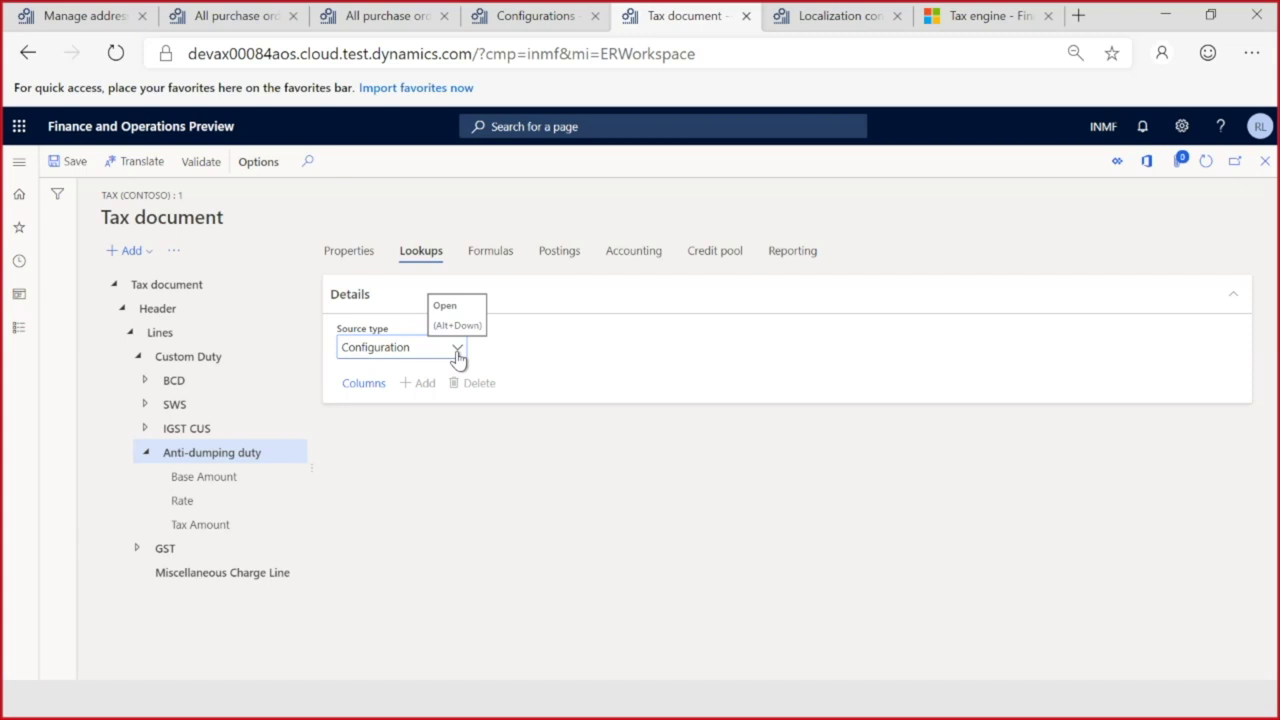
{"action": "left_click", "coordinate": [370, 389]}
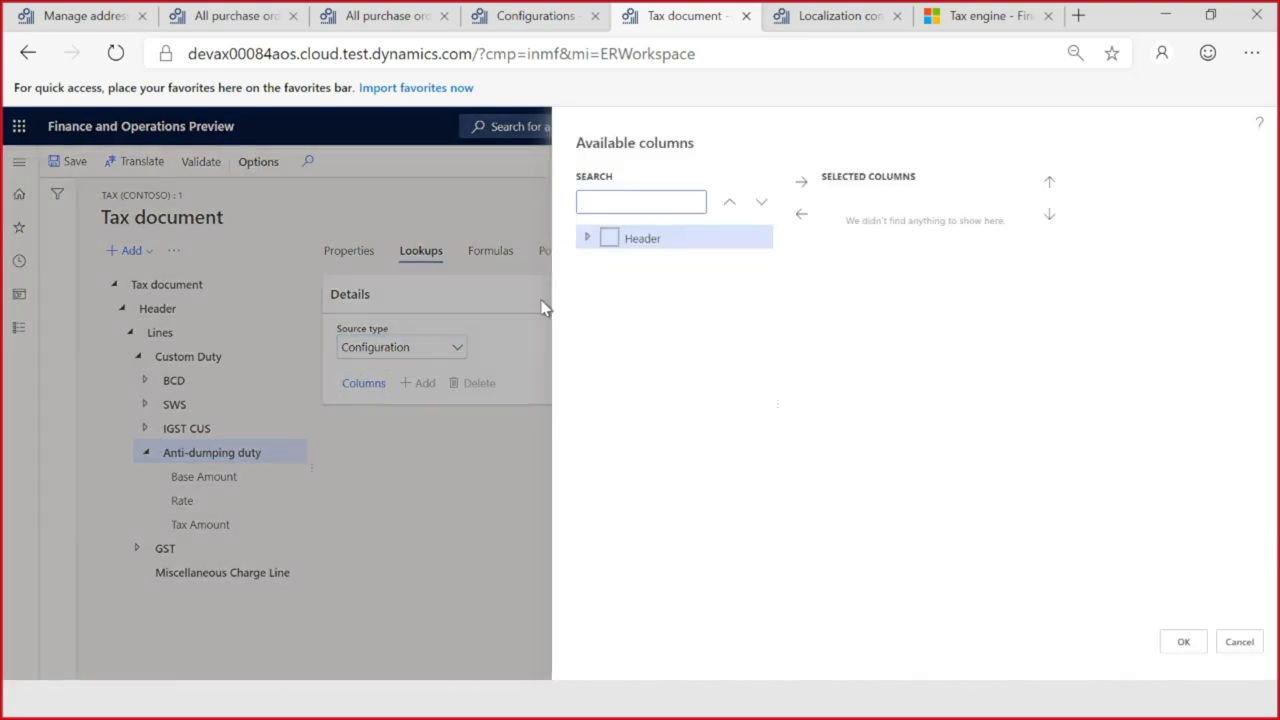
{"action": "left_click", "coordinate": [589, 240]}
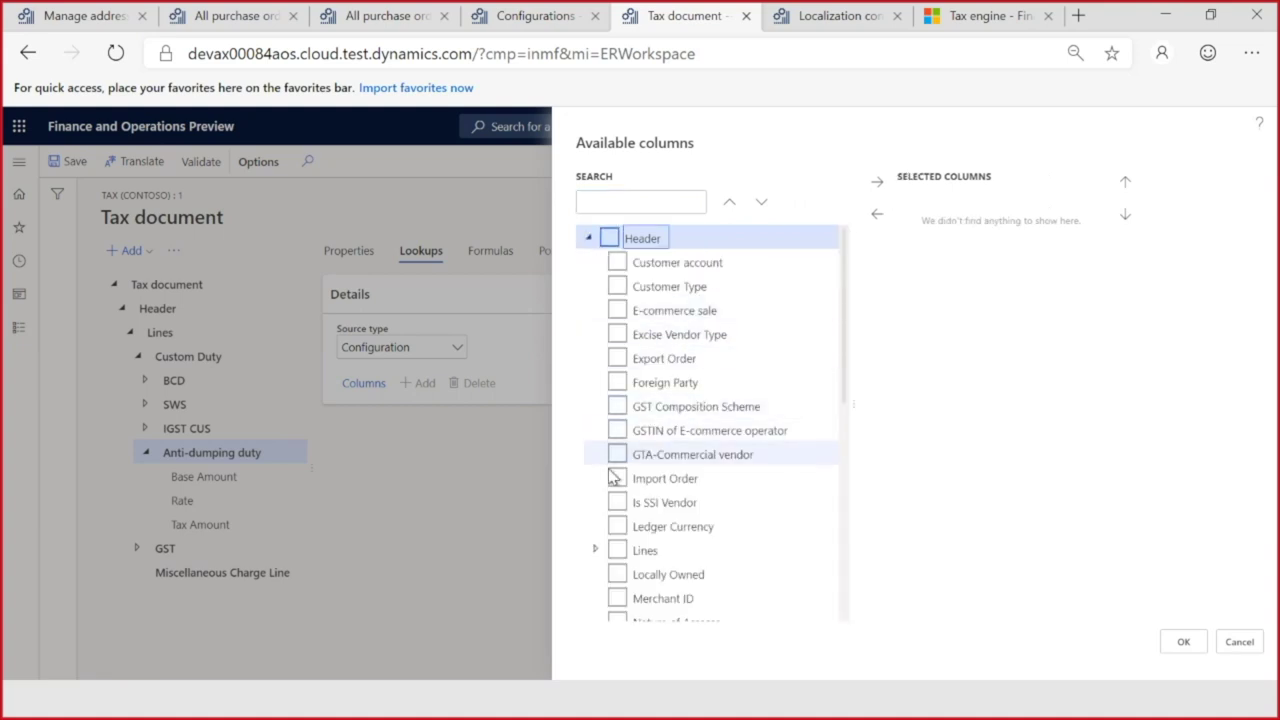
{"action": "left_click", "coordinate": [596, 552]}
{"action": "scroll", "coordinate": [668, 476], "scroll_direction": "down", "scroll_amount": 4}
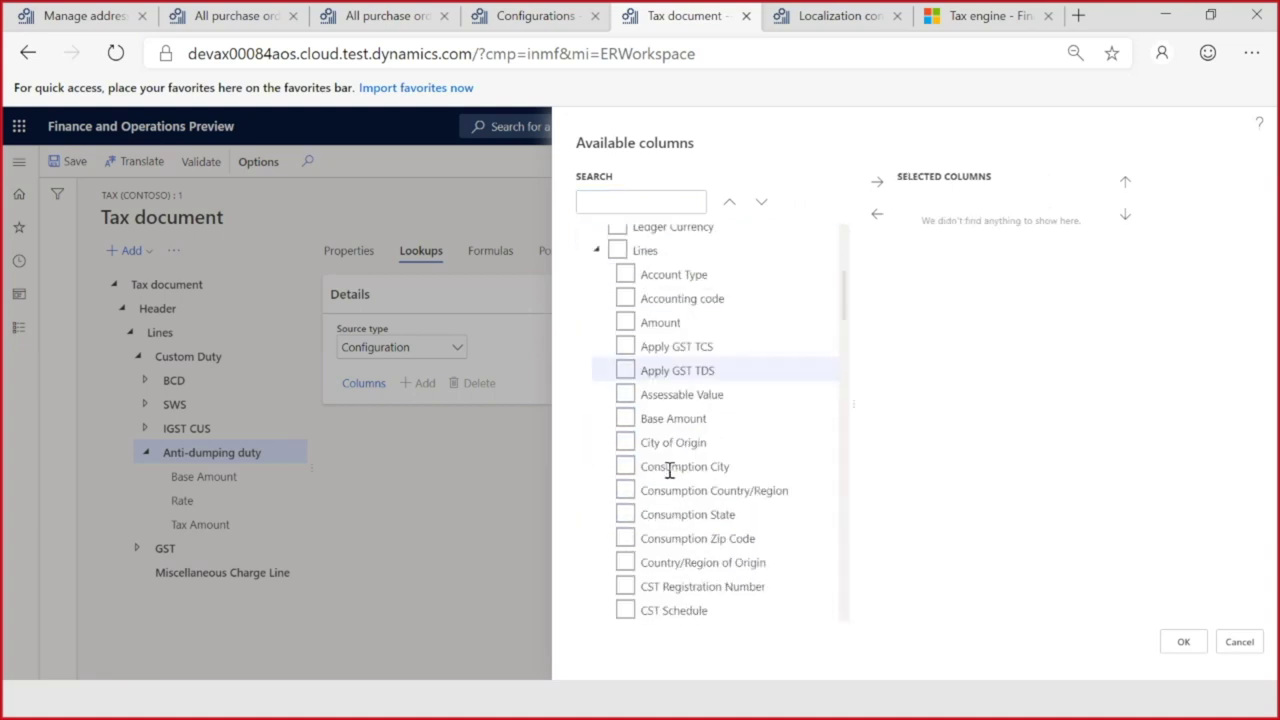
{"action": "scroll", "coordinate": [672, 470], "scroll_direction": "down", "scroll_amount": 2}
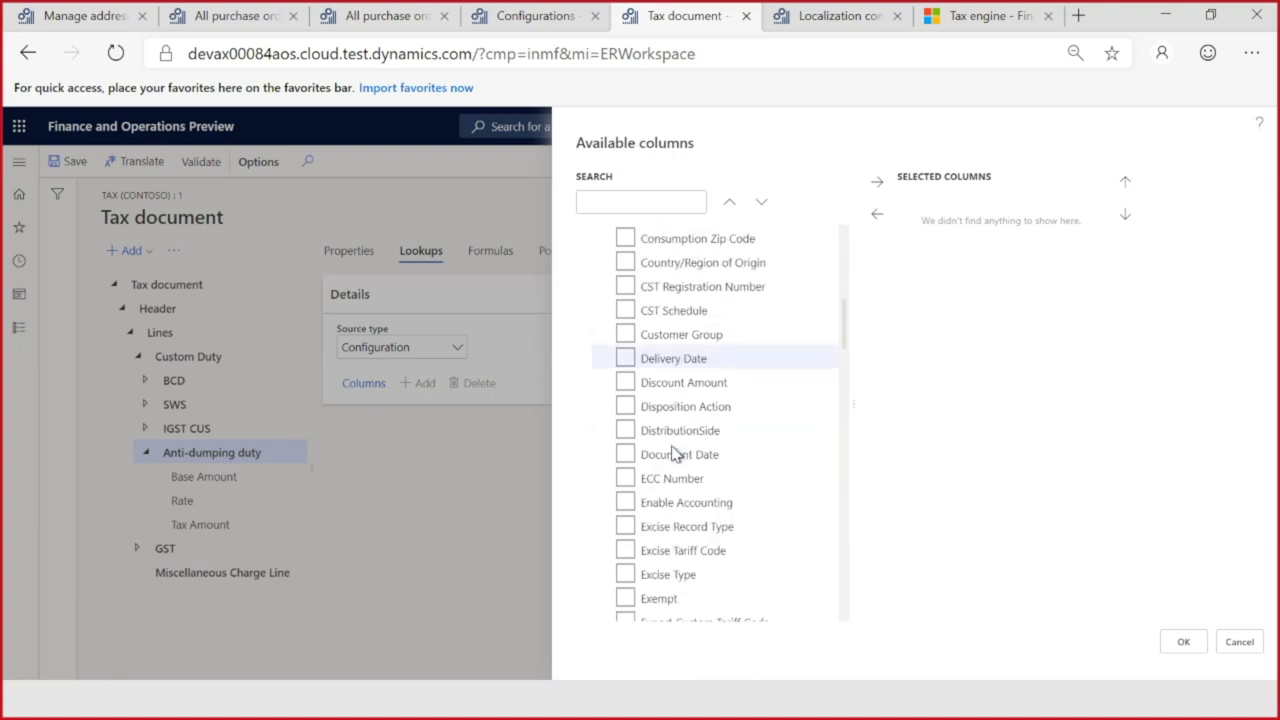
{"action": "scroll", "coordinate": [672, 454], "scroll_direction": "down", "scroll_amount": 1}
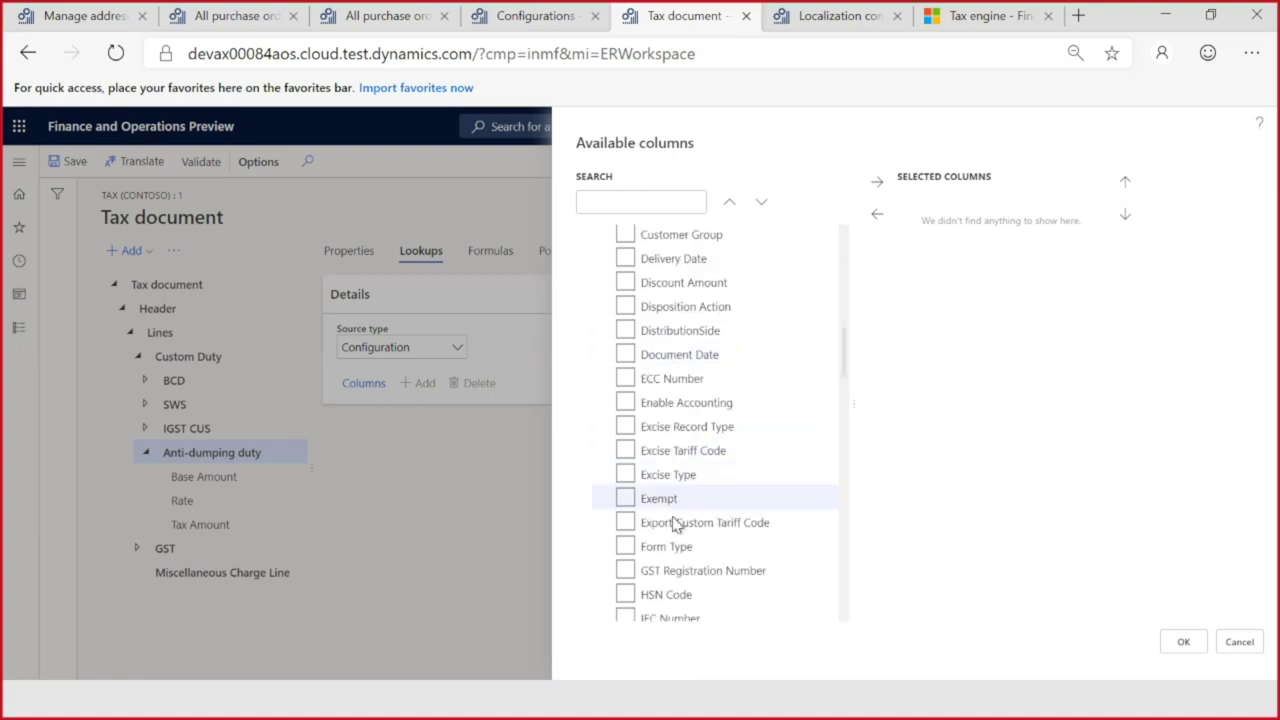
{"action": "scroll", "coordinate": [673, 518], "scroll_direction": "down", "scroll_amount": 1}
{"action": "scroll", "coordinate": [674, 526], "scroll_direction": "down", "scroll_amount": 2}
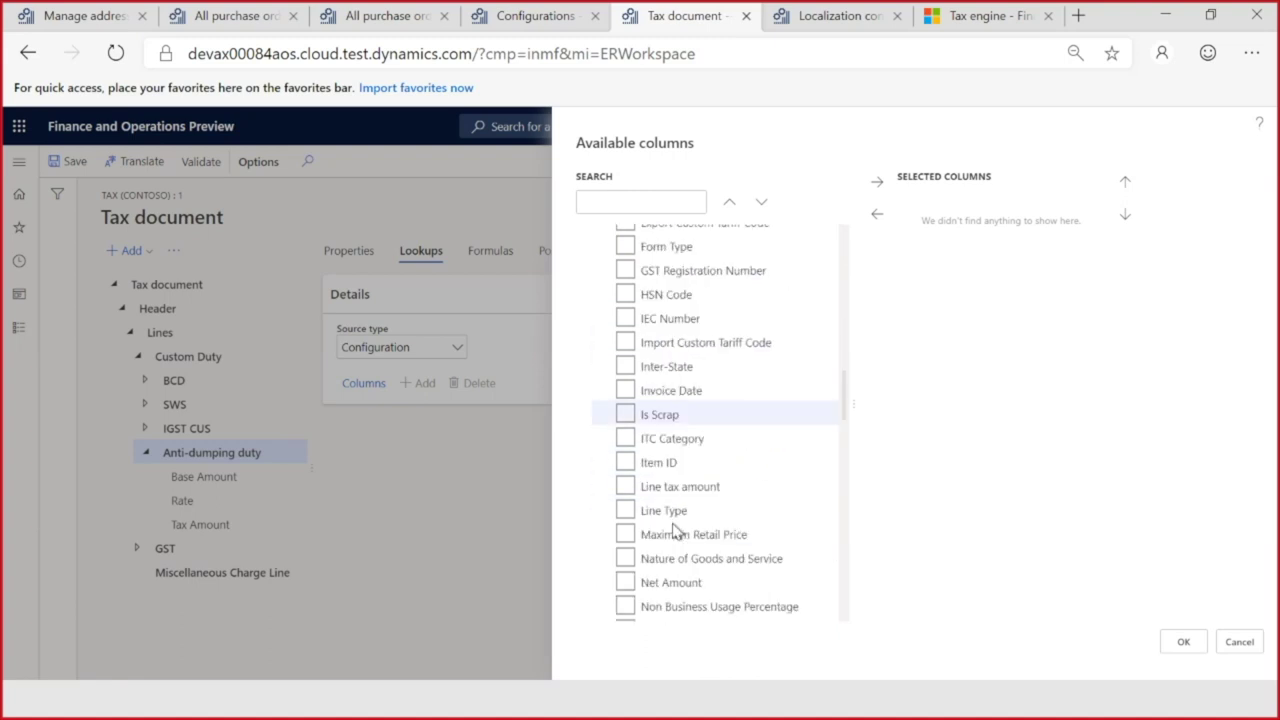
{"action": "left_click", "coordinate": [625, 462]}
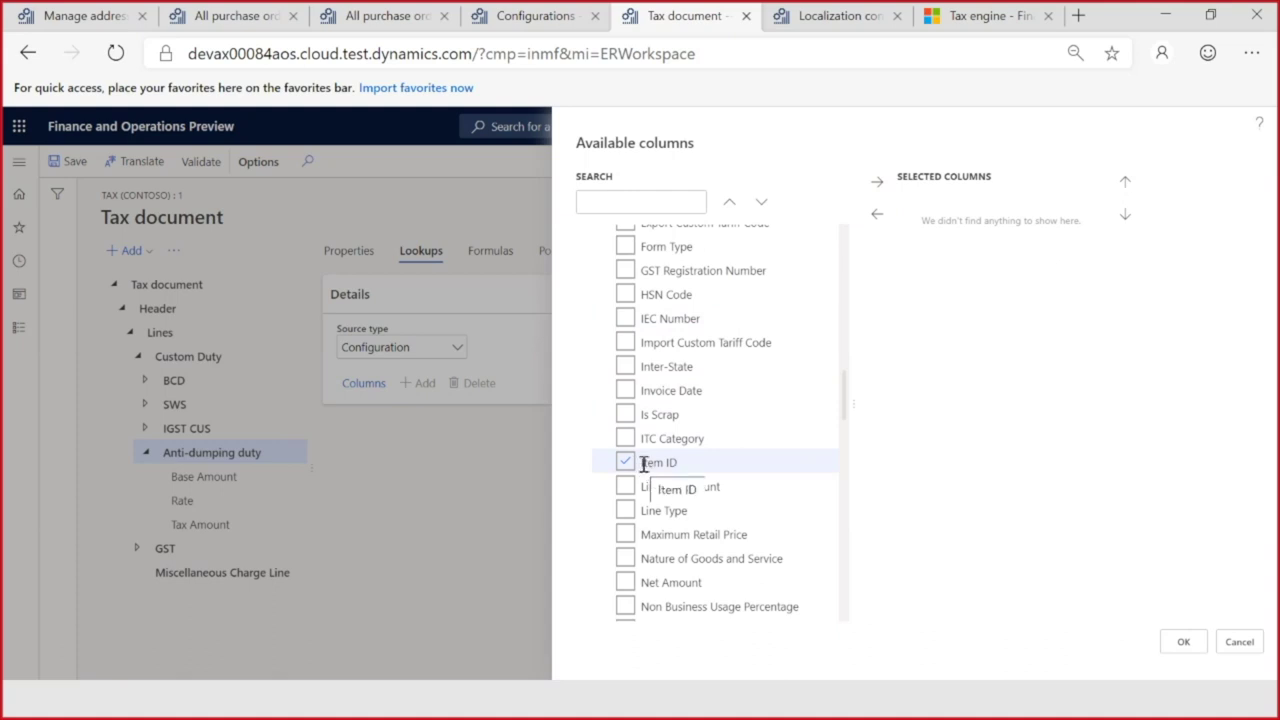
{"action": "left_click", "coordinate": [877, 182]}
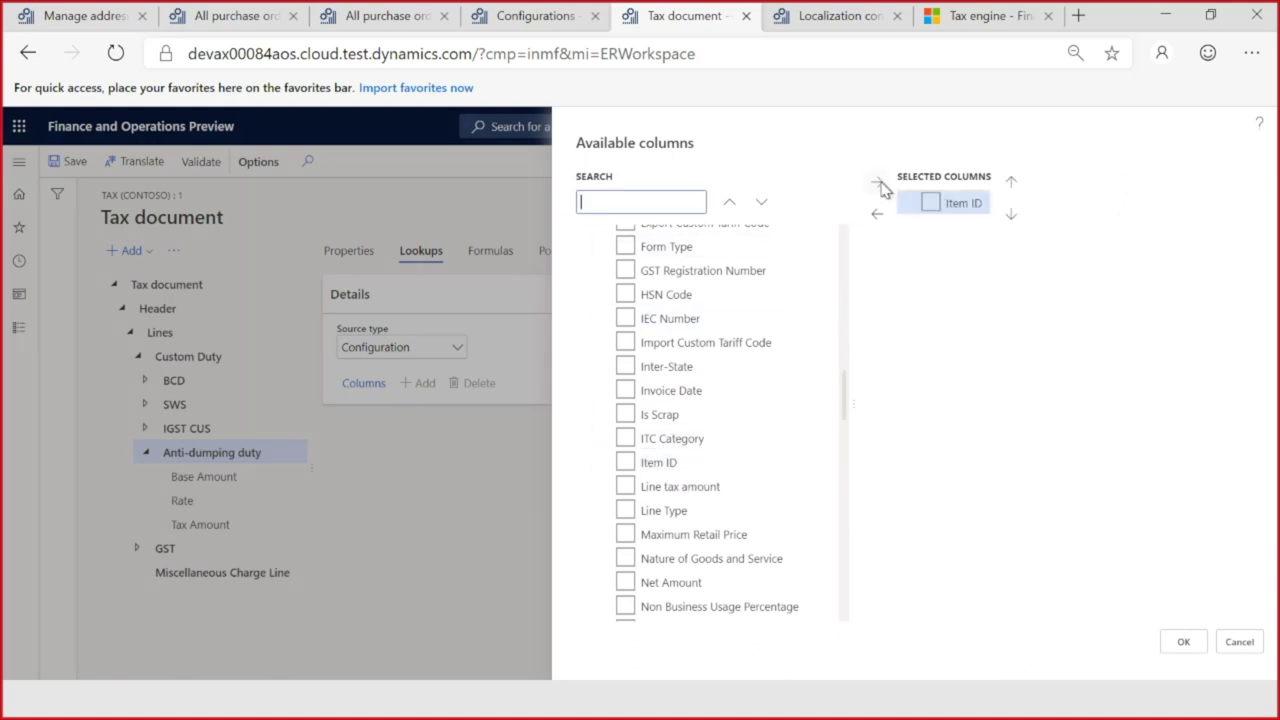
{"action": "left_click", "coordinate": [1184, 643]}
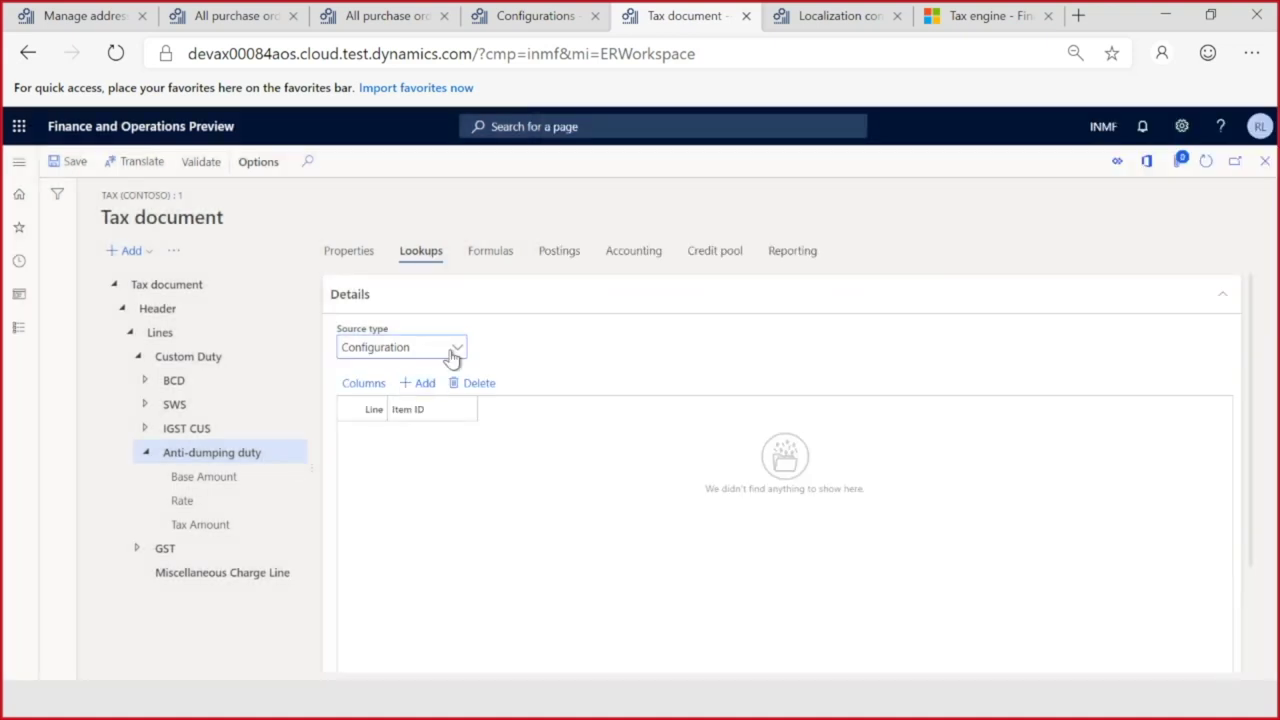
Step: Switch the Anti-dumping duty lookup's source type to User data, accept the change and save the tax document
{"action": "left_click", "coordinate": [459, 350]}
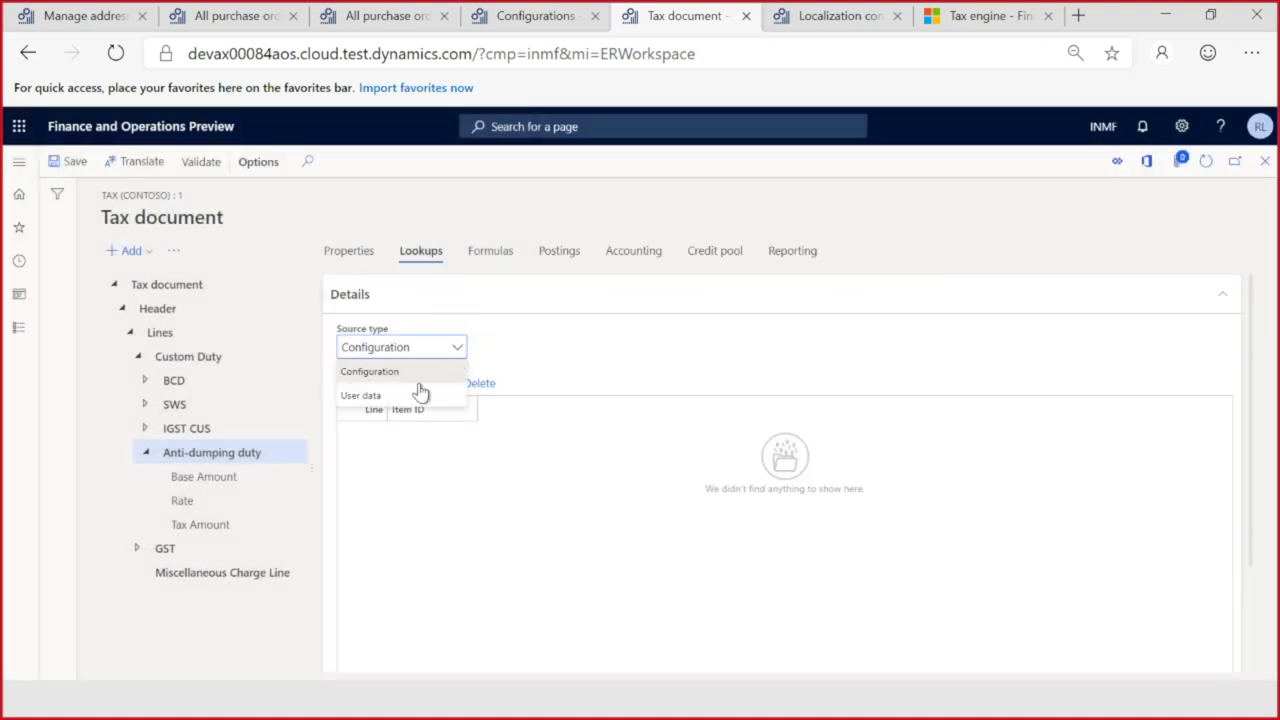
{"action": "left_click", "coordinate": [366, 397]}
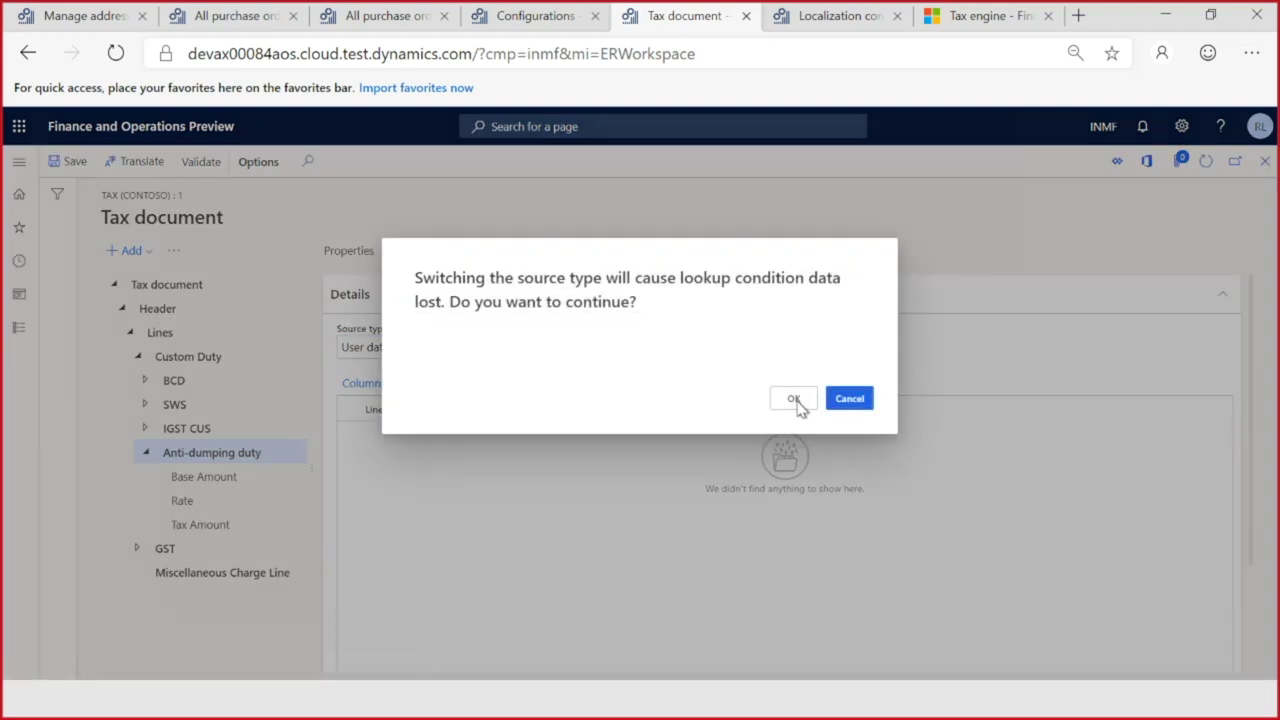
{"action": "left_click", "coordinate": [793, 400]}
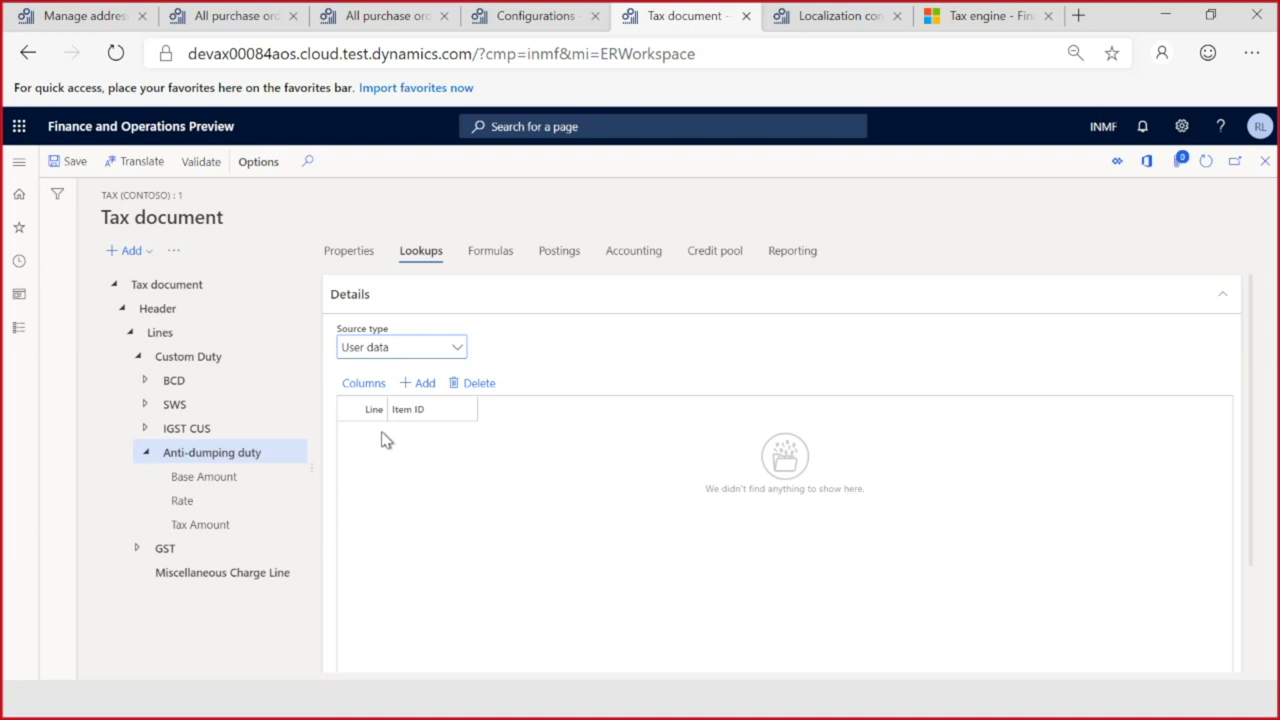
{"action": "left_click", "coordinate": [70, 166]}
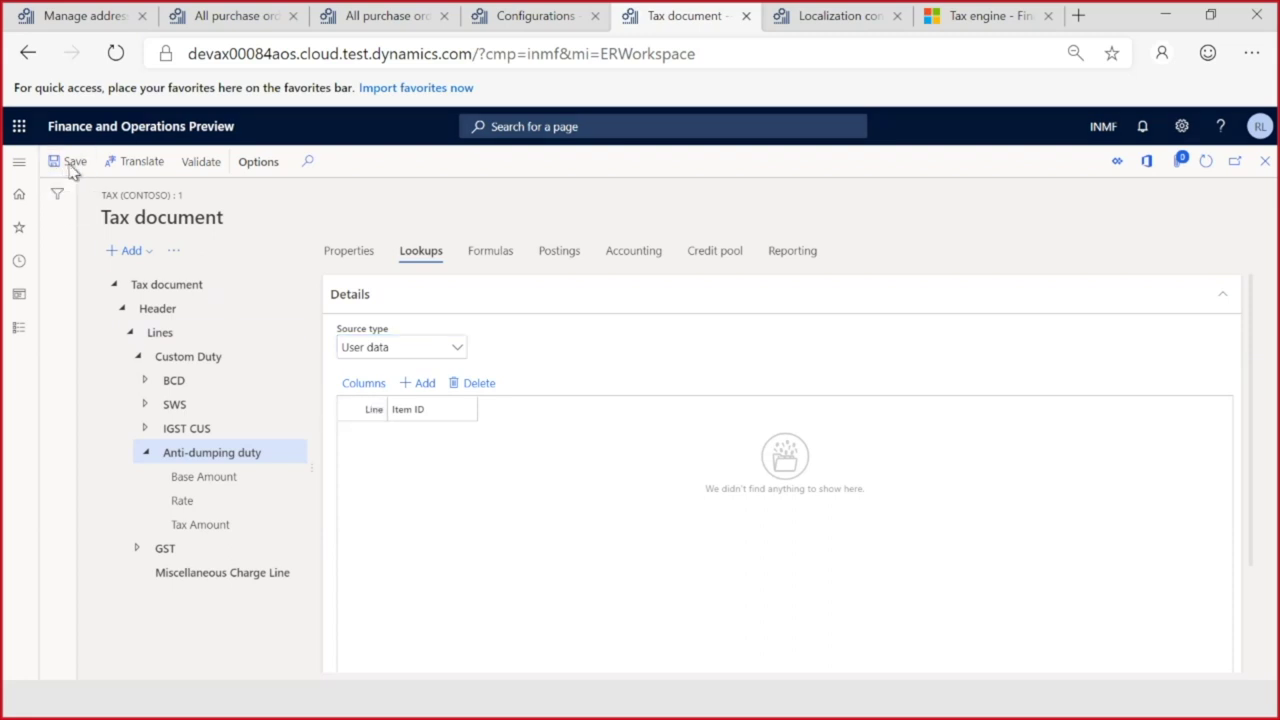
Step: Open the available lookup columns for the Rate measure under Anti-dumping duty
{"action": "left_click", "coordinate": [338, 255]}
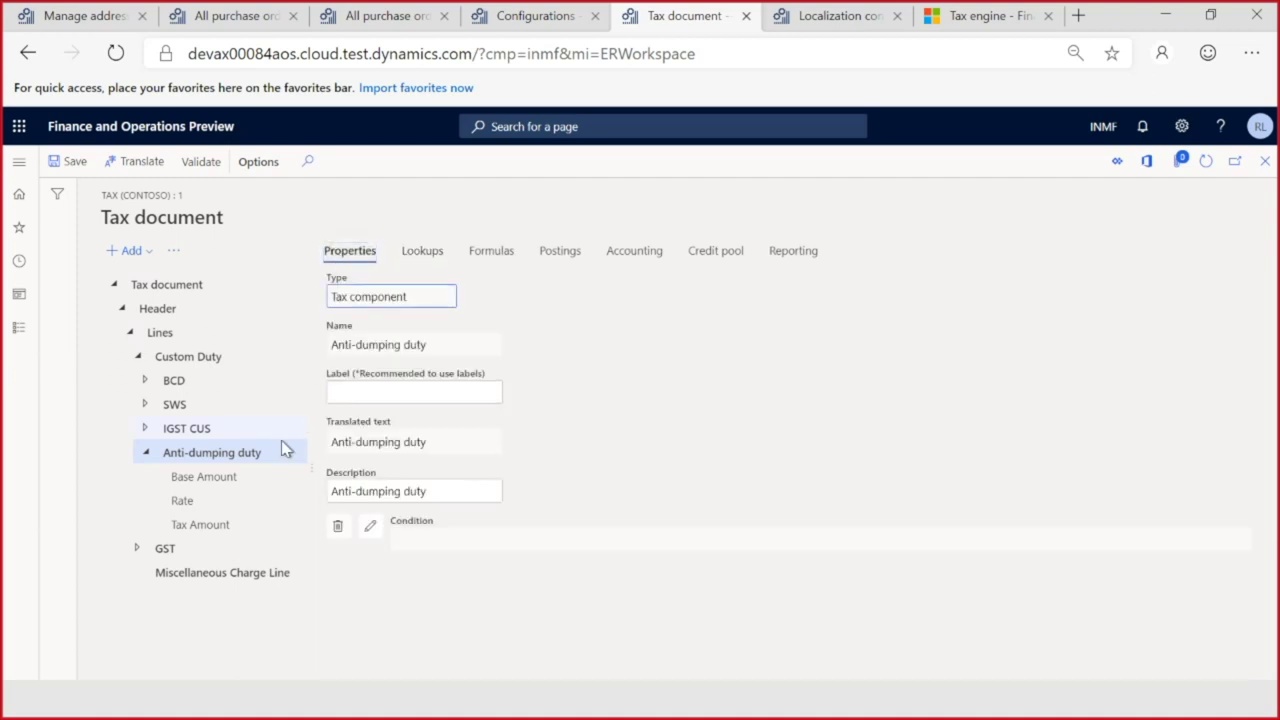
{"action": "left_click", "coordinate": [182, 500]}
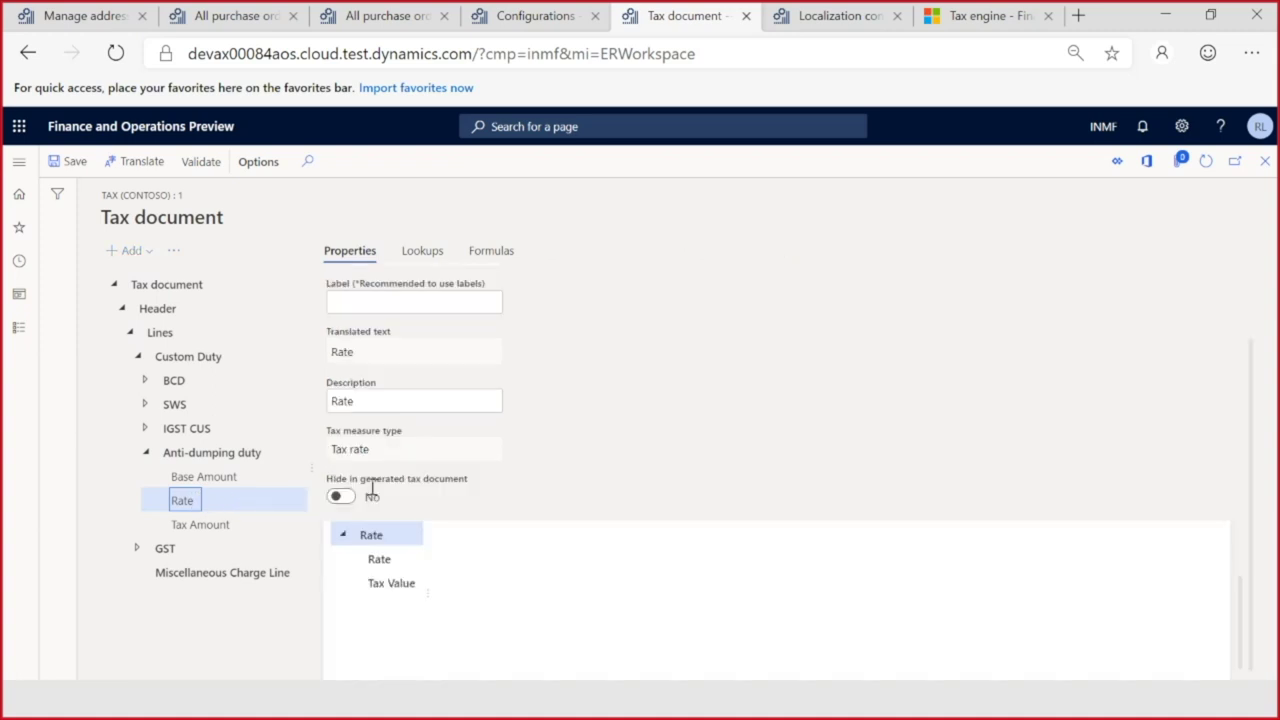
{"action": "left_click", "coordinate": [420, 258]}
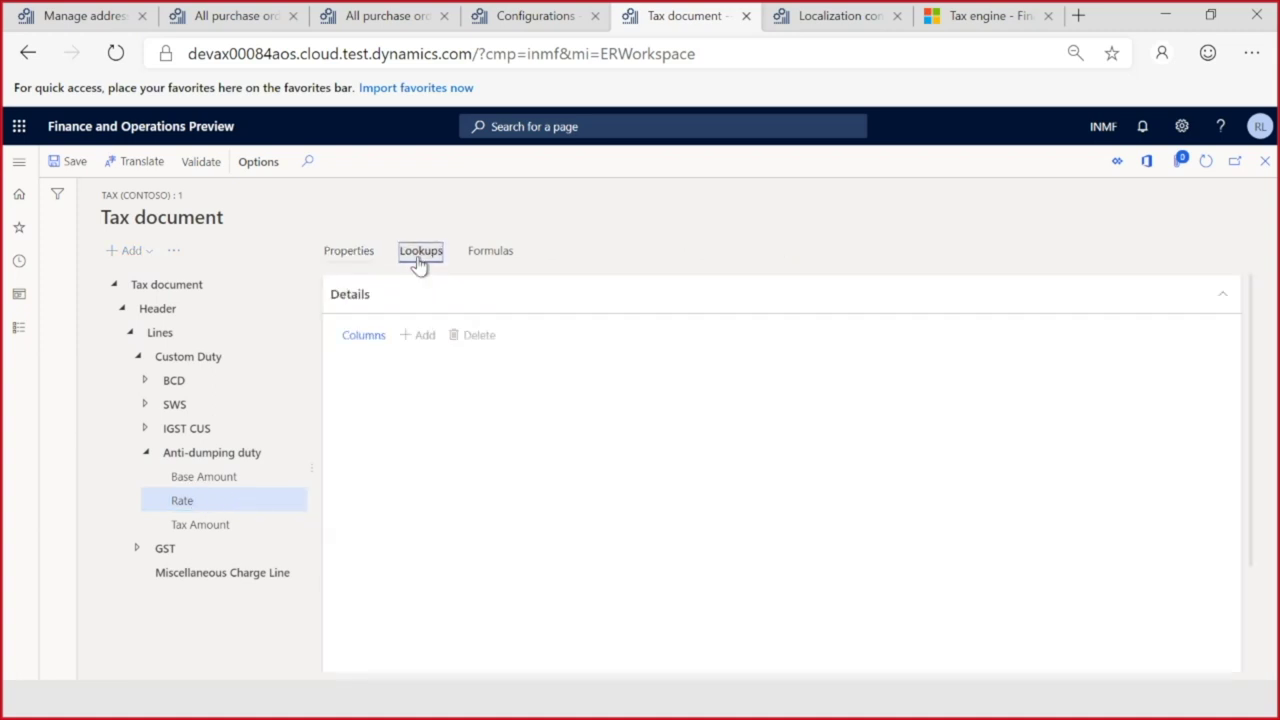
{"action": "left_click", "coordinate": [370, 340]}
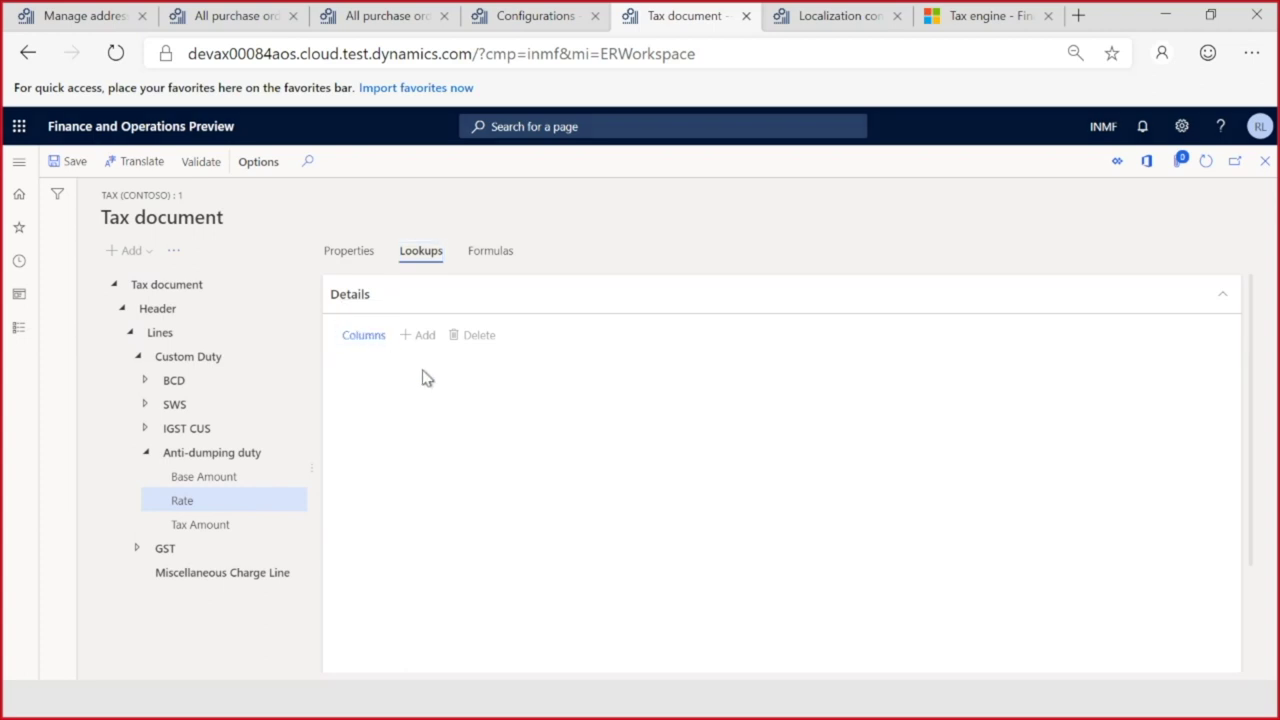
{"action": "left_click", "coordinate": [360, 345]}
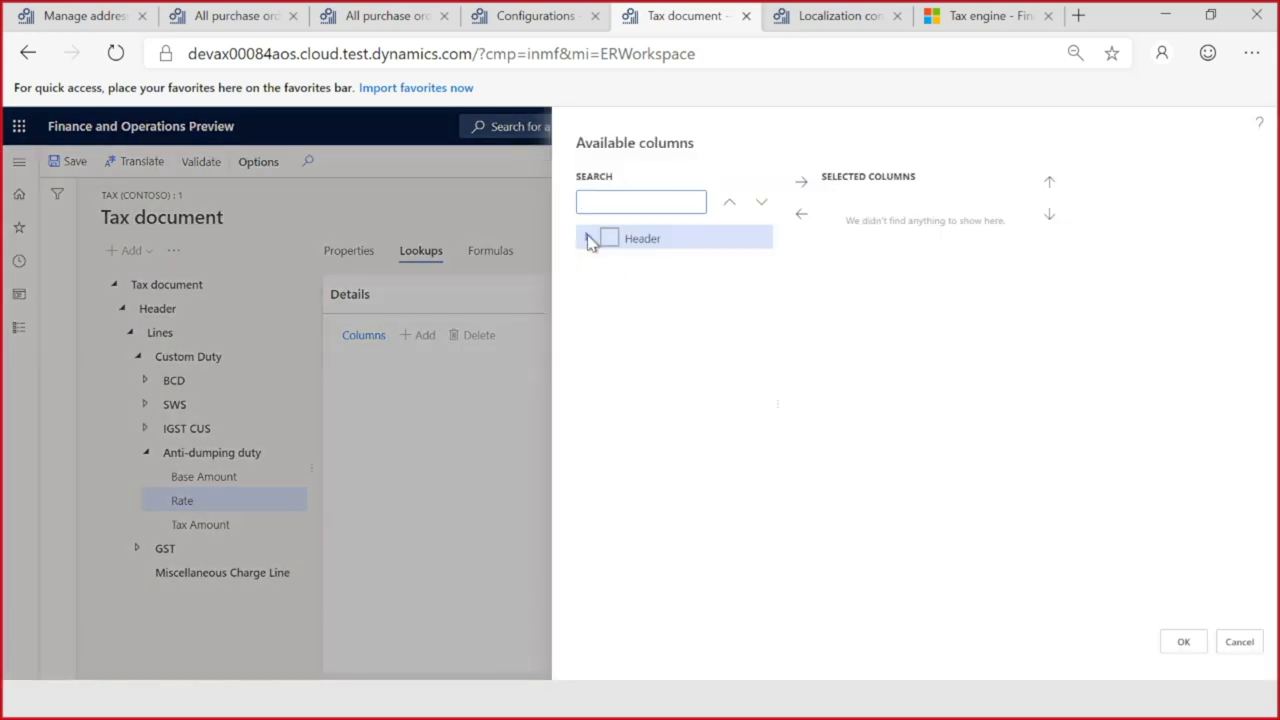
Step: Find Unit under the Header's Lines node, add it as the Rate measure's lookup column and save the tax document
{"action": "left_click", "coordinate": [589, 239]}
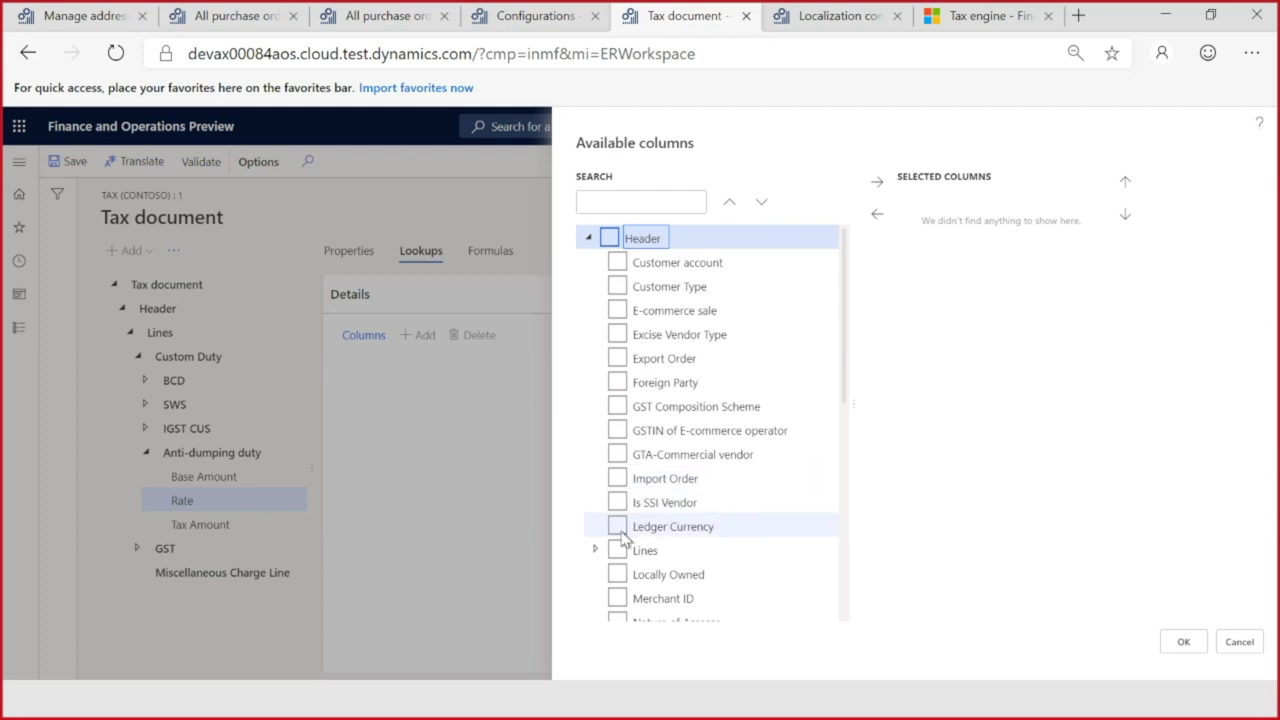
{"action": "left_click", "coordinate": [596, 549]}
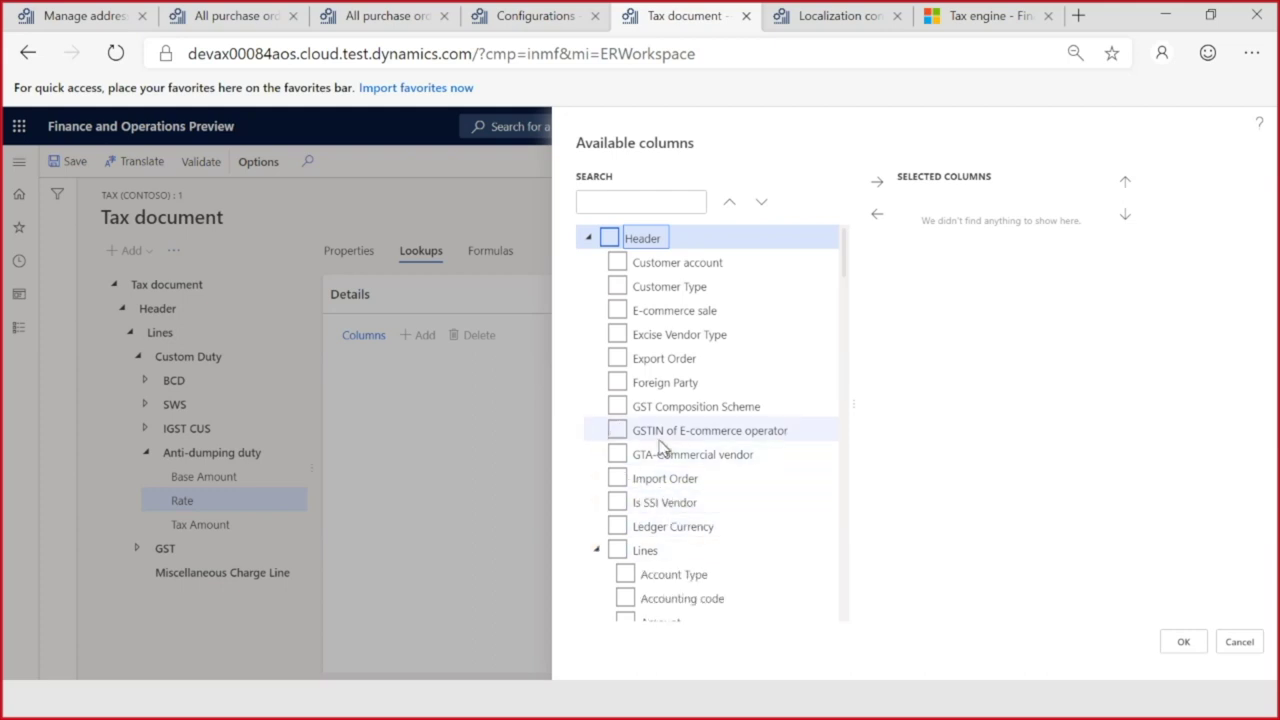
{"action": "scroll", "coordinate": [655, 448], "scroll_direction": "down", "scroll_amount": 4}
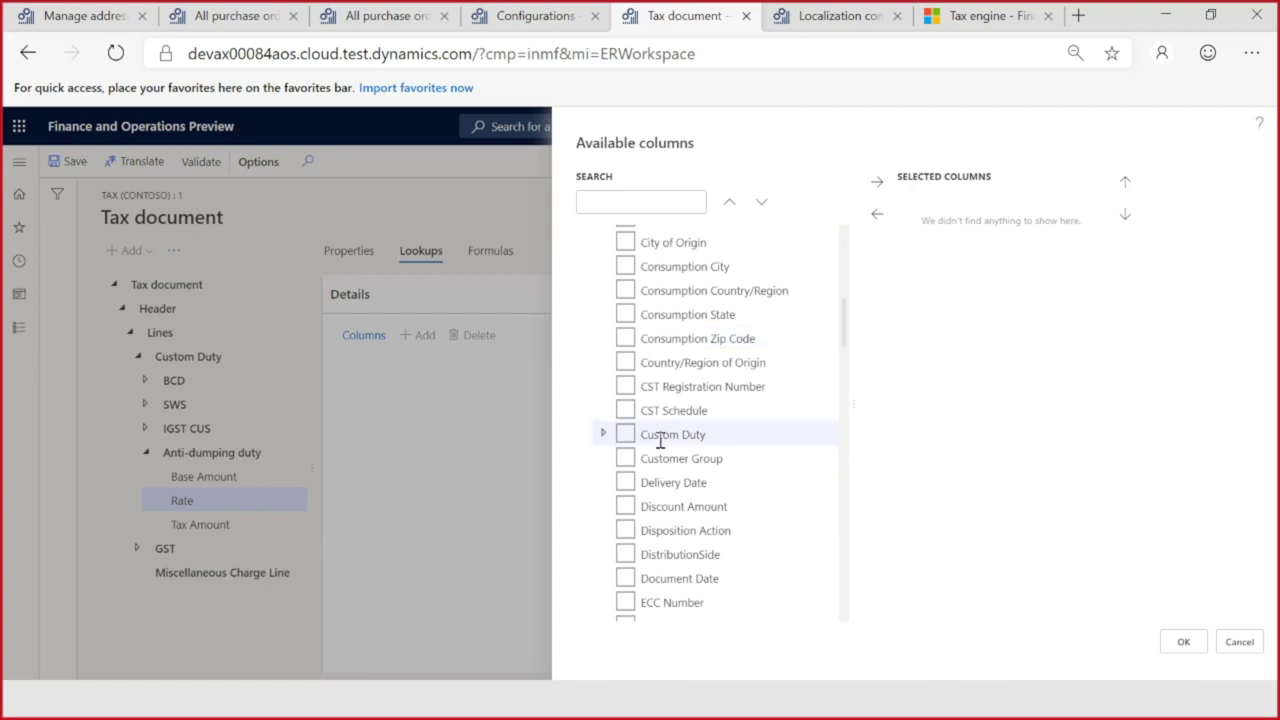
{"action": "scroll", "coordinate": [688, 482], "scroll_direction": "down", "scroll_amount": 4}
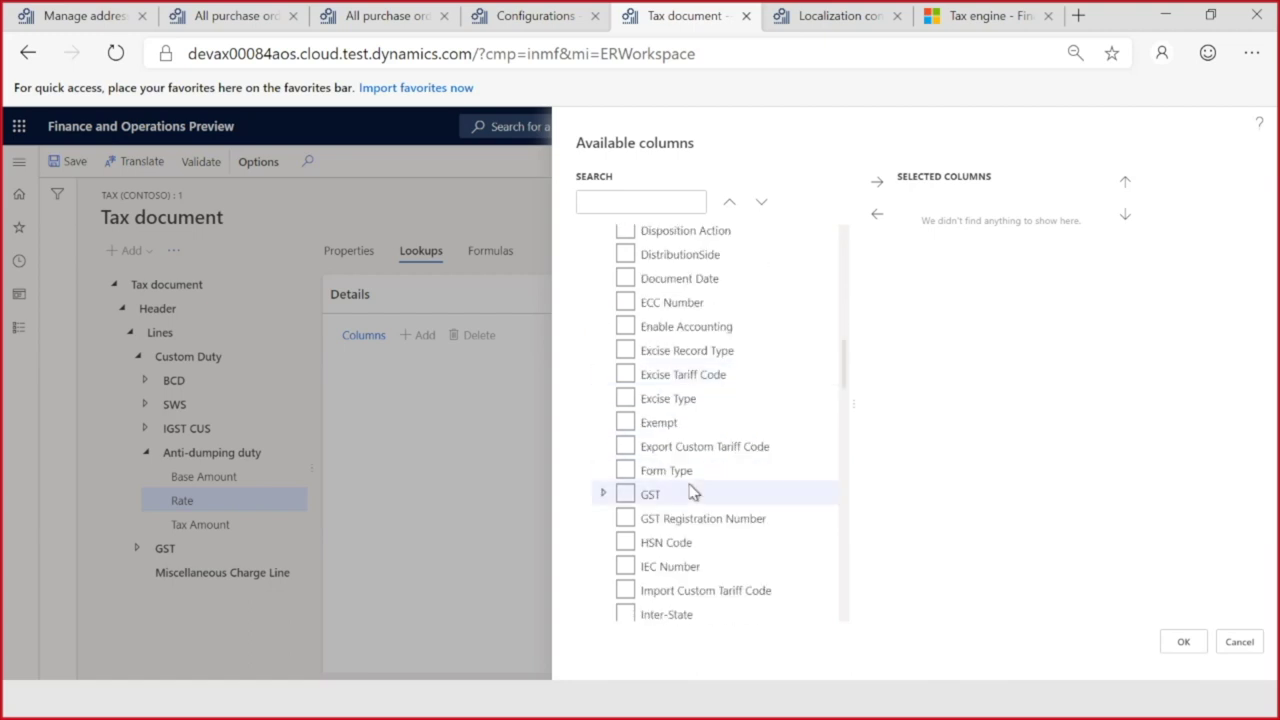
{"action": "scroll", "coordinate": [692, 488], "scroll_direction": "down", "scroll_amount": 3}
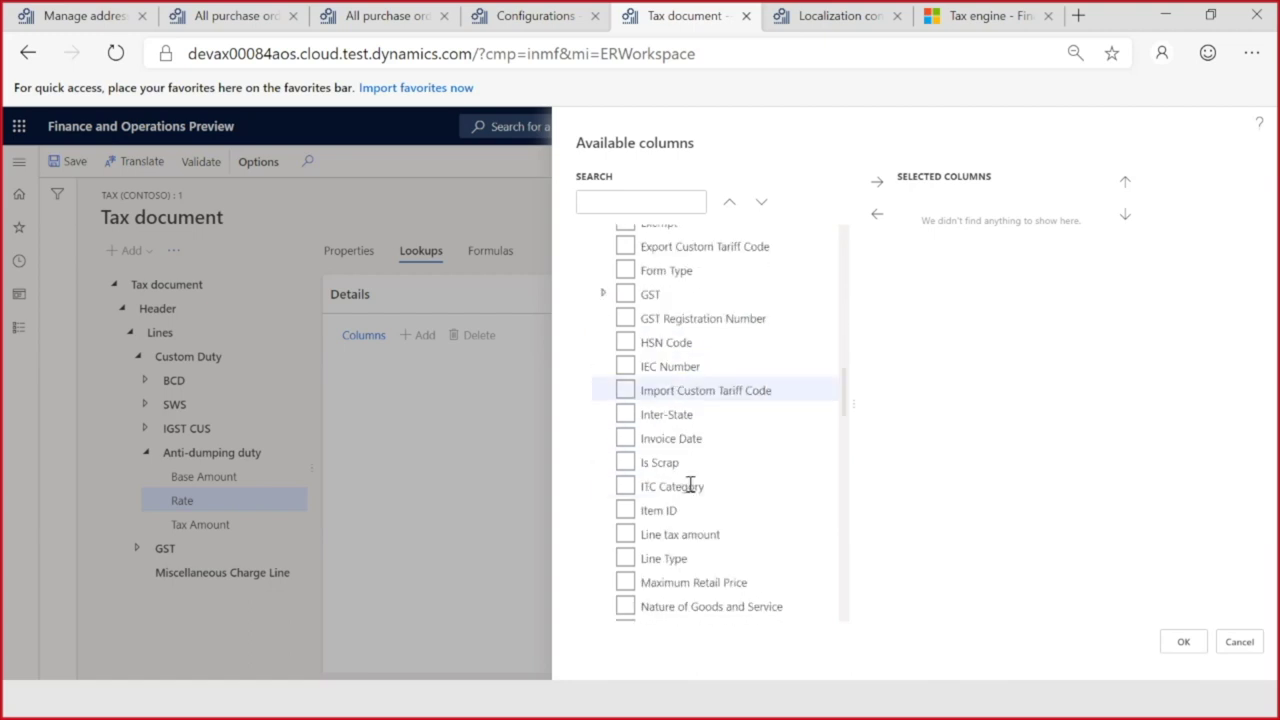
{"action": "scroll", "coordinate": [665, 290], "scroll_direction": "up", "scroll_amount": 10}
{"action": "left_click", "coordinate": [622, 202]}
{"action": "type", "text": "unit"}
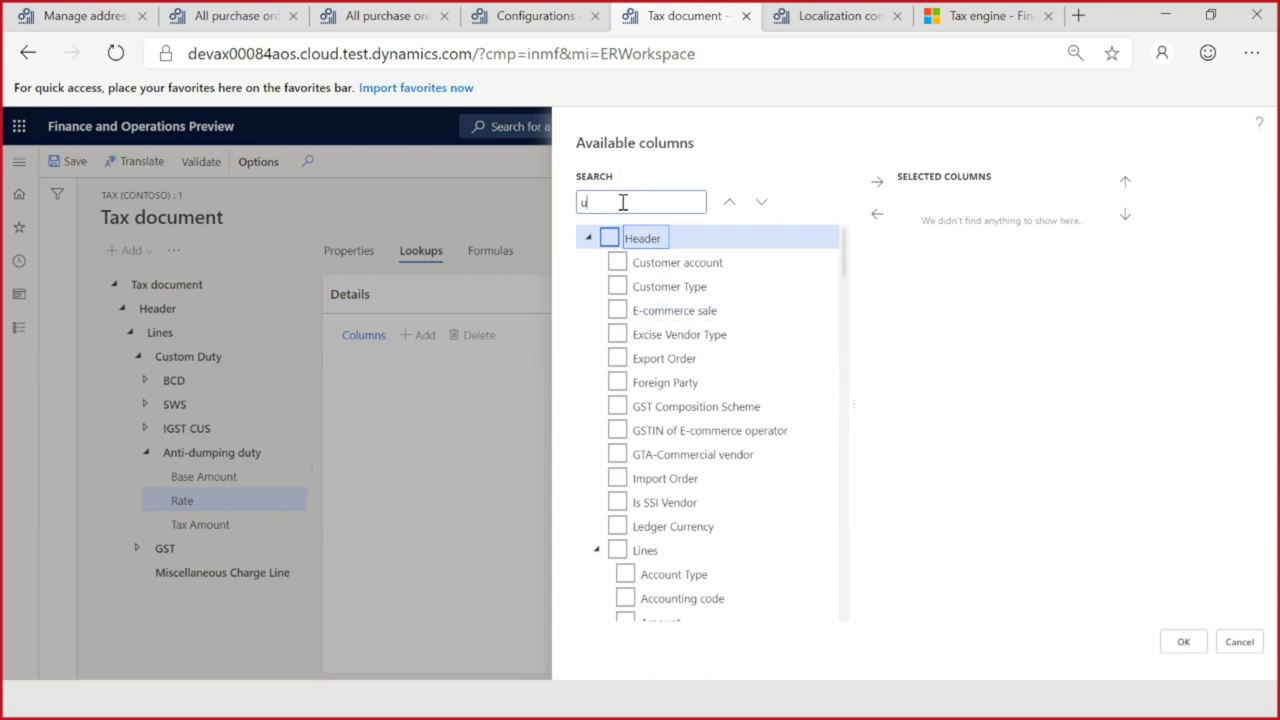
{"action": "left_click", "coordinate": [763, 203]}
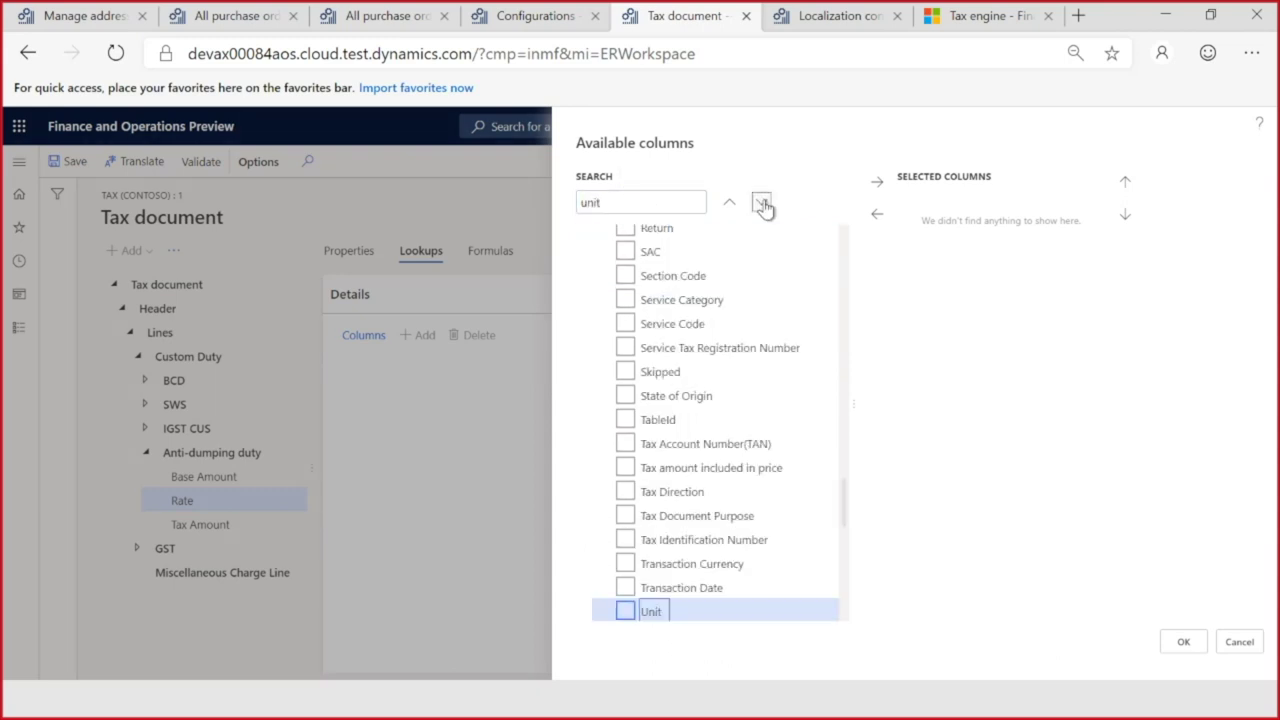
{"action": "left_click", "coordinate": [624, 611]}
{"action": "left_click", "coordinate": [877, 182]}
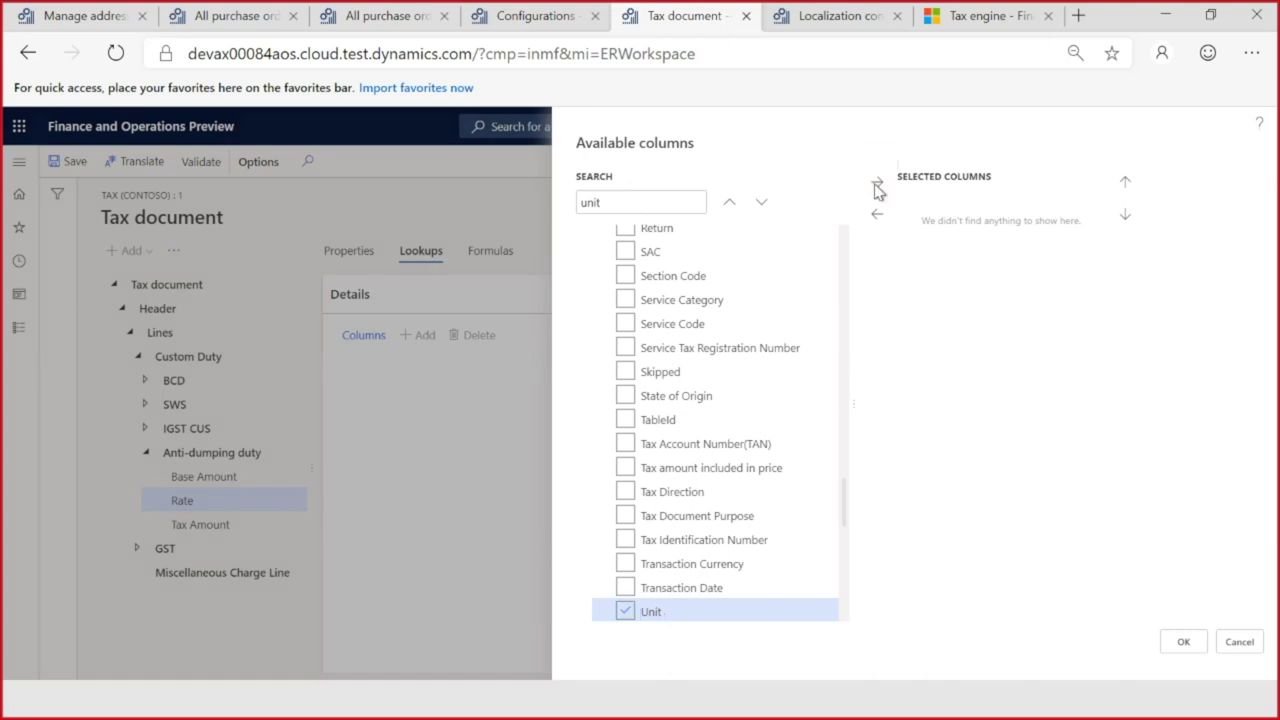
{"action": "left_click", "coordinate": [1181, 640]}
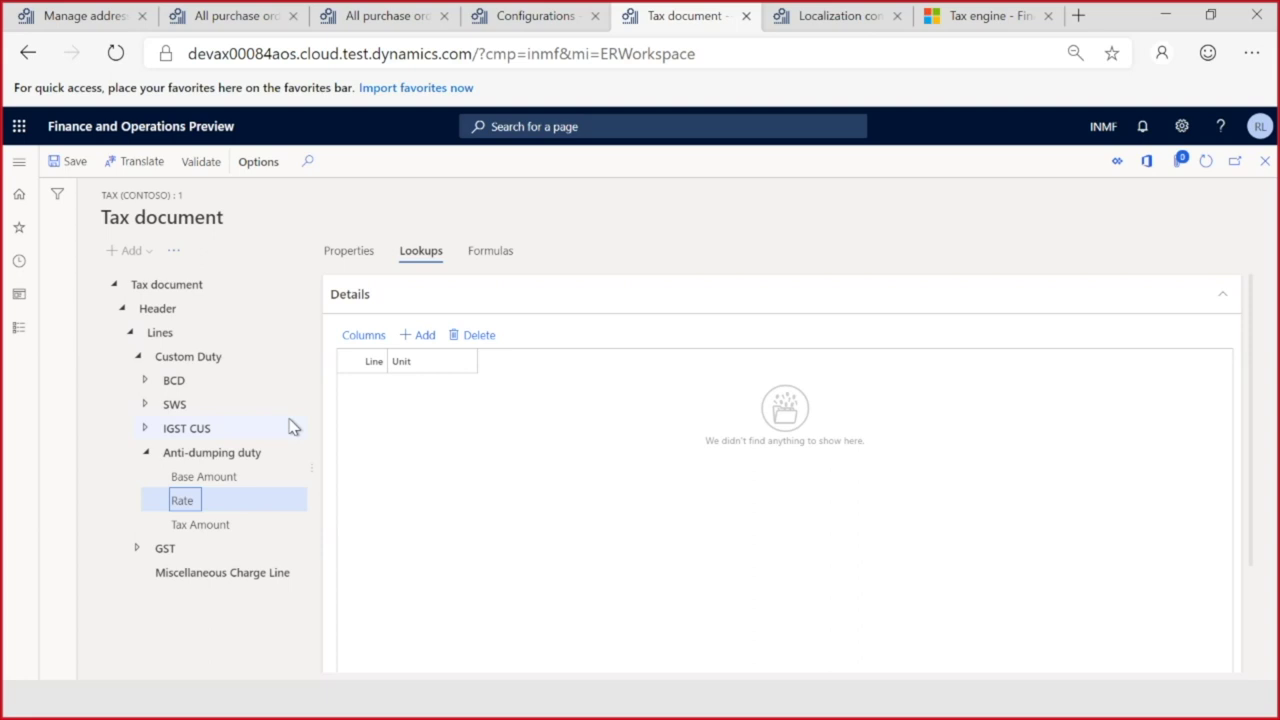
{"action": "left_click", "coordinate": [72, 162]}
Step: Add a new tax formula line to the Anti-dumping duty component
{"action": "left_click", "coordinate": [347, 253]}
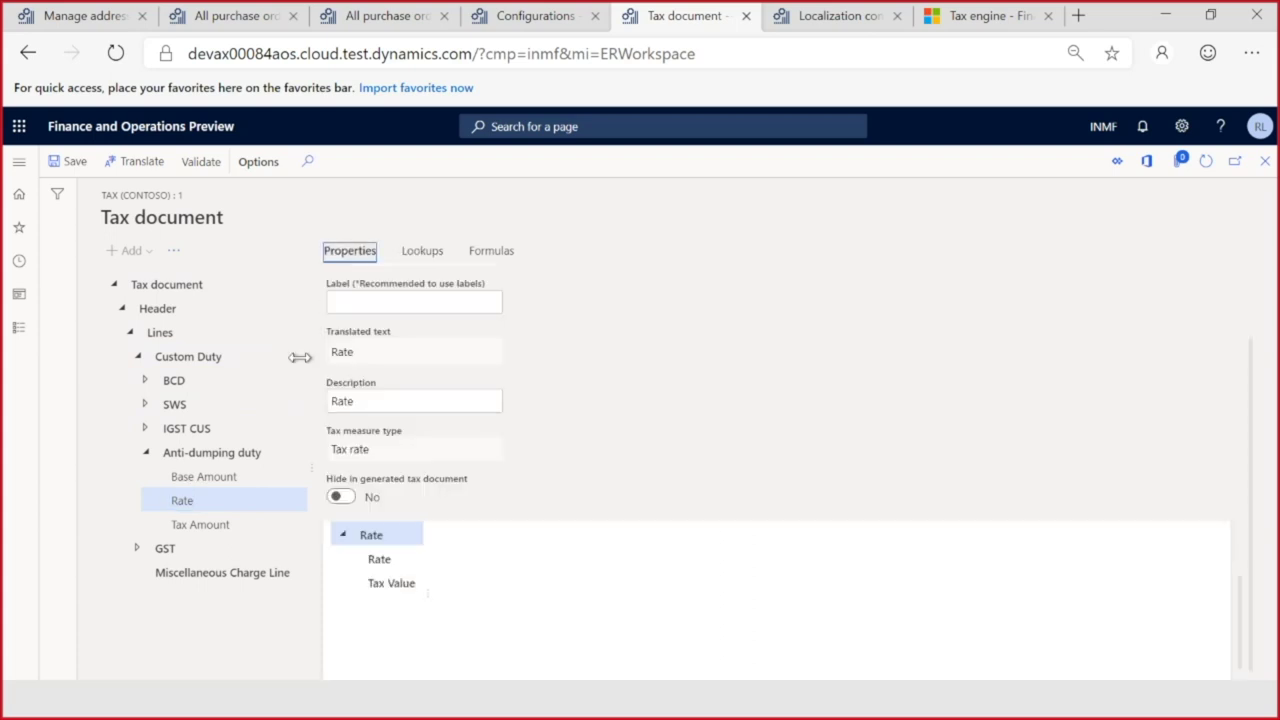
{"action": "left_click", "coordinate": [217, 452]}
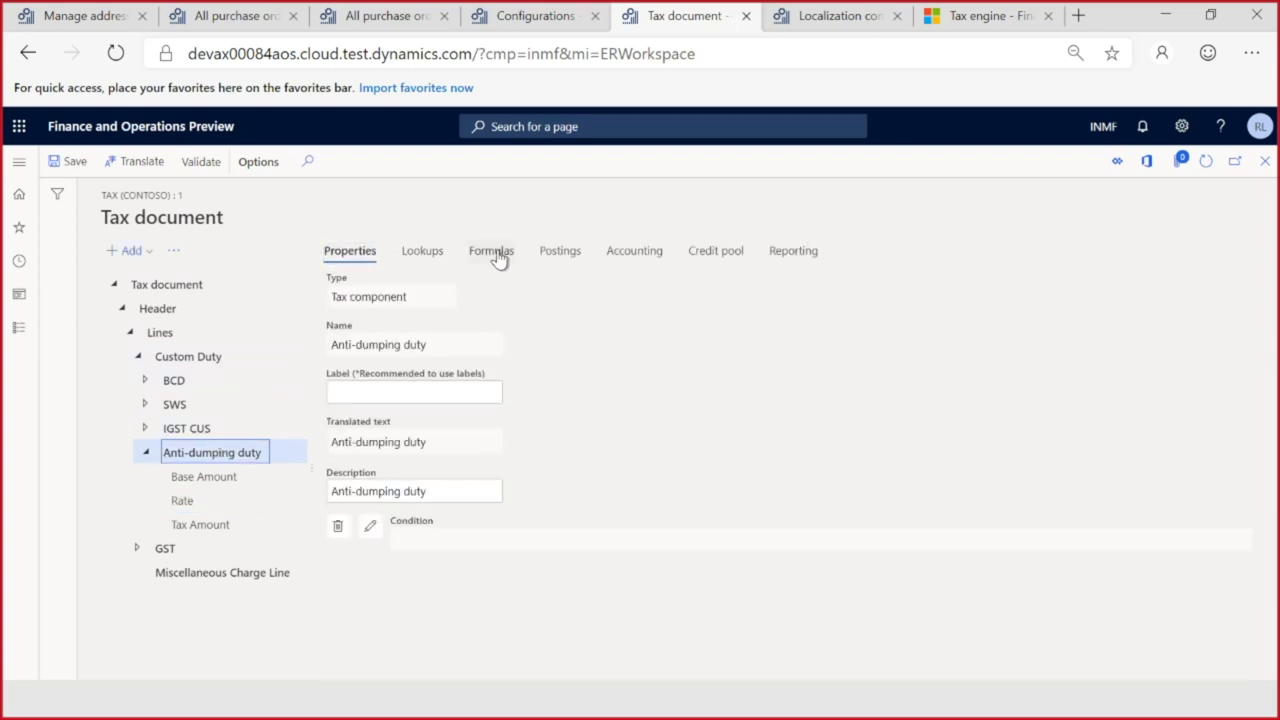
{"action": "left_click", "coordinate": [496, 256]}
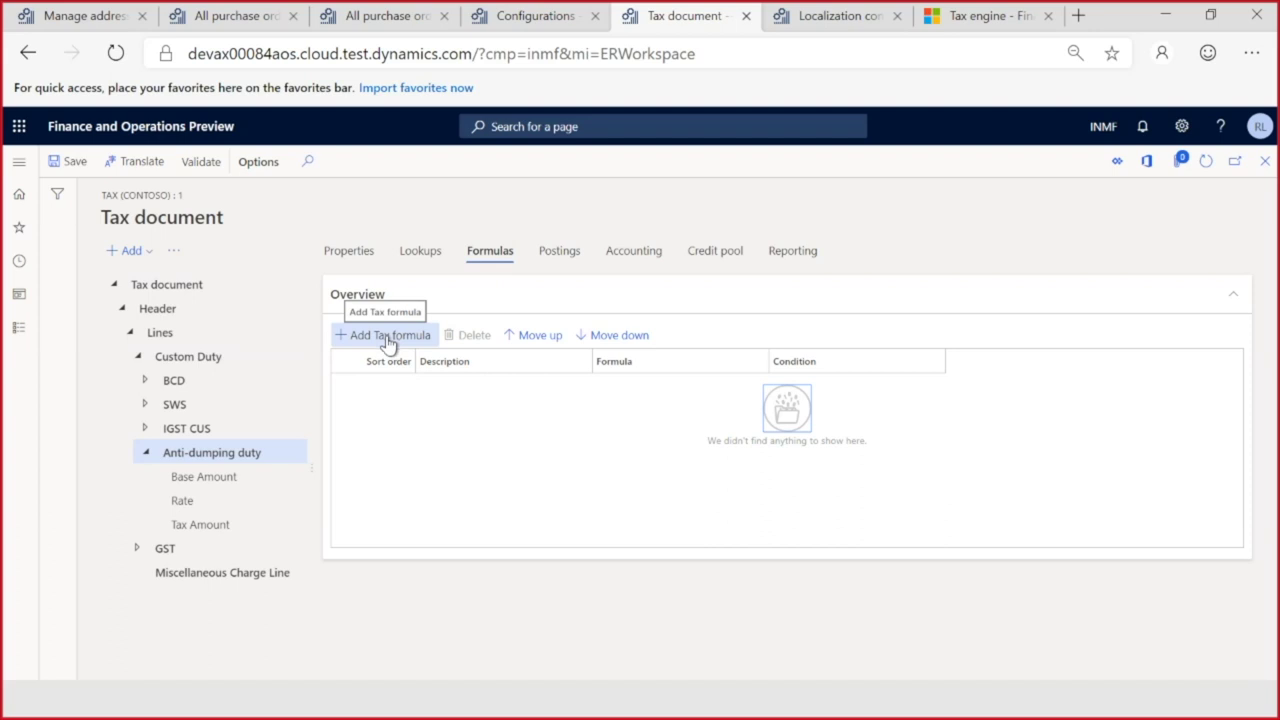
{"action": "left_click", "coordinate": [388, 341]}
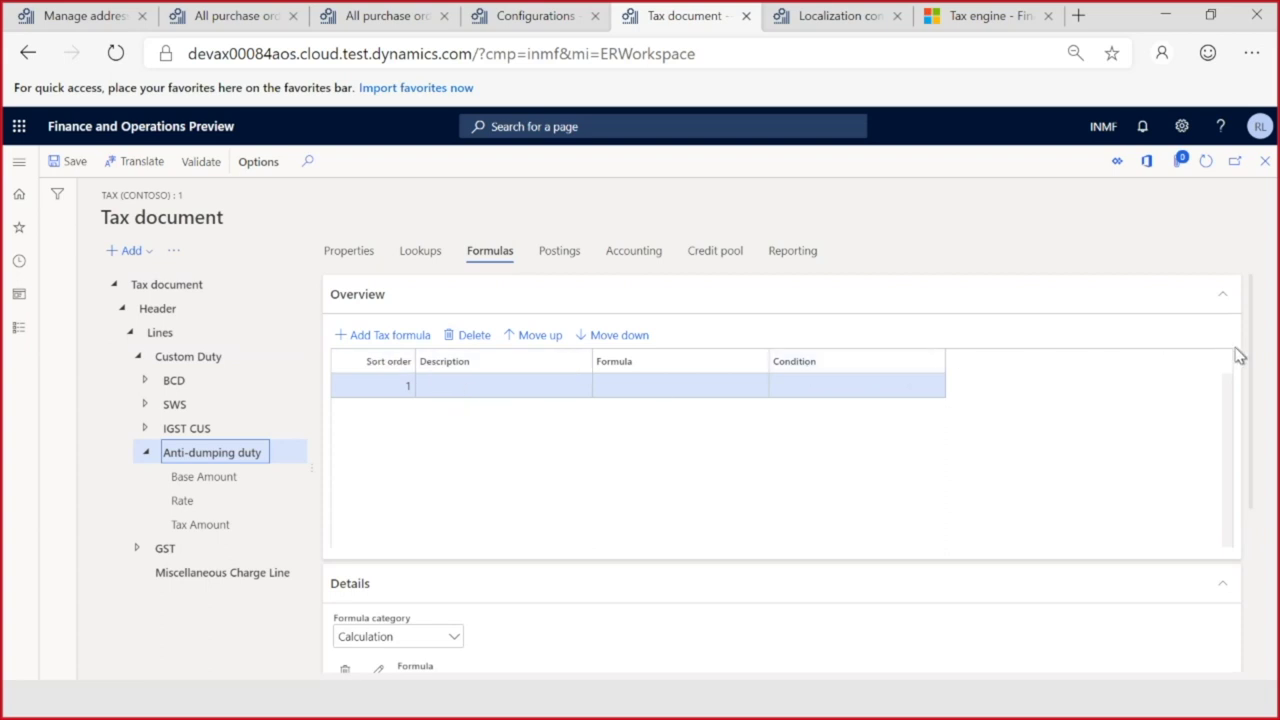
Step: Open the new tax formula for editing and enter 'Base Amount' = Quantity as its first line
{"action": "left_click_drag", "start_coordinate": [1254, 354], "coordinate": [1268, 478]}
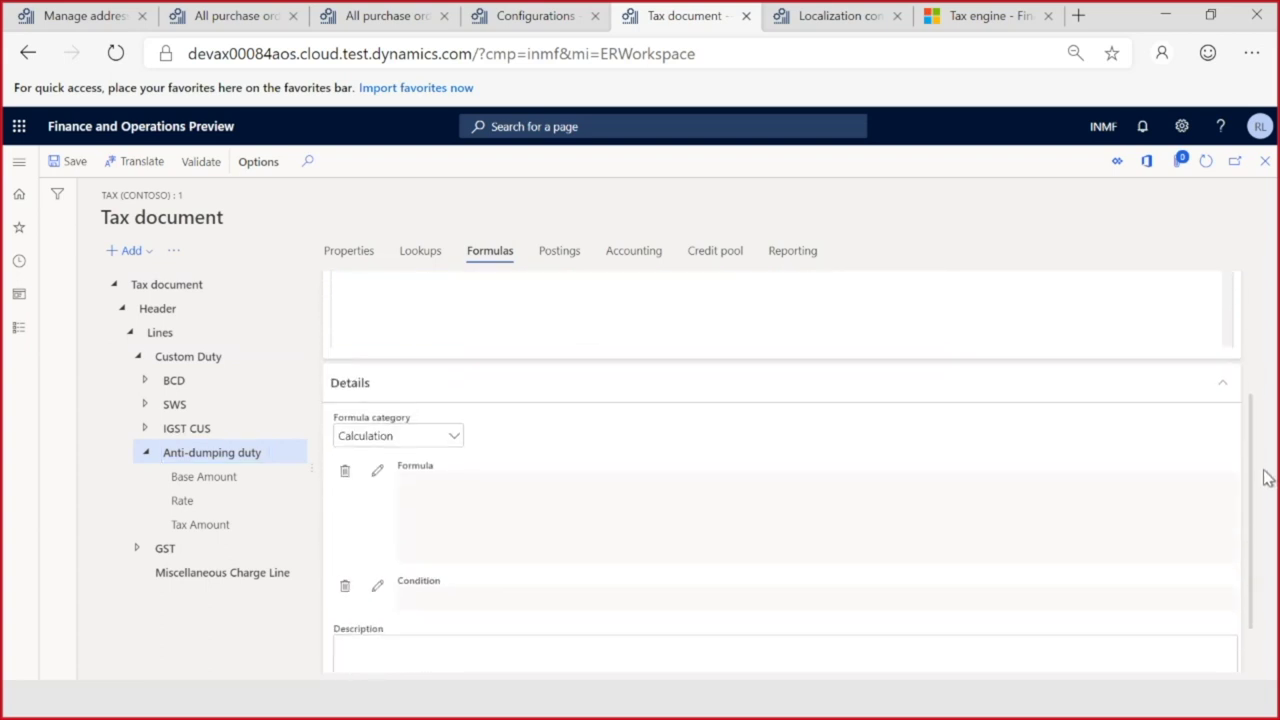
{"action": "left_click", "coordinate": [378, 470]}
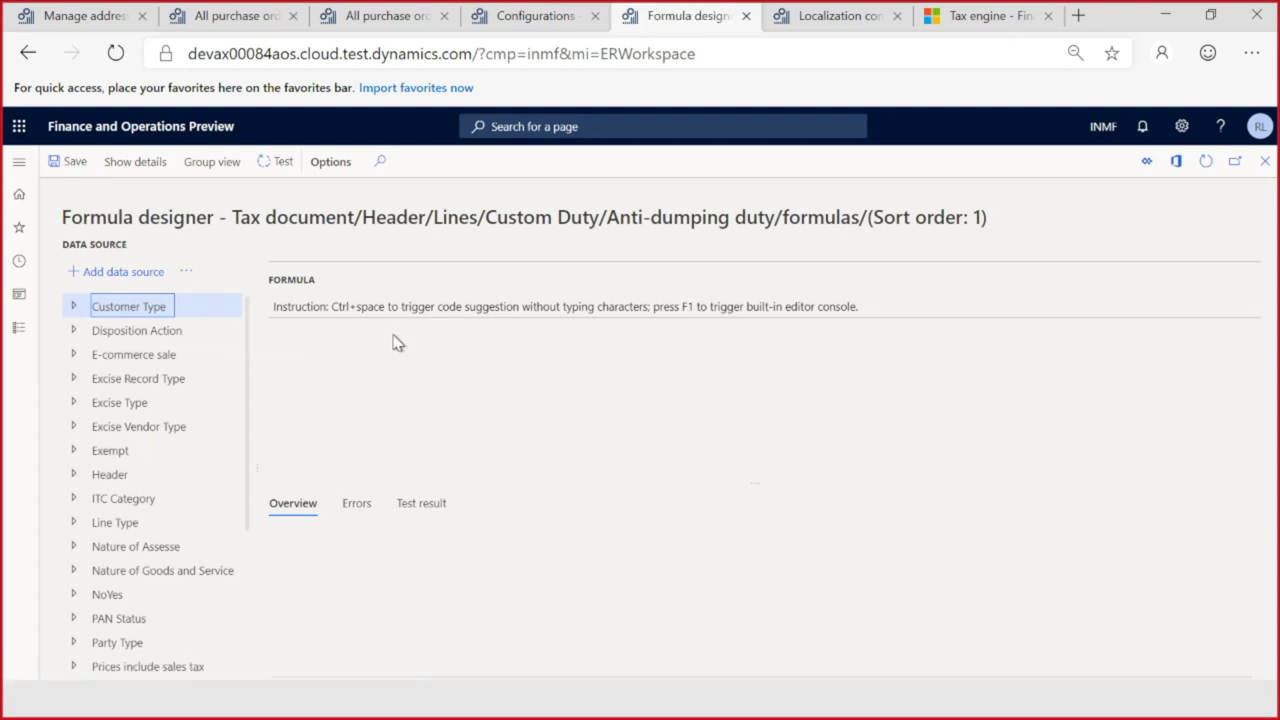
{"action": "left_click", "coordinate": [344, 333]}
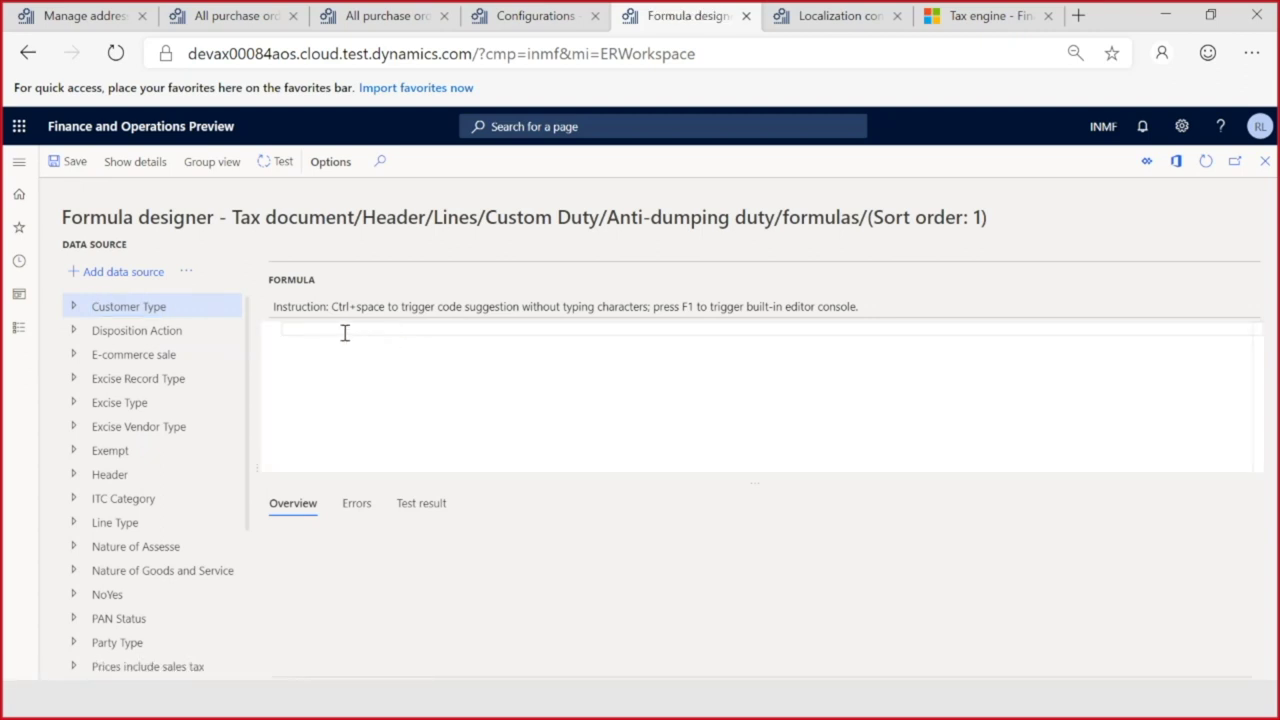
{"action": "type", "text": "Base"}
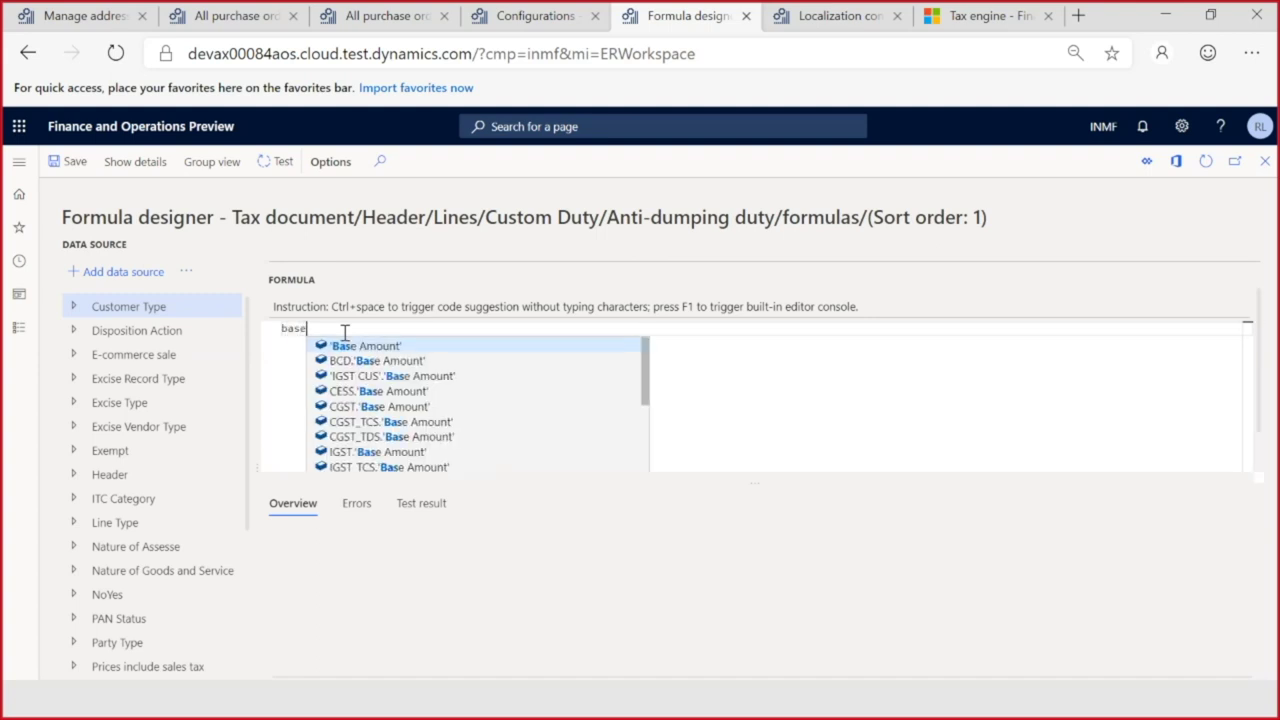
{"action": "key", "text": "Return"}
{"action": "type", "text": "= "}
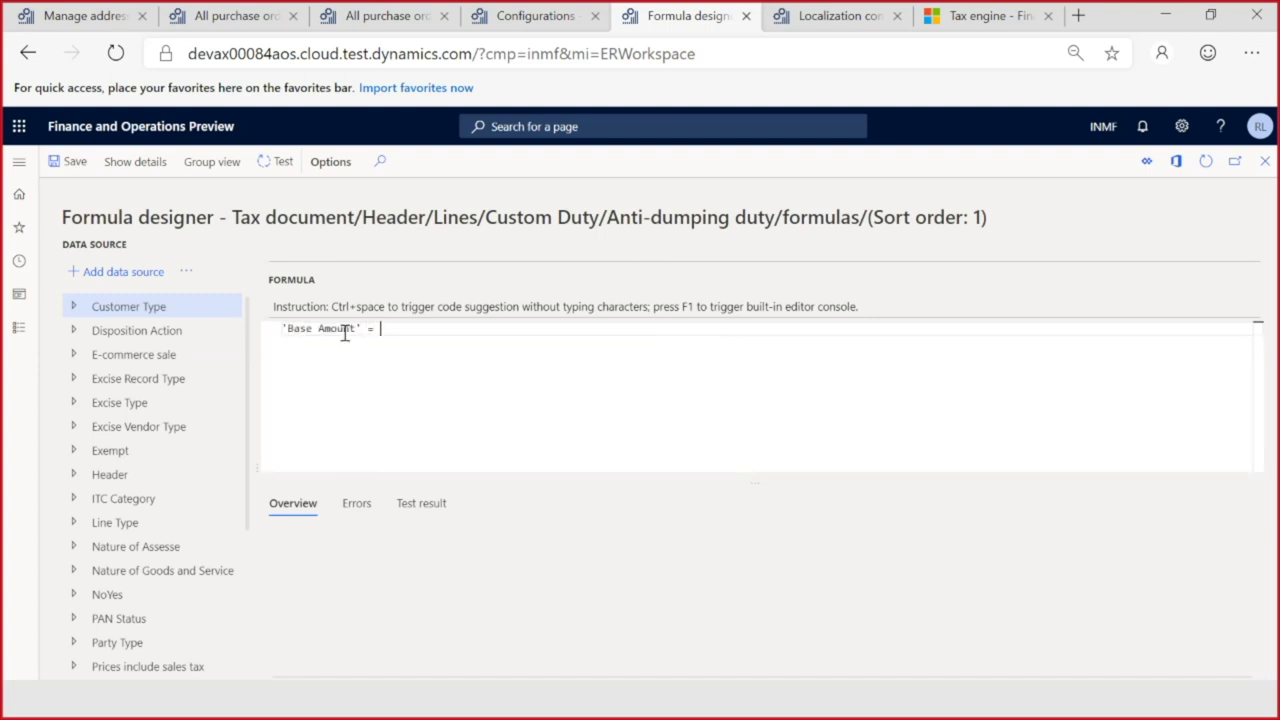
{"action": "type", "text": "Qua"}
{"action": "key", "text": "Return"}
Step: Add the formula line 'Tax Amount' = 'Base Amount' * 'Tax Value' and save the formula
{"action": "key", "text": "Return"}
{"action": "type", "text": "tax "}
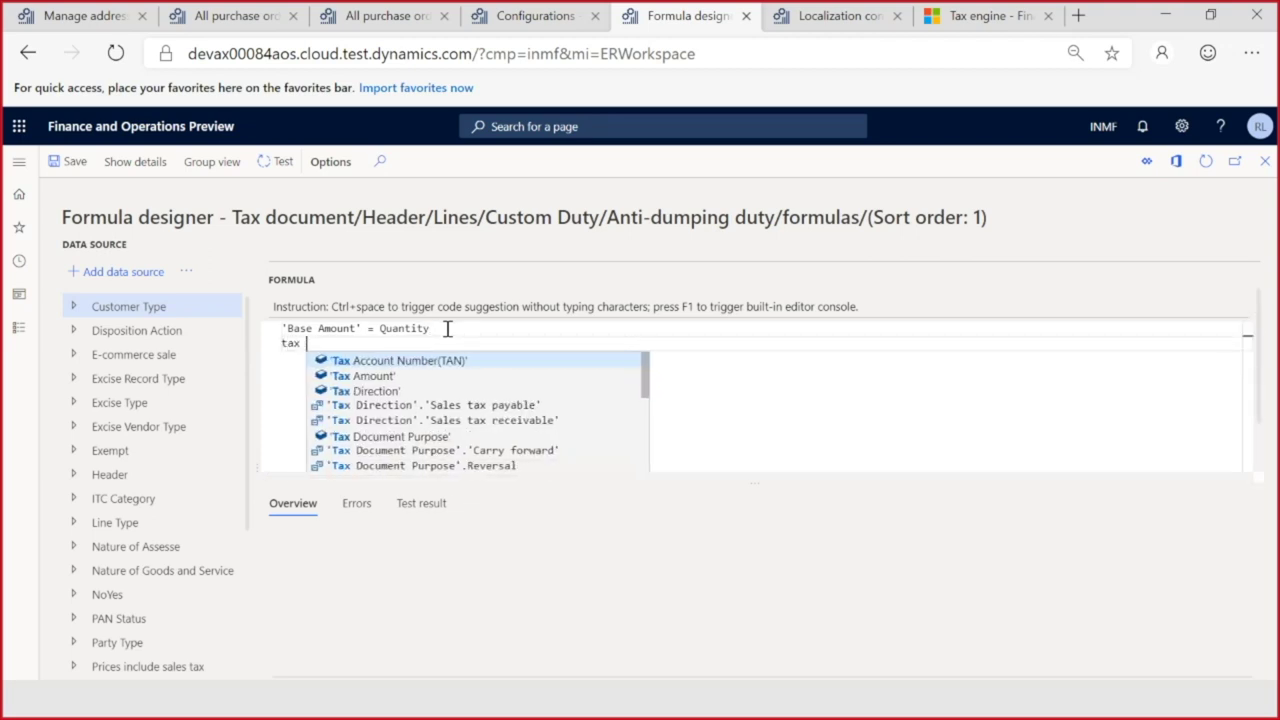
{"action": "type", "text": "amount"}
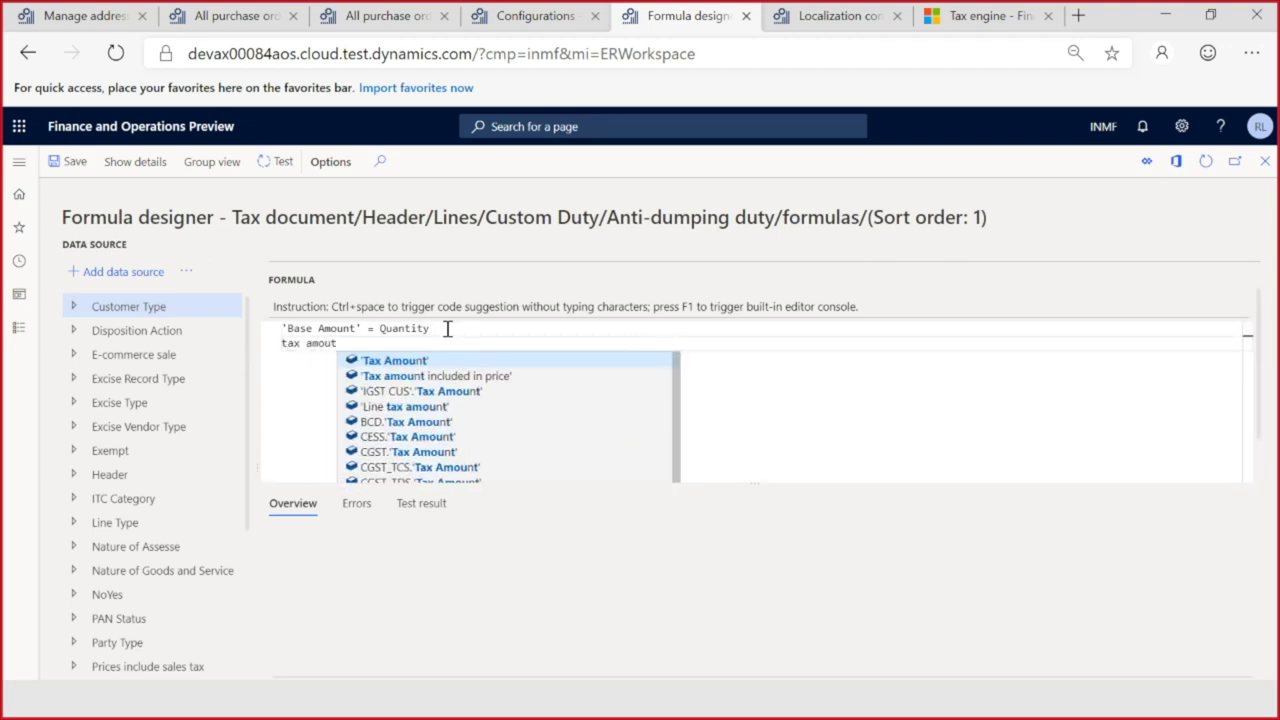
{"action": "key", "text": "Return"}
{"action": "type", "text": "= base"}
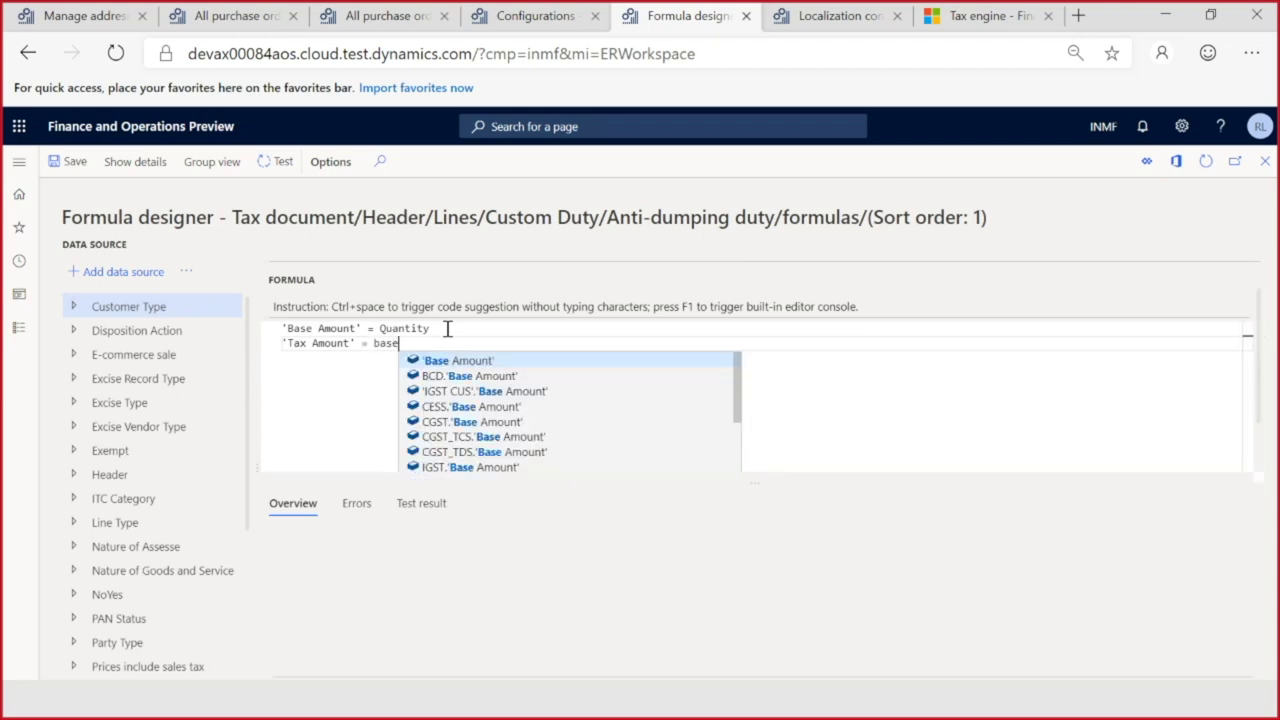
{"action": "key", "text": "Return"}
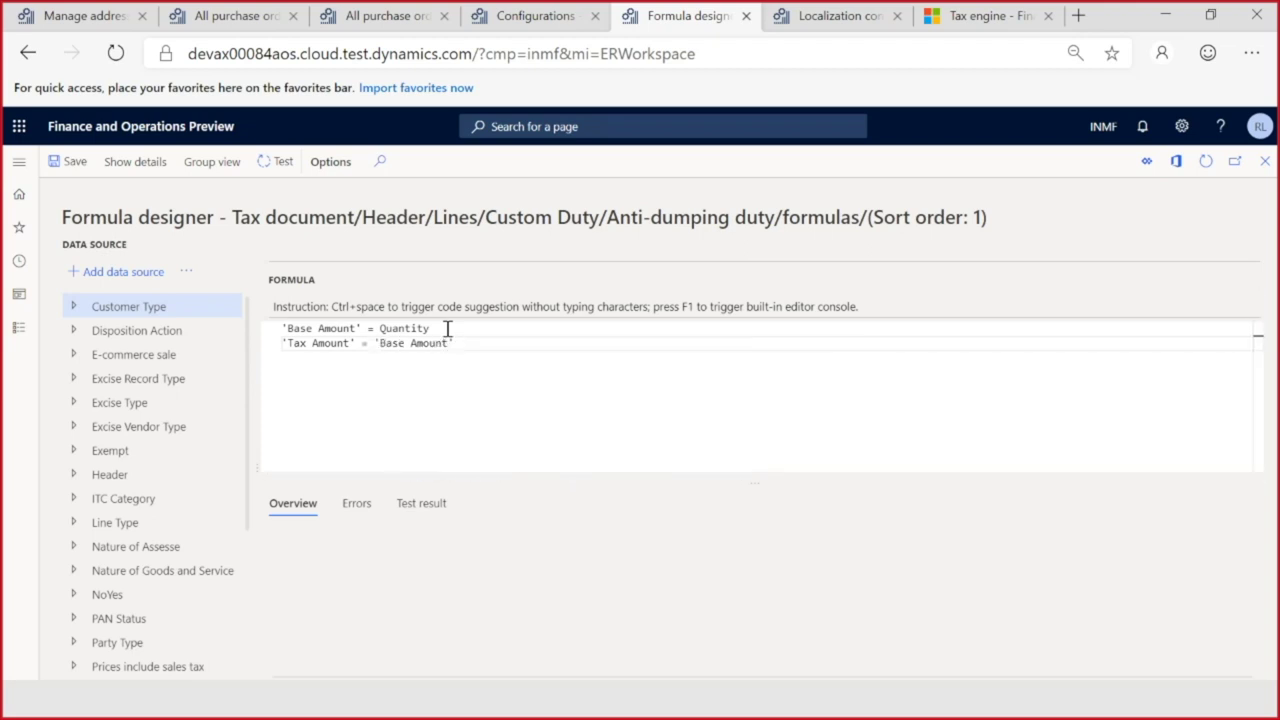
{"action": "type", "text": "* ta"}
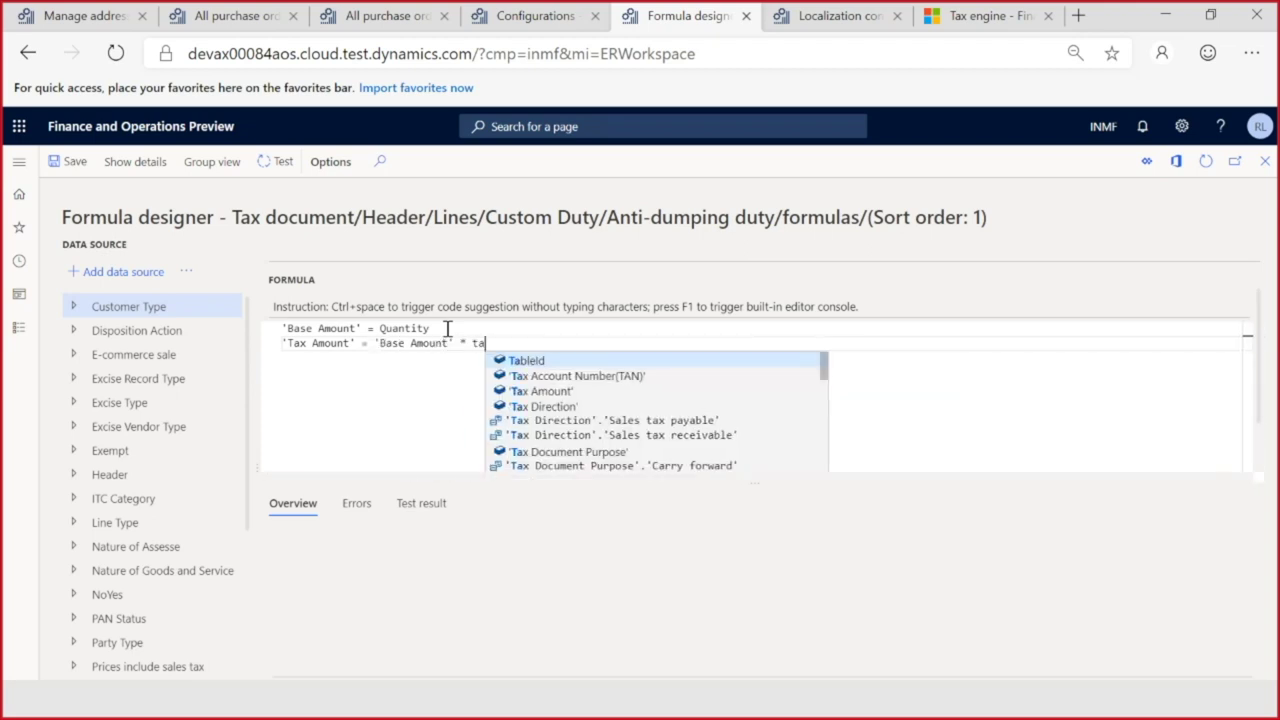
{"action": "type", "text": "x value"}
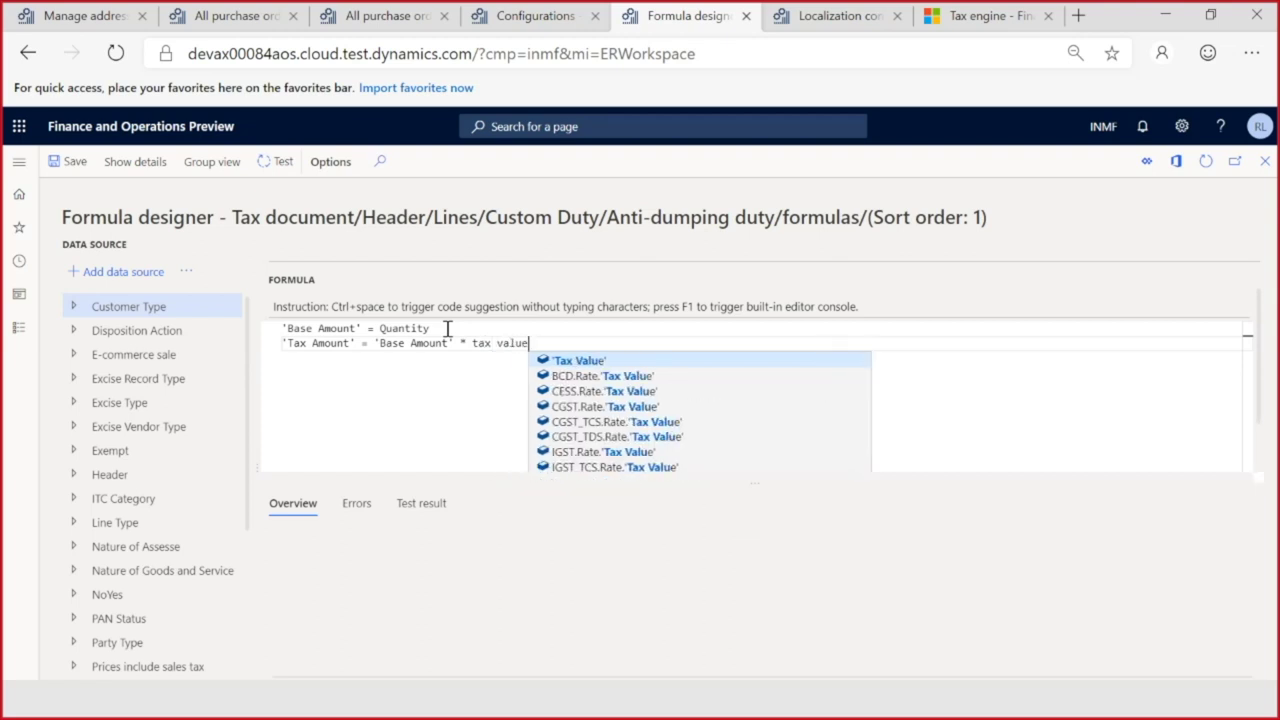
{"action": "key", "text": "Return"}
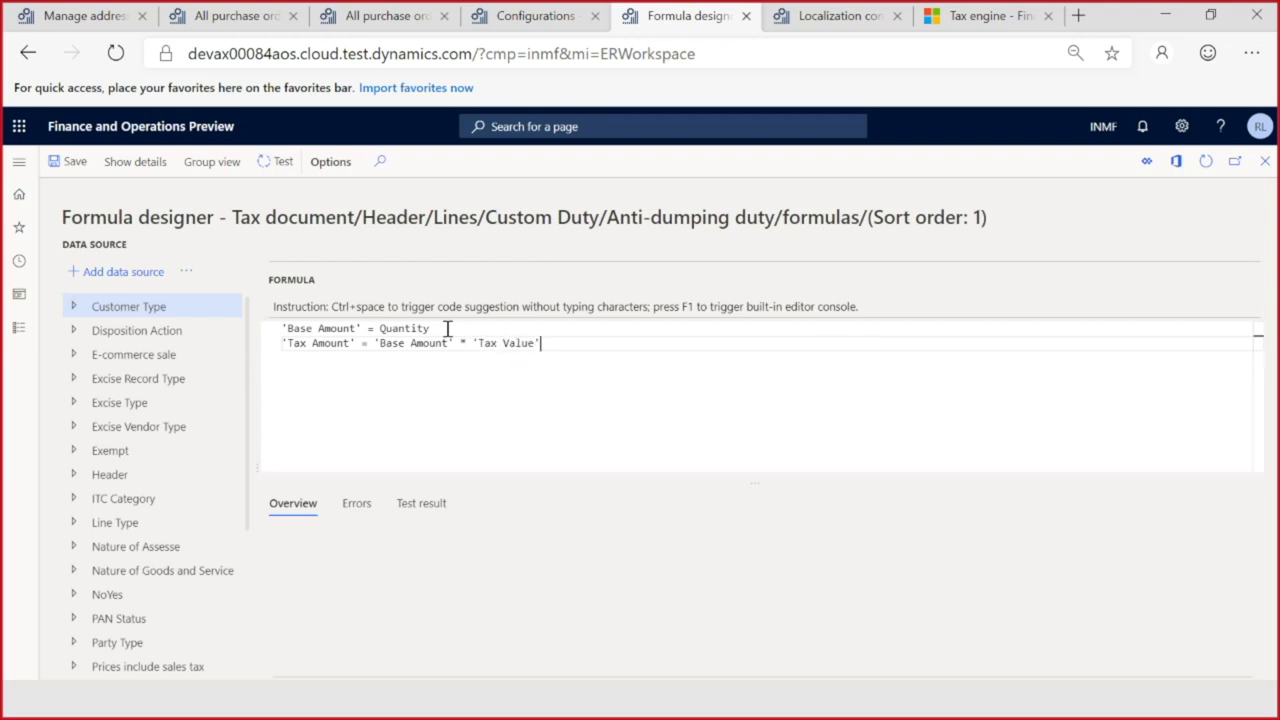
{"action": "left_click", "coordinate": [76, 163]}
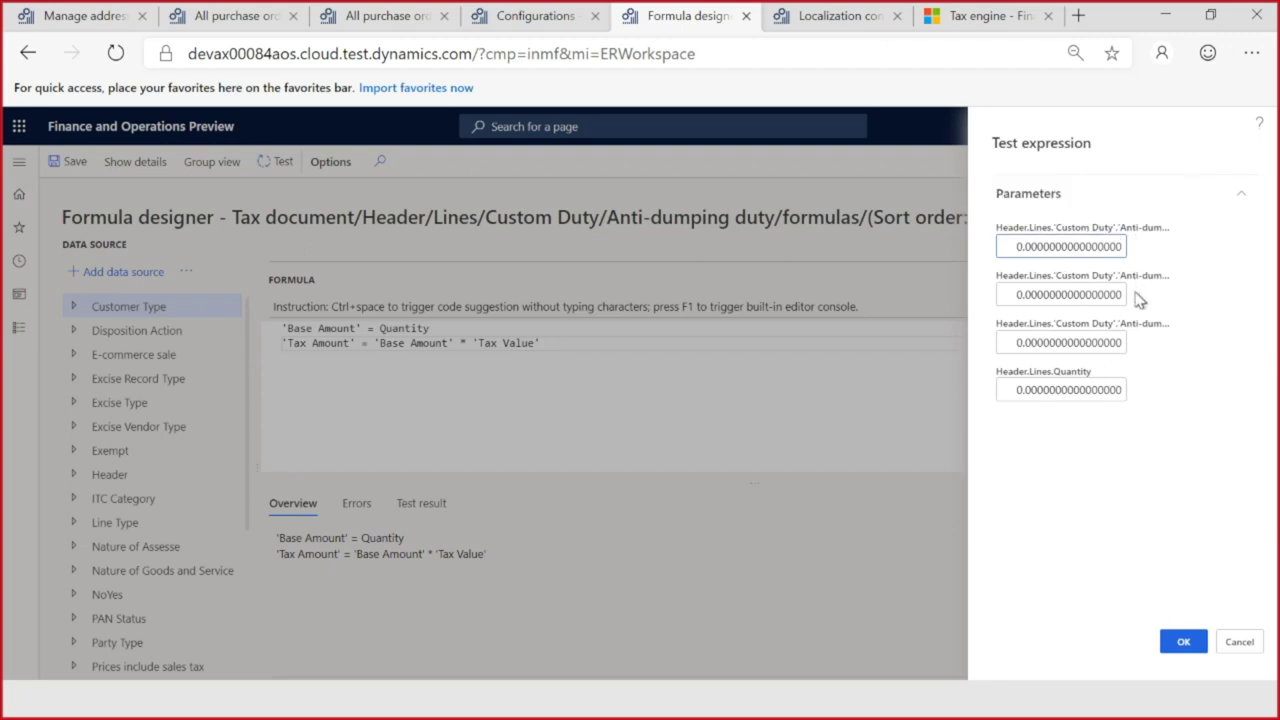
Step: Test the formula with a line quantity of 5 and an Anti-dumping duty tax value of 10
{"action": "left_click", "coordinate": [1008, 390]}
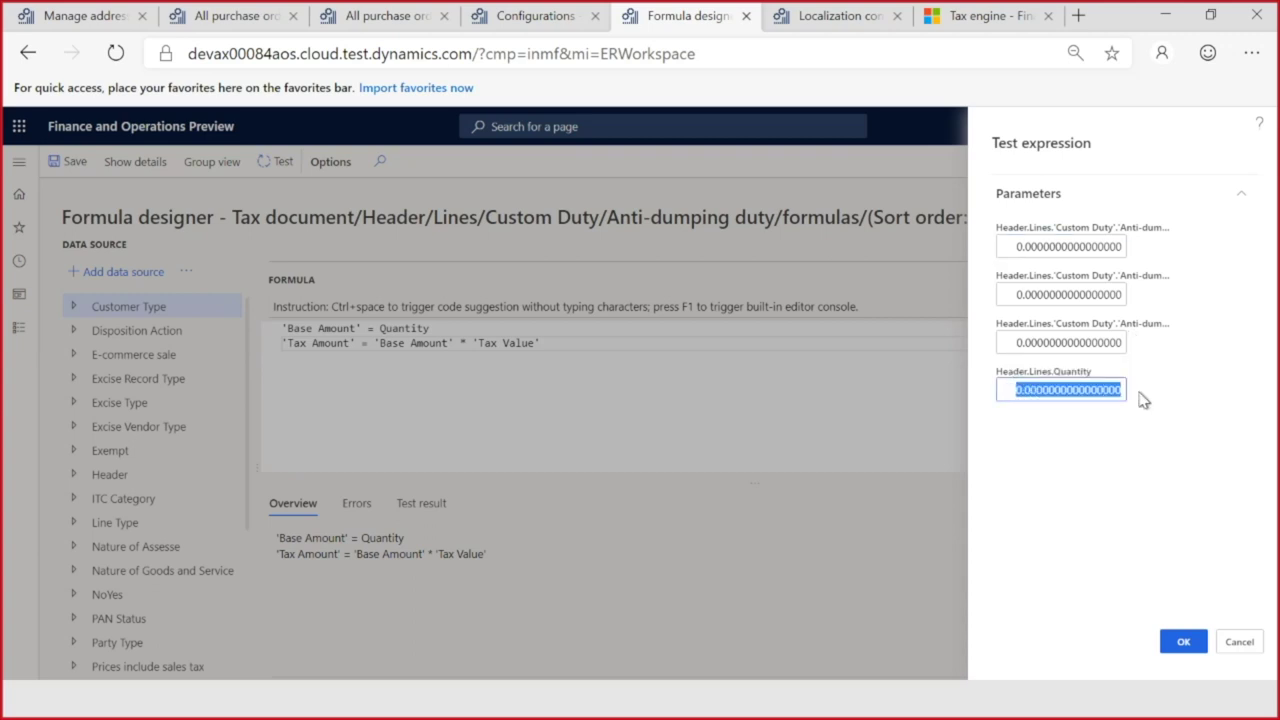
{"action": "type", "text": "5"}
{"action": "key", "text": "Tab"}
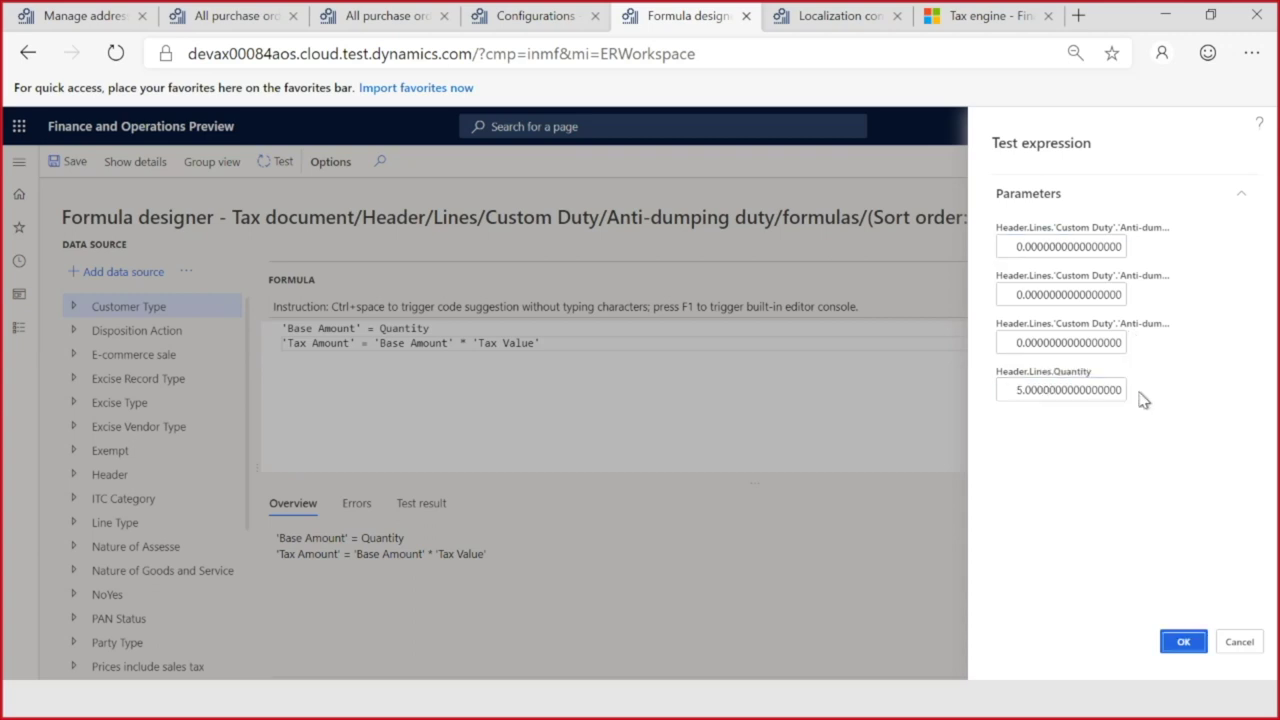
{"action": "left_click", "coordinate": [1115, 343]}
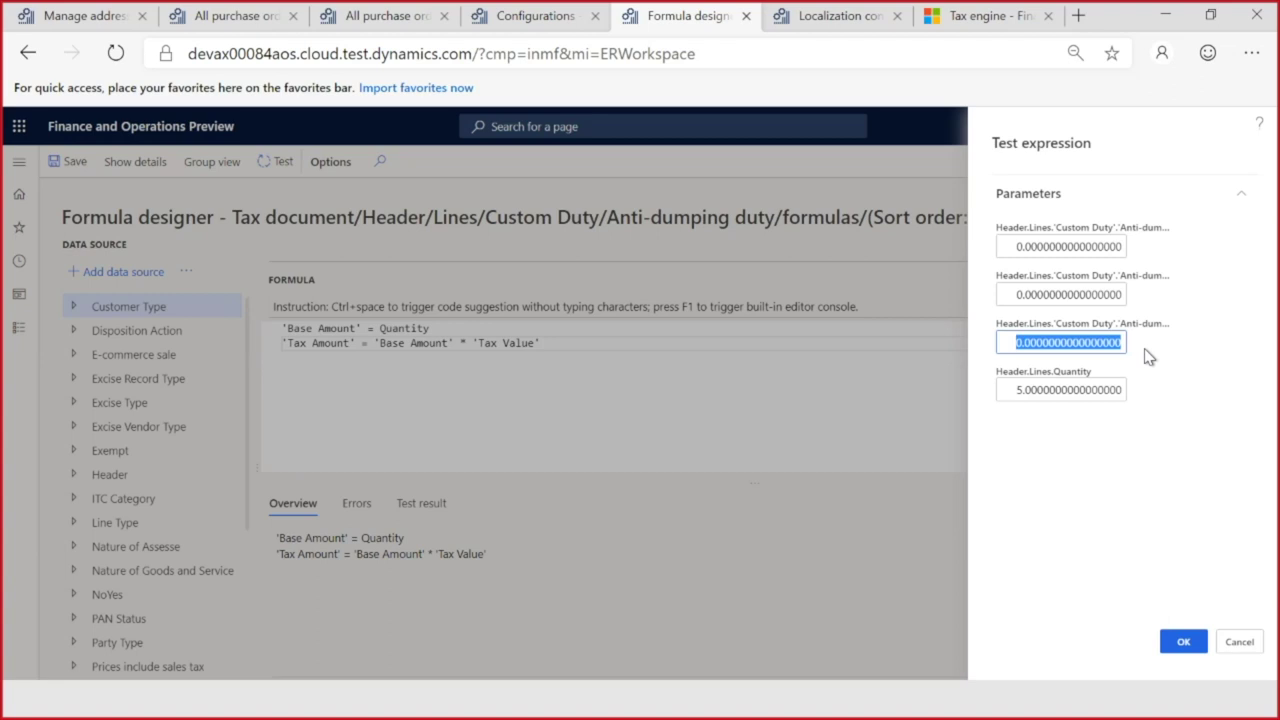
{"action": "type", "text": "10"}
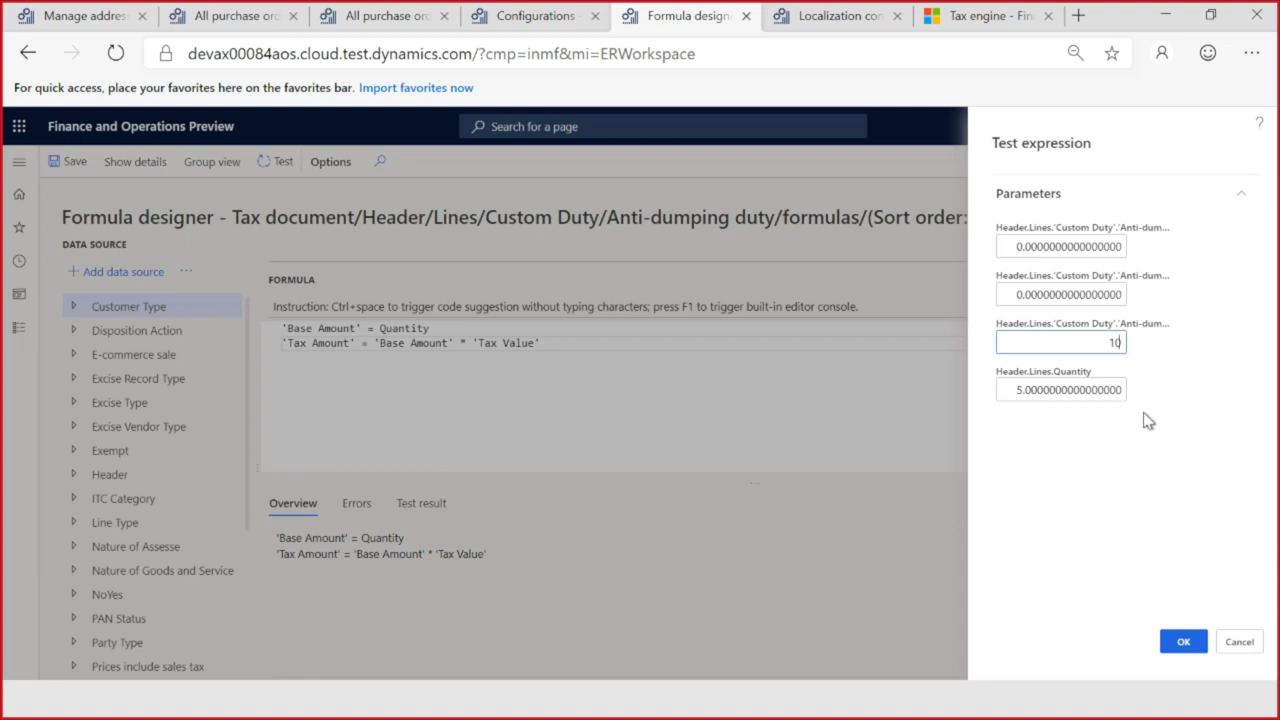
{"action": "left_click", "coordinate": [1182, 643]}
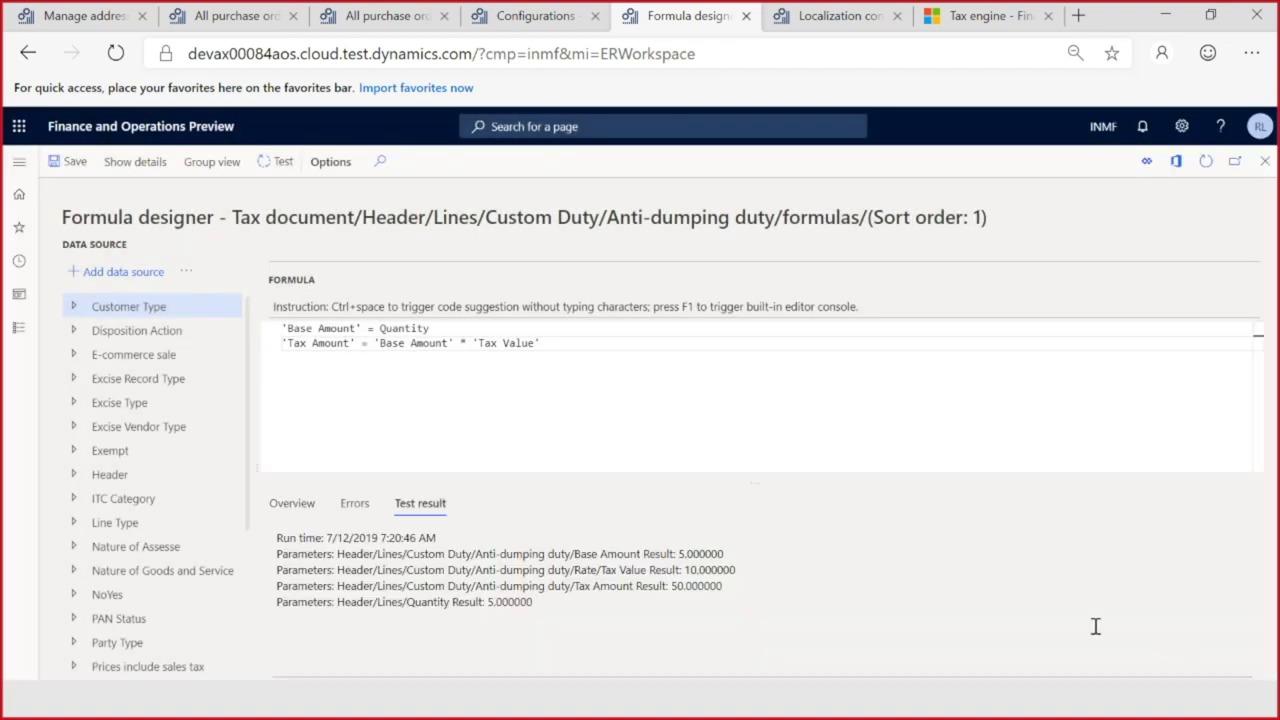
Step: Check the Base Amount, Tax Value, Tax Amount and Quantity values in the formula's test result
{"action": "left_click", "coordinate": [548, 603]}
{"action": "key", "text": "ctrl+a"}
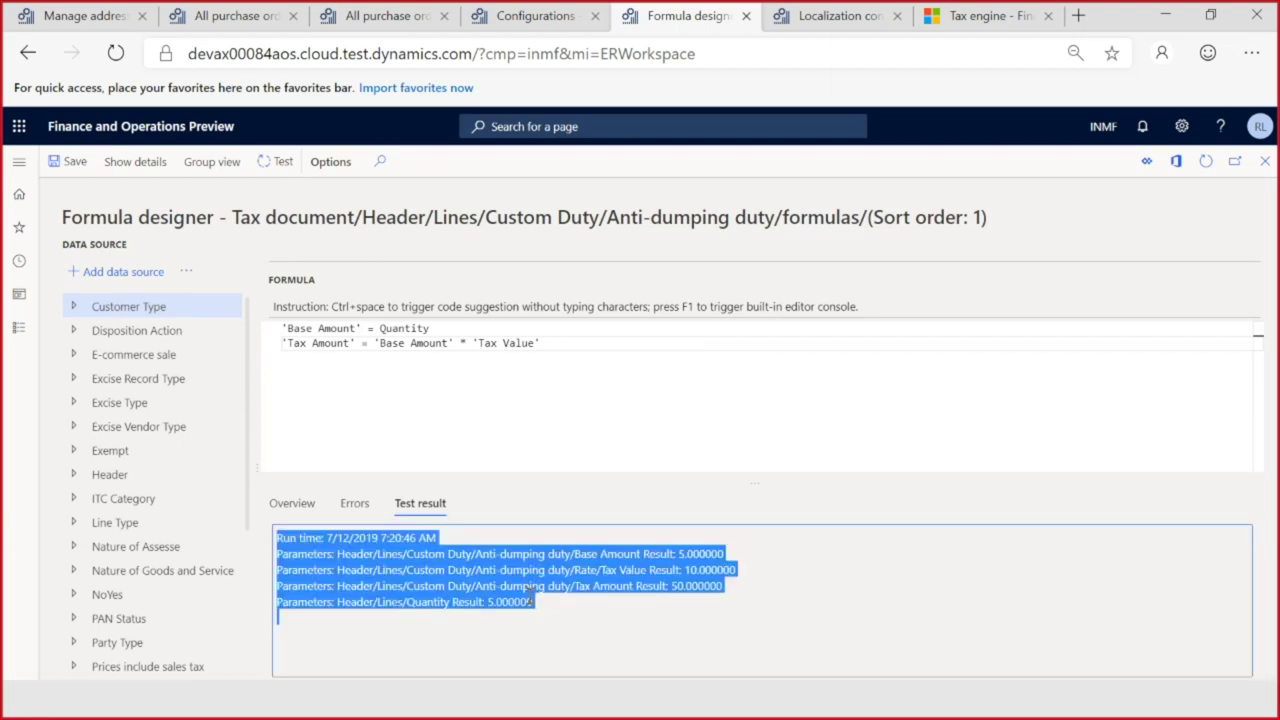
{"action": "left_click", "coordinate": [548, 603]}
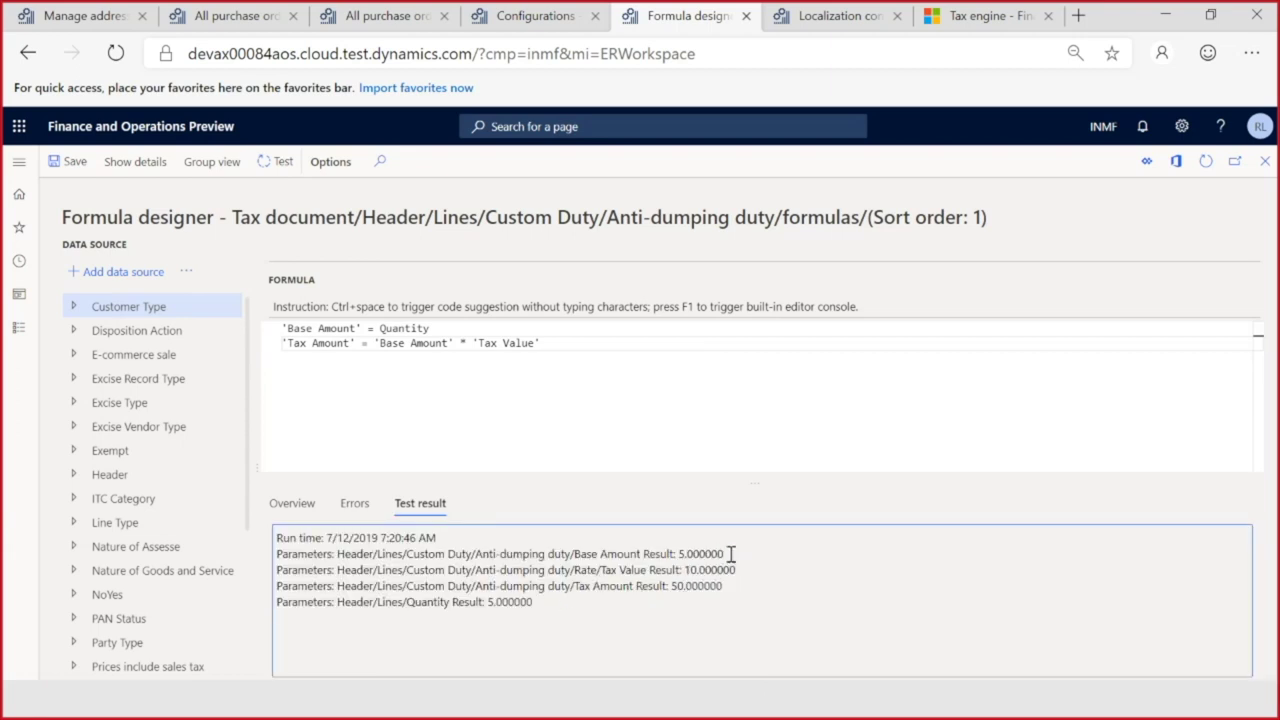
{"action": "left_click_drag", "start_coordinate": [726, 554], "coordinate": [672, 587]}
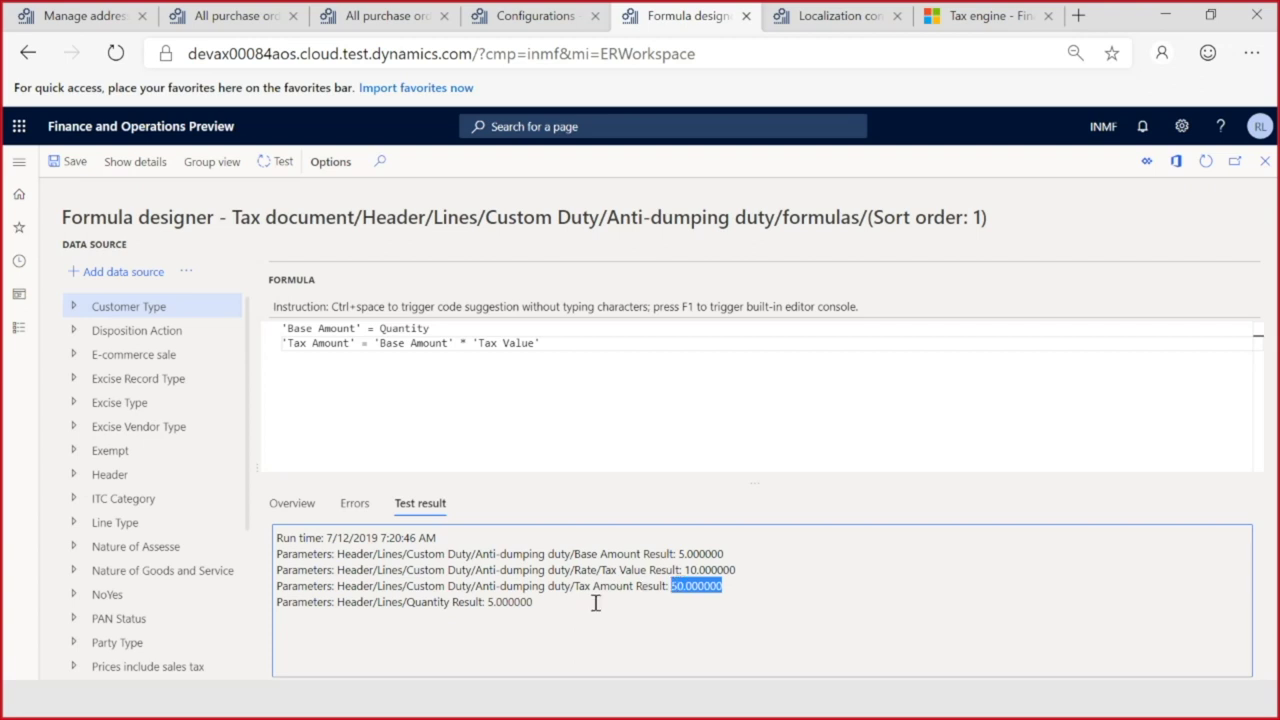
{"action": "left_click_drag", "start_coordinate": [560, 602], "coordinate": [489, 604]}
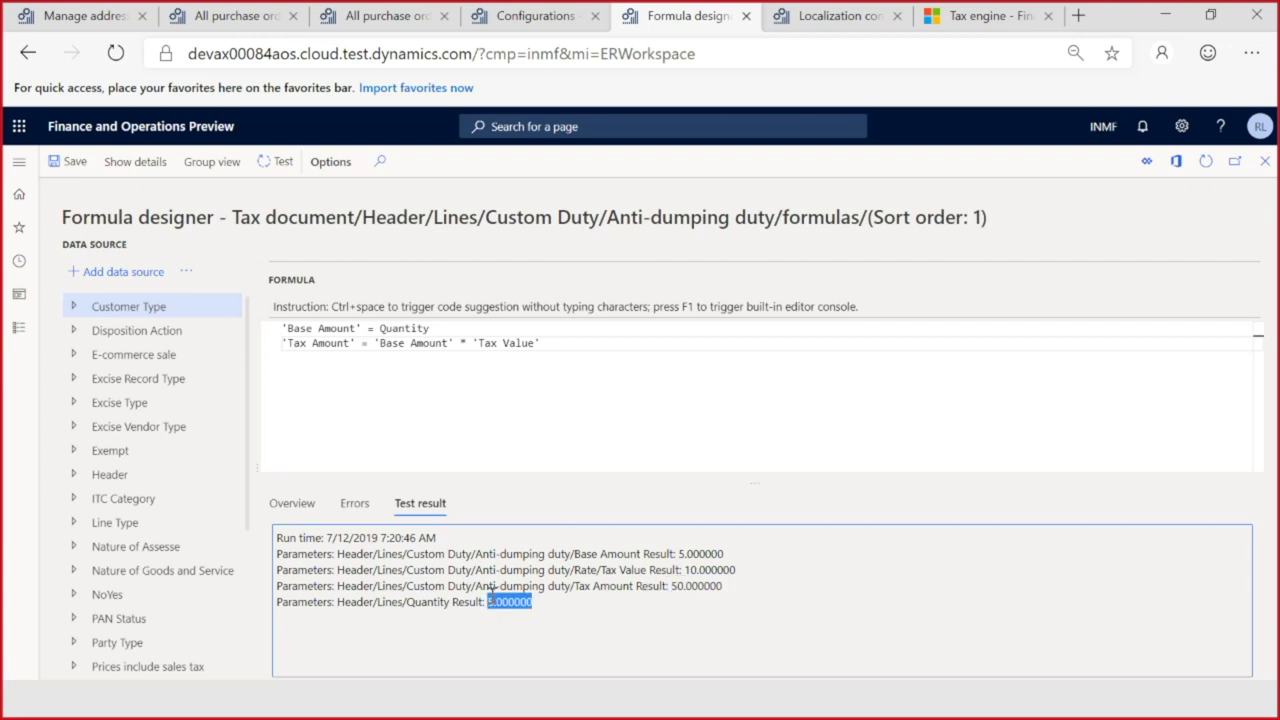
Step: Close the formula designer, describe the formula as "Tax amount", leave its condition empty and save the tax document
{"action": "left_click", "coordinate": [1264, 161]}
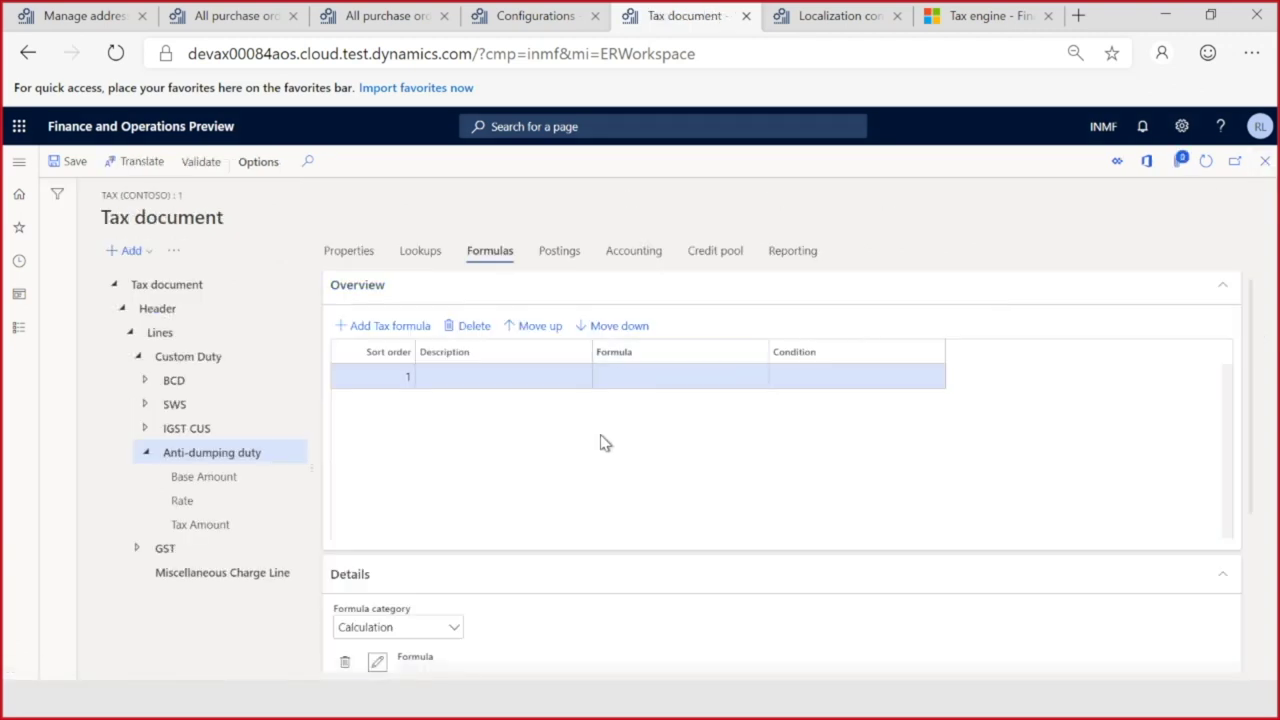
{"action": "scroll", "coordinate": [509, 483], "scroll_direction": "down", "scroll_amount": 3}
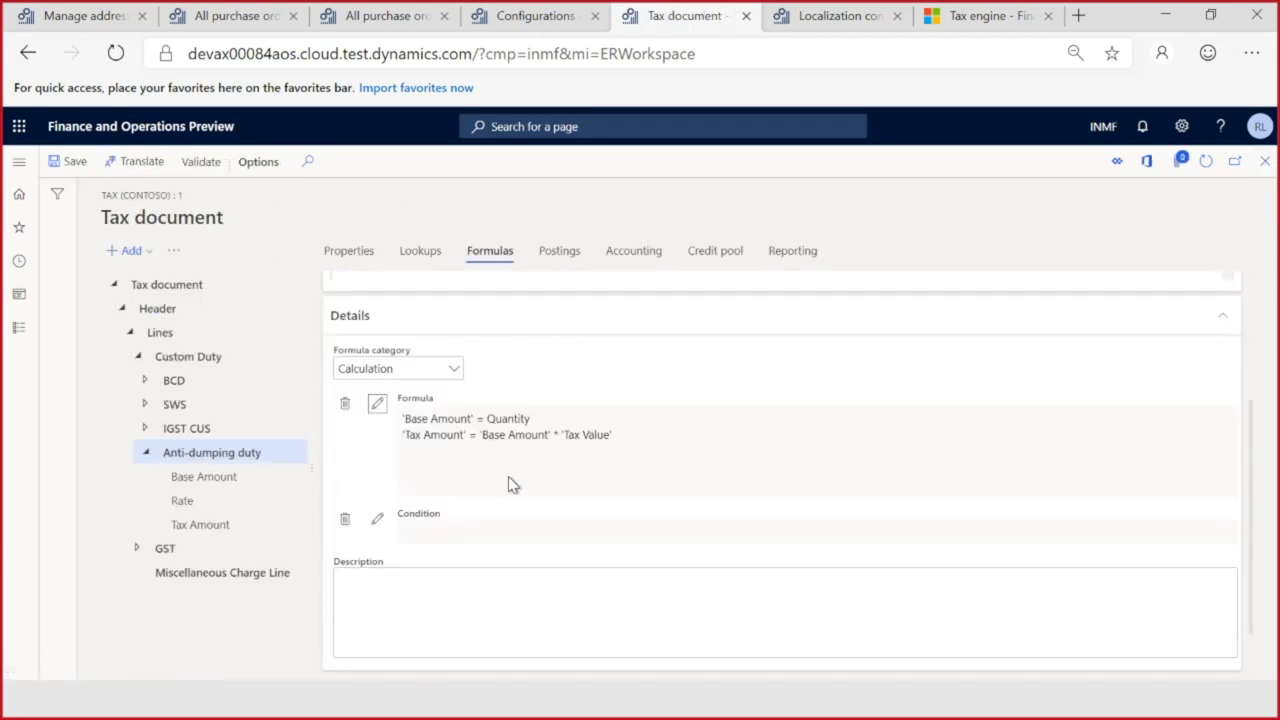
{"action": "left_click", "coordinate": [430, 581]}
{"action": "type", "text": "Tax am"}
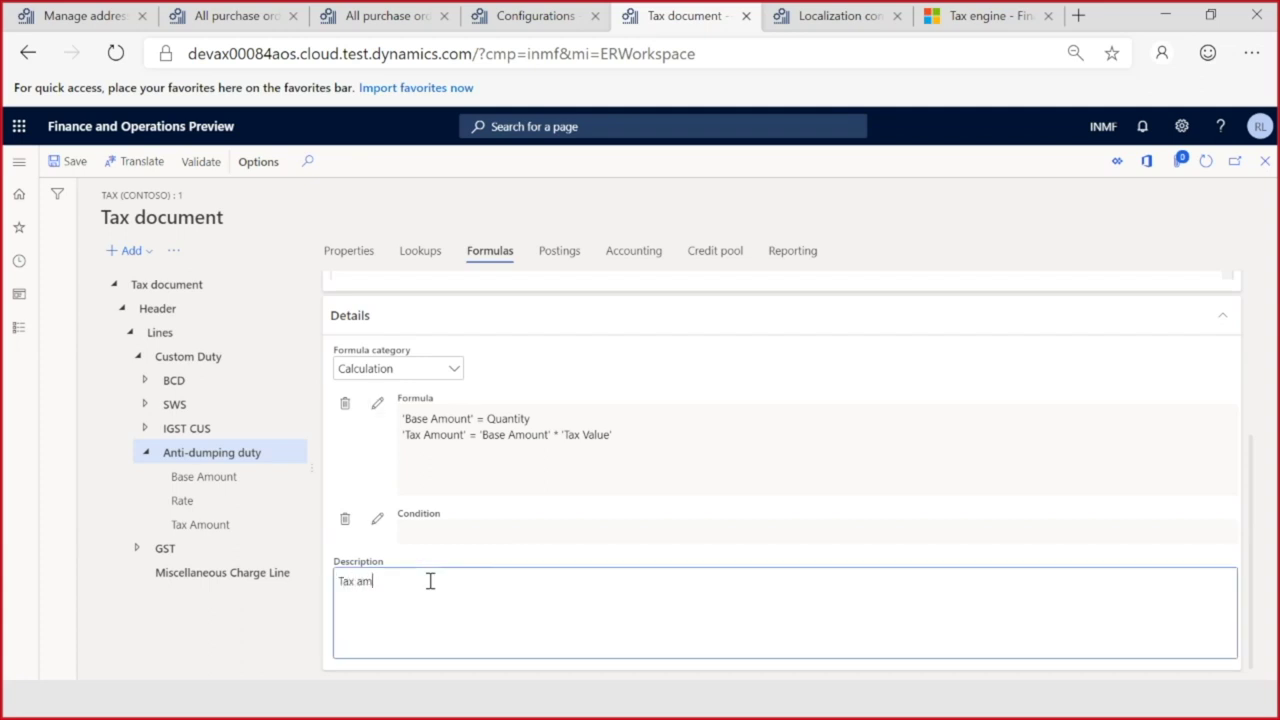
{"action": "type", "text": "ount"}
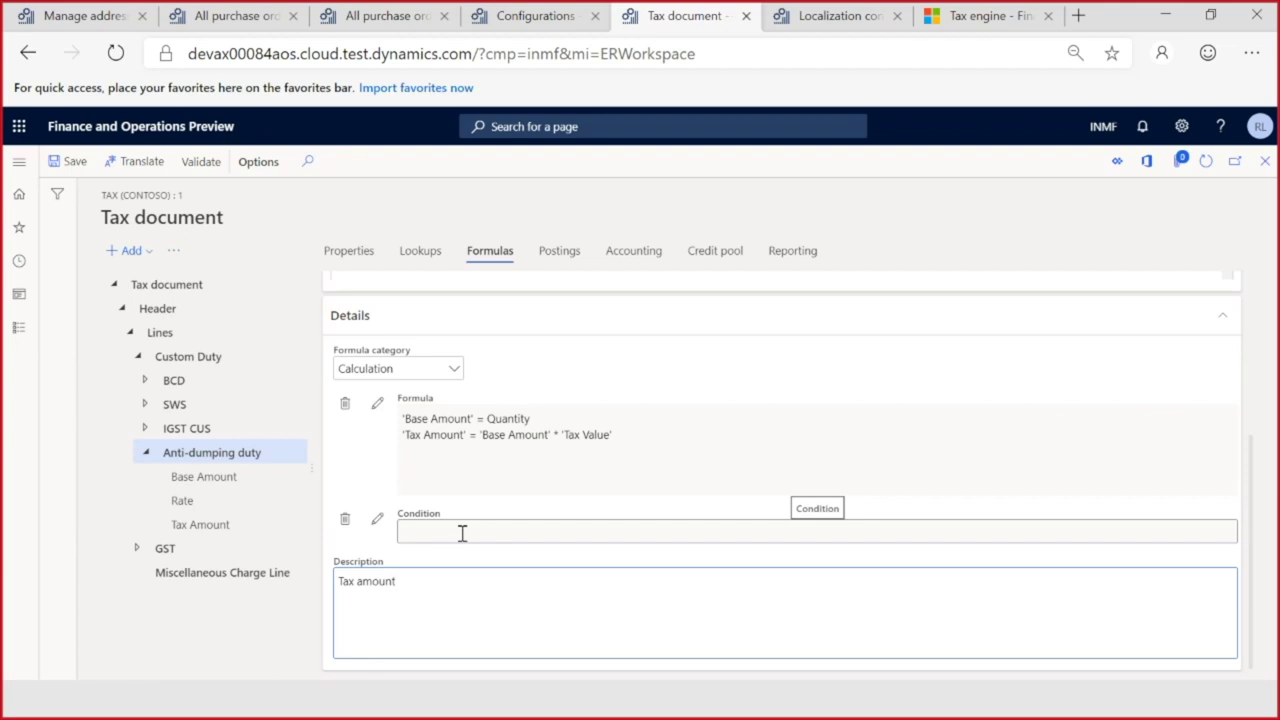
{"action": "left_click", "coordinate": [438, 532]}
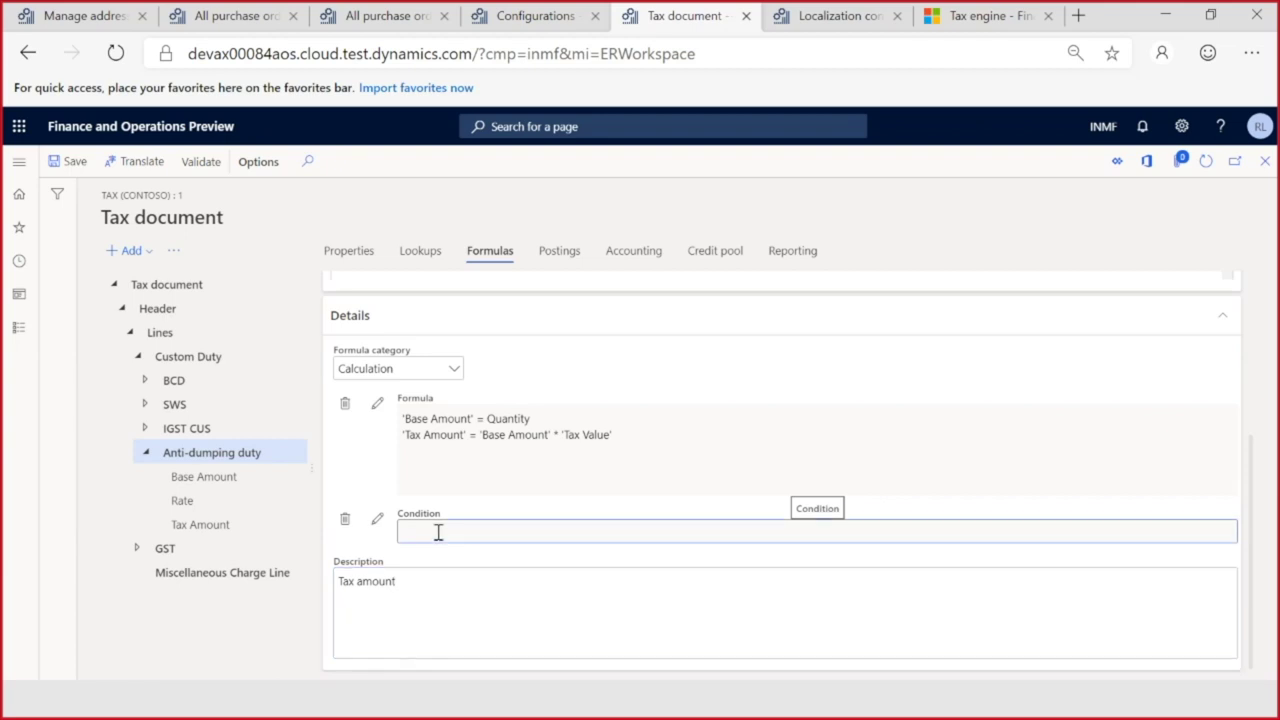
{"action": "left_click", "coordinate": [72, 162]}
Step: Add a posting profile to the Anti-dumping duty component and describe it as "Import/Export order"
{"action": "left_click", "coordinate": [350, 252]}
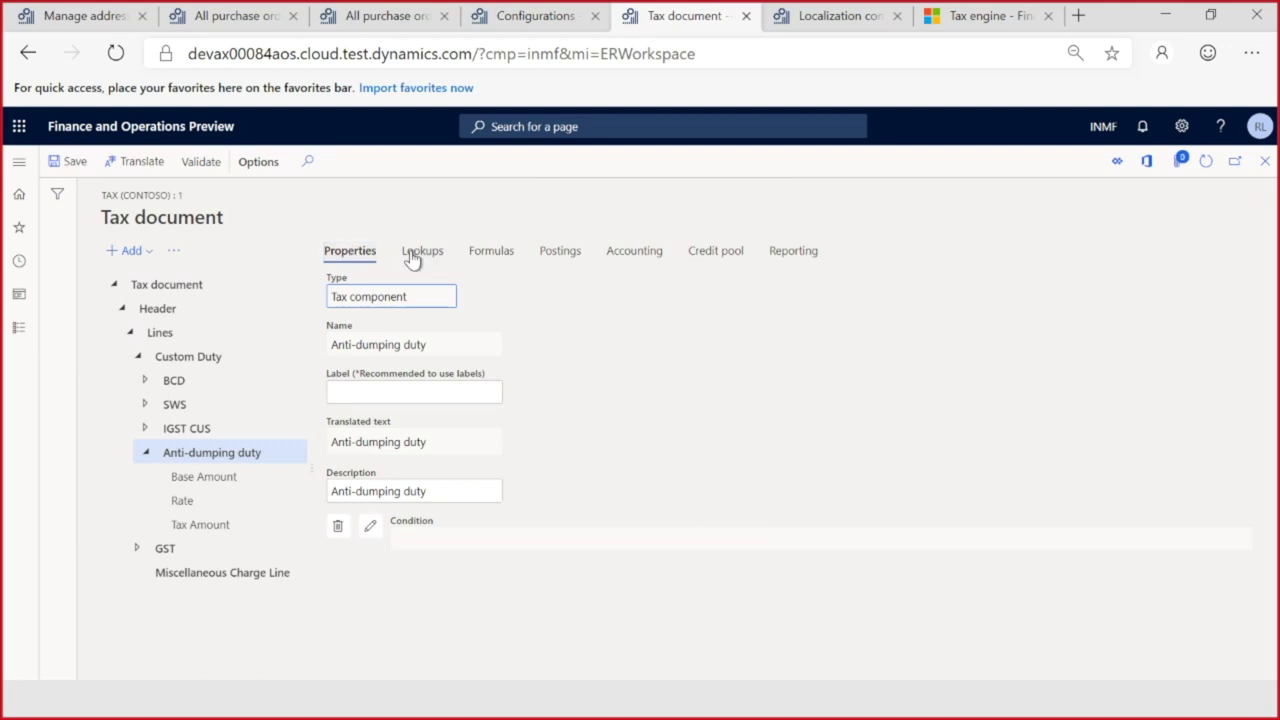
{"action": "left_click", "coordinate": [560, 252]}
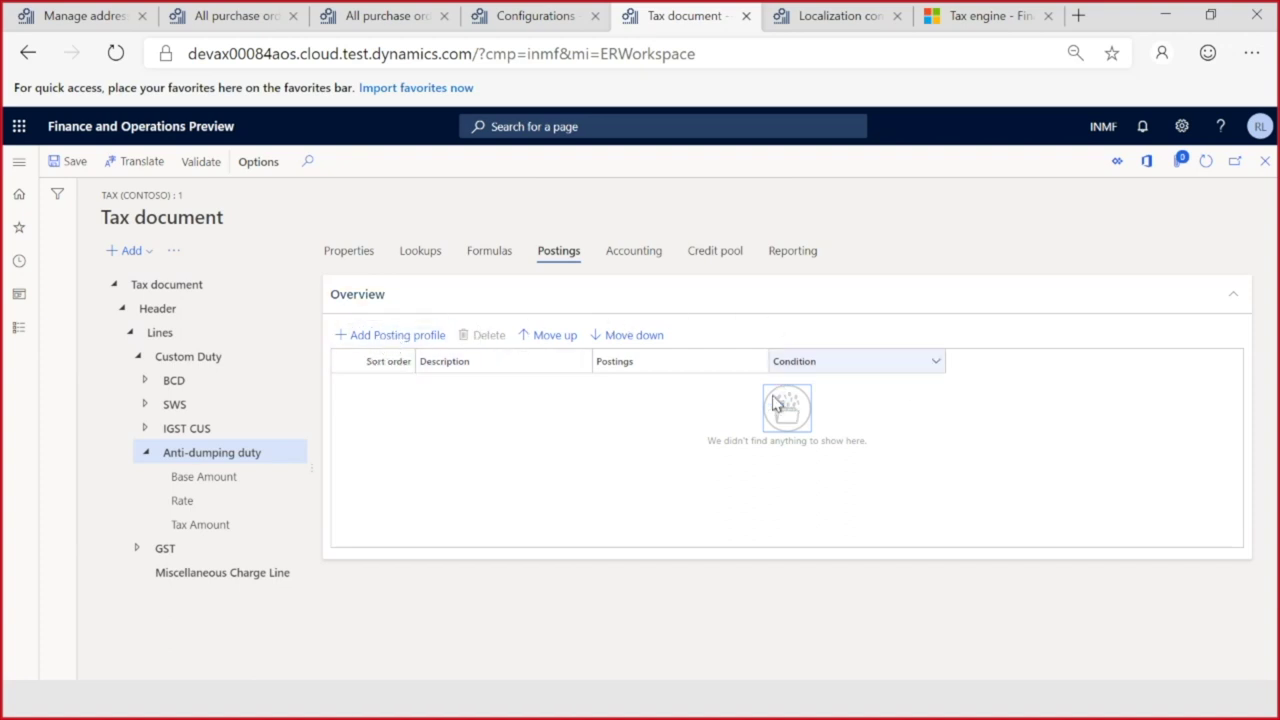
{"action": "left_click", "coordinate": [406, 338]}
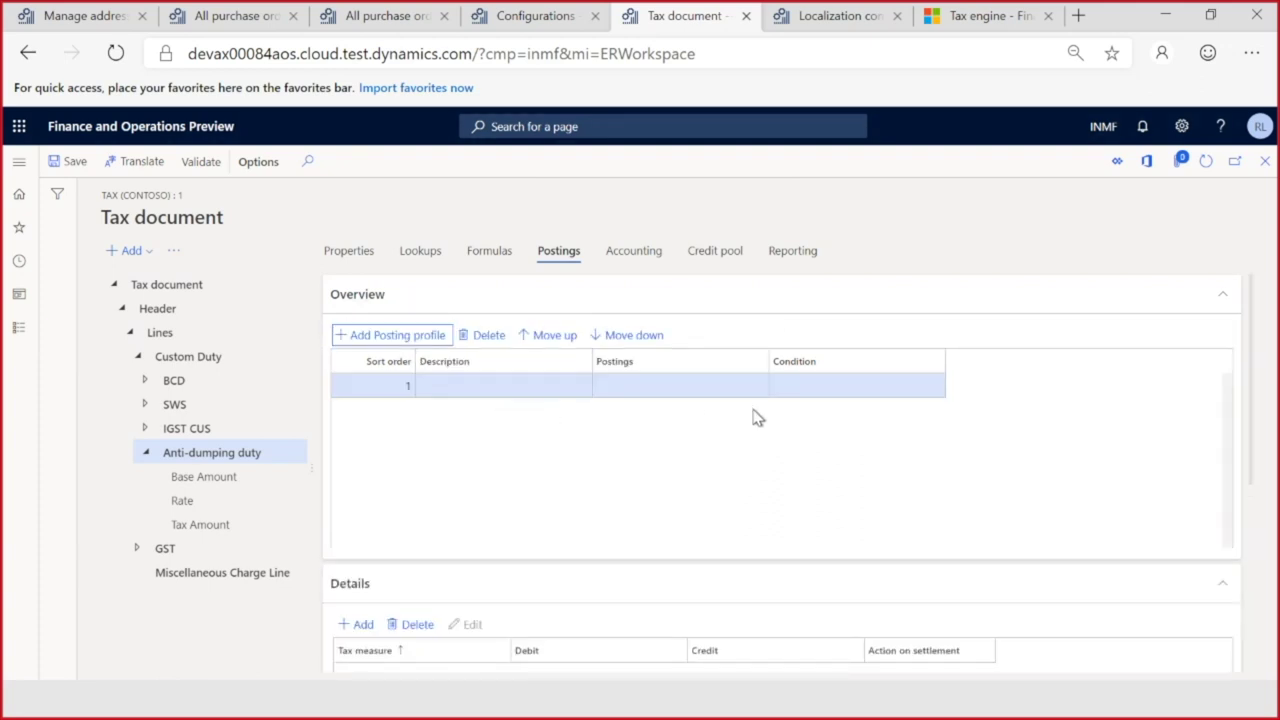
{"action": "left_click_drag", "start_coordinate": [1249, 366], "coordinate": [1263, 500]}
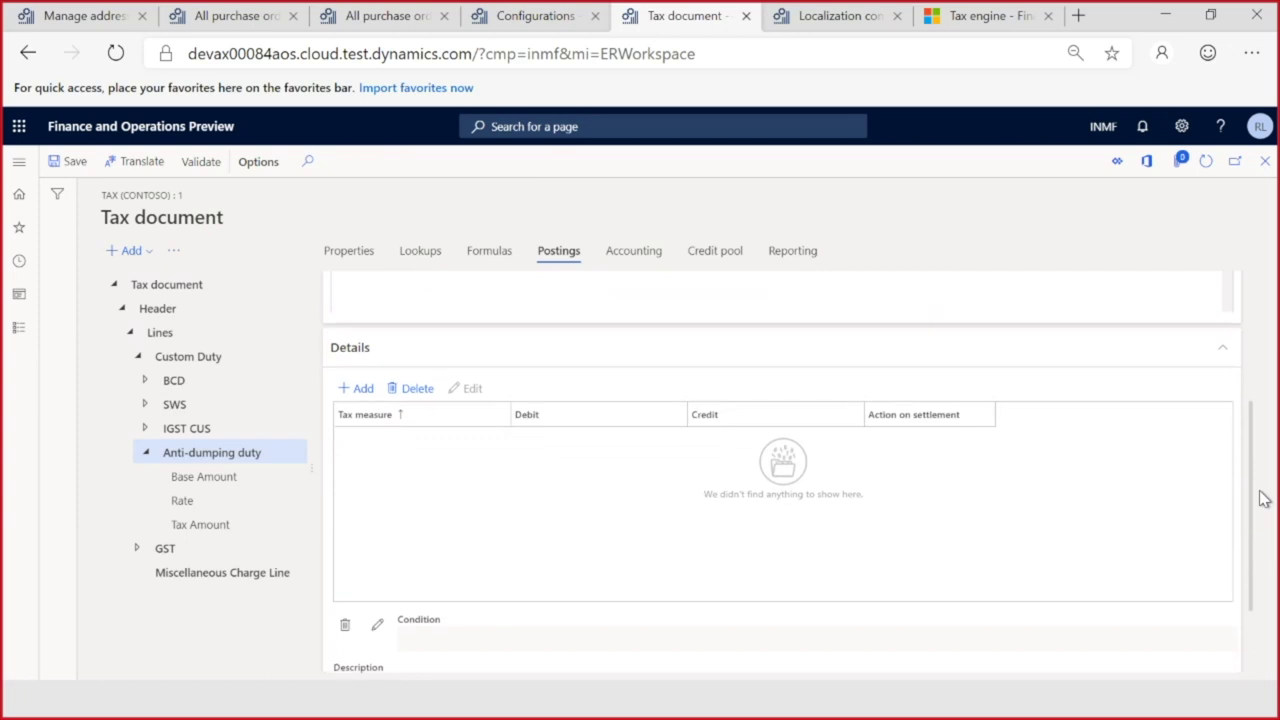
{"action": "left_click_drag", "start_coordinate": [1263, 500], "coordinate": [1272, 553]}
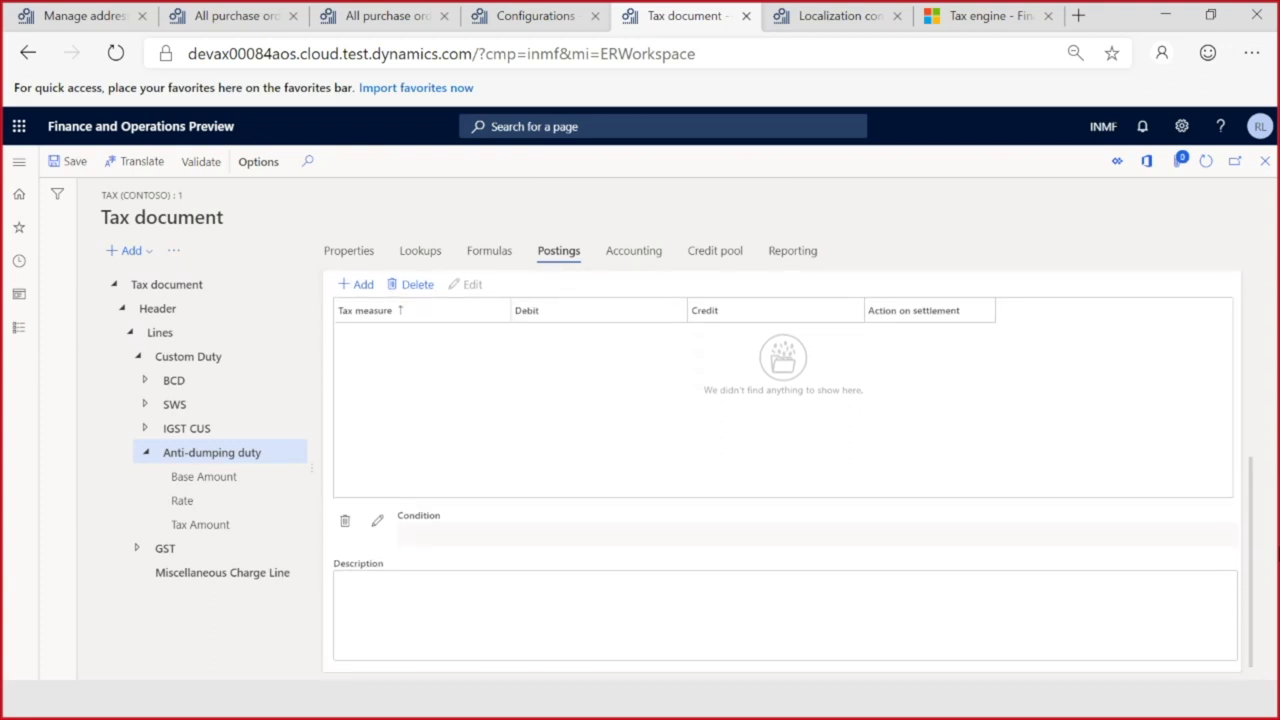
{"action": "left_click", "coordinate": [436, 591]}
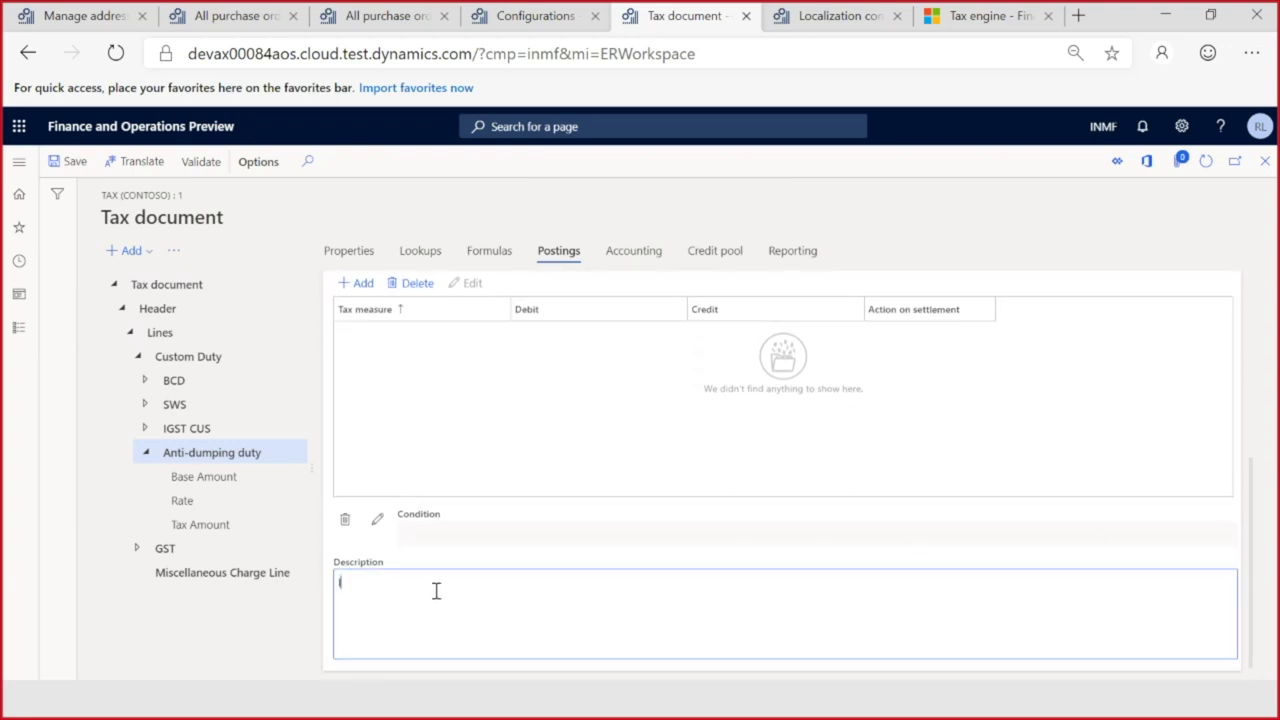
{"action": "type", "text": "Import/Export order"}
Step: Add a detail line to the Anti-dumping duty posting profile for the Tax Amount measure, debiting Tax Expense
{"action": "scroll", "coordinate": [463, 540], "scroll_direction": "up", "scroll_amount": 2}
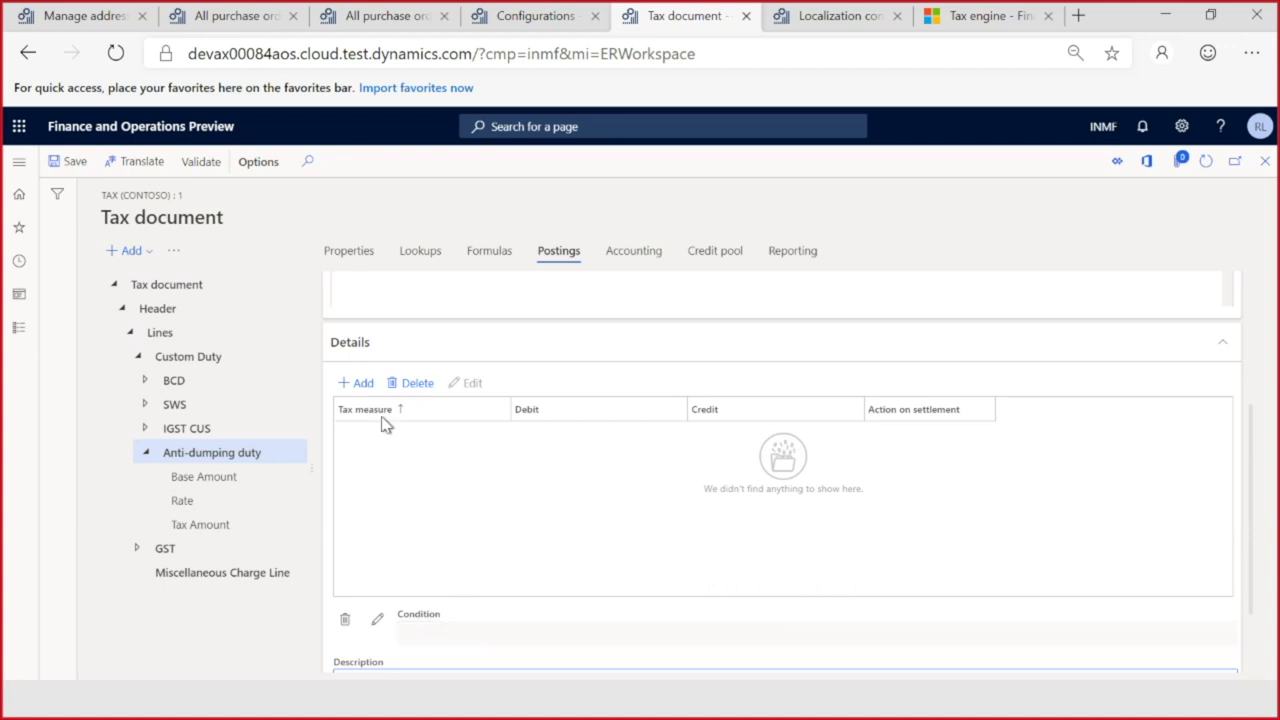
{"action": "left_click", "coordinate": [363, 387]}
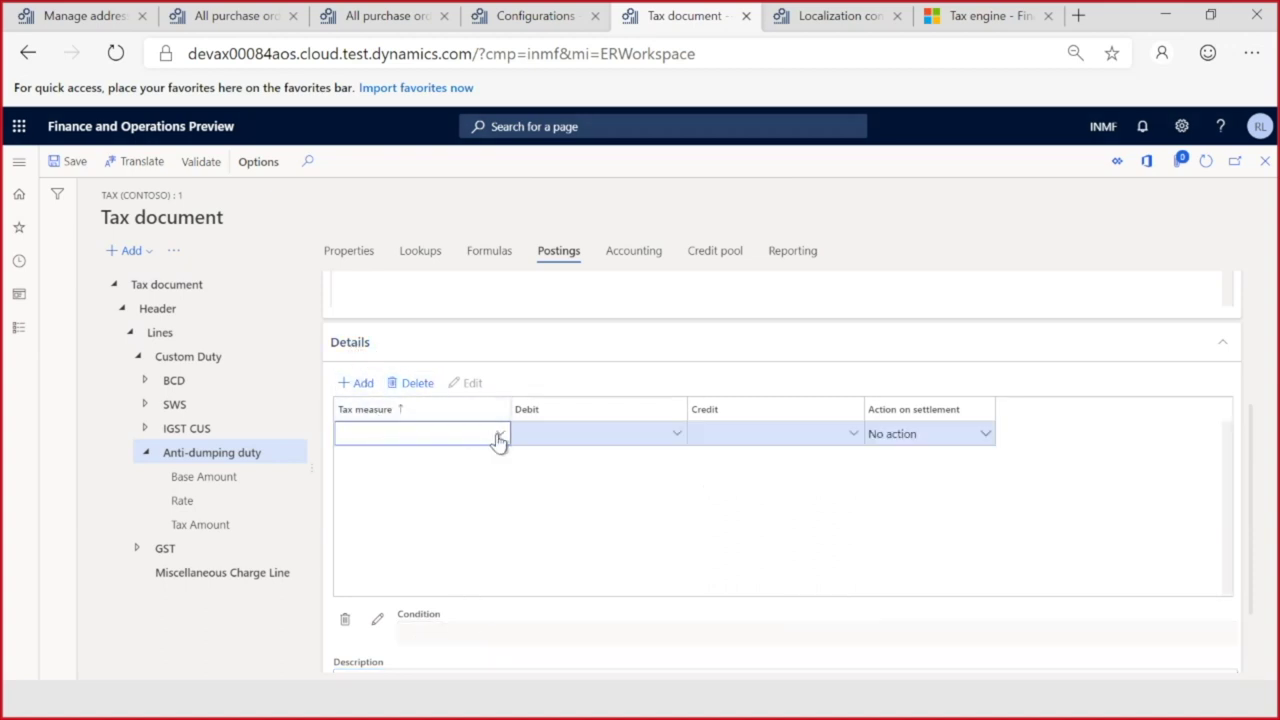
{"action": "left_click", "coordinate": [500, 436]}
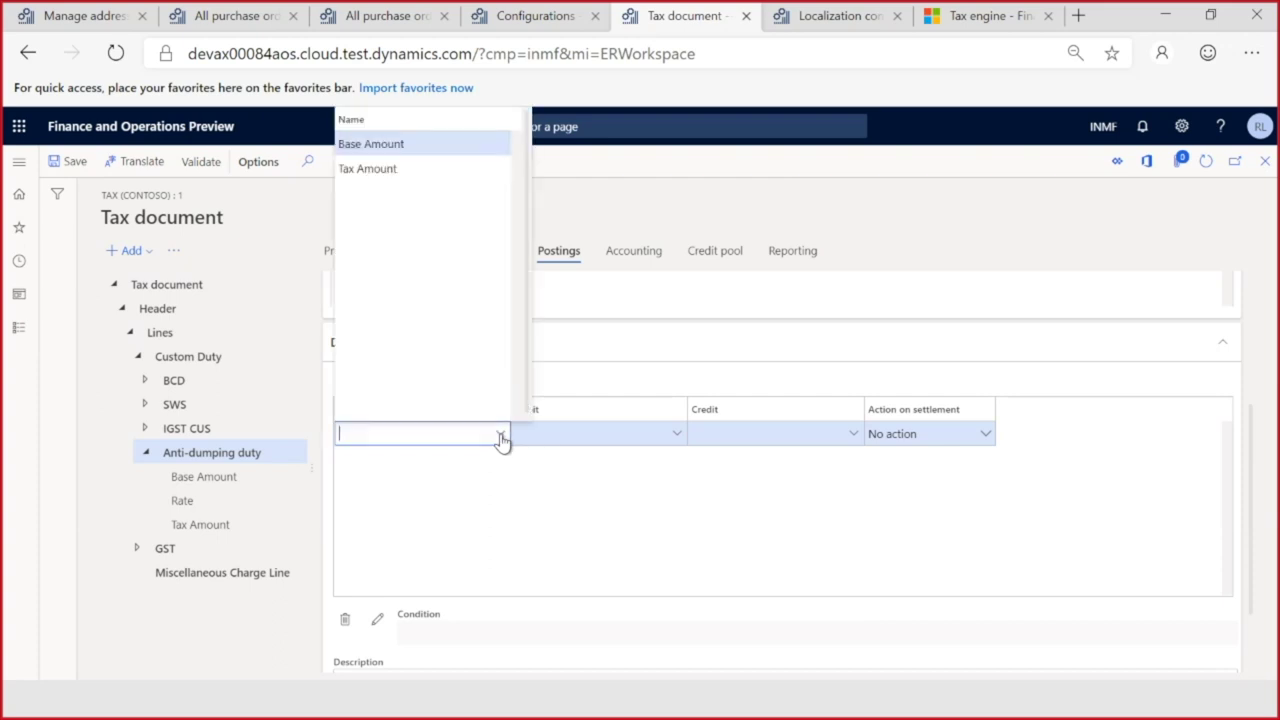
{"action": "left_click", "coordinate": [409, 169]}
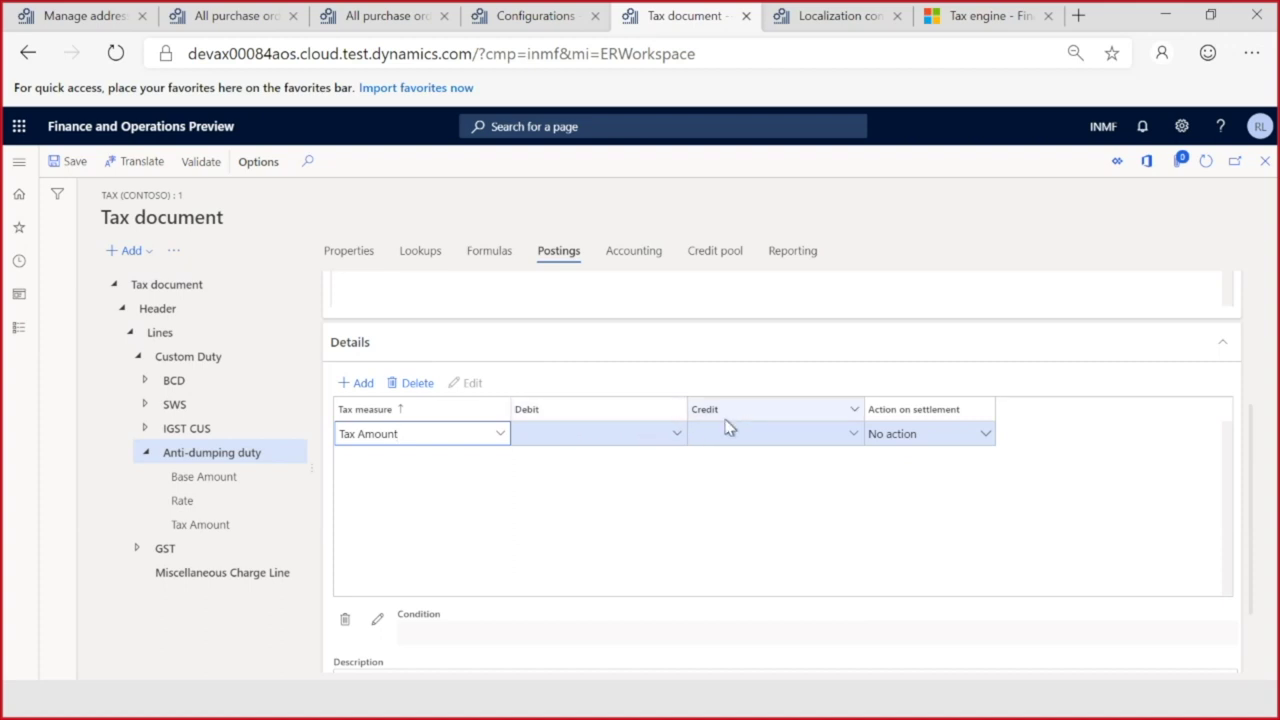
{"action": "left_click", "coordinate": [677, 436]}
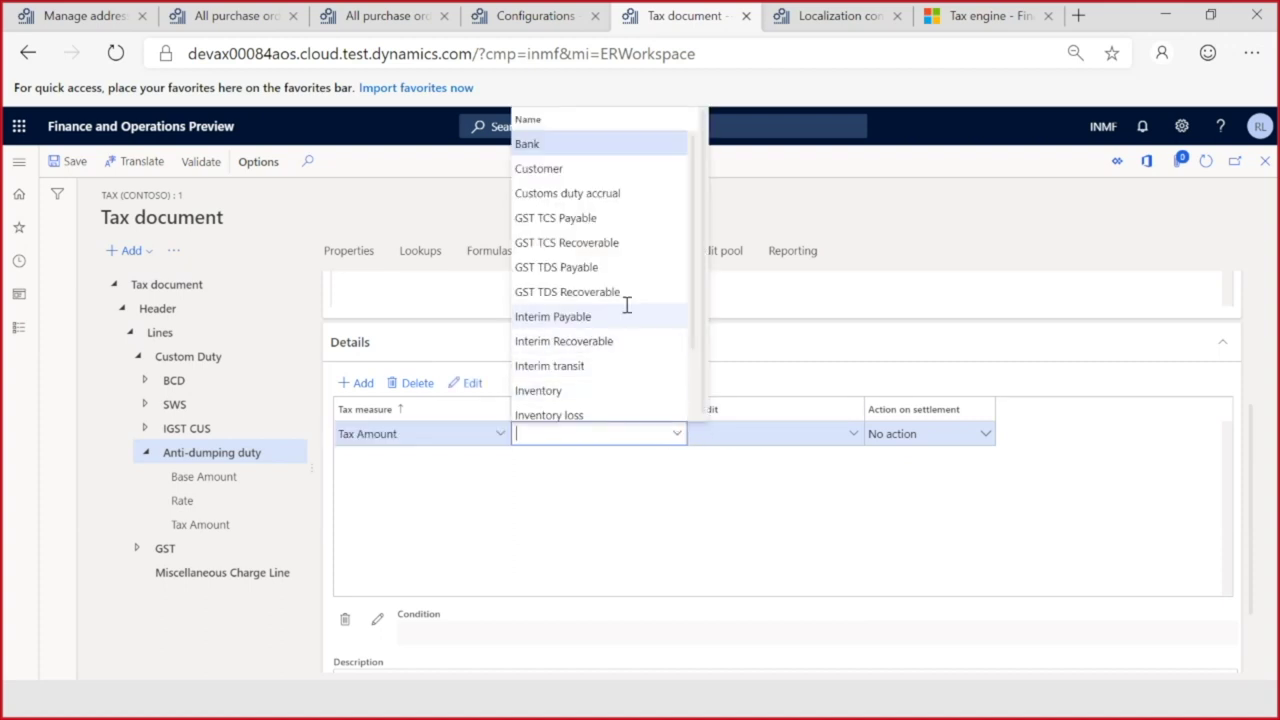
{"action": "scroll", "coordinate": [625, 308], "scroll_direction": "down", "scroll_amount": 1}
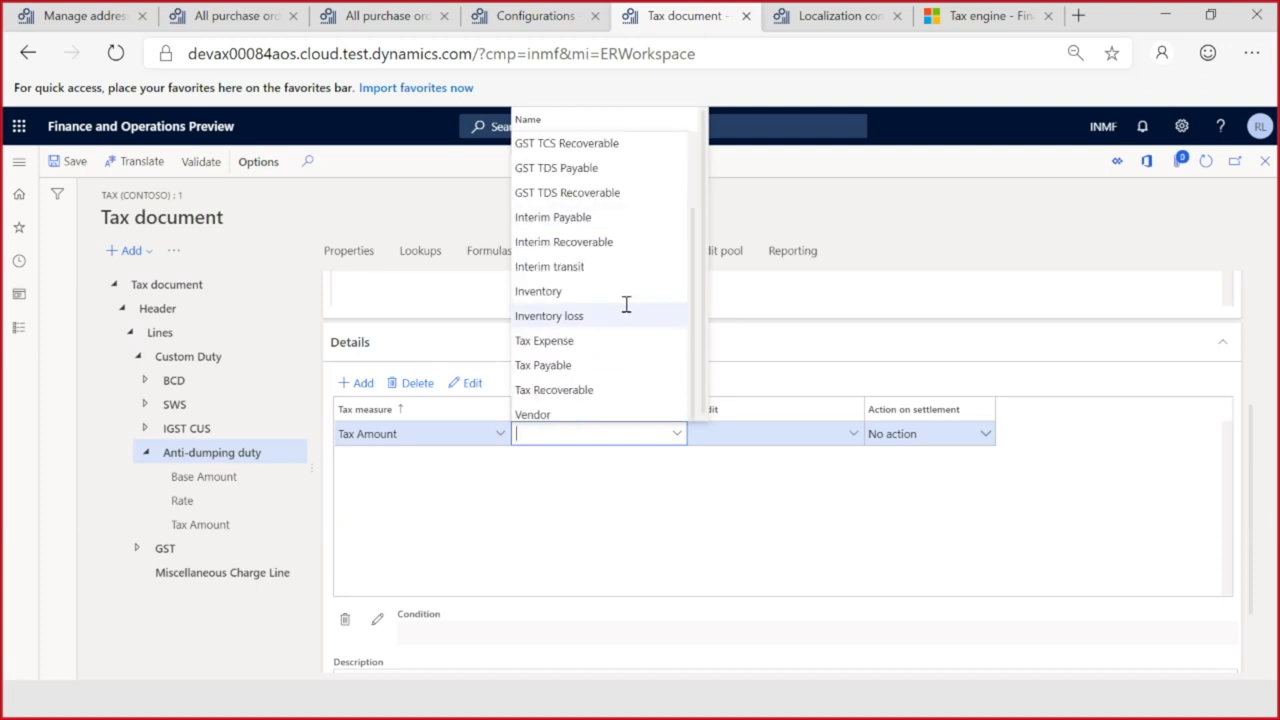
{"action": "left_click", "coordinate": [583, 340]}
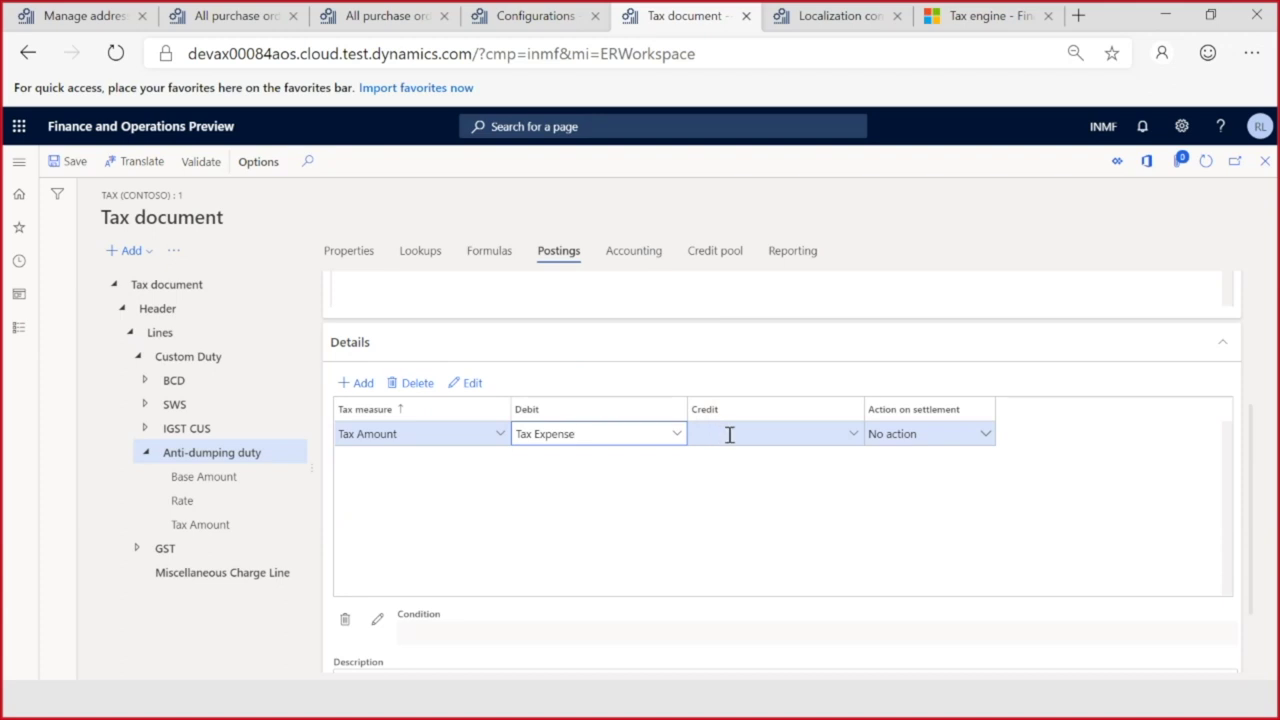
Step: Set the posting line's credit account to Tax Payable and save the tax document
{"action": "left_click", "coordinate": [772, 433]}
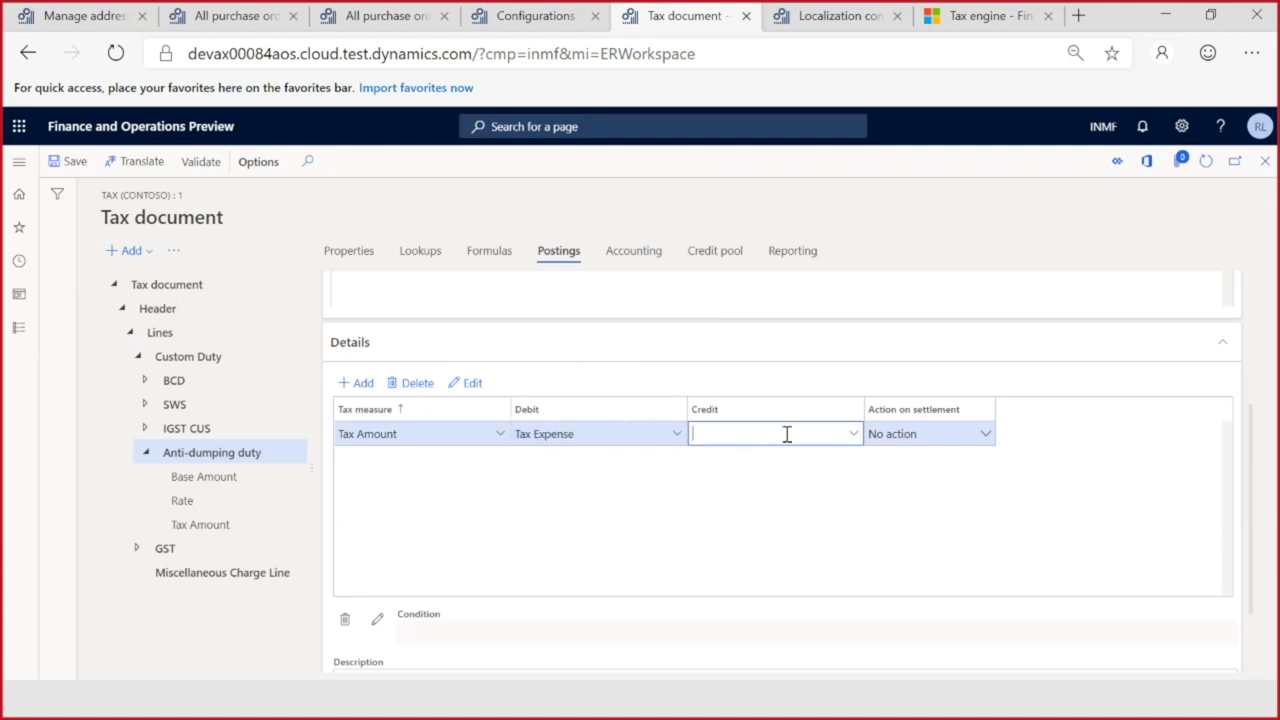
{"action": "left_click", "coordinate": [858, 444]}
{"action": "scroll", "coordinate": [820, 341], "scroll_direction": "down", "scroll_amount": 1}
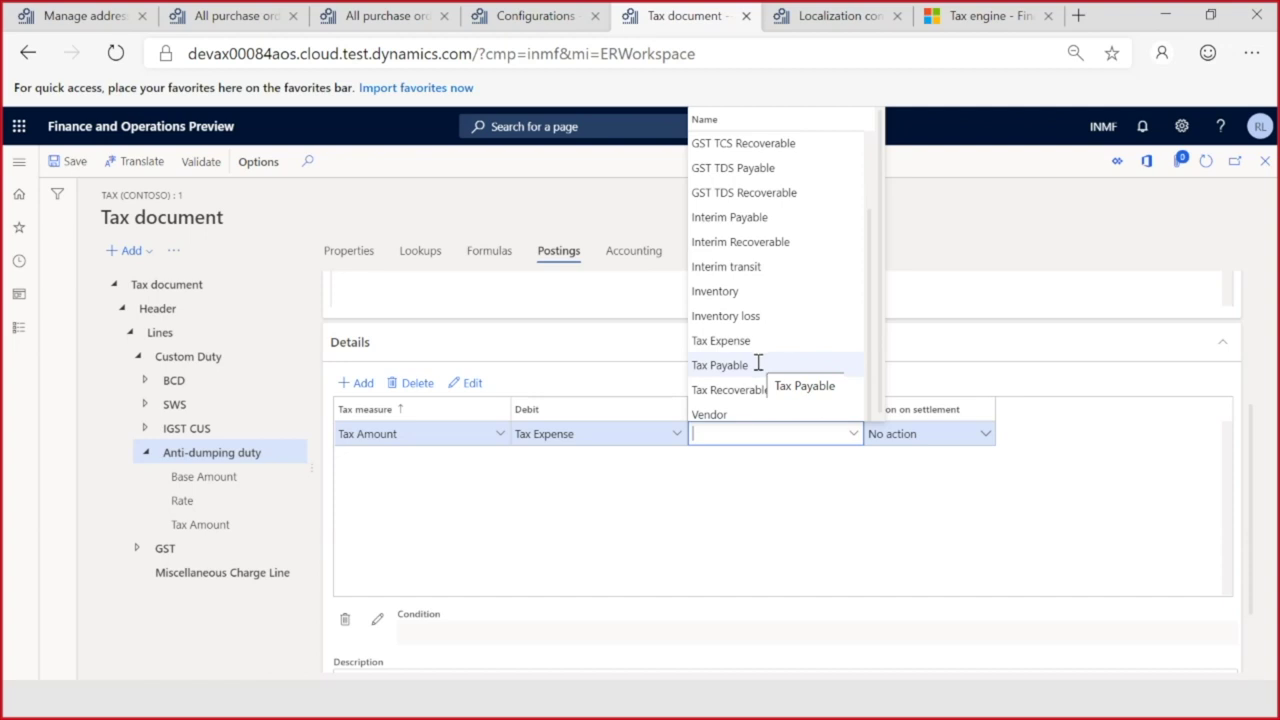
{"action": "left_click", "coordinate": [758, 365]}
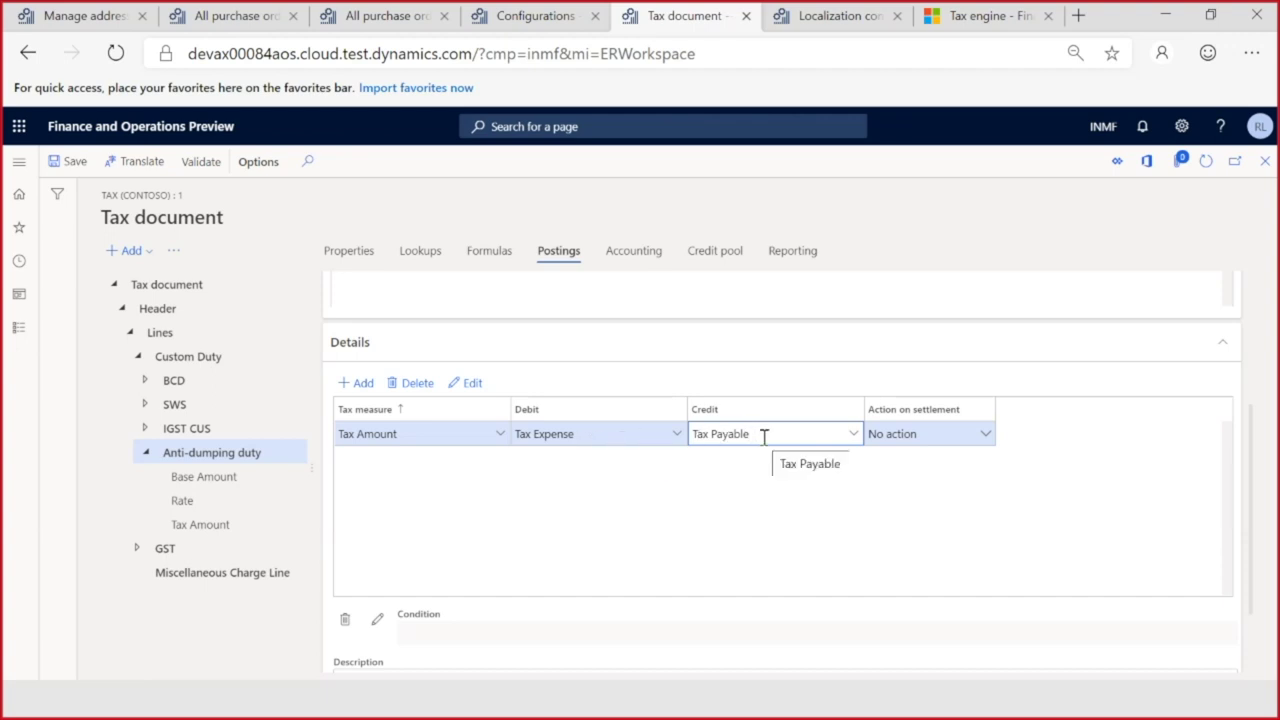
{"action": "left_click", "coordinate": [76, 166]}
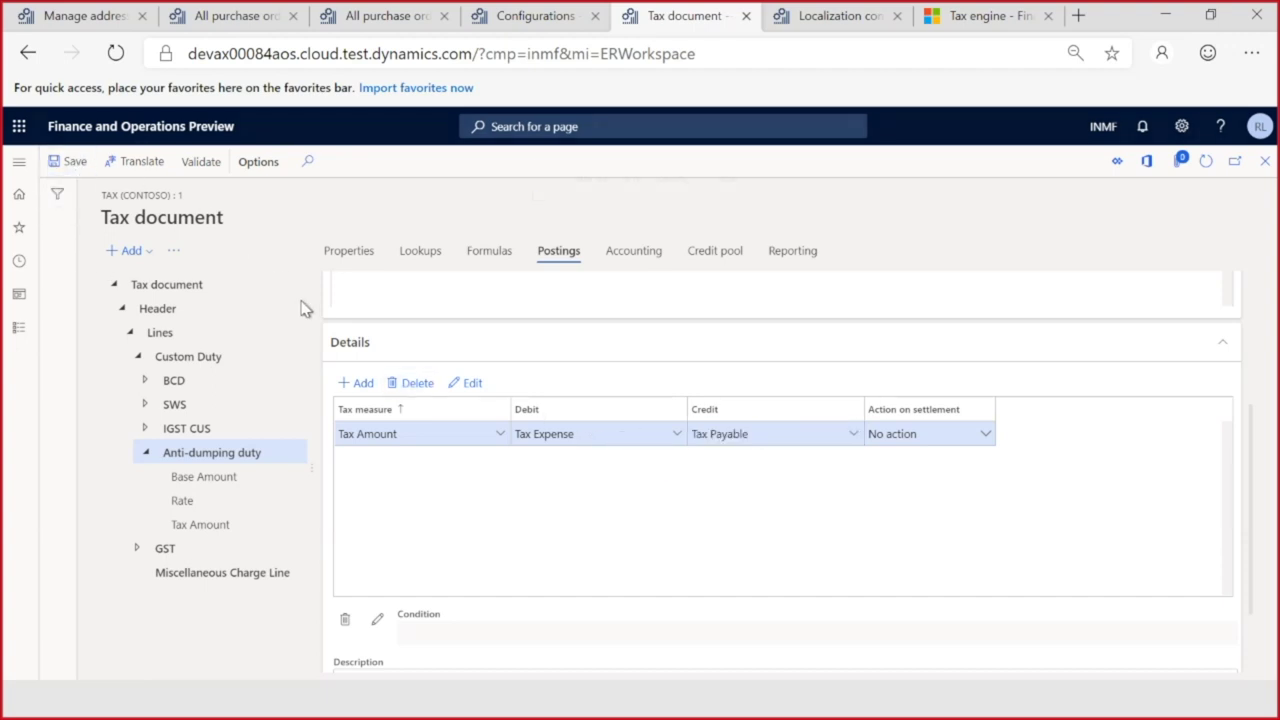
Step: Add Export Order and Import Order from the header as accounting columns for Anti-dumping duty and save
{"action": "left_click", "coordinate": [363, 255]}
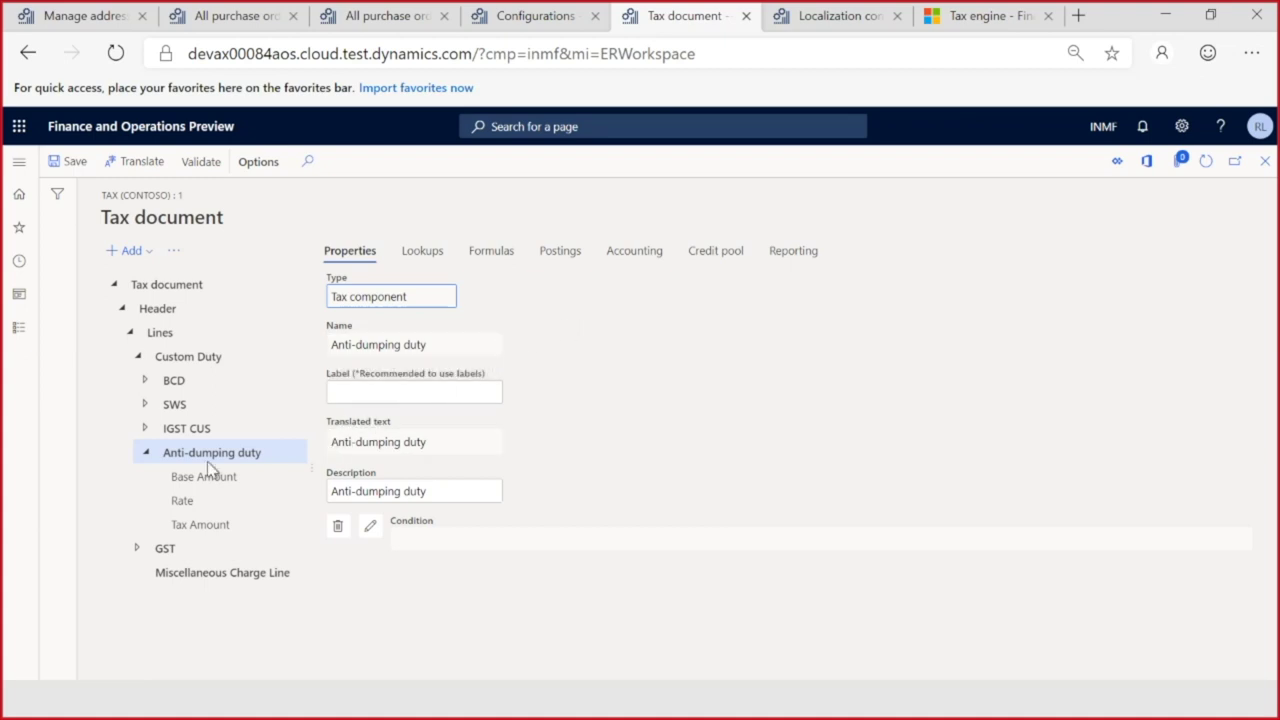
{"action": "left_click", "coordinate": [643, 254]}
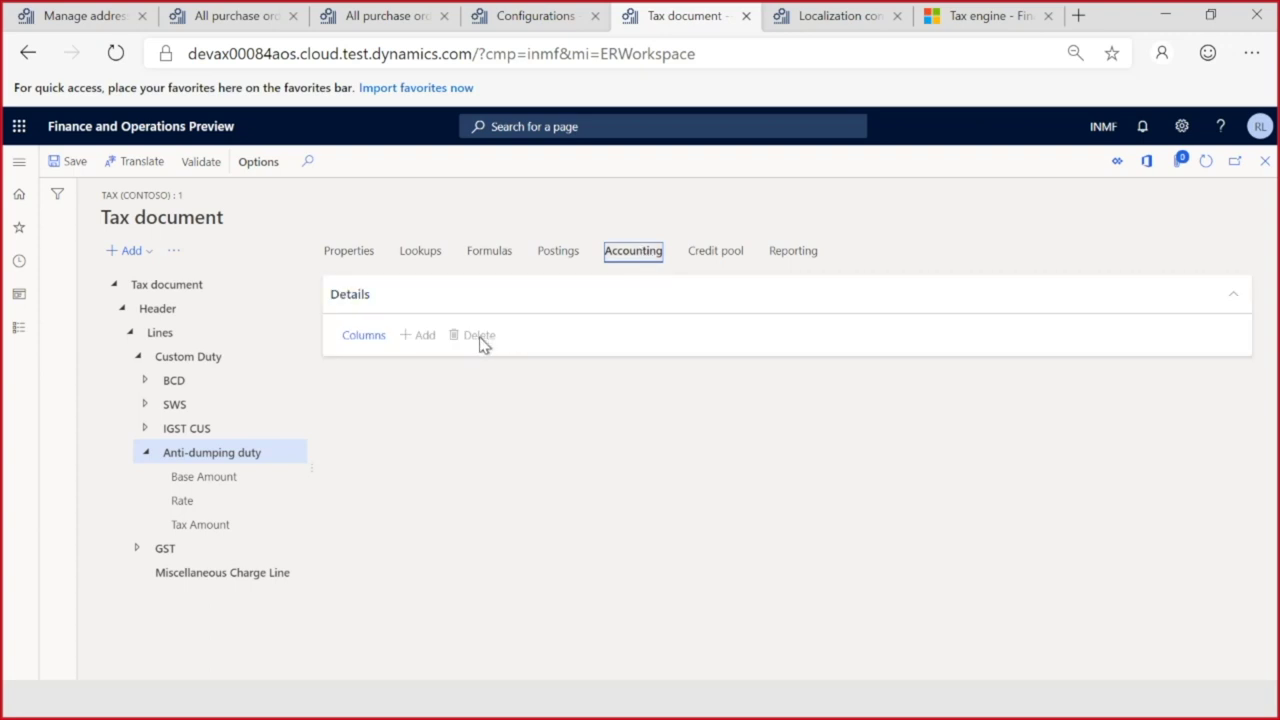
{"action": "left_click", "coordinate": [381, 349]}
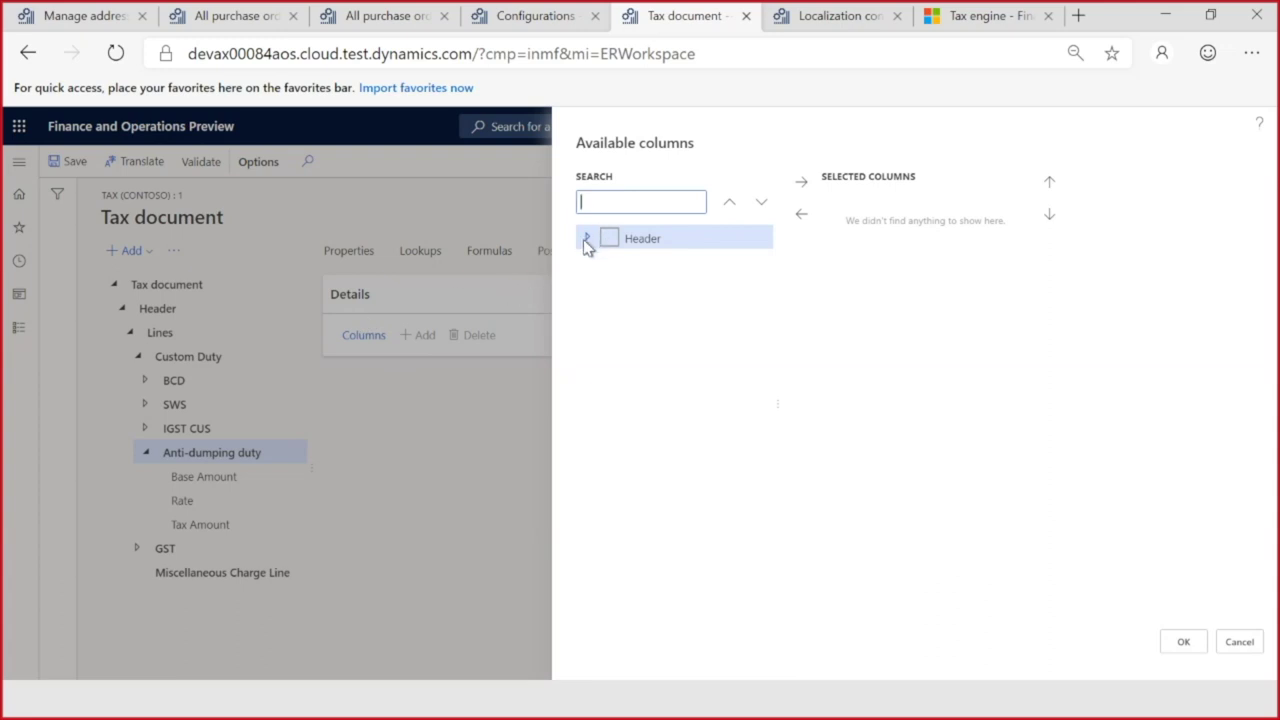
{"action": "left_click", "coordinate": [587, 240]}
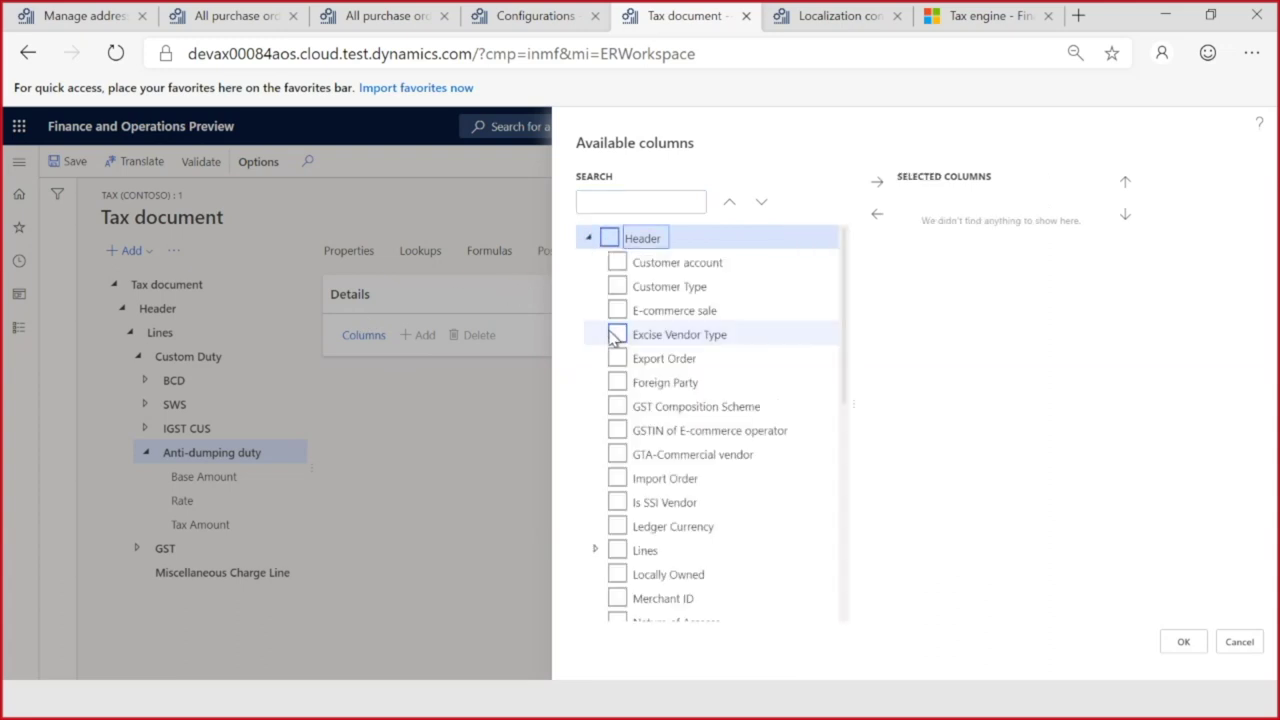
{"action": "left_click", "coordinate": [617, 360]}
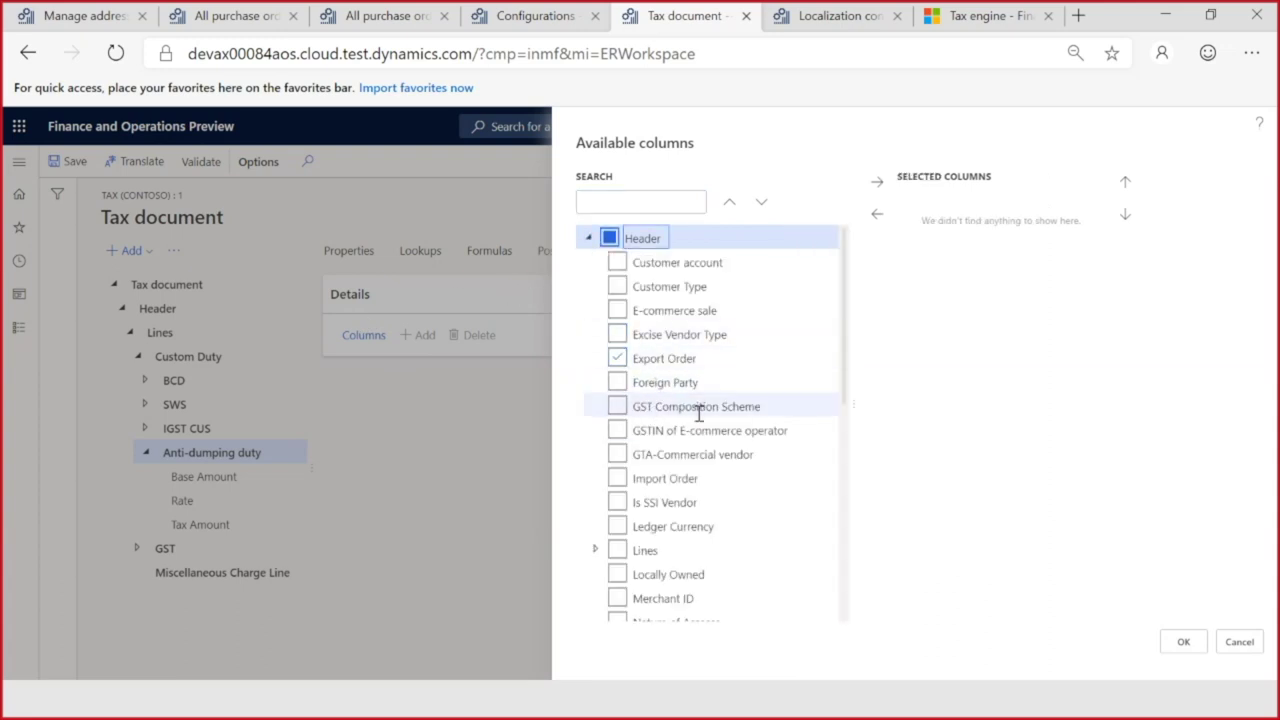
{"action": "left_click", "coordinate": [617, 479]}
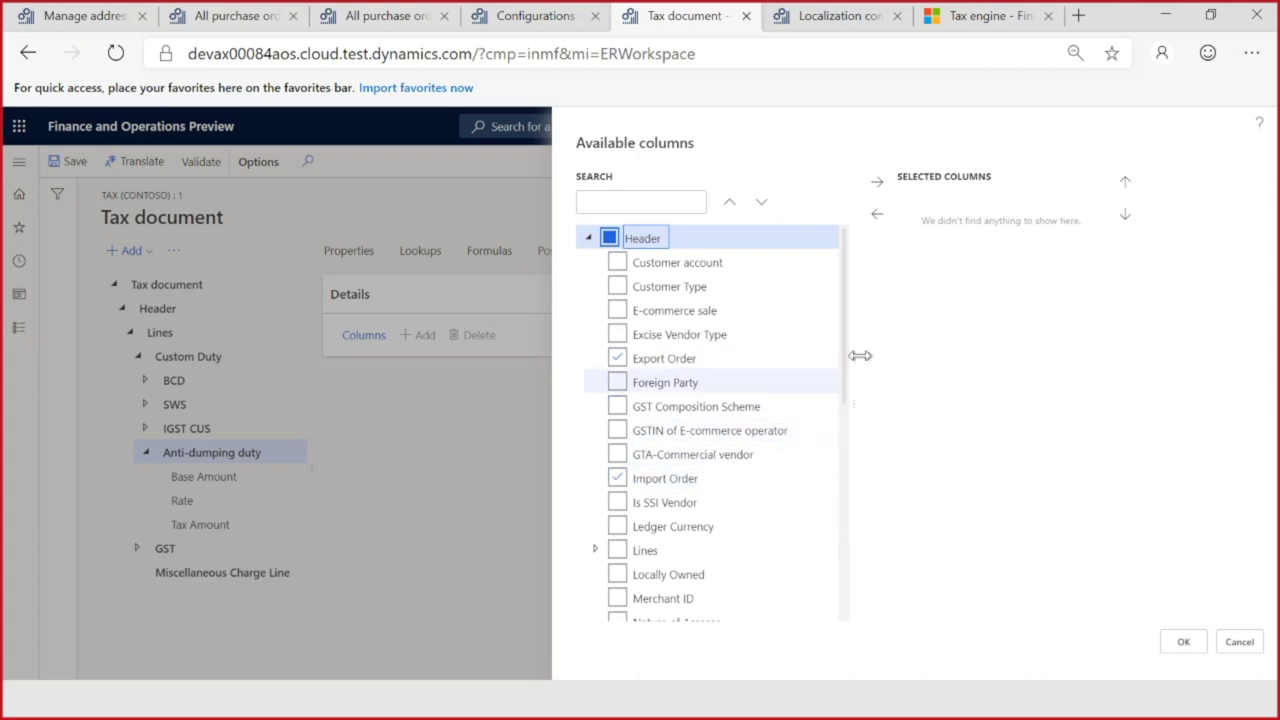
{"action": "left_click", "coordinate": [880, 186]}
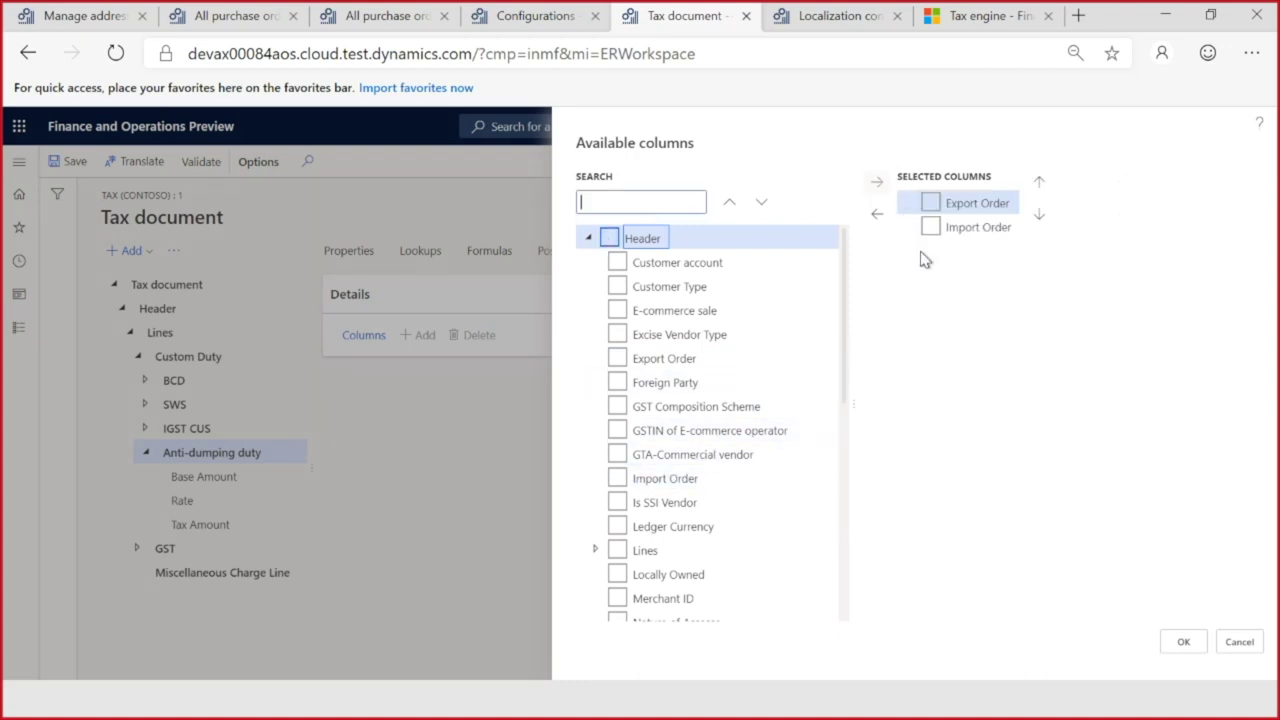
{"action": "left_click", "coordinate": [1183, 643]}
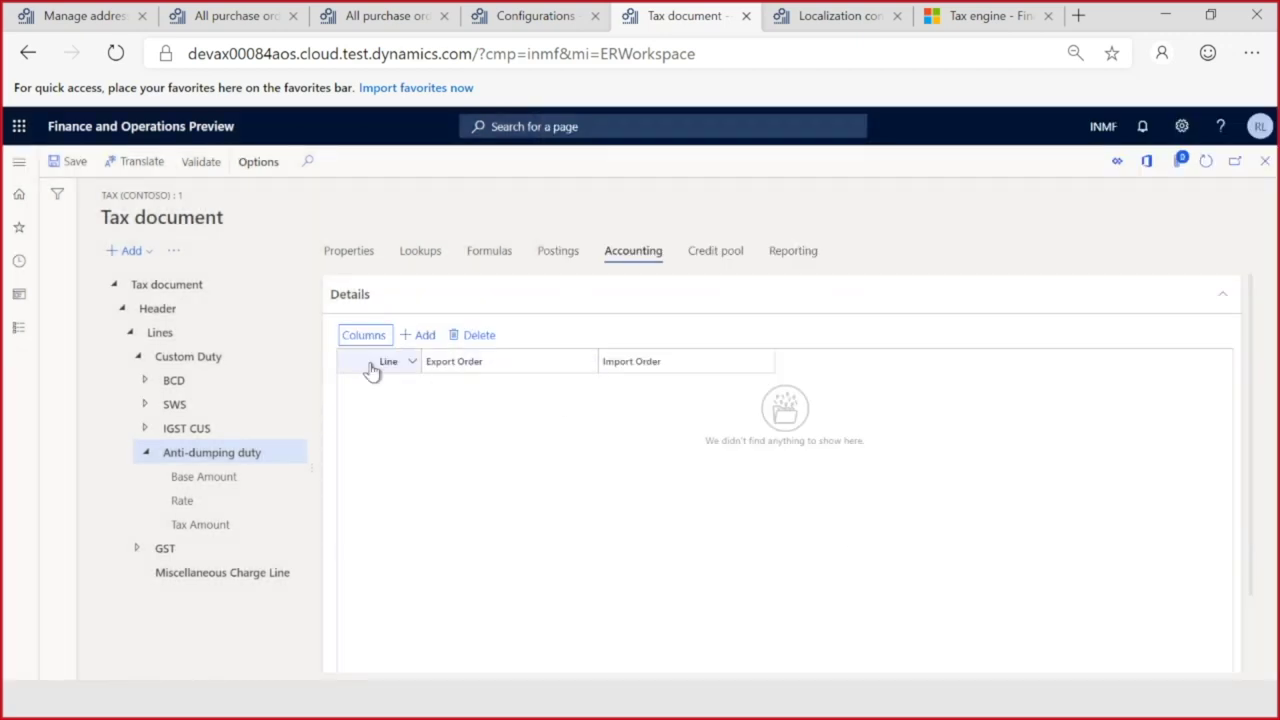
{"action": "left_click", "coordinate": [70, 164]}
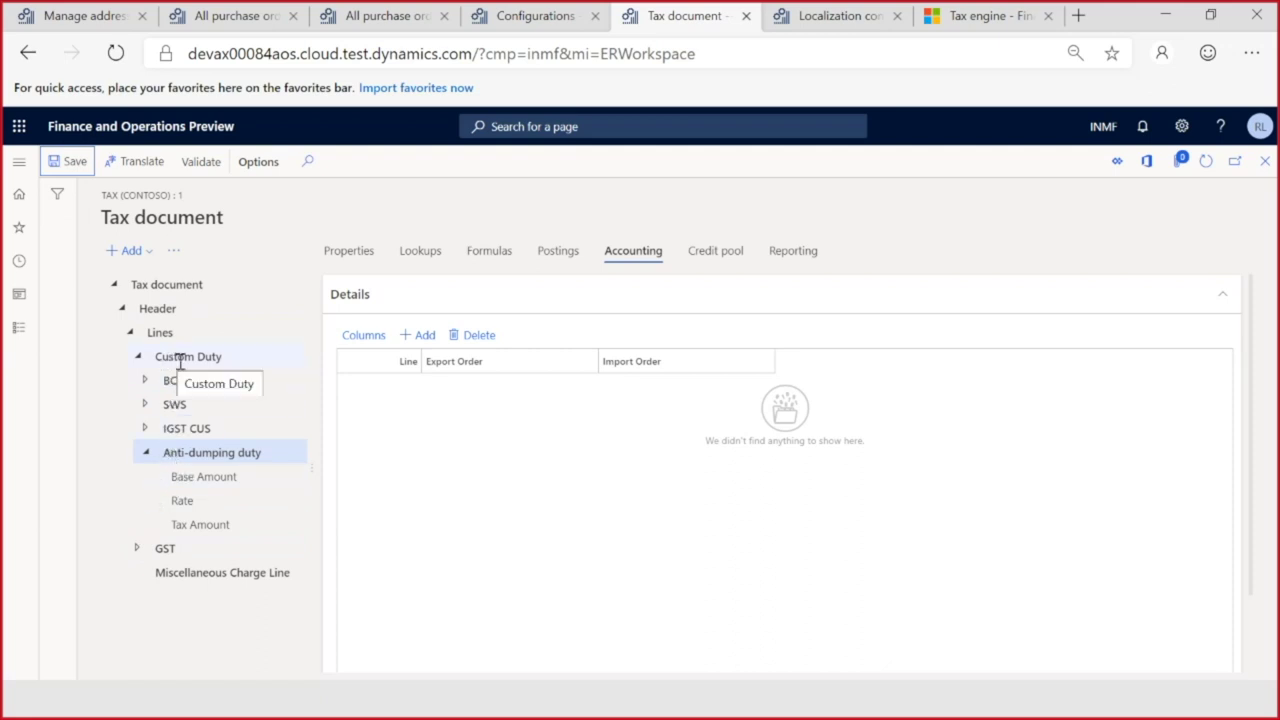
Step: Open the formulas of the IGST component under GST and examine the terms of its Base amount formula
{"action": "left_click", "coordinate": [137, 548]}
{"action": "scroll", "coordinate": [235, 543], "scroll_direction": "down", "scroll_amount": 1}
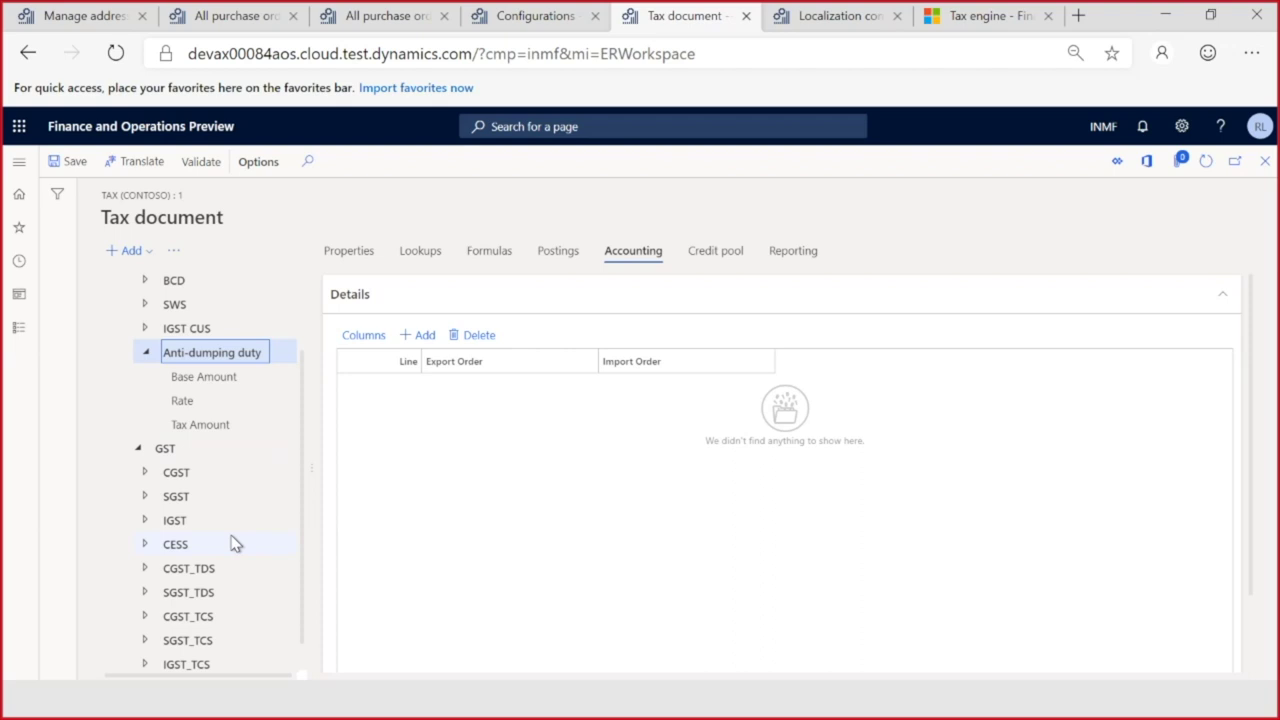
{"action": "left_click", "coordinate": [182, 519]}
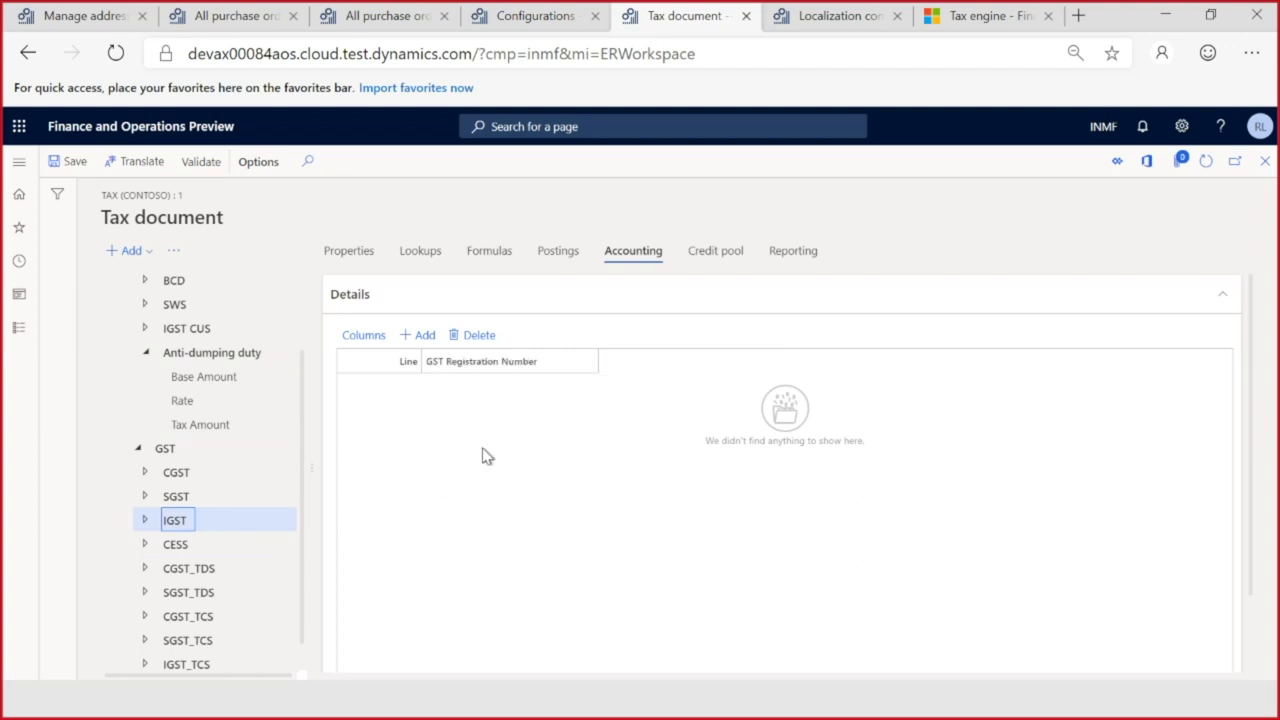
{"action": "left_click", "coordinate": [350, 256]}
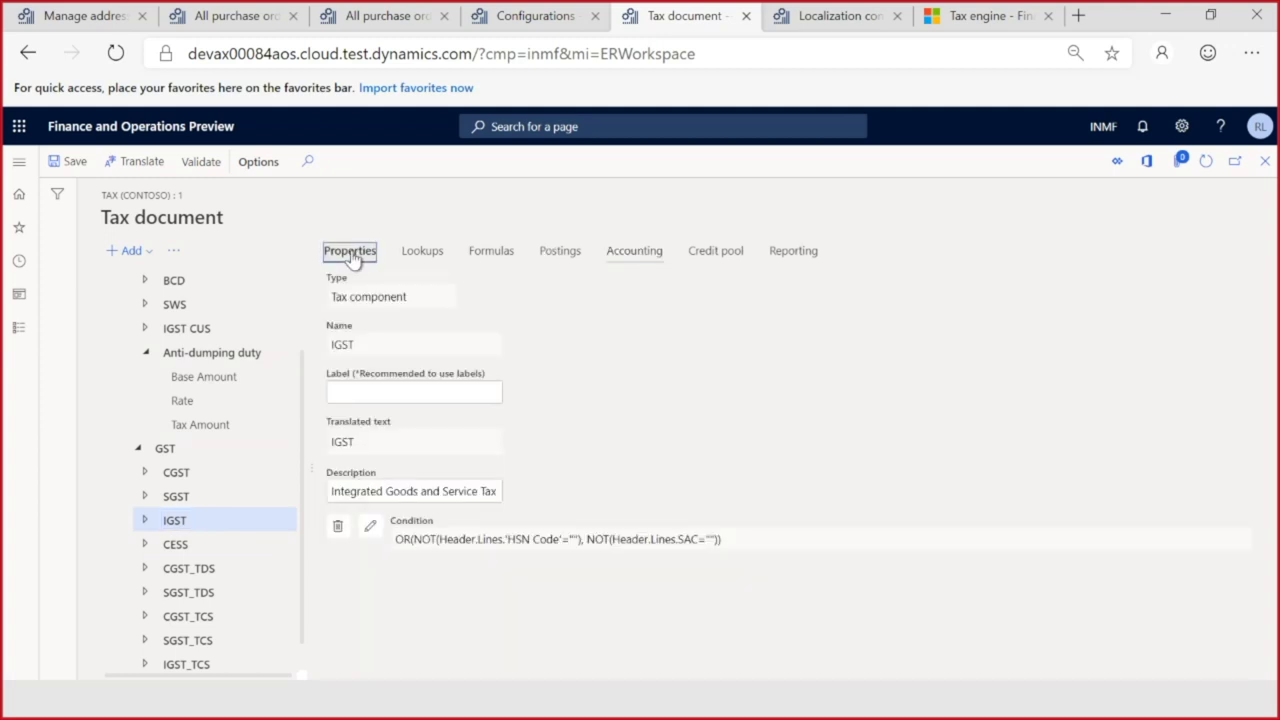
{"action": "left_click", "coordinate": [495, 254]}
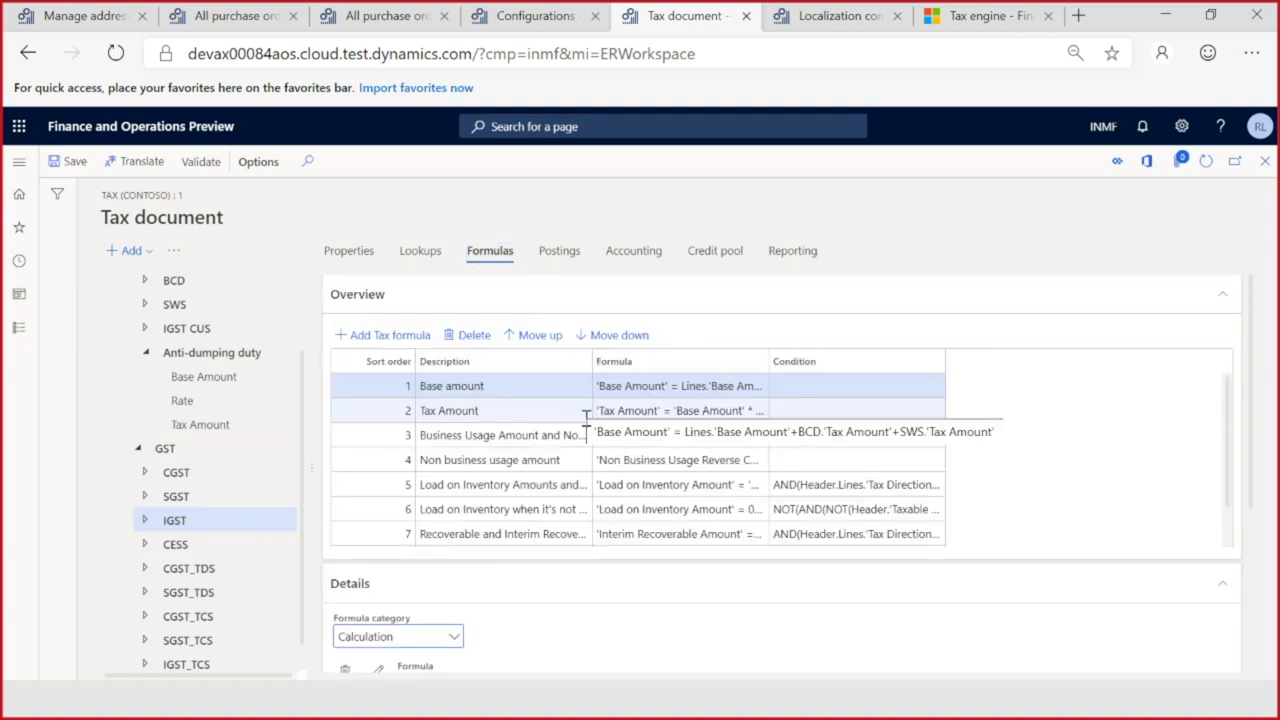
{"action": "scroll", "coordinate": [1262, 414], "scroll_direction": "down", "scroll_amount": 3}
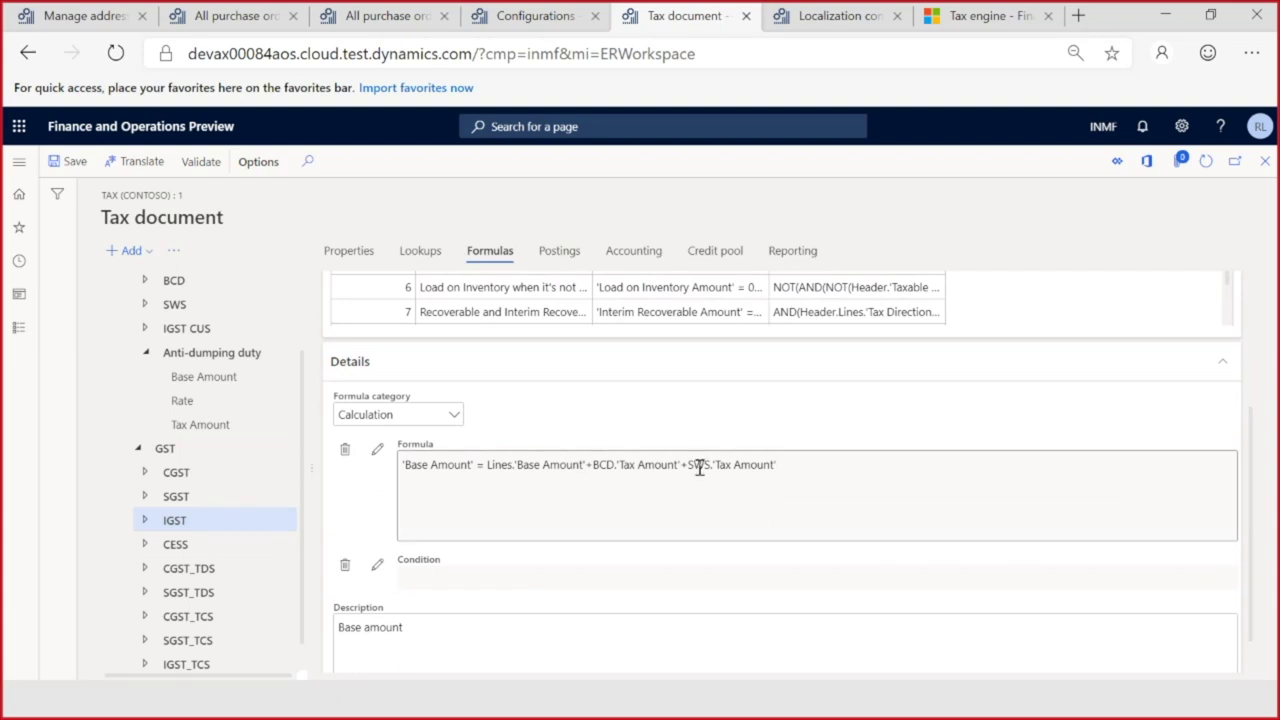
{"action": "left_click_drag", "start_coordinate": [795, 465], "coordinate": [410, 467]}
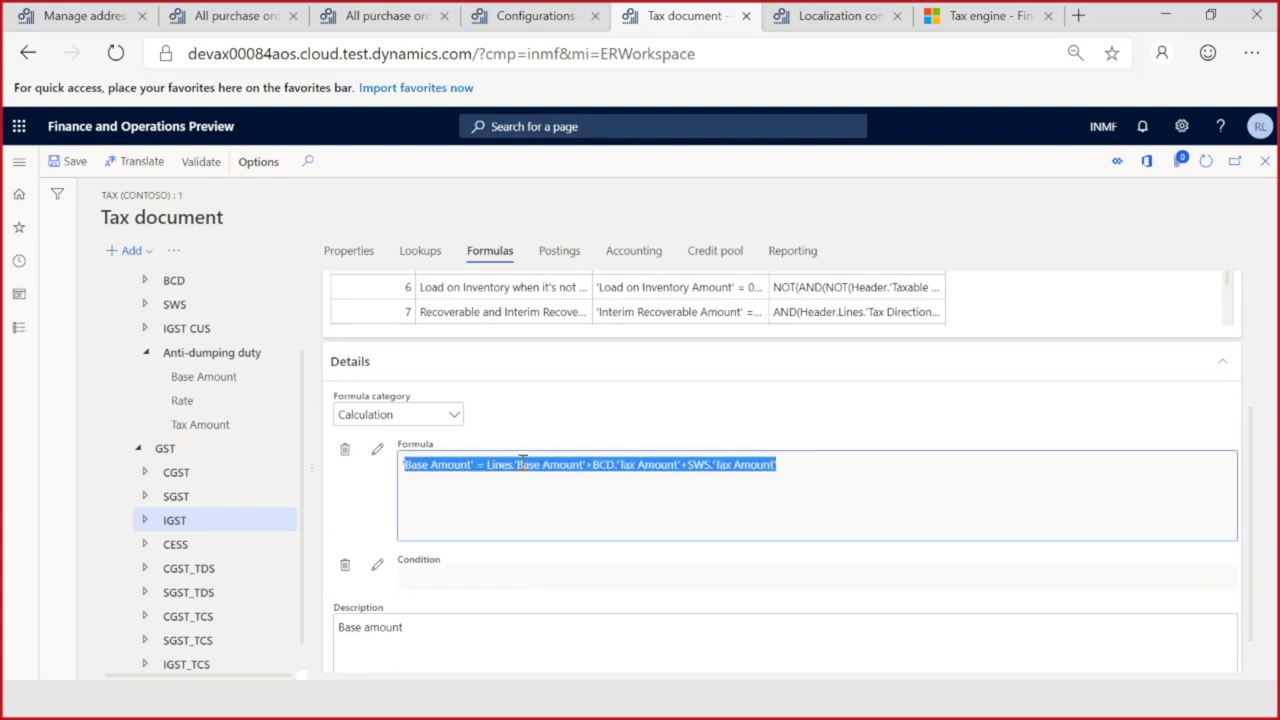
{"action": "left_click", "coordinate": [485, 465]}
{"action": "left_click_drag", "start_coordinate": [489, 465], "coordinate": [593, 465]}
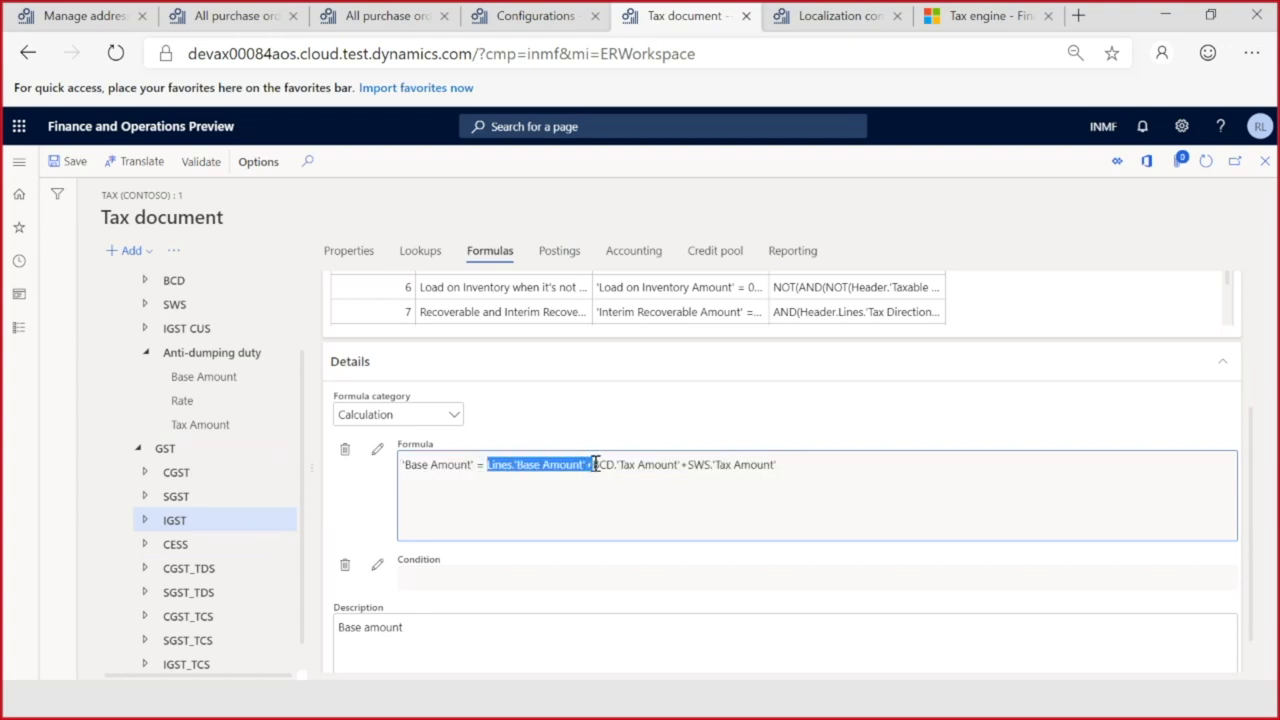
{"action": "left_click_drag", "start_coordinate": [683, 465], "coordinate": [597, 465]}
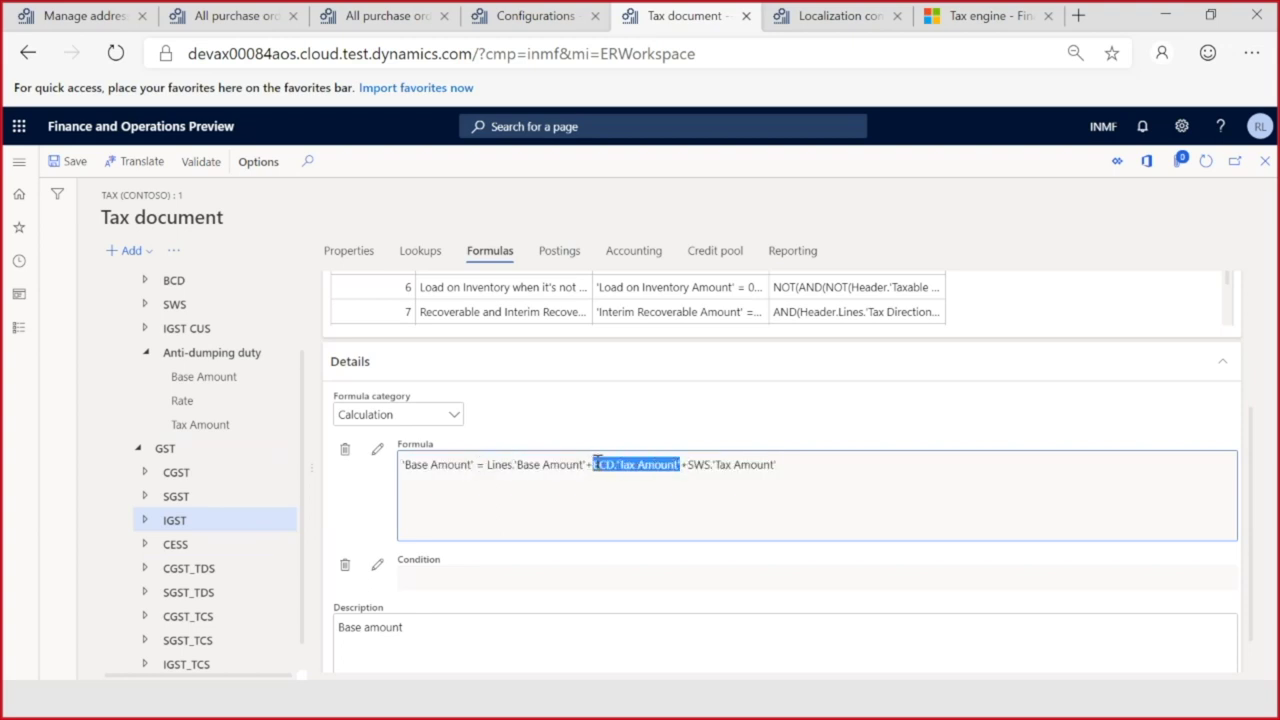
{"action": "left_click_drag", "start_coordinate": [777, 465], "coordinate": [408, 466]}
Step: Edit the IGST Base amount formula to append + 'Anti-dumping duty'.'Tax Amount' after the SWS tax amount
{"action": "left_click", "coordinate": [379, 452]}
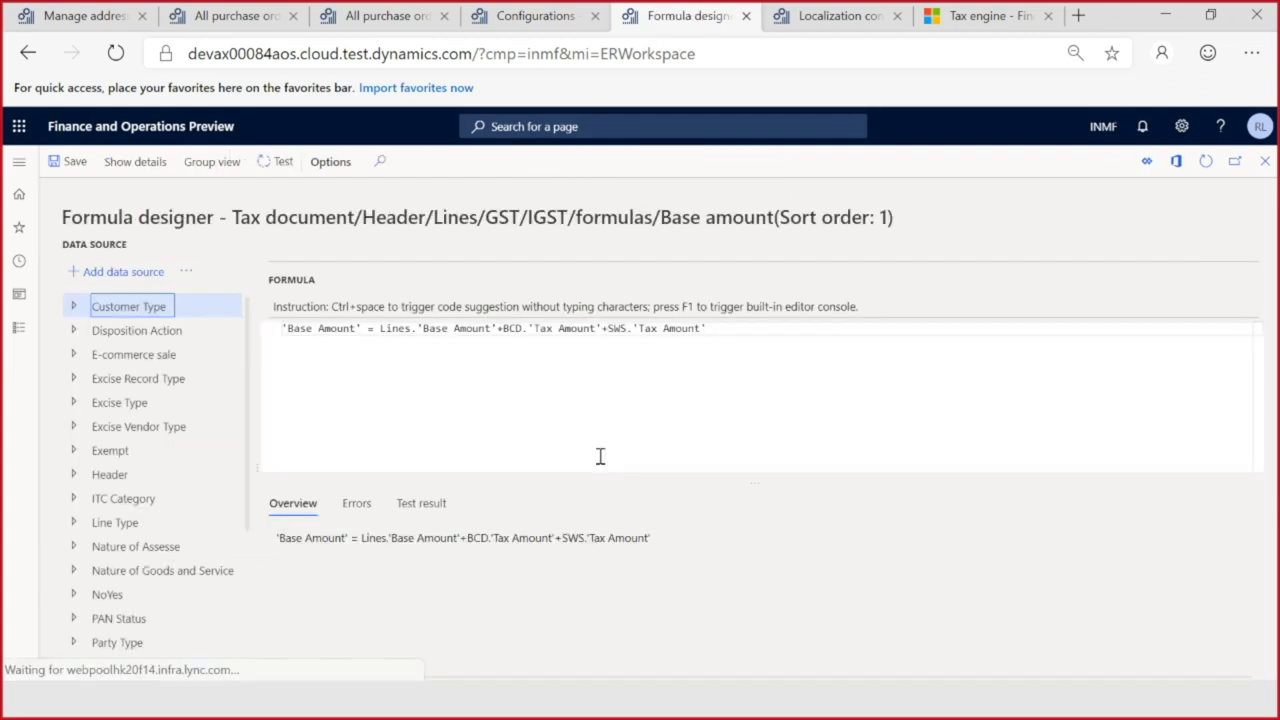
{"action": "left_click", "coordinate": [729, 332]}
{"action": "type", "text": "+ anti"}
{"action": "key", "text": "Down"}
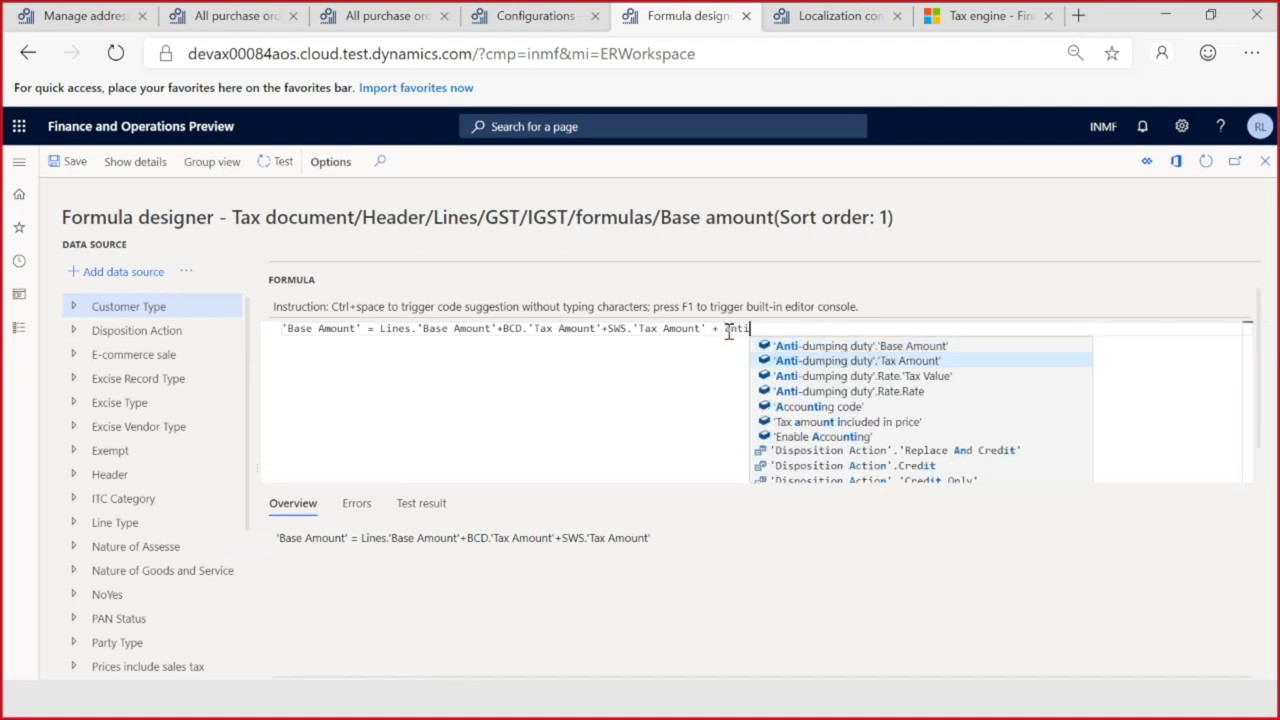
{"action": "key", "text": "Return"}
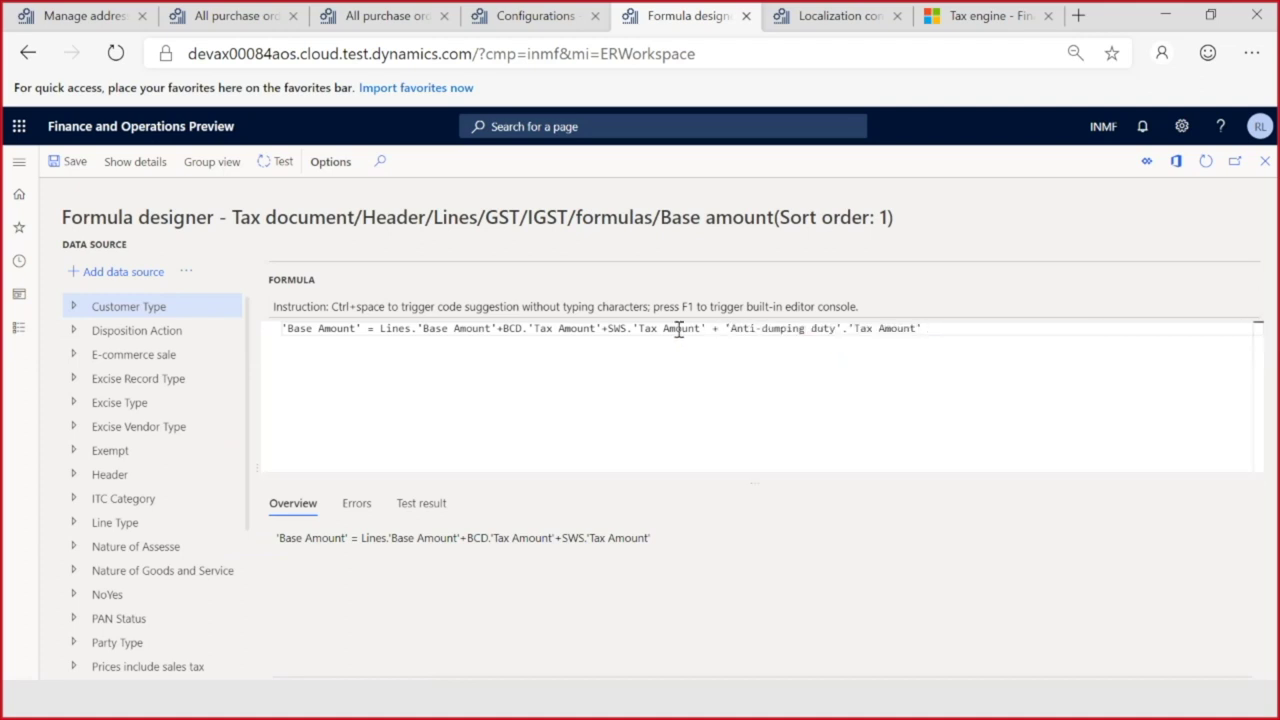
Step: Save the formula, leave the formula designer, and save and close the tax document to return to the Tax (Contoso) configuration
{"action": "left_click", "coordinate": [68, 161]}
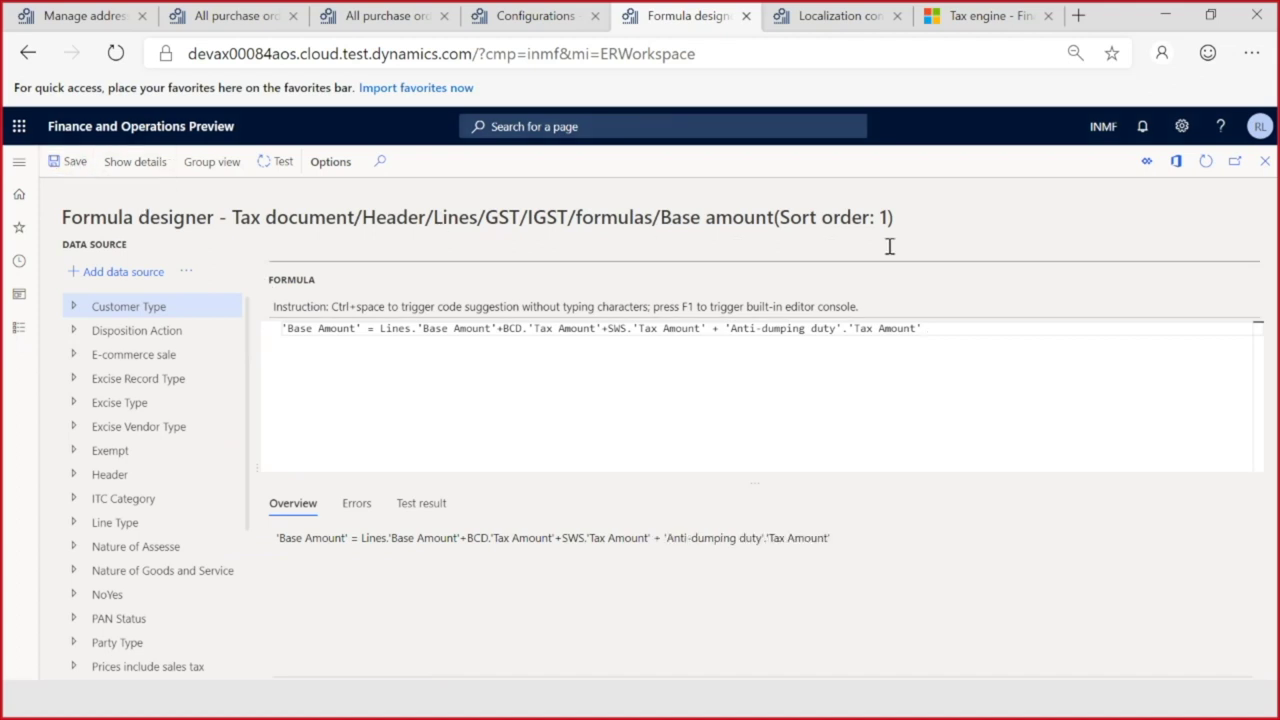
{"action": "left_click", "coordinate": [1264, 161]}
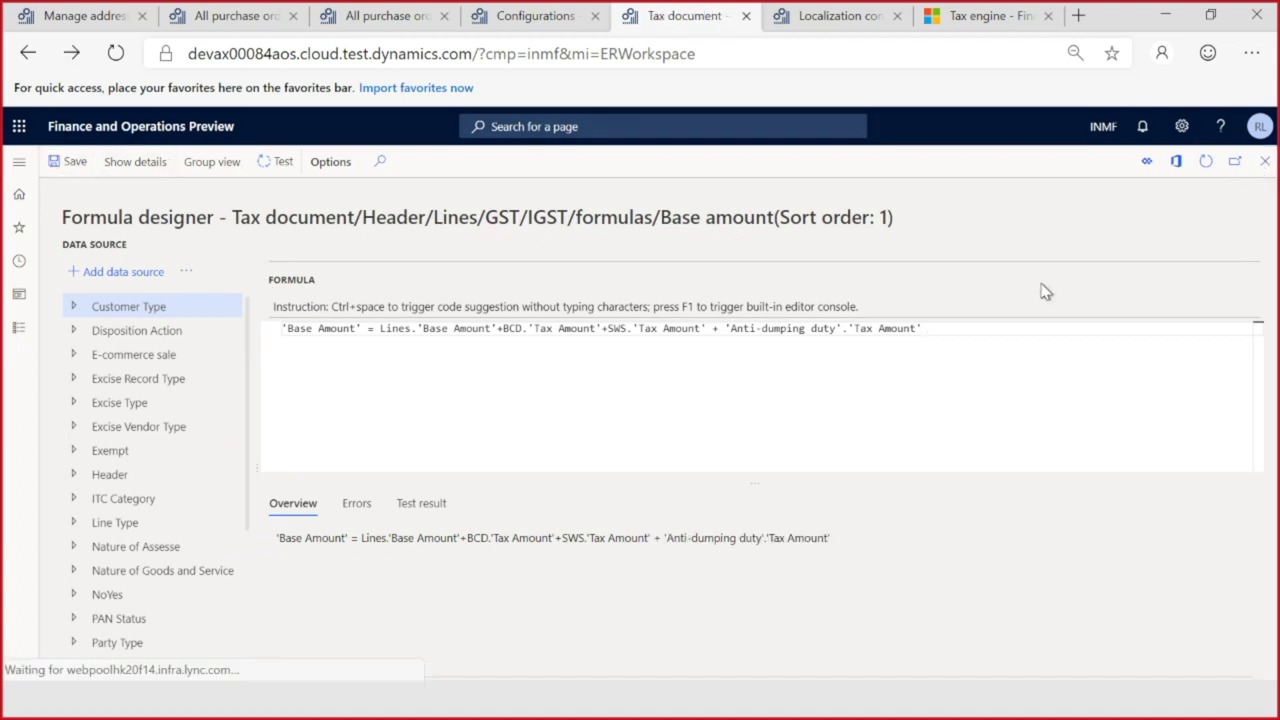
{"action": "left_click", "coordinate": [77, 165]}
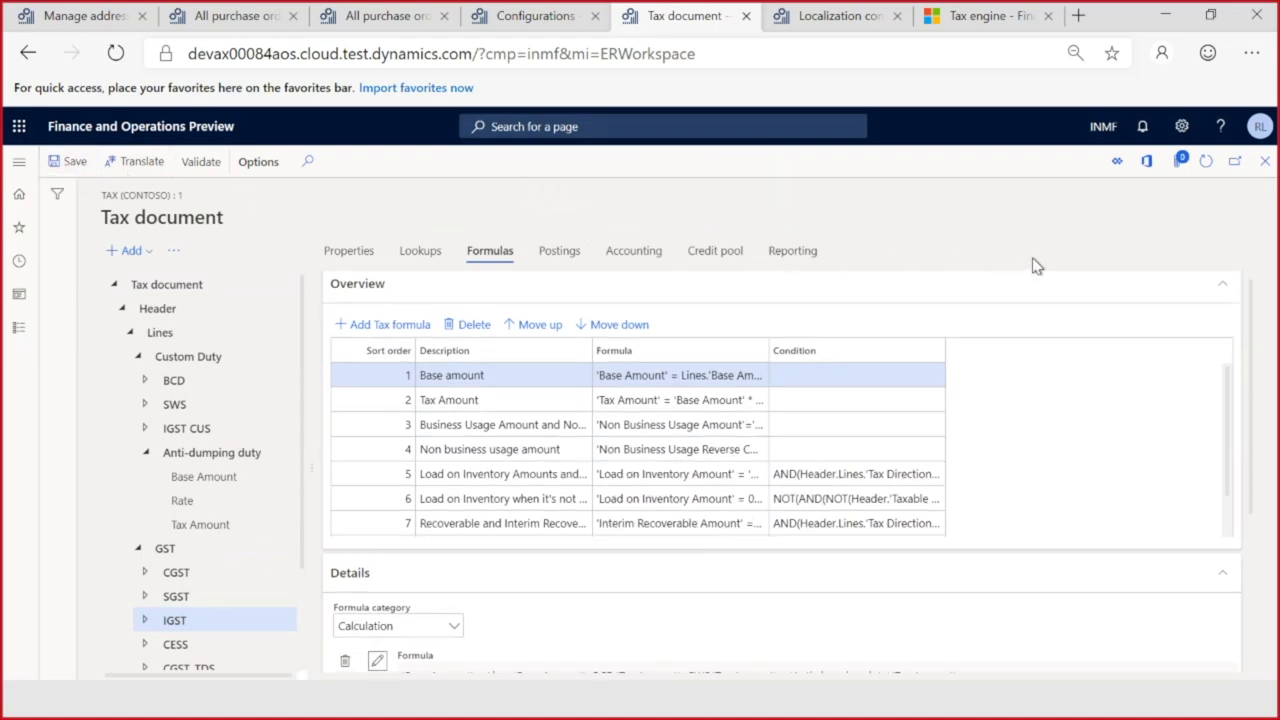
{"action": "left_click", "coordinate": [1265, 161]}
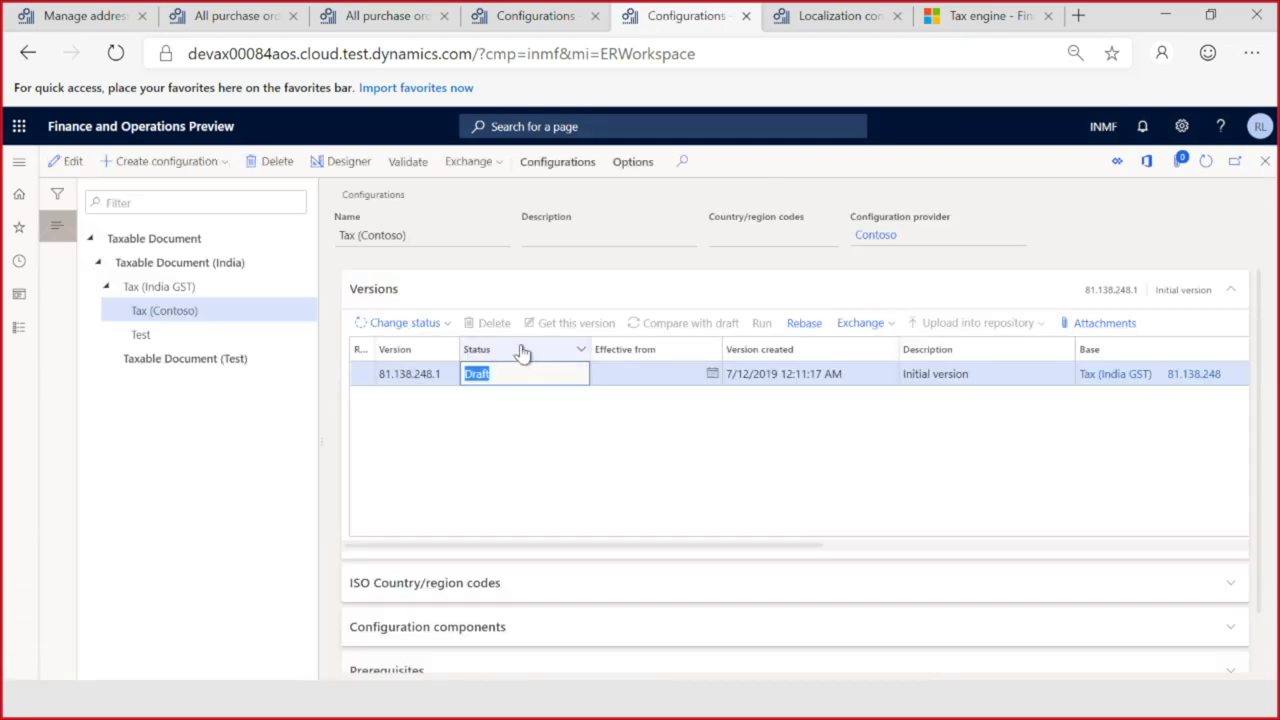
Step: Change the status of the Tax (Contoso) draft version to Complete with the description Anti-dumping duty
{"action": "left_click", "coordinate": [448, 324]}
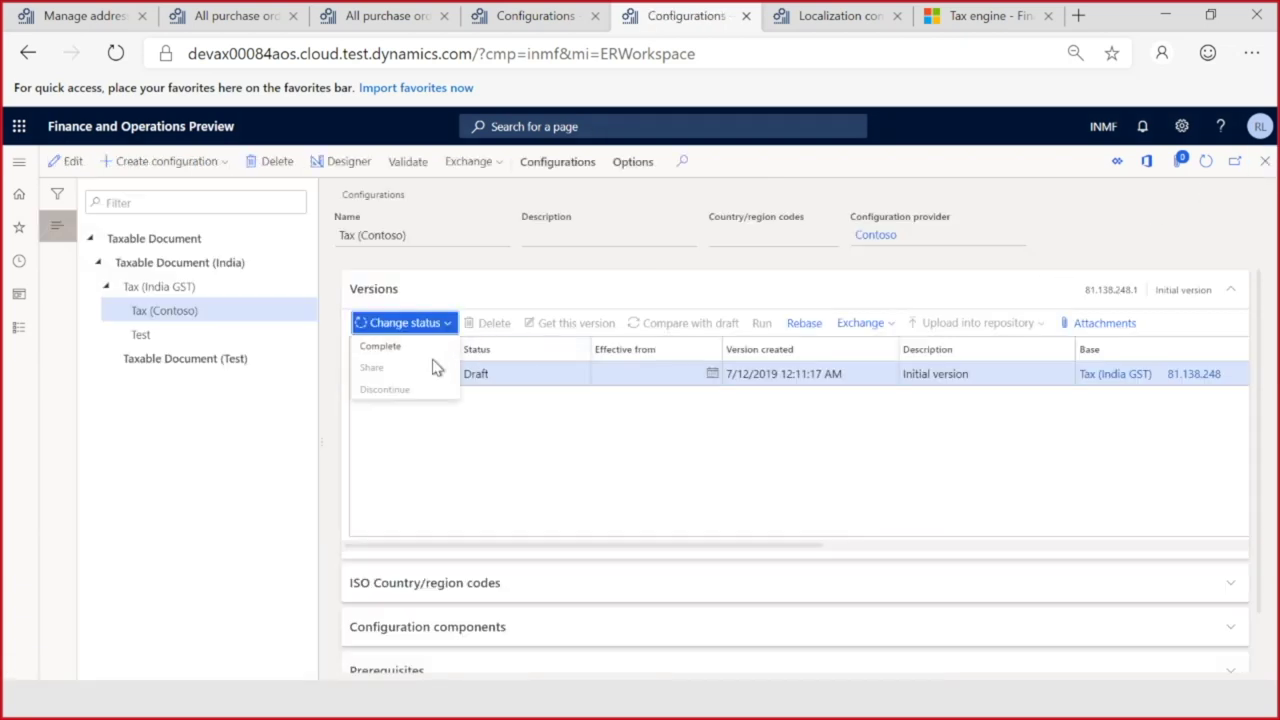
{"action": "left_click", "coordinate": [413, 348]}
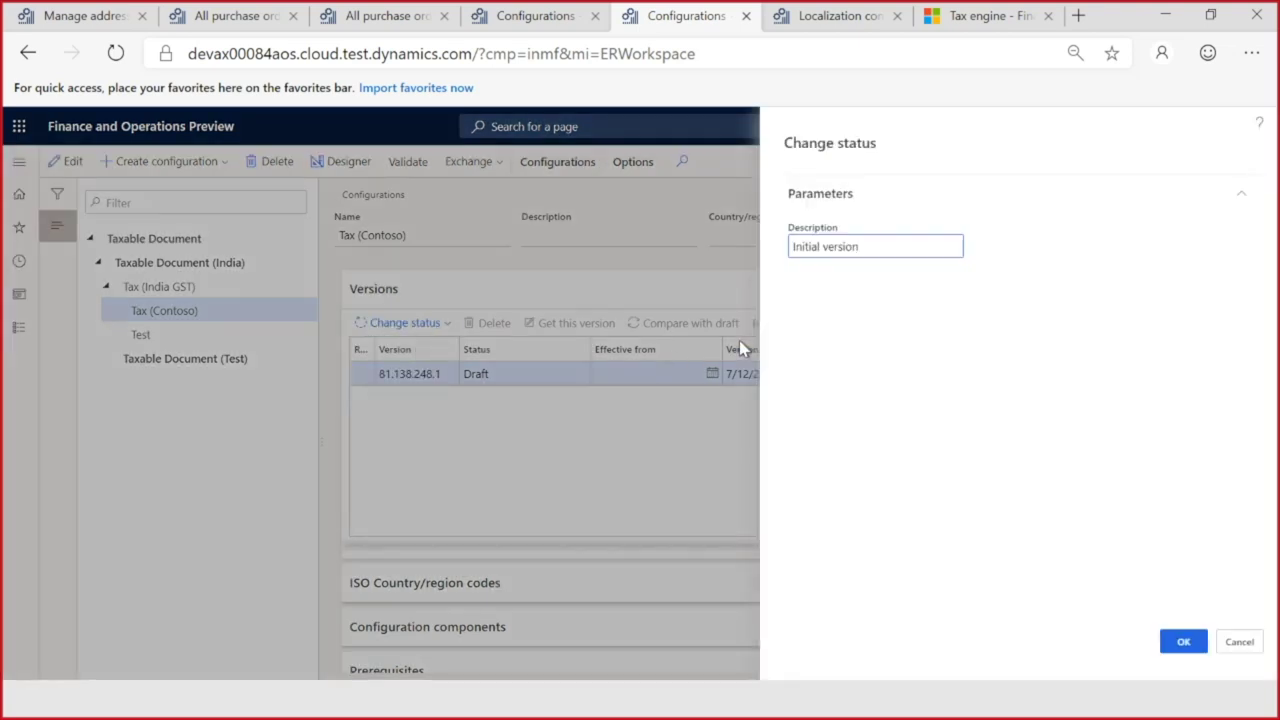
{"action": "key", "text": "ctrl+BackSpace"}
{"action": "key", "text": "ctrl+BackSpace"}
{"action": "type", "text": "Ant"}
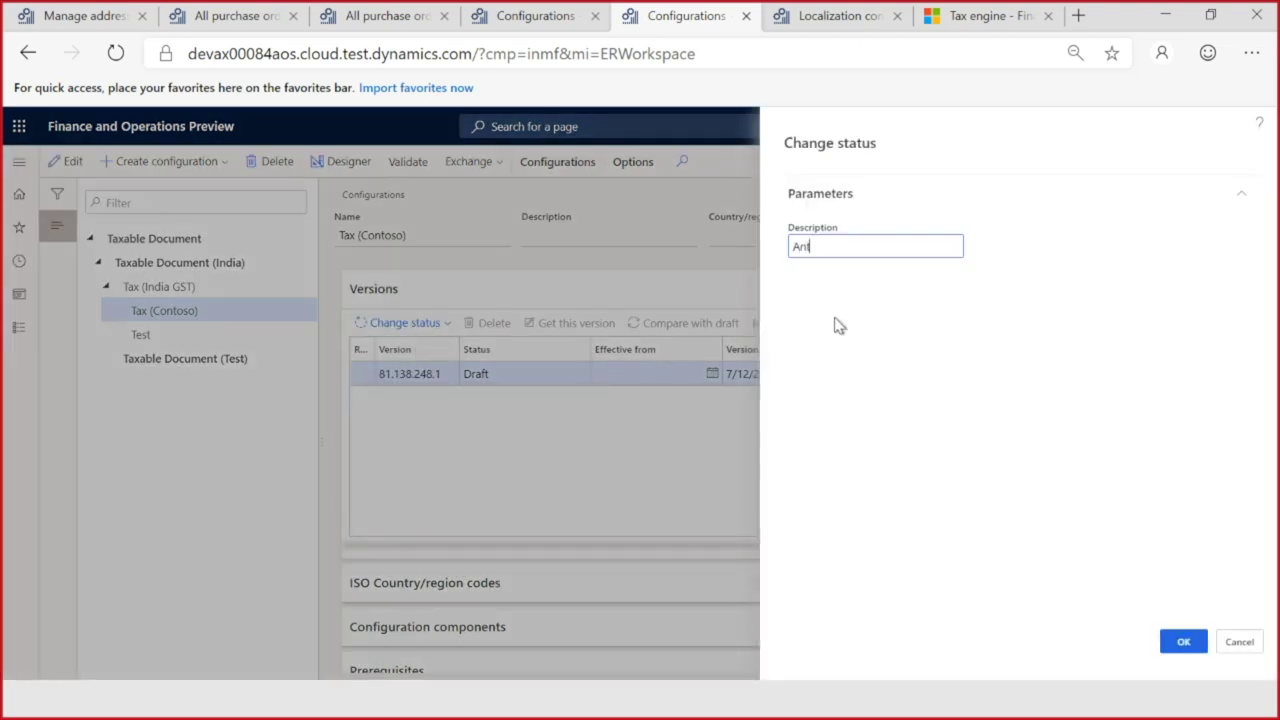
{"action": "type", "text": "i-dumping duty"}
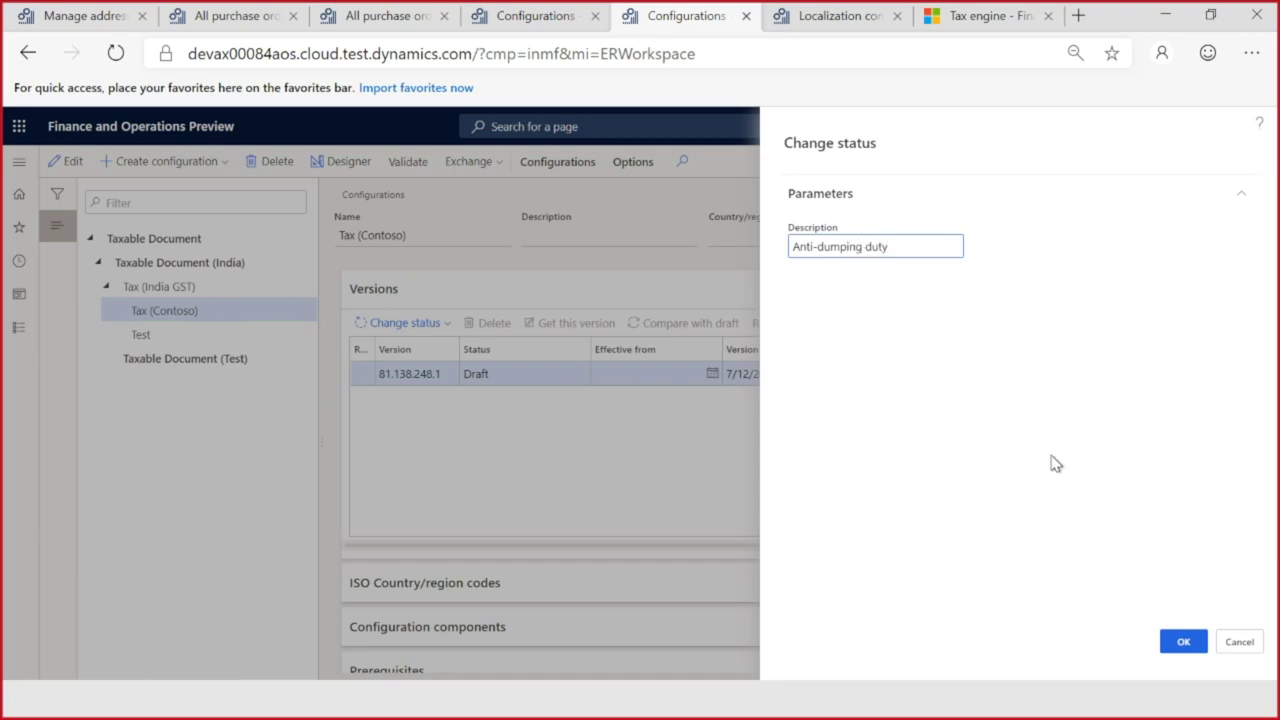
{"action": "left_click", "coordinate": [1183, 644]}
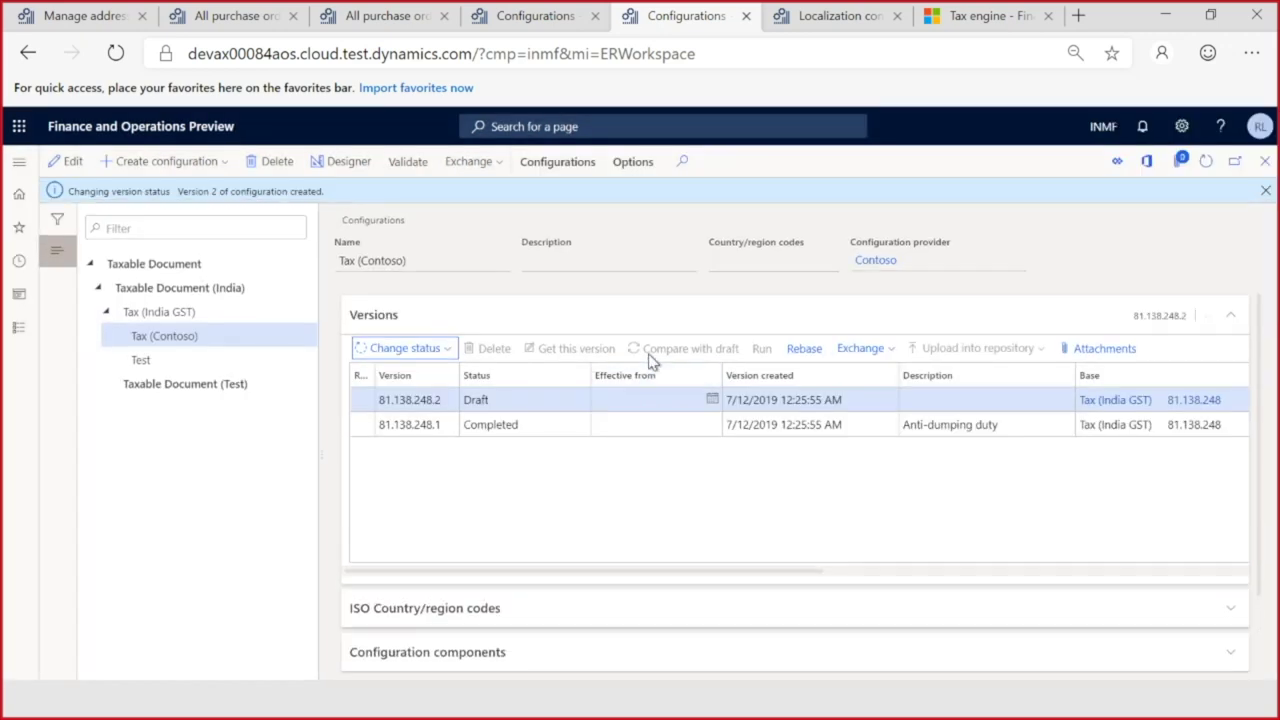
Step: In the GST tax setup's configurations, add Tax (Contoso) revision 1 as an available configuration and save
{"action": "left_click", "coordinate": [536, 22]}
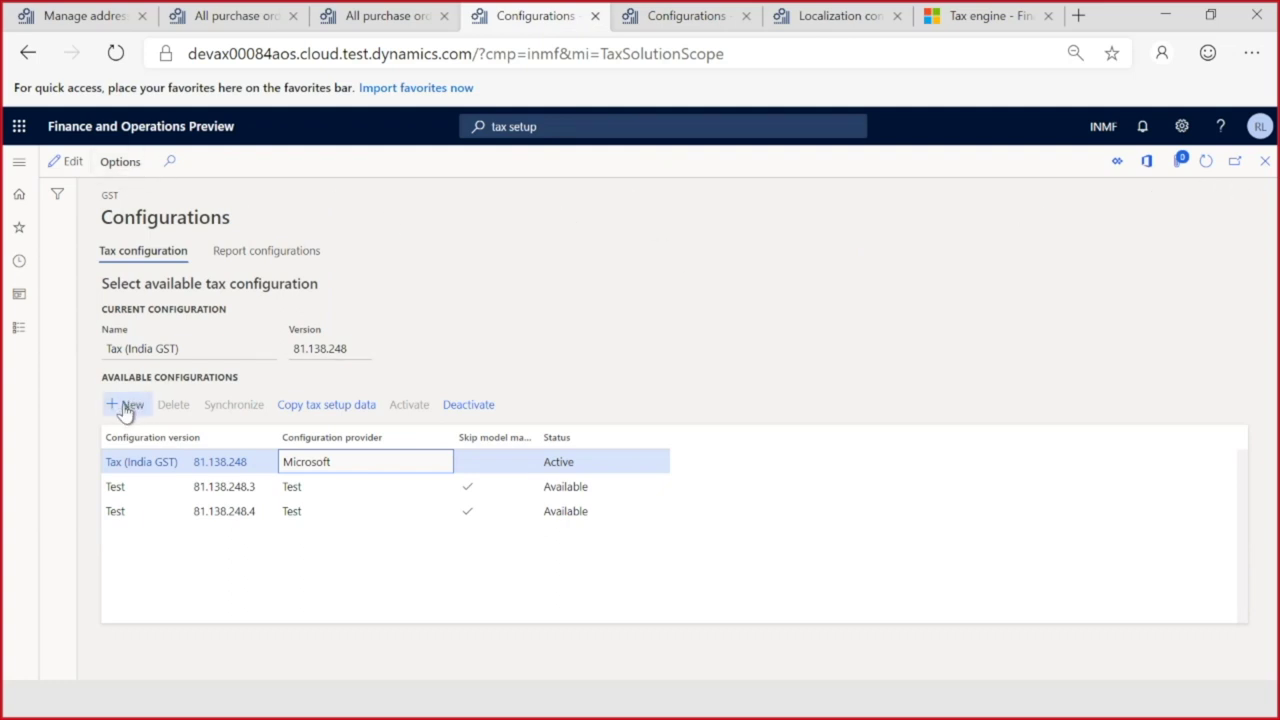
{"action": "left_click", "coordinate": [1264, 170]}
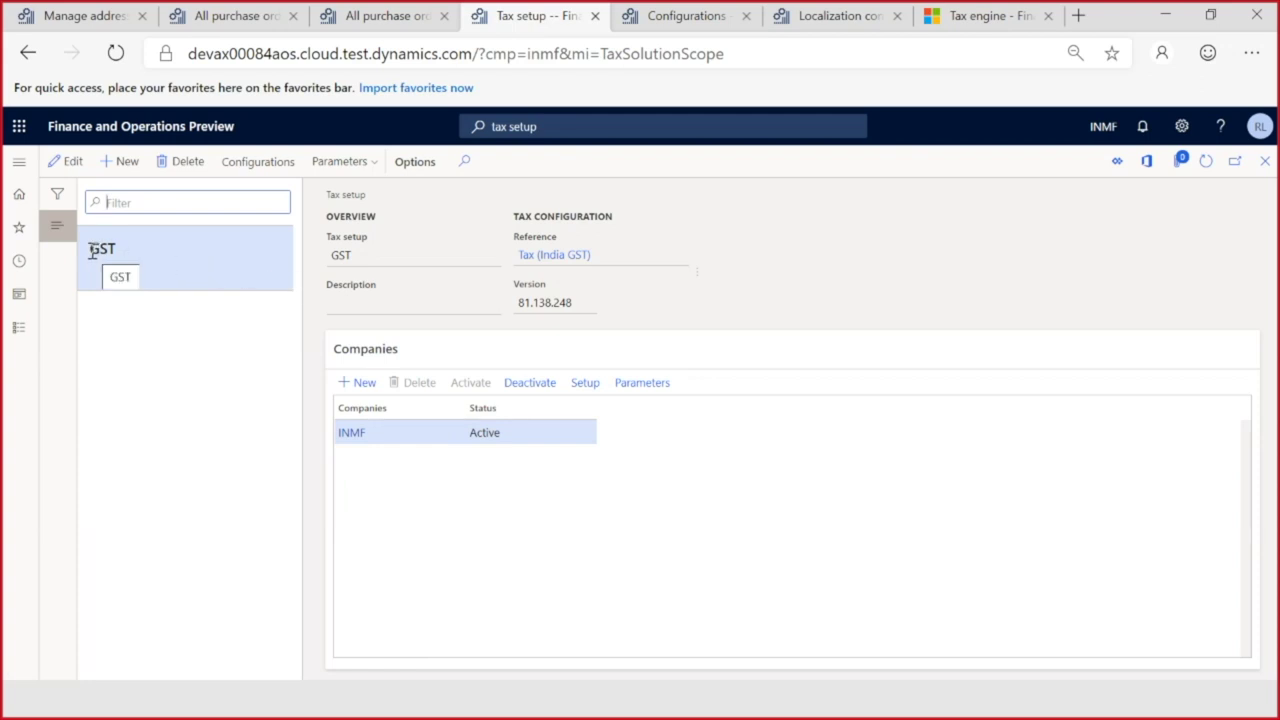
{"action": "left_click_drag", "start_coordinate": [92, 251], "coordinate": [123, 248]}
{"action": "left_click", "coordinate": [253, 172]}
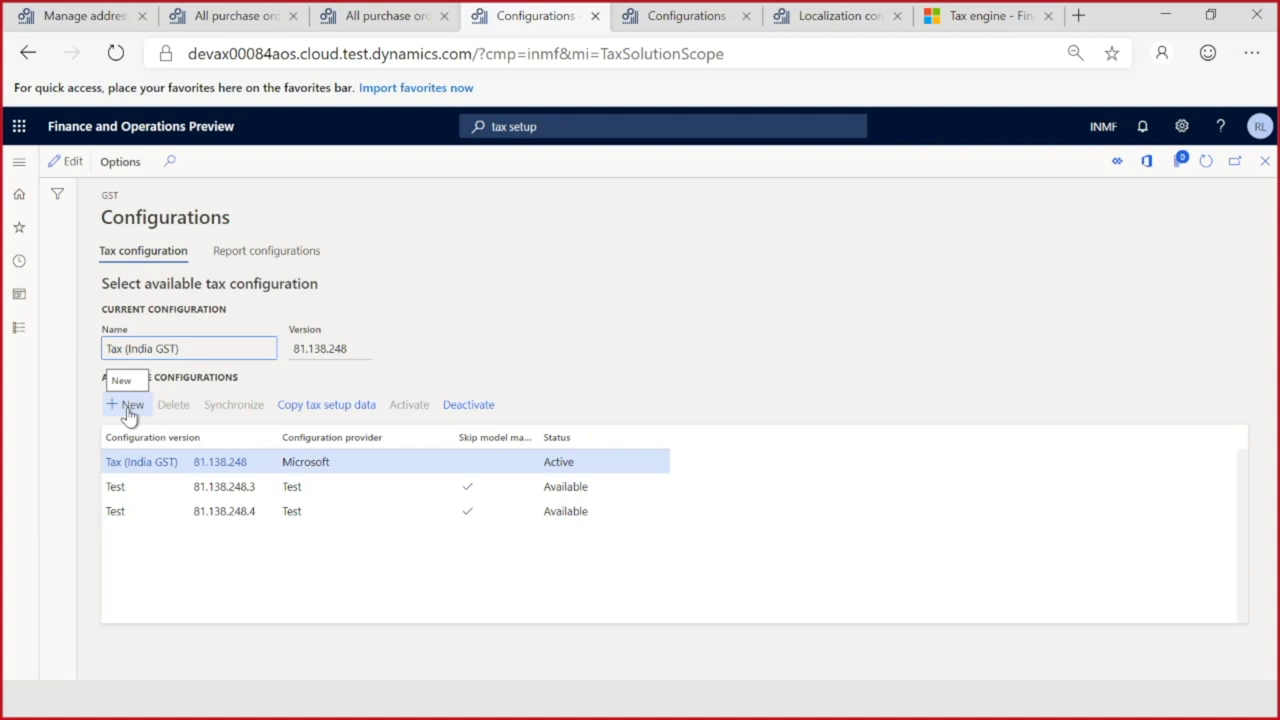
{"action": "left_click", "coordinate": [129, 414]}
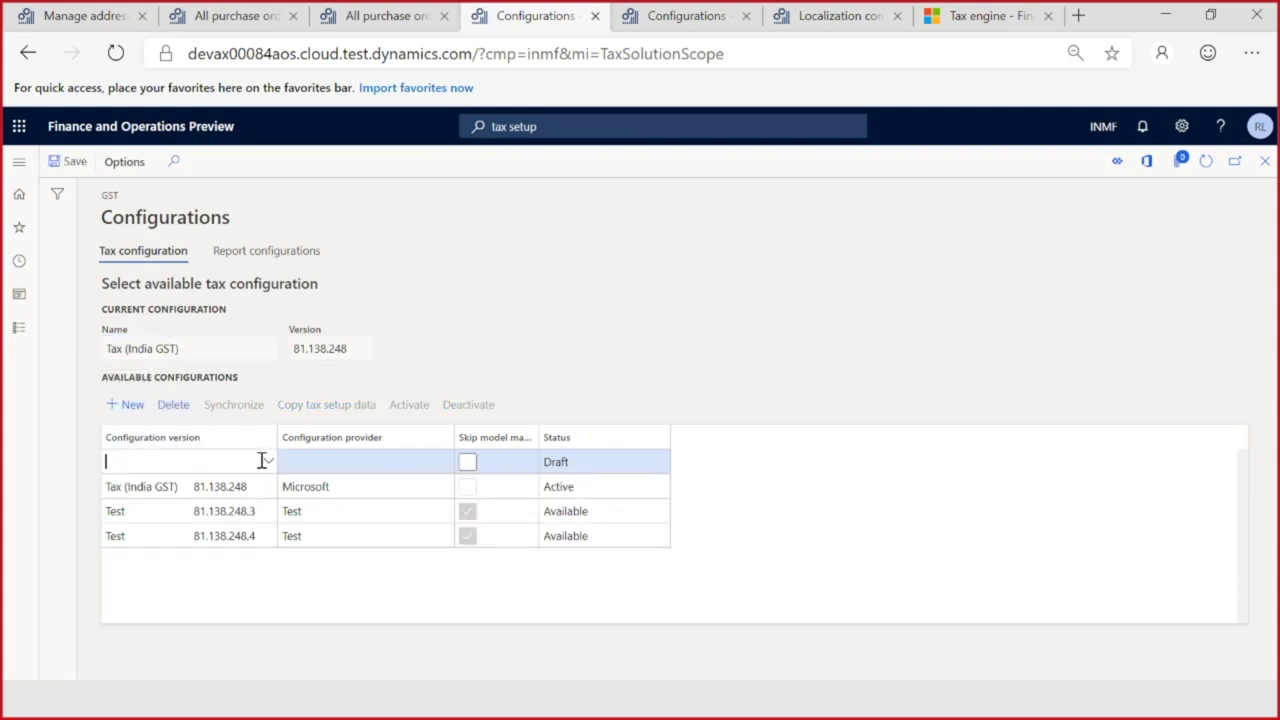
{"action": "left_click", "coordinate": [268, 465]}
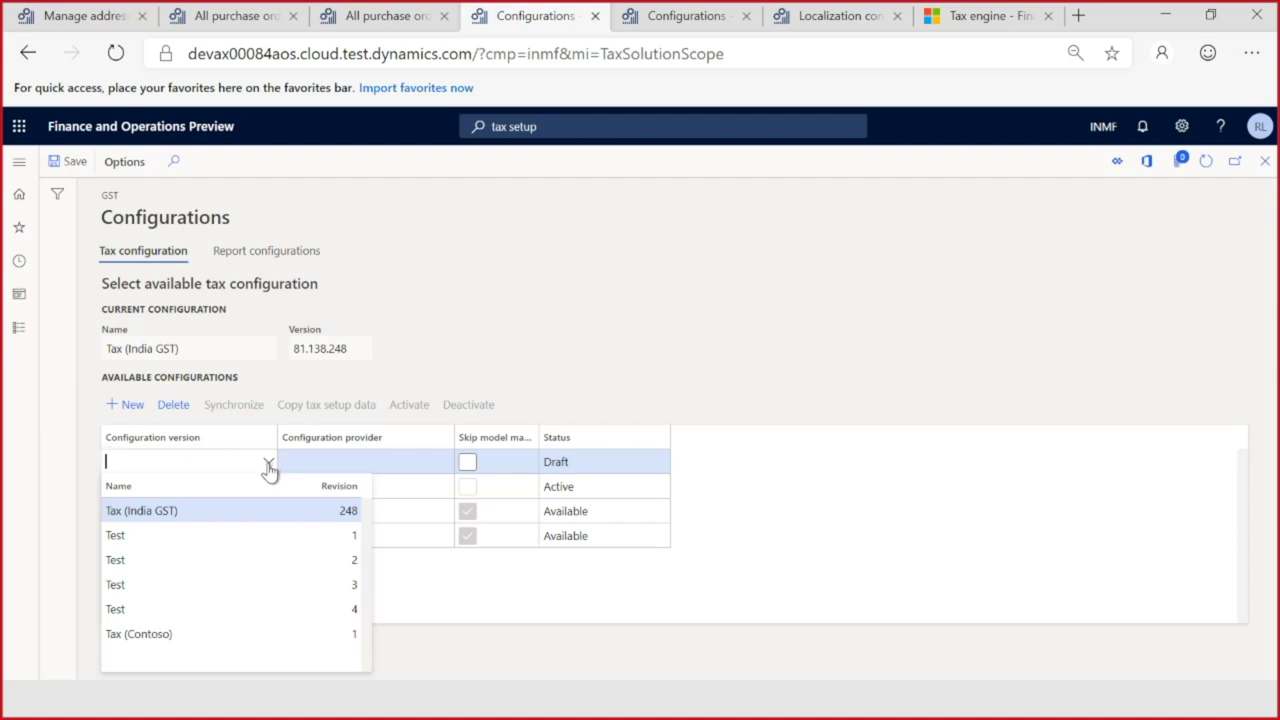
{"action": "left_click", "coordinate": [145, 632]}
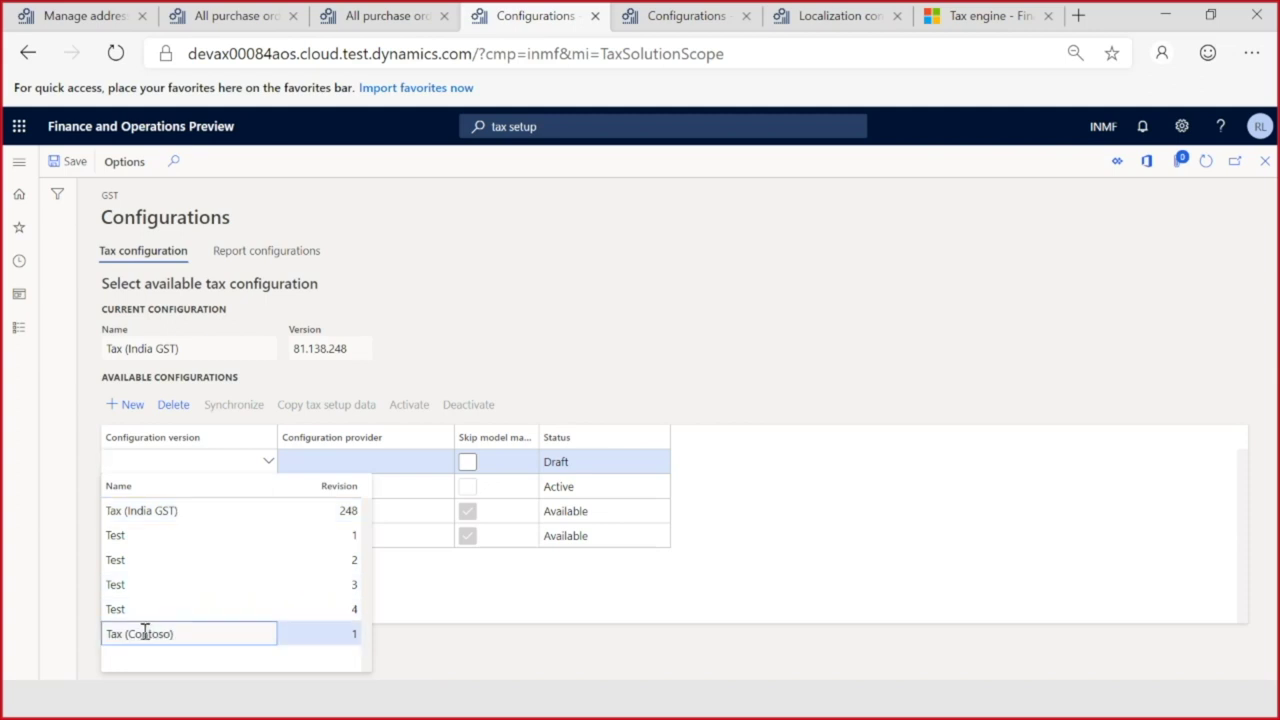
{"action": "left_click", "coordinate": [70, 163]}
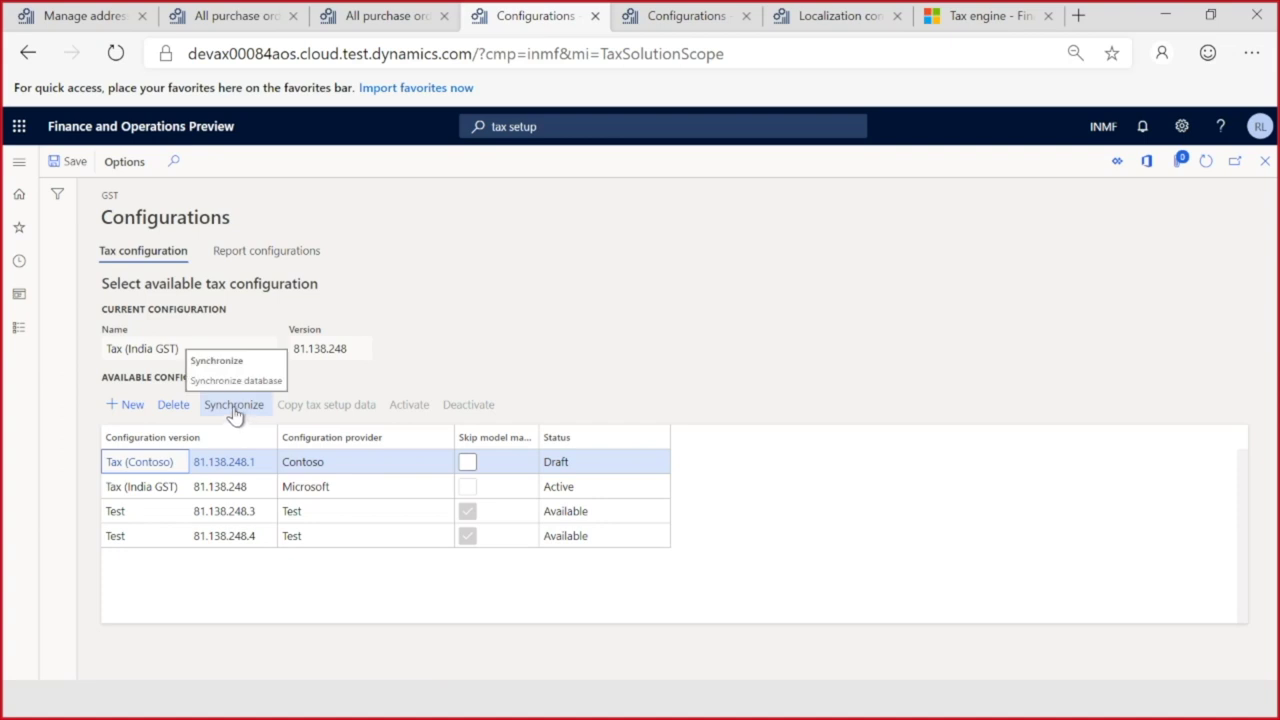
Step: Synchronize the Tax (Contoso) configuration, copying tax setup data from Tax (India GST) version 248 and accepting the replacement
{"action": "left_click", "coordinate": [233, 410]}
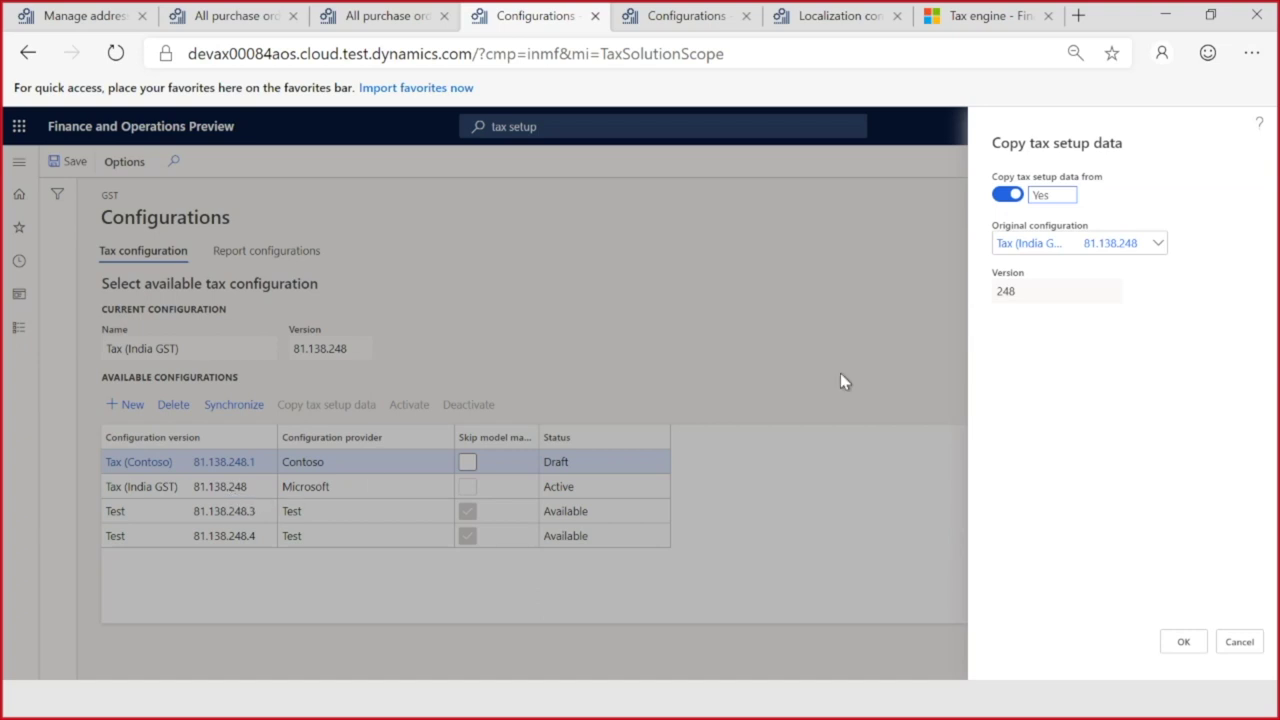
{"action": "left_click", "coordinate": [1168, 645]}
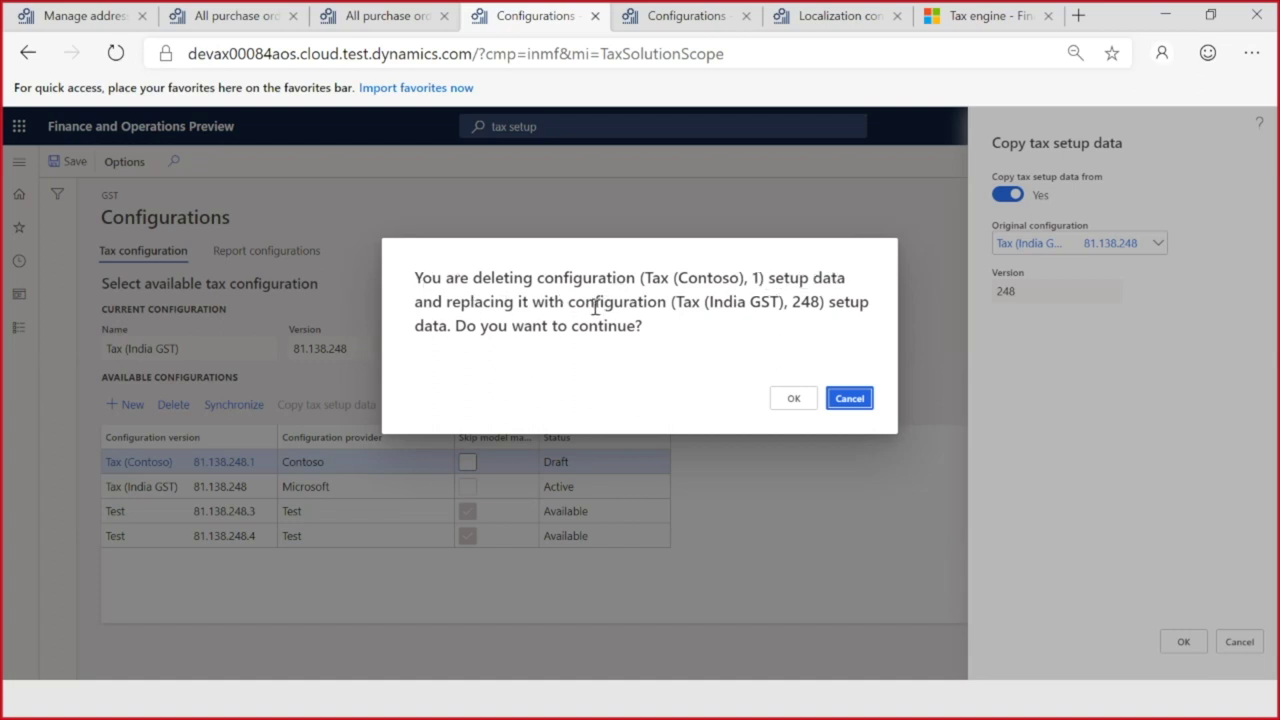
{"action": "left_click_drag", "start_coordinate": [597, 303], "coordinate": [829, 310]}
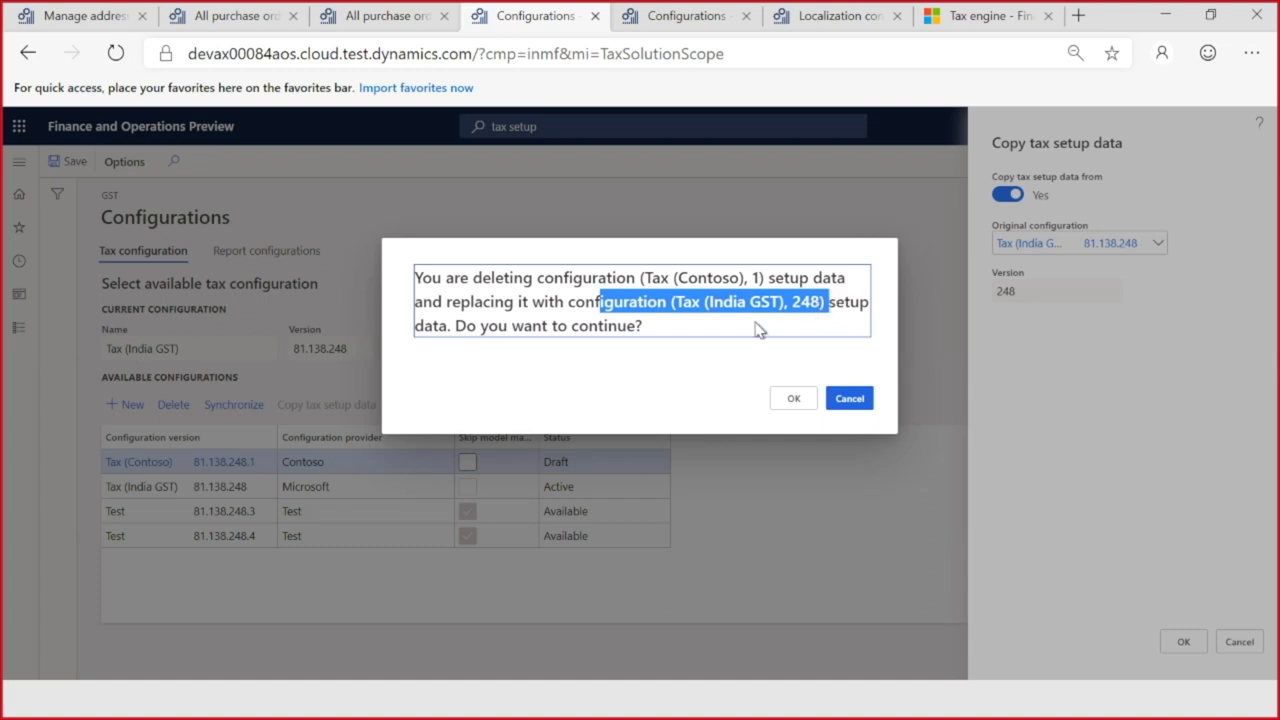
{"action": "left_click", "coordinate": [795, 400]}
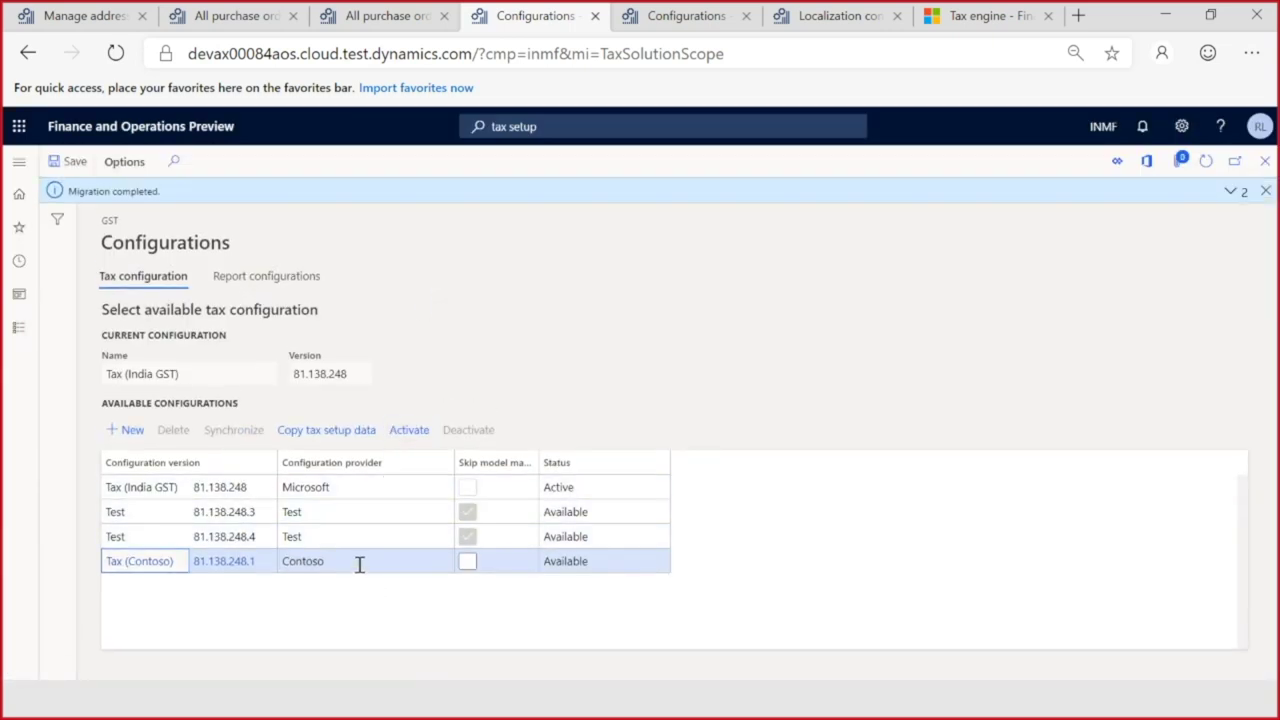
Step: Activate the Tax (Contoso) configuration for GST and return to the tax setup page
{"action": "left_click", "coordinate": [467, 561]}
{"action": "left_click_drag", "start_coordinate": [608, 561], "coordinate": [540, 564]}
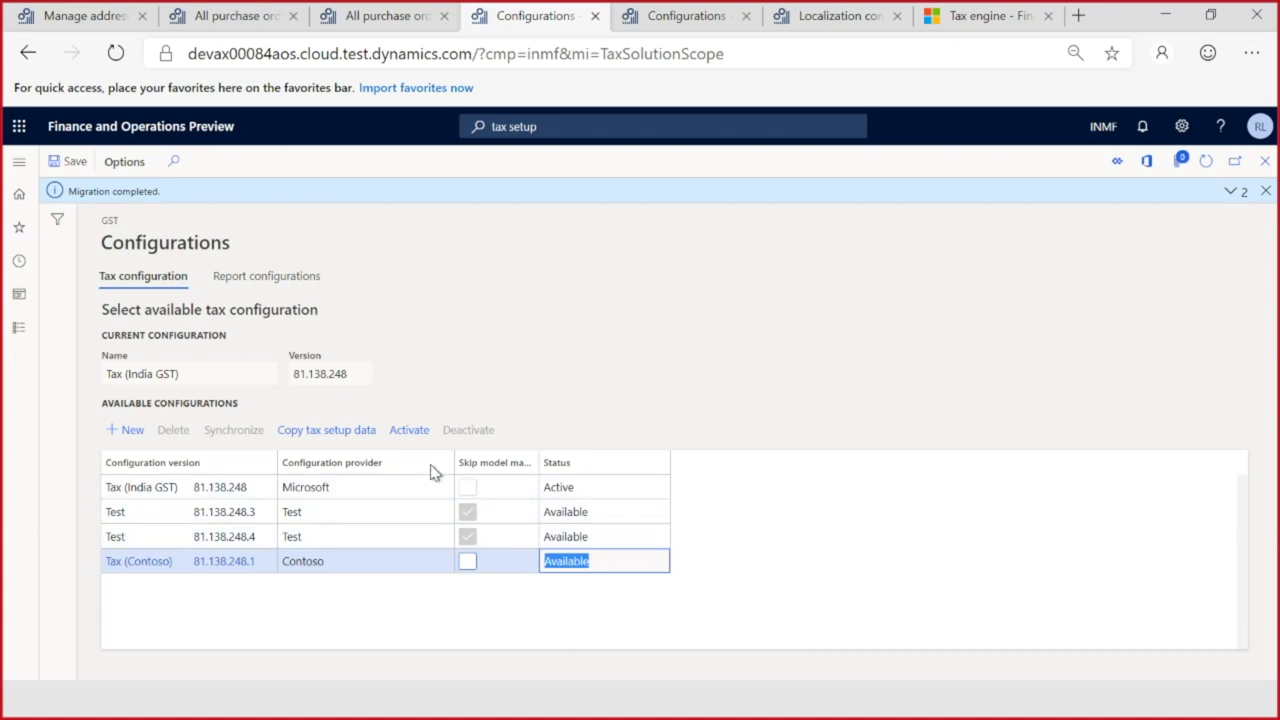
{"action": "left_click", "coordinate": [411, 435]}
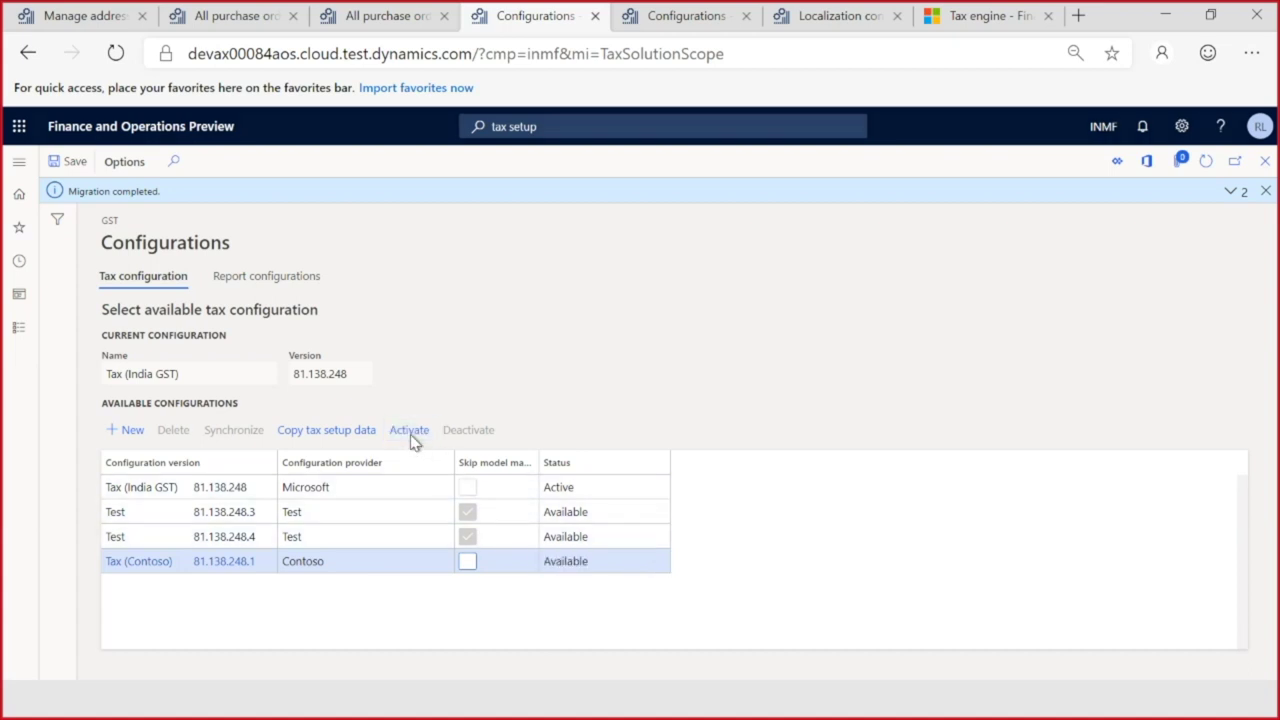
{"action": "left_click", "coordinate": [1266, 190]}
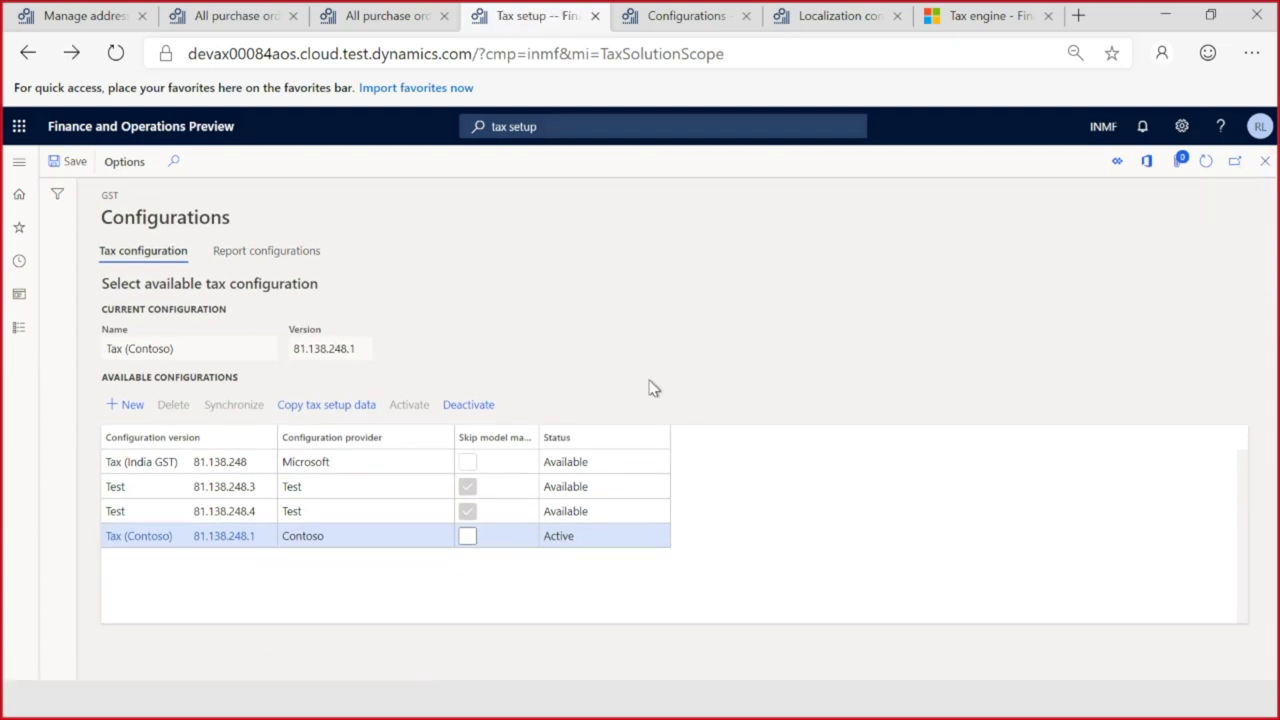
{"action": "key", "text": "Escape"}
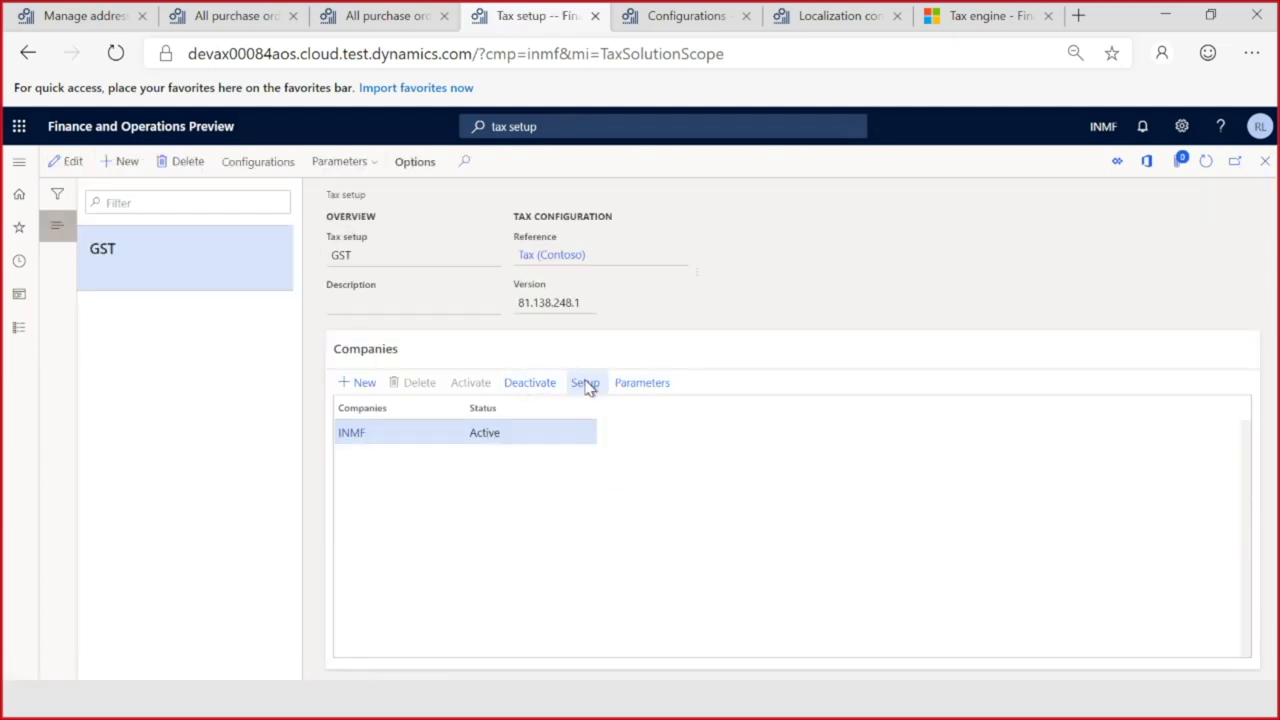
Step: Open the tax setup of company INMF and compare the Tax (Contoso) tax document tree with that of Tax (India GST)
{"action": "left_click", "coordinate": [586, 384]}
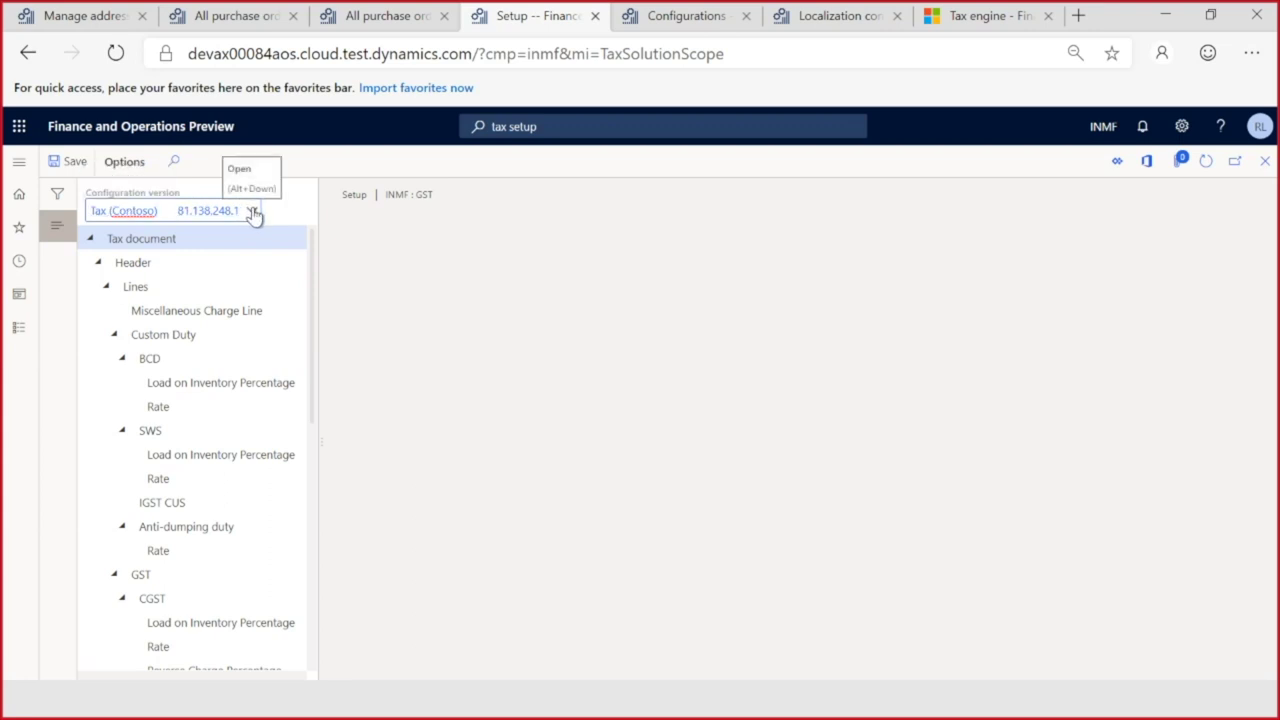
{"action": "left_click", "coordinate": [252, 211]}
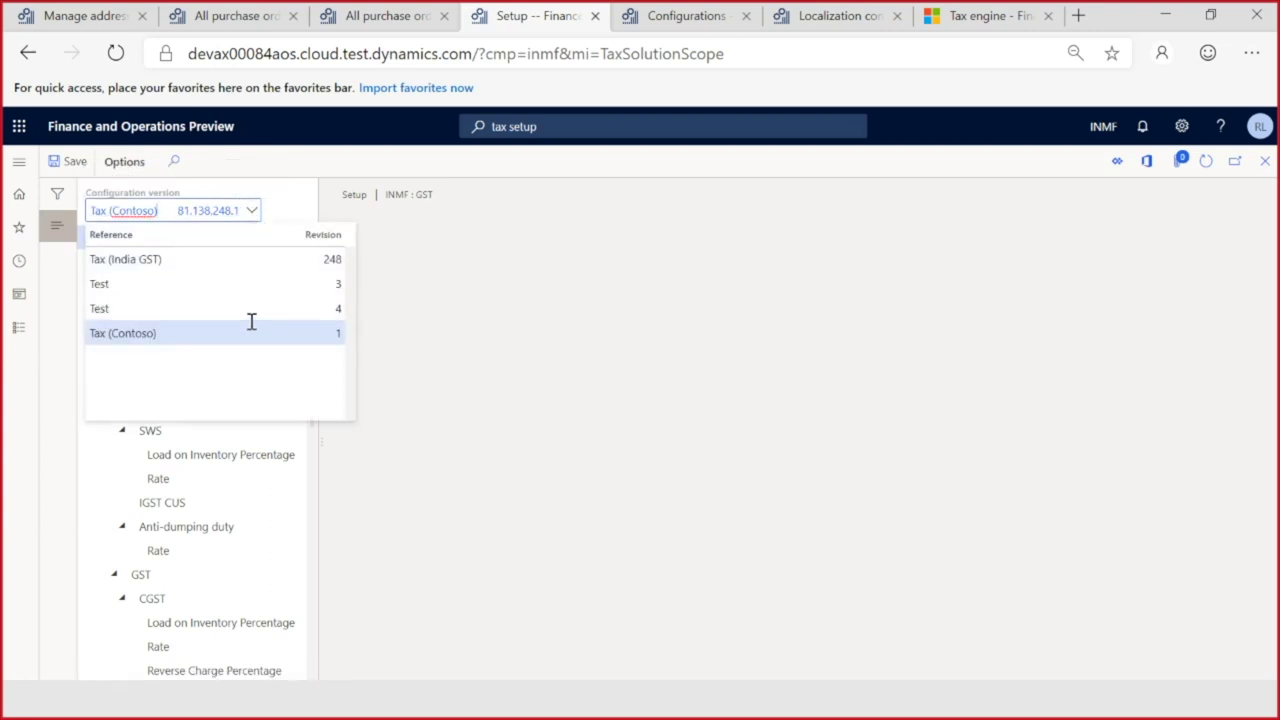
{"action": "left_click", "coordinate": [253, 212]}
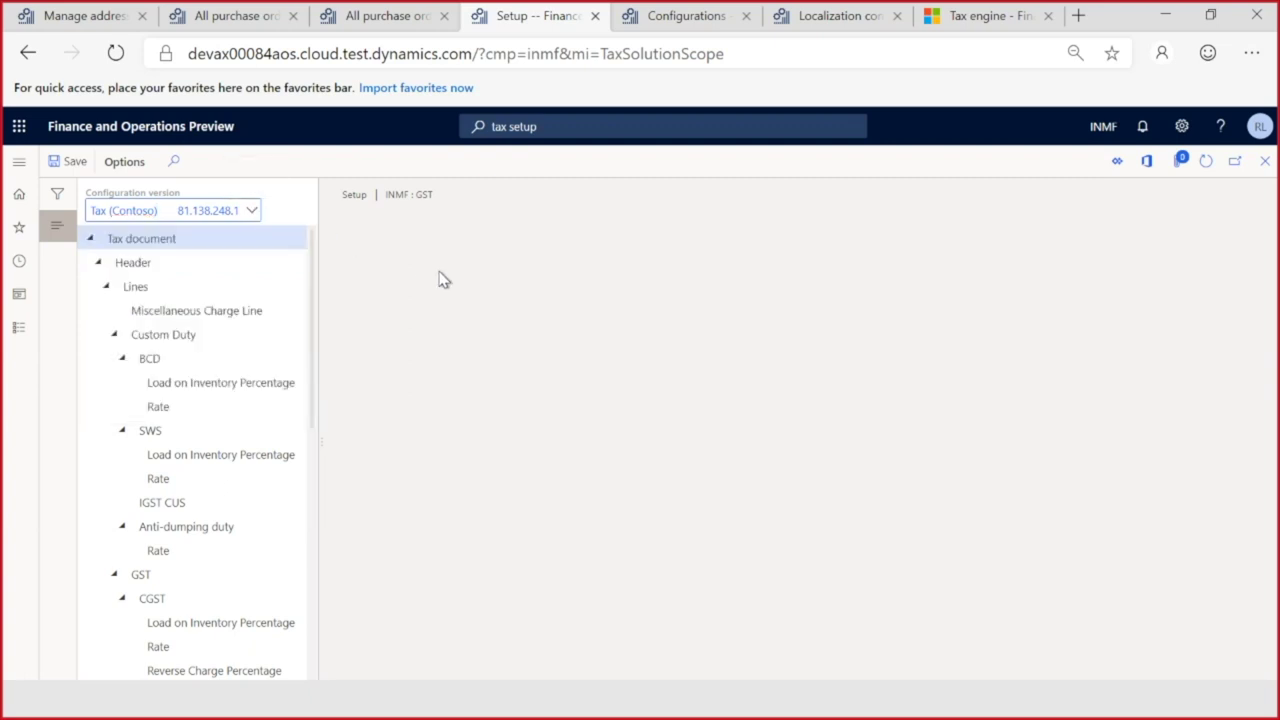
{"action": "scroll", "coordinate": [266, 337], "scroll_direction": "down", "scroll_amount": 1}
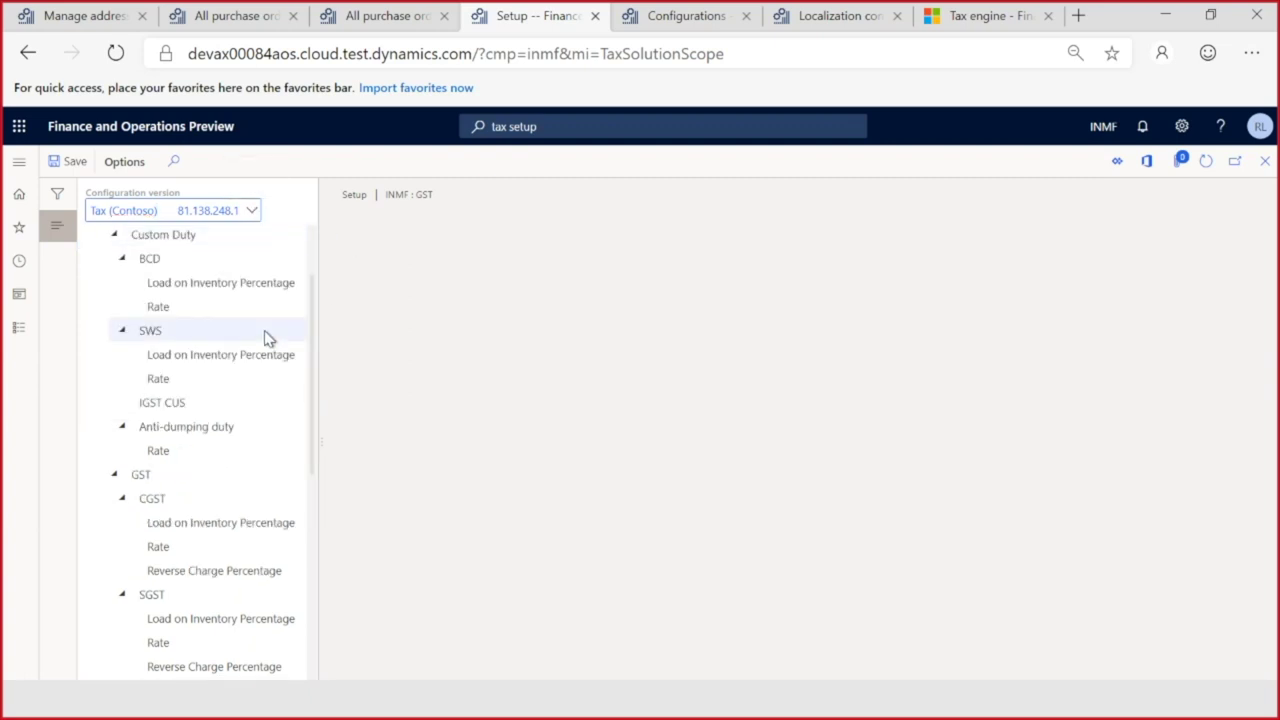
{"action": "left_click", "coordinate": [252, 211]}
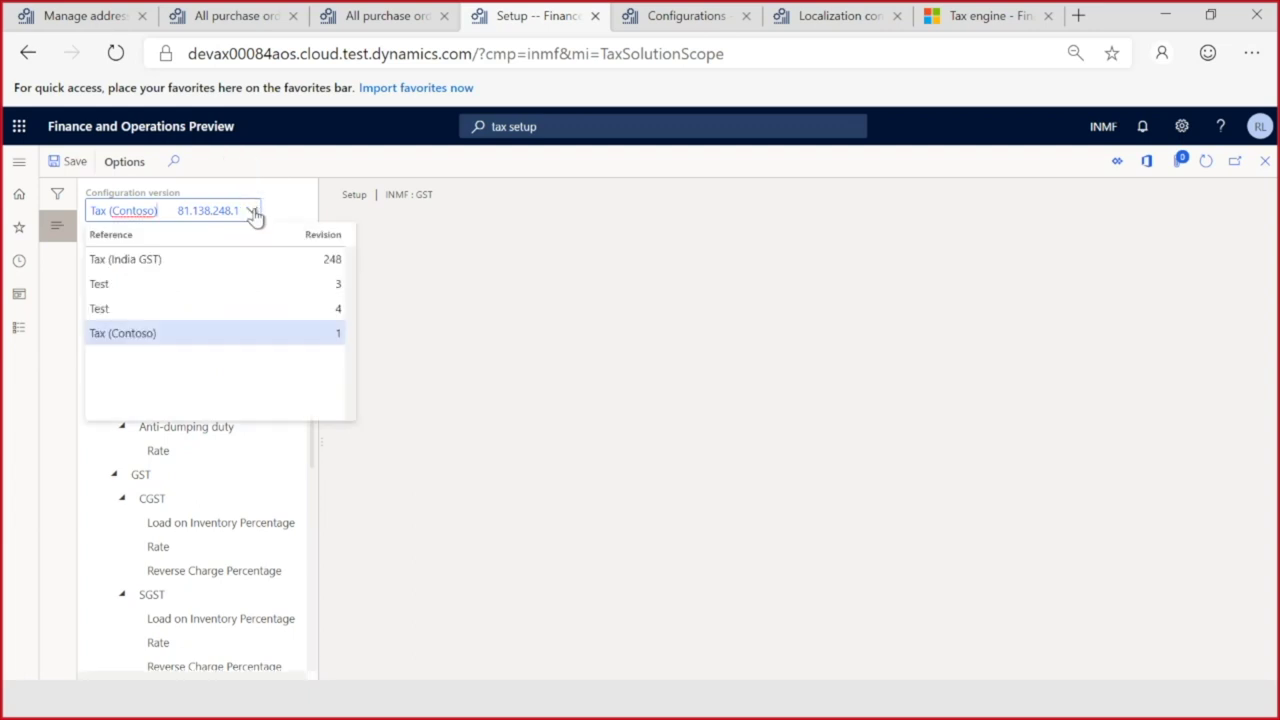
{"action": "left_click", "coordinate": [217, 261]}
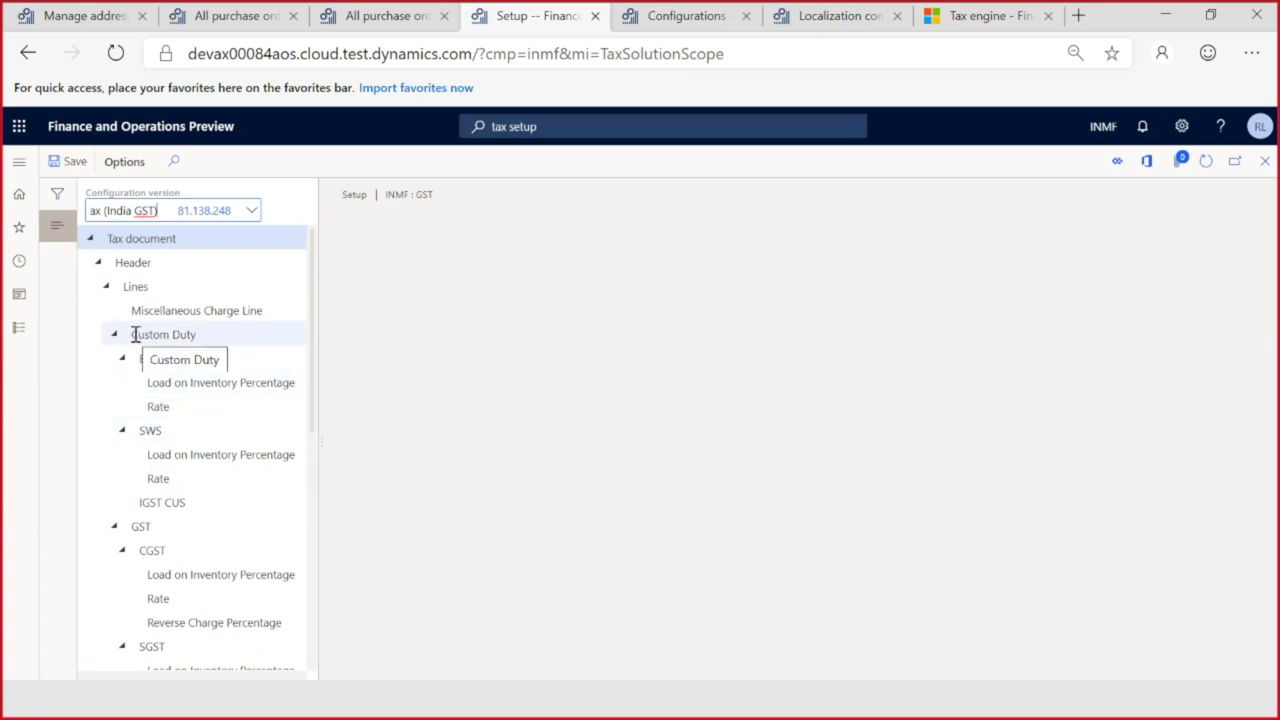
{"action": "left_click", "coordinate": [252, 211]}
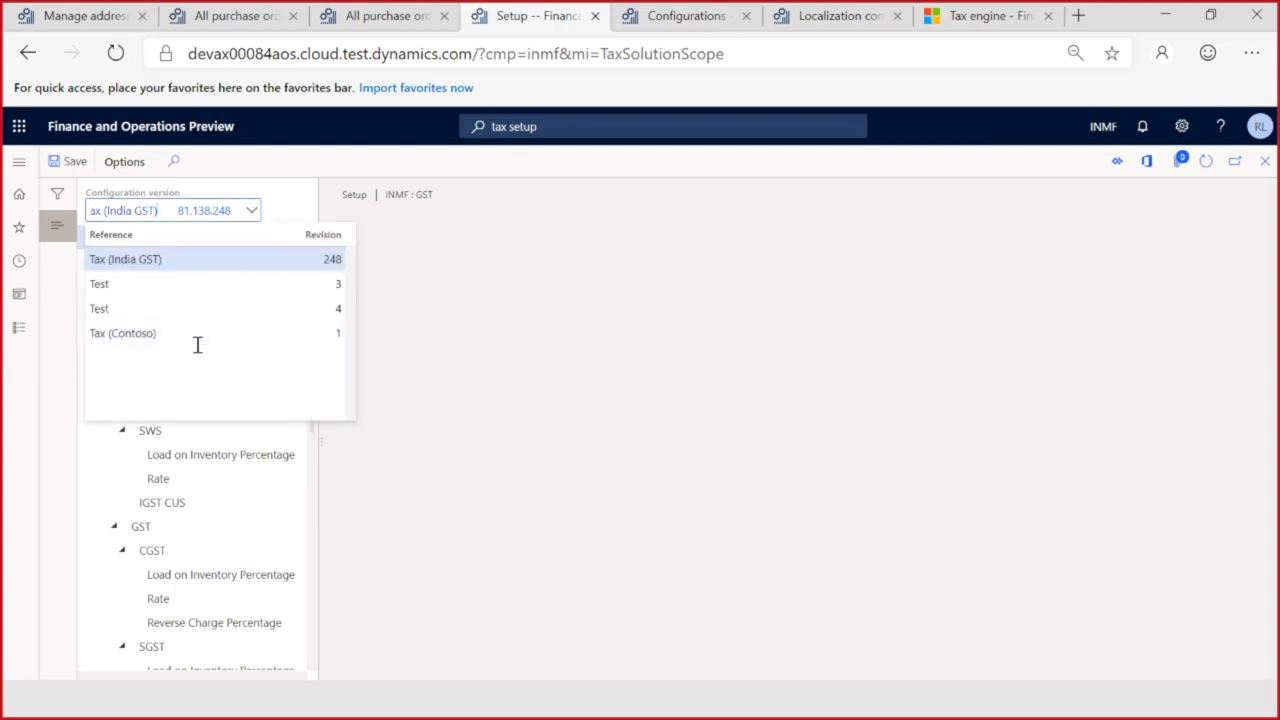
{"action": "left_click", "coordinate": [192, 341]}
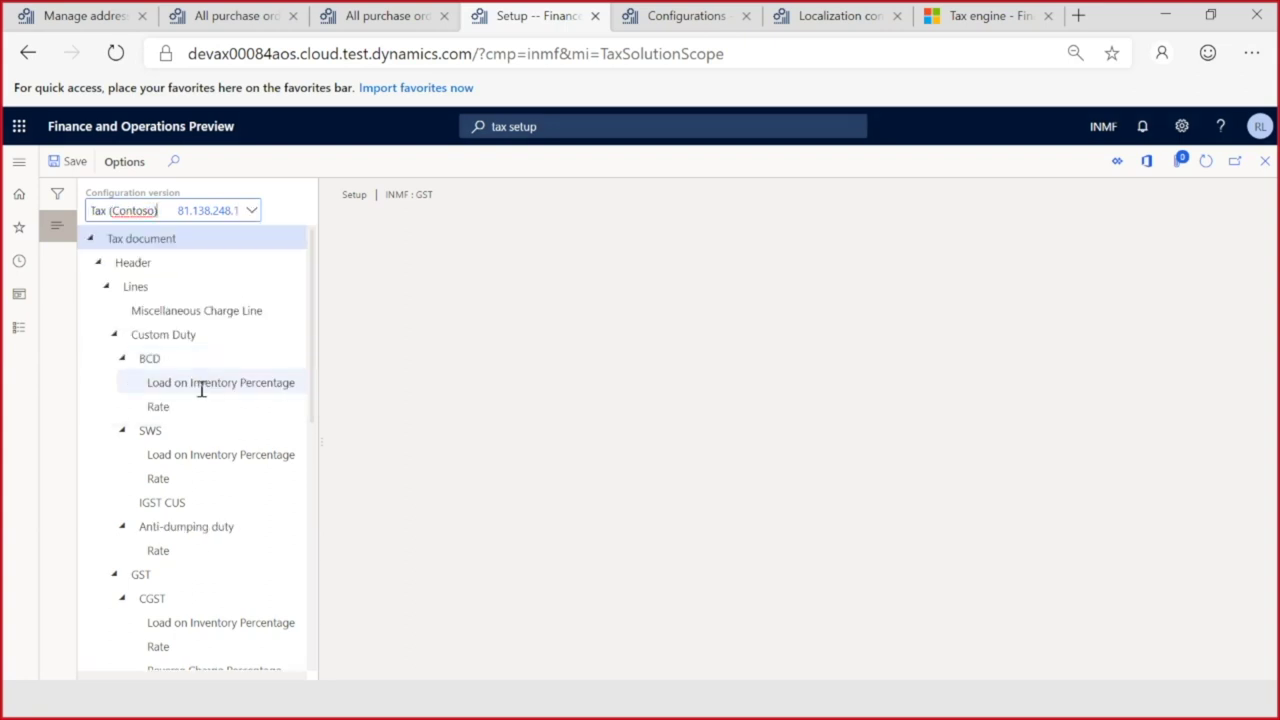
Step: Add an applicability condition with item ID 1105 to the Anti-dumping duty component and save it
{"action": "left_click_drag", "start_coordinate": [140, 527], "coordinate": [236, 528]}
{"action": "left_click", "coordinate": [200, 528]}
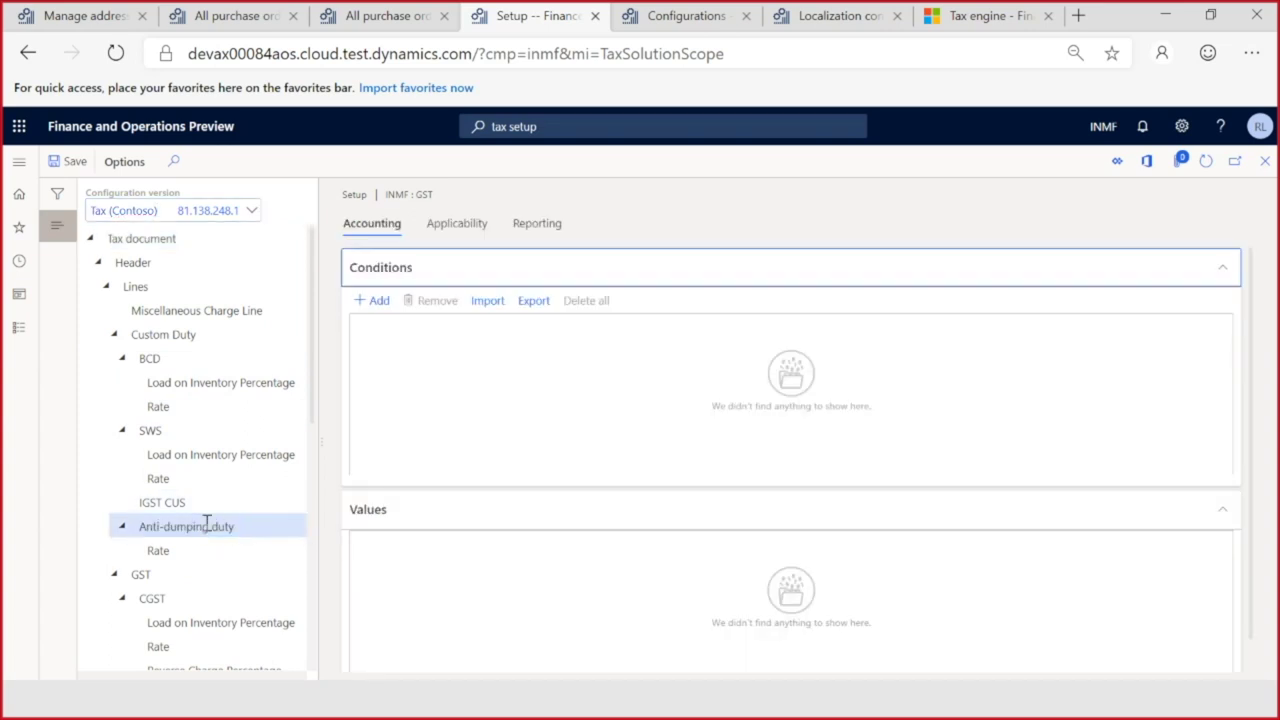
{"action": "left_click", "coordinate": [466, 228]}
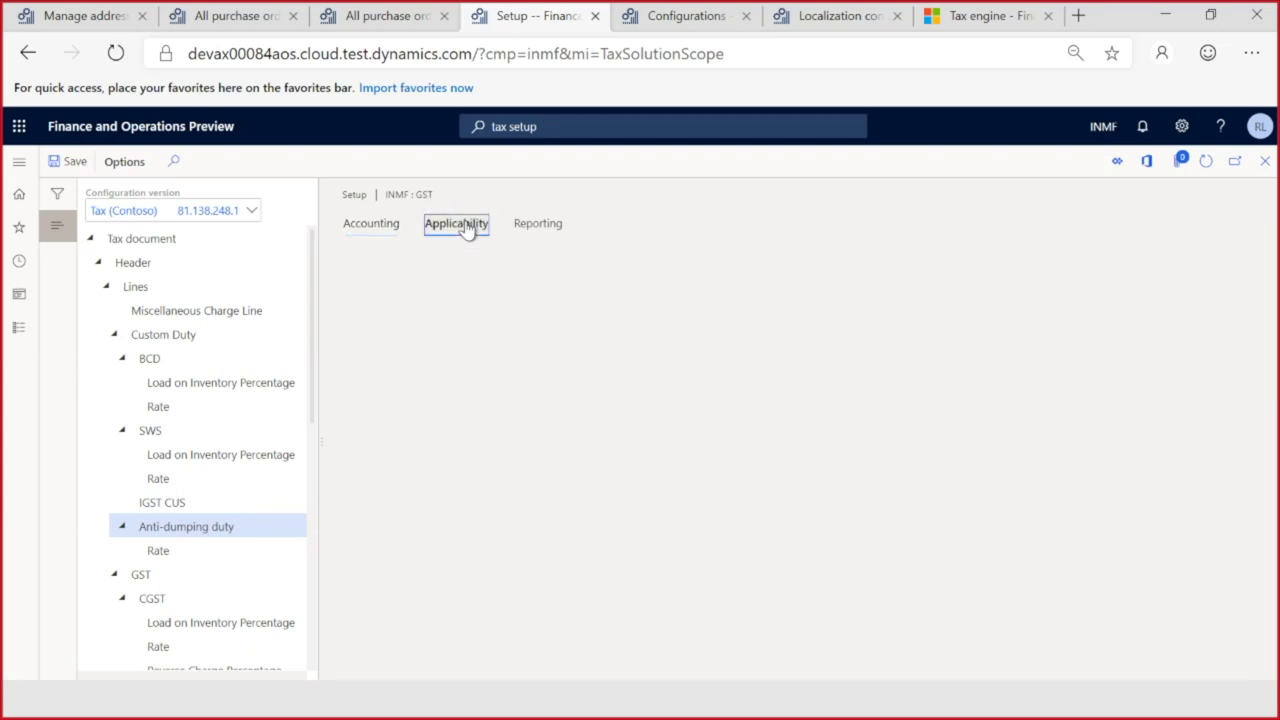
{"action": "left_click", "coordinate": [400, 350]}
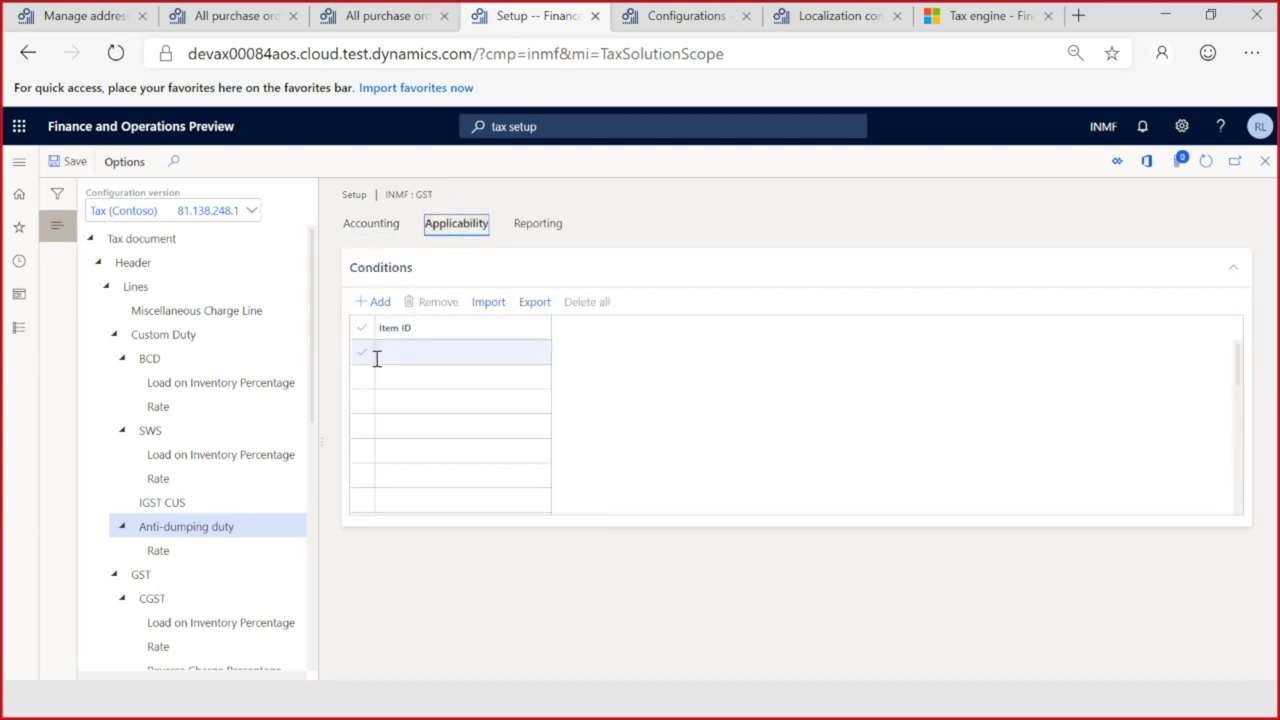
{"action": "left_click", "coordinate": [378, 303]}
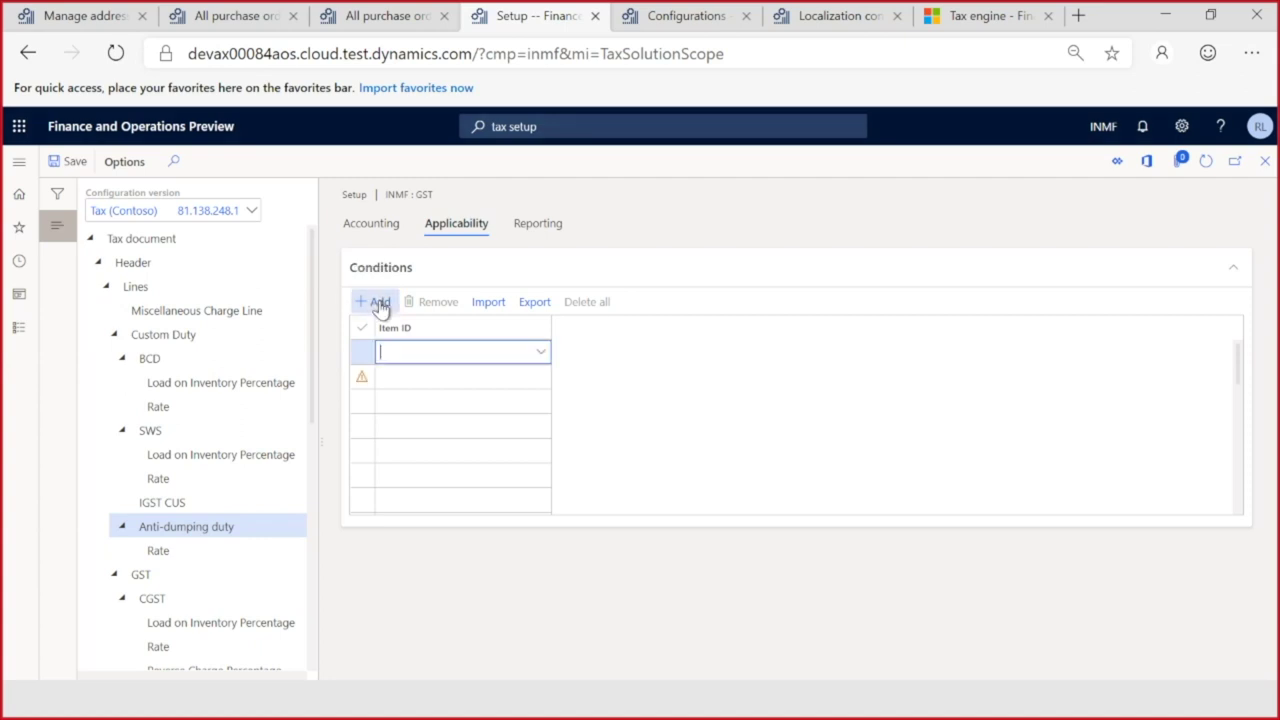
{"action": "left_click", "coordinate": [543, 360]}
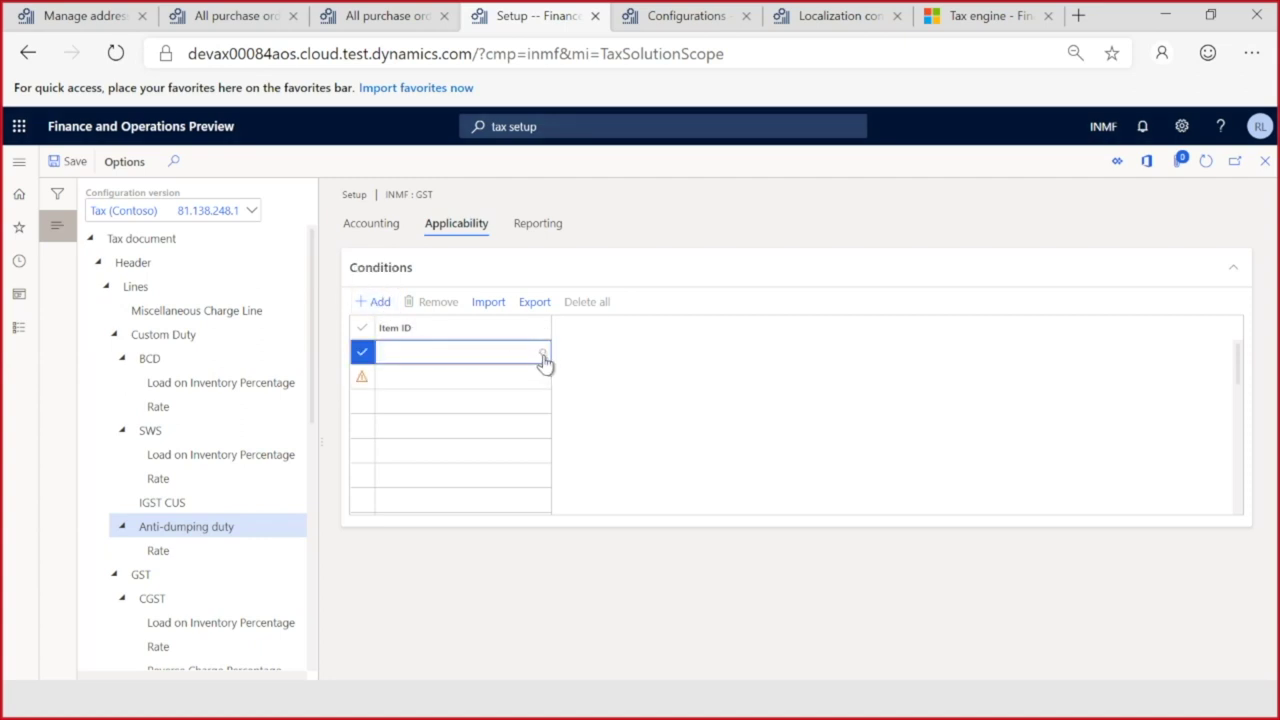
{"action": "left_click", "coordinate": [447, 352]}
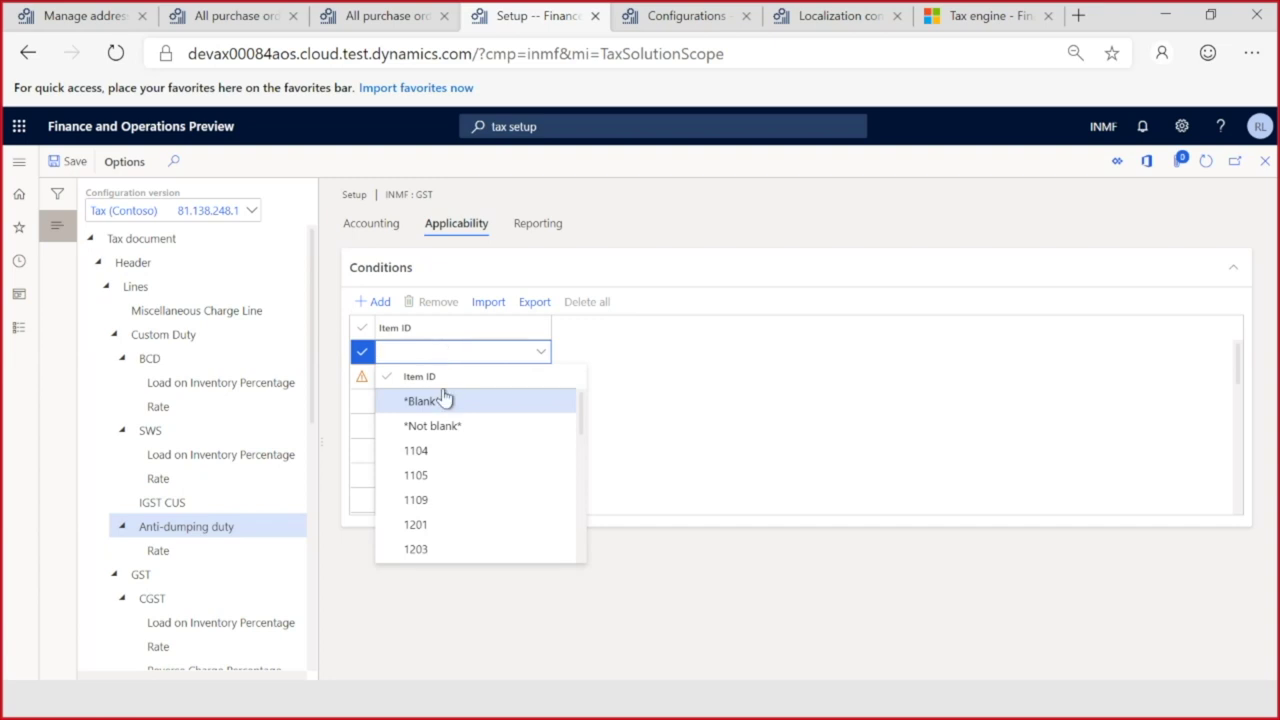
{"action": "left_click", "coordinate": [432, 452]}
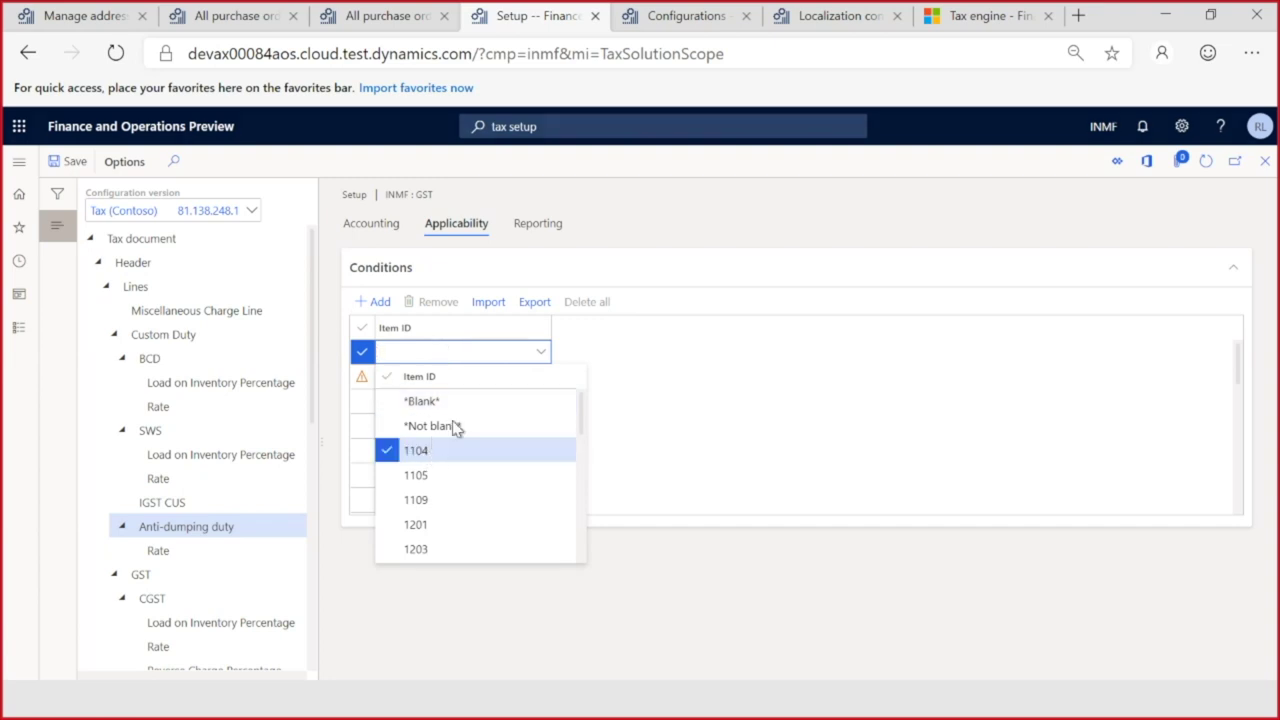
{"action": "left_click", "coordinate": [455, 352]}
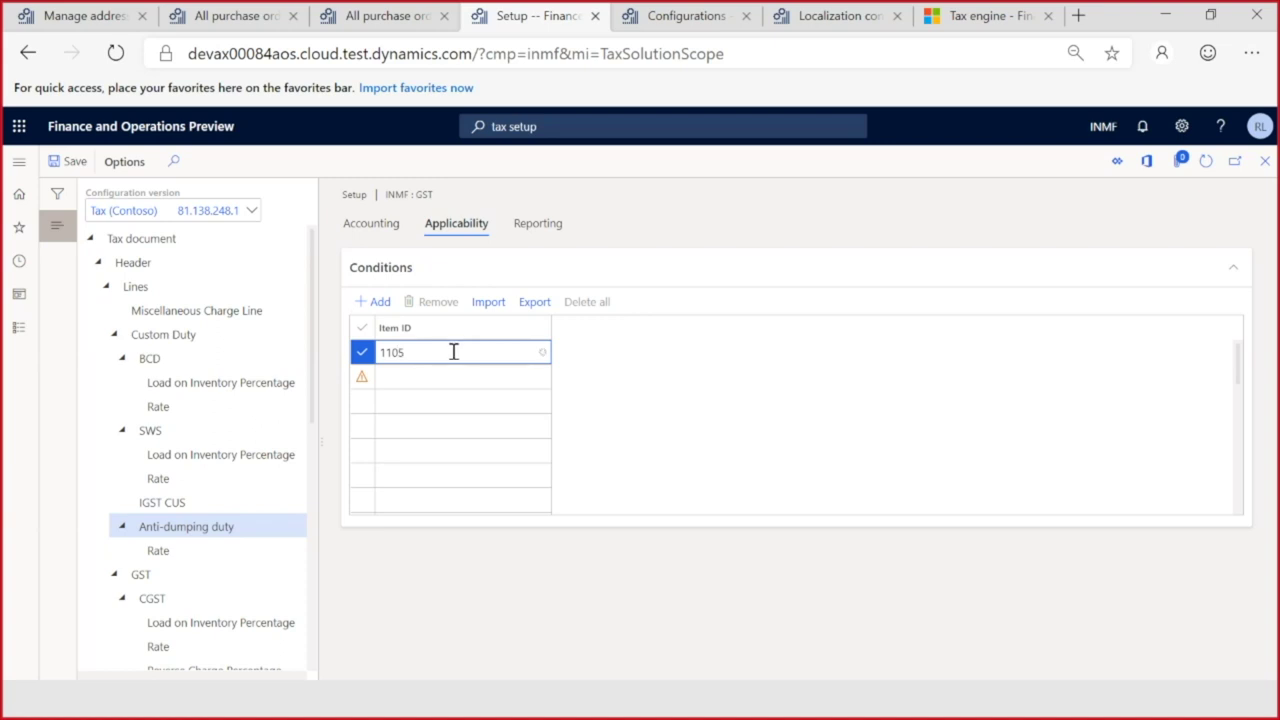
{"action": "left_click", "coordinate": [65, 166]}
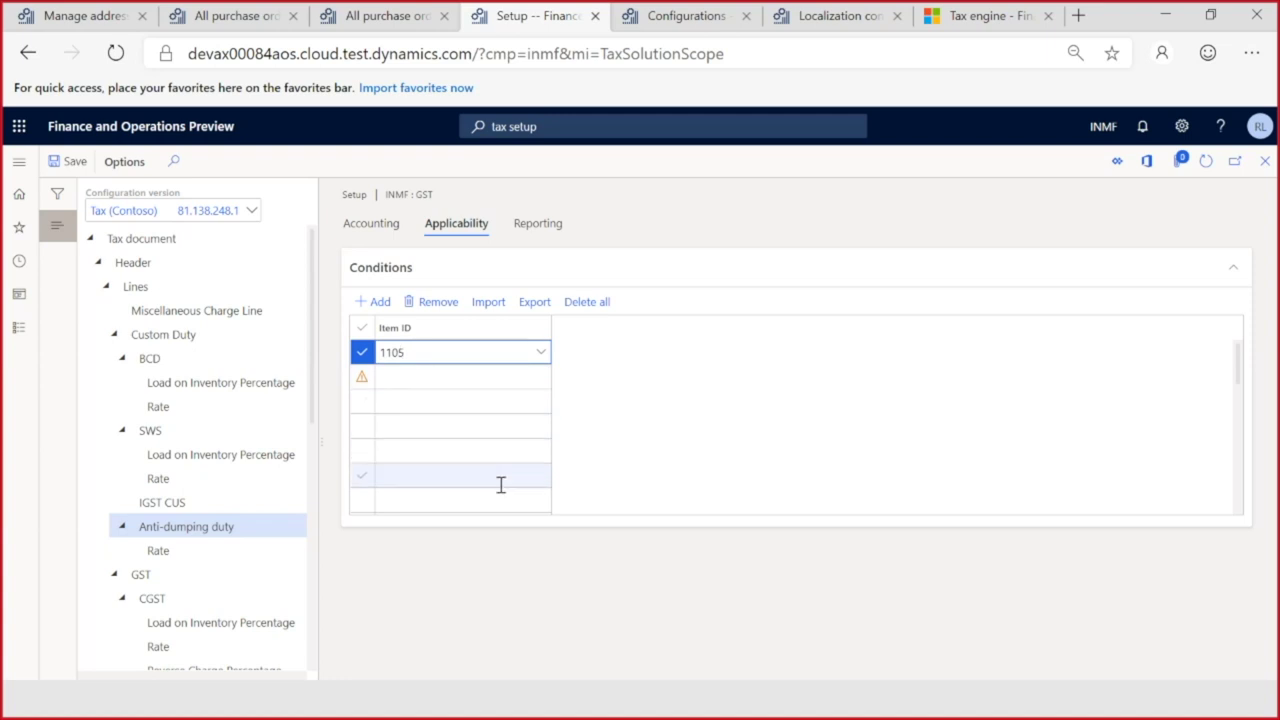
Step: Set the reporting period of the Anti-dumping duty component to the CUS custom settlement
{"action": "left_click", "coordinate": [371, 235]}
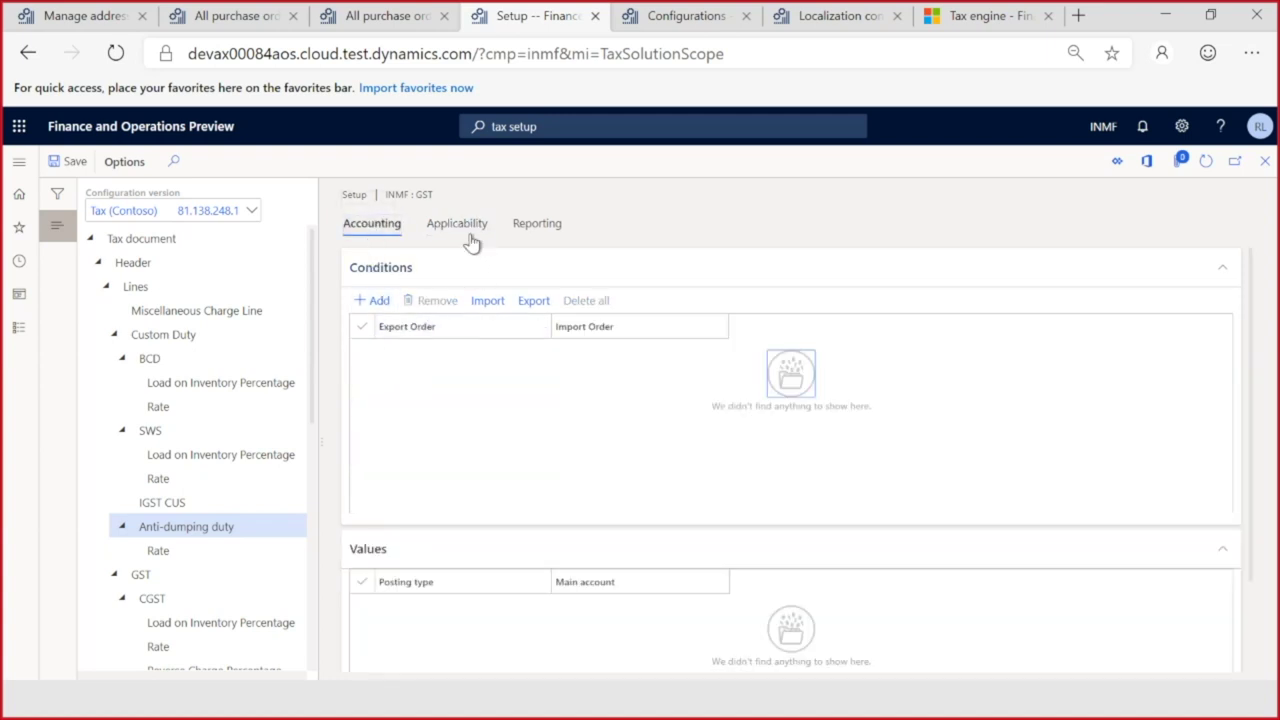
{"action": "left_click", "coordinate": [535, 226]}
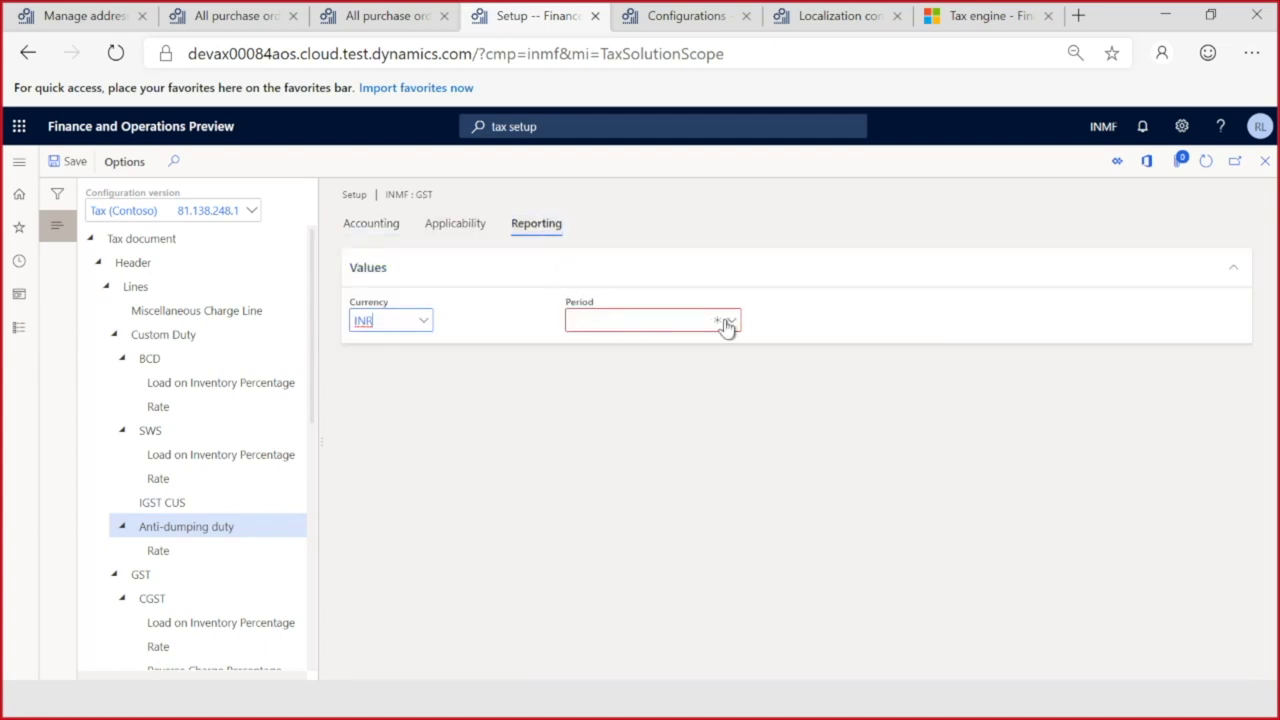
{"action": "left_click", "coordinate": [729, 322]}
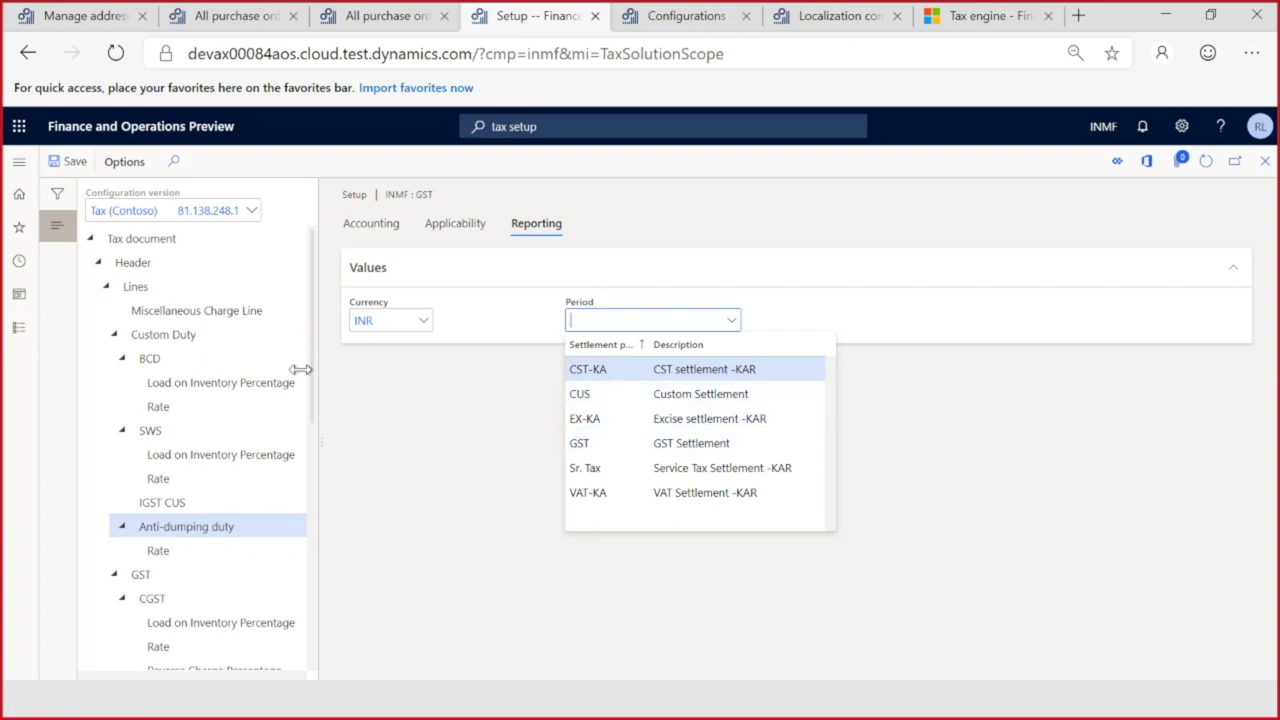
{"action": "left_click", "coordinate": [151, 358]}
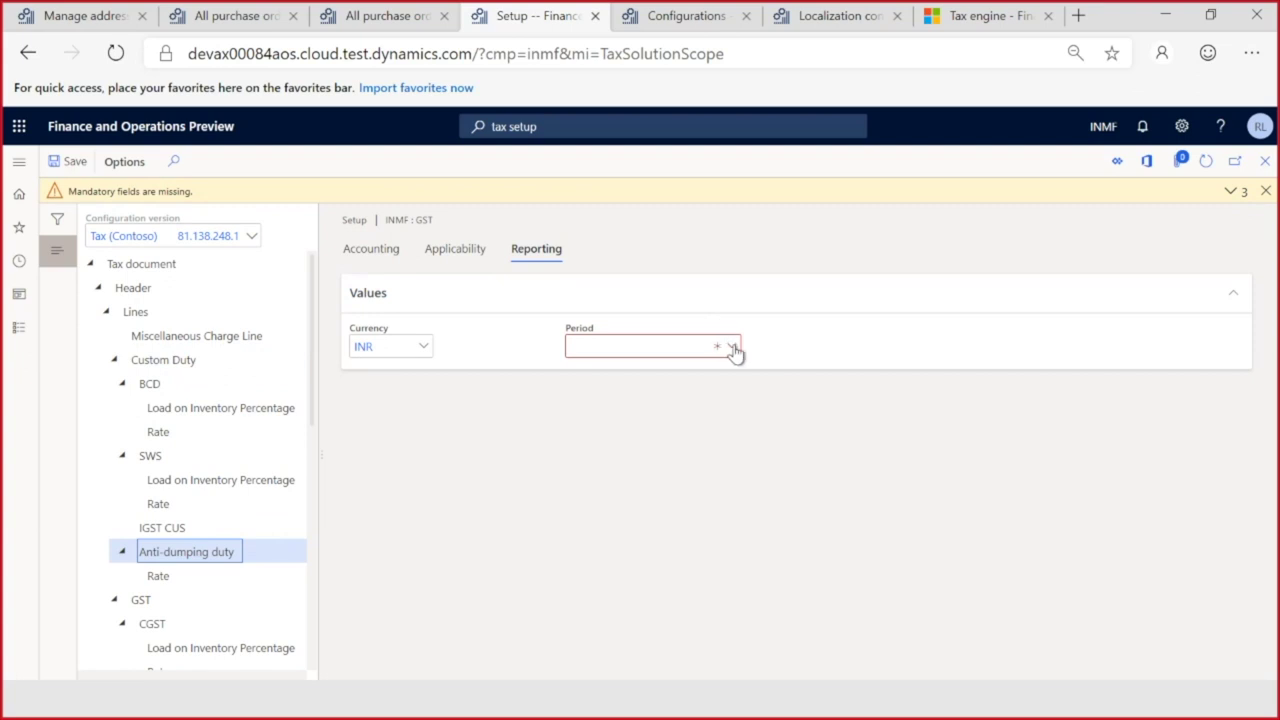
{"action": "left_click", "coordinate": [732, 347]}
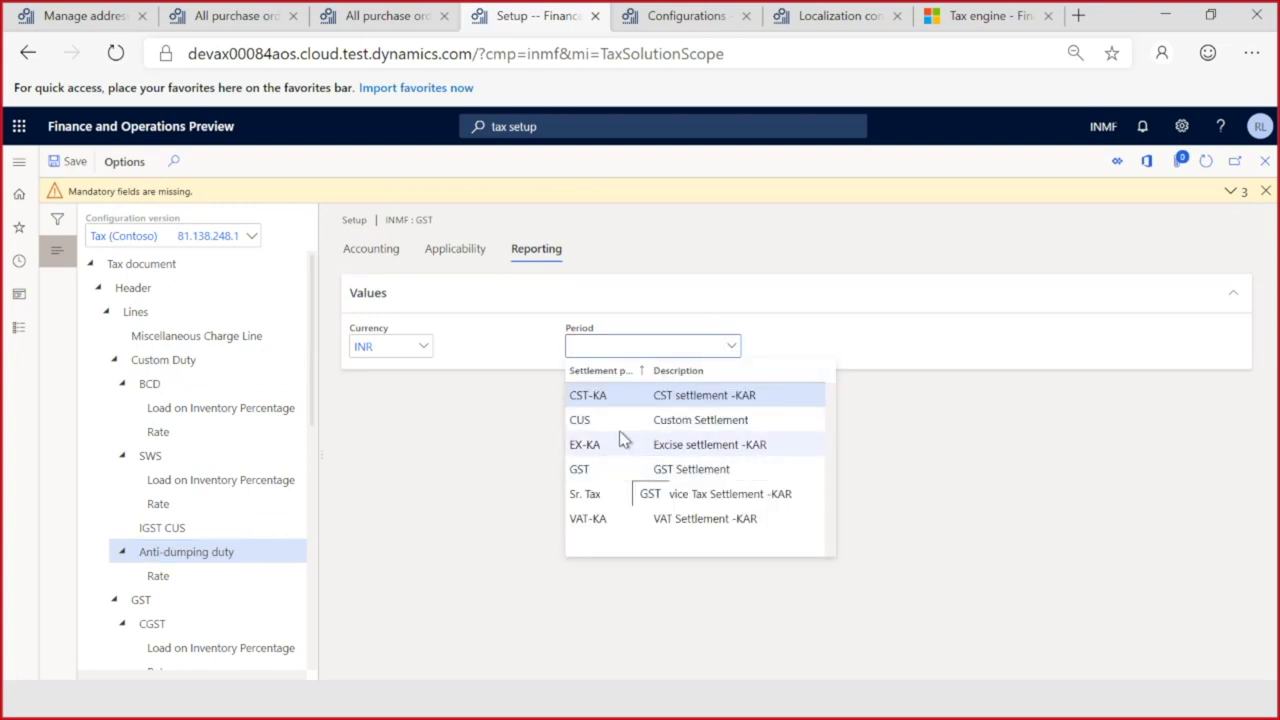
{"action": "left_click", "coordinate": [629, 424]}
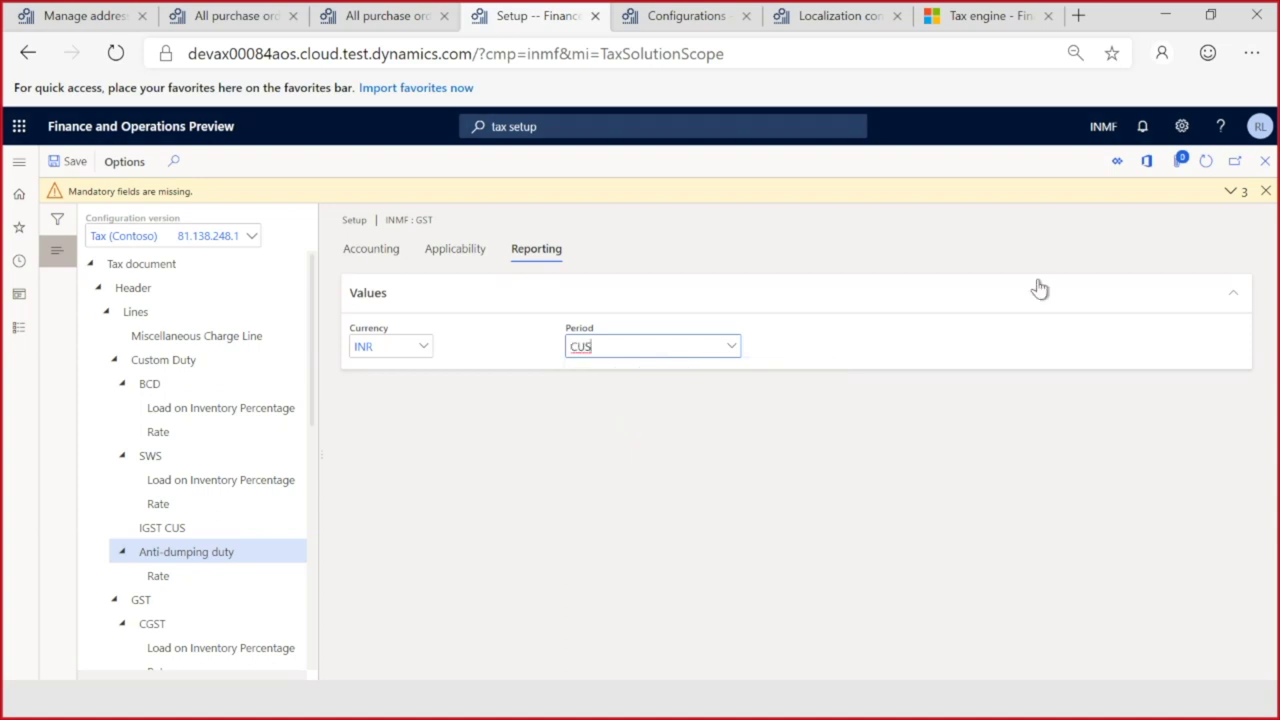
{"action": "left_click", "coordinate": [1266, 190]}
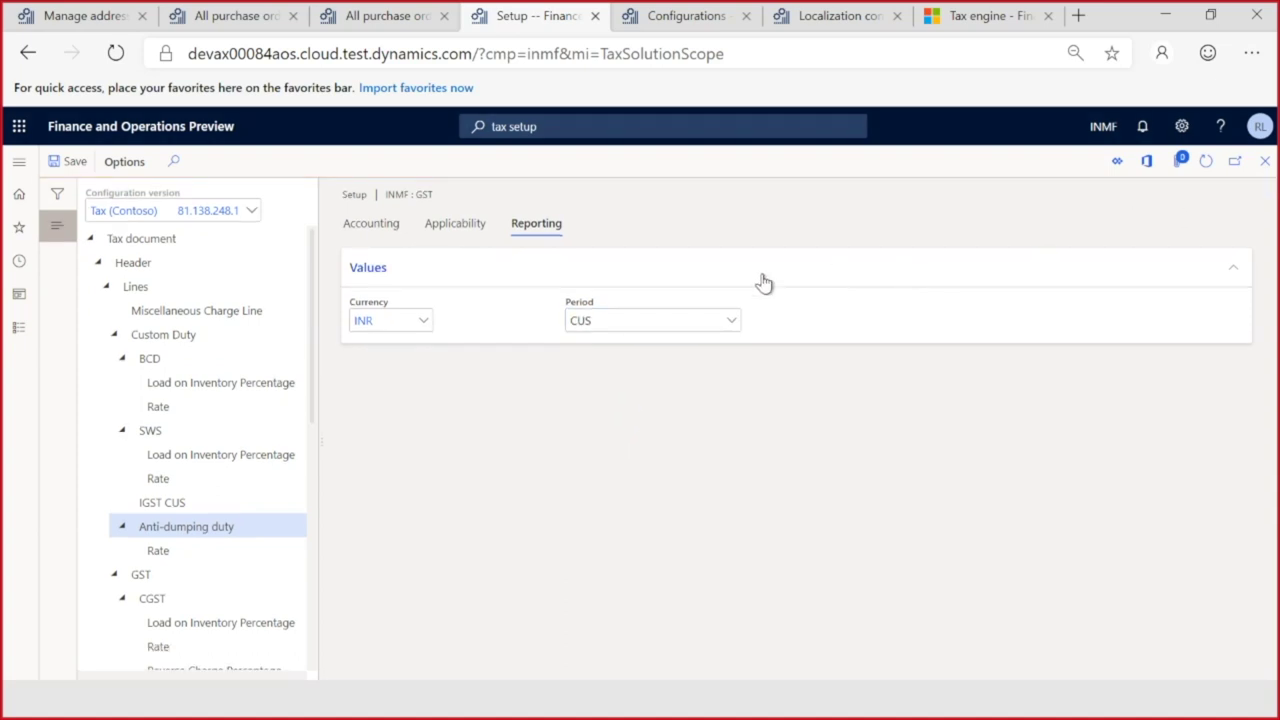
{"action": "left_click", "coordinate": [640, 315]}
{"action": "left_click", "coordinate": [612, 320]}
Step: Review the applicability condition of Anti-dumping duty and the accounting conditions and posting accounts of the Custom Duty tax type
{"action": "left_click", "coordinate": [457, 226]}
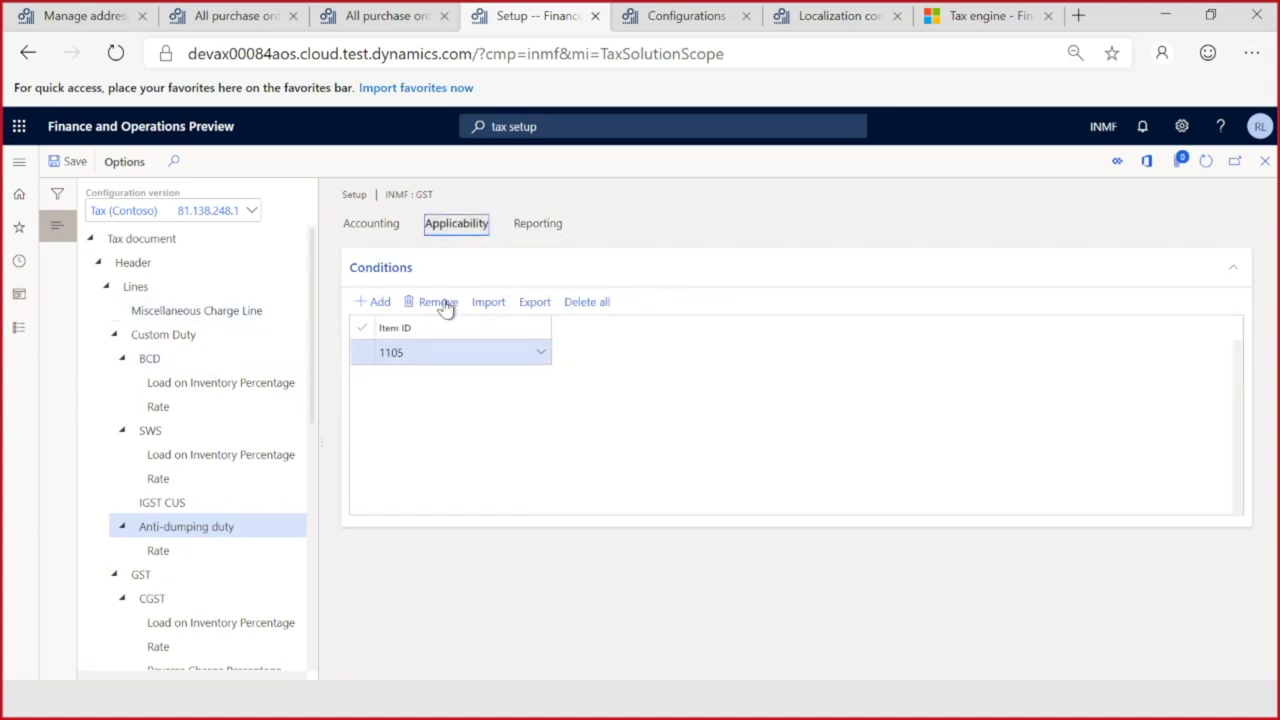
{"action": "left_click", "coordinate": [400, 350]}
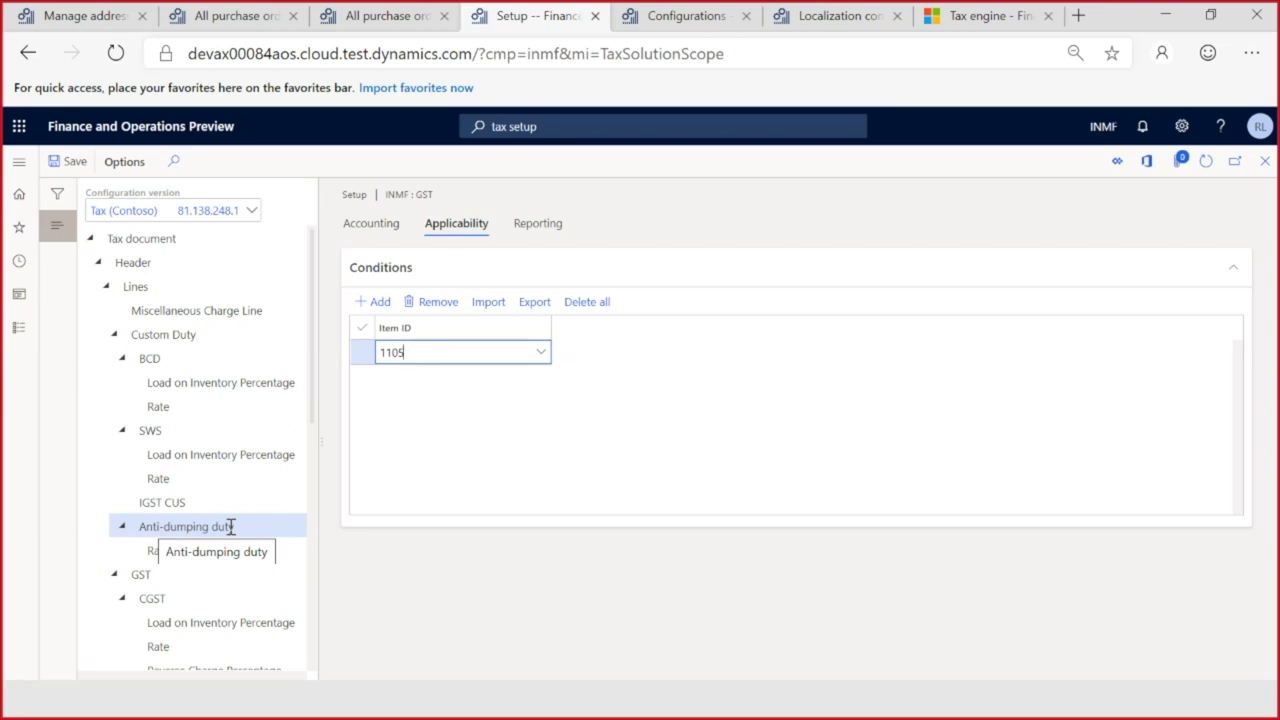
{"action": "left_click", "coordinate": [367, 224]}
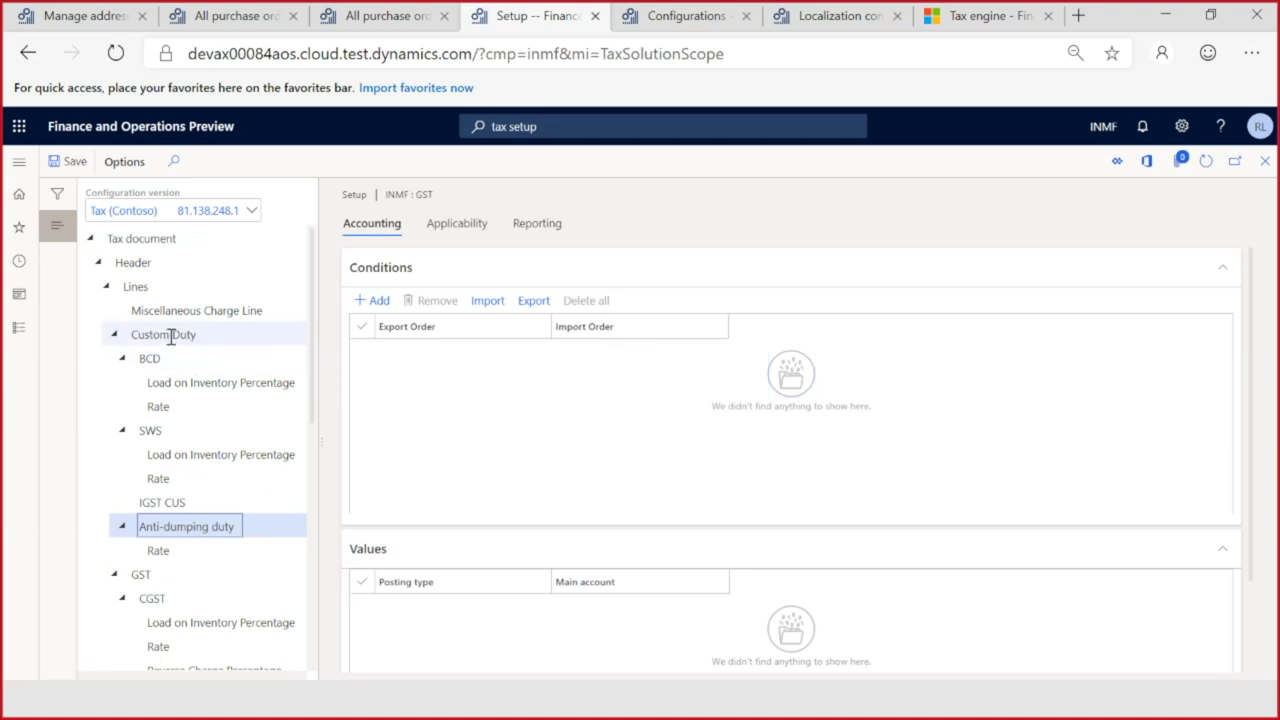
{"action": "left_click", "coordinate": [163, 334]}
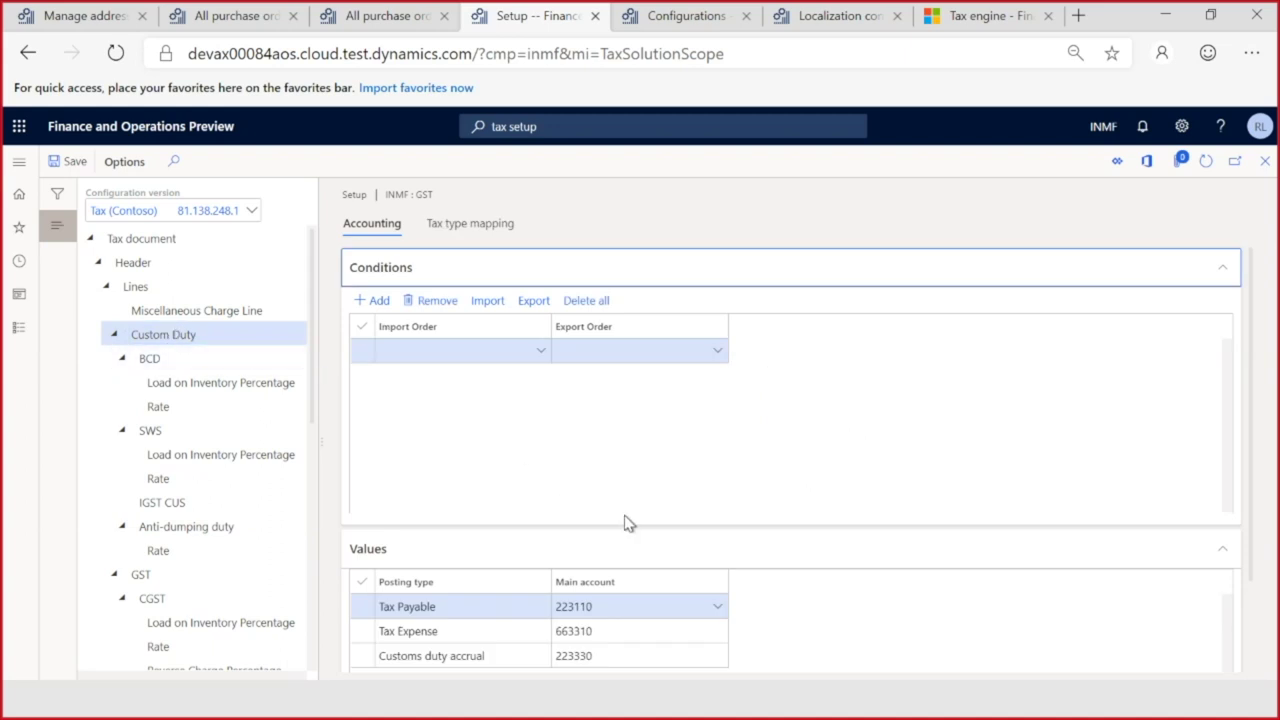
{"action": "scroll", "coordinate": [765, 533], "scroll_direction": "down", "scroll_amount": 1}
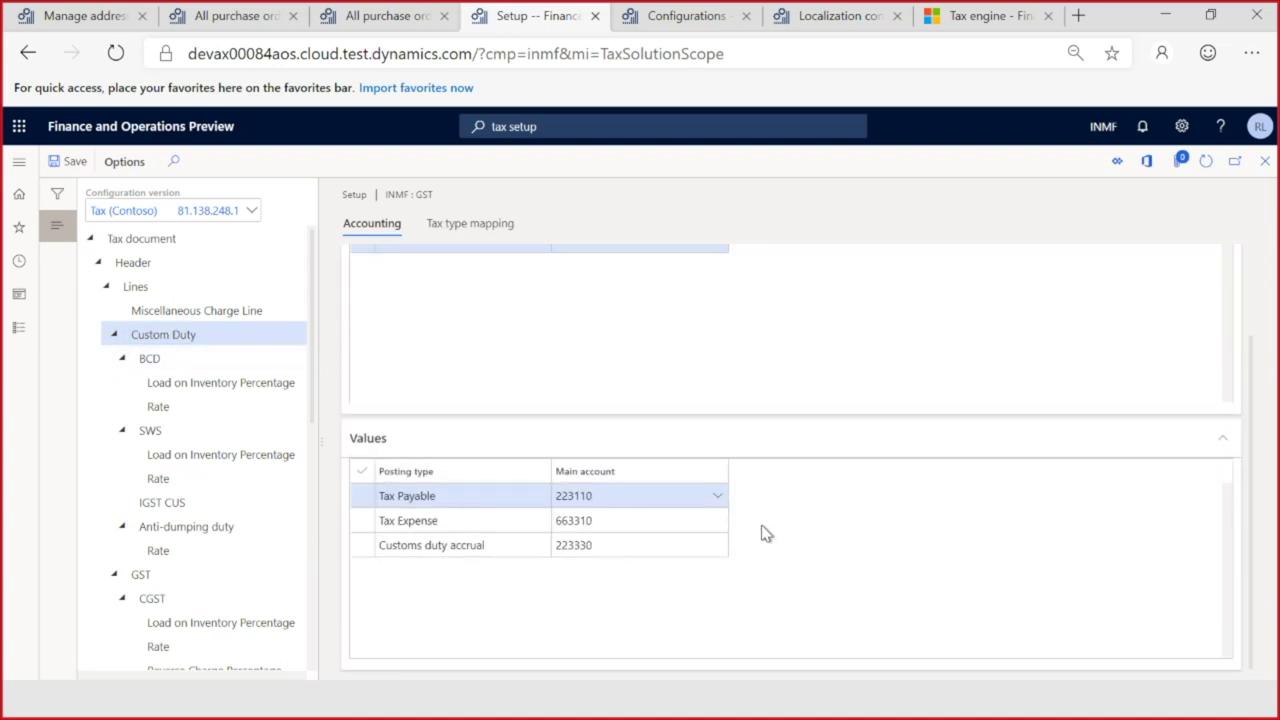
{"action": "scroll", "coordinate": [765, 533], "scroll_direction": "up", "scroll_amount": 1}
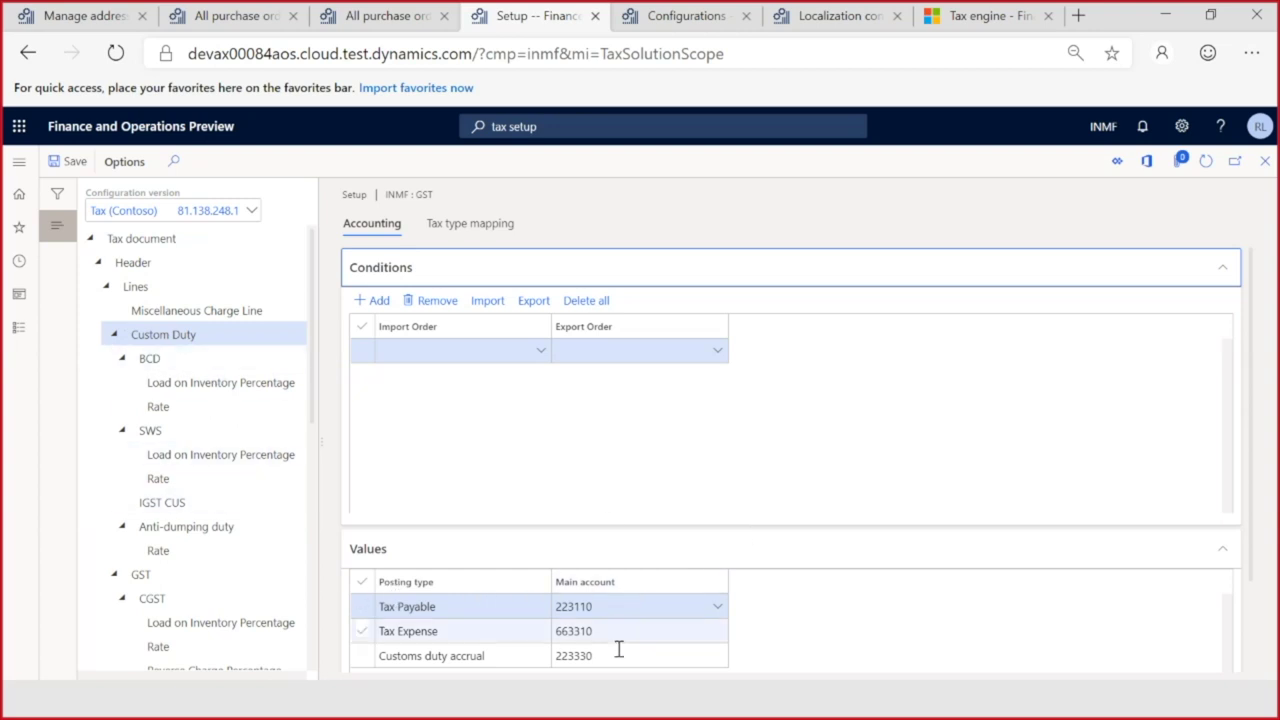
Step: Add an accounting condition row with blank export and import order to the Anti-dumping duty component
{"action": "left_click", "coordinate": [162, 526]}
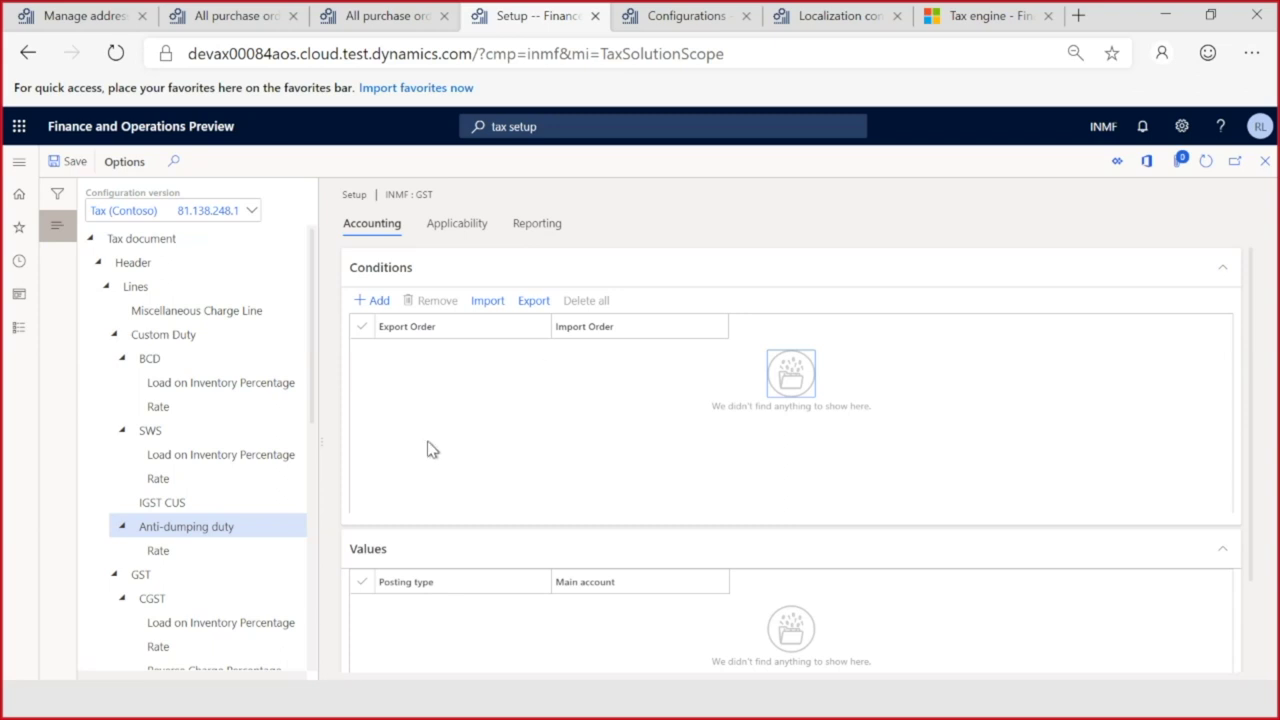
{"action": "left_click", "coordinate": [377, 307]}
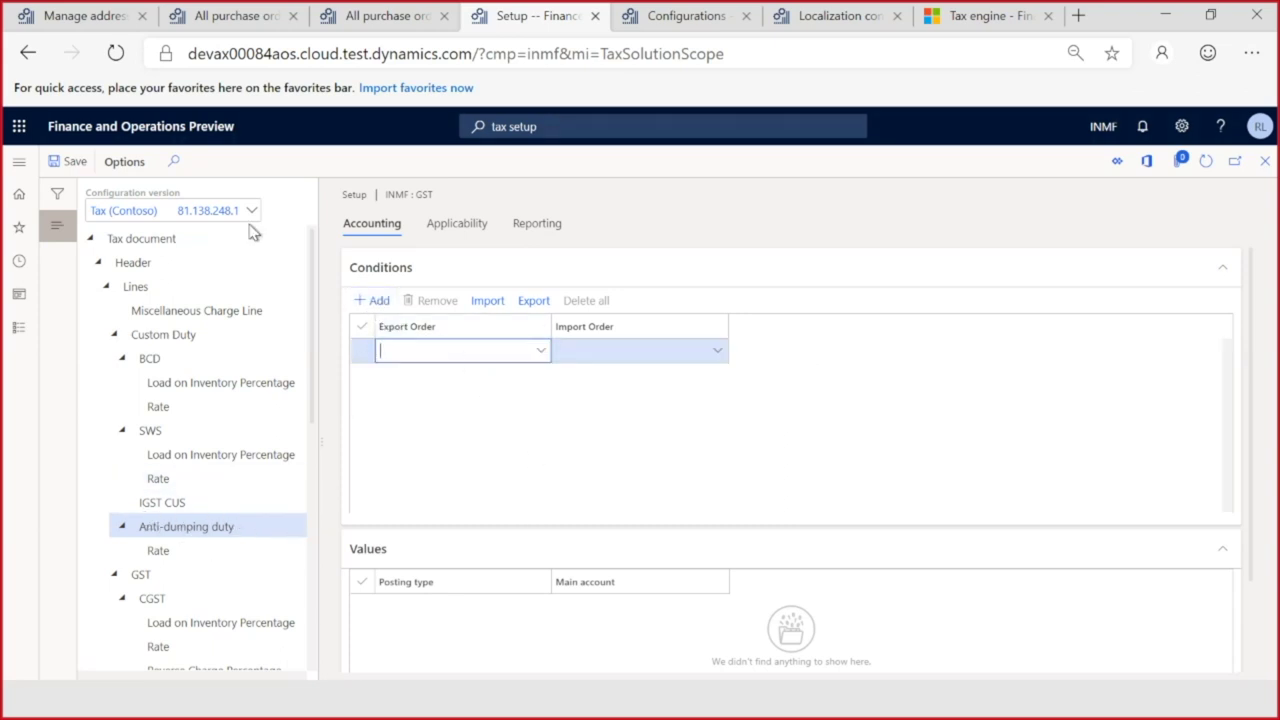
Step: Save the new accounting condition of the Anti-dumping duty component and set its Export Order to Yes
{"action": "left_click", "coordinate": [66, 161]}
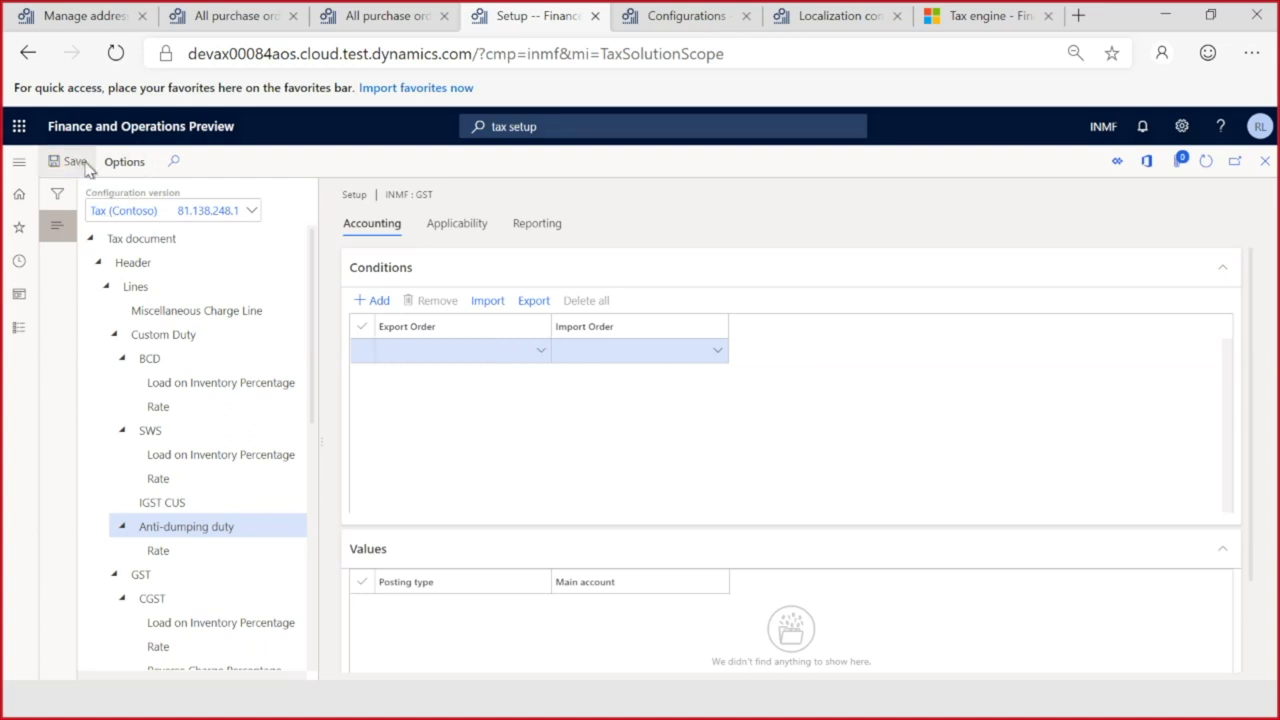
{"action": "left_click", "coordinate": [540, 352]}
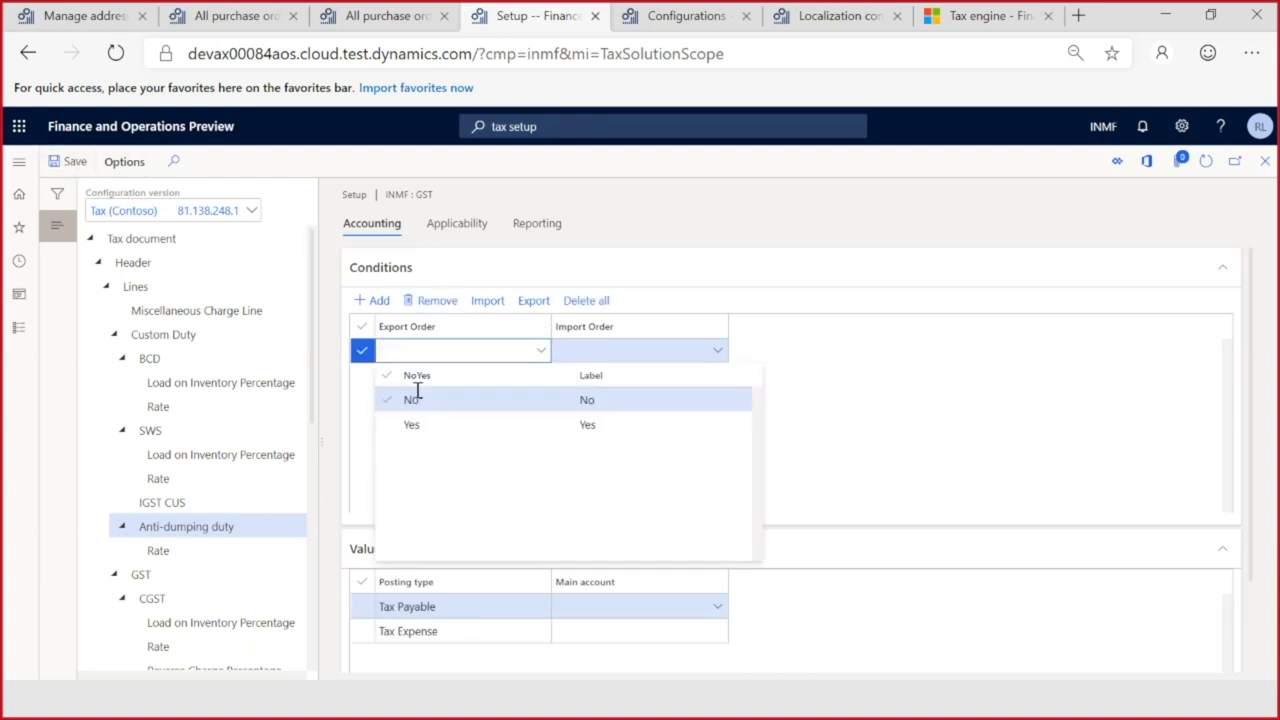
{"action": "left_click", "coordinate": [432, 425]}
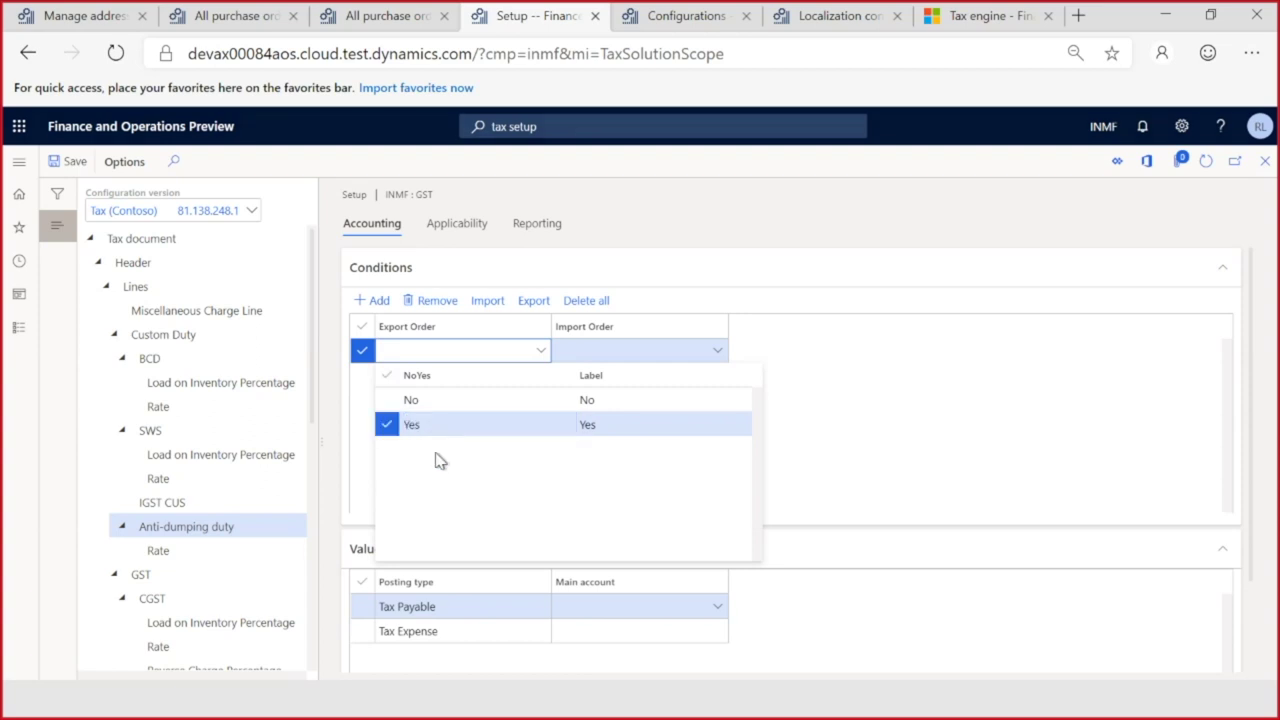
{"action": "left_click", "coordinate": [596, 606]}
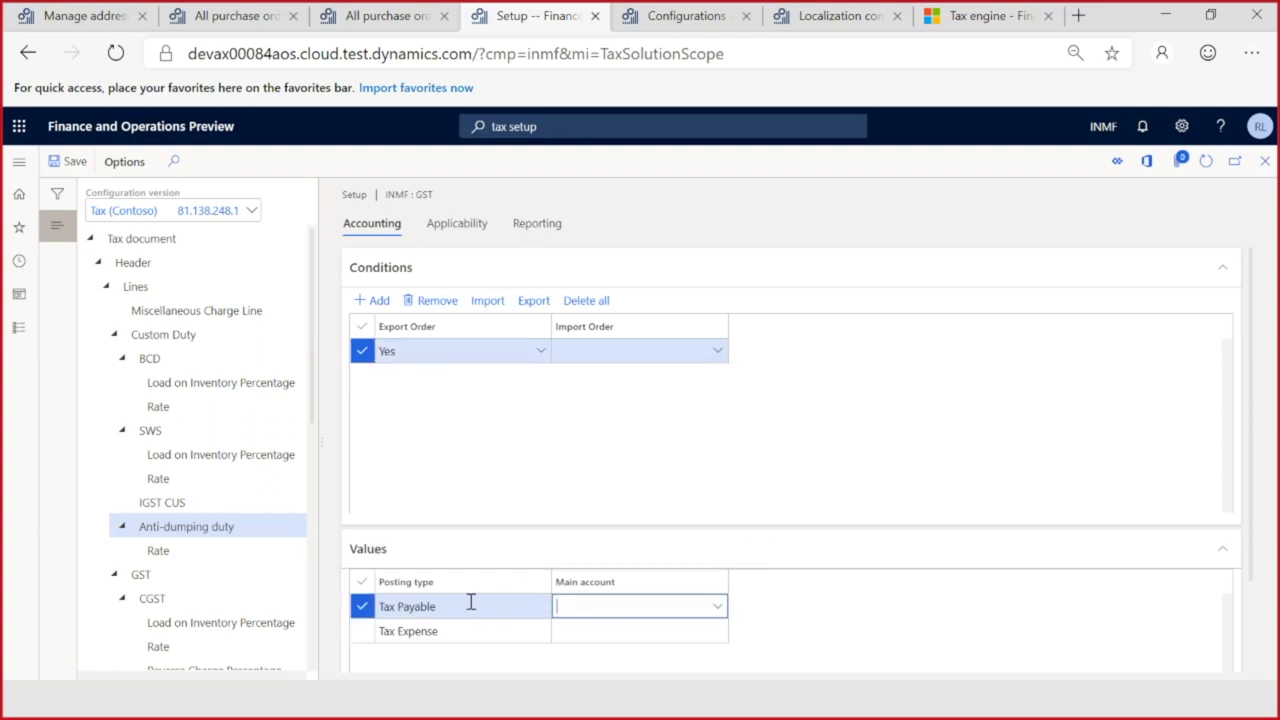
Step: Check the Custom Duty accounting setup and delete the accounting condition from the Anti-dumping duty component
{"action": "left_click", "coordinate": [160, 336]}
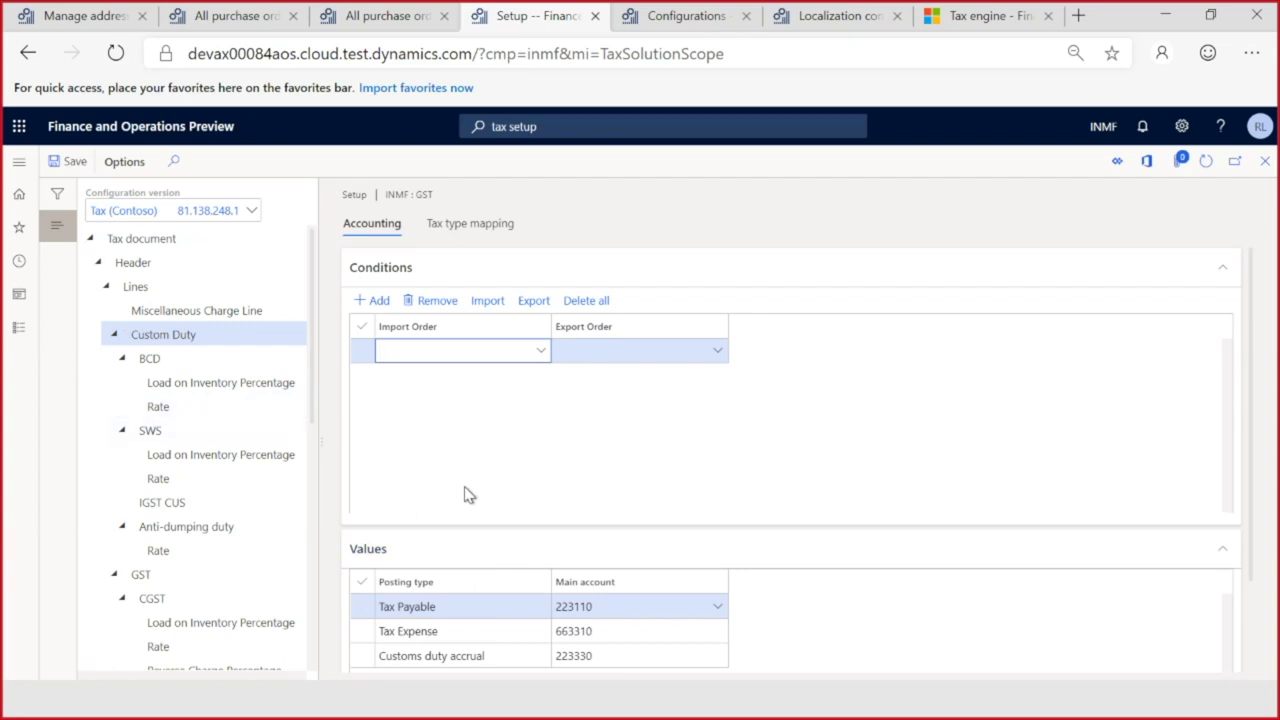
{"action": "left_click", "coordinate": [189, 530]}
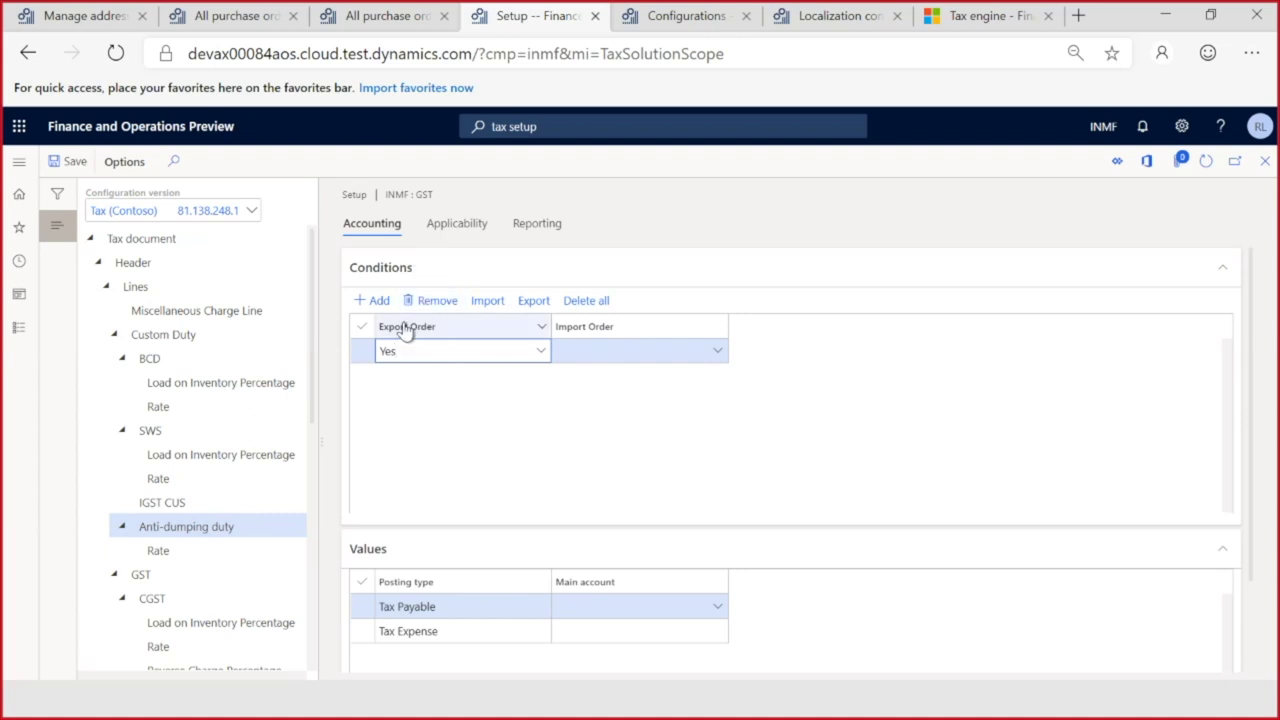
{"action": "left_click", "coordinate": [430, 300]}
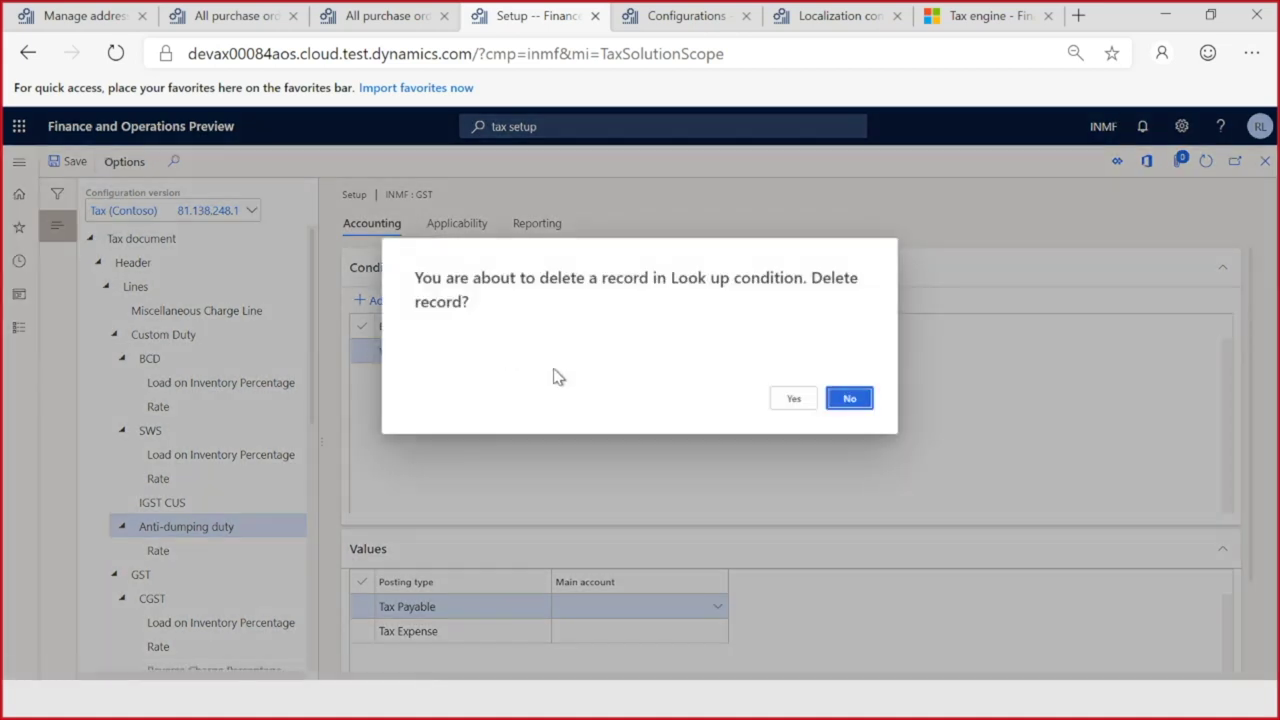
{"action": "left_click", "coordinate": [793, 400]}
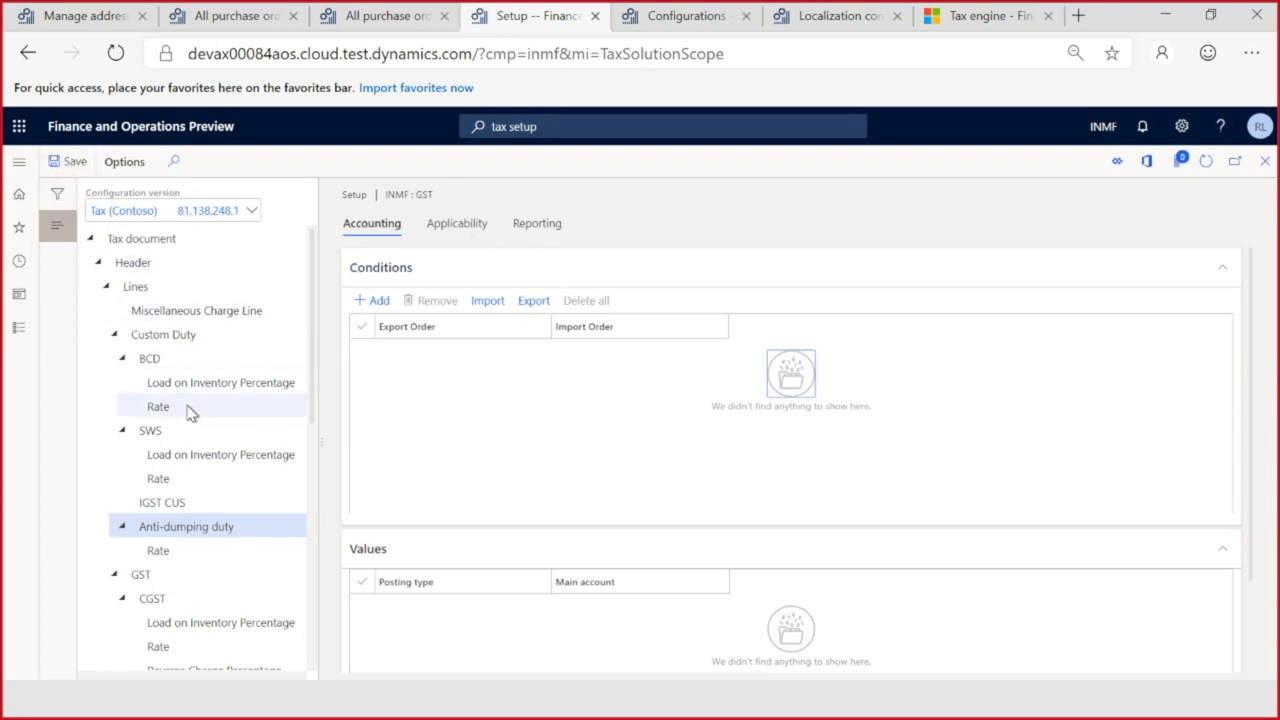
Step: Compare the purchase order line's item number with the applicability condition of the Anti-dumping duty
{"action": "left_click", "coordinate": [395, 18]}
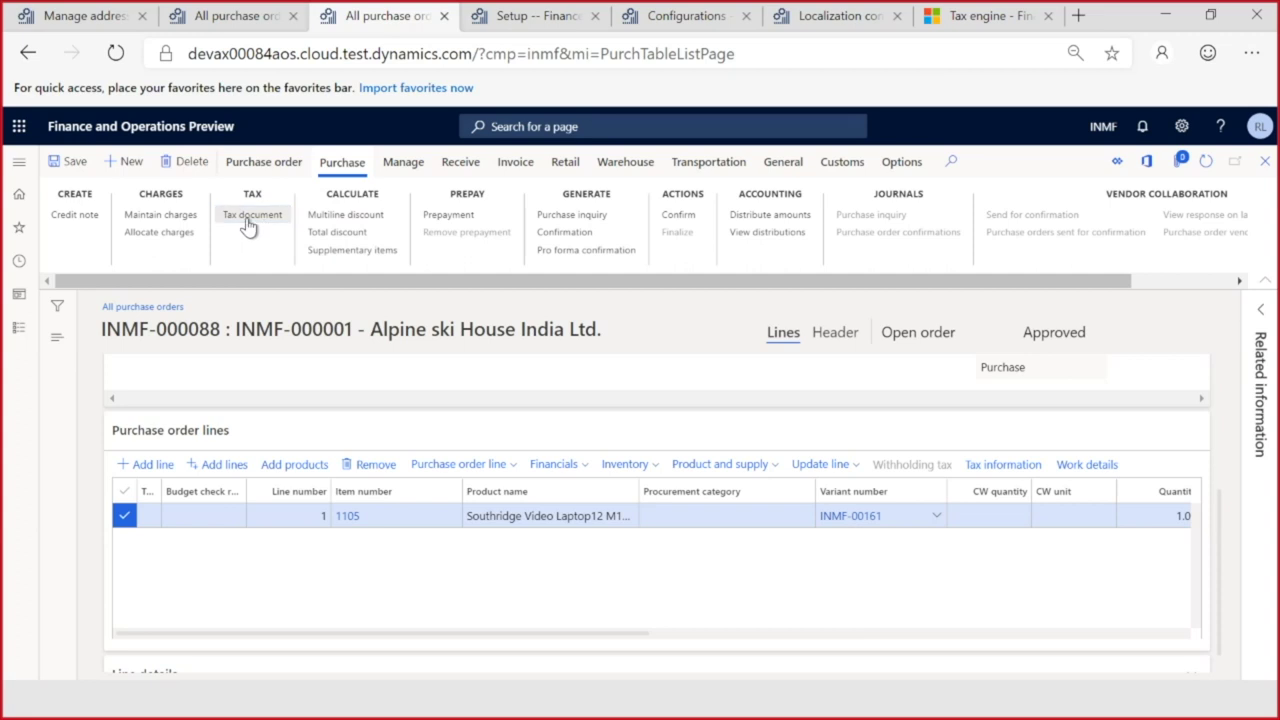
{"action": "left_click", "coordinate": [330, 517]}
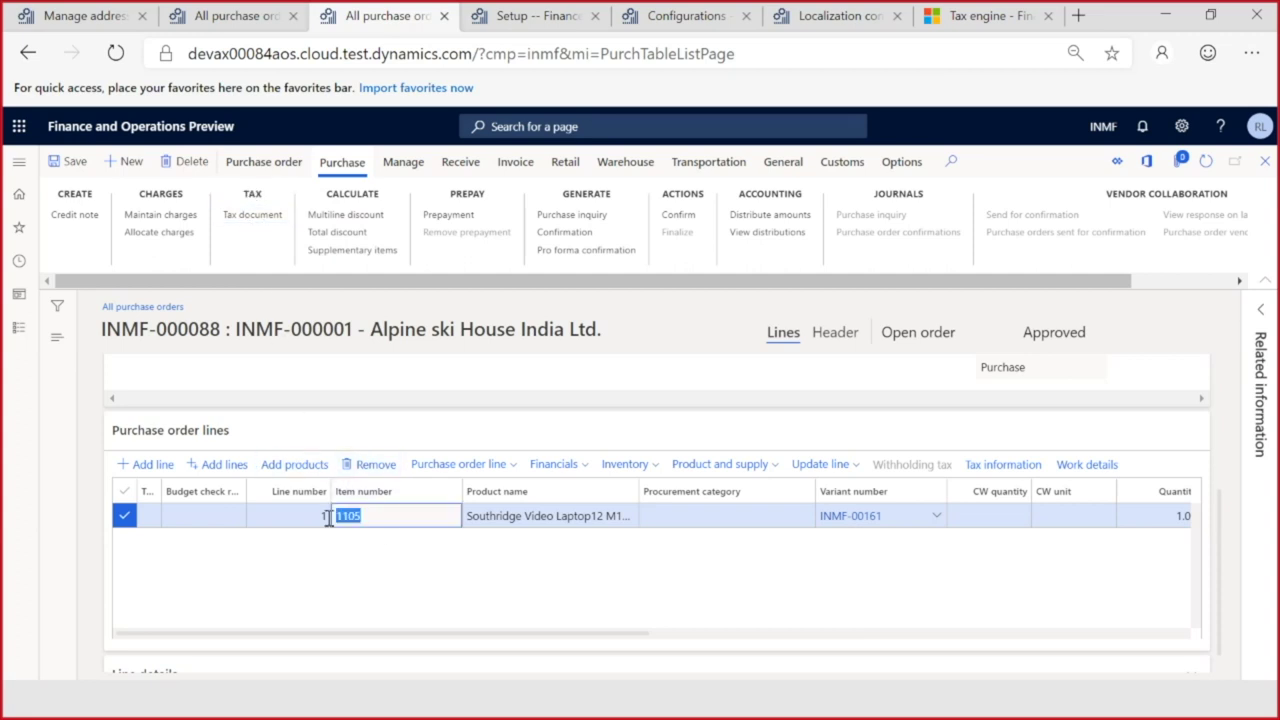
{"action": "left_click", "coordinate": [514, 16]}
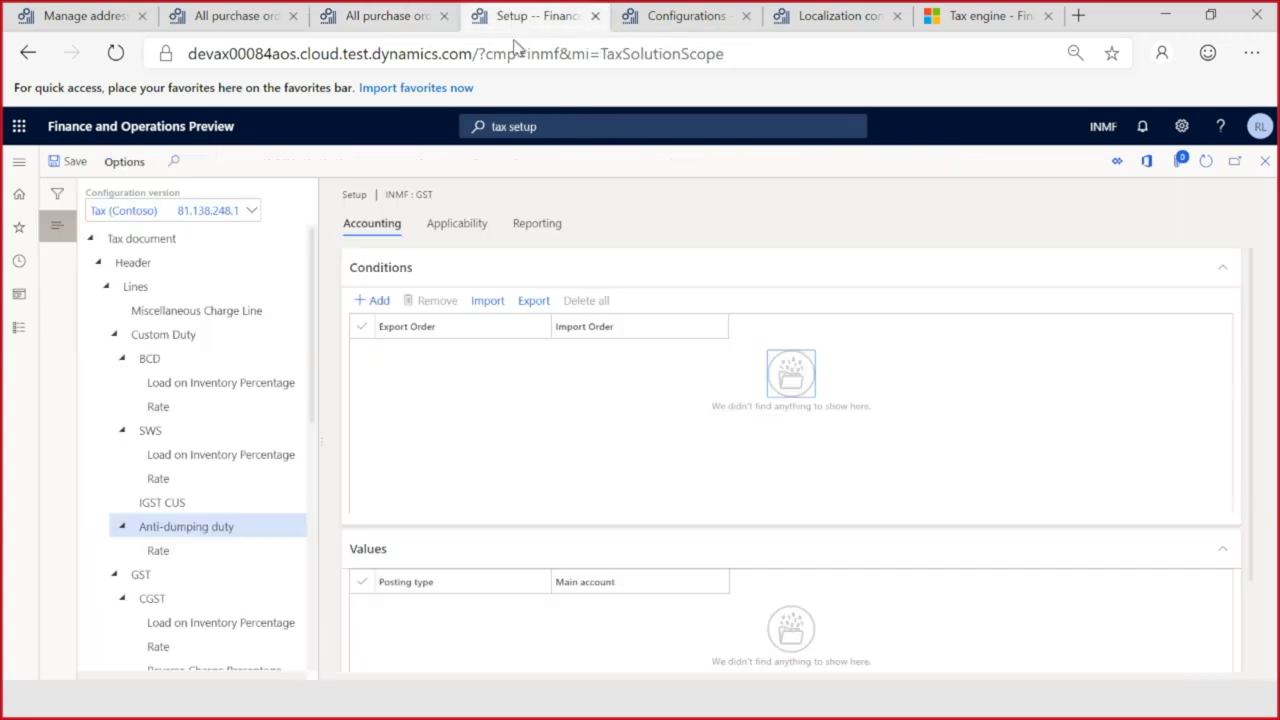
{"action": "left_click", "coordinate": [458, 231]}
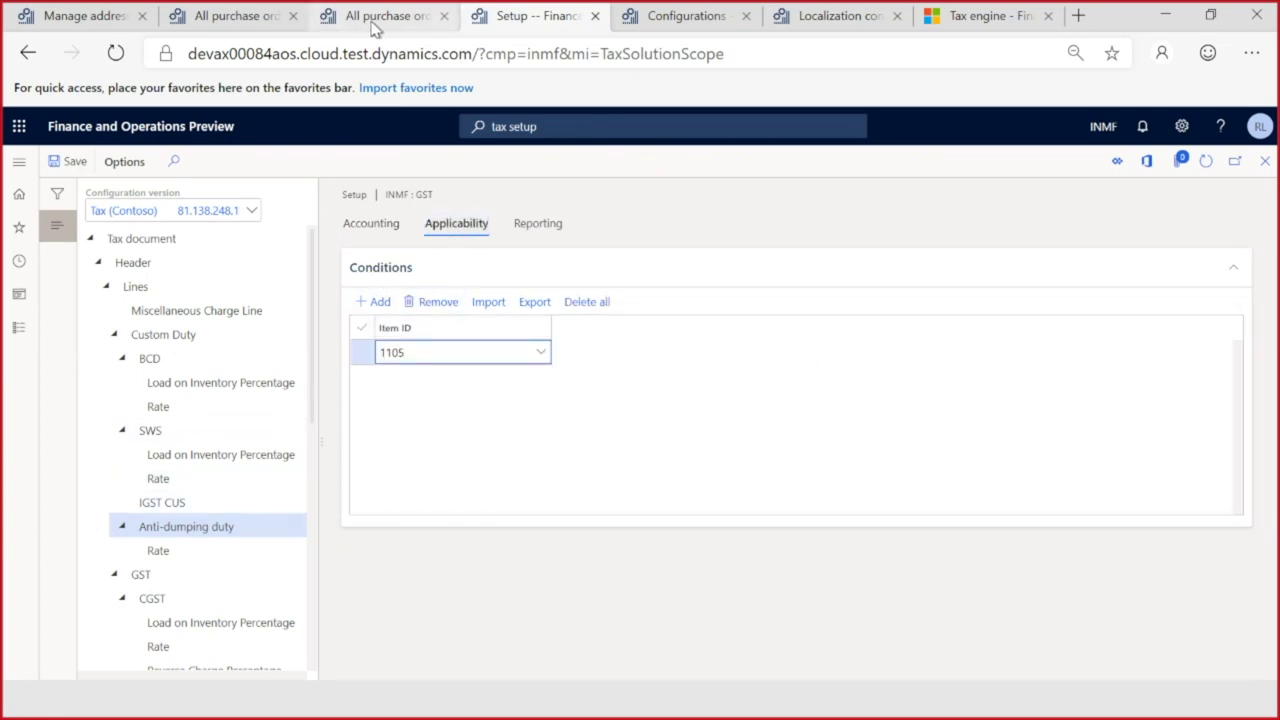
Step: Open the tax document of the purchase order and recalculate its taxes
{"action": "left_click", "coordinate": [376, 22]}
{"action": "left_click", "coordinate": [250, 215]}
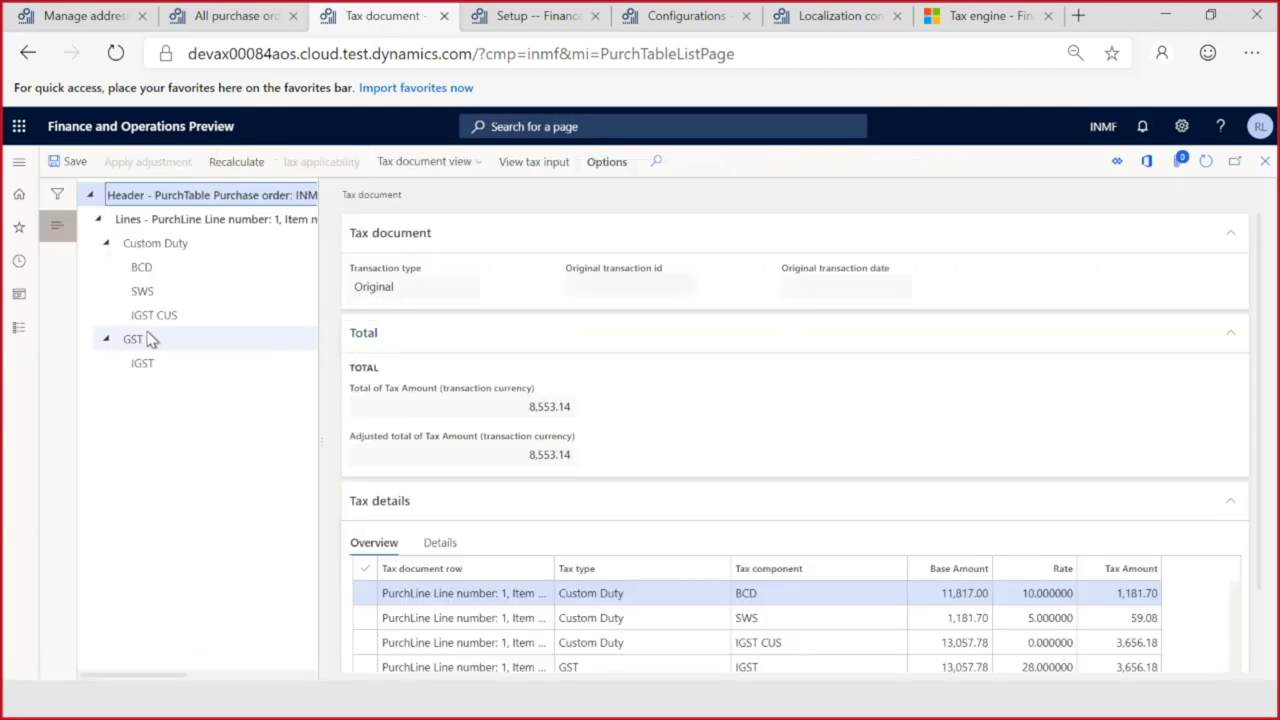
{"action": "left_click", "coordinate": [143, 267]}
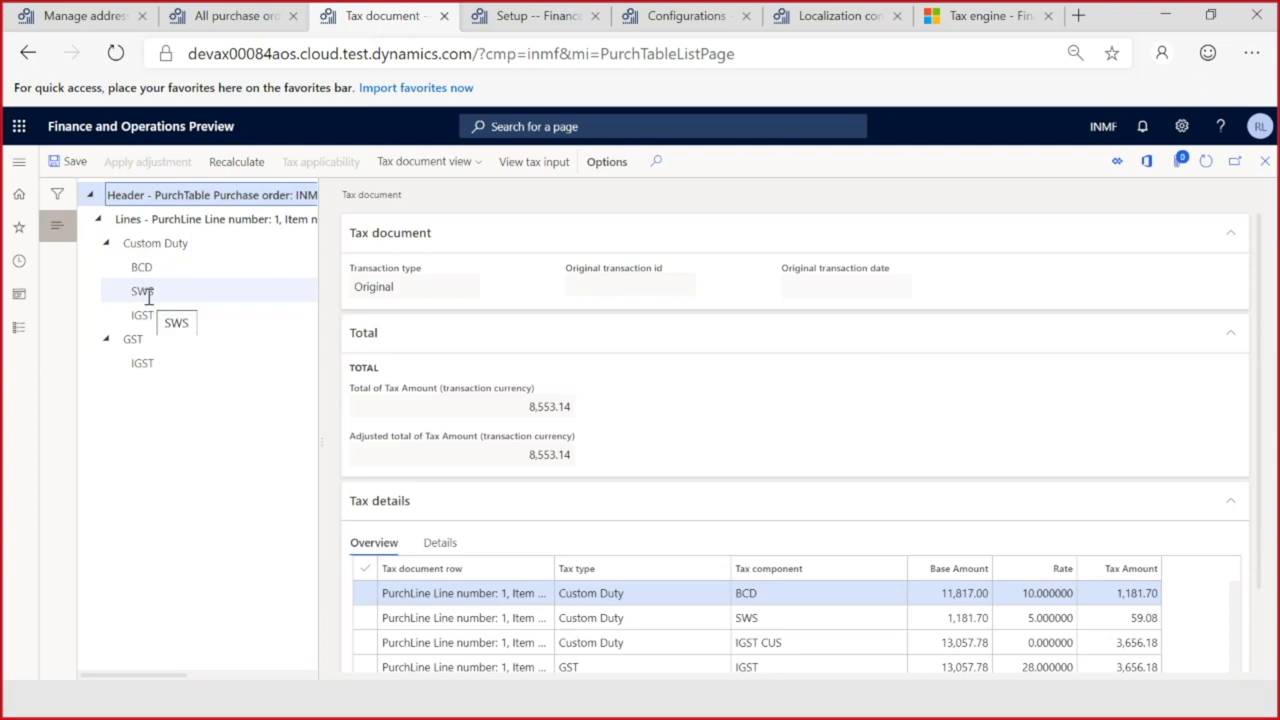
{"action": "left_click", "coordinate": [245, 164]}
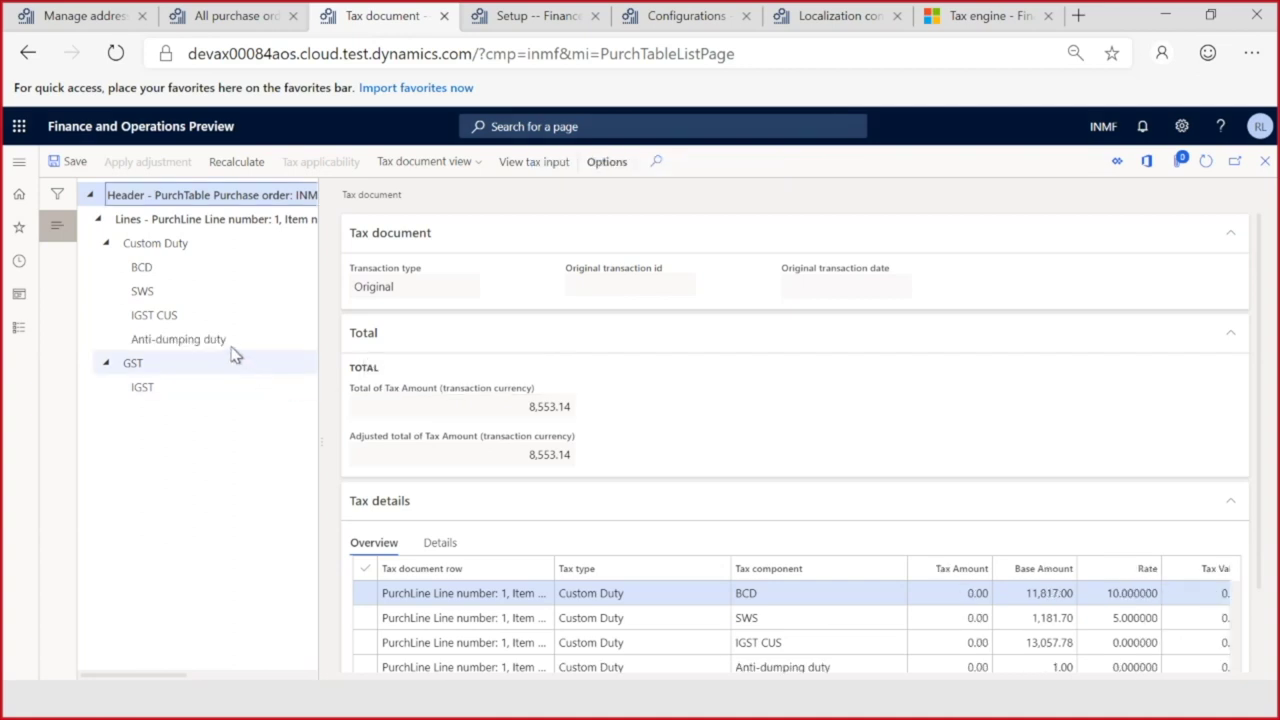
Step: Examine the base amount, rate and tax amount of the Anti-dumping duty in the tax document
{"action": "left_click", "coordinate": [177, 340]}
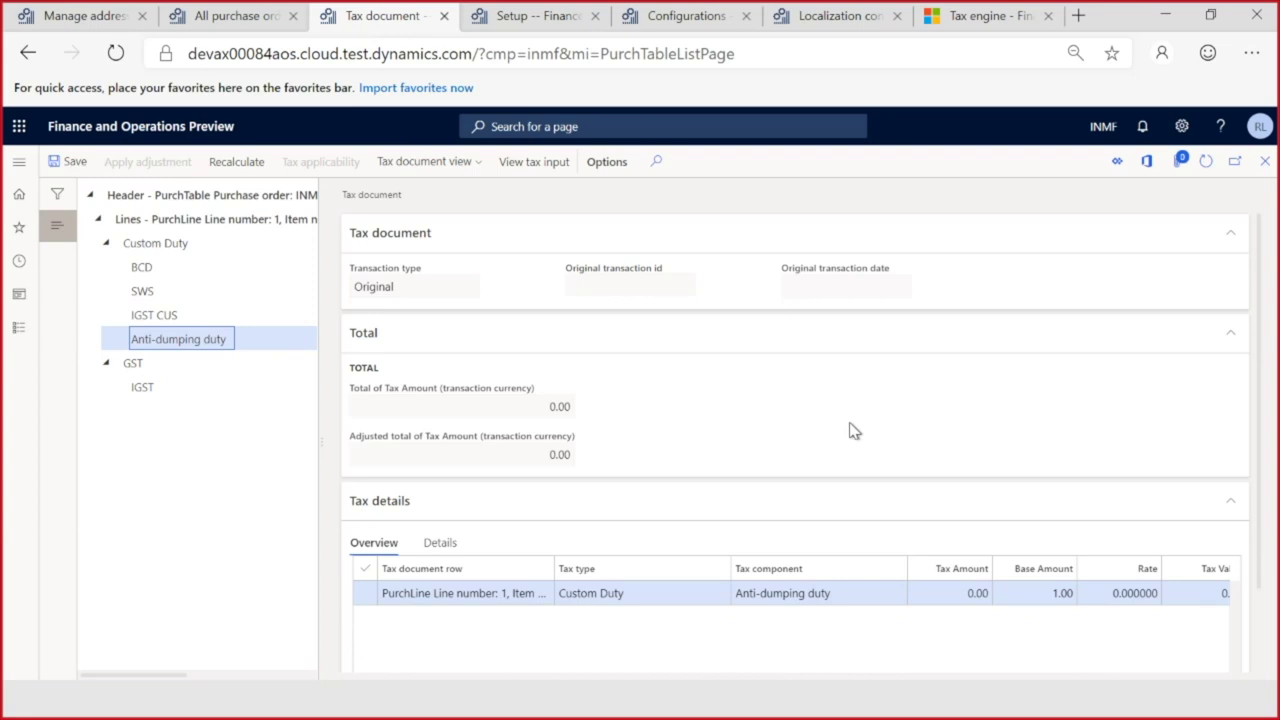
{"action": "scroll", "coordinate": [853, 431], "scroll_direction": "down", "scroll_amount": 1}
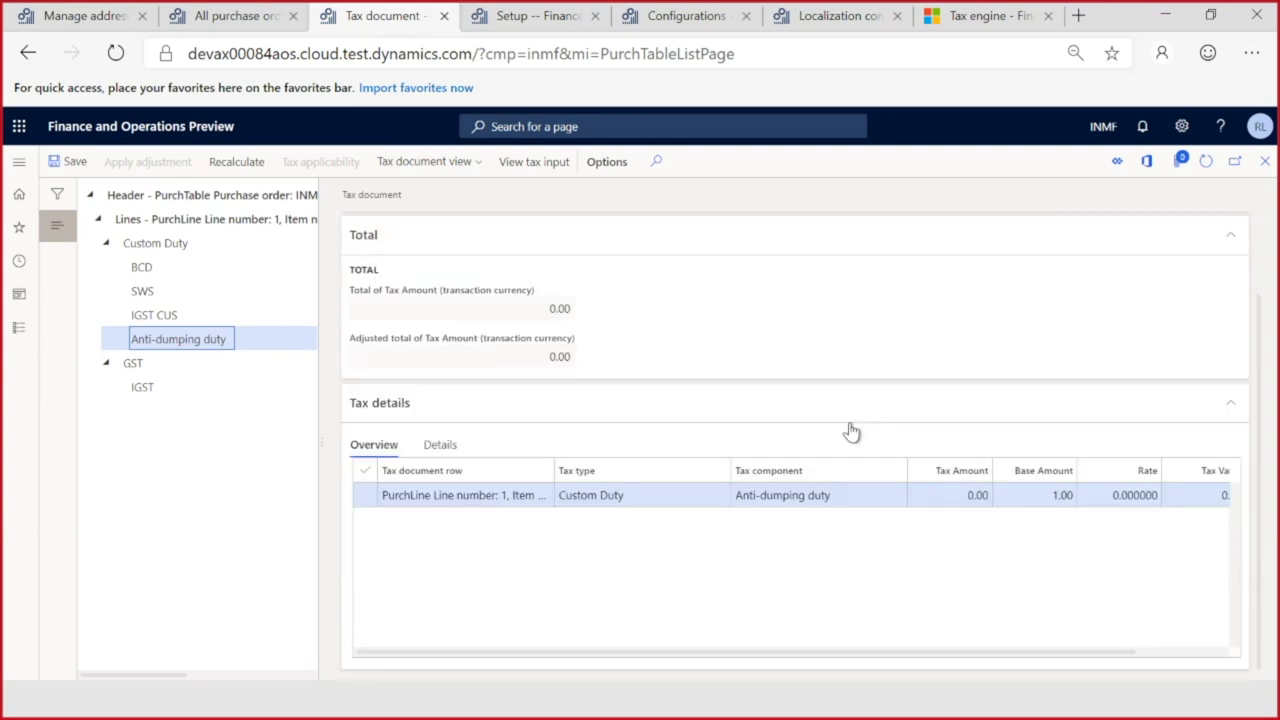
{"action": "left_click", "coordinate": [1020, 497]}
{"action": "left_click_drag", "start_coordinate": [1023, 497], "coordinate": [1174, 523]}
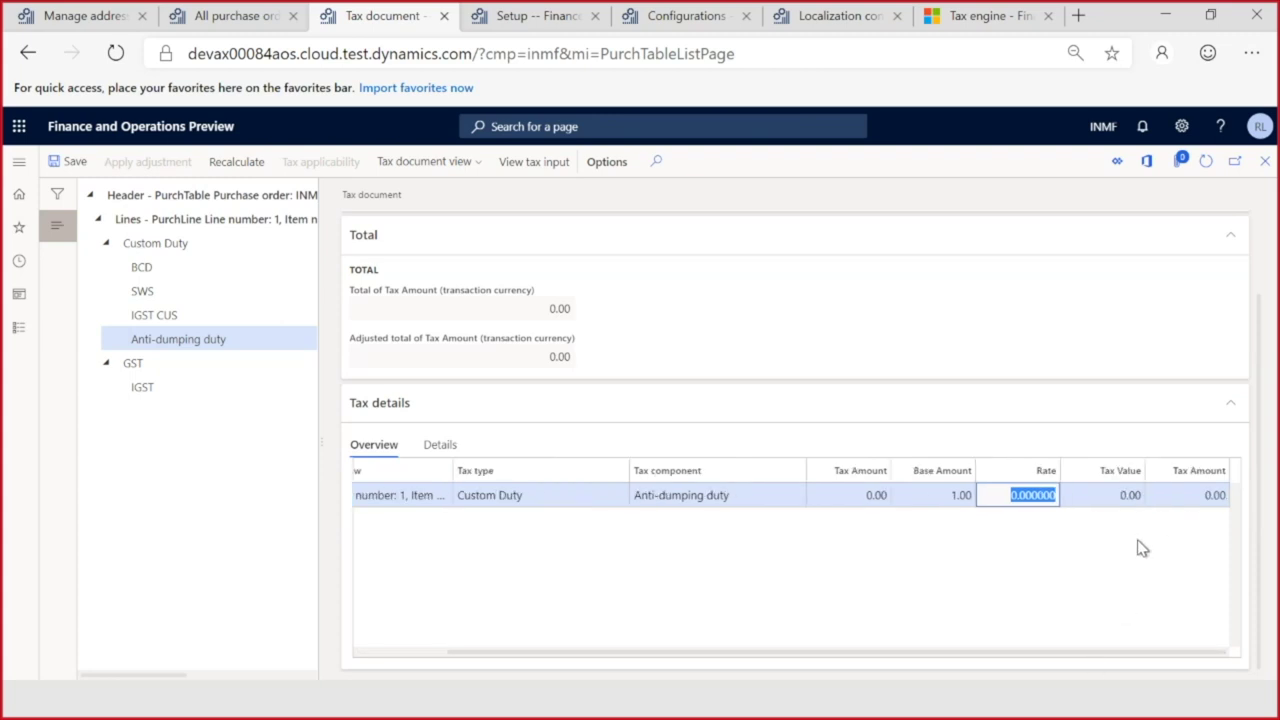
{"action": "left_click", "coordinate": [1197, 497]}
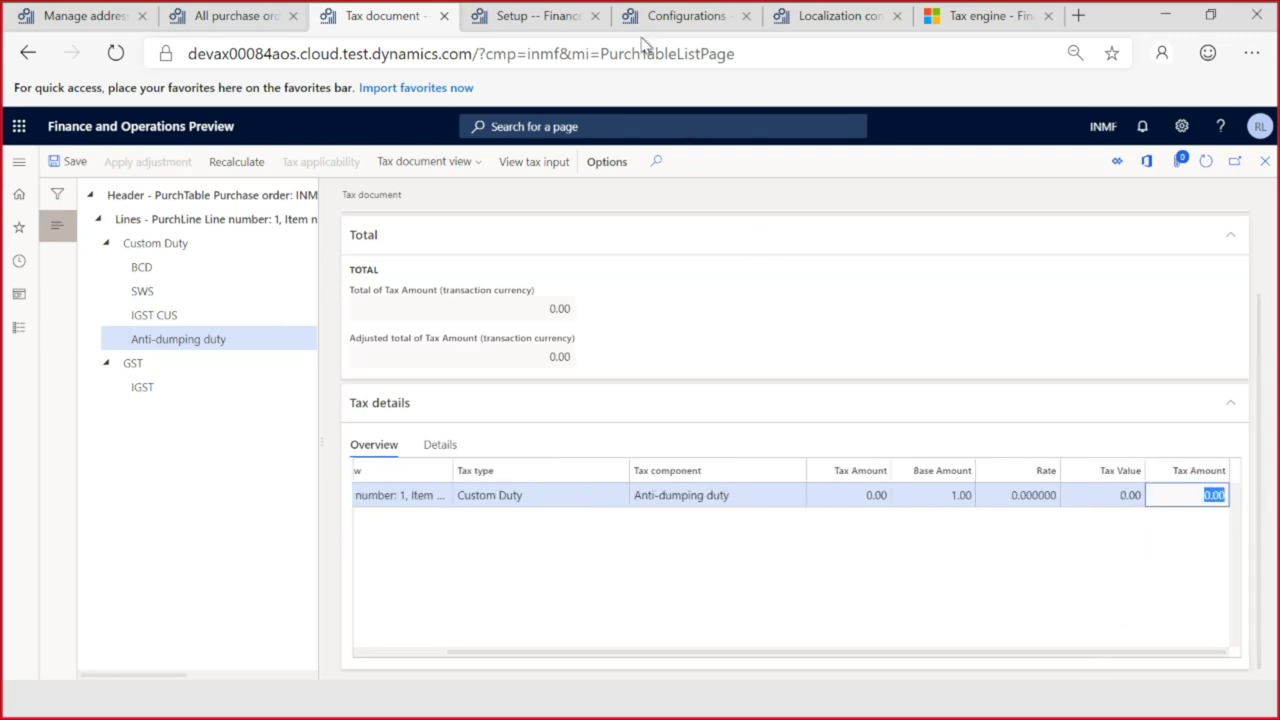
Step: In the tax setup, add and save a lookup condition with unit ea for the Anti-dumping duty rate
{"action": "left_click", "coordinate": [549, 20]}
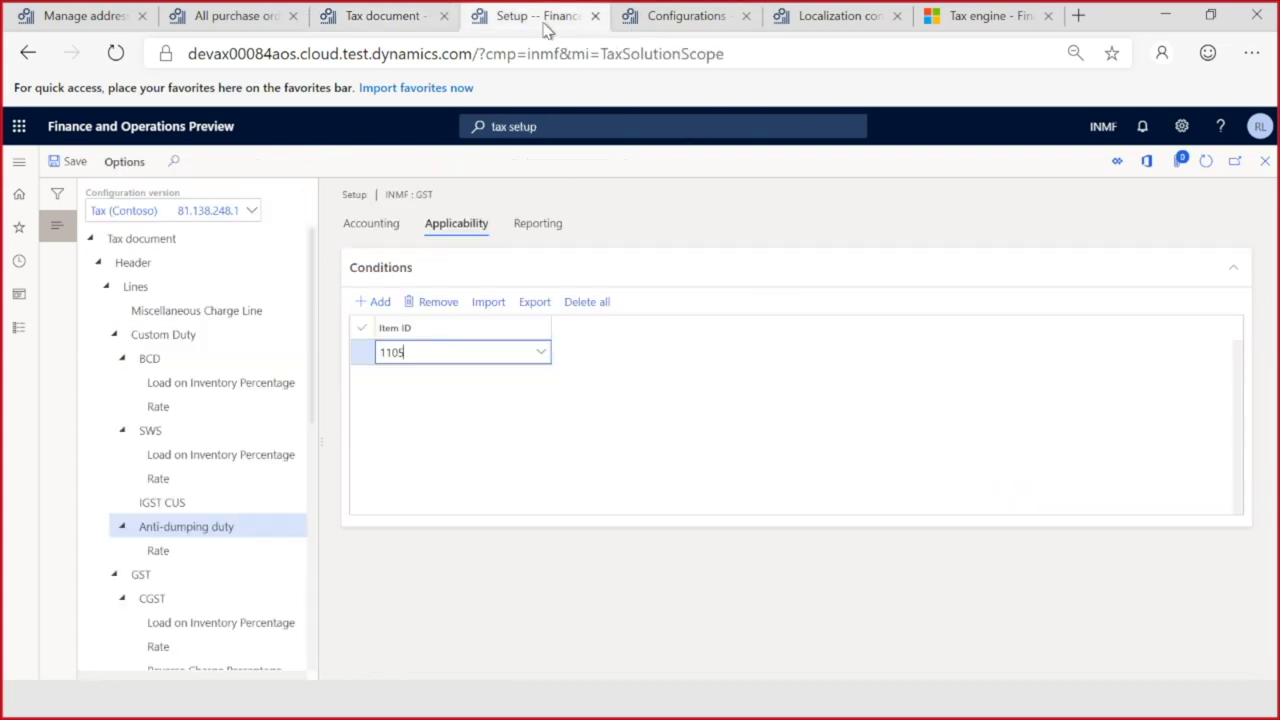
{"action": "left_click", "coordinate": [158, 551]}
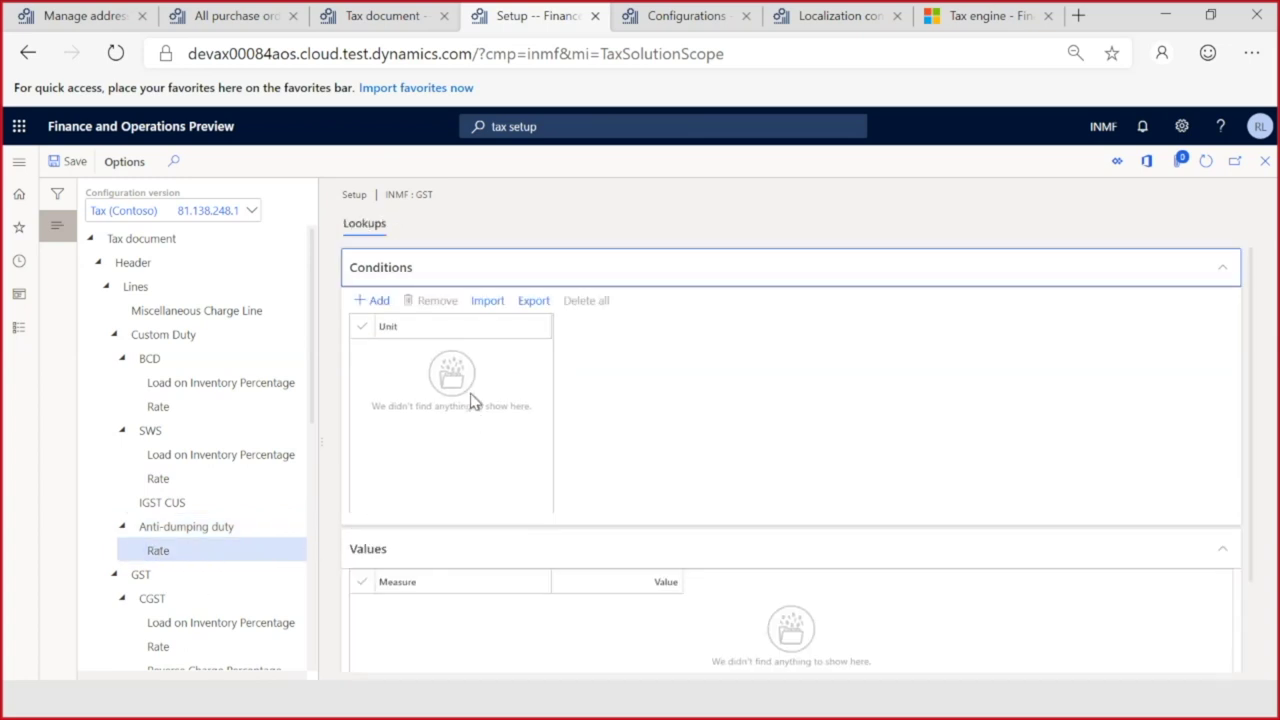
{"action": "left_click", "coordinate": [375, 300]}
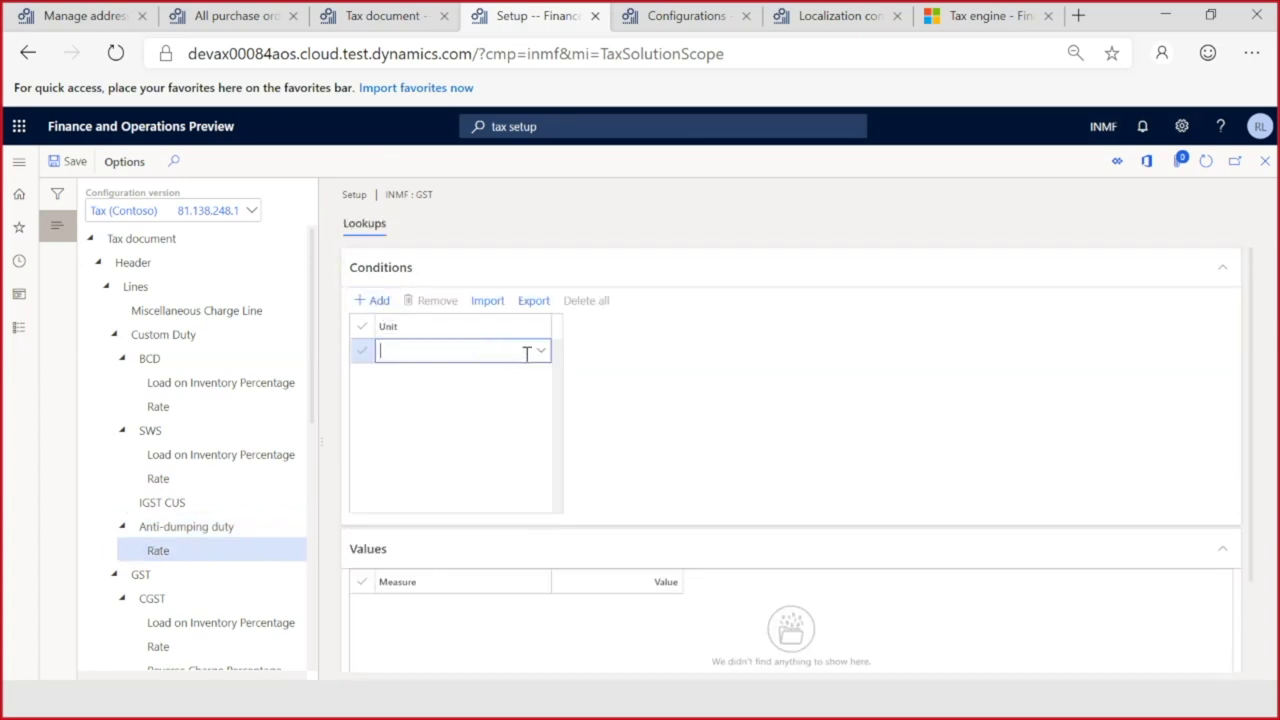
{"action": "type", "text": "ea"}
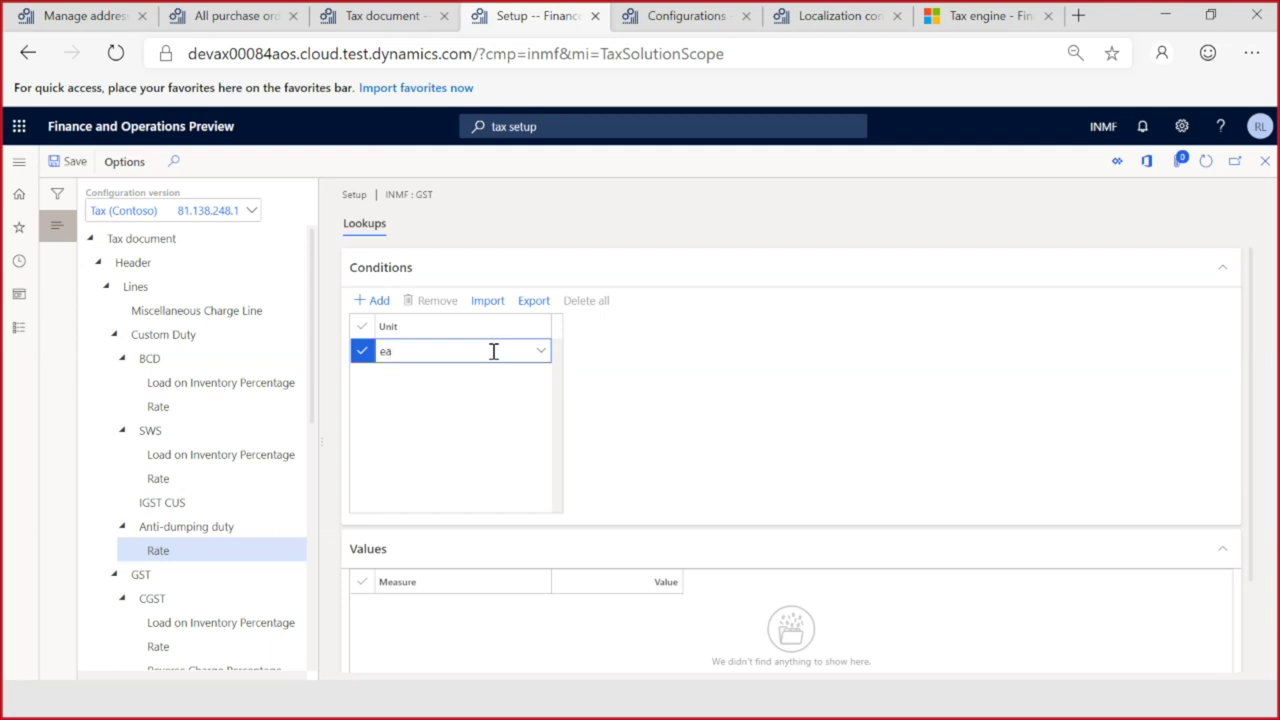
{"action": "key", "text": "Tab"}
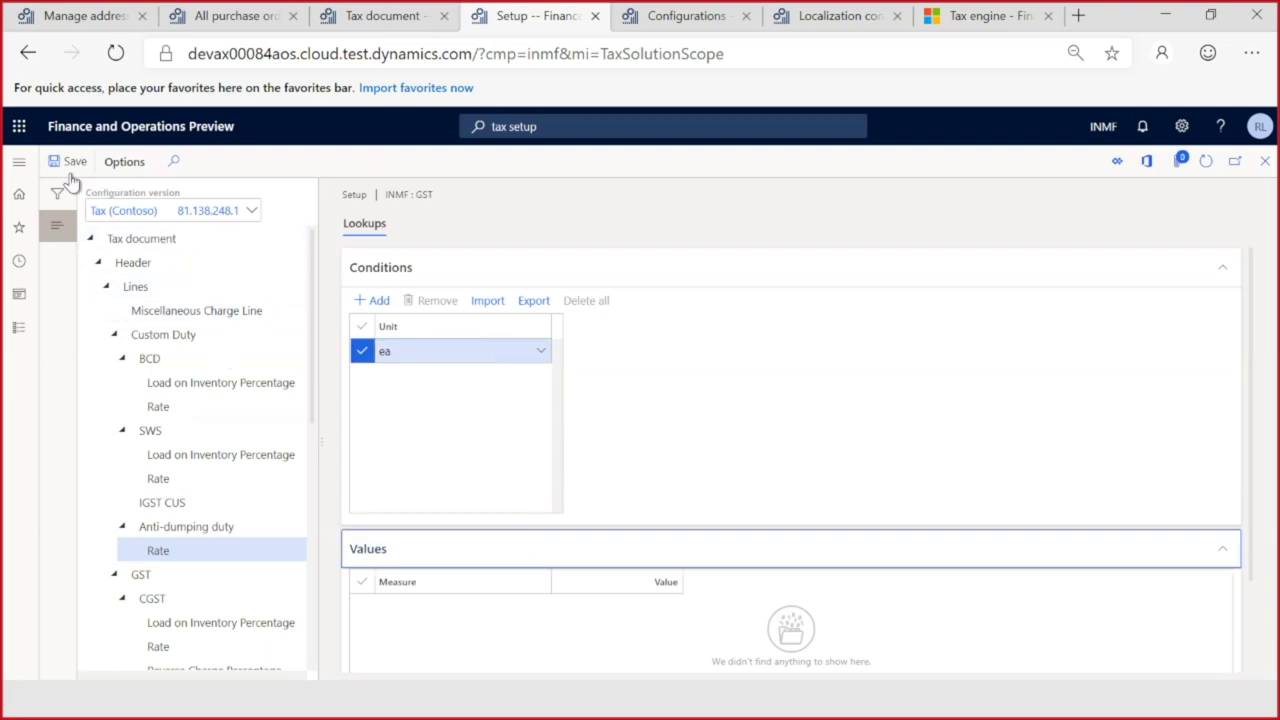
{"action": "left_click", "coordinate": [494, 352]}
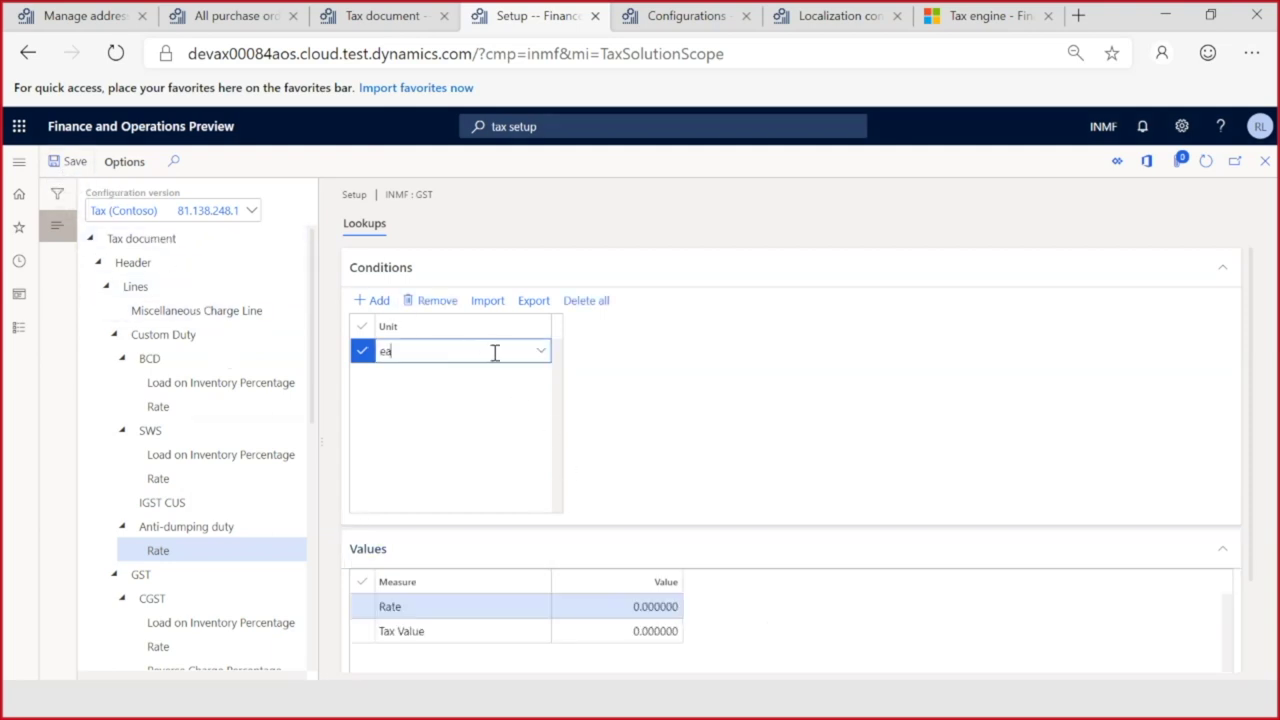
Step: Set the Tax Value measure of the Anti-dumping duty rate lookup to 10 and save the setup
{"action": "left_click", "coordinate": [636, 628]}
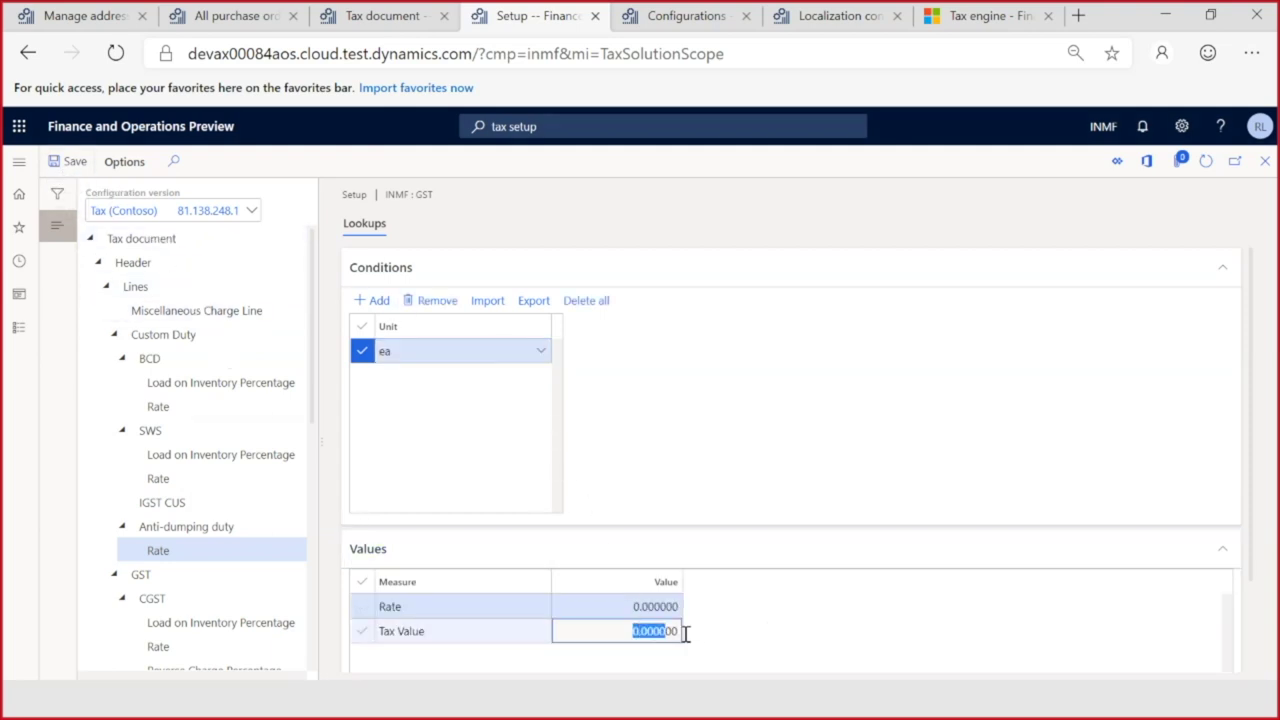
{"action": "left_click", "coordinate": [613, 632]}
{"action": "key", "text": "ctrl+a"}
{"action": "type", "text": "1"}
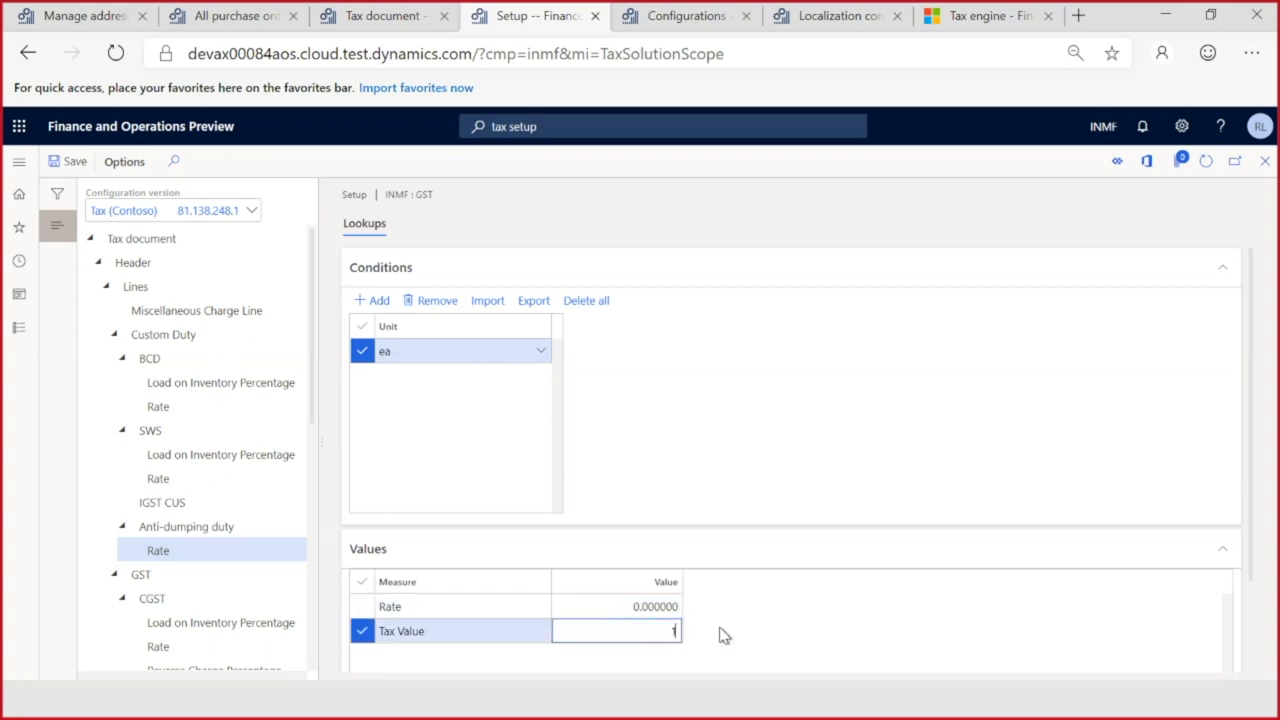
{"action": "left_click", "coordinate": [724, 636]}
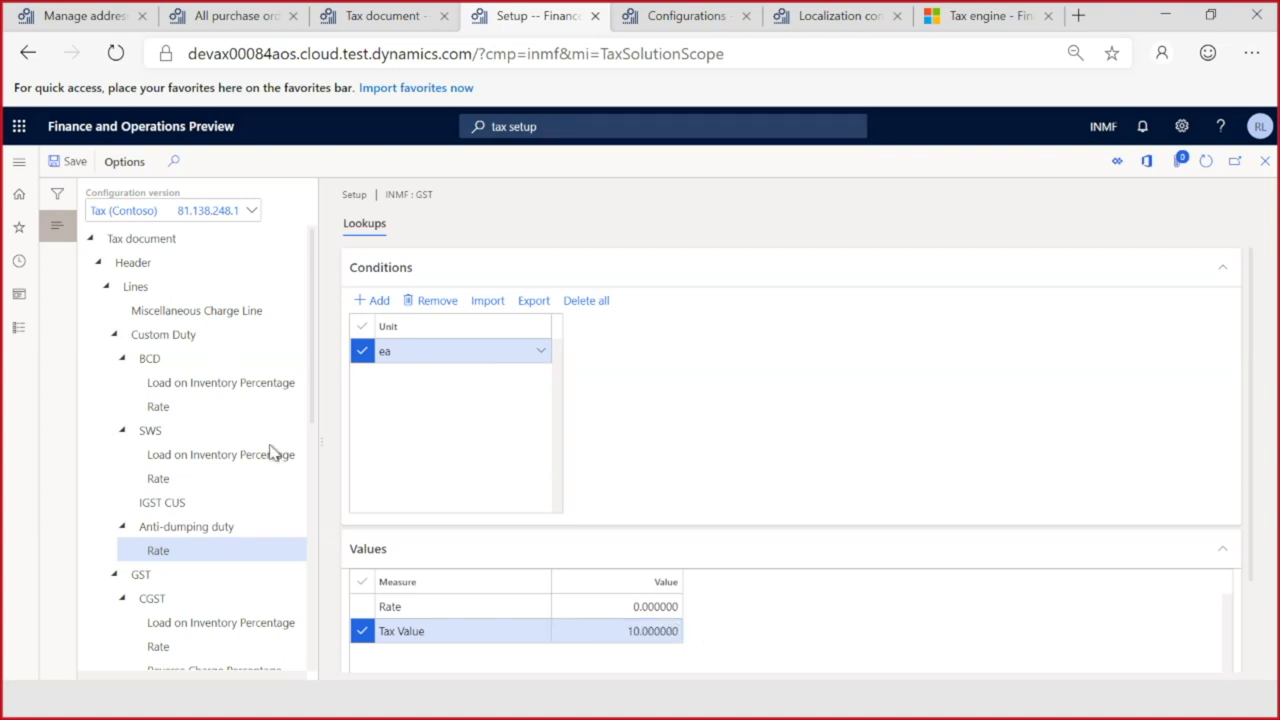
{"action": "left_click", "coordinate": [78, 165]}
Step: Recalculate the purchase order's tax document and check the Anti-dumping duty's base amount, tax value and tax amount
{"action": "left_click", "coordinate": [390, 18]}
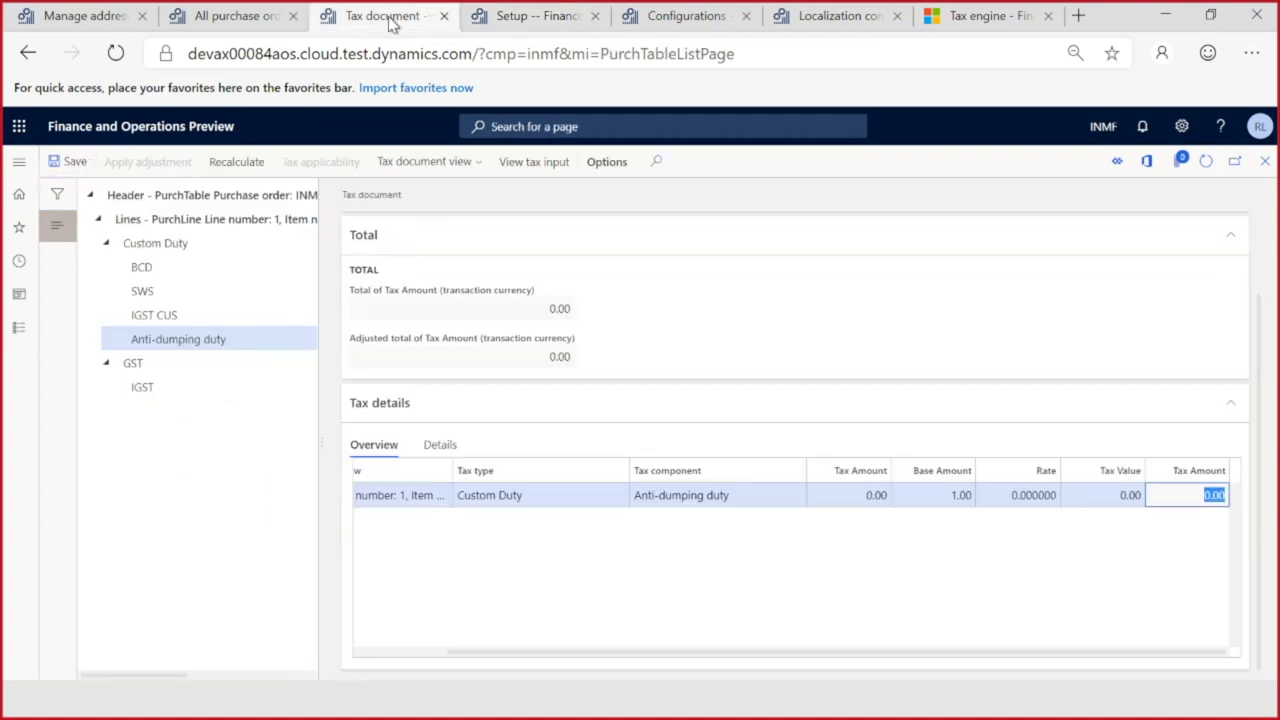
{"action": "left_click", "coordinate": [249, 166]}
{"action": "left_click", "coordinate": [963, 496]}
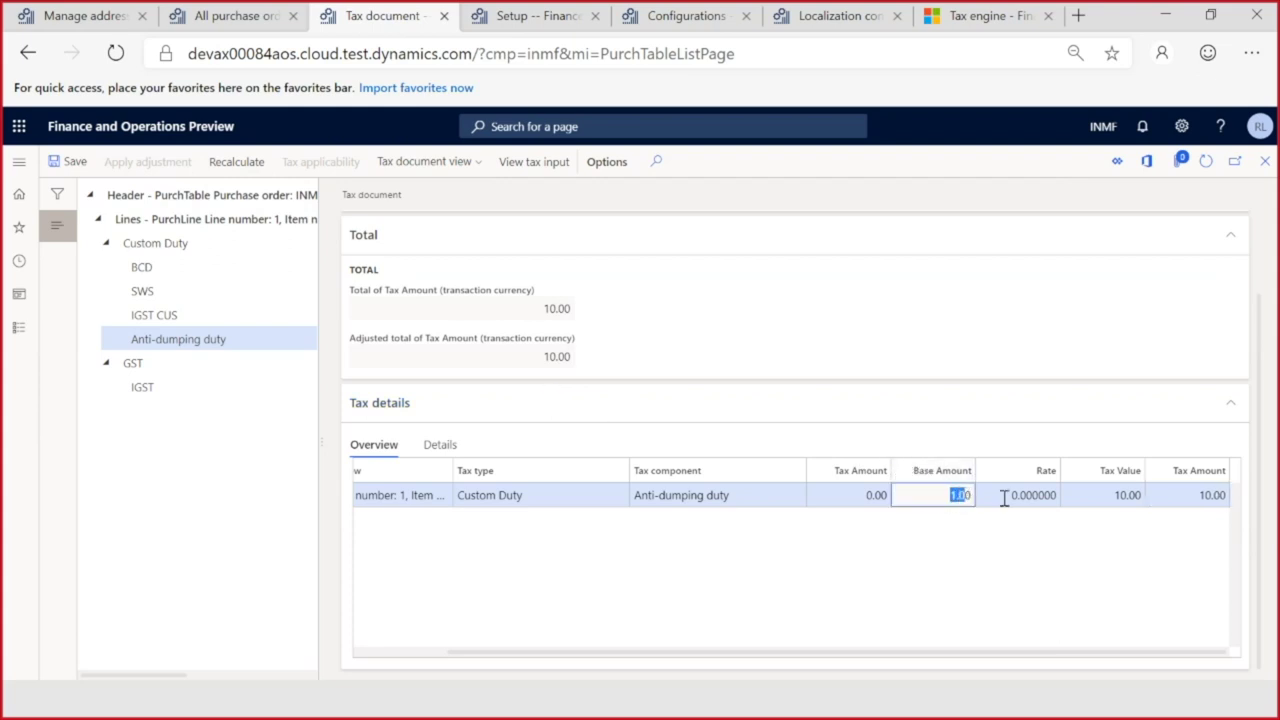
{"action": "left_click", "coordinate": [942, 495]}
{"action": "left_click_drag", "start_coordinate": [981, 498], "coordinate": [1140, 493]}
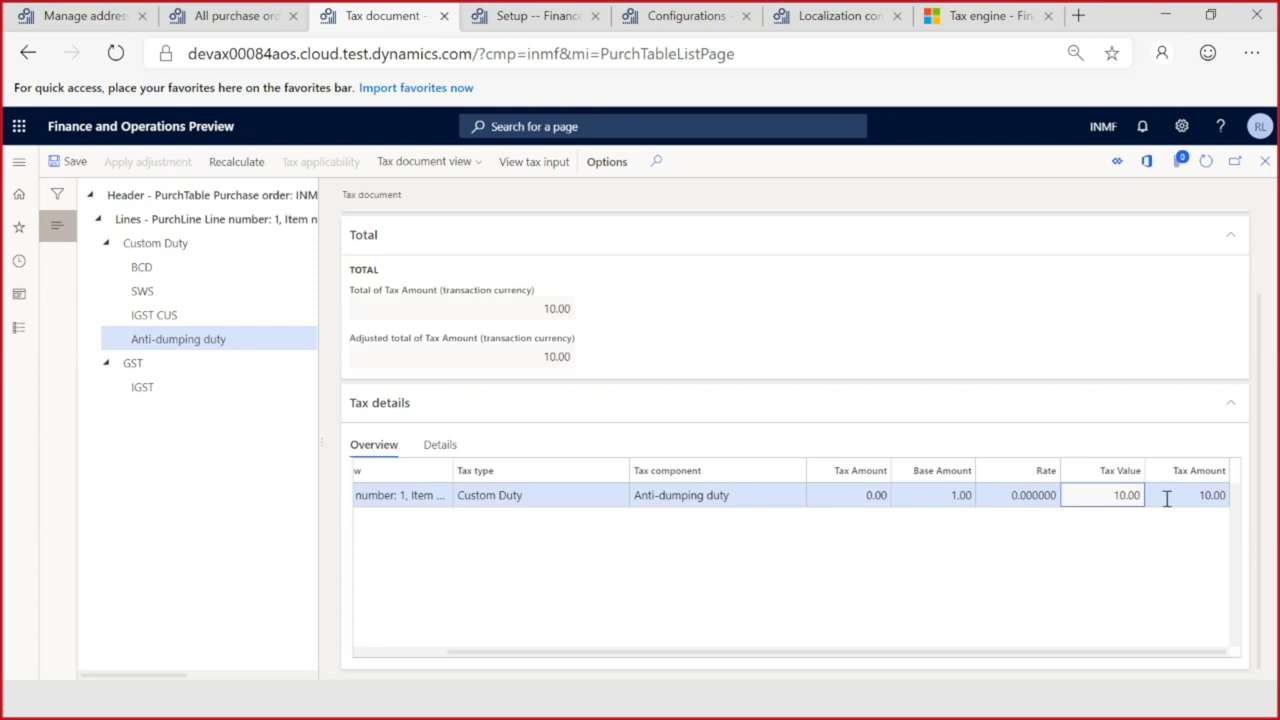
{"action": "left_click_drag", "start_coordinate": [1195, 495], "coordinate": [1222, 494]}
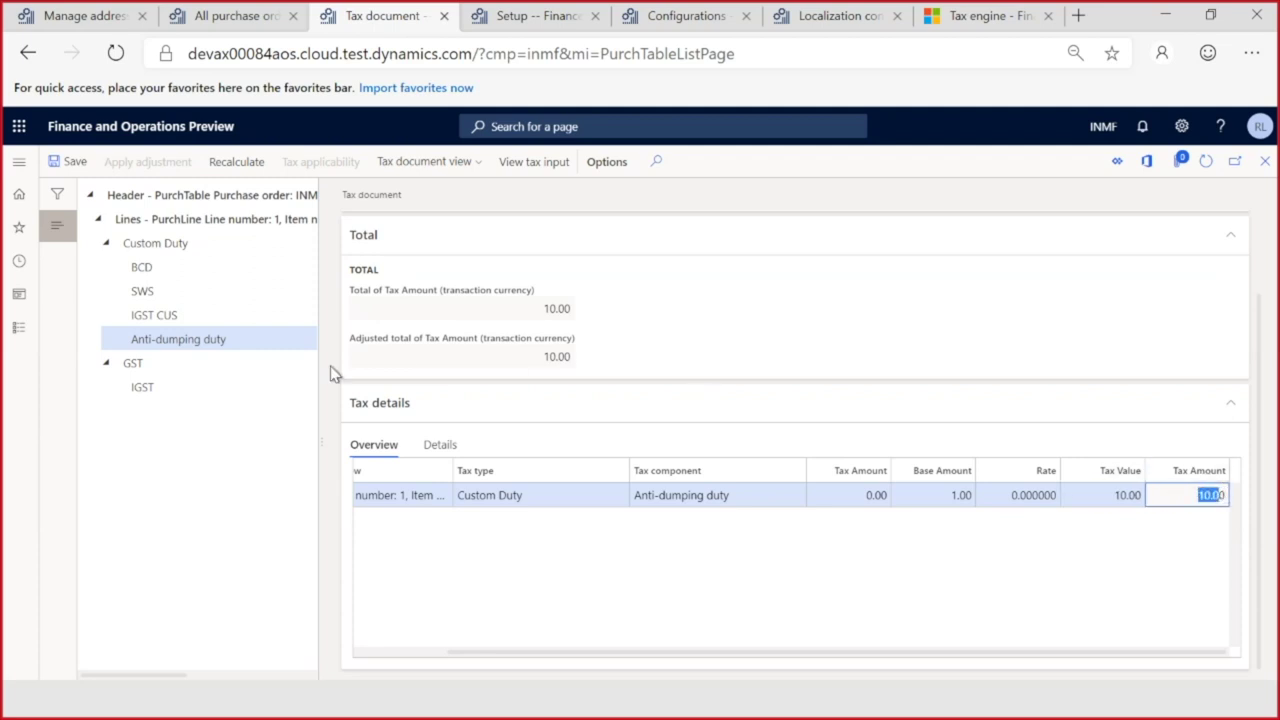
Step: Examine the IGST base amount and the tax details of all components on the purchase order line
{"action": "left_click", "coordinate": [146, 387]}
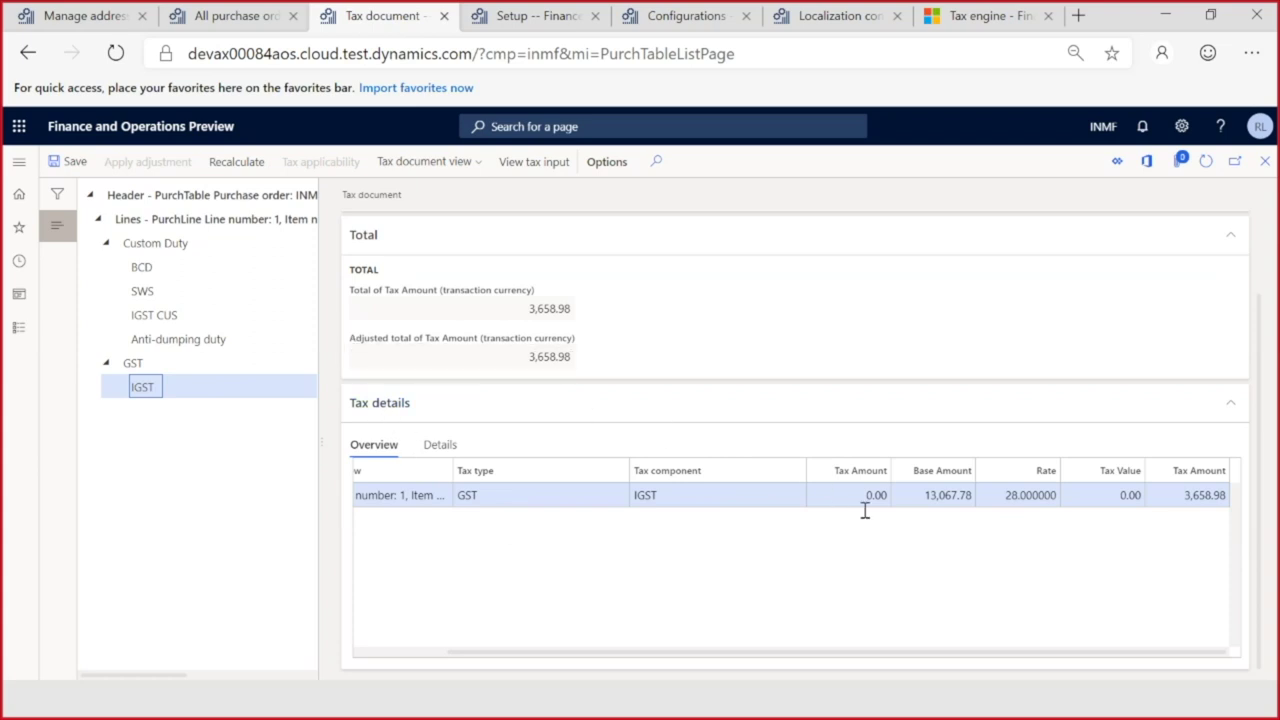
{"action": "left_click", "coordinate": [945, 494]}
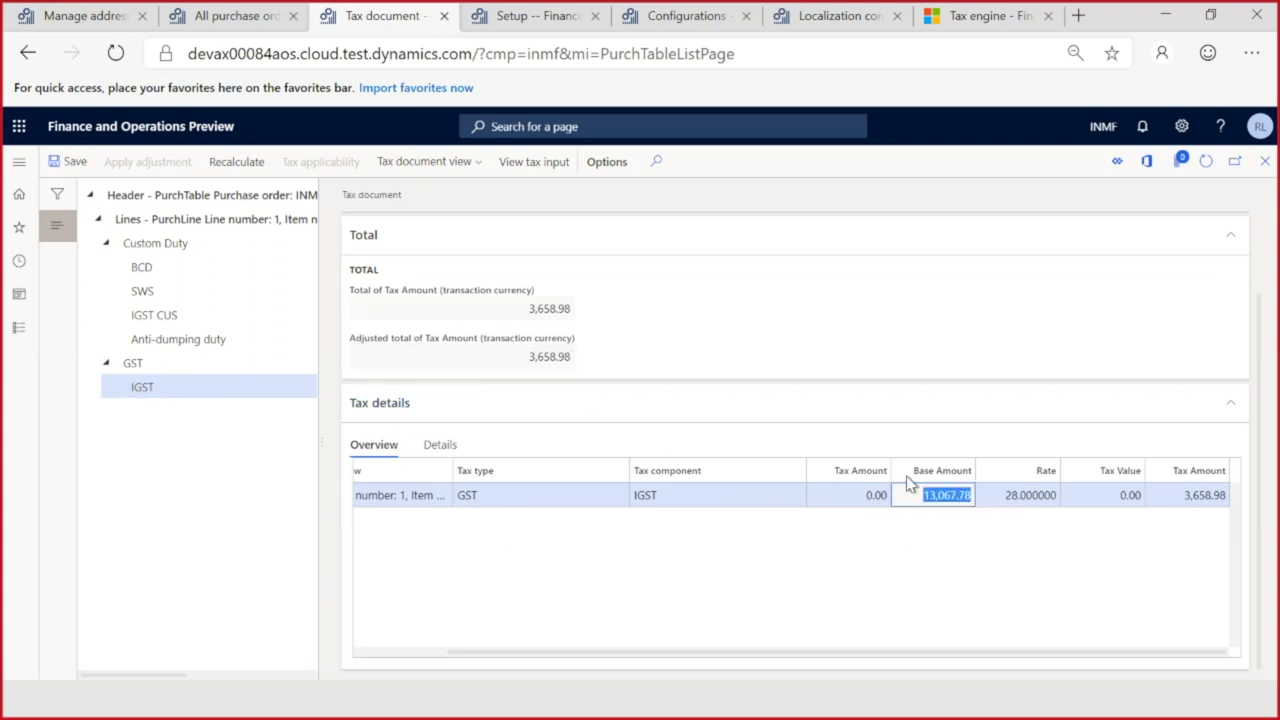
{"action": "left_click", "coordinate": [163, 218]}
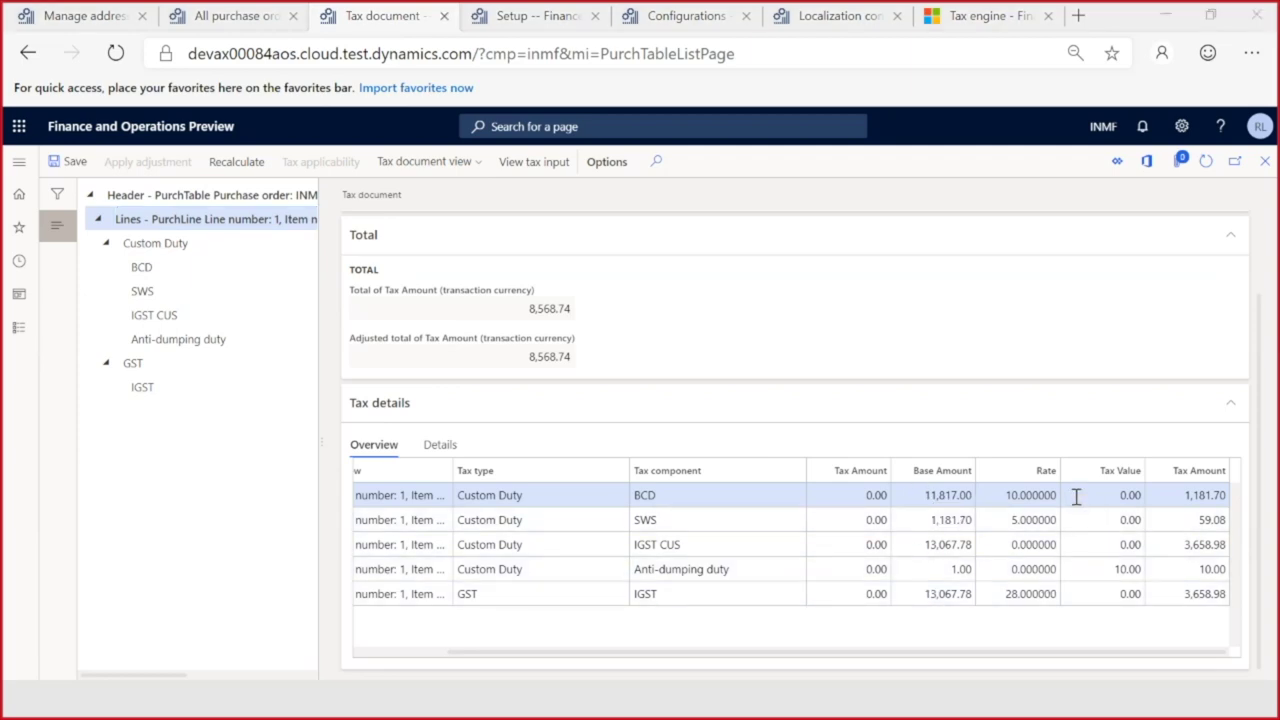
Step: Open Calculator beside the tax details and add 11817, 1181 and 1
{"action": "key", "text": "super"}
{"action": "type", "text": "calc"}
{"action": "key", "text": "Return"}
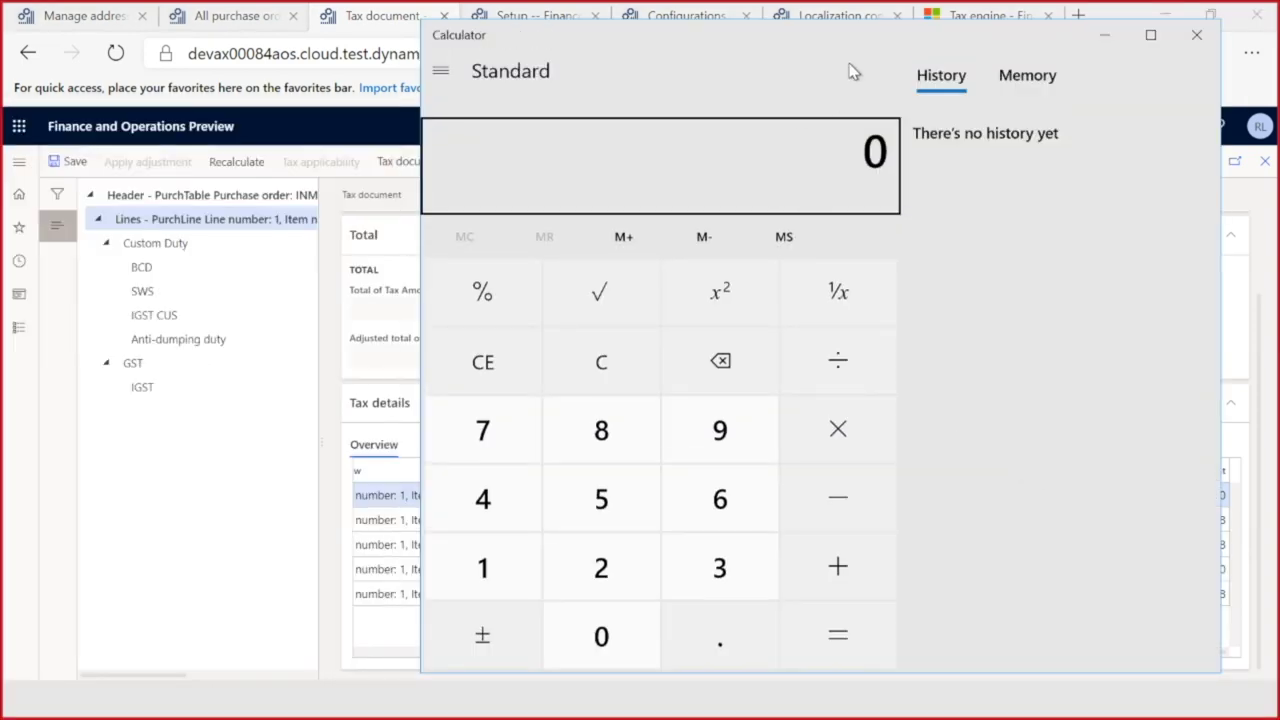
{"action": "left_click_drag", "start_coordinate": [849, 40], "coordinate": [445, 141]}
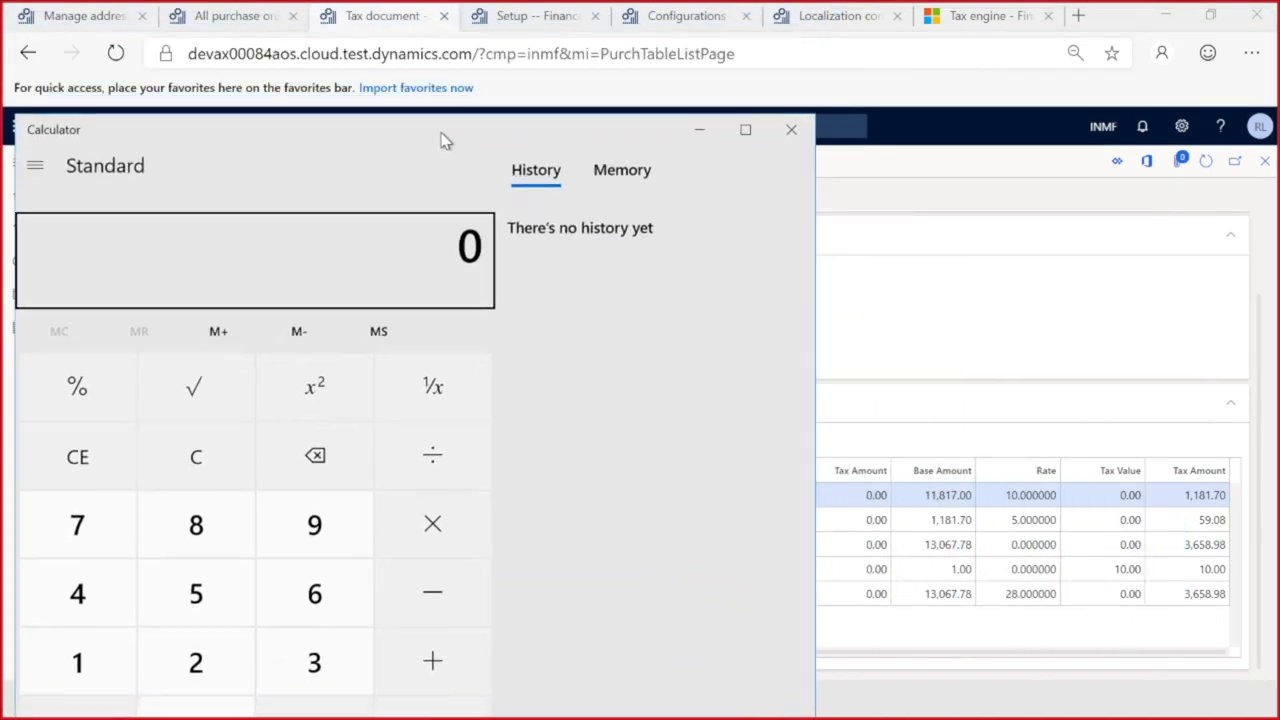
{"action": "type", "text": "11,817"}
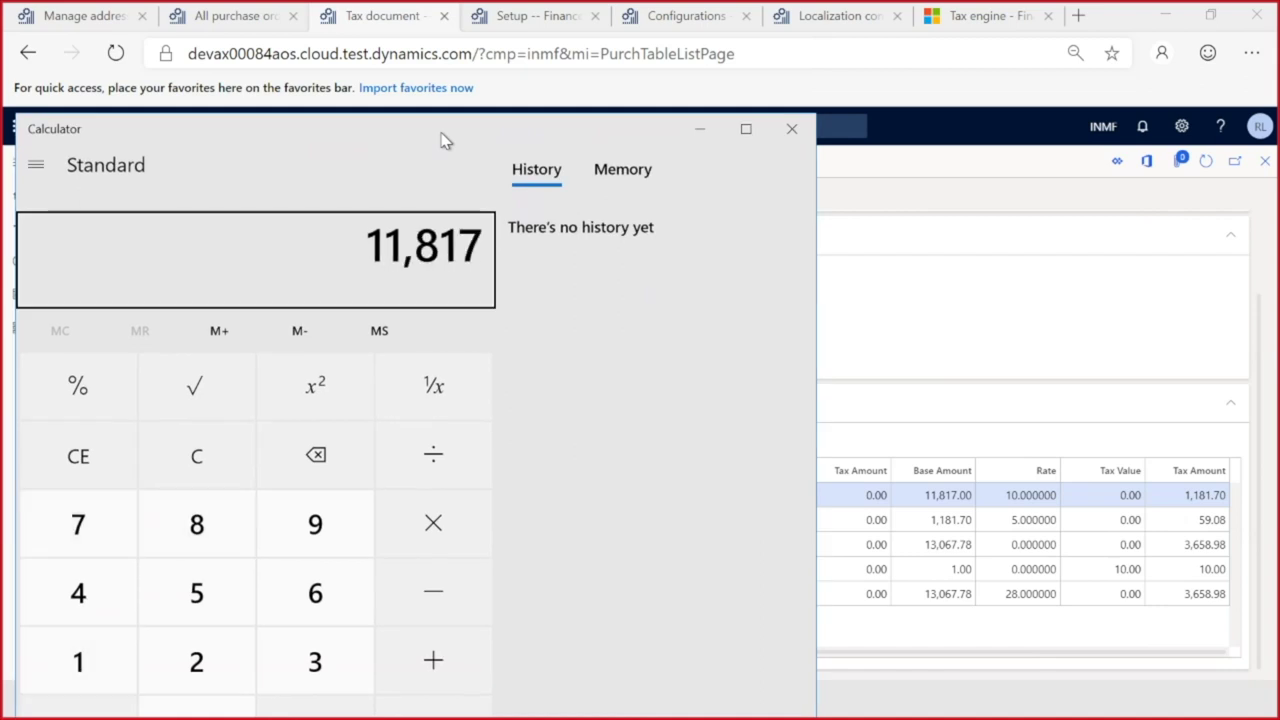
{"action": "type", "text": "+118"}
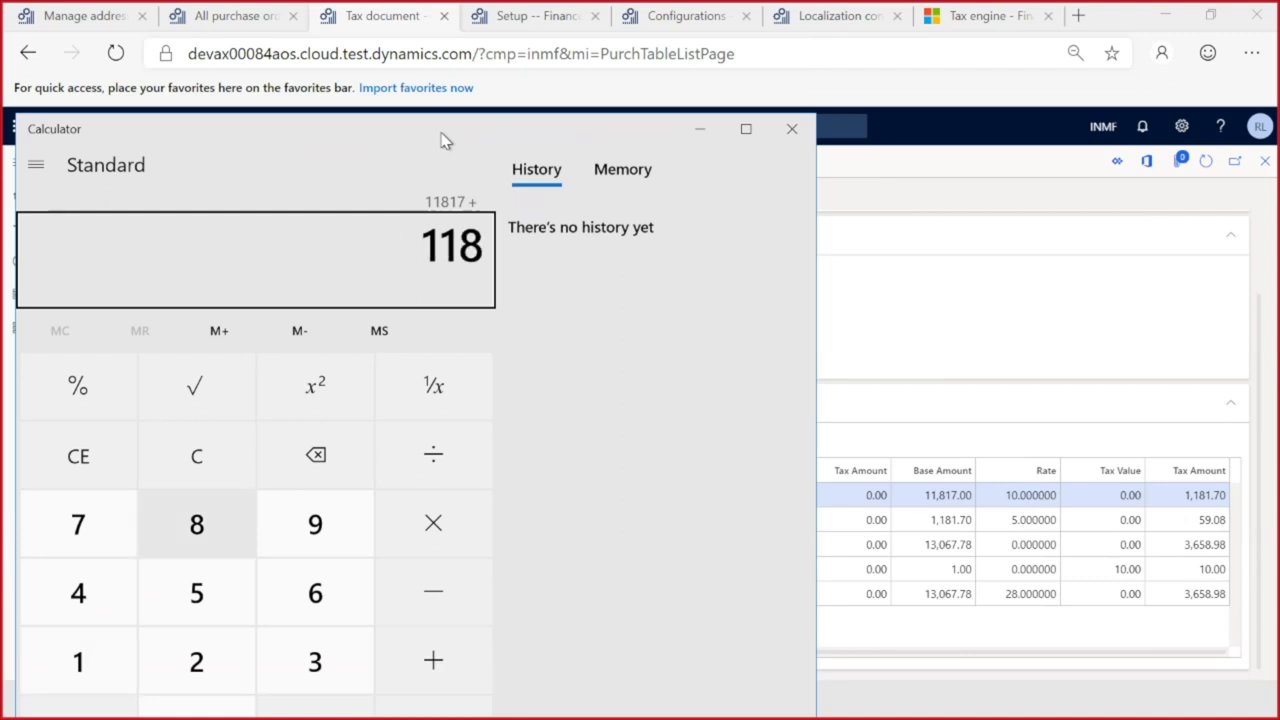
{"action": "type", "text": "1+1"}
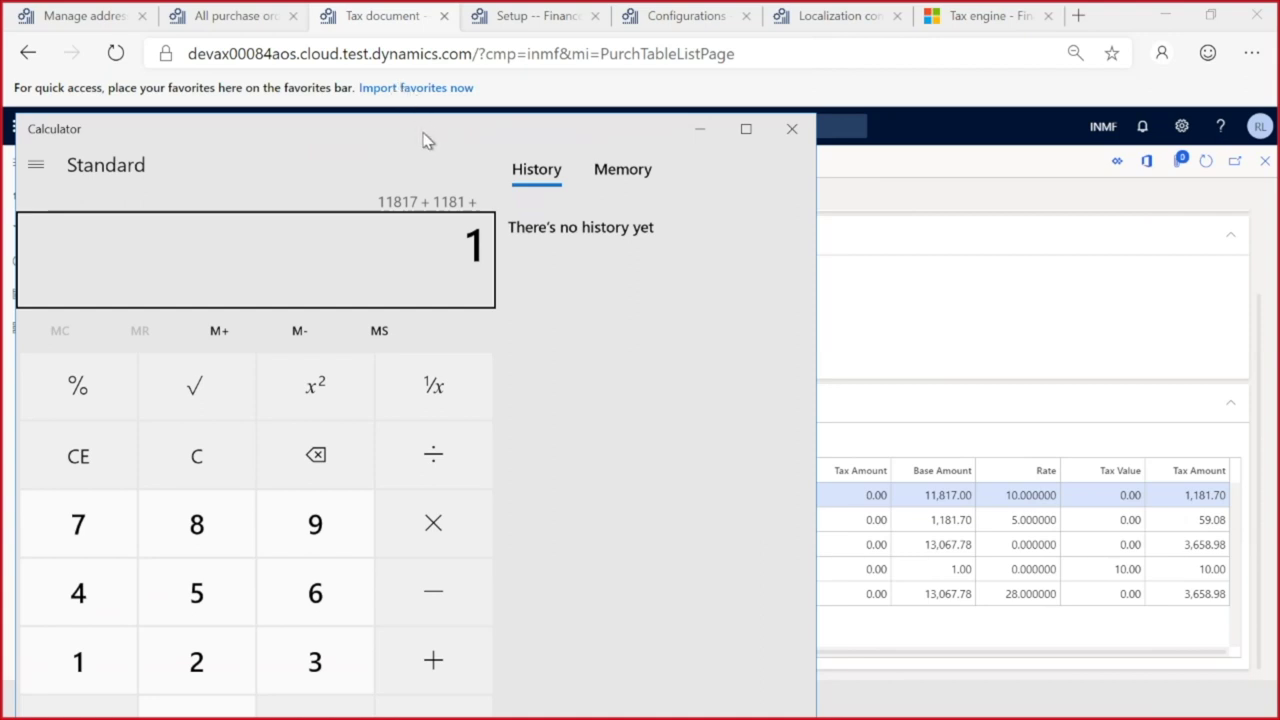
{"action": "key", "text": "Return"}
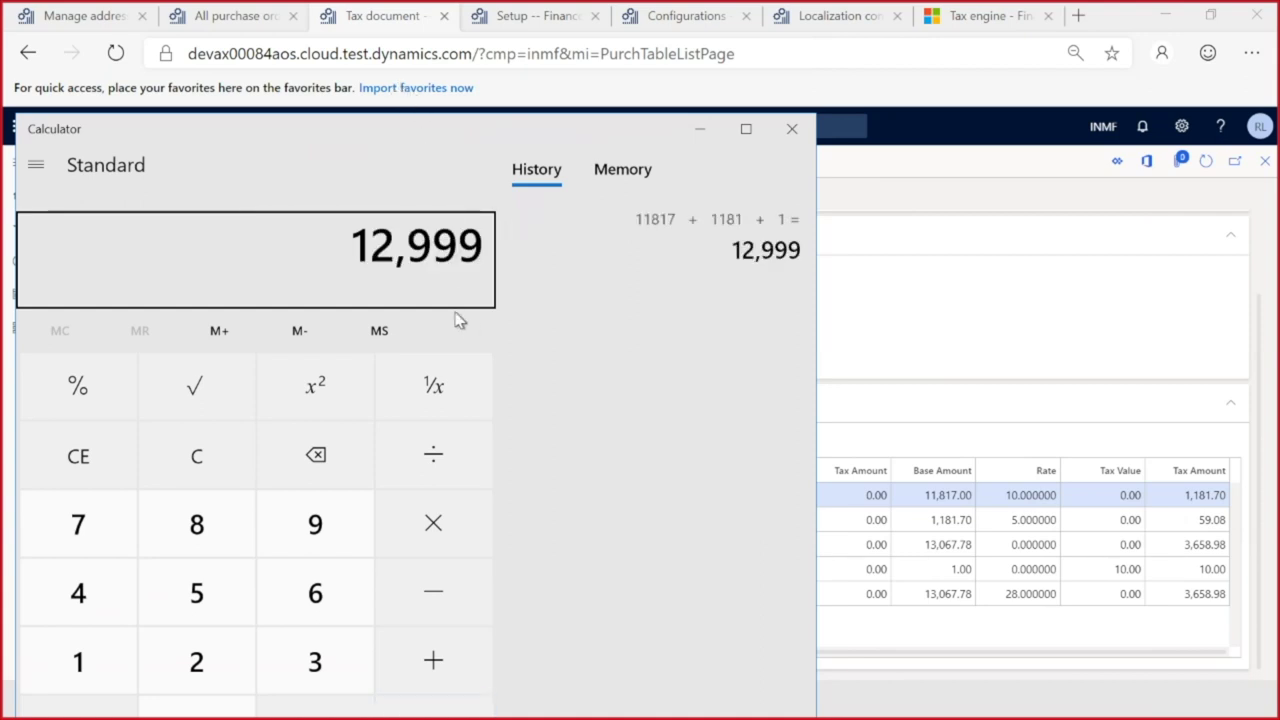
Step: Check the IGST base amount in Calculator by adding 11817, 1181, 59.08 and 10
{"action": "left_click_drag", "start_coordinate": [431, 134], "coordinate": [427, 76]}
{"action": "type", "text": "11"}
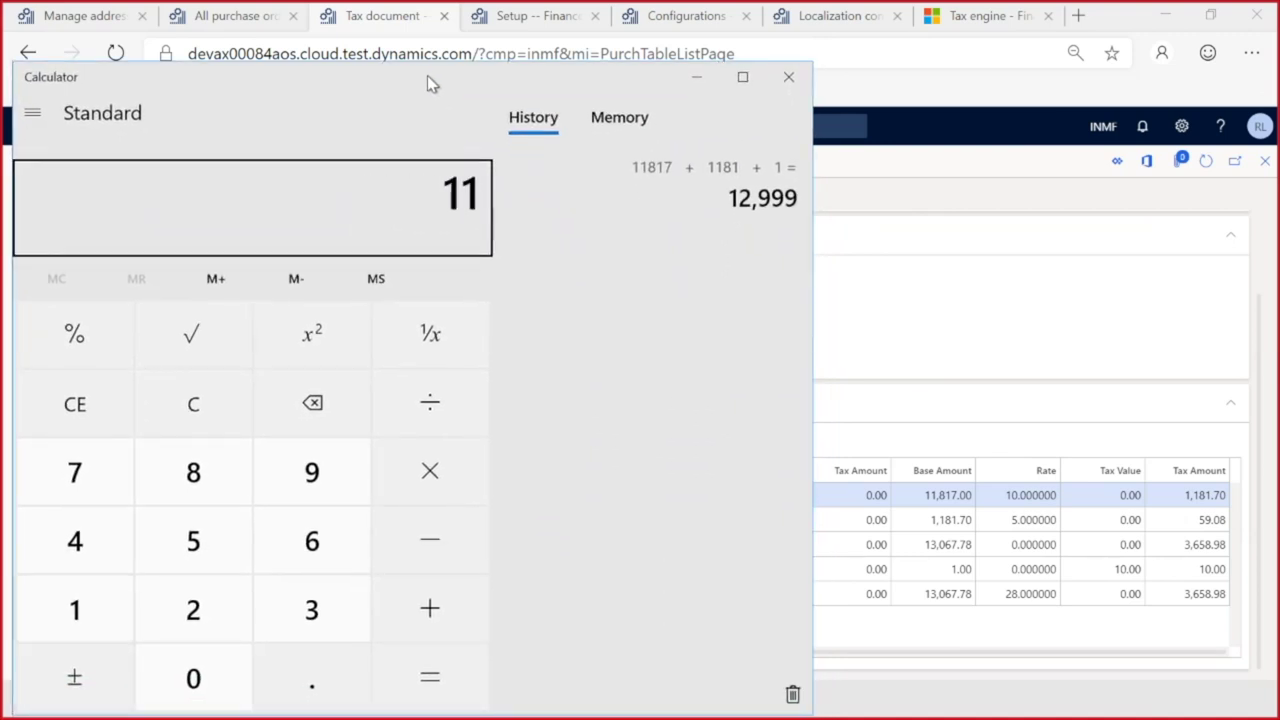
{"action": "type", "text": ",817"}
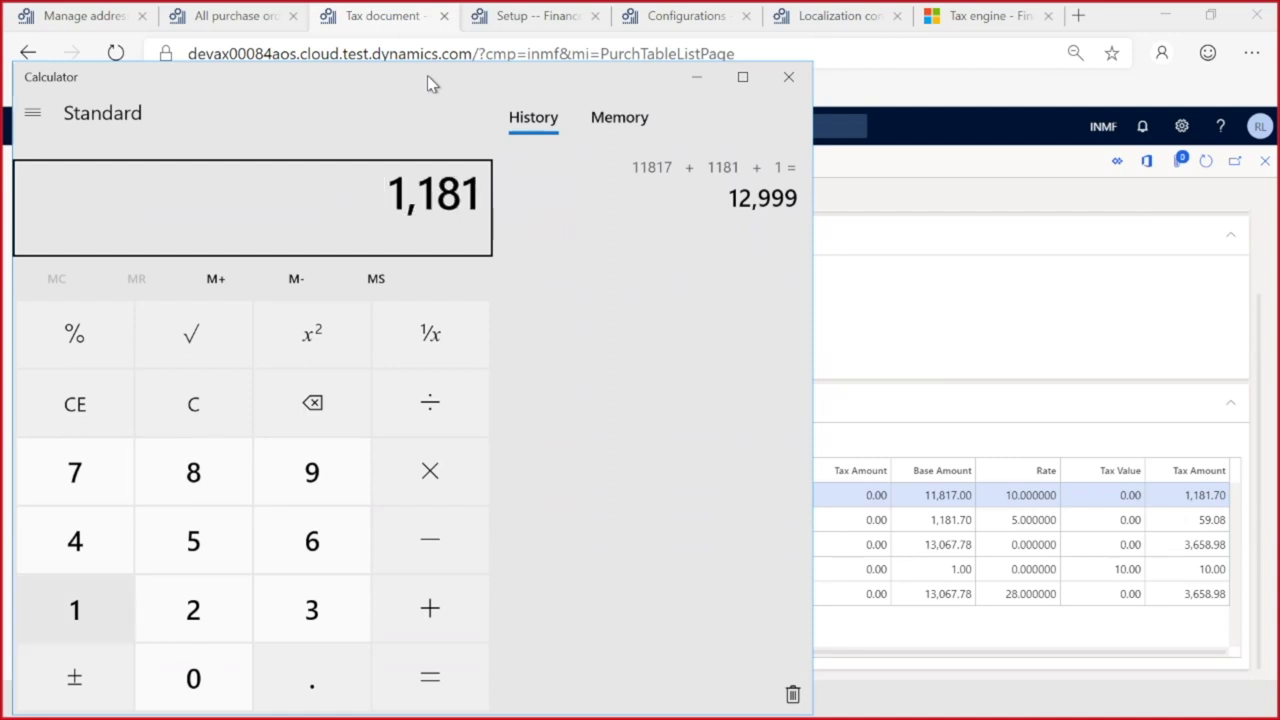
{"action": "left_click_drag", "start_coordinate": [418, 73], "coordinate": [395, 123]}
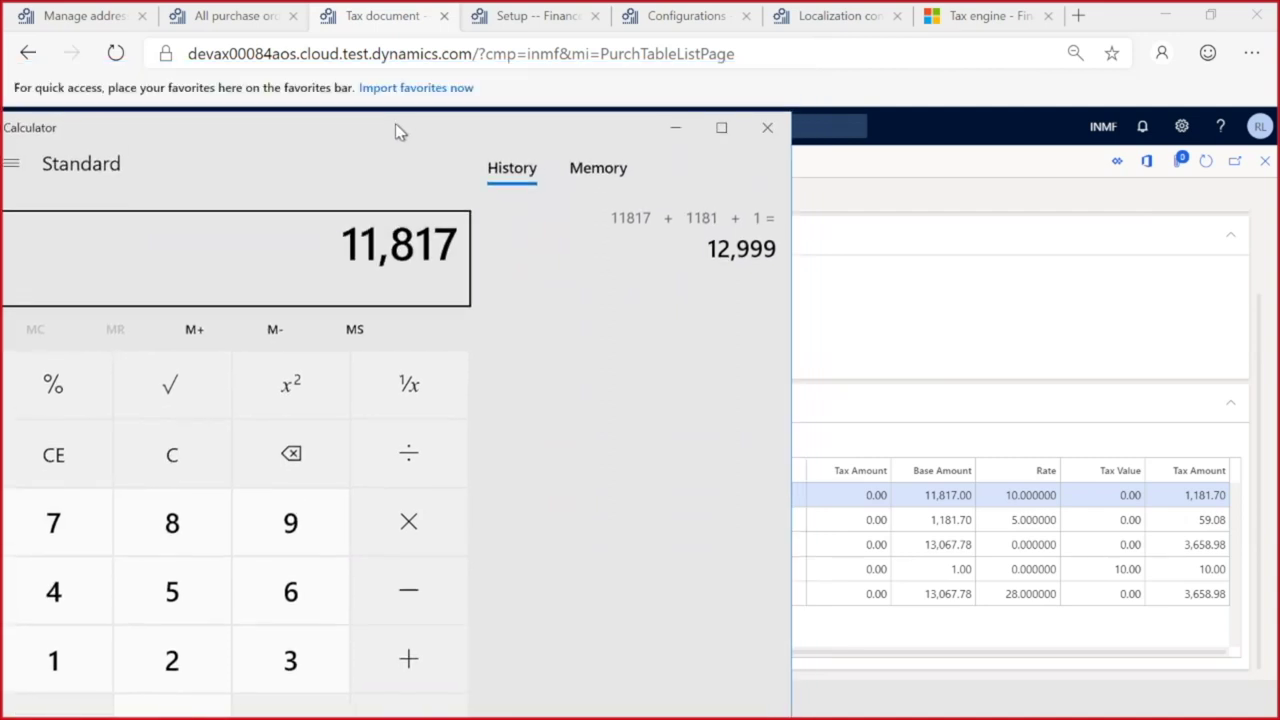
{"action": "type", "text": "+ "}
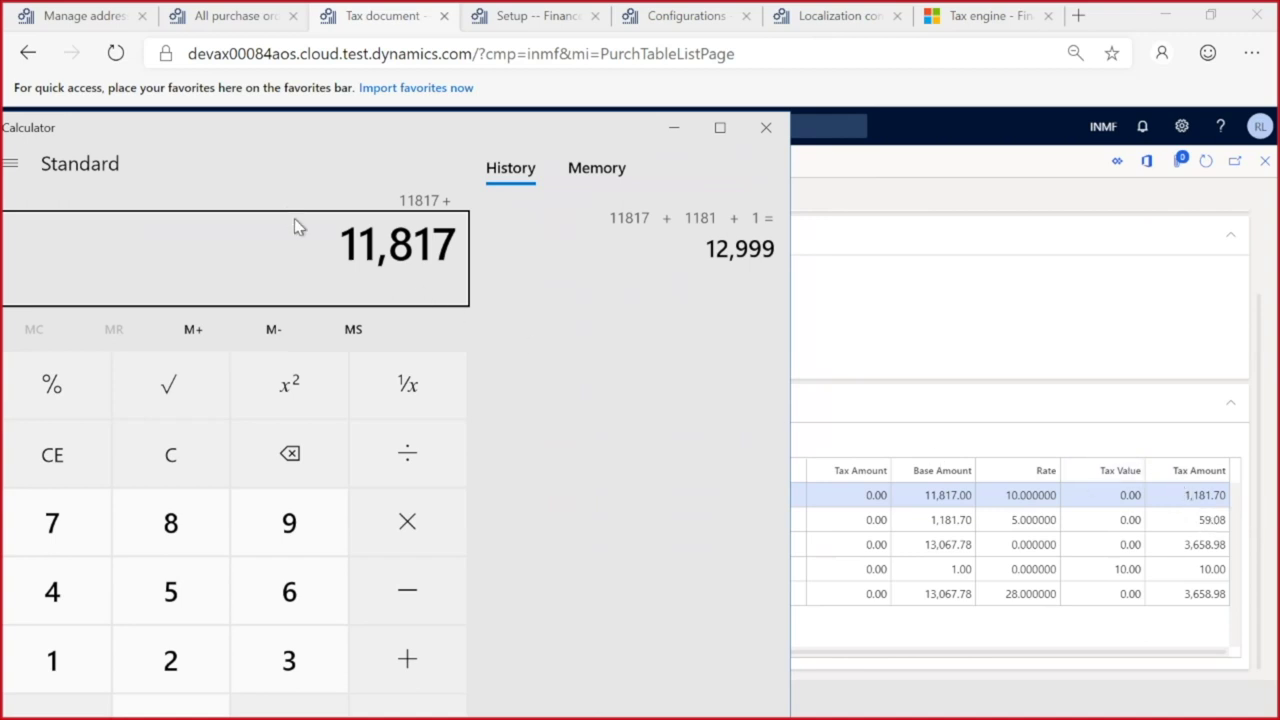
{"action": "type", "text": "1"}
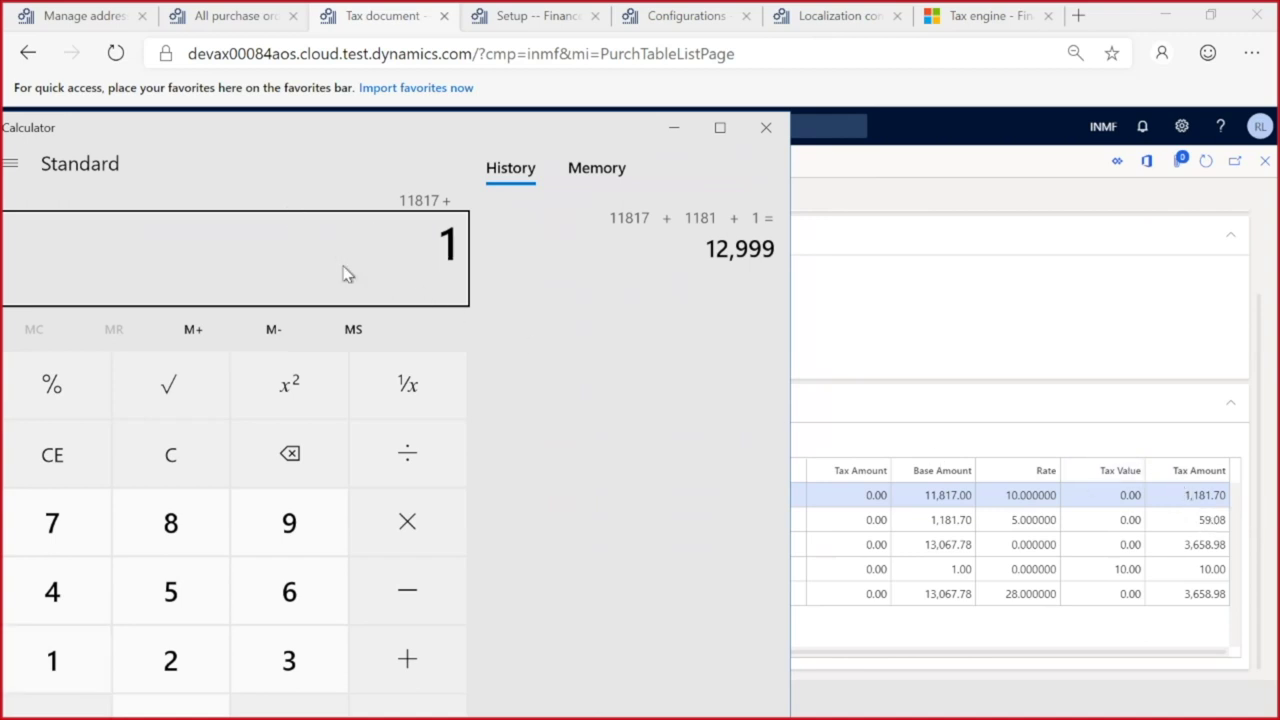
{"action": "type", "text": "181 +"}
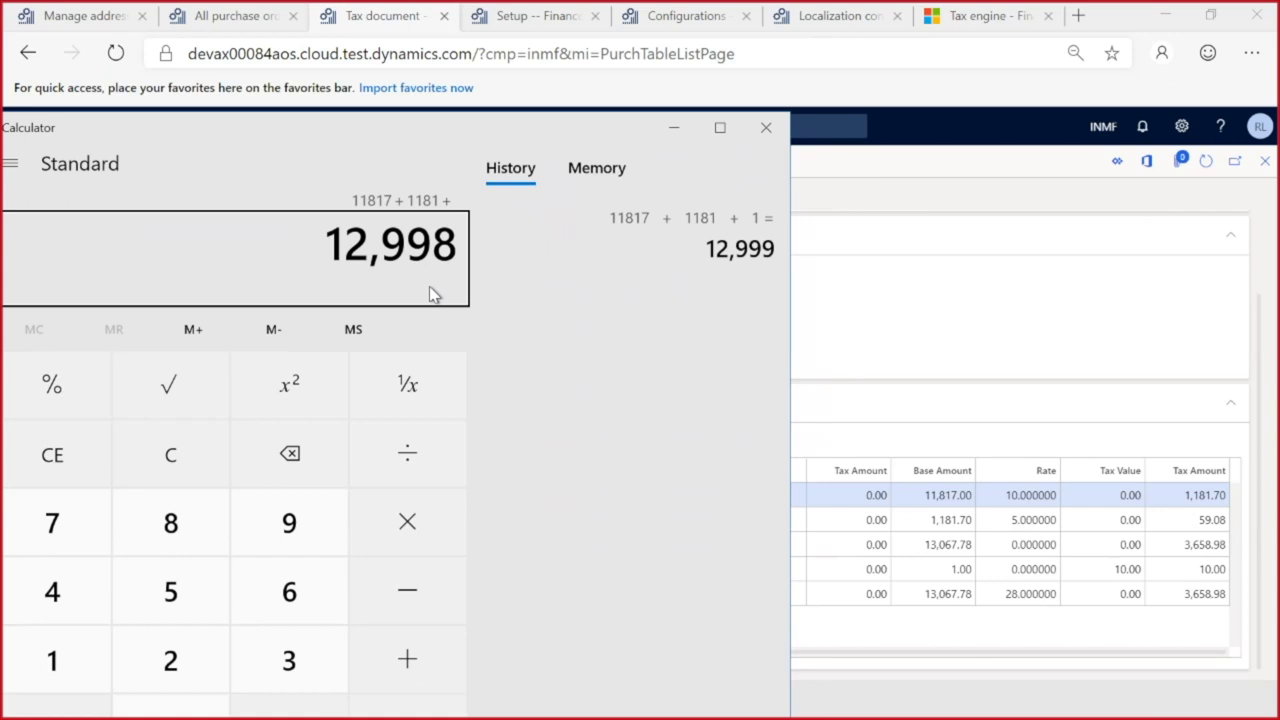
{"action": "type", "text": "59.08"}
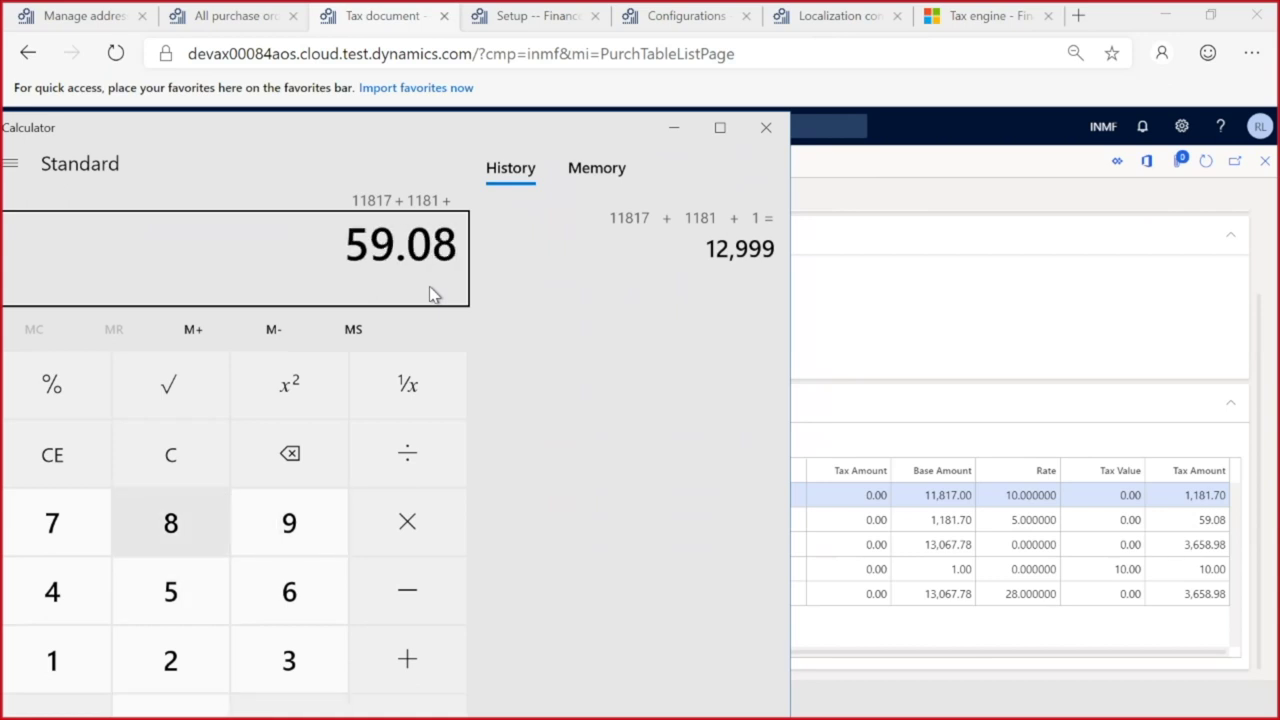
{"action": "key", "text": "plus"}
{"action": "type", "text": "10"}
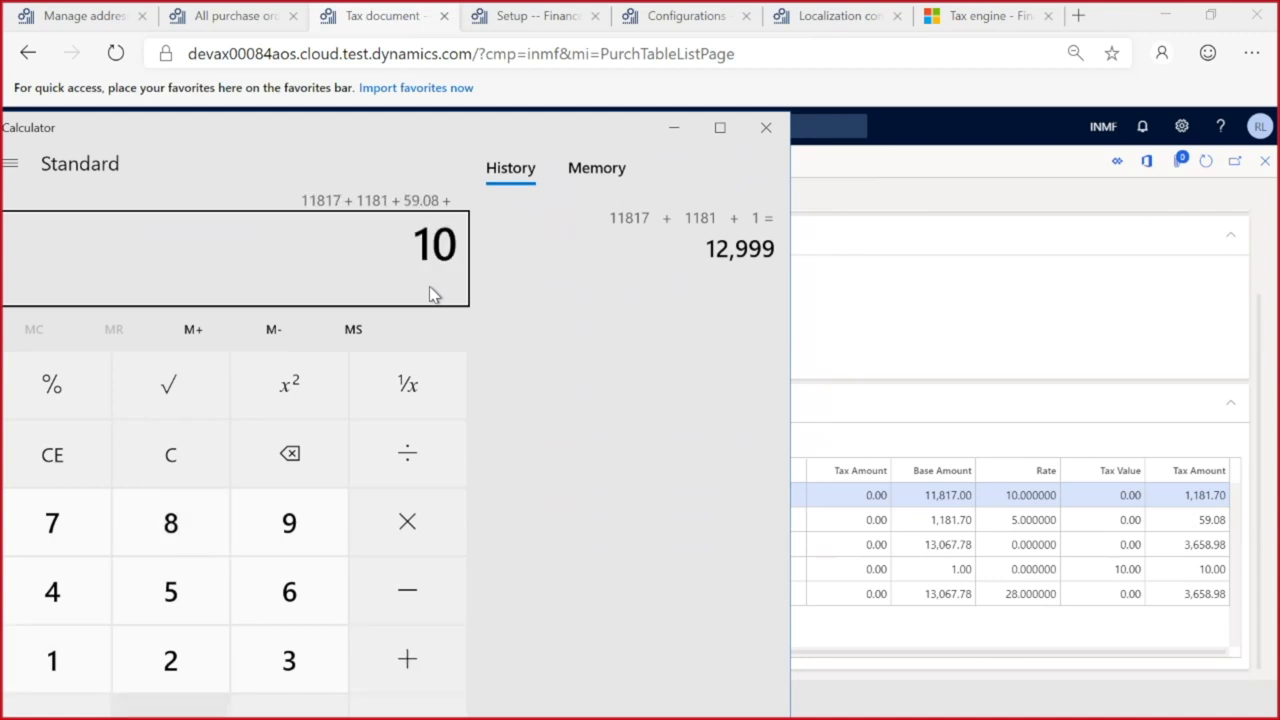
{"action": "key", "text": "Return"}
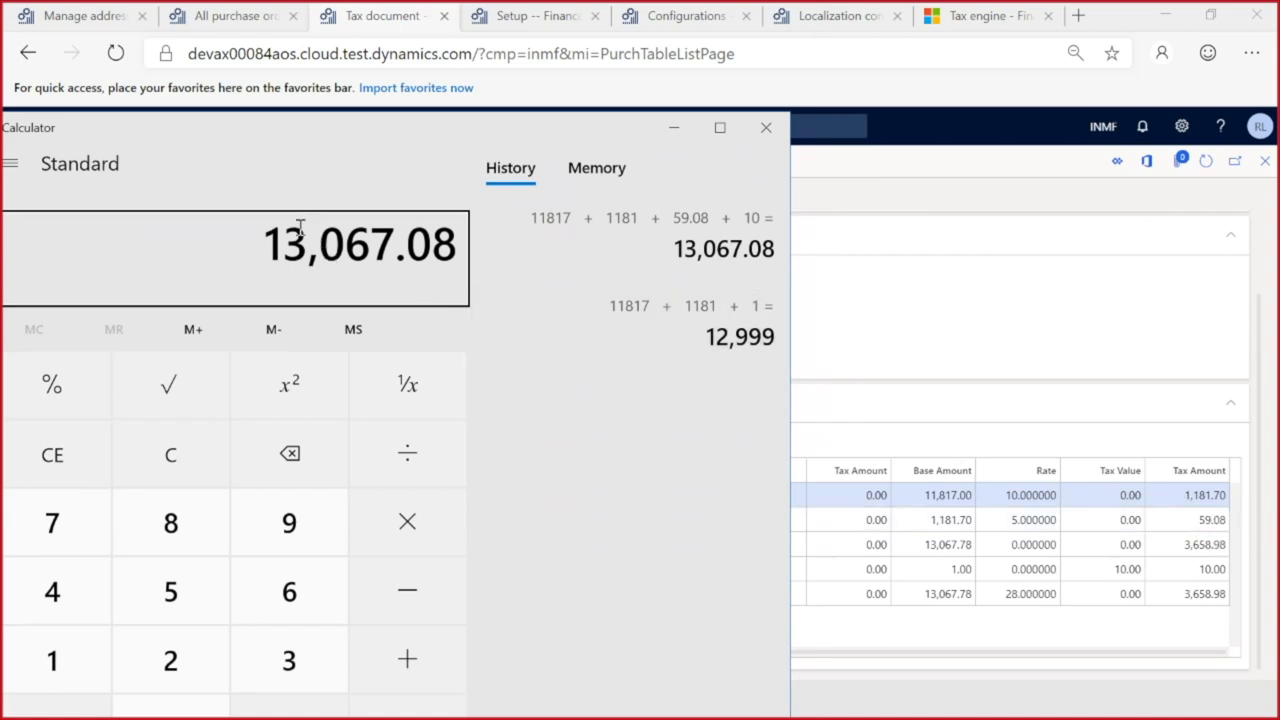
Step: Recalculate the IGST base amount with the exact BCD amount by adding 11817, 1181.7, 59.08 and 10
{"action": "left_click_drag", "start_coordinate": [300, 143], "coordinate": [316, 182]}
{"action": "type", "text": "1"}
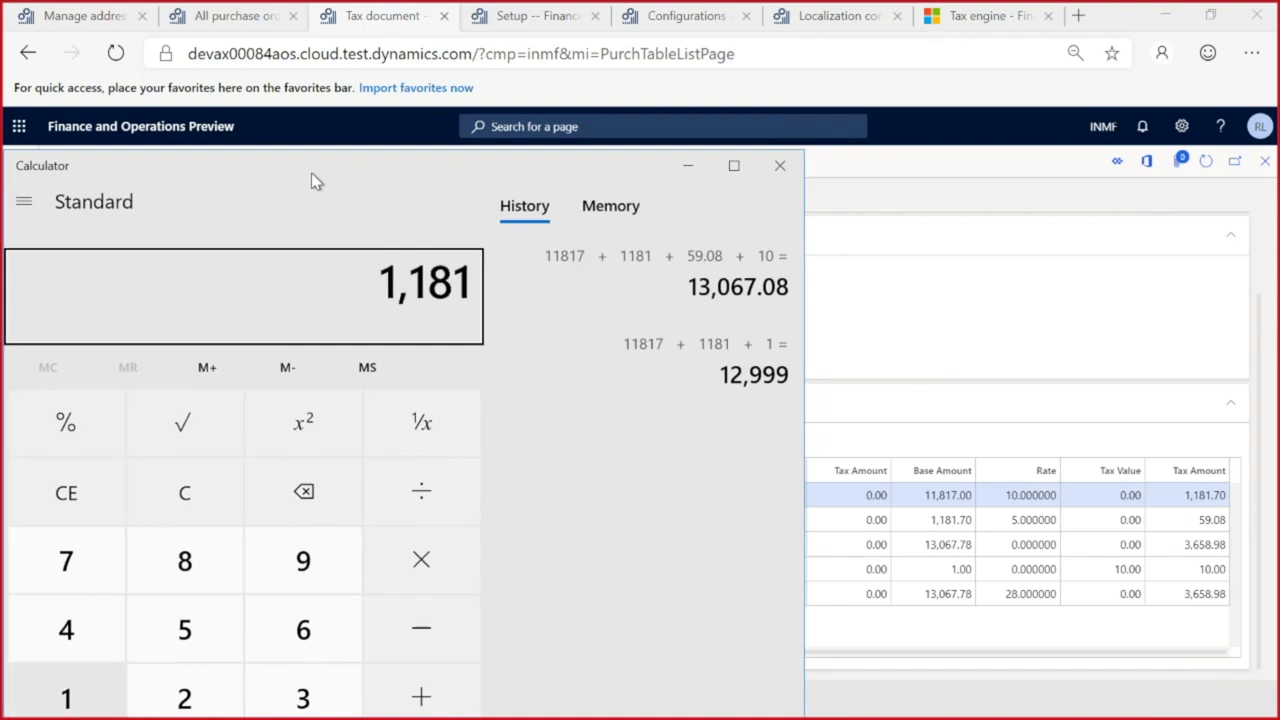
{"action": "type", "text": "1817 + 11"}
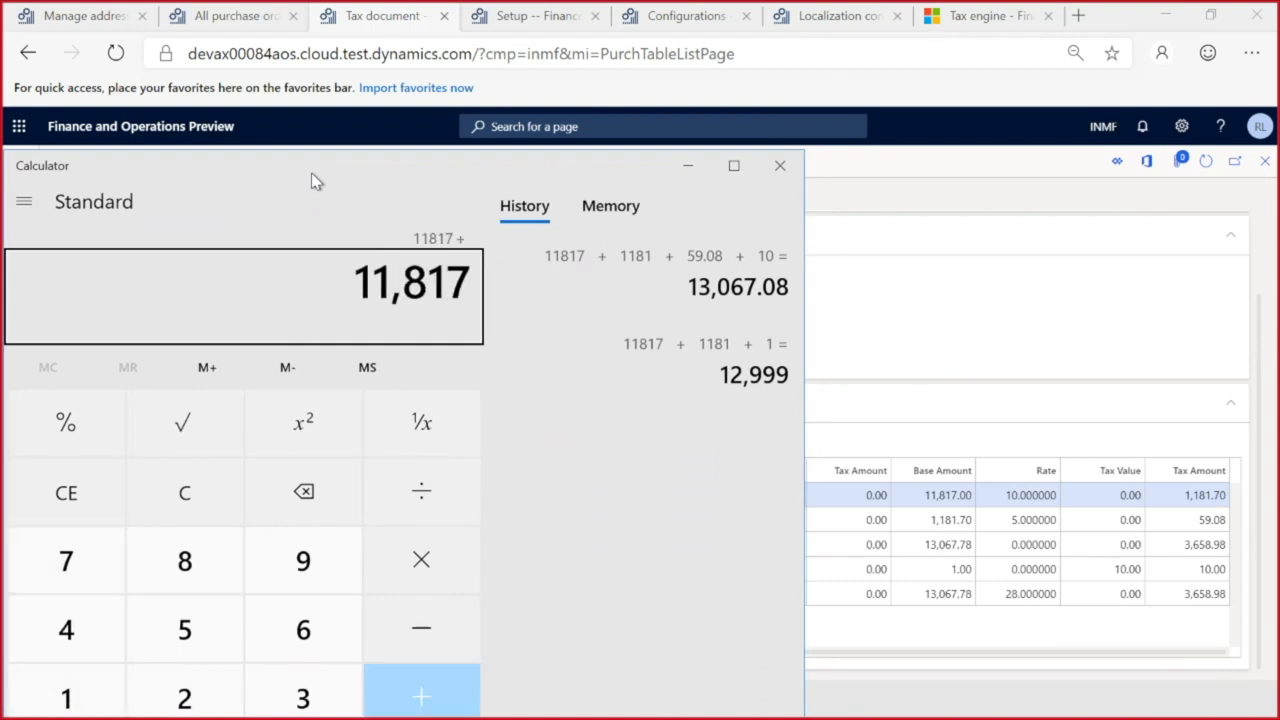
{"action": "type", "text": "81.7 + "}
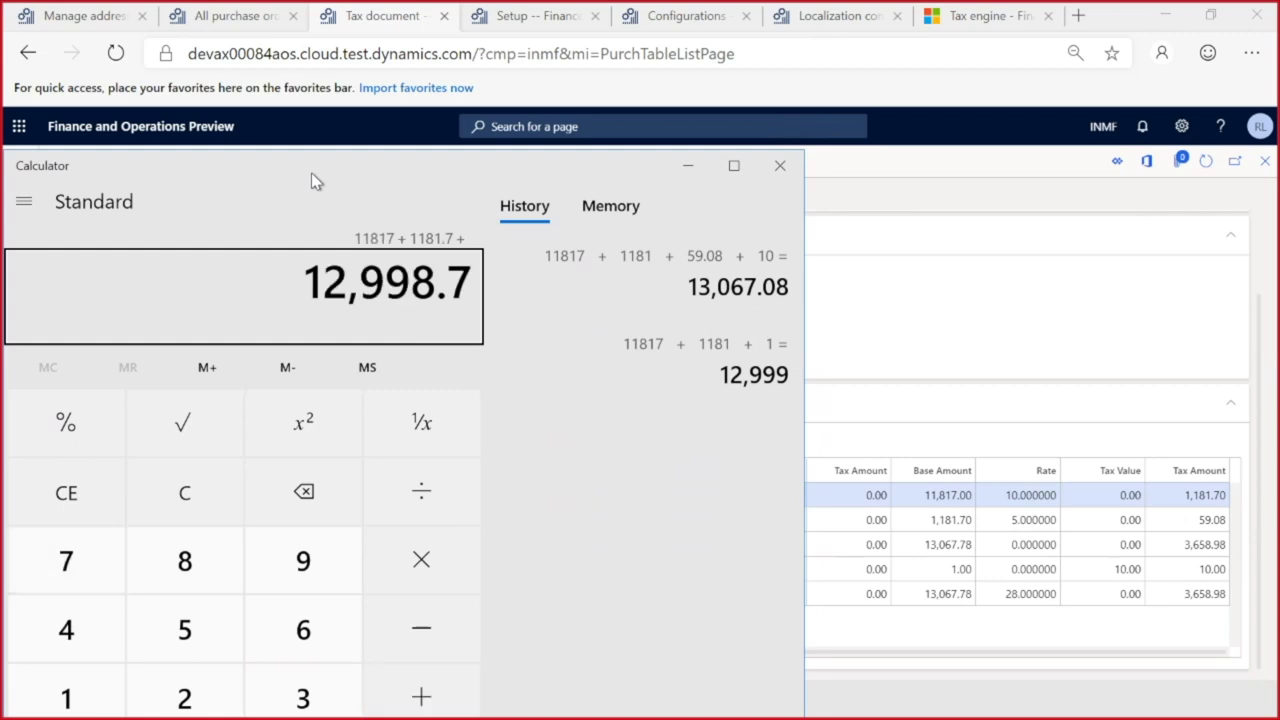
{"action": "type", "text": "59.08 "}
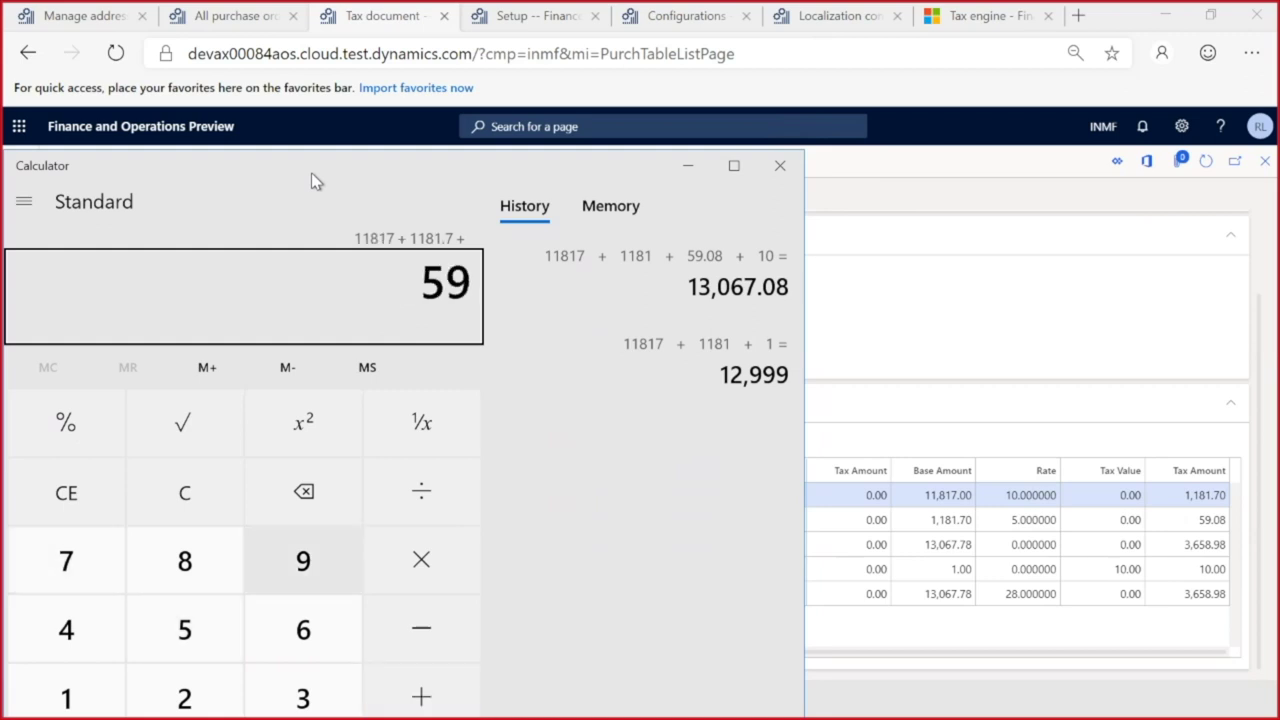
{"action": "type", "text": "+ 10"}
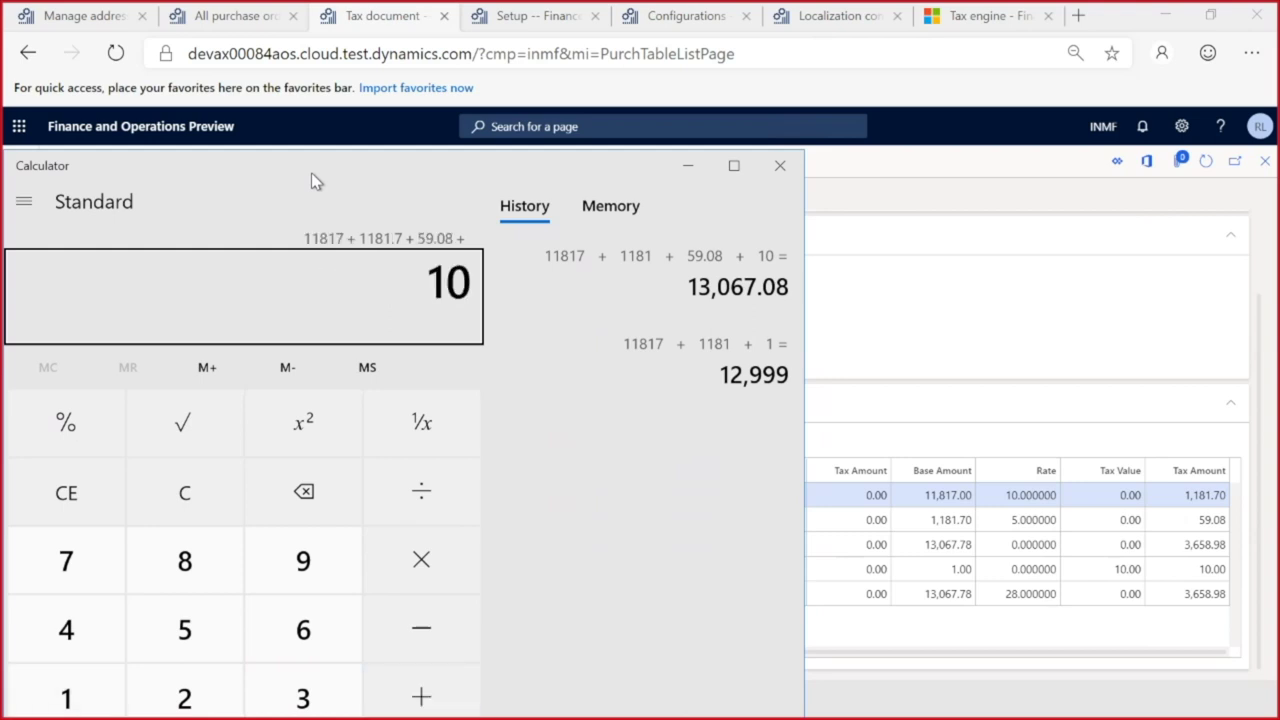
{"action": "key", "text": "Return"}
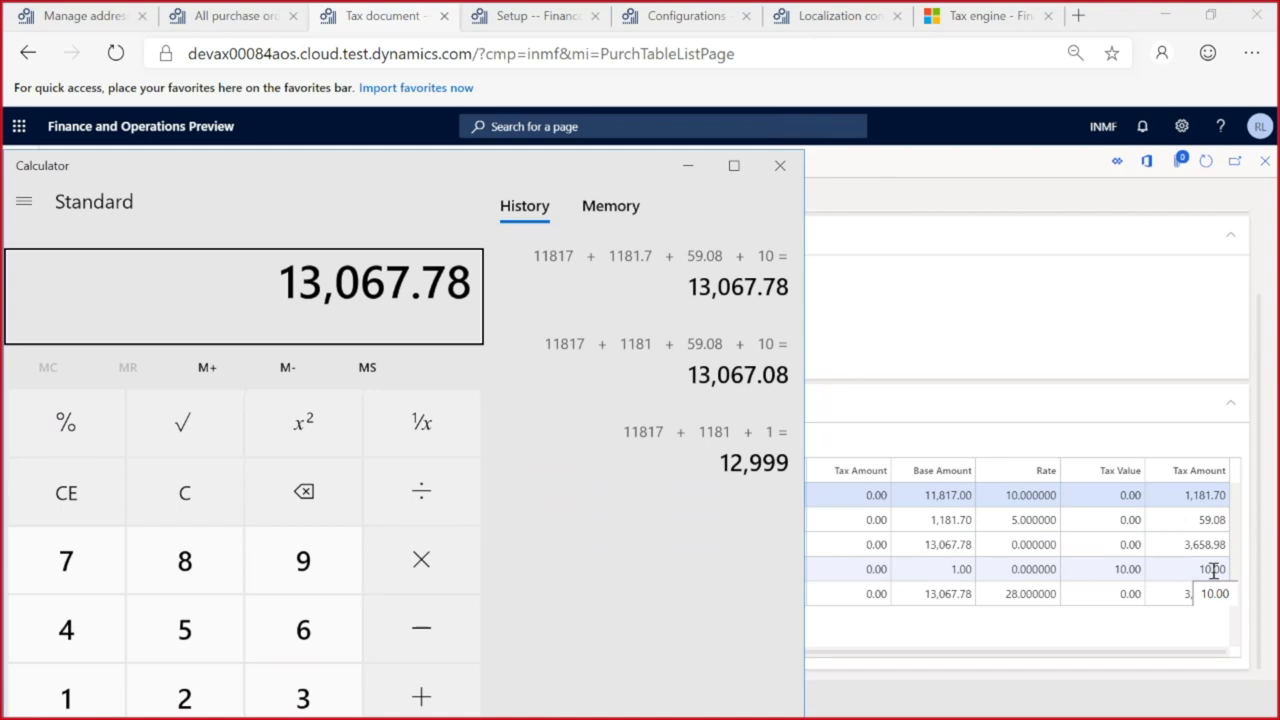
Step: Close the purchase order's tax document and switch to the PowerPoint slide show on Anti-dumping duty
{"action": "left_click", "coordinate": [1030, 272]}
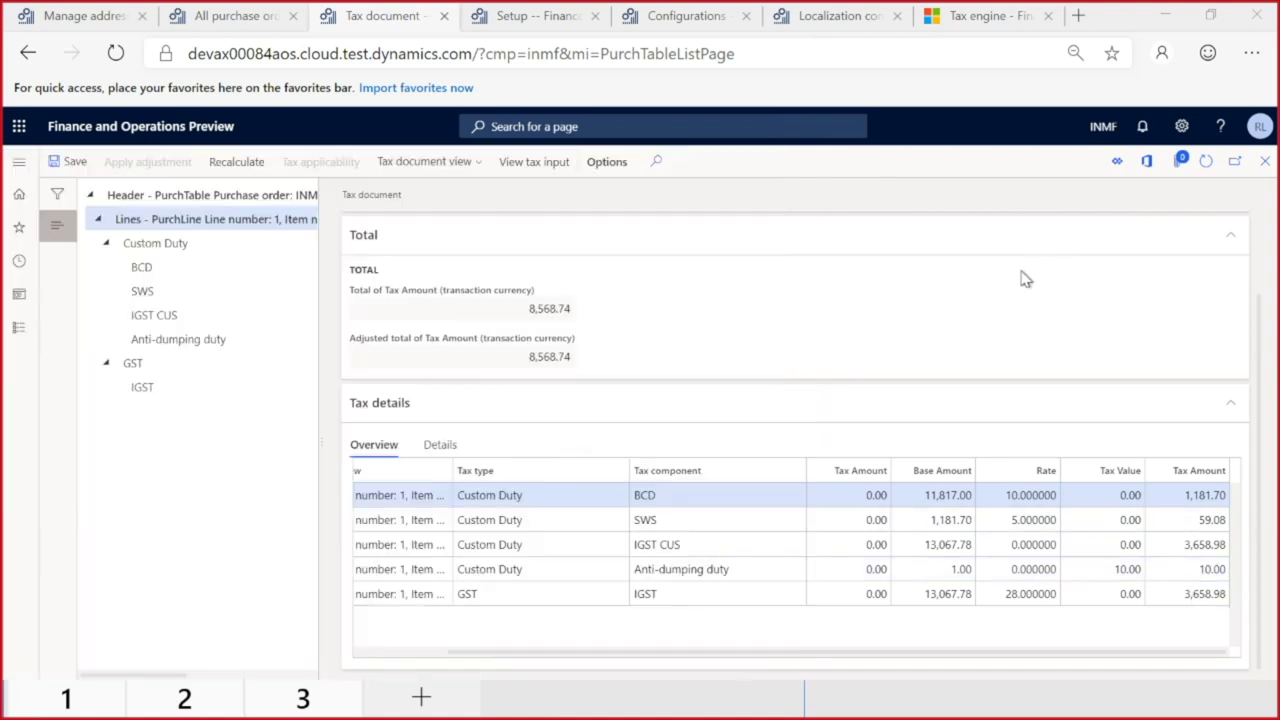
{"action": "left_click", "coordinate": [1264, 161]}
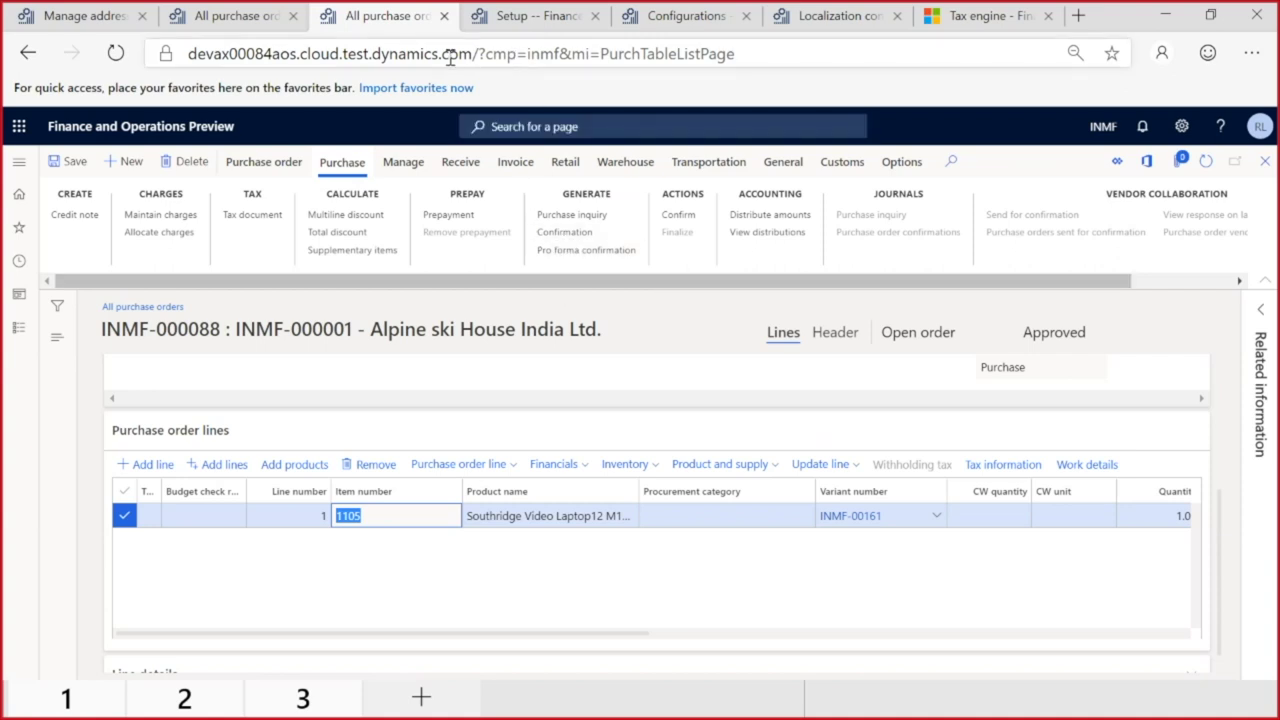
{"action": "key", "text": "alt+Tab"}
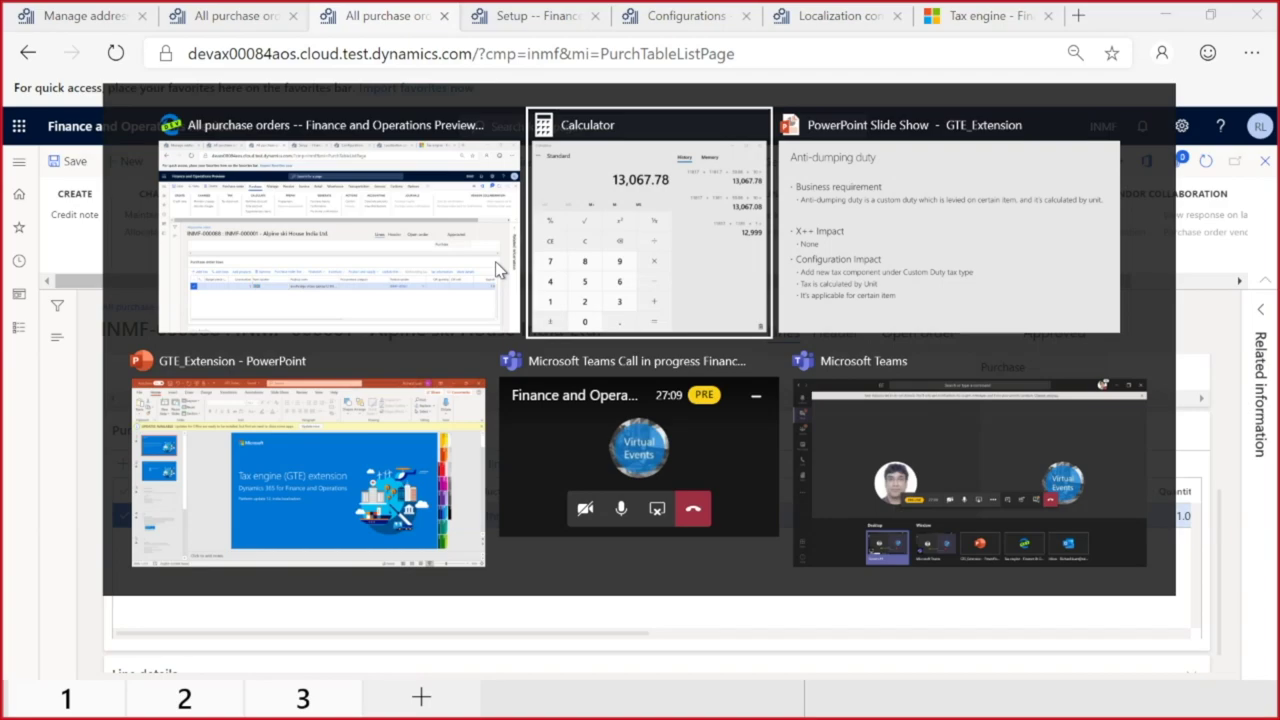
{"action": "key", "text": "alt+Tab"}
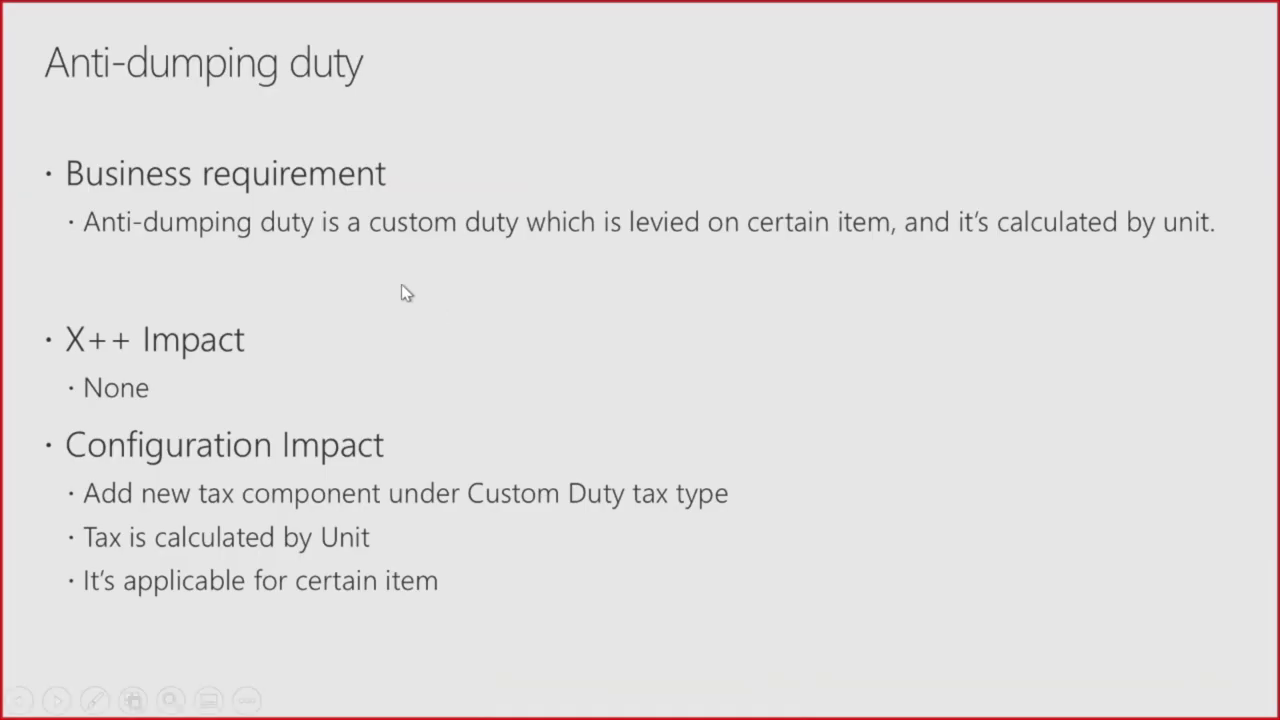
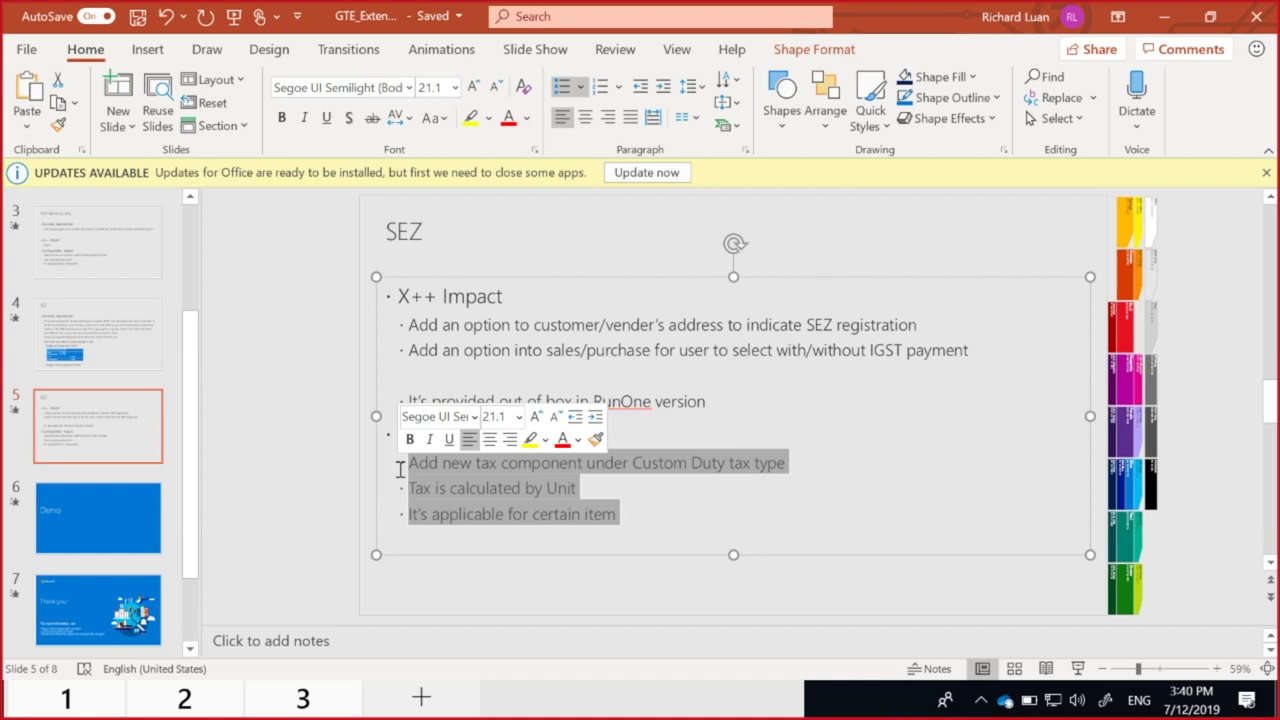
Step: On the SEZ slide, replace the three sub-bullets under Configuration Impact with "Make sure IGST is applicable for sales to SEZ"
{"action": "key", "text": "BackSpace"}
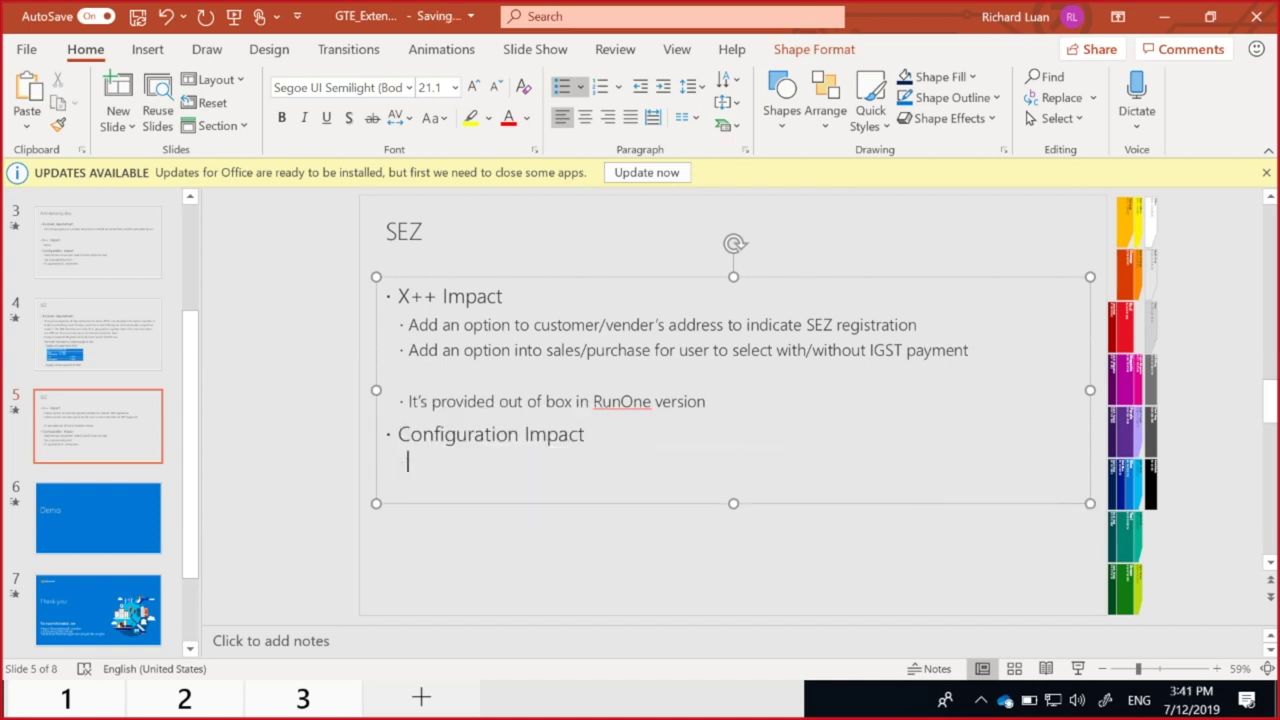
{"action": "type", "text": "Mkae"}
{"action": "key", "text": "BackSpace"}
{"action": "key", "text": "BackSpace"}
{"action": "key", "text": "BackSpace"}
{"action": "type", "text": "ake sure "}
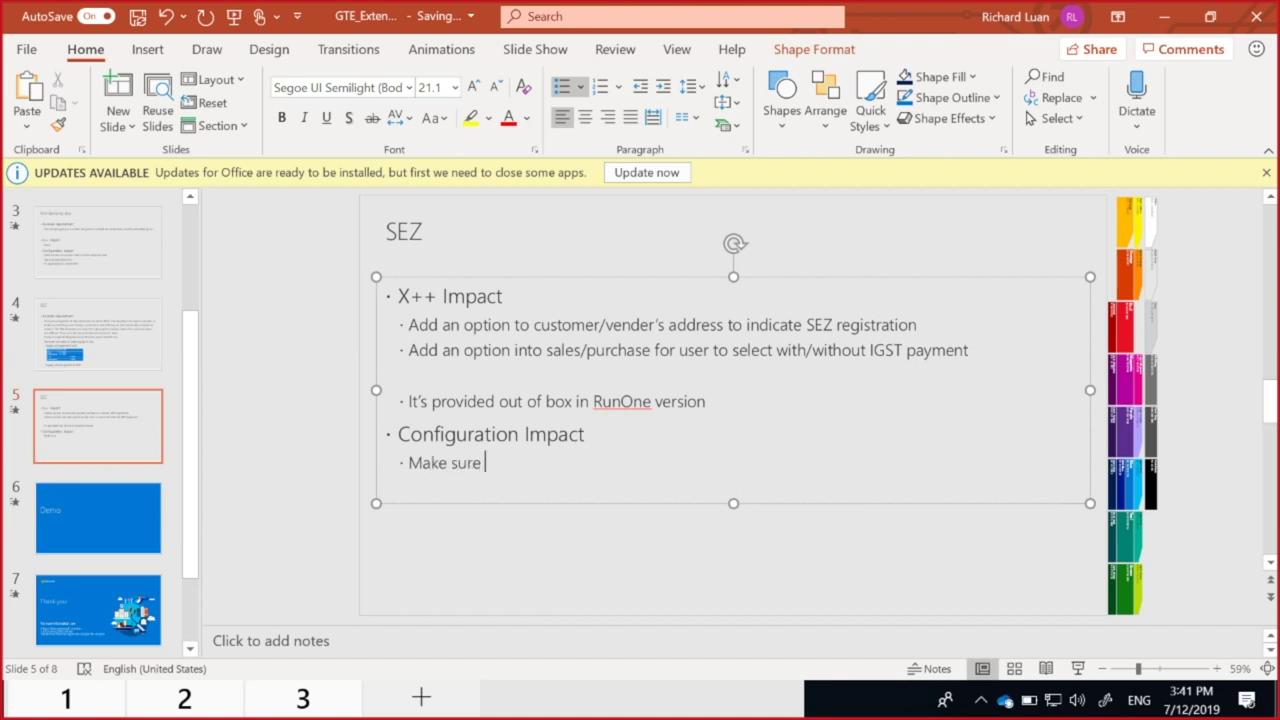
{"action": "type", "text": "IGST is appl"}
{"action": "key", "text": "BackSpace"}
{"action": "key", "text": "BackSpace"}
{"action": "key", "text": "BackSpace"}
{"action": "key", "text": "BackSpace"}
{"action": "type", "text": "applicable "}
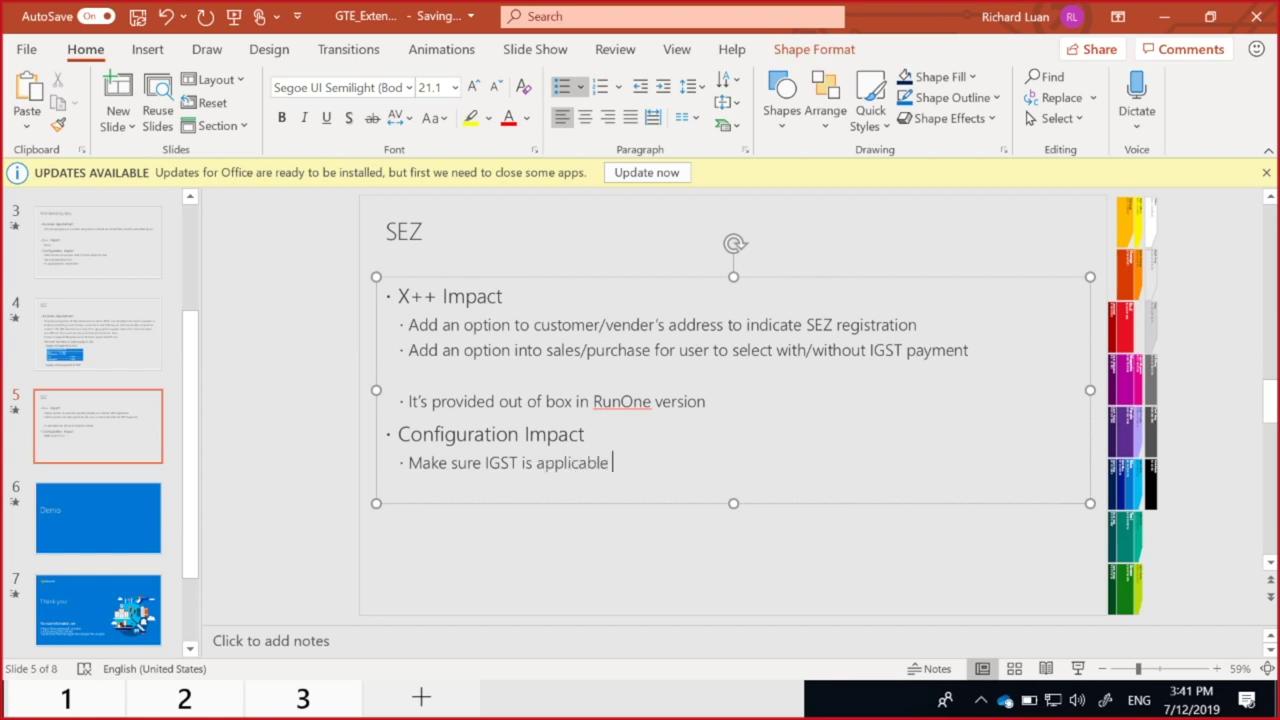
{"action": "type", "text": "for sales to SZE"}
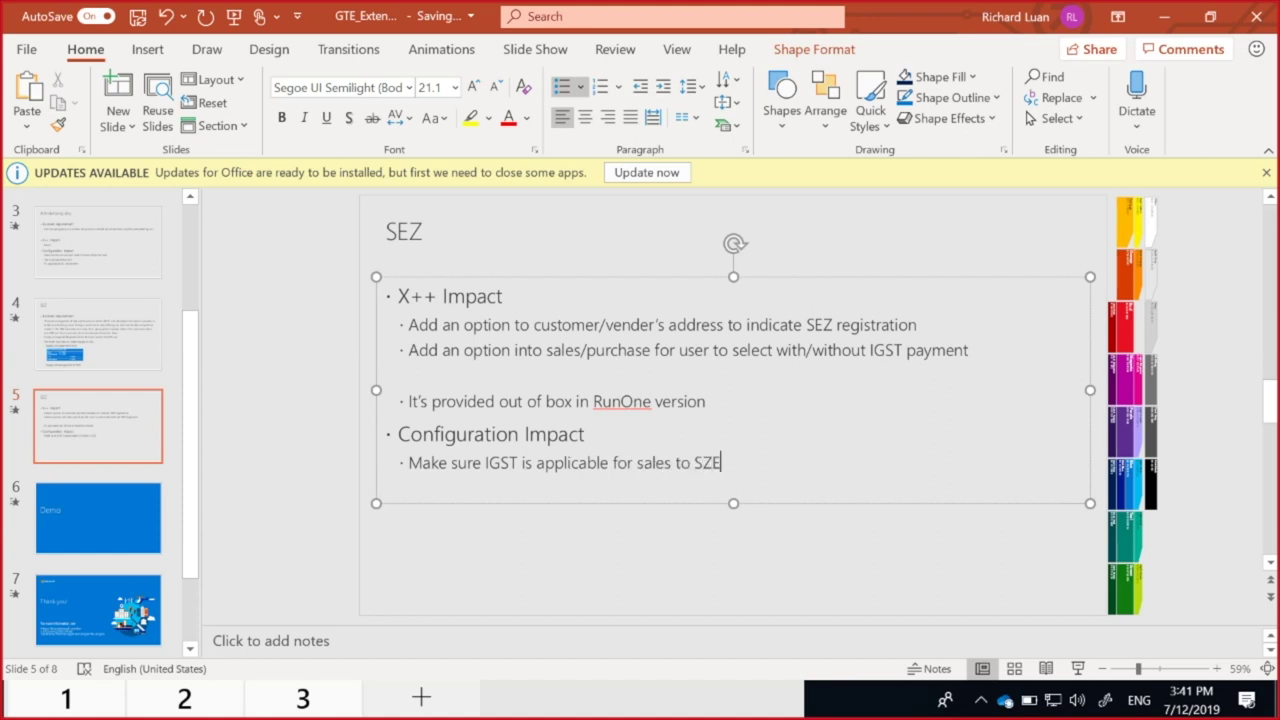
{"action": "key", "text": "BackSpace"}
{"action": "key", "text": "BackSpace"}
{"action": "type", "text": "EZ"}
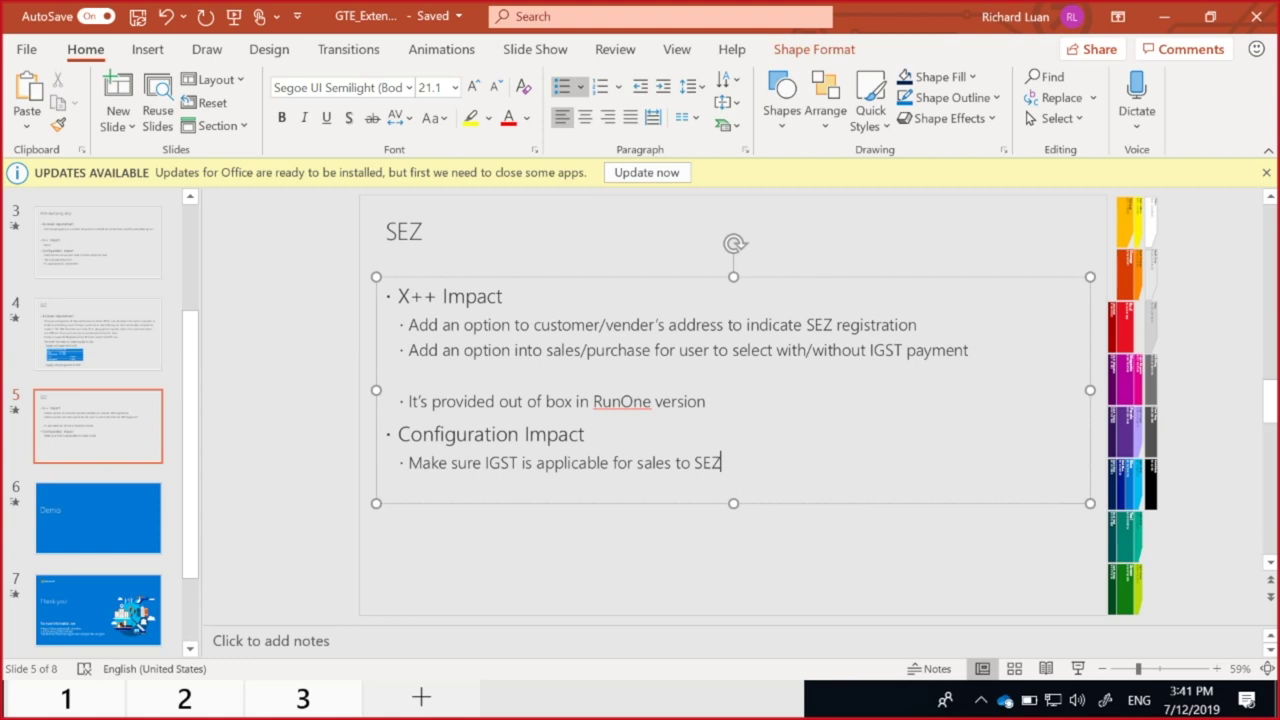
Step: Add a second sub-bullet under Configuration Impact reading "Make sure the IGST debit to Tax Refundable account"
{"action": "key", "text": "Return"}
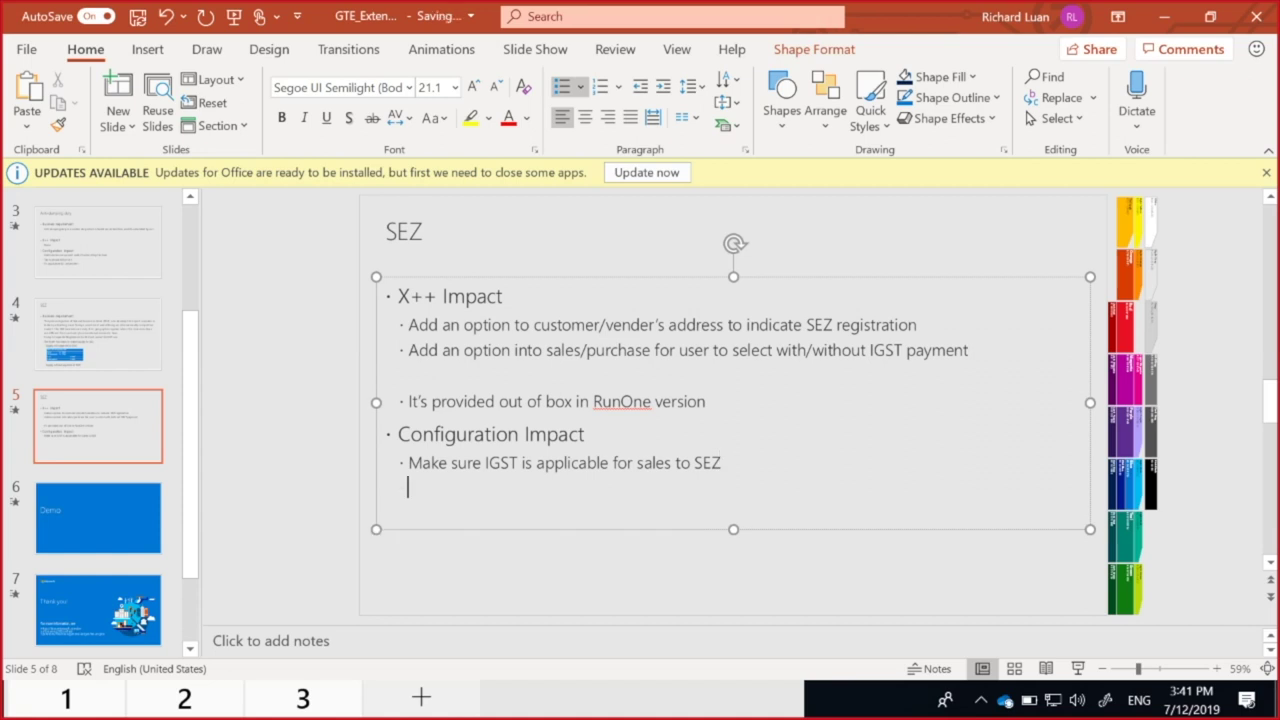
{"action": "type", "text": "Make sure the c"}
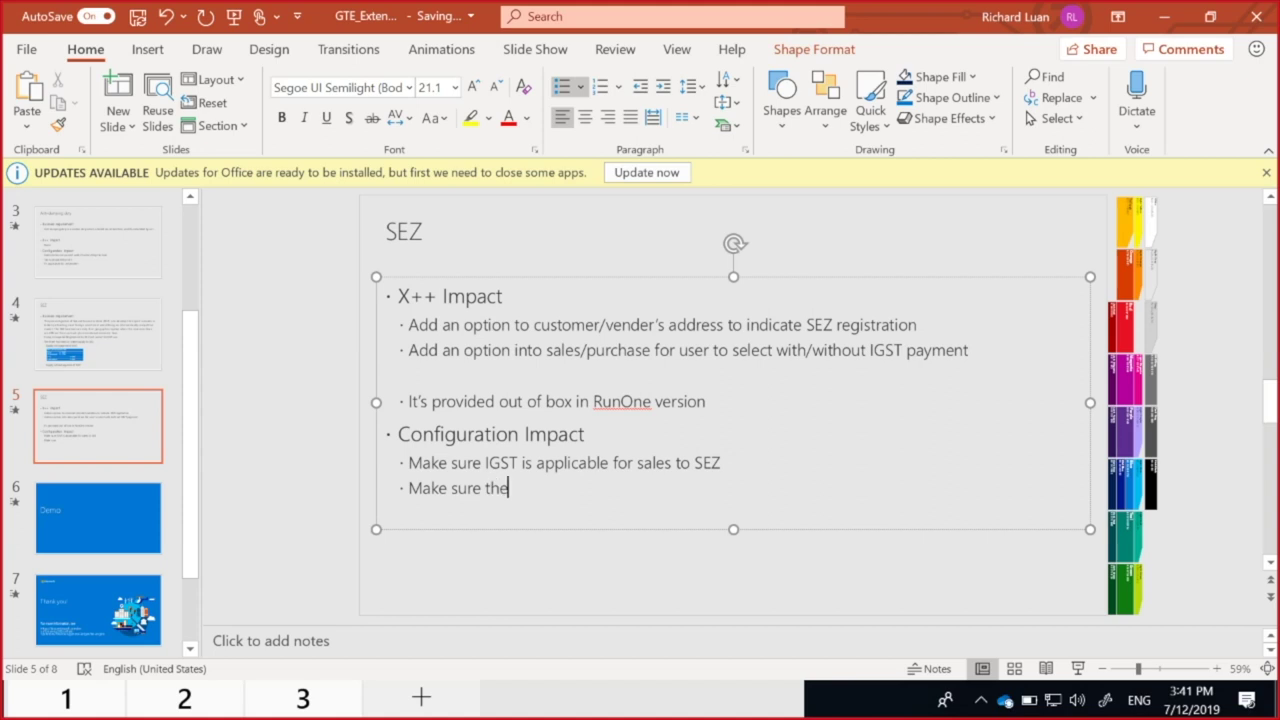
{"action": "key", "text": "BackSpace"}
{"action": "key", "text": "BackSpace"}
{"action": "key", "text": "BackSpace"}
{"action": "key", "text": "BackSpace"}
{"action": "key", "text": "BackSpace"}
{"action": "type", "text": "the IGST debit to"}
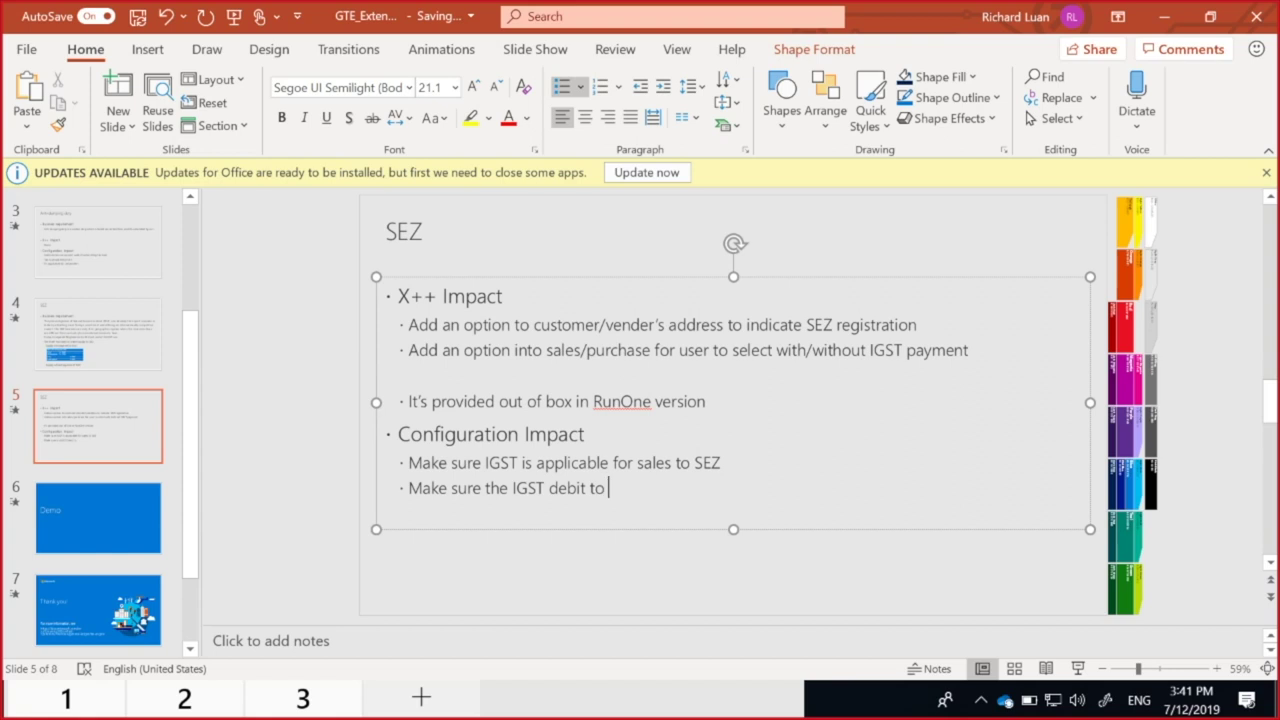
{"action": "type", "text": " Tax REfundab"}
{"action": "key", "text": "BackSpace"}
{"action": "type", "text": "ble account"}
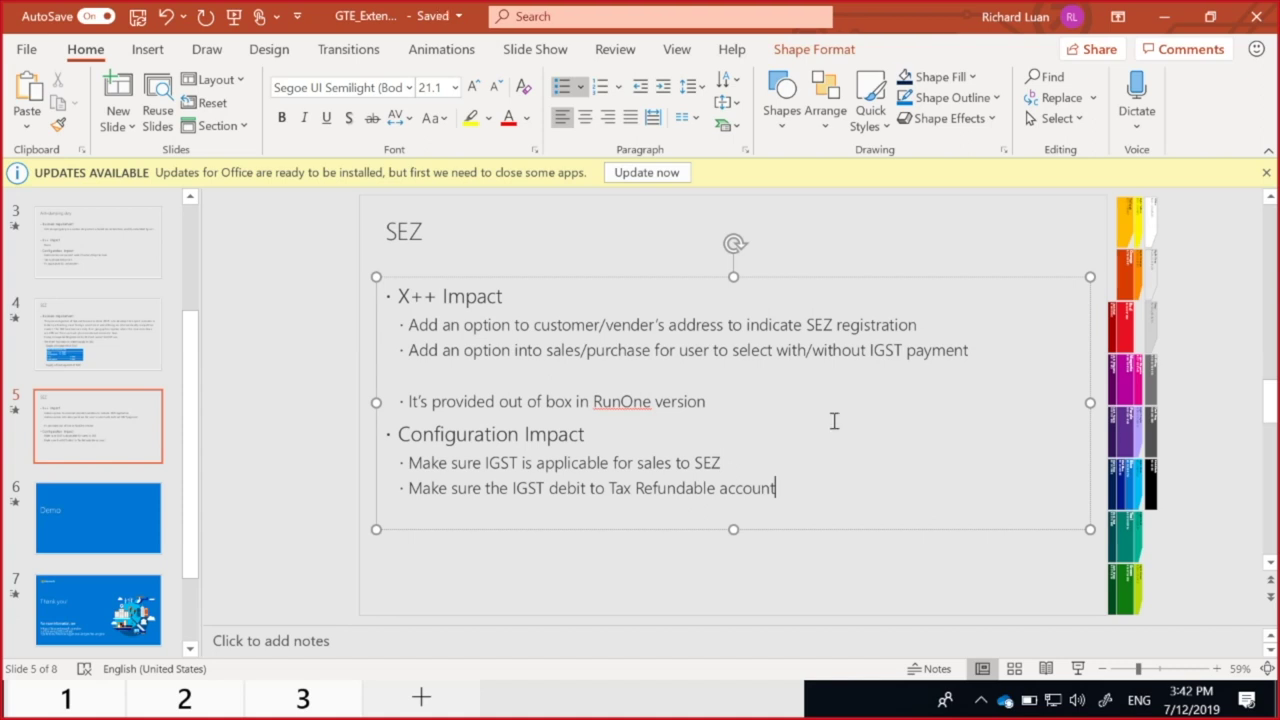
Step: Insert a sub-bullet reading "Taxable document:" directly below Configuration Impact, above the two existing "Make sure" sub-bullets
{"action": "left_click", "coordinate": [1196, 497]}
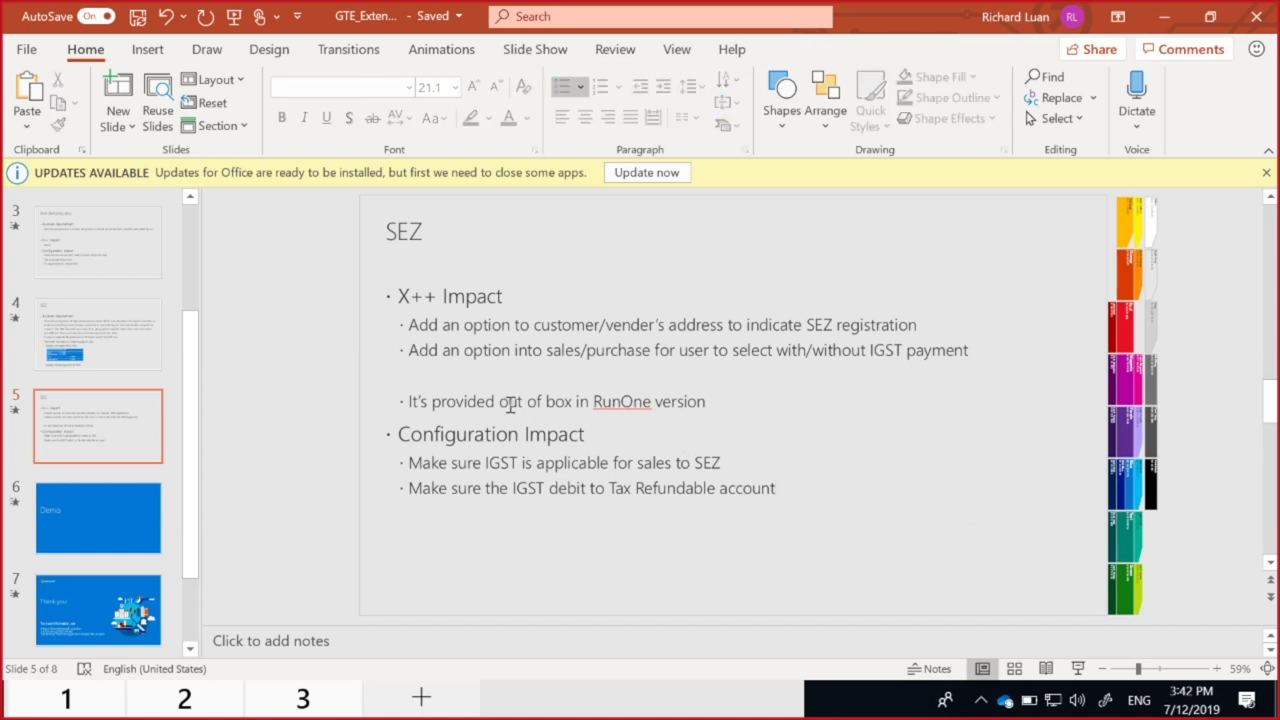
{"action": "left_click", "coordinate": [711, 400]}
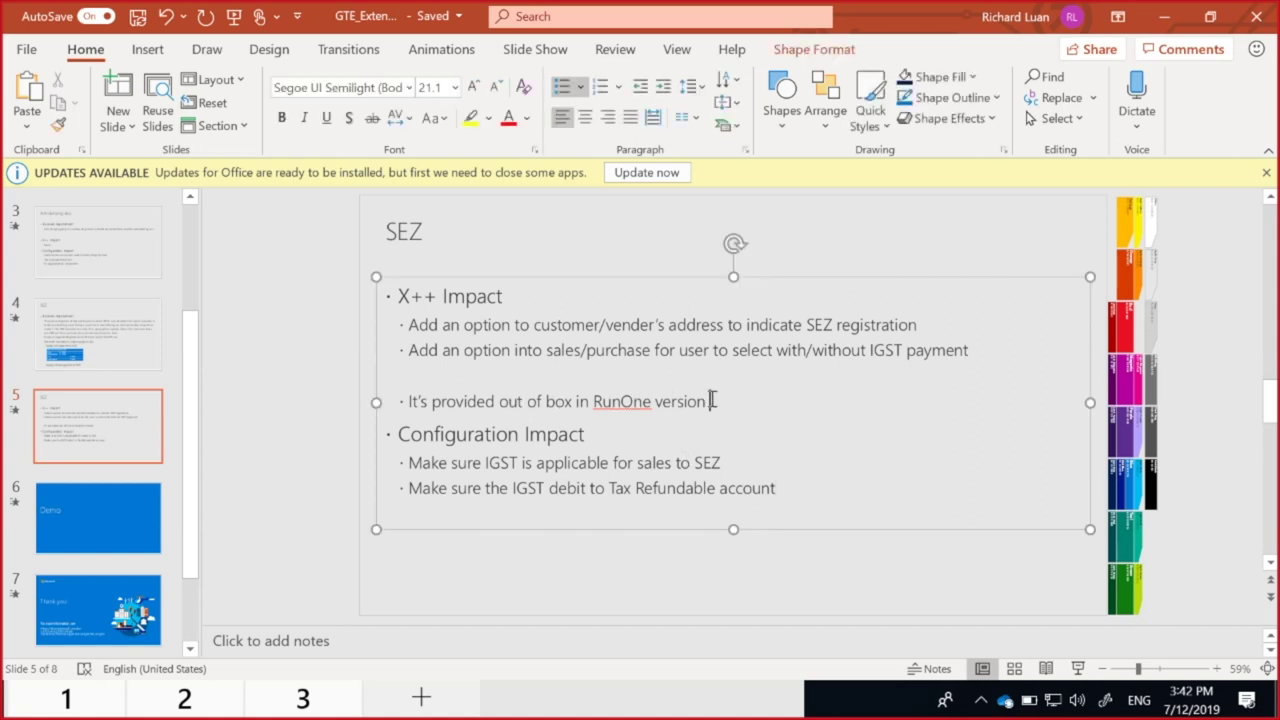
{"action": "left_click", "coordinate": [413, 462]}
{"action": "key", "text": "Return"}
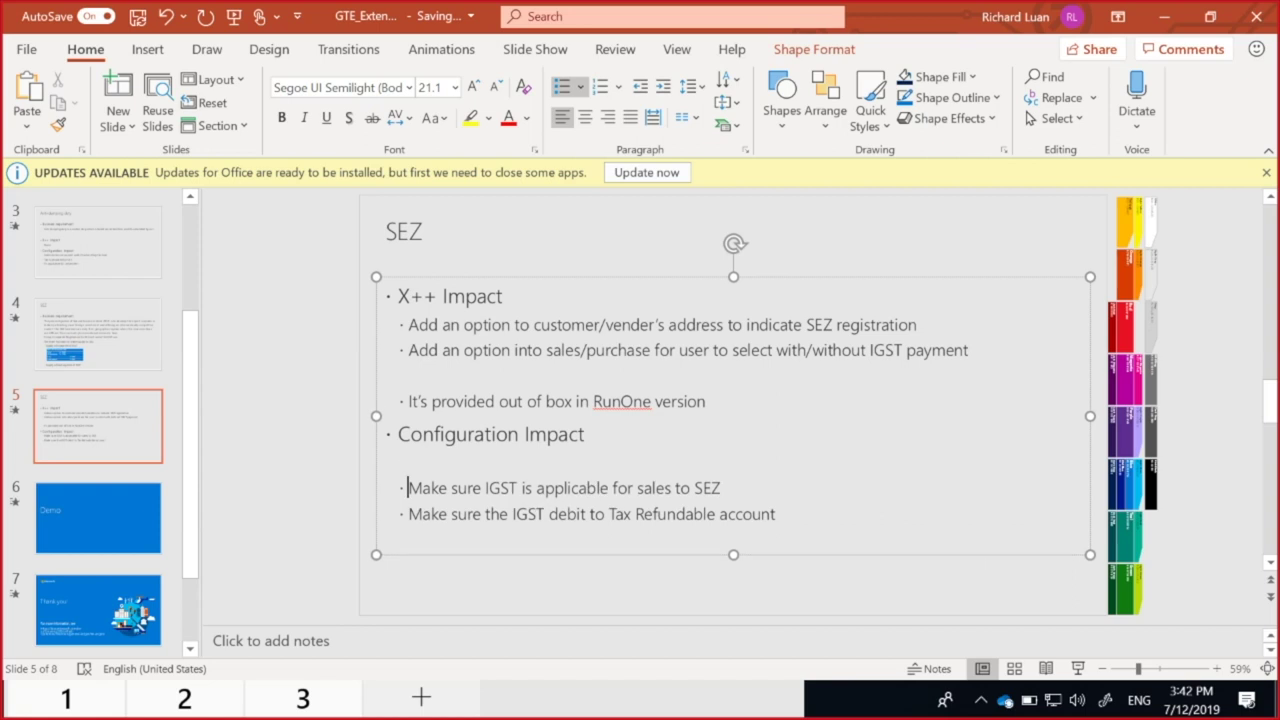
{"action": "type", "text": "taxable "}
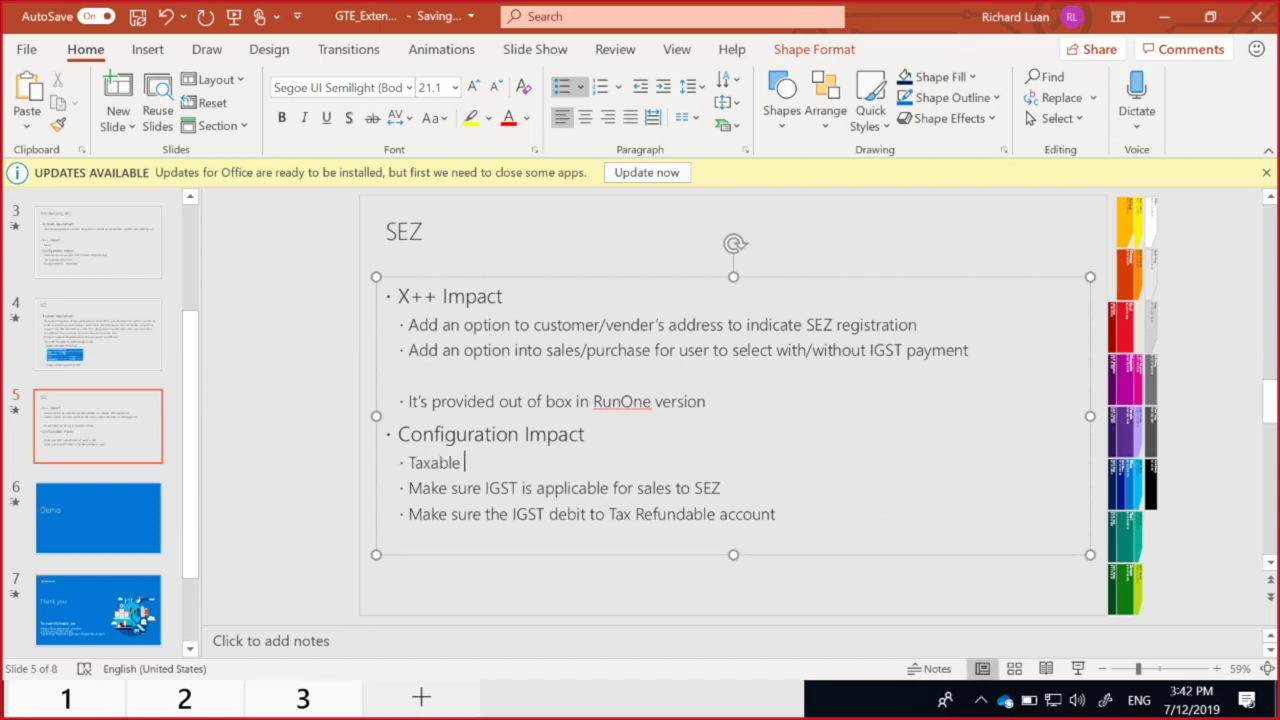
{"action": "type", "text": "document:"}
Step: Add a nested bullet under "Taxable document:" reading "Add two fields for SEZ Party and With IGST Payable"
{"action": "key", "text": "Return"}
{"action": "key", "text": "Tab"}
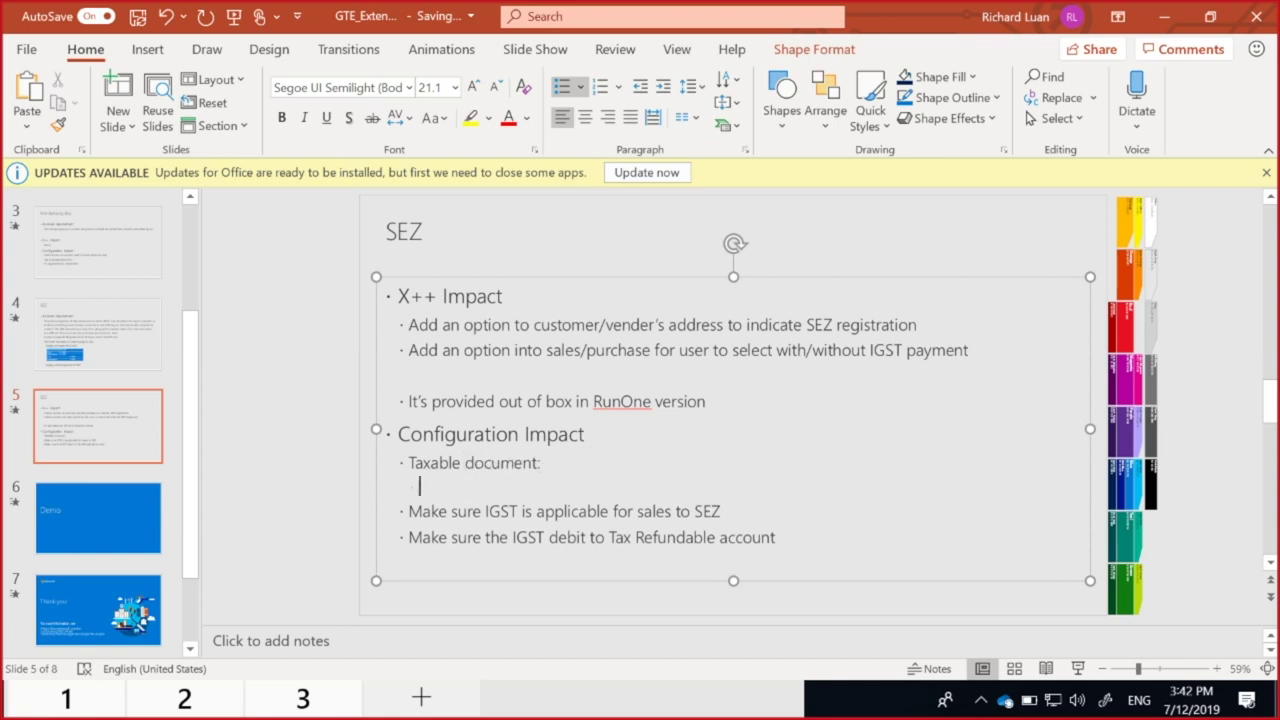
{"action": "type", "text": "Add two "}
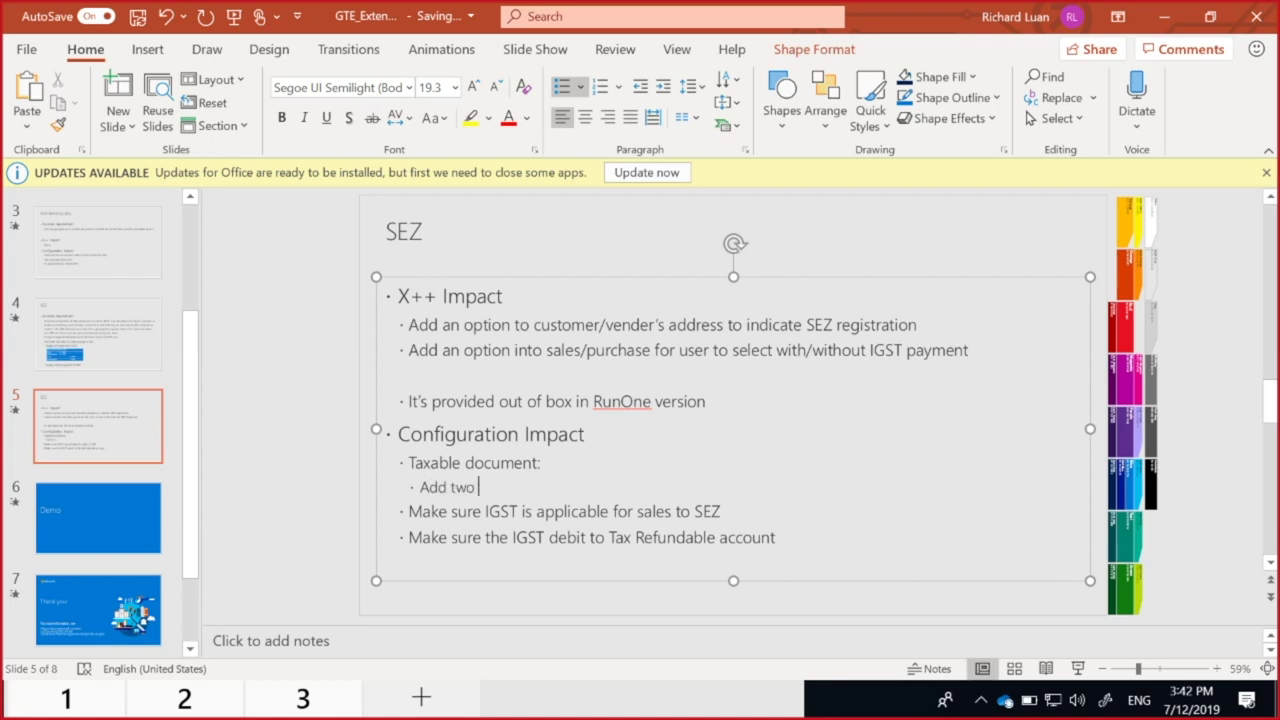
{"action": "type", "text": "fields for SEZ par"}
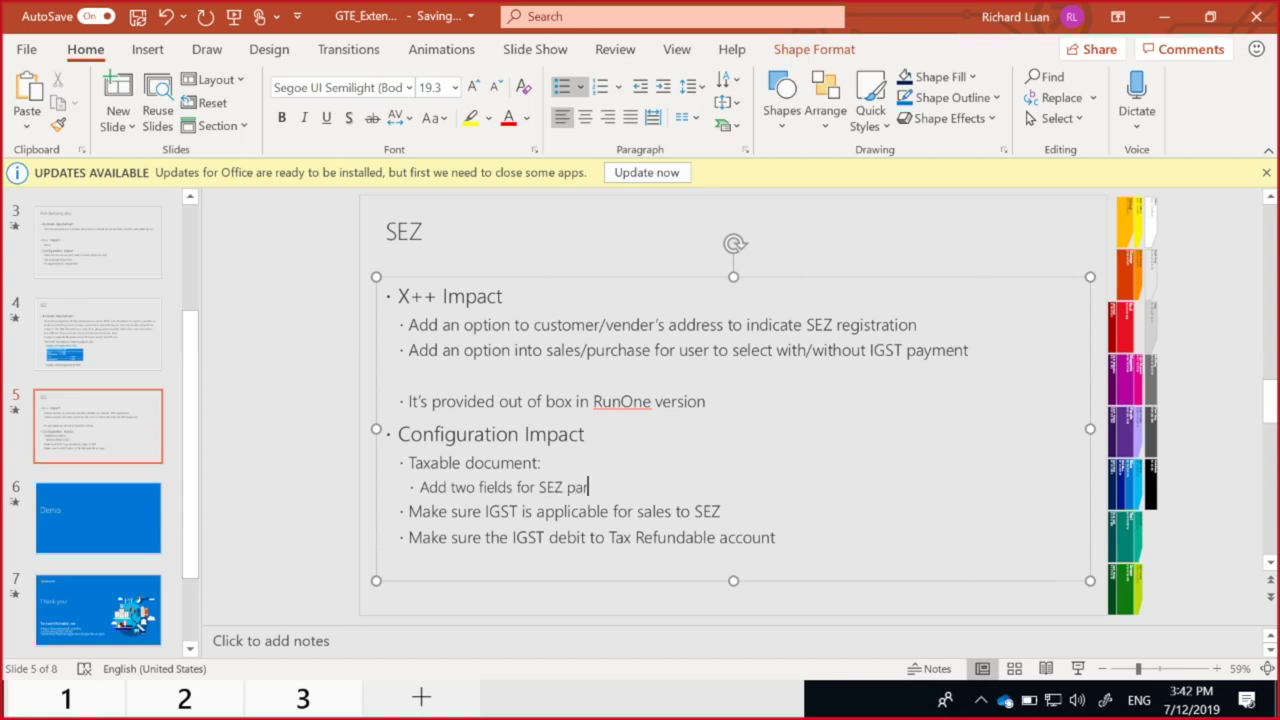
{"action": "key", "text": "BackSpace"}
{"action": "key", "text": "BackSpace"}
{"action": "key", "text": "BackSpace"}
{"action": "type", "text": "Party and With t"}
{"action": "key", "text": "BackSpace"}
{"action": "key", "text": "BackSpace"}
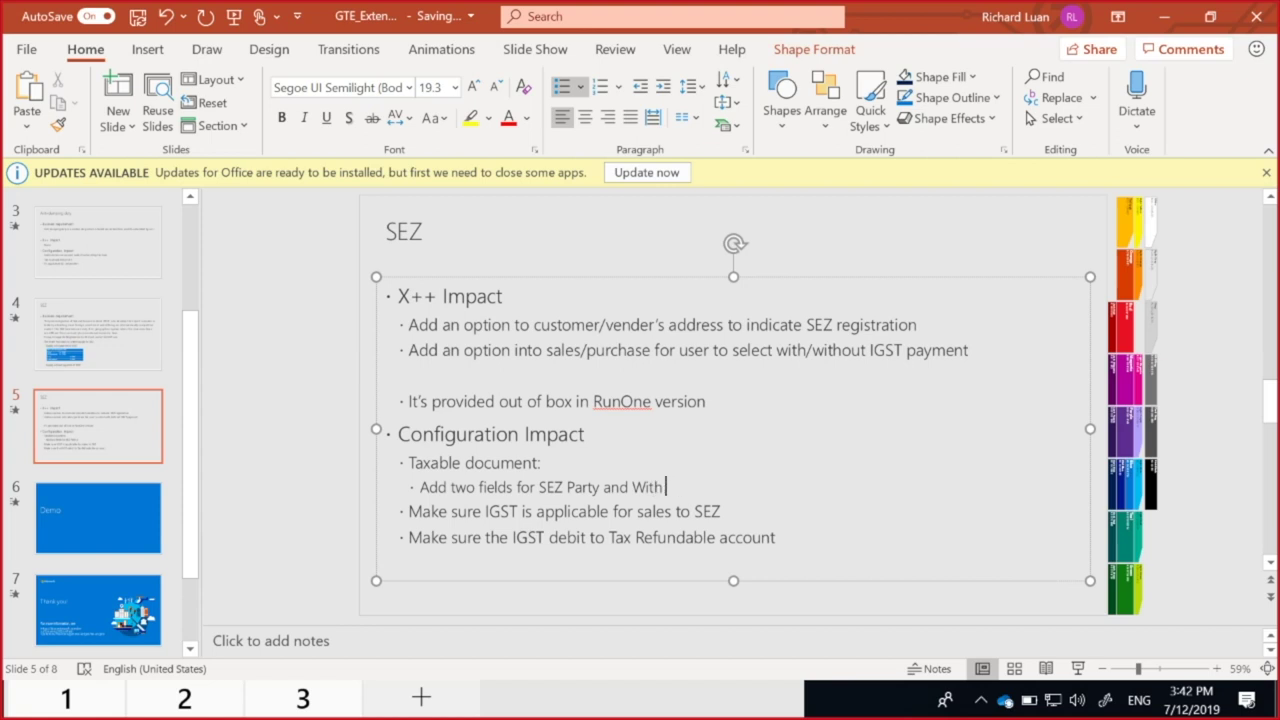
{"action": "type", "text": "IGST Payable"}
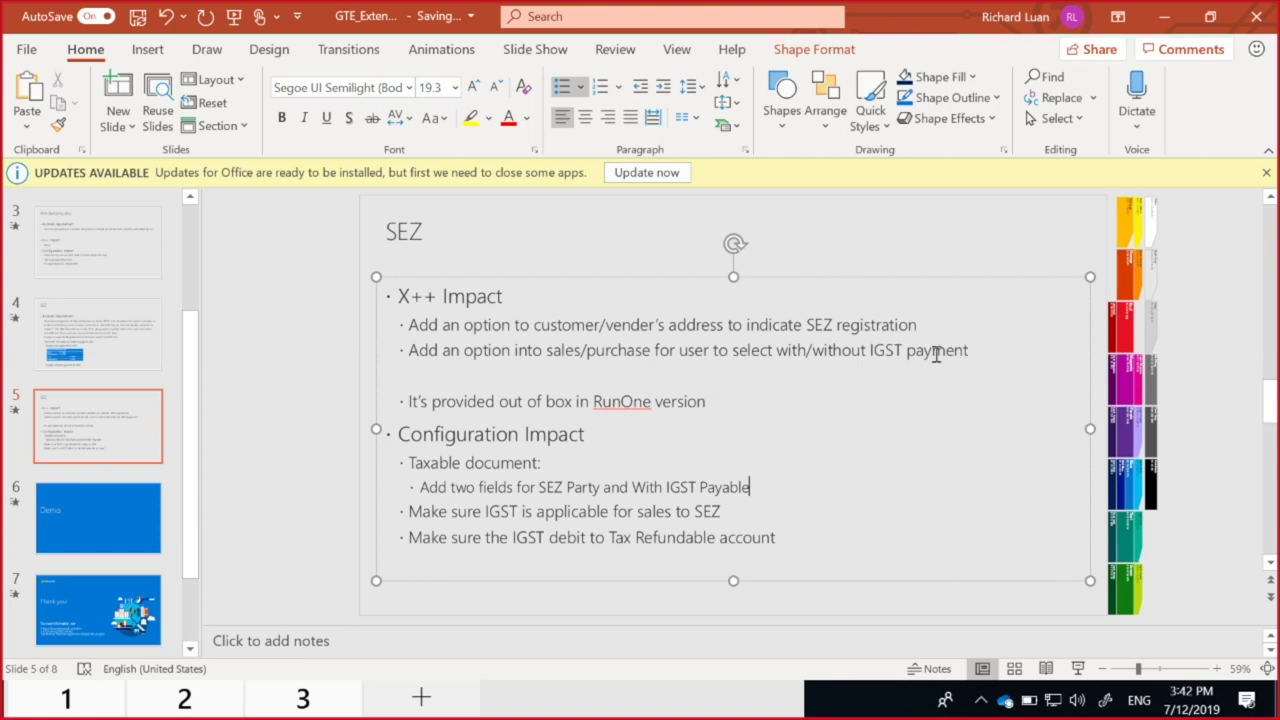
{"action": "left_click", "coordinate": [540, 486]}
{"action": "left_click_drag", "start_coordinate": [548, 486], "coordinate": [603, 488]}
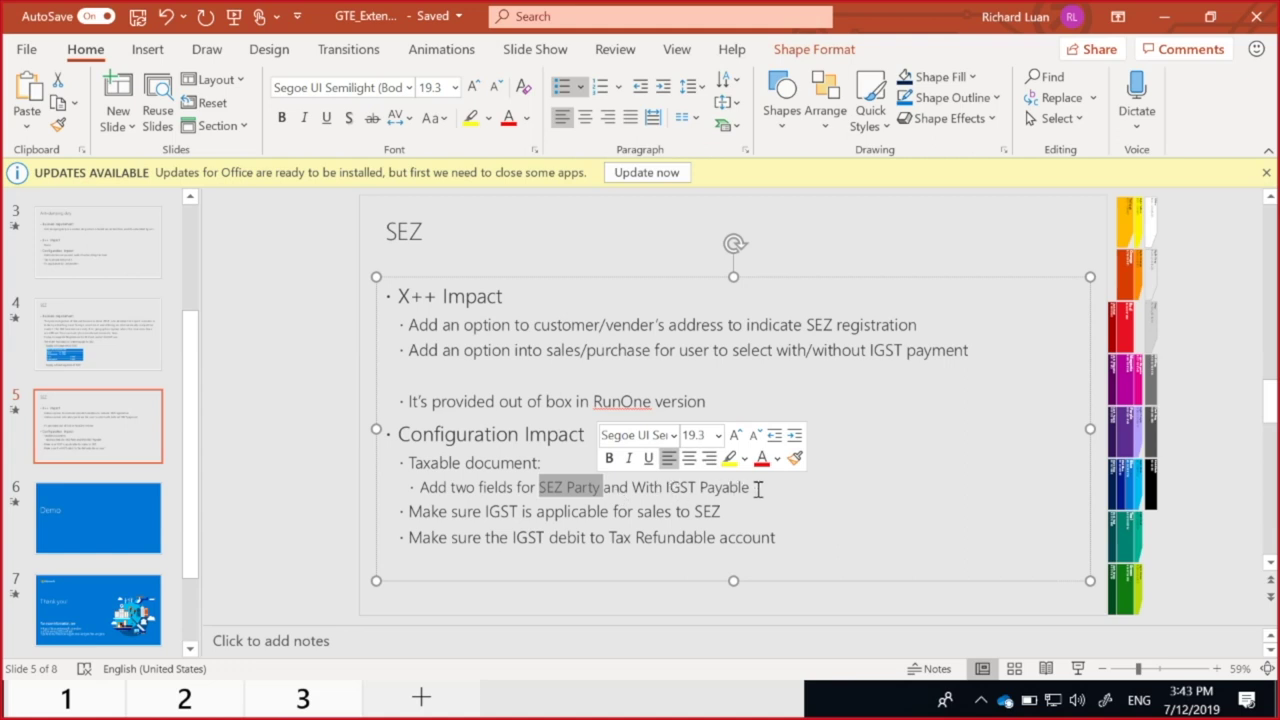
{"action": "left_click_drag", "start_coordinate": [755, 488], "coordinate": [632, 487]}
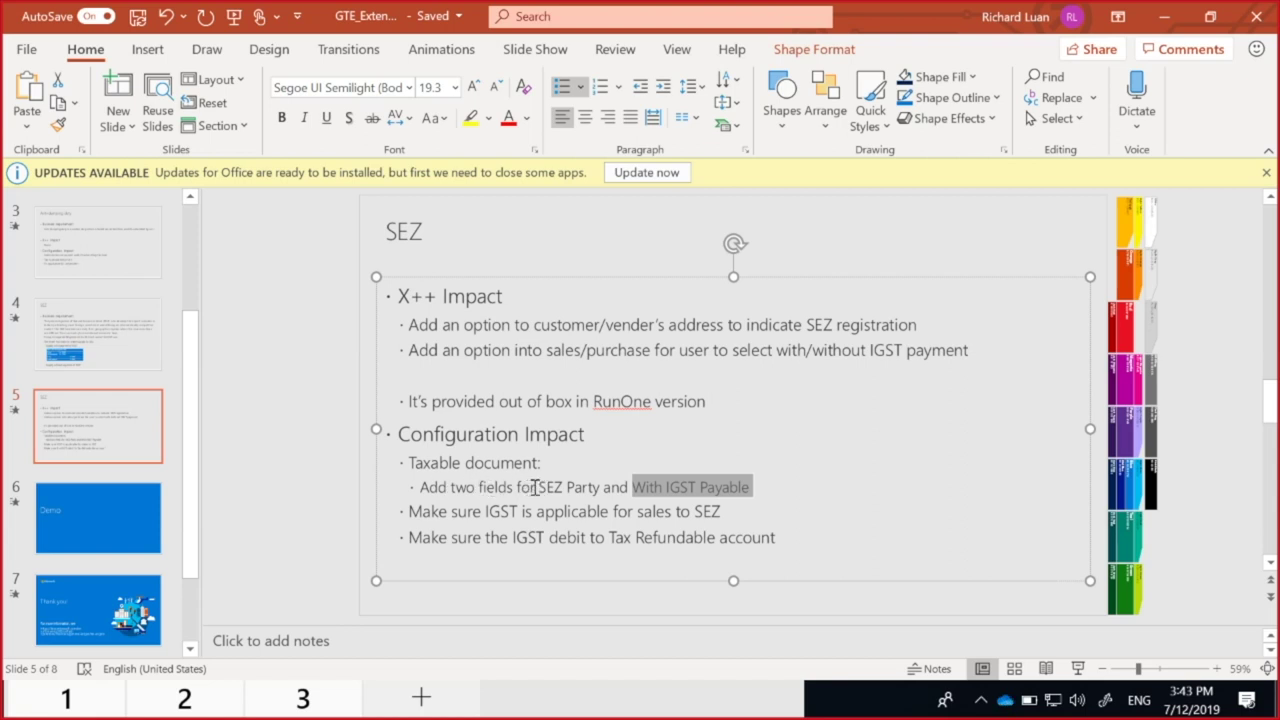
Step: Add a "Tax document" sub-bullet below the two-fields line, at the same level as "Taxable document:"
{"action": "left_click", "coordinate": [773, 486]}
{"action": "key", "text": "Return"}
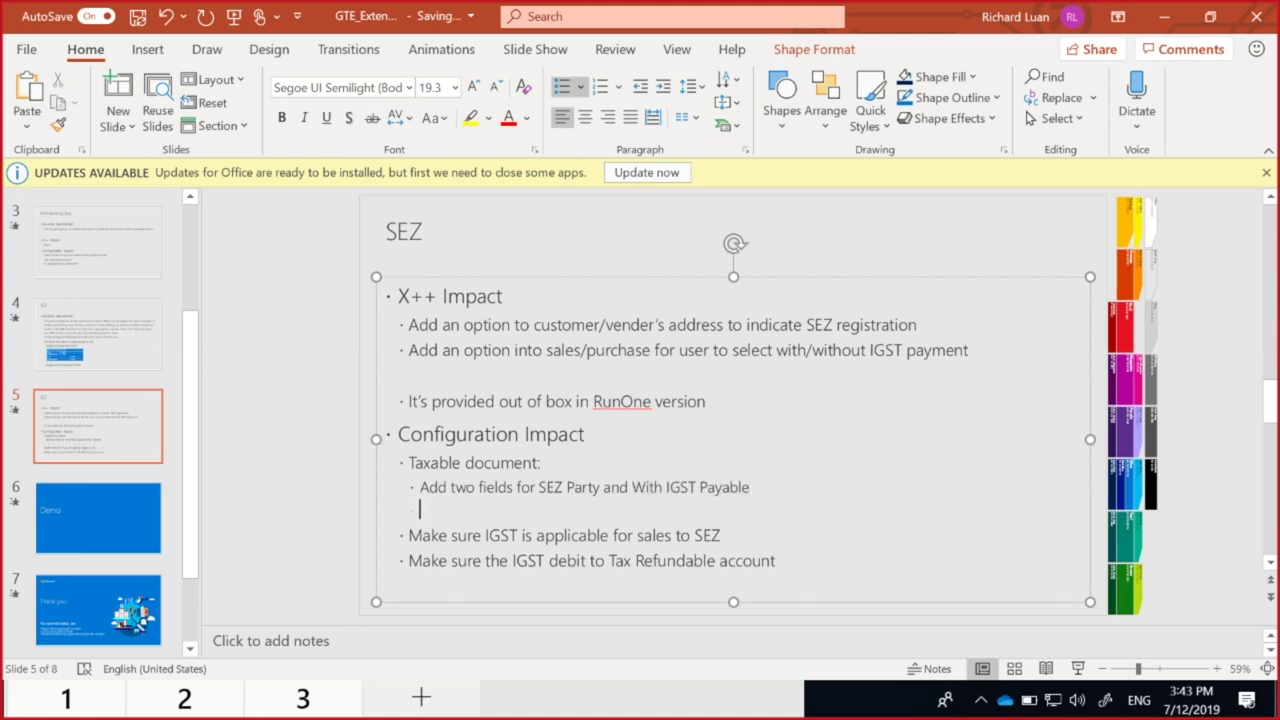
{"action": "key", "text": "BackSpace"}
{"action": "key", "text": "Return"}
{"action": "type", "text": "Taxa"}
{"action": "key", "text": "BackSpace"}
{"action": "type", "text": "document"}
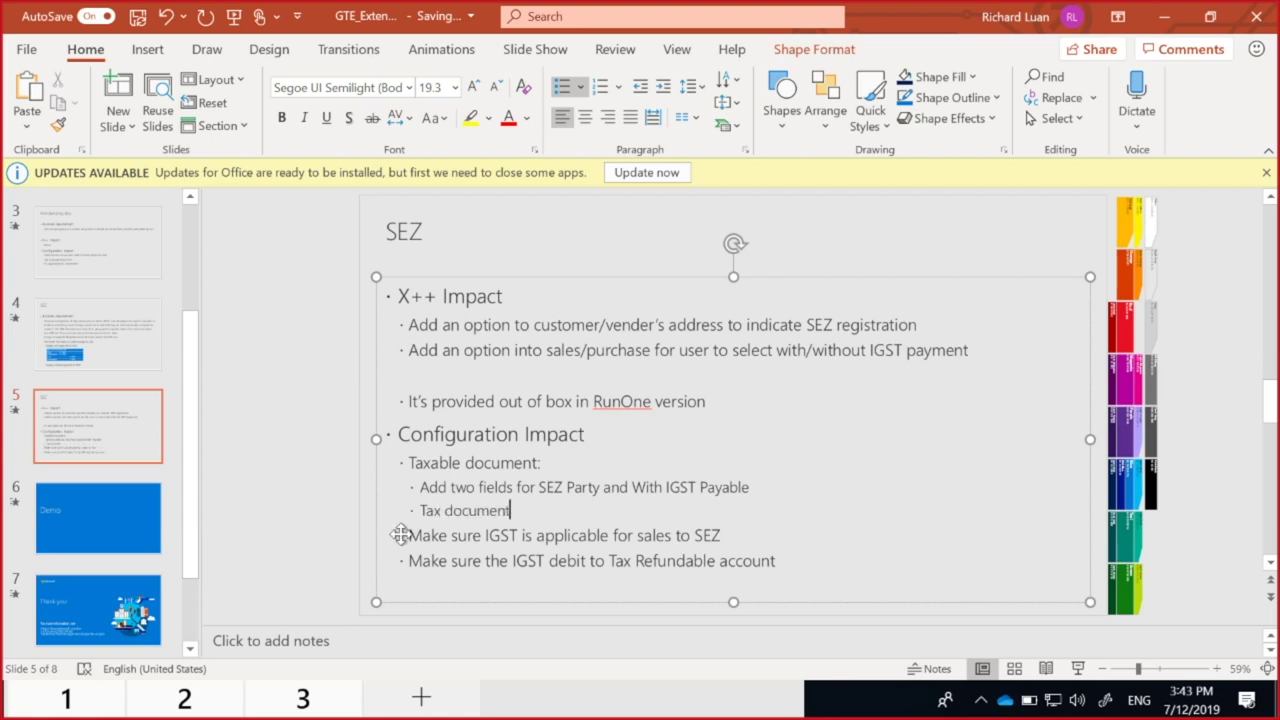
{"action": "left_click_drag", "start_coordinate": [406, 535], "coordinate": [788, 557]}
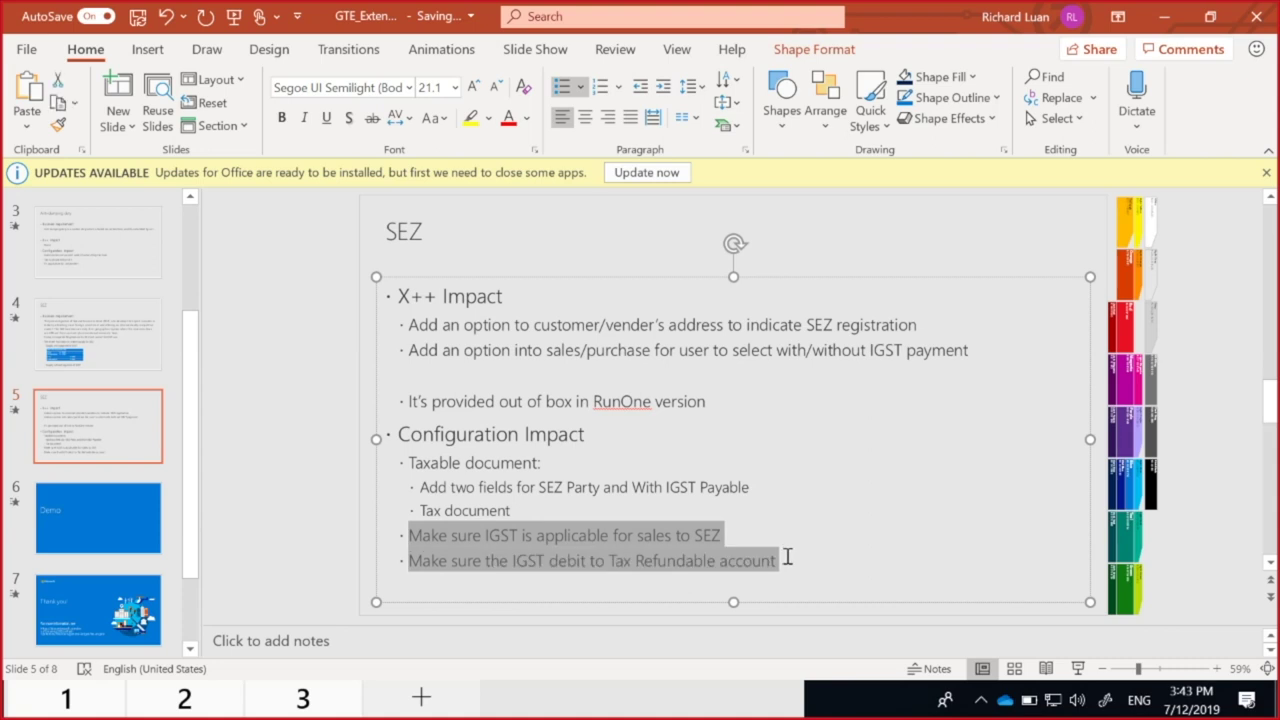
{"action": "left_click", "coordinate": [552, 508]}
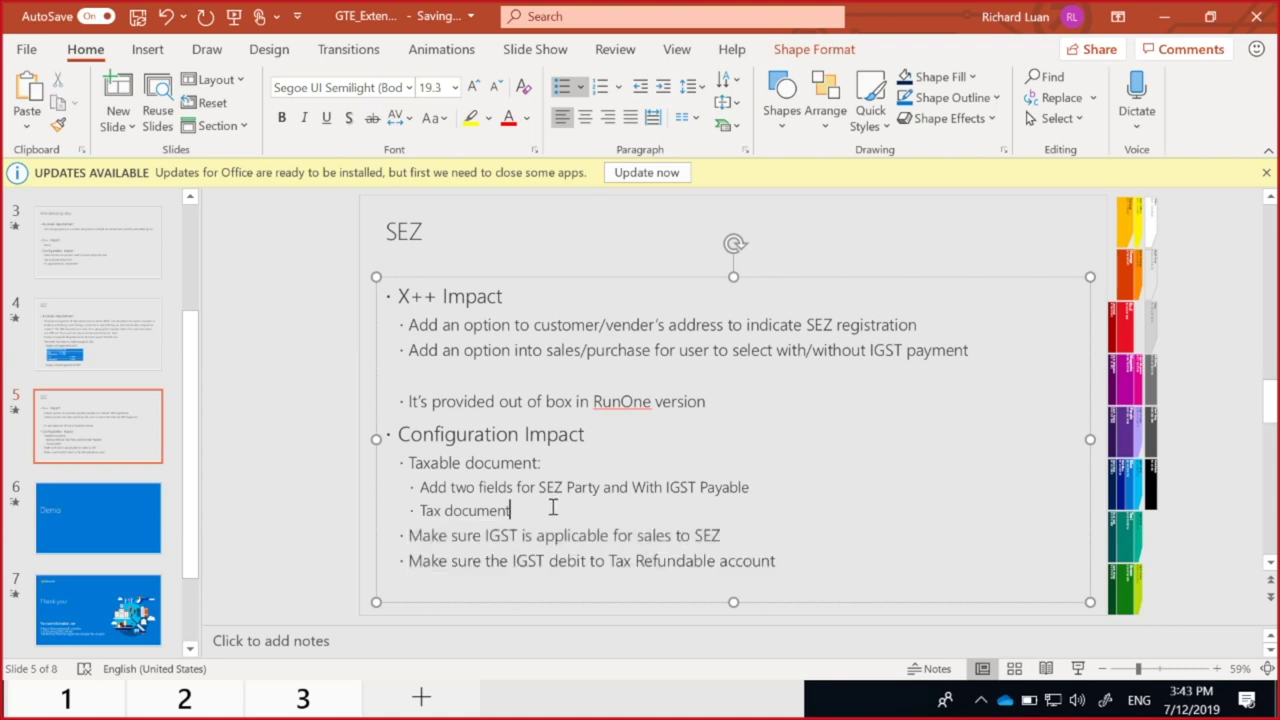
{"action": "left_click", "coordinate": [640, 86]}
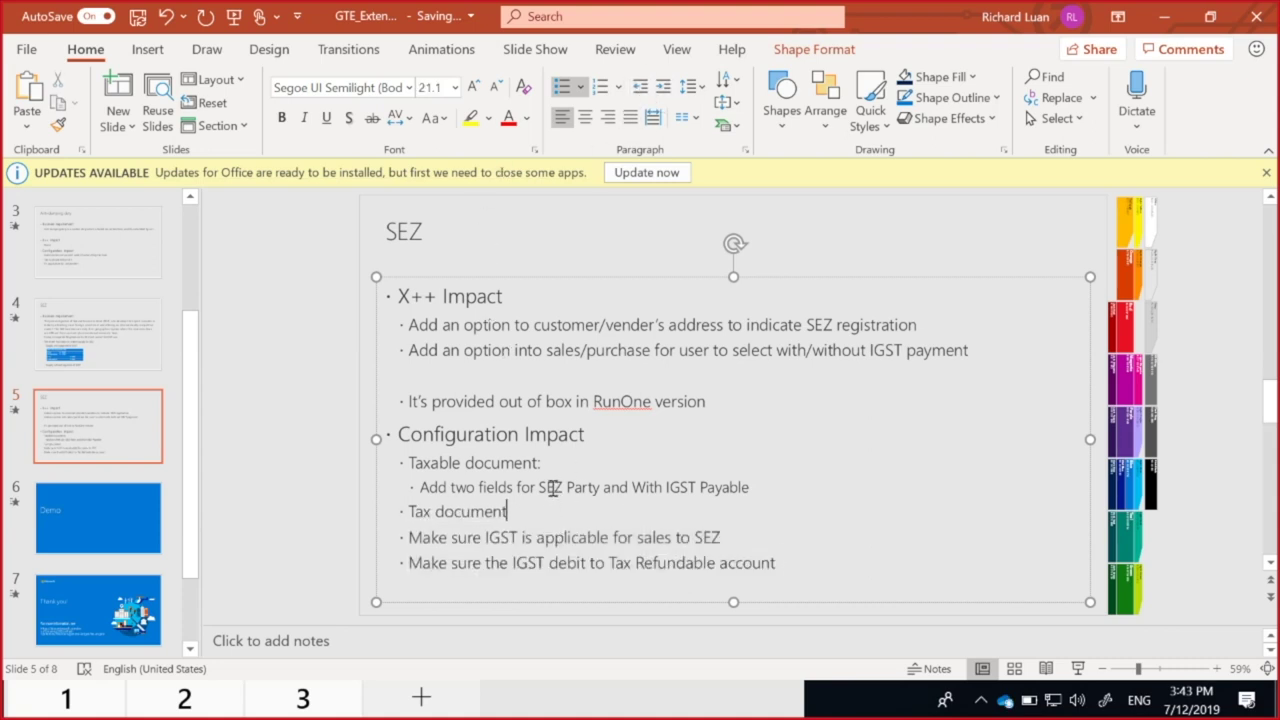
Step: Nest the two "Make sure" bullets under "Tax document" and start the slide show from the SEZ slide
{"action": "left_click_drag", "start_coordinate": [408, 537], "coordinate": [803, 557]}
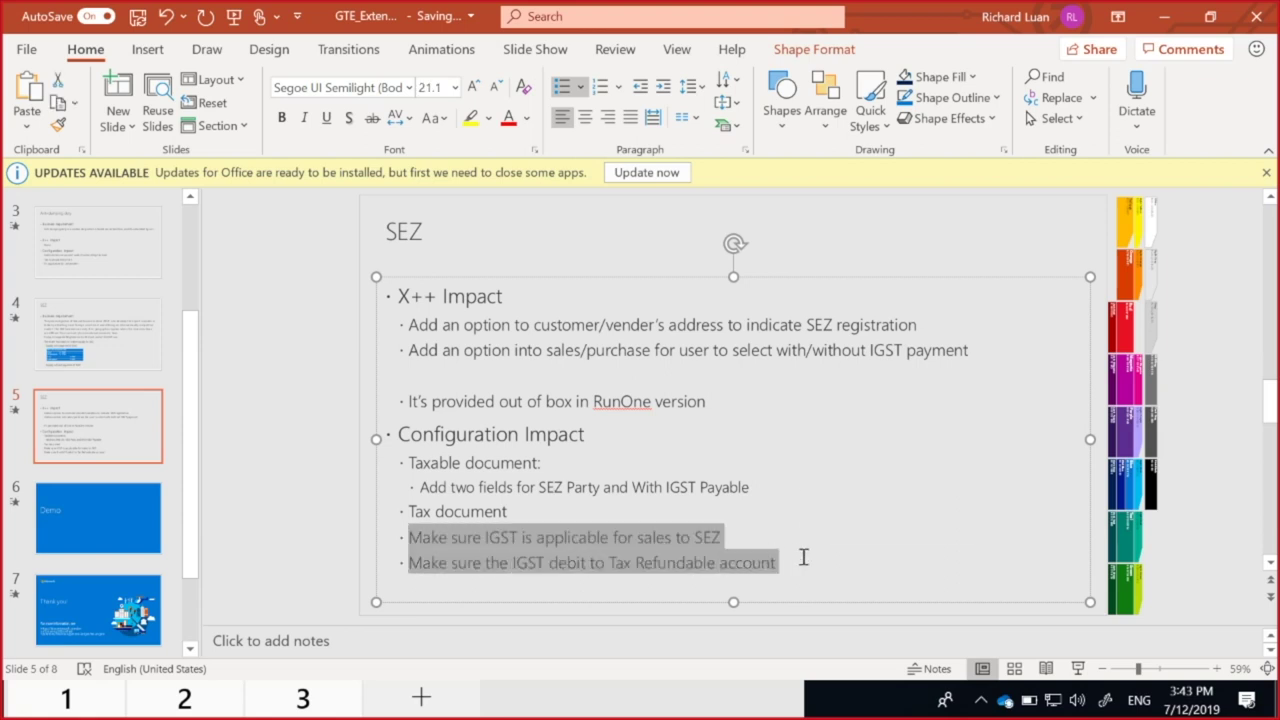
{"action": "key", "text": "Tab"}
{"action": "left_click", "coordinate": [292, 428]}
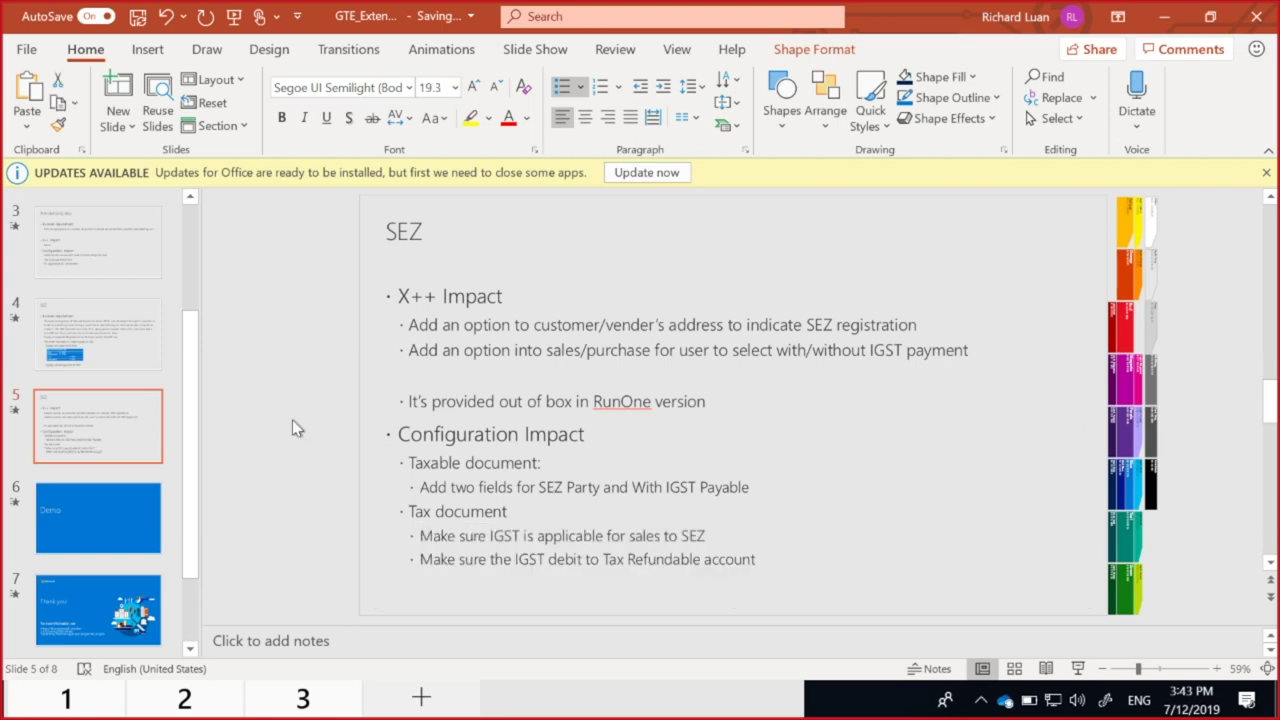
{"action": "left_click", "coordinate": [1077, 668]}
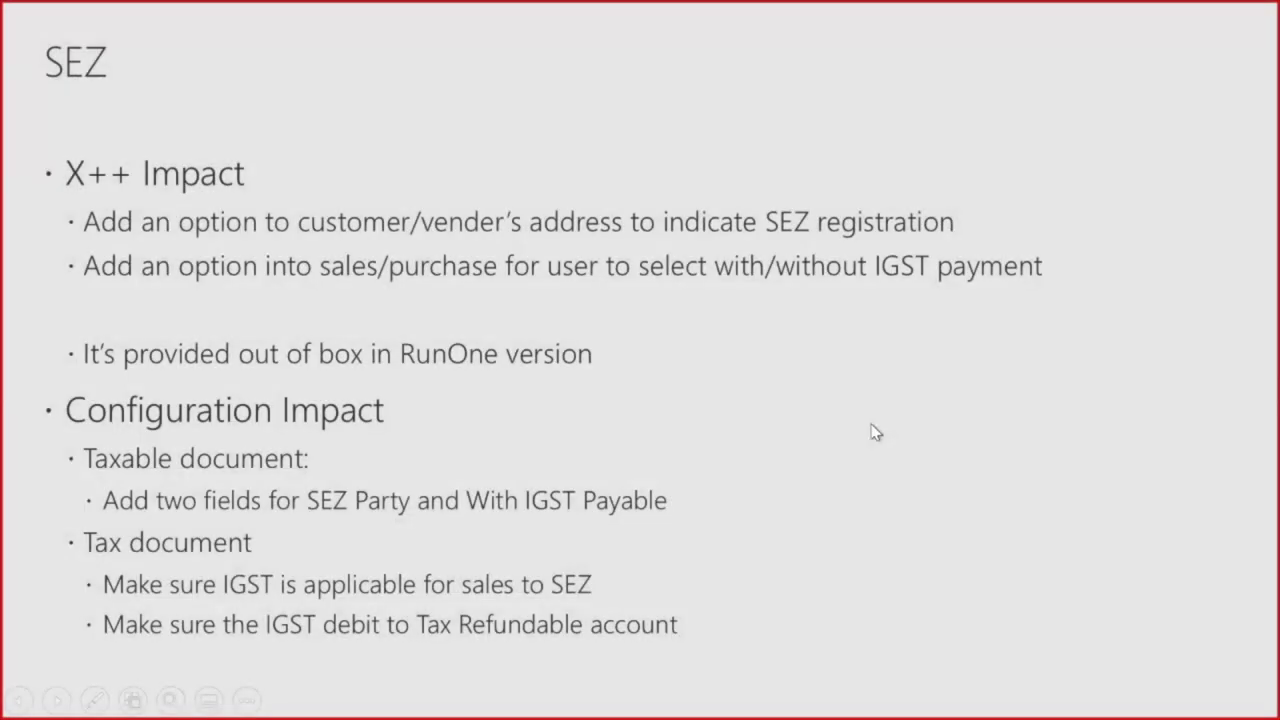
Step: Switch to Finance and Operations in the browser and select the Taxable Document (India) configuration
{"action": "key", "text": "alt+Tab"}
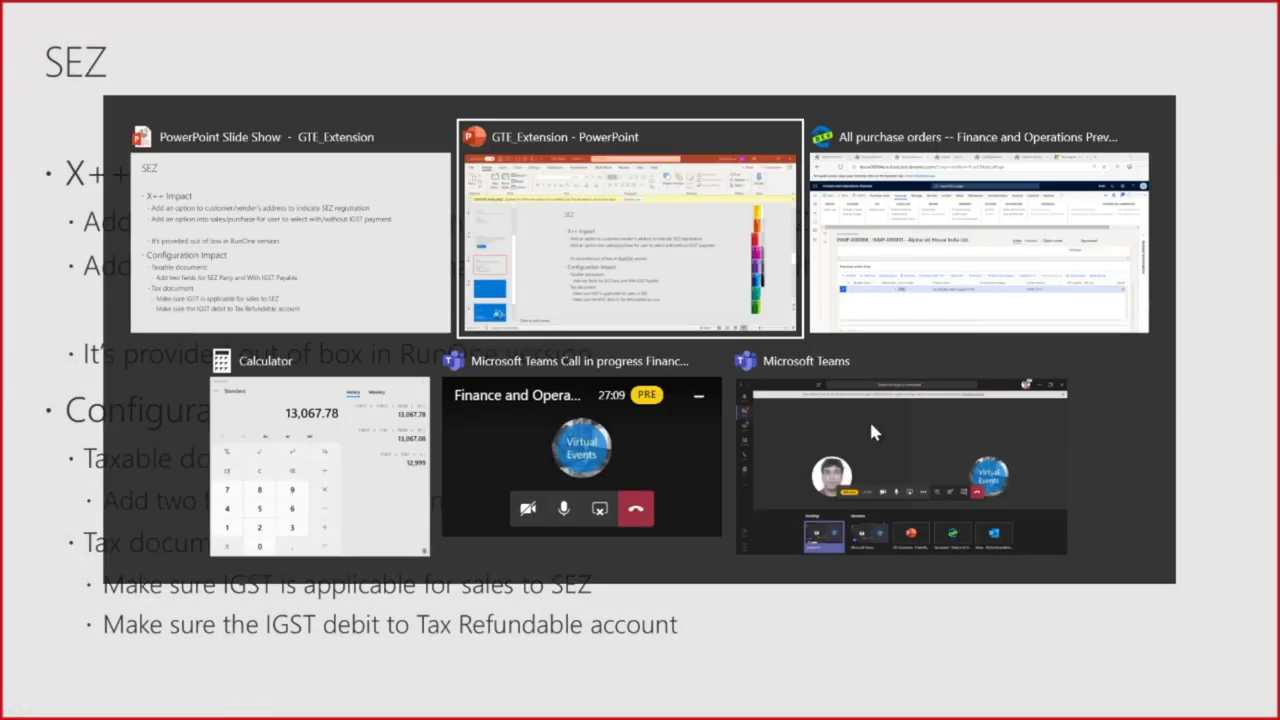
{"action": "key", "text": "alt+Tab"}
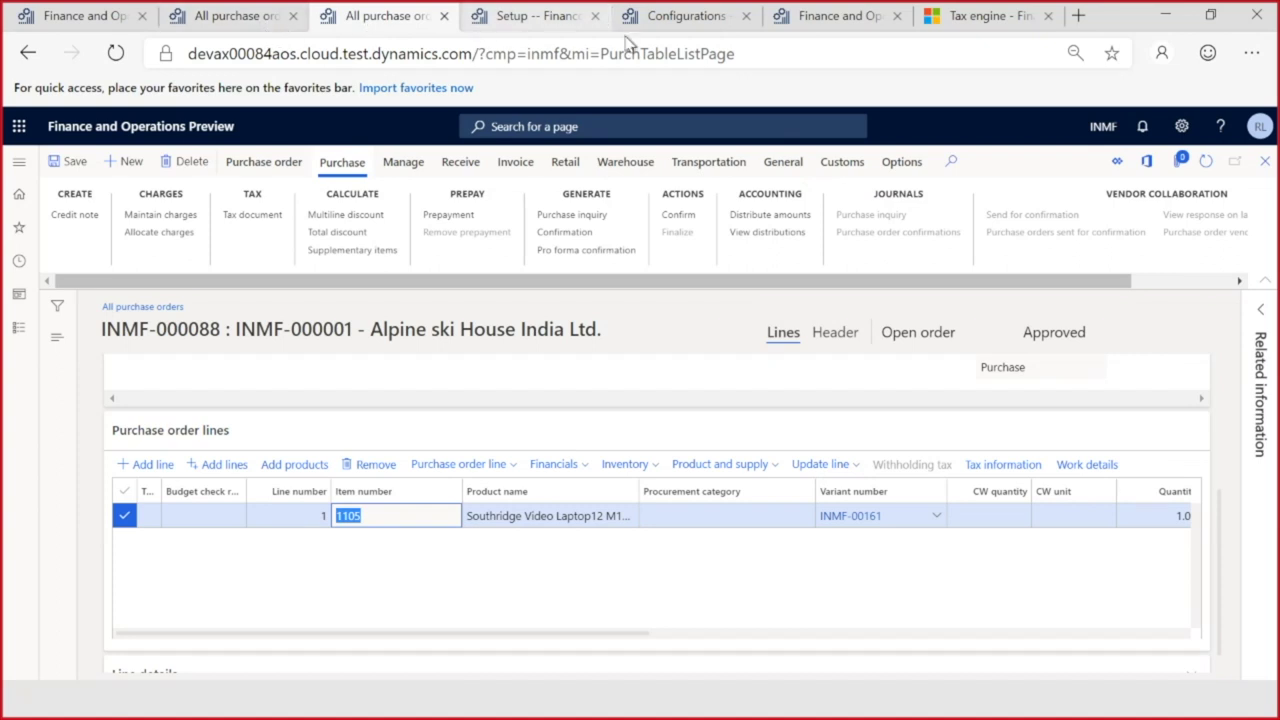
{"action": "left_click", "coordinate": [692, 22]}
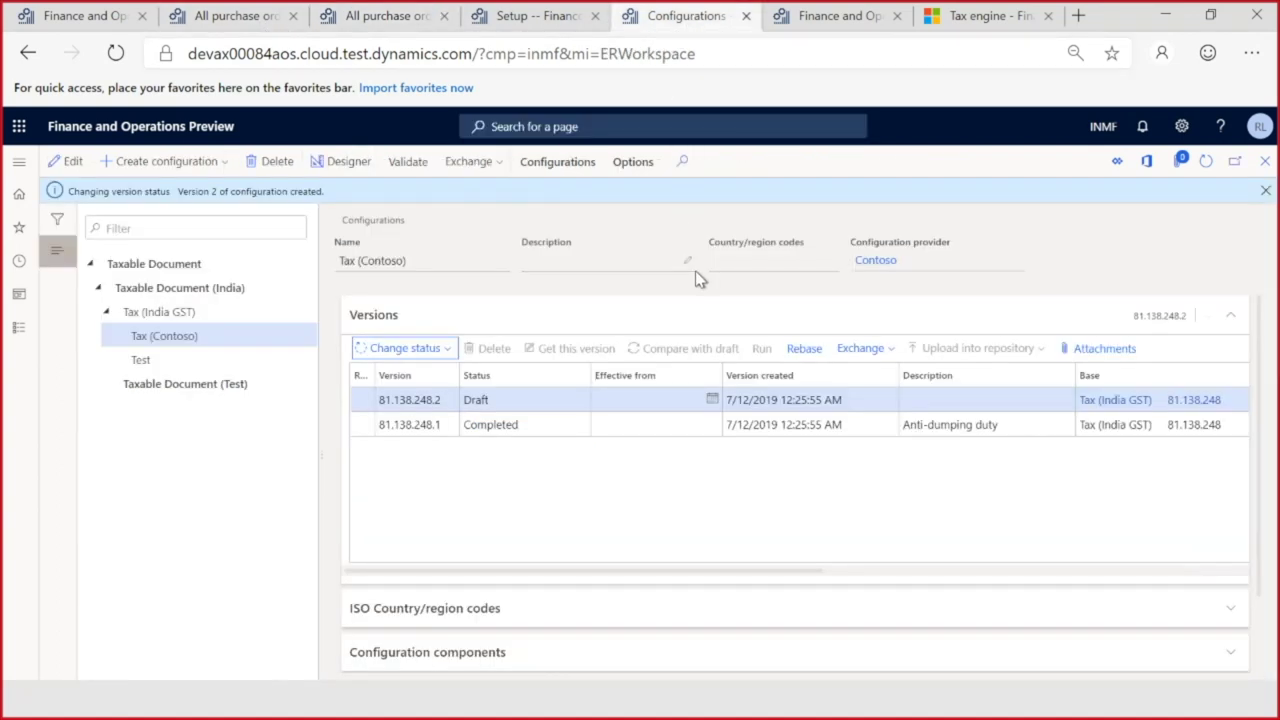
{"action": "left_click", "coordinate": [213, 287]}
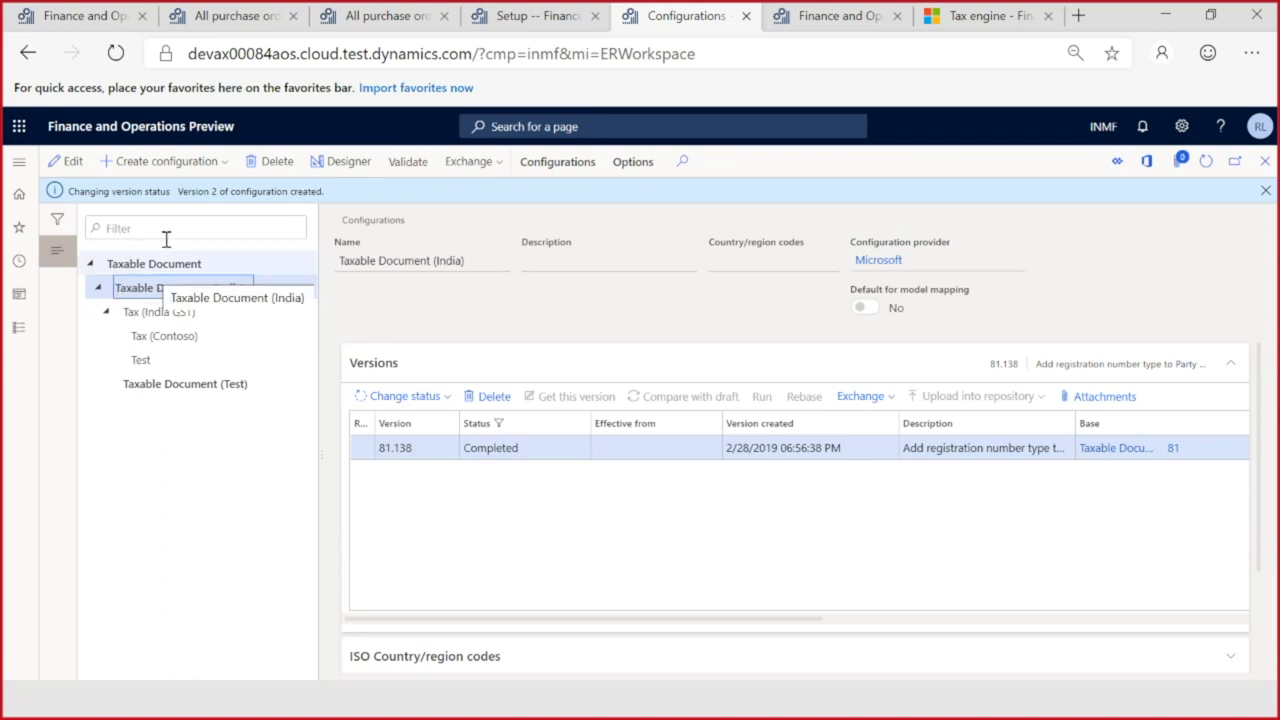
{"action": "left_click_drag", "start_coordinate": [116, 287], "coordinate": [248, 288]}
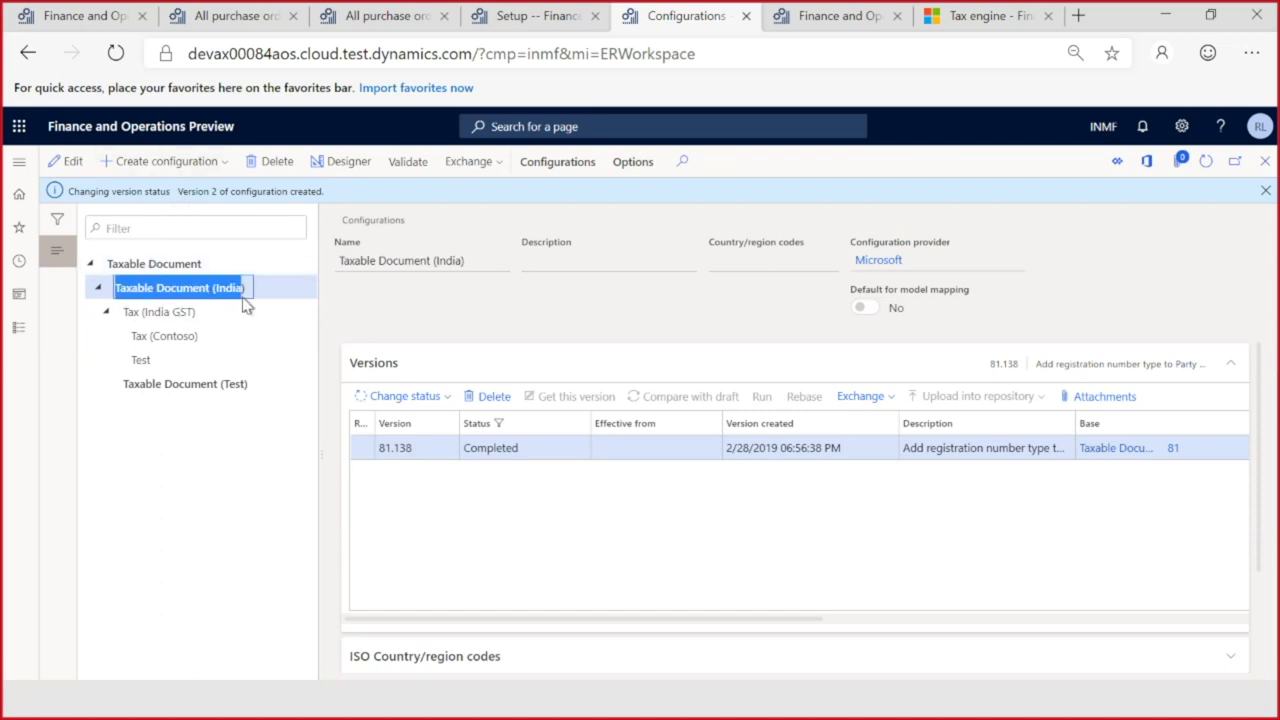
Step: Create a taxable document model derived from Taxable Document (India) with the name "Taxable Document (Contoso)"
{"action": "left_click", "coordinate": [225, 163]}
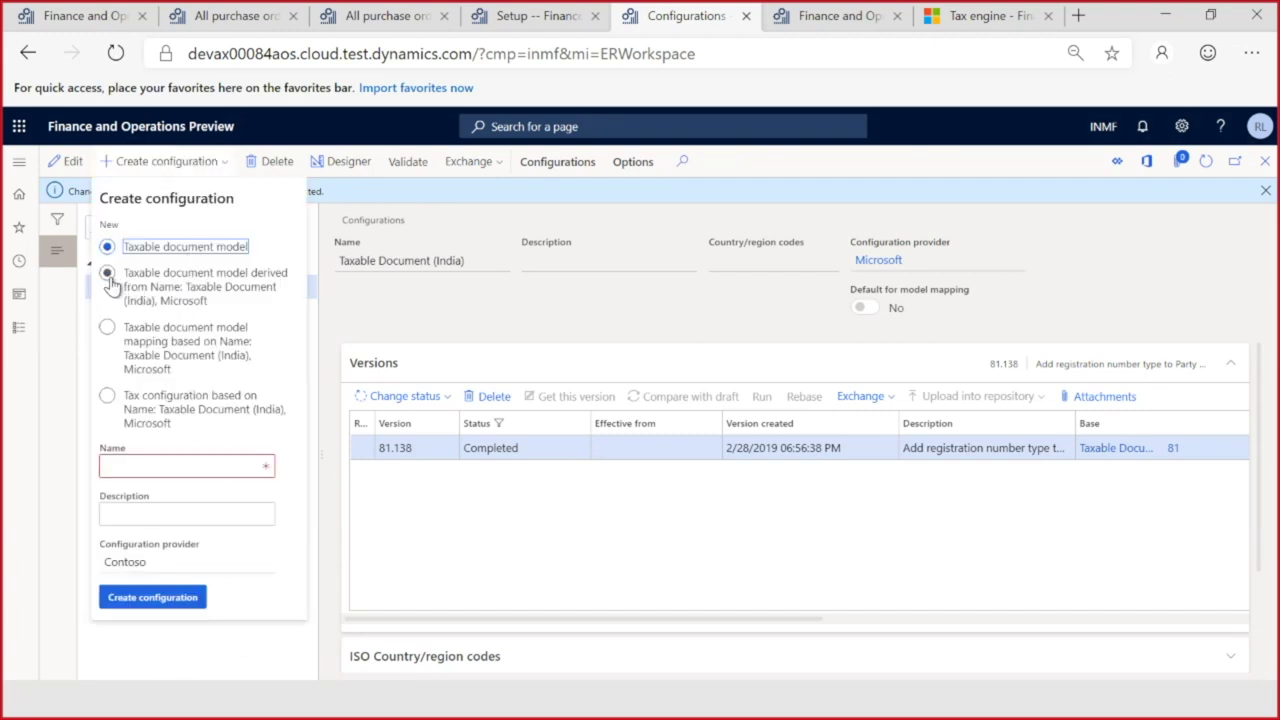
{"action": "left_click", "coordinate": [111, 282]}
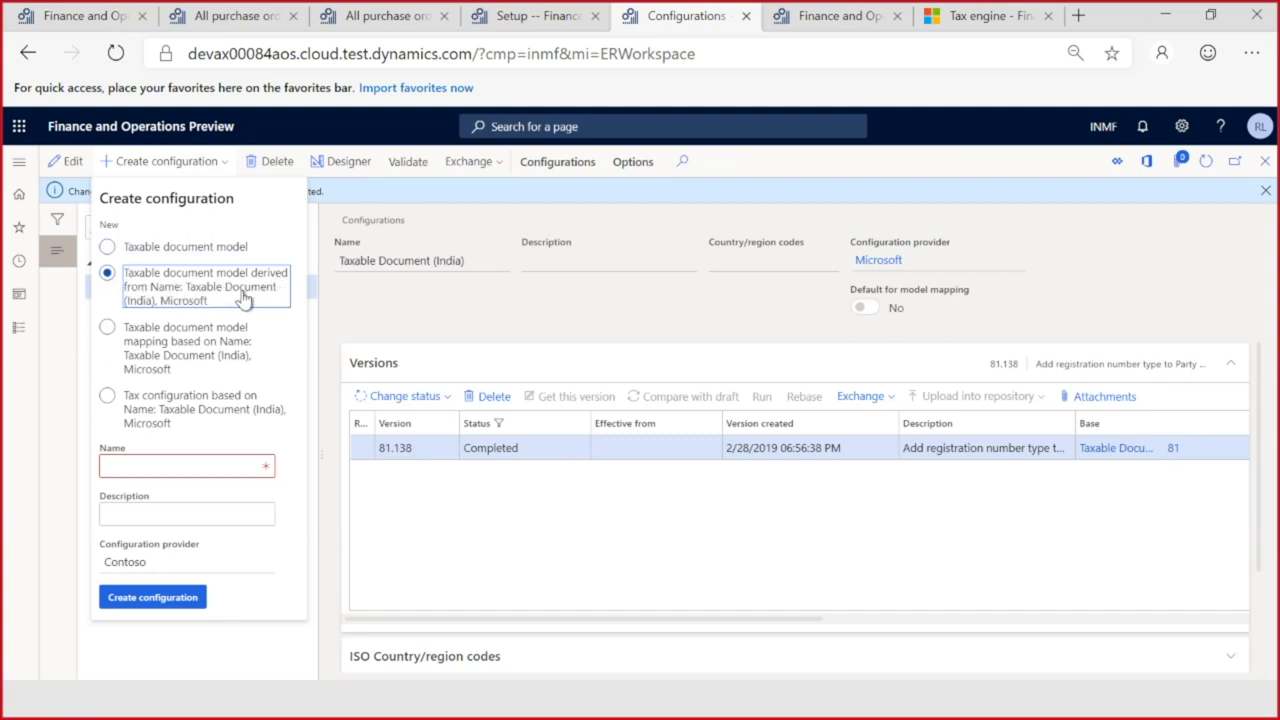
{"action": "left_click", "coordinate": [156, 467]}
{"action": "type", "text": "Taxable"}
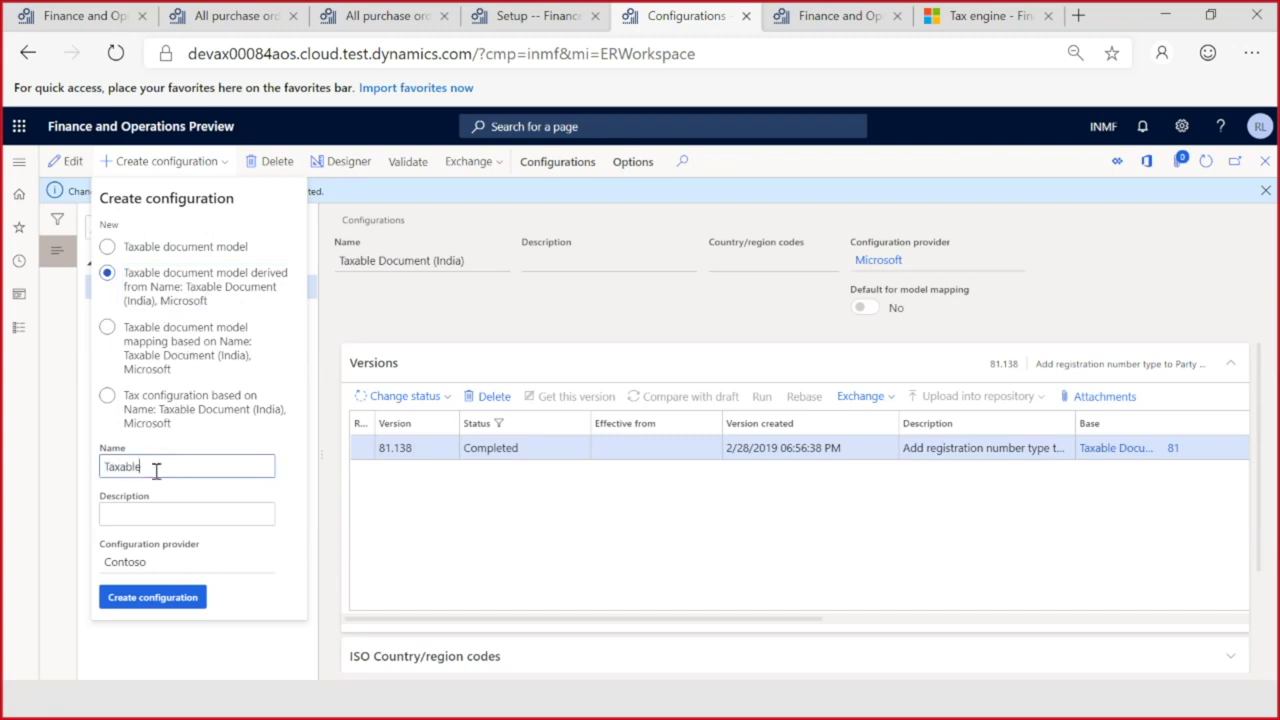
{"action": "type", "text": " Document (Contoso)"}
{"action": "left_click", "coordinate": [147, 598]}
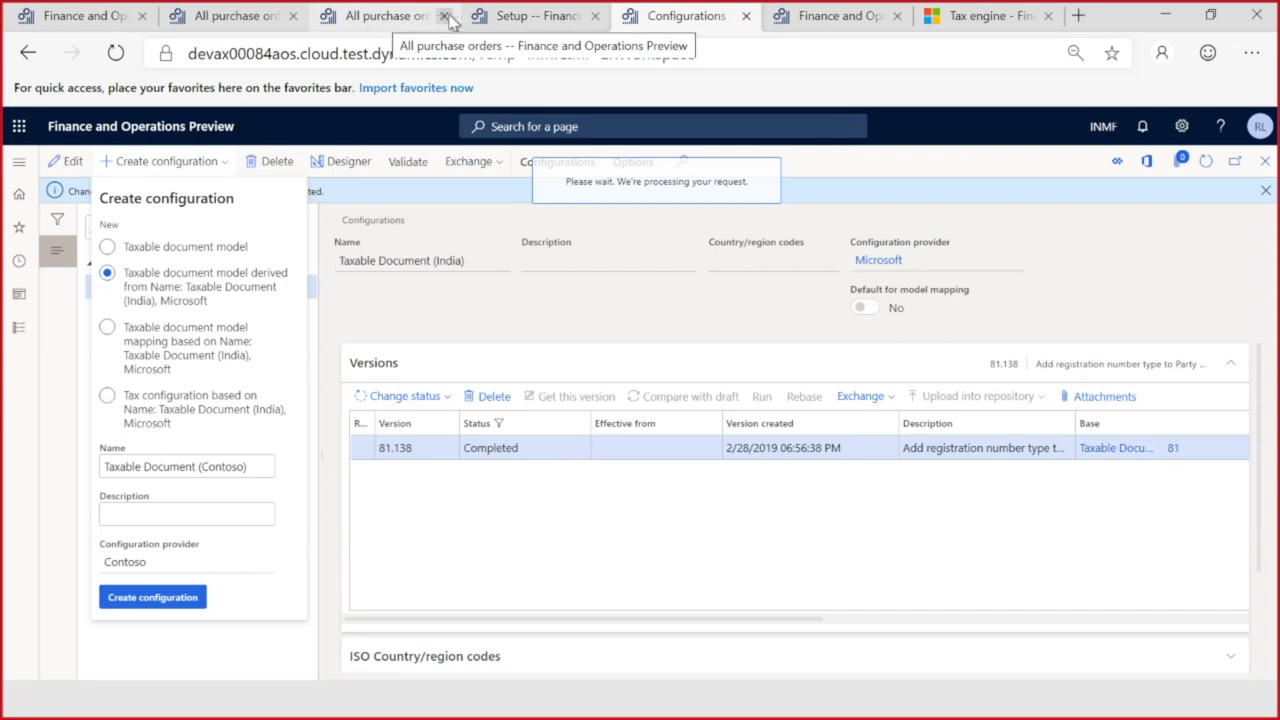
Step: From the purchase order page, go to the list of all customers and open the Wingtip Toys India Ltd. record
{"action": "left_click", "coordinate": [375, 22]}
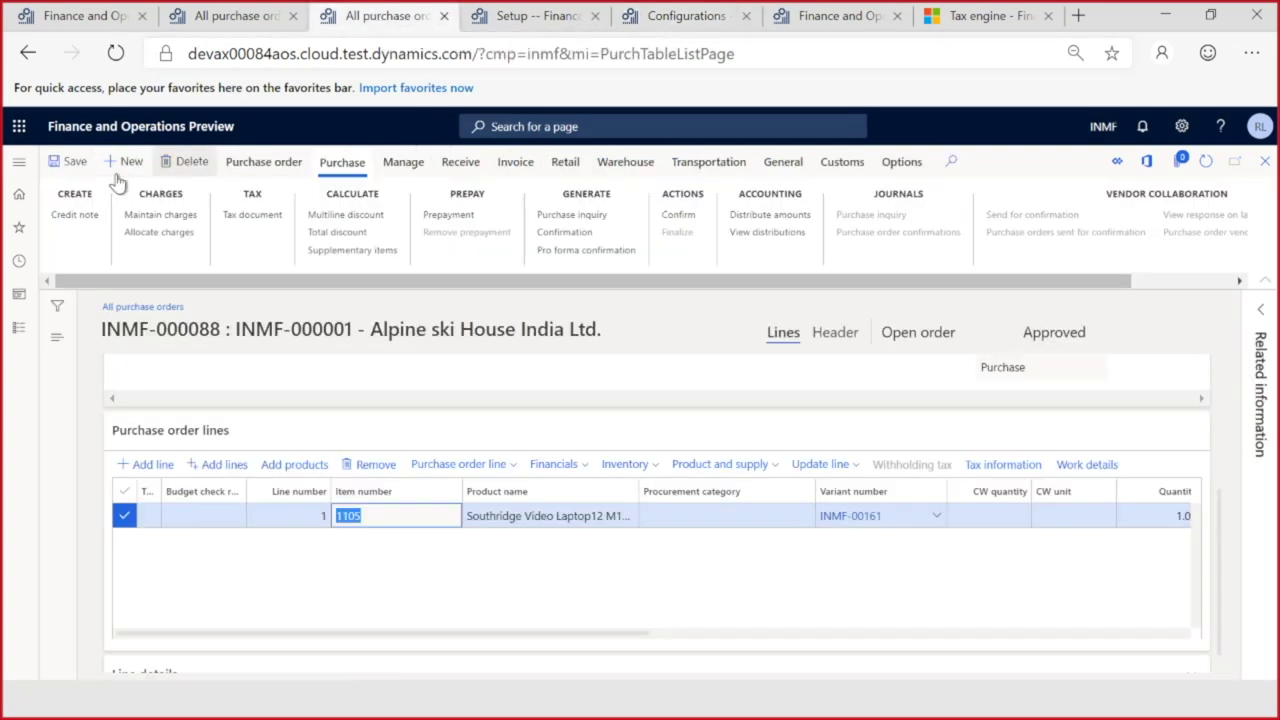
{"action": "left_click", "coordinate": [14, 162]}
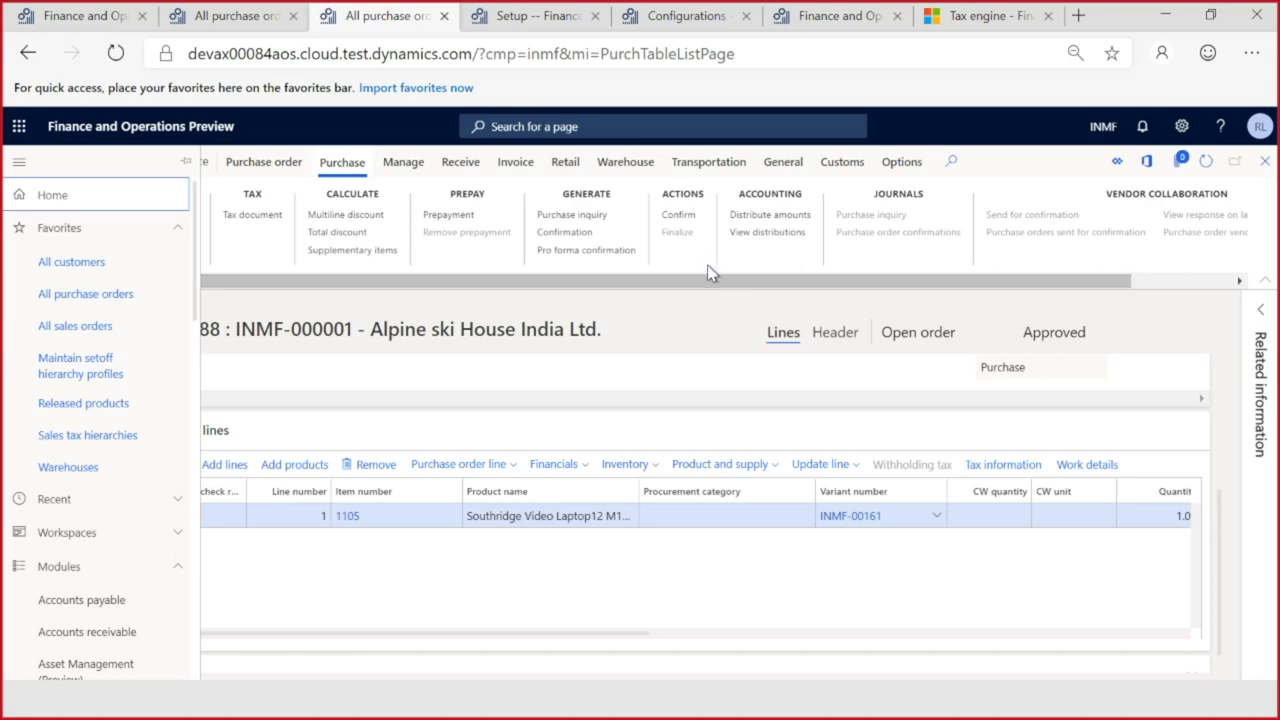
{"action": "key", "text": "alt+Tab"}
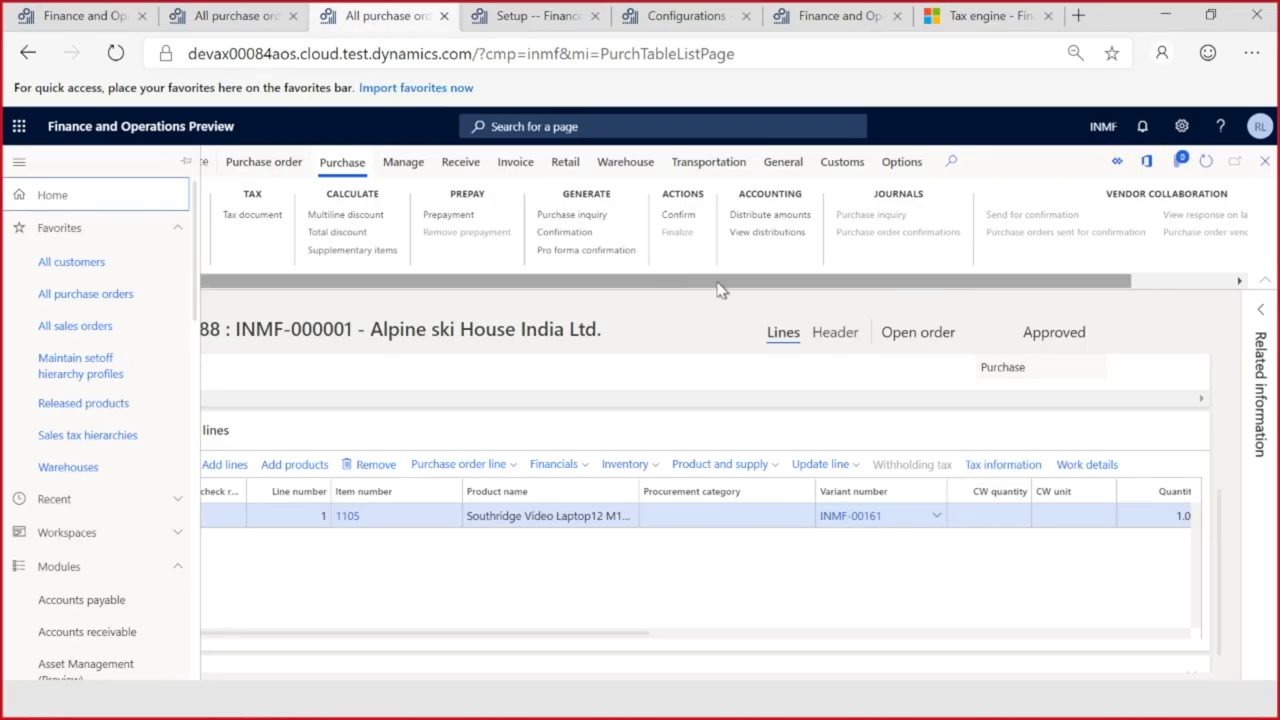
{"action": "key", "text": "alt+Tab"}
{"action": "left_click", "coordinate": [70, 262]}
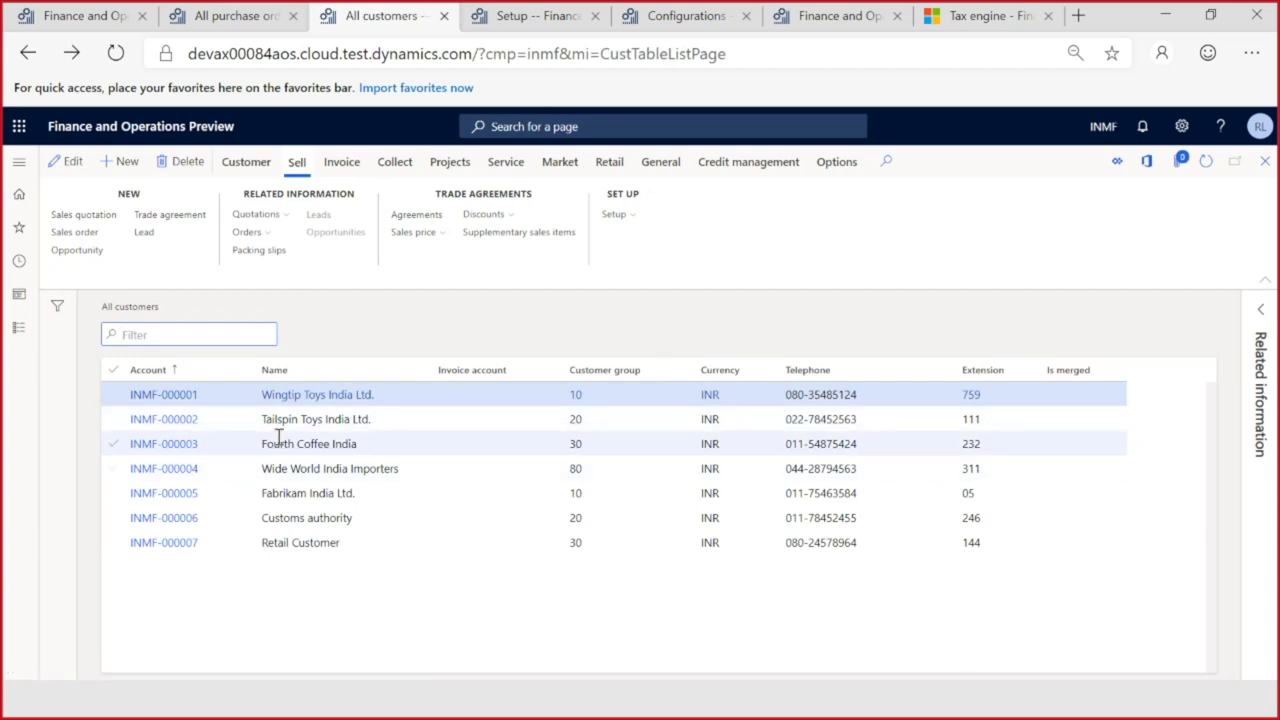
{"action": "left_click", "coordinate": [150, 396]}
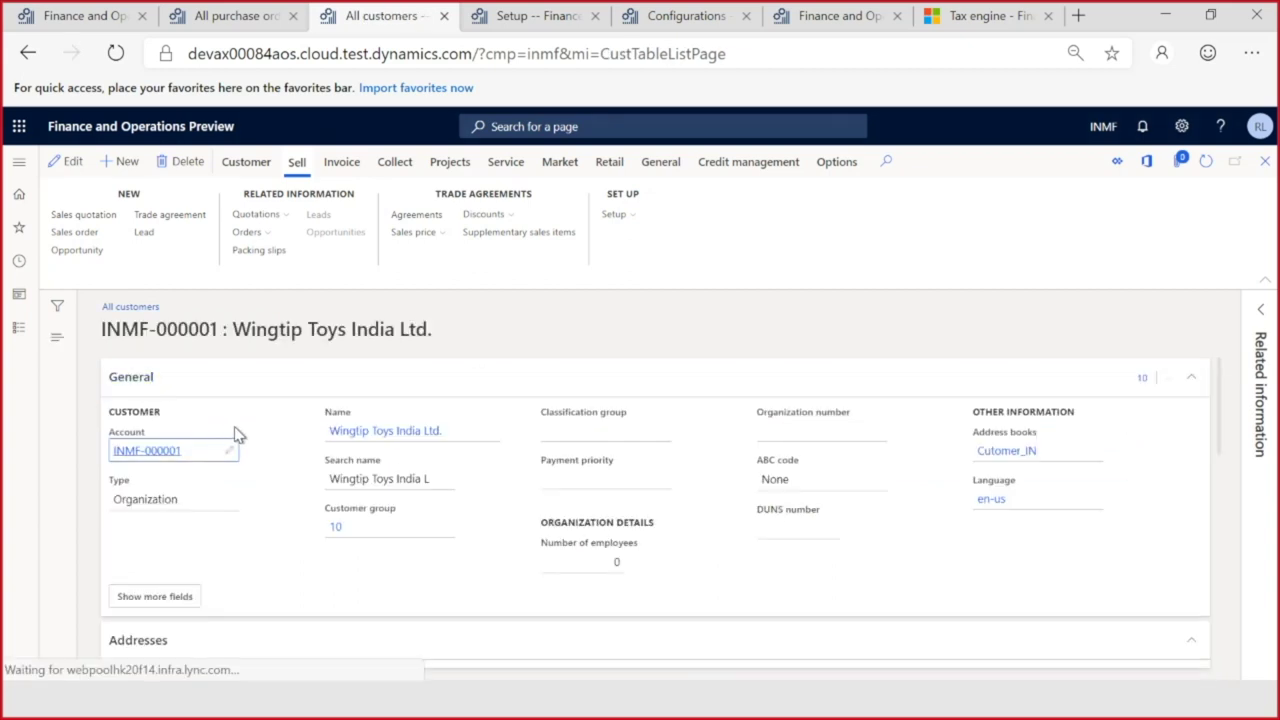
Step: Open the advanced address details of Wingtip Toys India Ltd. and check the general settings and tax information
{"action": "scroll", "coordinate": [485, 563], "scroll_direction": "down", "scroll_amount": 2}
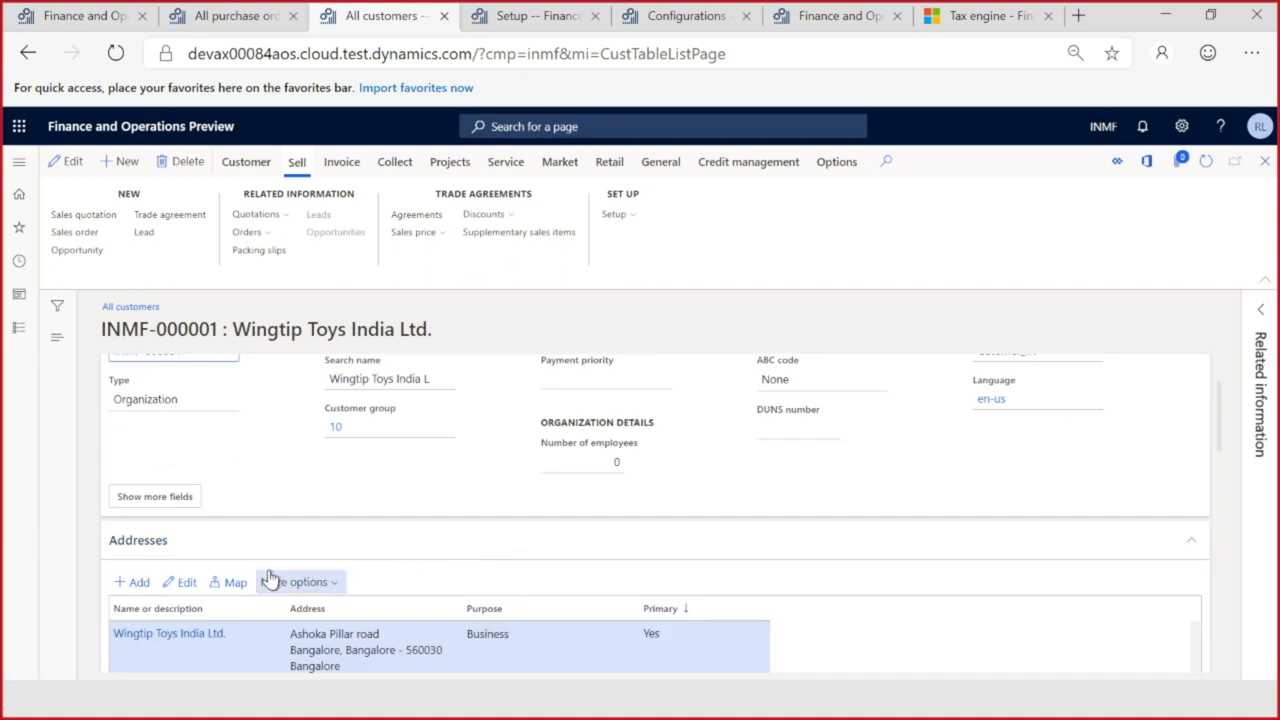
{"action": "left_click", "coordinate": [300, 584]}
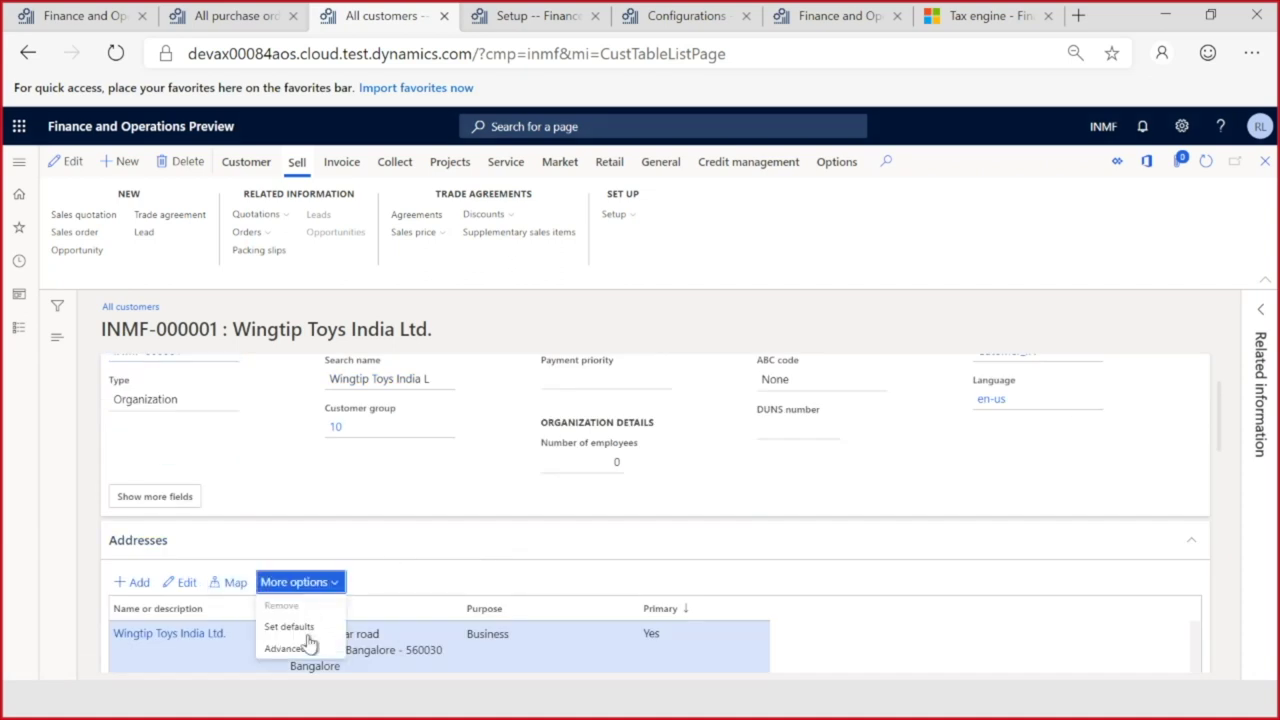
{"action": "left_click", "coordinate": [297, 648]}
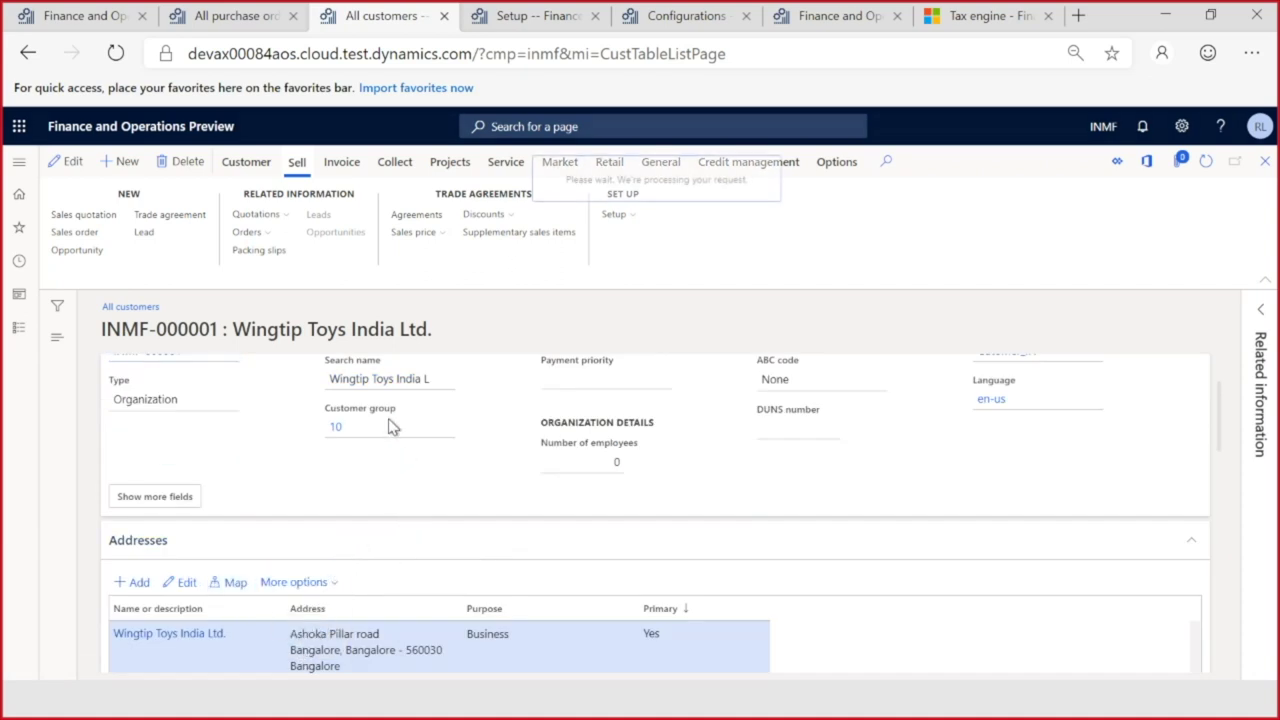
{"action": "scroll", "coordinate": [478, 405], "scroll_direction": "down", "scroll_amount": 1}
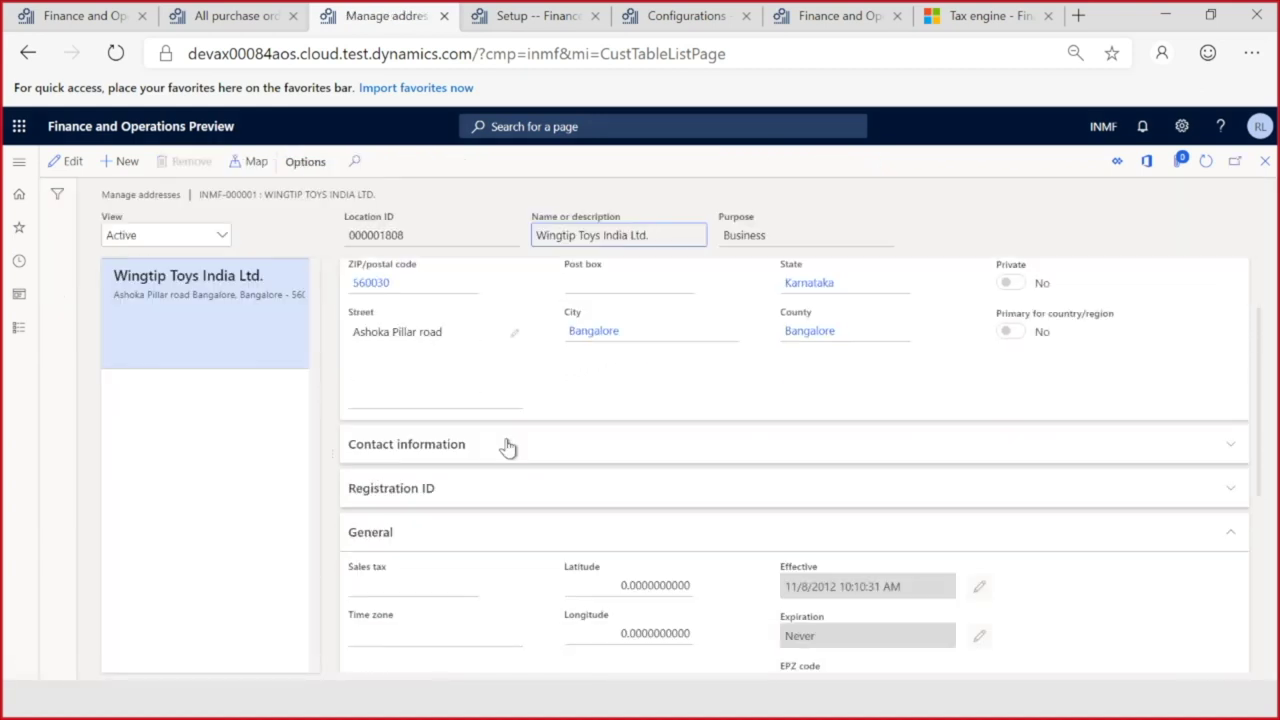
{"action": "scroll", "coordinate": [507, 445], "scroll_direction": "down", "scroll_amount": 3}
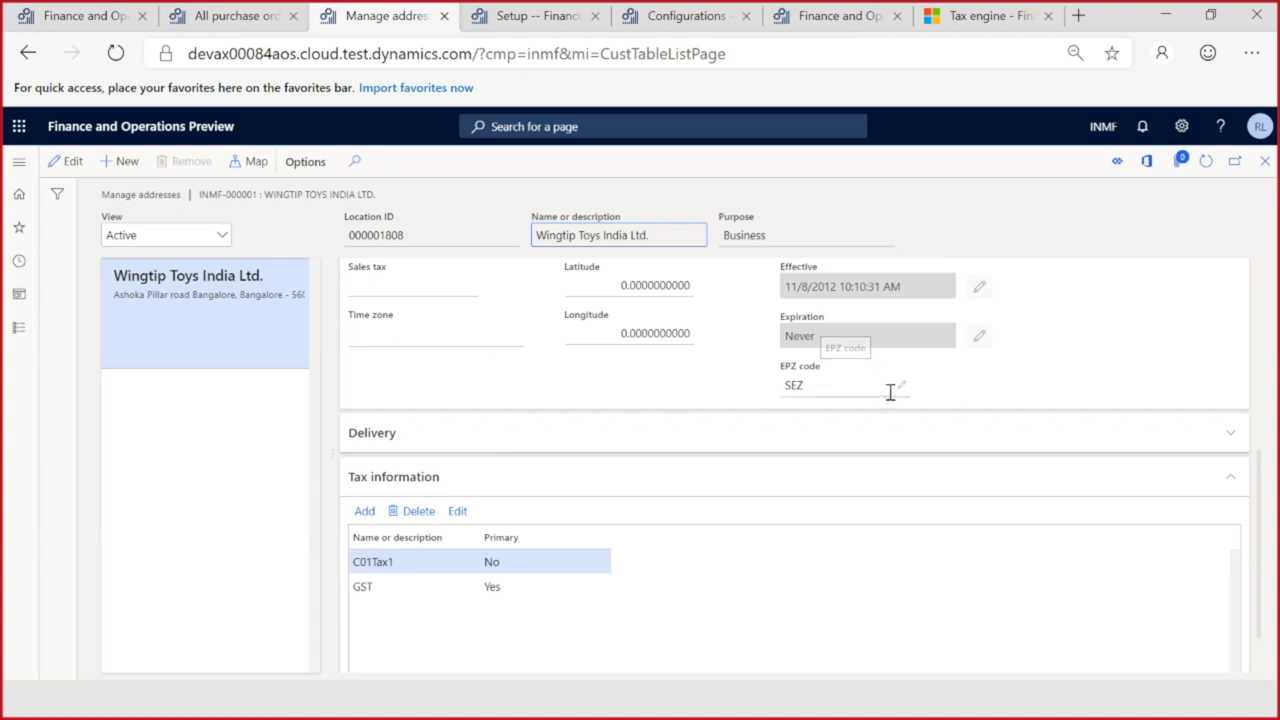
Step: Edit the customer's business address and set its EPZ code to SEZ
{"action": "left_click", "coordinate": [66, 161]}
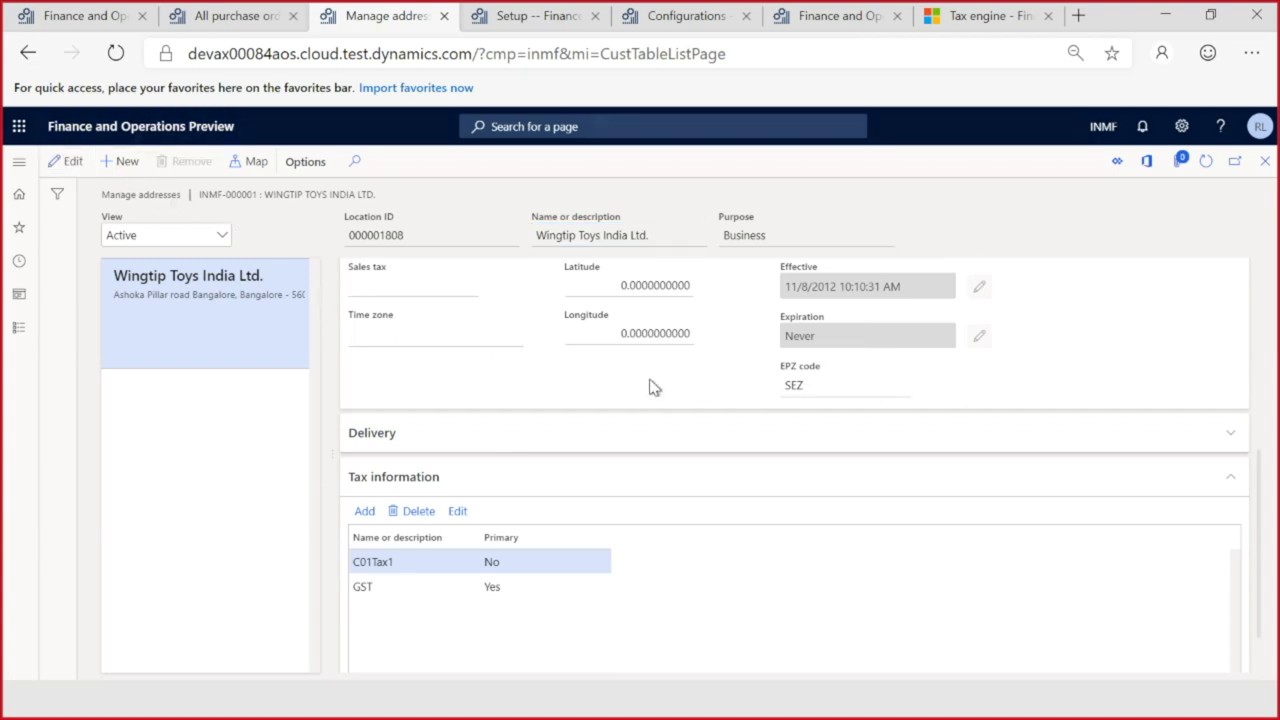
{"action": "scroll", "coordinate": [900, 550], "scroll_direction": "down", "scroll_amount": 2}
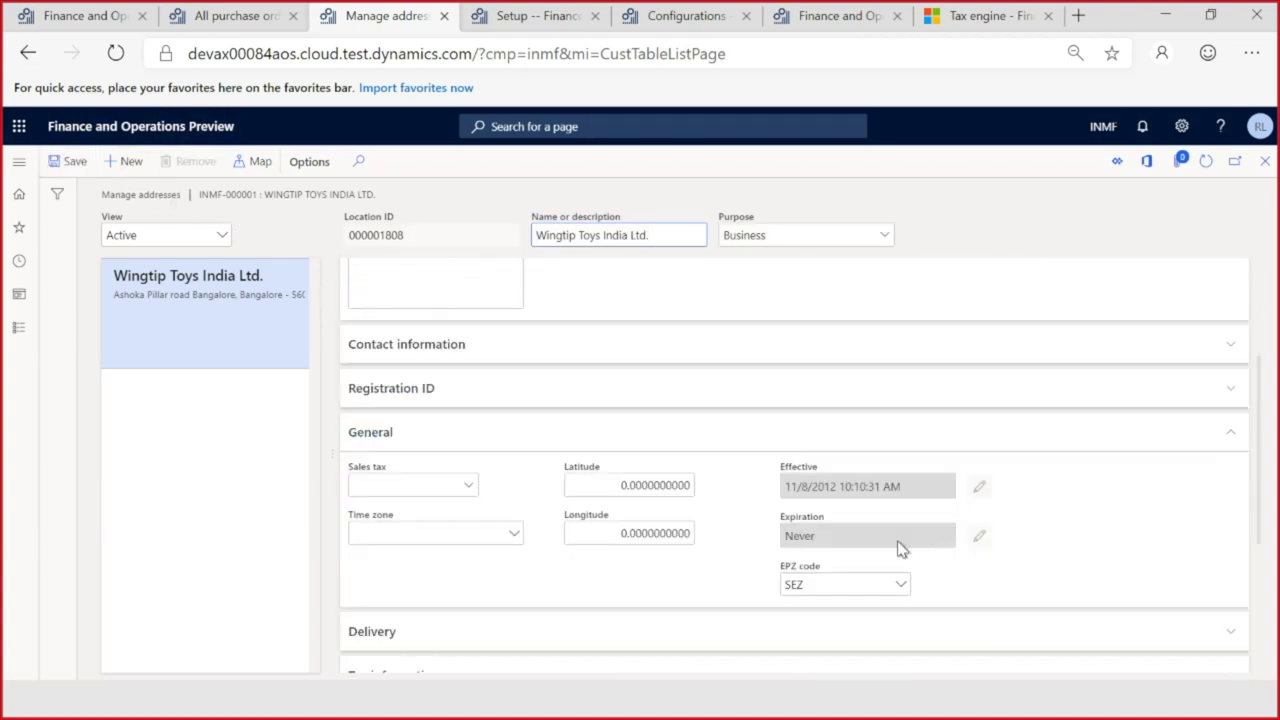
{"action": "left_click", "coordinate": [900, 586]}
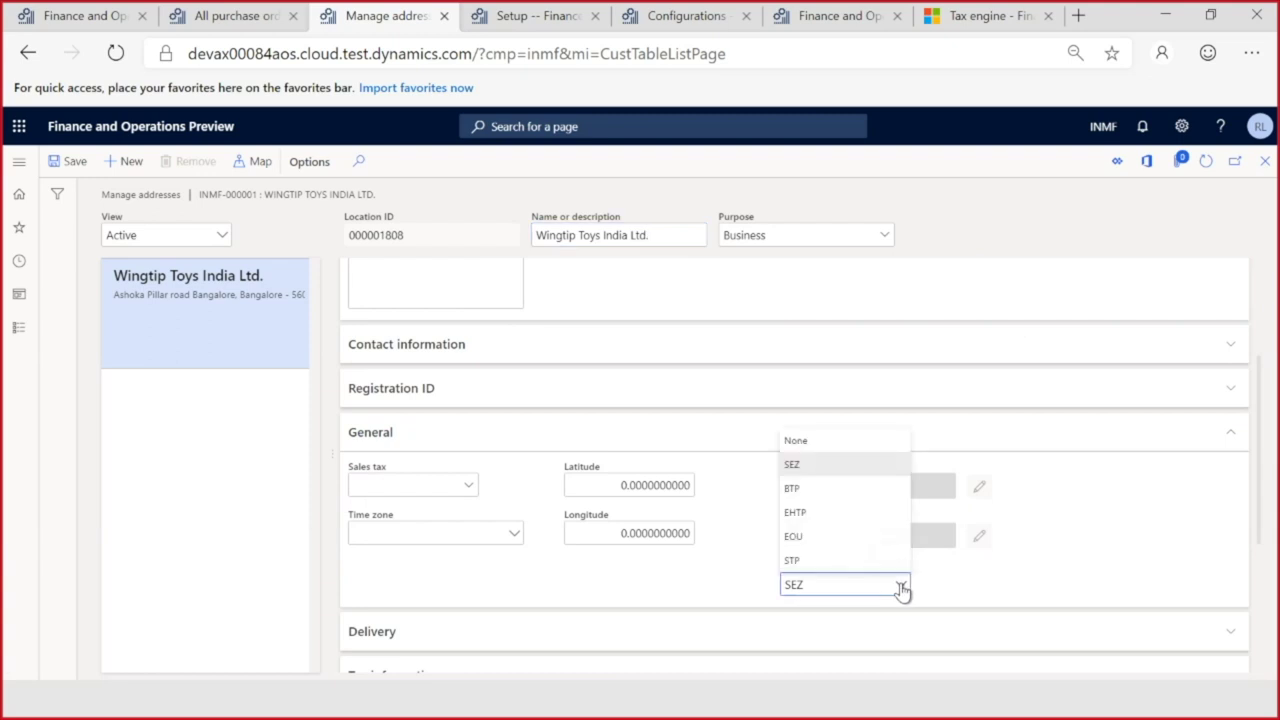
{"action": "left_click", "coordinate": [840, 467]}
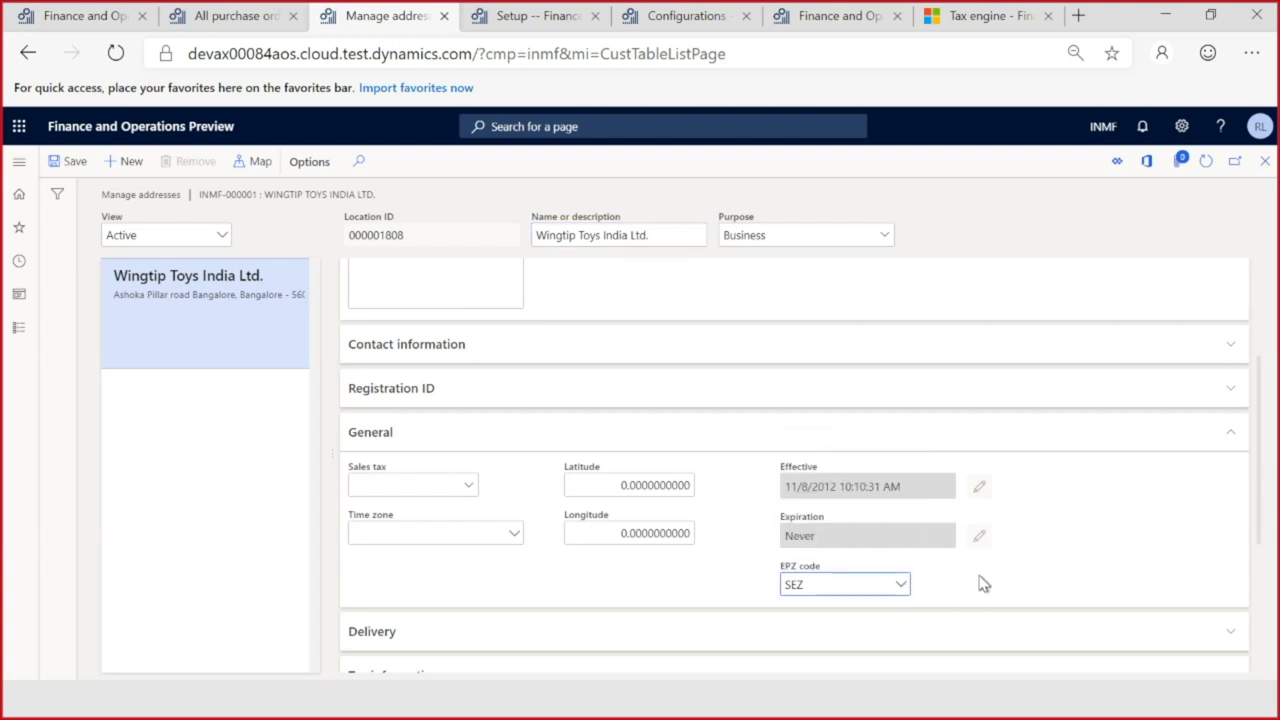
{"action": "scroll", "coordinate": [982, 582], "scroll_direction": "up", "scroll_amount": 2}
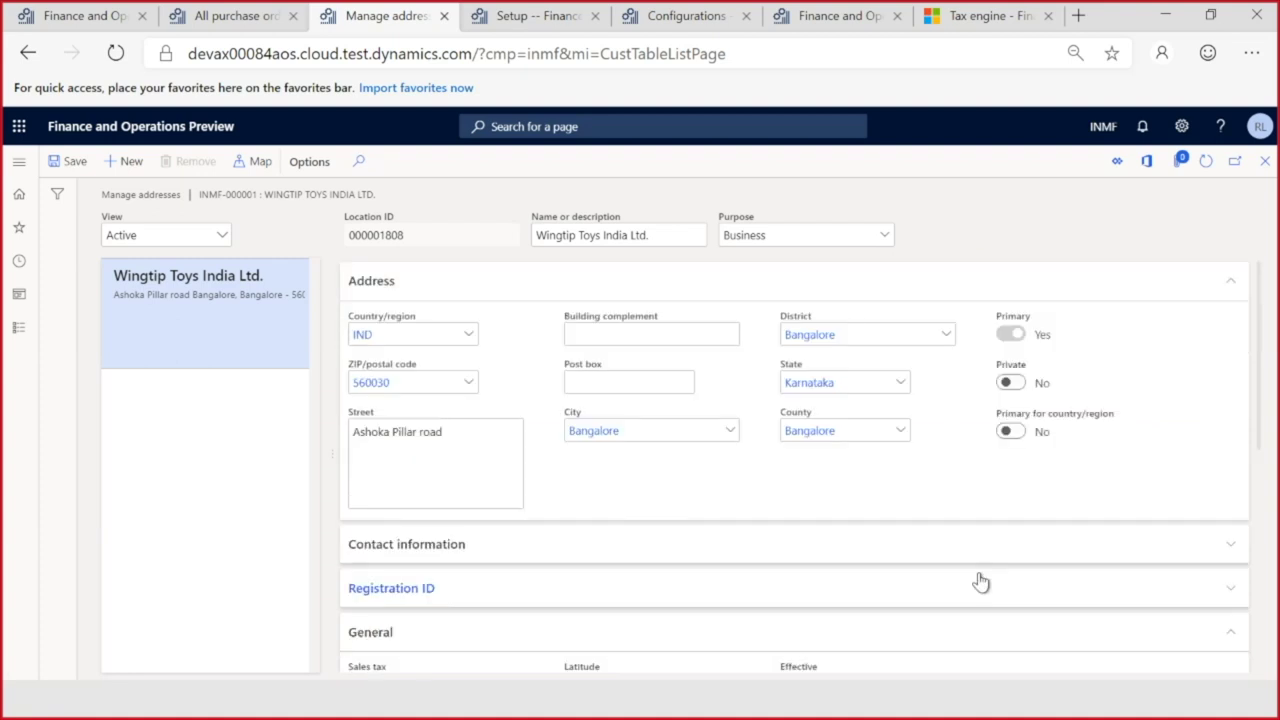
{"action": "scroll", "coordinate": [981, 582], "scroll_direction": "down", "scroll_amount": 4}
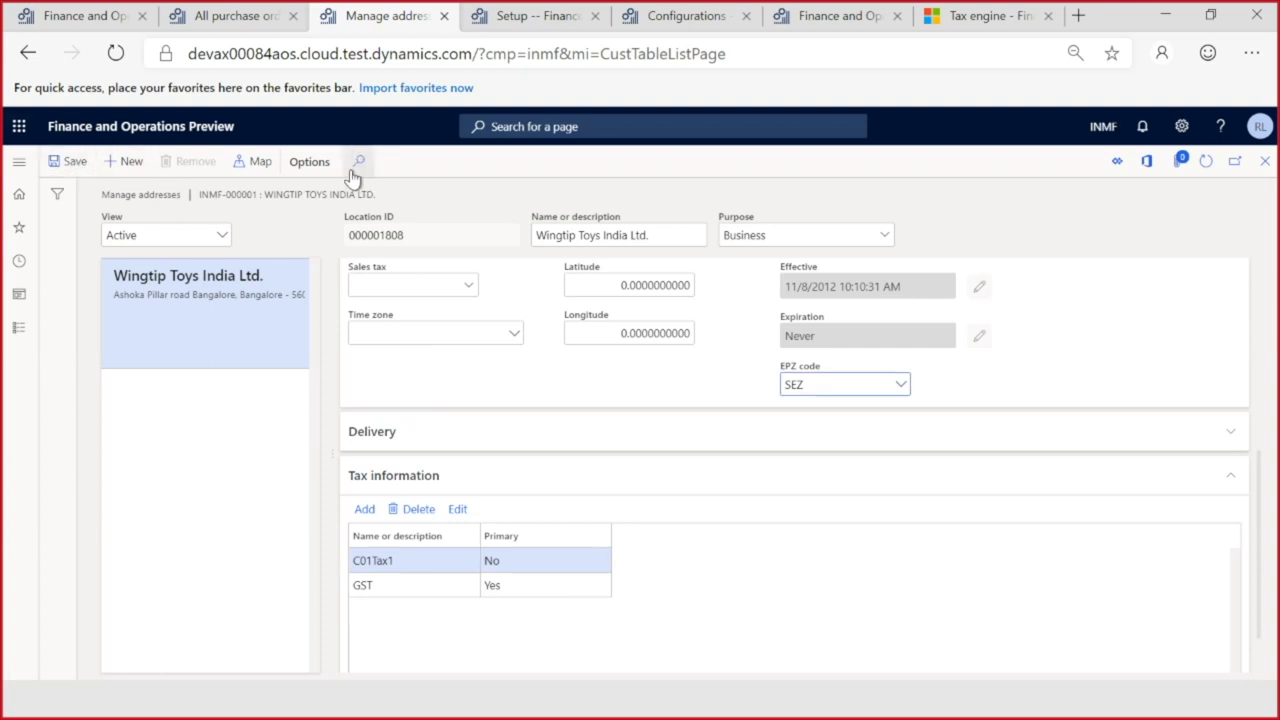
Step: From the list of all sales orders, start a new order for Wingtip Toys India Ltd. with tax payment set to Yes
{"action": "left_click", "coordinate": [19, 164]}
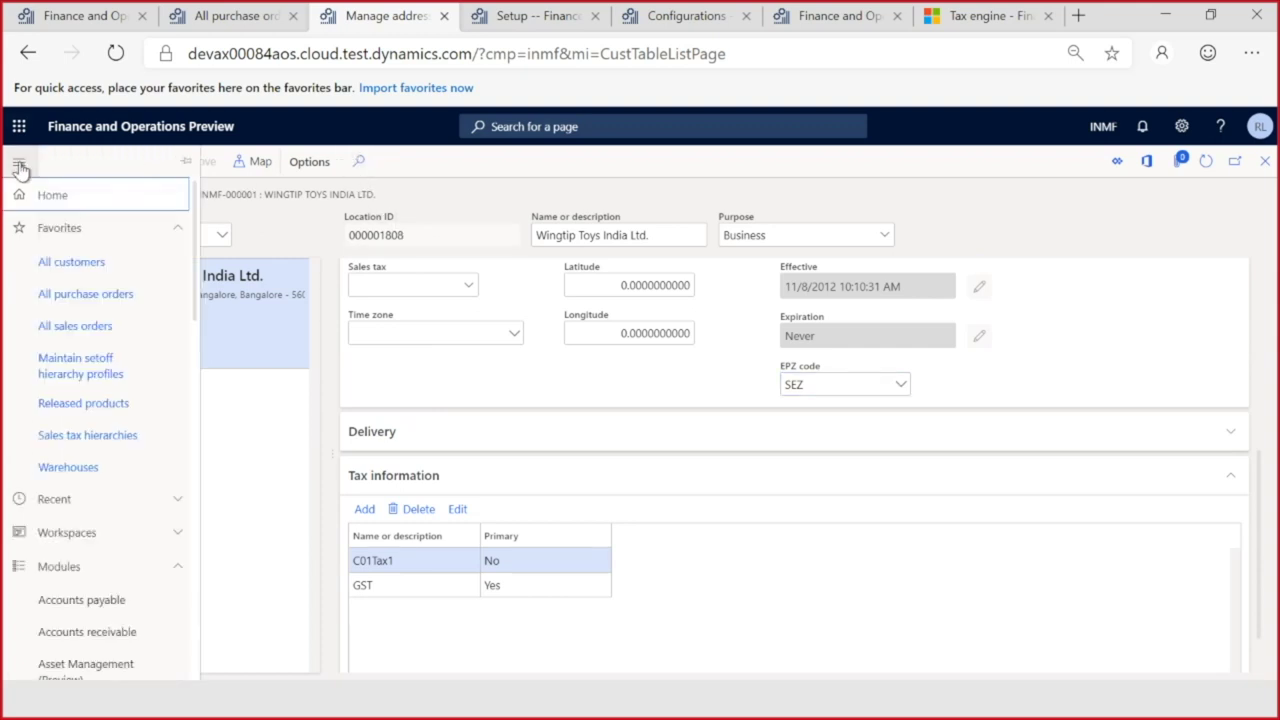
{"action": "left_click", "coordinate": [94, 334]}
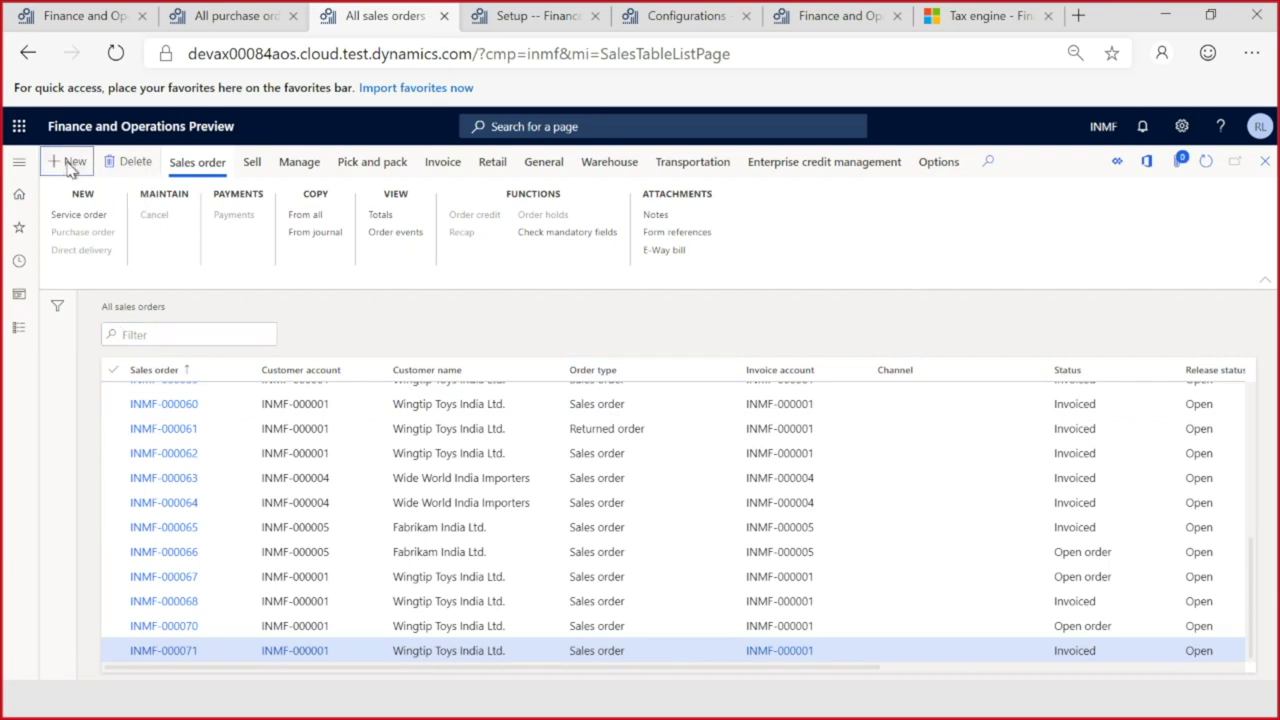
{"action": "left_click", "coordinate": [717, 247]}
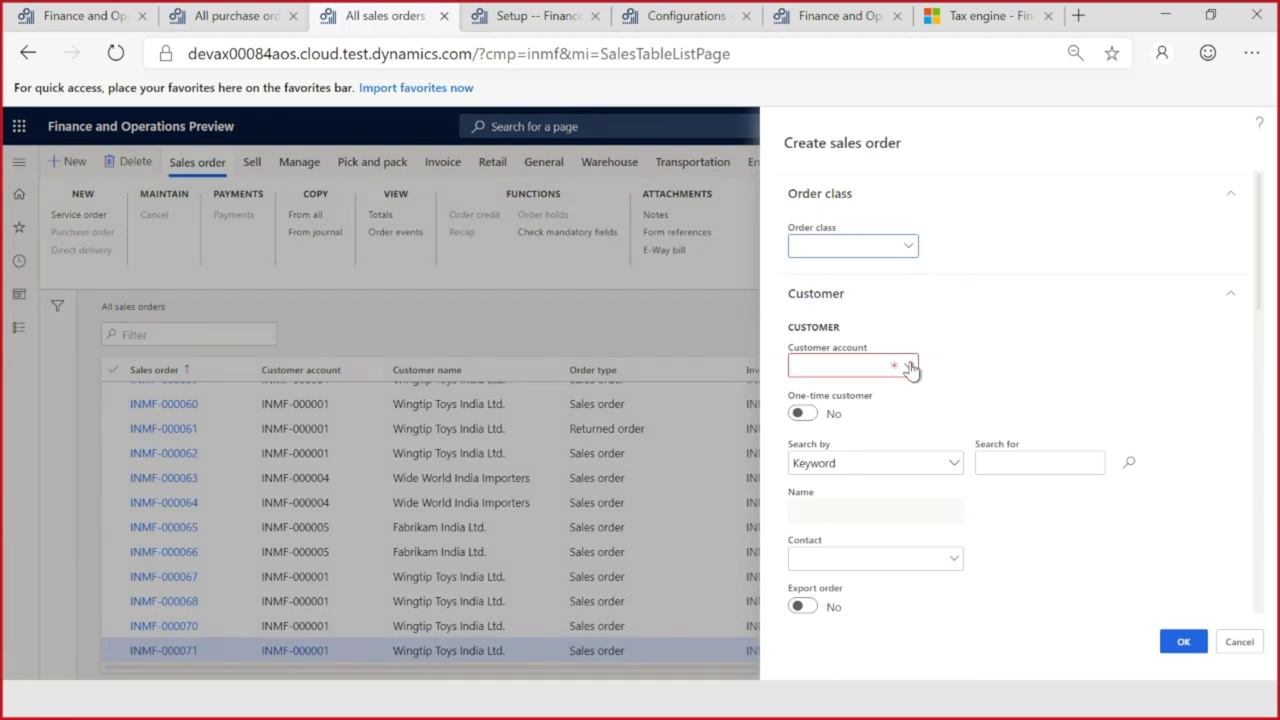
{"action": "left_click", "coordinate": [910, 366]}
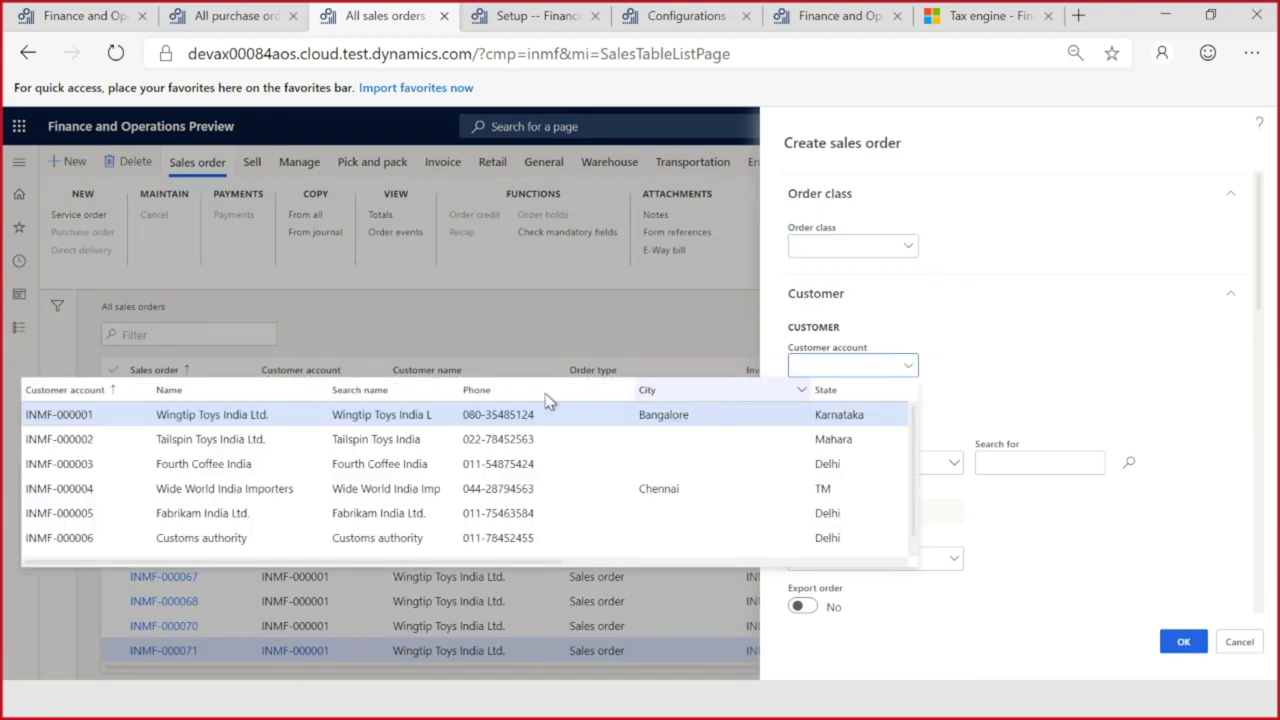
{"action": "left_click", "coordinate": [85, 425]}
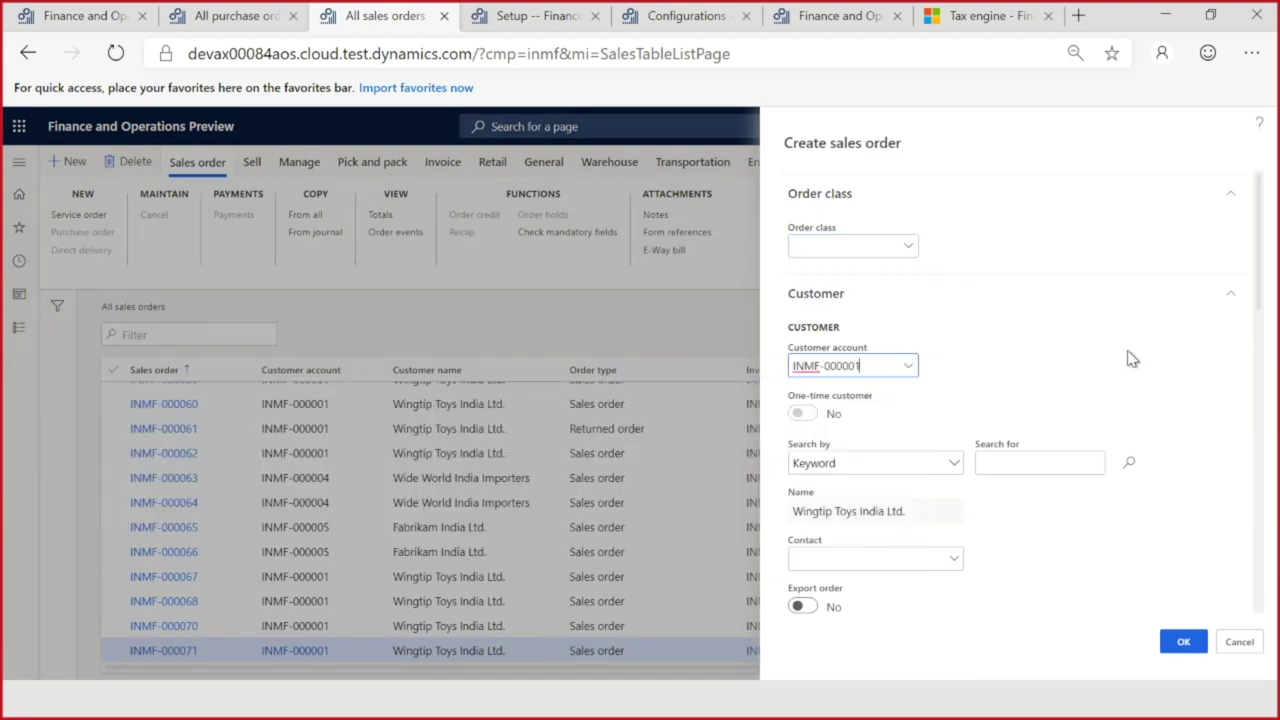
{"action": "scroll", "coordinate": [1130, 358], "scroll_direction": "down", "scroll_amount": 1}
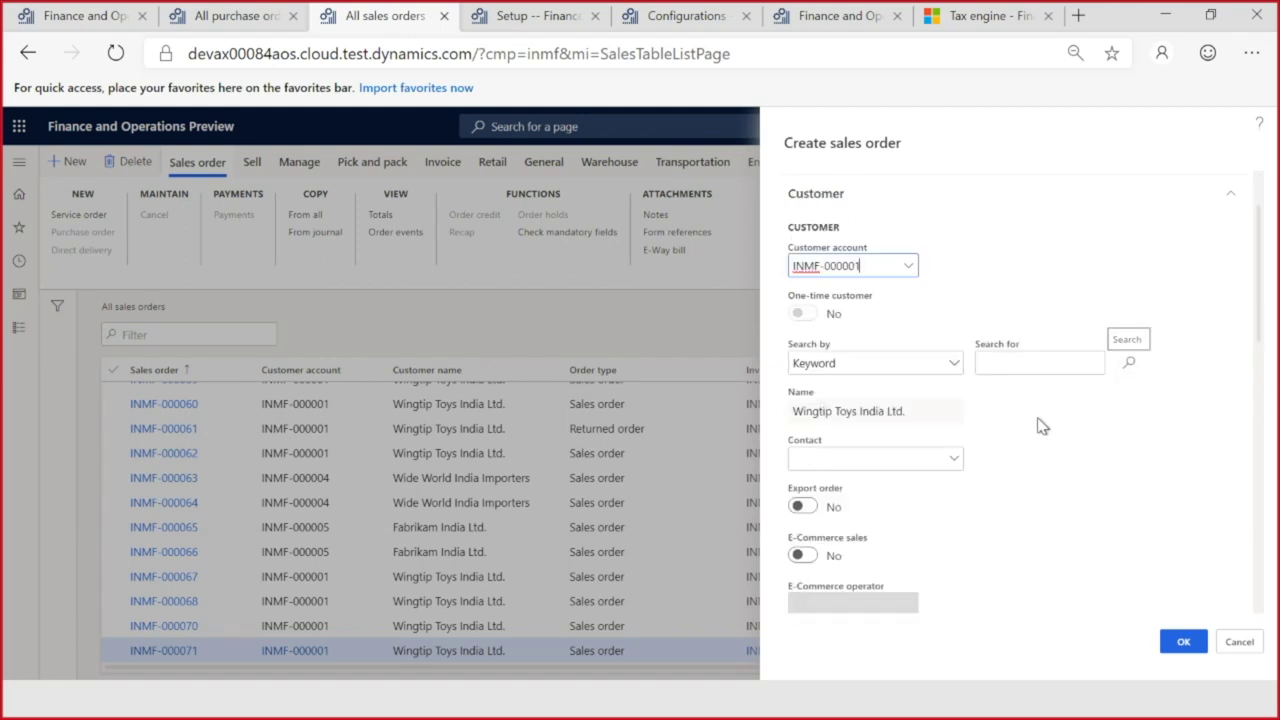
{"action": "scroll", "coordinate": [991, 486], "scroll_direction": "down", "scroll_amount": 2}
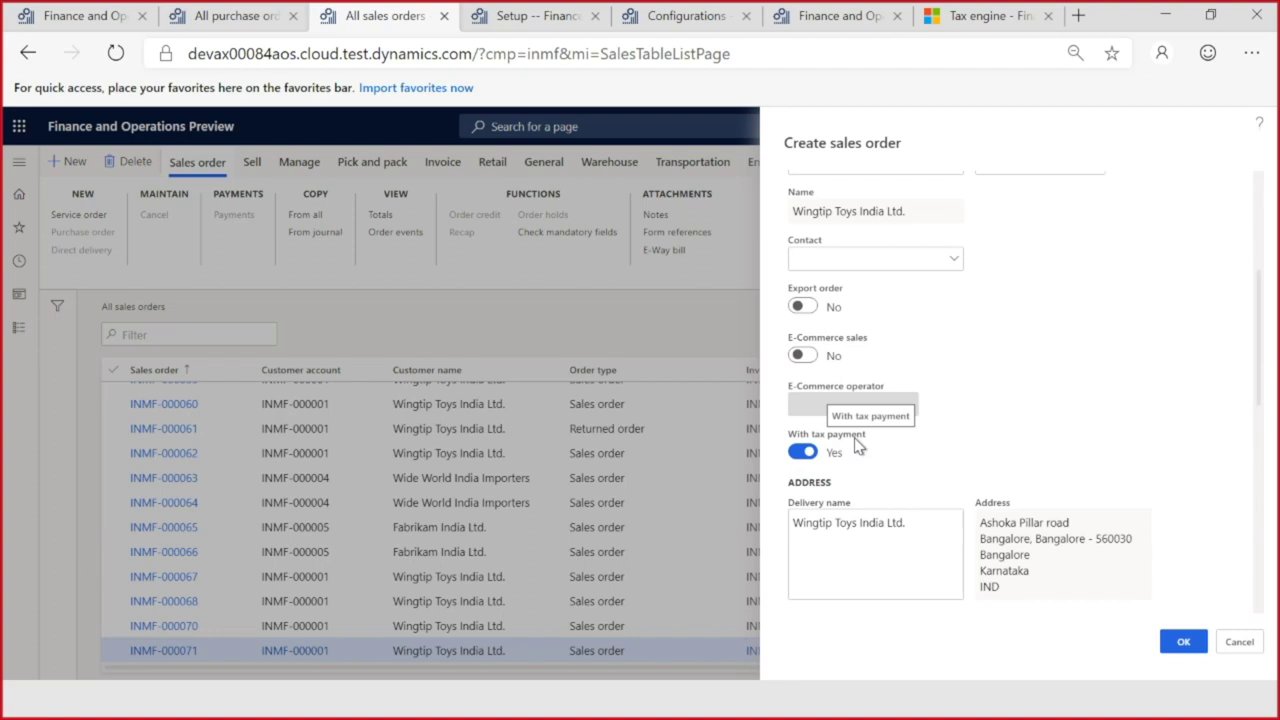
{"action": "left_click", "coordinate": [801, 452]}
{"action": "left_click", "coordinate": [801, 452]}
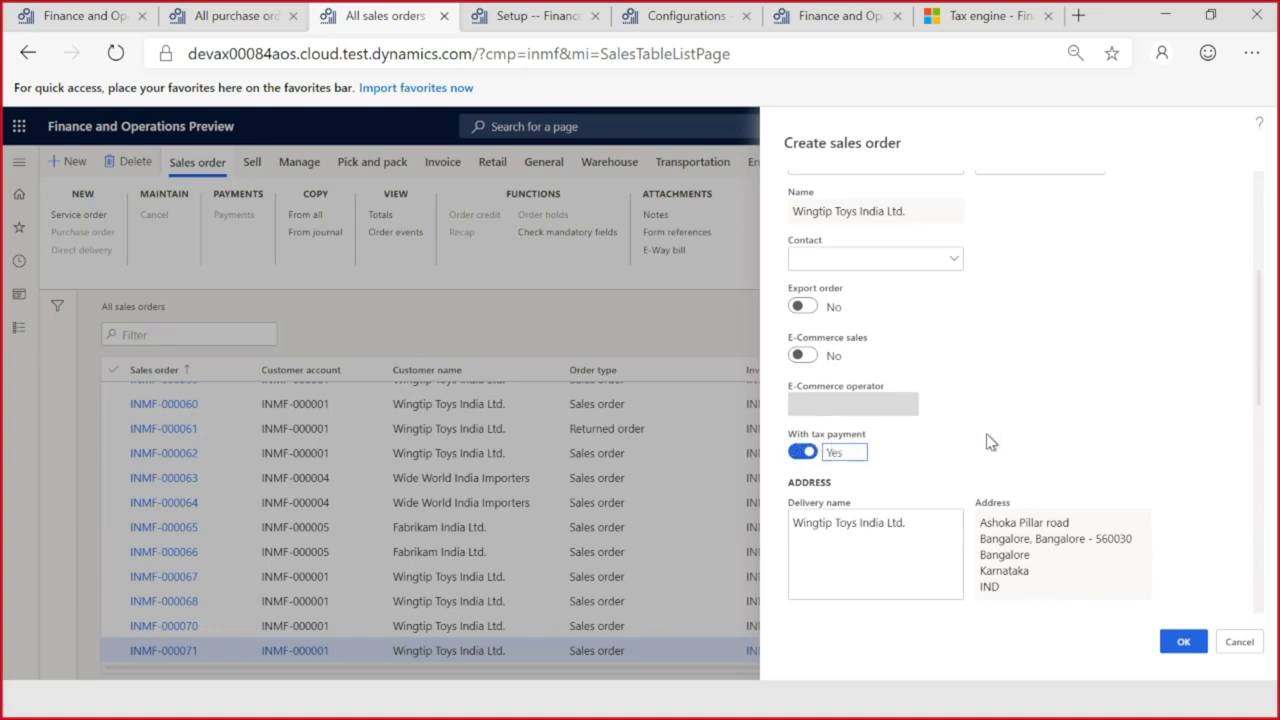
Step: Assign Site 1 and warehouse 11 to the new sales order and create it
{"action": "scroll", "coordinate": [997, 440], "scroll_direction": "down", "scroll_amount": 3}
{"action": "left_click", "coordinate": [1123, 525]}
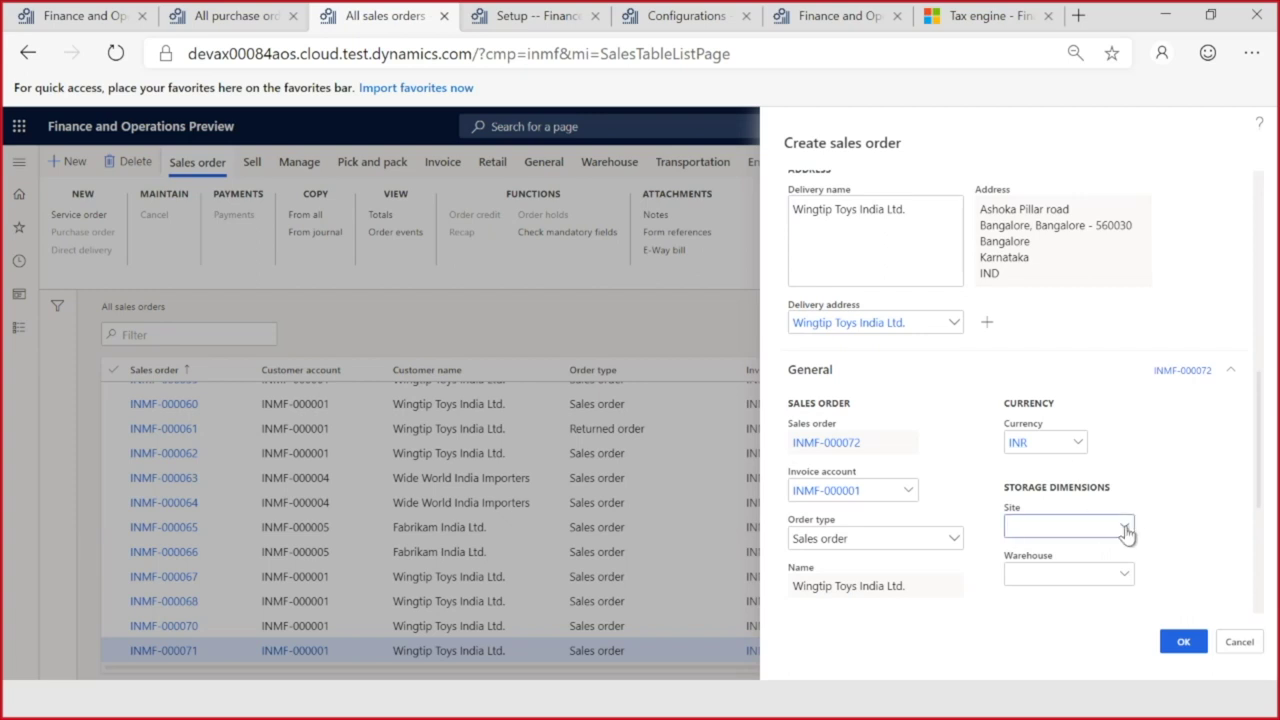
{"action": "left_click", "coordinate": [1068, 352]}
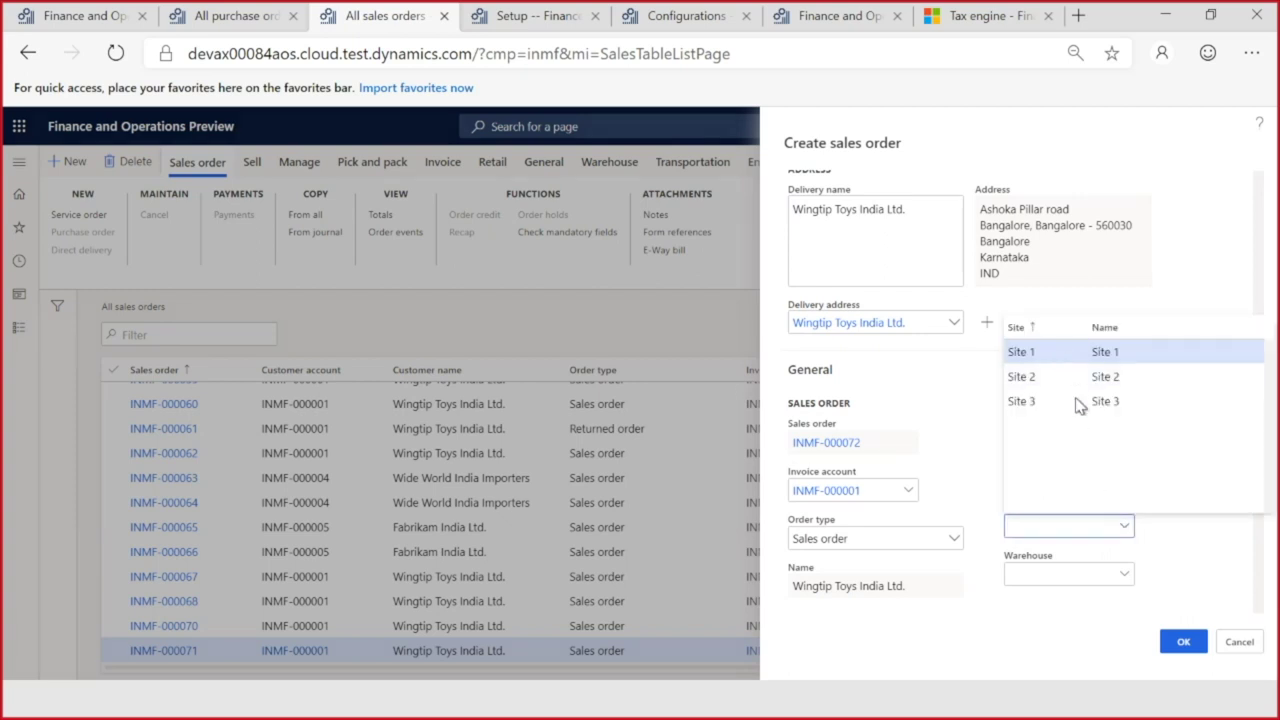
{"action": "left_click", "coordinate": [1127, 583]}
{"action": "left_click", "coordinate": [1127, 583]}
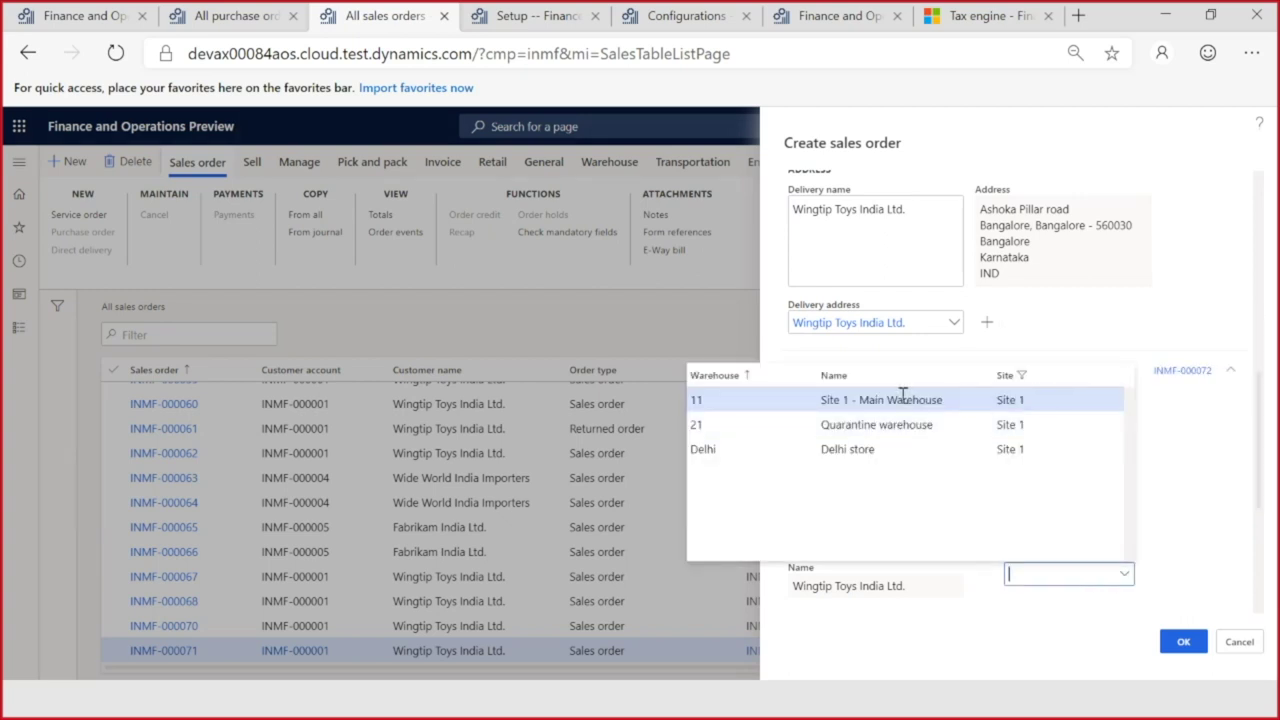
{"action": "type", "text": "11"}
{"action": "left_click", "coordinate": [1180, 640]}
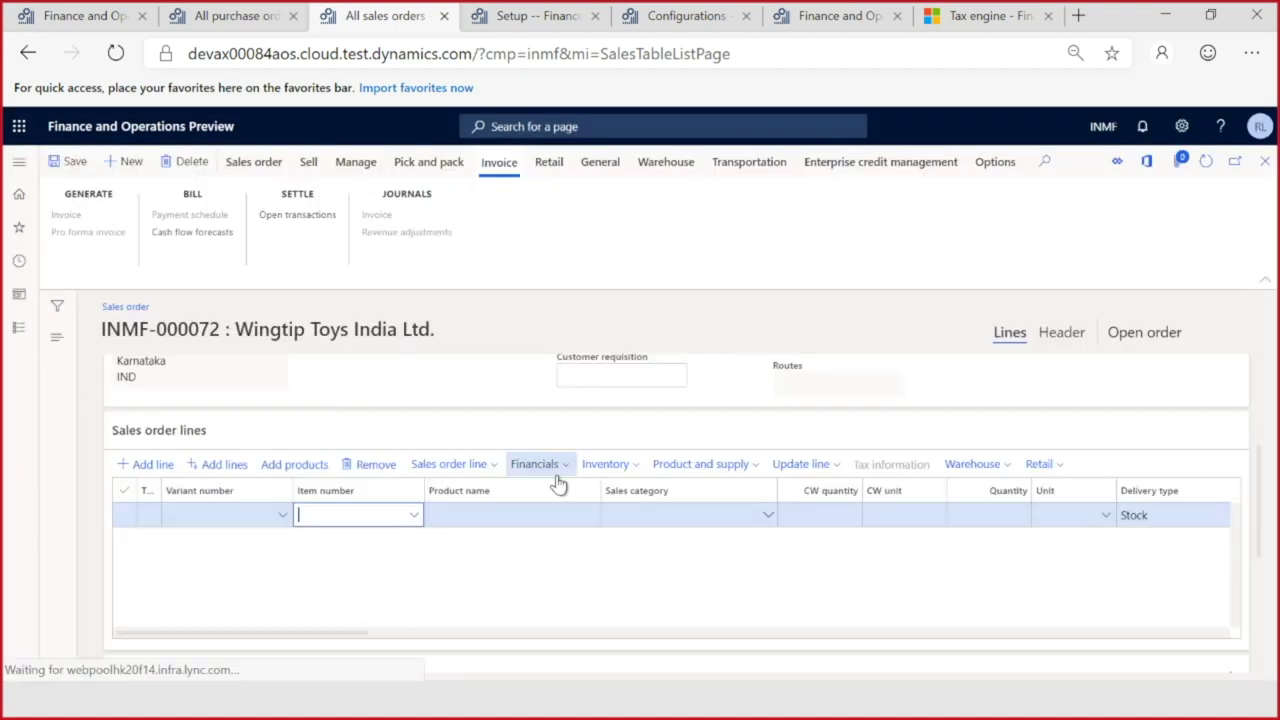
Step: Enter item 1104 on the first sales order line and save the order
{"action": "left_click", "coordinate": [413, 516]}
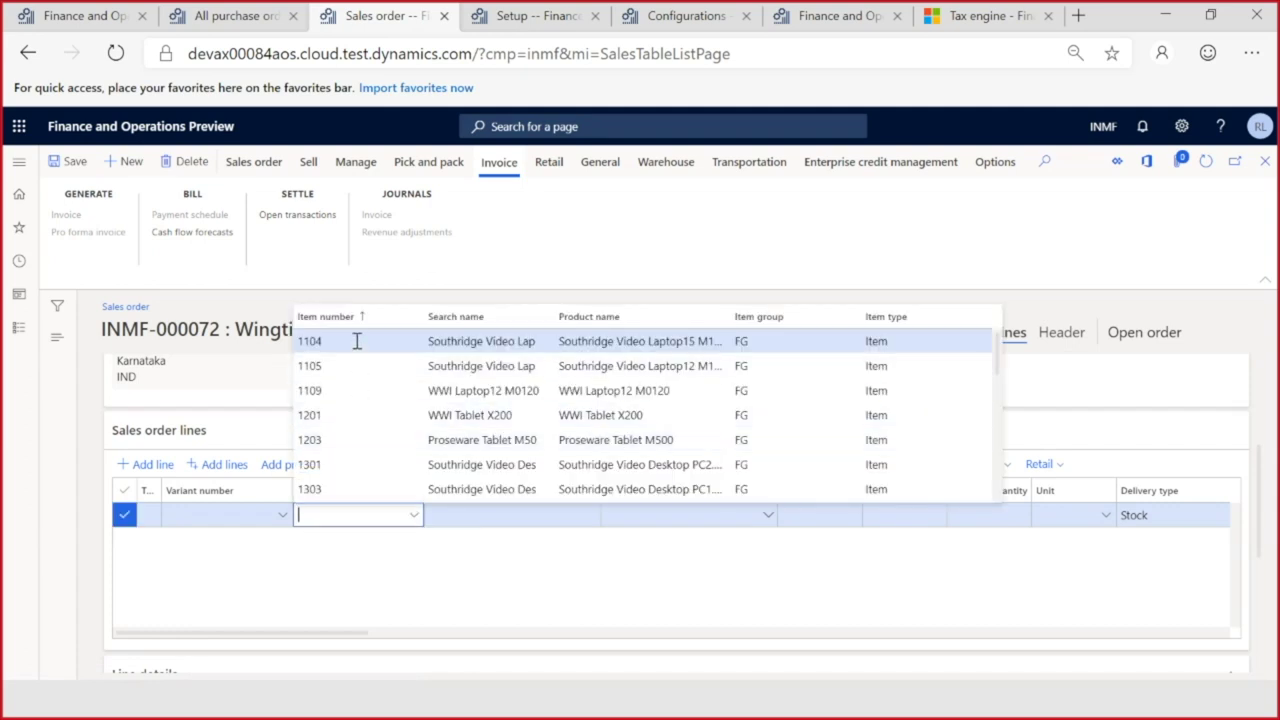
{"action": "key", "text": "Return"}
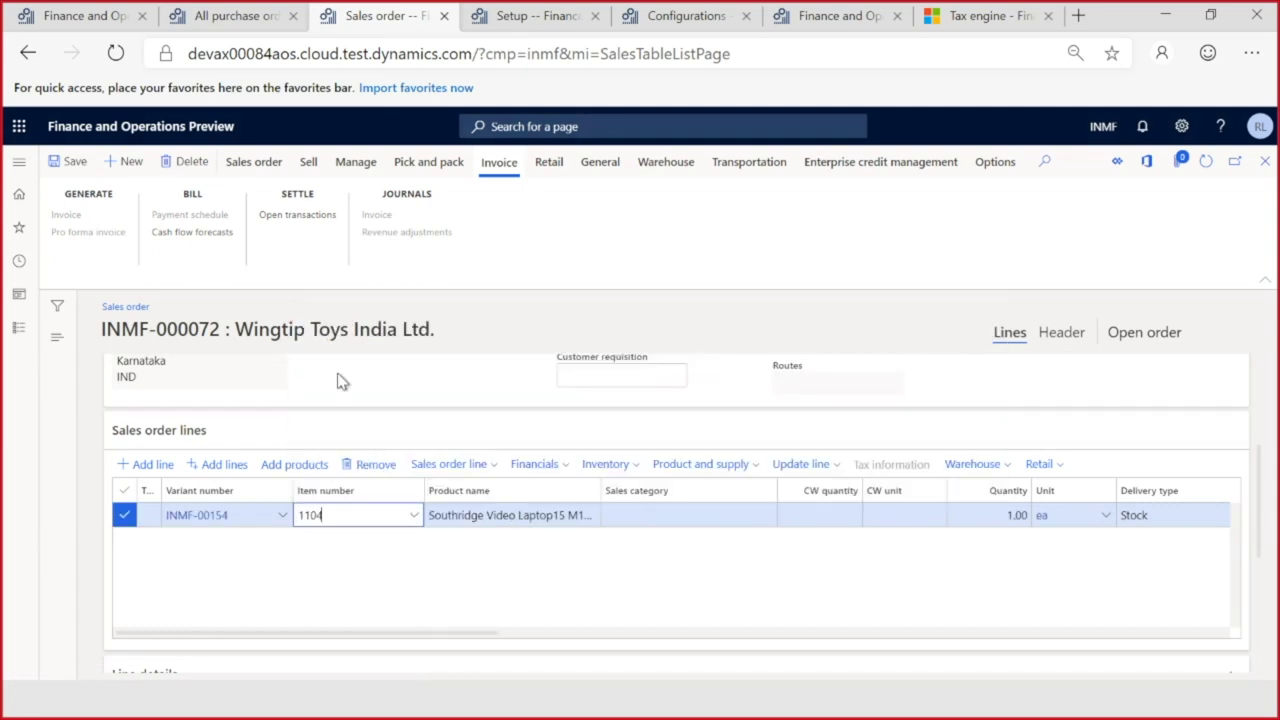
{"action": "left_click", "coordinate": [66, 162]}
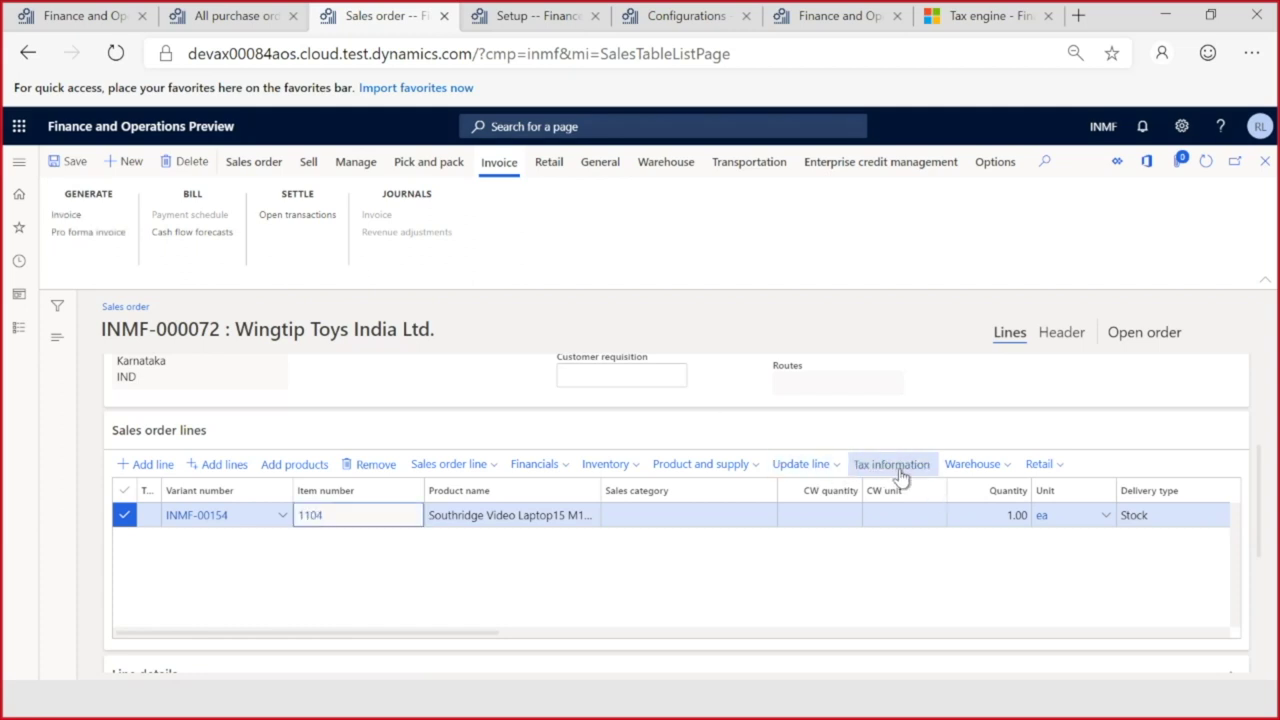
Step: Review the sales line's tax information down to the SEZ setting under customer tax information, and close it without changes
{"action": "left_click", "coordinate": [892, 466]}
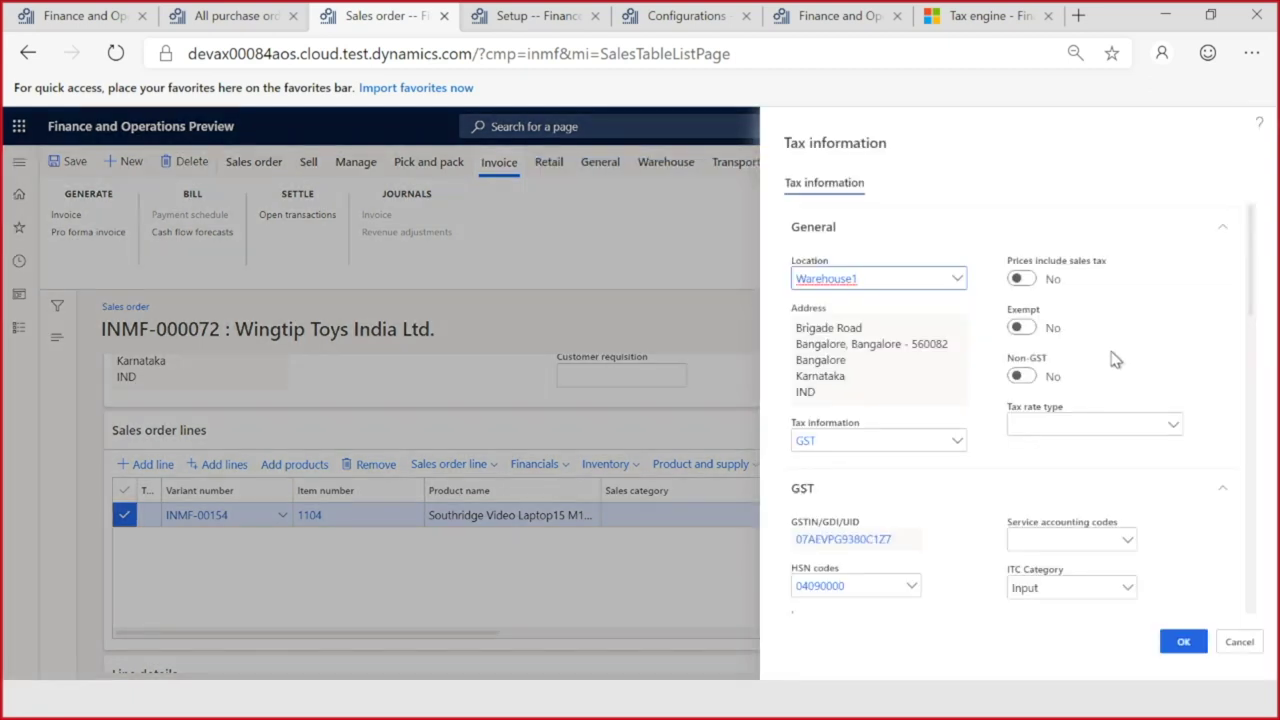
{"action": "scroll", "coordinate": [1116, 360], "scroll_direction": "down", "scroll_amount": 4}
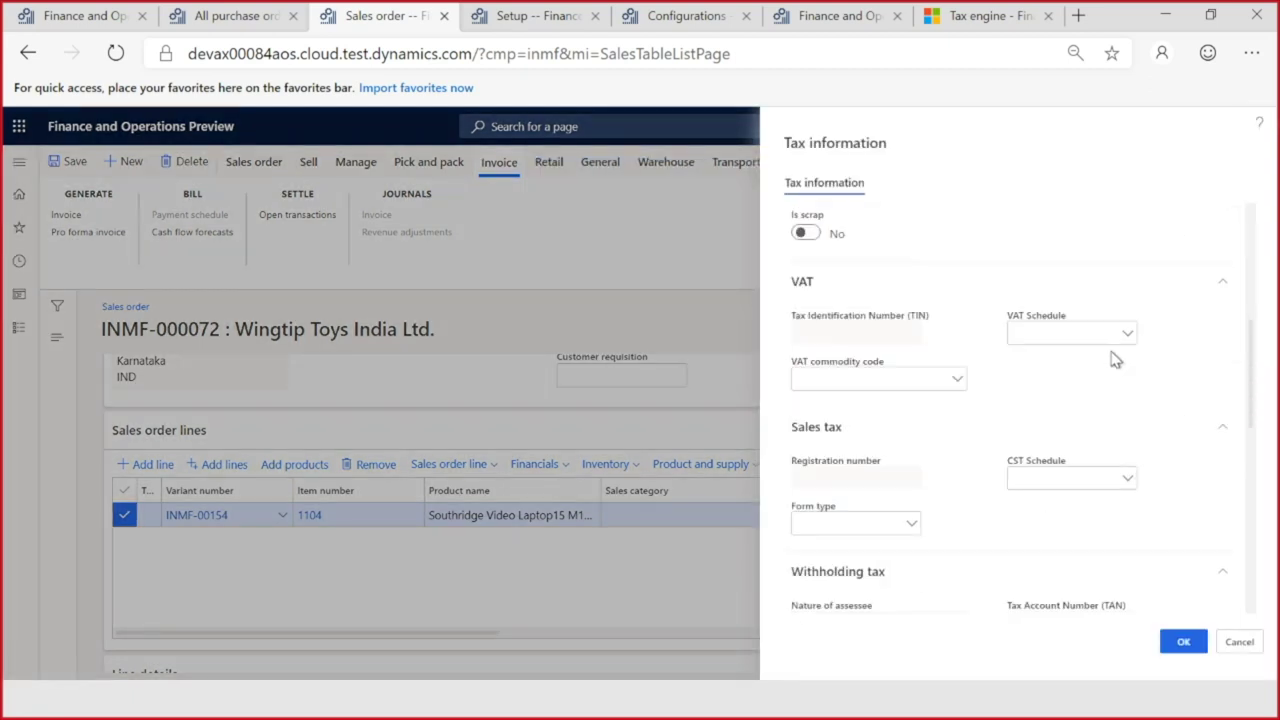
{"action": "scroll", "coordinate": [1116, 360], "scroll_direction": "down", "scroll_amount": 8}
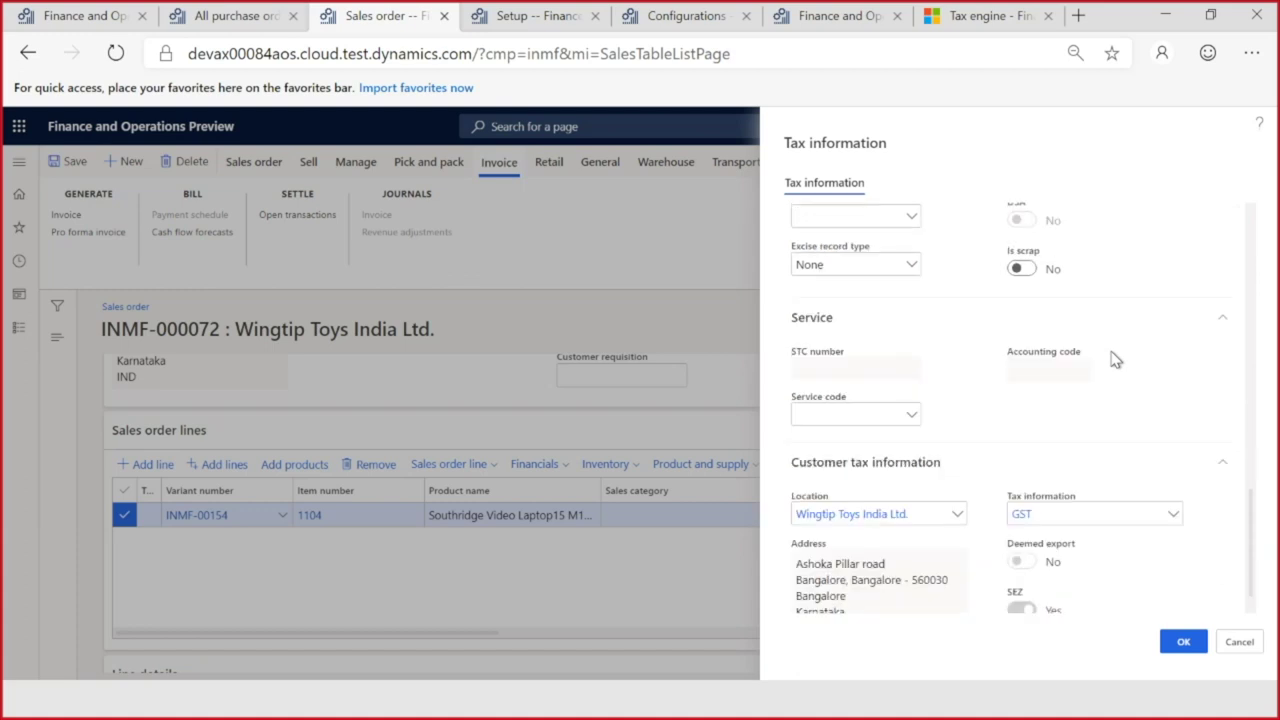
{"action": "scroll", "coordinate": [1116, 360], "scroll_direction": "down", "scroll_amount": 1}
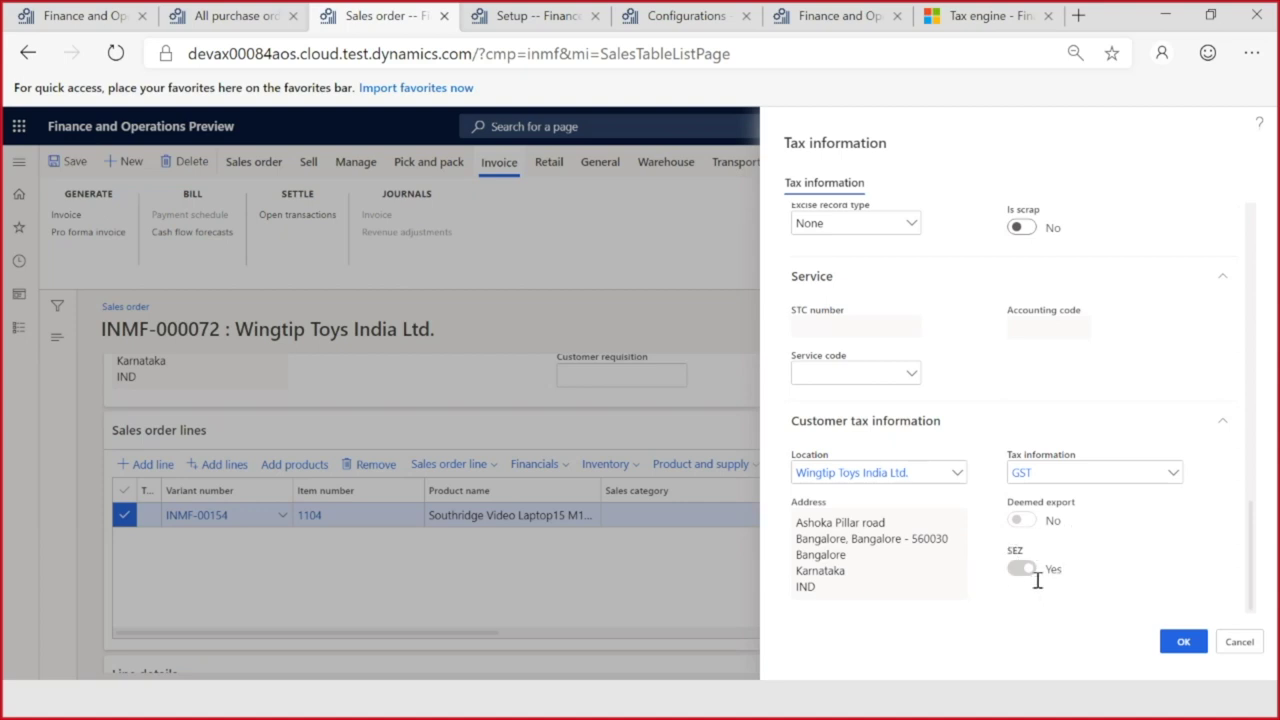
{"action": "left_click", "coordinate": [1240, 643]}
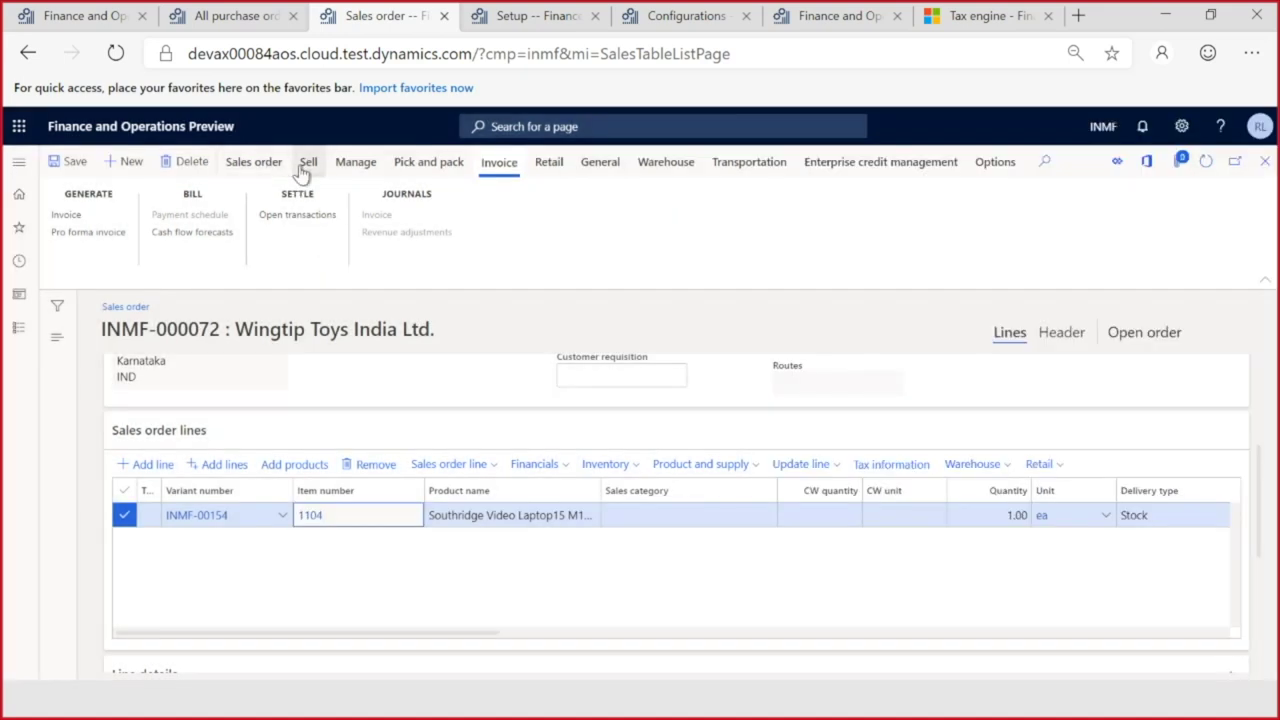
Step: Open the sales order's tax document and examine the tax input of its header
{"action": "left_click", "coordinate": [305, 164]}
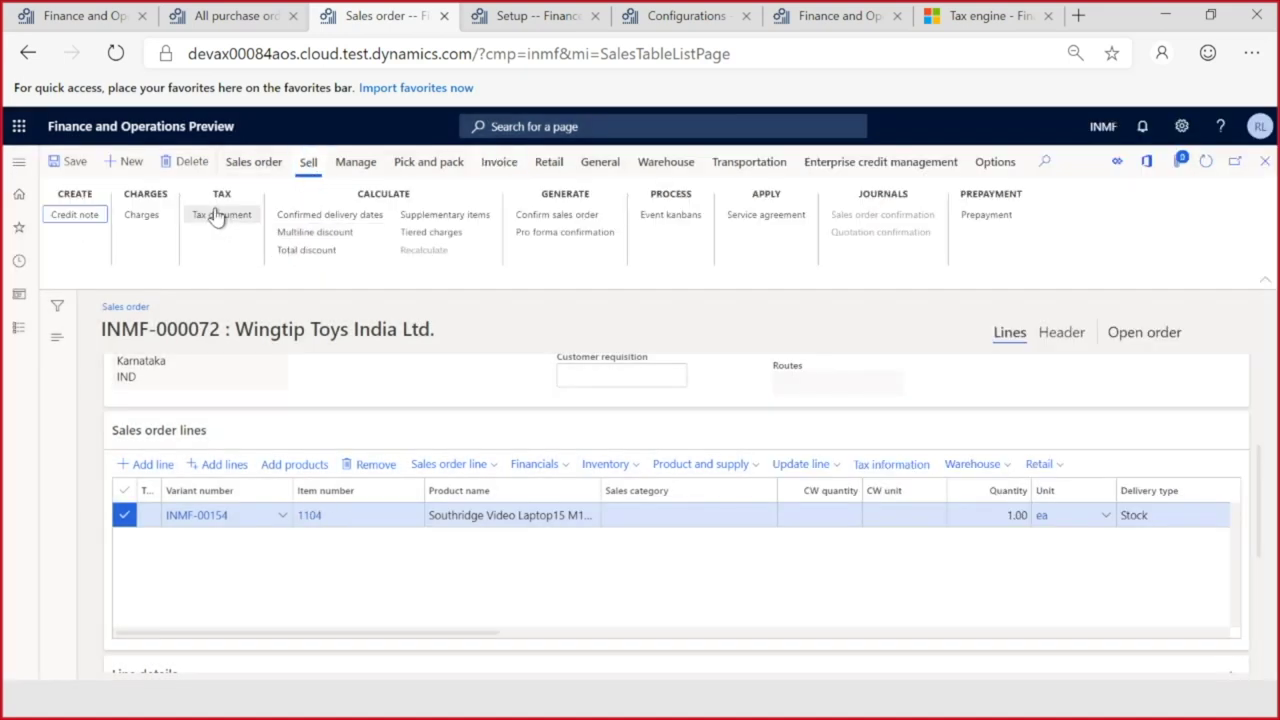
{"action": "left_click", "coordinate": [218, 217]}
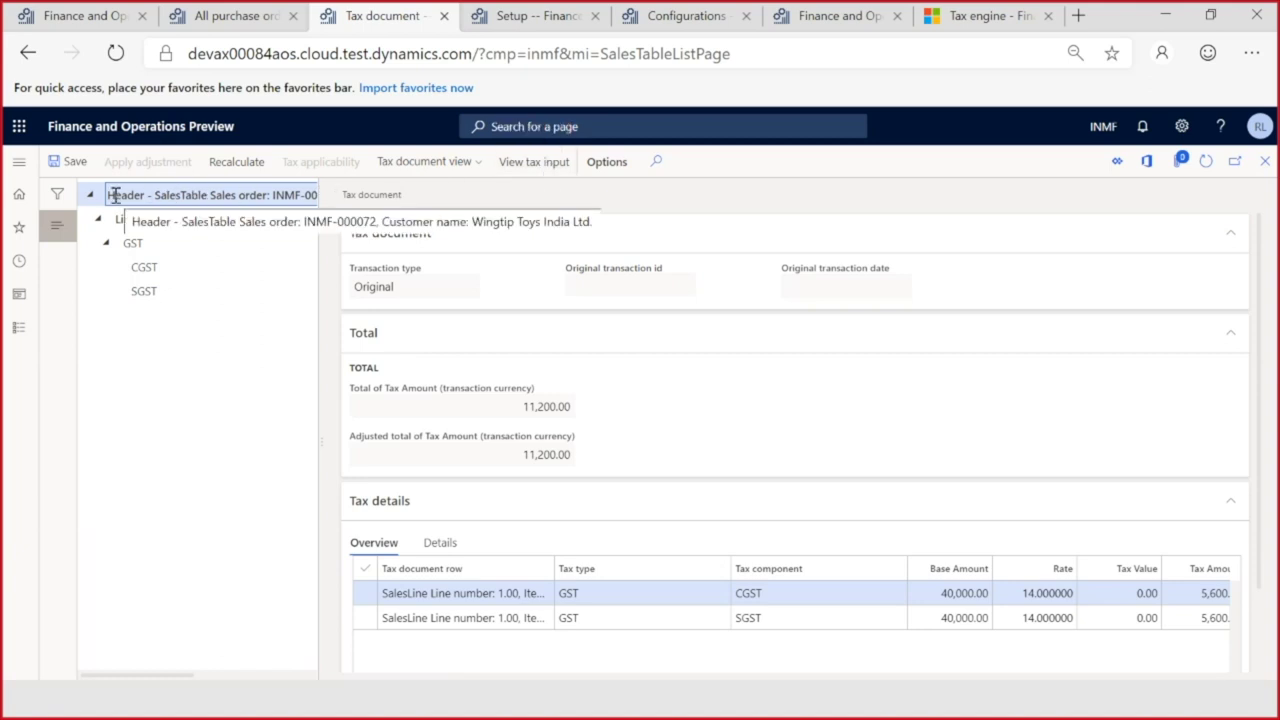
{"action": "left_click_drag", "start_coordinate": [110, 195], "coordinate": [318, 194]}
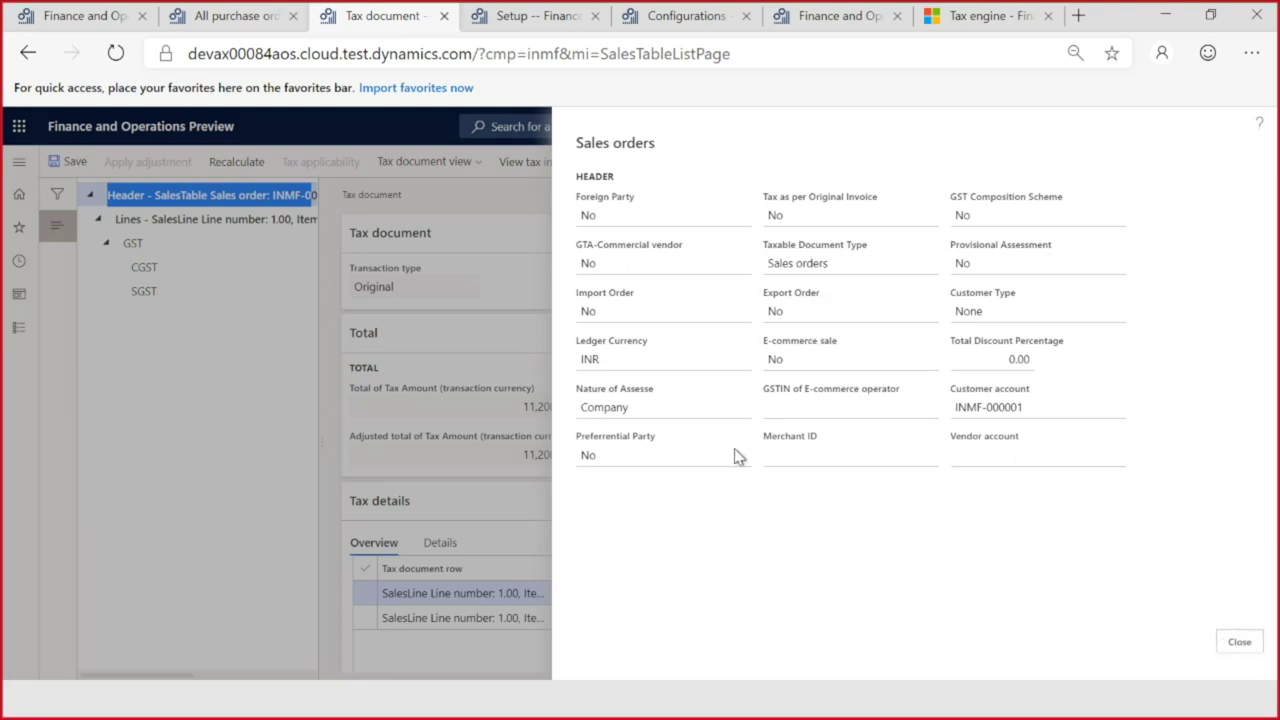
{"action": "key", "text": "Escape"}
Step: Open the tax input of the tax document's sales line and examine its fields, including Inter-State
{"action": "left_click", "coordinate": [163, 218]}
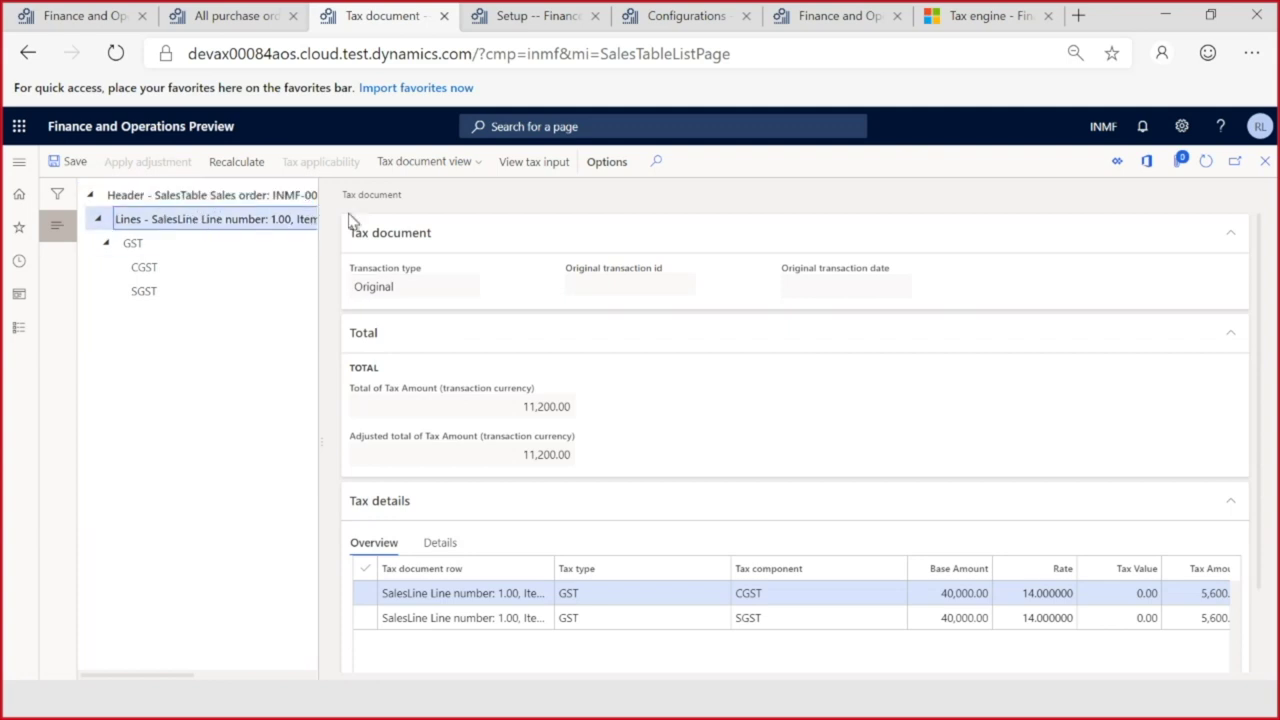
{"action": "left_click", "coordinate": [527, 168]}
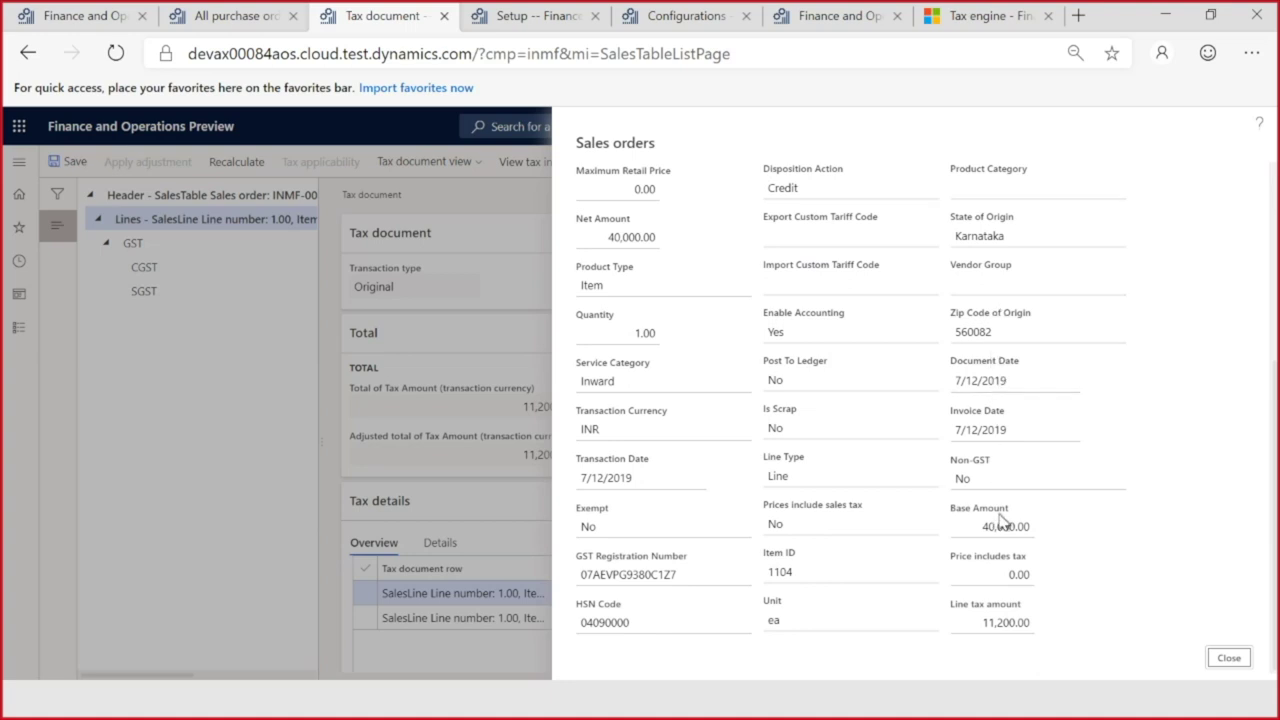
{"action": "scroll", "coordinate": [1001, 520], "scroll_direction": "up", "scroll_amount": 5}
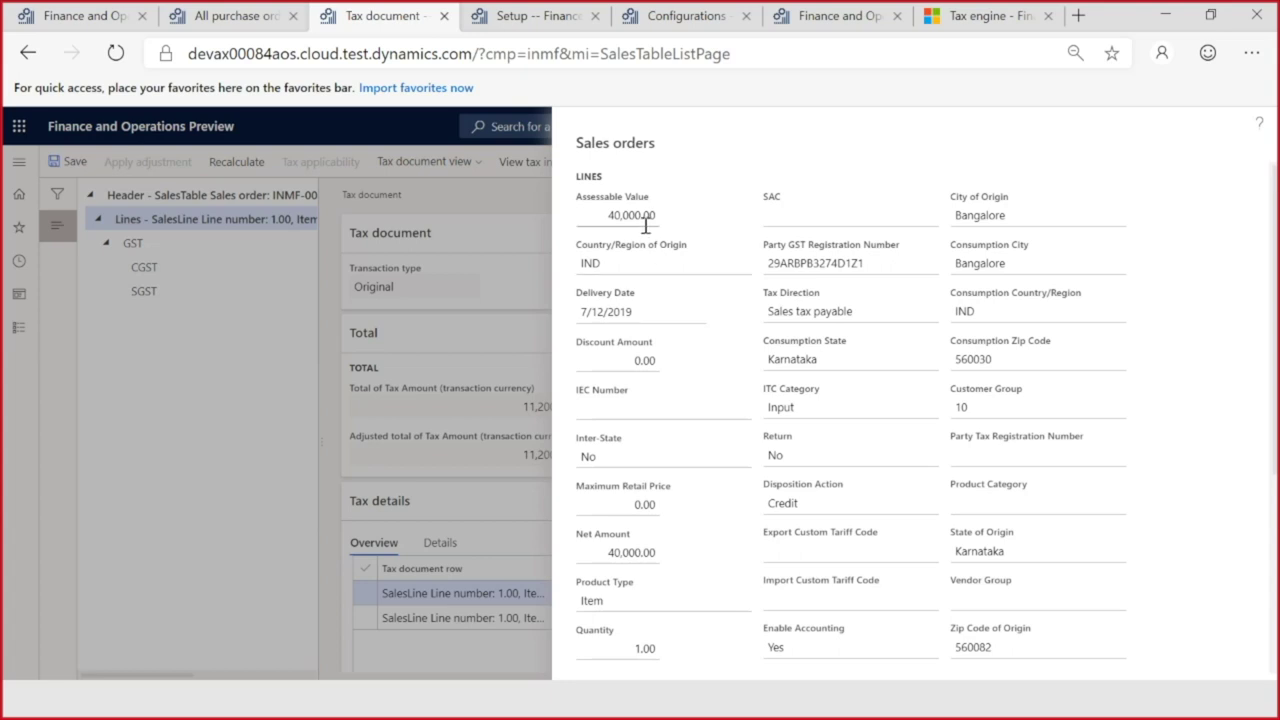
{"action": "left_click", "coordinate": [608, 458]}
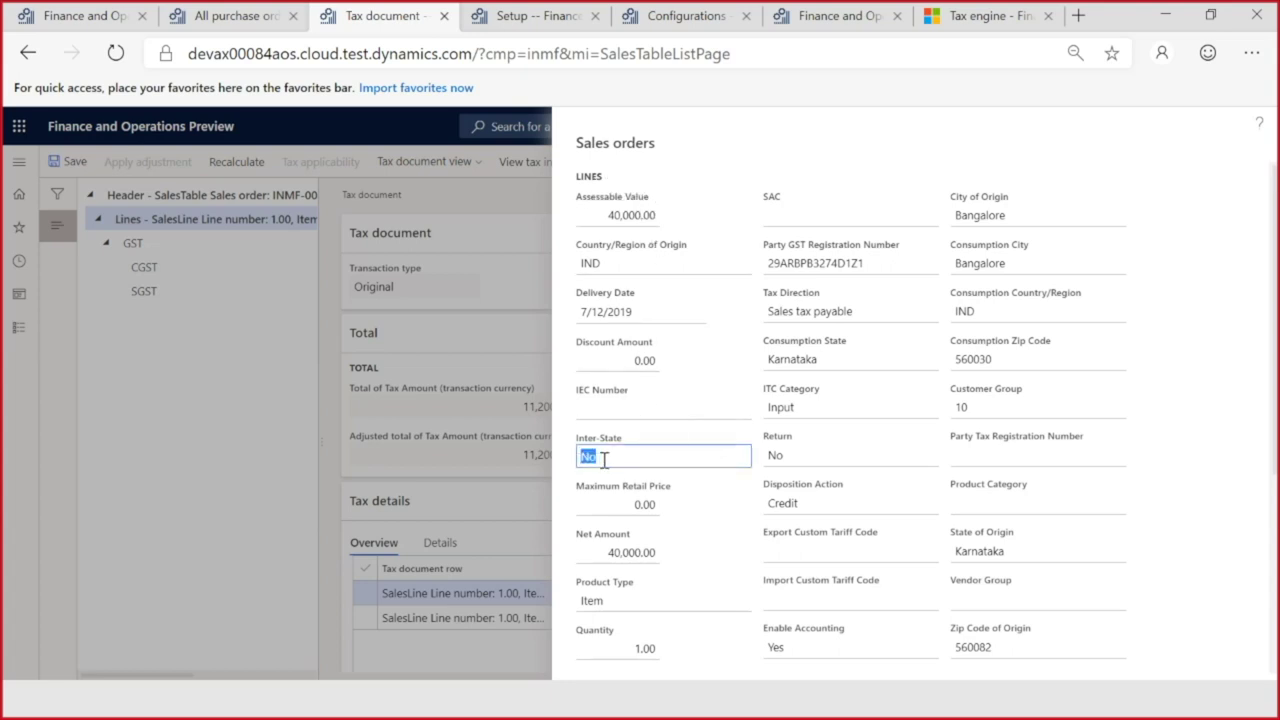
{"action": "double_click", "coordinate": [585, 456]}
{"action": "scroll", "coordinate": [708, 487], "scroll_direction": "down", "scroll_amount": 3}
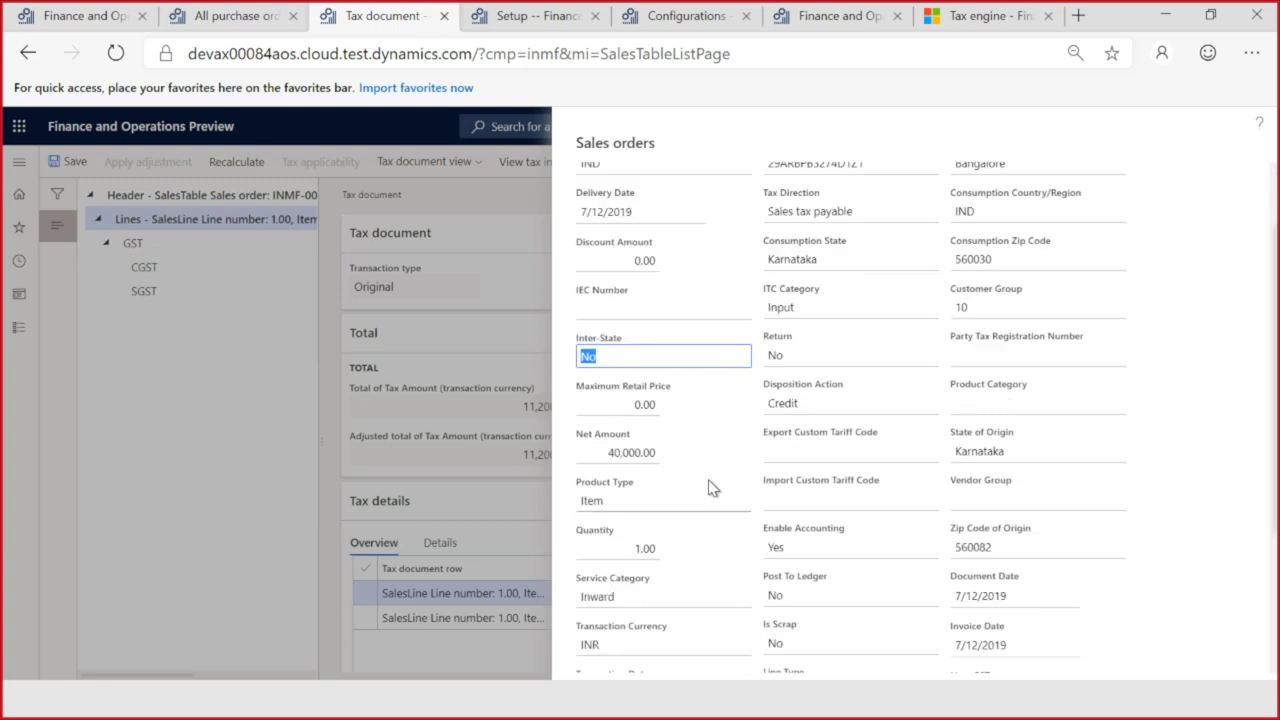
{"action": "scroll", "coordinate": [708, 487], "scroll_direction": "up", "scroll_amount": 1}
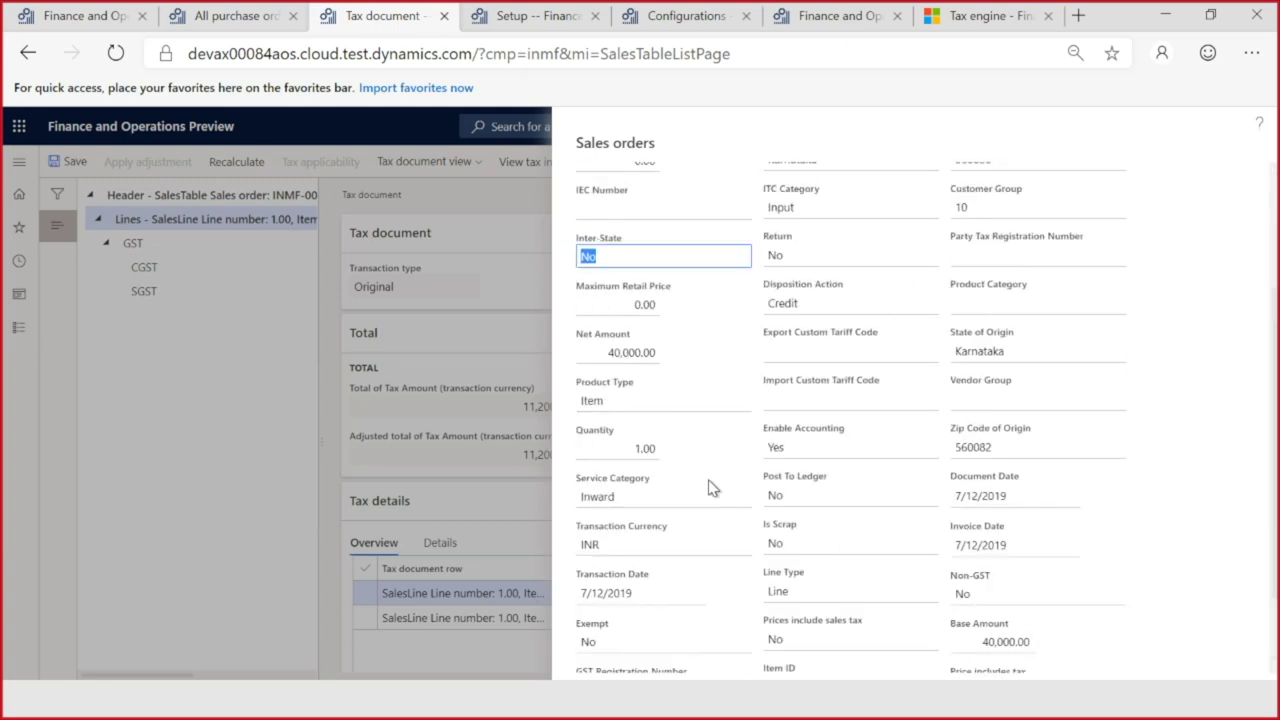
{"action": "scroll", "coordinate": [708, 487], "scroll_direction": "up", "scroll_amount": 2}
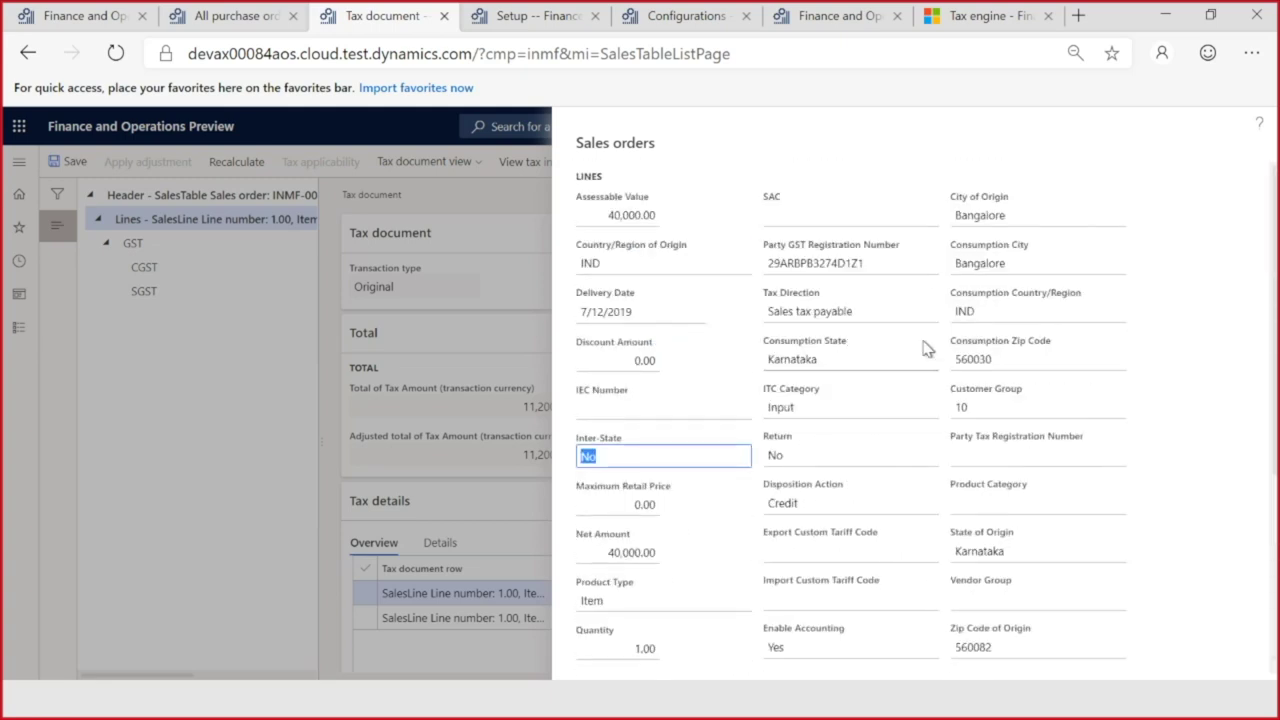
Step: Check the line's City of Origin, Consumption City and Inter-State fields, look through the remaining tax input and close it
{"action": "left_click", "coordinate": [975, 217]}
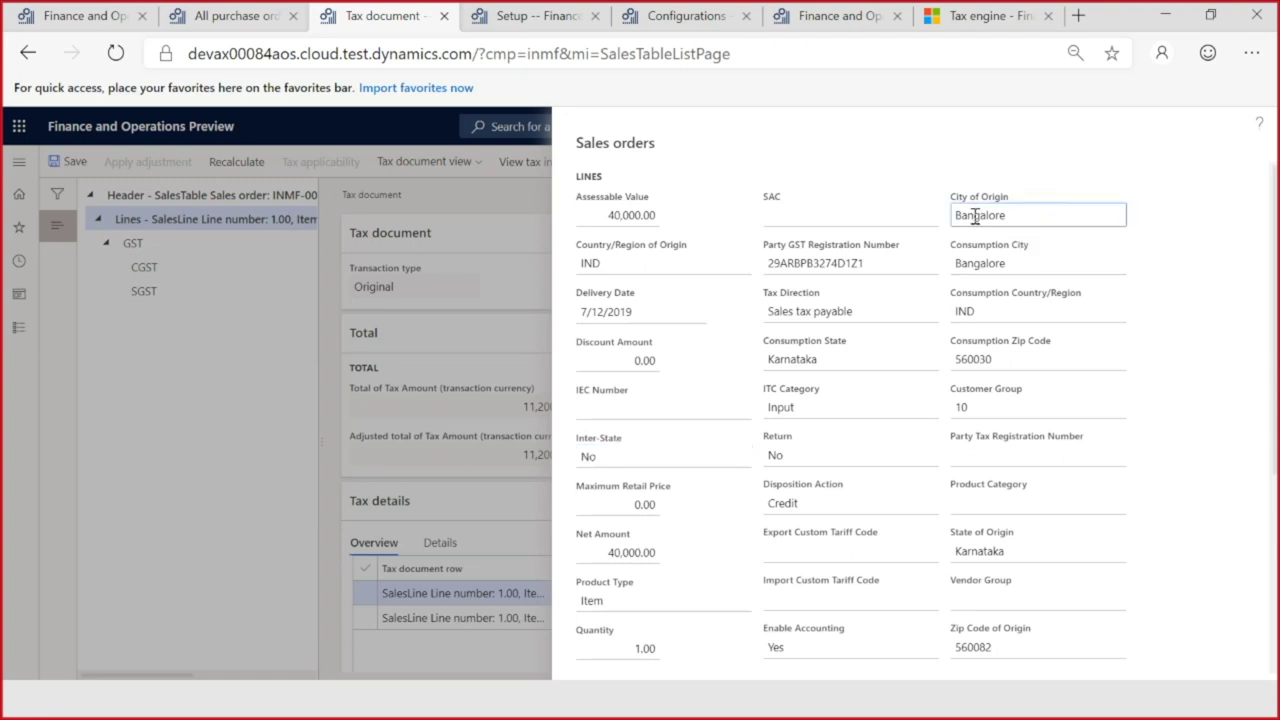
{"action": "left_click", "coordinate": [974, 265]}
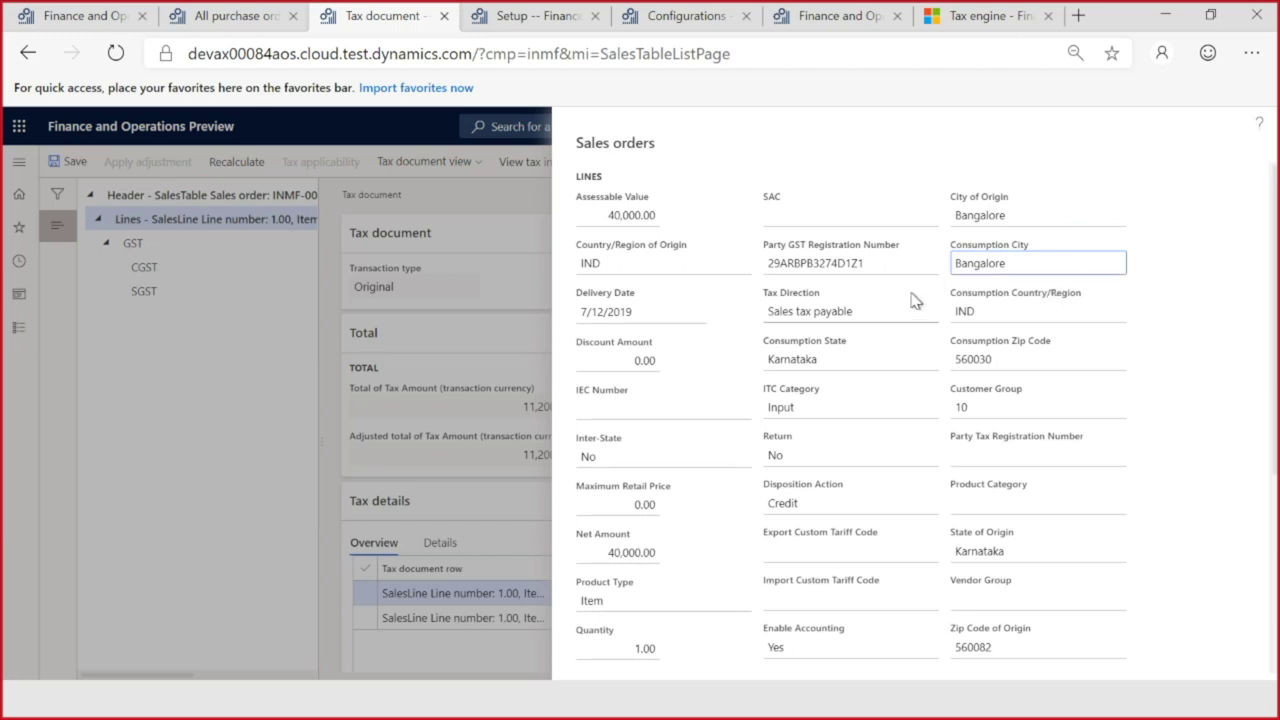
{"action": "left_click", "coordinate": [586, 456]}
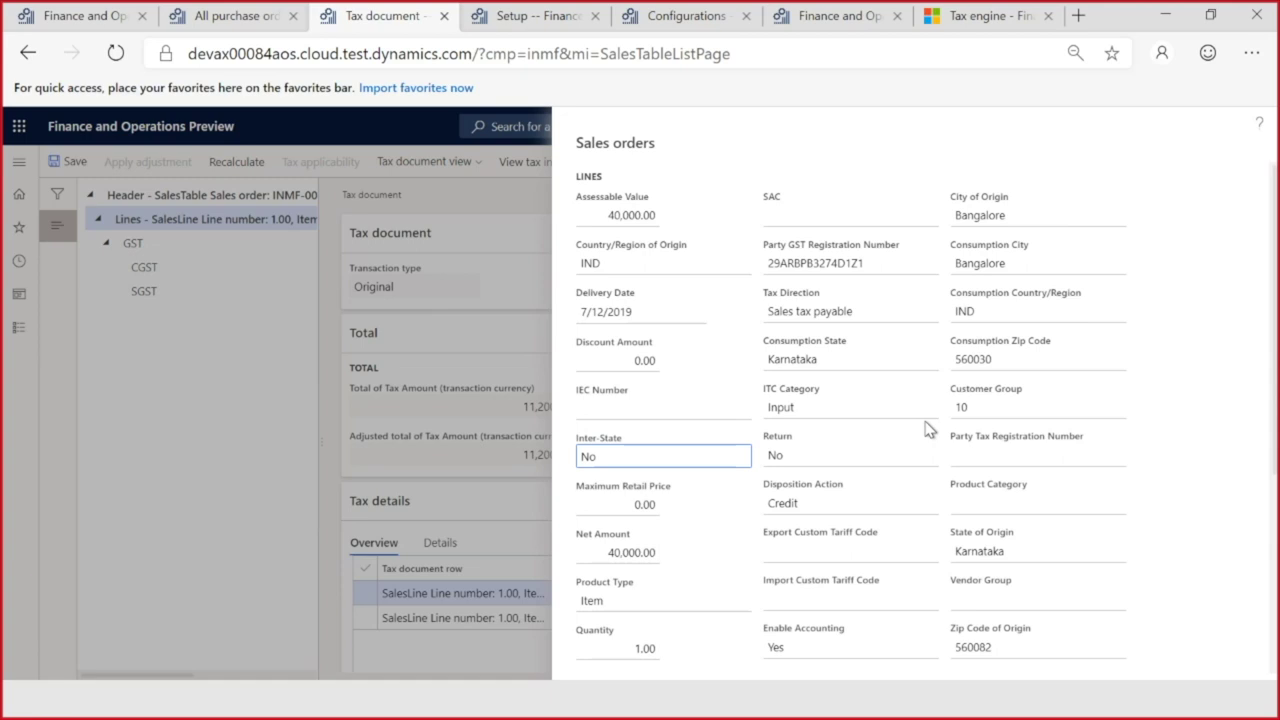
{"action": "scroll", "coordinate": [925, 428], "scroll_direction": "down", "scroll_amount": 3}
{"action": "scroll", "coordinate": [926, 421], "scroll_direction": "up", "scroll_amount": 3}
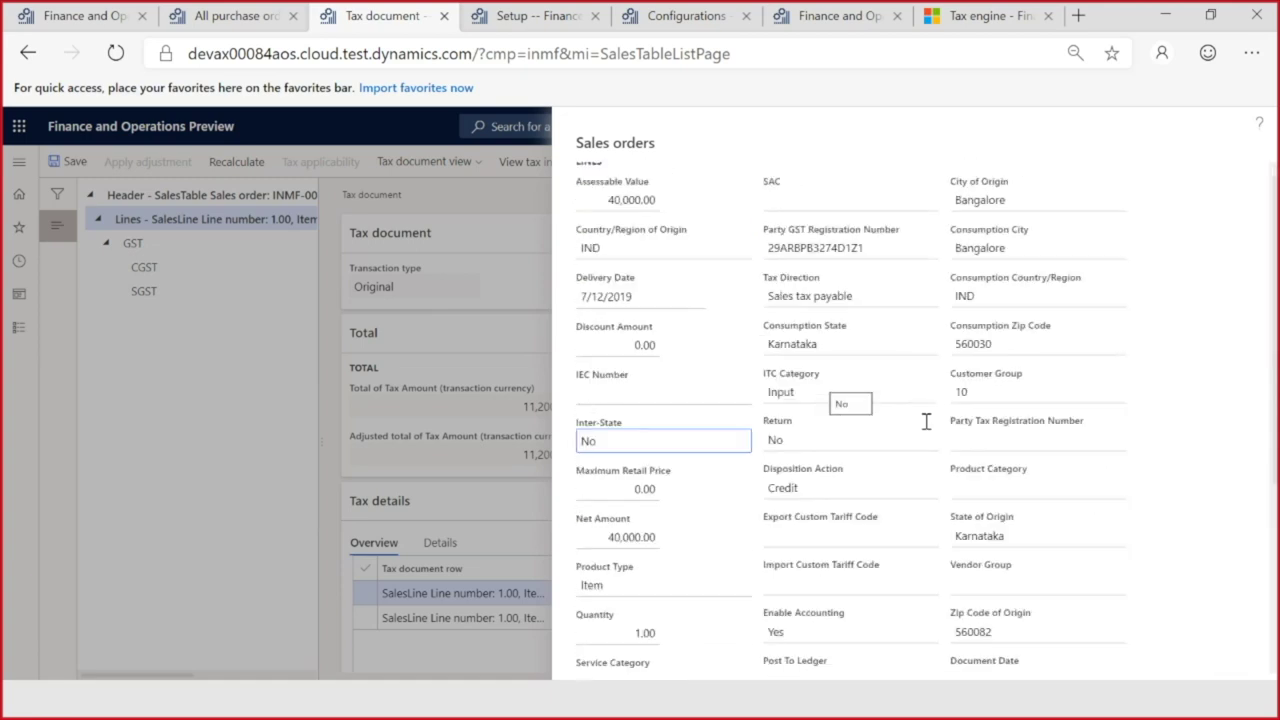
{"action": "scroll", "coordinate": [1122, 331], "scroll_direction": "down", "scroll_amount": 3}
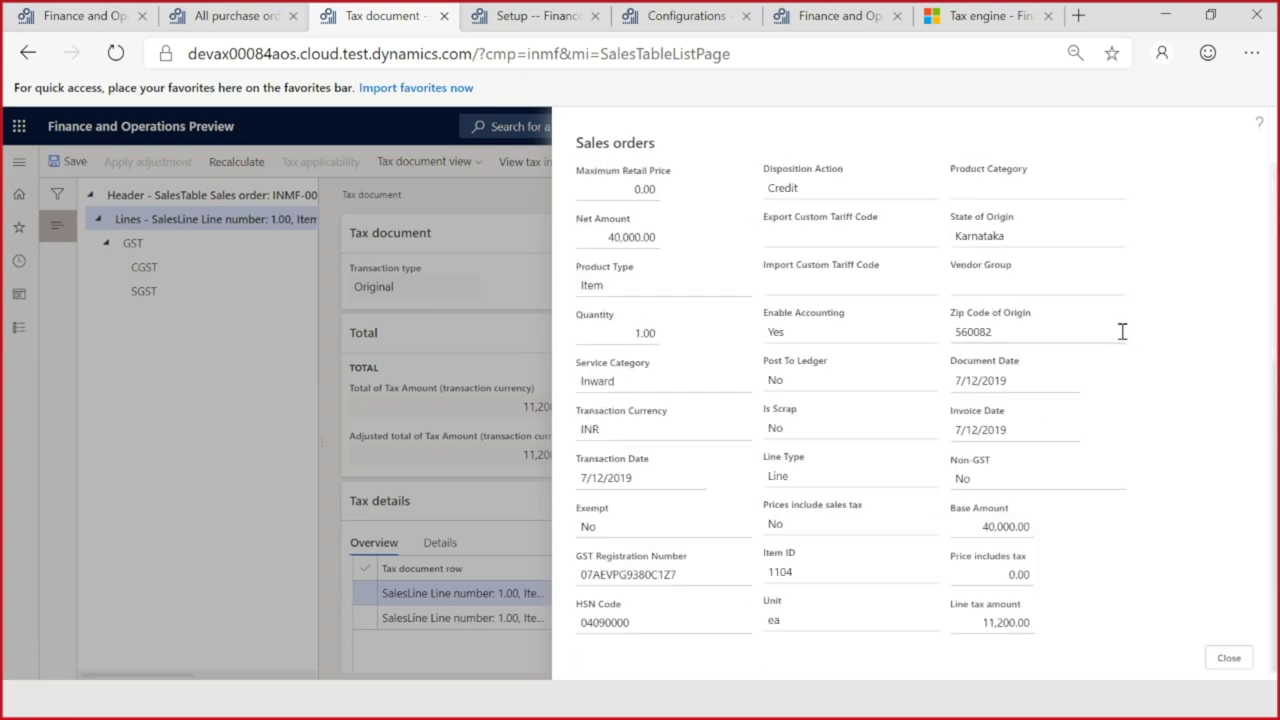
{"action": "left_click", "coordinate": [1228, 660]}
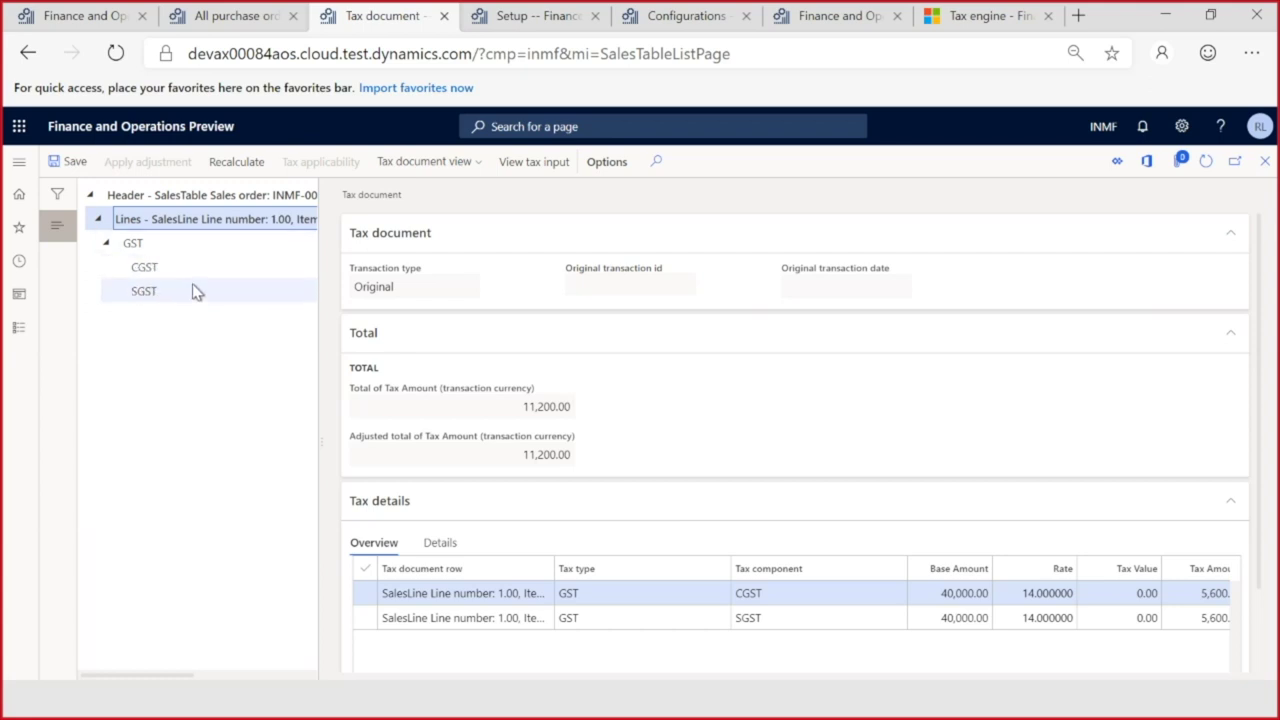
Step: Open the draft Taxable Document (Contoso) configuration in the designer and expand its data model down to the header fields
{"action": "left_click", "coordinate": [665, 16]}
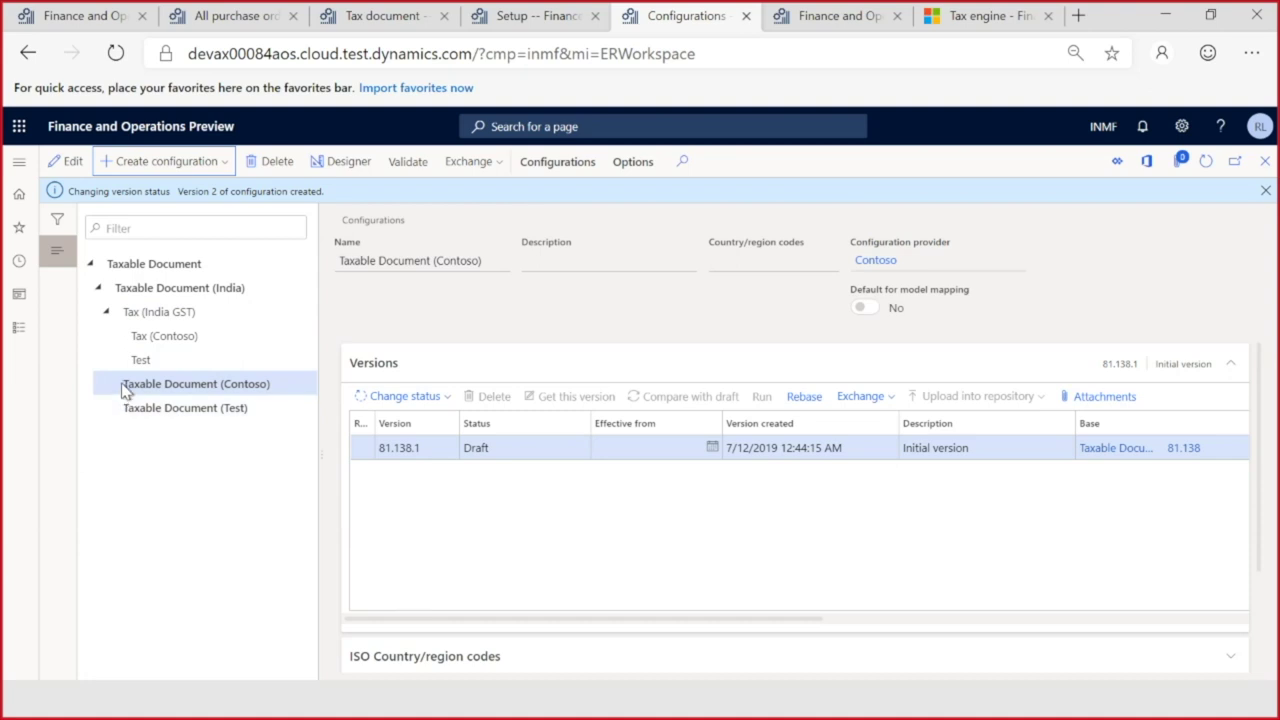
{"action": "left_click_drag", "start_coordinate": [126, 388], "coordinate": [280, 386]}
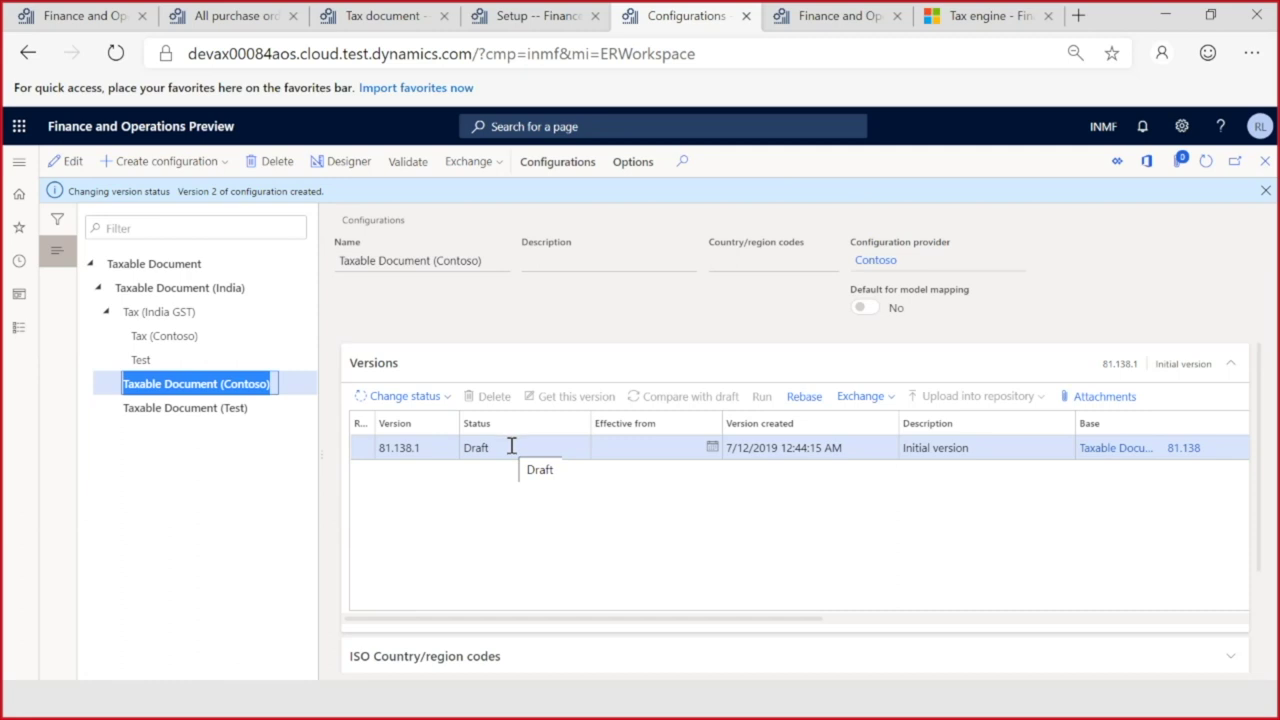
{"action": "left_click", "coordinate": [343, 163]}
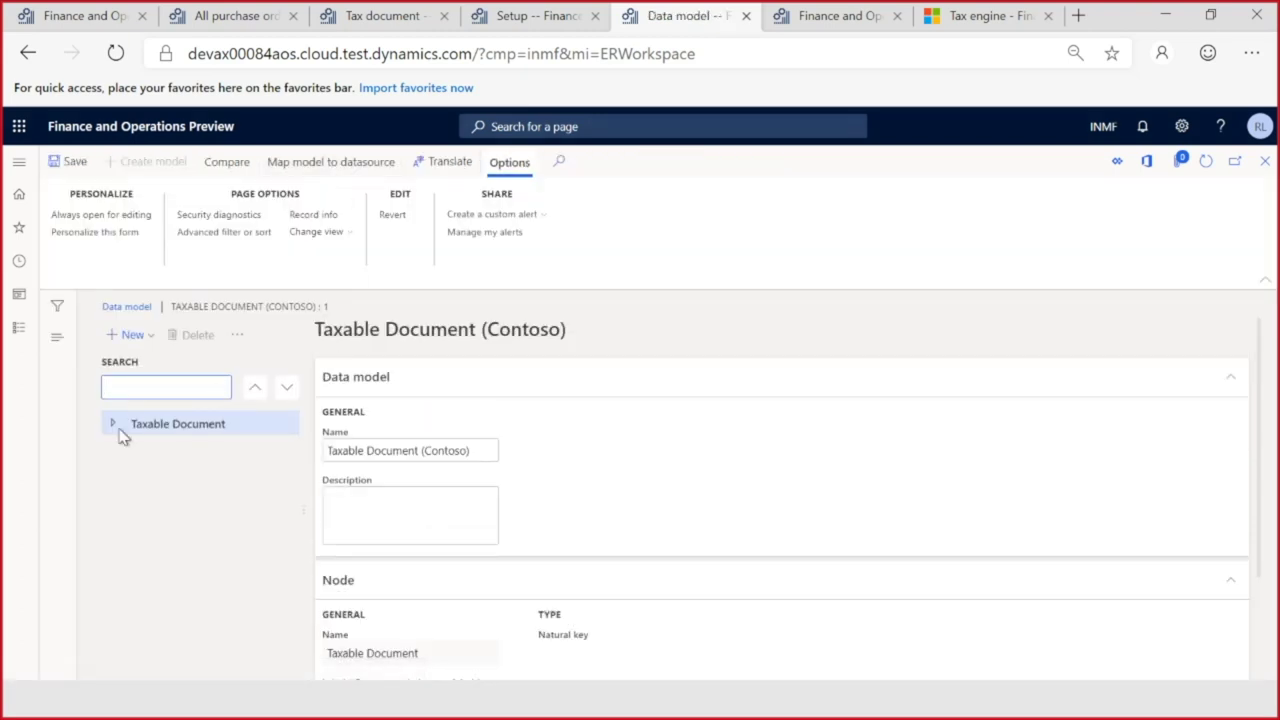
{"action": "left_click", "coordinate": [120, 434]}
{"action": "left_click", "coordinate": [121, 447]}
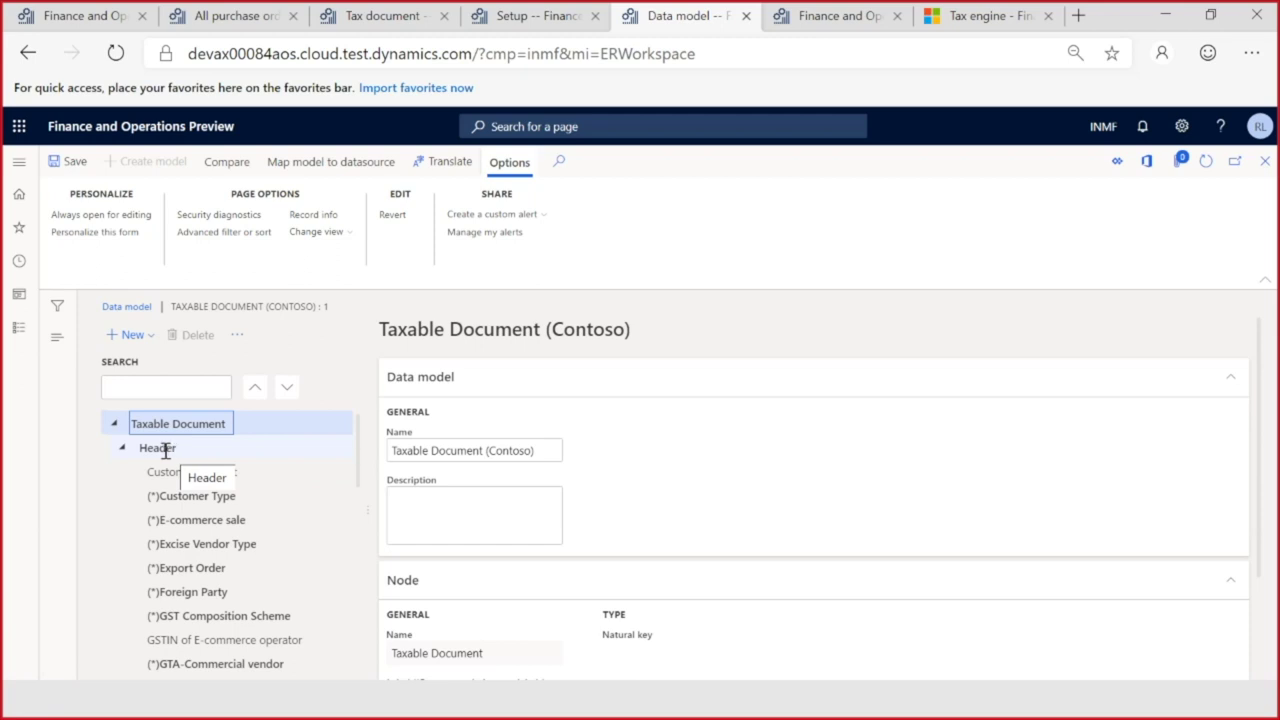
Step: Add a node named With IGST Payment of item type Enum under the Header node
{"action": "left_click", "coordinate": [166, 449]}
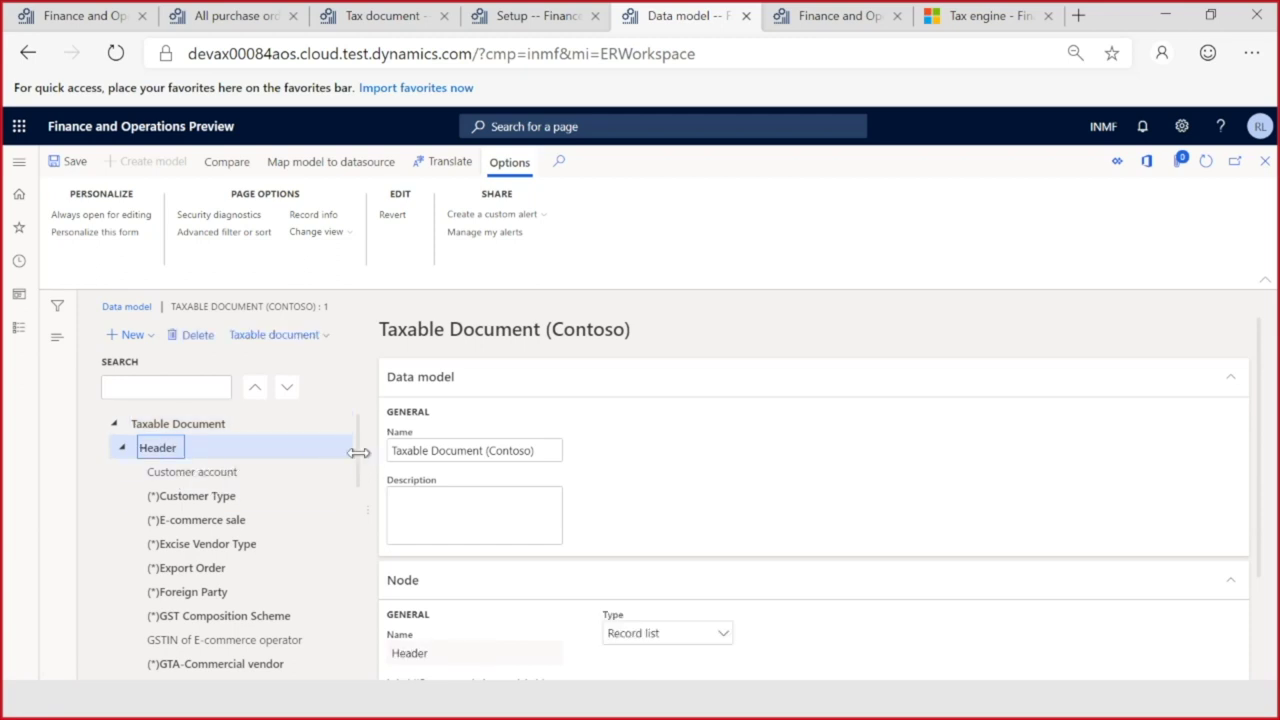
{"action": "left_click", "coordinate": [145, 337]}
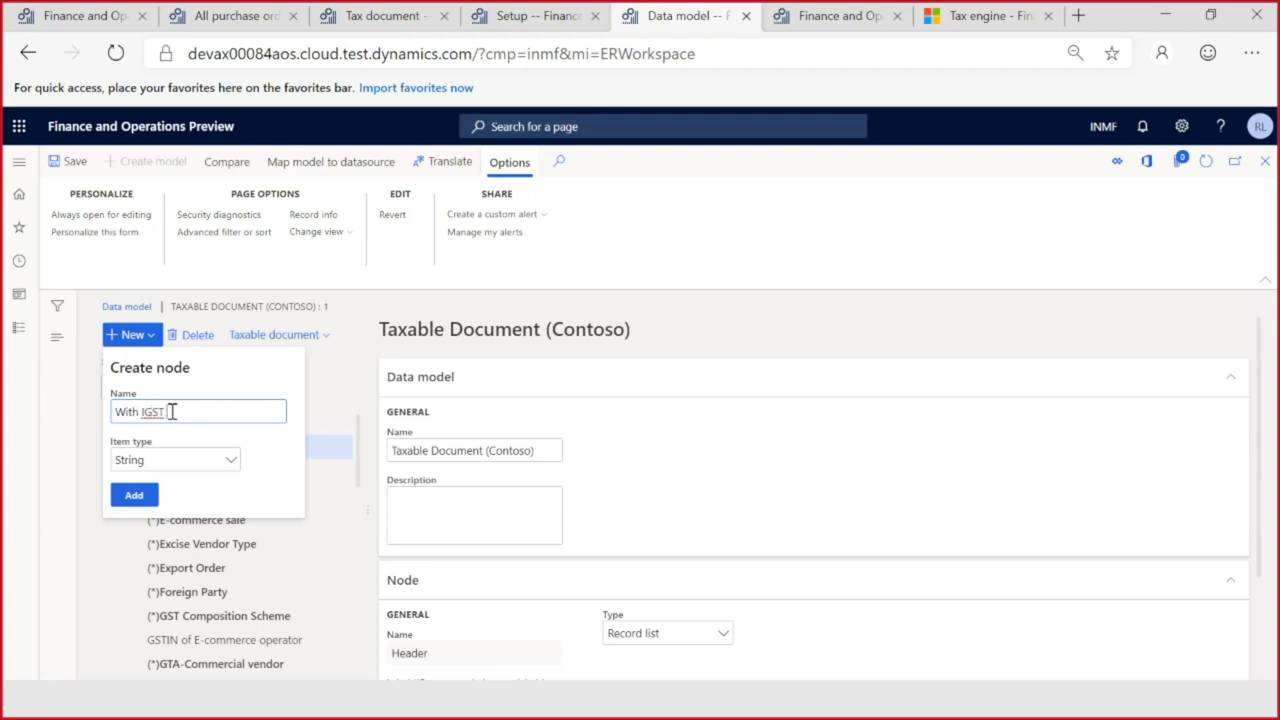
{"action": "type", "text": "With IGST Payment"}
{"action": "left_click", "coordinate": [233, 468]}
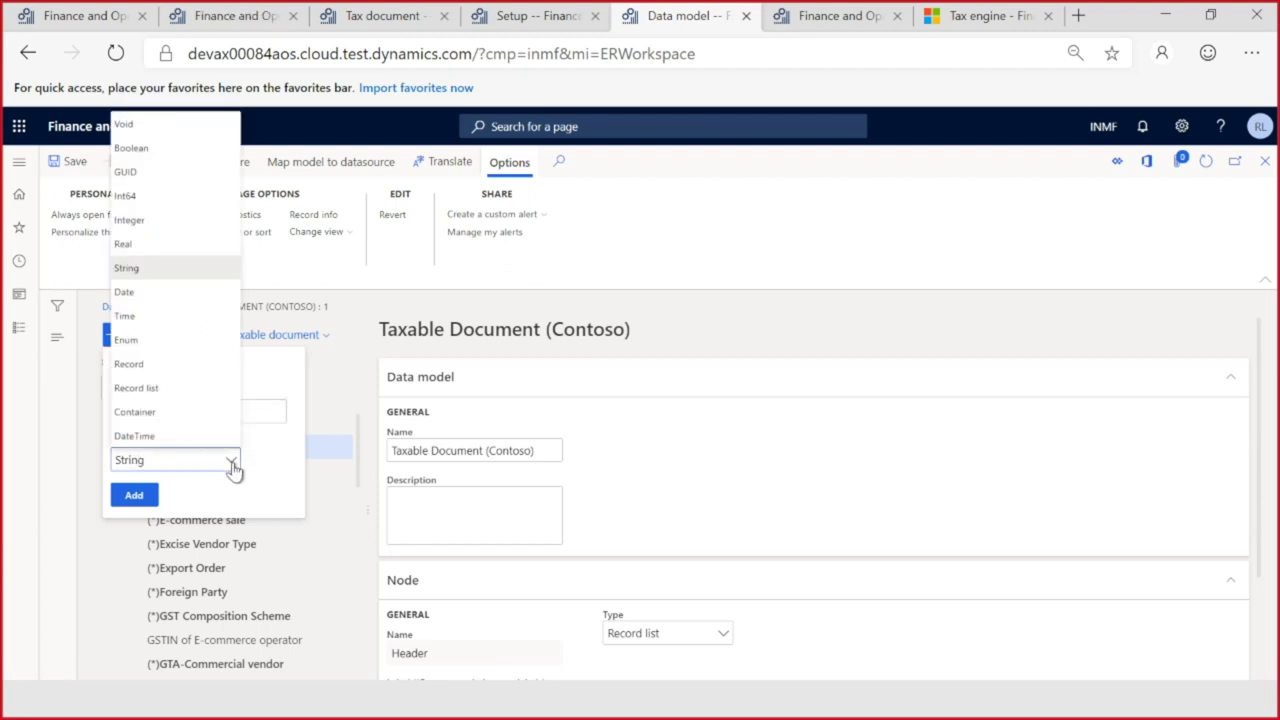
{"action": "left_click", "coordinate": [233, 468]}
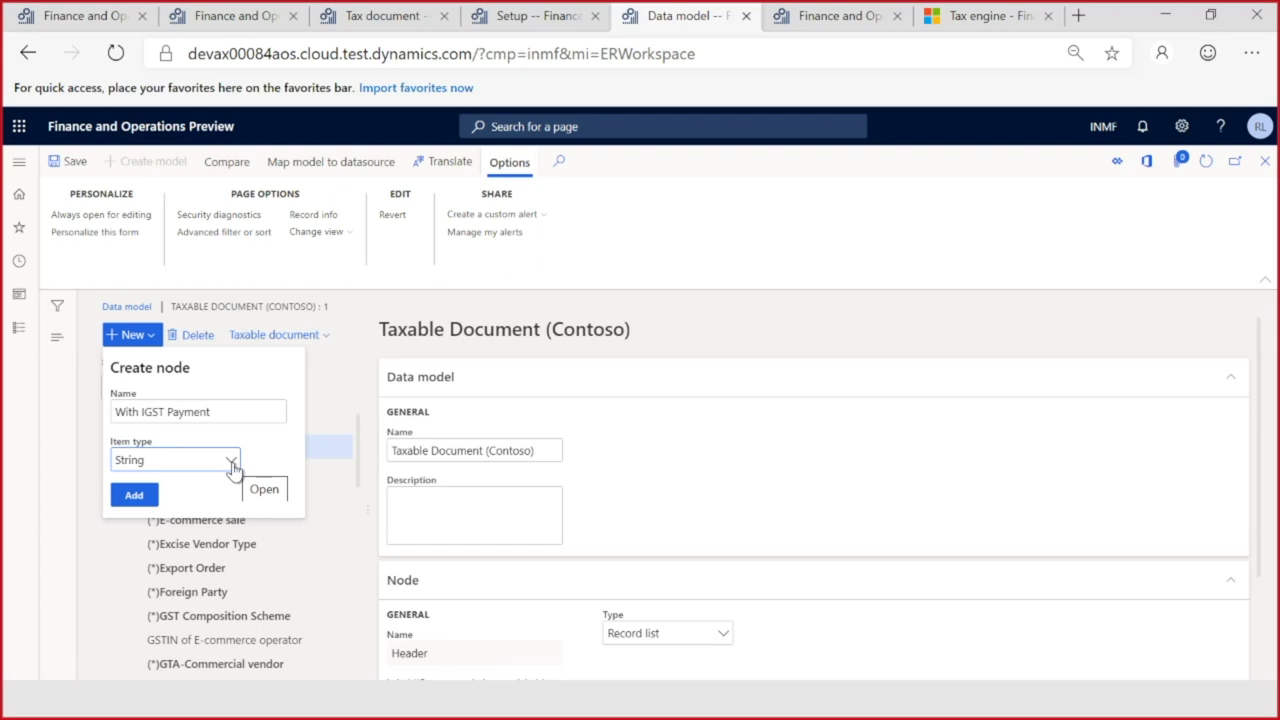
{"action": "left_click", "coordinate": [233, 468]}
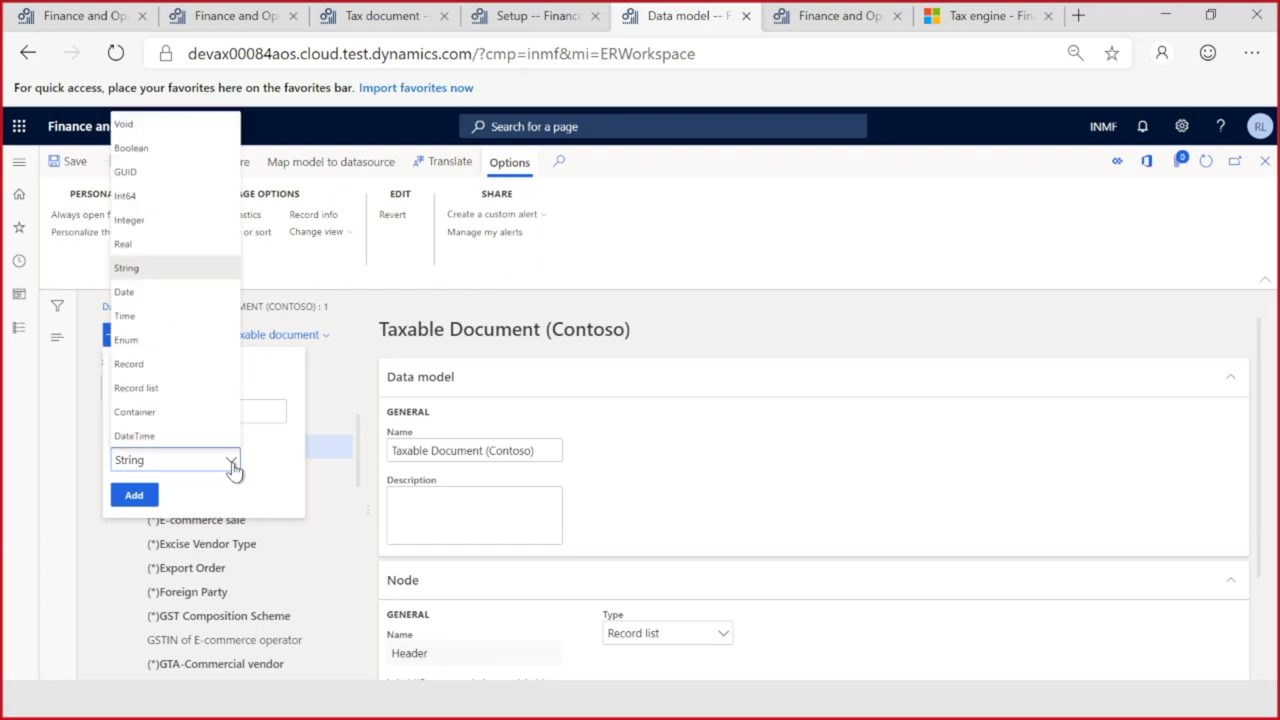
{"action": "left_click", "coordinate": [145, 340]}
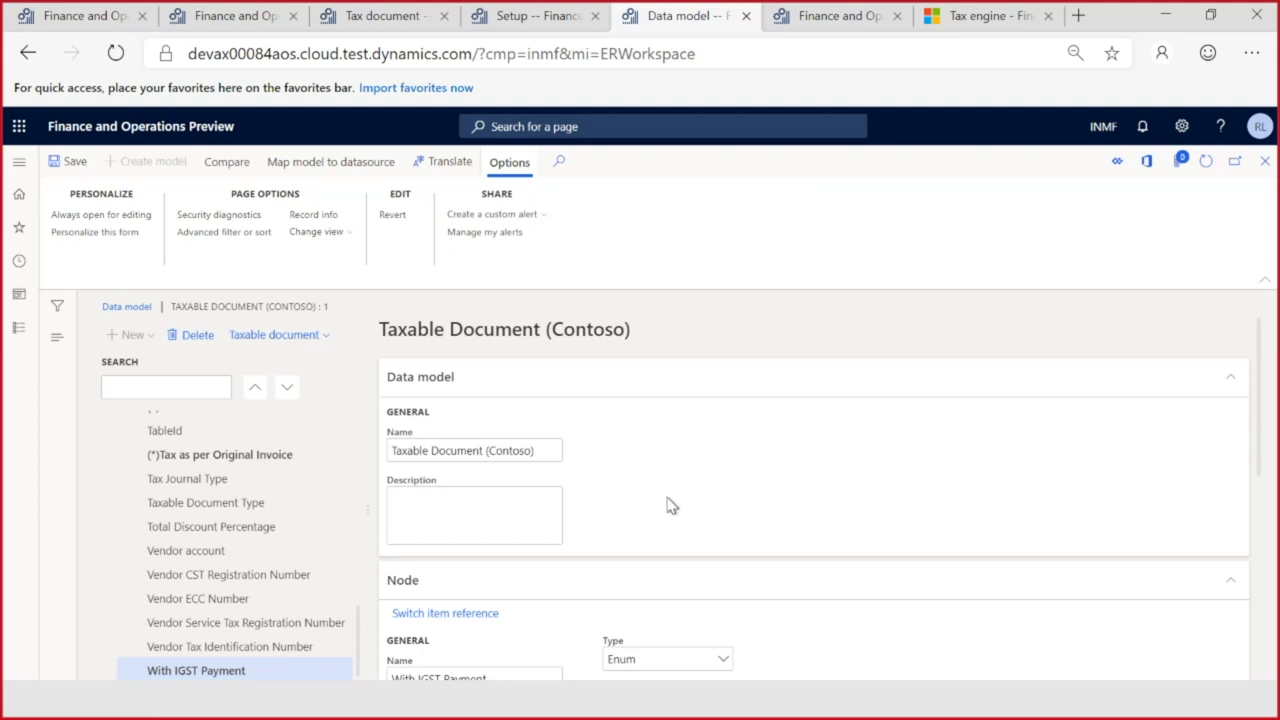
Step: Switch the item reference of the With IGST Payment node to NoYes
{"action": "scroll", "coordinate": [668, 506], "scroll_direction": "down", "scroll_amount": 1}
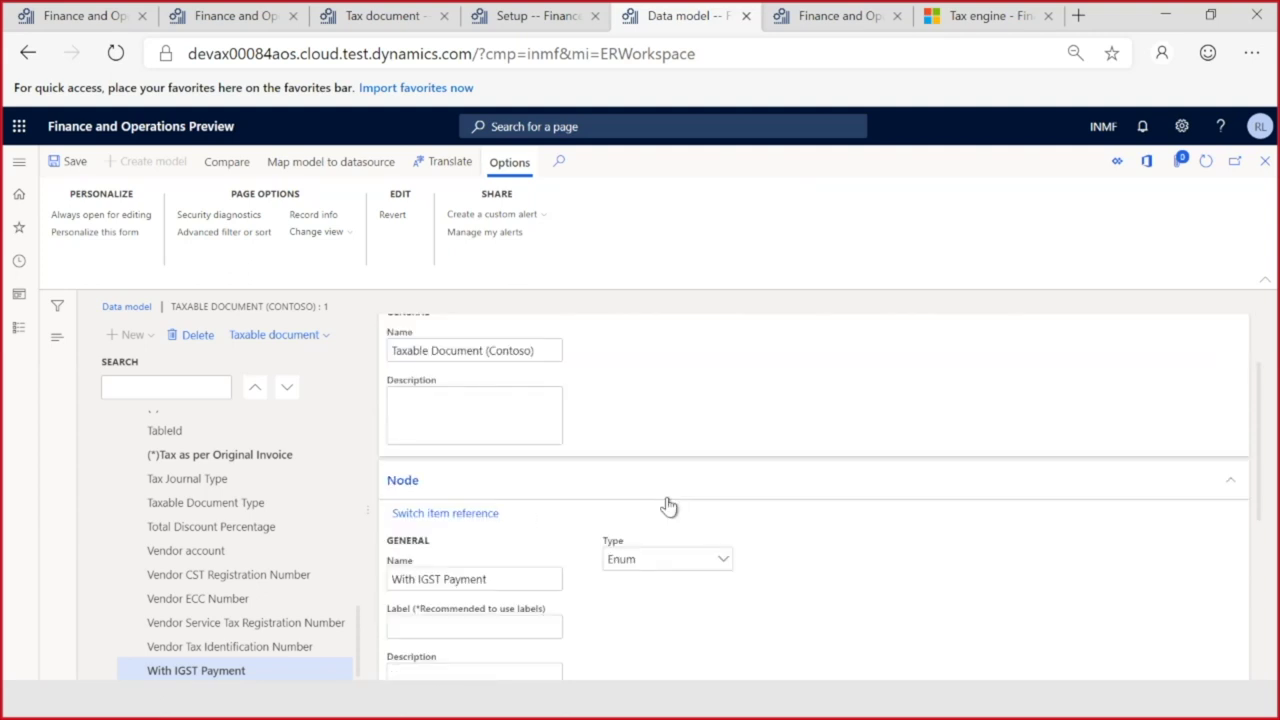
{"action": "left_click", "coordinate": [440, 516]}
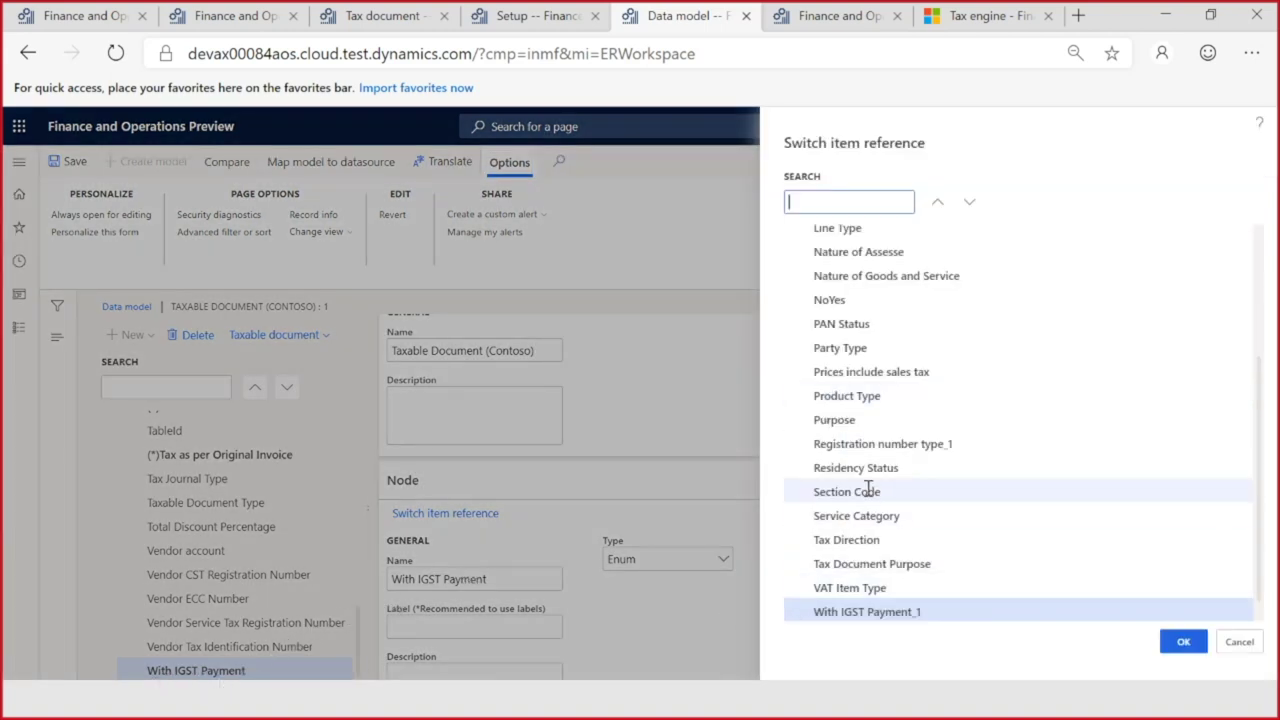
{"action": "scroll", "coordinate": [868, 488], "scroll_direction": "up", "scroll_amount": 2}
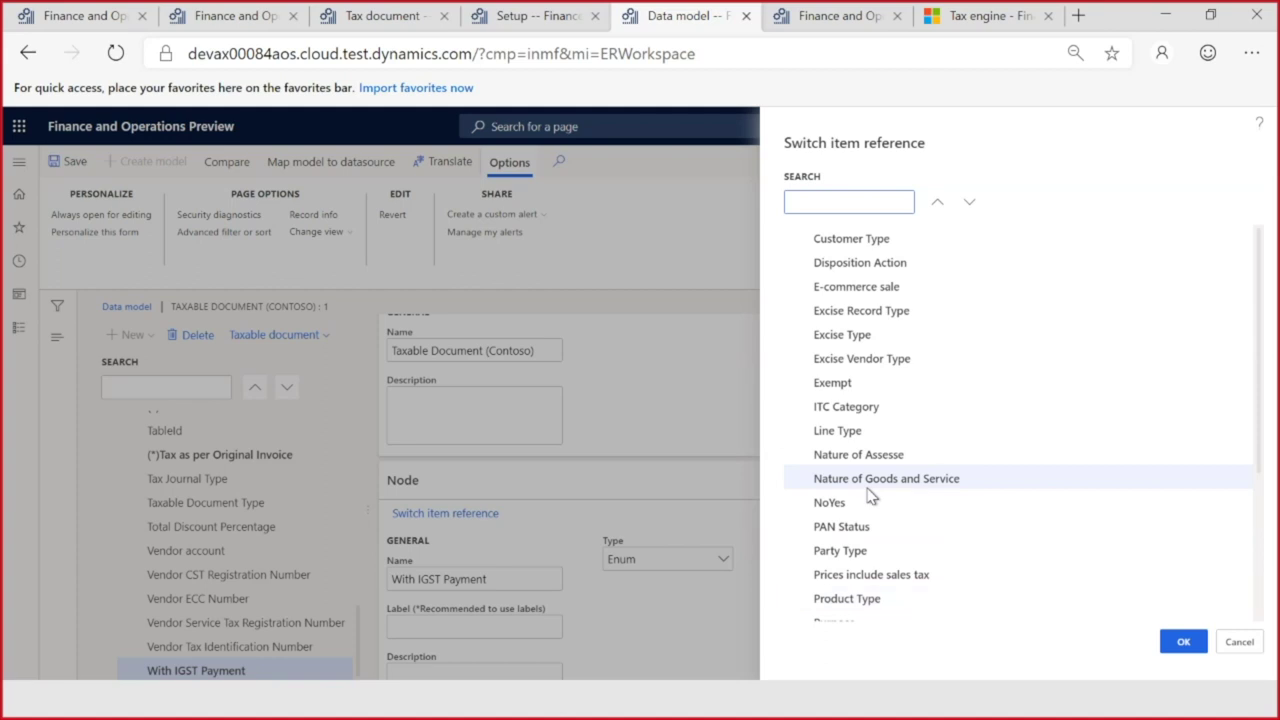
{"action": "left_click", "coordinate": [836, 502]}
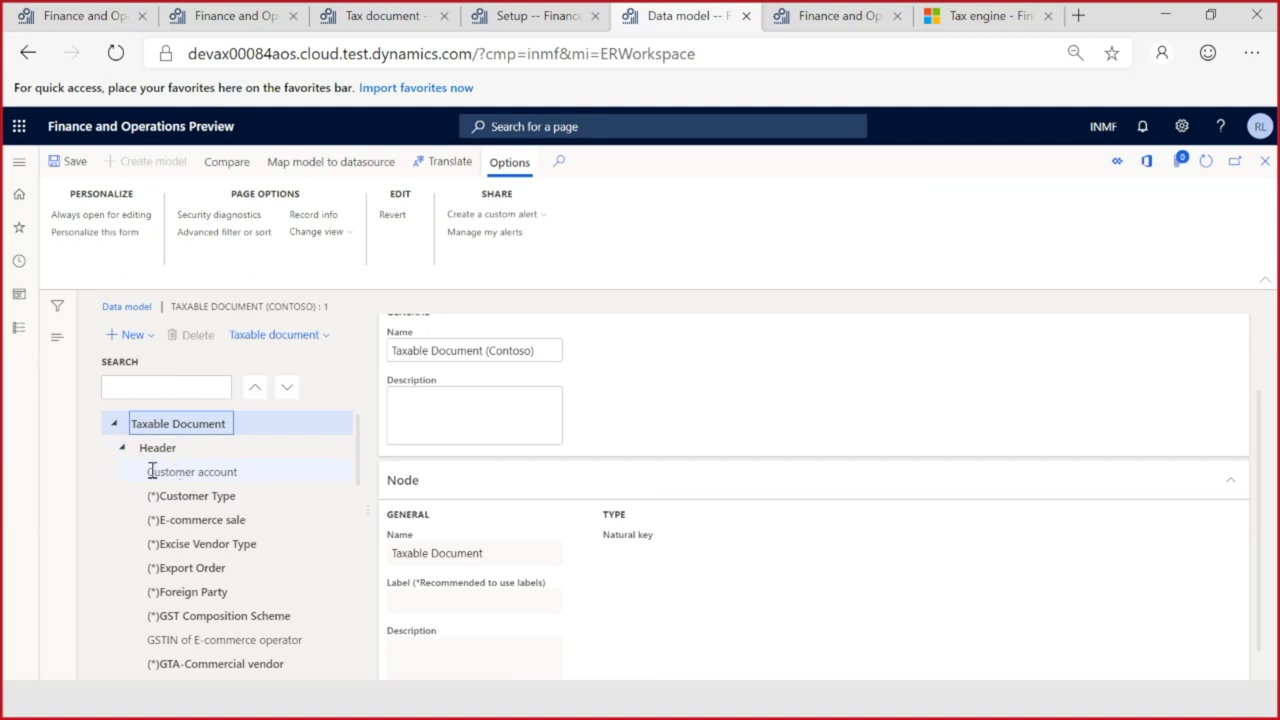
Step: Add a node named SEZ Party of item type Enum under the Lines node
{"action": "scroll", "coordinate": [170, 487], "scroll_direction": "down", "scroll_amount": 4}
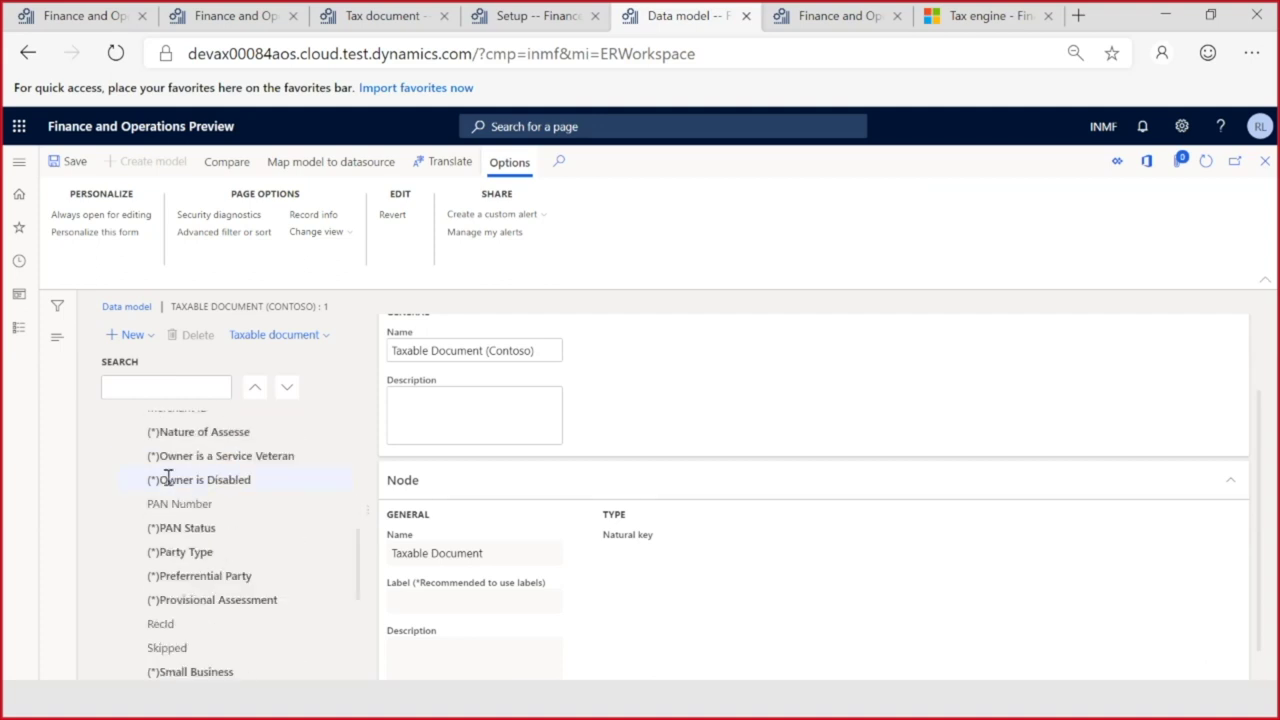
{"action": "scroll", "coordinate": [170, 487], "scroll_direction": "up", "scroll_amount": 2}
{"action": "left_click", "coordinate": [129, 560]}
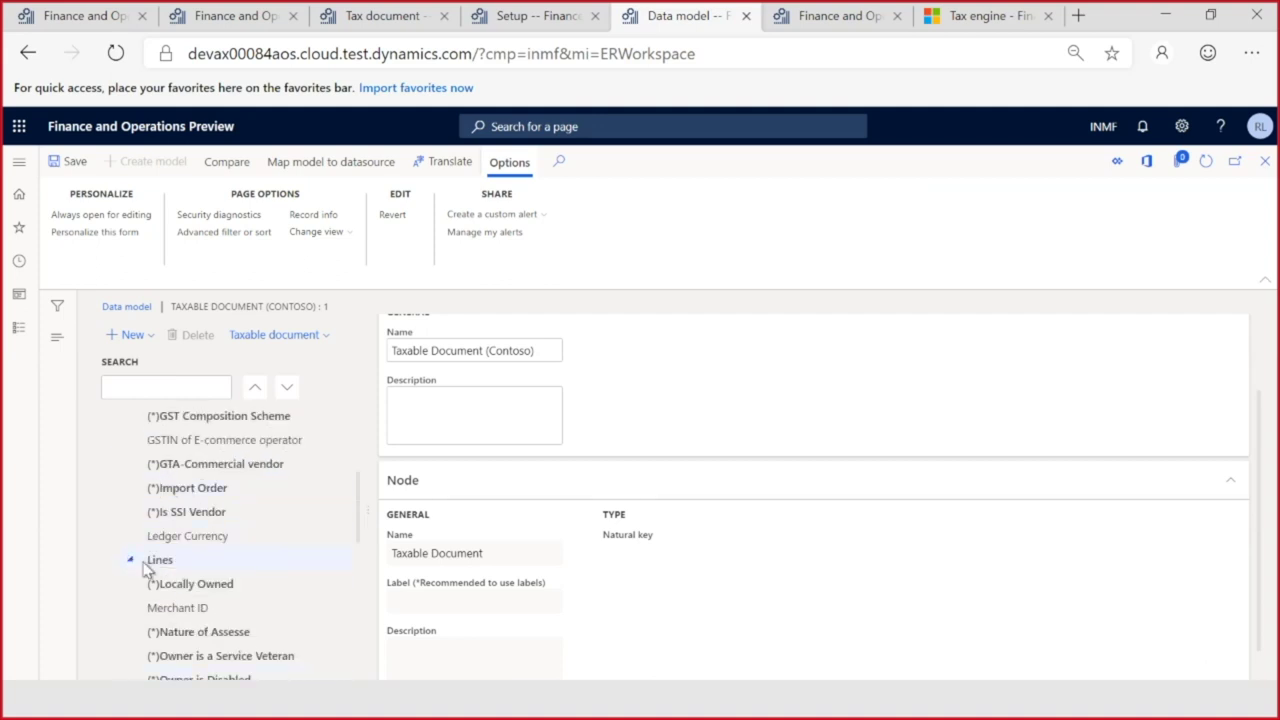
{"action": "left_click", "coordinate": [168, 560]}
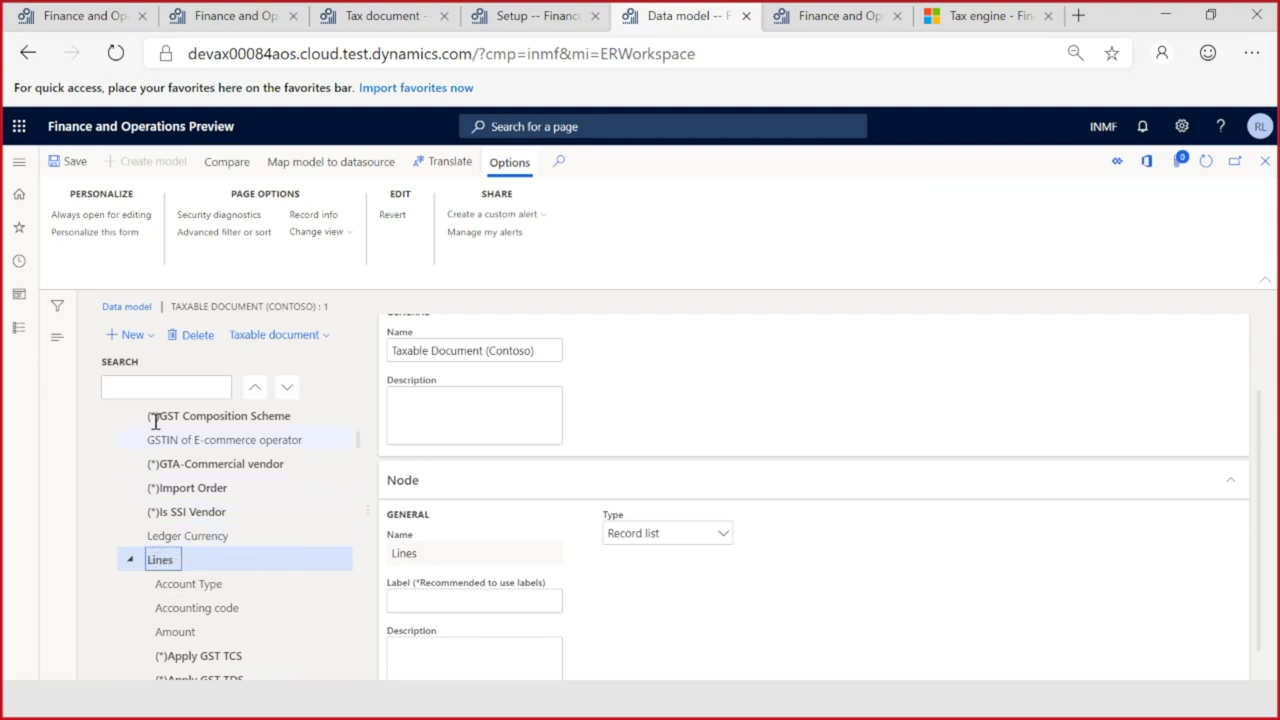
{"action": "left_click", "coordinate": [128, 337]}
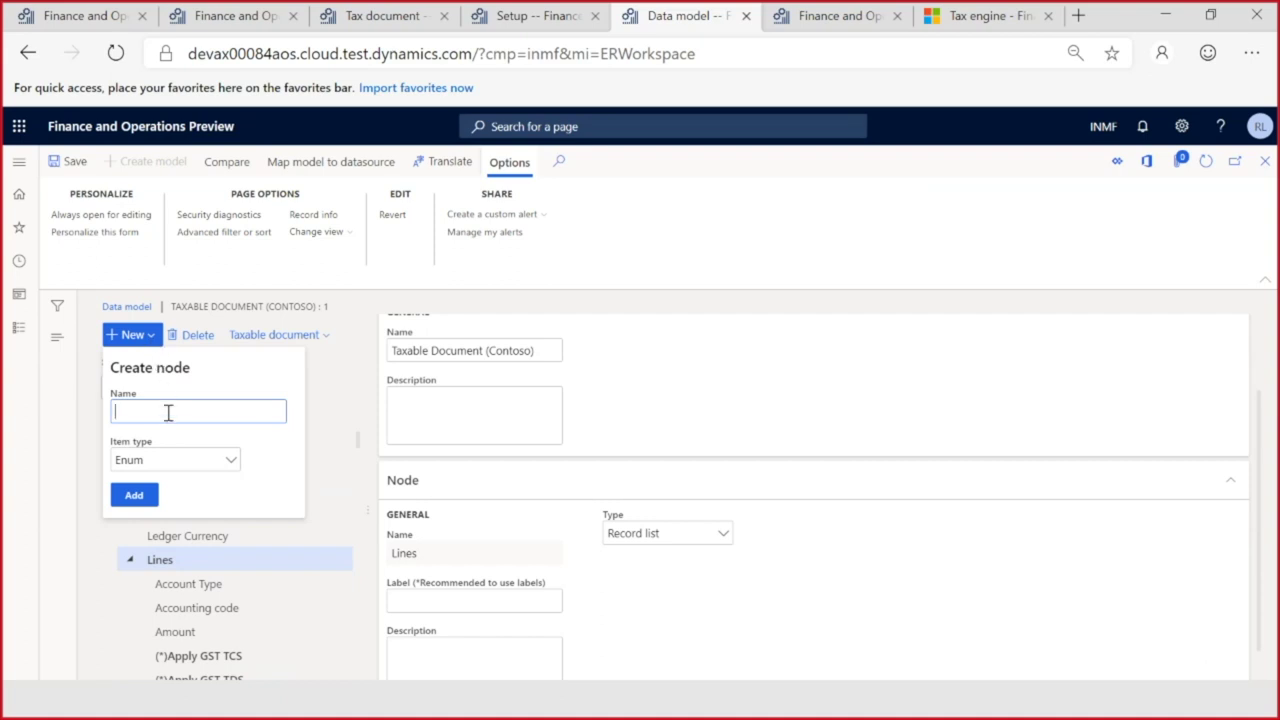
{"action": "type", "text": "SEZ Party"}
{"action": "left_click", "coordinate": [141, 504]}
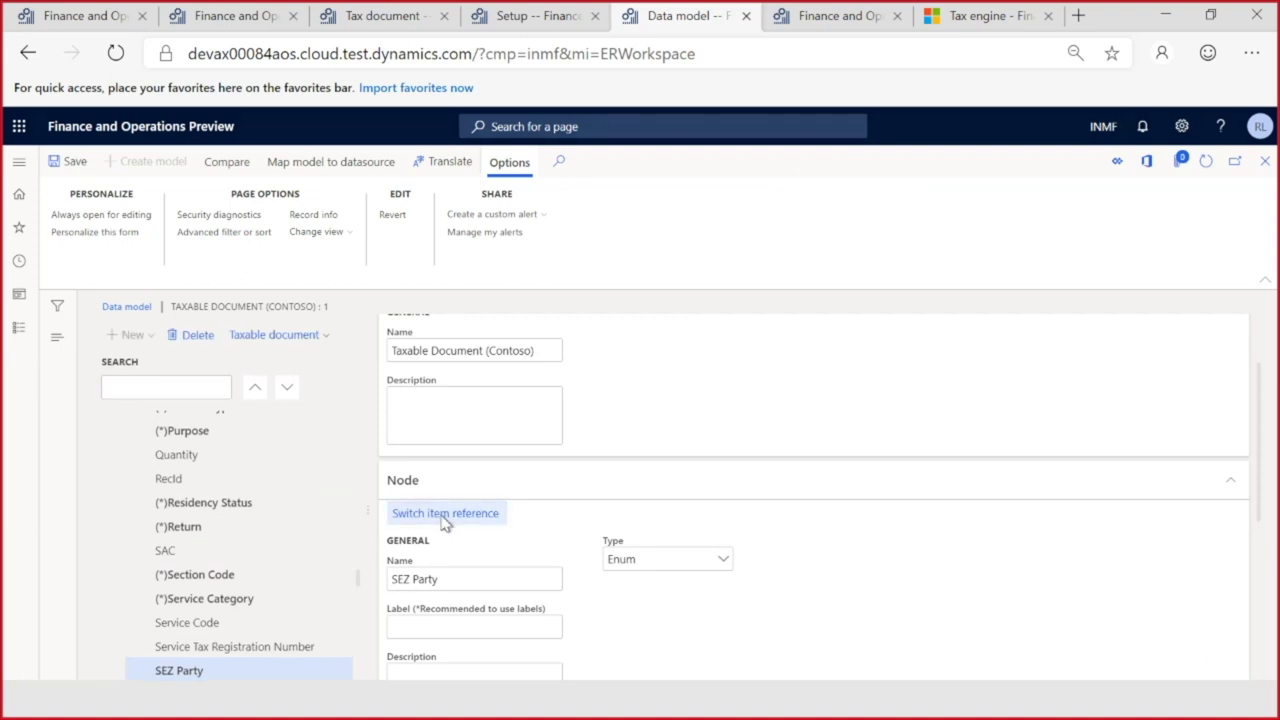
Step: Switch the item reference of the SEZ Party node to NoYes
{"action": "left_click", "coordinate": [443, 515]}
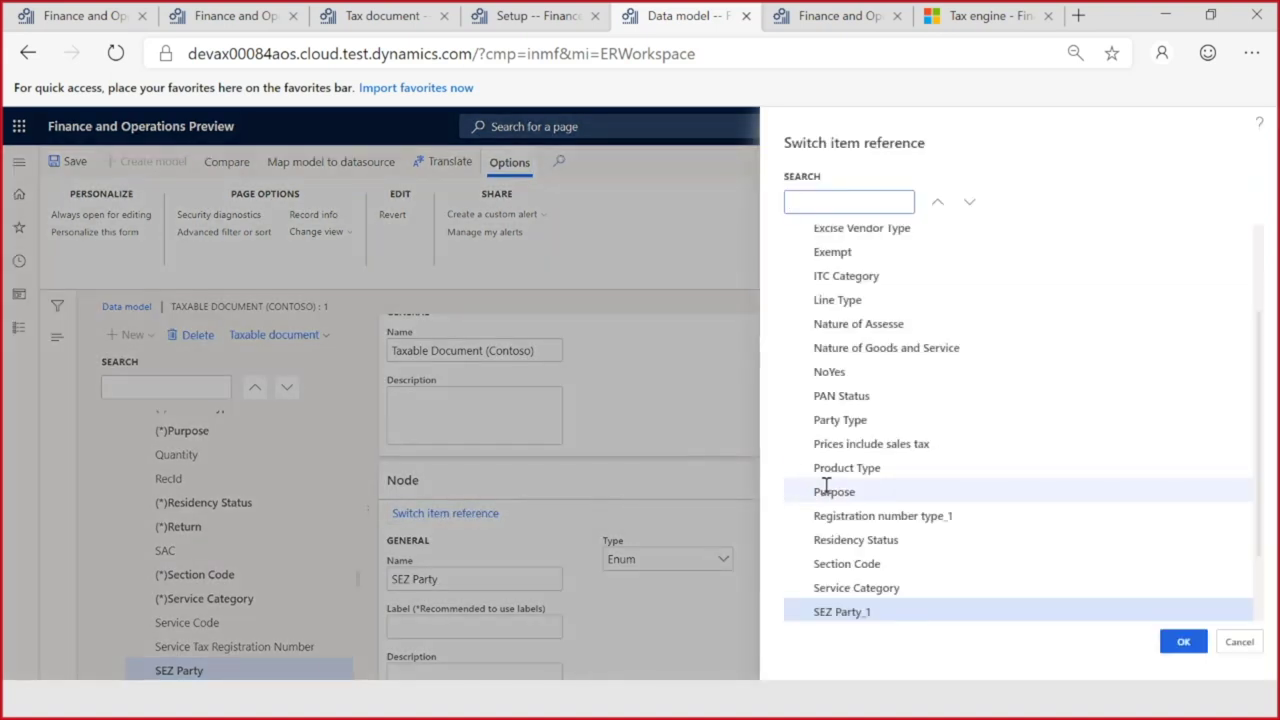
{"action": "left_click", "coordinate": [840, 372]}
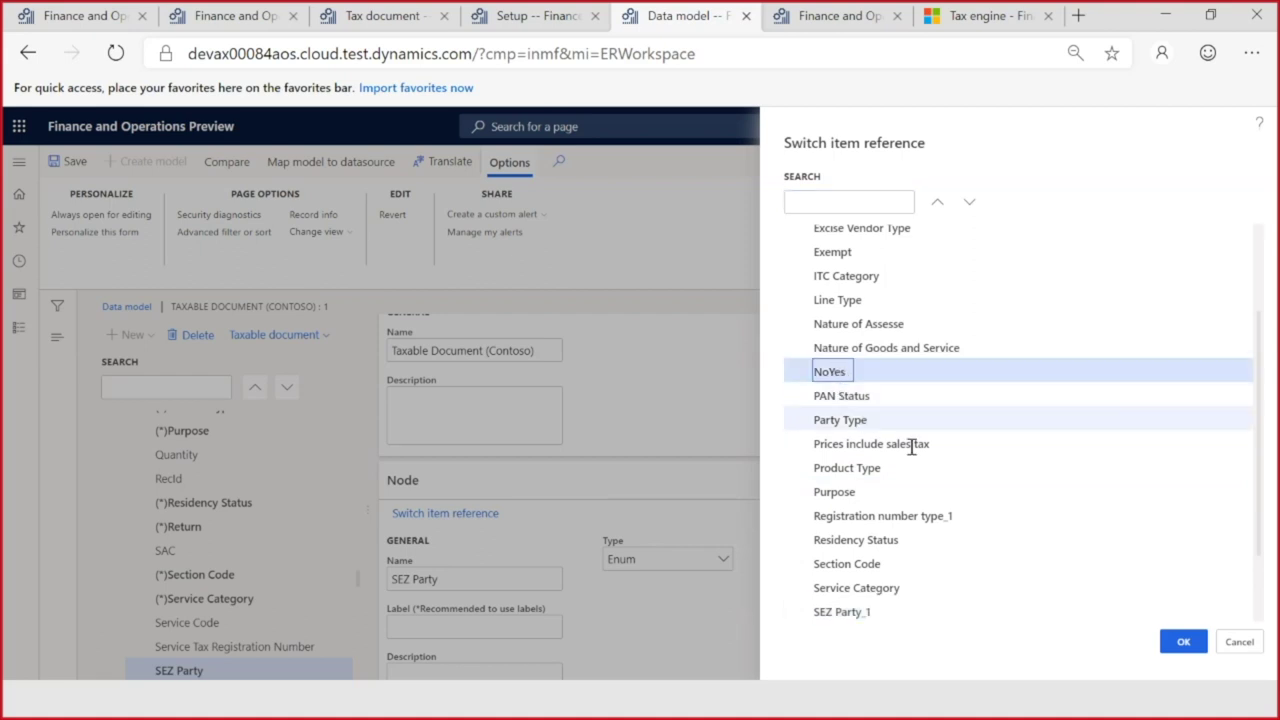
{"action": "left_click", "coordinate": [1183, 642]}
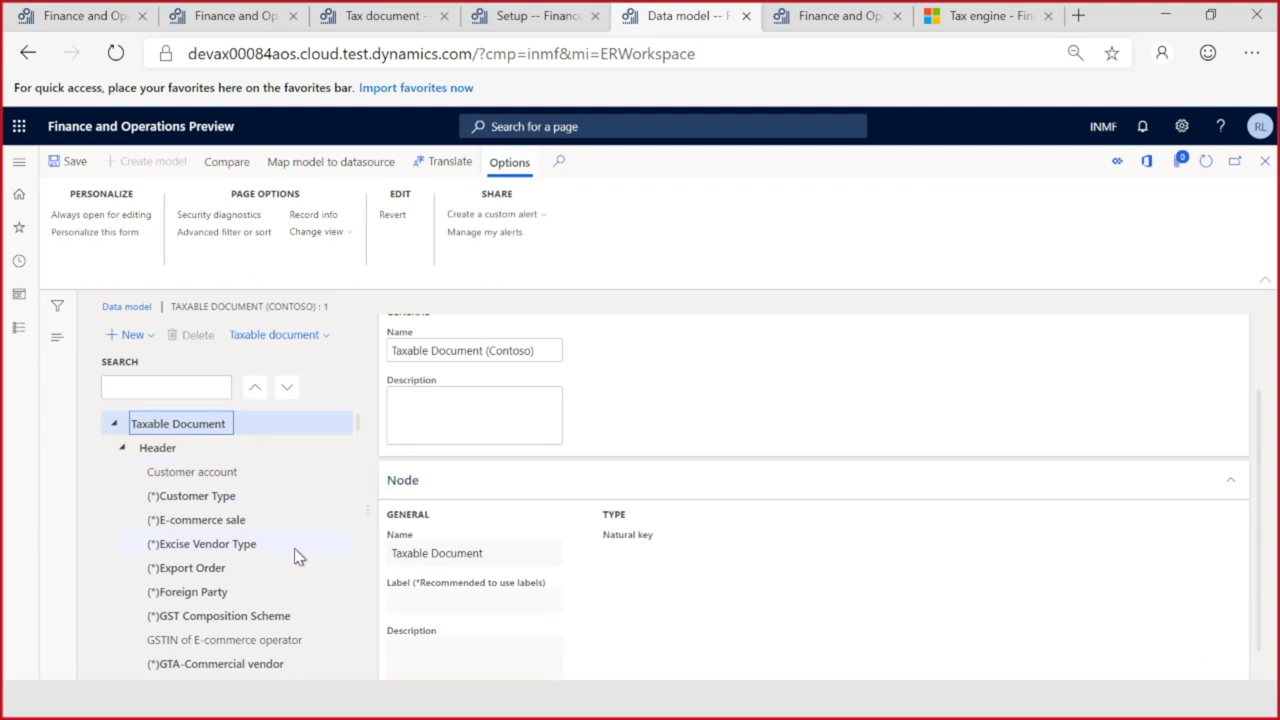
Step: Open the model-to-datasource mapping list for the Taxable Document (Contoso) model
{"action": "scroll", "coordinate": [297, 555], "scroll_direction": "down", "scroll_amount": 1}
{"action": "scroll", "coordinate": [297, 557], "scroll_direction": "down", "scroll_amount": 1}
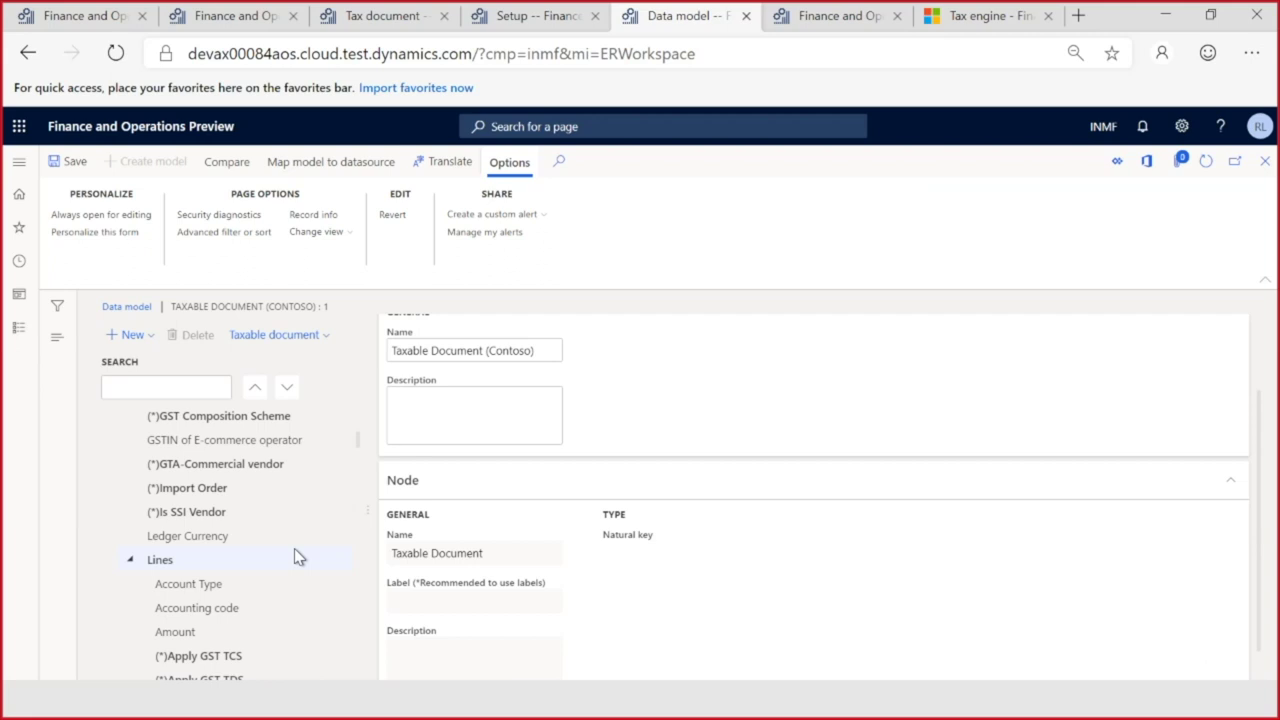
{"action": "scroll", "coordinate": [282, 546], "scroll_direction": "down", "scroll_amount": 3}
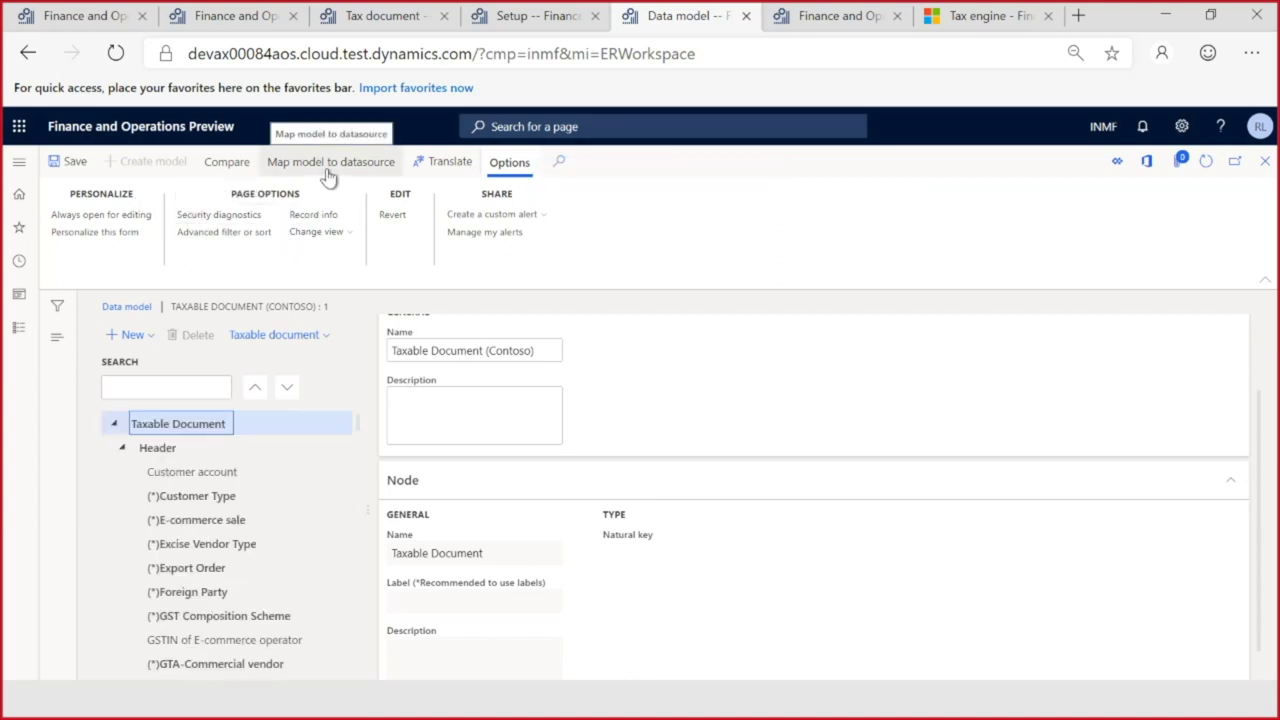
{"action": "left_click", "coordinate": [121, 448]}
{"action": "left_click", "coordinate": [122, 449]}
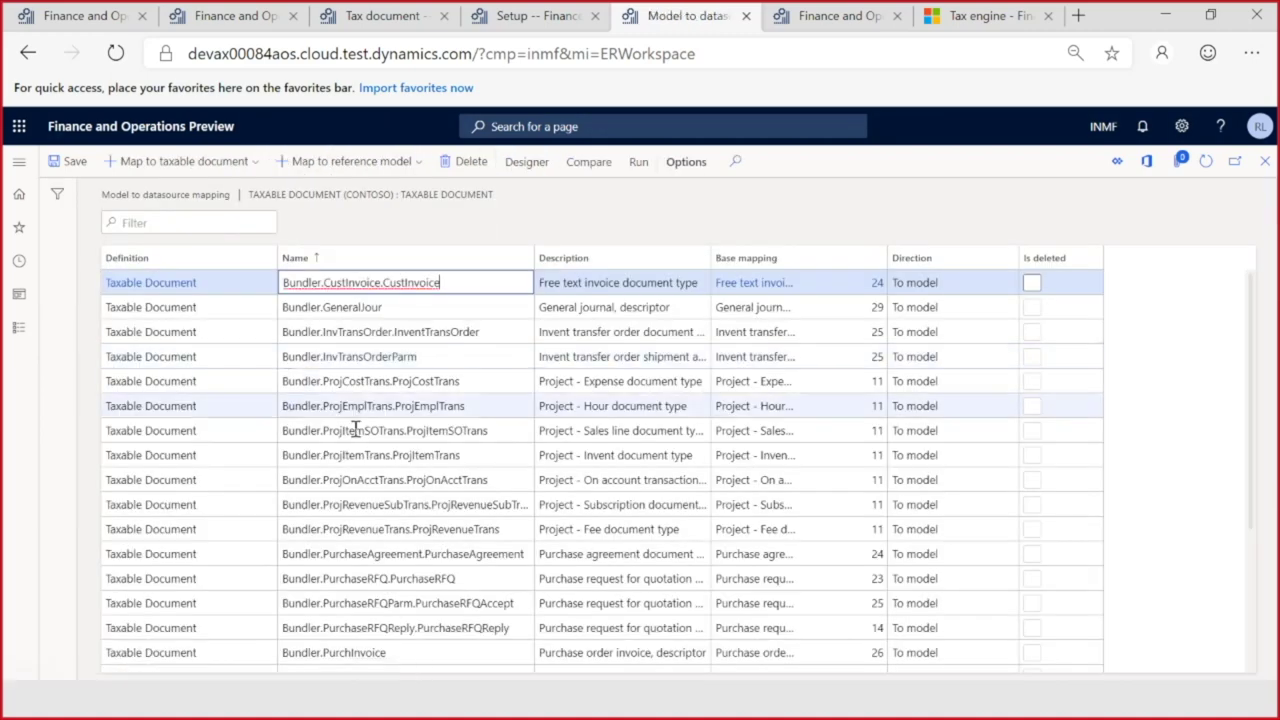
Step: Open the Bundler.SalesOrder.SalesOrder mapping in the model mapping designer
{"action": "scroll", "coordinate": [405, 497], "scroll_direction": "down", "scroll_amount": 3}
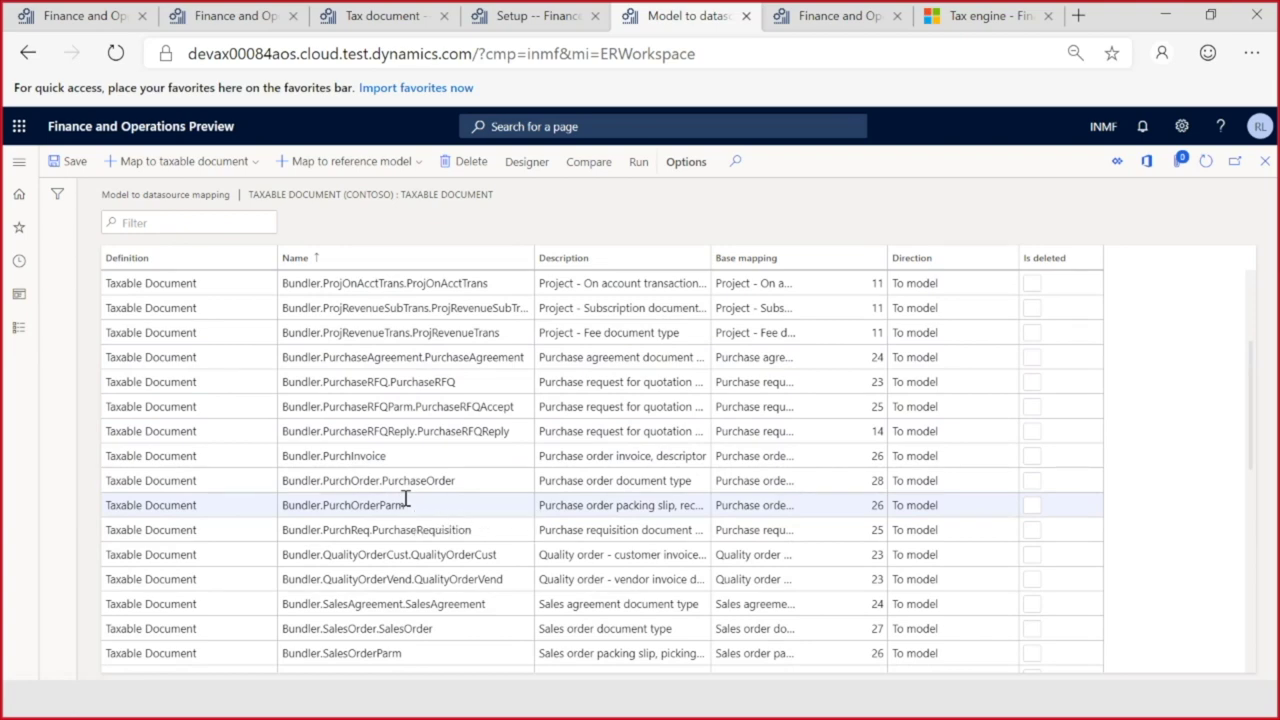
{"action": "scroll", "coordinate": [405, 400], "scroll_direction": "up", "scroll_amount": 3}
{"action": "left_click", "coordinate": [405, 282]}
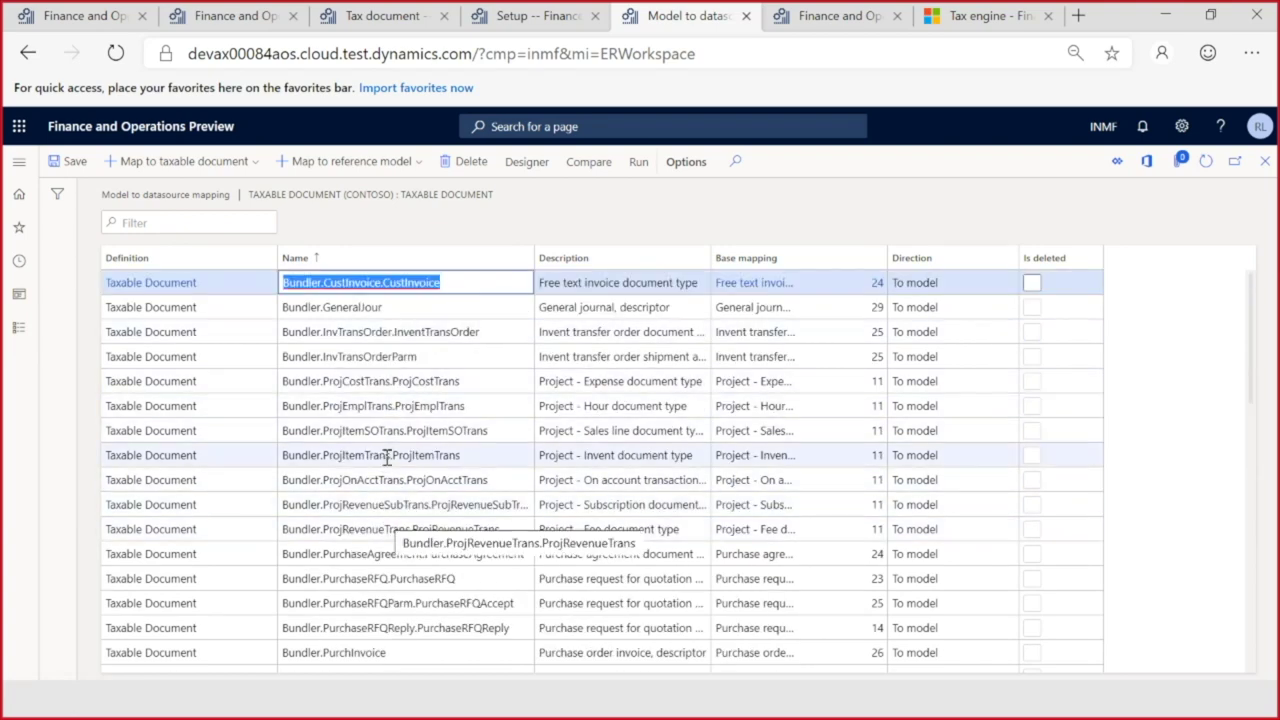
{"action": "scroll", "coordinate": [393, 410], "scroll_direction": "down", "scroll_amount": 4}
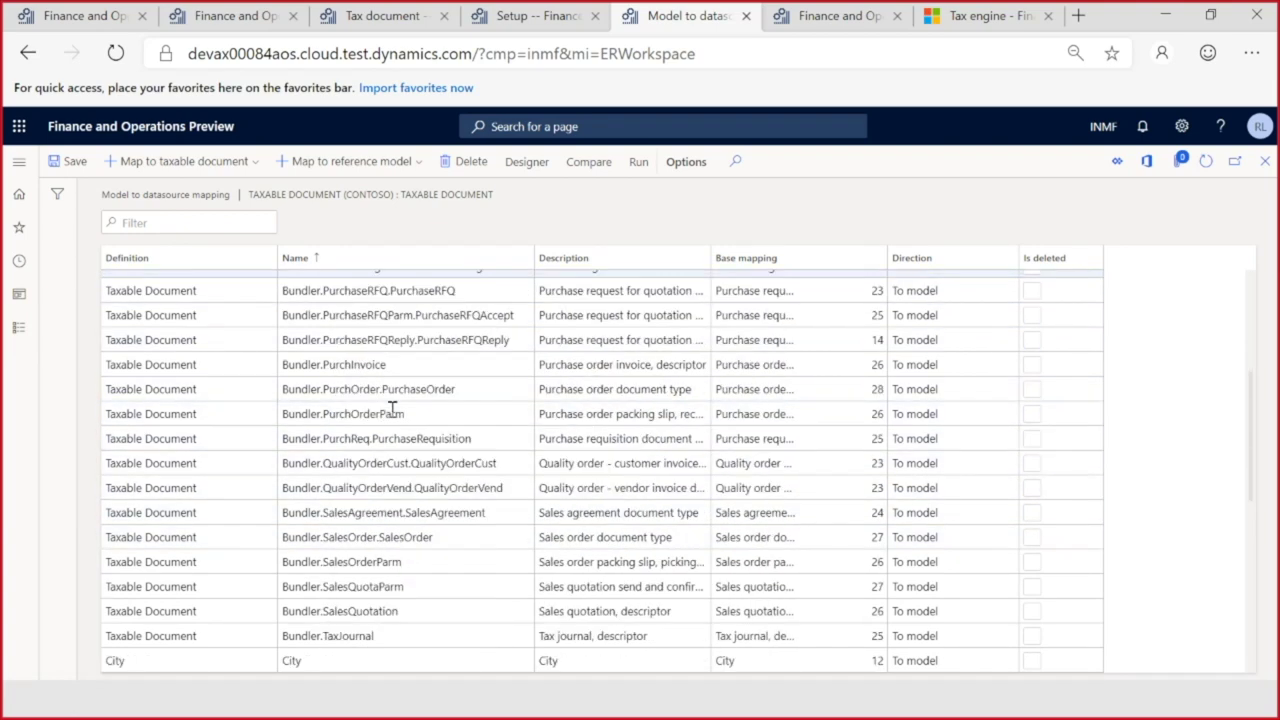
{"action": "left_click", "coordinate": [423, 537]}
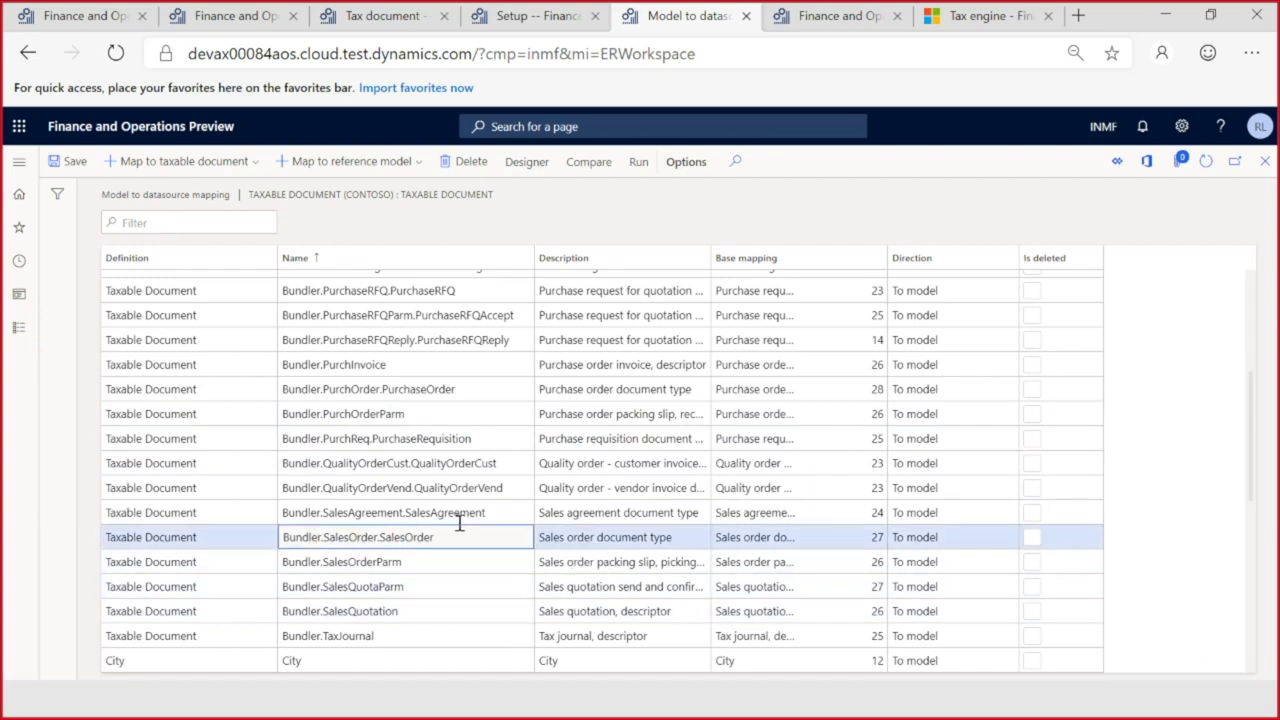
{"action": "left_click", "coordinate": [520, 166]}
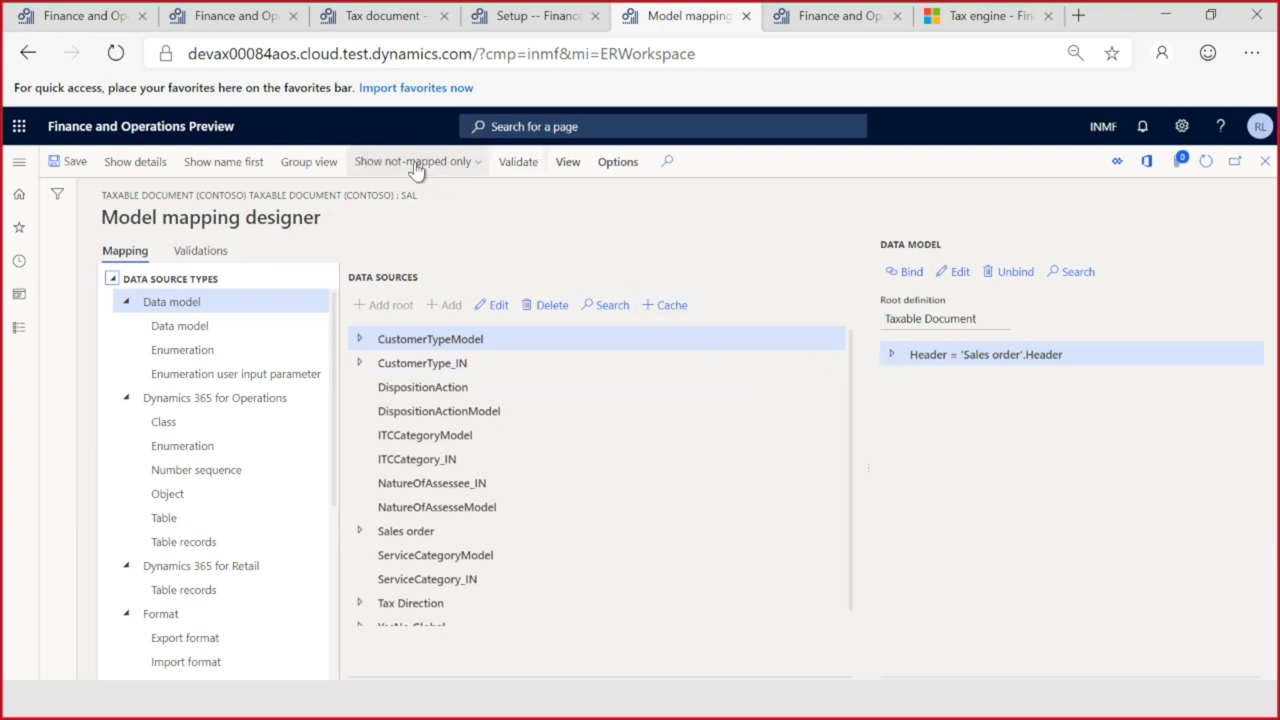
Step: Bind the With IGST Payment field under the data model Header to With IGST Payment in the Sales order Header data source
{"action": "left_click", "coordinate": [891, 355]}
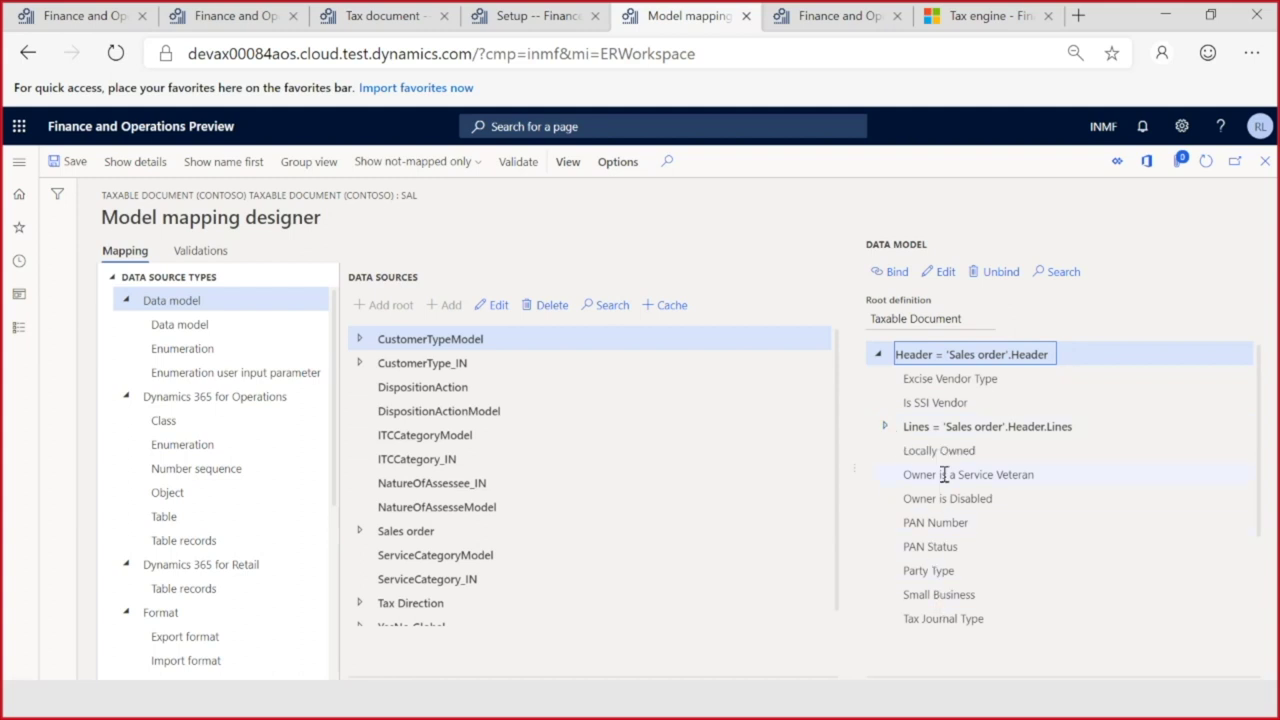
{"action": "scroll", "coordinate": [944, 472], "scroll_direction": "down", "scroll_amount": 3}
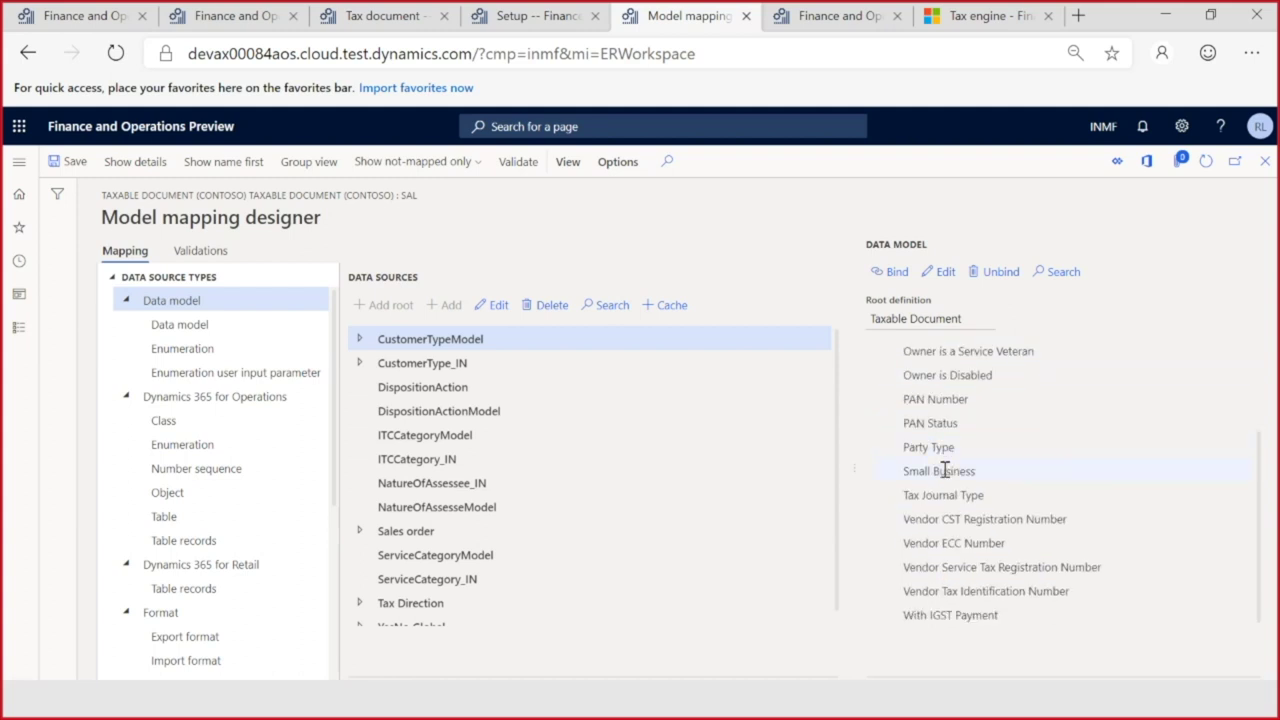
{"action": "left_click", "coordinate": [946, 615]}
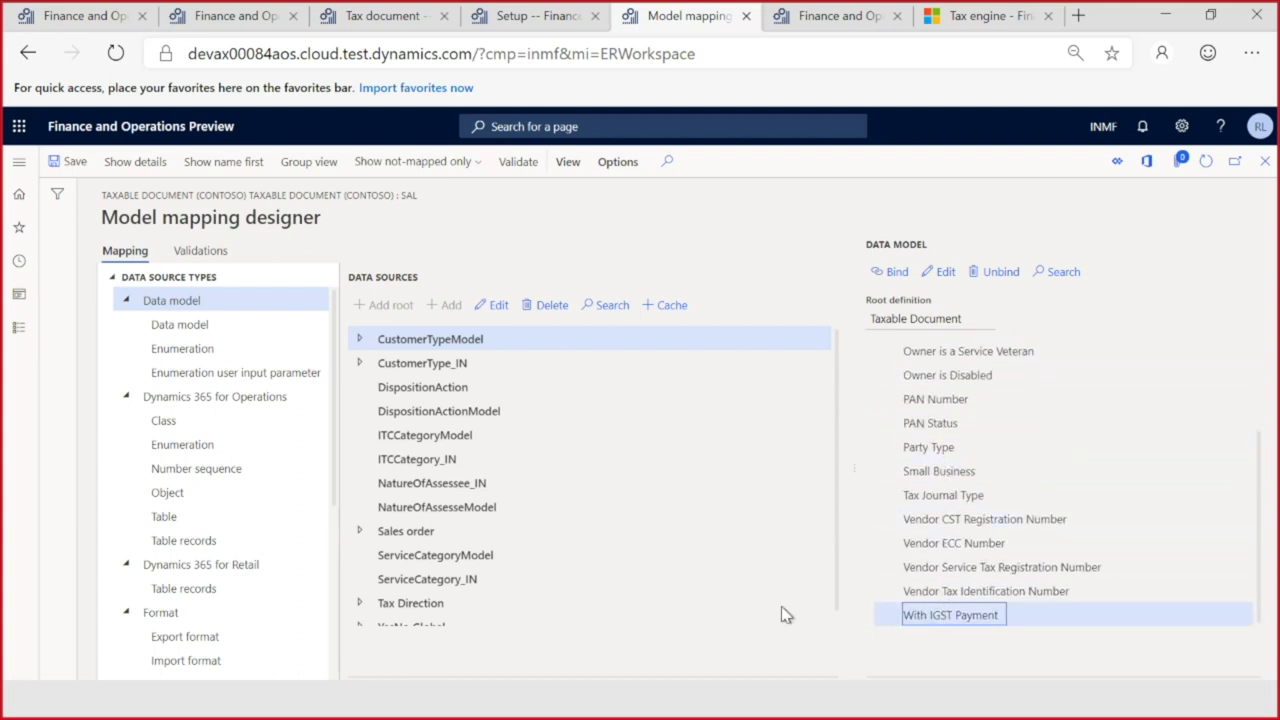
{"action": "left_click", "coordinate": [361, 533]}
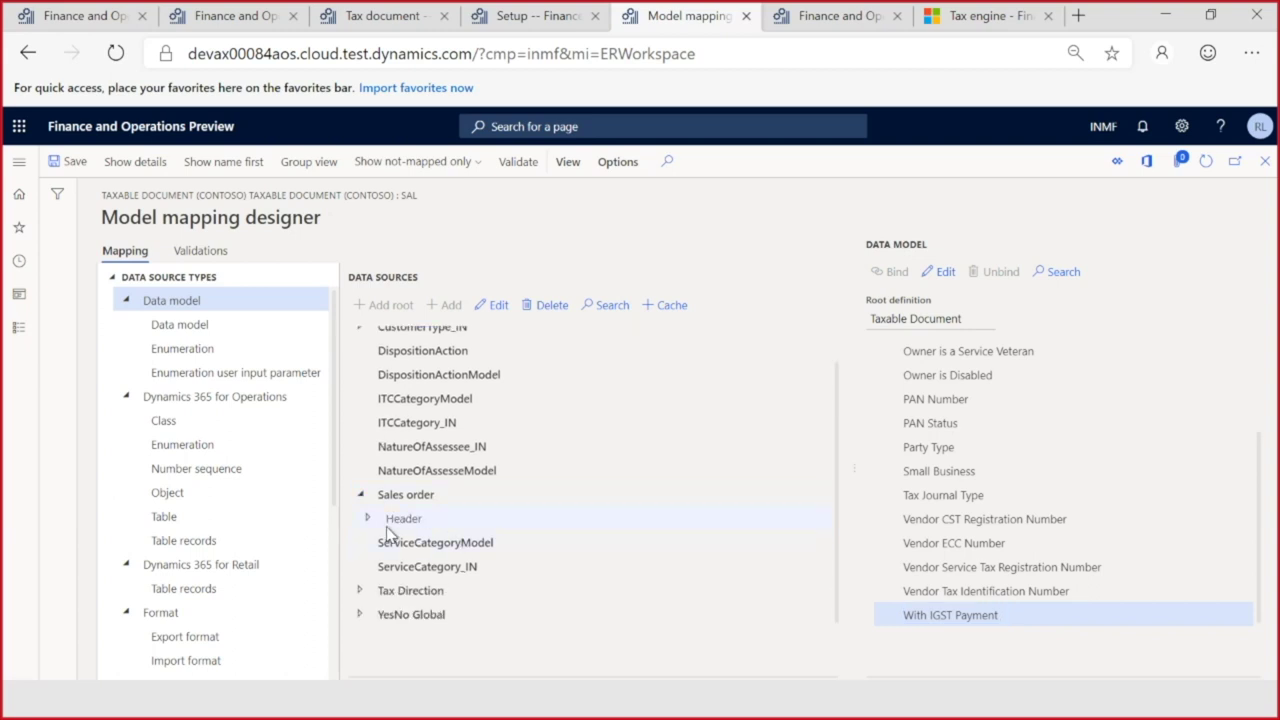
{"action": "left_click", "coordinate": [368, 519]}
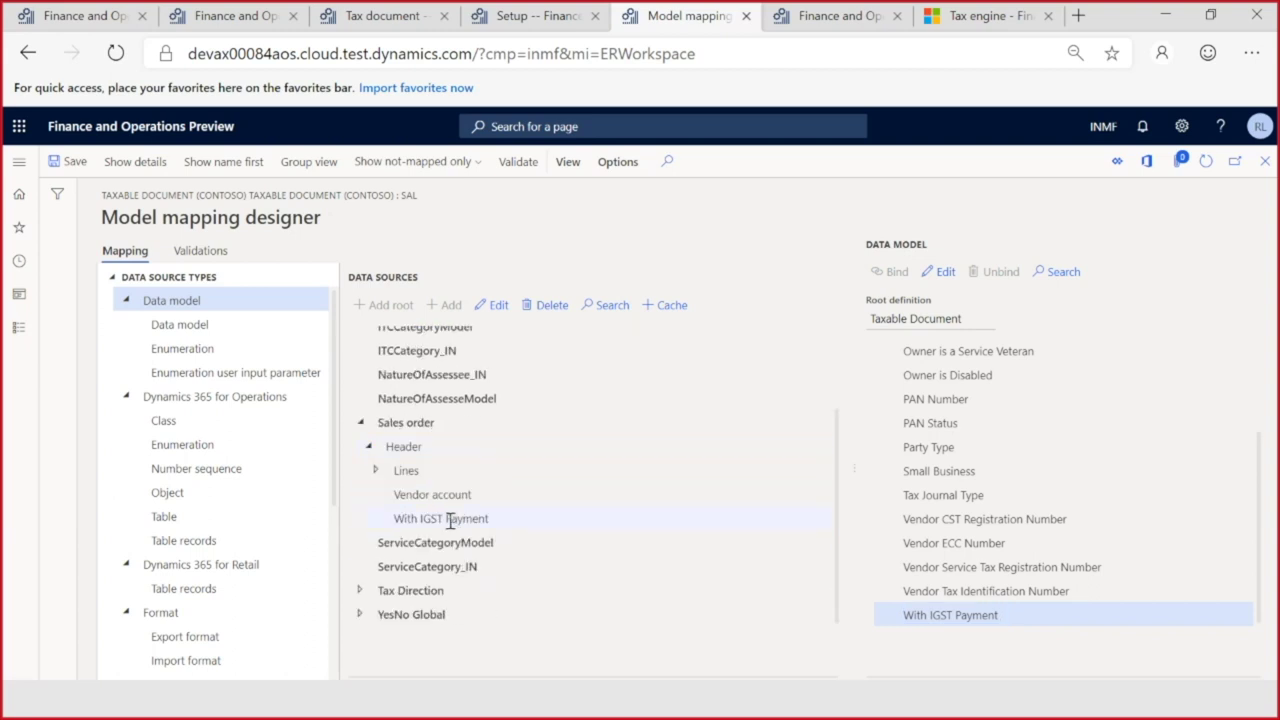
{"action": "left_click", "coordinate": [447, 518]}
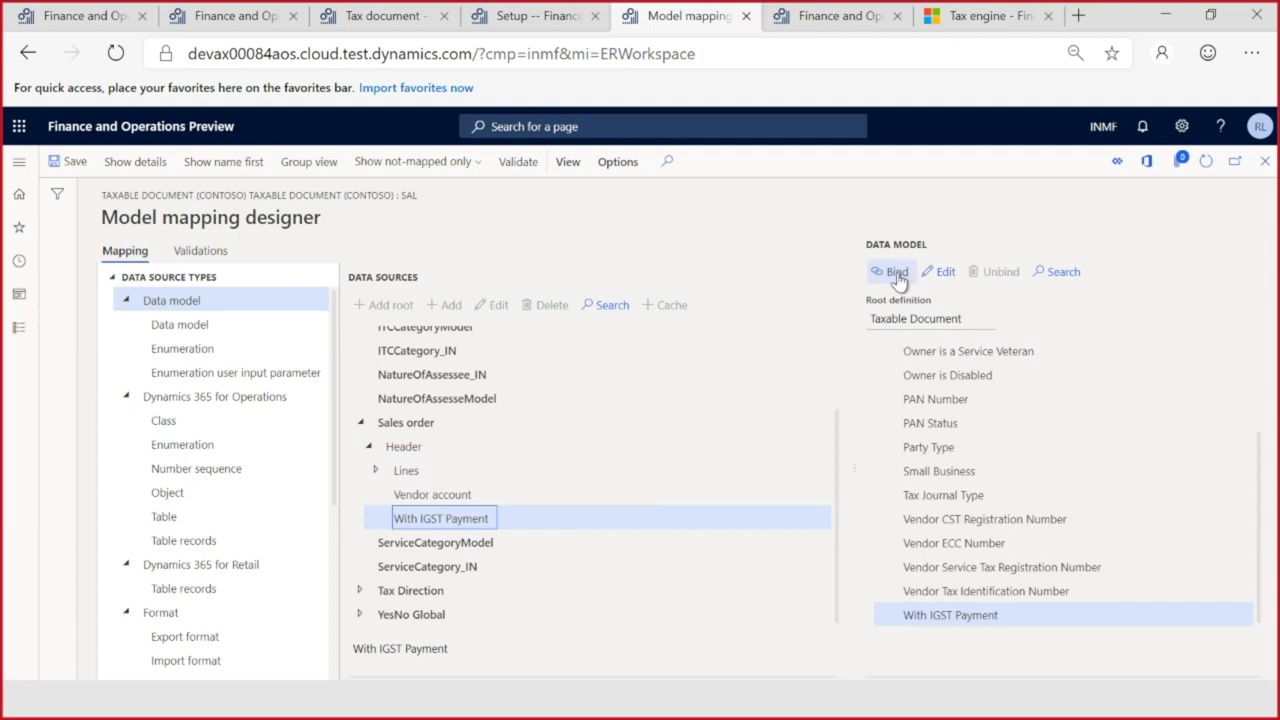
{"action": "left_click", "coordinate": [898, 276]}
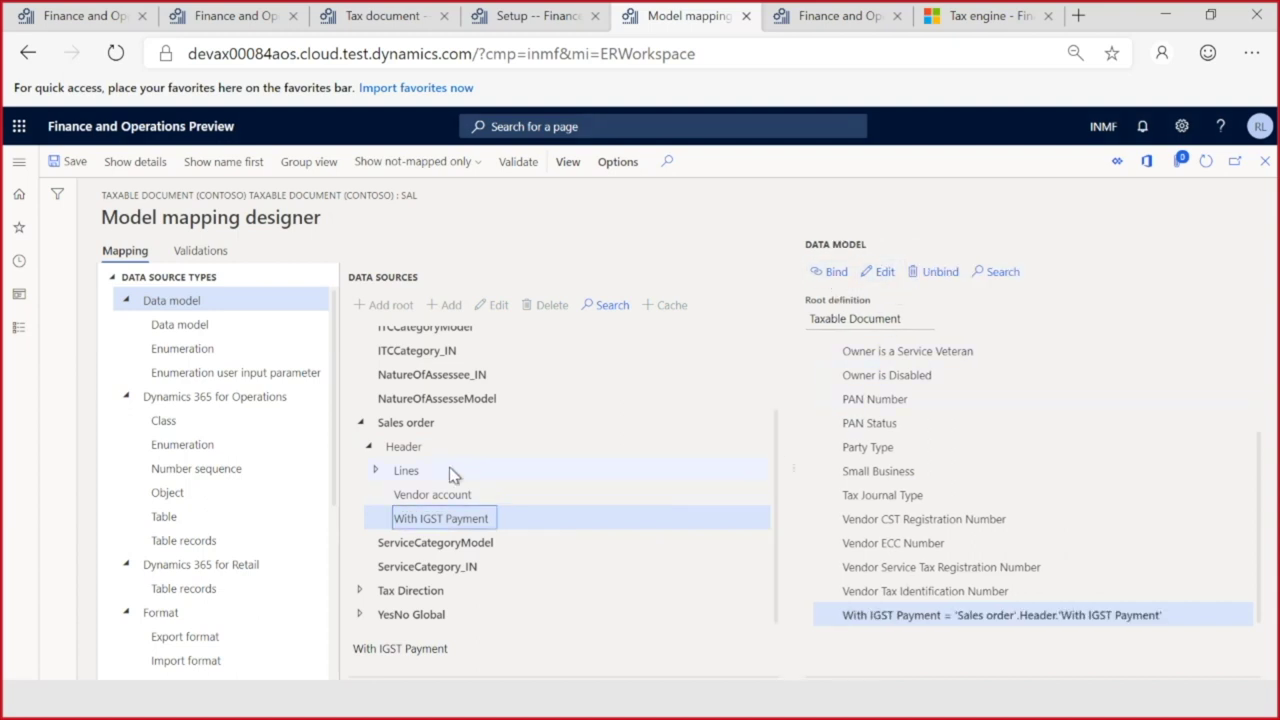
Step: Bind SEZ Party under the data model Lines to SEZ Party in the Sales order Lines data source, and save and close the mapping
{"action": "left_click", "coordinate": [377, 471]}
{"action": "scroll", "coordinate": [426, 508], "scroll_direction": "down", "scroll_amount": 2}
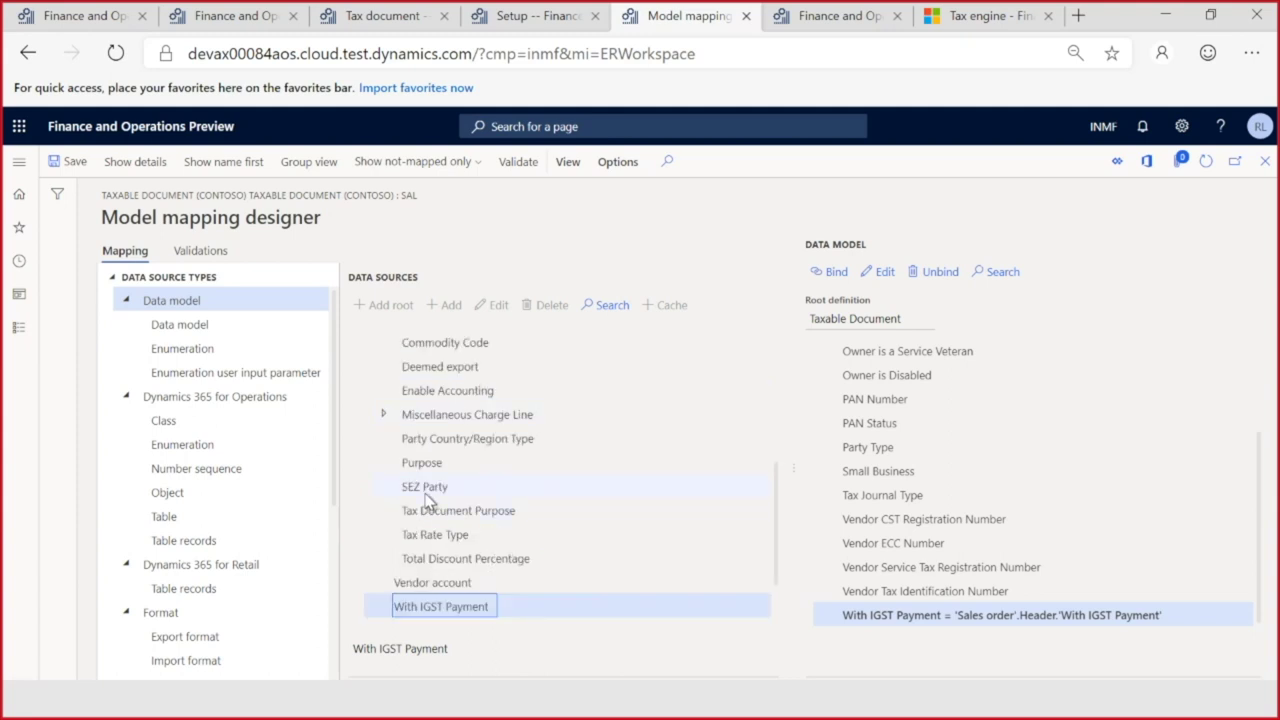
{"action": "left_click", "coordinate": [425, 487]}
{"action": "scroll", "coordinate": [888, 490], "scroll_direction": "up", "scroll_amount": 1}
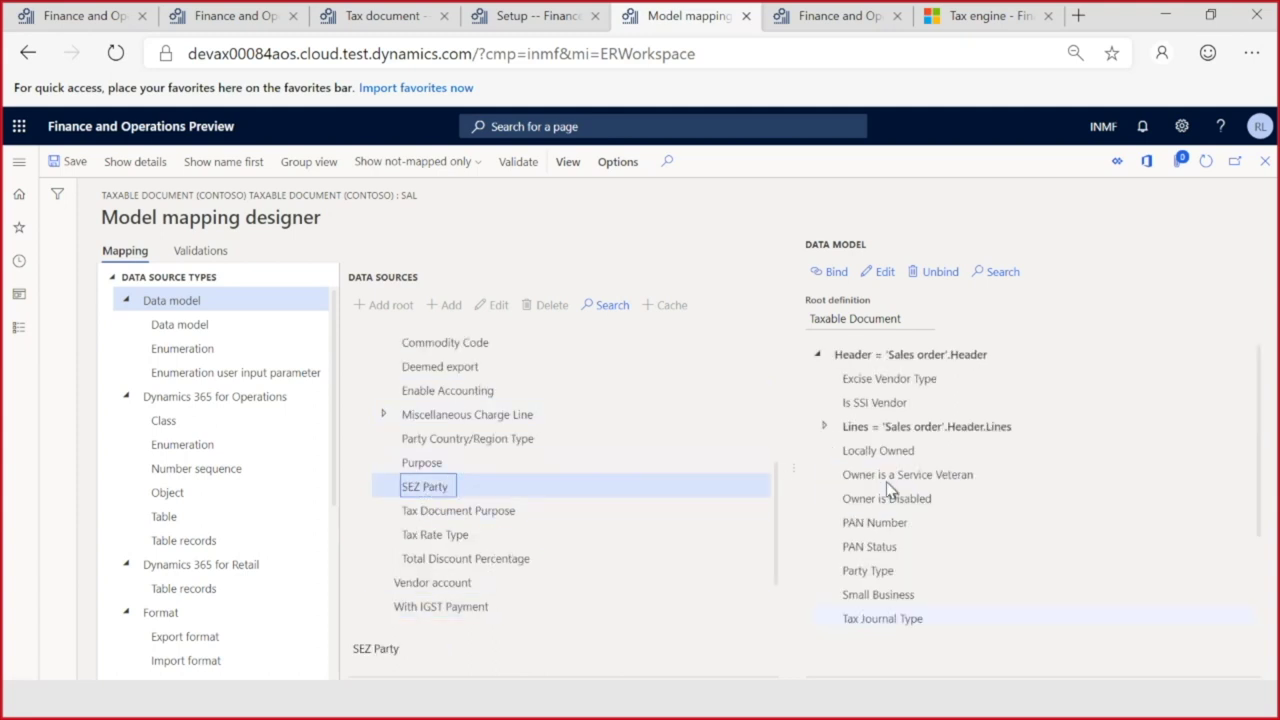
{"action": "left_click", "coordinate": [824, 426]}
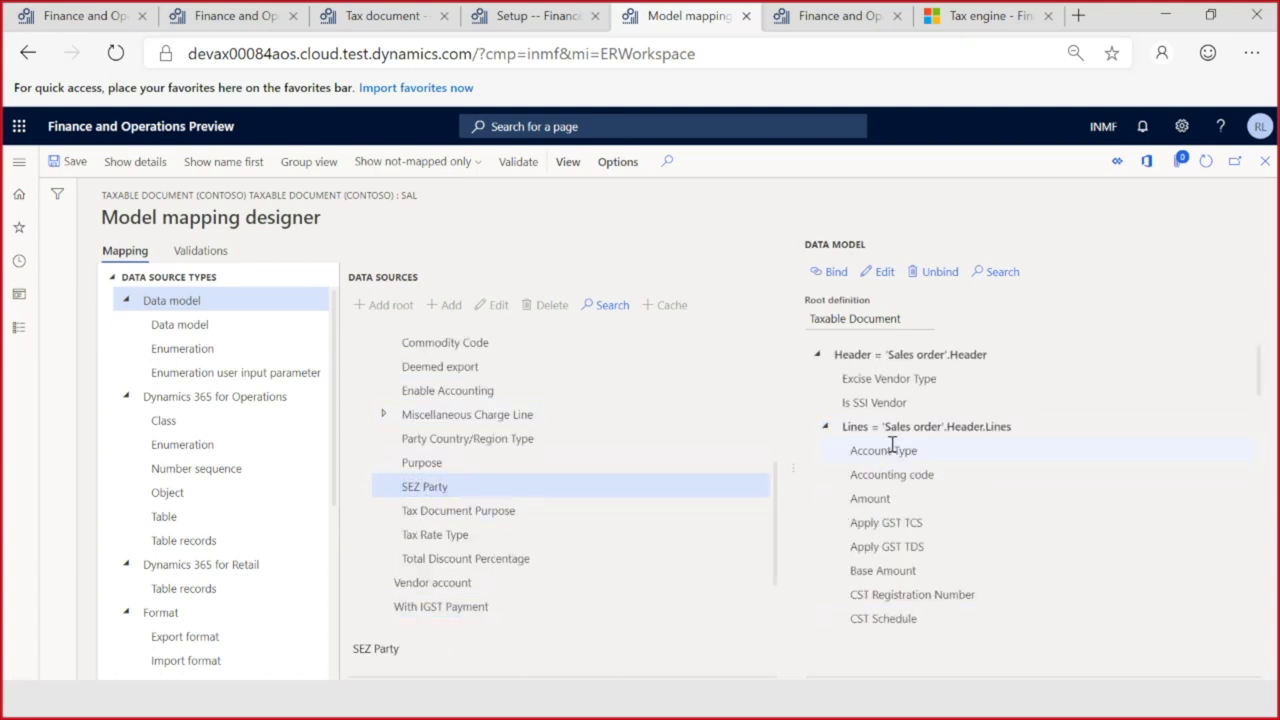
{"action": "scroll", "coordinate": [893, 447], "scroll_direction": "down", "scroll_amount": 5}
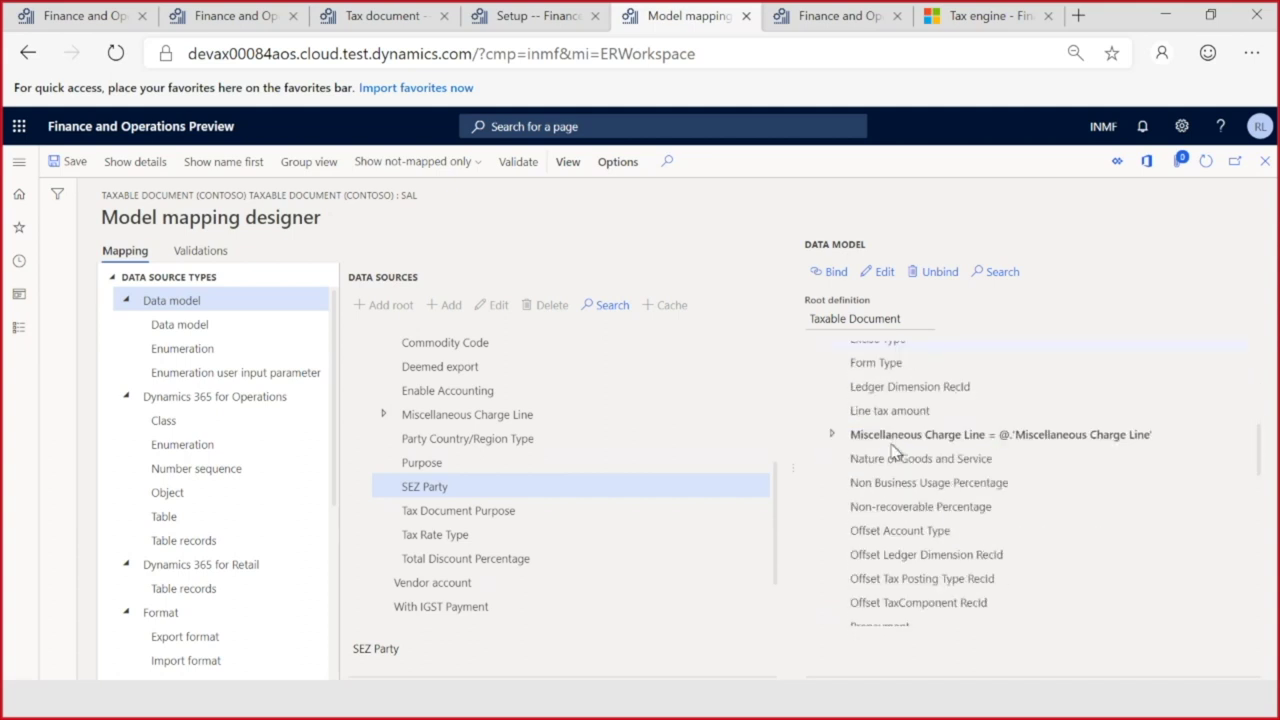
{"action": "scroll", "coordinate": [893, 450], "scroll_direction": "down", "scroll_amount": 3}
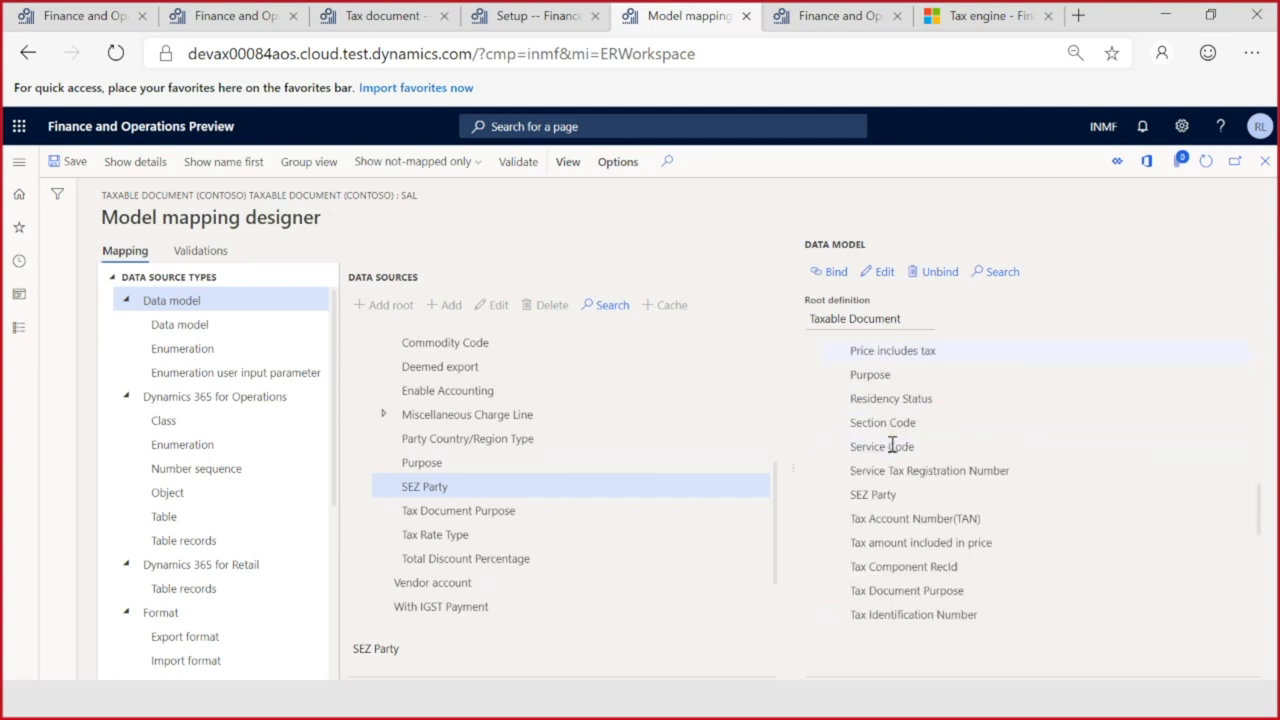
{"action": "left_click", "coordinate": [878, 494]}
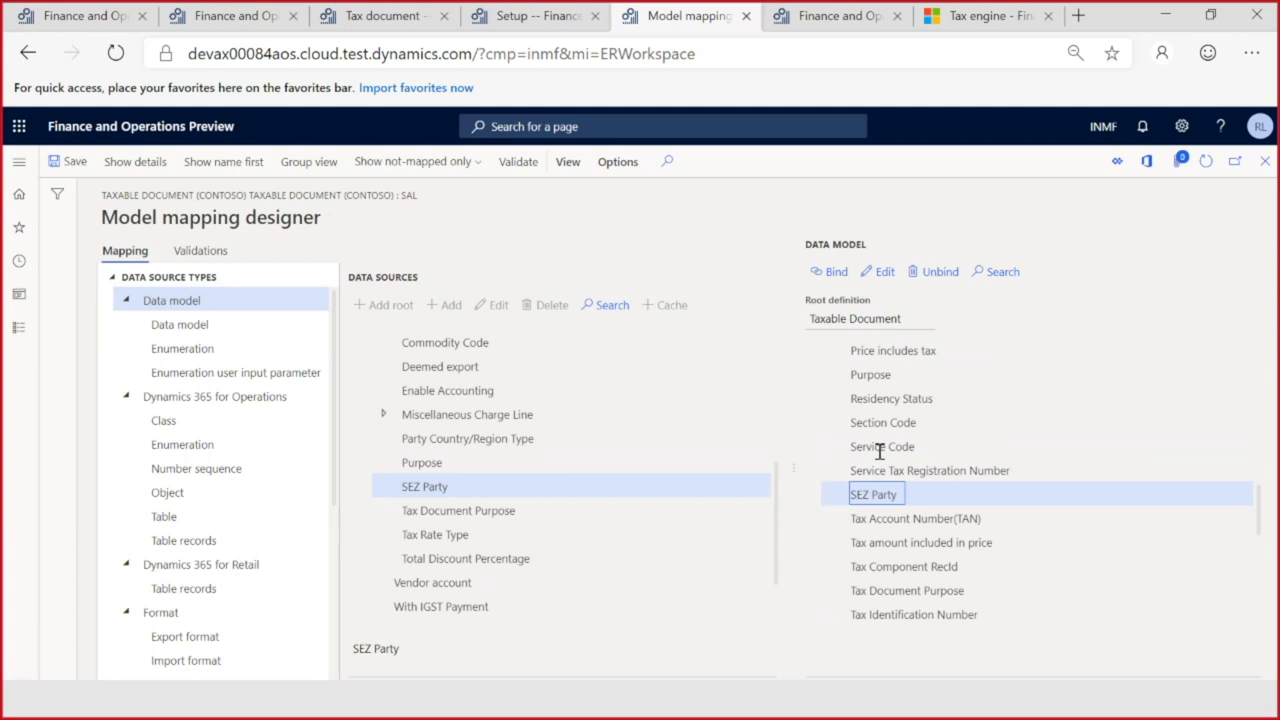
{"action": "left_click", "coordinate": [836, 276]}
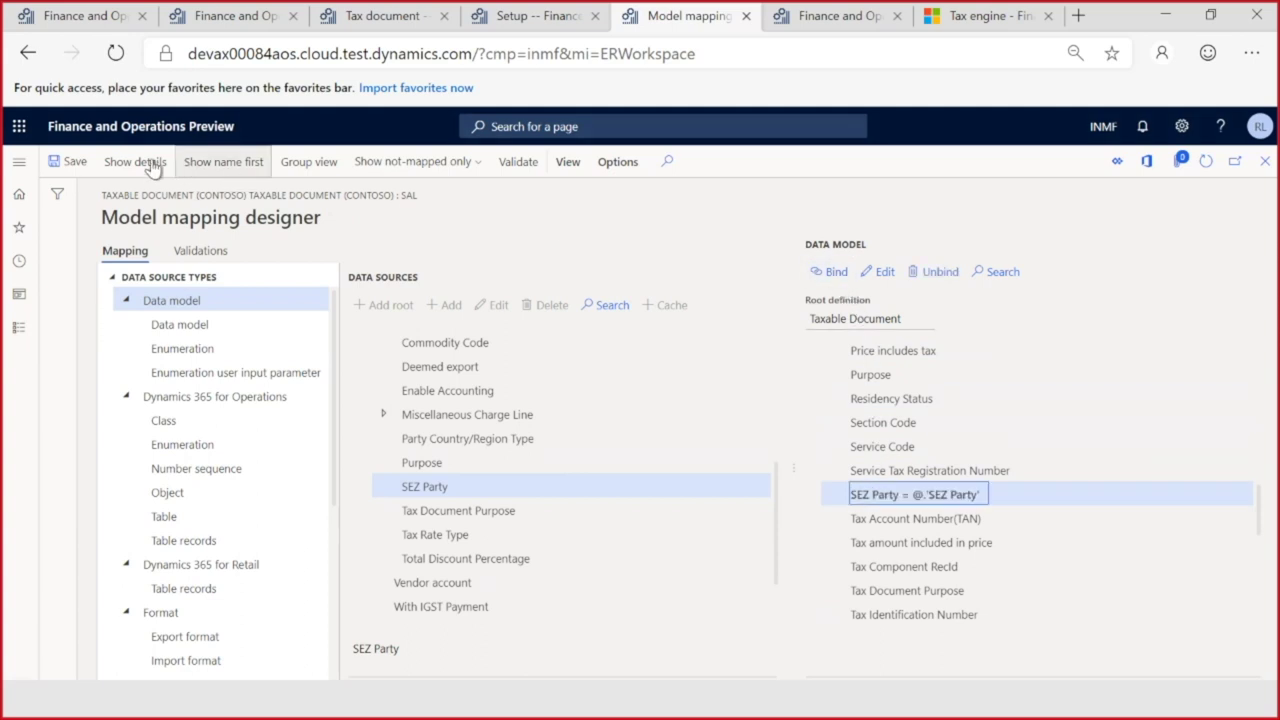
{"action": "left_click", "coordinate": [68, 161]}
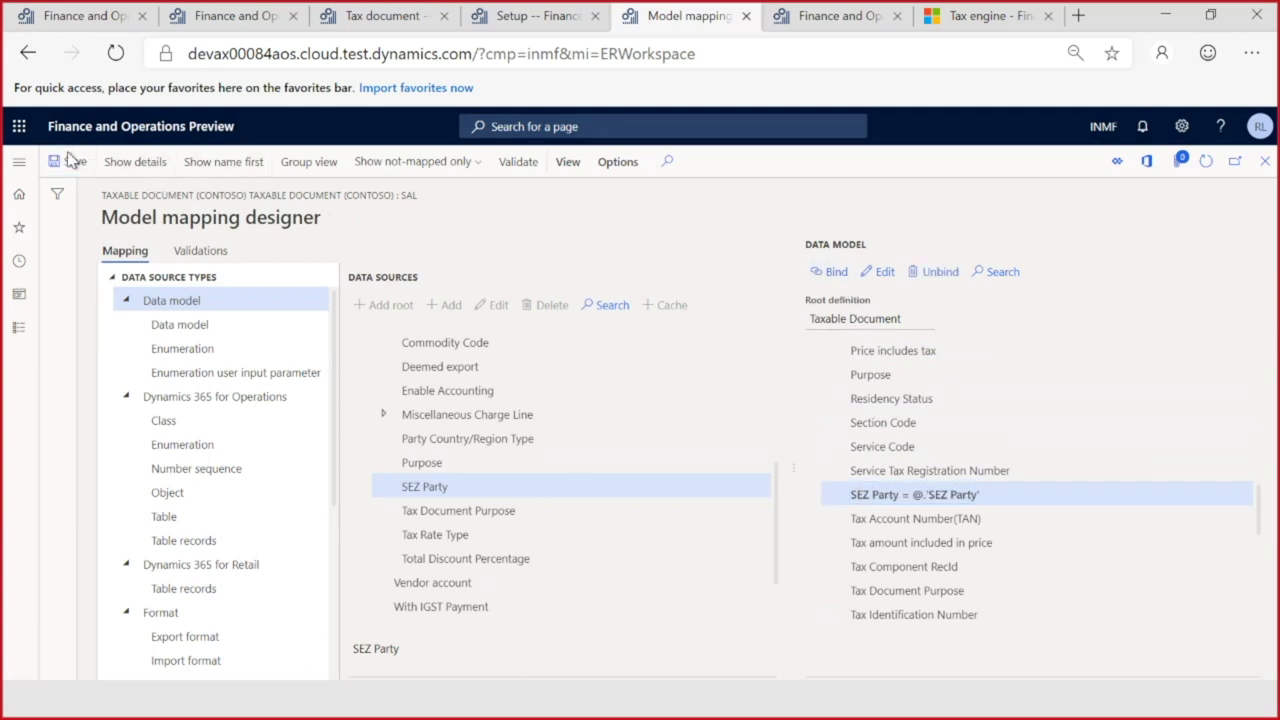
{"action": "left_click", "coordinate": [1265, 162]}
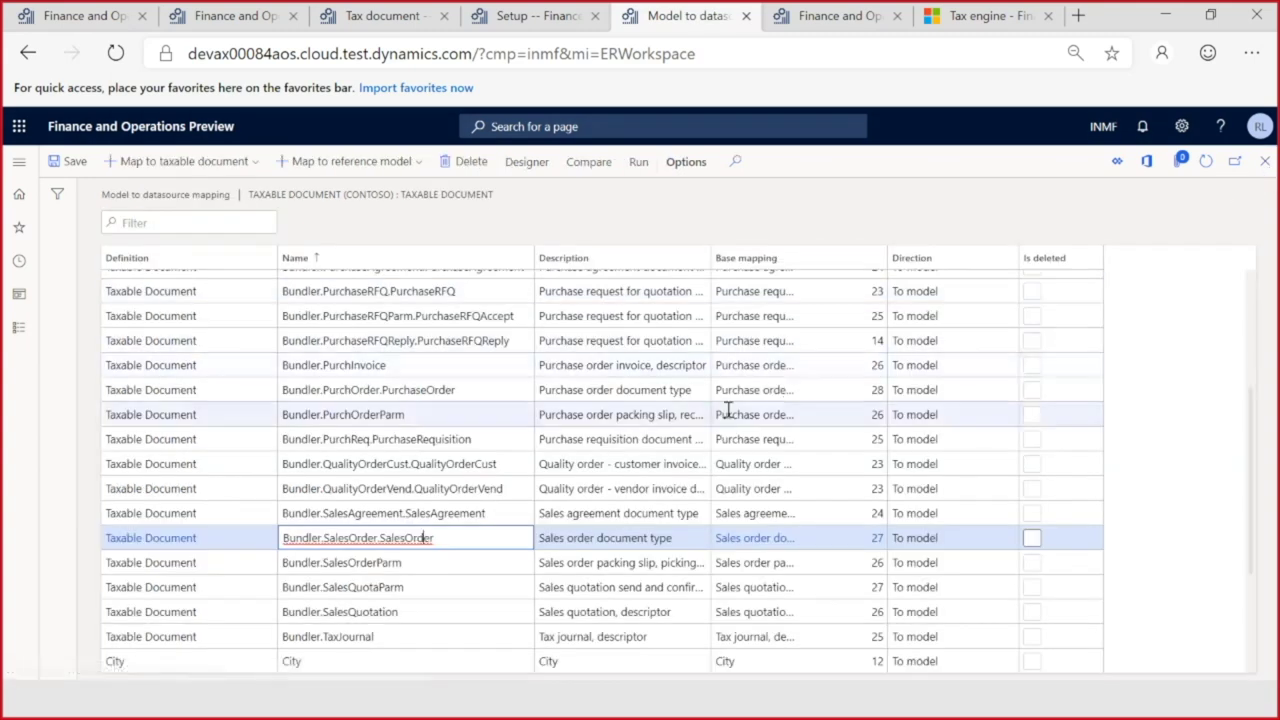
Step: In the Bundler.SalesOrderParm mapping, bind the data model Header field With IGST Payment to With IGST Payment under the SalesParmTable Header
{"action": "left_click", "coordinate": [426, 566]}
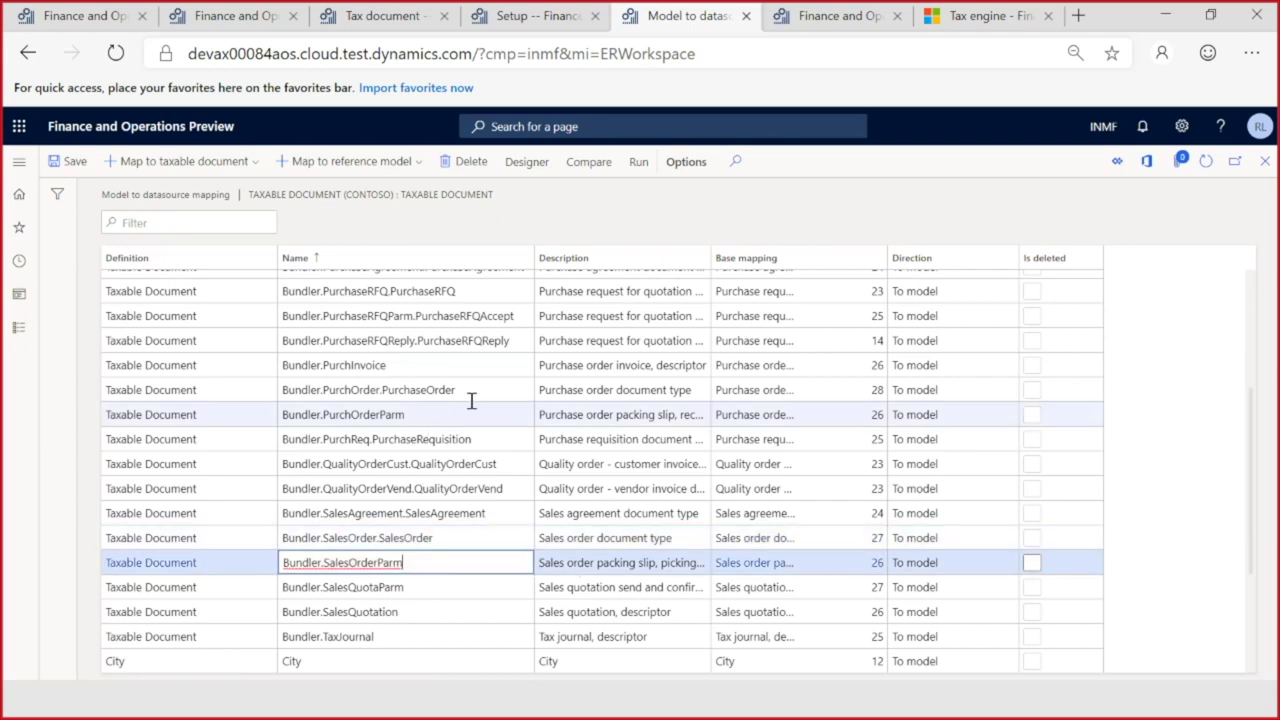
{"action": "left_click", "coordinate": [533, 165]}
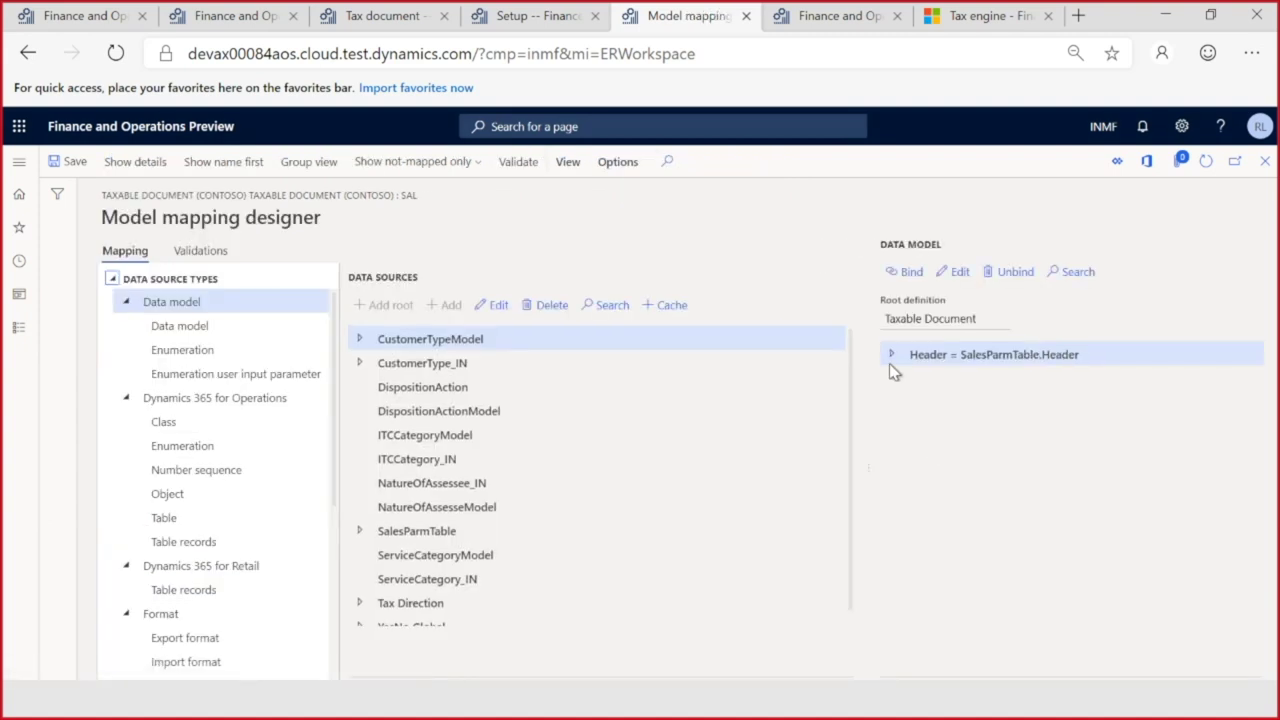
{"action": "double_click", "coordinate": [905, 355]}
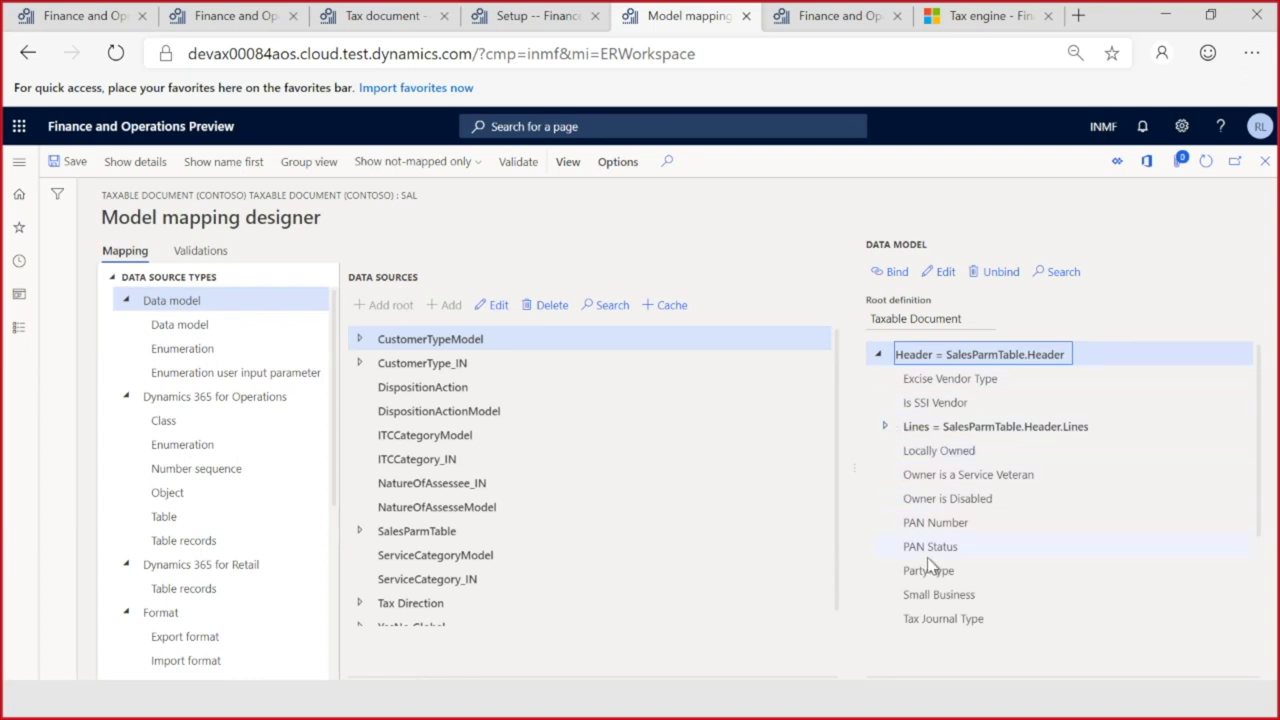
{"action": "scroll", "coordinate": [930, 567], "scroll_direction": "down", "scroll_amount": 3}
{"action": "left_click", "coordinate": [938, 613]}
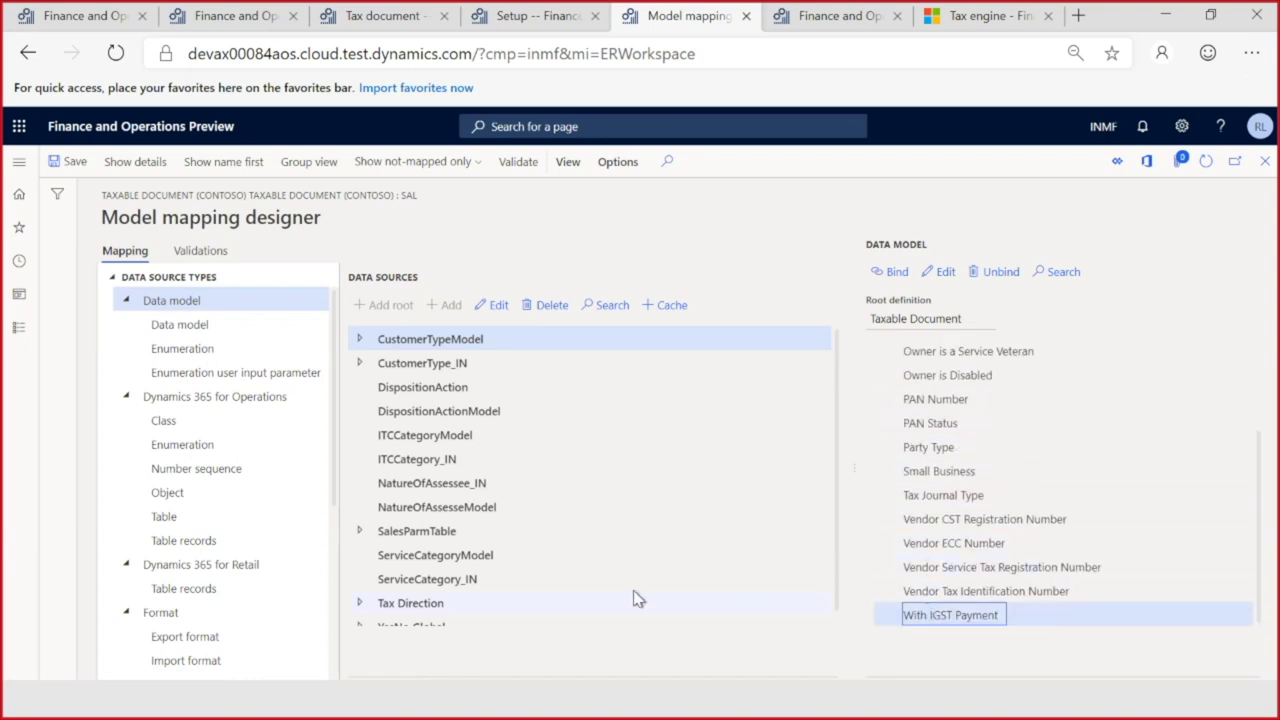
{"action": "left_click", "coordinate": [359, 531]}
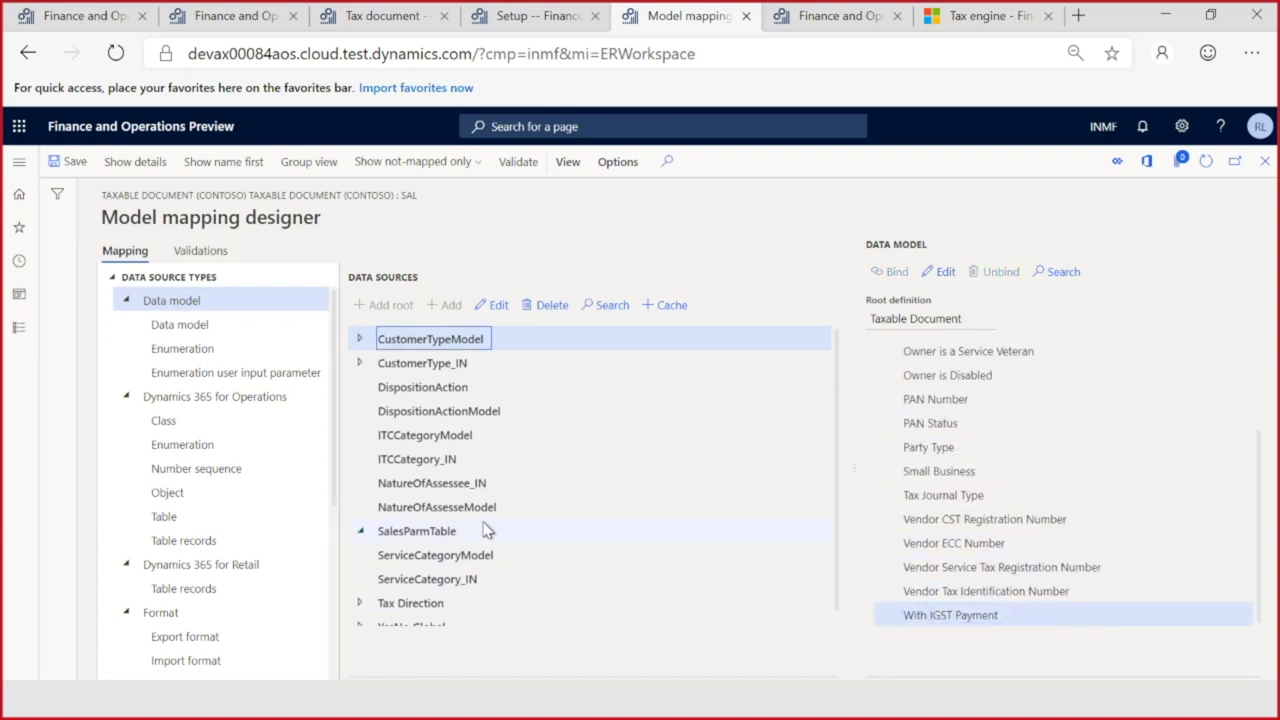
{"action": "left_click", "coordinate": [369, 519]}
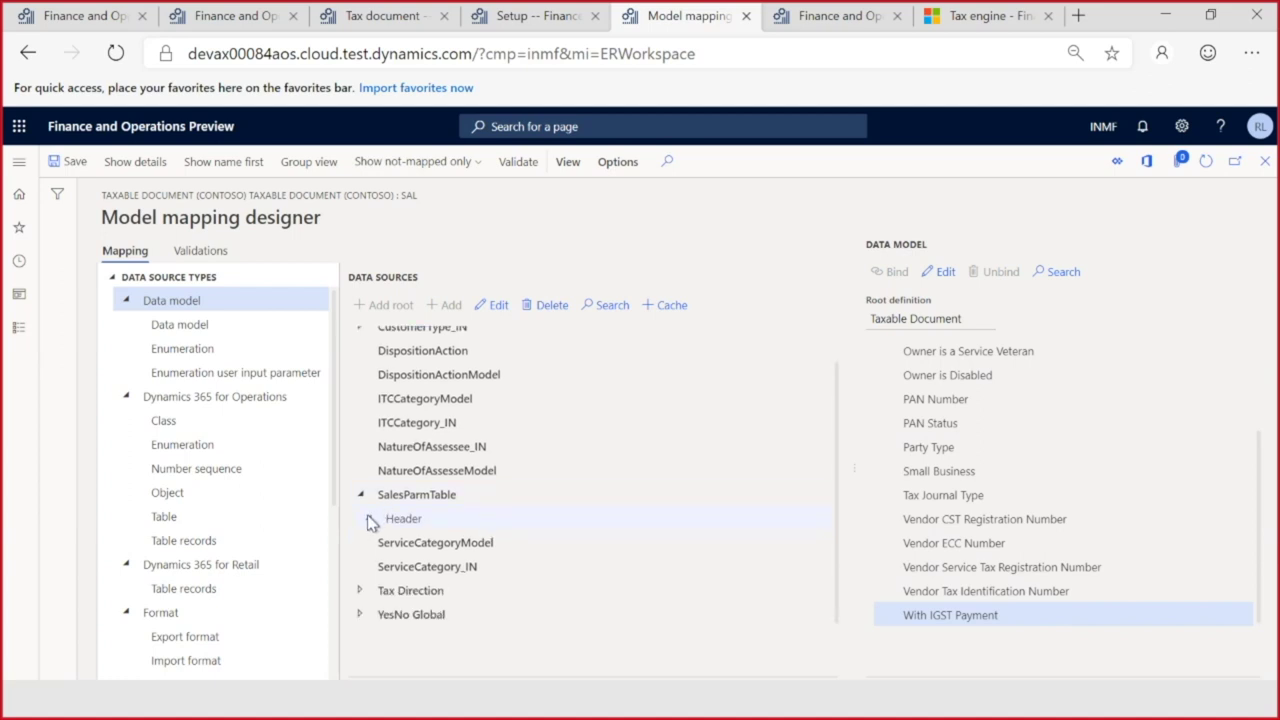
{"action": "left_click", "coordinate": [476, 521]}
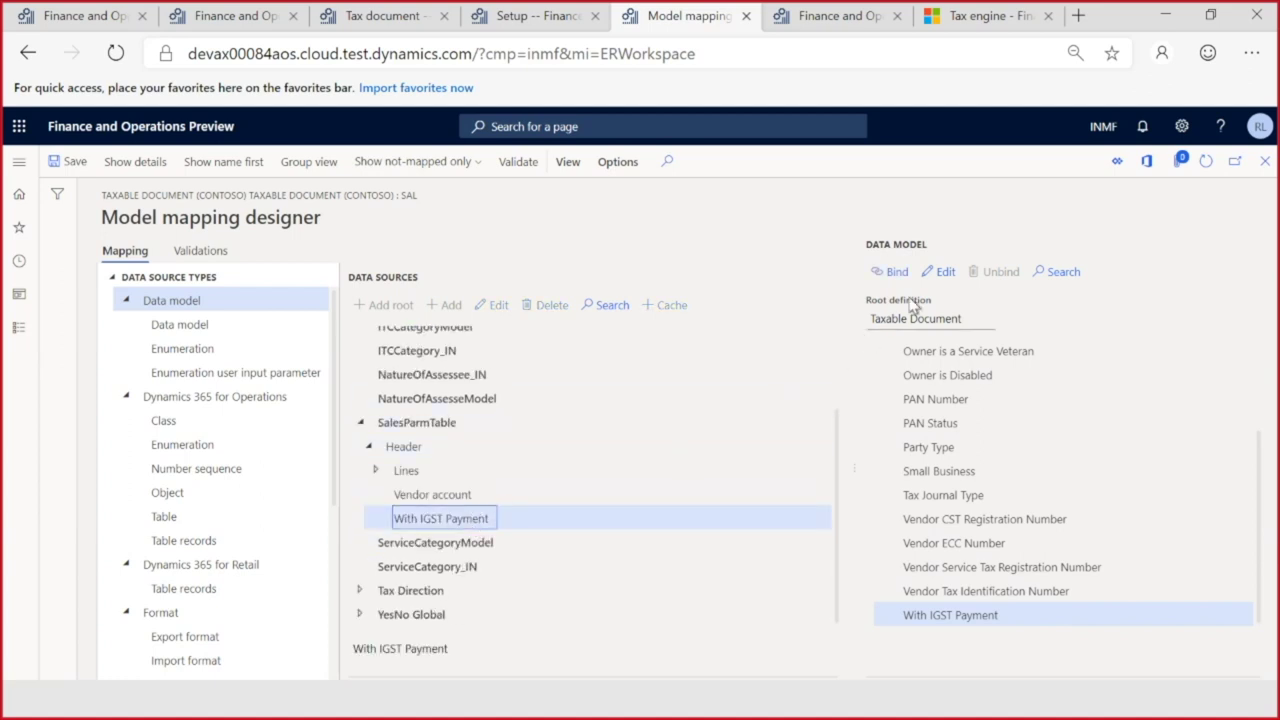
{"action": "left_click", "coordinate": [889, 271]}
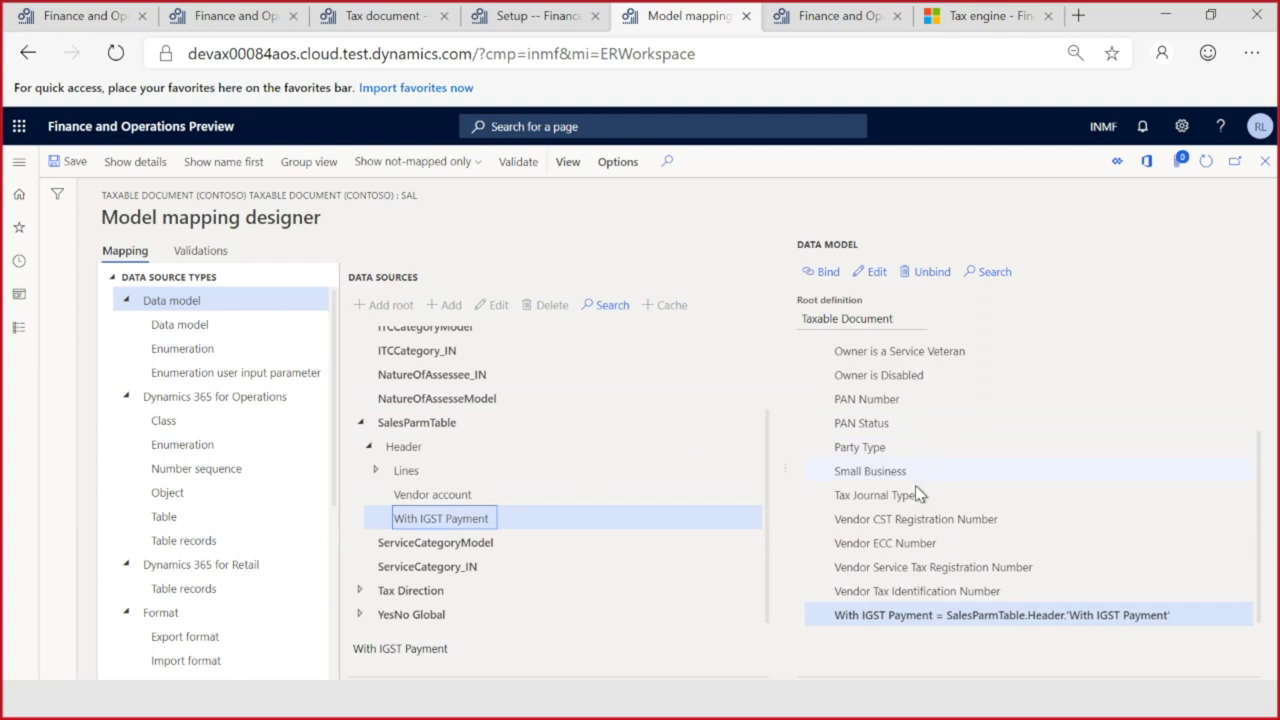
Step: Bind SEZ Party under the data model Lines to SEZ Party in the SalesParmTable Header Lines, and close the mapping
{"action": "left_click", "coordinate": [817, 405]}
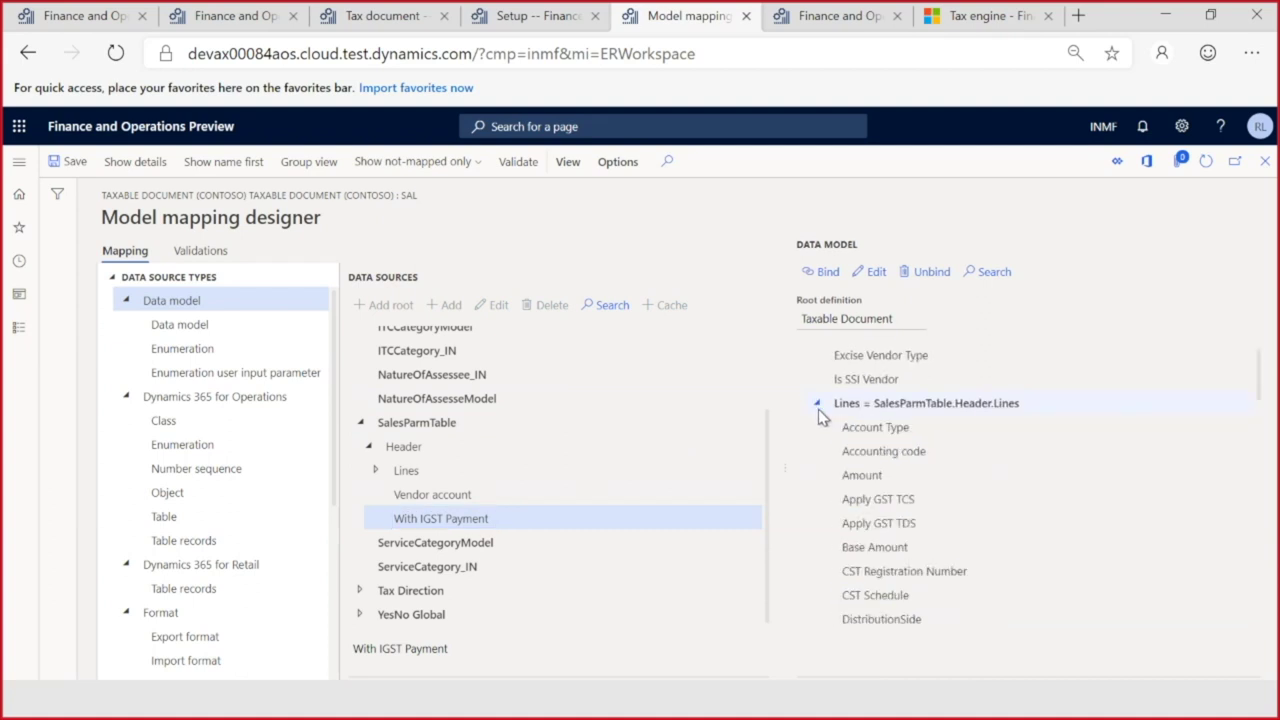
{"action": "scroll", "coordinate": [880, 470], "scroll_direction": "down", "scroll_amount": 10}
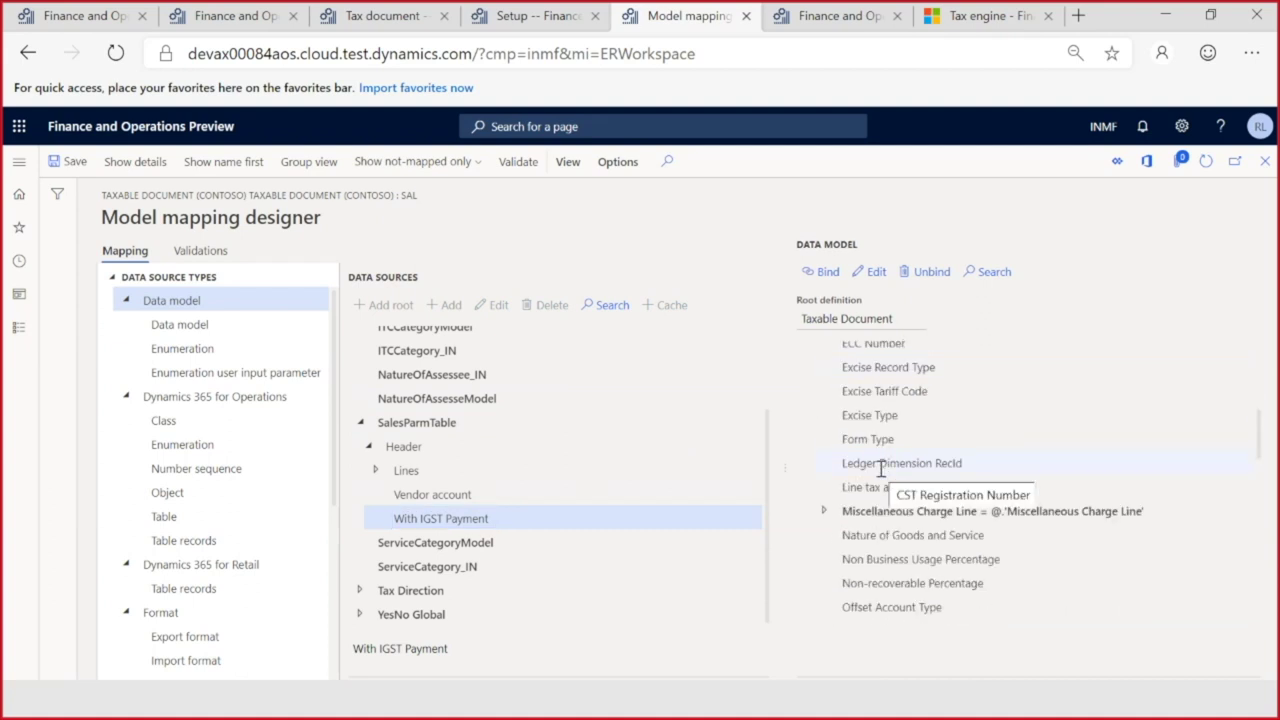
{"action": "scroll", "coordinate": [880, 470], "scroll_direction": "down", "scroll_amount": 8}
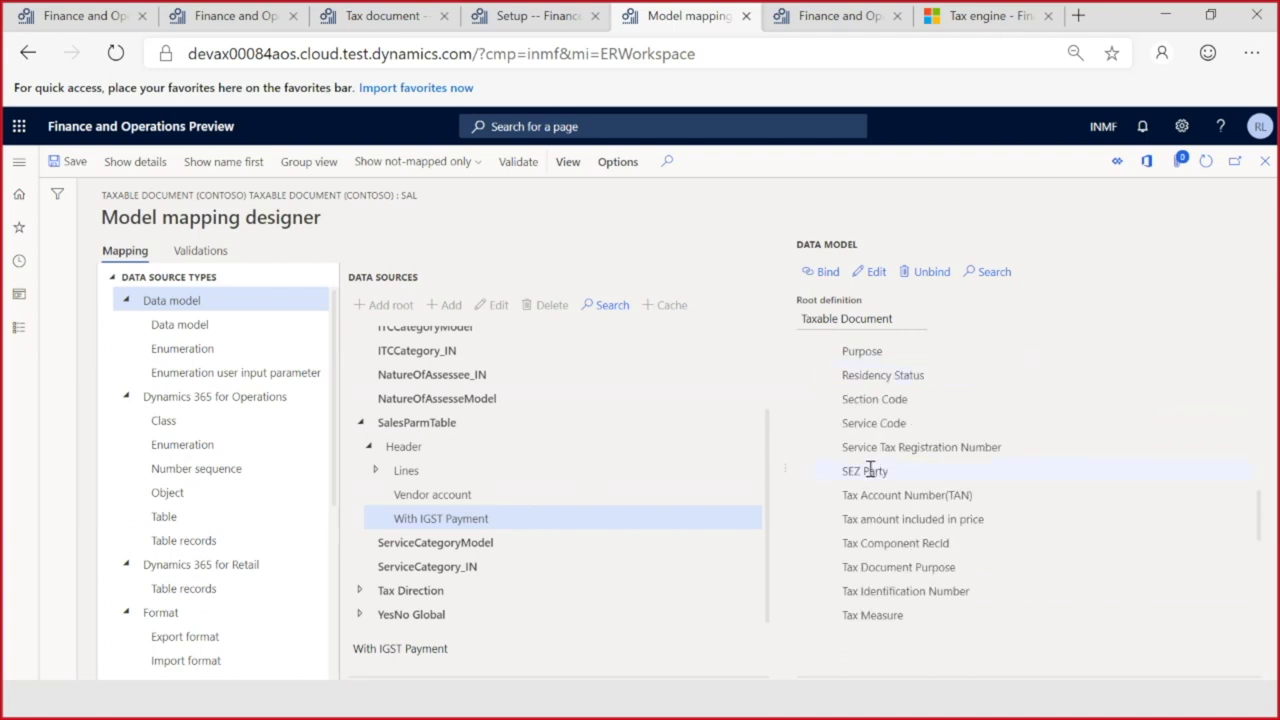
{"action": "left_click", "coordinate": [870, 470]}
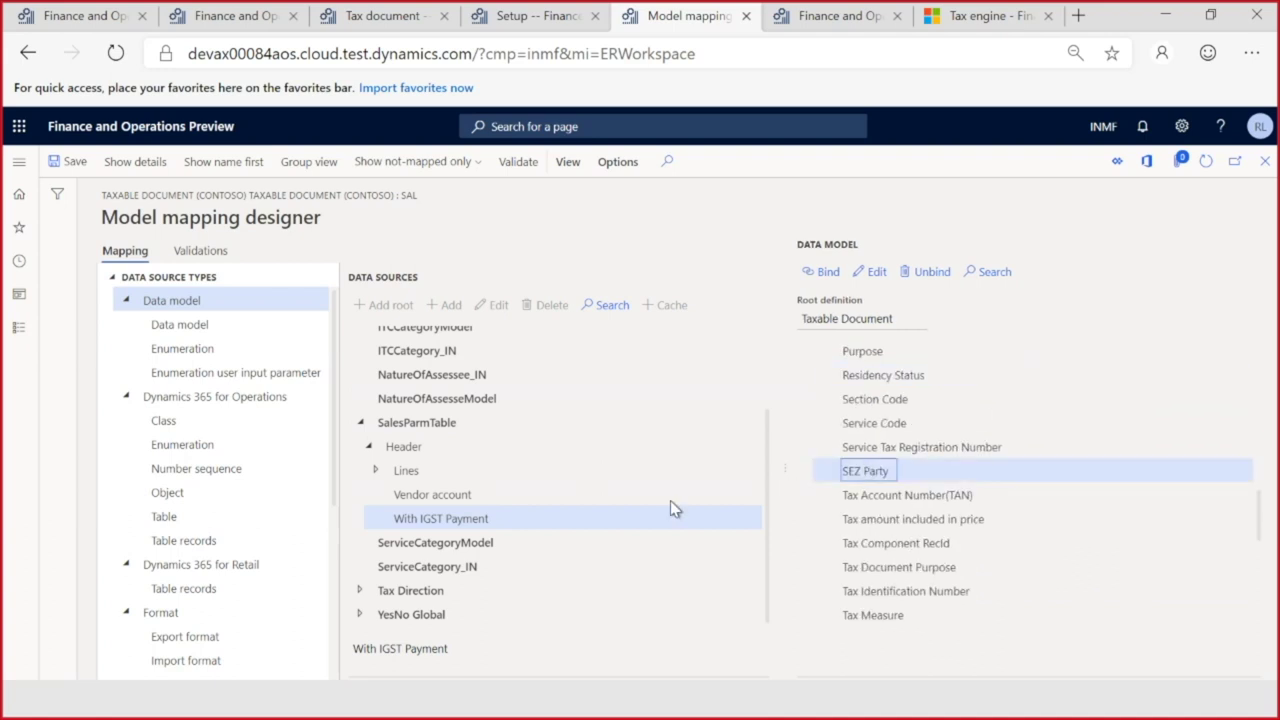
{"action": "left_click", "coordinate": [379, 473]}
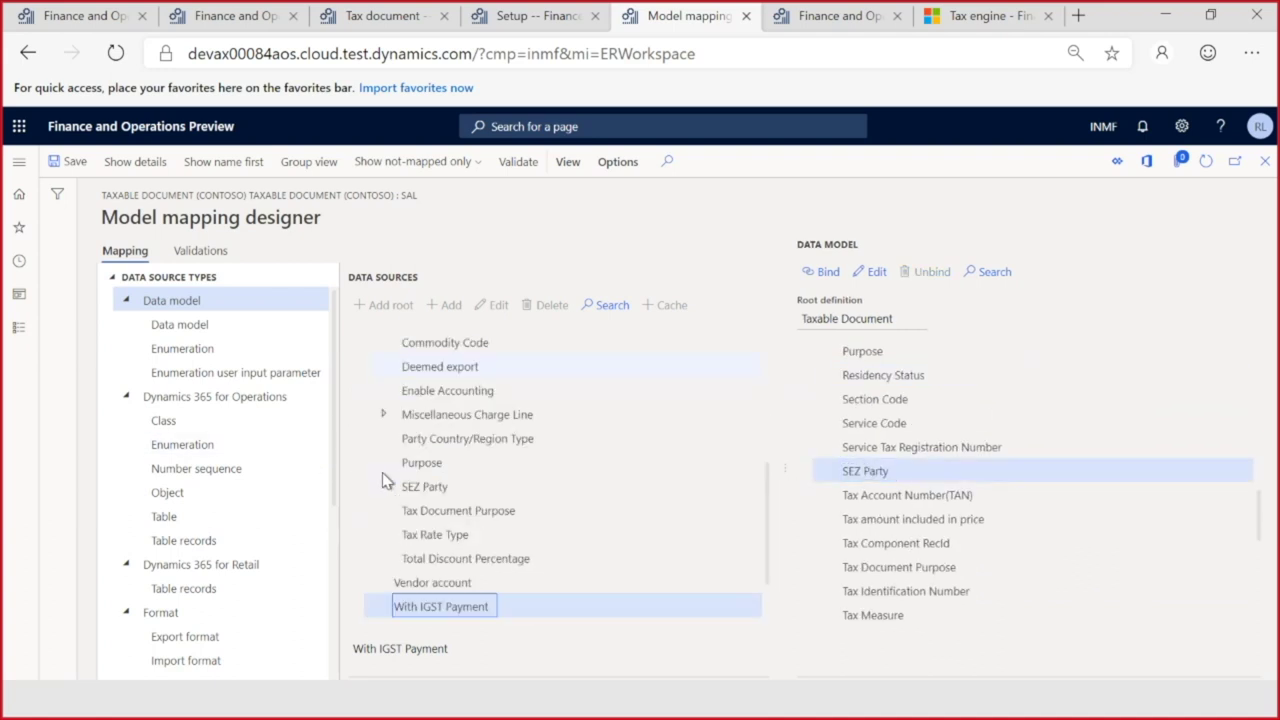
{"action": "left_click", "coordinate": [430, 484]}
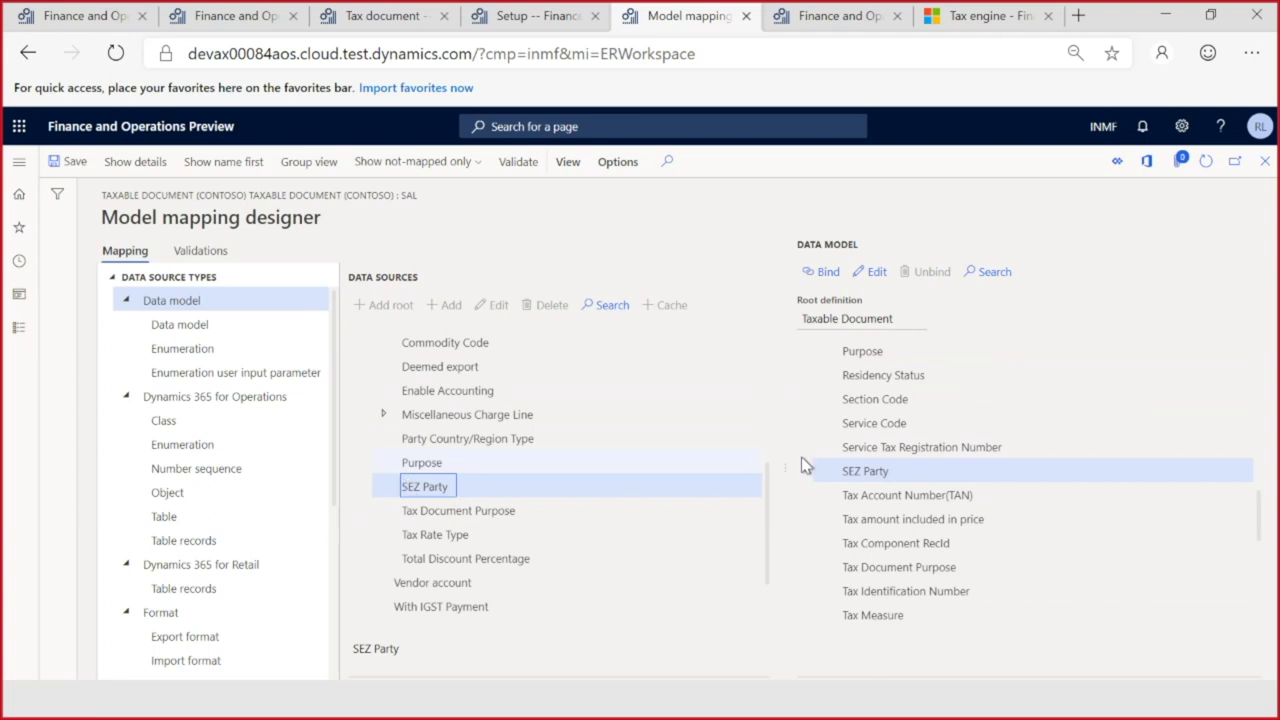
{"action": "left_click_drag", "start_coordinate": [897, 478], "coordinate": [840, 474]}
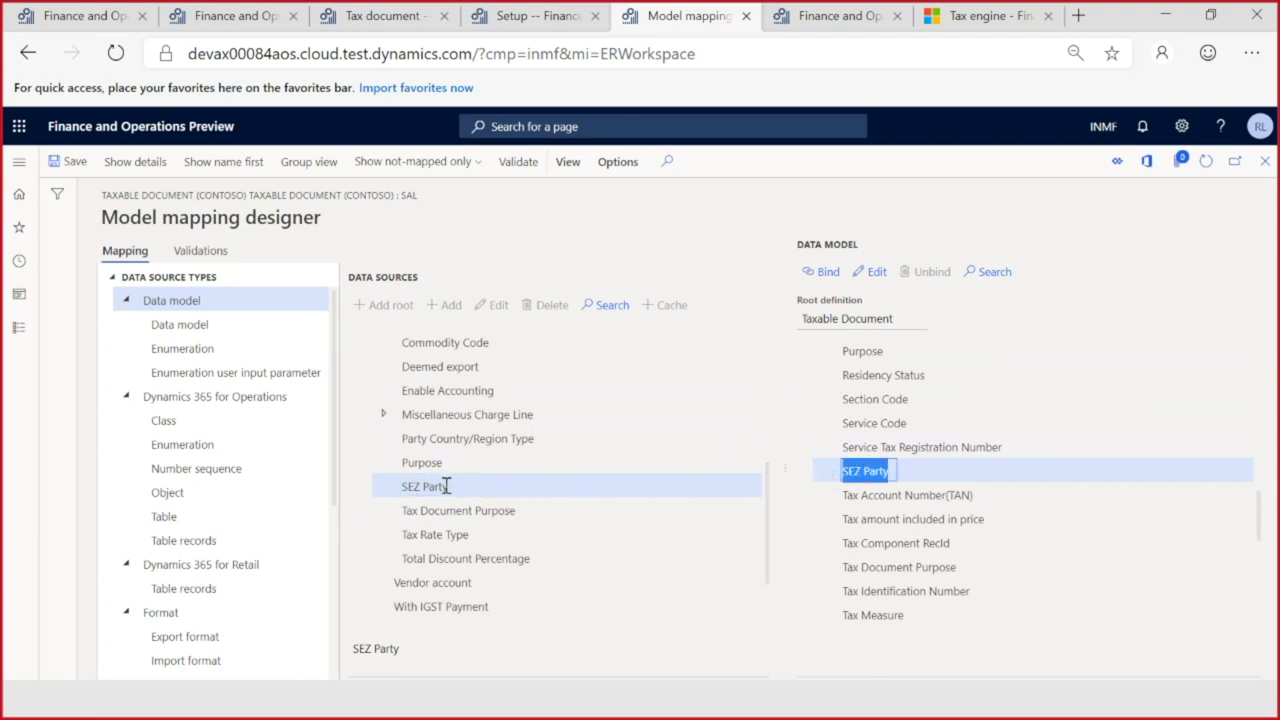
{"action": "left_click_drag", "start_coordinate": [448, 487], "coordinate": [405, 487]}
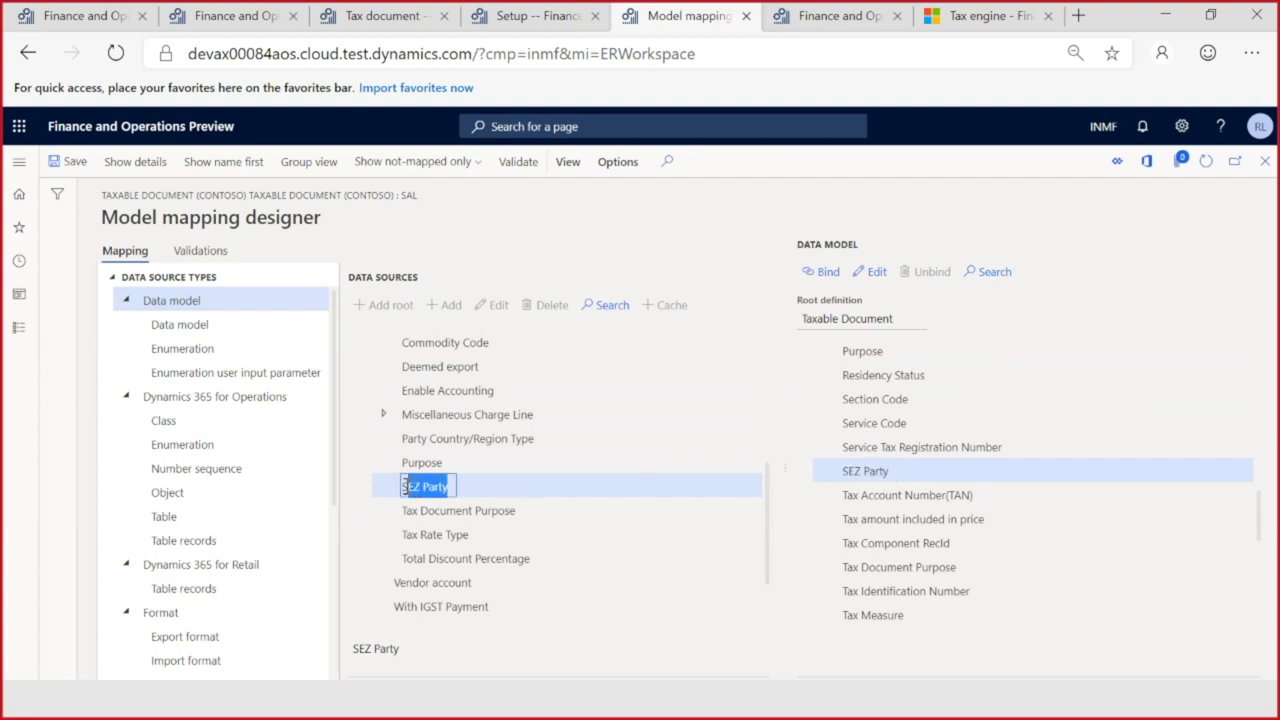
{"action": "left_click", "coordinate": [920, 430]}
{"action": "left_click", "coordinate": [885, 470]}
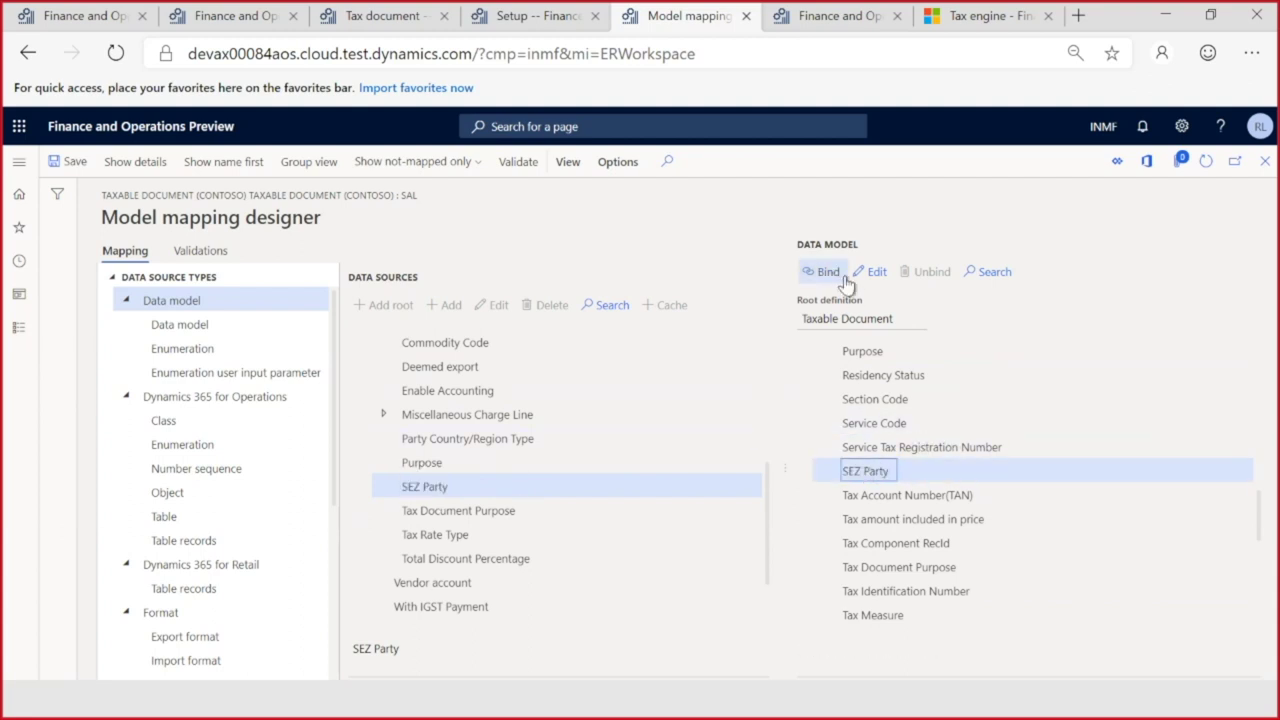
{"action": "left_click", "coordinate": [821, 272]}
{"action": "scroll", "coordinate": [480, 512], "scroll_direction": "down", "scroll_amount": 1}
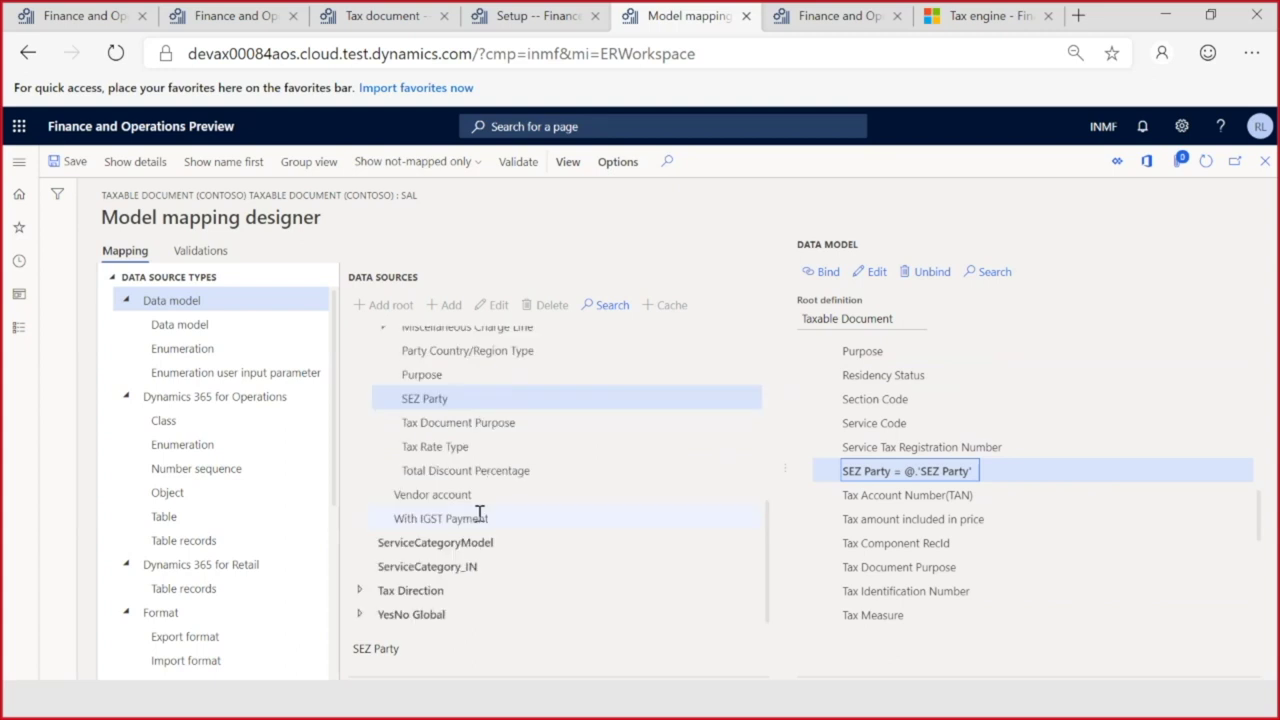
{"action": "scroll", "coordinate": [955, 525], "scroll_direction": "down", "scroll_amount": 5}
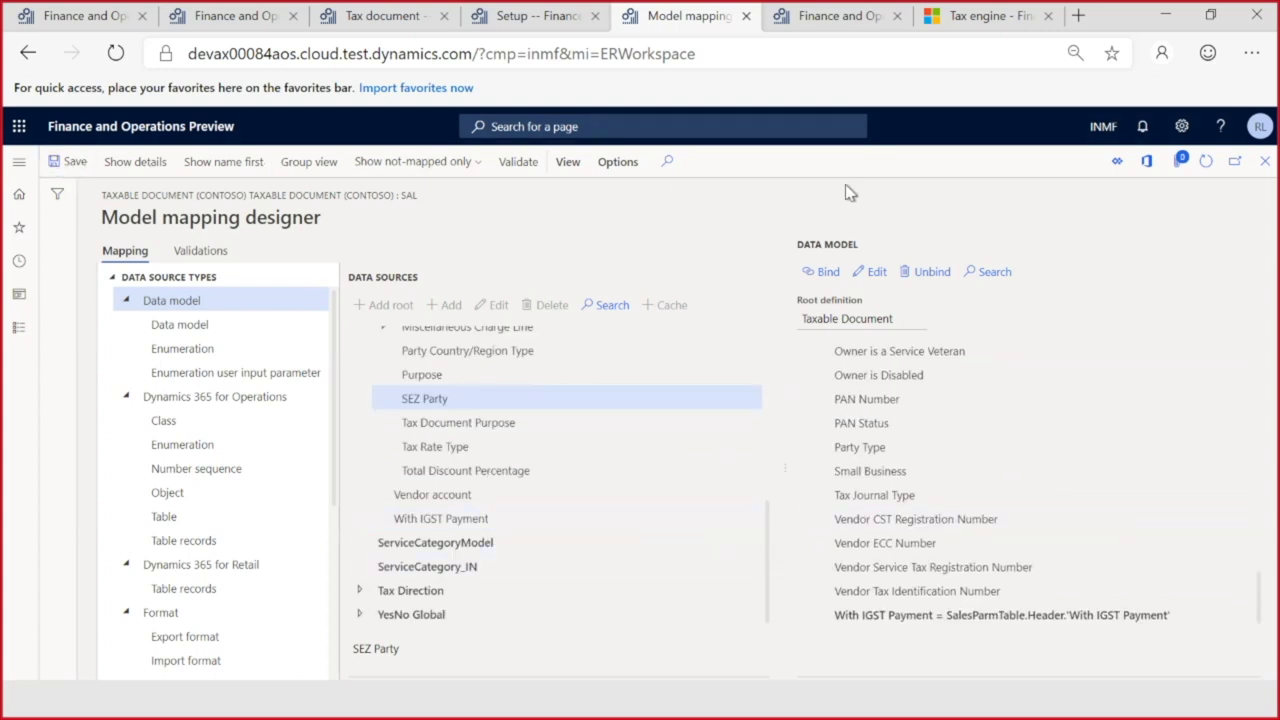
{"action": "left_click", "coordinate": [1265, 162]}
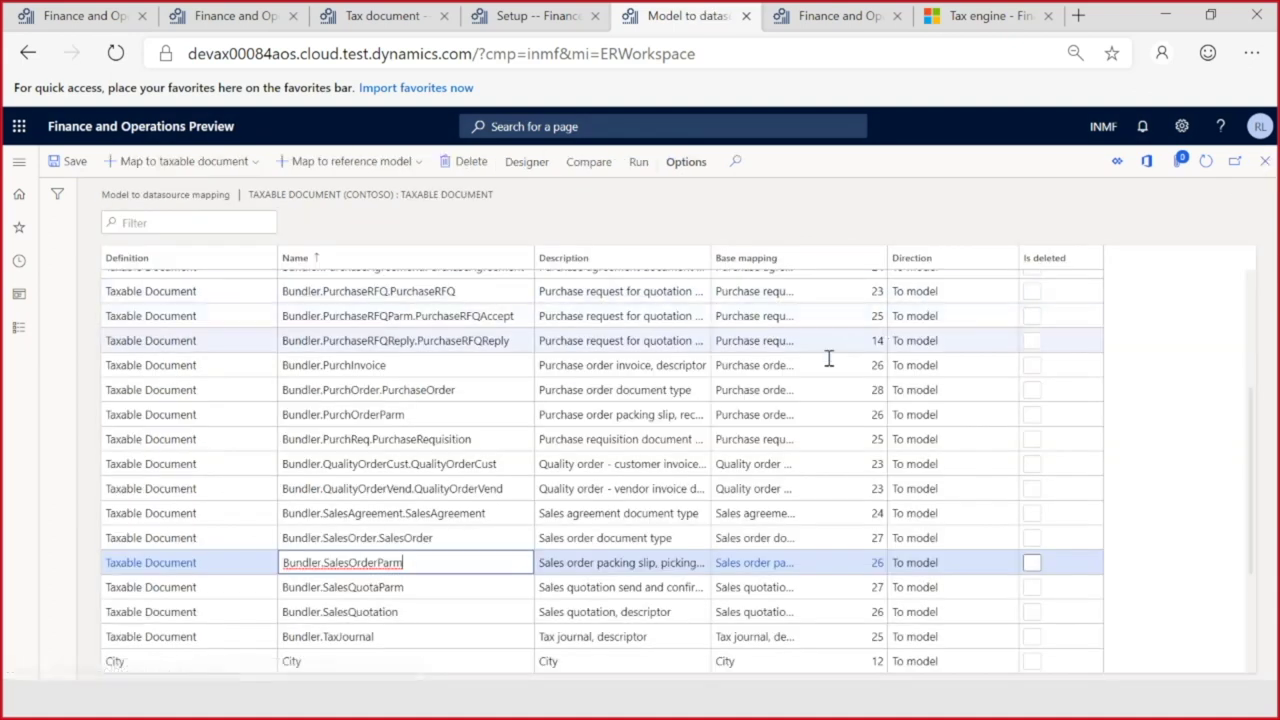
Step: Save the model to datasource mappings and the Taxable Document (Contoso) data model, and return to the configurations
{"action": "left_click", "coordinate": [449, 540]}
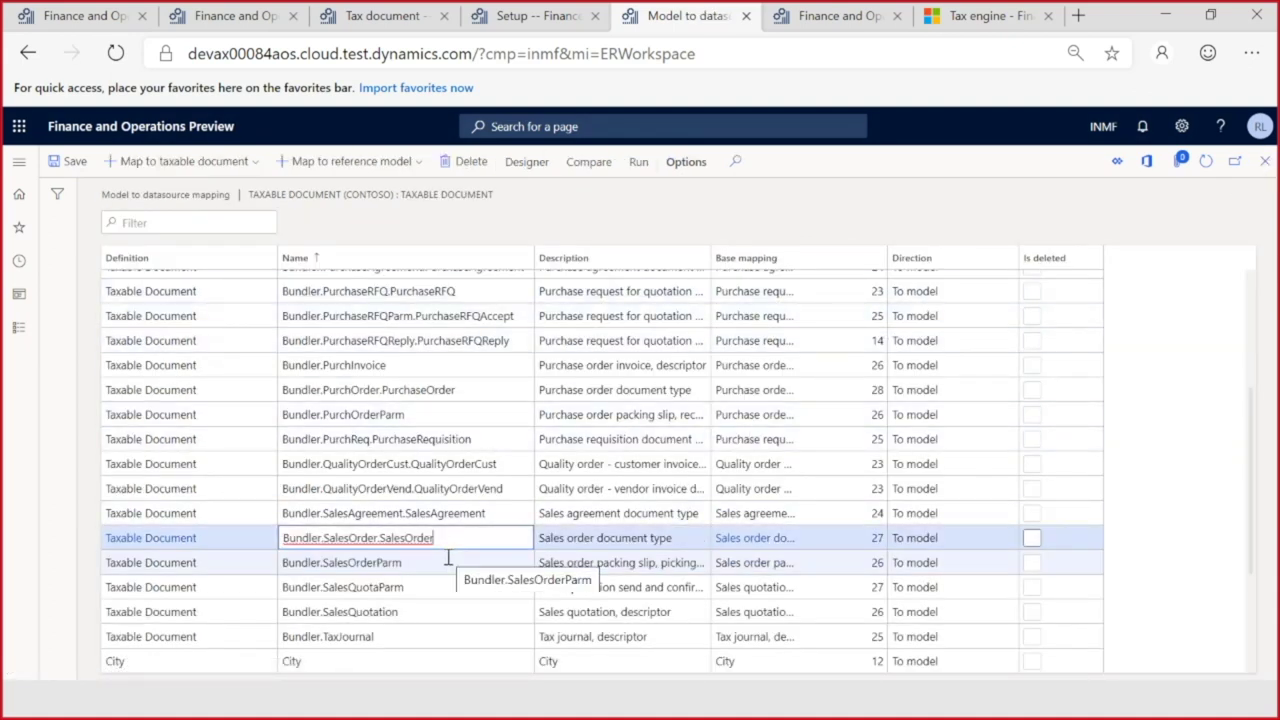
{"action": "left_click", "coordinate": [449, 560]}
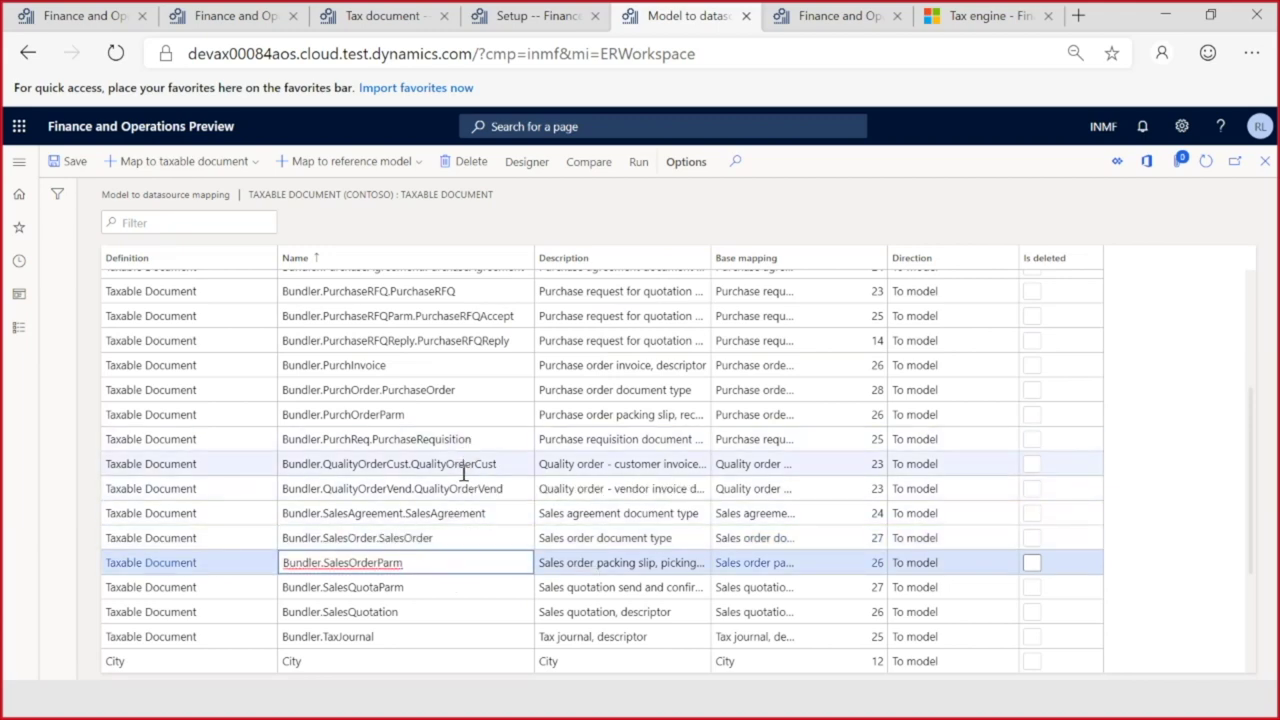
{"action": "scroll", "coordinate": [463, 470], "scroll_direction": "up", "scroll_amount": 3}
{"action": "scroll", "coordinate": [463, 472], "scroll_direction": "down", "scroll_amount": 3}
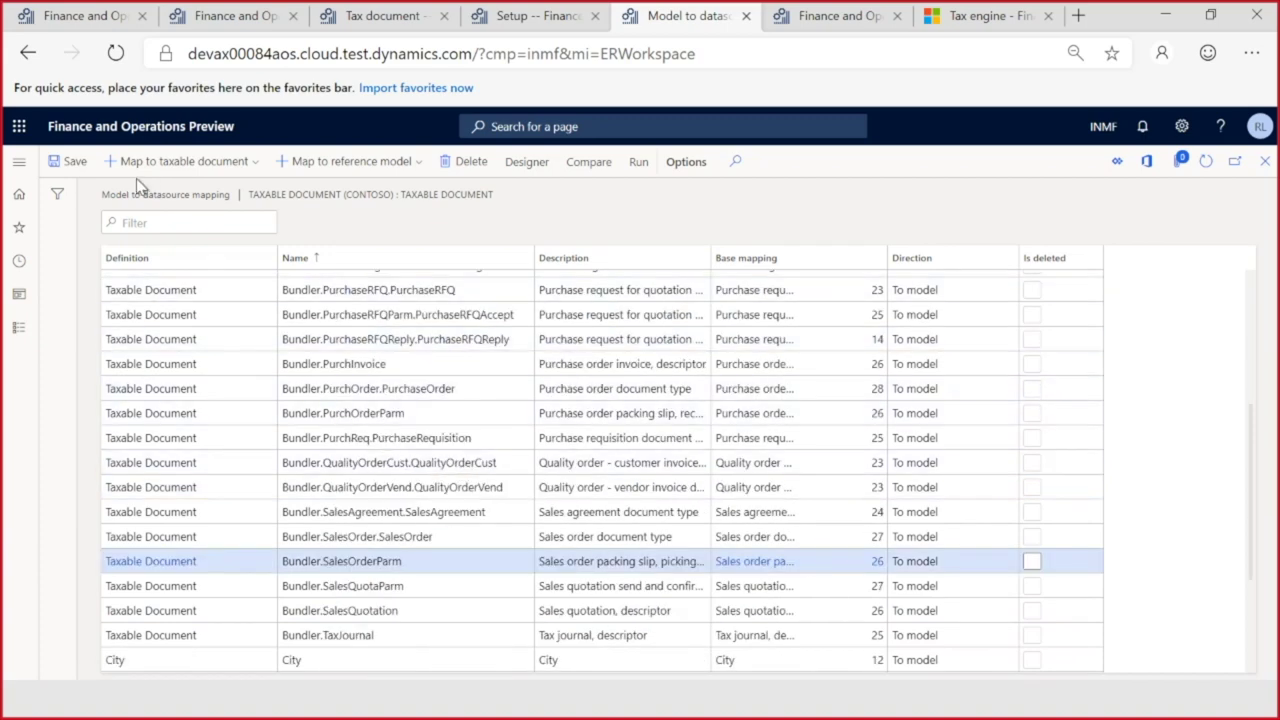
{"action": "left_click", "coordinate": [64, 161]}
{"action": "left_click", "coordinate": [1266, 166]}
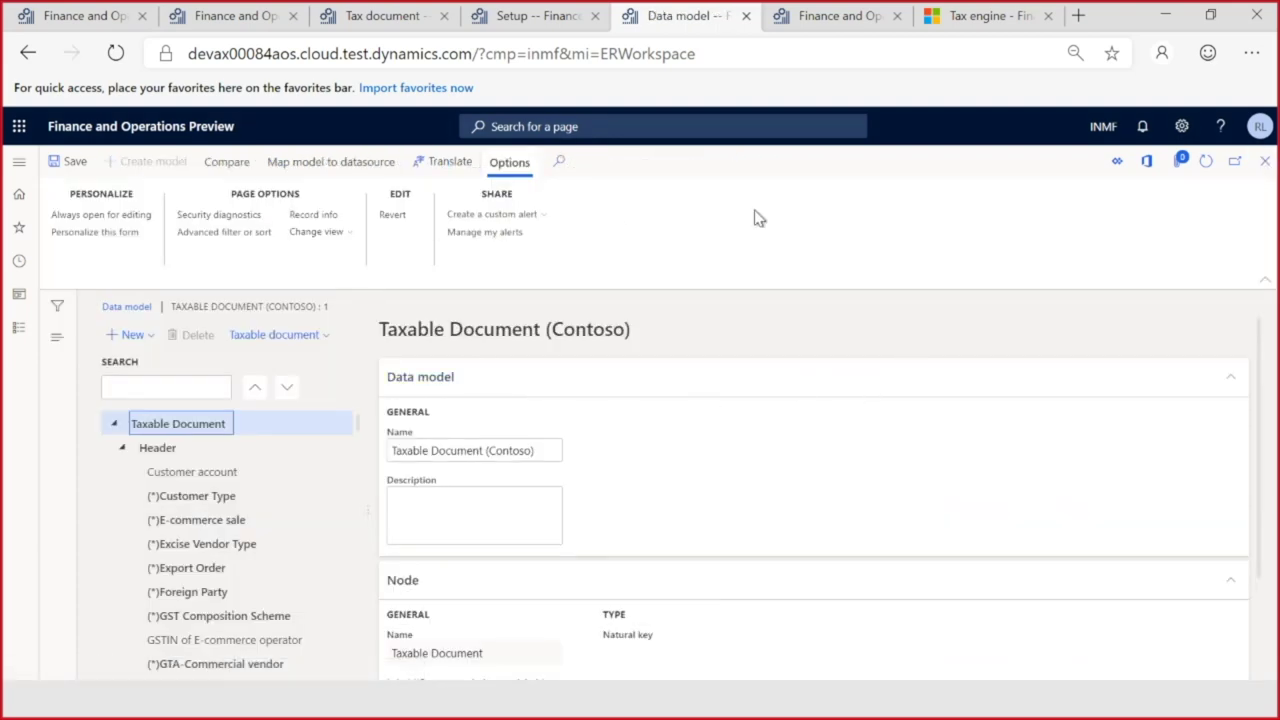
{"action": "left_click", "coordinate": [56, 166]}
{"action": "left_click", "coordinate": [1264, 166]}
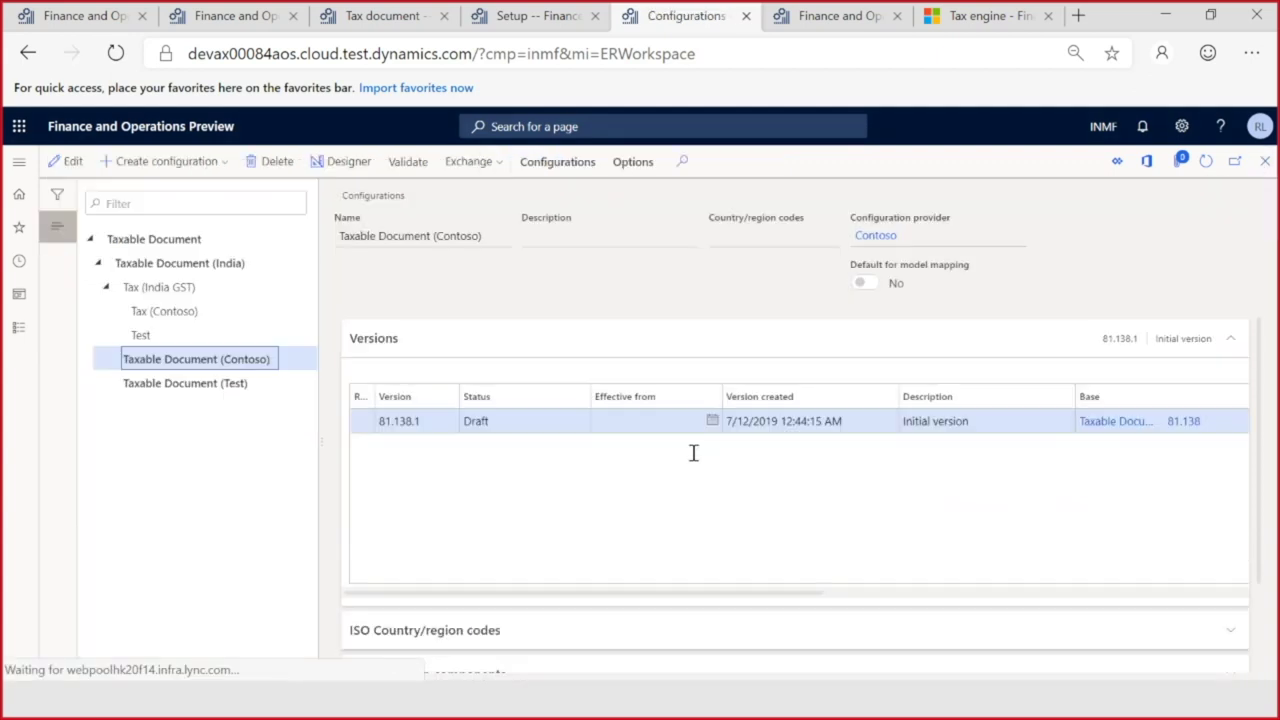
Step: Complete draft version 81.138.1 of Taxable Document (Contoso) with the description SEZ, and select the completed version
{"action": "left_click", "coordinate": [446, 400]}
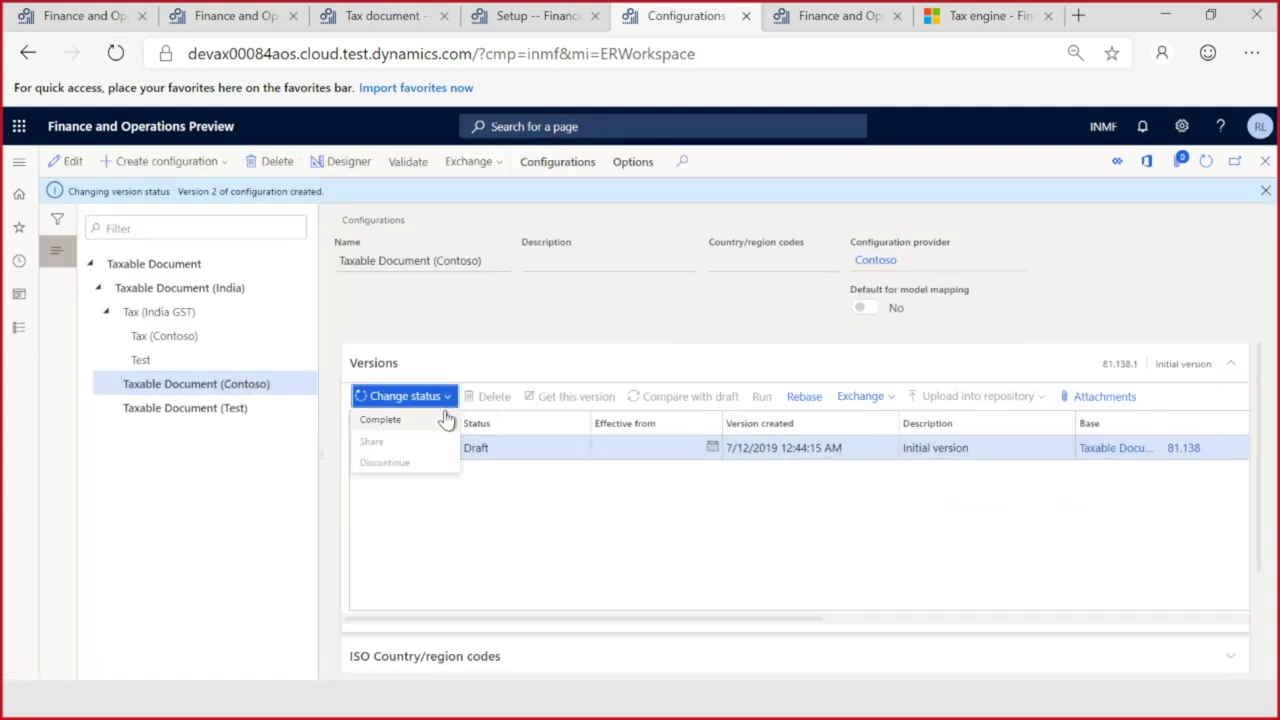
{"action": "left_click", "coordinate": [415, 430]}
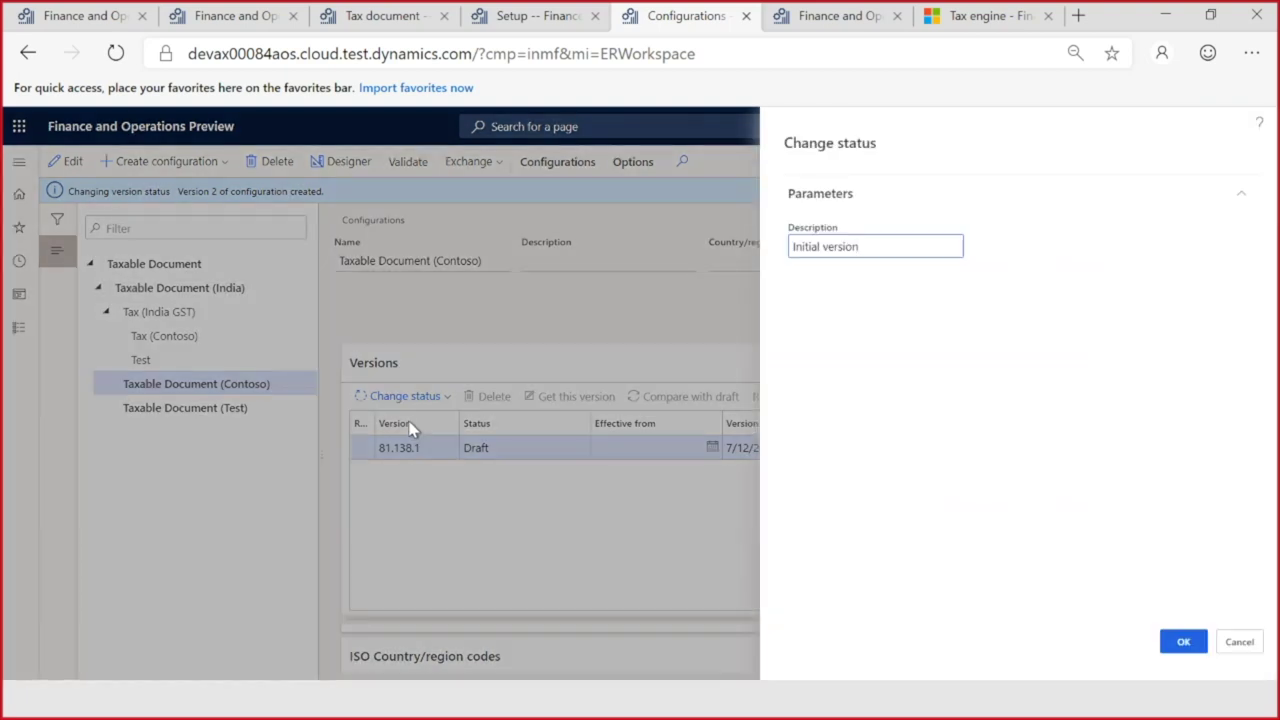
{"action": "left_click", "coordinate": [890, 251]}
{"action": "left_click_drag", "start_coordinate": [890, 251], "coordinate": [780, 249]}
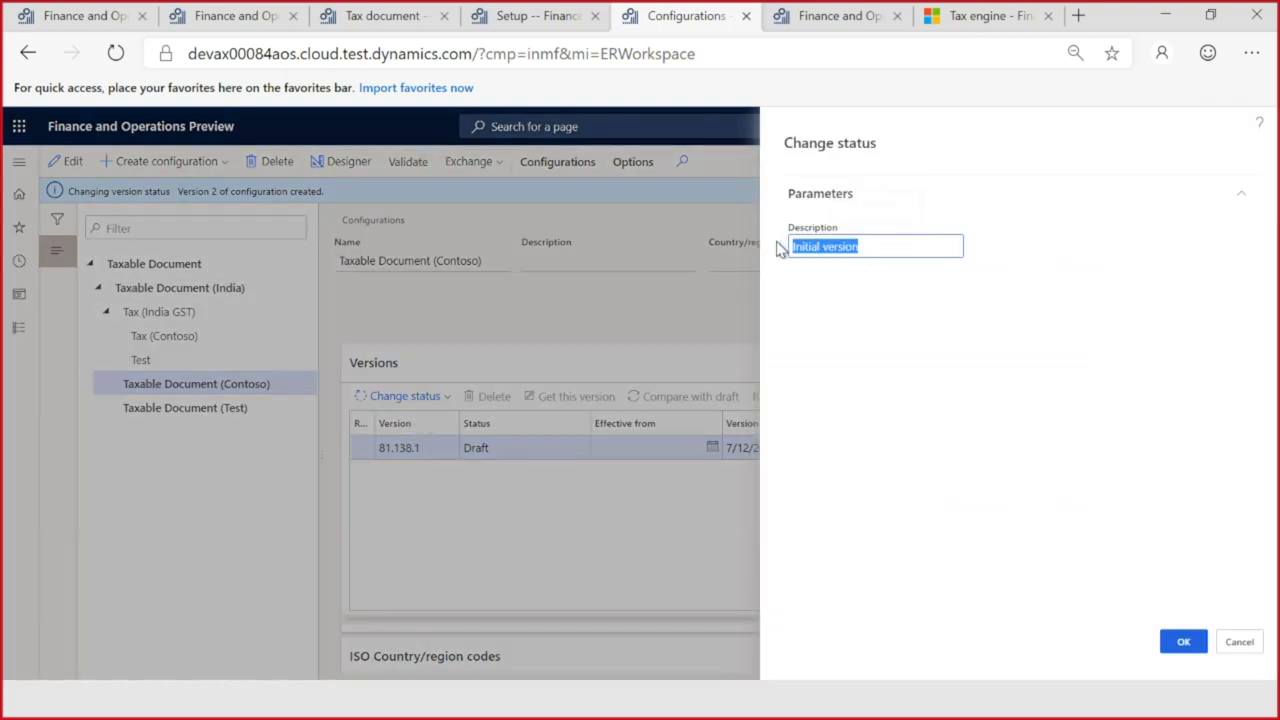
{"action": "type", "text": "SEZ"}
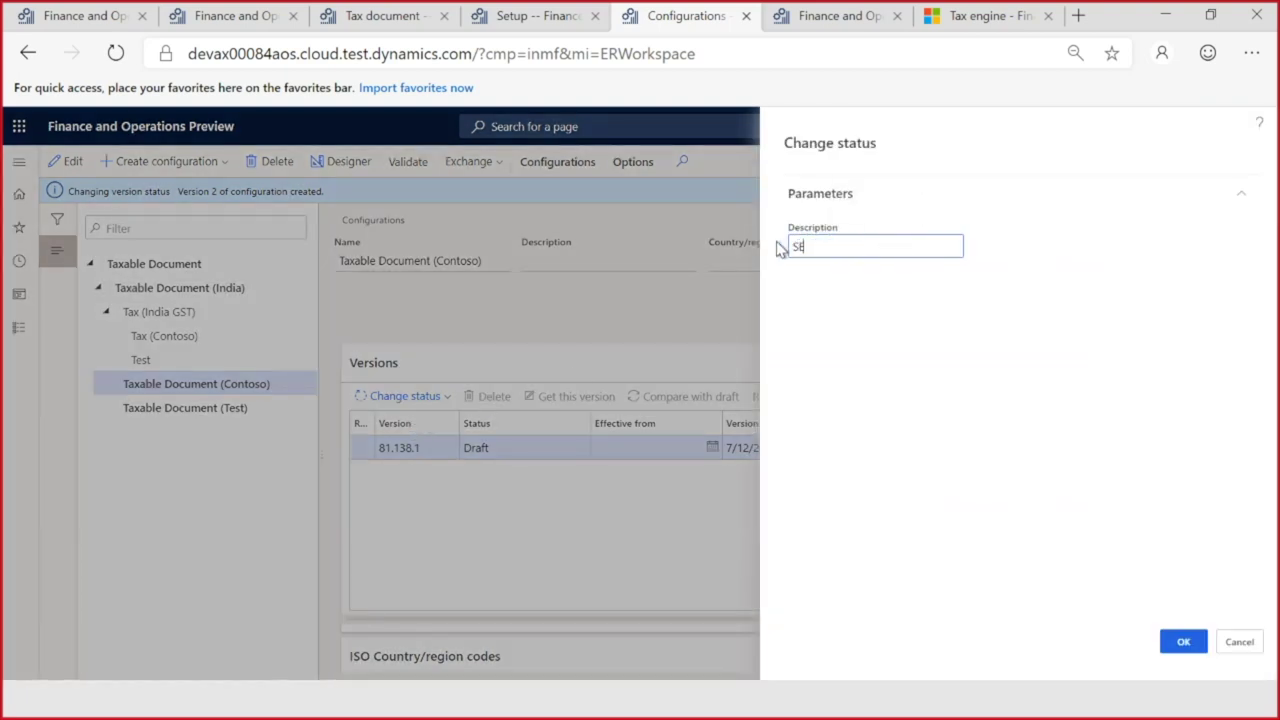
{"action": "left_click", "coordinate": [1184, 646]}
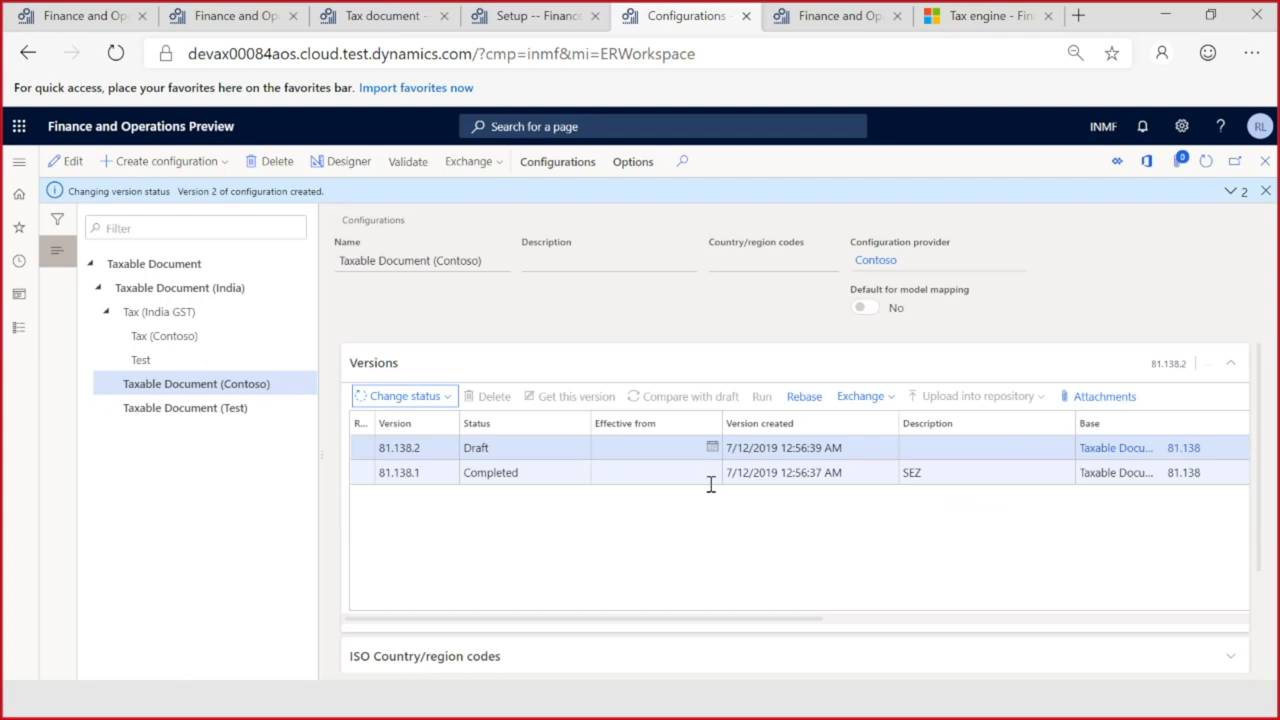
{"action": "left_click", "coordinate": [508, 478]}
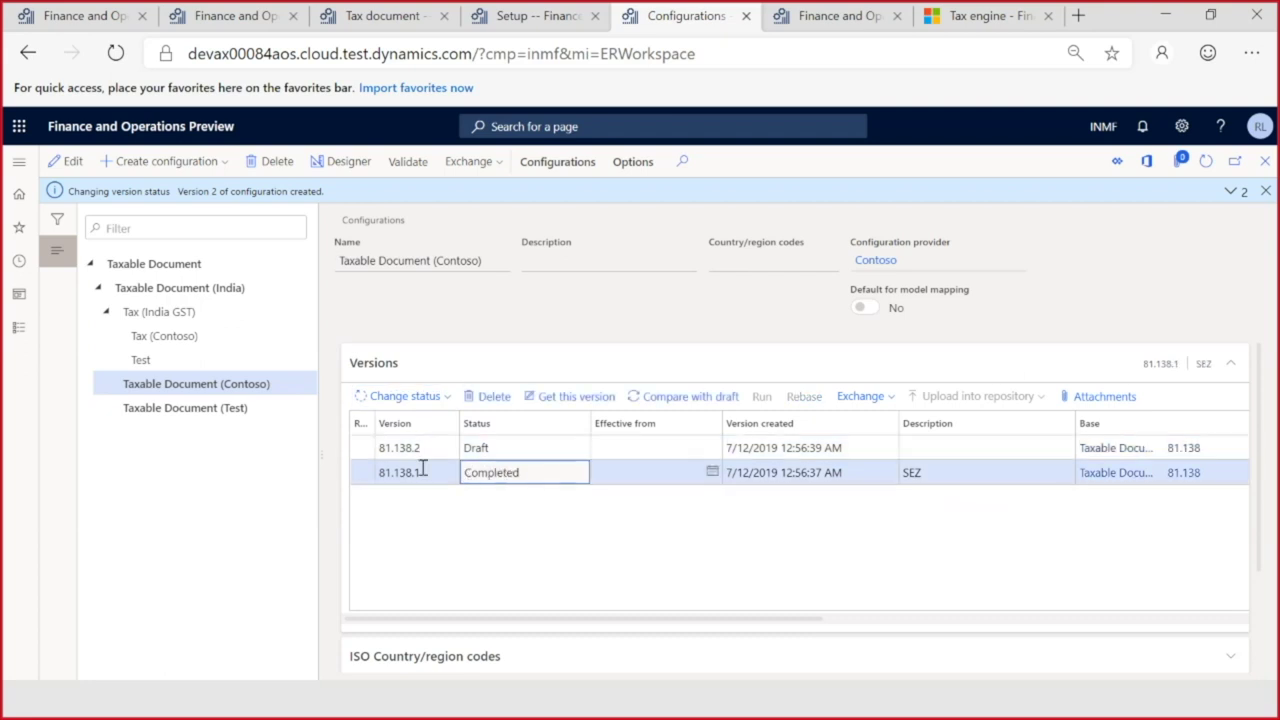
Step: Open the draft version of the Tax (Contoso) configuration in the designer at its Tax document node
{"action": "left_click", "coordinate": [172, 337]}
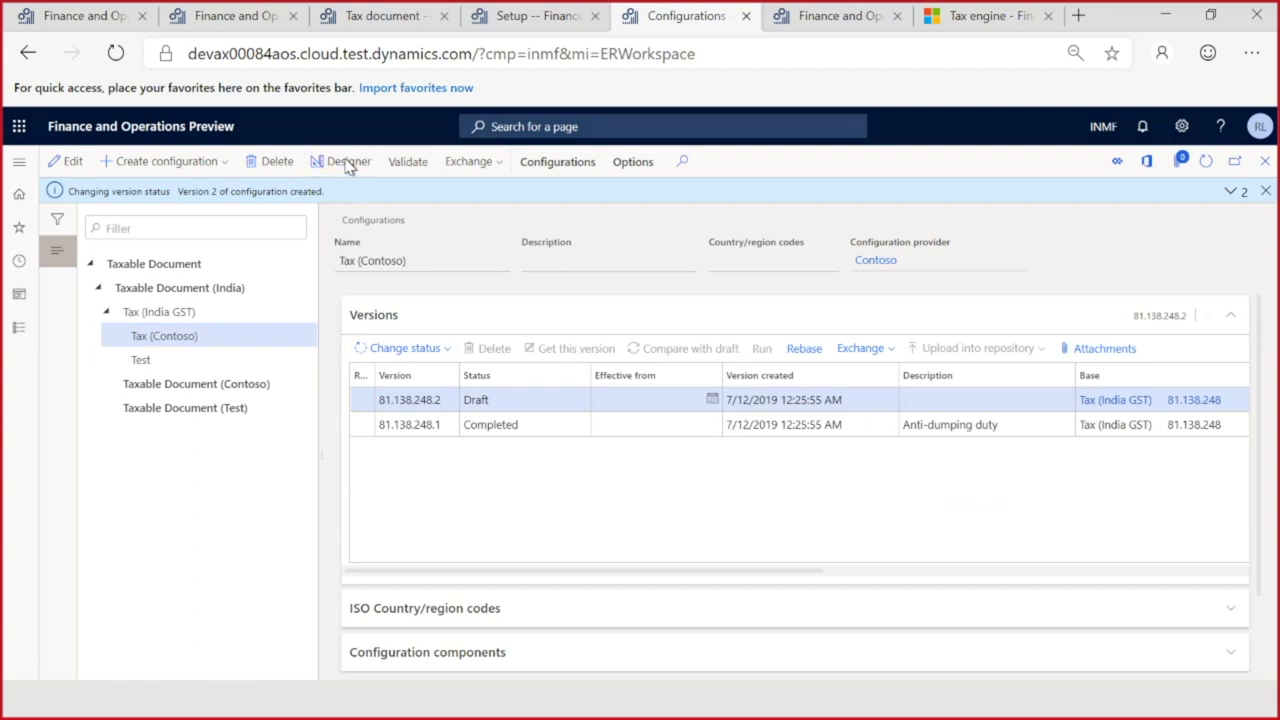
{"action": "left_click", "coordinate": [563, 414]}
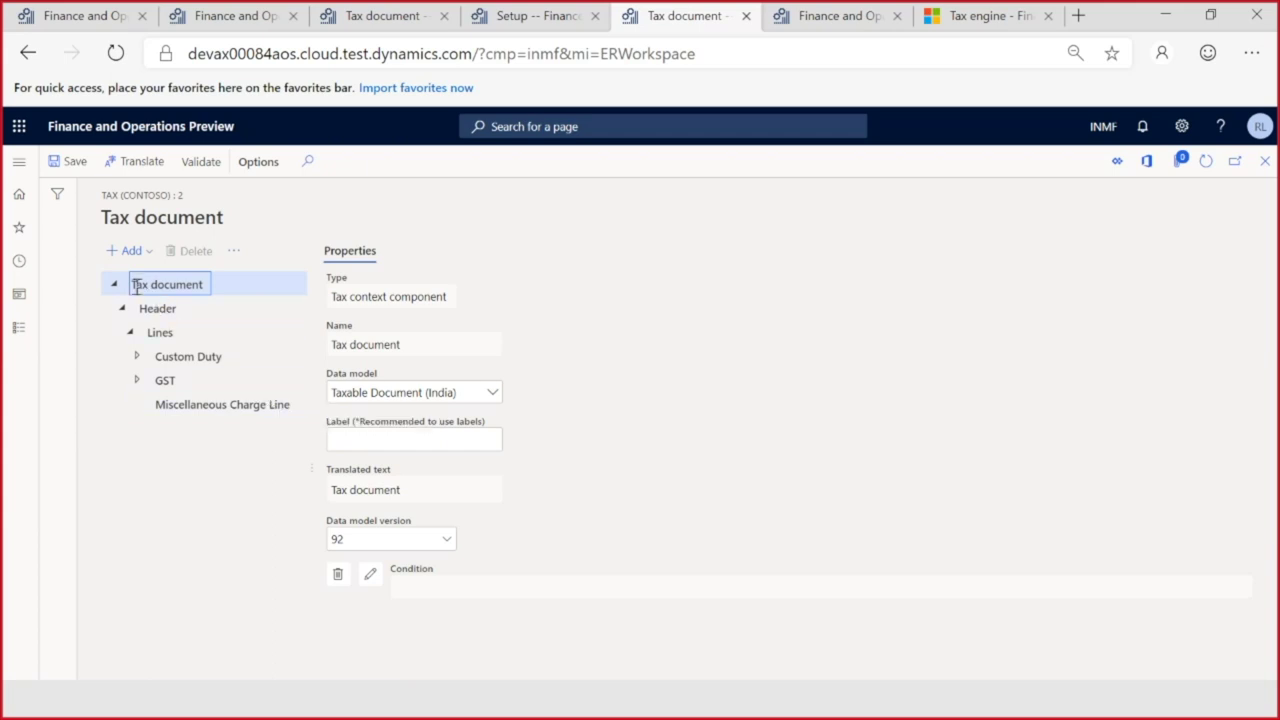
{"action": "left_click_drag", "start_coordinate": [135, 287], "coordinate": [208, 288]}
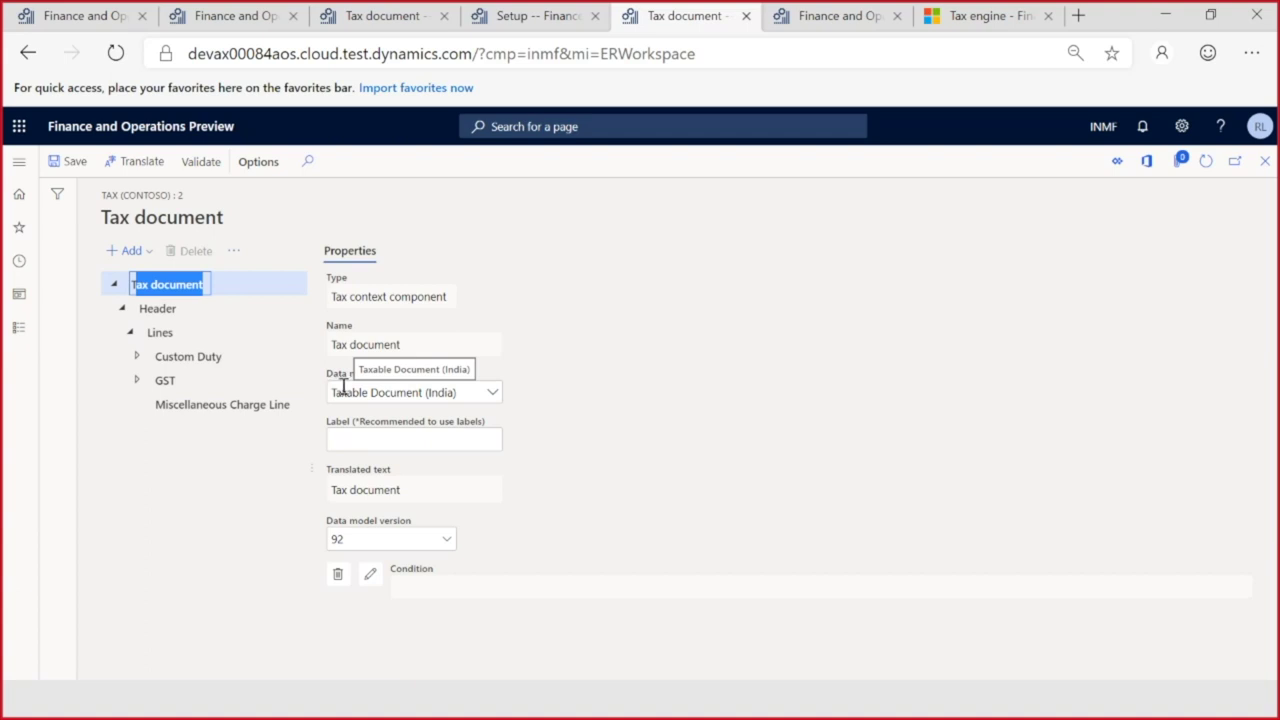
Step: Set the tax document's data model to Taxable Document (Contoso) with data model version 1, accept the refresh, and save
{"action": "left_click", "coordinate": [492, 396]}
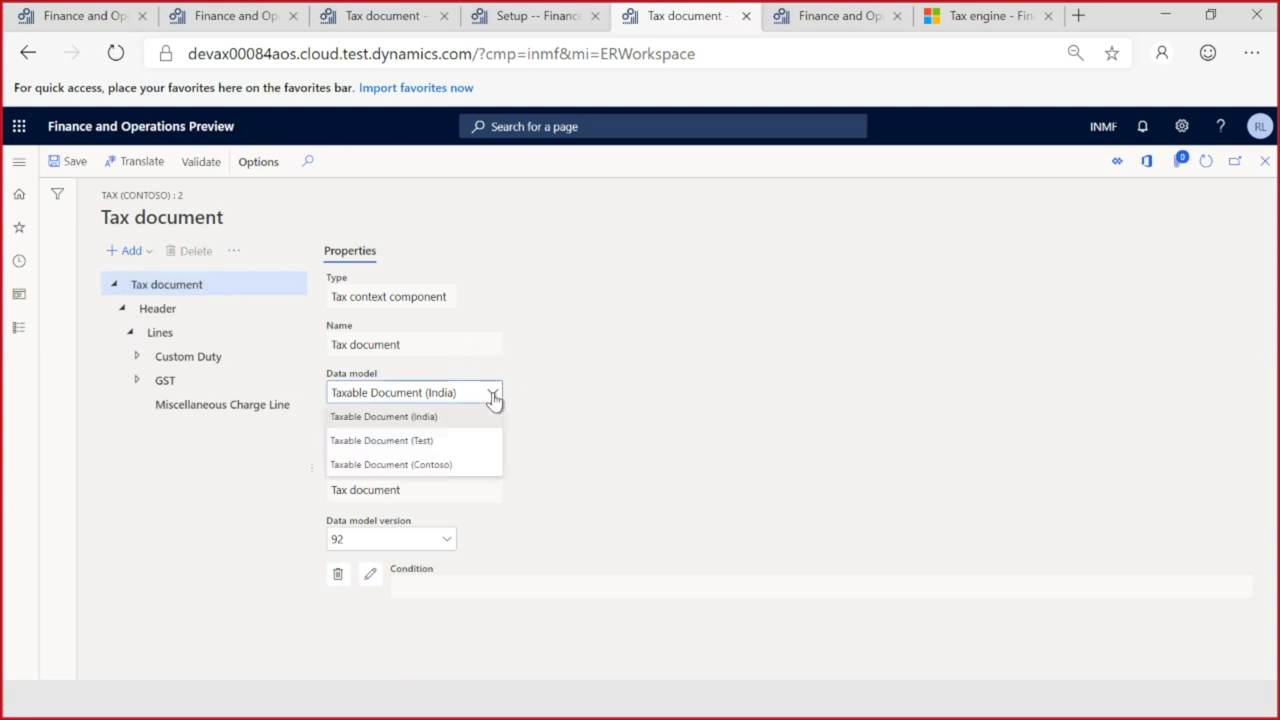
{"action": "left_click", "coordinate": [382, 467]}
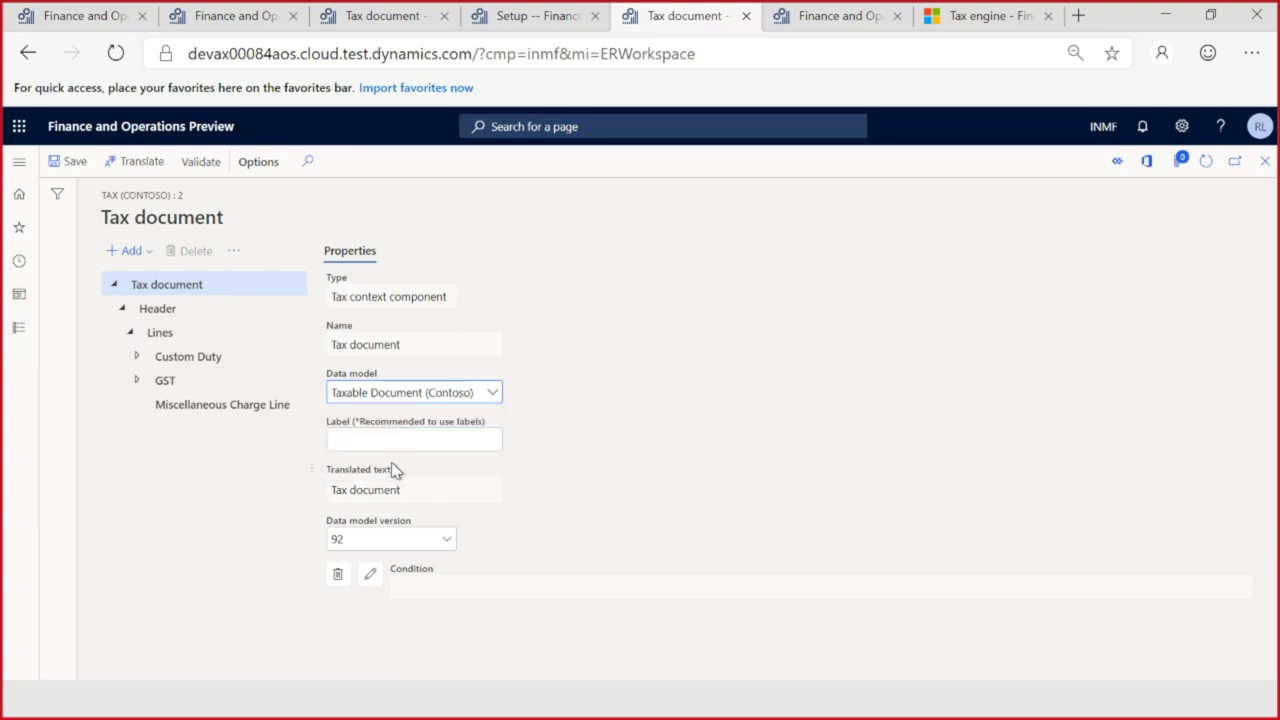
{"action": "left_click", "coordinate": [449, 541]}
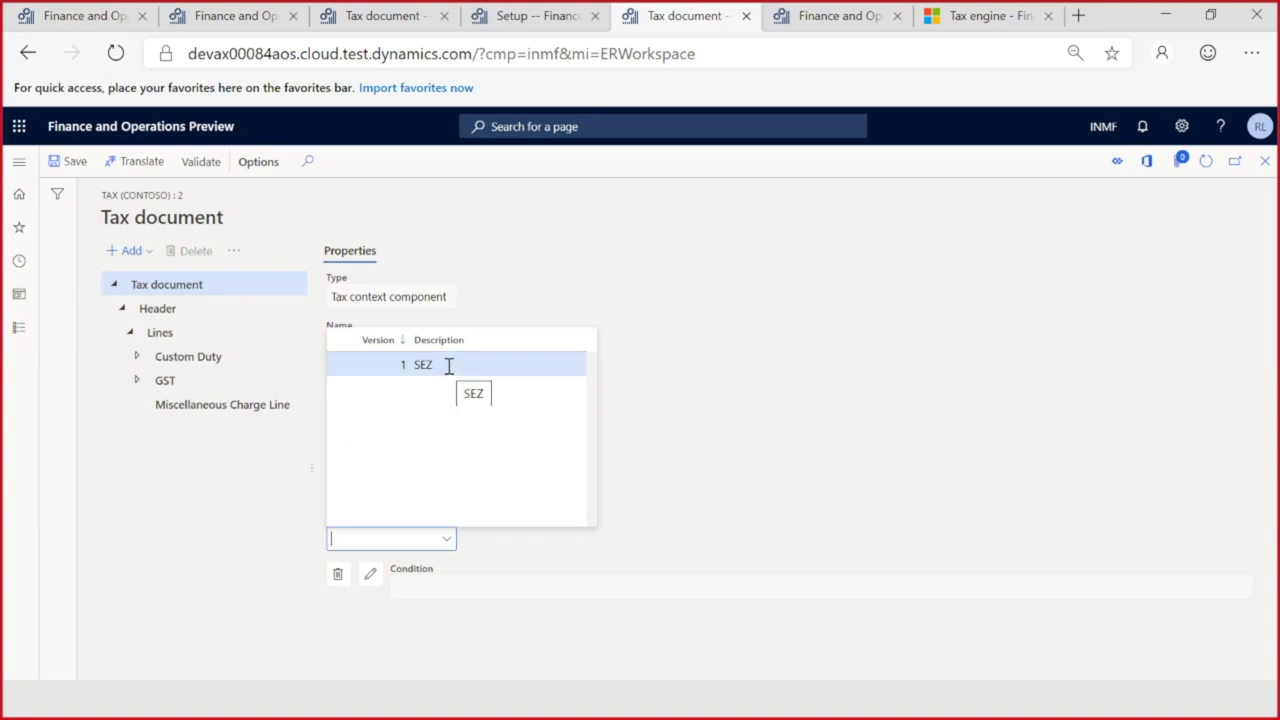
{"action": "left_click", "coordinate": [449, 366]}
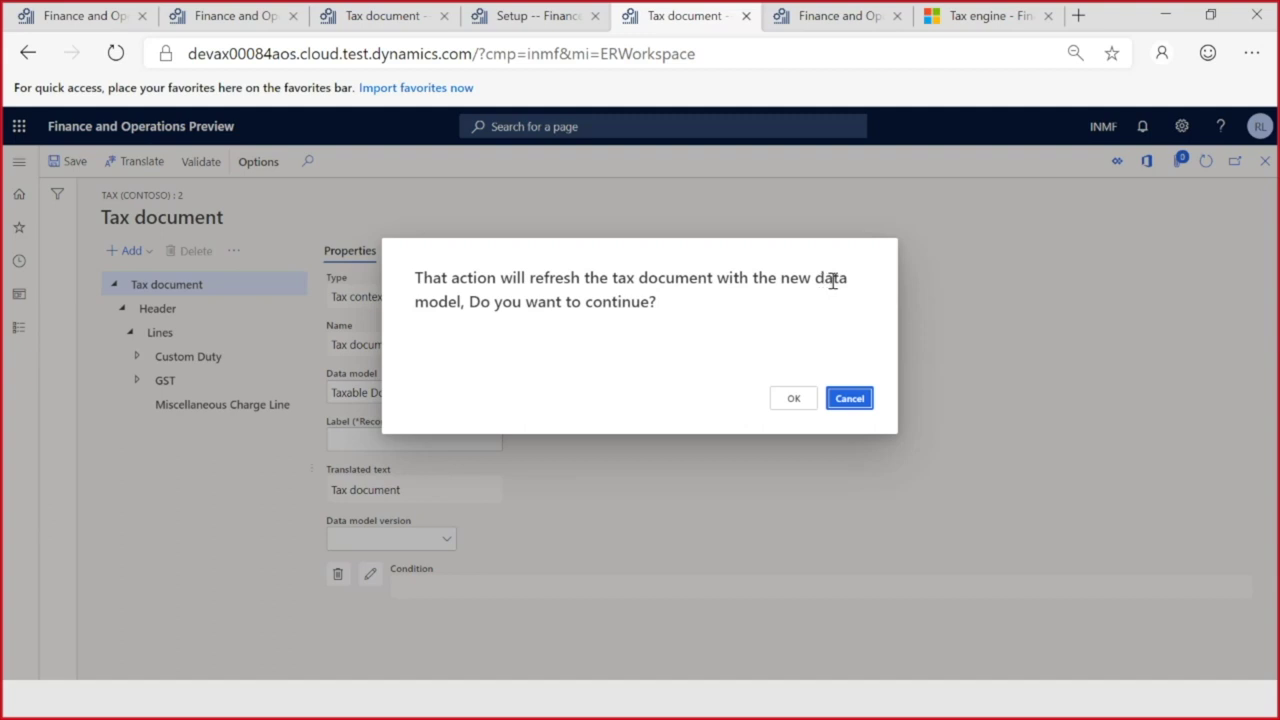
{"action": "left_click", "coordinate": [795, 399]}
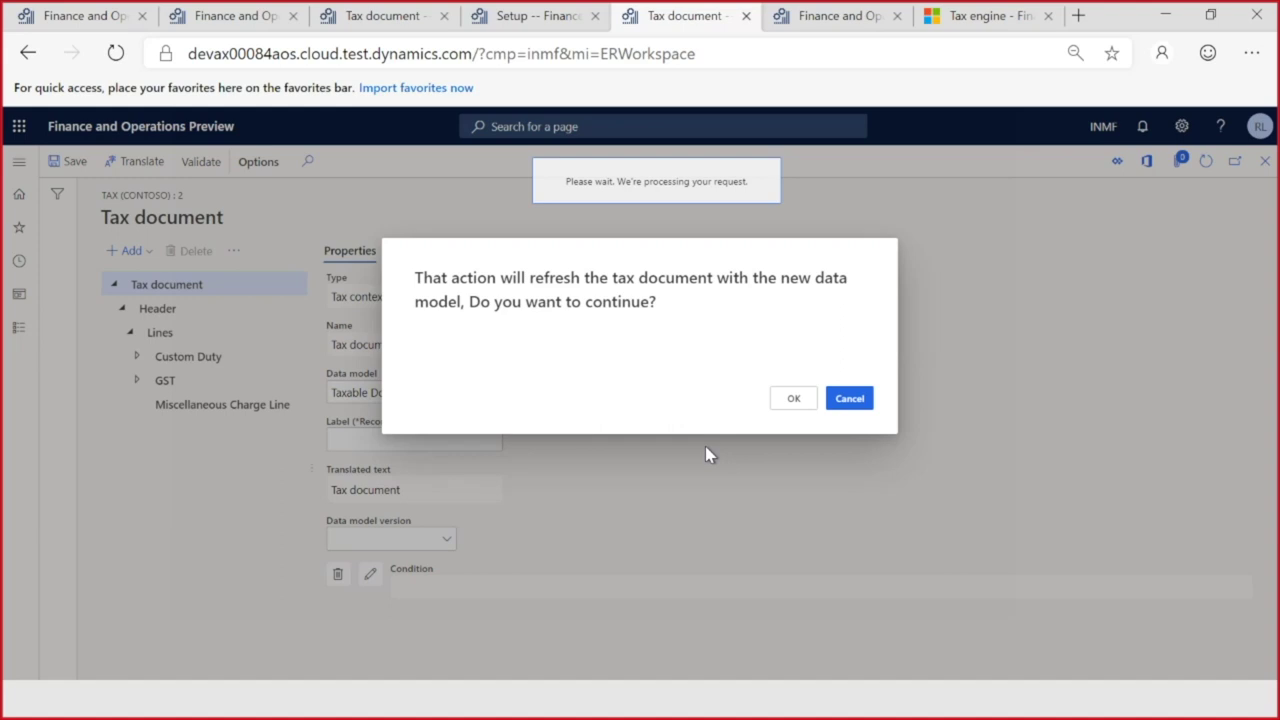
{"action": "key", "text": "Return"}
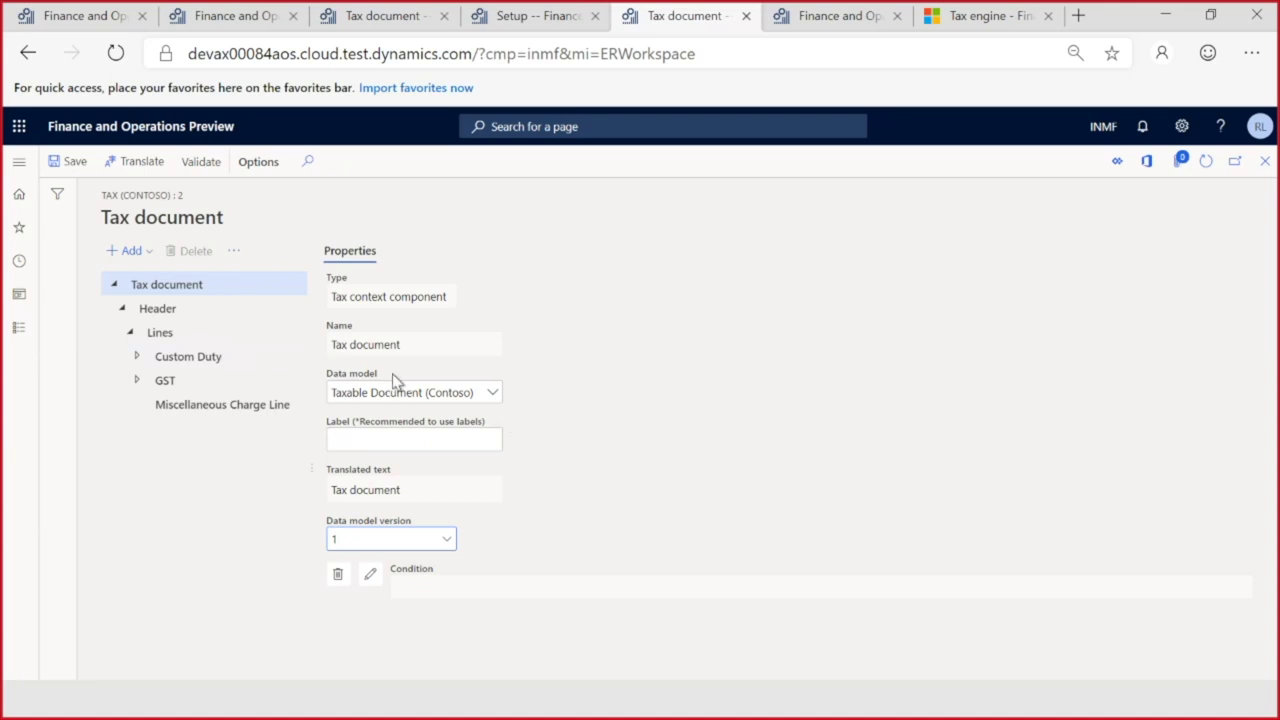
{"action": "left_click", "coordinate": [70, 163]}
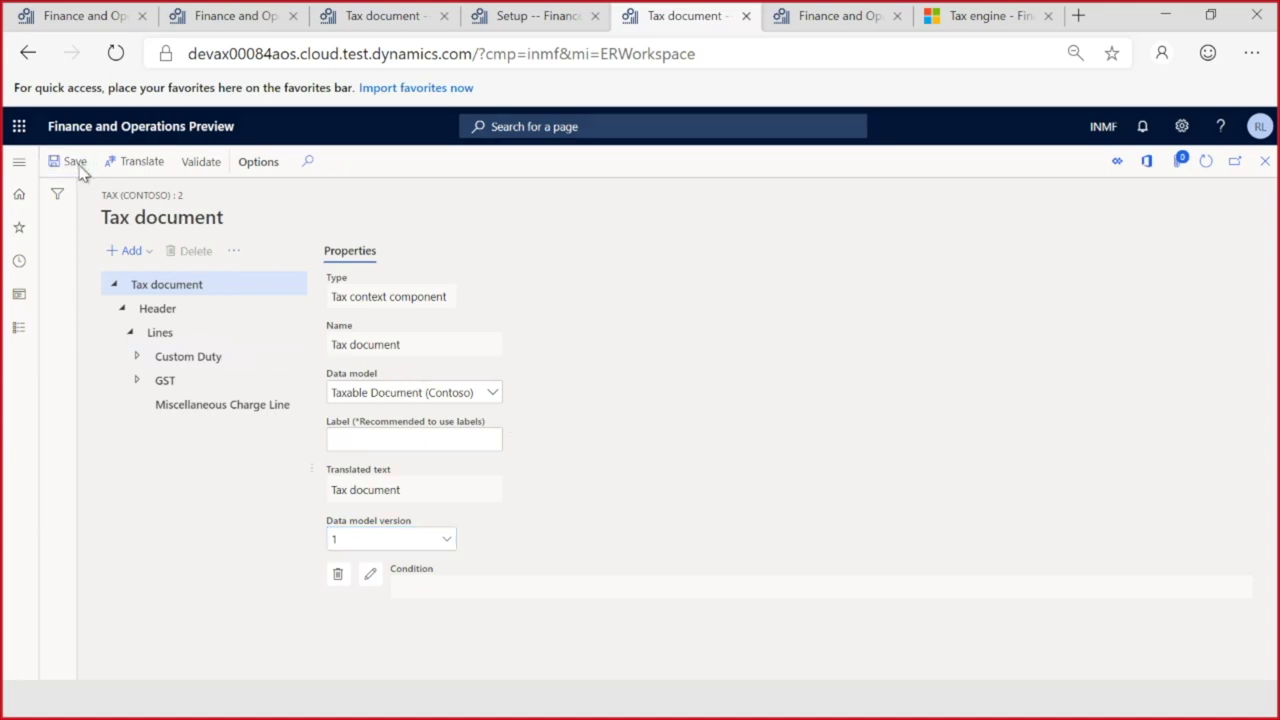
Step: Expand the GST tax type under Lines and examine the condition in its properties
{"action": "left_click", "coordinate": [122, 309]}
{"action": "left_click", "coordinate": [160, 380]}
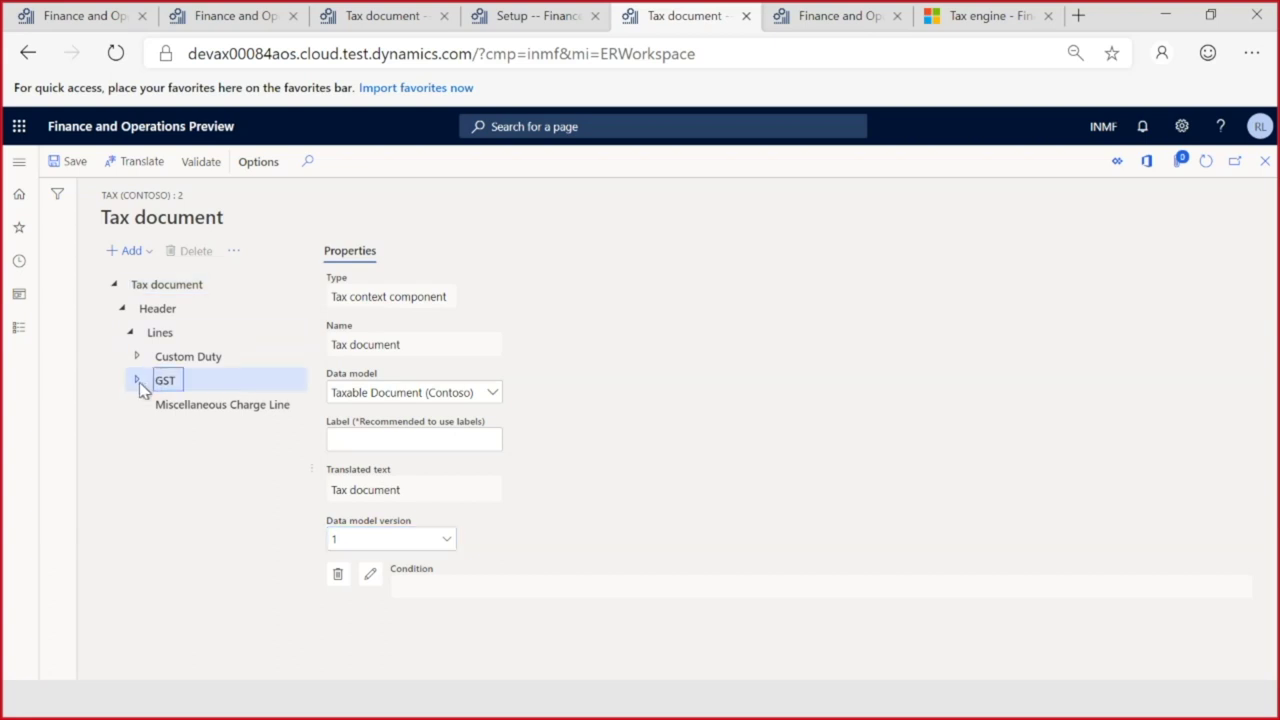
{"action": "left_click", "coordinate": [138, 382]}
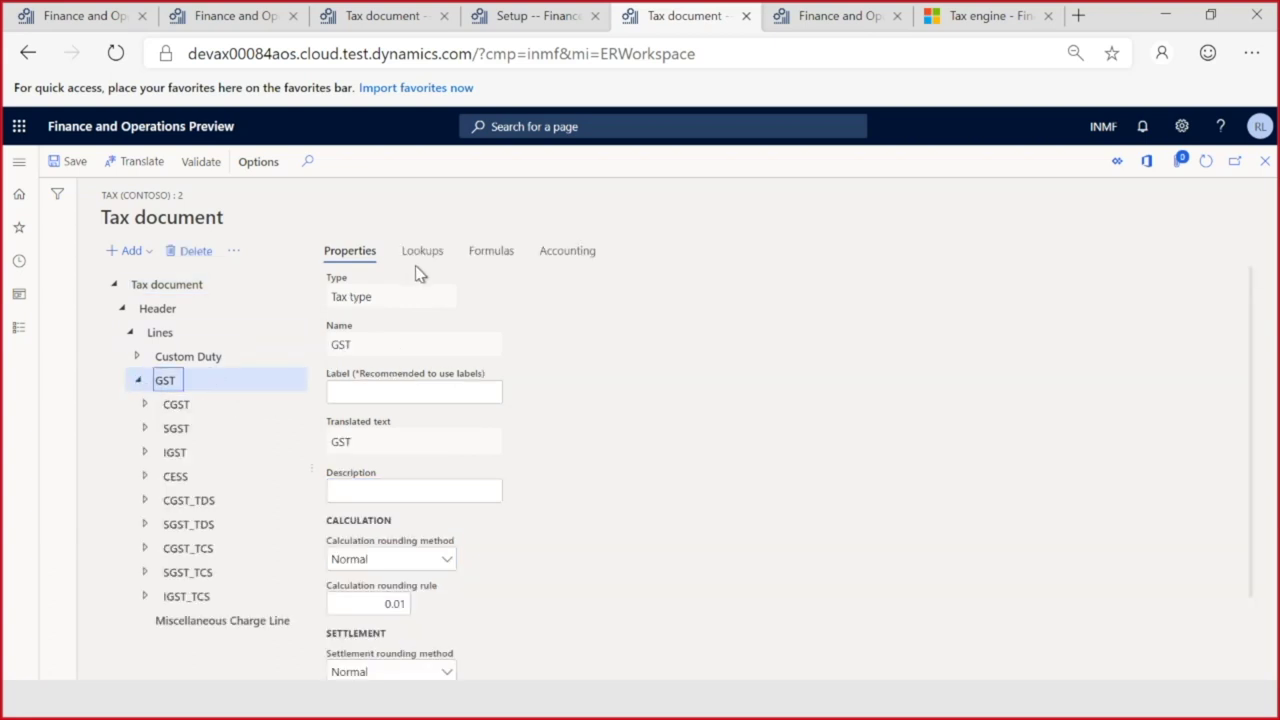
{"action": "scroll", "coordinate": [508, 480], "scroll_direction": "down", "scroll_amount": 2}
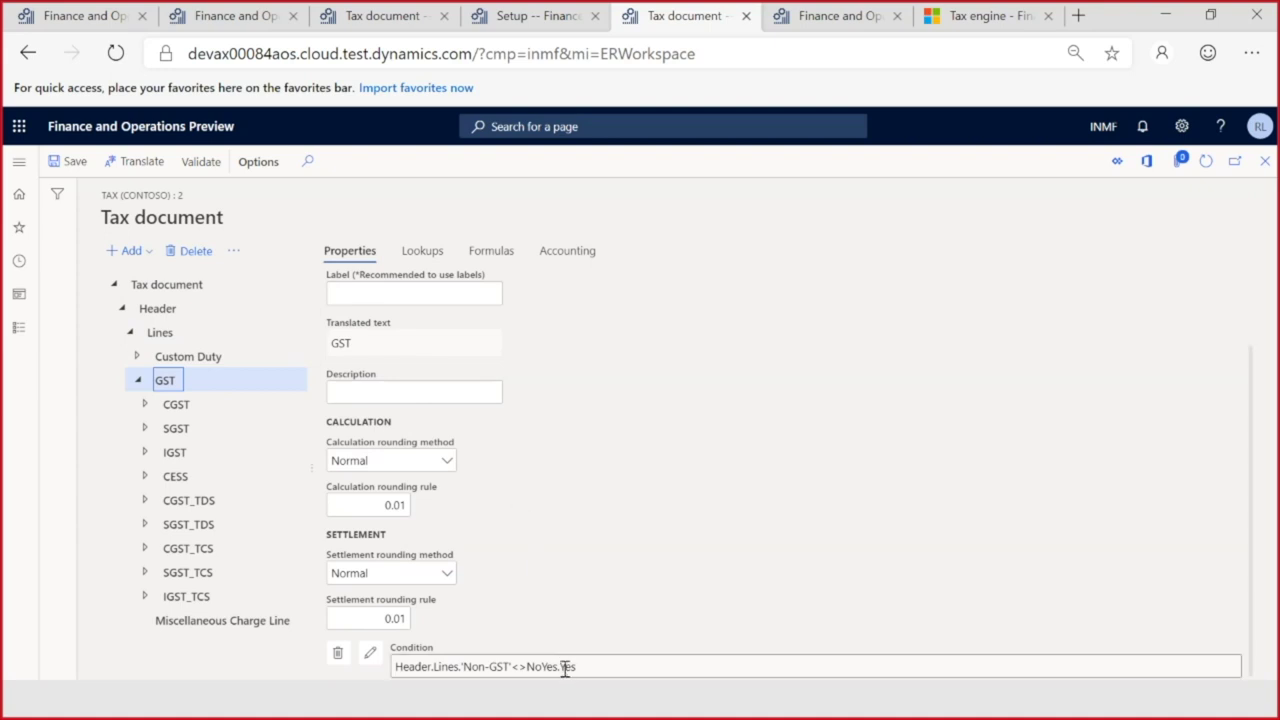
{"action": "left_click_drag", "start_coordinate": [574, 668], "coordinate": [440, 670]}
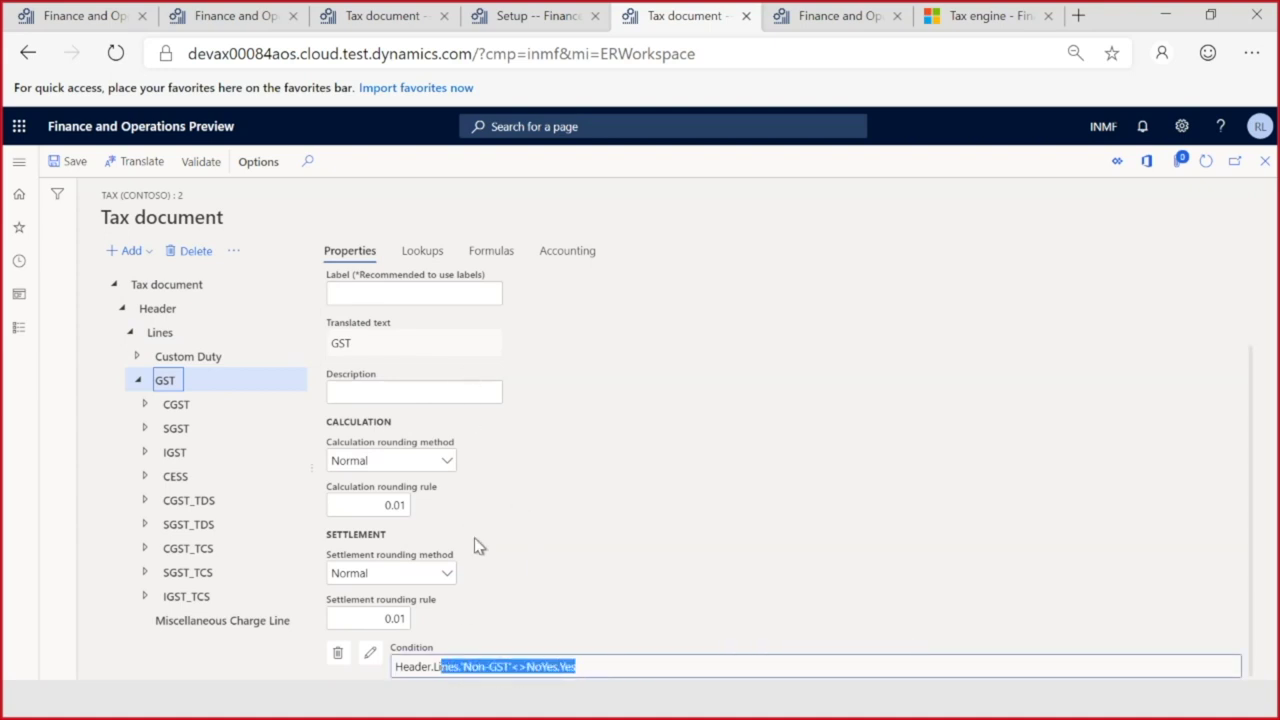
{"action": "left_click", "coordinate": [471, 666]}
{"action": "left_click_drag", "start_coordinate": [578, 666], "coordinate": [392, 667]}
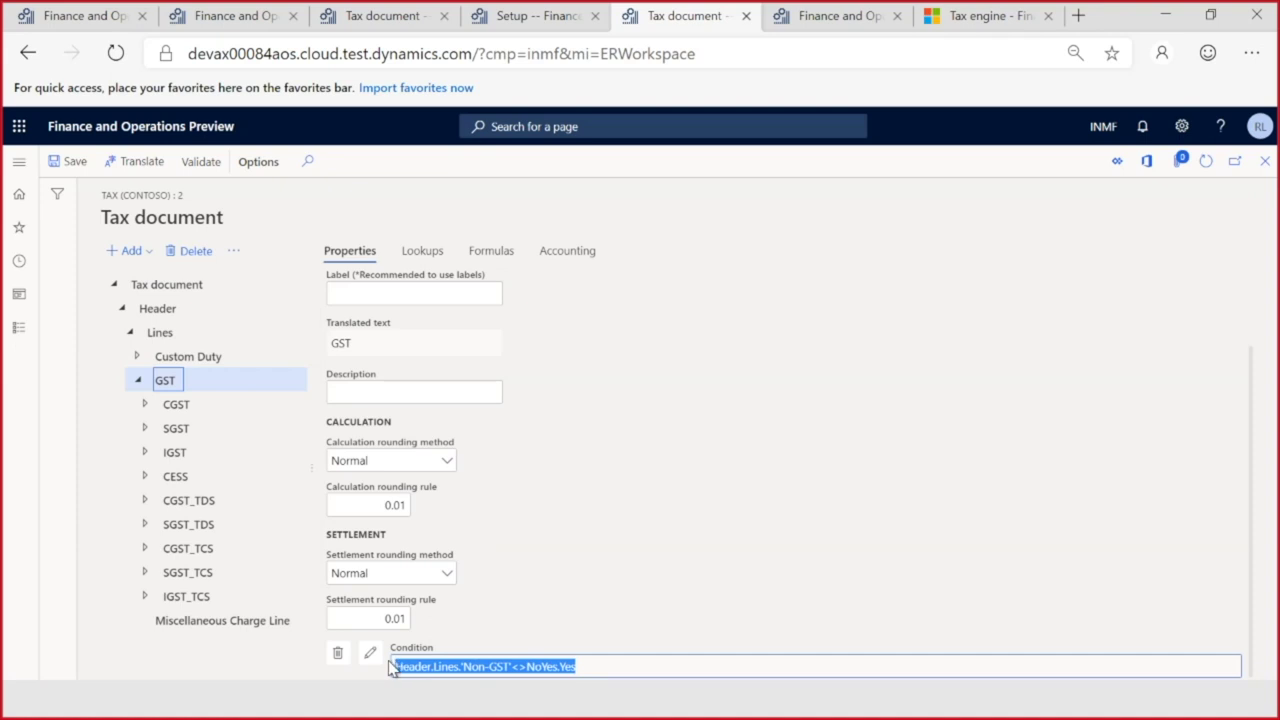
Step: Review the GST lookup rows, widening the Tax Direction and GST Composition Scheme columns to read them in full
{"action": "left_click", "coordinate": [421, 251]}
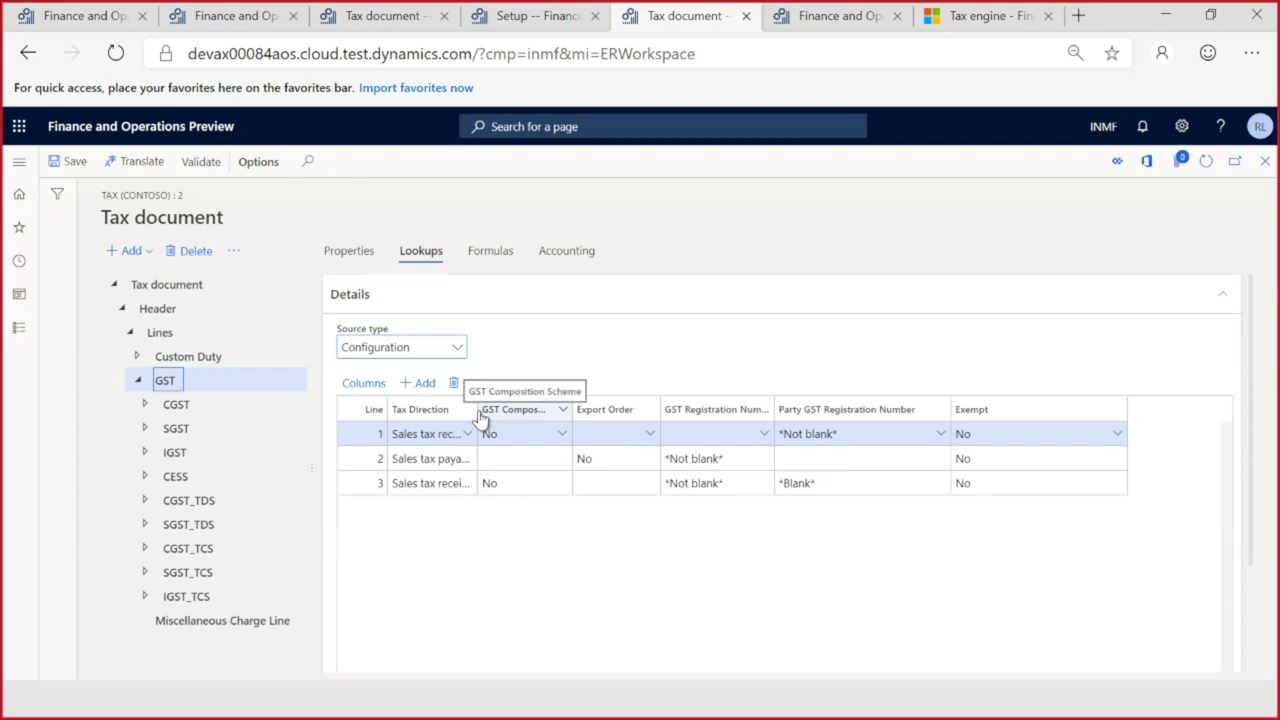
{"action": "left_click_drag", "start_coordinate": [481, 418], "coordinate": [508, 418]}
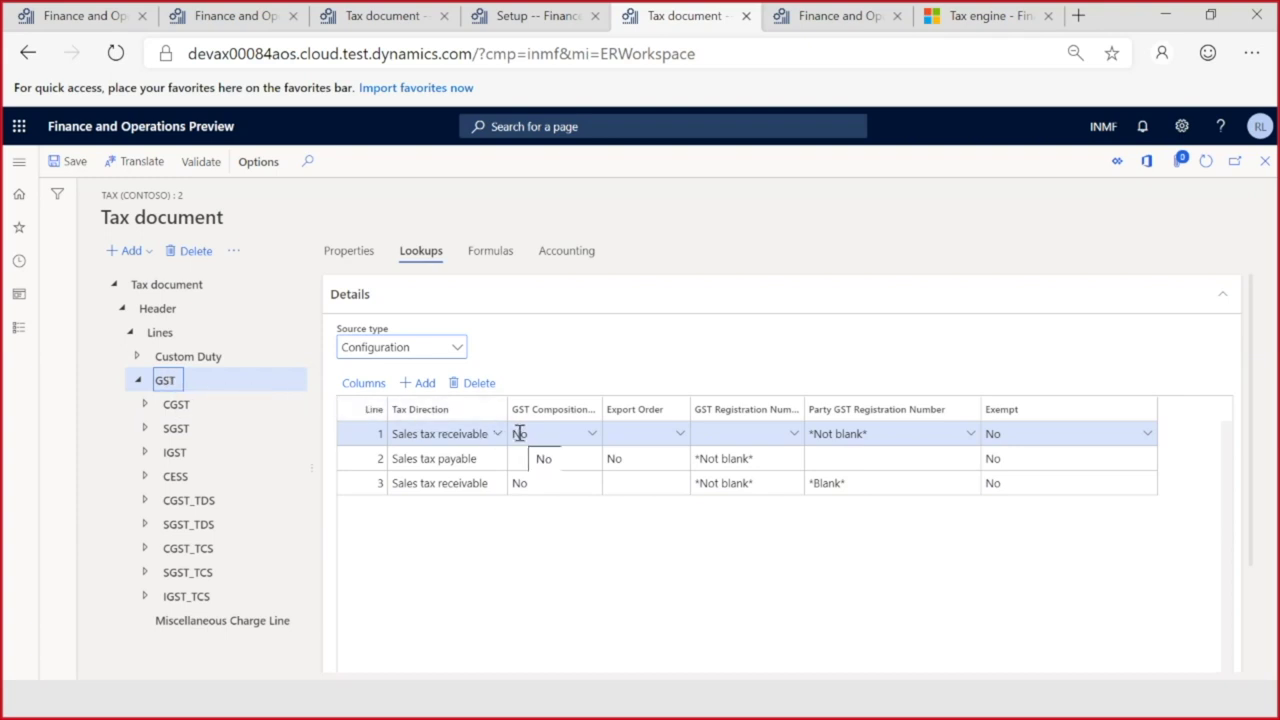
{"action": "left_click", "coordinate": [362, 433]}
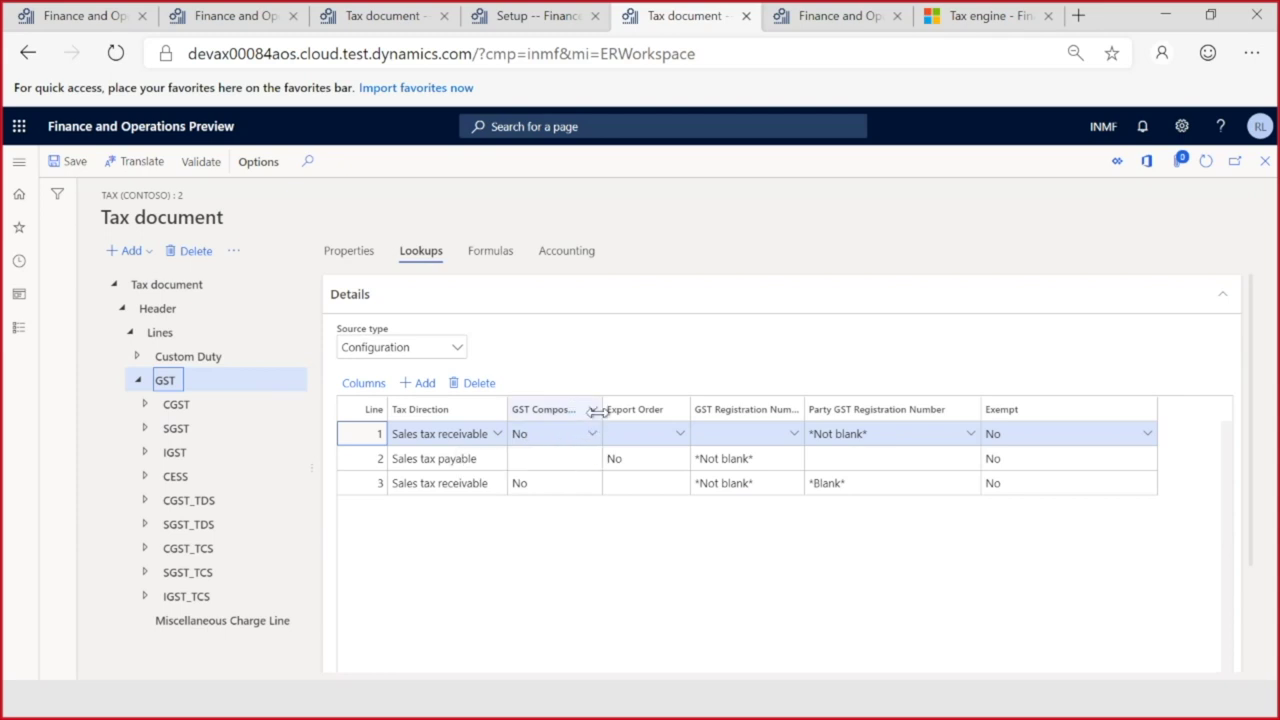
{"action": "left_click_drag", "start_coordinate": [603, 410], "coordinate": [659, 410]}
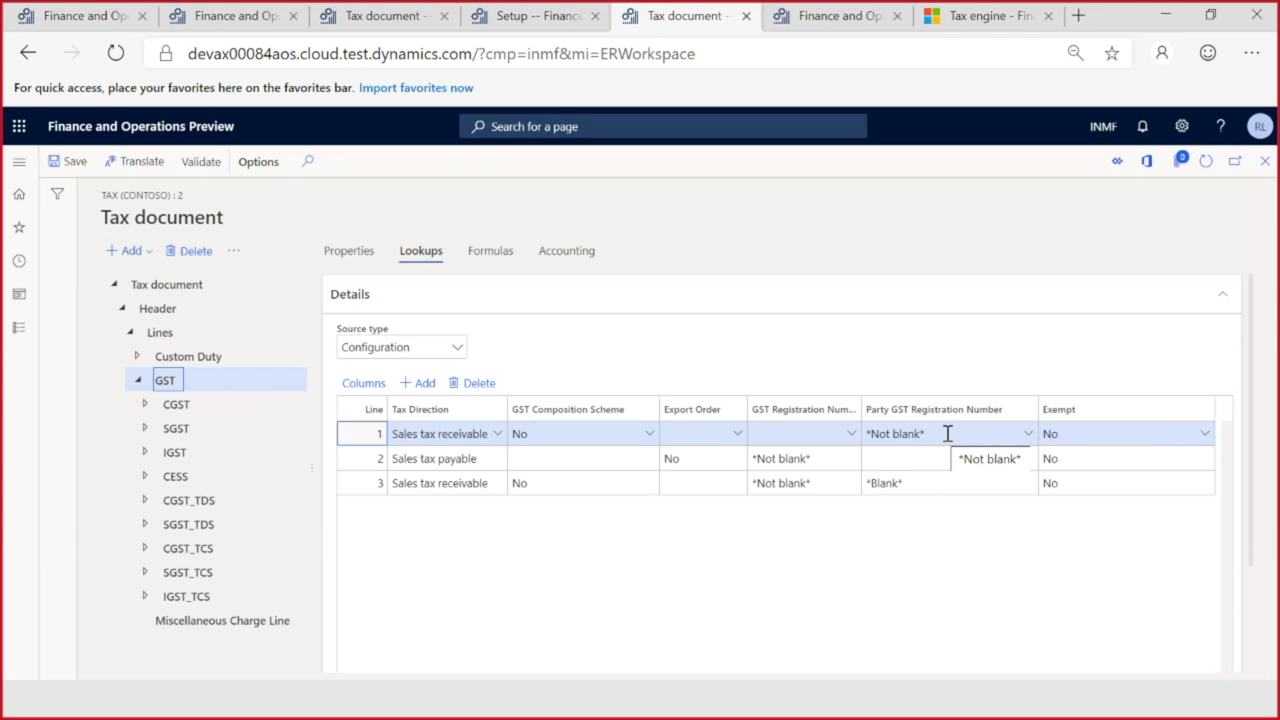
{"action": "left_click", "coordinate": [1070, 431]}
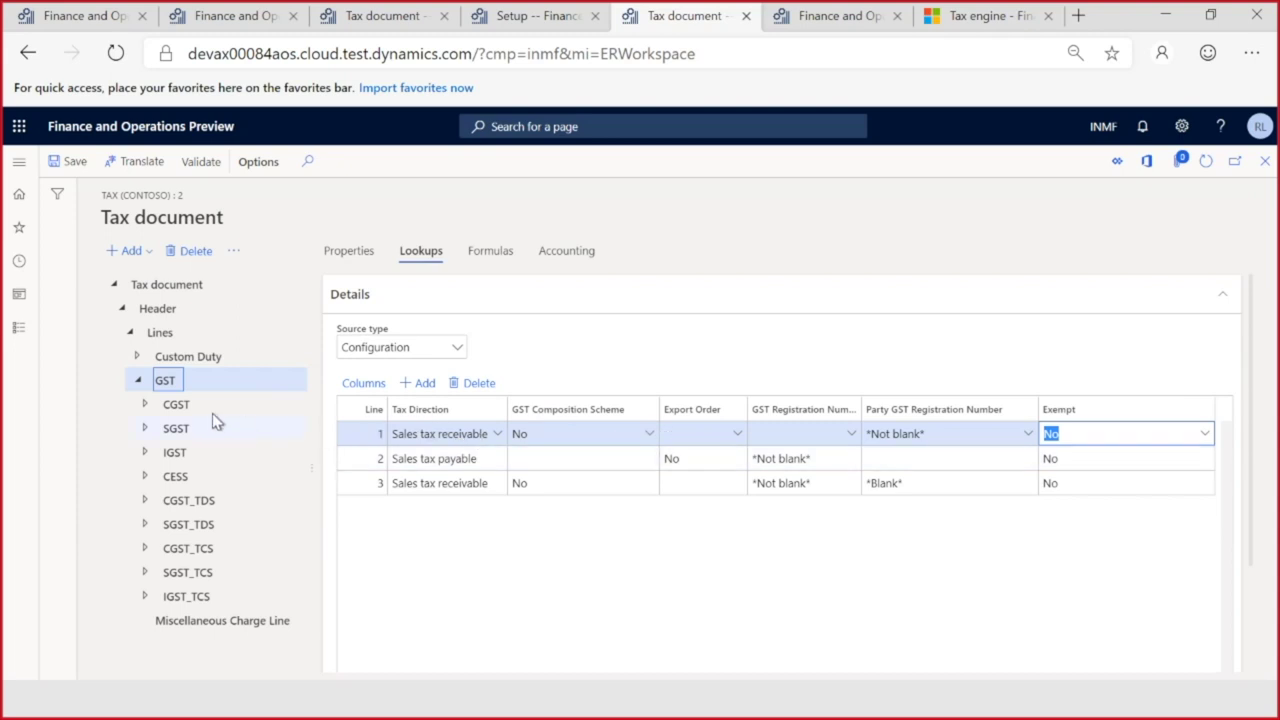
Step: Examine the CGST component's condition and its Inter-State and Import Order lookup values, comparing them with the sales order's tax document
{"action": "left_click", "coordinate": [171, 401]}
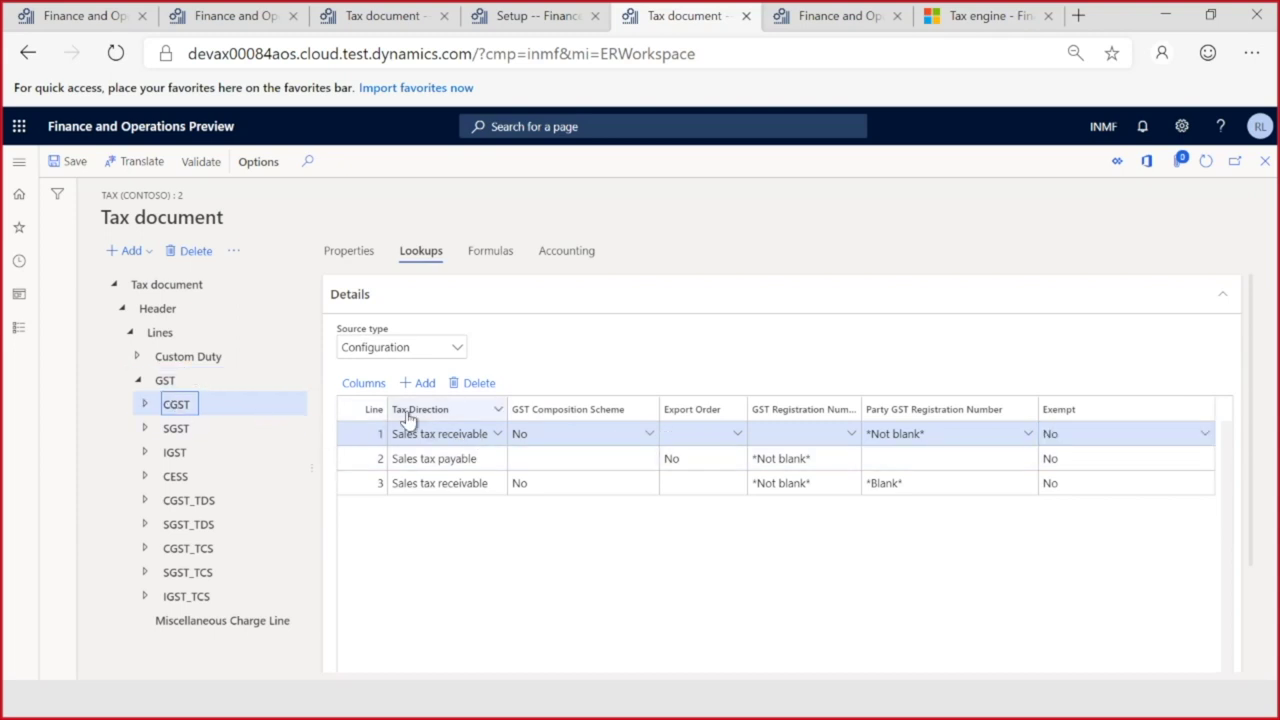
{"action": "left_click", "coordinate": [350, 252]}
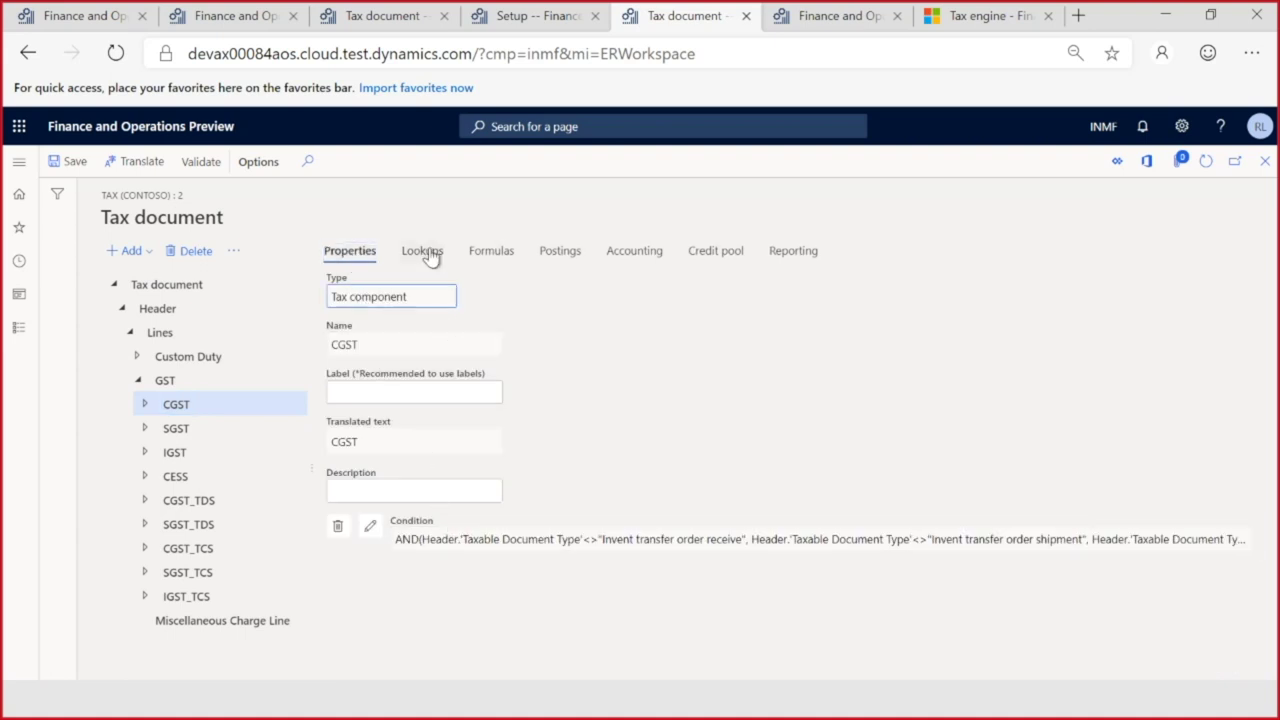
{"action": "left_click", "coordinate": [424, 252]}
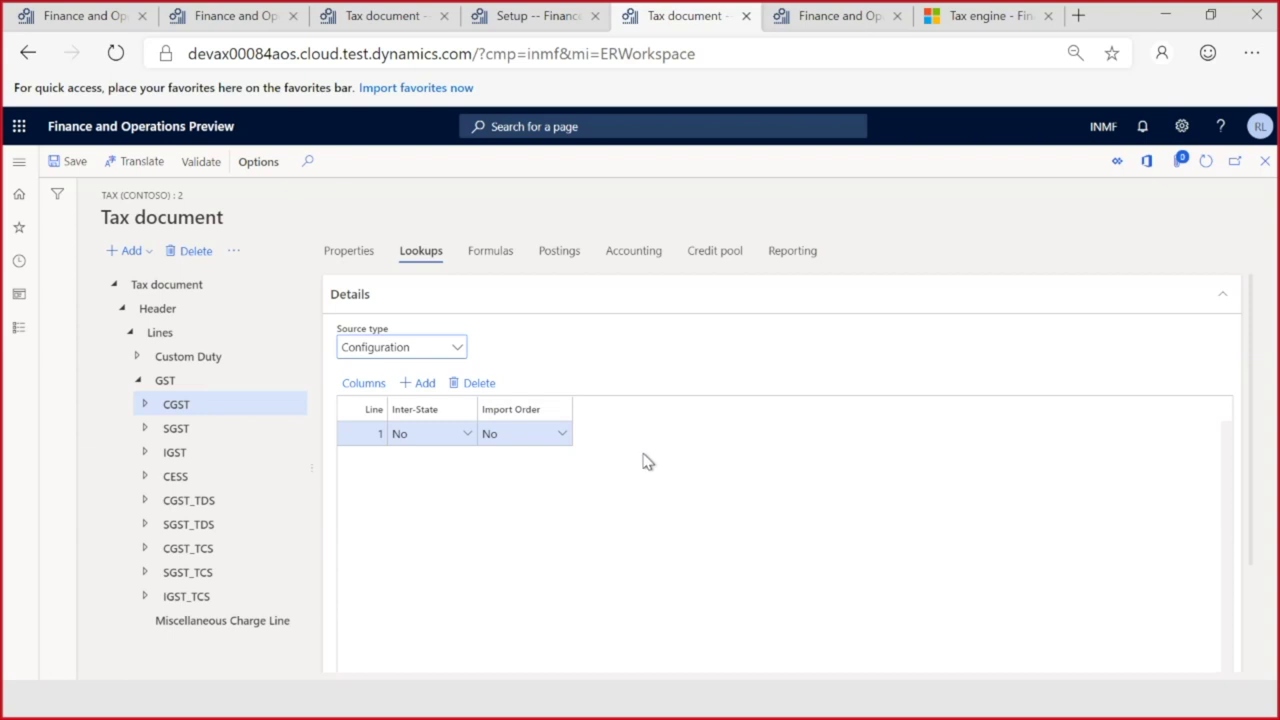
{"action": "left_click", "coordinate": [426, 433]}
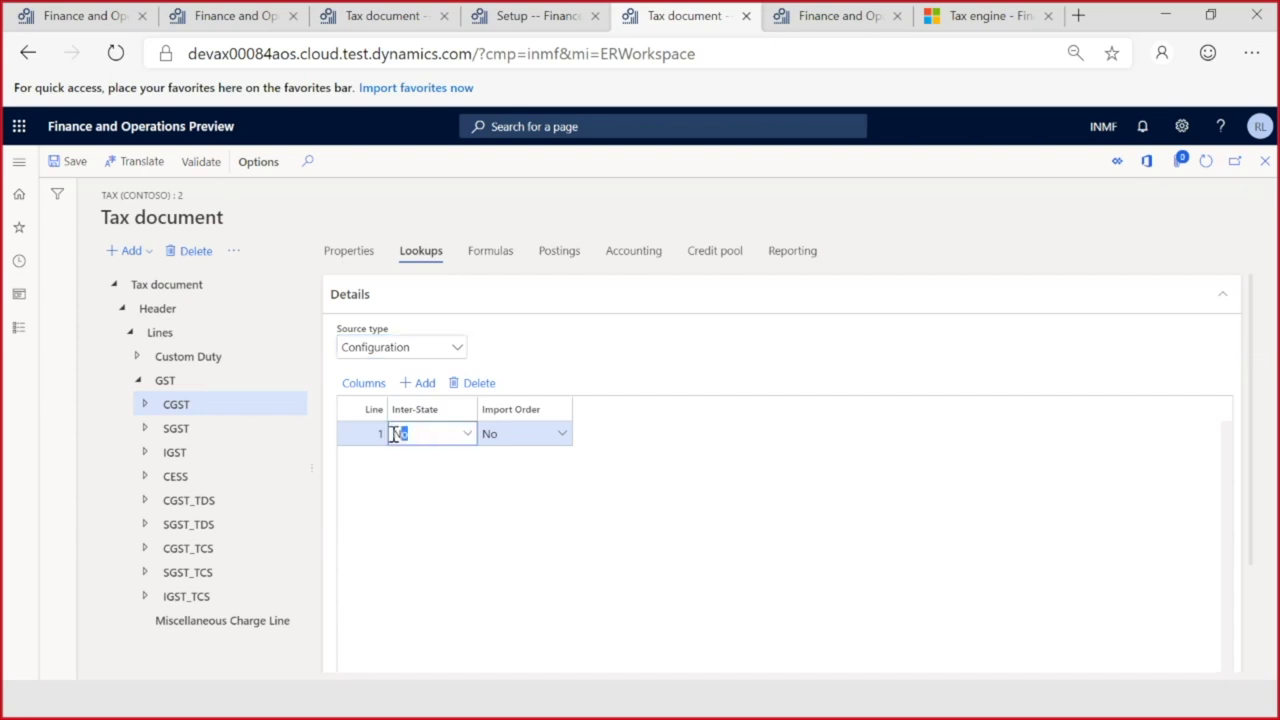
{"action": "left_click", "coordinate": [519, 433]}
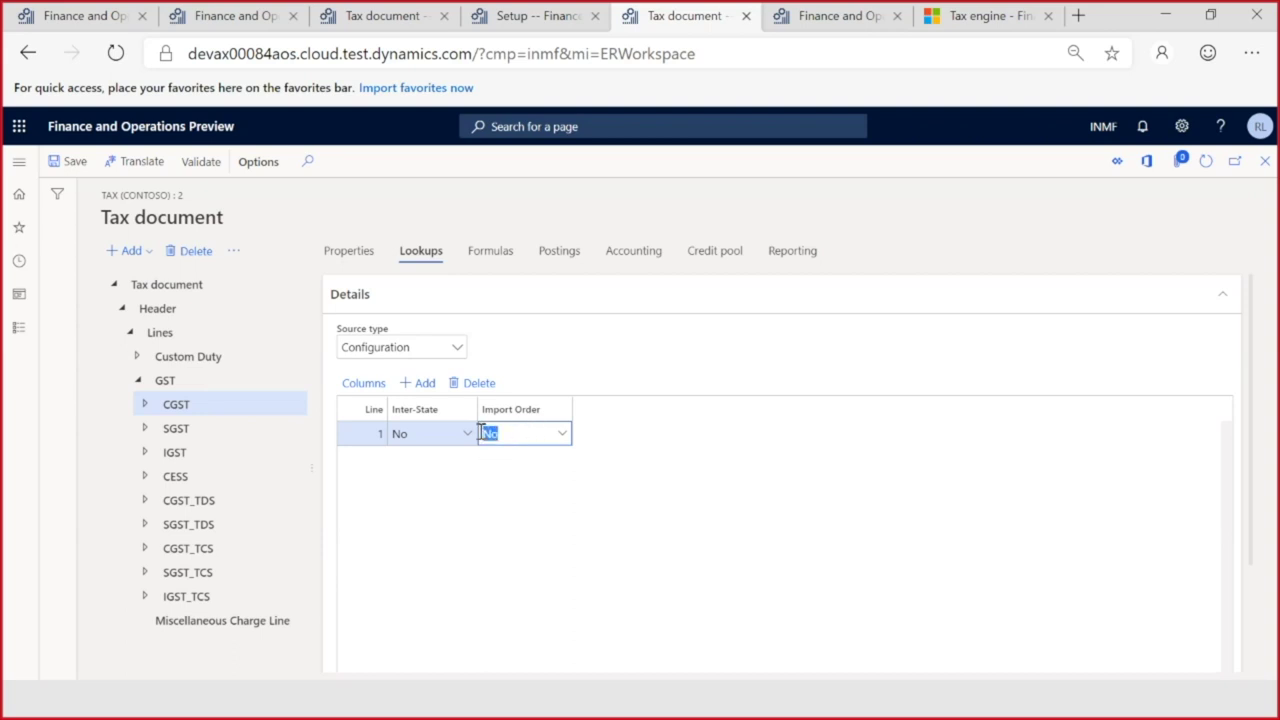
{"action": "left_click", "coordinate": [451, 433]}
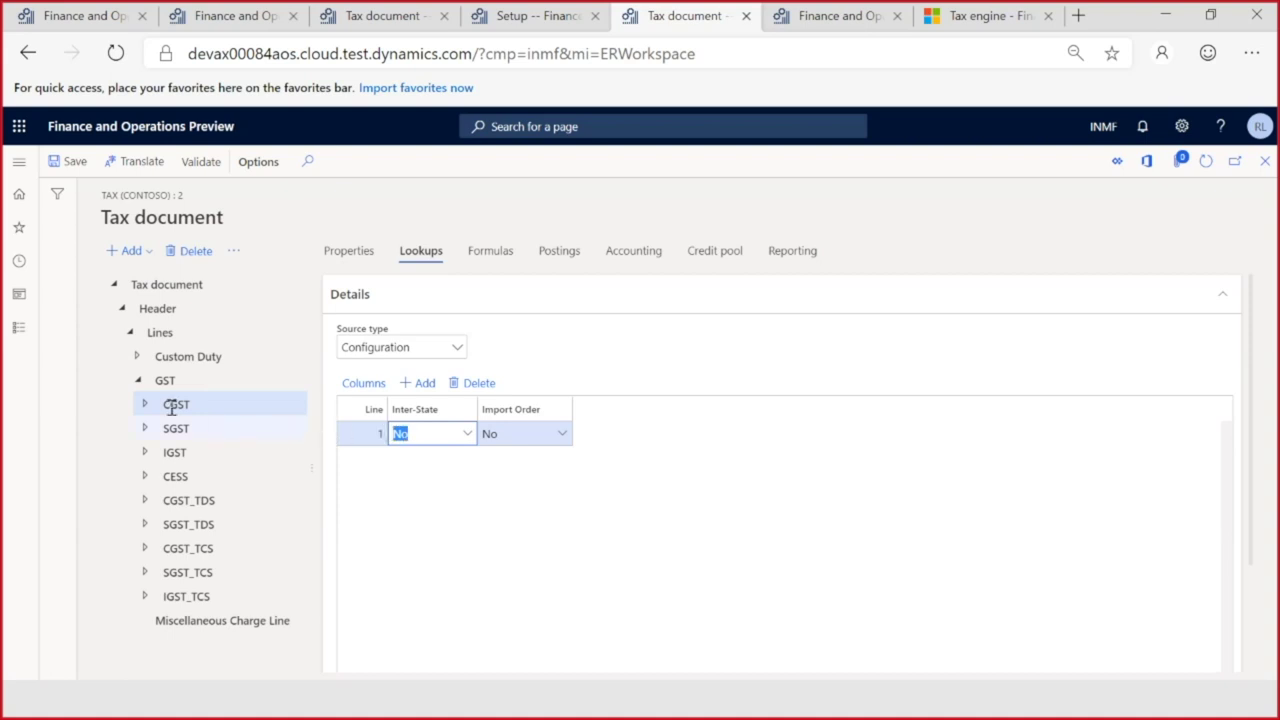
{"action": "left_click", "coordinate": [383, 18]}
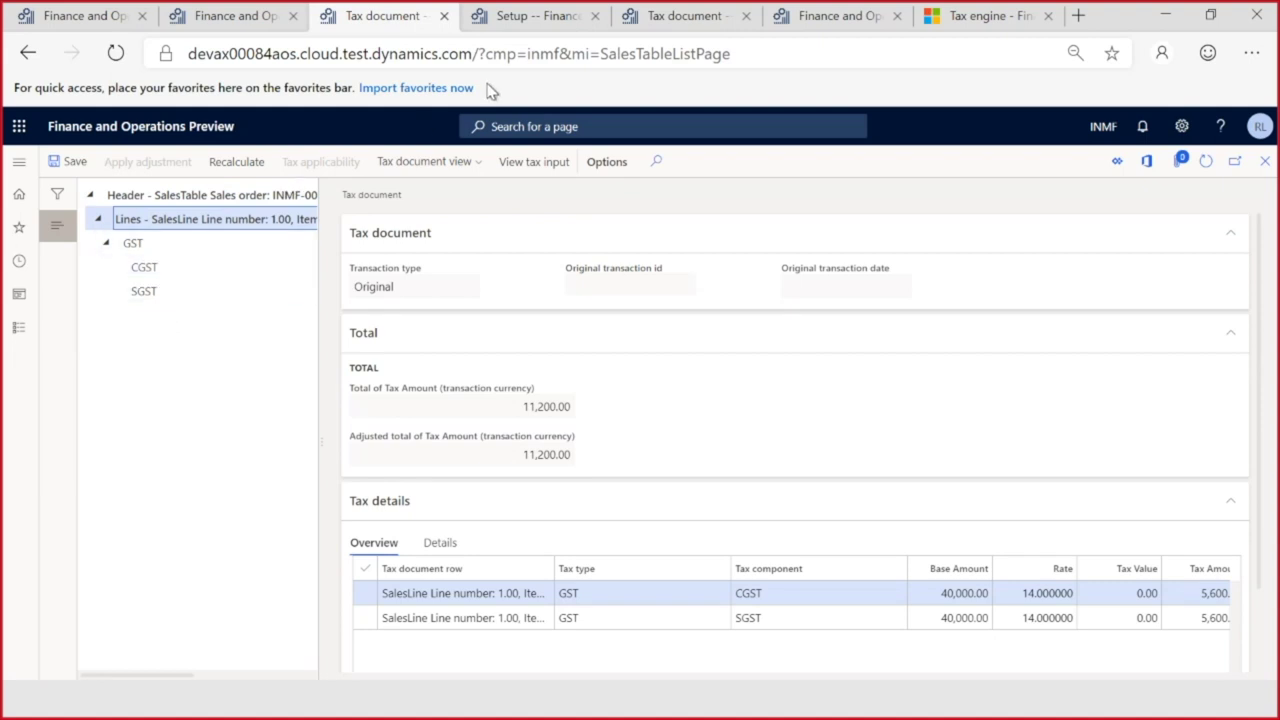
{"action": "left_click", "coordinate": [678, 20]}
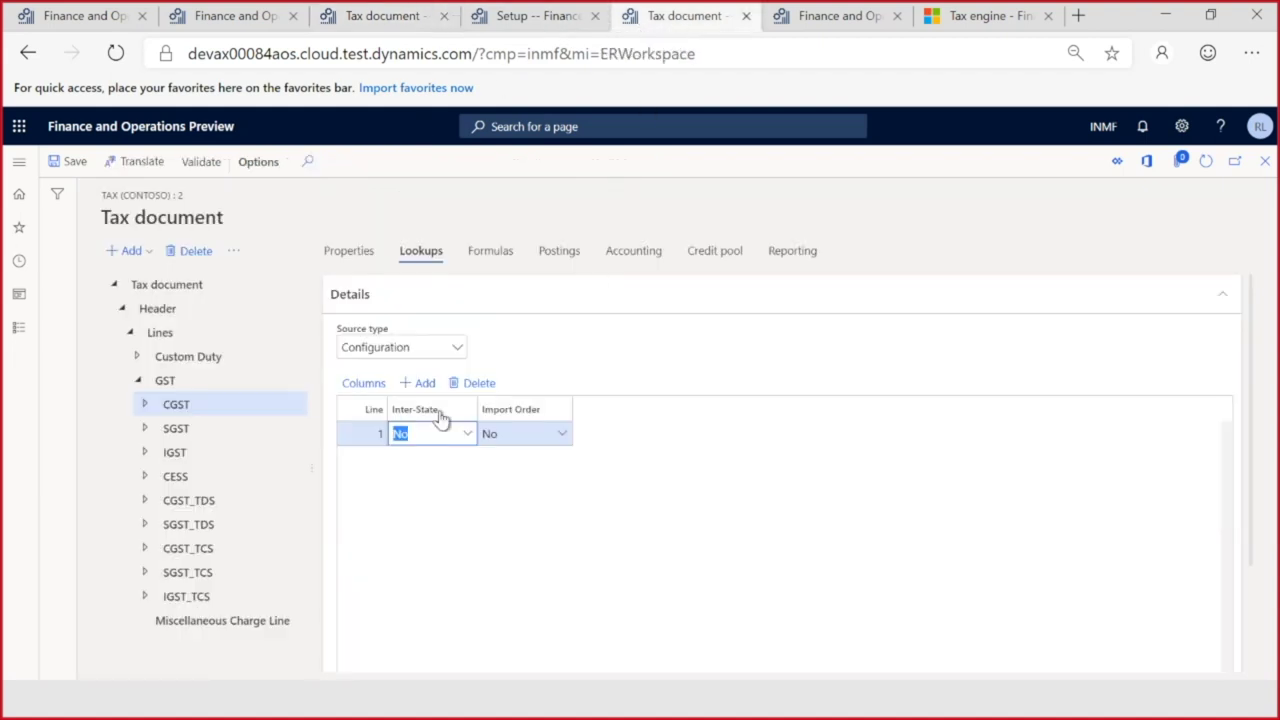
Step: Add the SEZ Party column from Header > Lines to the CGST lookup's selected columns
{"action": "left_click", "coordinate": [365, 388]}
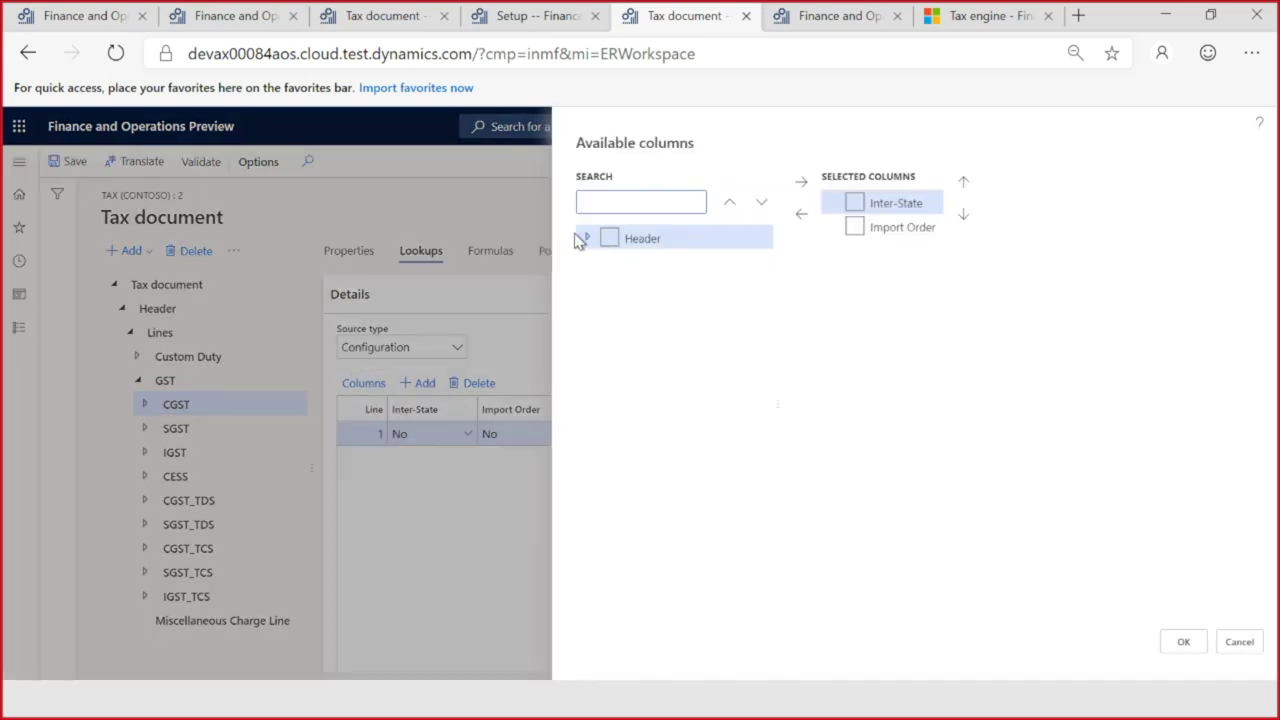
{"action": "left_click", "coordinate": [586, 241]}
{"action": "left_click", "coordinate": [586, 241]}
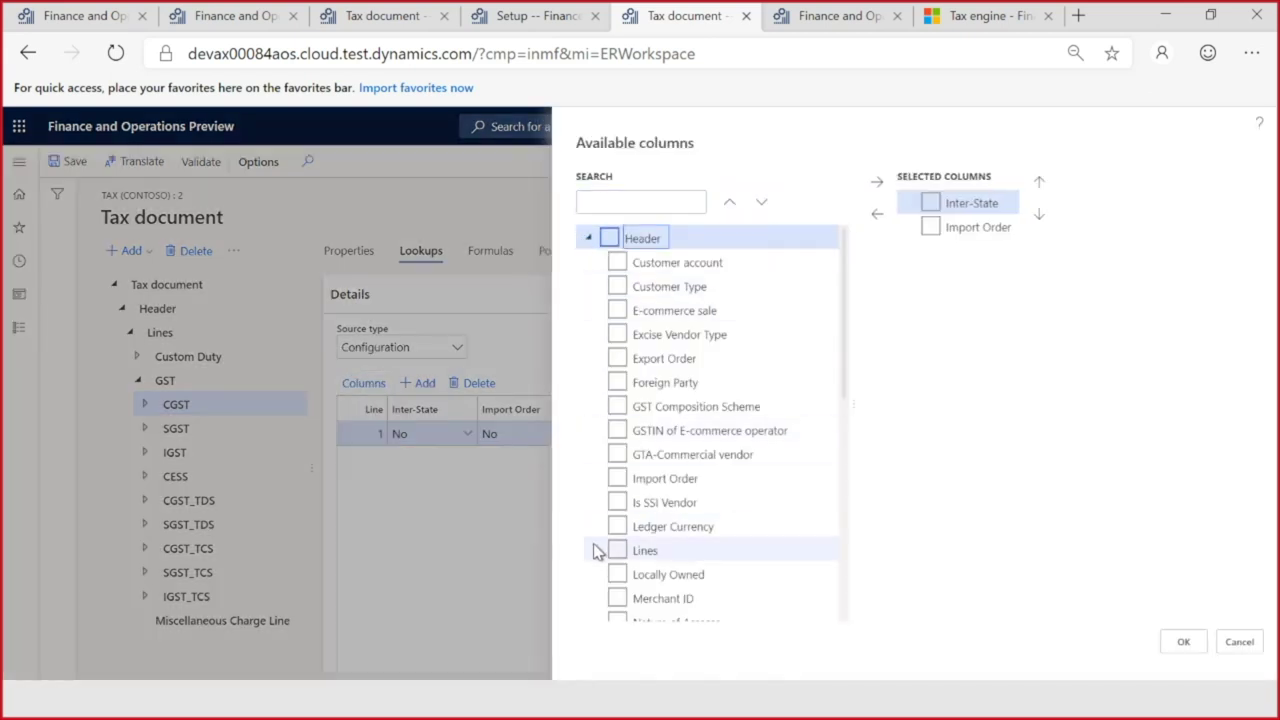
{"action": "scroll", "coordinate": [722, 535], "scroll_direction": "down", "scroll_amount": 10}
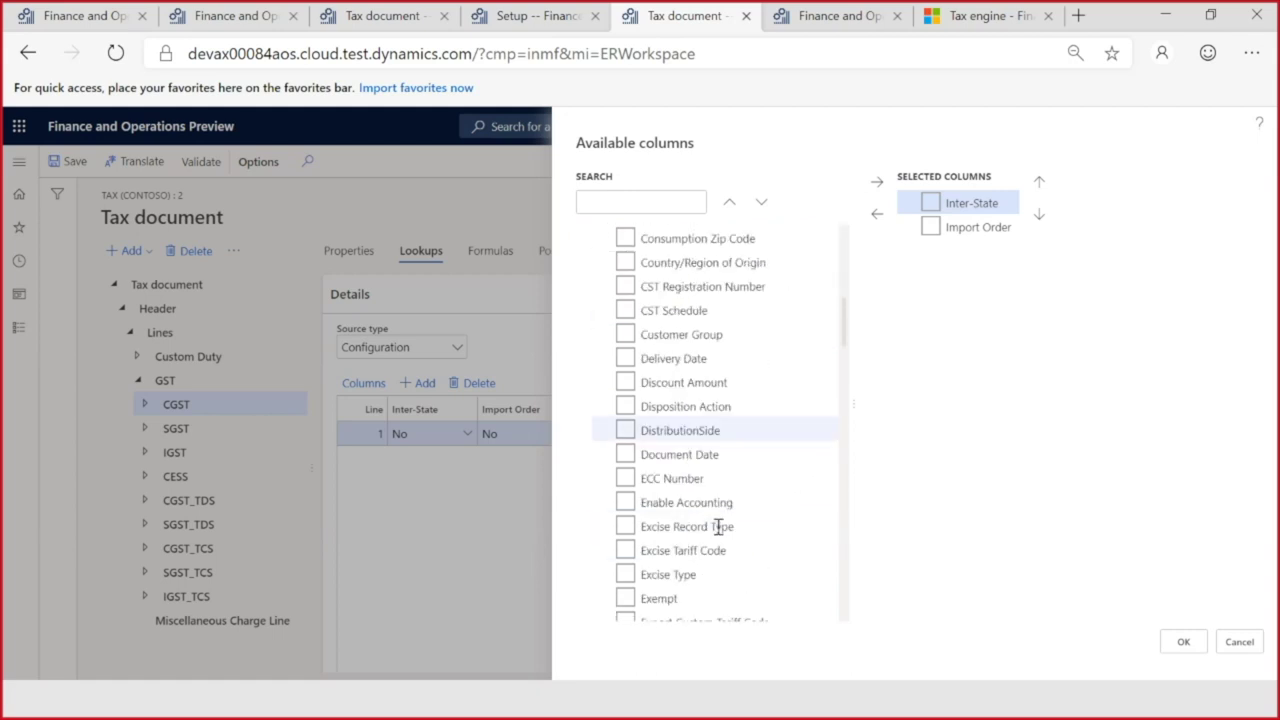
{"action": "scroll", "coordinate": [720, 534], "scroll_direction": "down", "scroll_amount": 5}
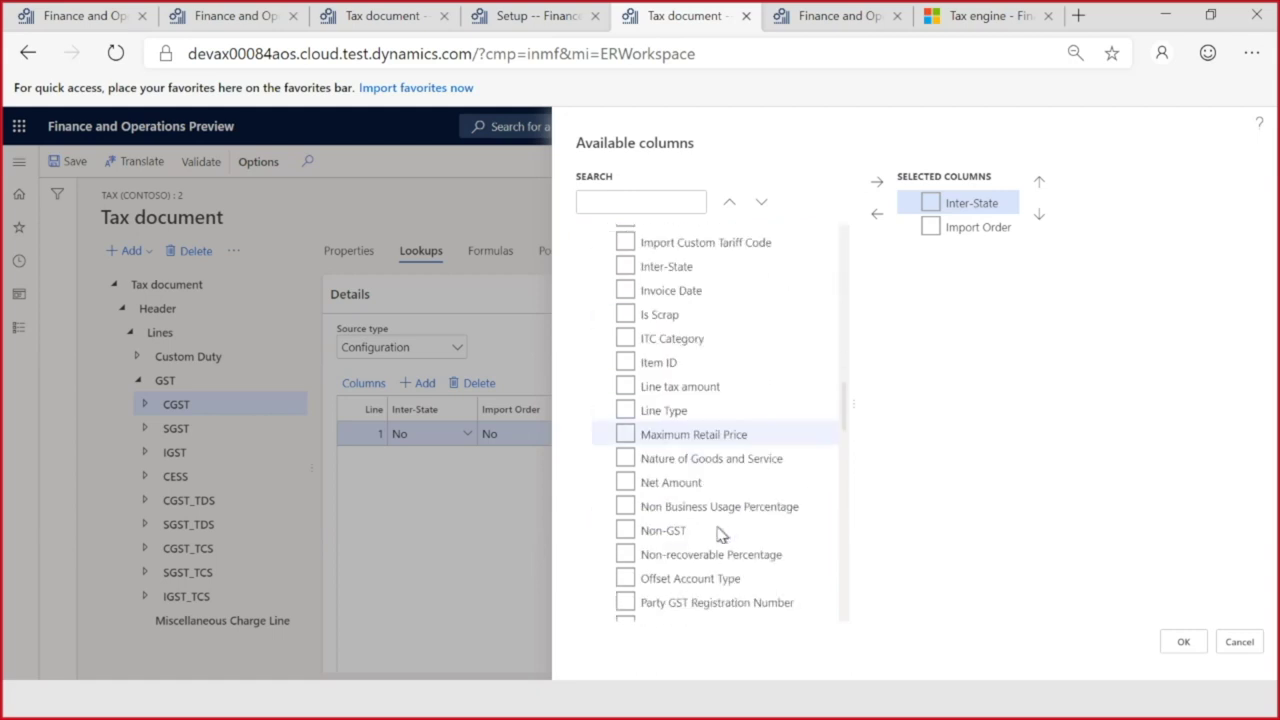
{"action": "scroll", "coordinate": [720, 533], "scroll_direction": "down", "scroll_amount": 2}
{"action": "scroll", "coordinate": [719, 530], "scroll_direction": "down", "scroll_amount": 2}
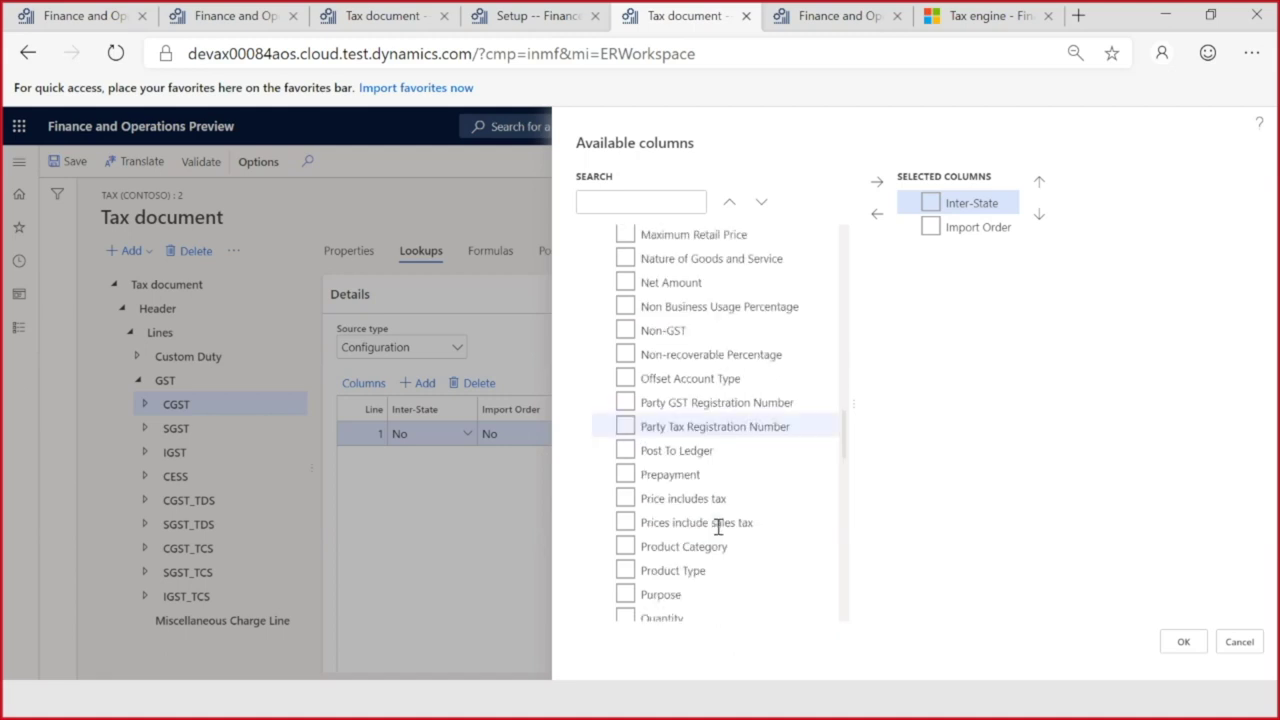
{"action": "scroll", "coordinate": [717, 528], "scroll_direction": "down", "scroll_amount": 4}
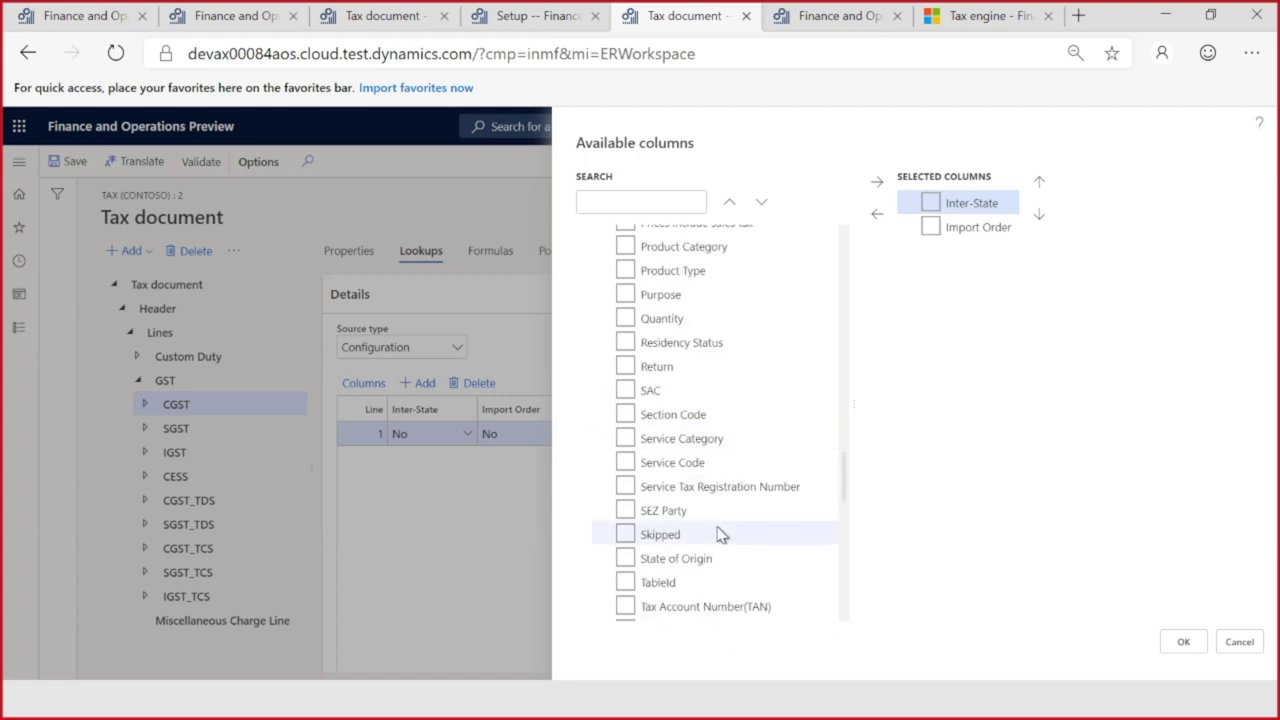
{"action": "left_click", "coordinate": [625, 510]}
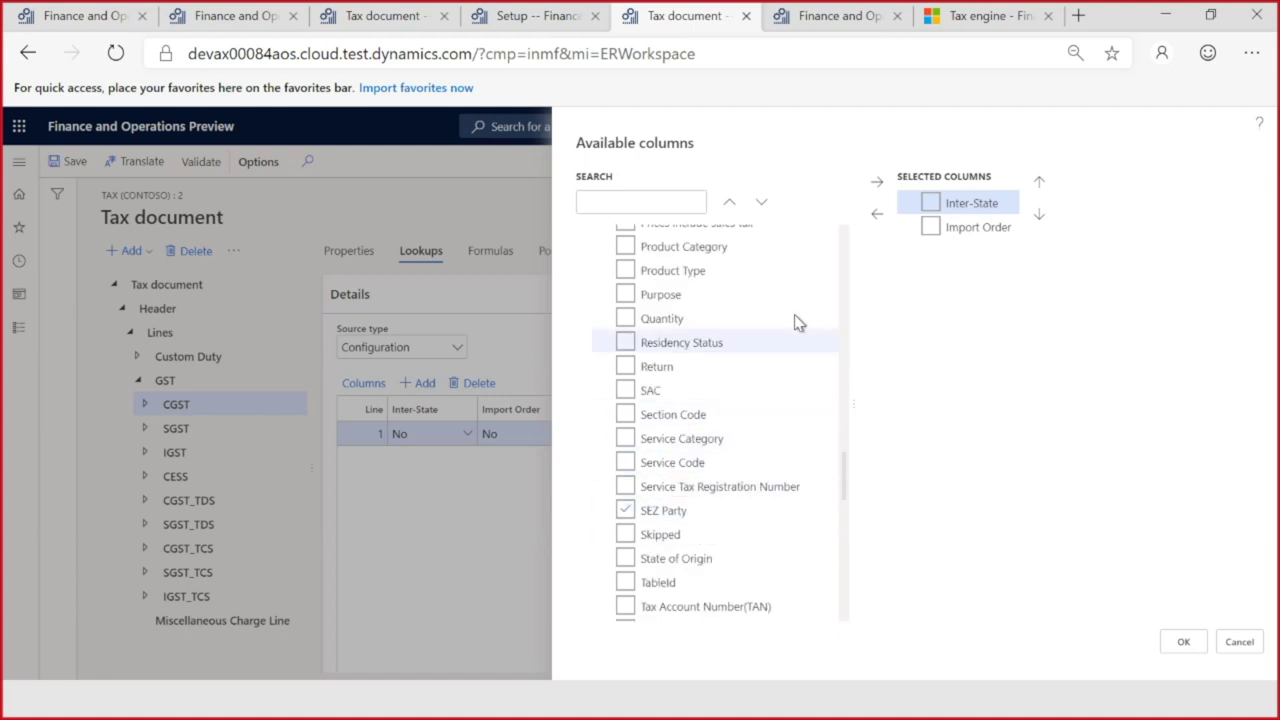
{"action": "left_click", "coordinate": [878, 183]}
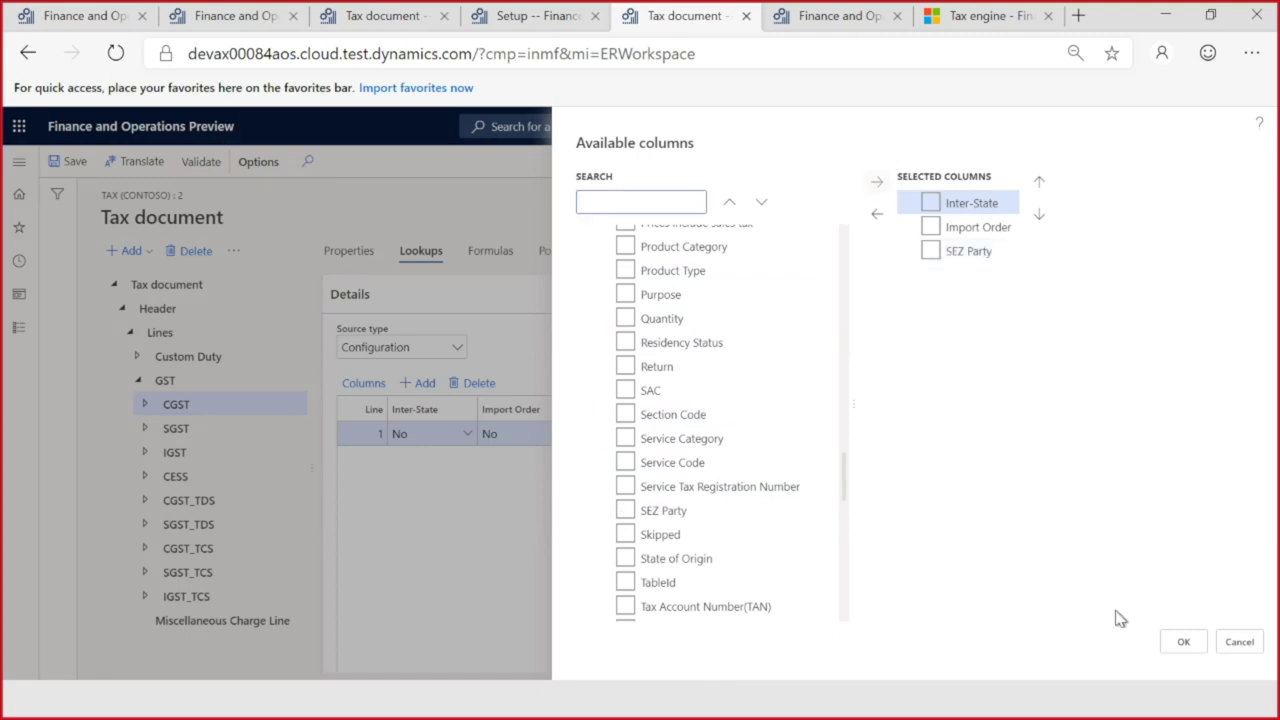
{"action": "left_click", "coordinate": [1163, 643]}
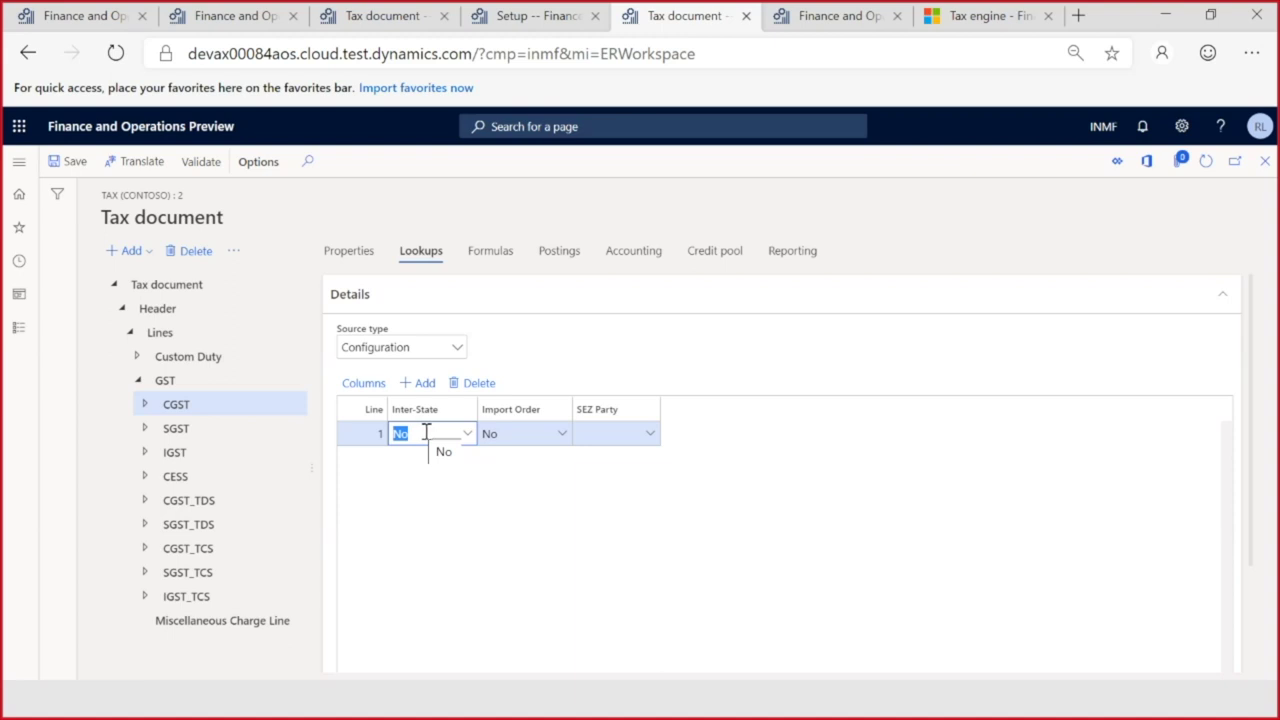
Step: Set SEZ Party to No in line 1 of the CGST lookup and save the tax document
{"action": "left_click", "coordinate": [538, 432]}
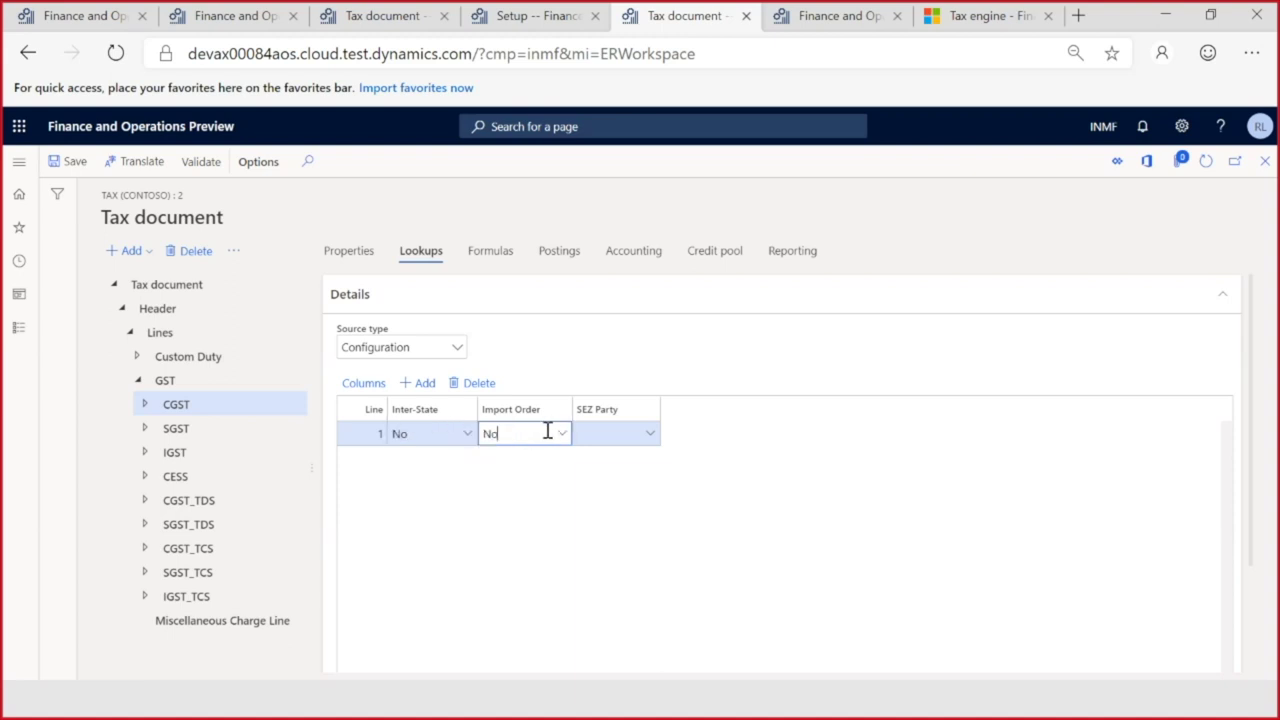
{"action": "left_click", "coordinate": [614, 432]}
{"action": "left_click", "coordinate": [650, 434]}
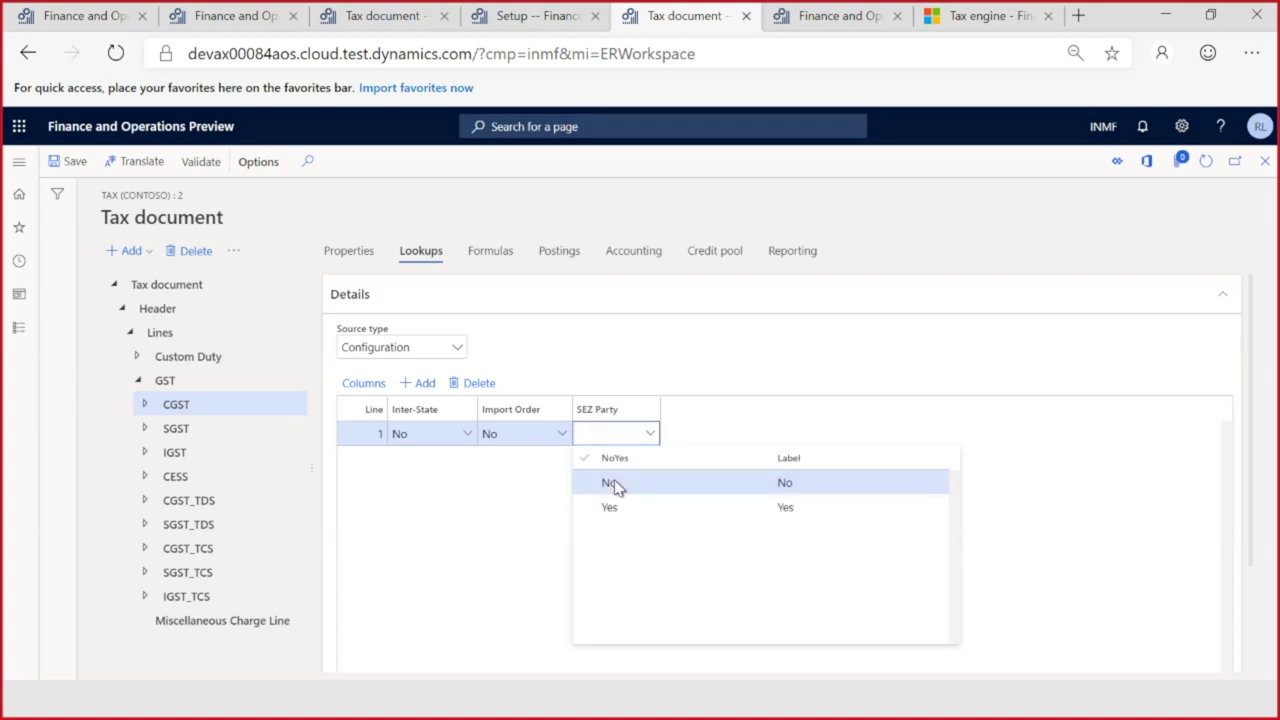
{"action": "left_click", "coordinate": [614, 484]}
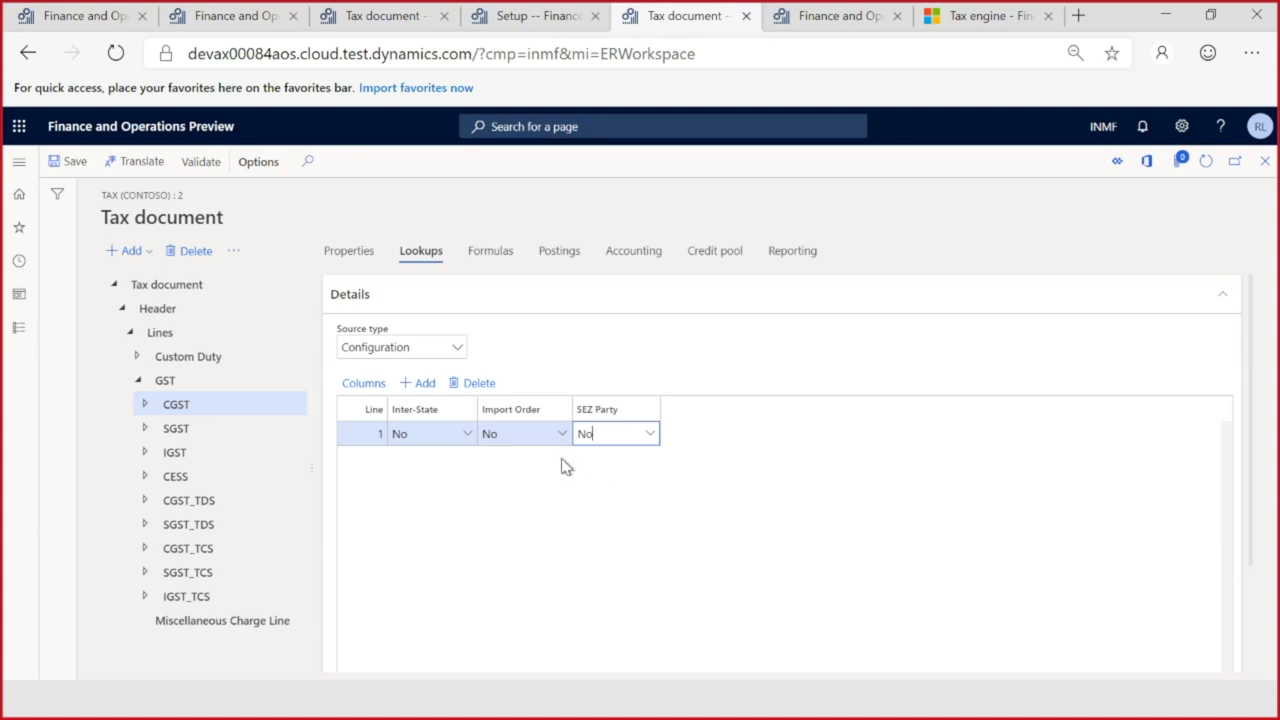
{"action": "left_click", "coordinate": [66, 162]}
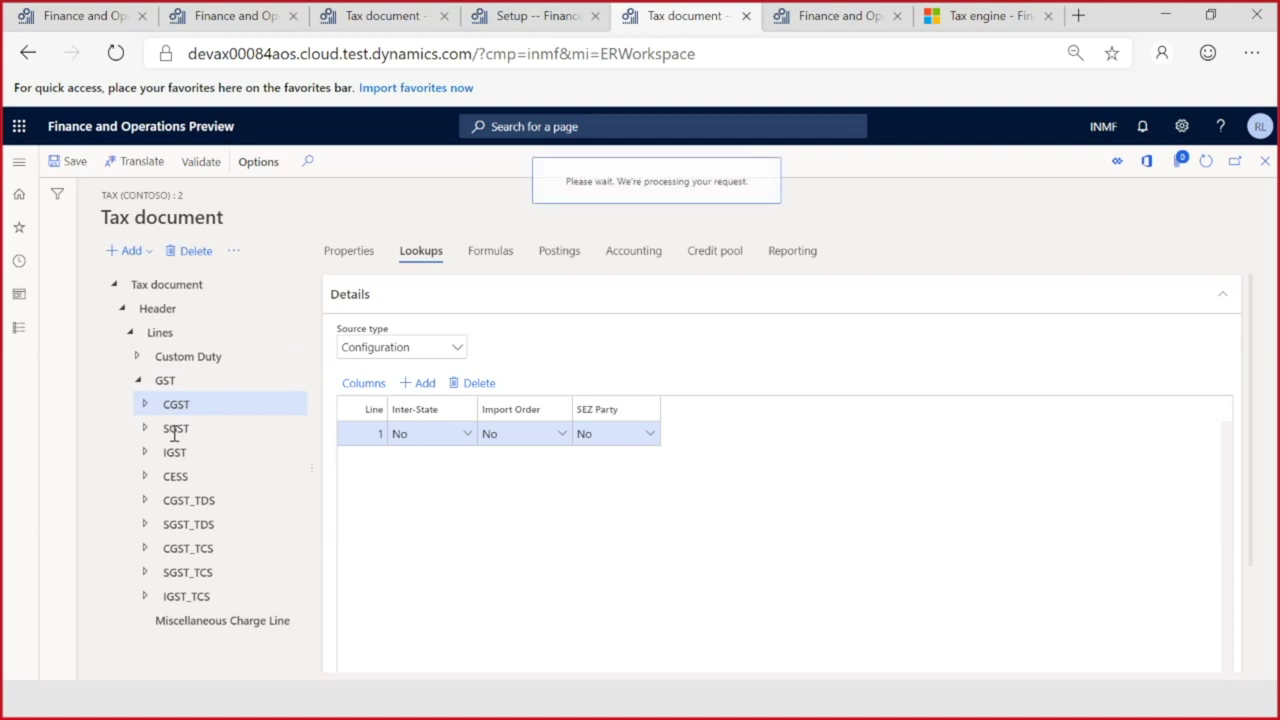
Step: Add the SEZ Party column from Header > Lines to the SGST component's lookup columns
{"action": "left_click", "coordinate": [222, 436]}
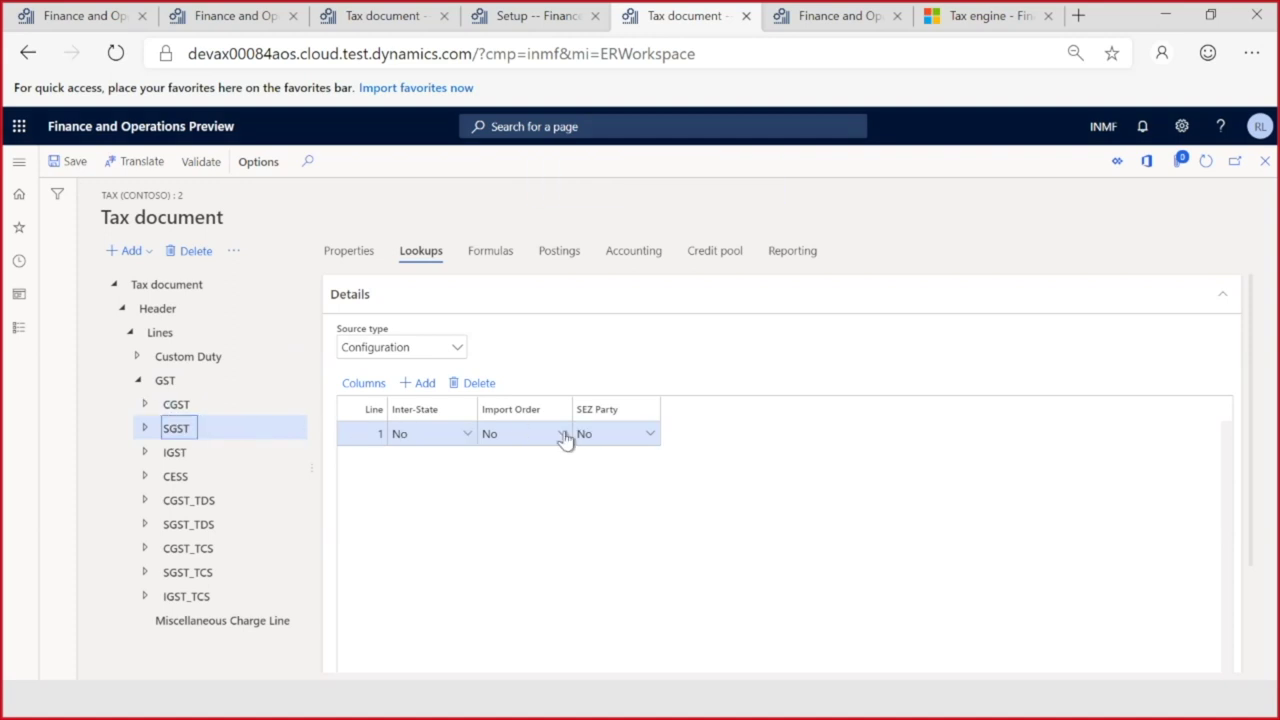
{"action": "left_click", "coordinate": [362, 386]}
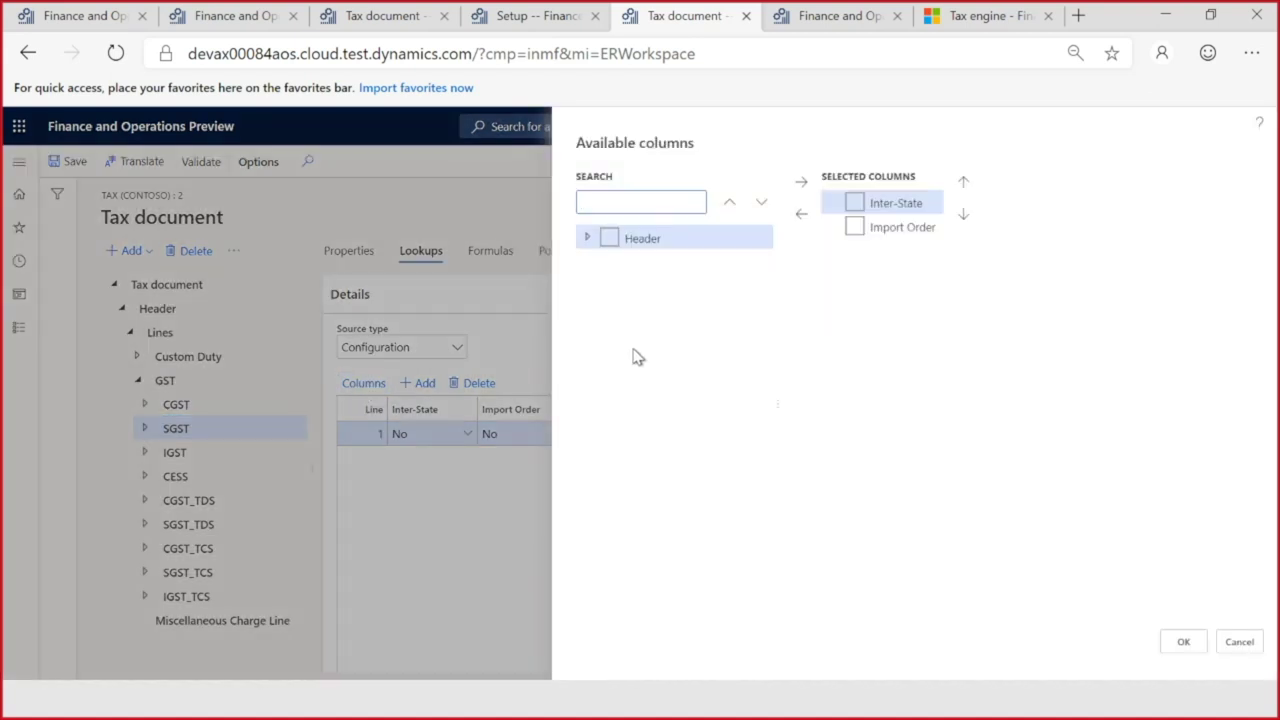
{"action": "left_click", "coordinate": [587, 246]}
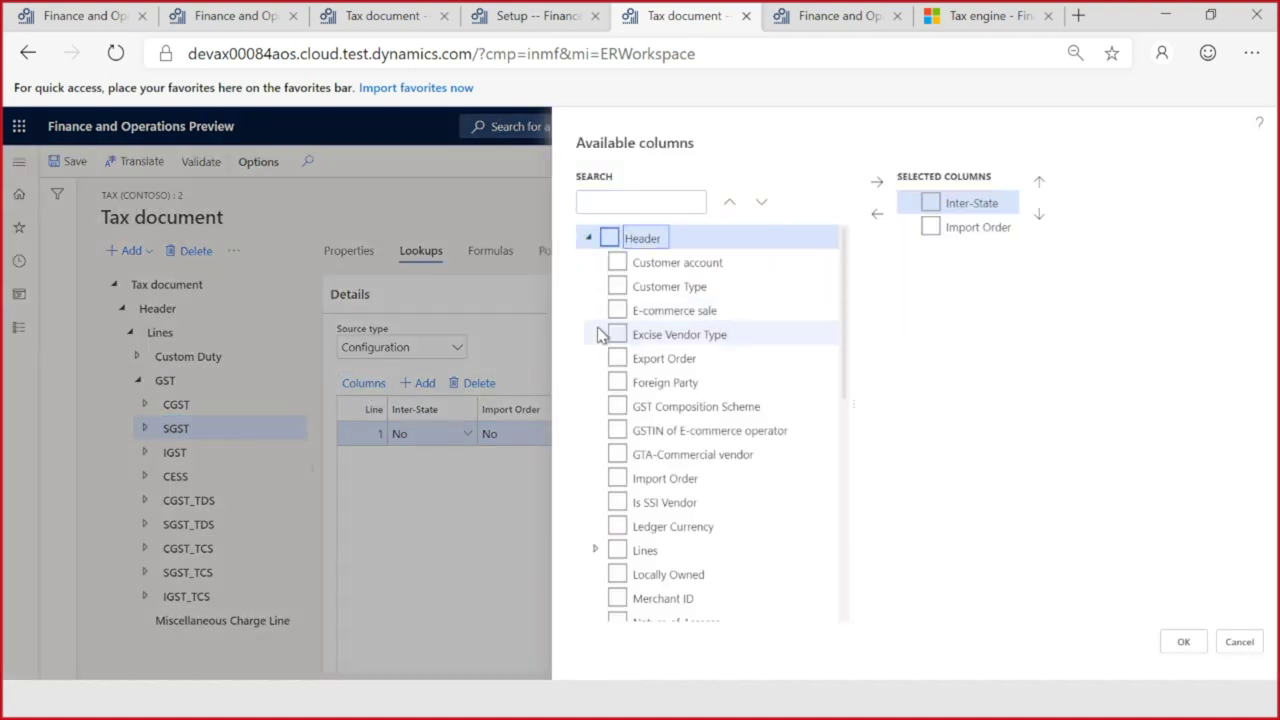
{"action": "left_click", "coordinate": [597, 550]}
{"action": "scroll", "coordinate": [680, 526], "scroll_direction": "down", "scroll_amount": 9}
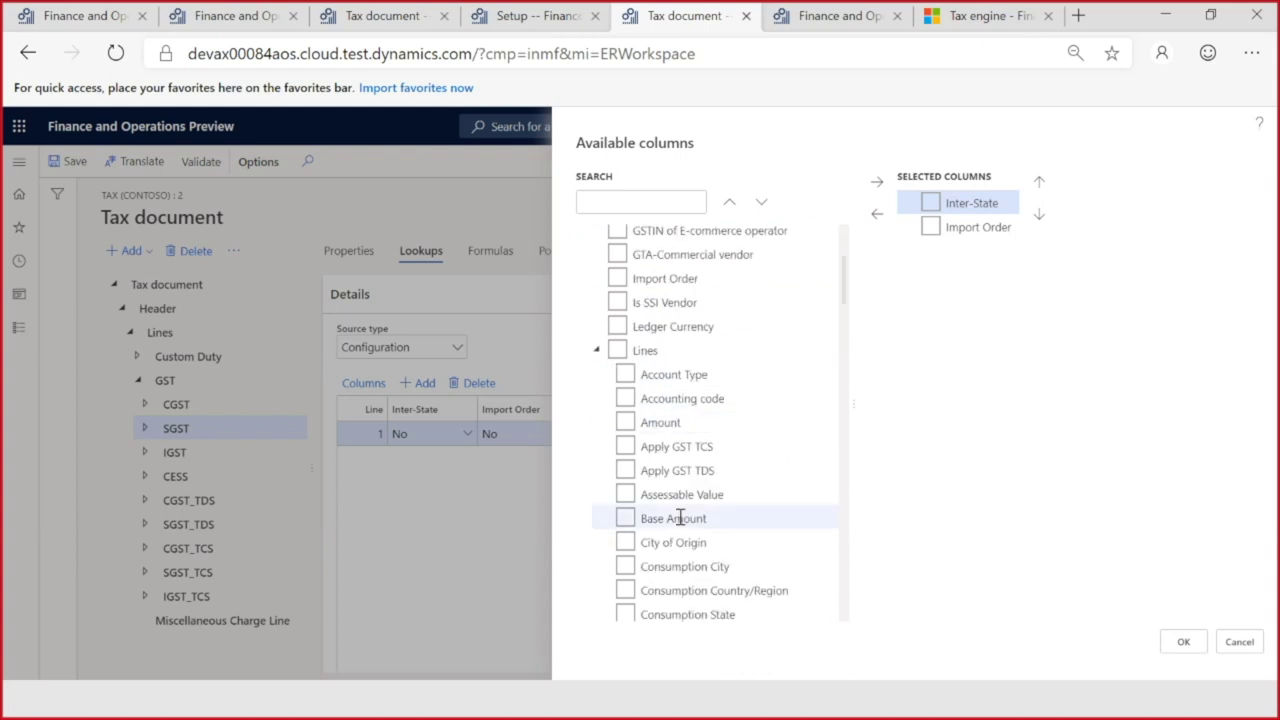
{"action": "scroll", "coordinate": [680, 515], "scroll_direction": "down", "scroll_amount": 8}
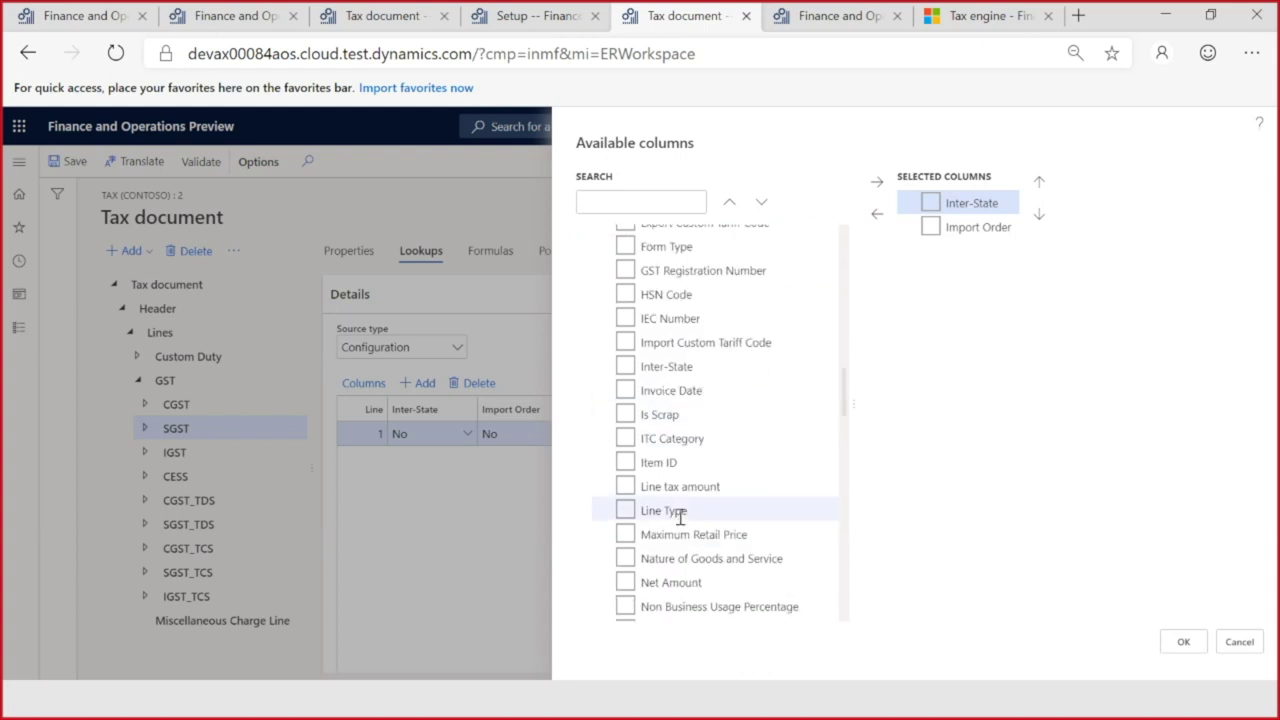
{"action": "scroll", "coordinate": [680, 518], "scroll_direction": "down", "scroll_amount": 4}
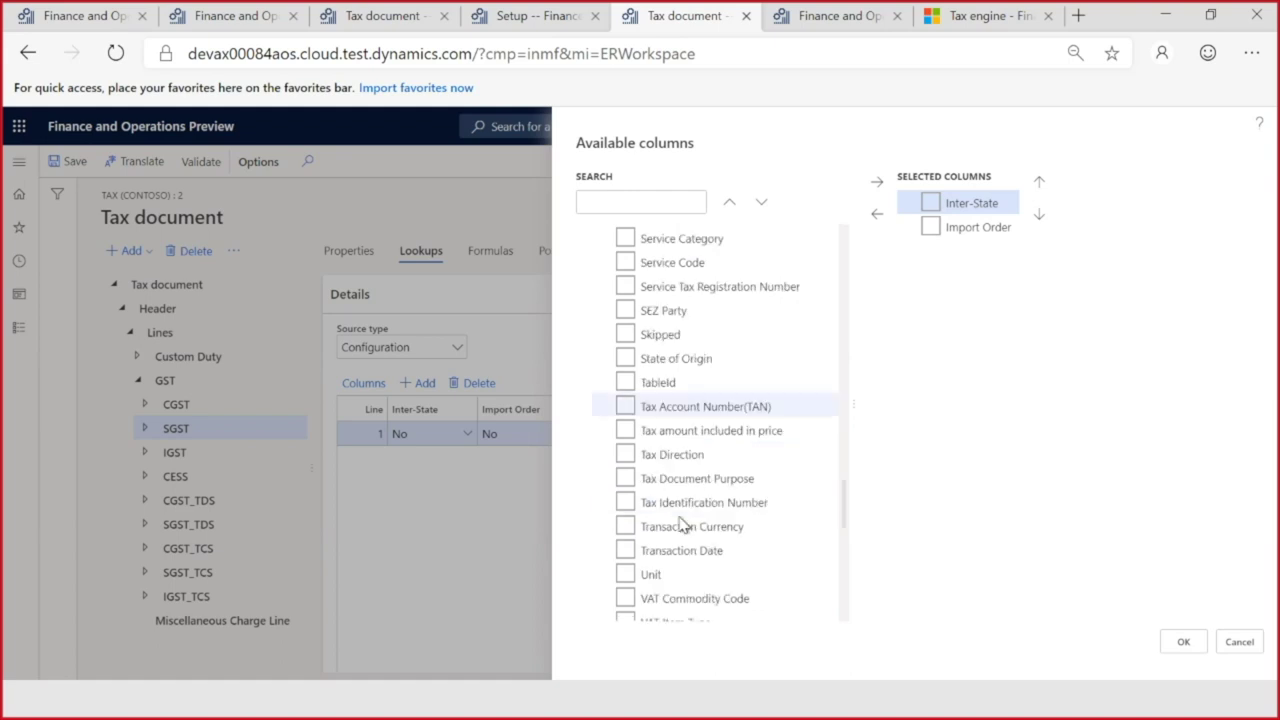
{"action": "scroll", "coordinate": [681, 522], "scroll_direction": "up", "scroll_amount": 3}
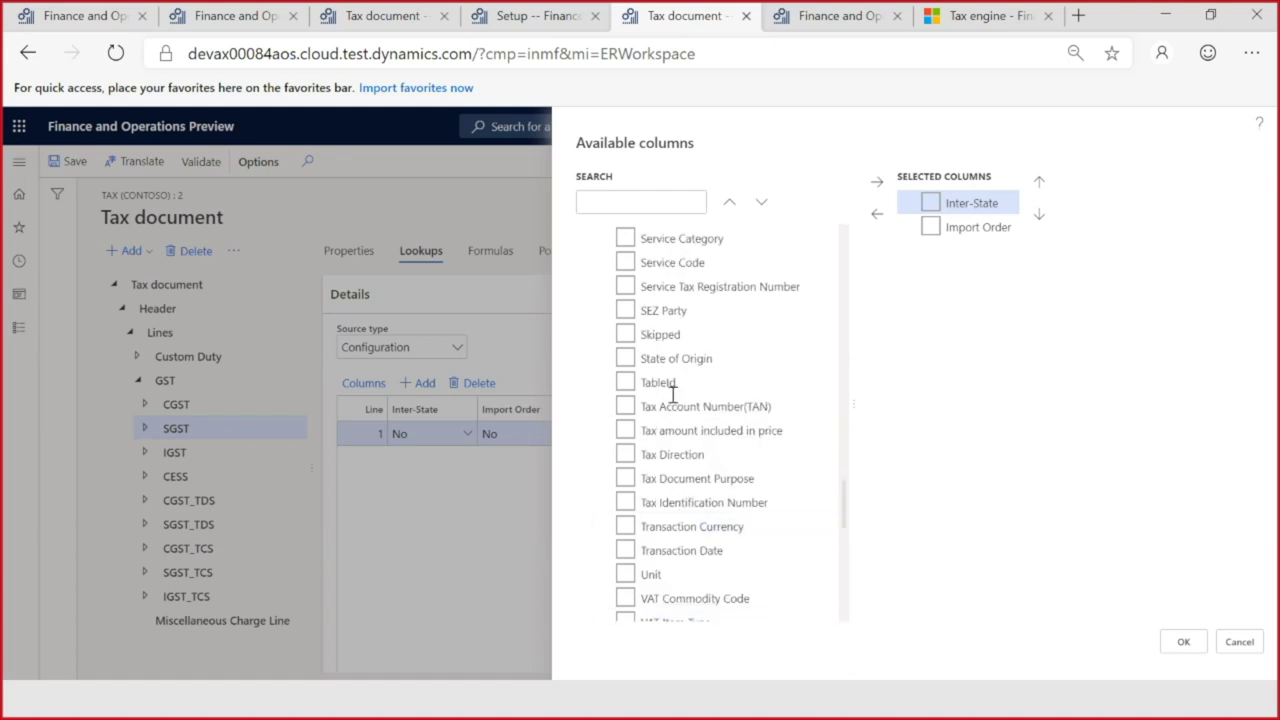
{"action": "left_click", "coordinate": [625, 310]}
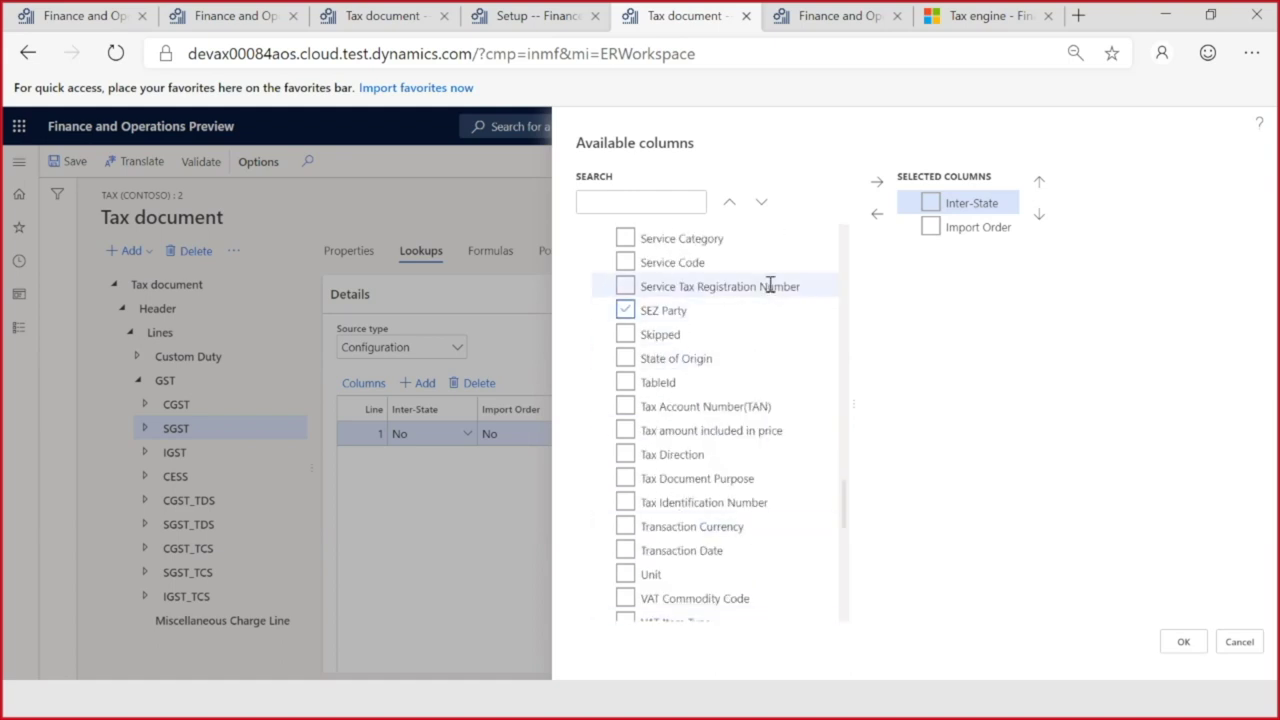
{"action": "left_click", "coordinate": [876, 183]}
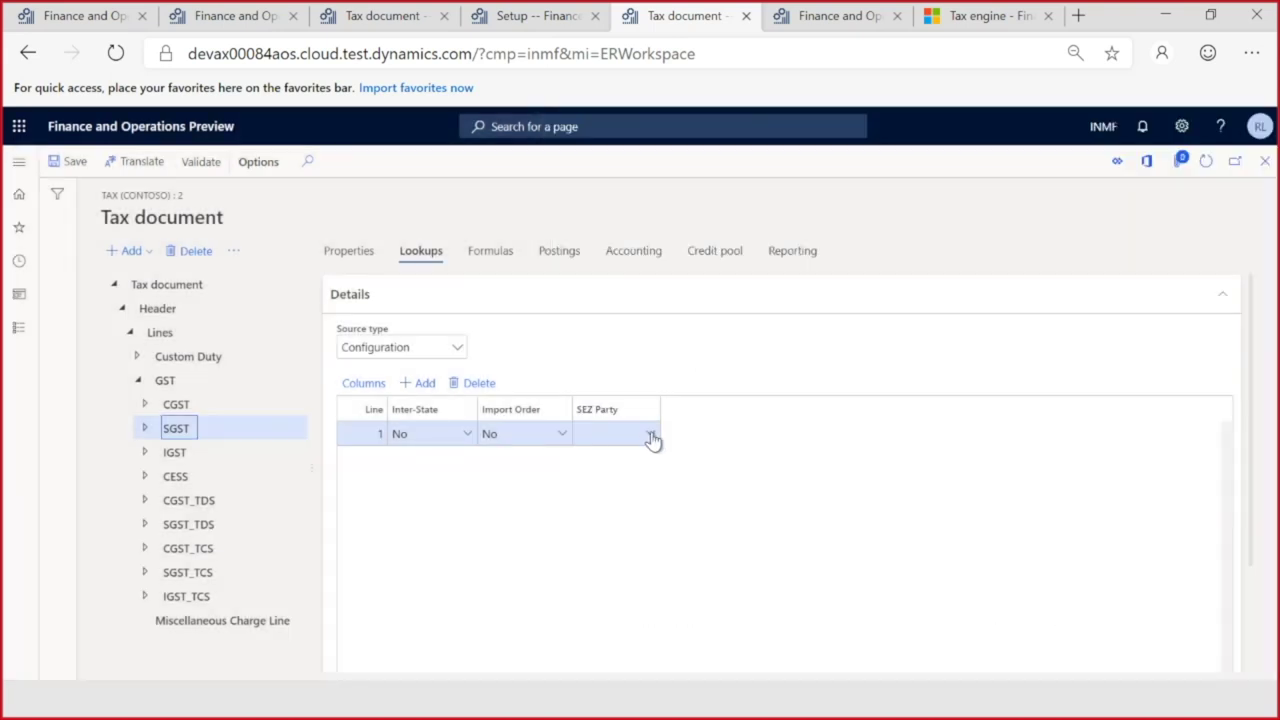
Step: Open the list of SEZ Party values for line 1 of the SGST lookup
{"action": "left_click", "coordinate": [652, 441]}
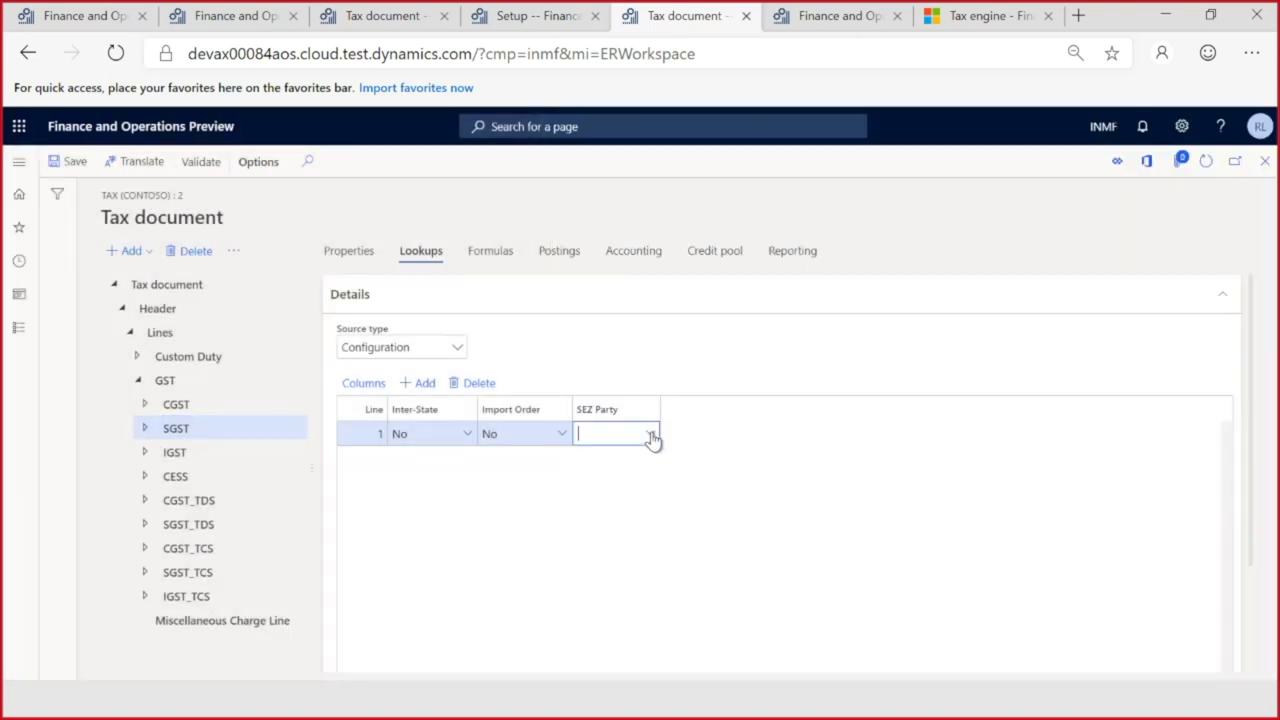
{"action": "left_click", "coordinate": [651, 436]}
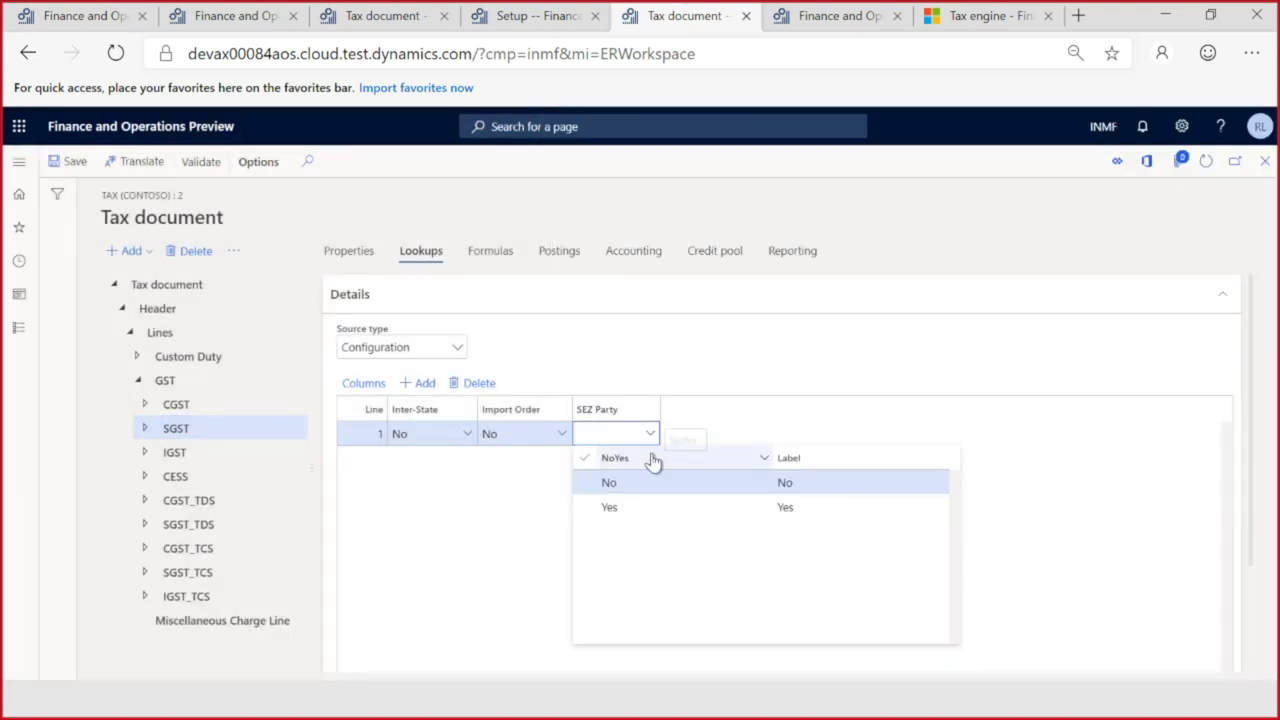
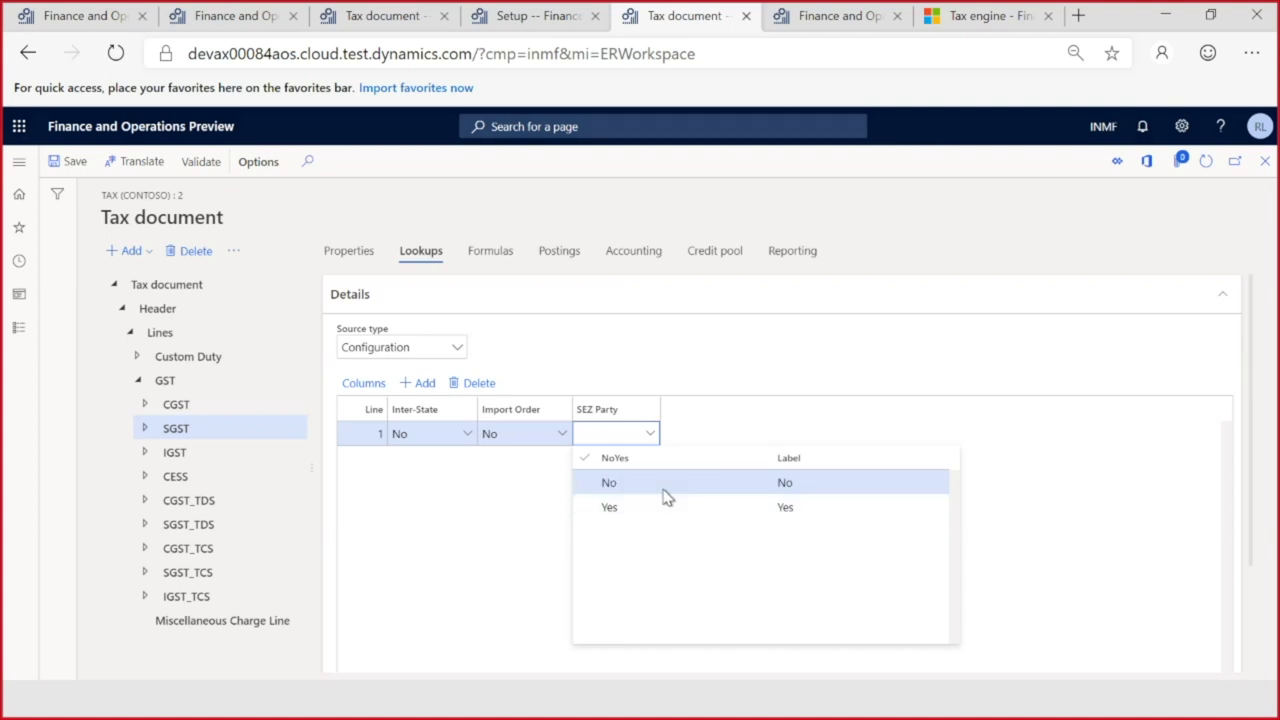
Step: Set SEZ Party to No on line 1 of the SGST lookup and save the tax document
{"action": "left_click", "coordinate": [667, 490]}
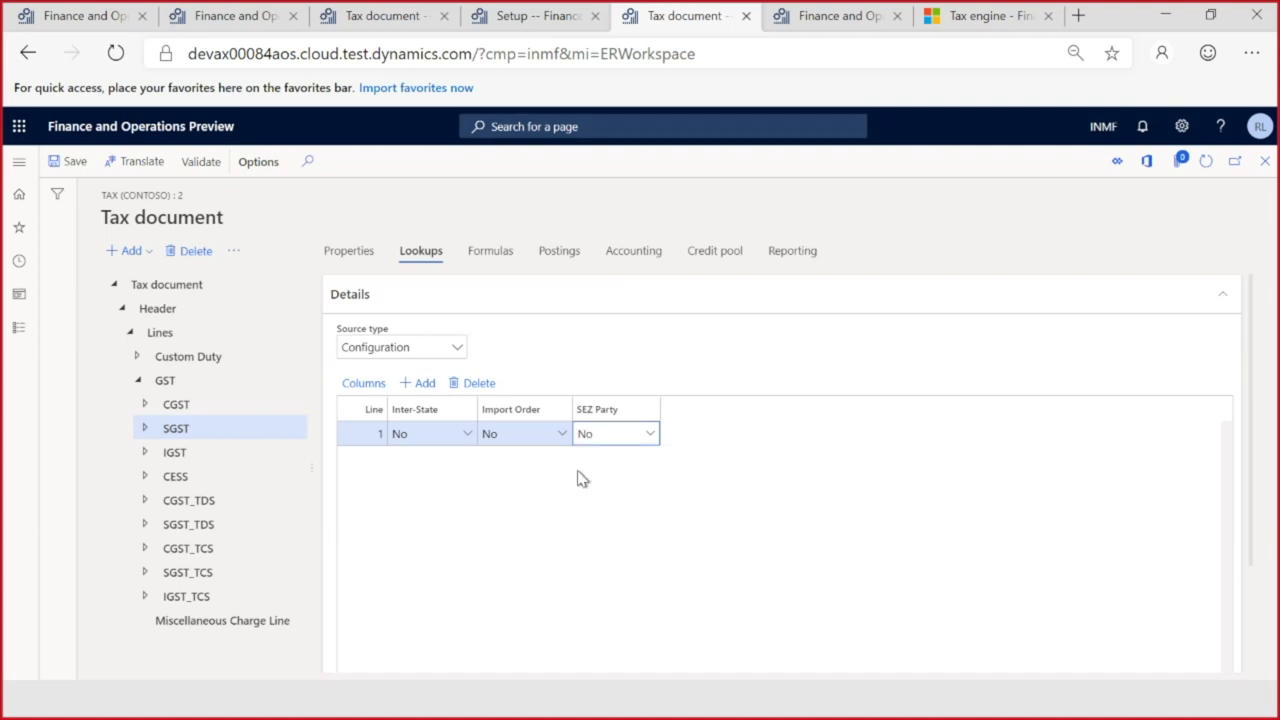
{"action": "left_click", "coordinate": [72, 163]}
Step: Select the IGST component and mark With IGST Payment under Header among its available lookup columns
{"action": "left_click", "coordinate": [186, 456]}
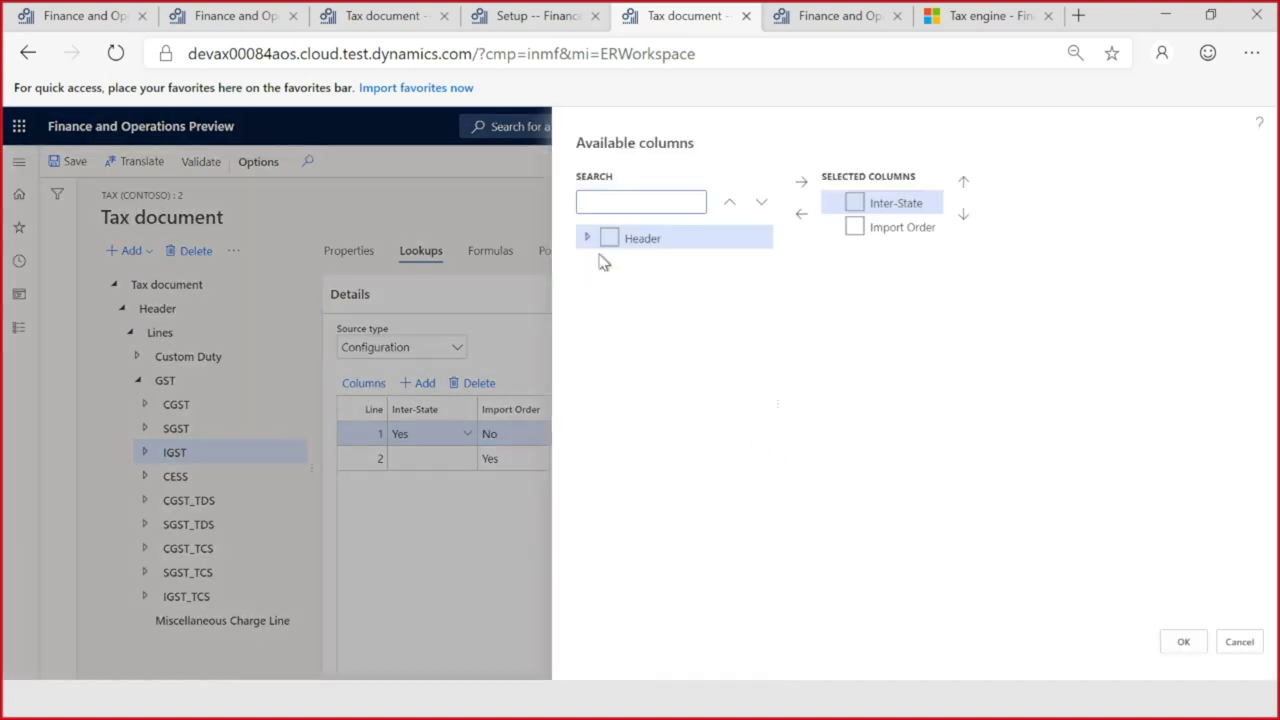
{"action": "left_click", "coordinate": [590, 241]}
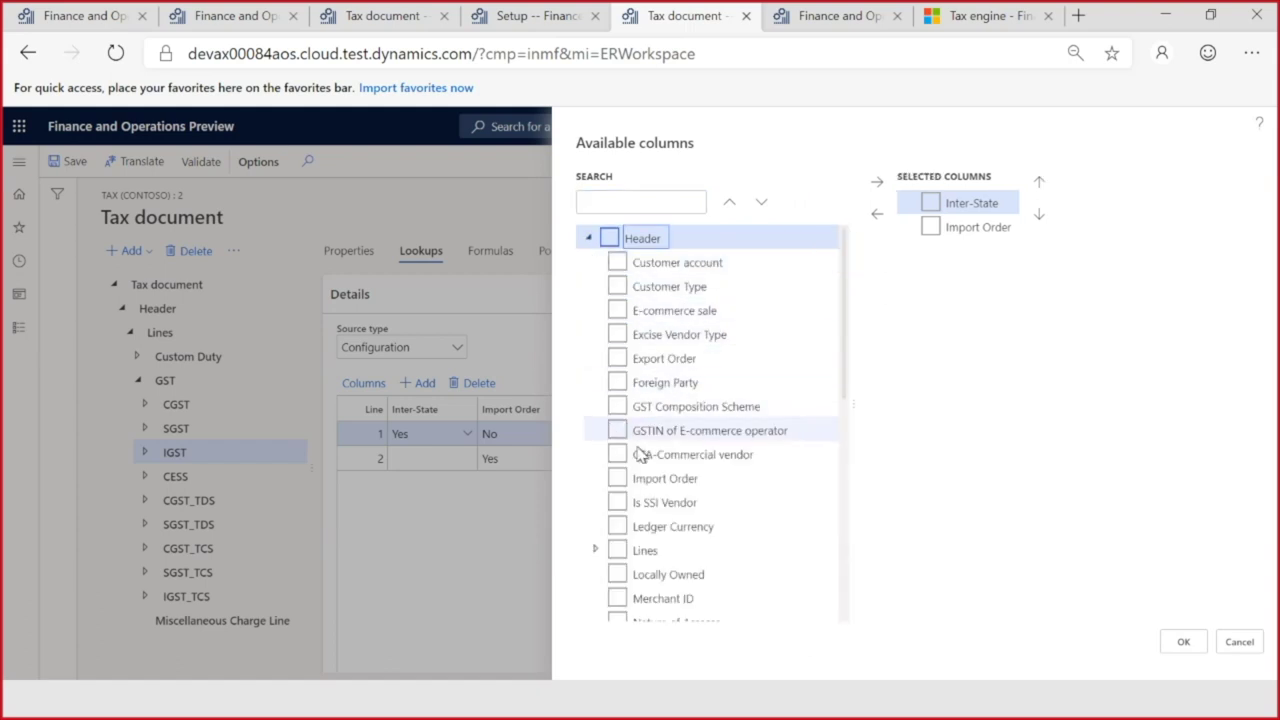
{"action": "scroll", "coordinate": [640, 455], "scroll_direction": "down", "scroll_amount": 2}
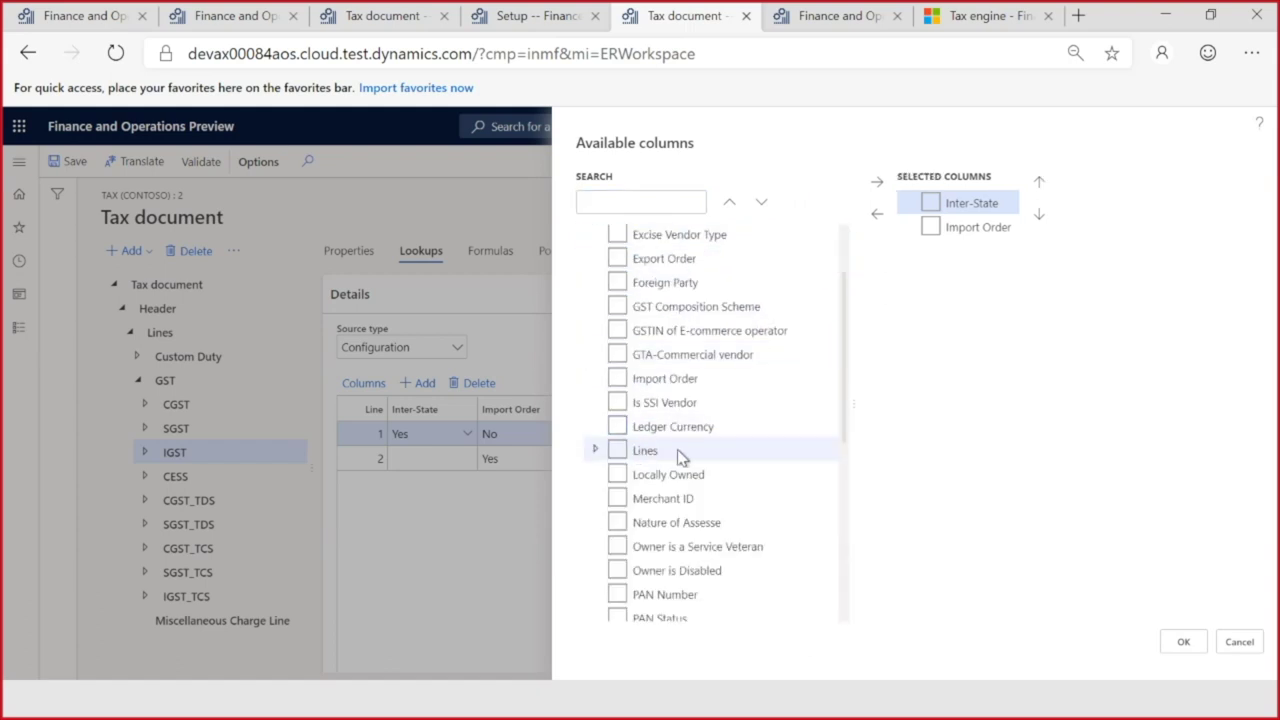
{"action": "scroll", "coordinate": [680, 455], "scroll_direction": "down", "scroll_amount": 5}
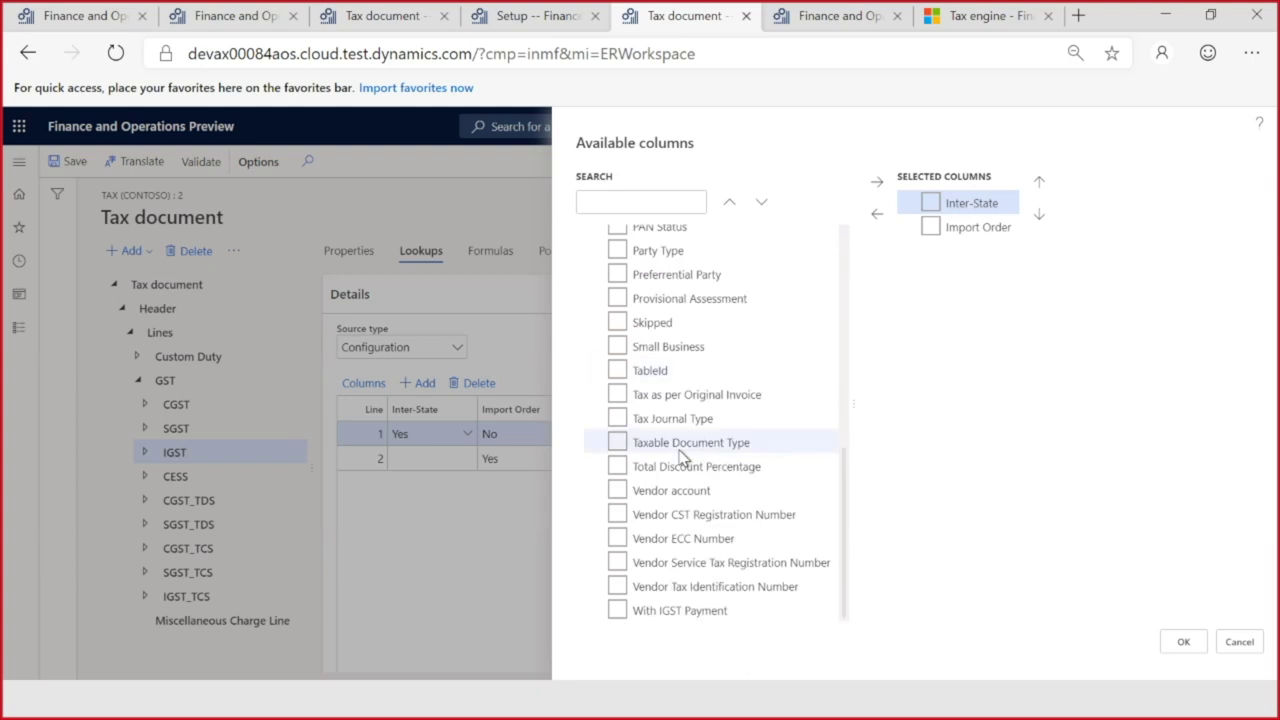
{"action": "left_click", "coordinate": [618, 610]}
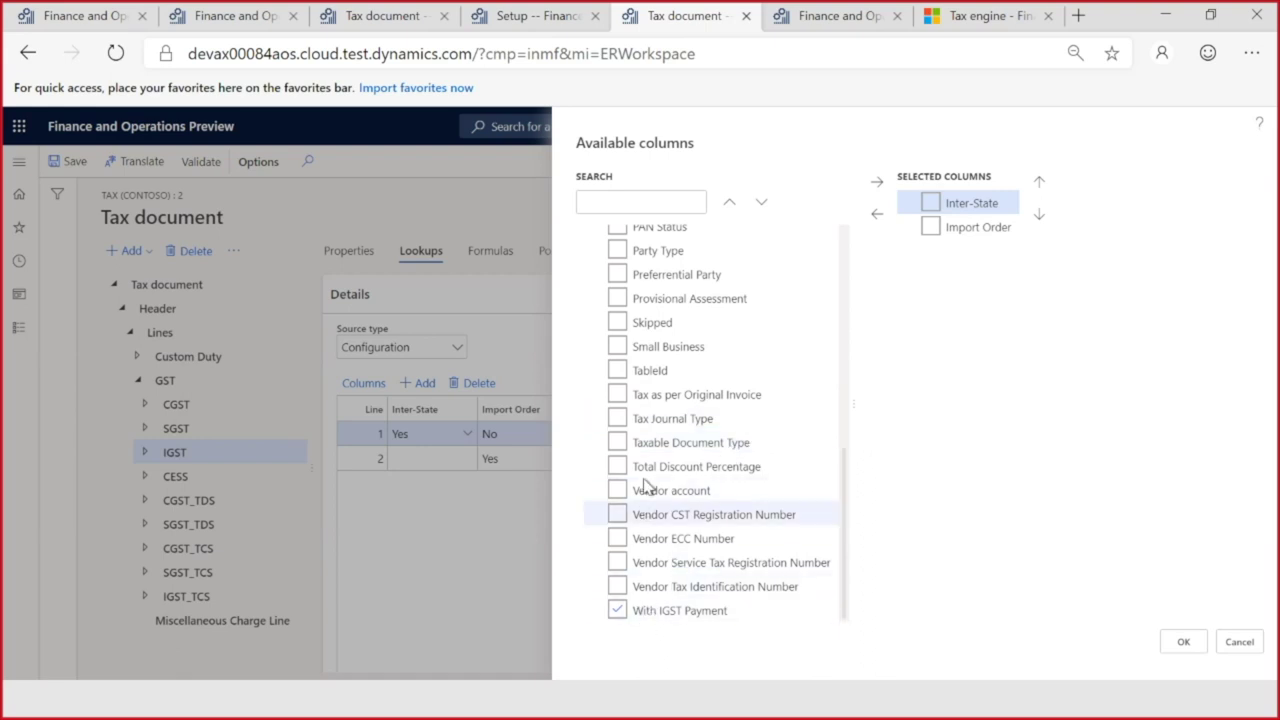
Step: Mark SEZ Party under Header > Lines as well and add the marked columns to the IGST lookup
{"action": "scroll", "coordinate": [645, 485], "scroll_direction": "up", "scroll_amount": 3}
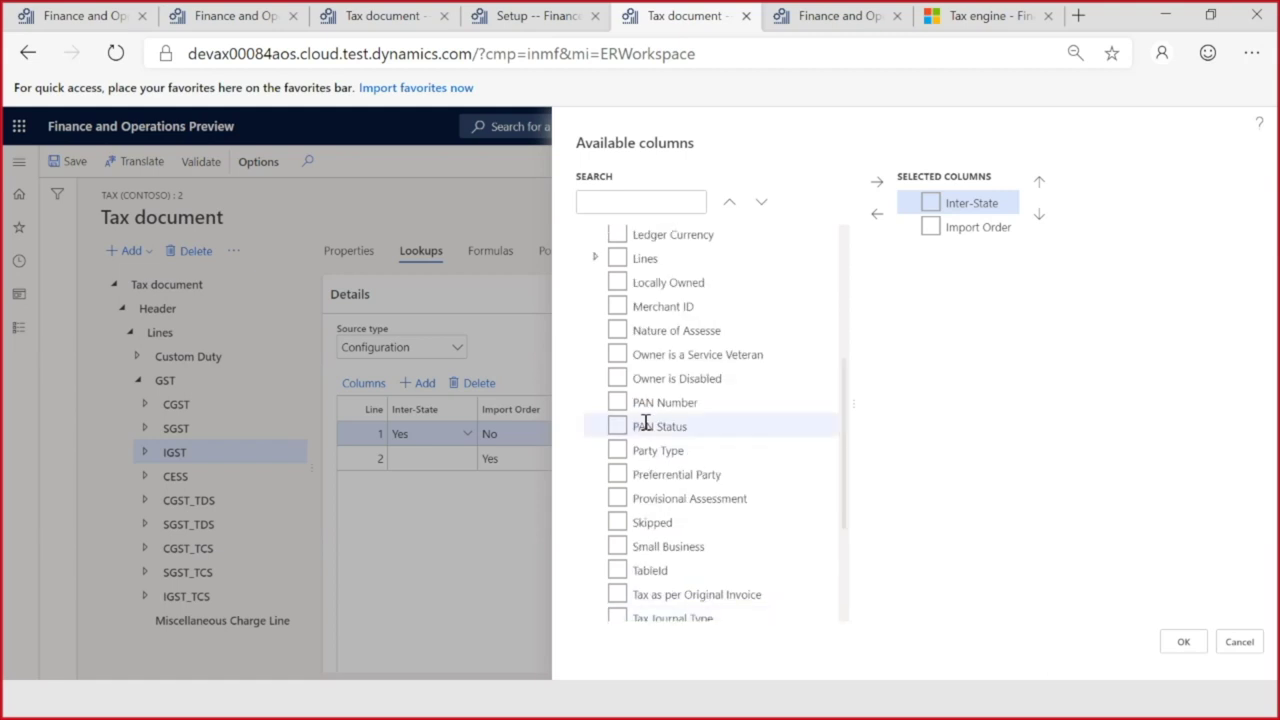
{"action": "left_click", "coordinate": [596, 260]}
{"action": "scroll", "coordinate": [674, 366], "scroll_direction": "down", "scroll_amount": 6}
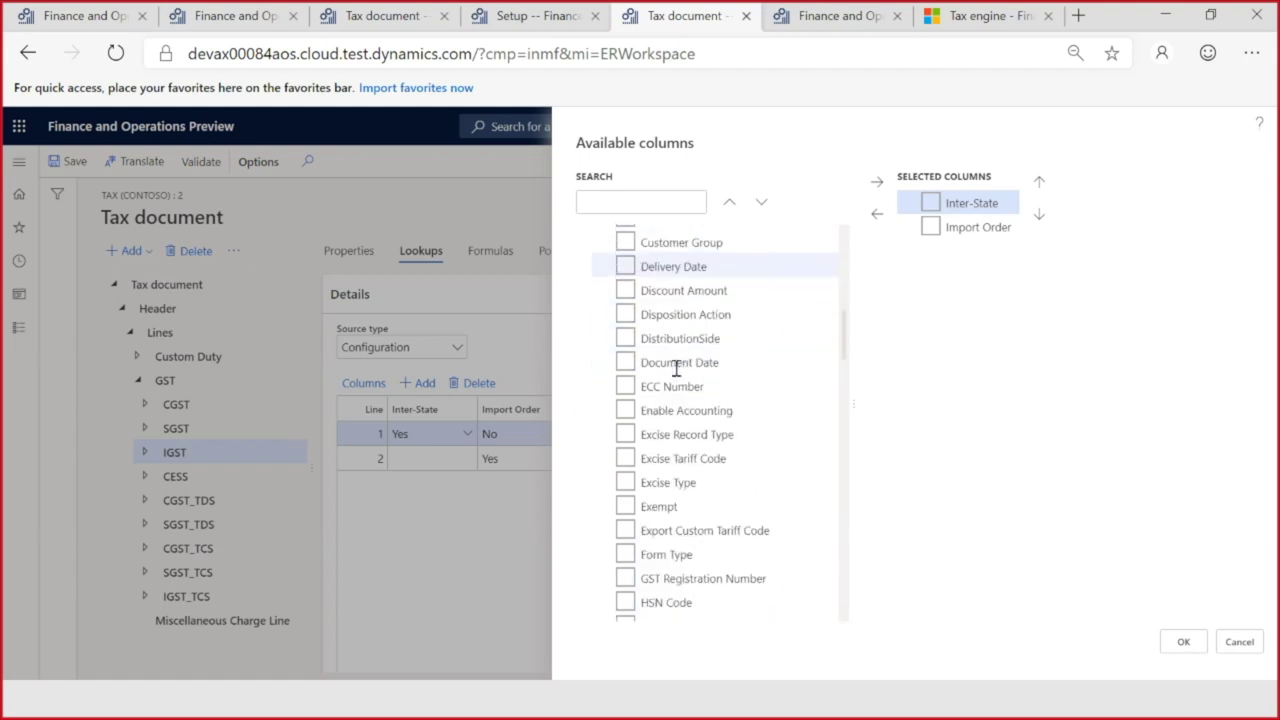
{"action": "scroll", "coordinate": [676, 368], "scroll_direction": "down", "scroll_amount": 15}
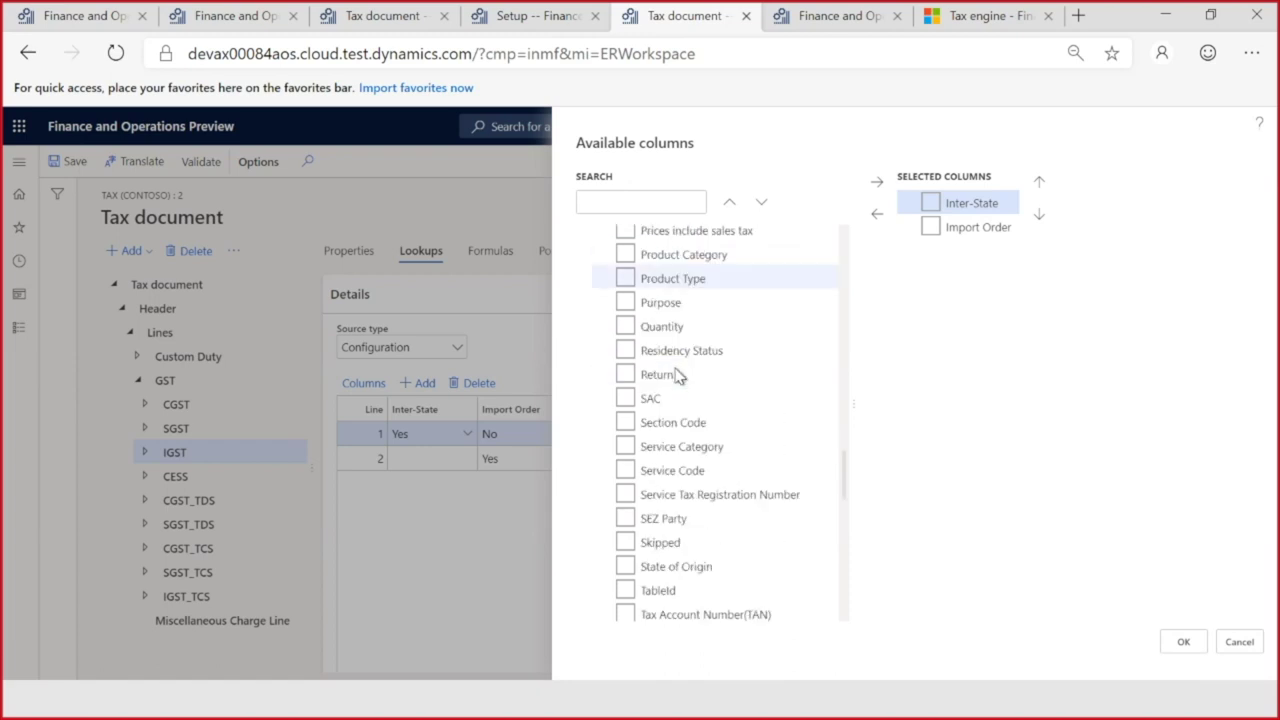
{"action": "scroll", "coordinate": [676, 374], "scroll_direction": "down", "scroll_amount": 3}
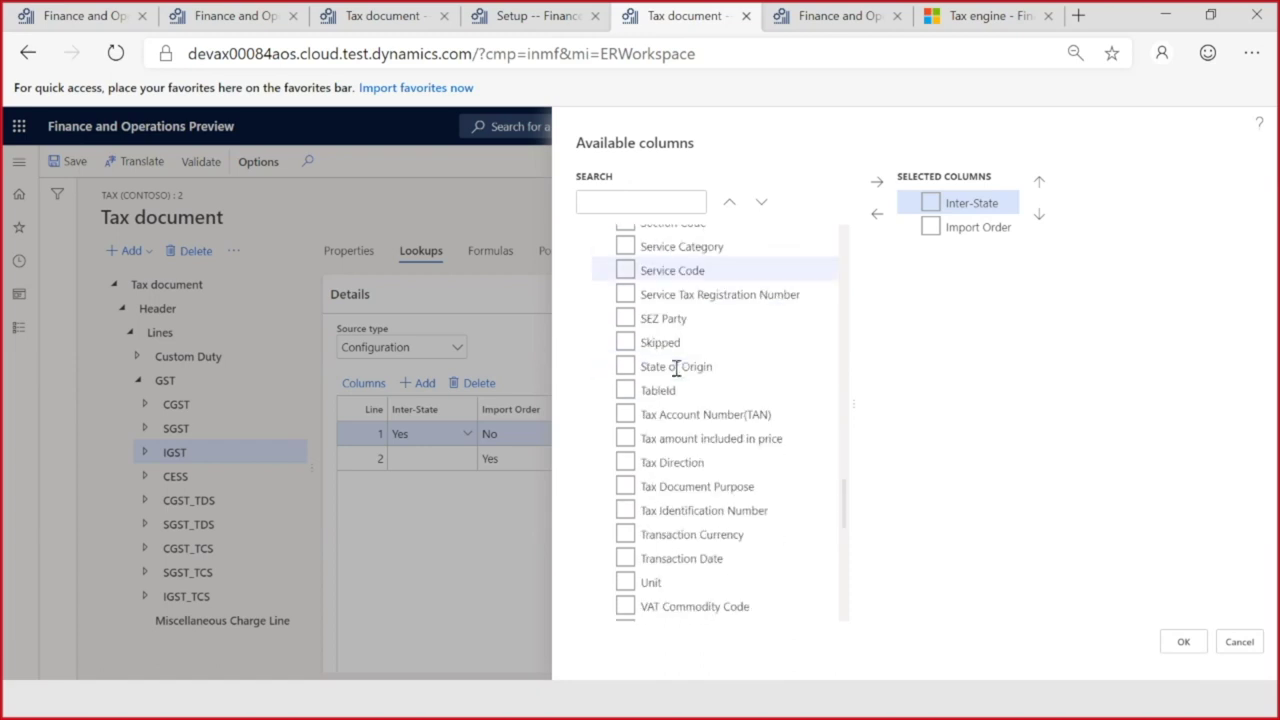
{"action": "left_click", "coordinate": [624, 319]}
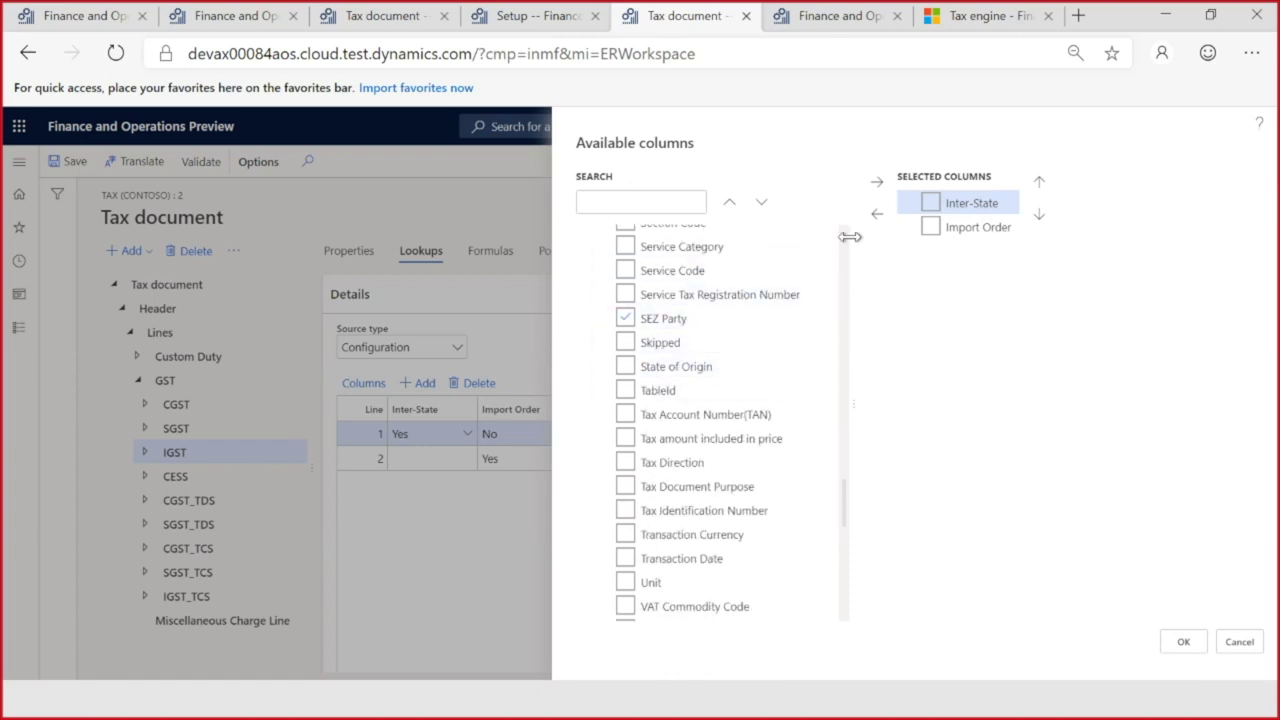
{"action": "left_click", "coordinate": [879, 186]}
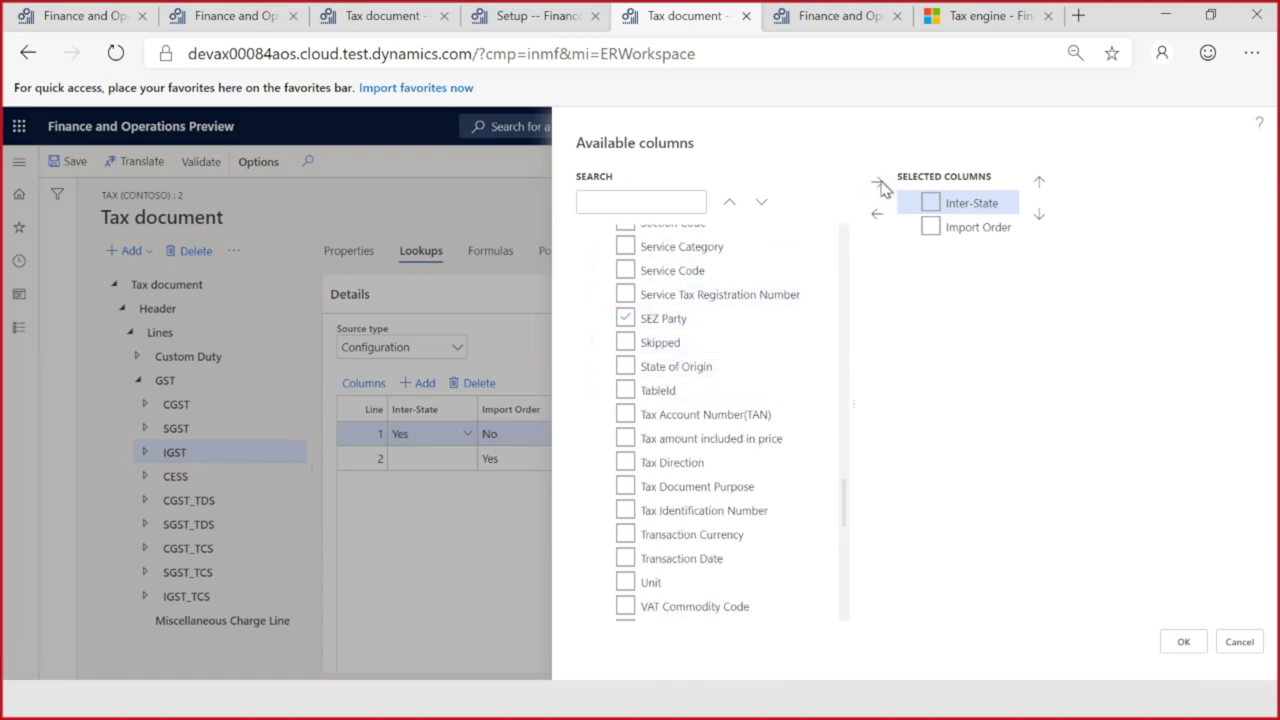
{"action": "left_click", "coordinate": [1185, 642]}
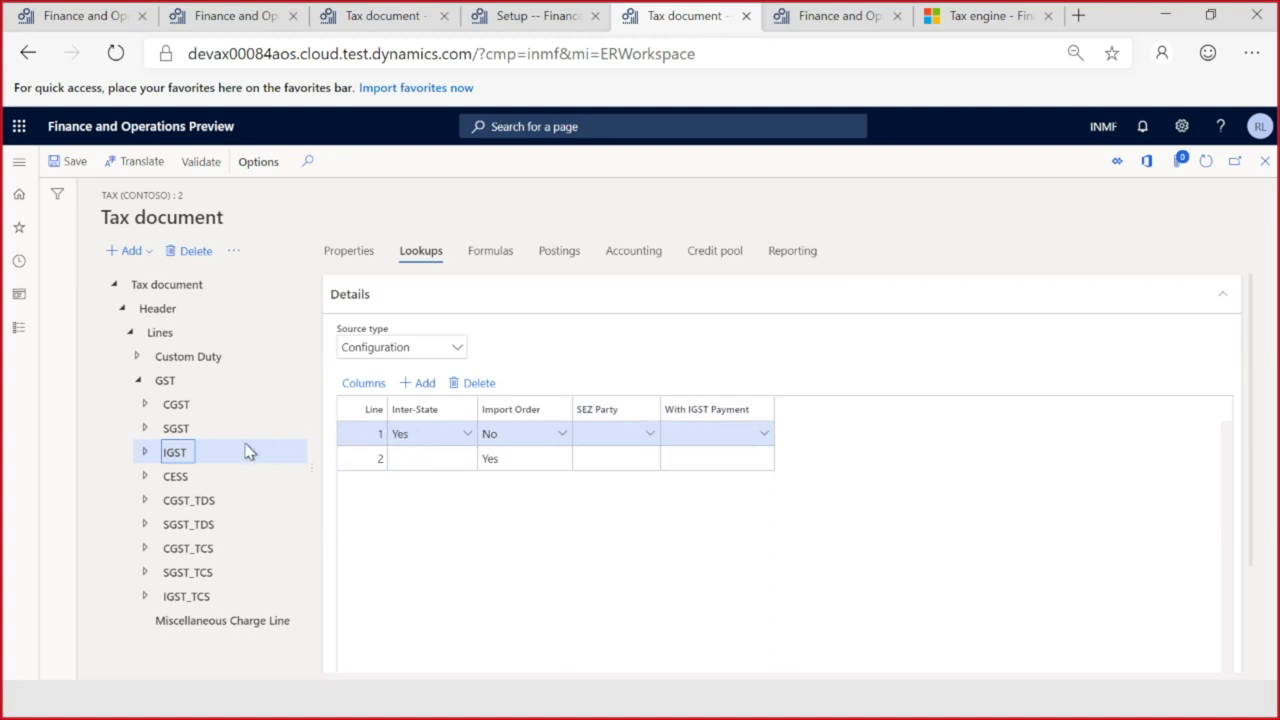
Step: Add a new line to the IGST lookup and set its SEZ Party to Yes
{"action": "left_click", "coordinate": [437, 431]}
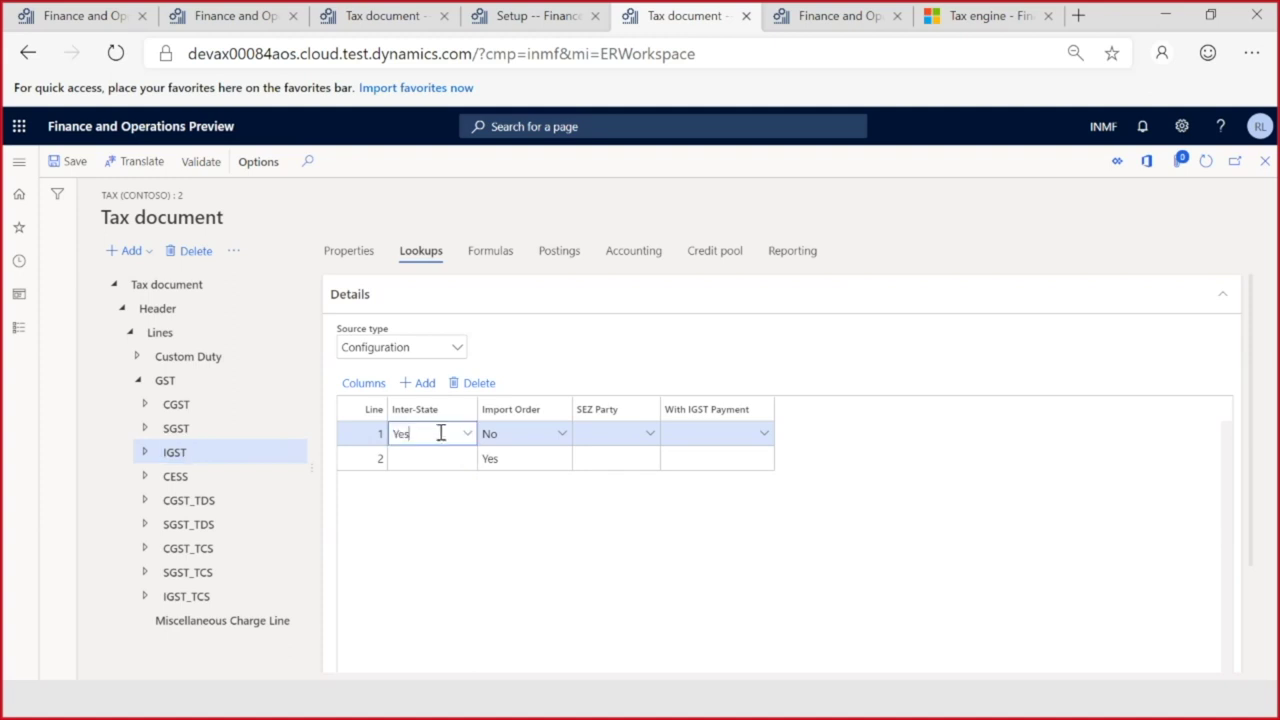
{"action": "left_click_drag", "start_coordinate": [443, 433], "coordinate": [392, 434]}
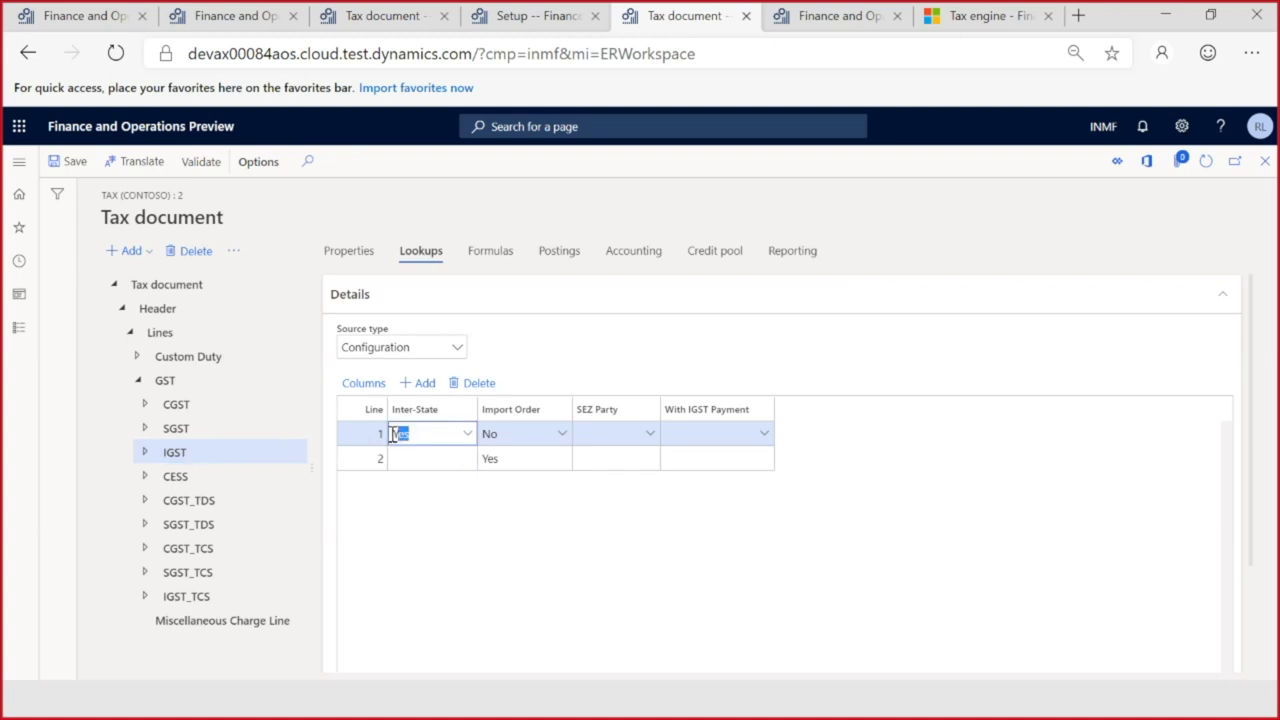
{"action": "left_click", "coordinate": [507, 434]}
{"action": "left_click_drag", "start_coordinate": [507, 434], "coordinate": [487, 459]}
{"action": "left_click", "coordinate": [520, 458]}
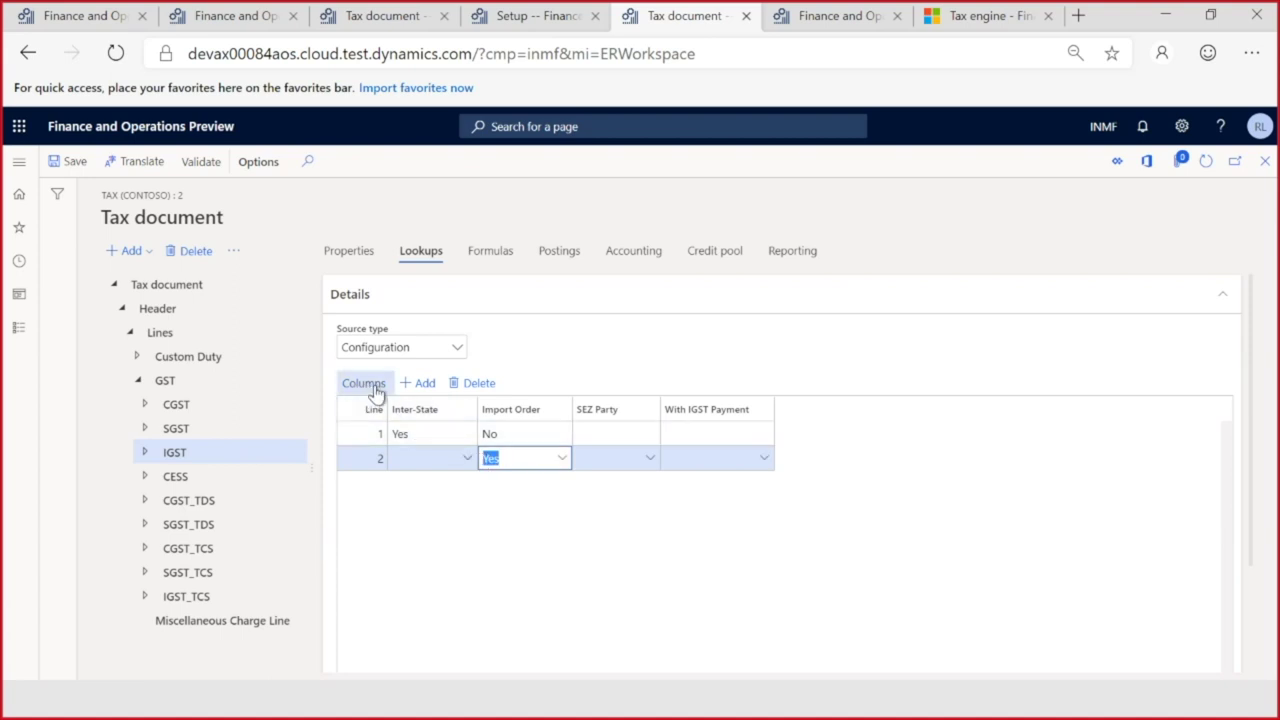
{"action": "left_click", "coordinate": [418, 385]}
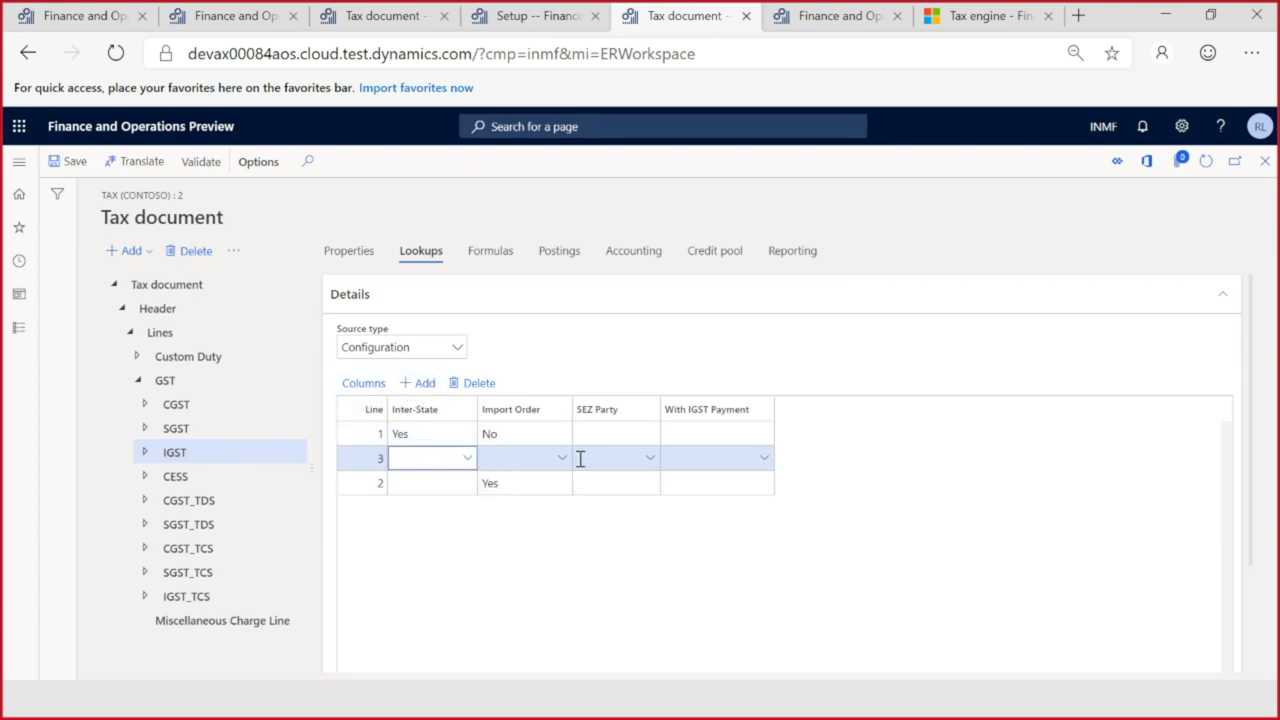
{"action": "left_click", "coordinate": [613, 458]}
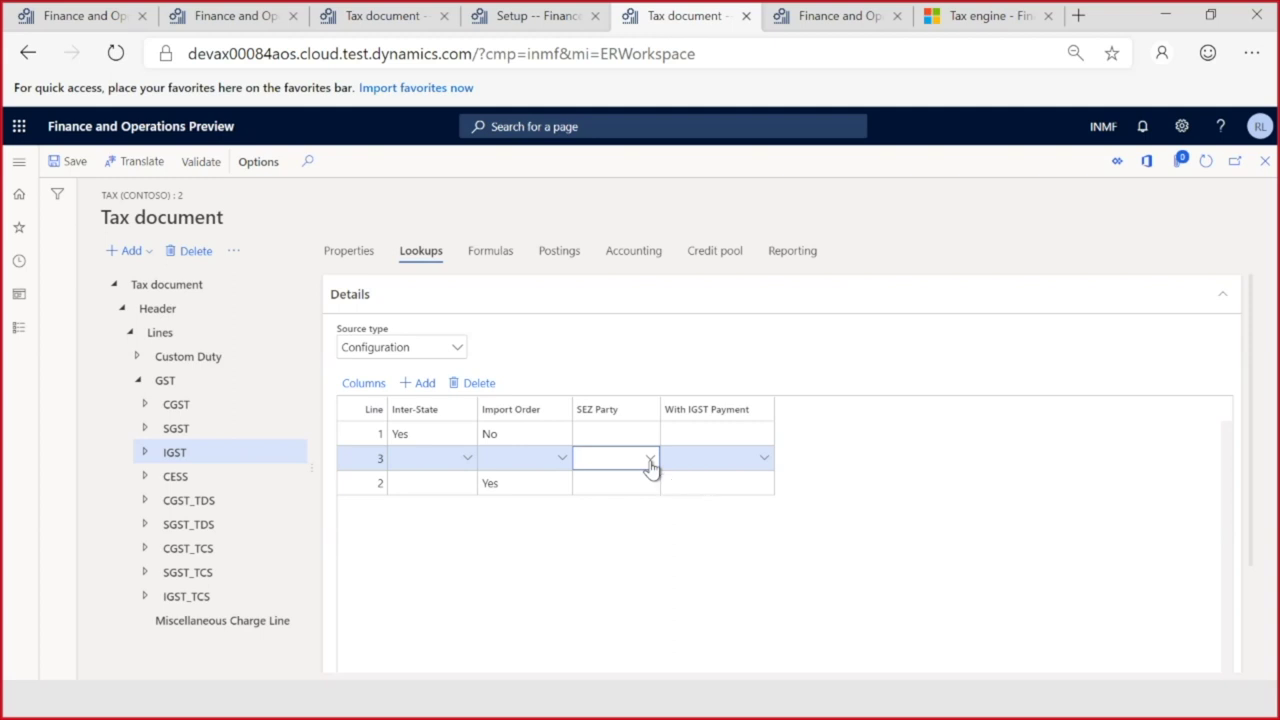
{"action": "left_click", "coordinate": [650, 460]}
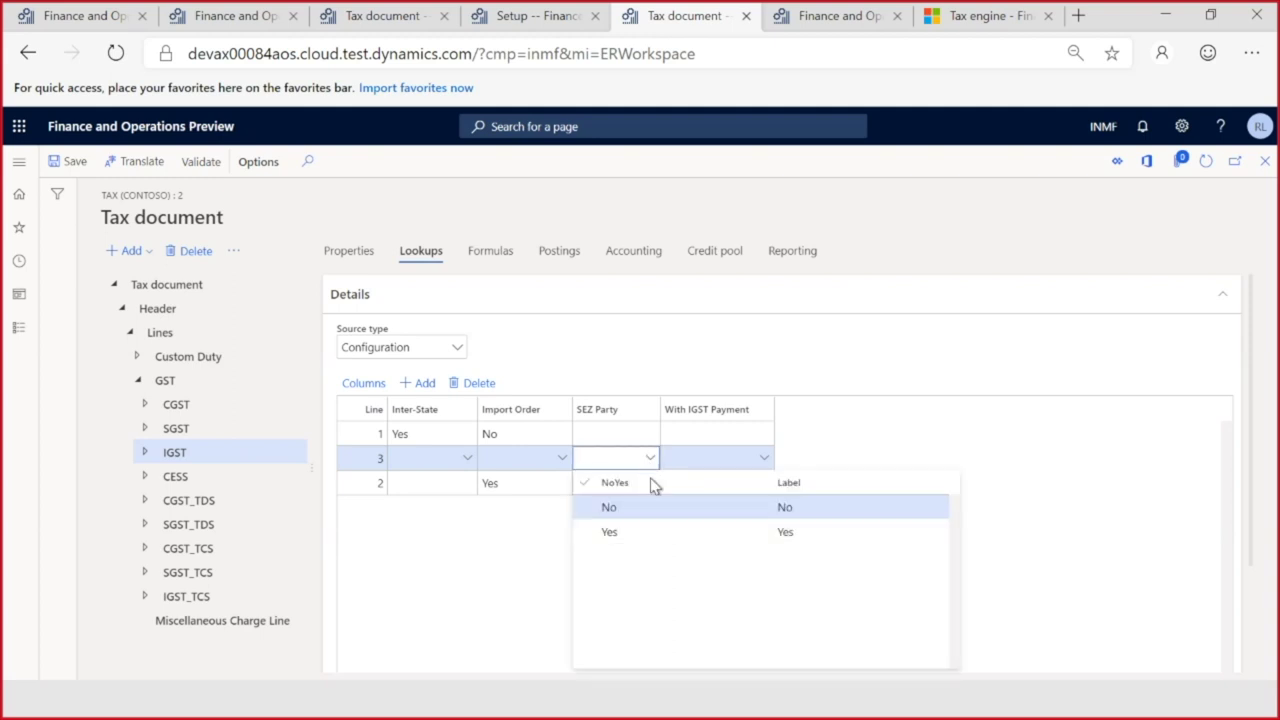
{"action": "left_click", "coordinate": [650, 532]}
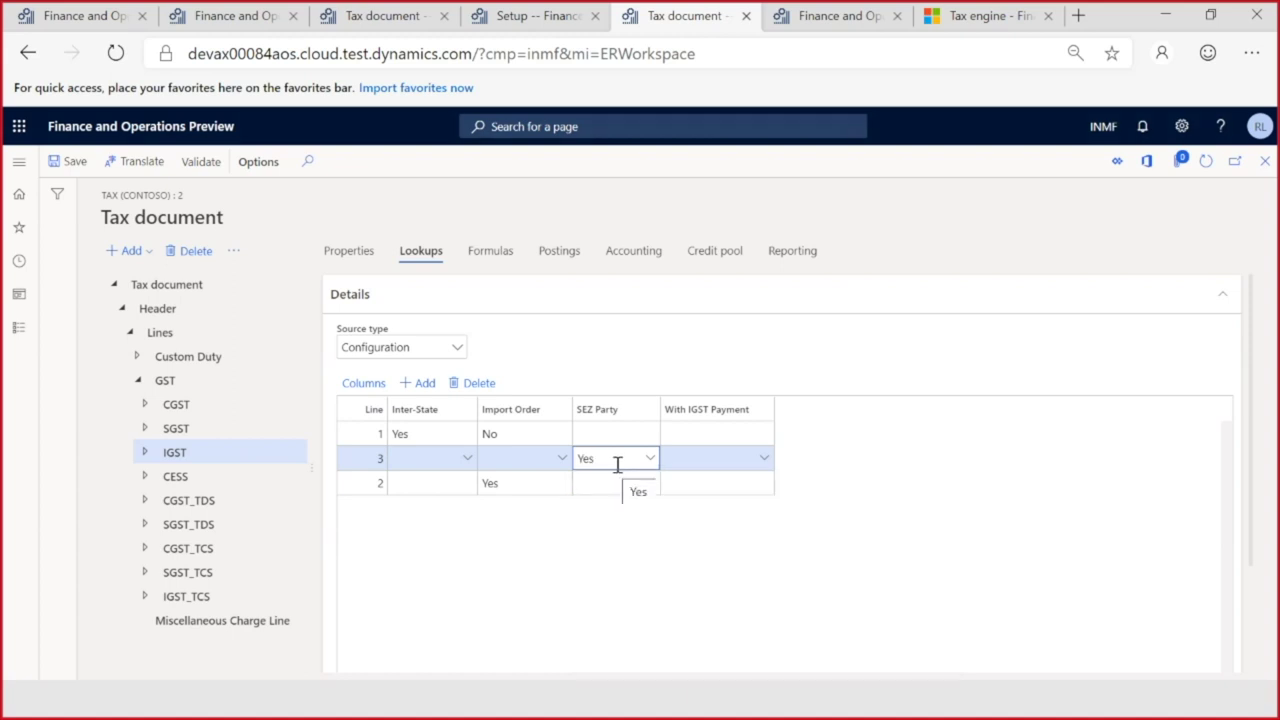
Step: Set With IGST Payment to Yes on the new IGST lookup line and save the tax document
{"action": "left_click", "coordinate": [736, 459]}
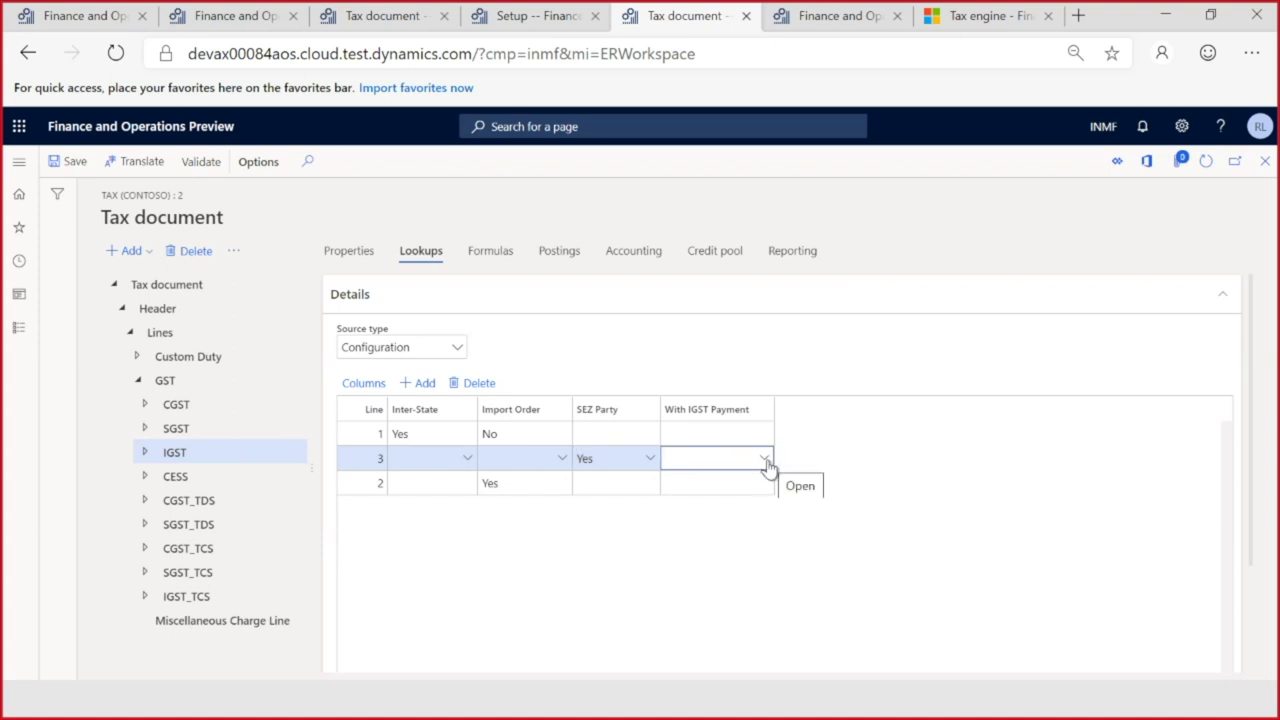
{"action": "left_click", "coordinate": [767, 463]}
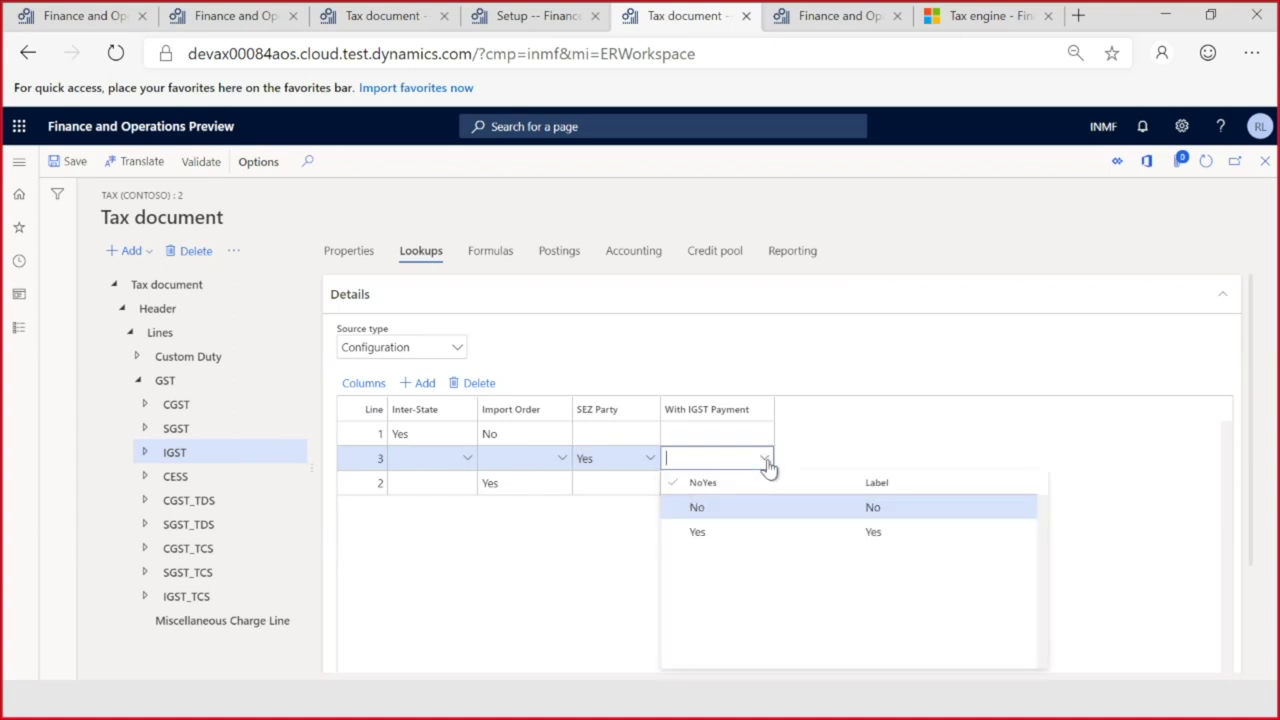
{"action": "left_click", "coordinate": [757, 532]}
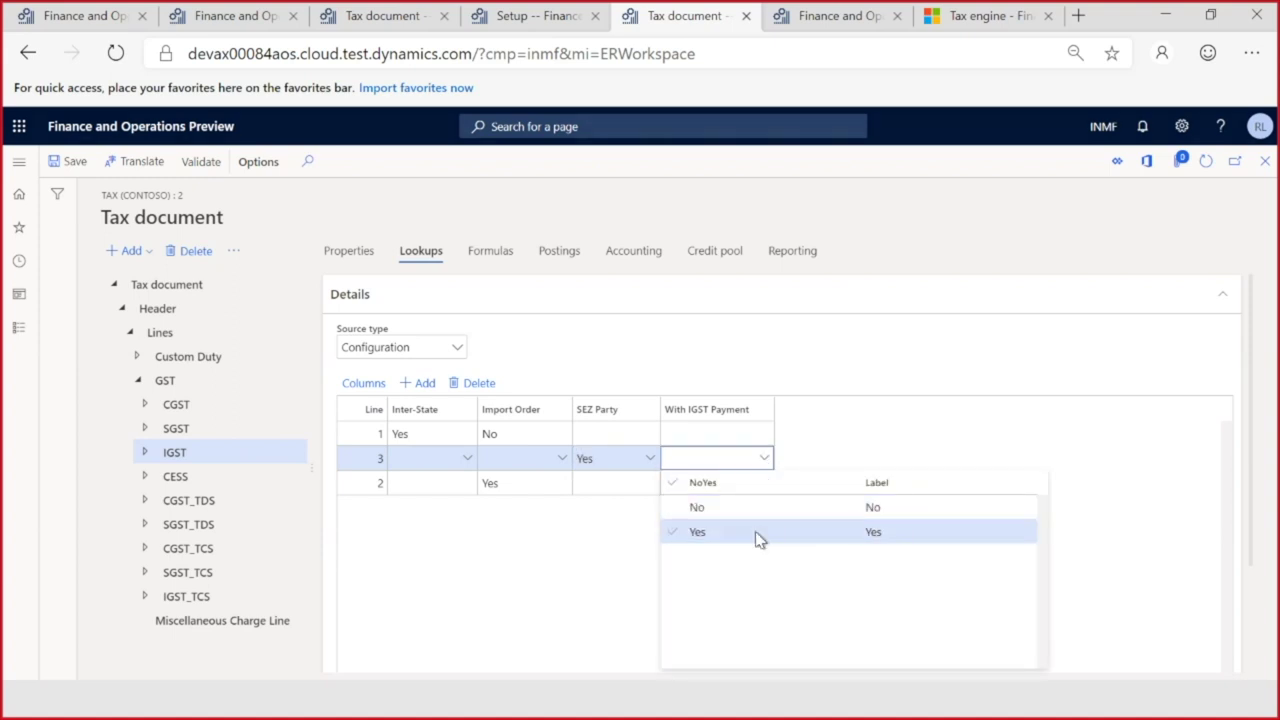
{"action": "left_click", "coordinate": [72, 164]}
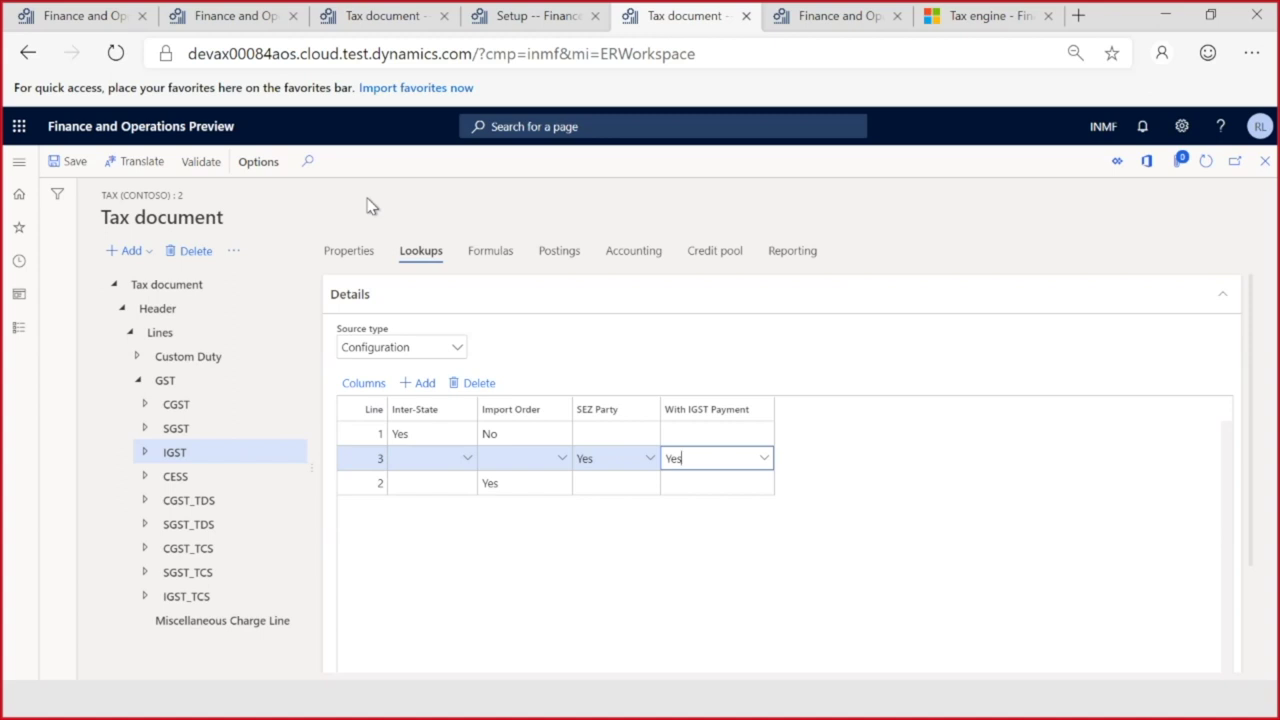
Step: Open the IGST posting profiles and select the Sales Invoice - Not scrap profile
{"action": "left_click", "coordinate": [562, 253]}
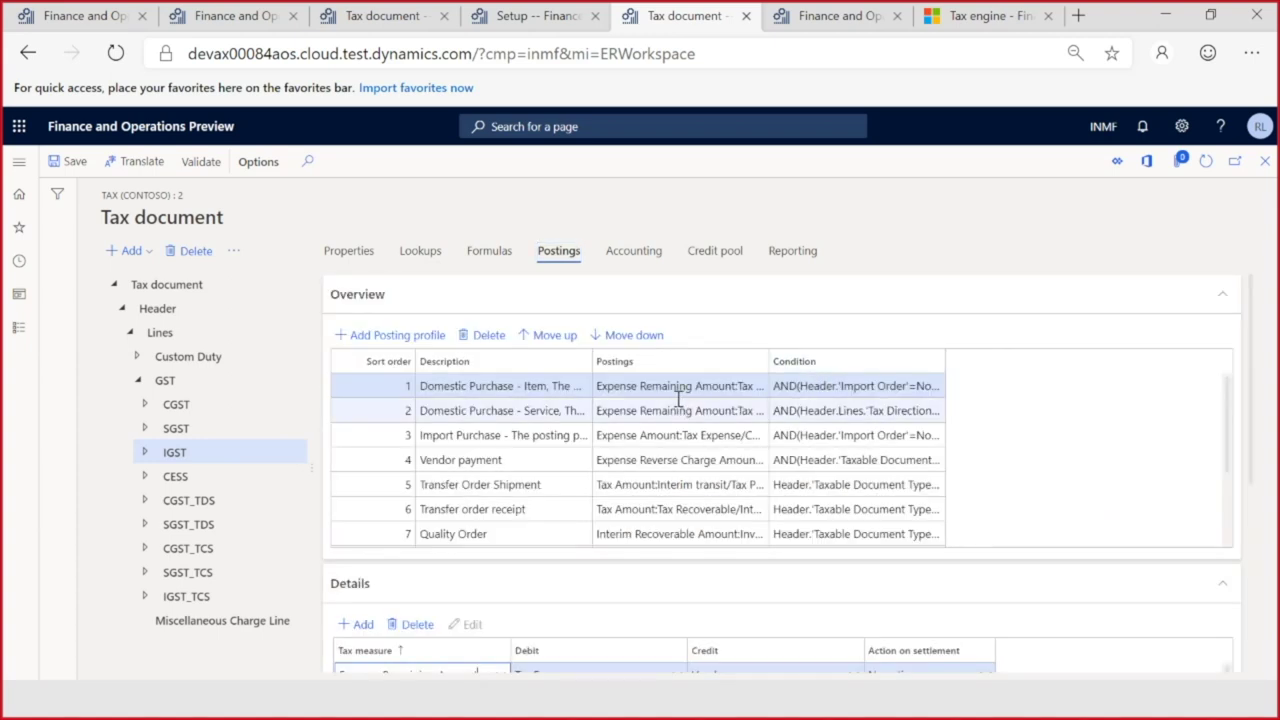
{"action": "scroll", "coordinate": [586, 412], "scroll_direction": "down", "scroll_amount": 3}
{"action": "left_click", "coordinate": [570, 434]}
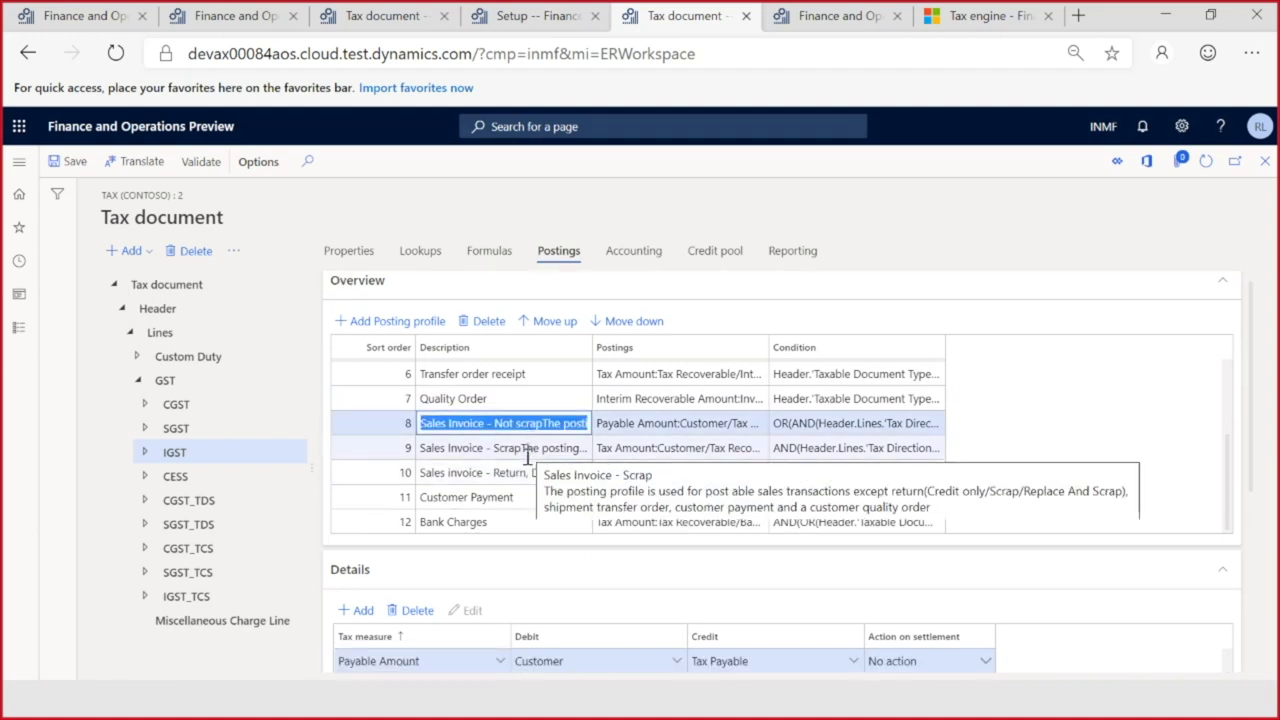
{"action": "left_click", "coordinate": [525, 447]}
{"action": "left_click", "coordinate": [528, 470]}
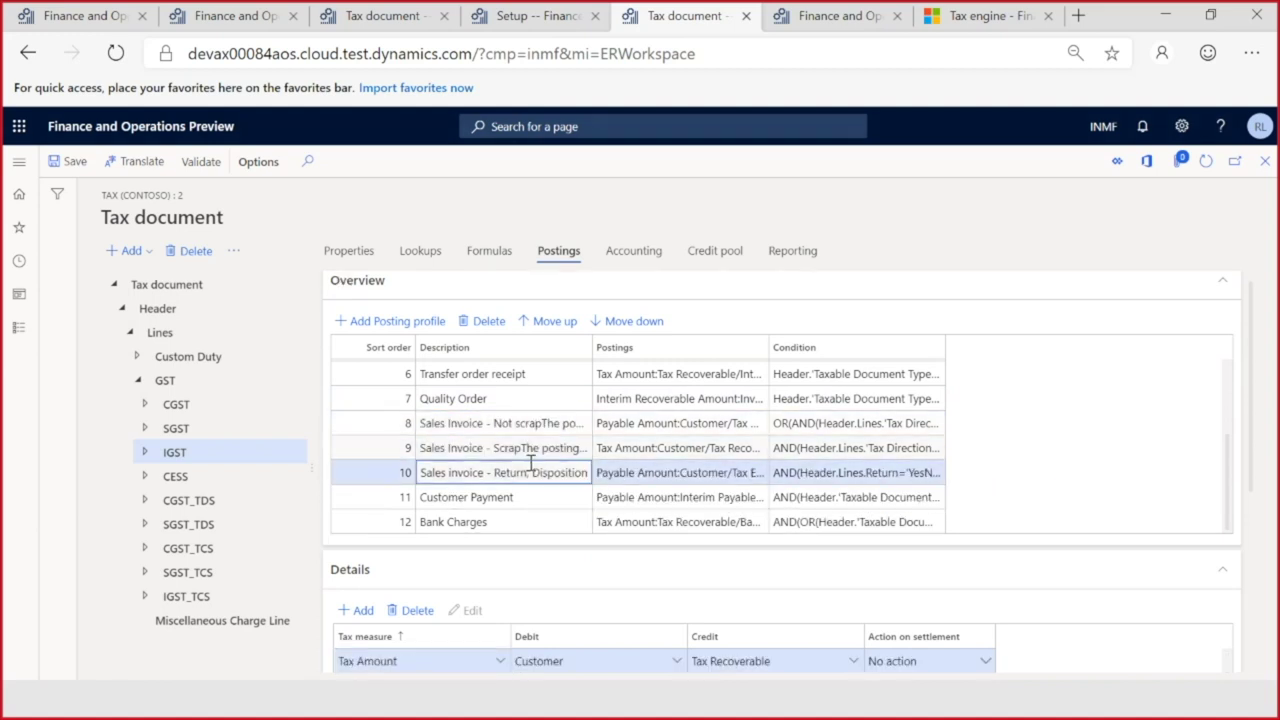
{"action": "mouse_move", "coordinate": [1249, 423]}
{"action": "left_mouse_down"}
{"action": "mouse_move", "coordinate": [1263, 542]}
{"action": "mouse_move", "coordinate": [1244, 436]}
{"action": "left_mouse_up"}
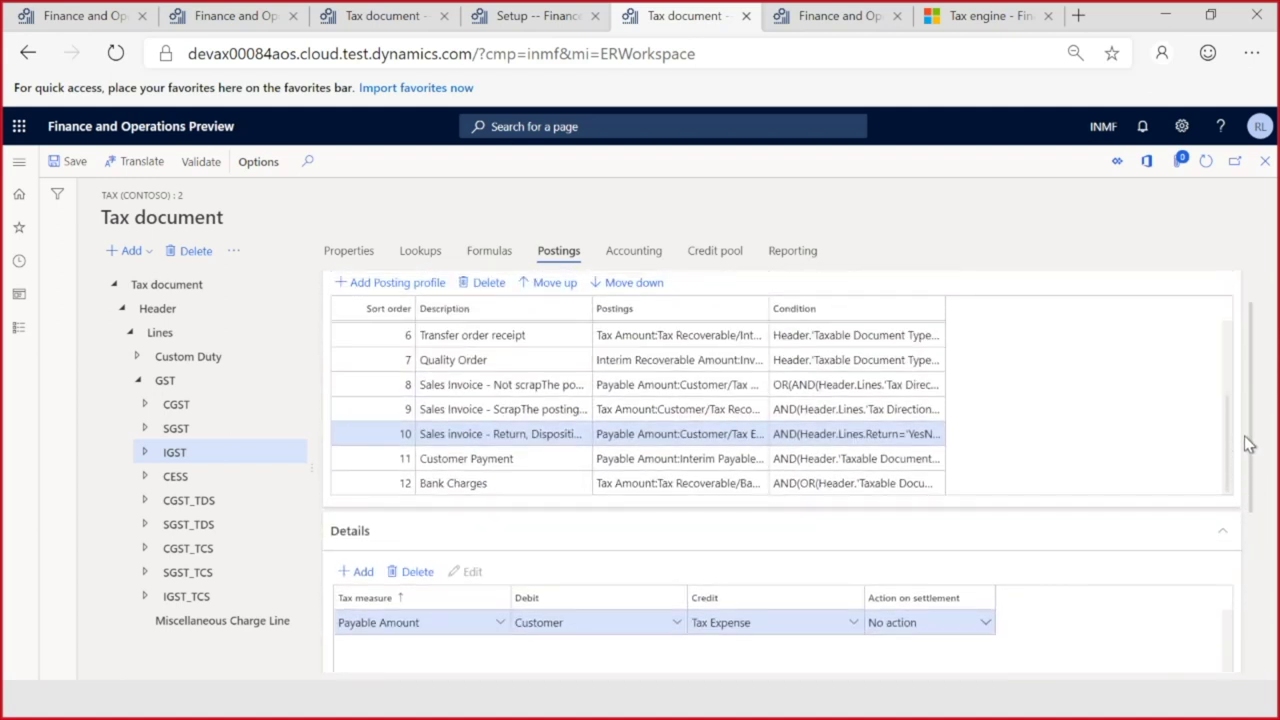
{"action": "left_click", "coordinate": [522, 386]}
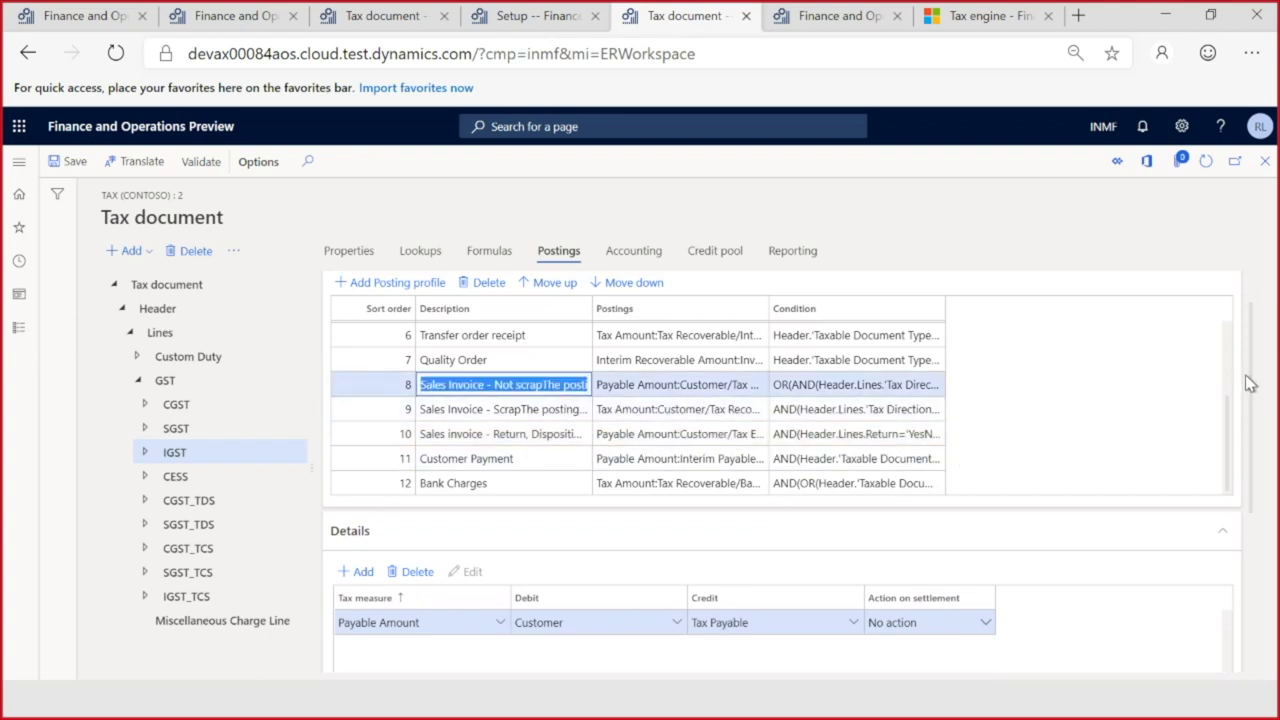
Step: Open the condition of the Sales Invoice - Not scrap posting profile in the formula designer
{"action": "scroll", "coordinate": [1255, 383], "scroll_direction": "down", "scroll_amount": 3}
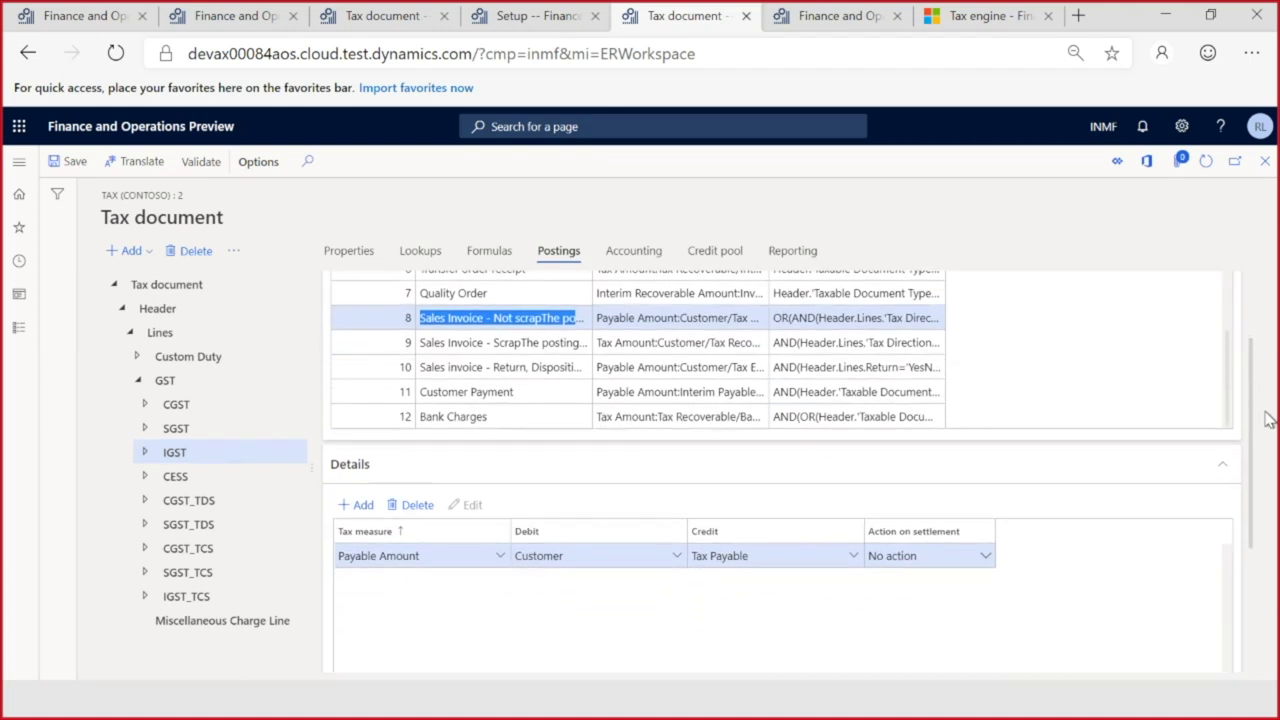
{"action": "scroll", "coordinate": [1068, 386], "scroll_direction": "up", "scroll_amount": 1}
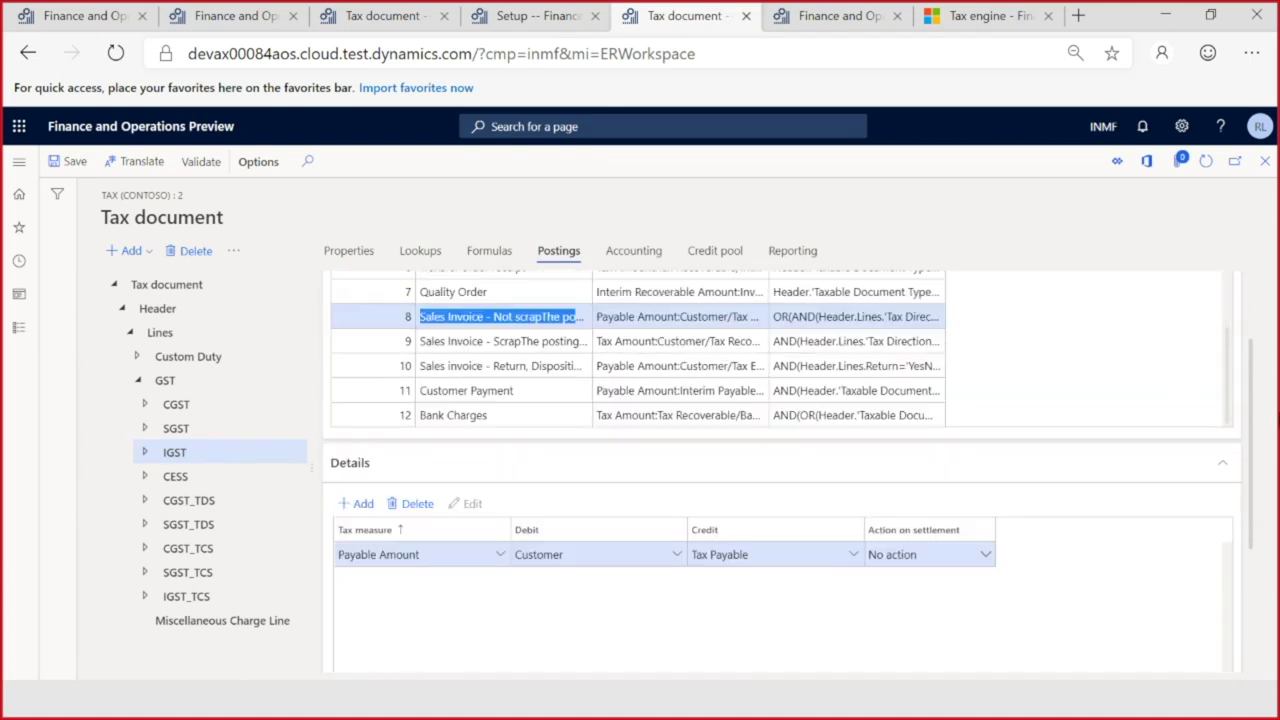
{"action": "left_click", "coordinate": [480, 317]}
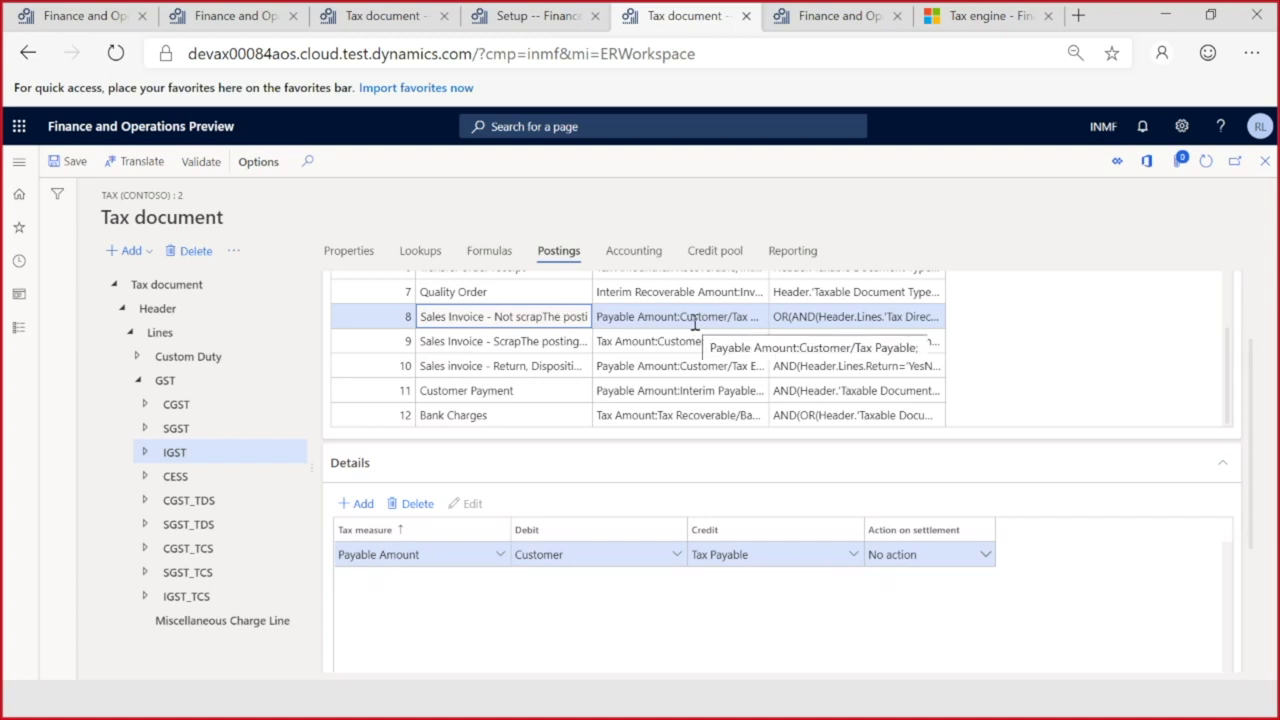
{"action": "left_click", "coordinate": [1257, 389]}
{"action": "scroll", "coordinate": [1257, 389], "scroll_direction": "down", "scroll_amount": 2}
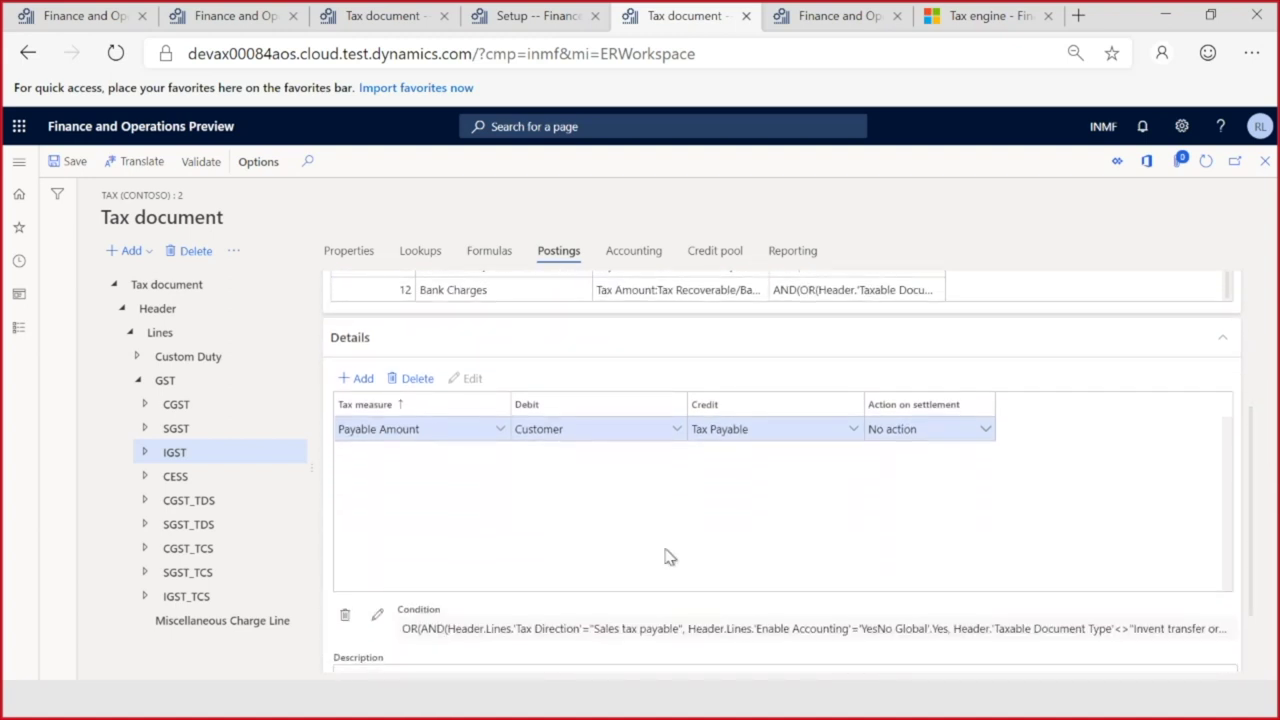
{"action": "left_click", "coordinate": [377, 614]}
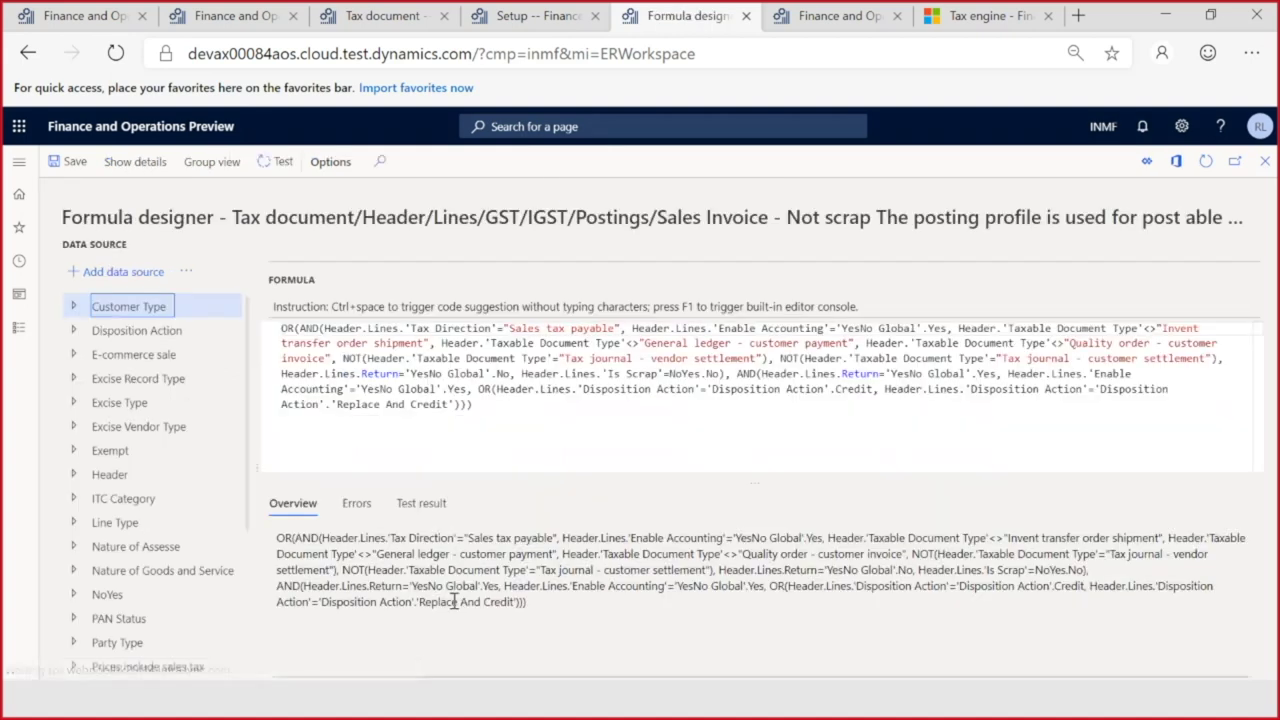
Step: Insert AND('SEZ Party' = NoYes.No, in front of the existing OR expression in the condition formula
{"action": "left_click_drag", "start_coordinate": [497, 400], "coordinate": [281, 329]}
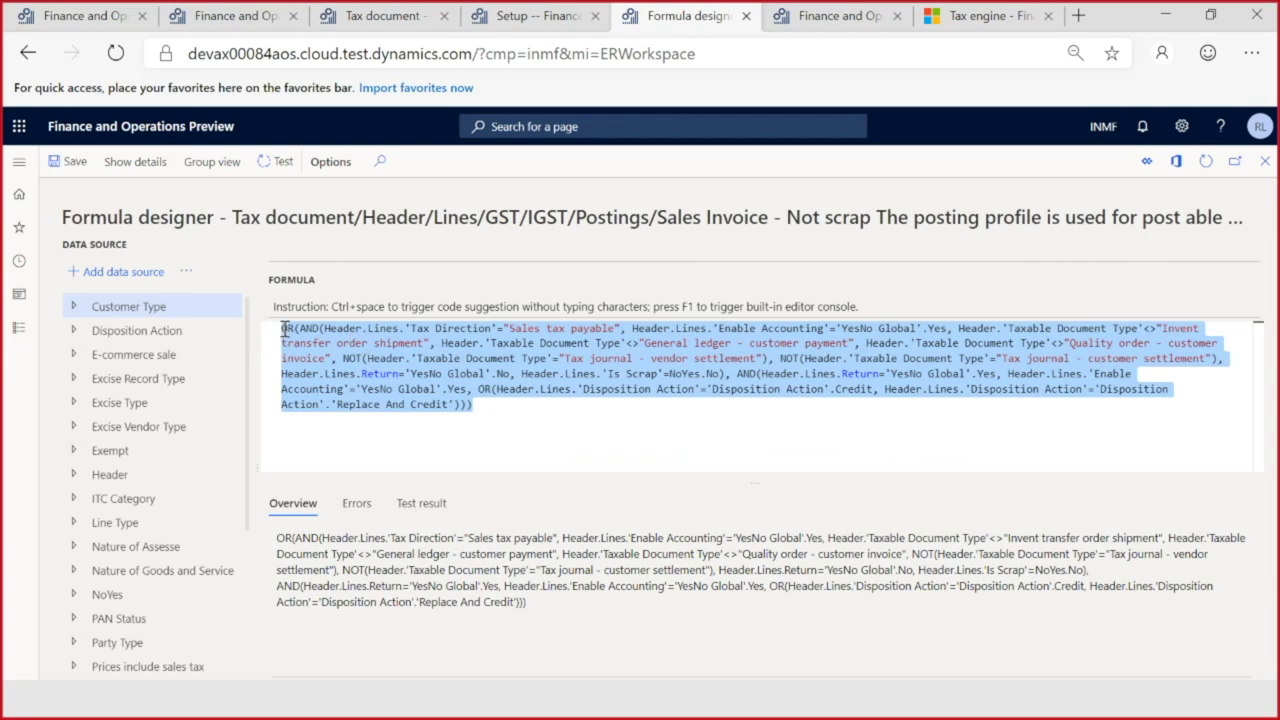
{"action": "left_click", "coordinate": [285, 330]}
{"action": "type", "text": "AND"}
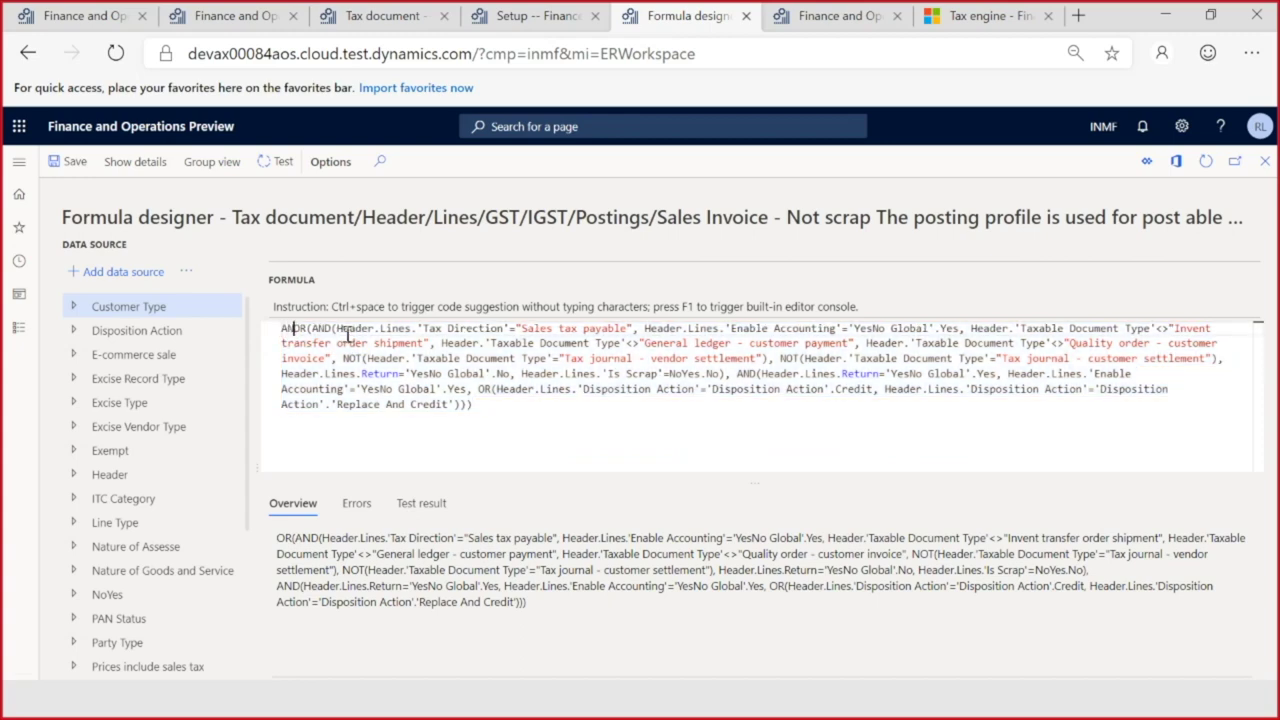
{"action": "type", "text": "("}
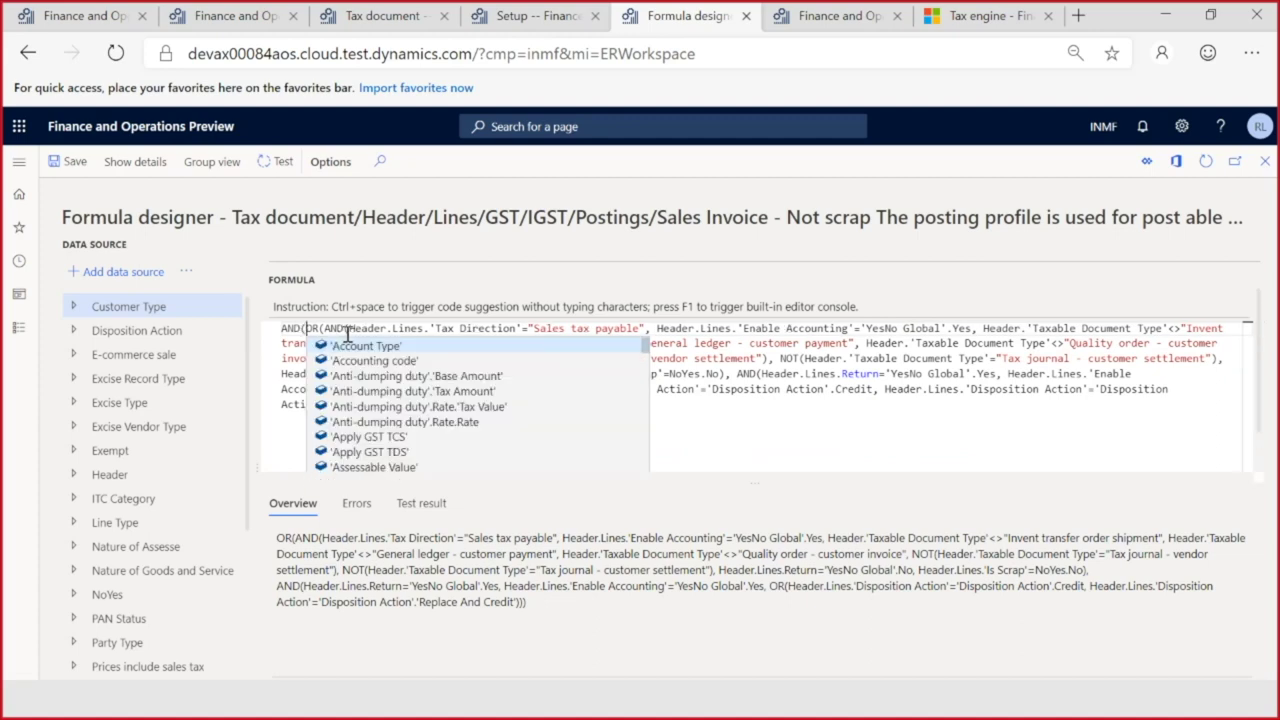
{"action": "type", "text": "'SEZ Party'"}
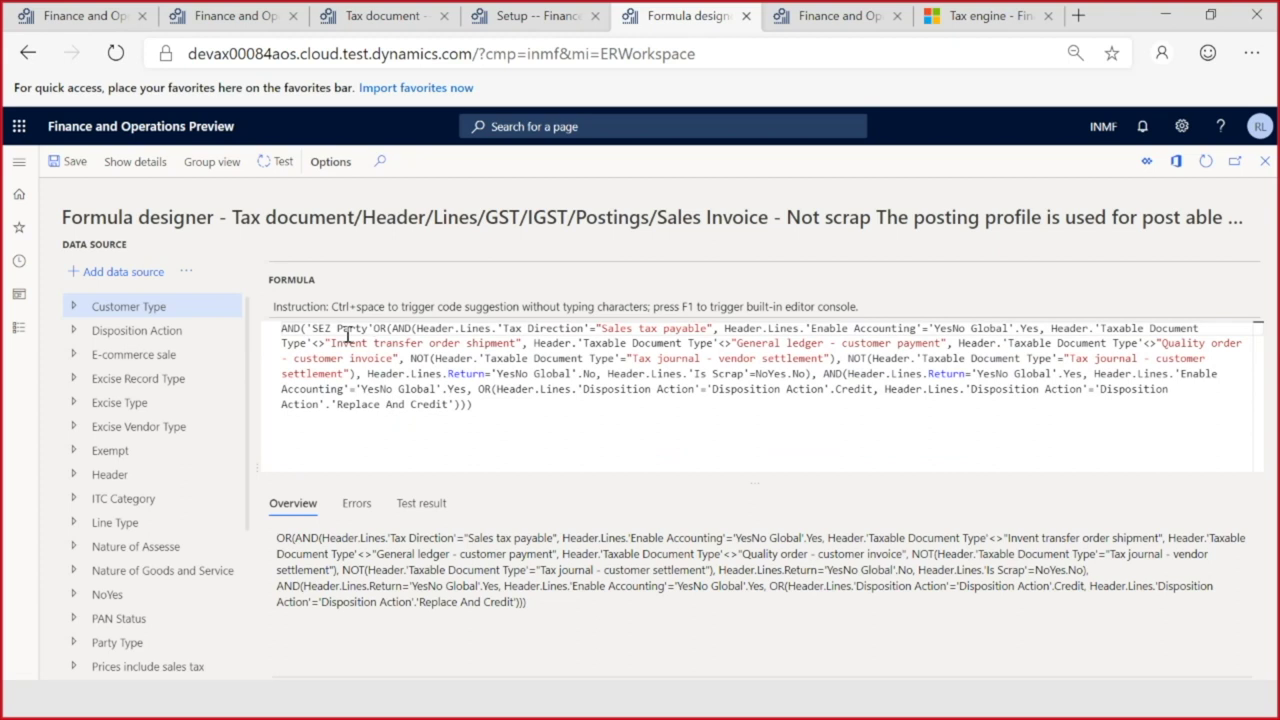
{"action": "type", "text": " ="}
{"action": "key", "text": "BackSpace"}
{"action": "key", "text": "BackSpace"}
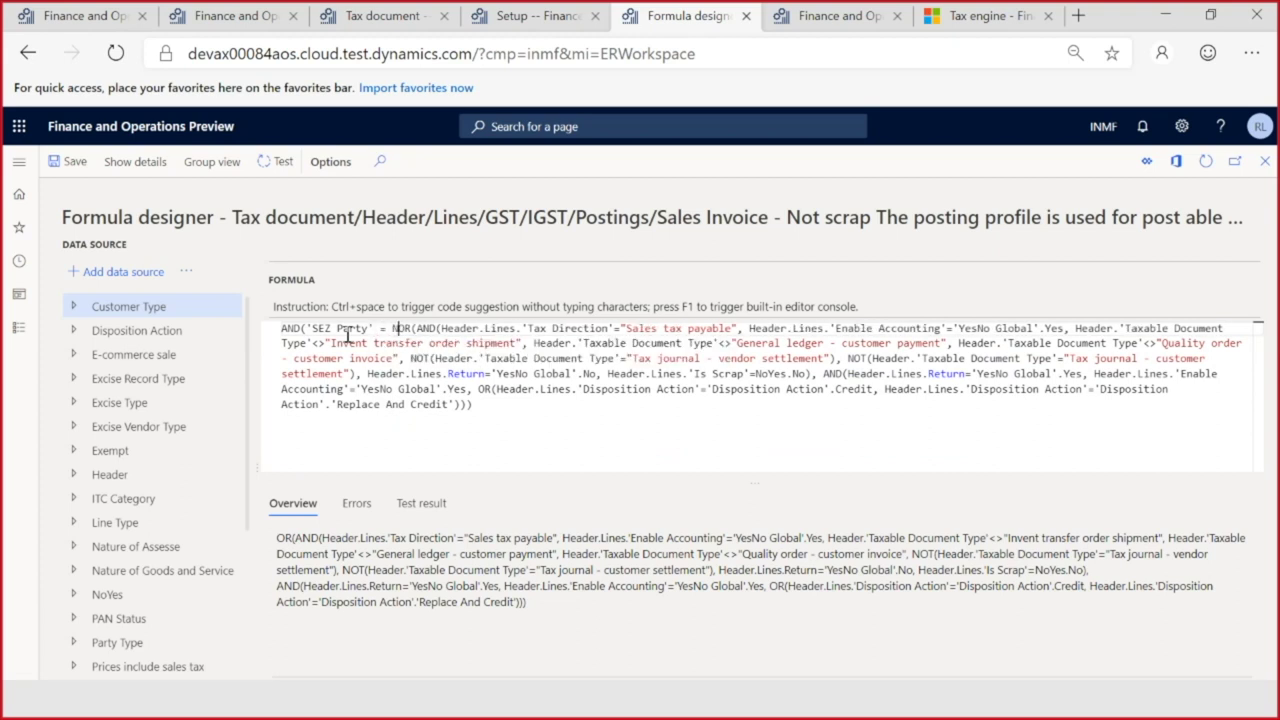
{"action": "type", "text": "=NO"}
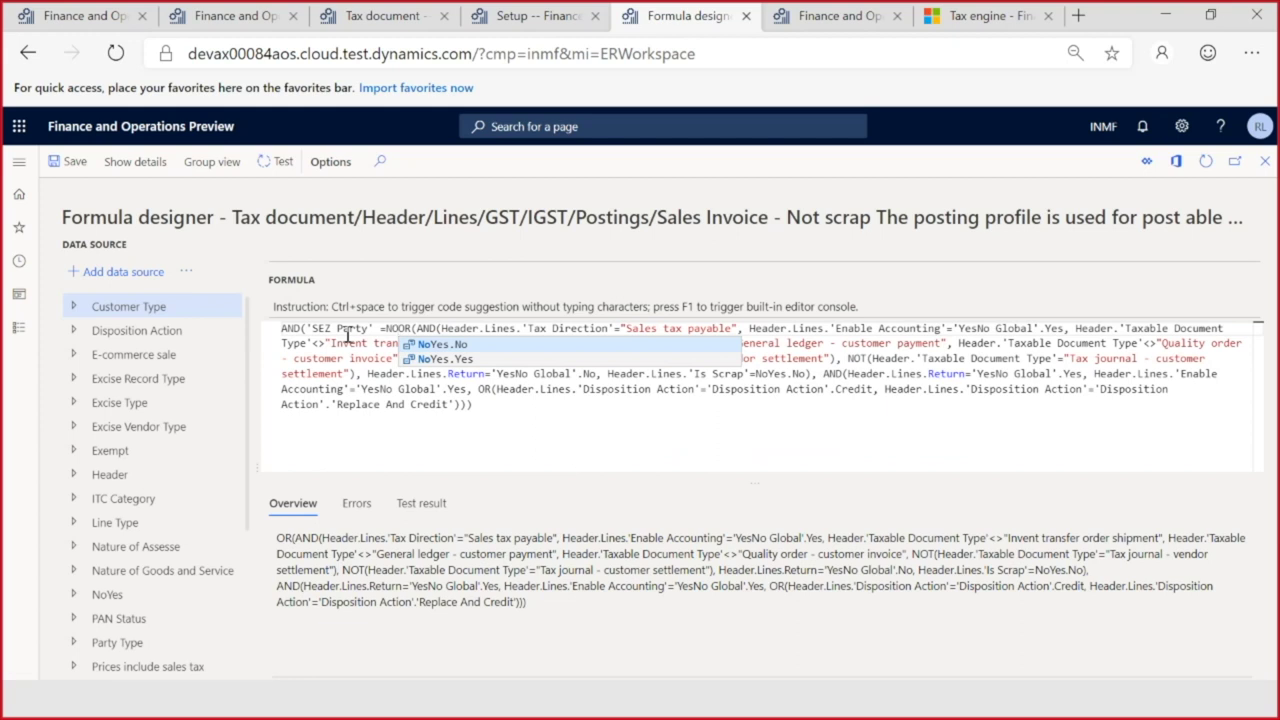
{"action": "key", "text": "Return"}
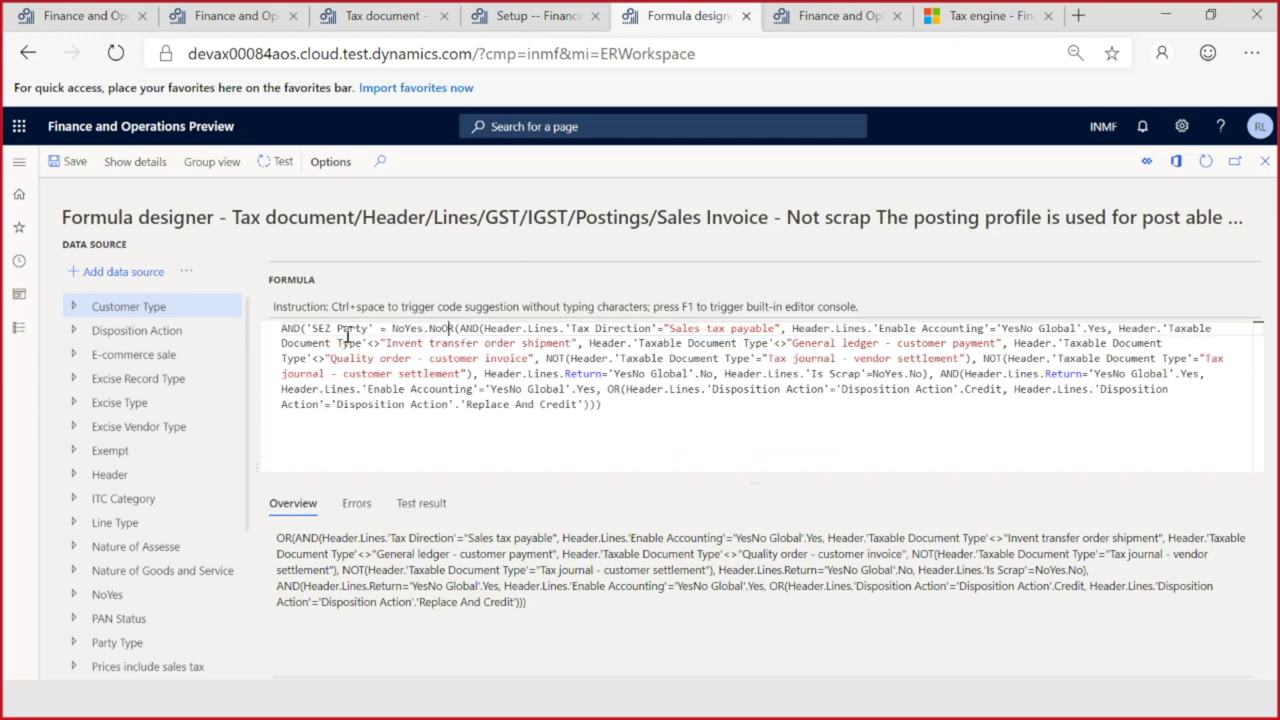
{"action": "type", "text": ","}
Step: Add the closing parenthesis at the end of the condition formula, save it and return to the tax document
{"action": "key", "text": "Down"}
{"action": "key", "text": "Down"}
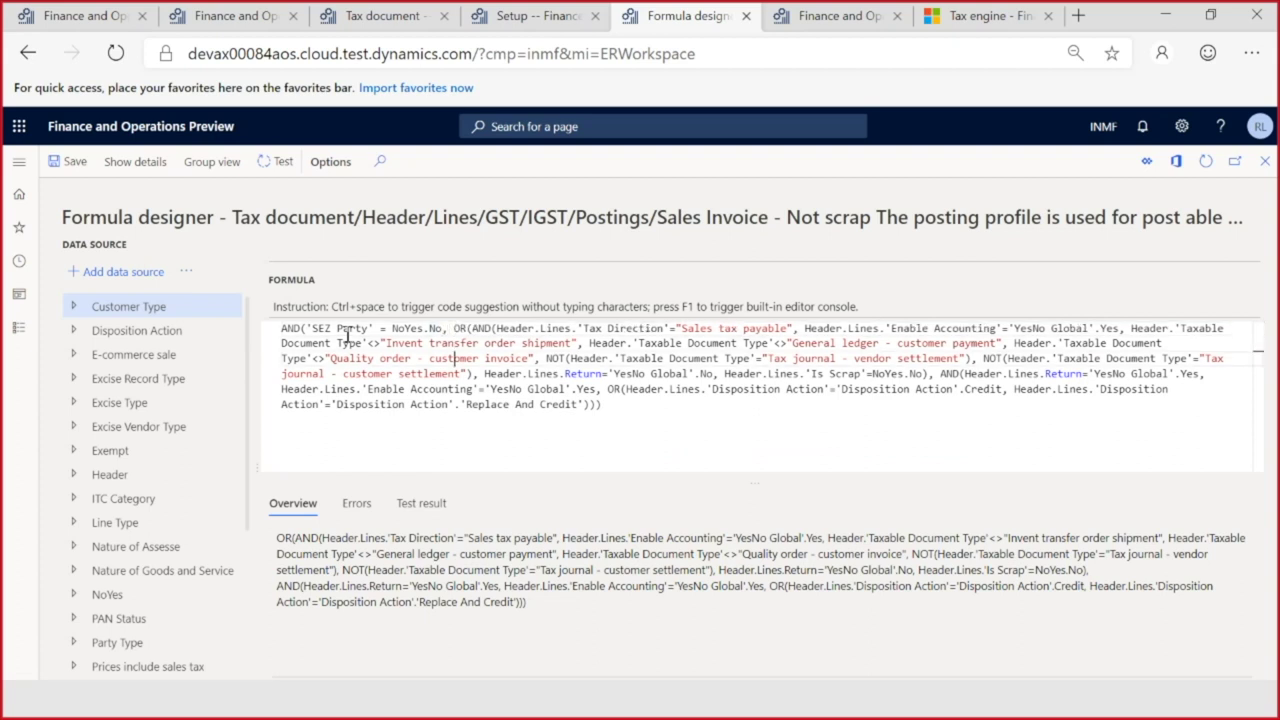
{"action": "key", "text": "Down"}
{"action": "key", "text": "Down"}
{"action": "key", "text": "Down"}
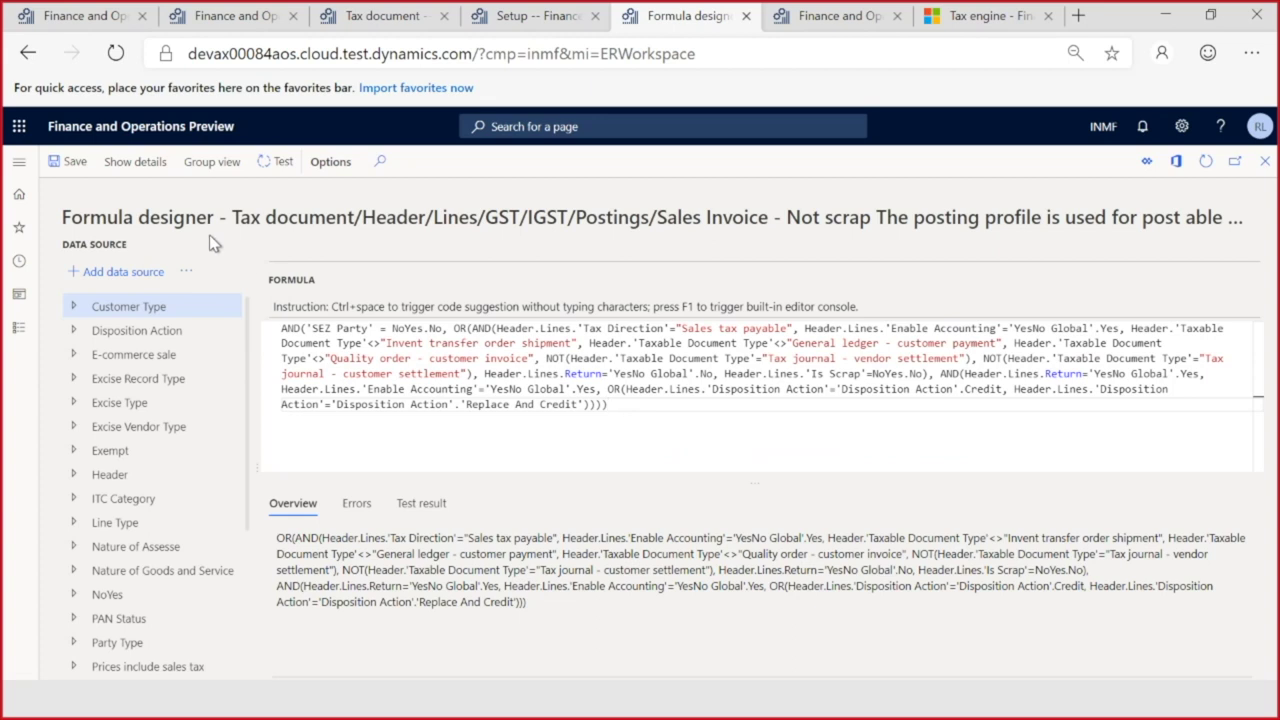
{"action": "left_click", "coordinate": [76, 162]}
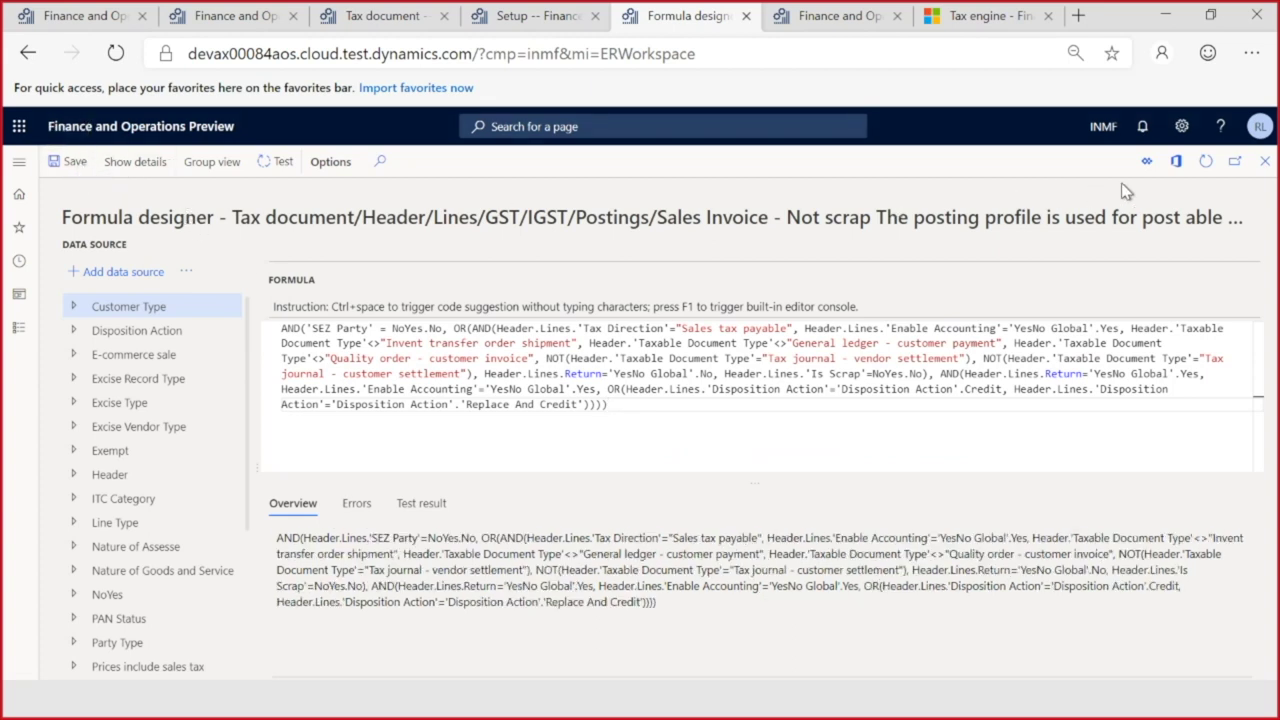
{"action": "left_click", "coordinate": [1265, 161]}
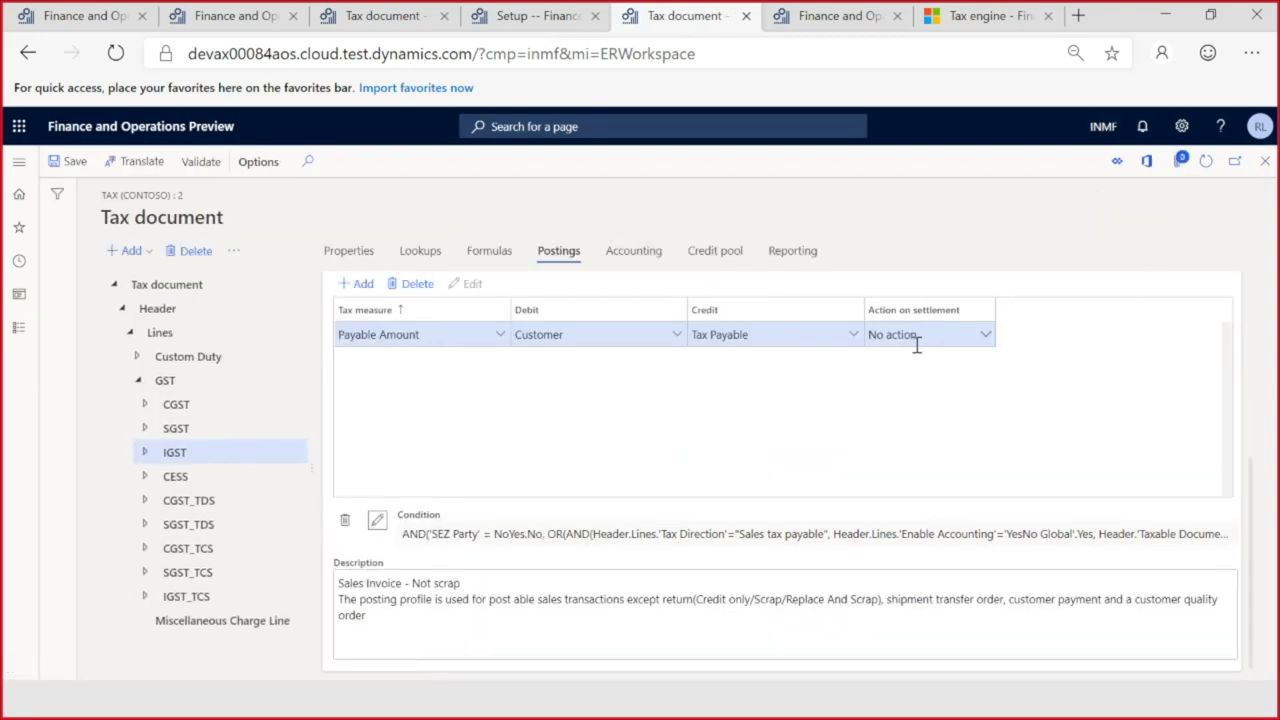
Step: Examine the tax measure, debit and credit accounts of the Sales Invoice - Not scrap, sales return and Bank Charges posting profiles
{"action": "scroll", "coordinate": [766, 433], "scroll_direction": "up", "scroll_amount": 2}
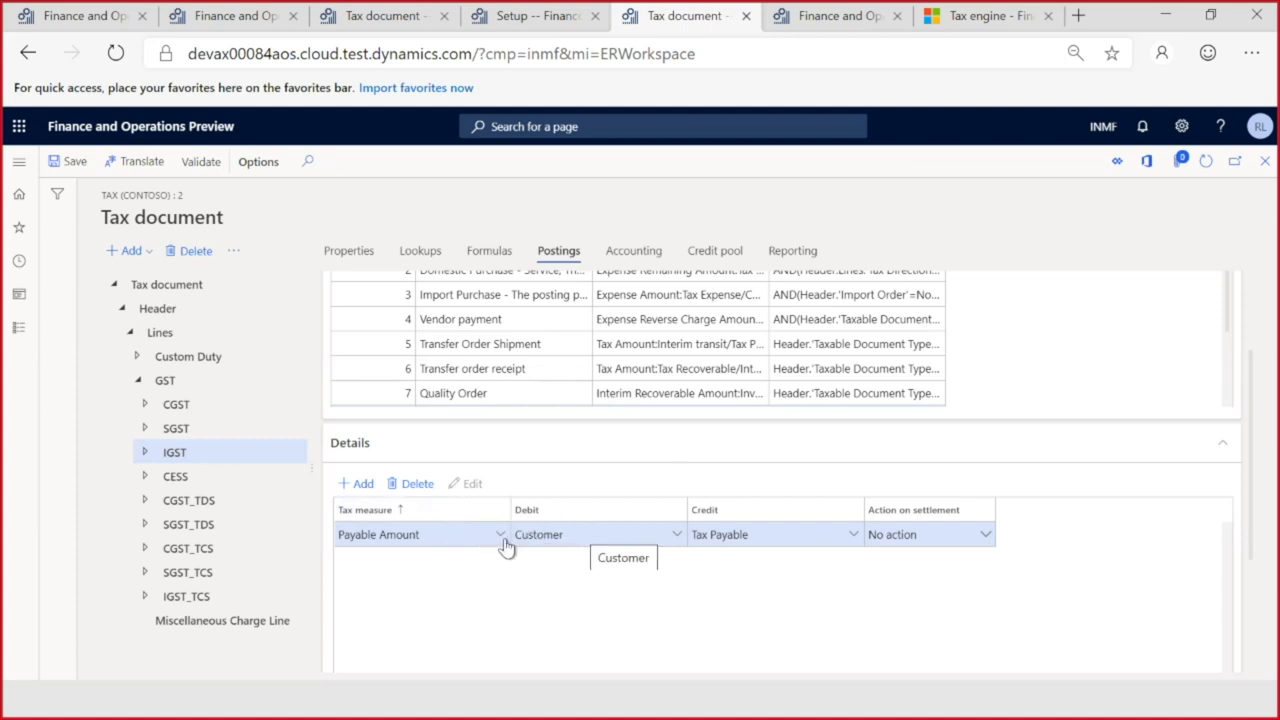
{"action": "left_click_drag", "start_coordinate": [447, 543], "coordinate": [357, 536]}
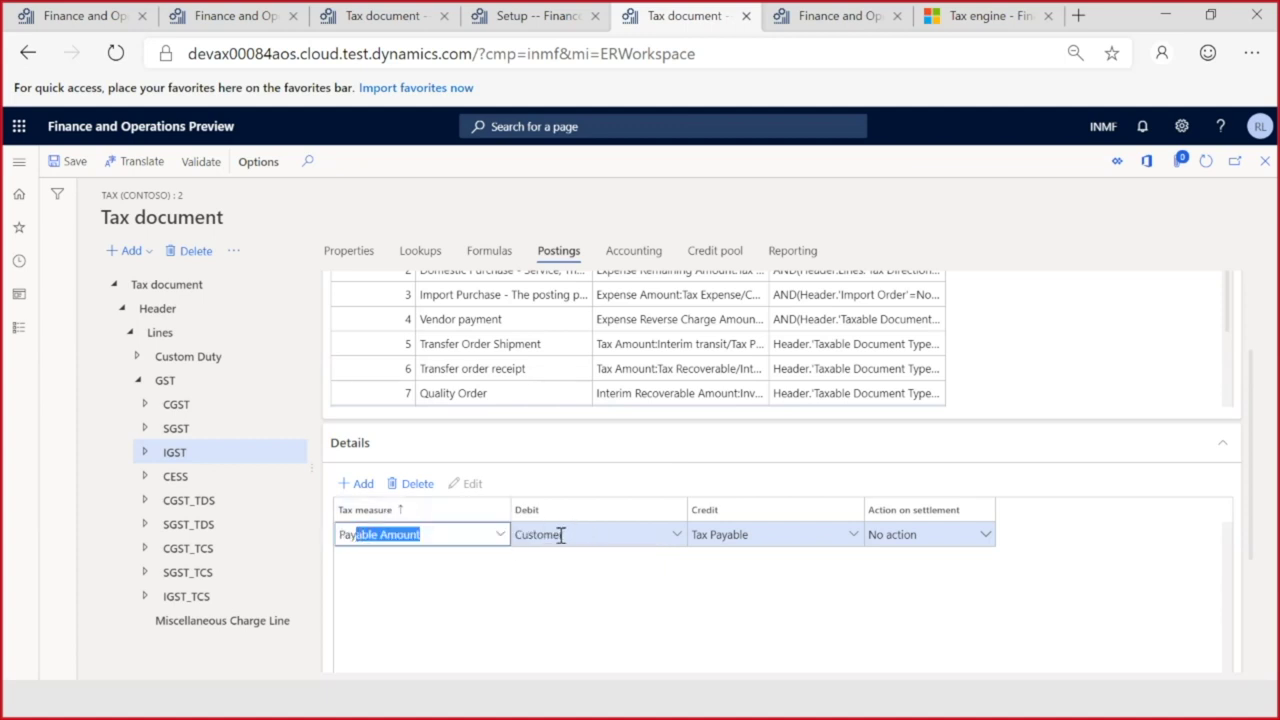
{"action": "left_click", "coordinate": [561, 535]}
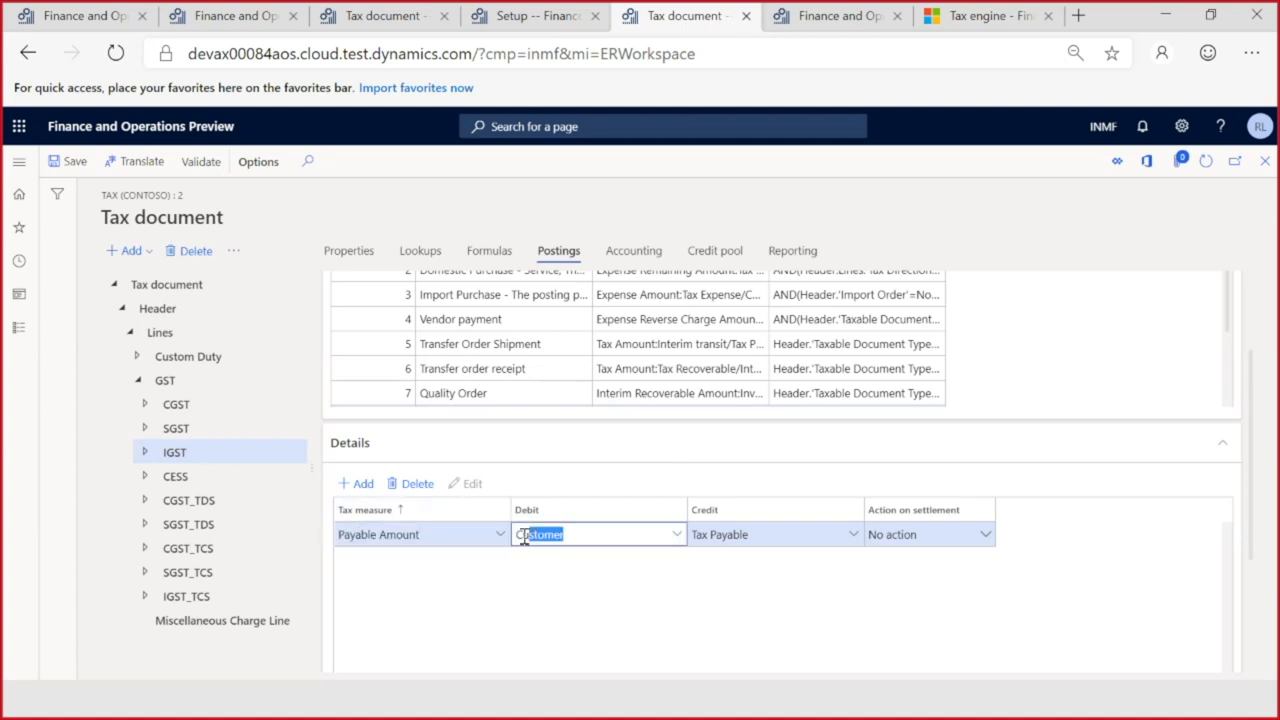
{"action": "left_click", "coordinate": [740, 535]}
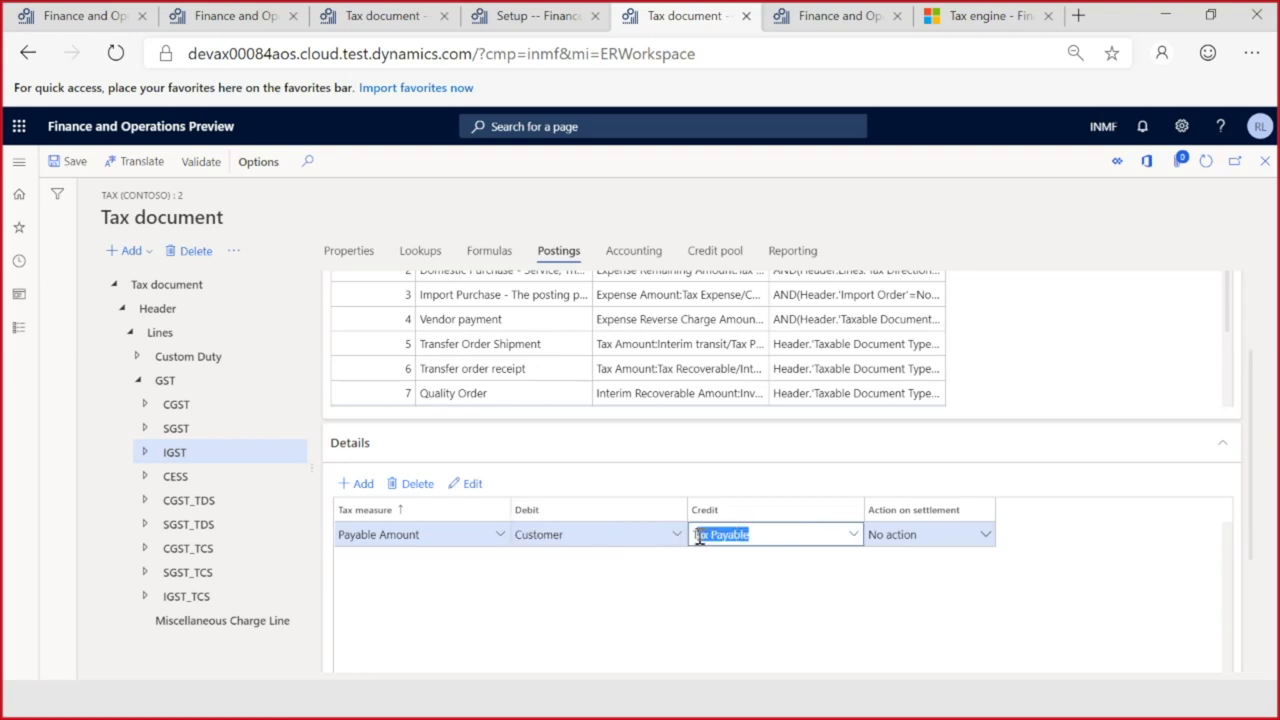
{"action": "left_click", "coordinate": [519, 537]}
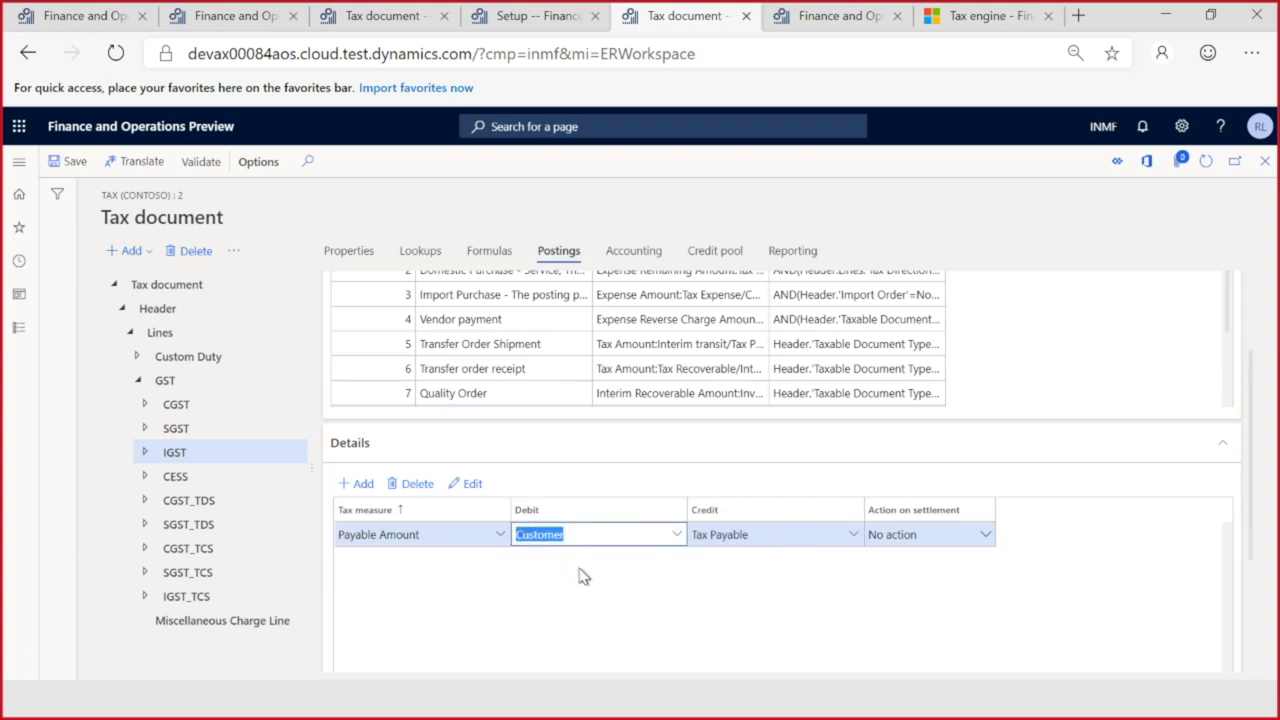
{"action": "scroll", "coordinate": [583, 577], "scroll_direction": "up", "scroll_amount": 2}
{"action": "scroll", "coordinate": [585, 457], "scroll_direction": "down", "scroll_amount": 2}
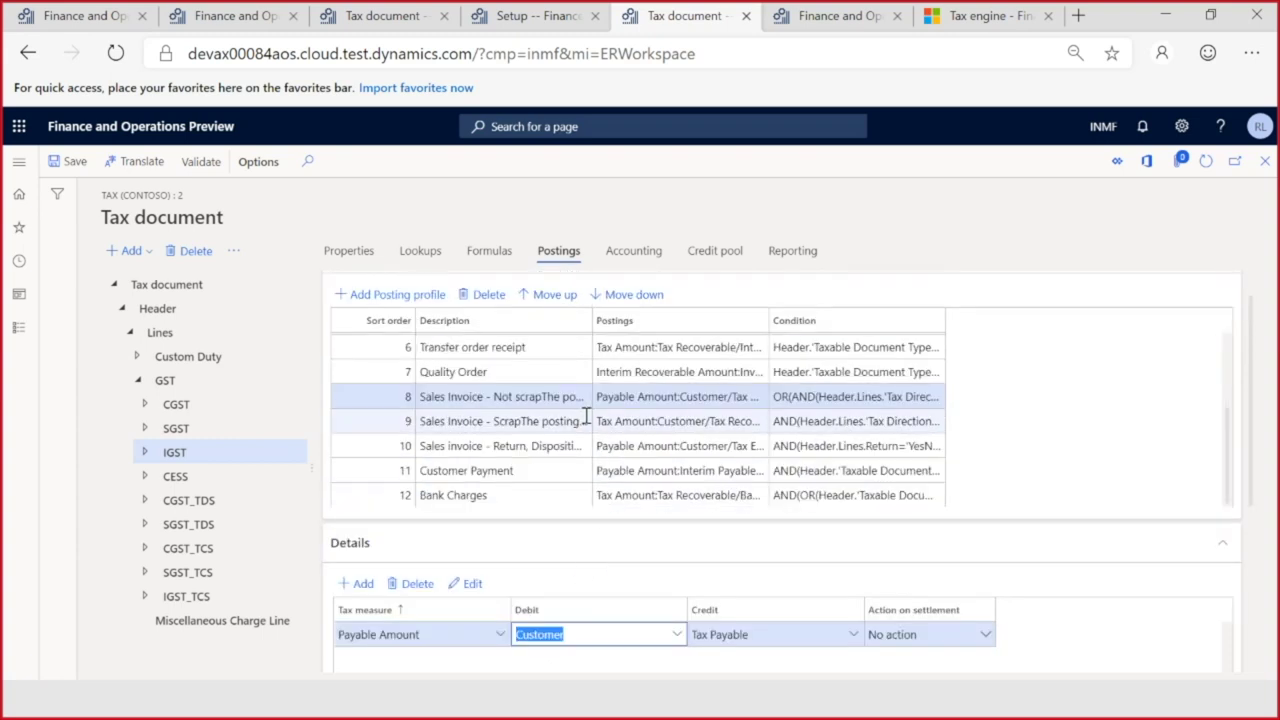
{"action": "left_click", "coordinate": [524, 416]}
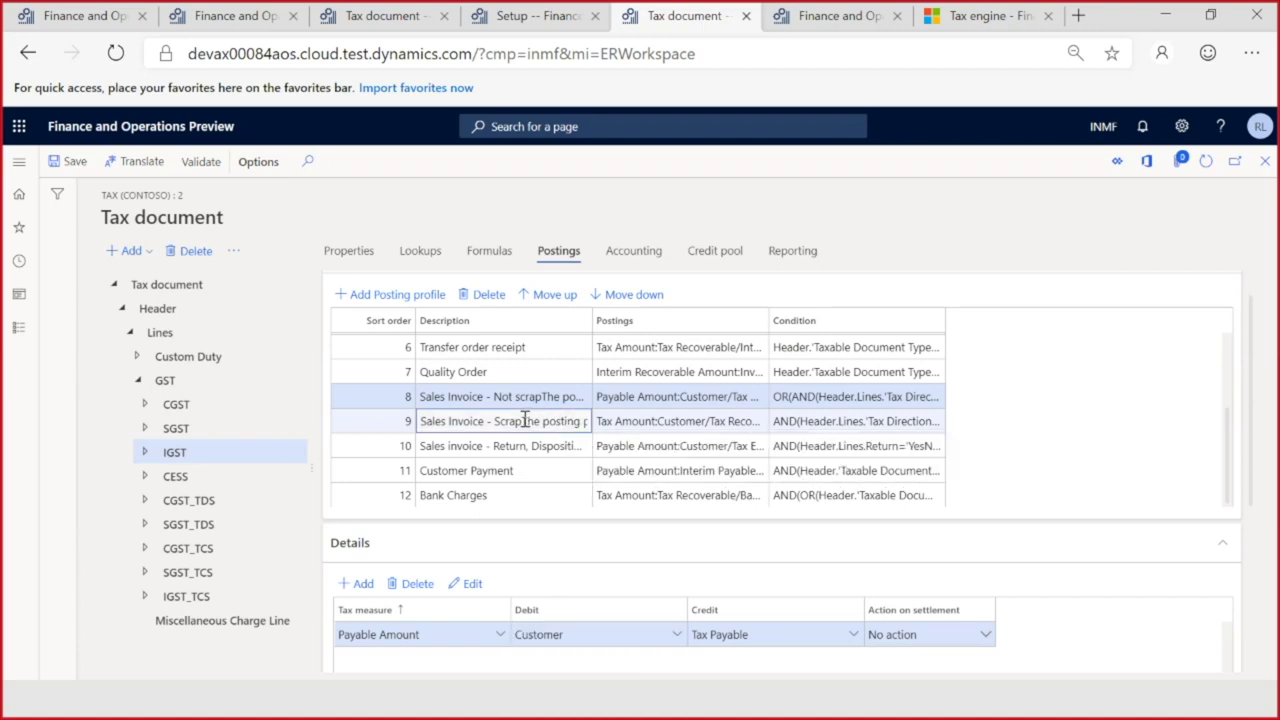
{"action": "left_click", "coordinate": [524, 430]}
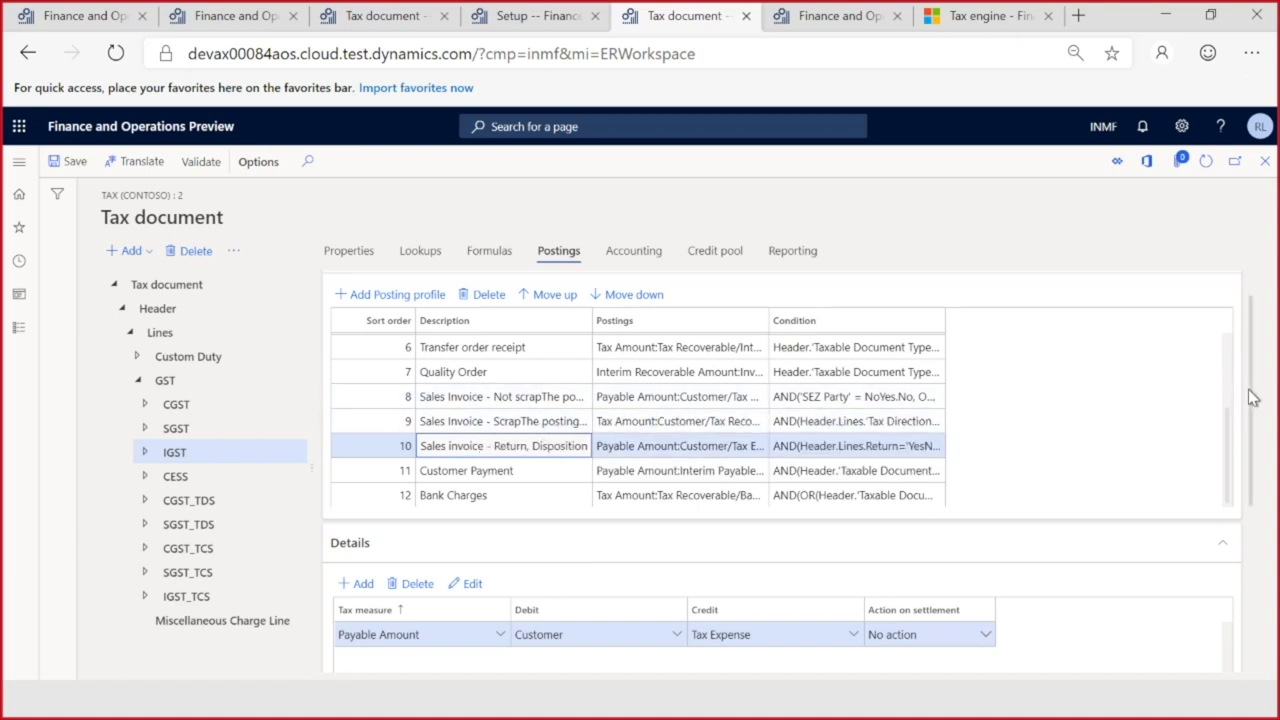
{"action": "scroll", "coordinate": [1252, 400], "scroll_direction": "down", "scroll_amount": 1}
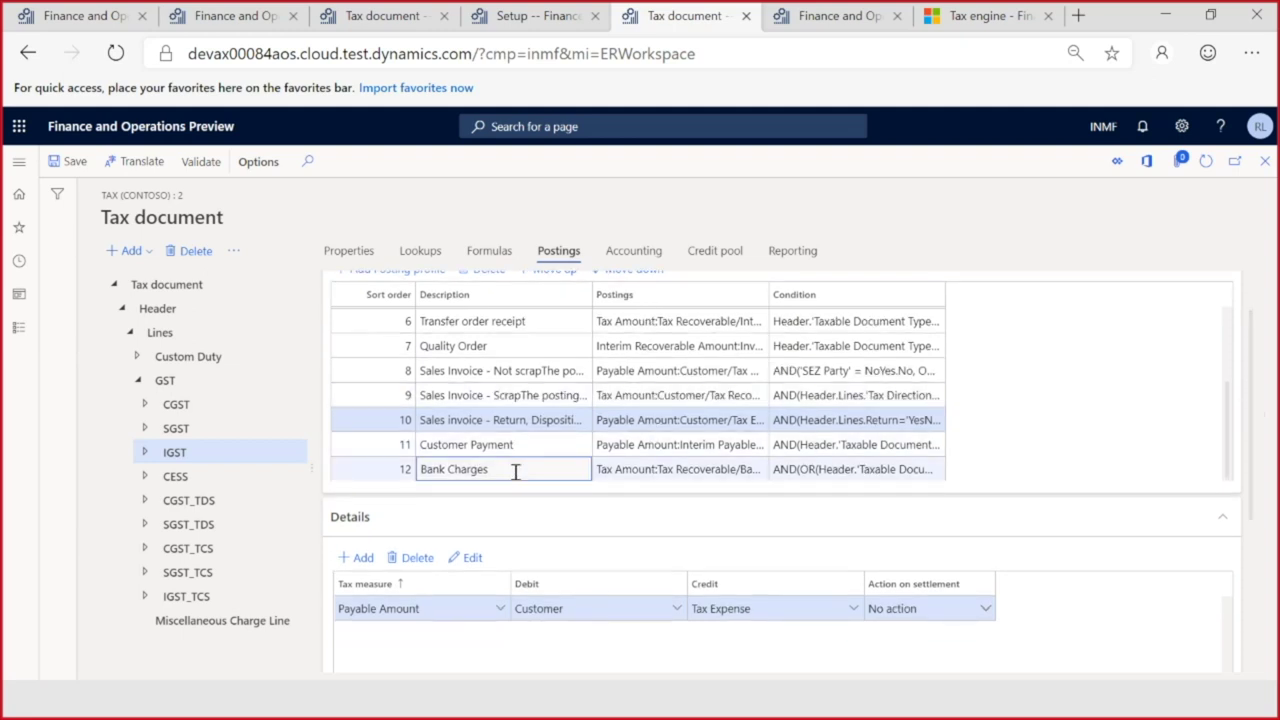
{"action": "left_click", "coordinate": [516, 472]}
Step: Add a new IGST posting profile and enter "Supply to SEZ with IGST payment" as its description
{"action": "scroll", "coordinate": [441, 368], "scroll_direction": "up", "scroll_amount": 3}
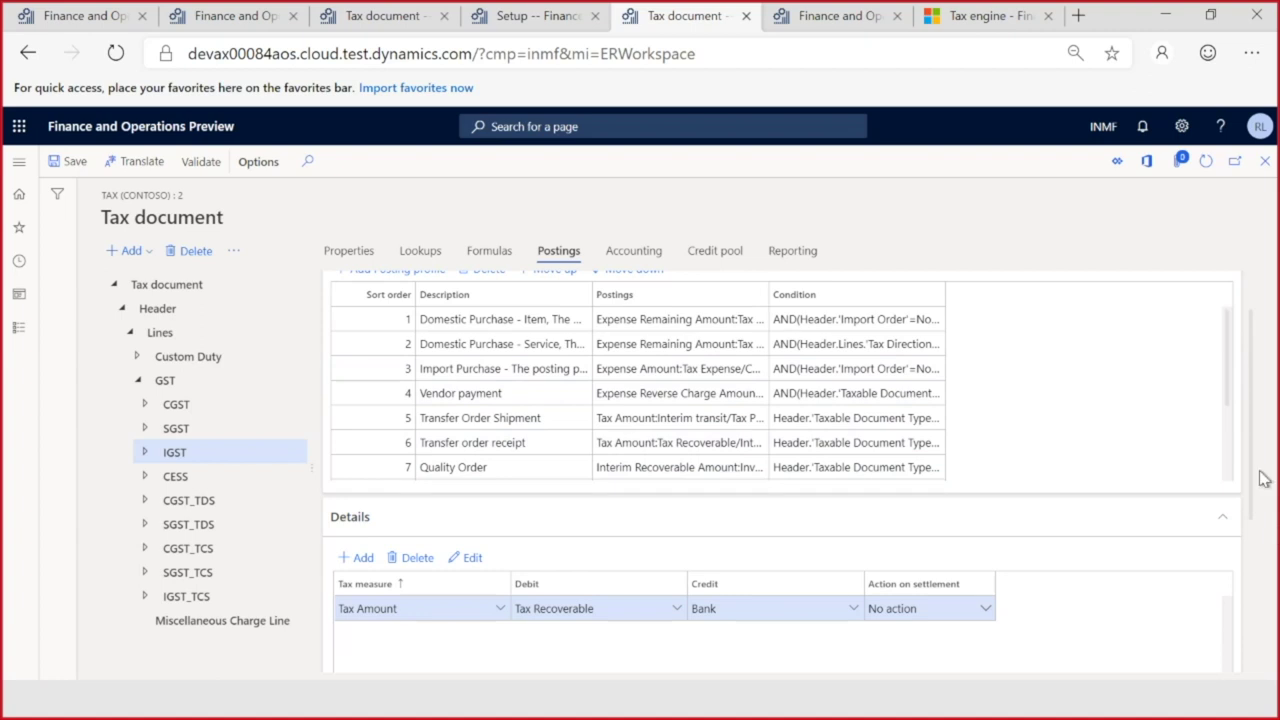
{"action": "scroll", "coordinate": [1262, 470], "scroll_direction": "up", "scroll_amount": 3}
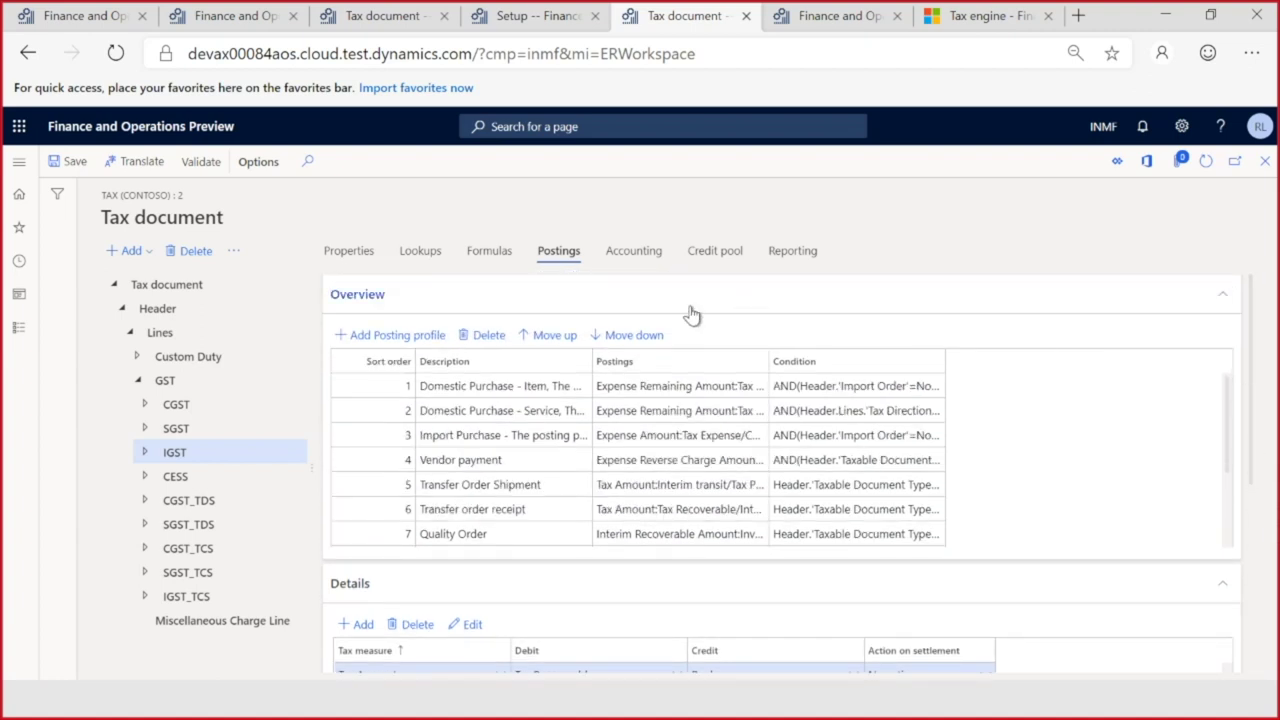
{"action": "left_click", "coordinate": [376, 335]}
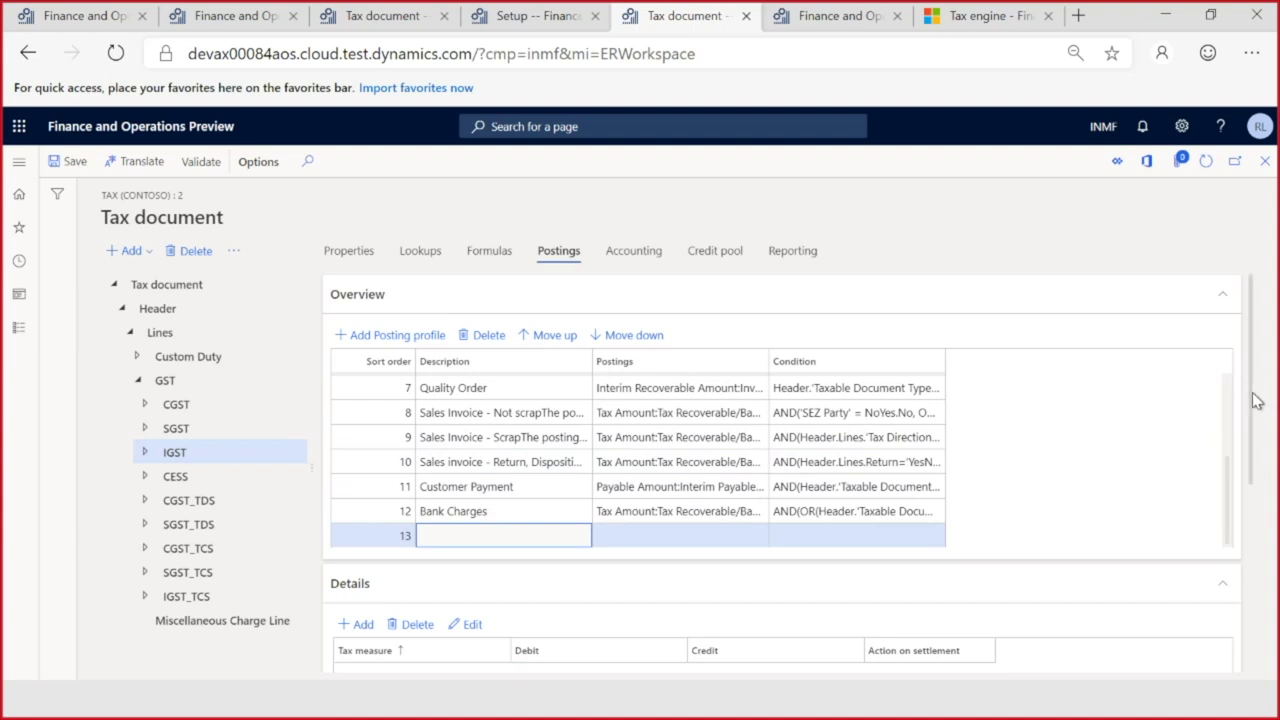
{"action": "left_click_drag", "start_coordinate": [1256, 400], "coordinate": [1260, 452]}
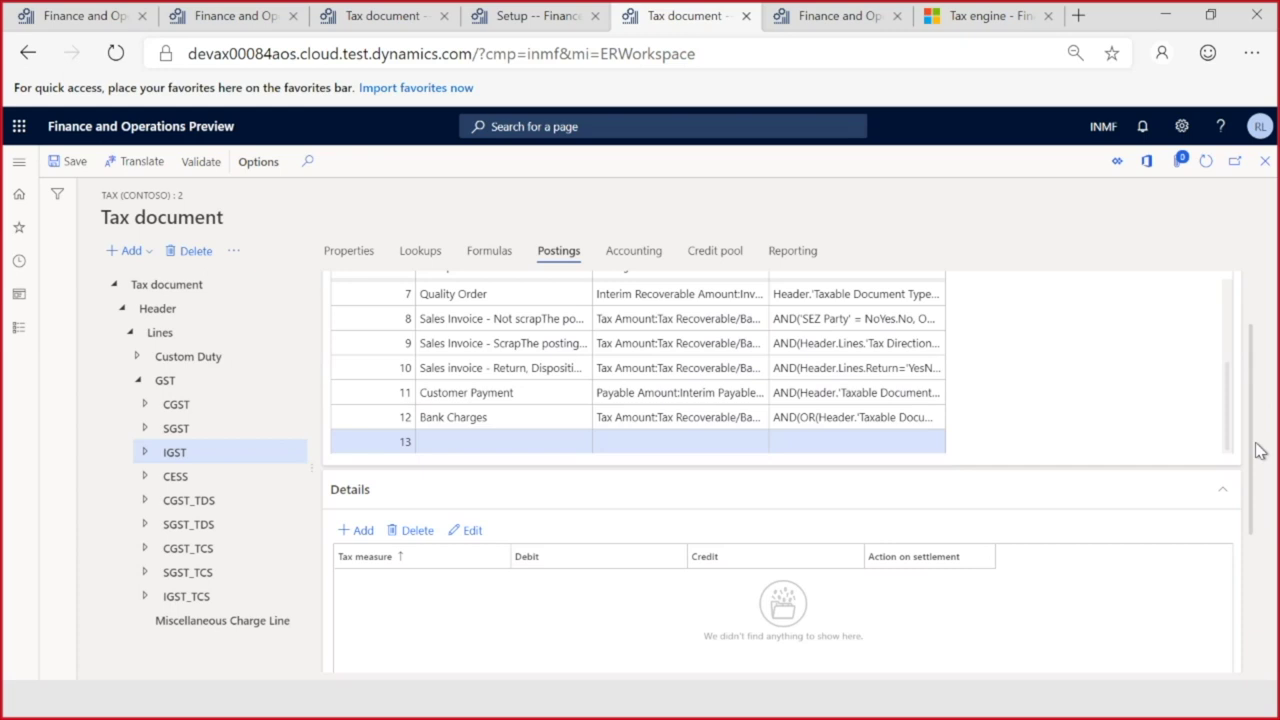
{"action": "left_click_drag", "start_coordinate": [1260, 452], "coordinate": [1249, 569]}
{"action": "left_click", "coordinate": [474, 594]}
{"action": "type", "text": "sAL"}
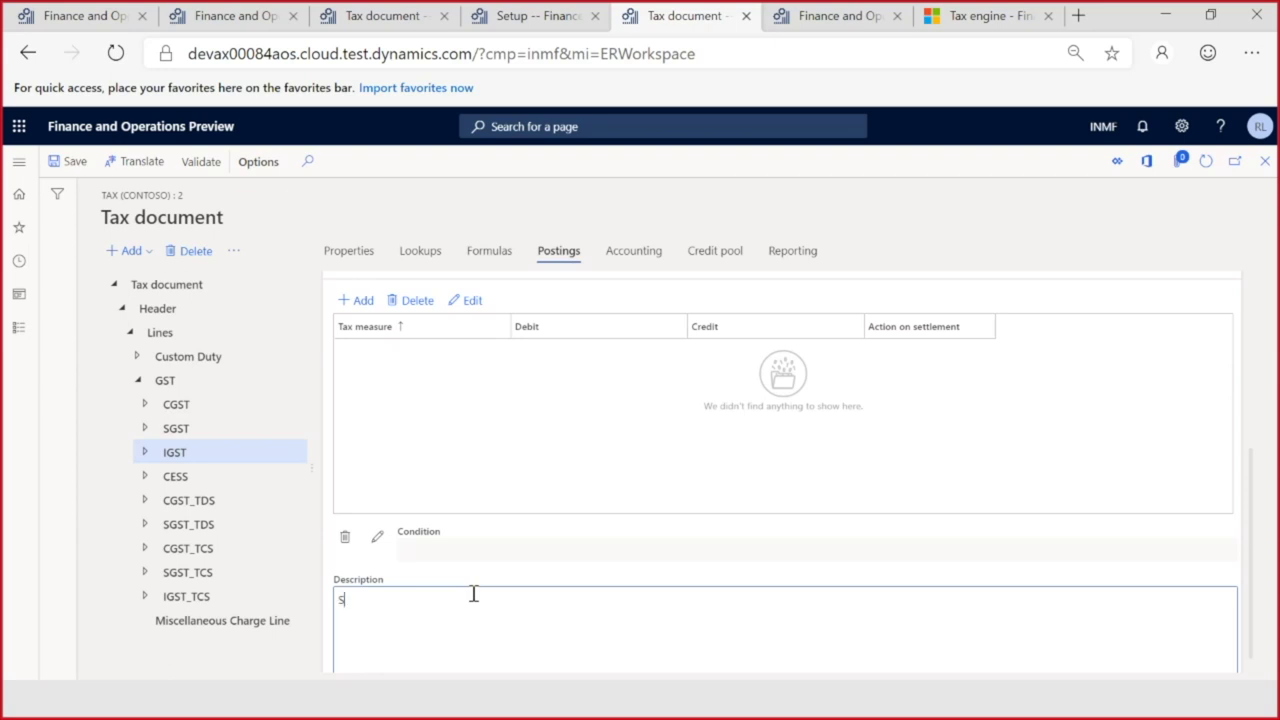
{"action": "type", "text": "ply to SEZ with IGST"}
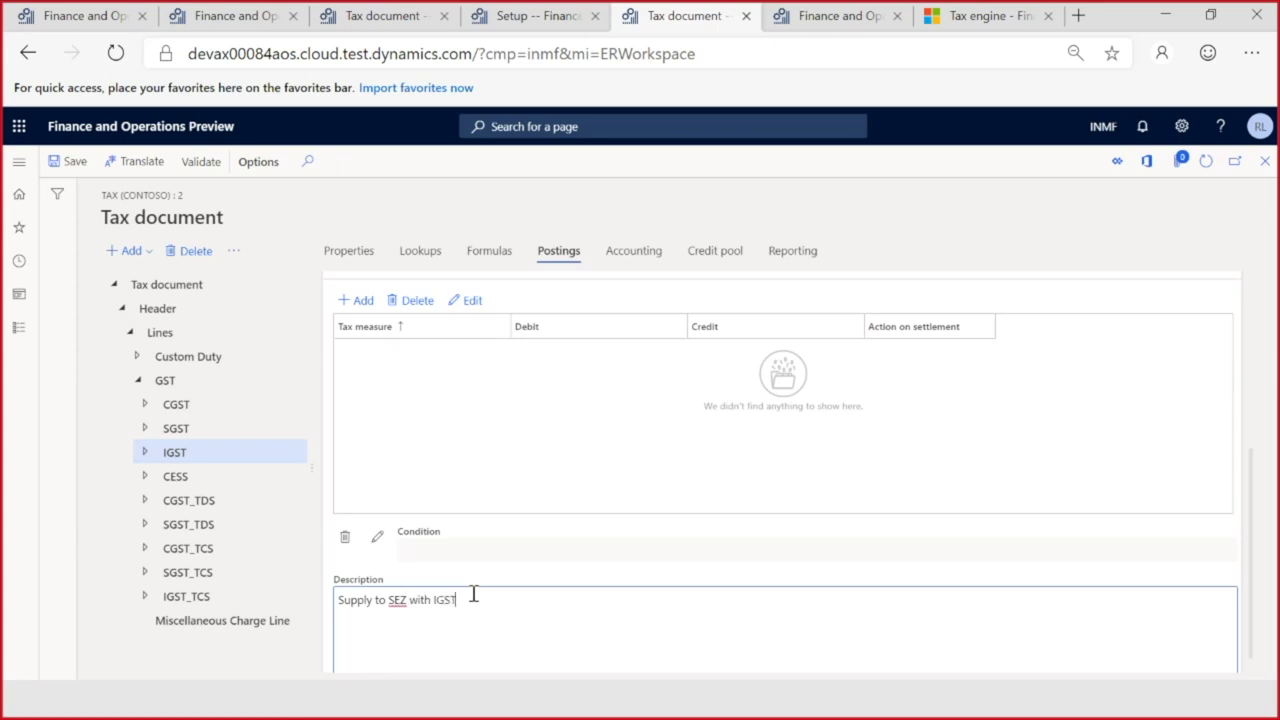
{"action": "type", "text": " payment"}
{"action": "scroll", "coordinate": [1180, 529], "scroll_direction": "up", "scroll_amount": 1}
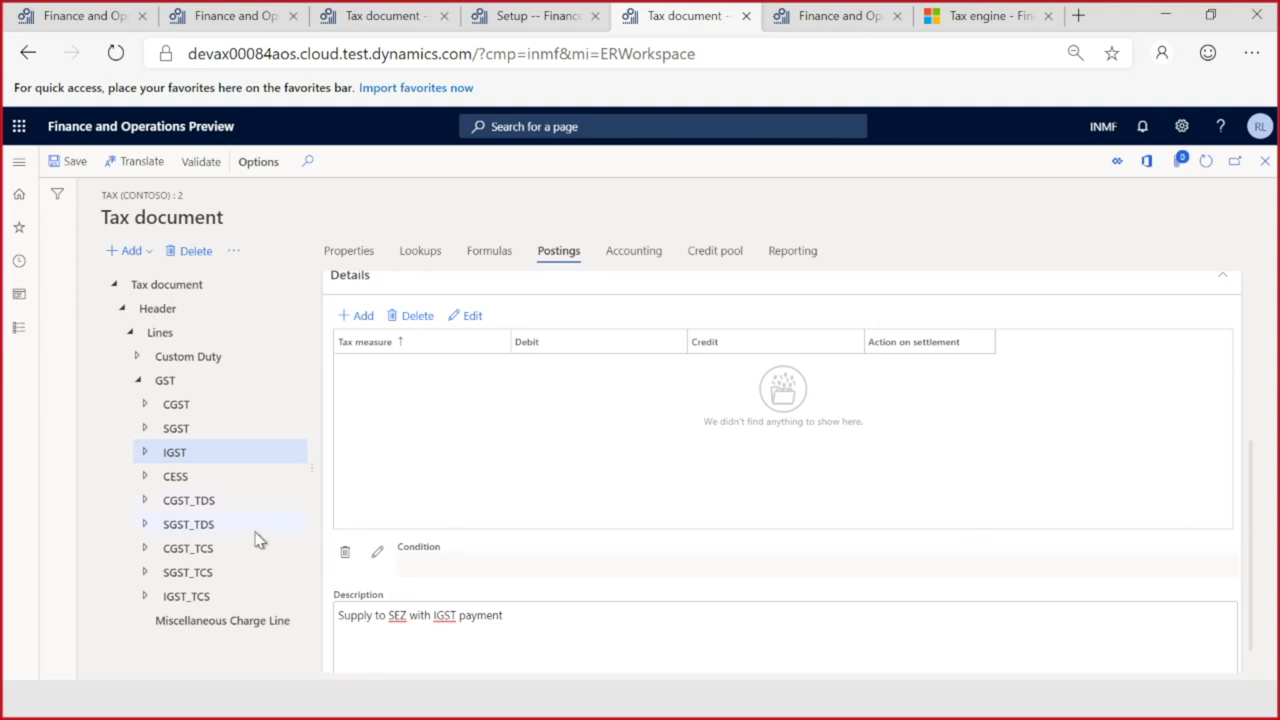
Step: Open the new posting profile's condition formula and begin it with AND('SEZ Party'=NoYes.Yes,
{"action": "left_click", "coordinate": [377, 552]}
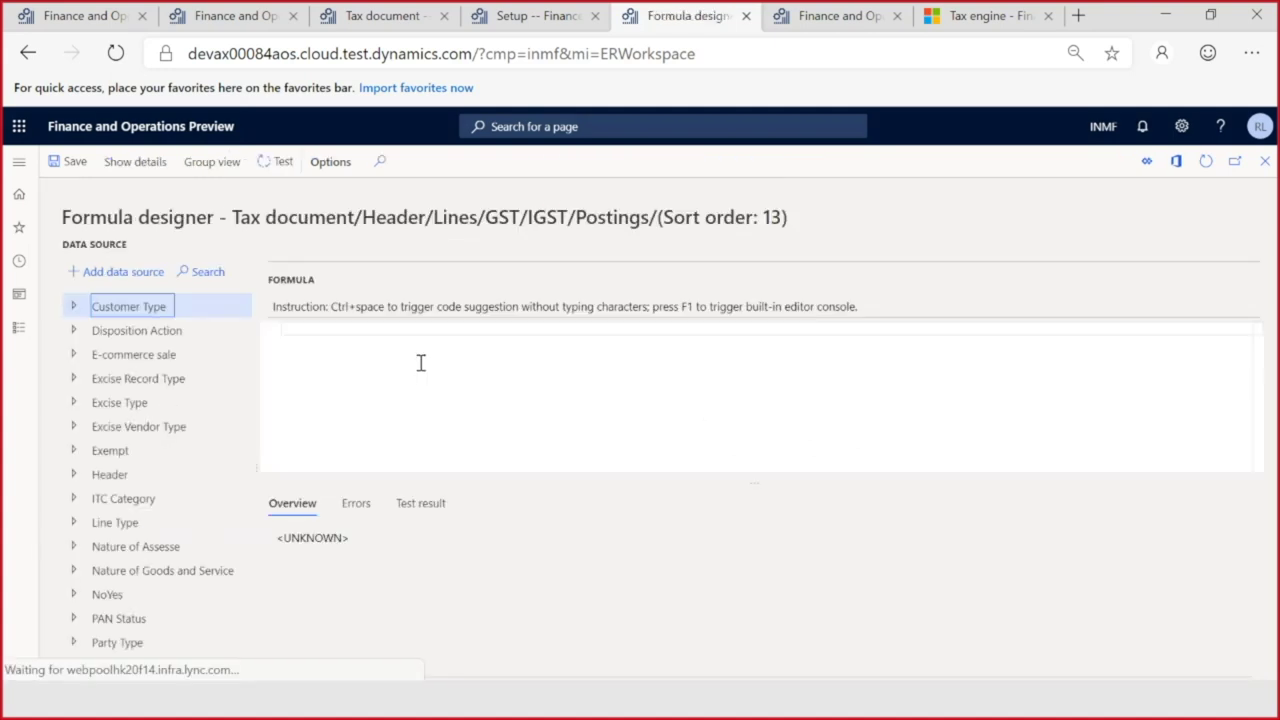
{"action": "left_click", "coordinate": [356, 327]}
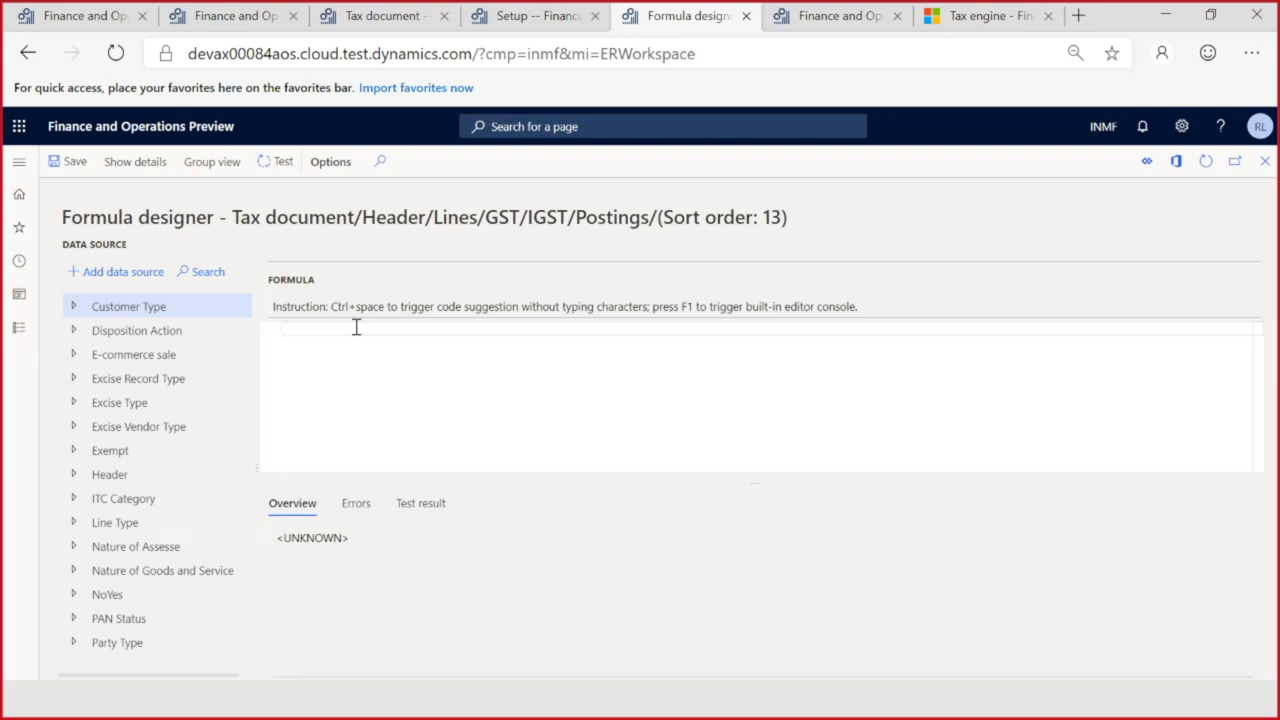
{"action": "type", "text": "and"}
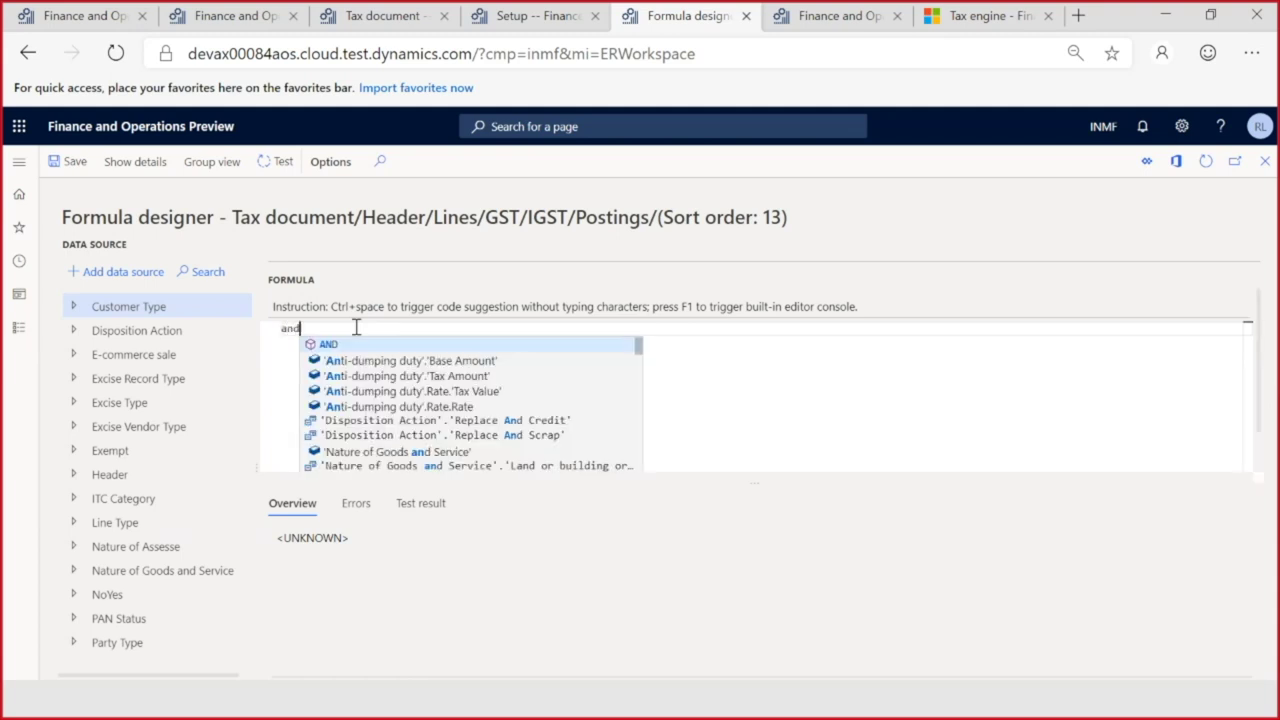
{"action": "key", "text": "Return"}
{"action": "type", "text": "(sze"}
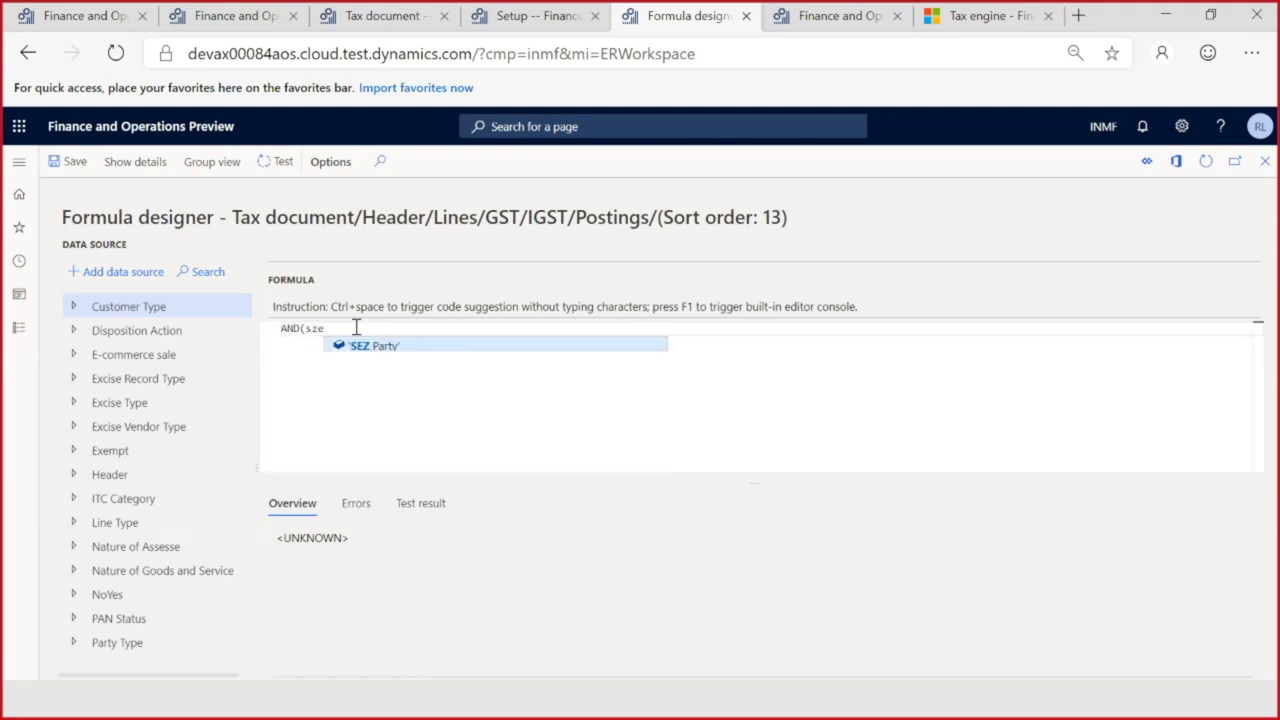
{"action": "key", "text": "Return"}
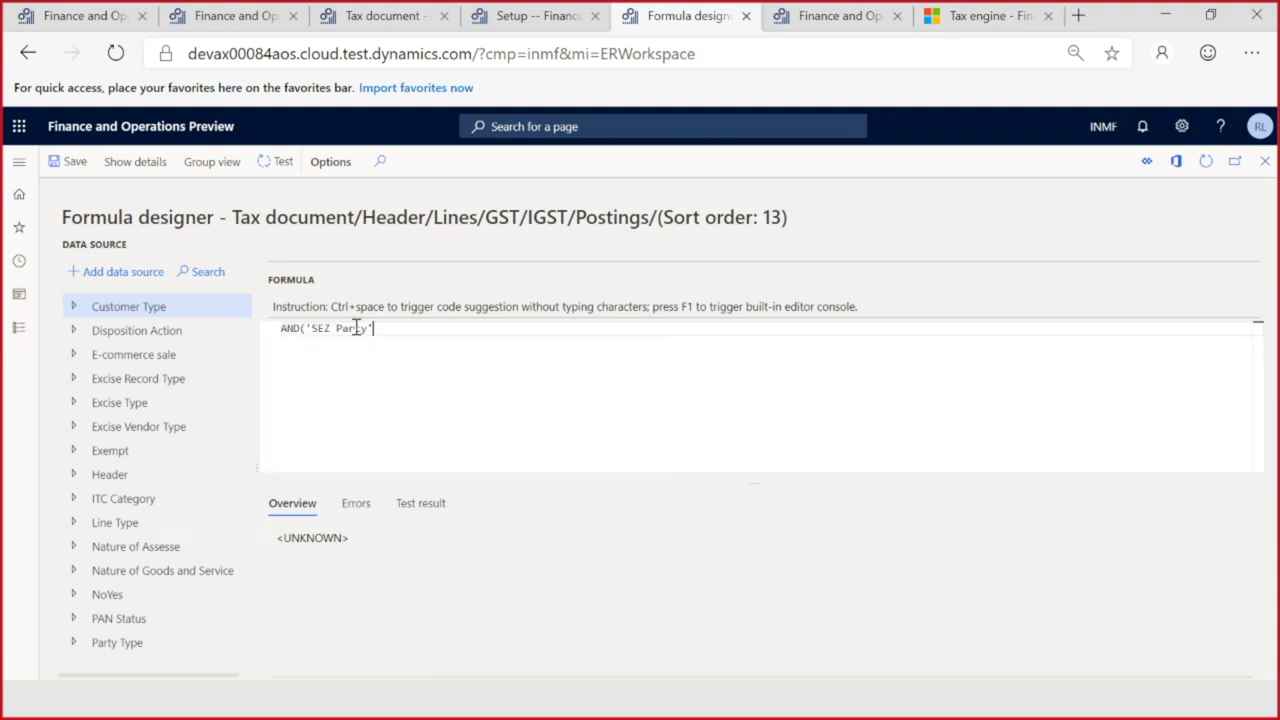
{"action": "type", "text": "="}
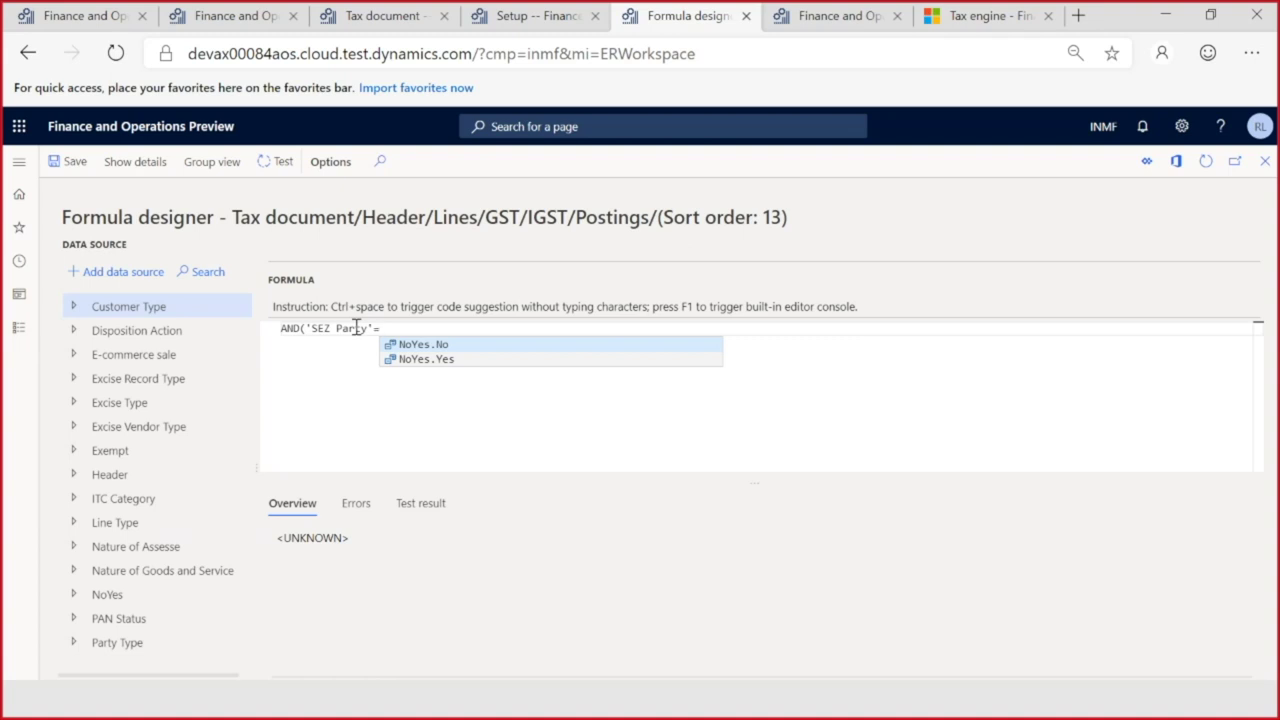
{"action": "key", "text": "Down"}
{"action": "key", "text": "Return"}
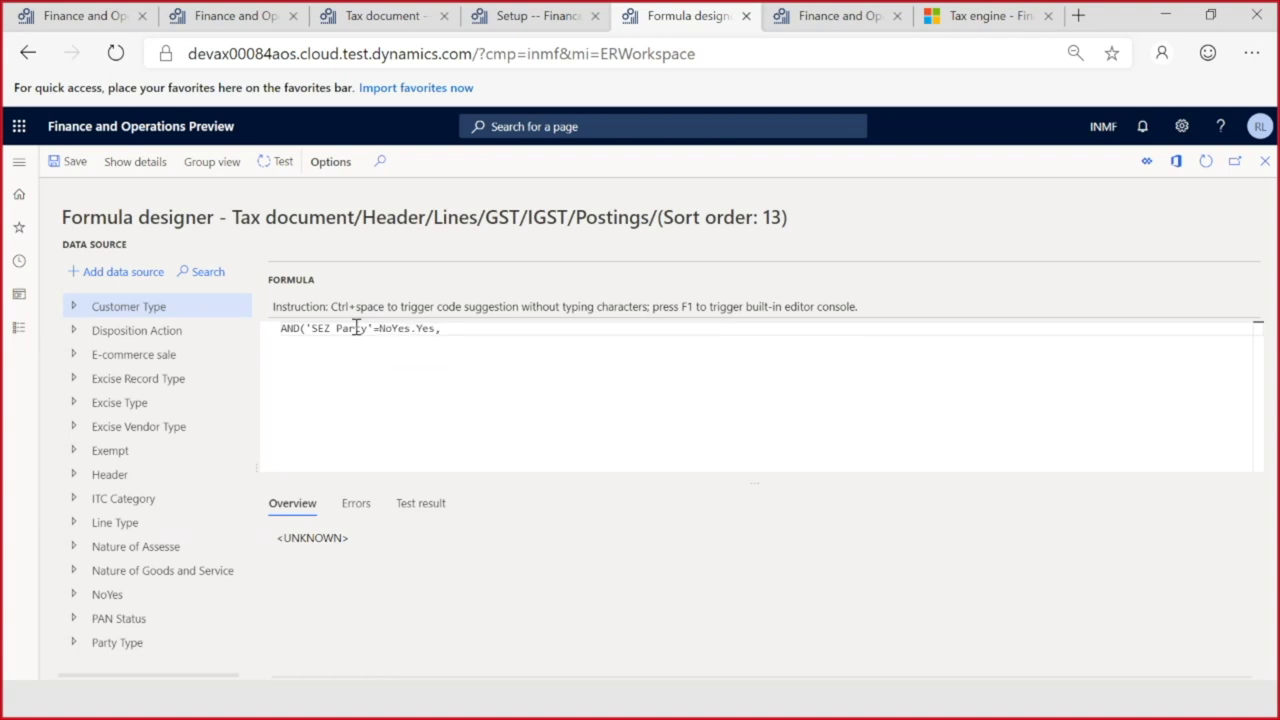
Step: Add 'Enable Accounting'='YesNo Global'.Yes, as the second criterion of the condition formula
{"action": "type", "text": "enable"}
{"action": "key", "text": "Return"}
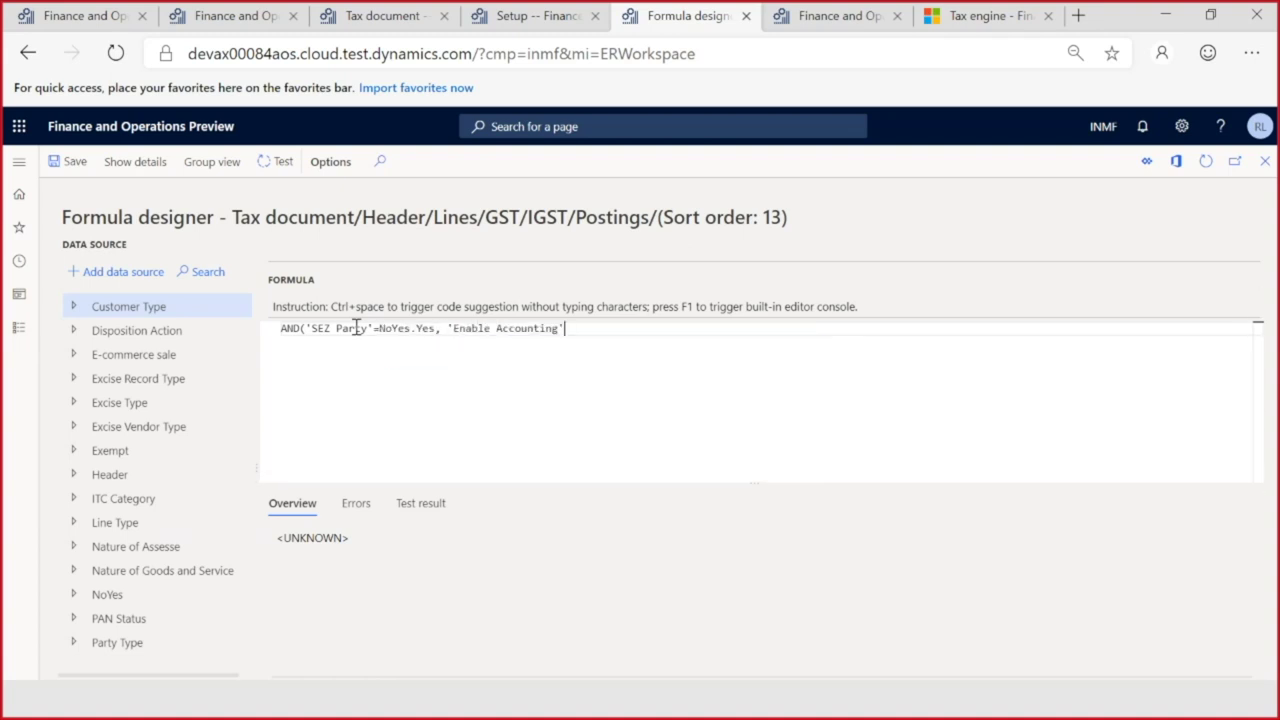
{"action": "type", "text": "="}
{"action": "key", "text": "Down"}
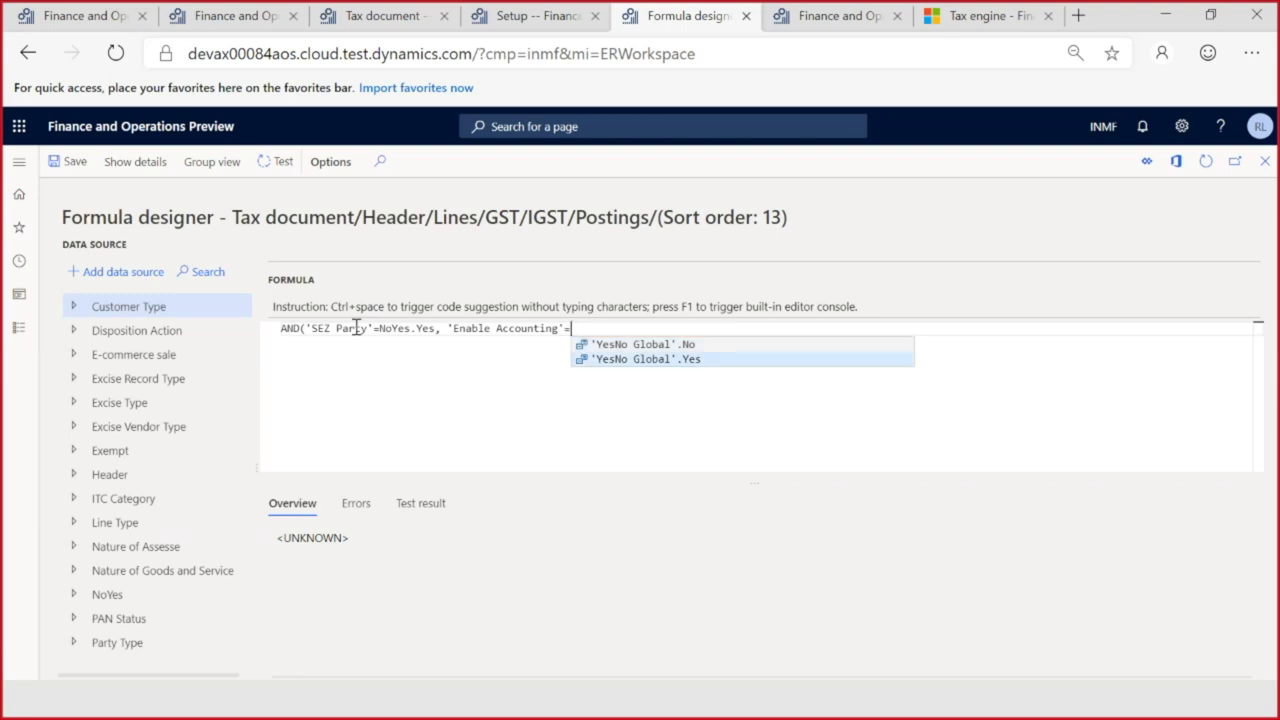
{"action": "key", "text": "Return"}
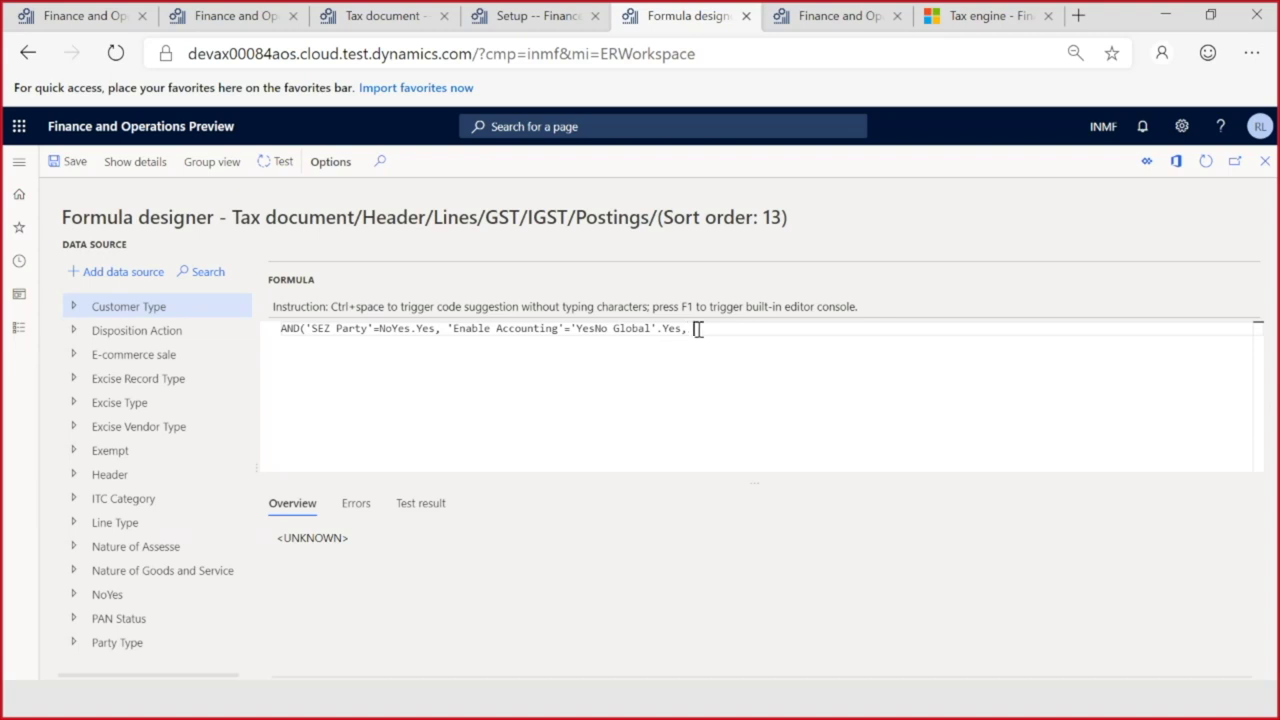
Step: Complete the condition with 'Tax Direction' = "Sales tax payable"), save the formula and return to the tax document
{"action": "type", "text": "tax"}
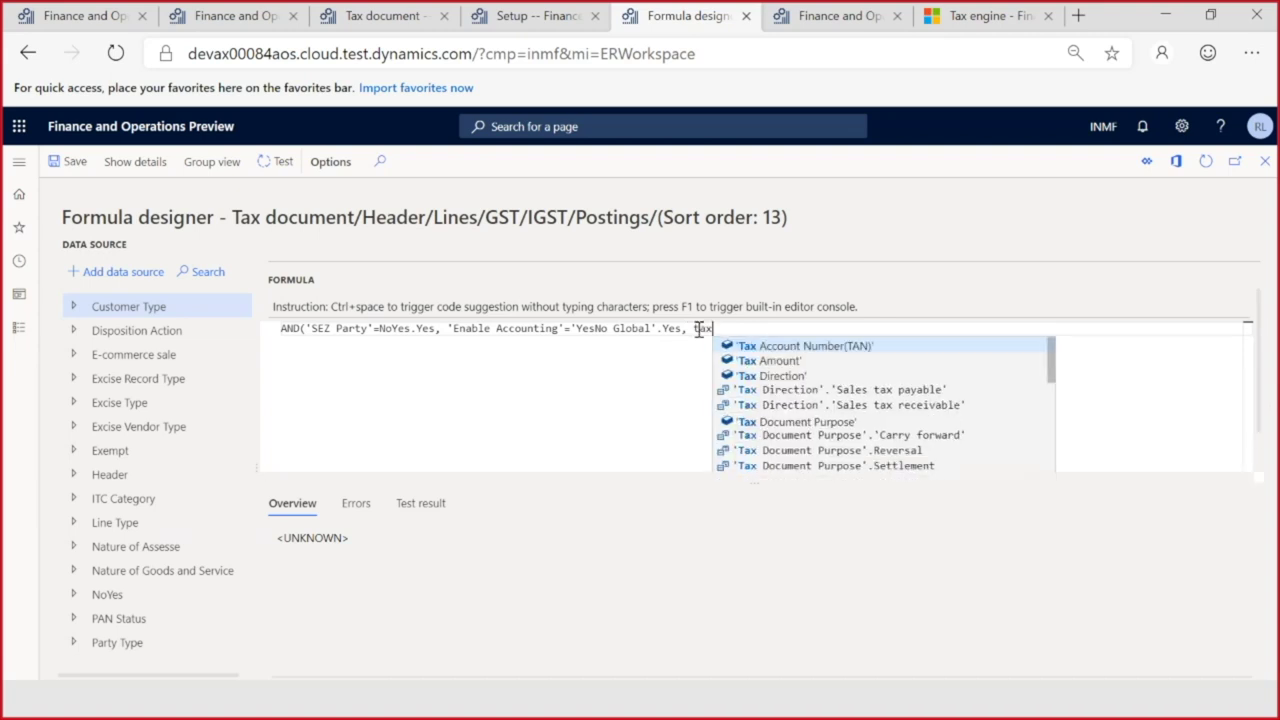
{"action": "type", "text": "direc"}
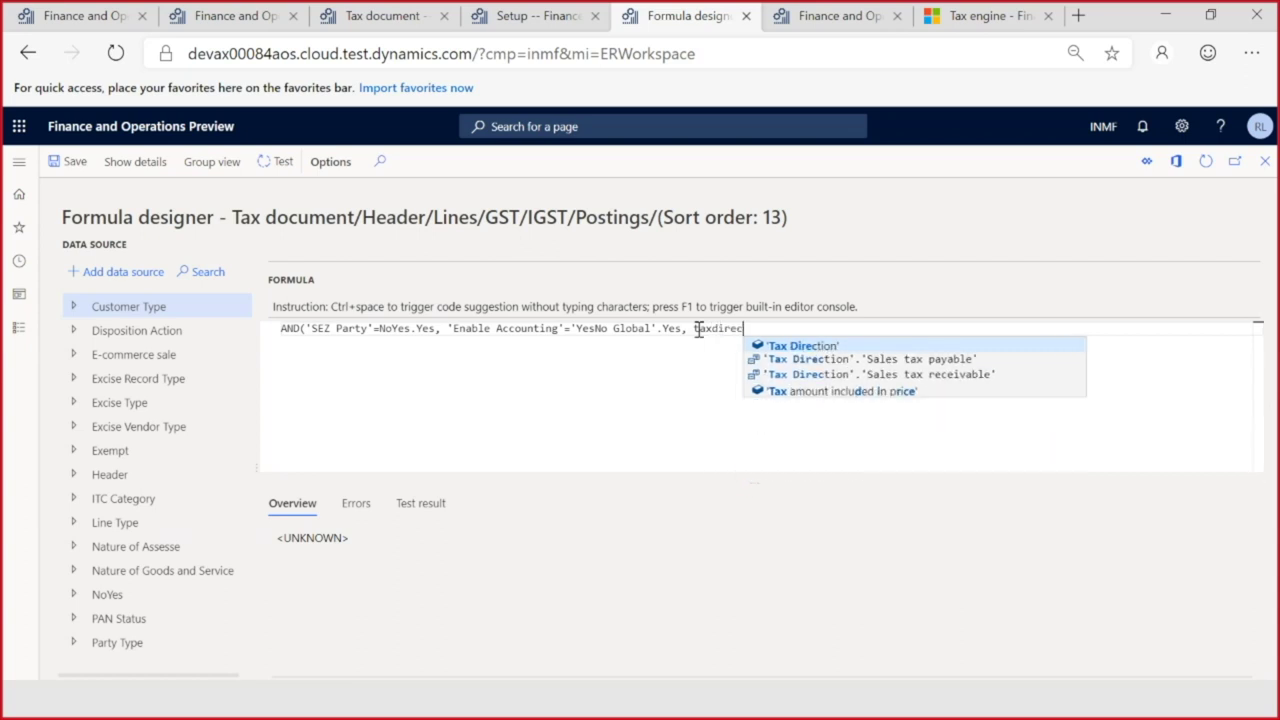
{"action": "key", "text": "Return"}
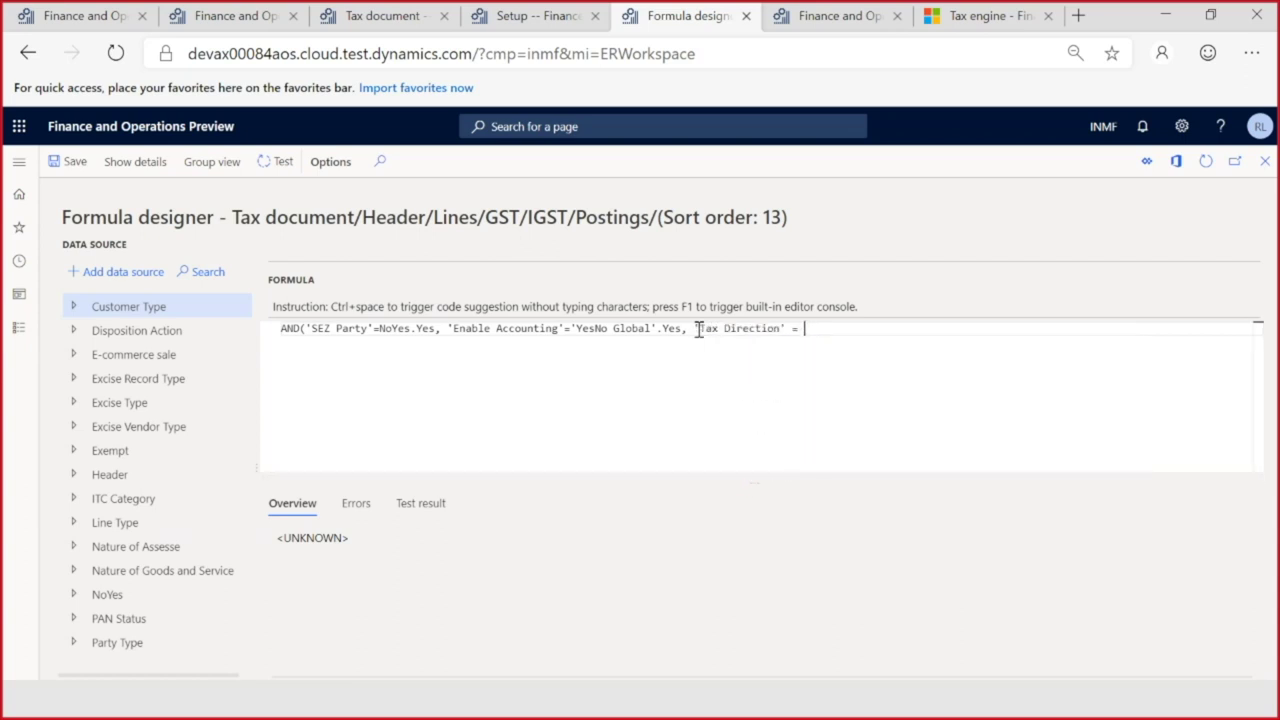
{"action": "type", "text": "= \"Sales tax payb"}
{"action": "key", "text": "BackSpace"}
{"action": "type", "text": "able\""}
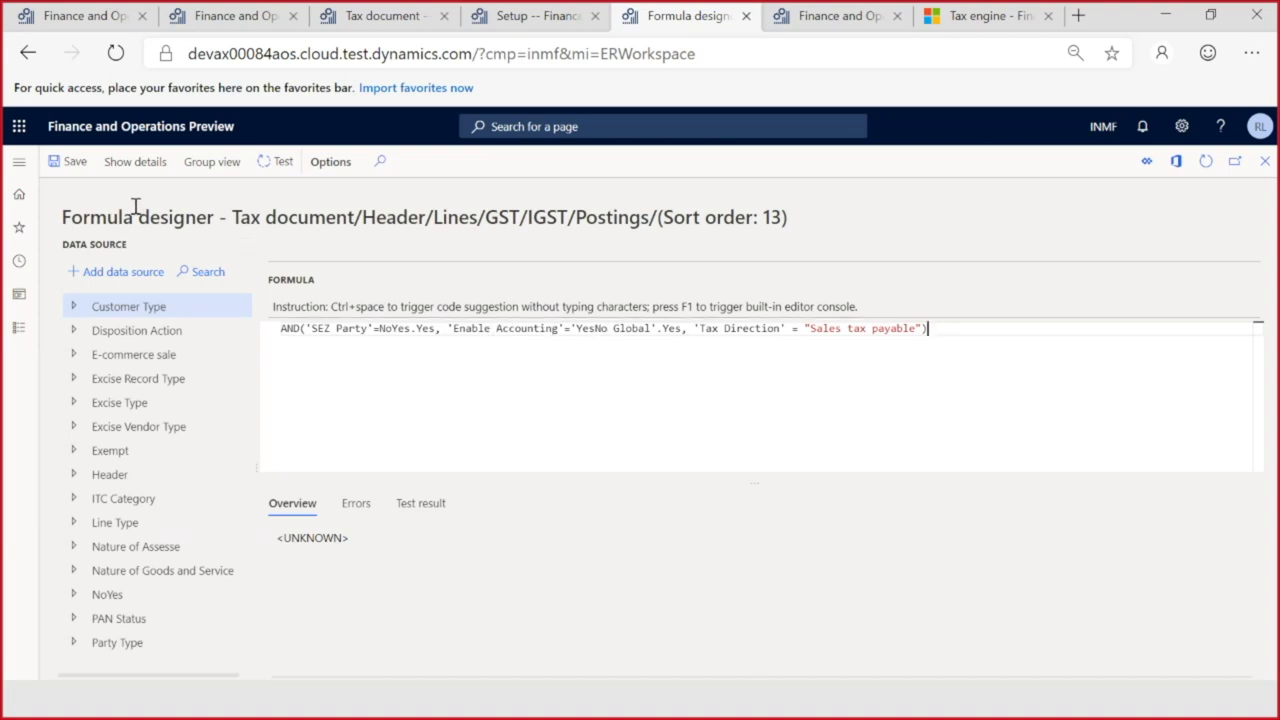
{"action": "left_click", "coordinate": [66, 162]}
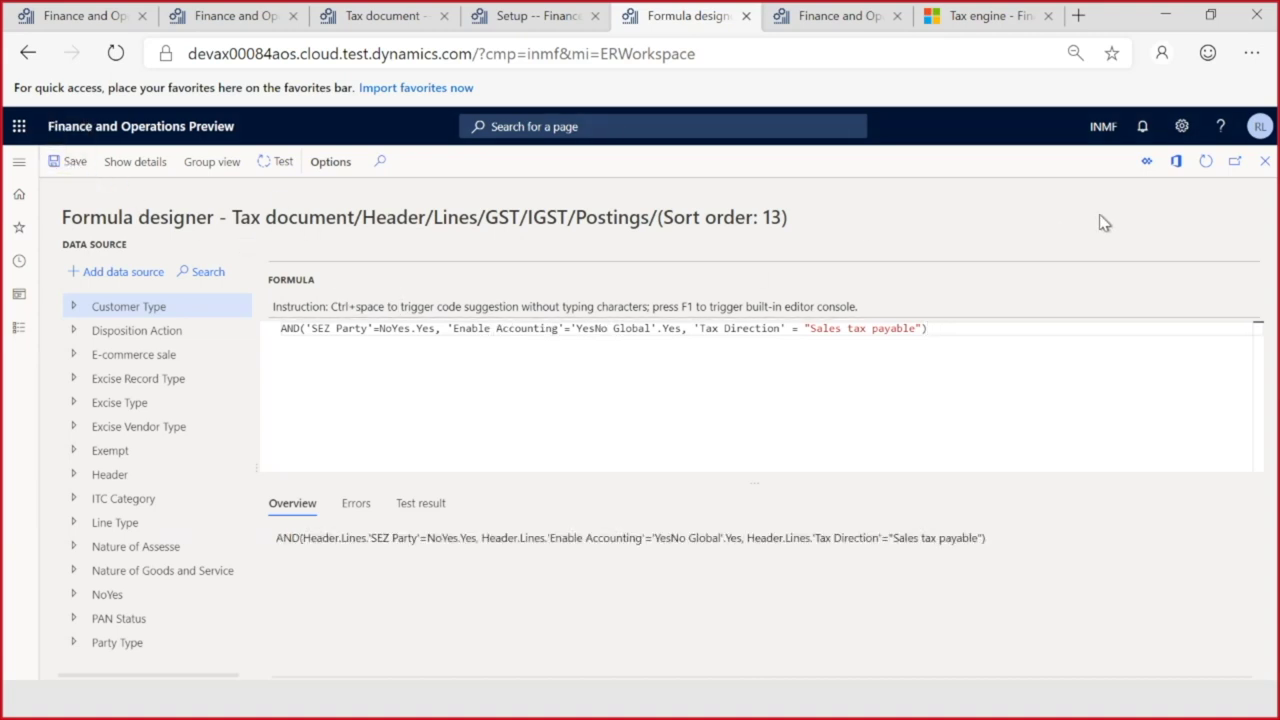
{"action": "left_click", "coordinate": [1264, 161]}
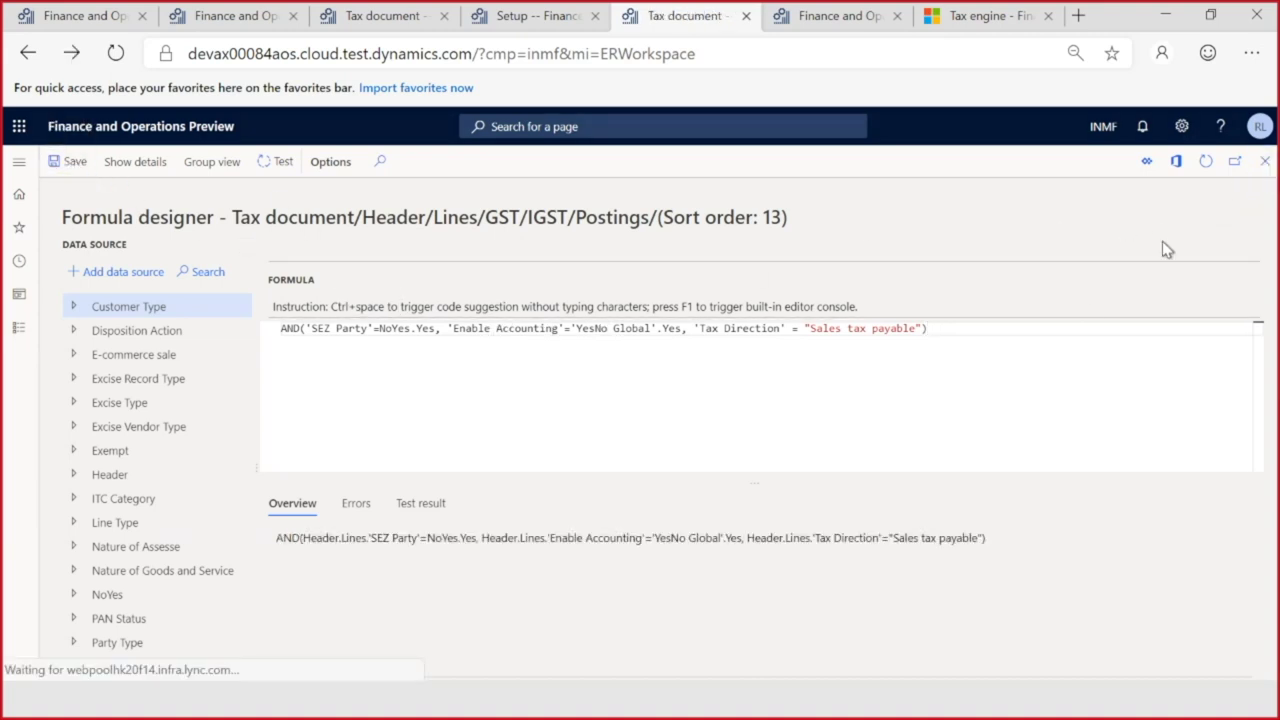
Step: Add a details line to the new posting profile and choose Payable Amount as its tax measure
{"action": "scroll", "coordinate": [650, 528], "scroll_direction": "up", "scroll_amount": 2}
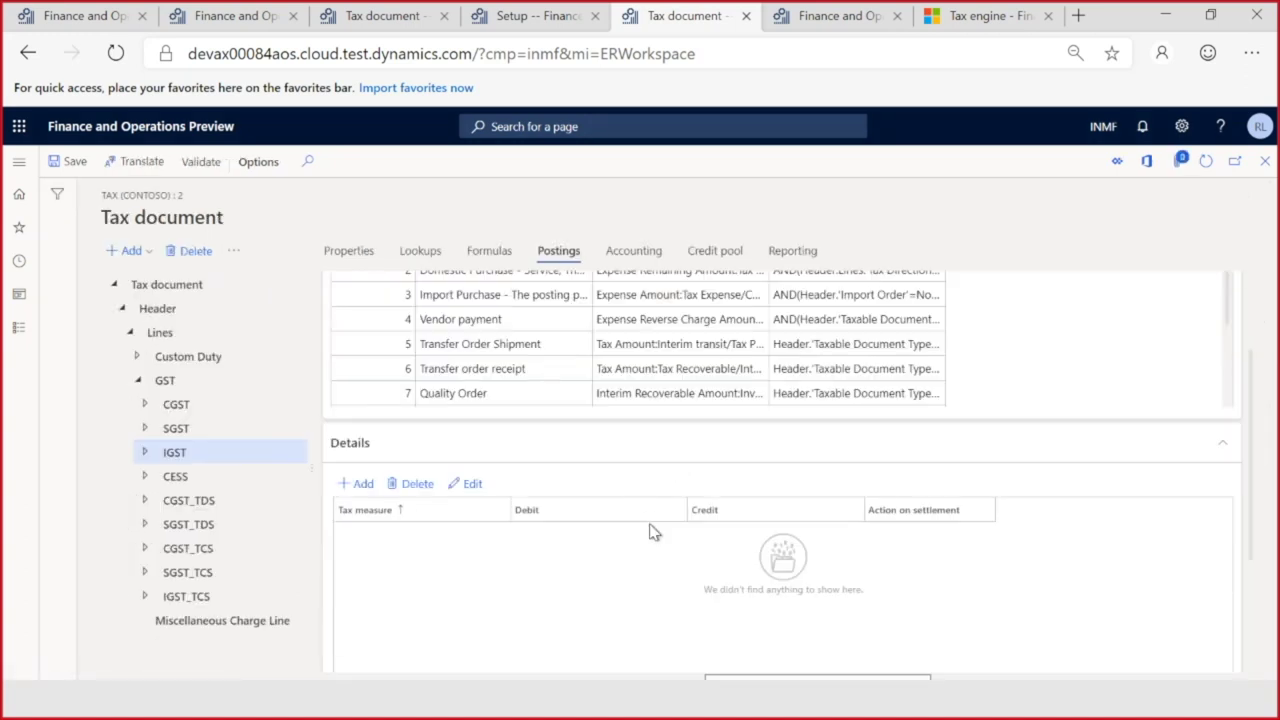
{"action": "scroll", "coordinate": [650, 528], "scroll_direction": "down", "scroll_amount": 2}
{"action": "scroll", "coordinate": [650, 528], "scroll_direction": "up", "scroll_amount": 1}
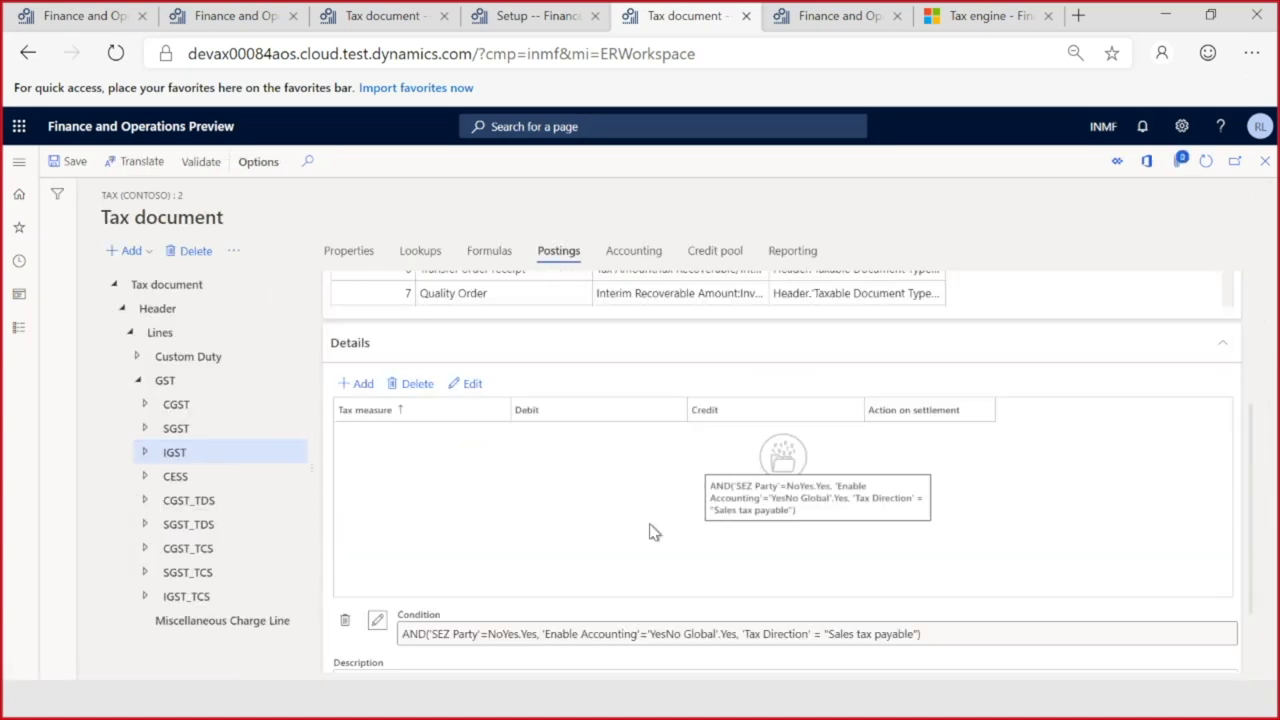
{"action": "left_click", "coordinate": [357, 383]}
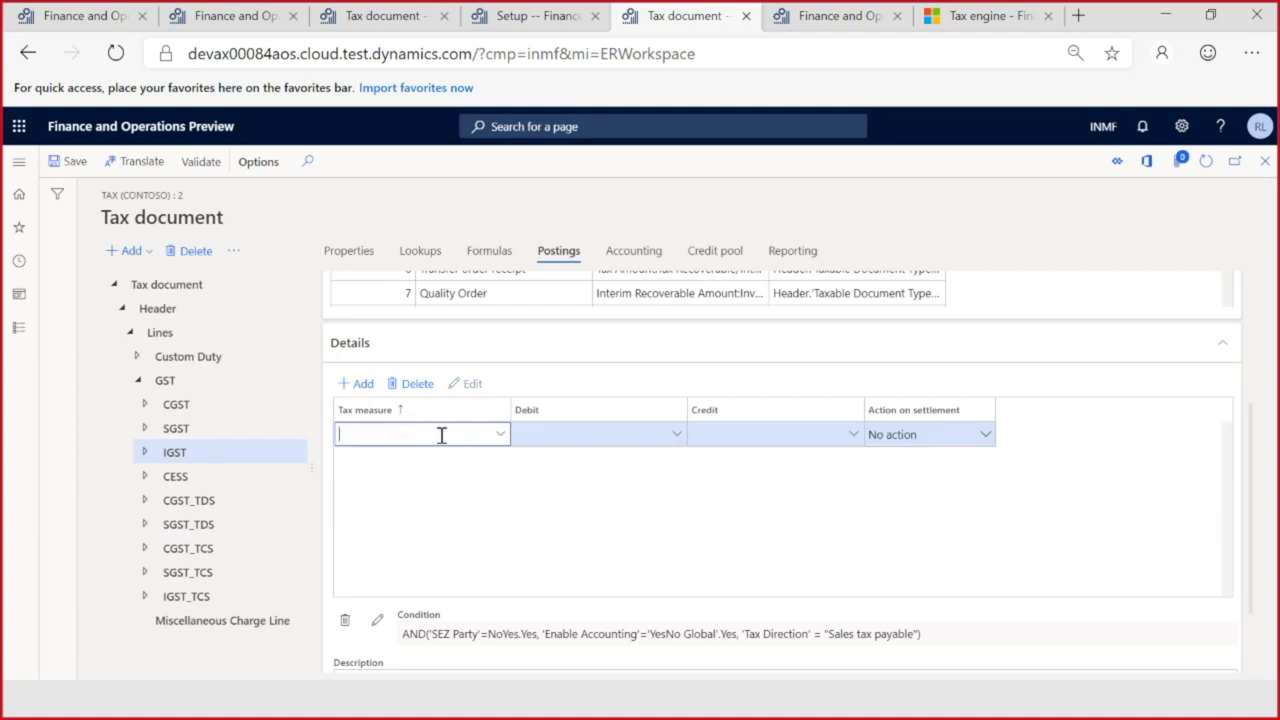
{"action": "type", "text": "Tax Pay"}
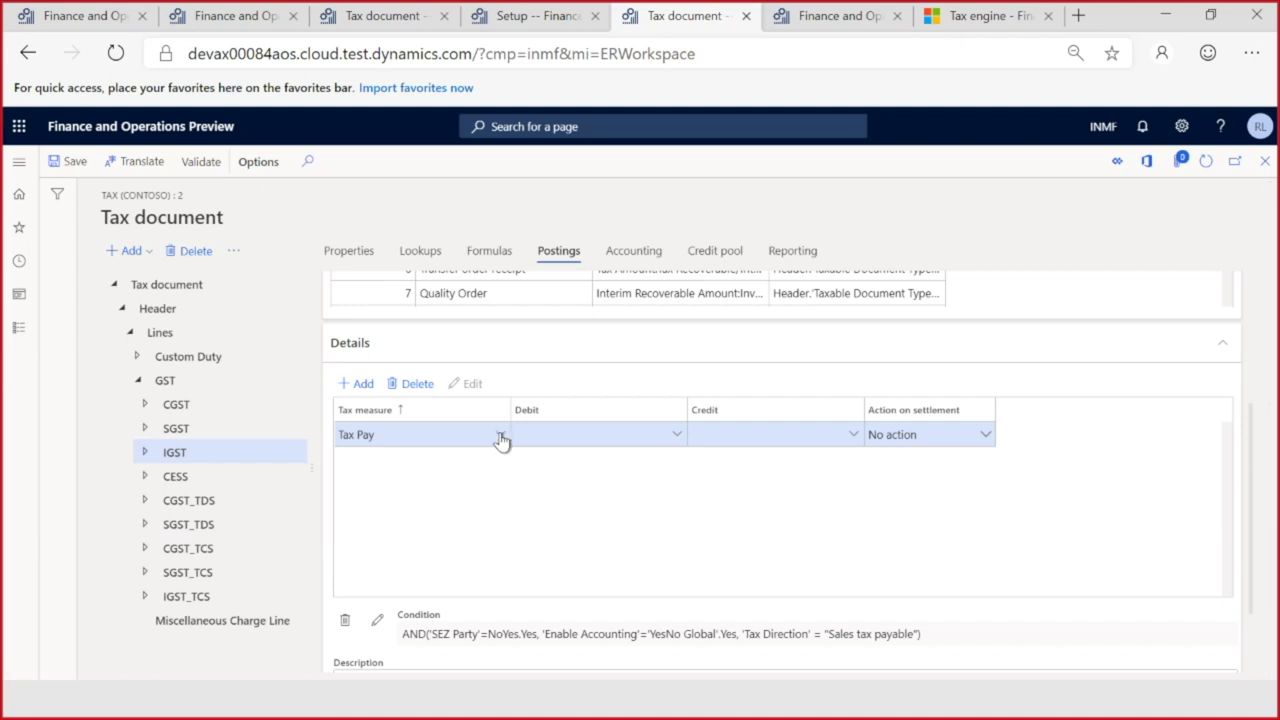
{"action": "left_click", "coordinate": [501, 440]}
{"action": "left_click", "coordinate": [446, 431]}
{"action": "key", "text": "BackSpace"}
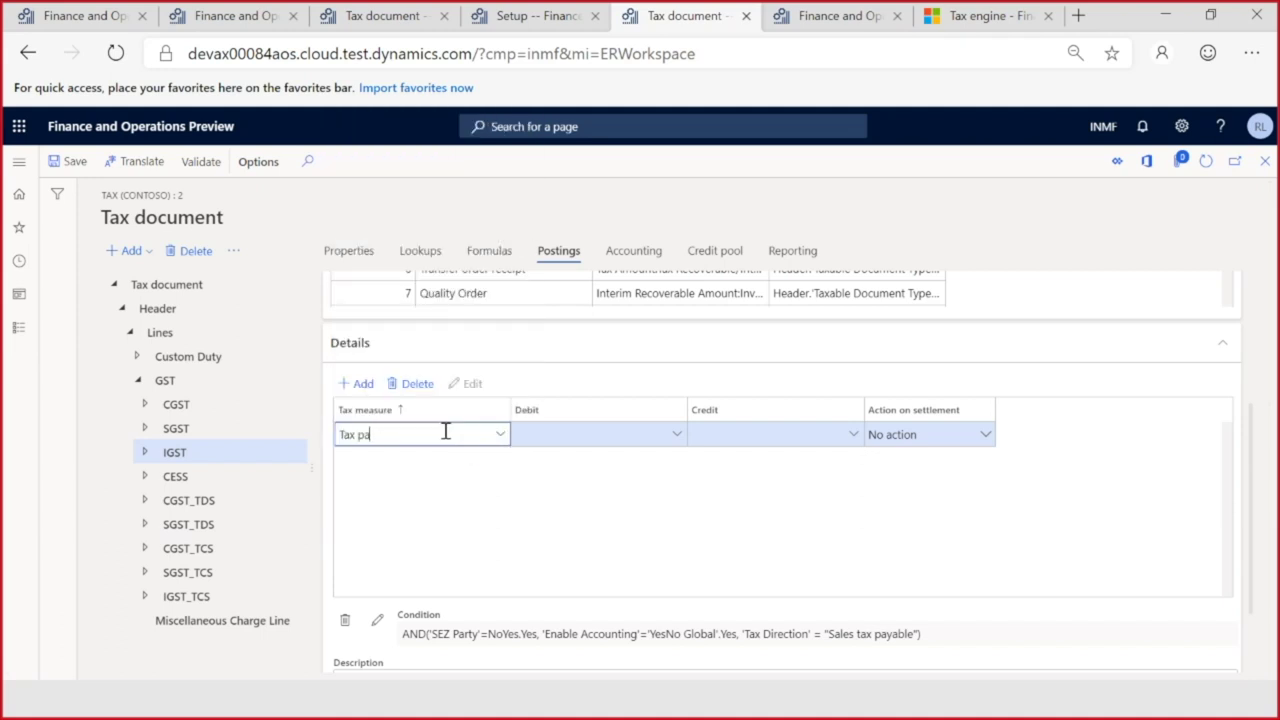
{"action": "type", "text": "y"}
{"action": "left_click", "coordinate": [500, 437]}
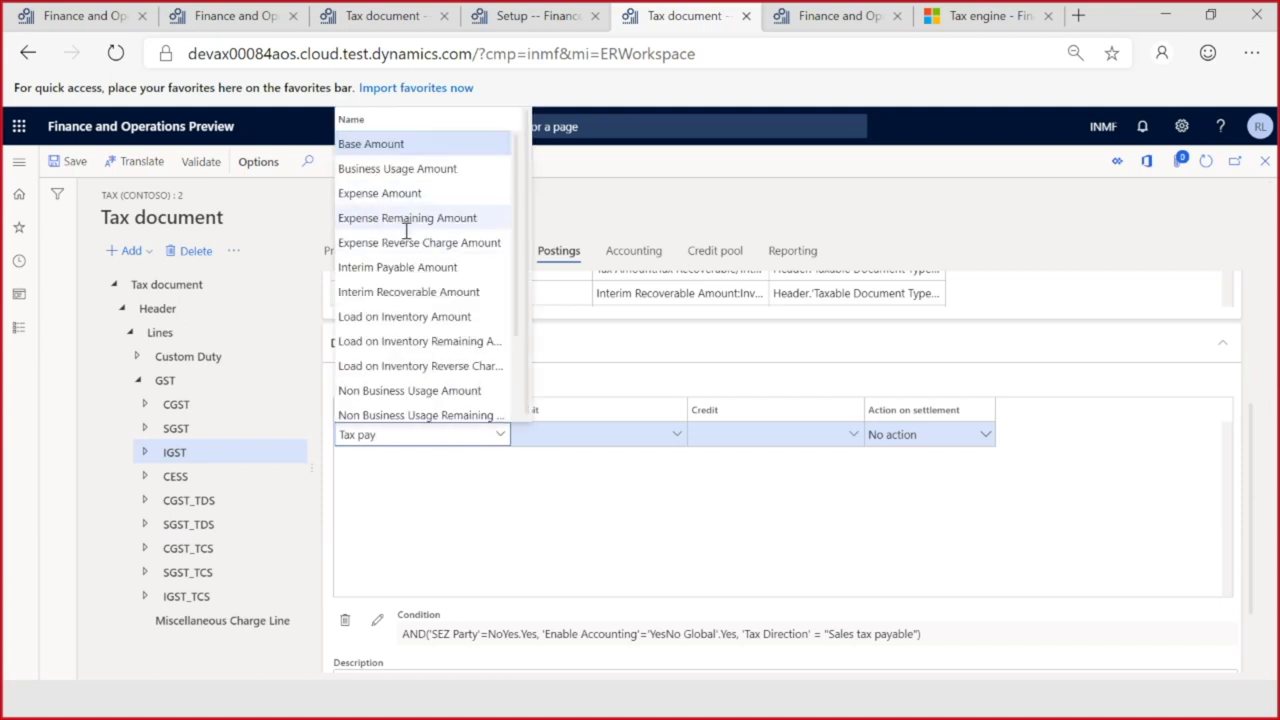
{"action": "scroll", "coordinate": [405, 230], "scroll_direction": "down", "scroll_amount": 2}
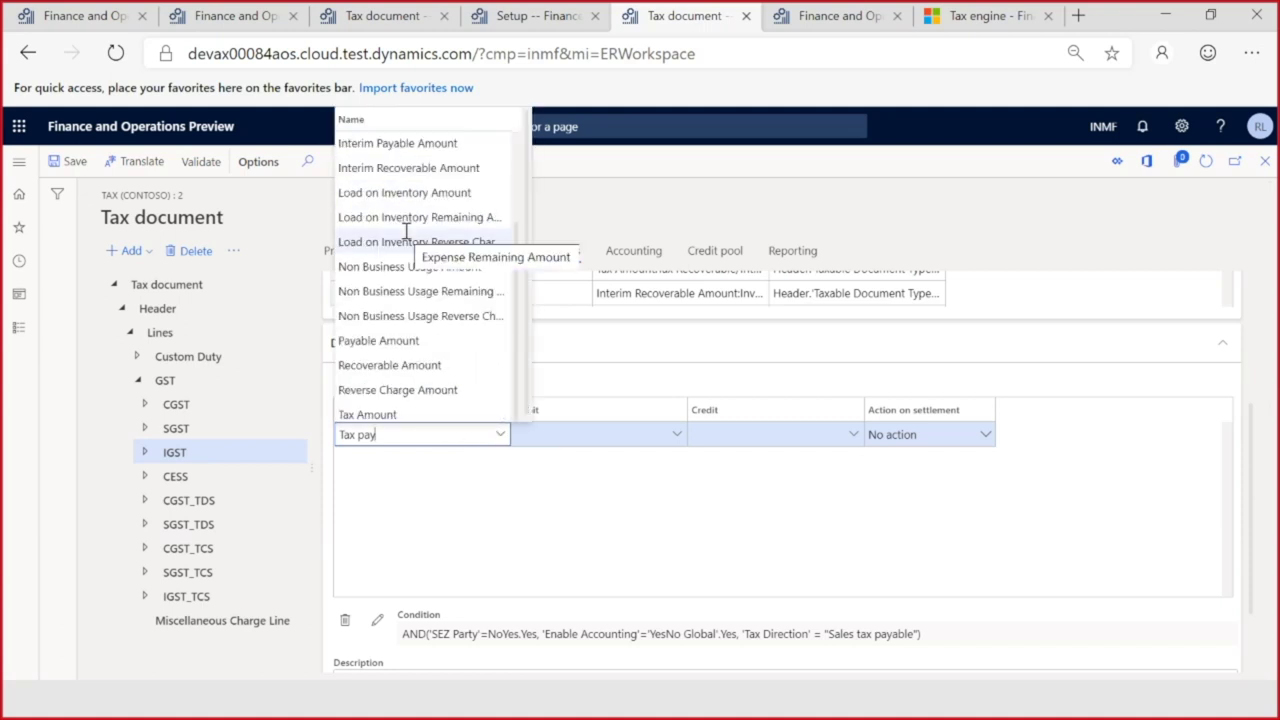
{"action": "left_click", "coordinate": [405, 341]}
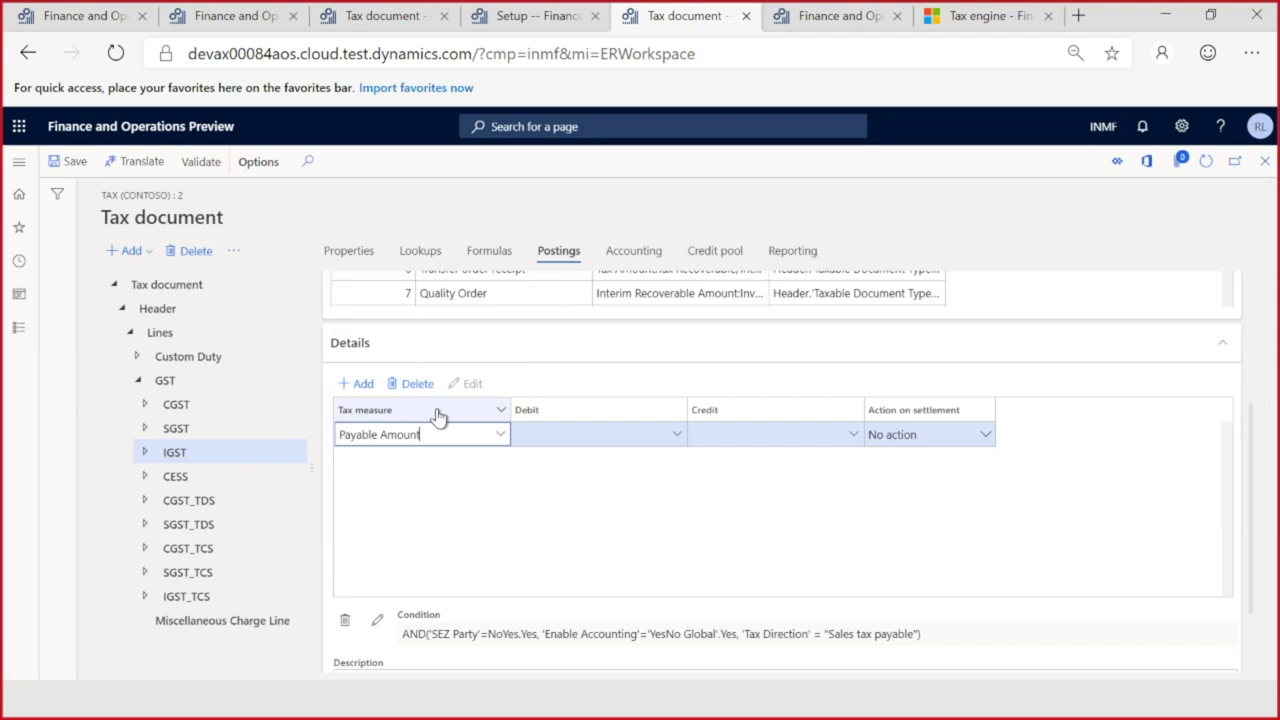
Step: Check the available debit posting types and enter Tax Refundable as the debit of the Payable Amount line
{"action": "left_click", "coordinate": [550, 435]}
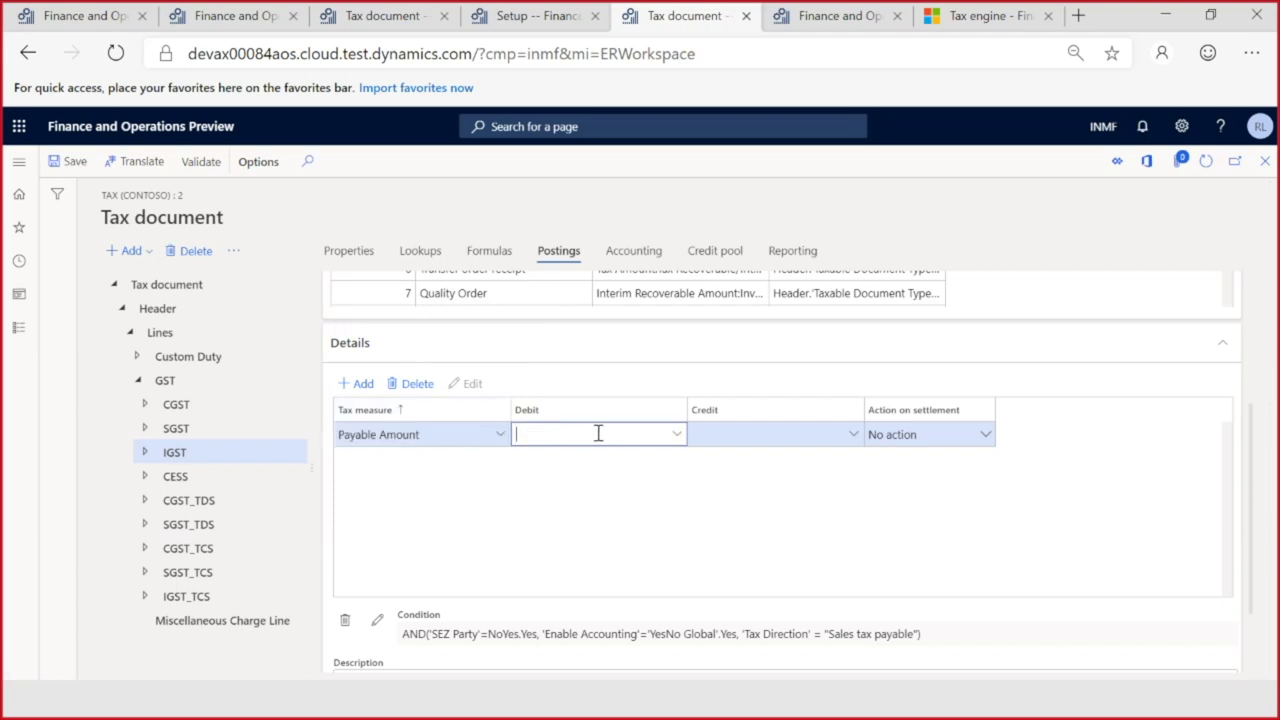
{"action": "left_click", "coordinate": [677, 437]}
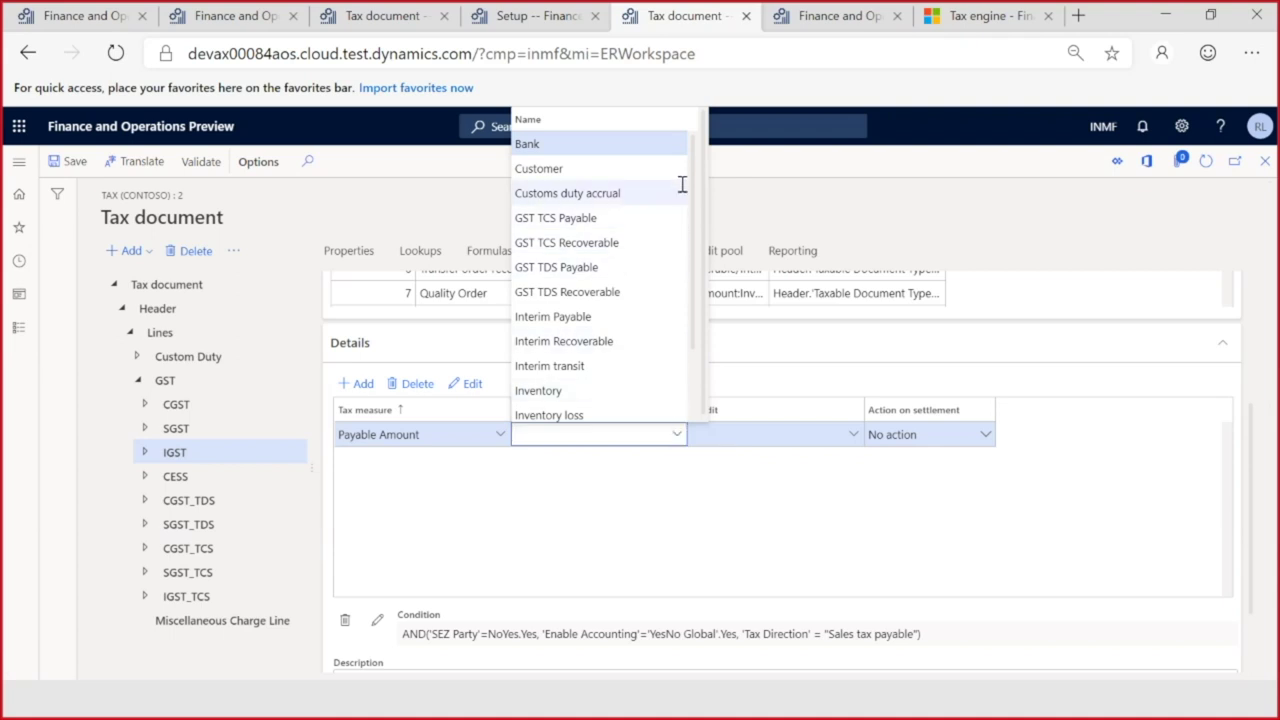
{"action": "scroll", "coordinate": [657, 209], "scroll_direction": "down", "scroll_amount": 2}
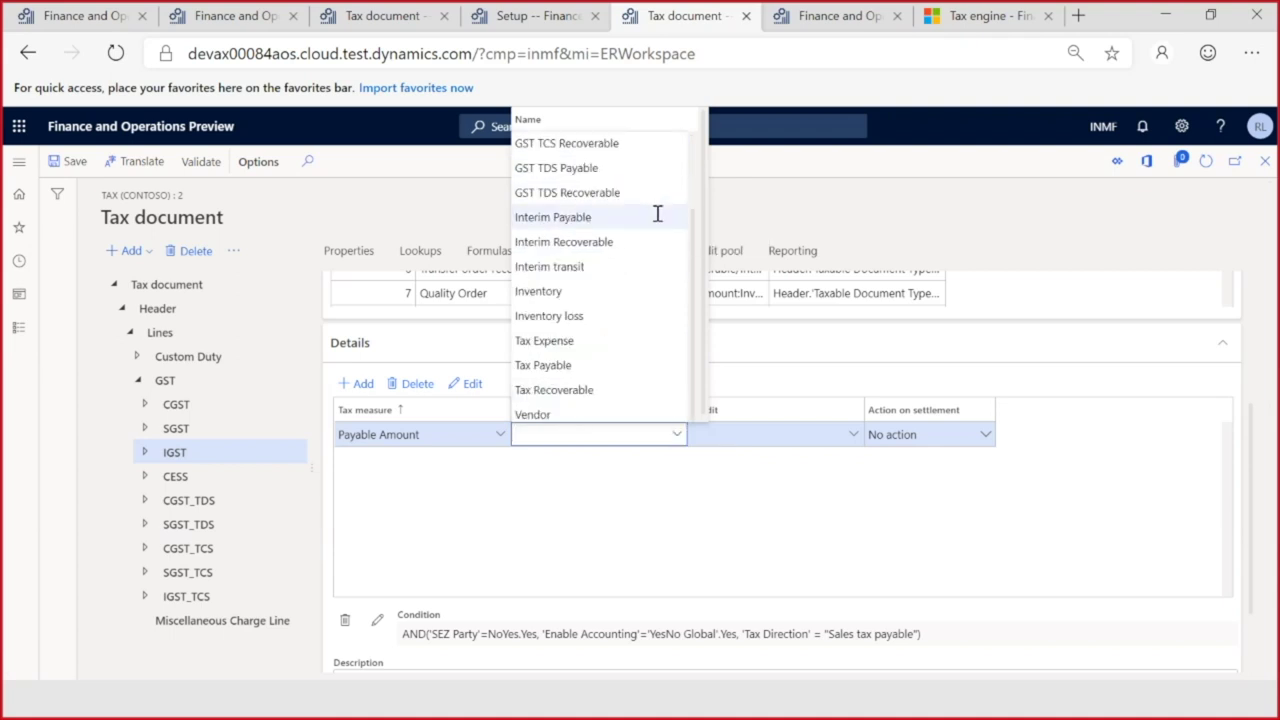
{"action": "scroll", "coordinate": [652, 208], "scroll_direction": "up", "scroll_amount": 2}
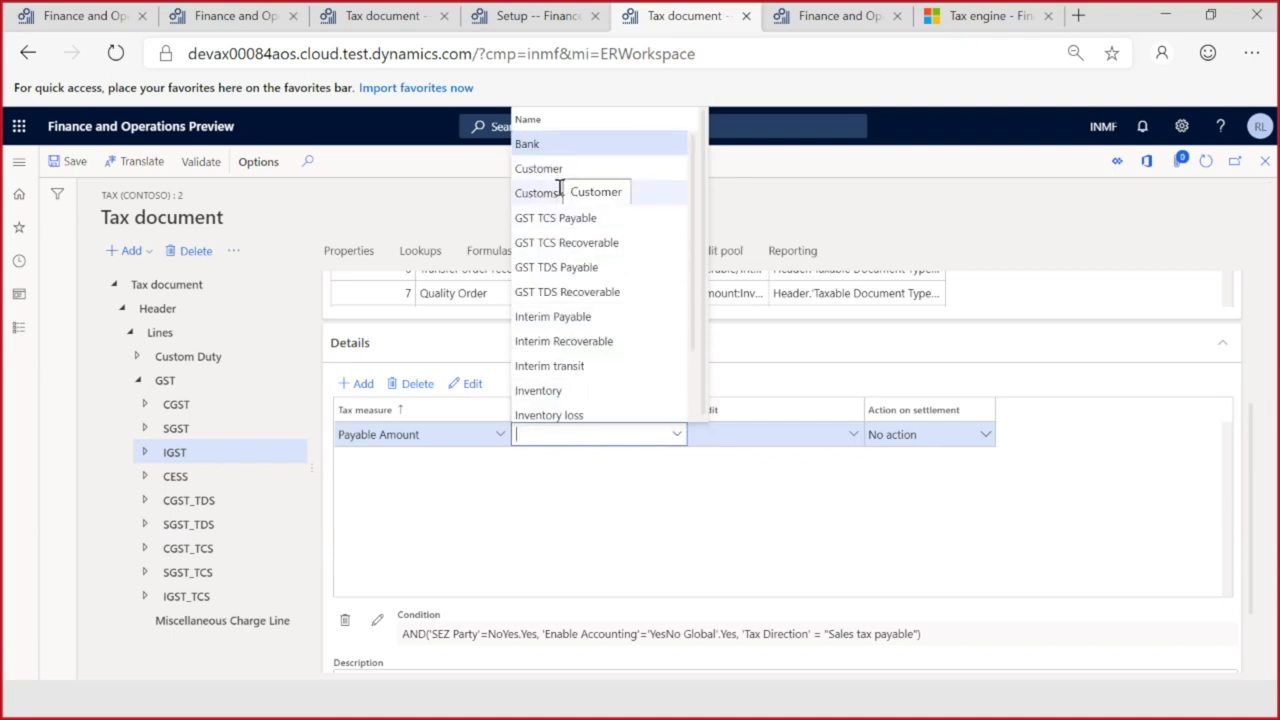
{"action": "scroll", "coordinate": [576, 264], "scroll_direction": "down", "scroll_amount": 2}
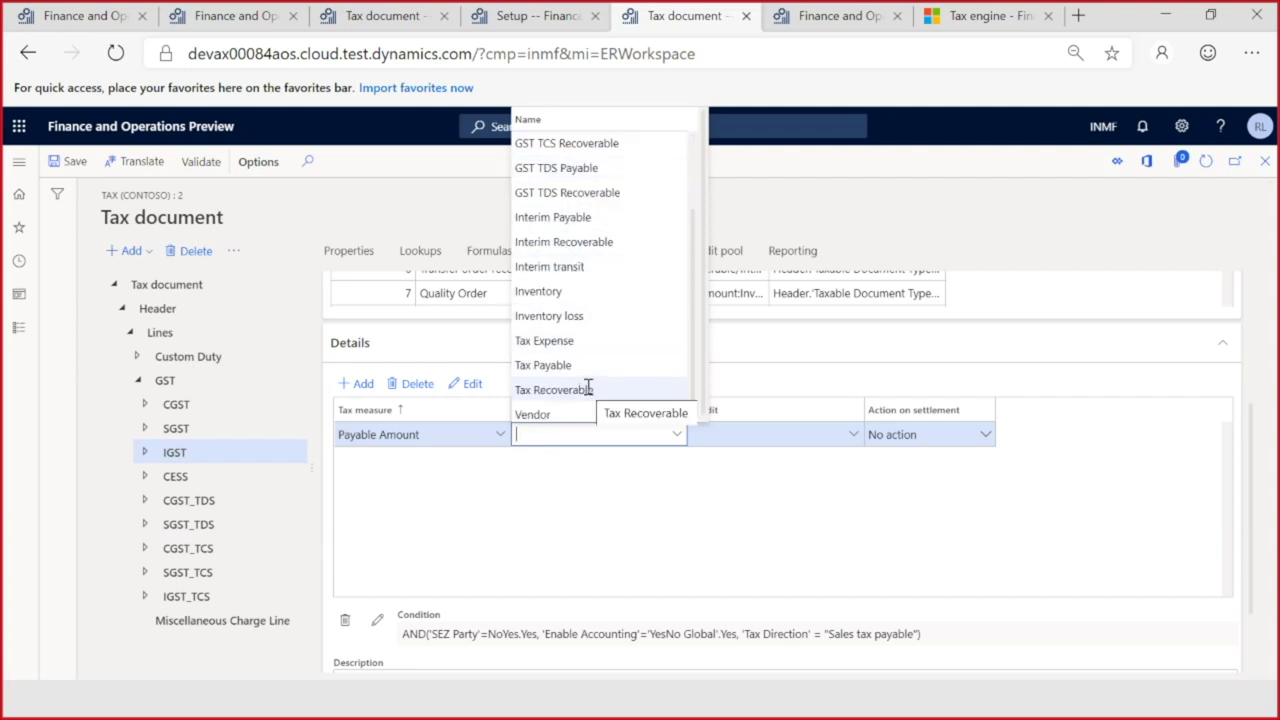
{"action": "left_click", "coordinate": [578, 436]}
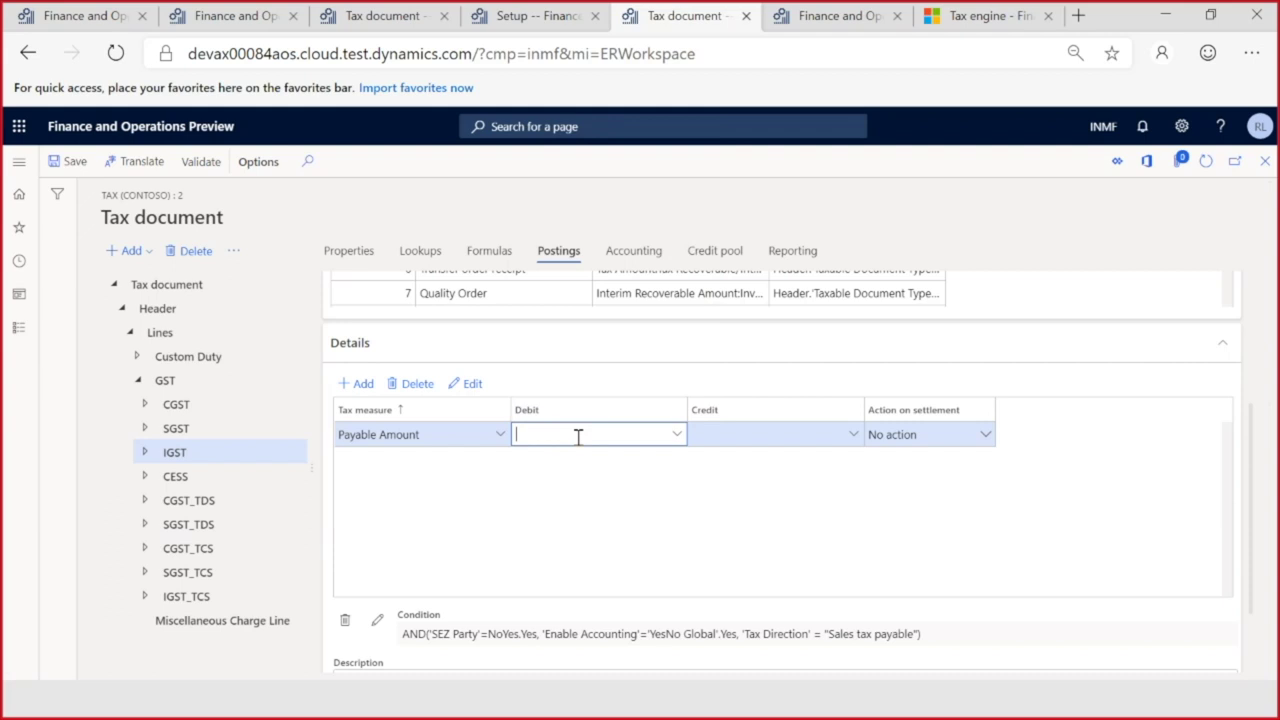
{"action": "type", "text": "Tax Refundable"}
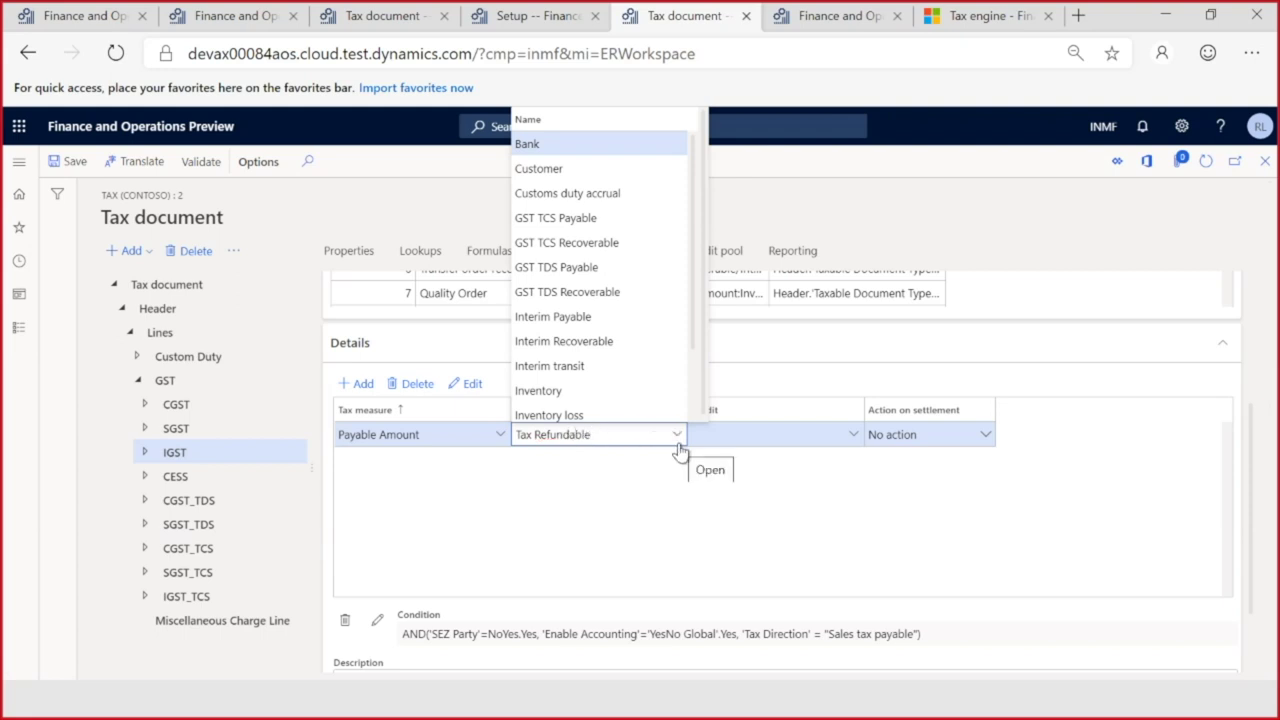
{"action": "key", "text": "Tab"}
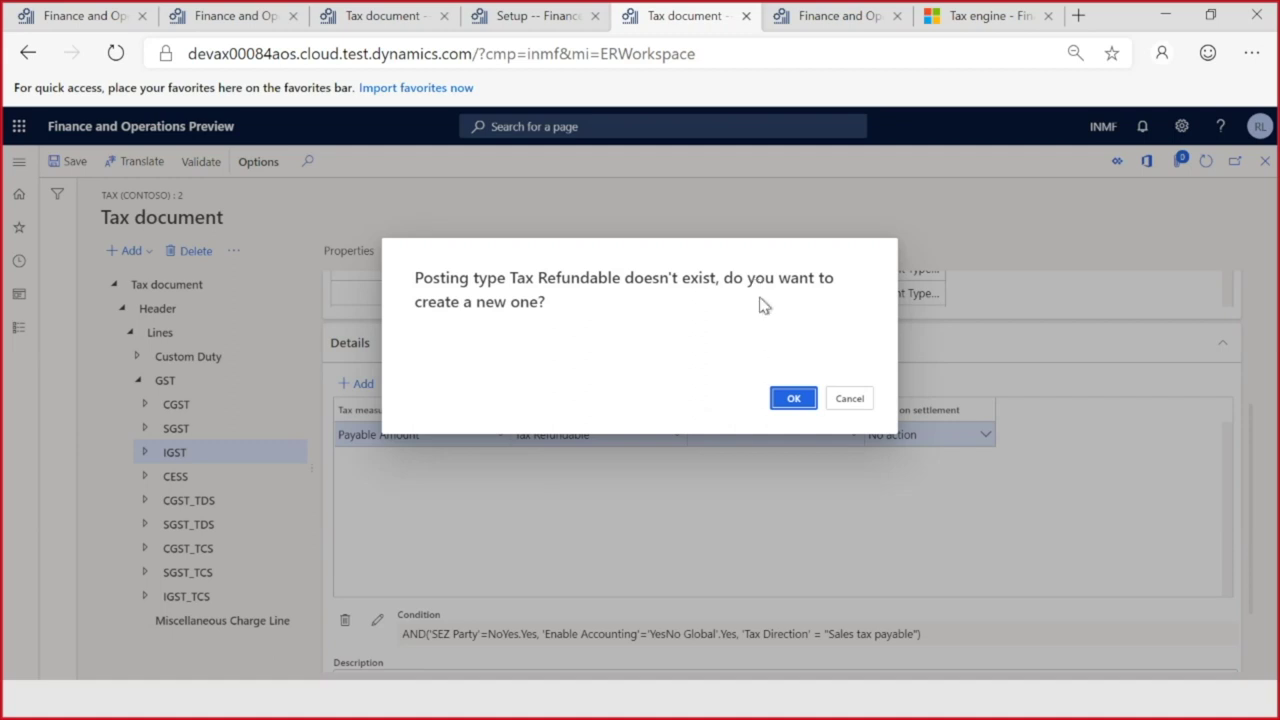
Step: Start creating the new posting type Tax Refundable and show the available tax accounting providers
{"action": "left_click", "coordinate": [793, 399]}
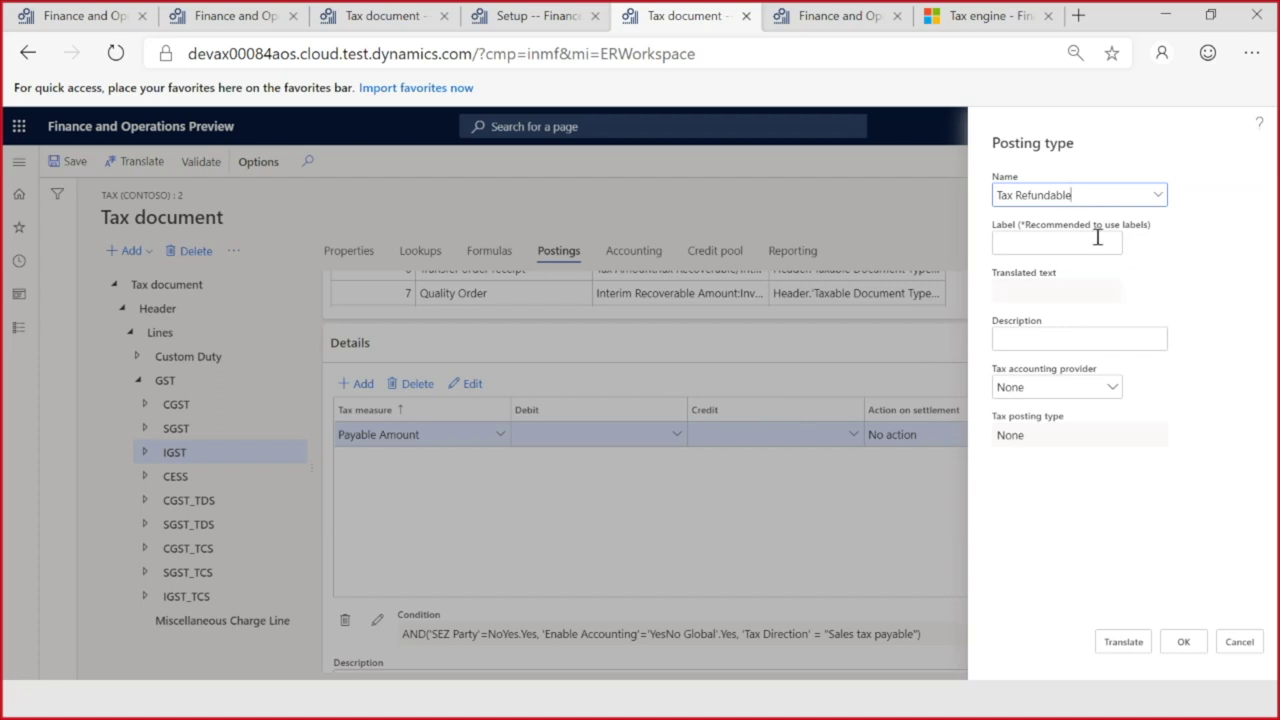
{"action": "left_click_drag", "start_coordinate": [1118, 195], "coordinate": [1021, 229]}
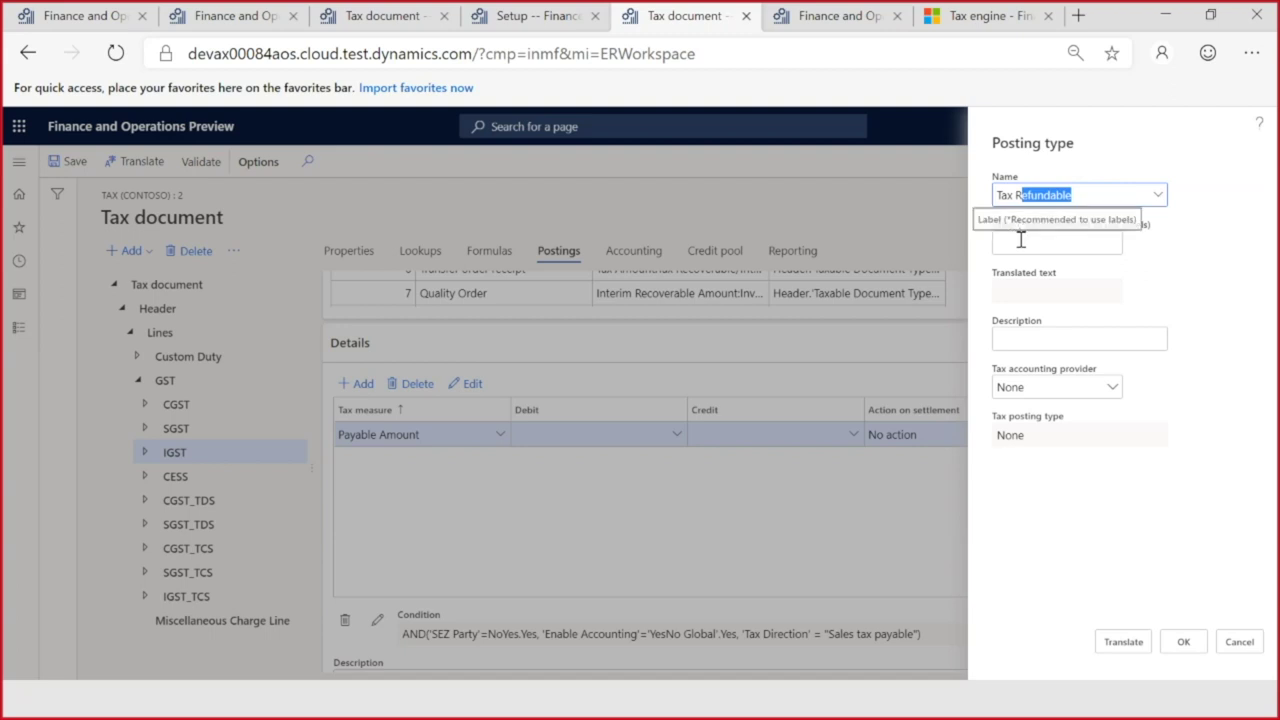
{"action": "left_click", "coordinate": [1023, 339]}
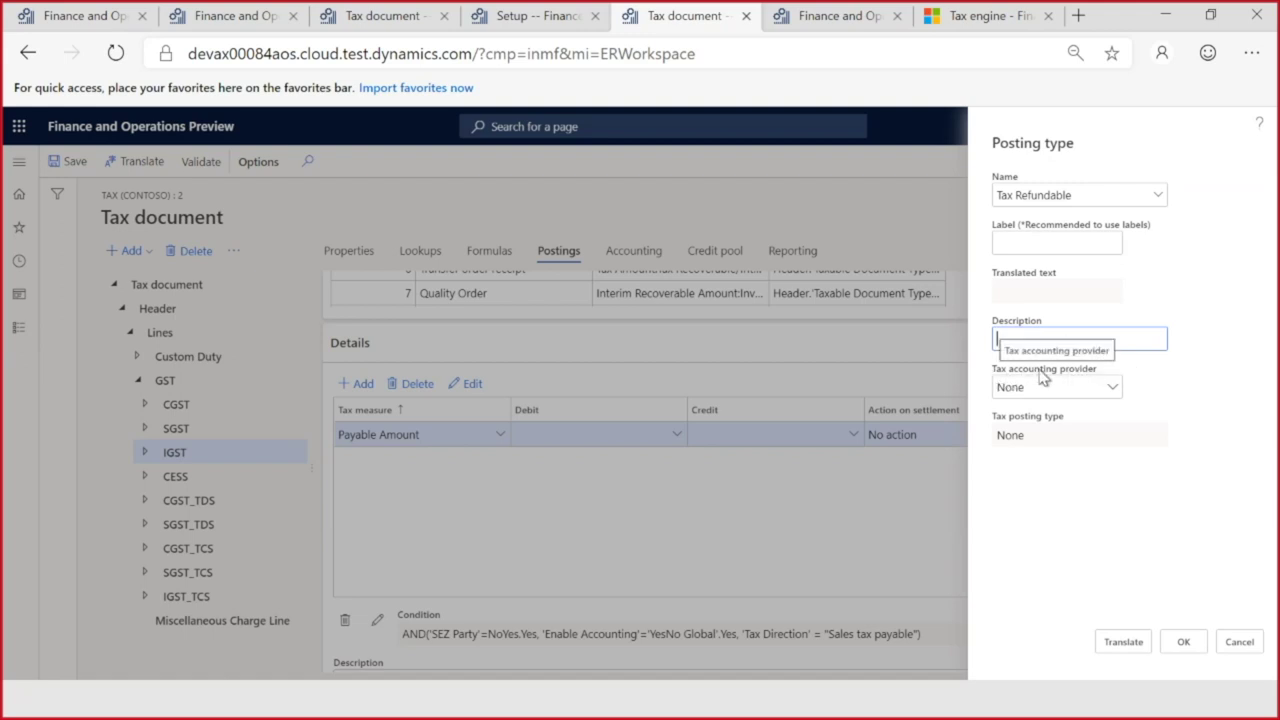
{"action": "left_click", "coordinate": [1112, 390]}
{"action": "left_click", "coordinate": [1112, 390]}
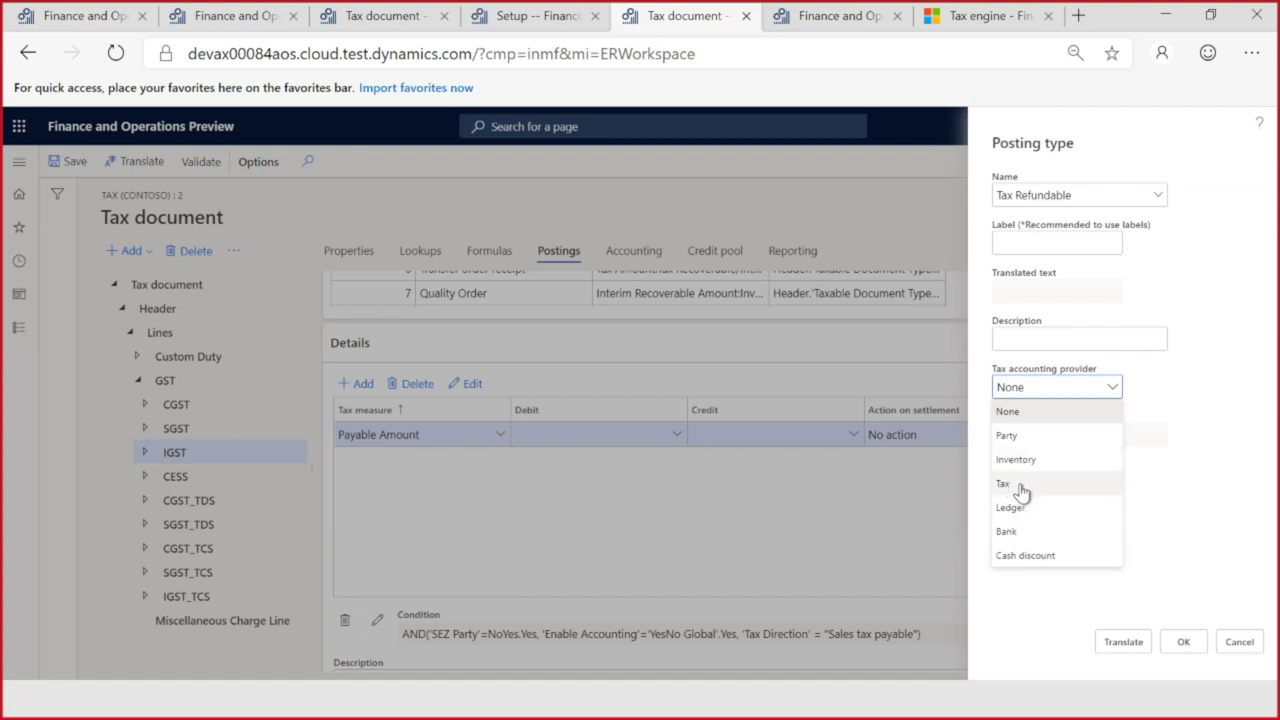
Step: Examine the GST posting types and their main accounts in the tax setup, comparing them with the tax accounting provider options
{"action": "left_click", "coordinate": [535, 18]}
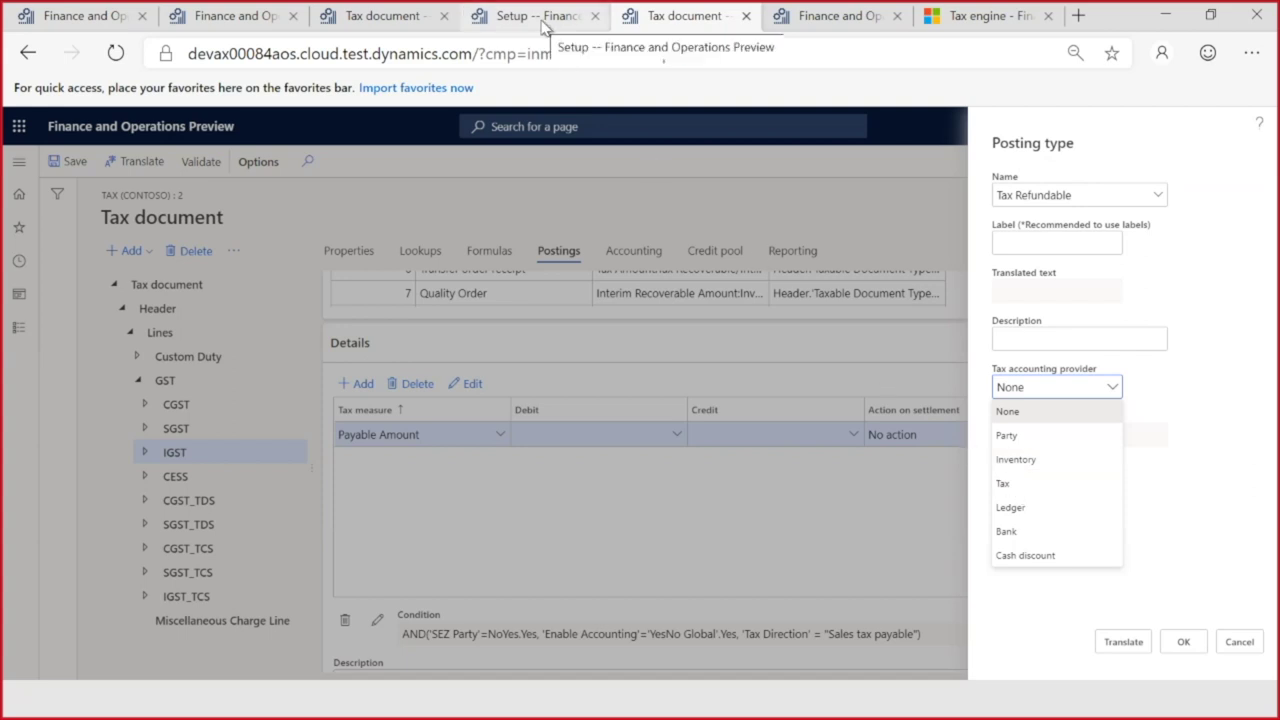
{"action": "scroll", "coordinate": [257, 420], "scroll_direction": "down", "scroll_amount": 5}
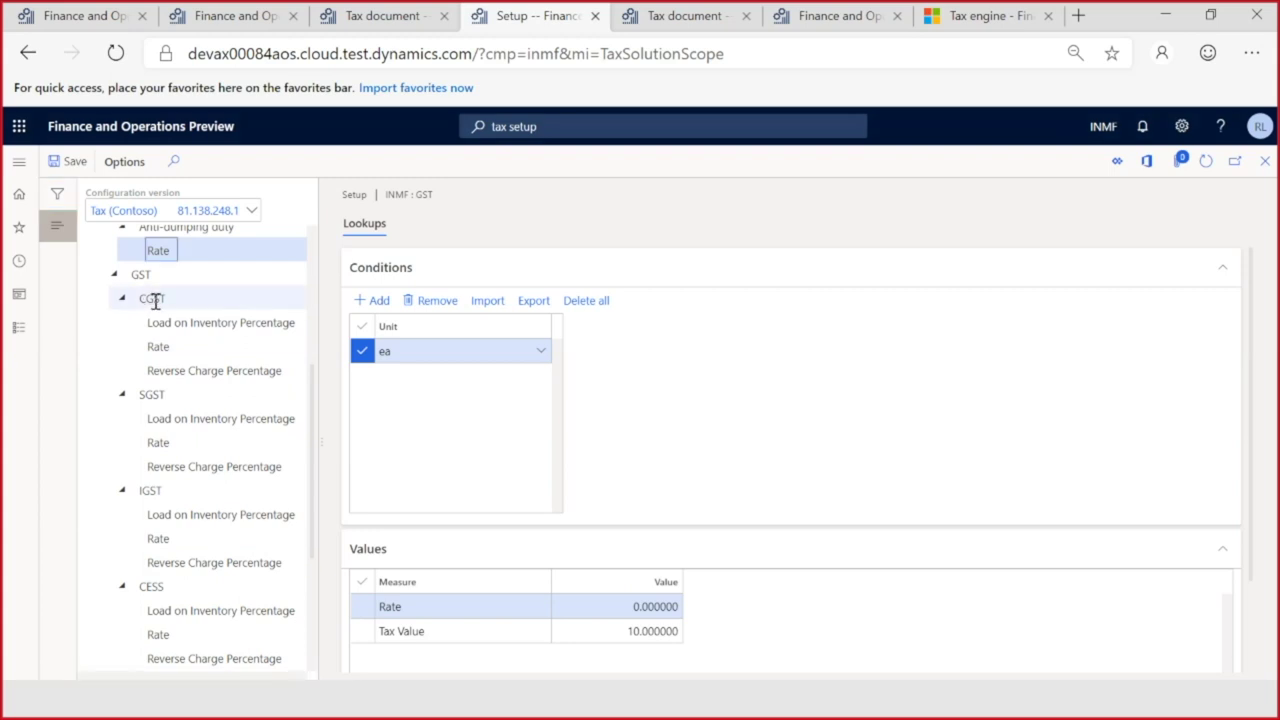
{"action": "left_click", "coordinate": [140, 274]}
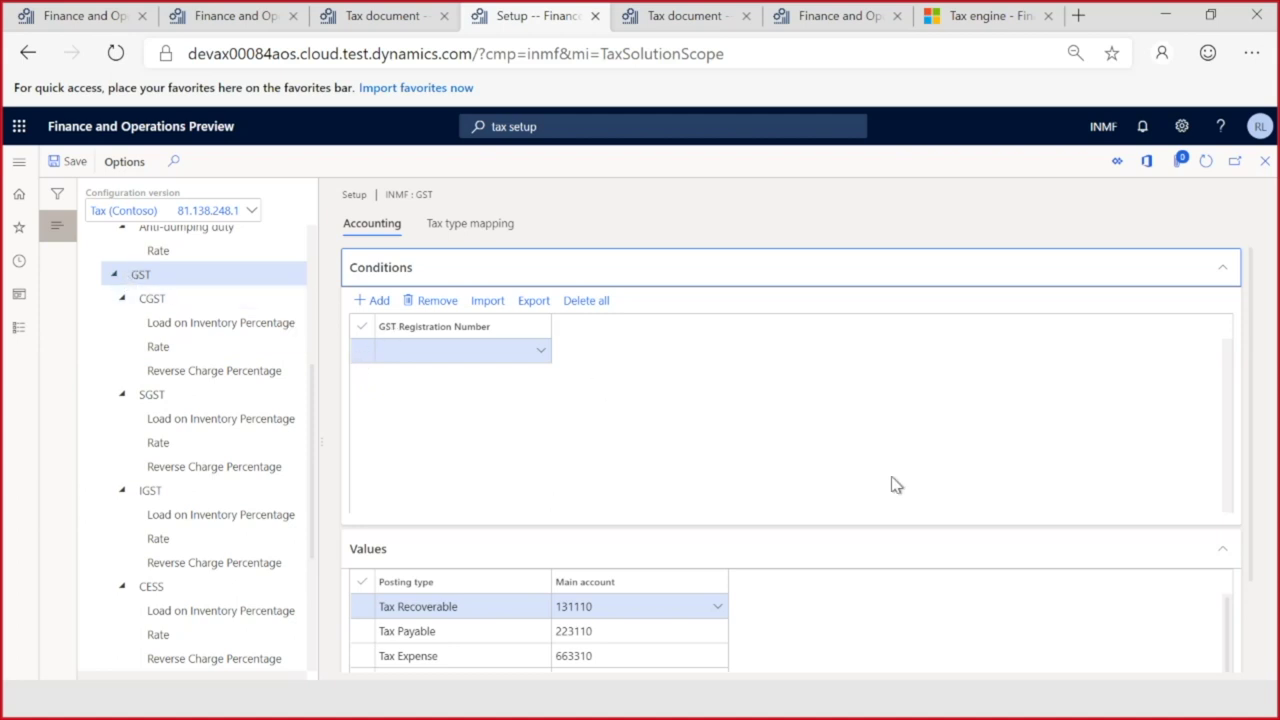
{"action": "scroll", "coordinate": [894, 483], "scroll_direction": "down", "scroll_amount": 2}
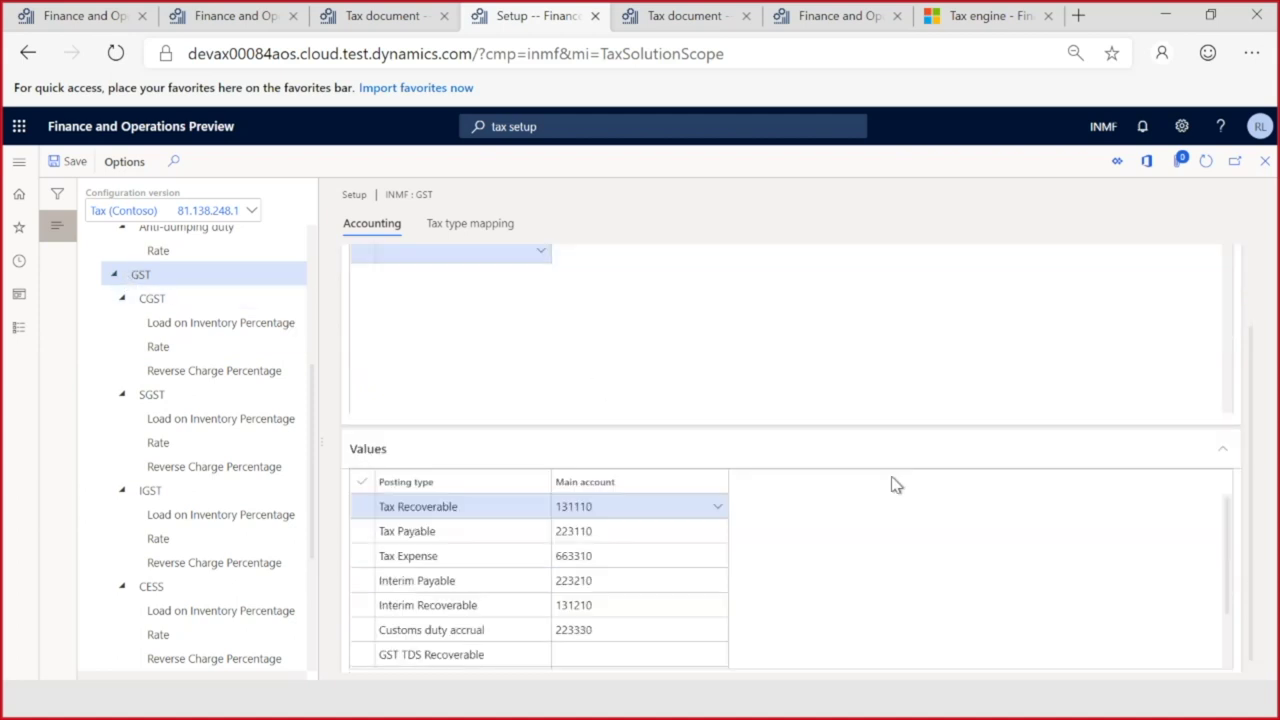
{"action": "left_click", "coordinate": [466, 495]}
{"action": "left_click", "coordinate": [456, 525]}
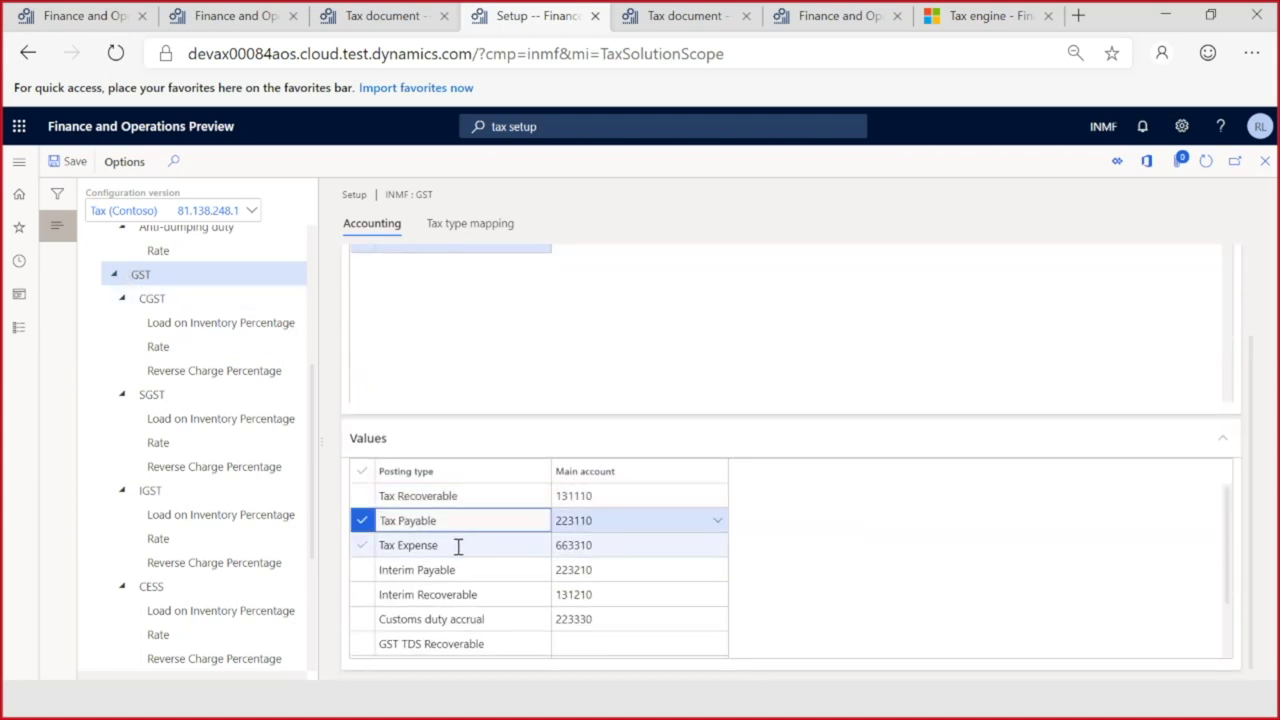
{"action": "left_click", "coordinate": [457, 544]}
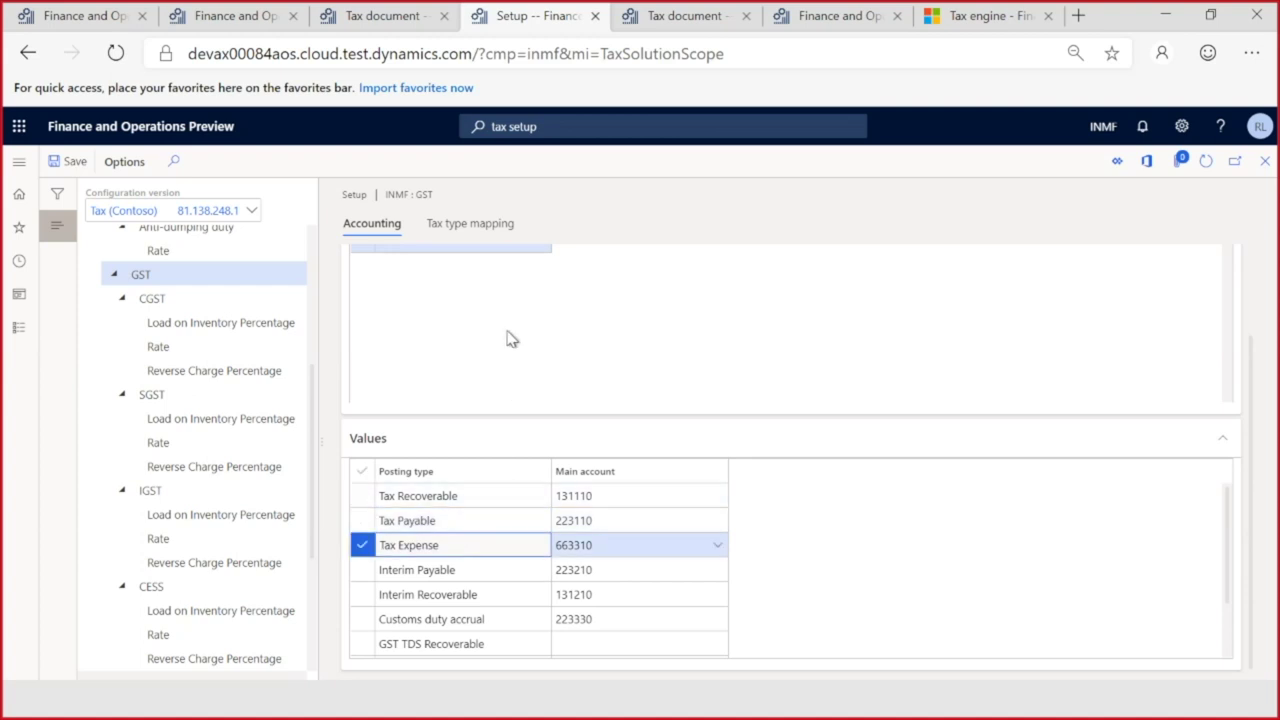
{"action": "left_click", "coordinate": [662, 22]}
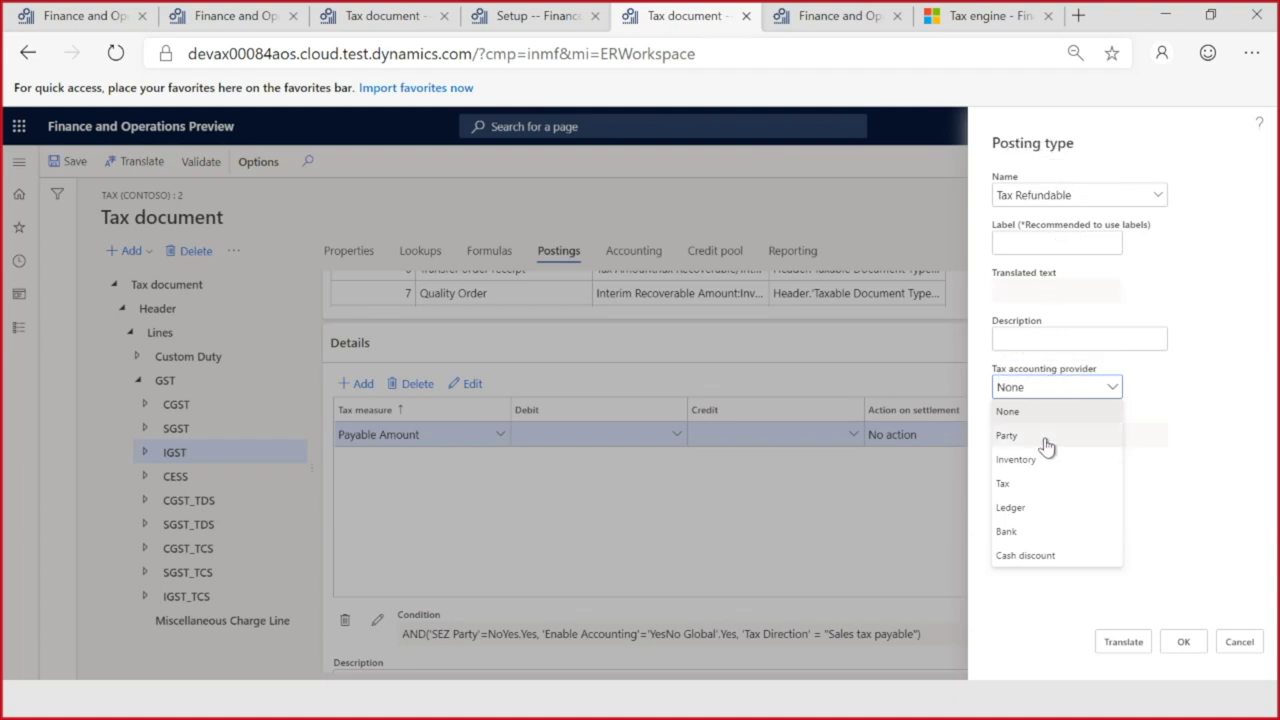
{"action": "left_click", "coordinate": [519, 16]}
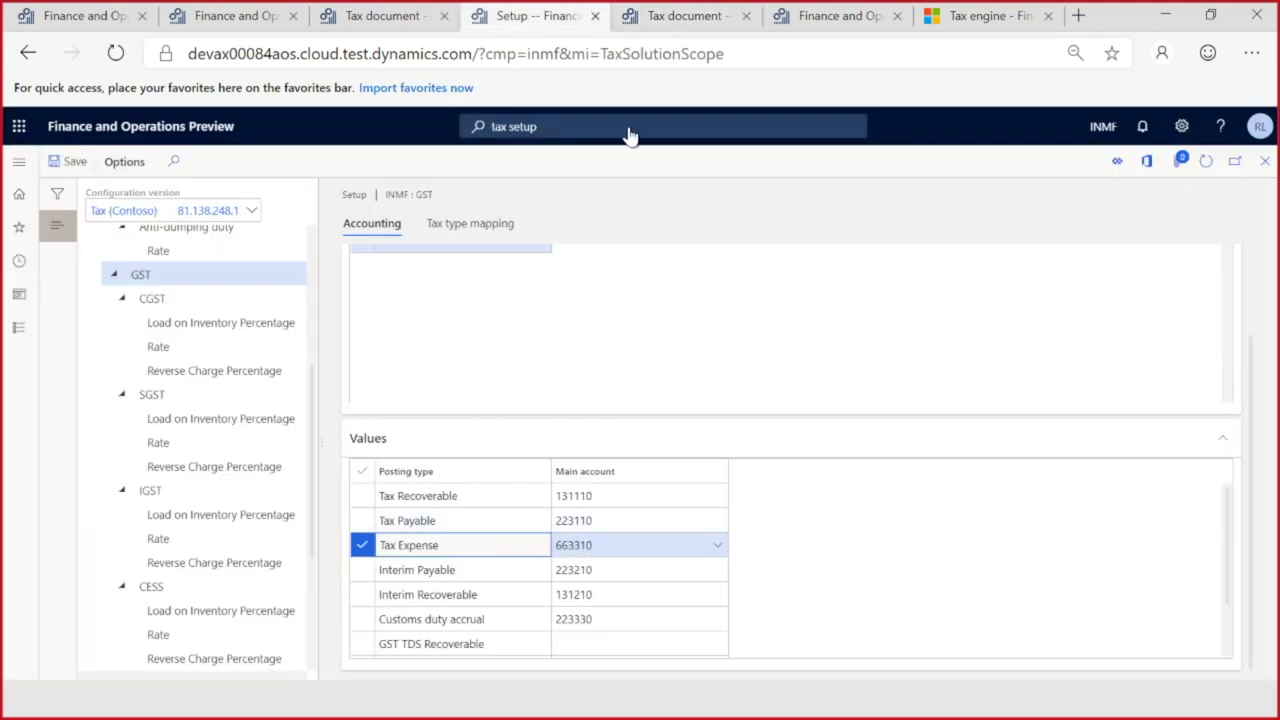
{"action": "left_click", "coordinate": [688, 16]}
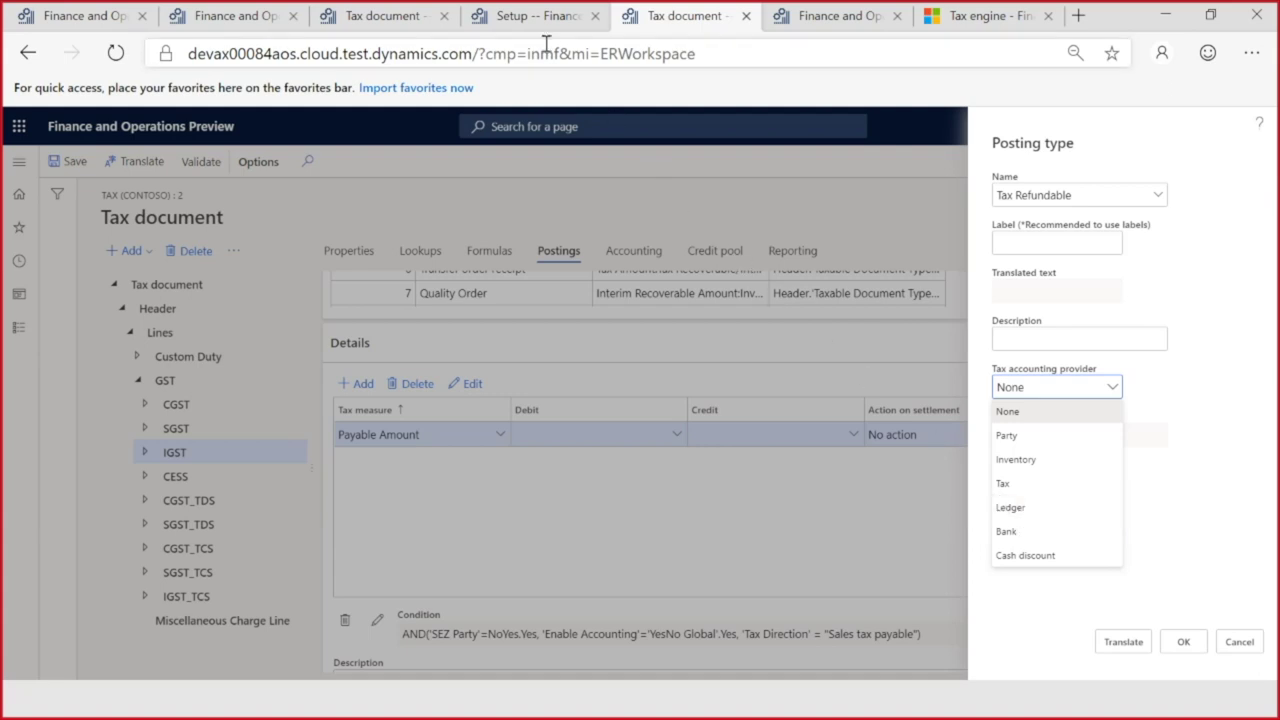
{"action": "left_click", "coordinate": [532, 17]}
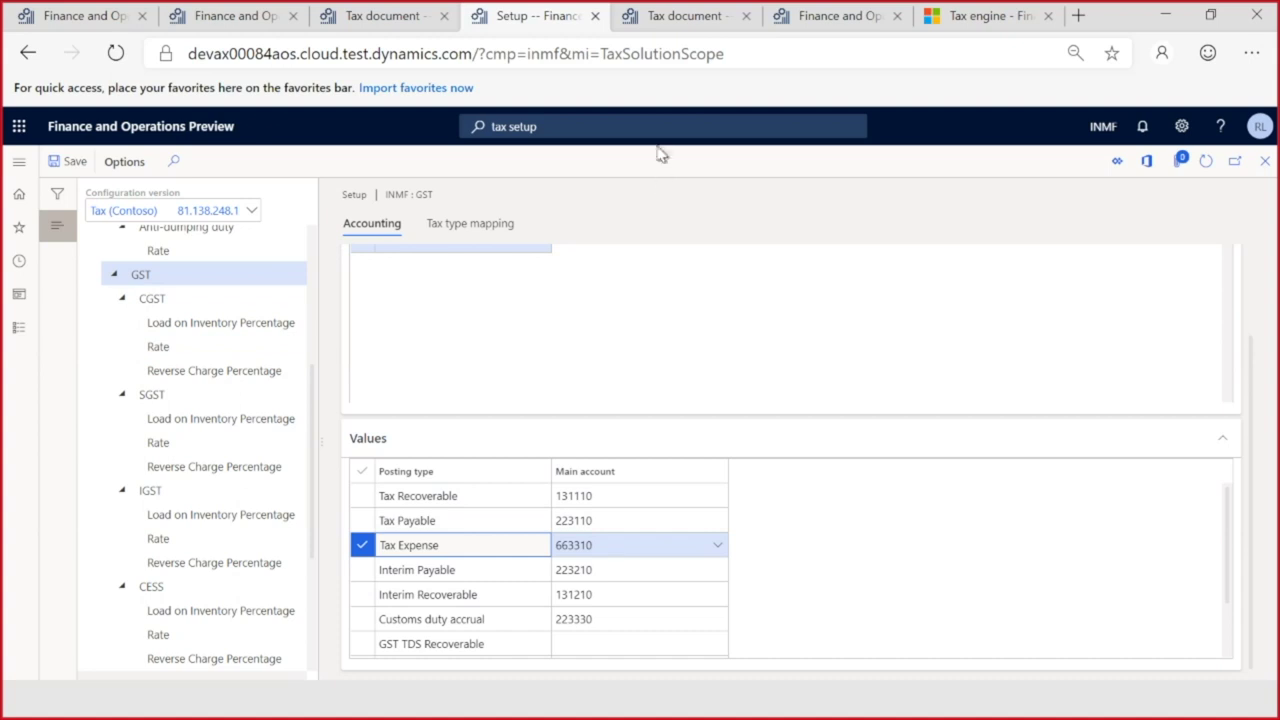
{"action": "left_click", "coordinate": [668, 24]}
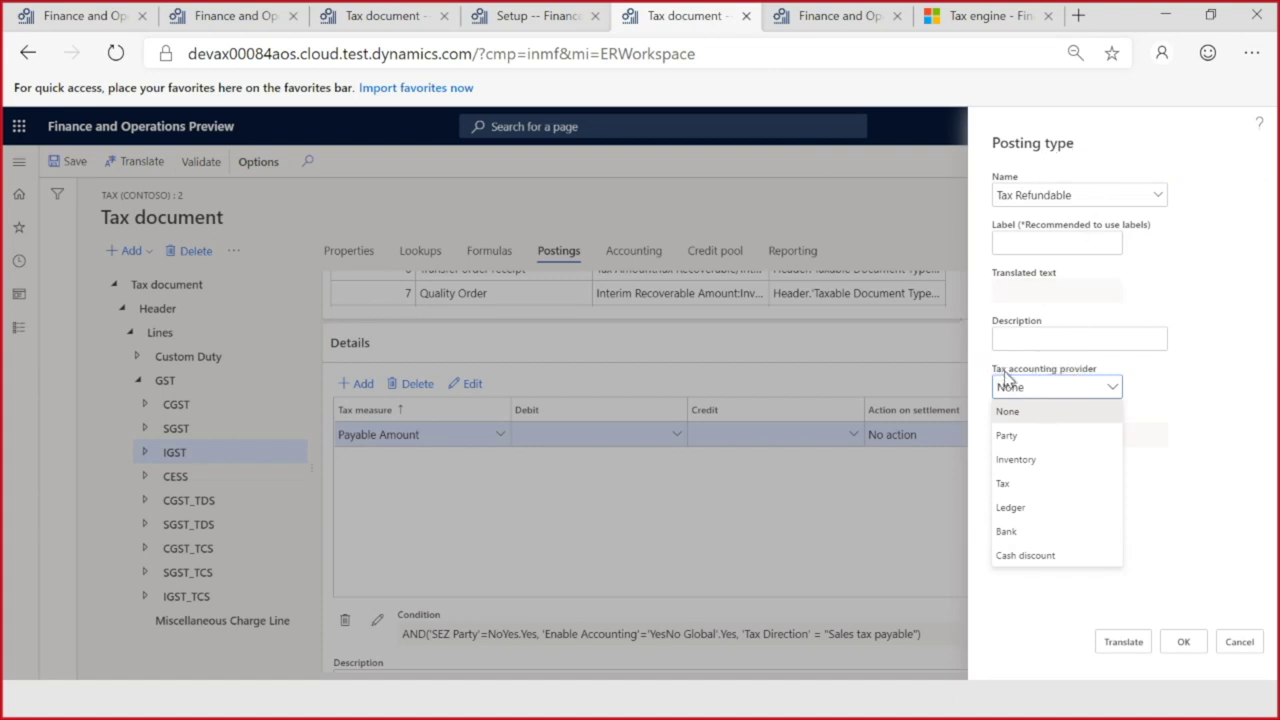
Step: Set the tax accounting provider of the Tax Refundable posting type to Ledger and confirm its creation
{"action": "left_click", "coordinate": [1046, 514]}
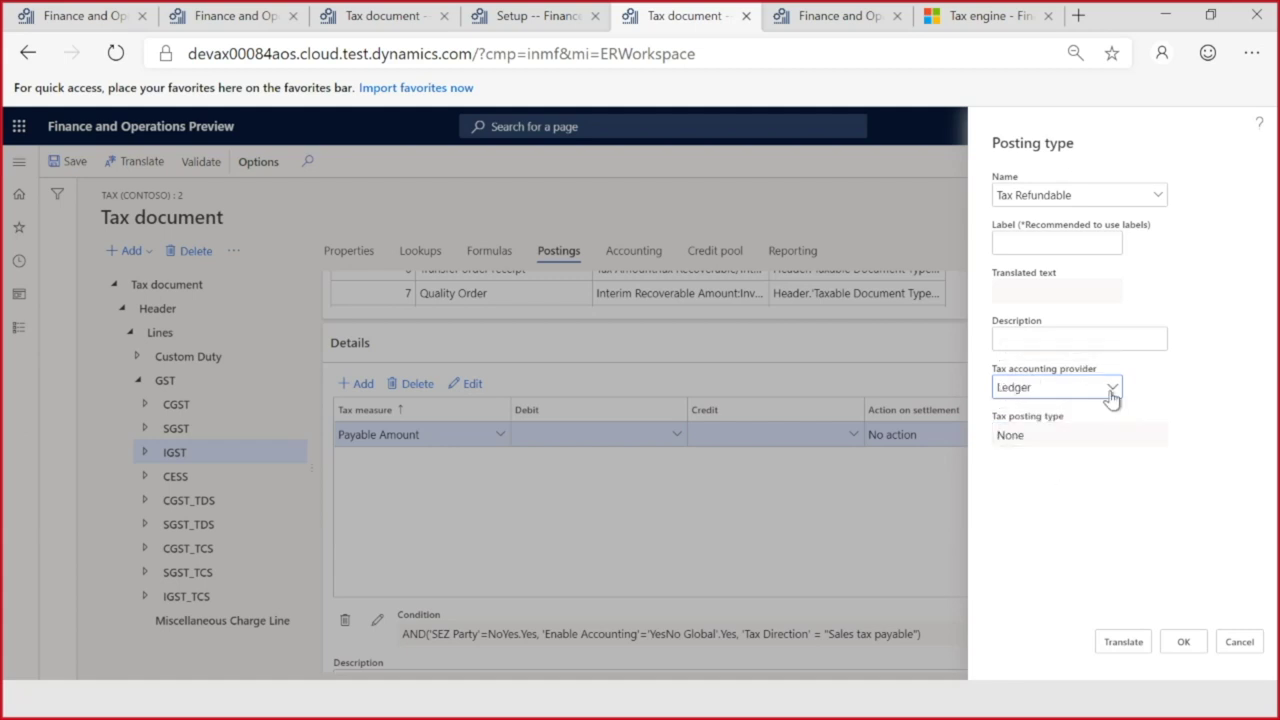
{"action": "left_click", "coordinate": [1111, 396]}
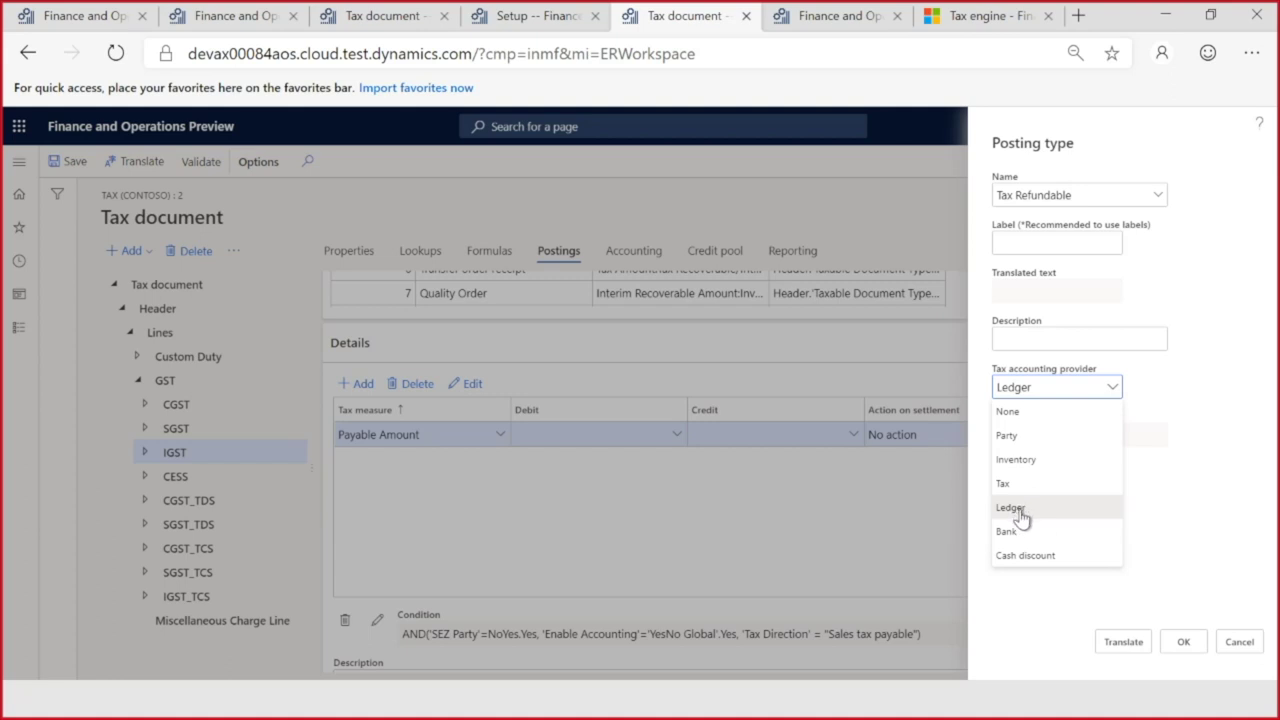
{"action": "left_click", "coordinate": [1016, 508]}
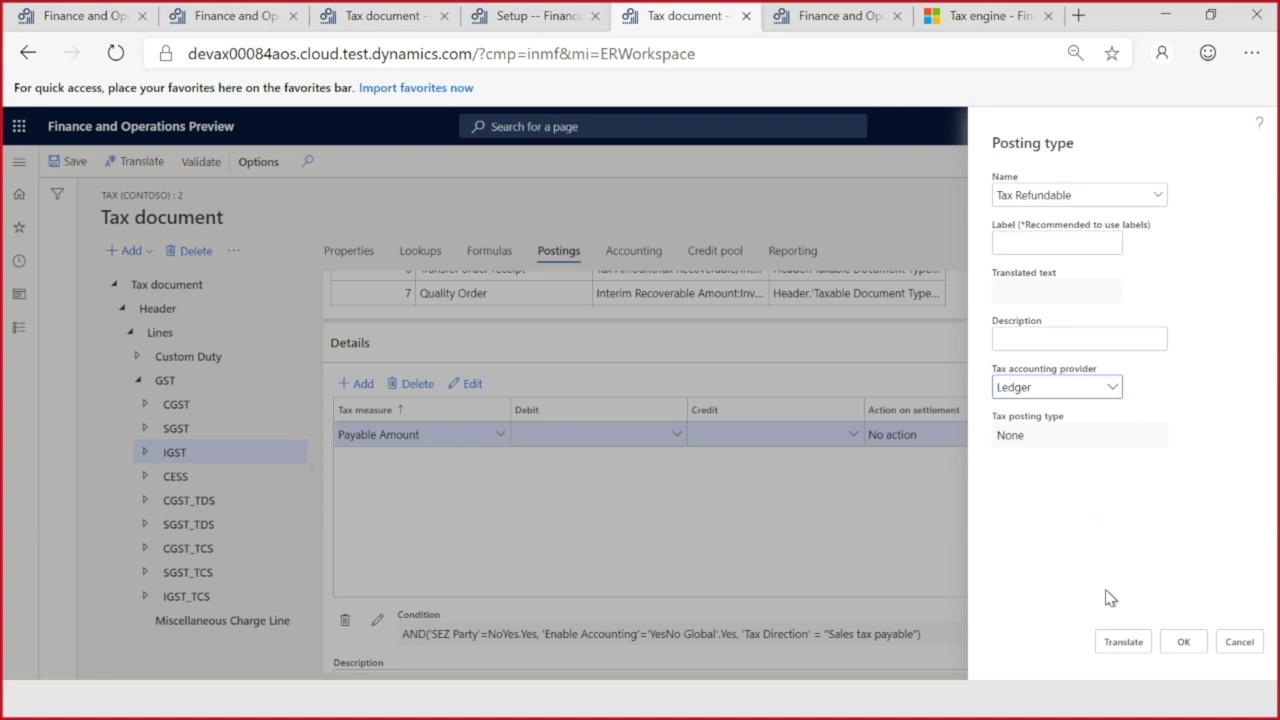
{"action": "left_click", "coordinate": [1185, 645]}
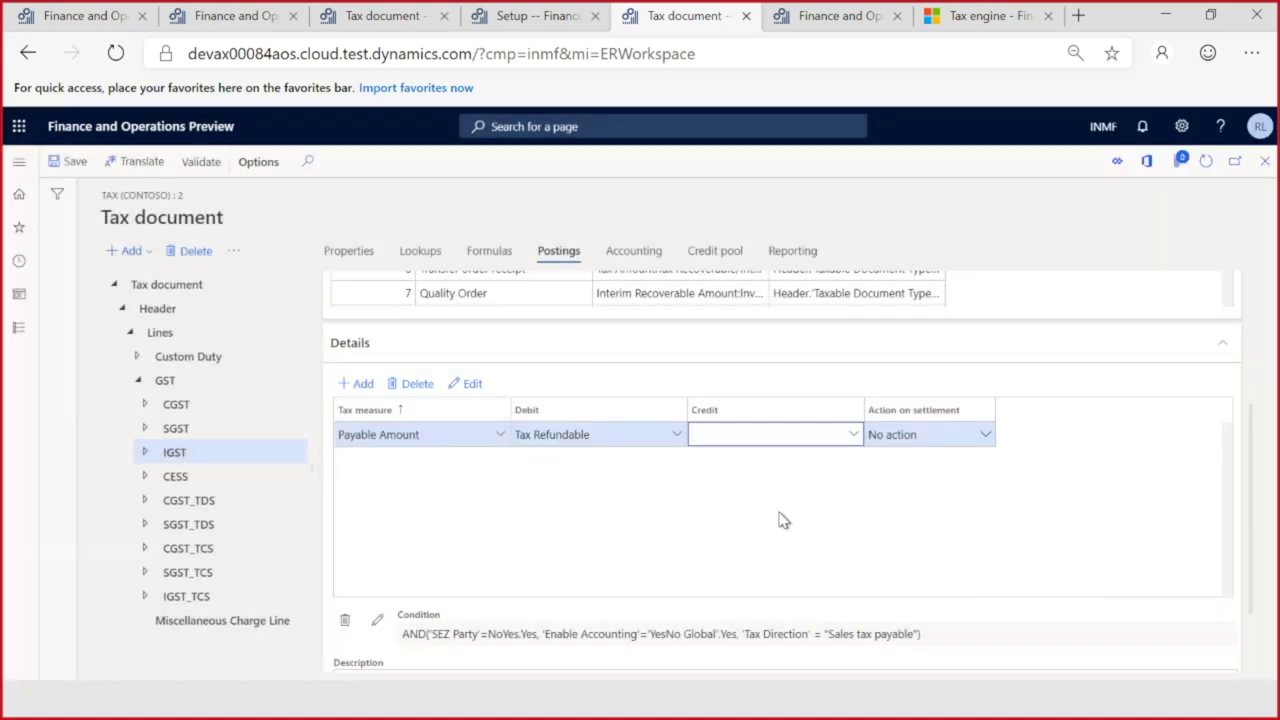
Step: Choose Tax Payable as the credit of the Payable Amount line and save the tax document
{"action": "left_click", "coordinate": [634, 434]}
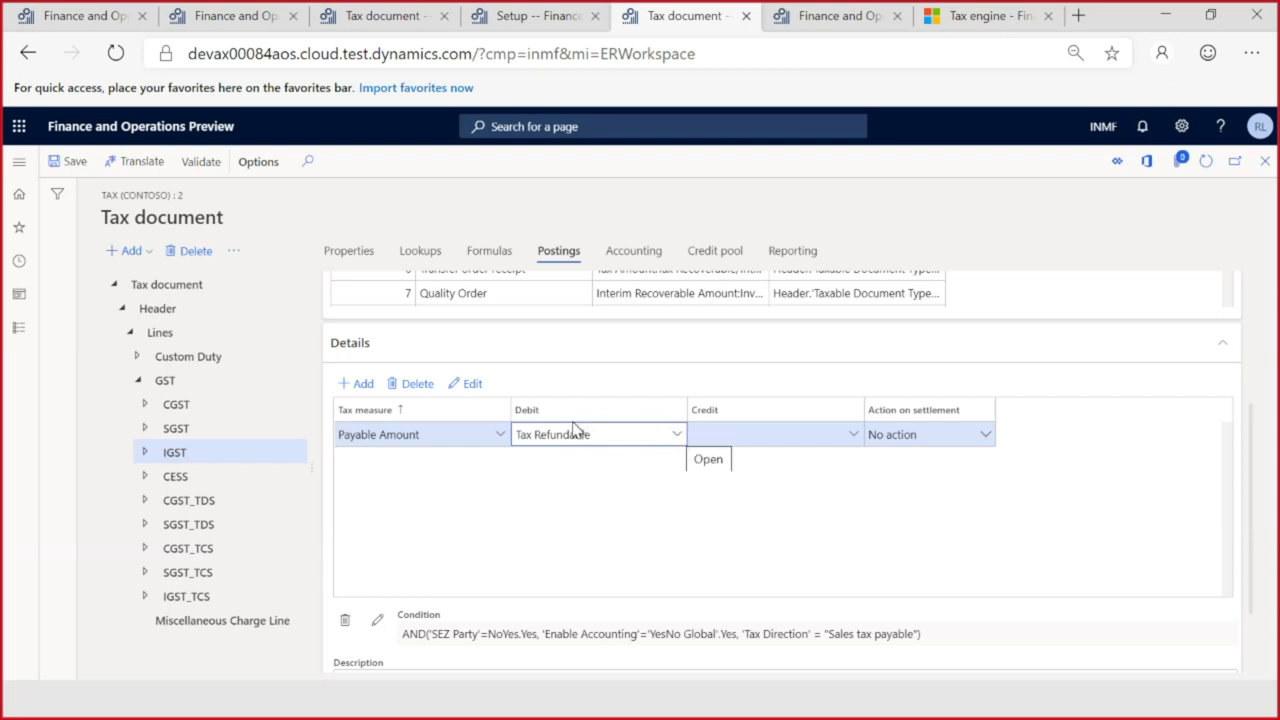
{"action": "left_click", "coordinate": [763, 434]}
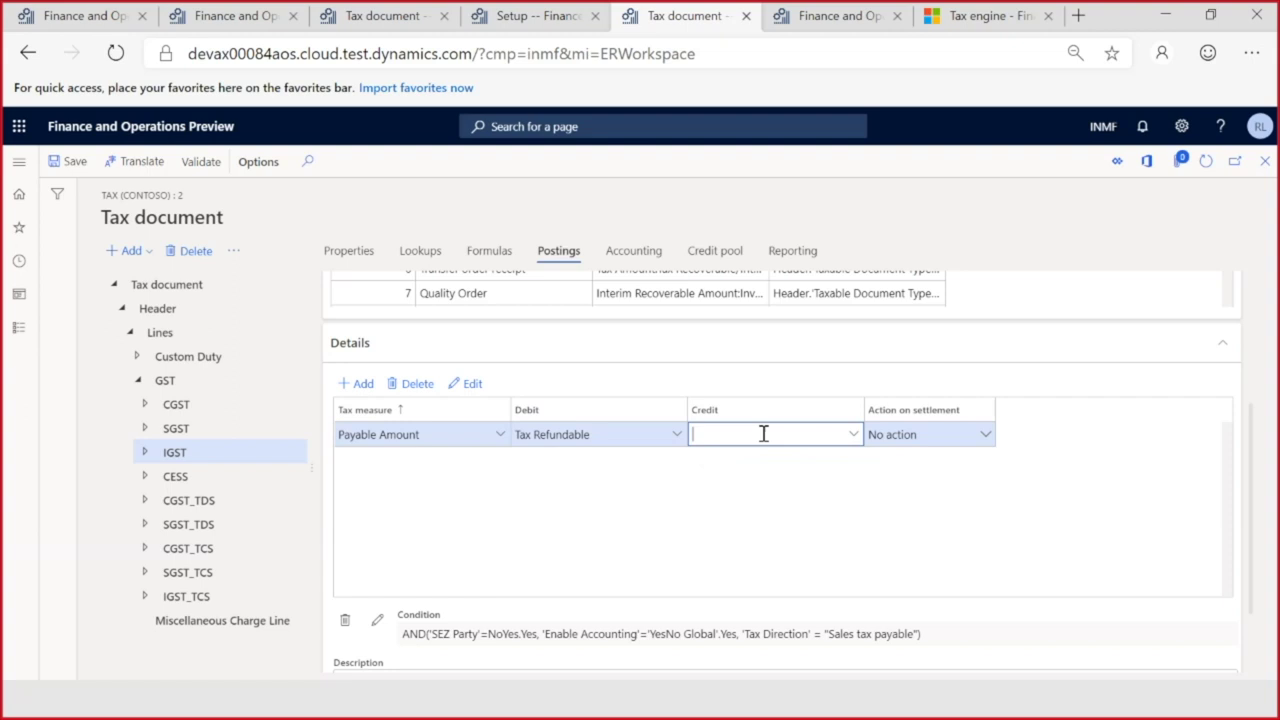
{"action": "left_click", "coordinate": [853, 434]}
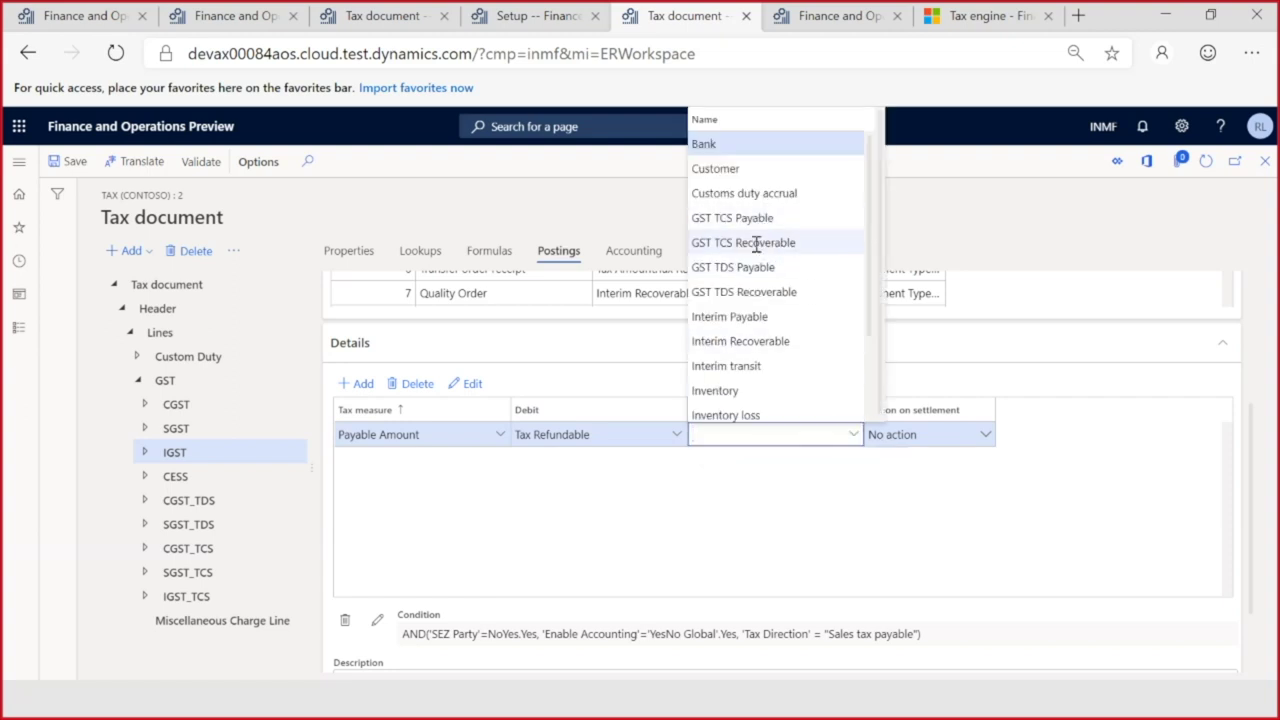
{"action": "scroll", "coordinate": [755, 250], "scroll_direction": "down", "scroll_amount": 2}
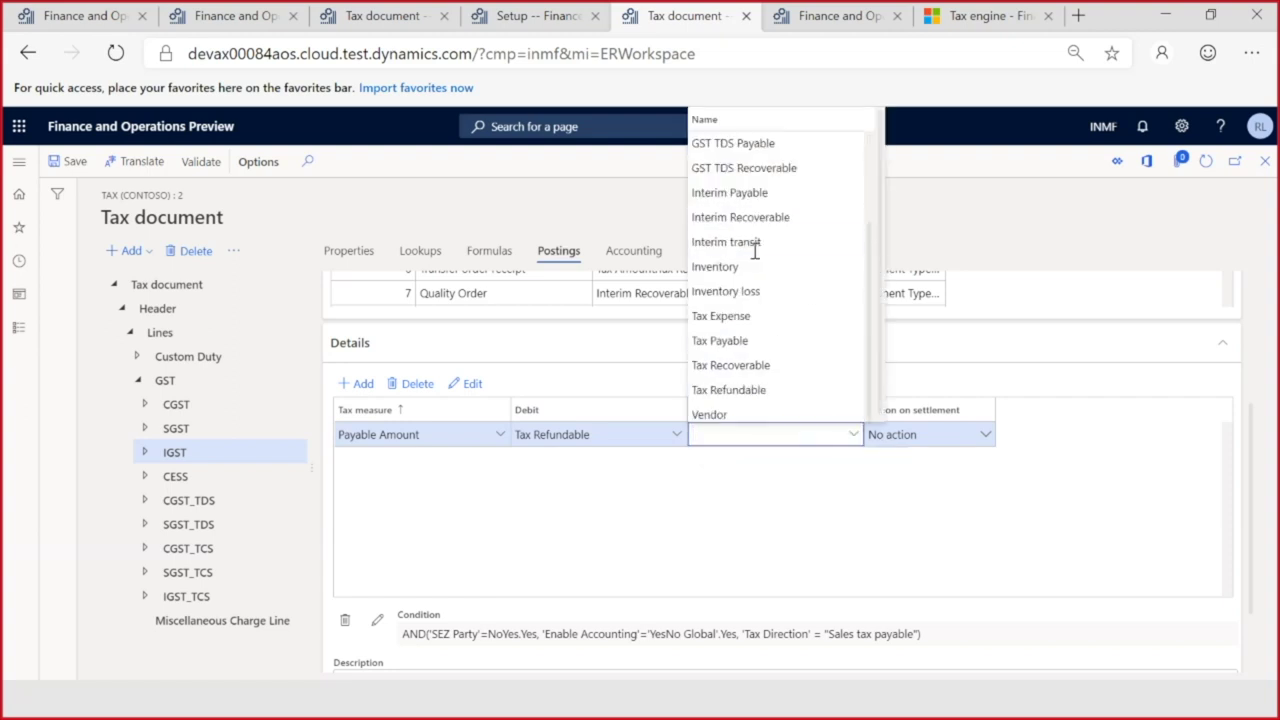
{"action": "left_click", "coordinate": [744, 343]}
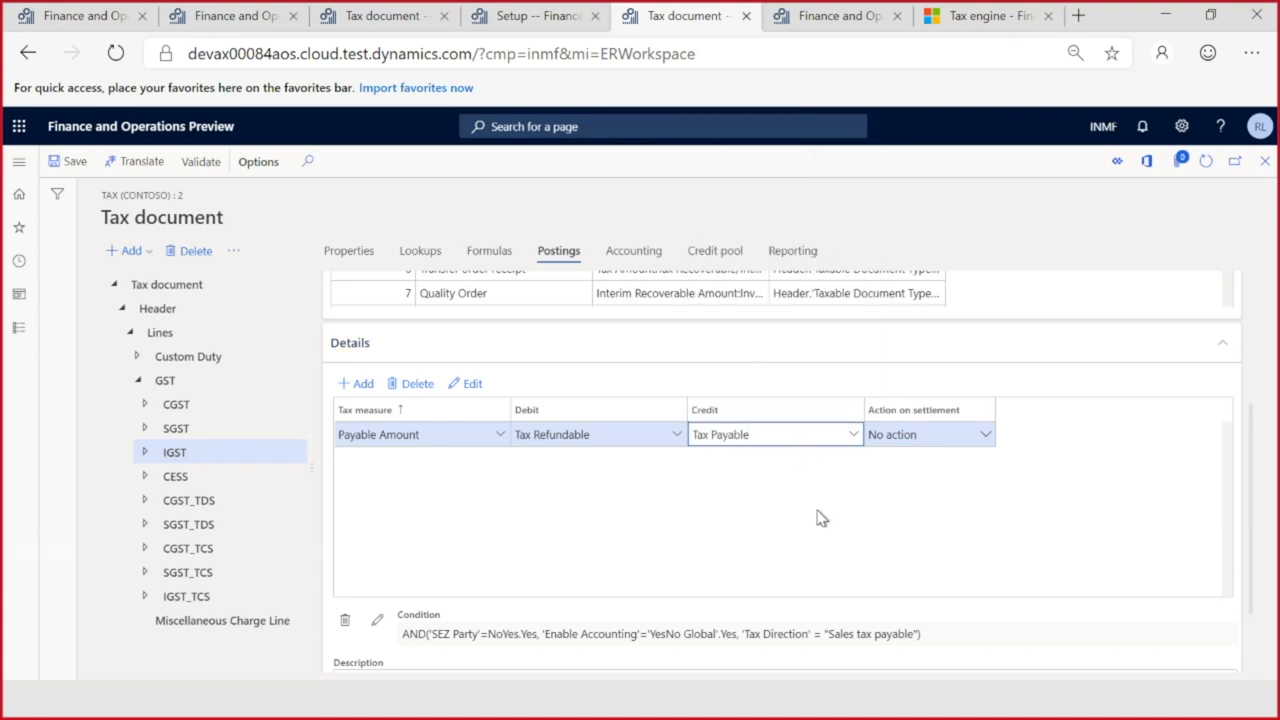
{"action": "scroll", "coordinate": [817, 516], "scroll_direction": "up", "scroll_amount": 3}
{"action": "scroll", "coordinate": [815, 510], "scroll_direction": "down", "scroll_amount": 2}
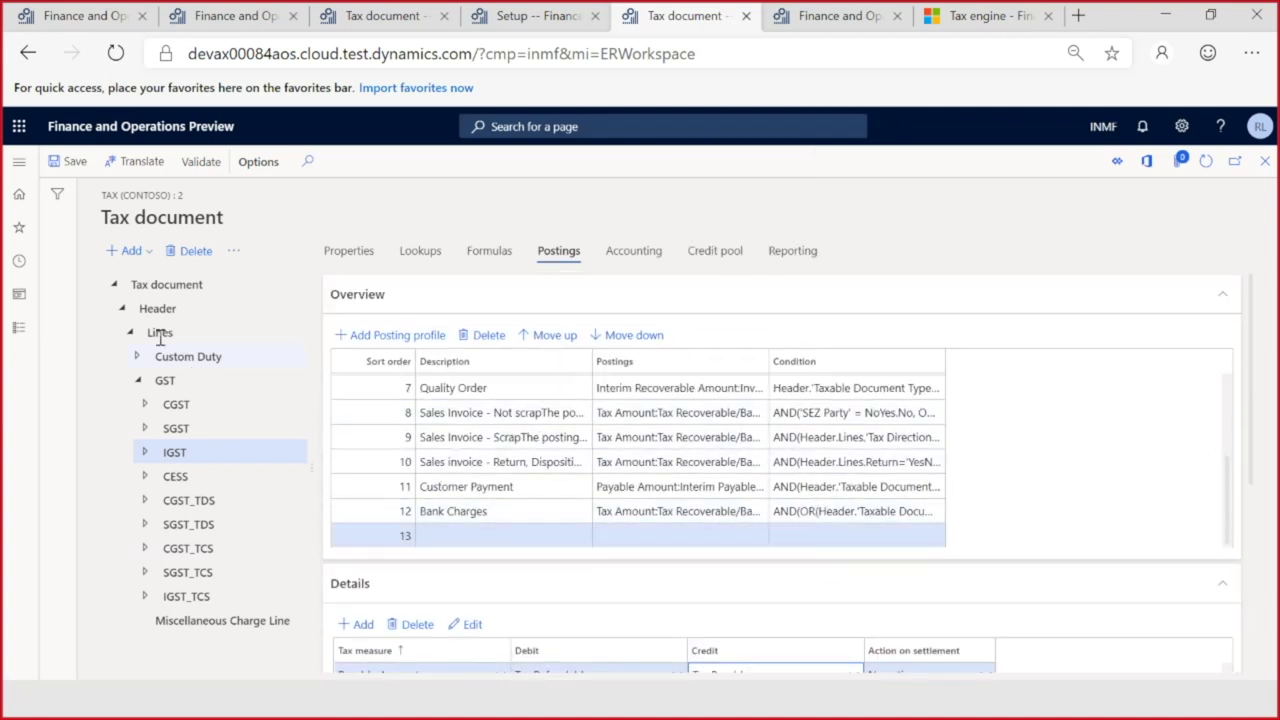
{"action": "left_click", "coordinate": [76, 163]}
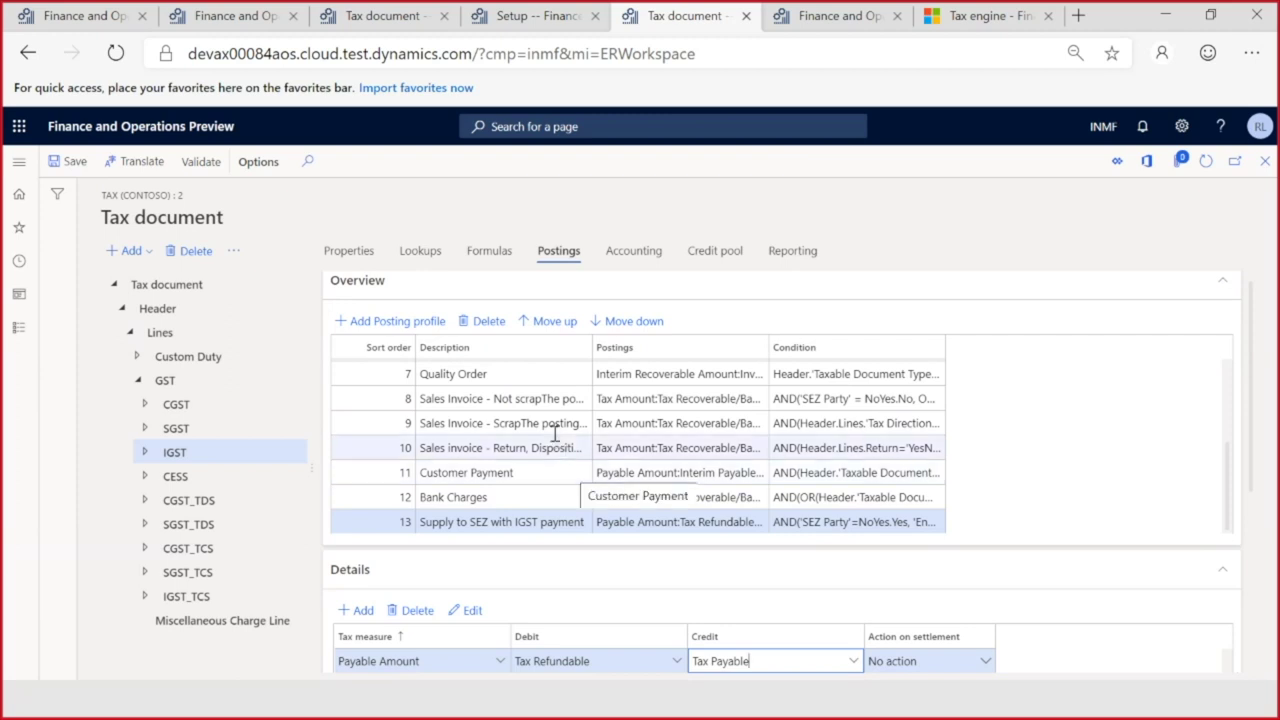
Step: Review the posting details and the full condition formula of the IGST profile Sales Invoice - Not scrap
{"action": "left_click", "coordinate": [547, 400]}
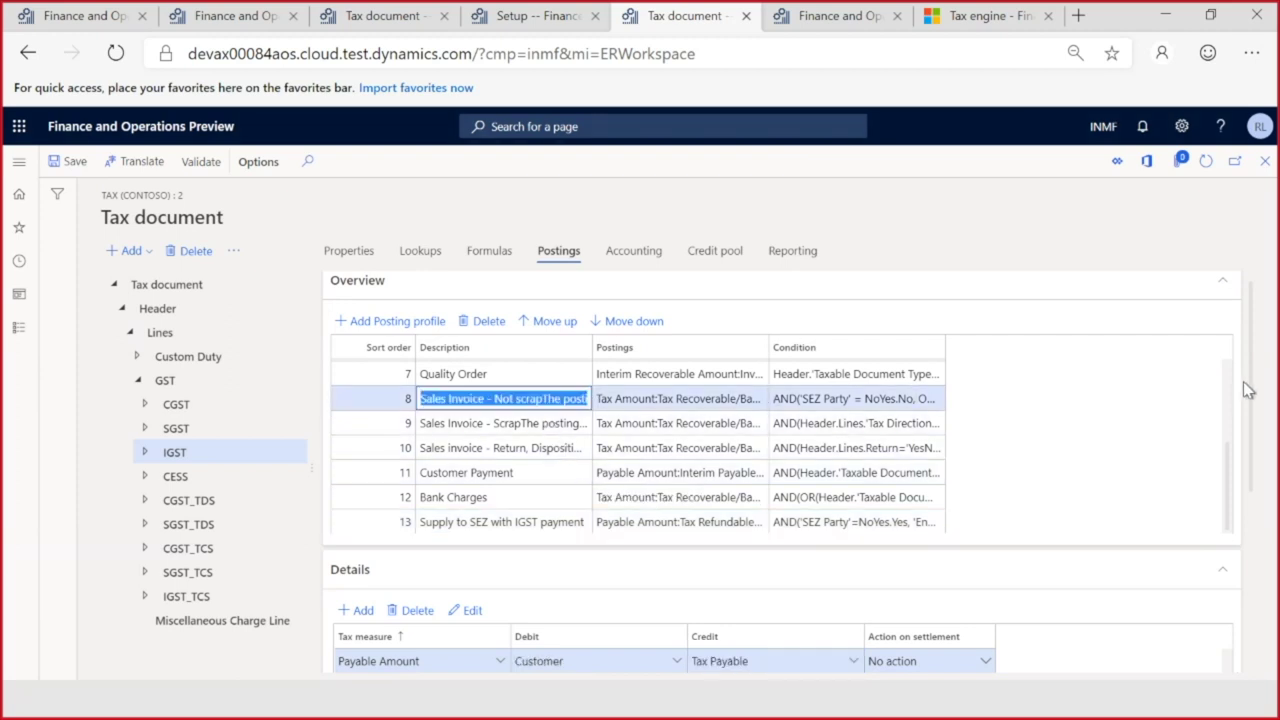
{"action": "left_click_drag", "start_coordinate": [1251, 390], "coordinate": [1275, 555]}
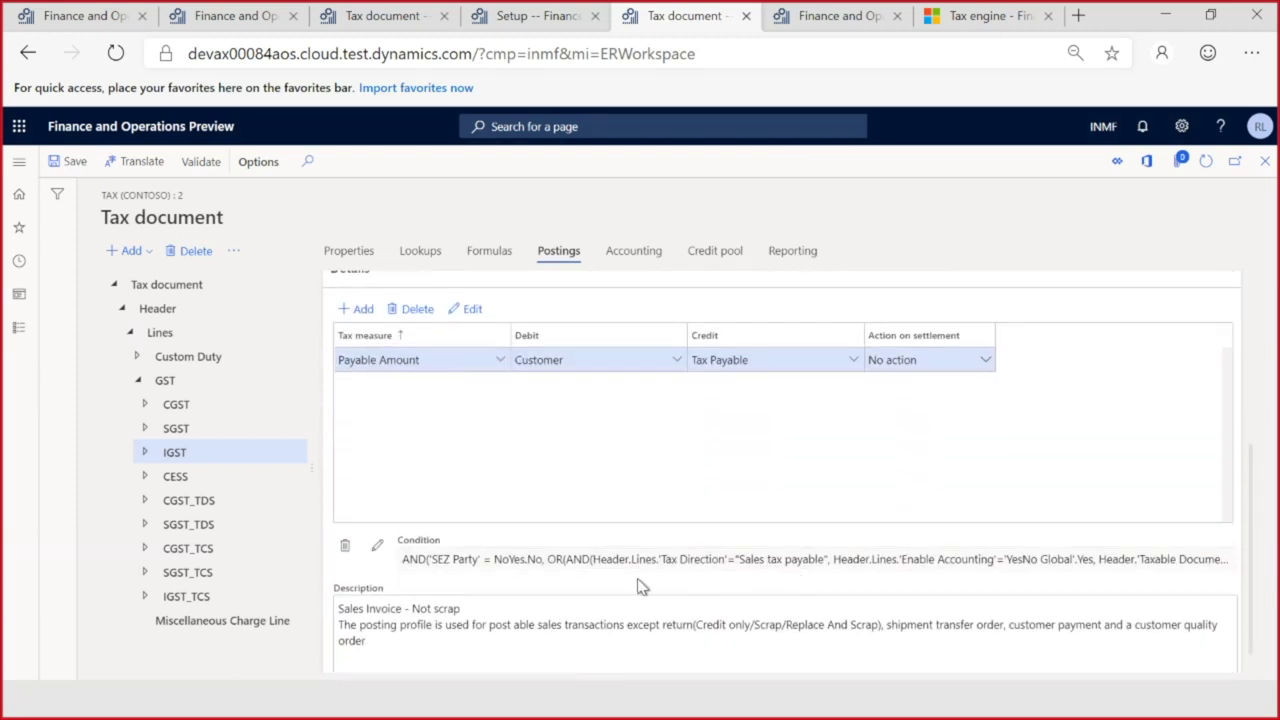
{"action": "left_click", "coordinate": [377, 548]}
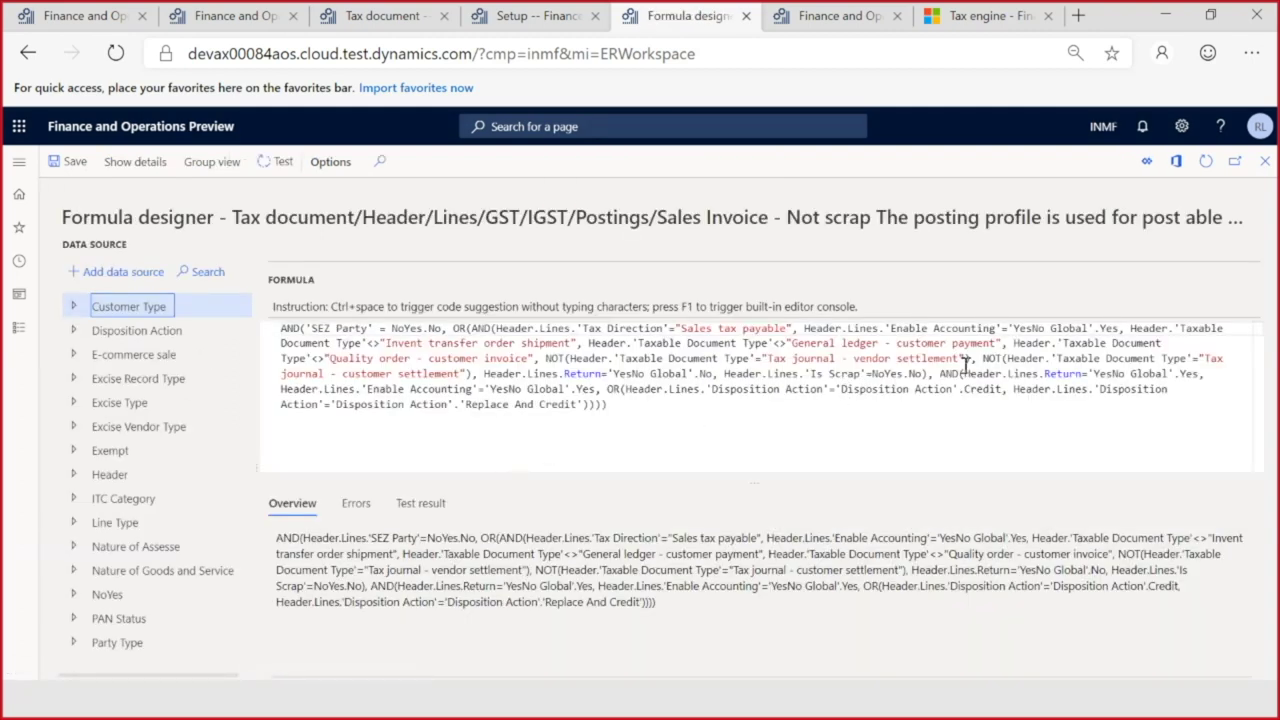
{"action": "left_click", "coordinate": [1265, 161]}
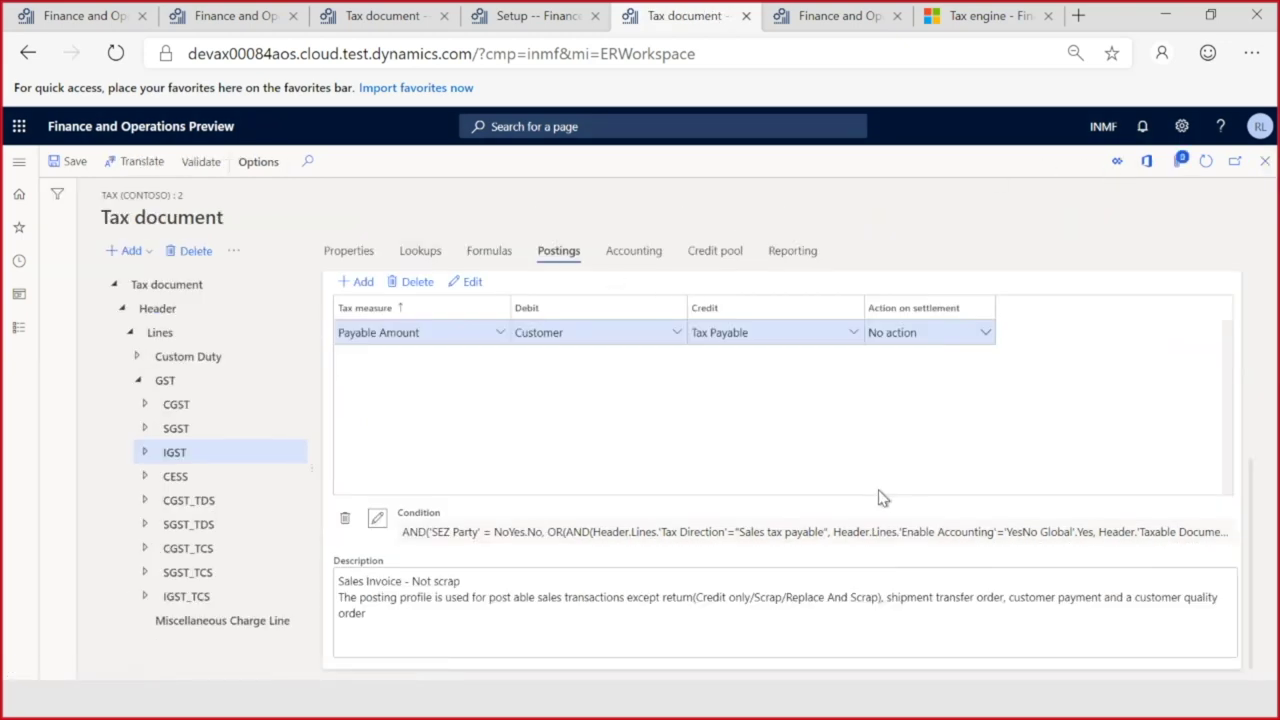
{"action": "scroll", "coordinate": [858, 475], "scroll_direction": "up", "scroll_amount": 2}
{"action": "scroll", "coordinate": [858, 475], "scroll_direction": "up", "scroll_amount": 2}
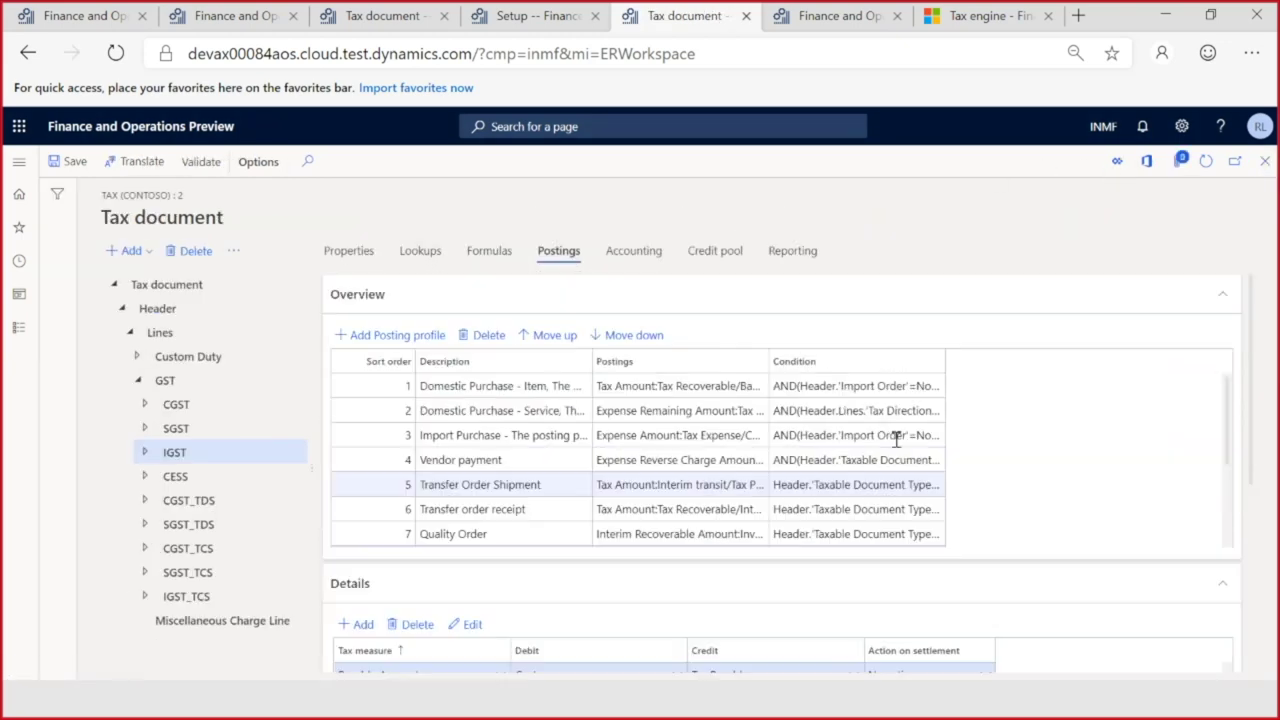
Step: Return to the configurations and complete draft version 81.138.248.2 of Tax (Contoso) with the description SEZ
{"action": "left_click", "coordinate": [1266, 162]}
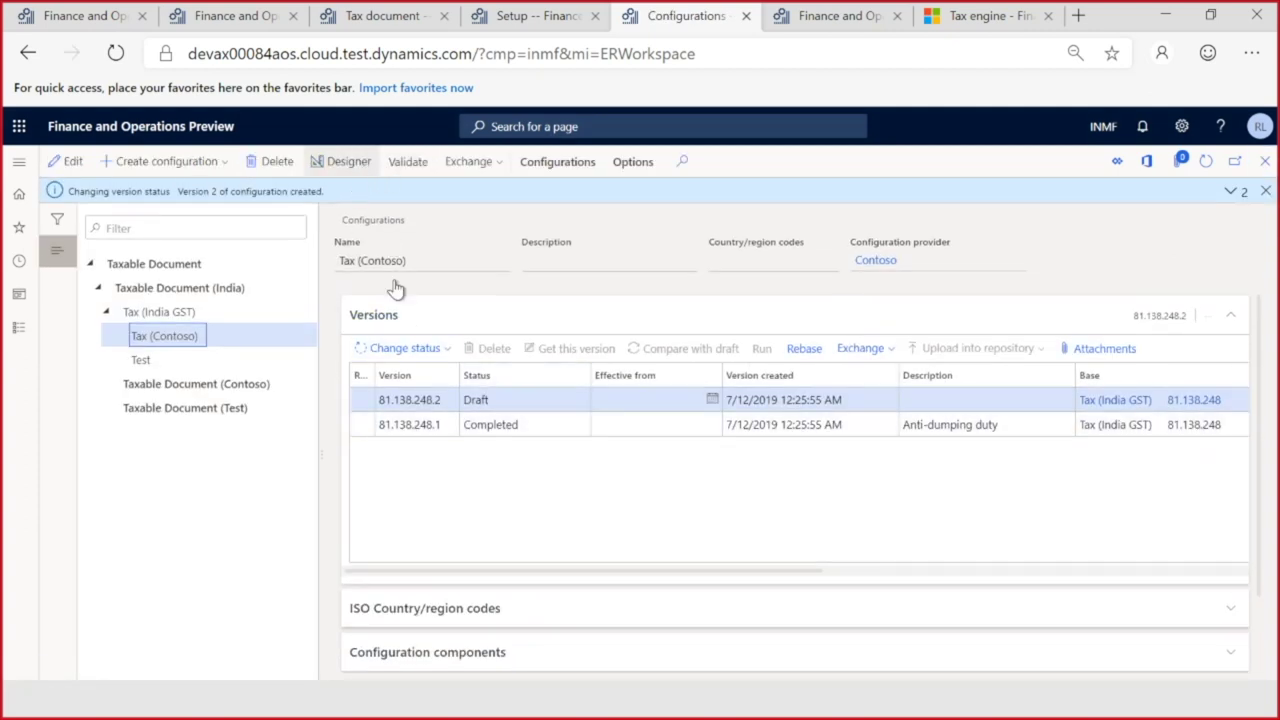
{"action": "left_click", "coordinate": [445, 350]}
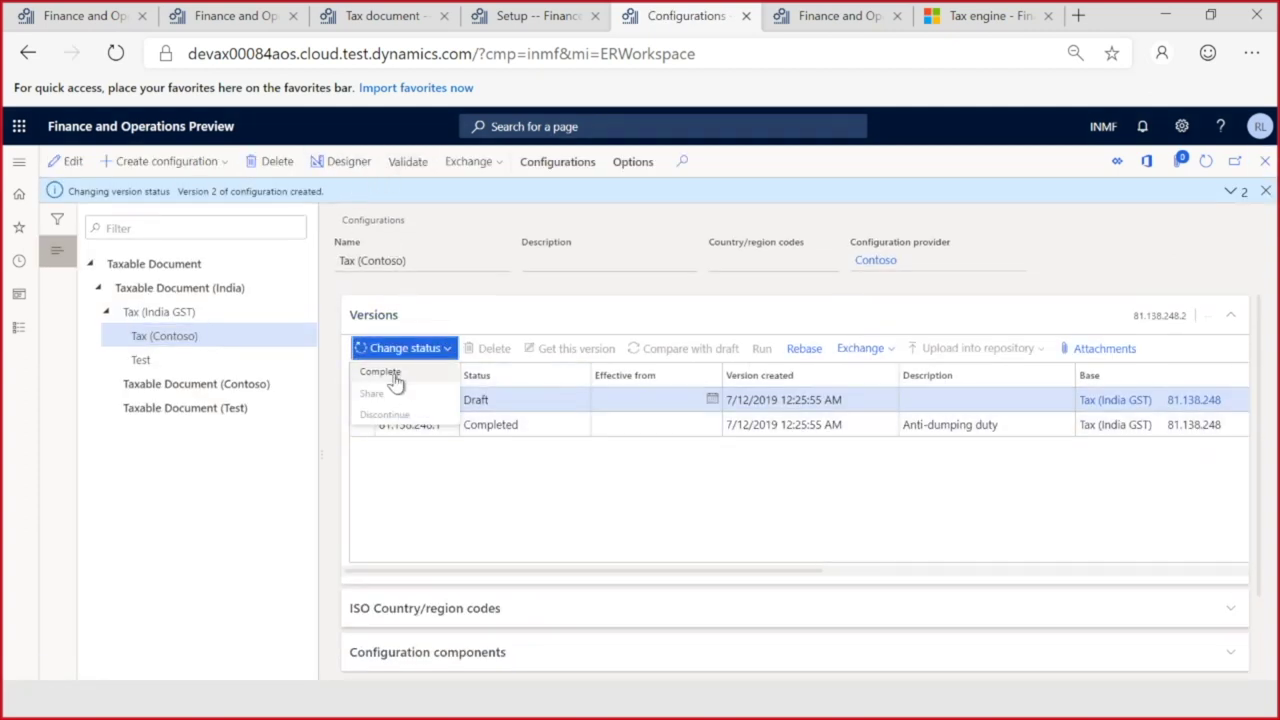
{"action": "left_click", "coordinate": [395, 372]}
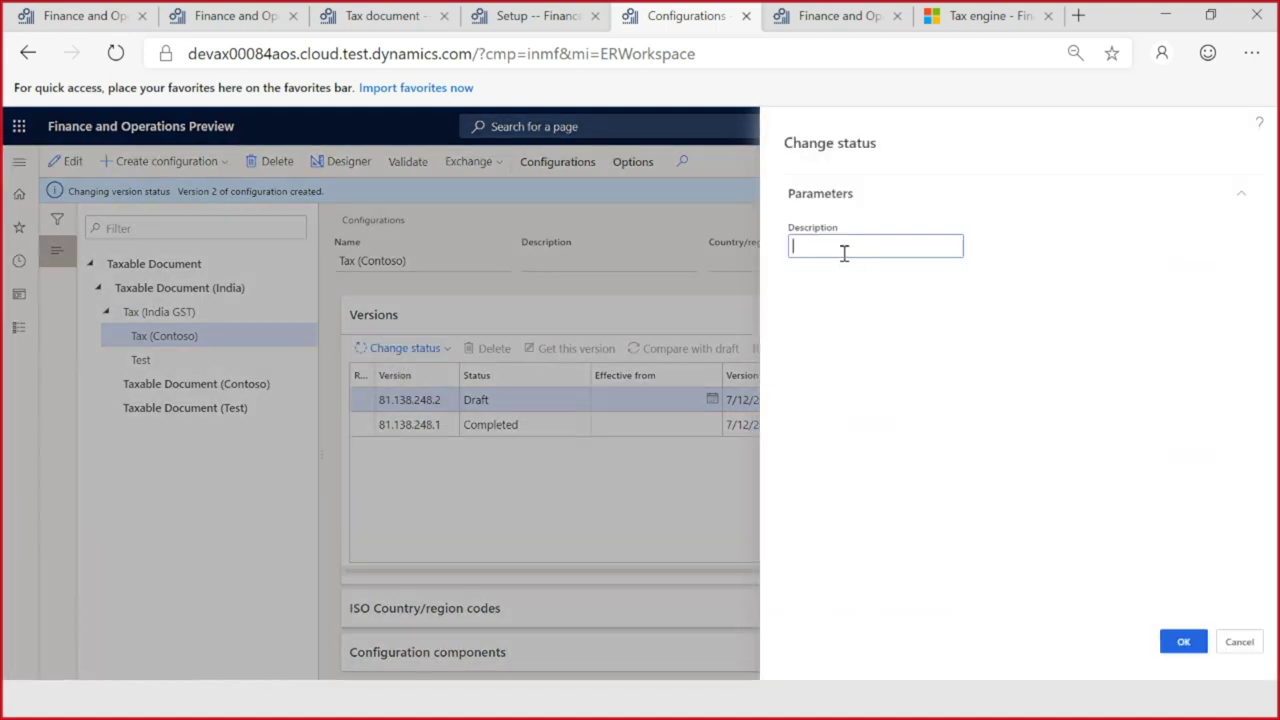
{"action": "type", "text": "EZ"}
{"action": "left_click", "coordinate": [1198, 644]}
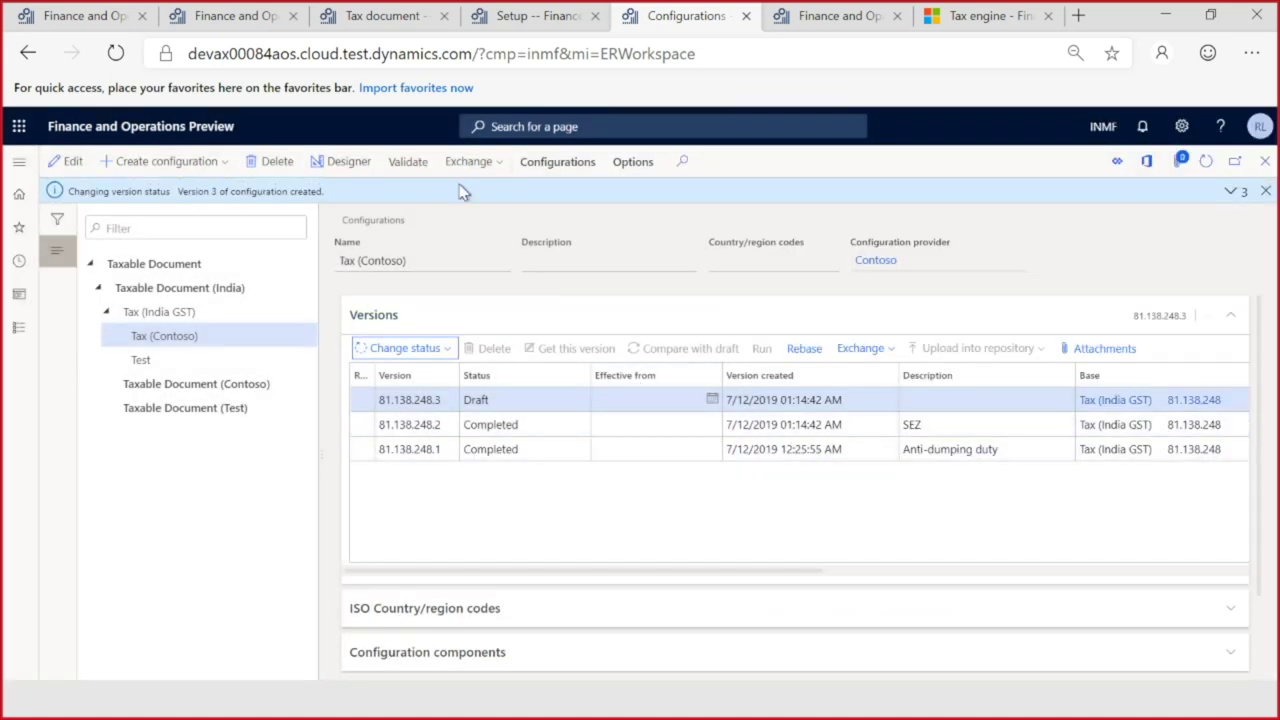
Step: Add Tax (Contoso) version 81.138.248.2 to the available configurations of the GST tax setup and save it
{"action": "left_click", "coordinate": [541, 16]}
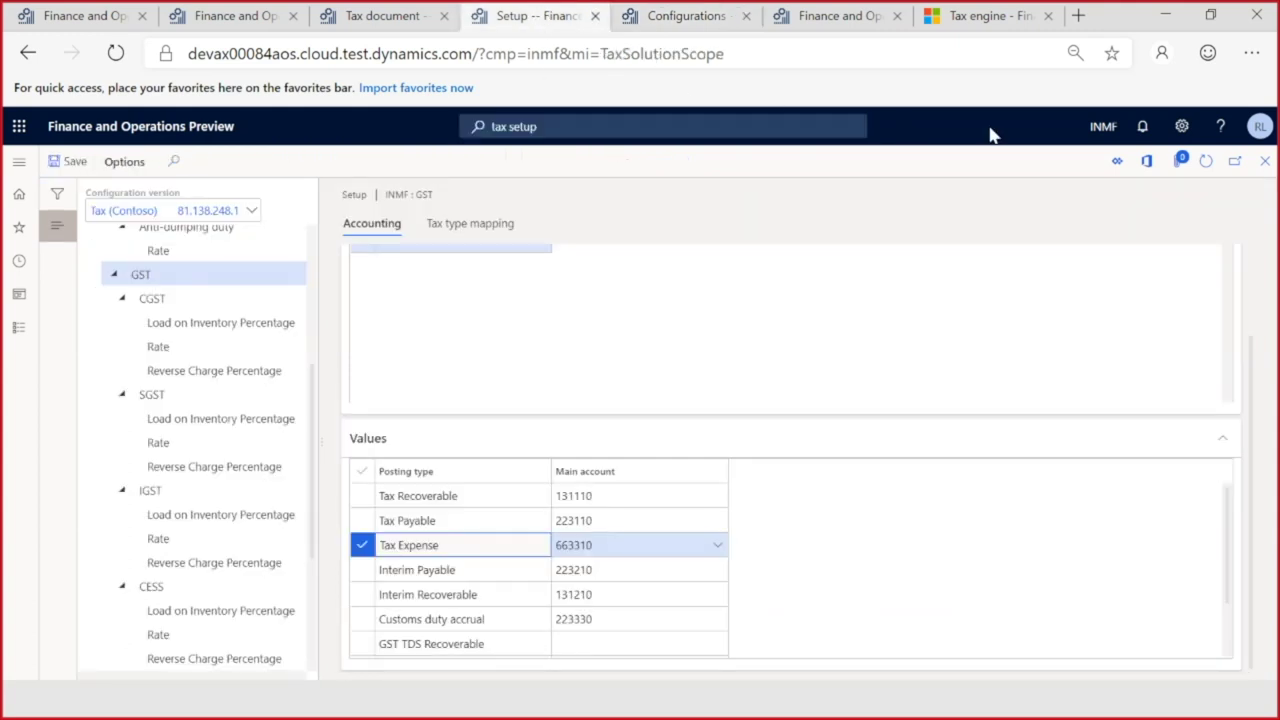
{"action": "left_click", "coordinate": [1265, 168]}
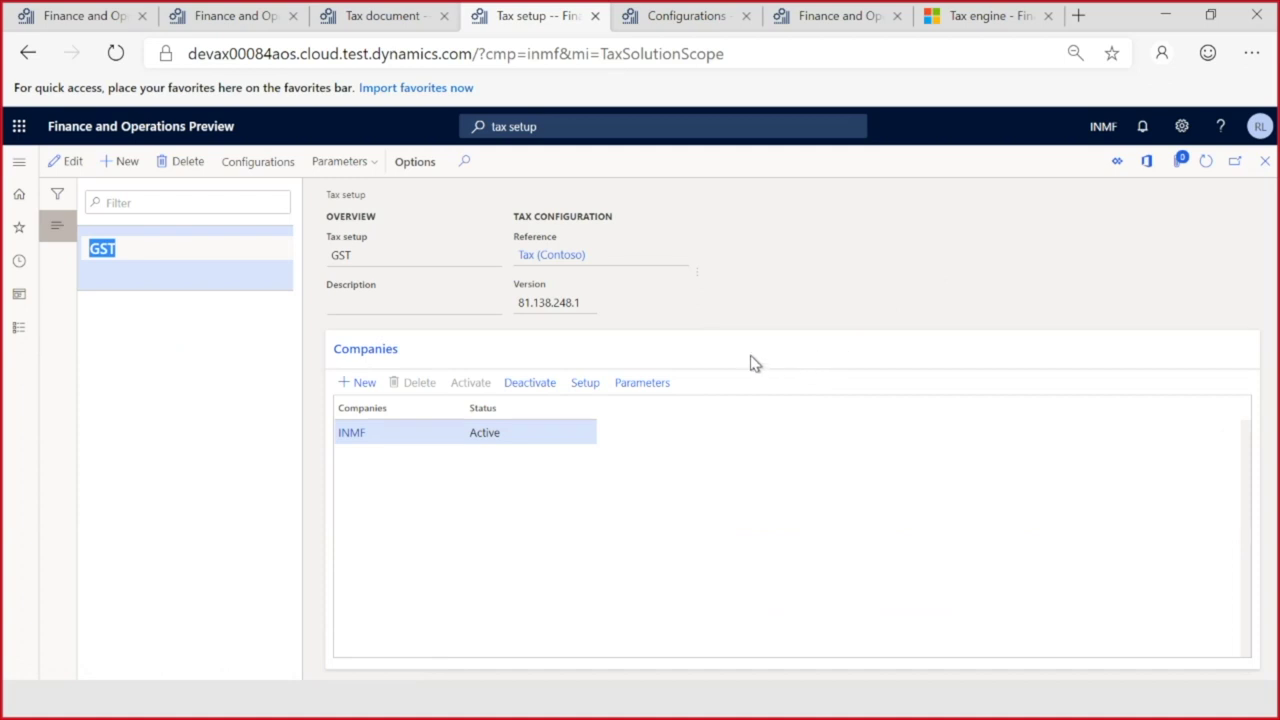
{"action": "left_click", "coordinate": [263, 168]}
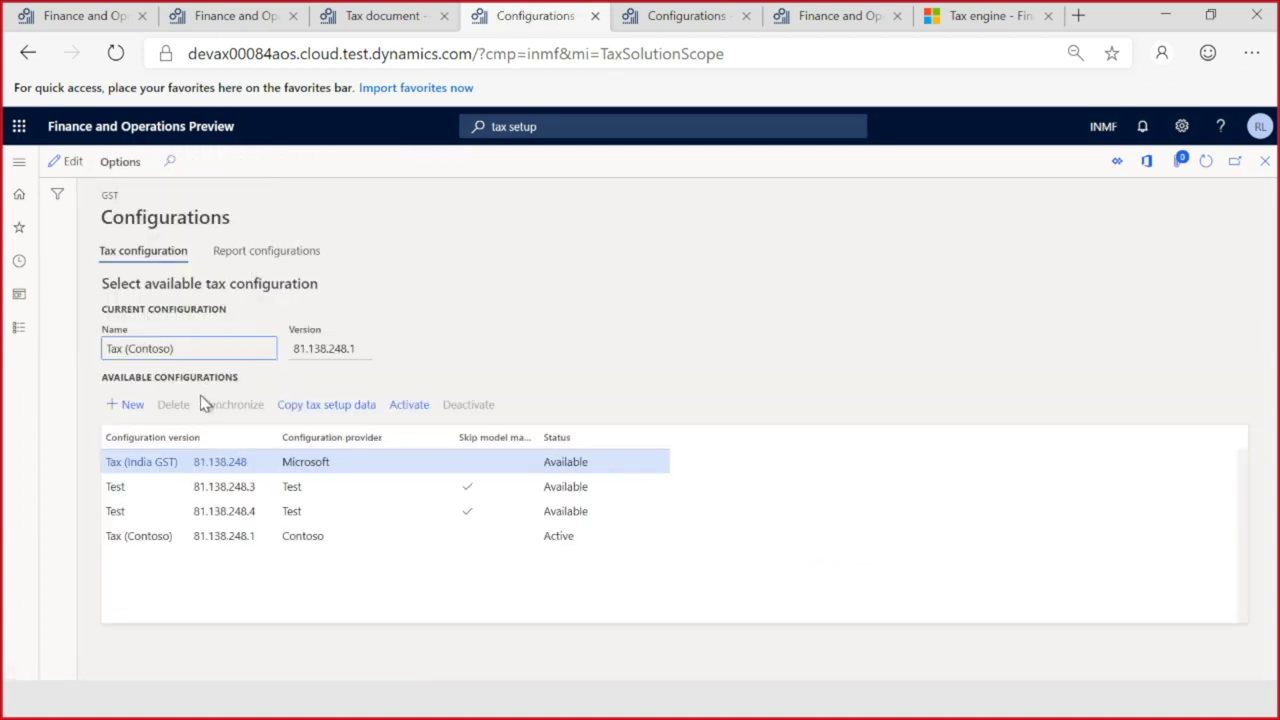
{"action": "left_click", "coordinate": [128, 413]}
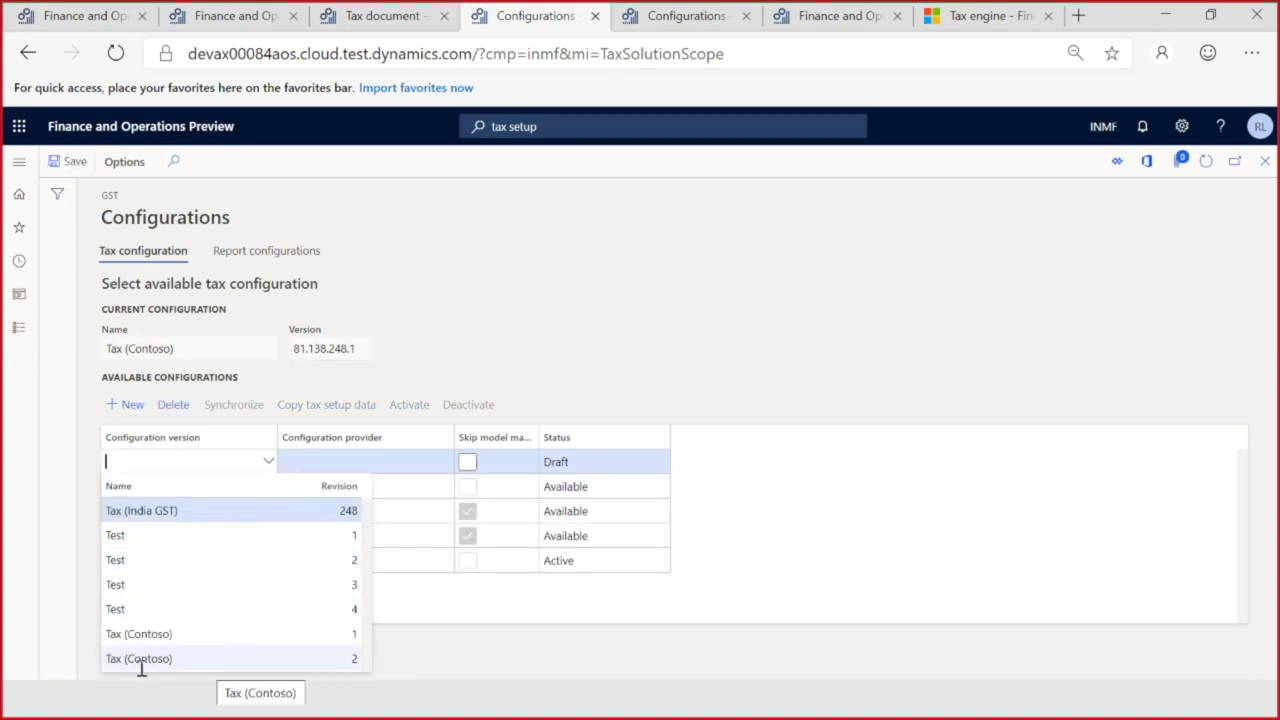
{"action": "left_click", "coordinate": [216, 659]}
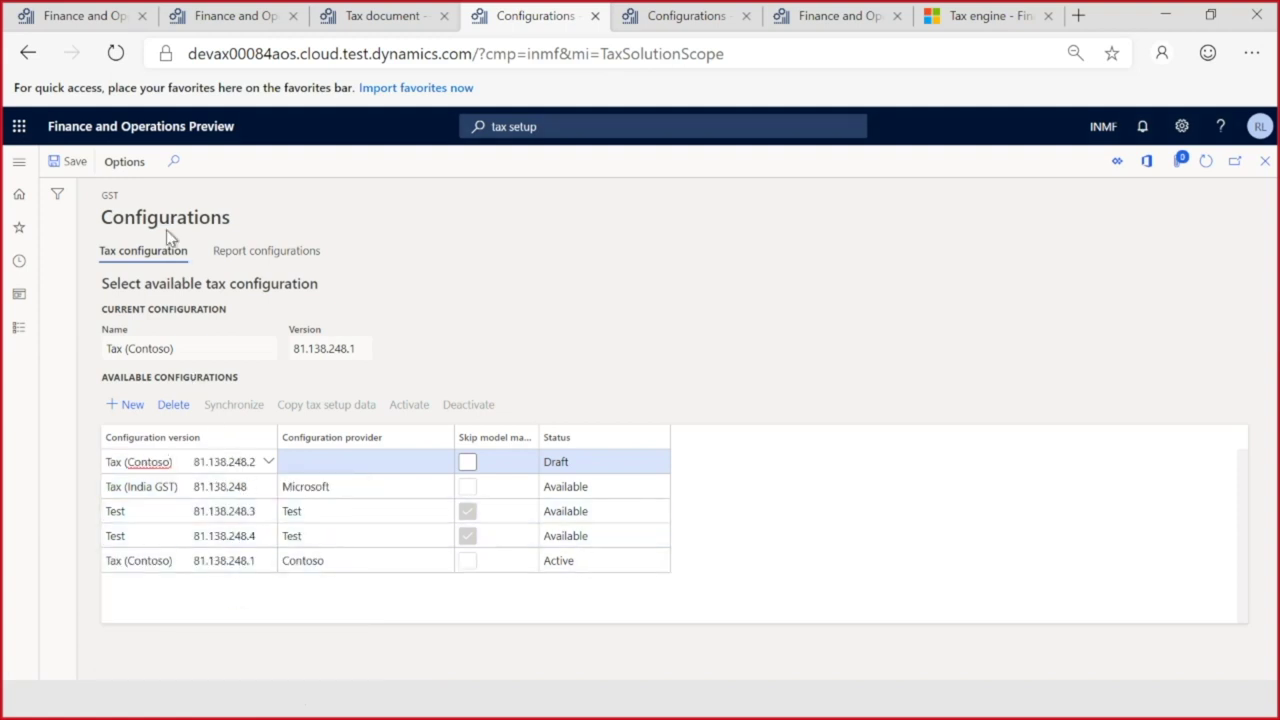
{"action": "left_click", "coordinate": [68, 161]}
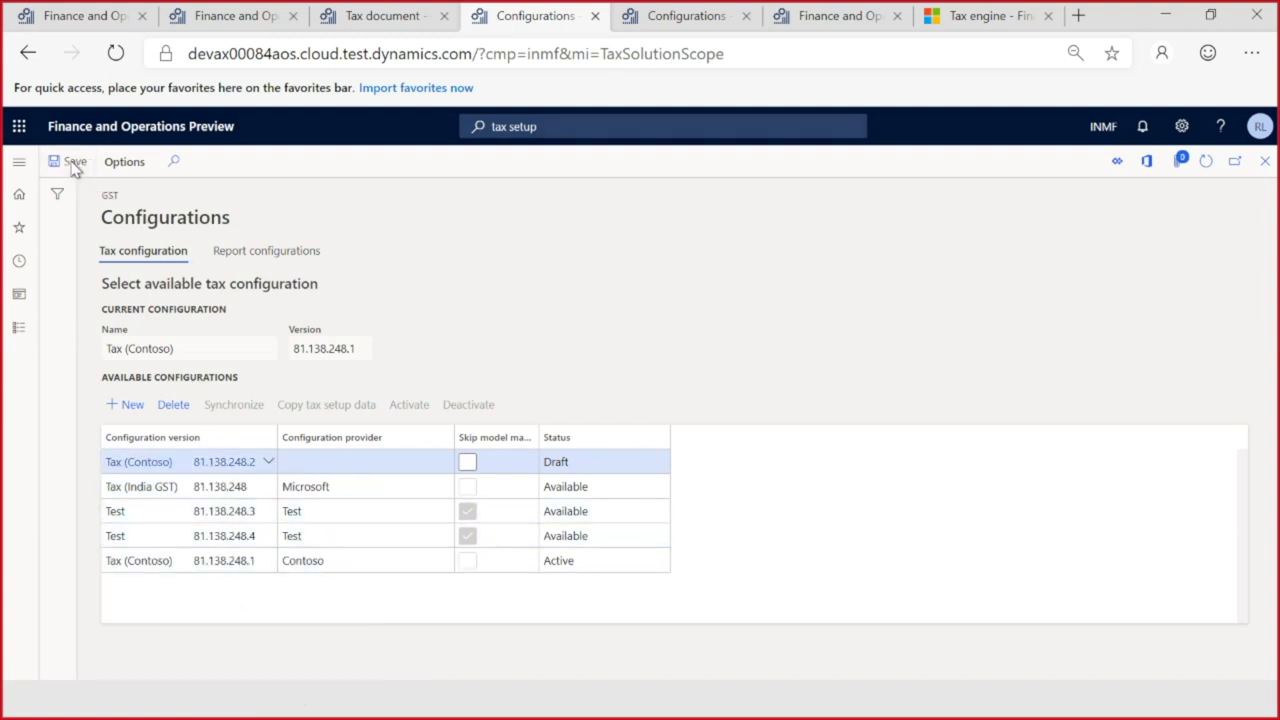
Step: Synchronize the new Tax (Contoso) version, copying the tax setup data from Tax (Contoso) 81.138.248.1 and accepting the replacement
{"action": "left_click", "coordinate": [238, 410]}
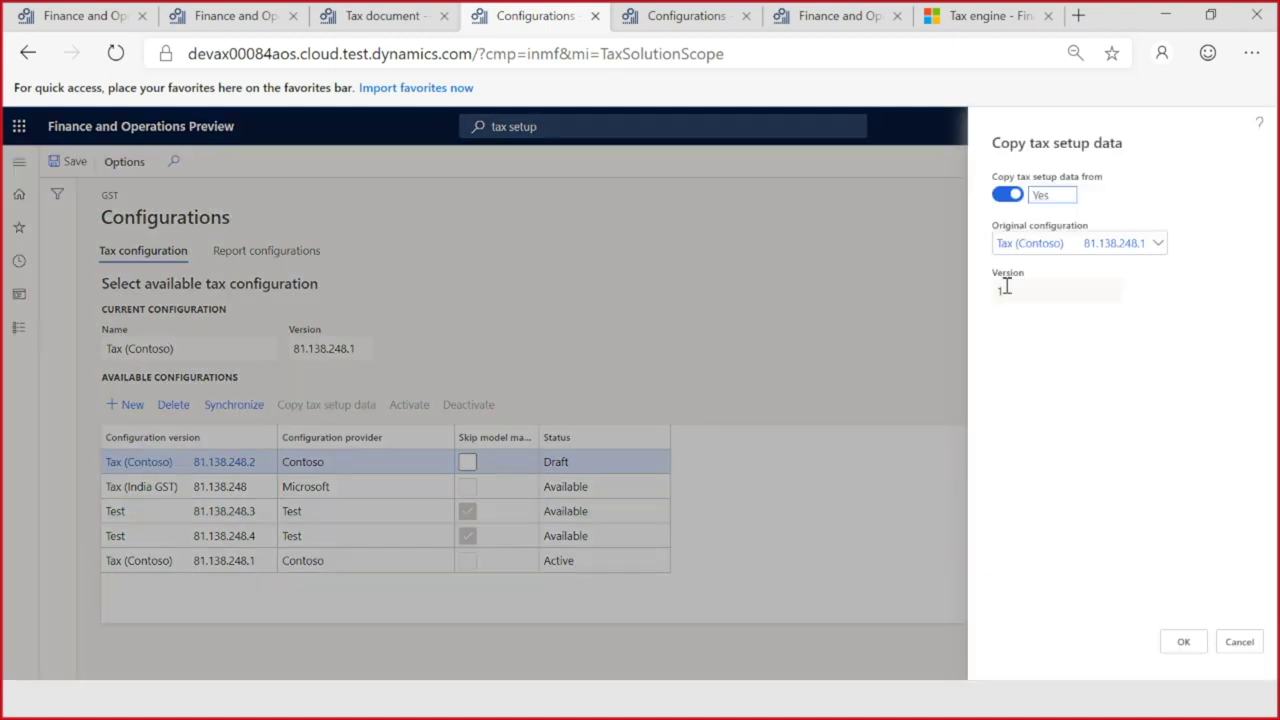
{"action": "left_click", "coordinate": [1163, 248]}
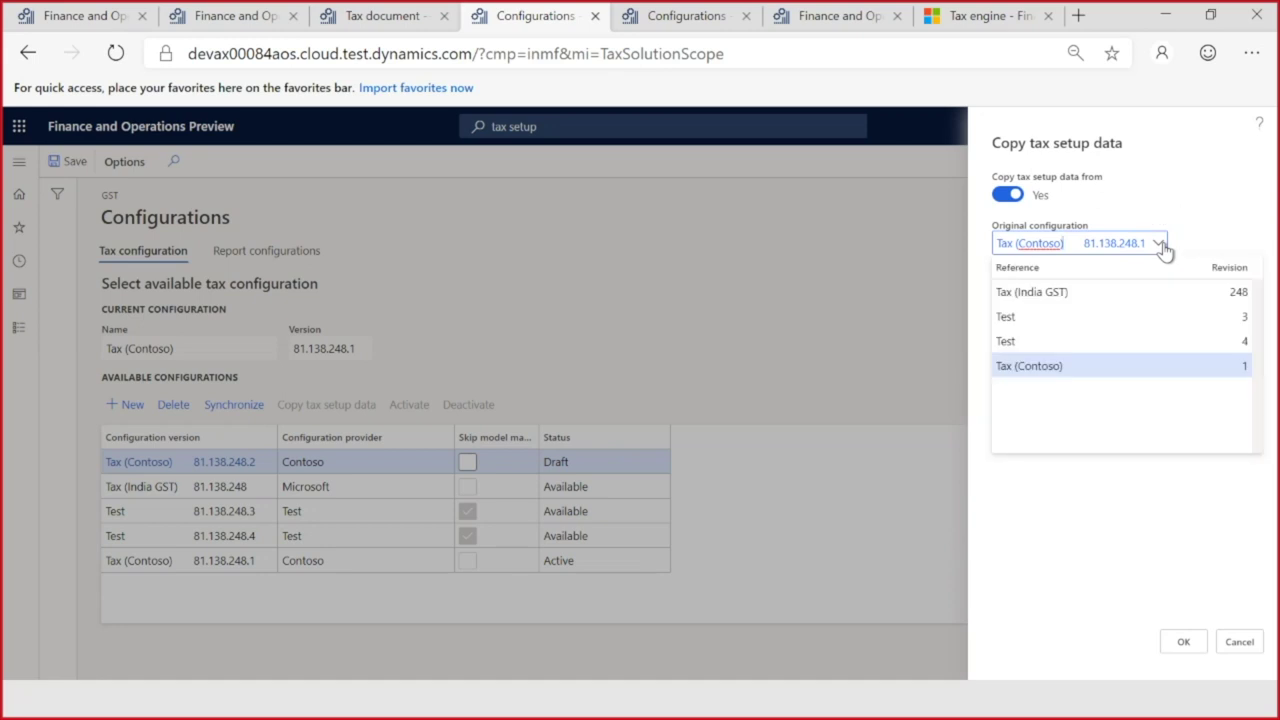
{"action": "left_click", "coordinate": [1163, 248]}
{"action": "left_click", "coordinate": [1188, 645]}
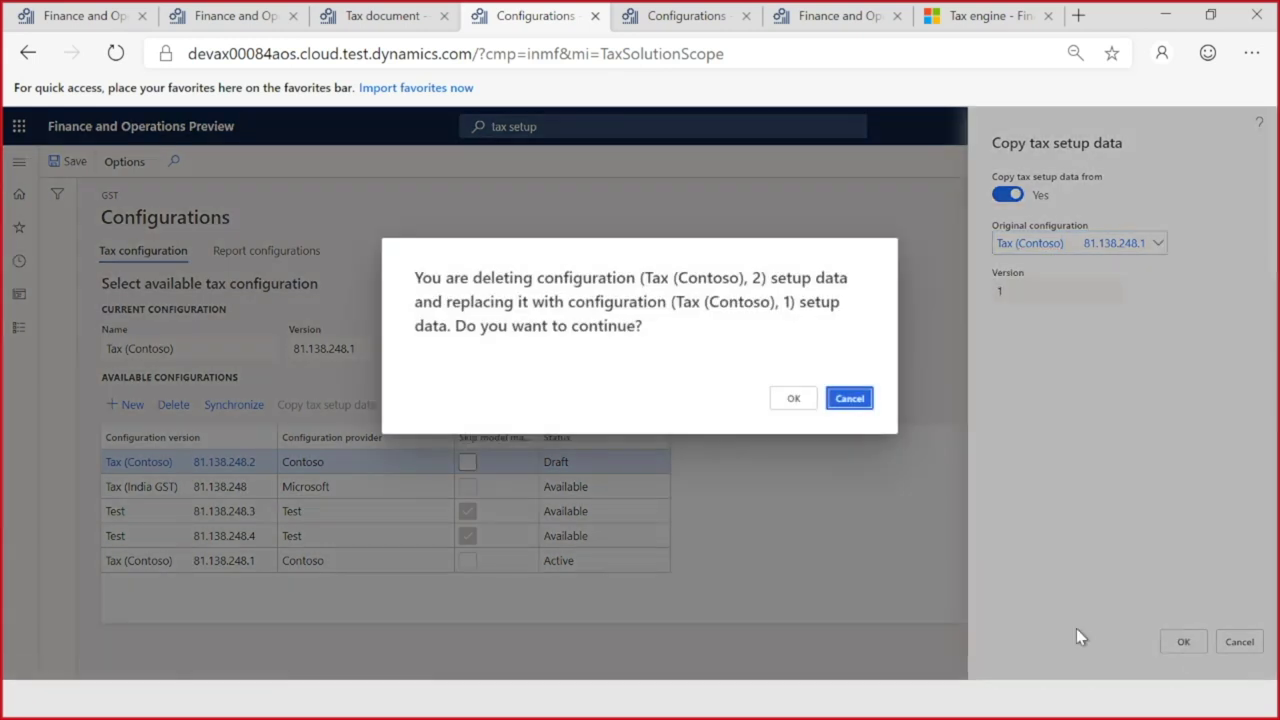
{"action": "left_click", "coordinate": [785, 410]}
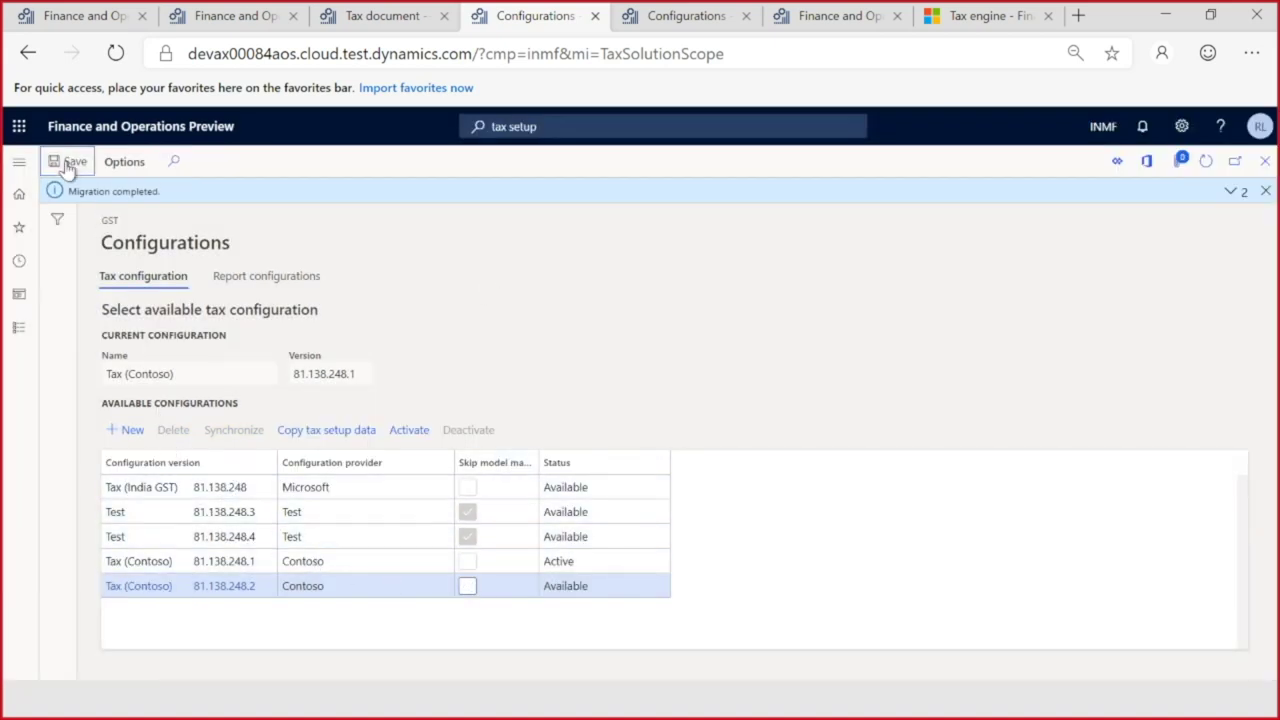
Step: Activate Tax (Contoso) 81.138.248.2 for the GST tax setup and return to the tax setup overview
{"action": "left_click", "coordinate": [418, 434]}
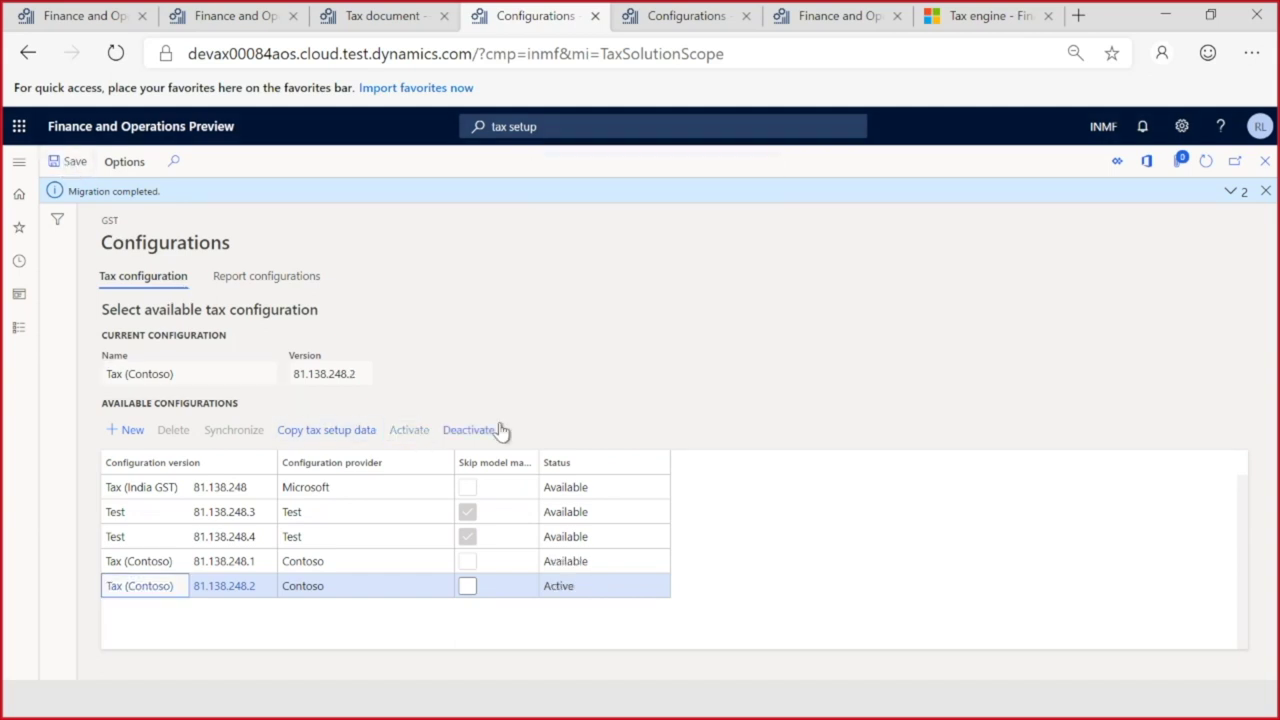
{"action": "left_click", "coordinate": [1267, 191]}
{"action": "left_click", "coordinate": [1265, 161]}
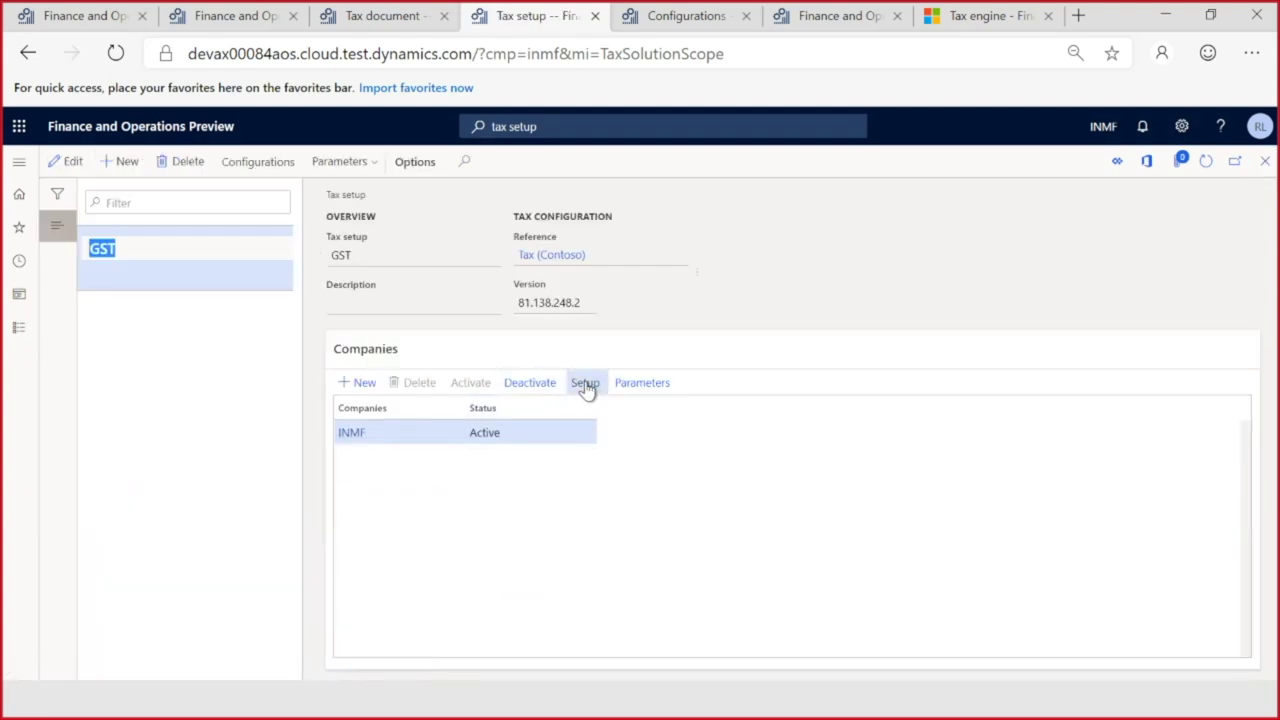
Step: In the INMF company setup, assign main account 131190 to the GST posting type Tax Refundable and save
{"action": "left_click", "coordinate": [586, 385]}
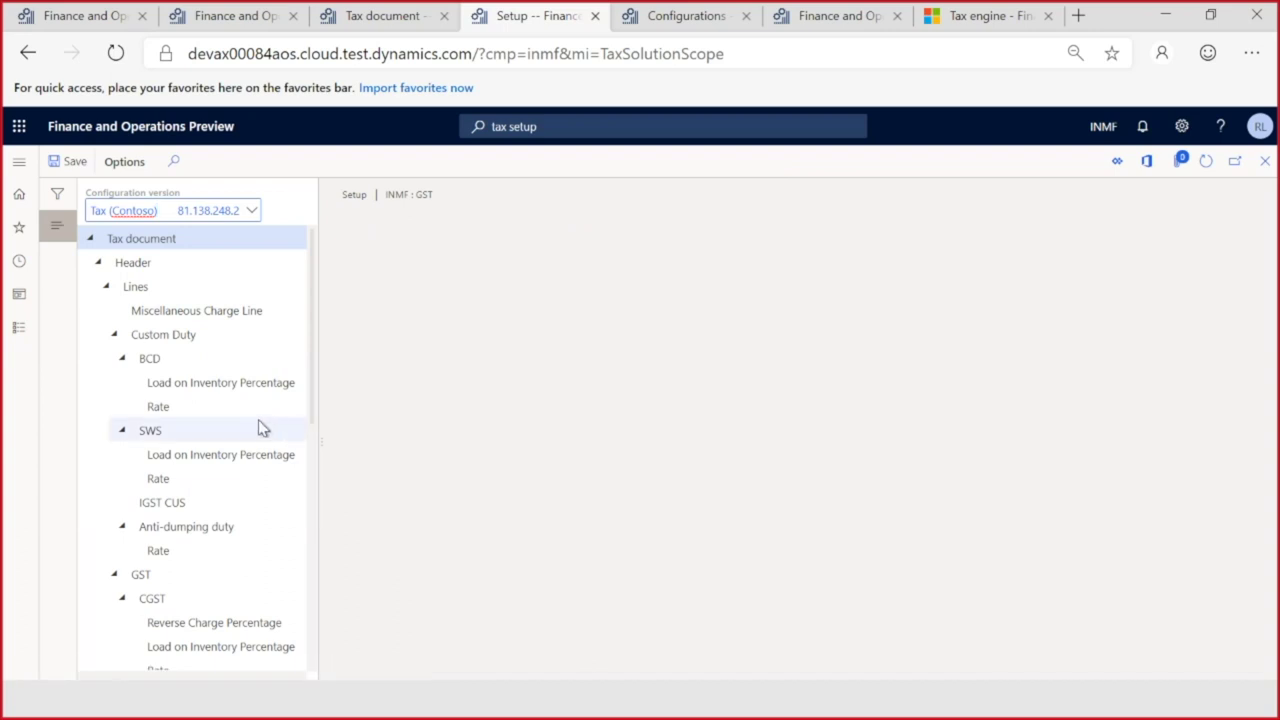
{"action": "scroll", "coordinate": [262, 428], "scroll_direction": "down", "scroll_amount": 1}
{"action": "scroll", "coordinate": [258, 428], "scroll_direction": "down", "scroll_amount": 1}
{"action": "left_click", "coordinate": [145, 374]}
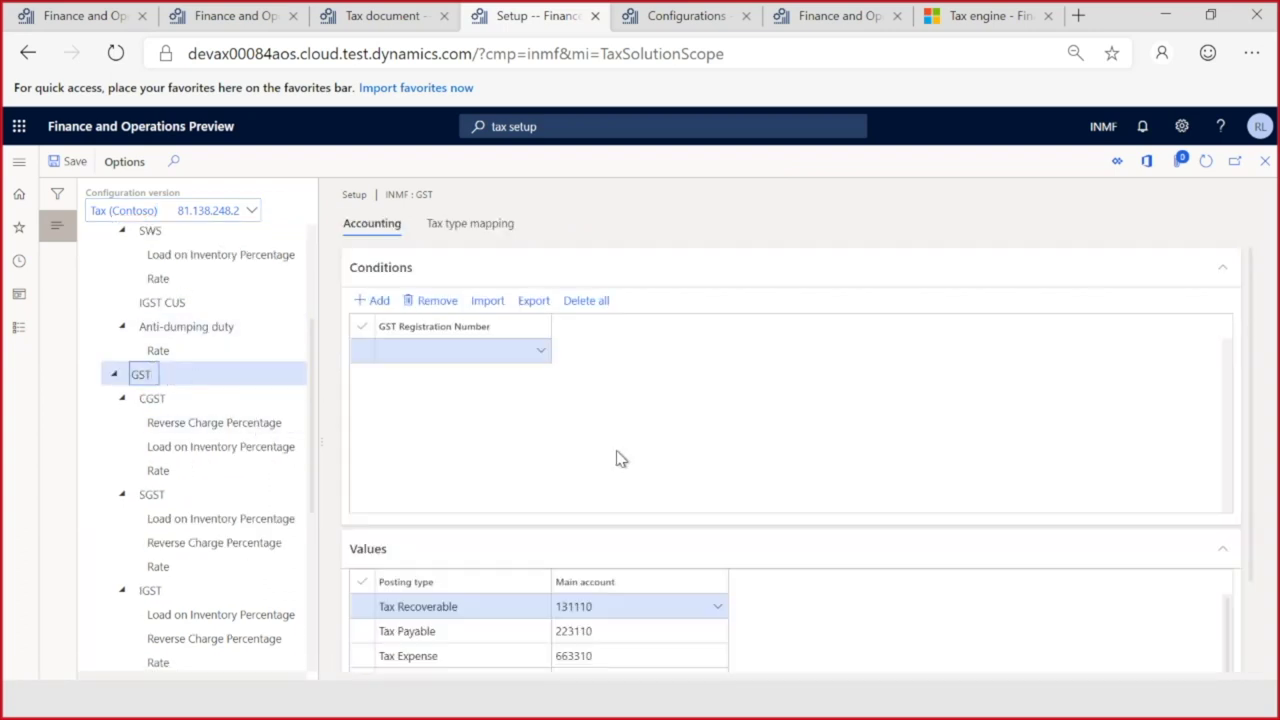
{"action": "scroll", "coordinate": [880, 571], "scroll_direction": "down", "scroll_amount": 1}
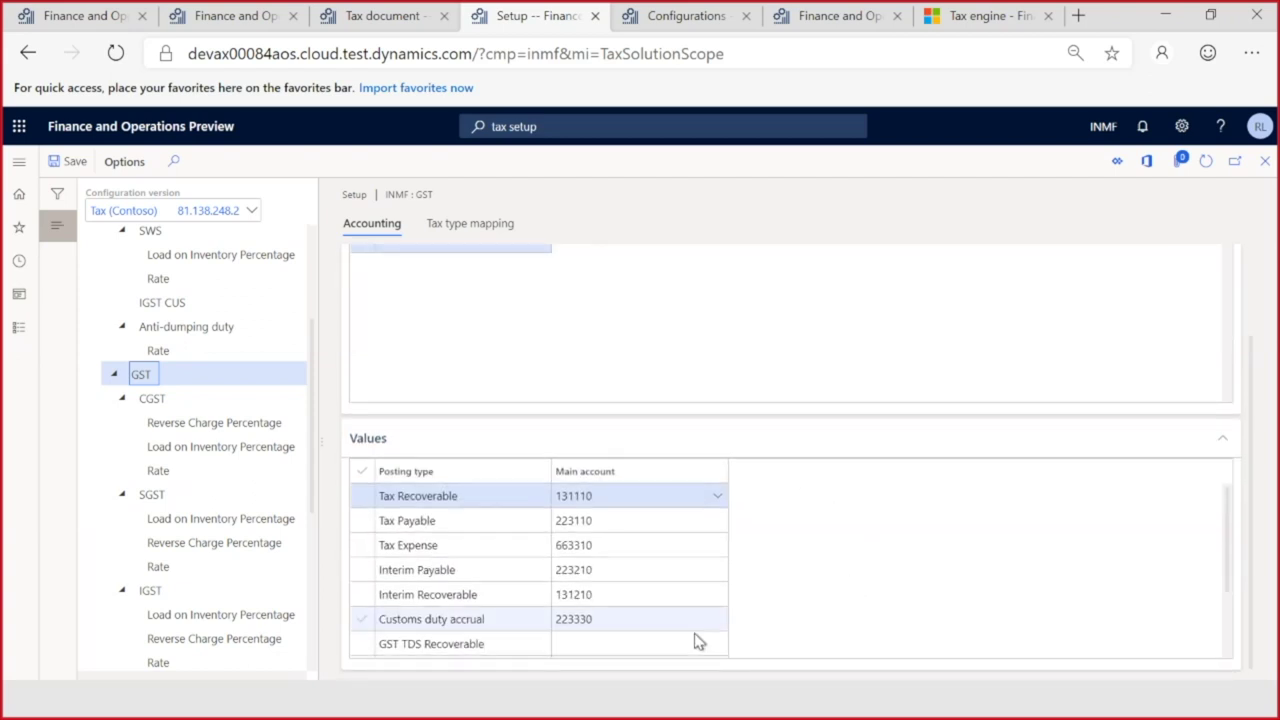
{"action": "scroll", "coordinate": [636, 581], "scroll_direction": "down", "scroll_amount": 1}
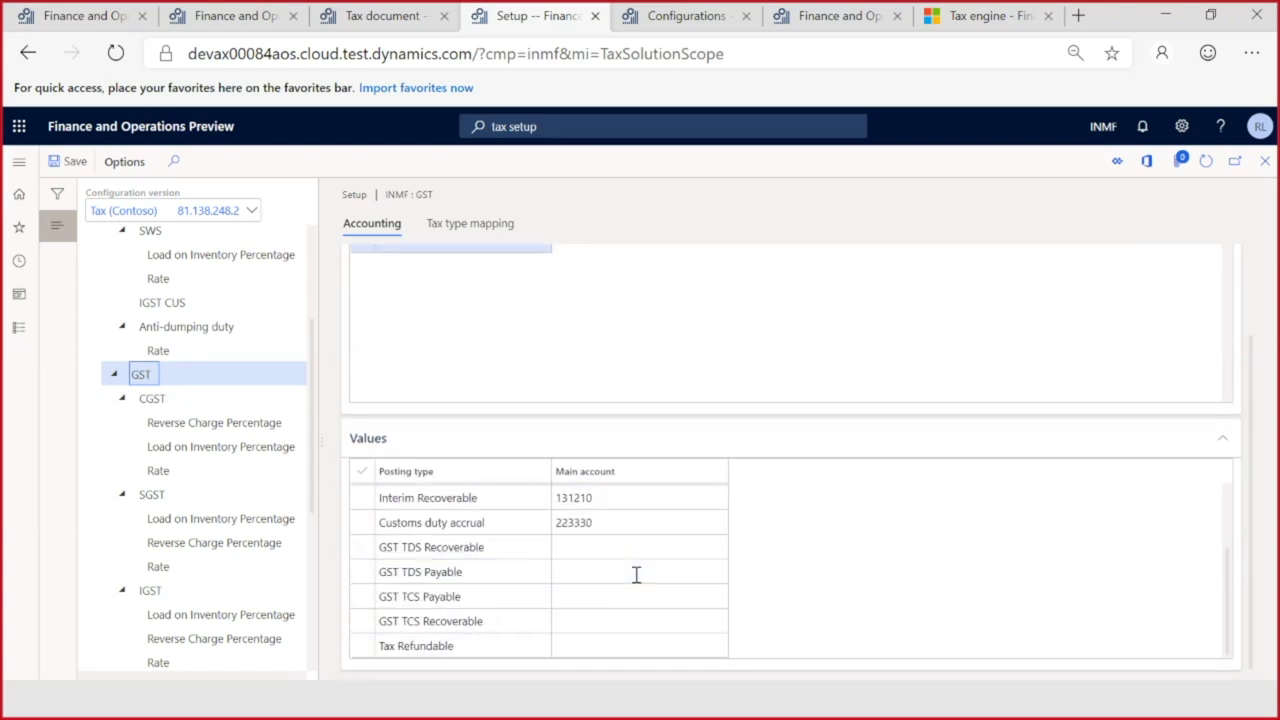
{"action": "left_click", "coordinate": [590, 646]}
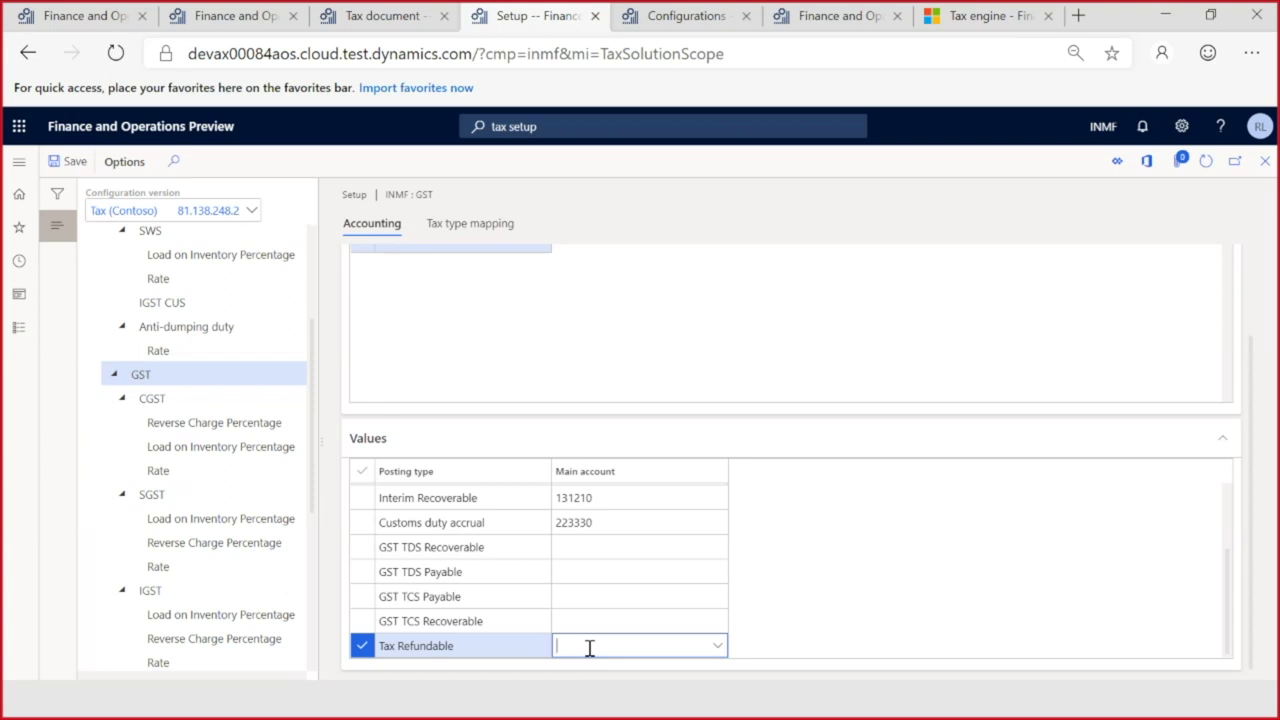
{"action": "type", "text": "131190"}
{"action": "key", "text": "Tab"}
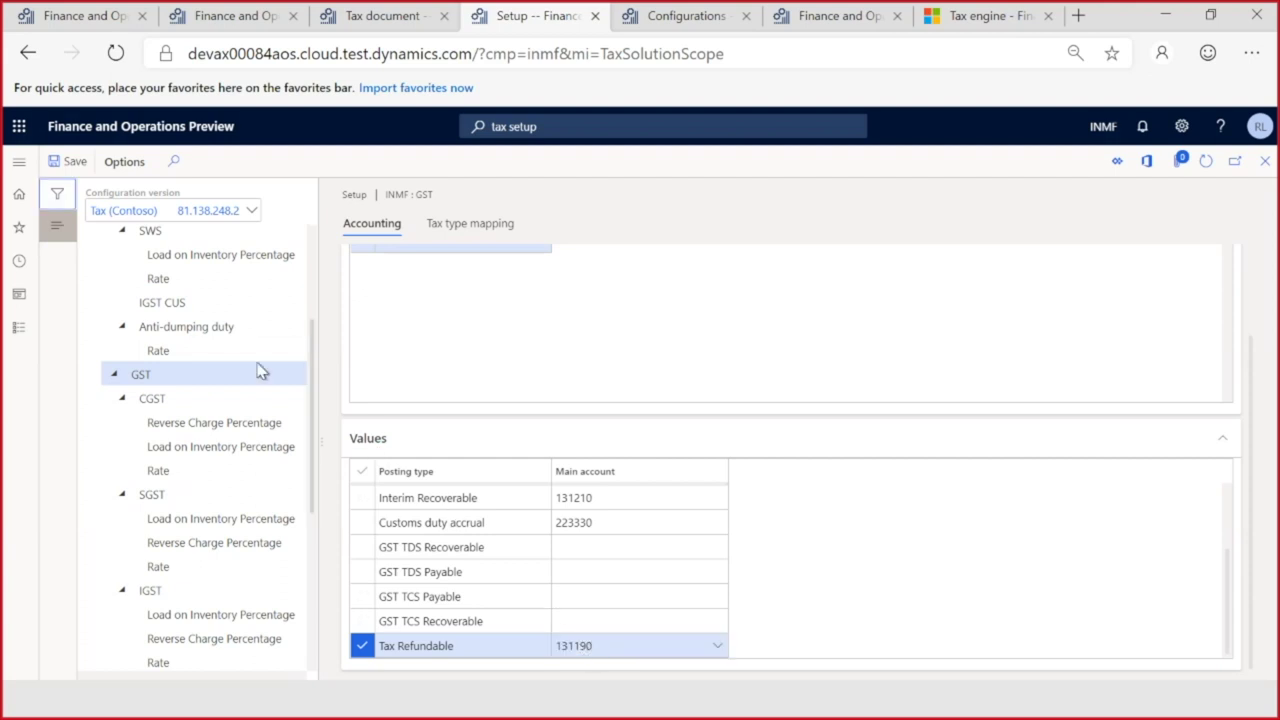
{"action": "left_click", "coordinate": [63, 168]}
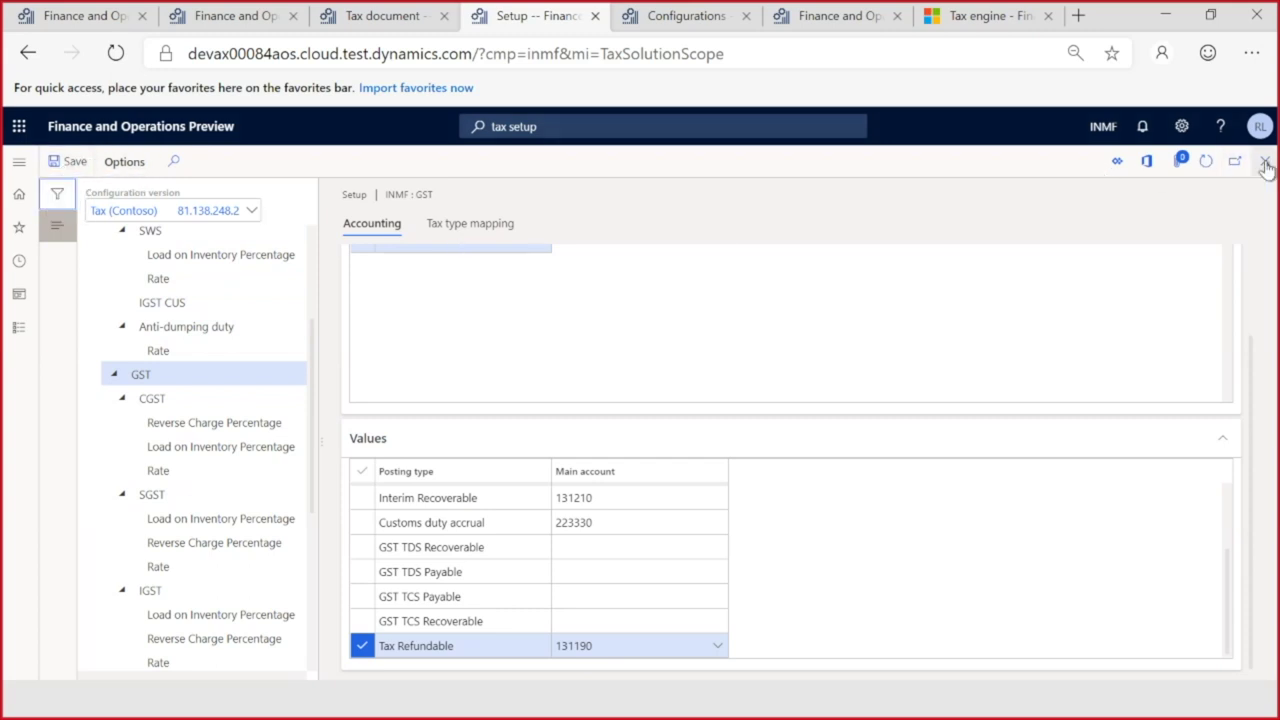
Step: Reopen the tax document of the Wingtip Toys India Ltd. sales order and recalculate its taxes
{"action": "left_click", "coordinate": [405, 20]}
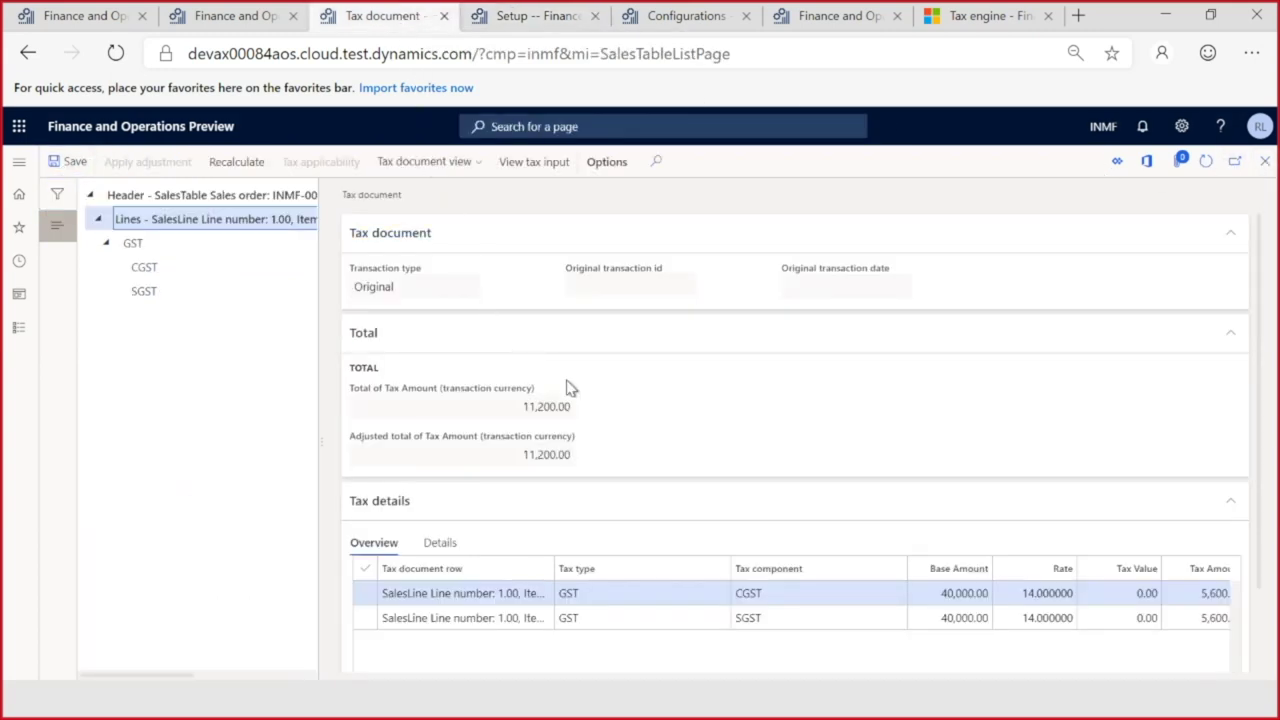
{"action": "left_click", "coordinate": [1265, 161]}
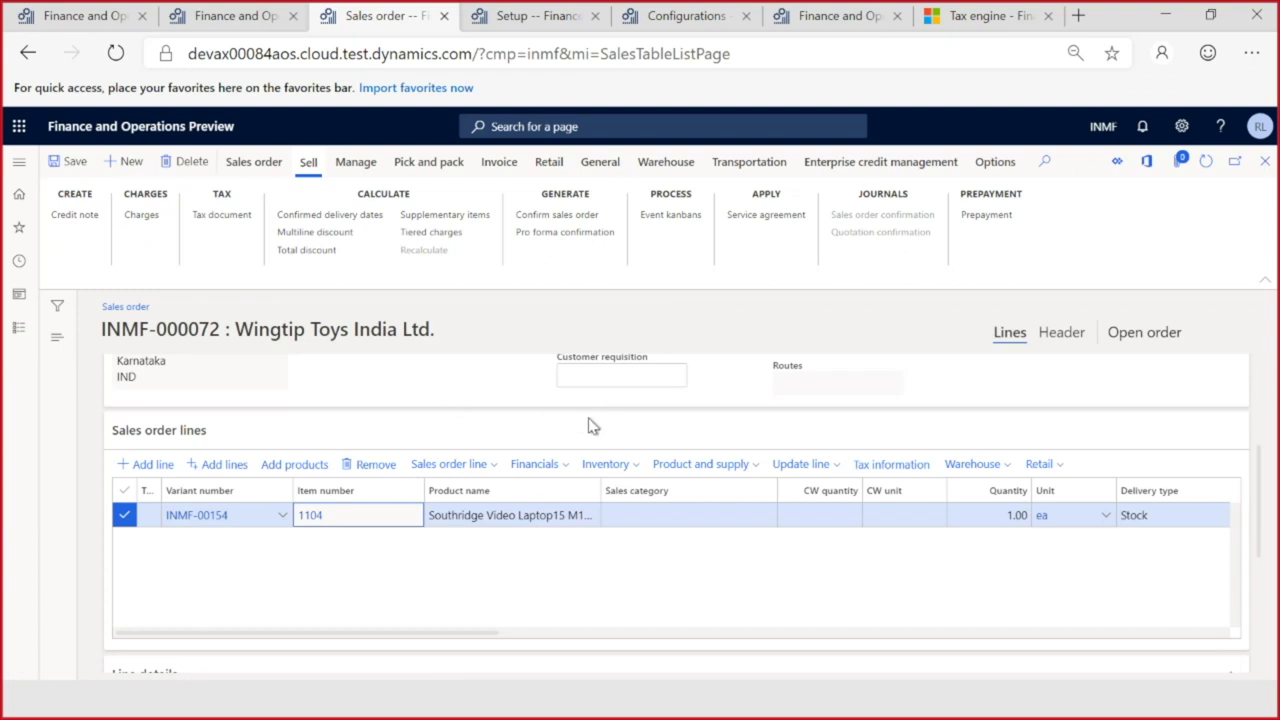
{"action": "left_click", "coordinate": [227, 220]}
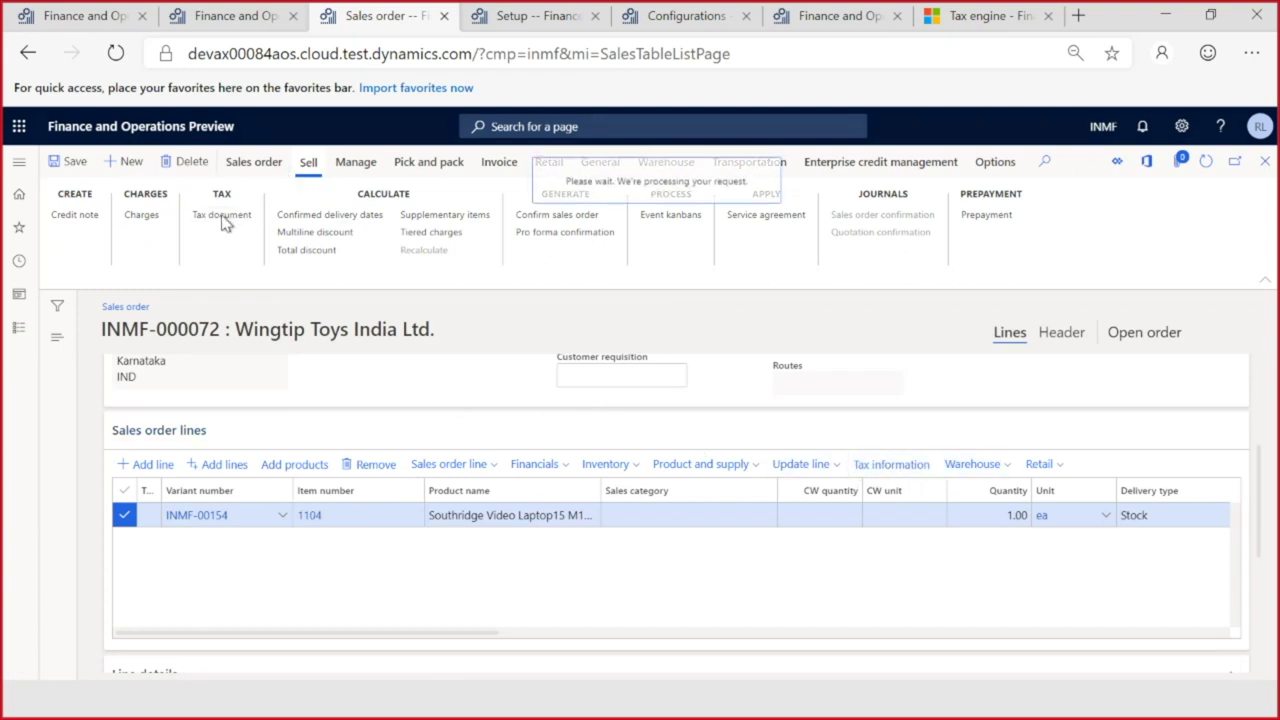
{"action": "left_click", "coordinate": [248, 169]}
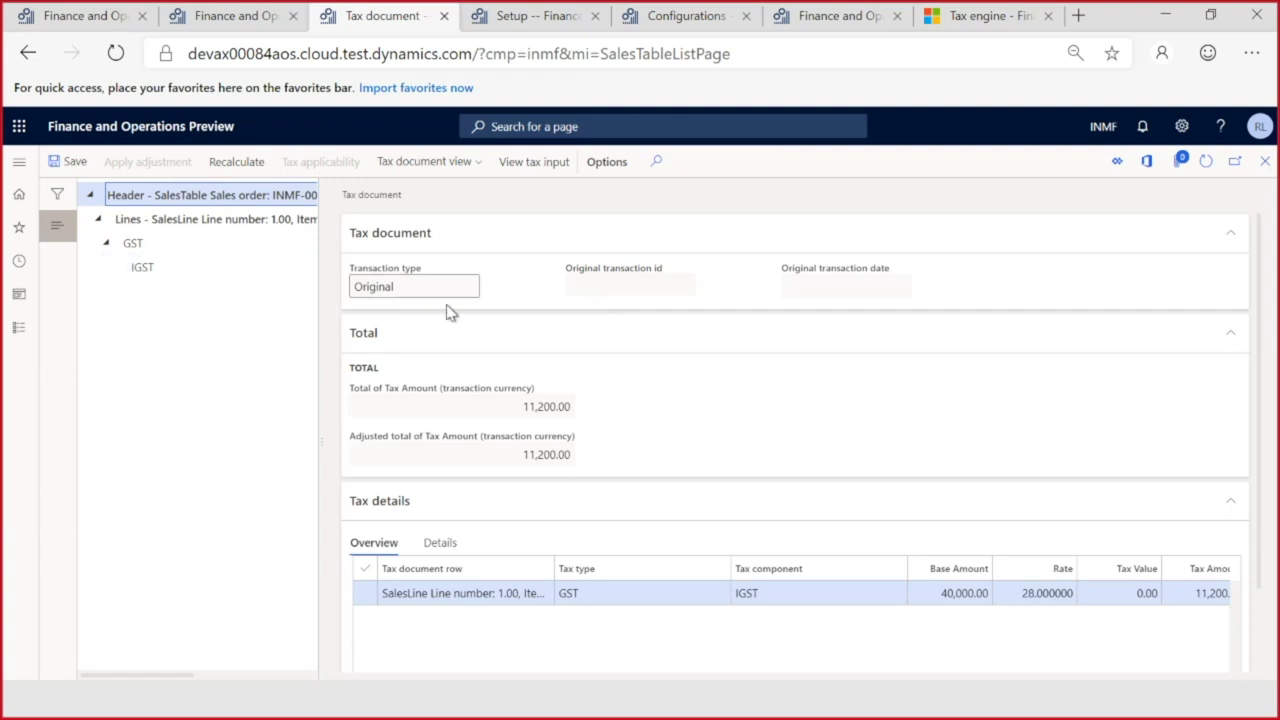
{"action": "scroll", "coordinate": [820, 597], "scroll_direction": "down", "scroll_amount": 1}
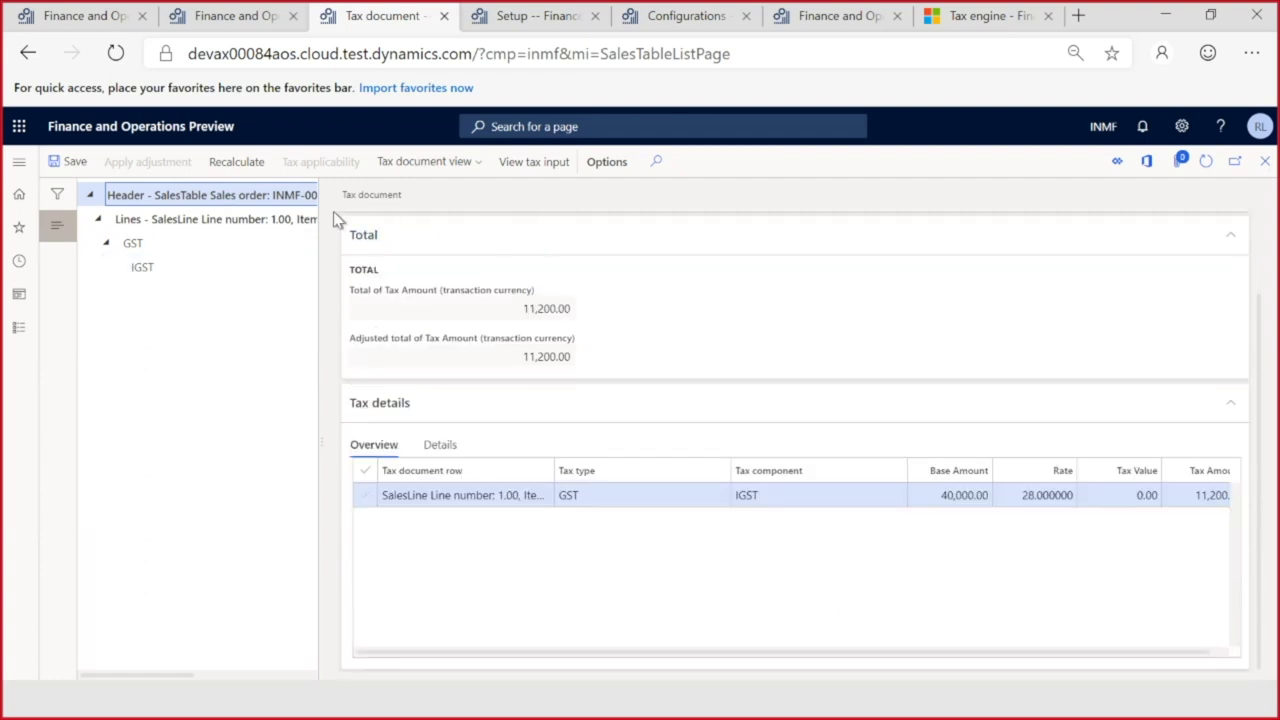
Step: Check the tax input for With IGST Payment on the header and SEZ Party on the sales line
{"action": "left_click", "coordinate": [533, 164]}
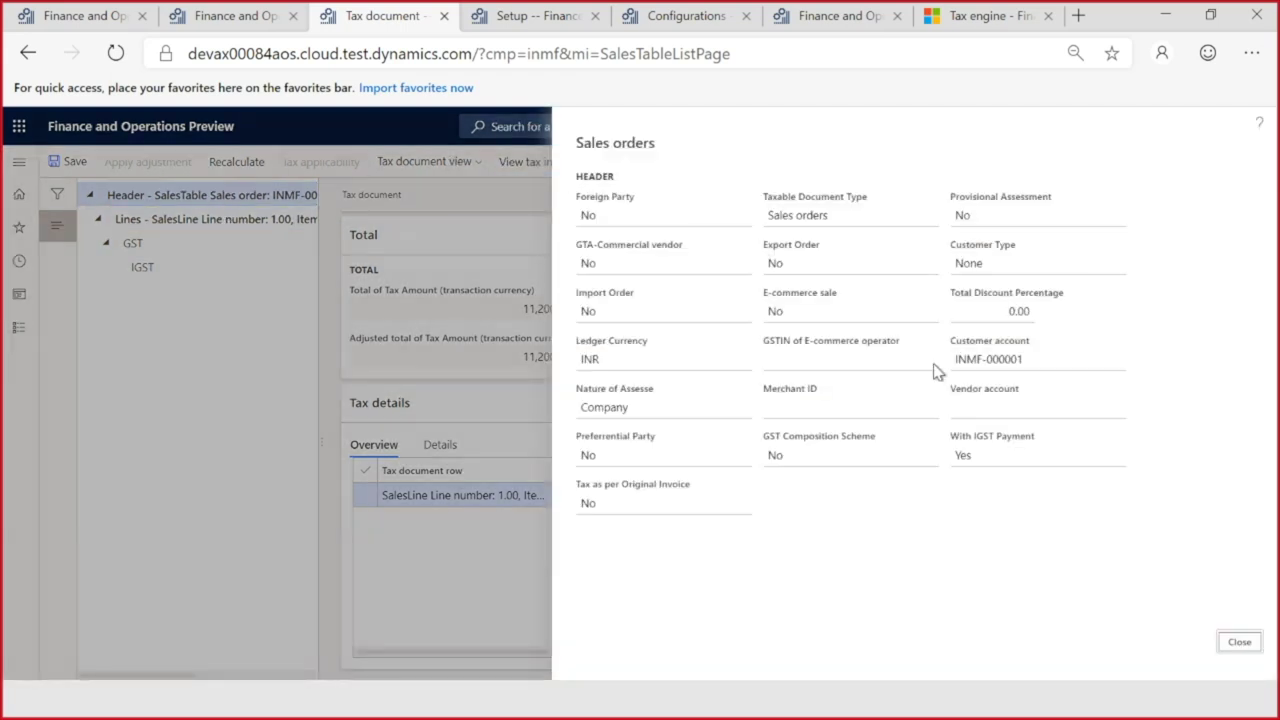
{"action": "left_click", "coordinate": [962, 456]}
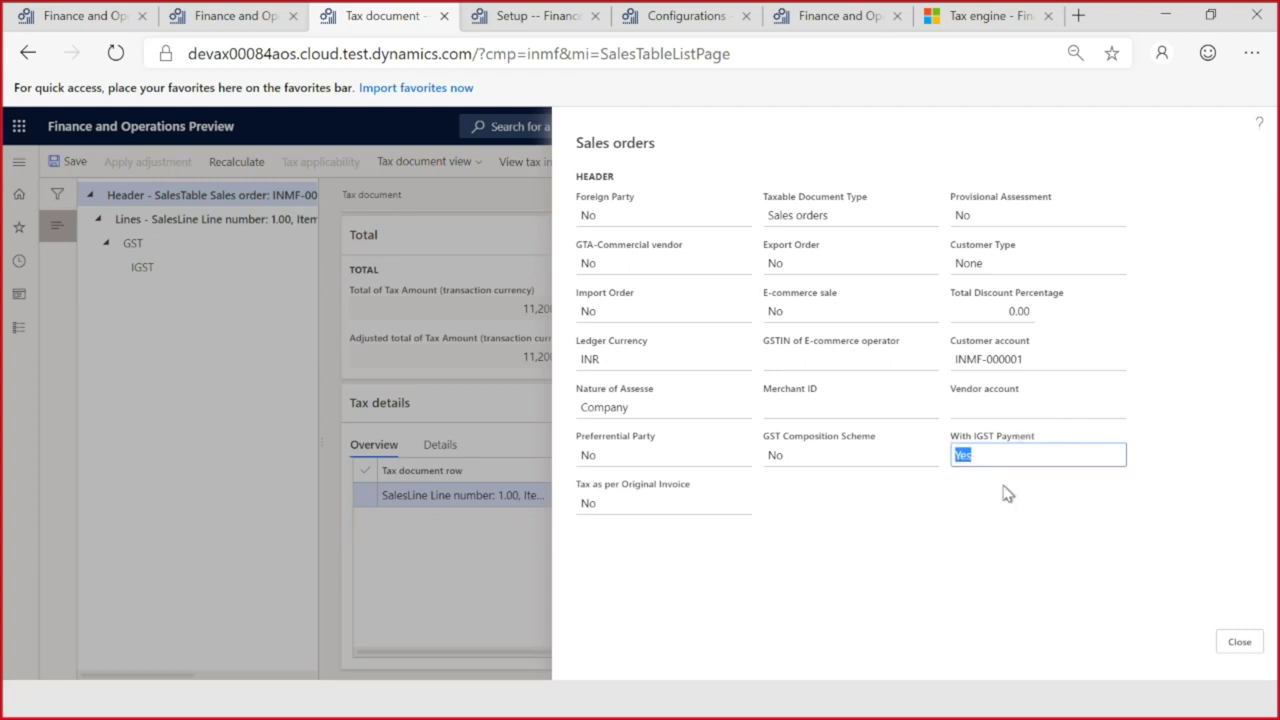
{"action": "left_click", "coordinate": [1237, 648]}
{"action": "left_click", "coordinate": [225, 219]}
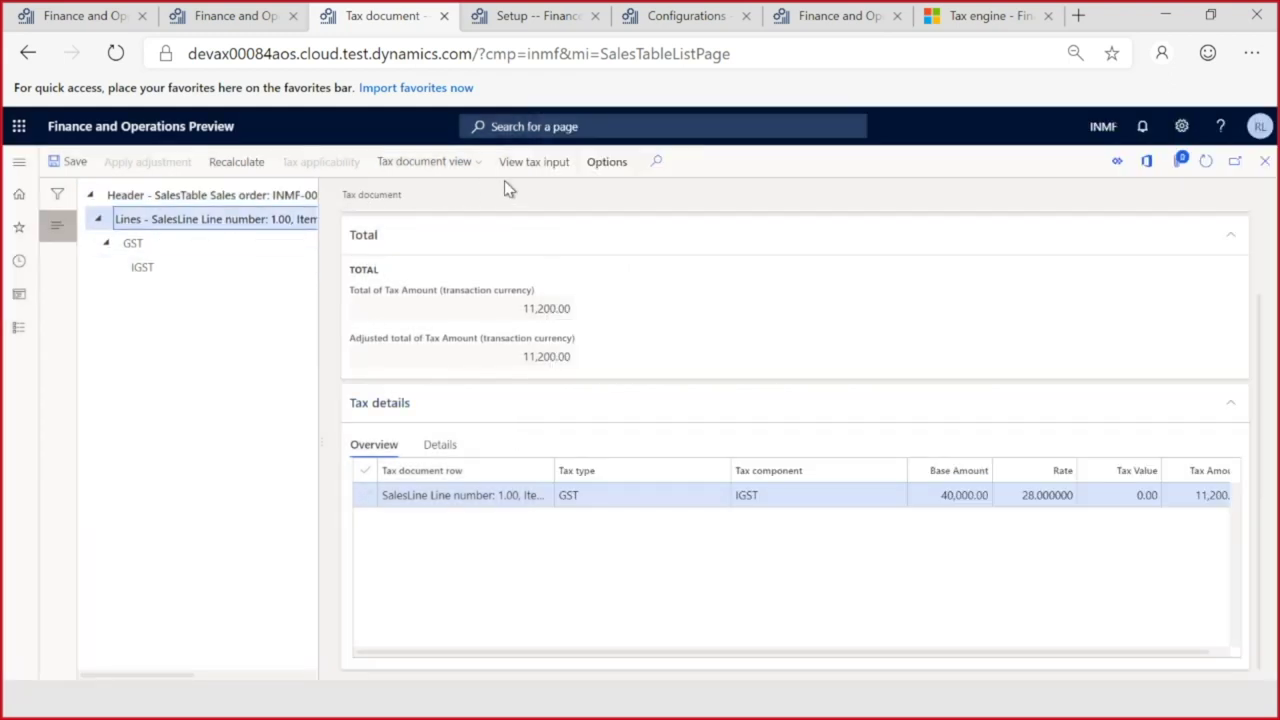
{"action": "left_click", "coordinate": [533, 162]}
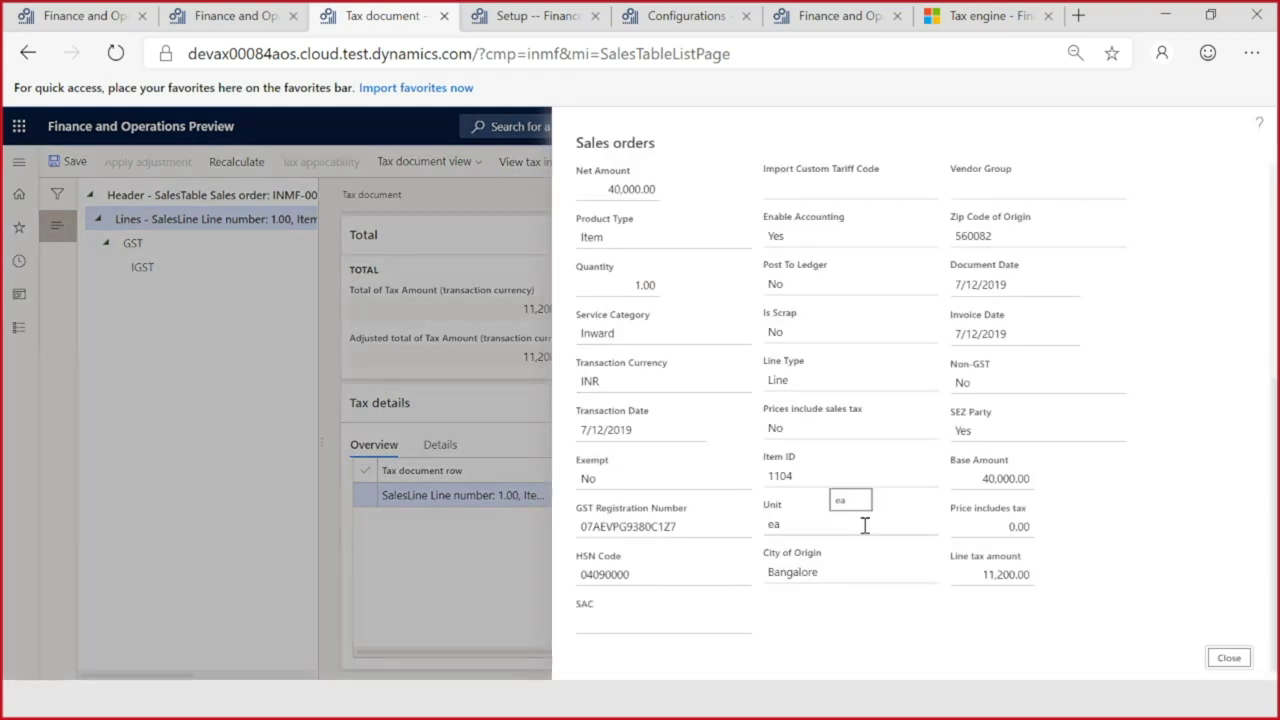
{"action": "left_click", "coordinate": [962, 431]}
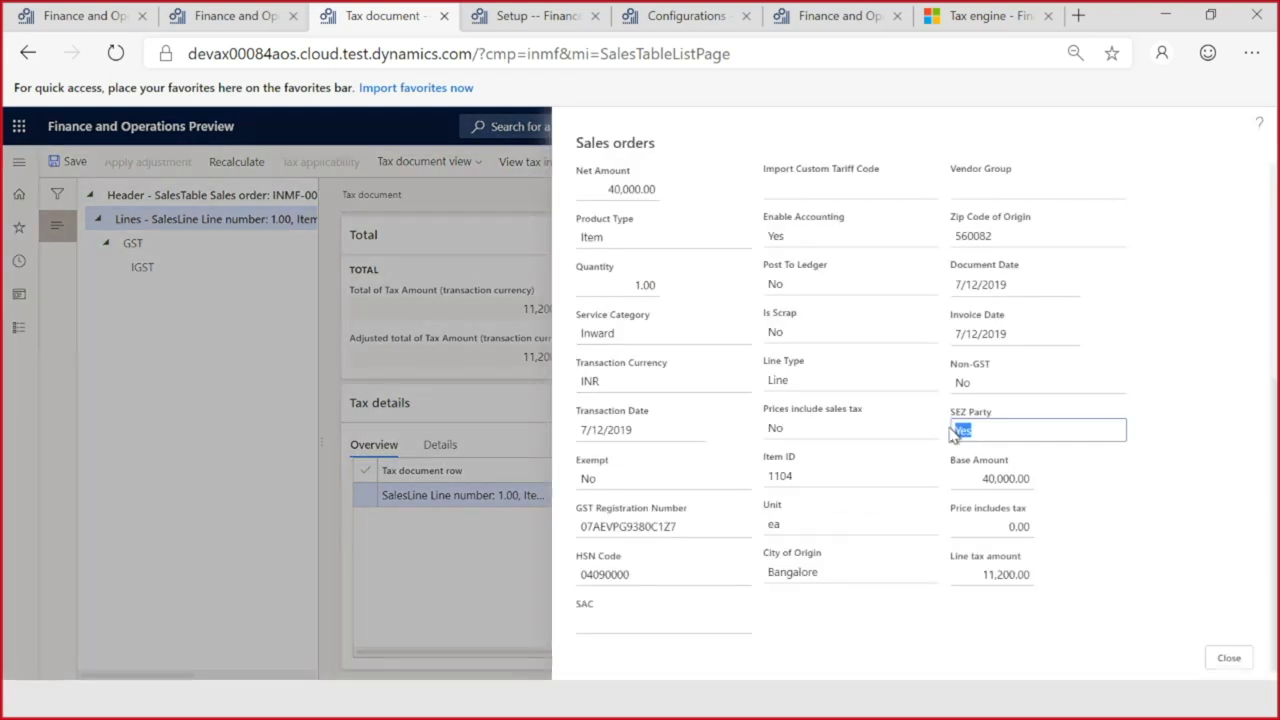
{"action": "left_click", "coordinate": [1230, 660]}
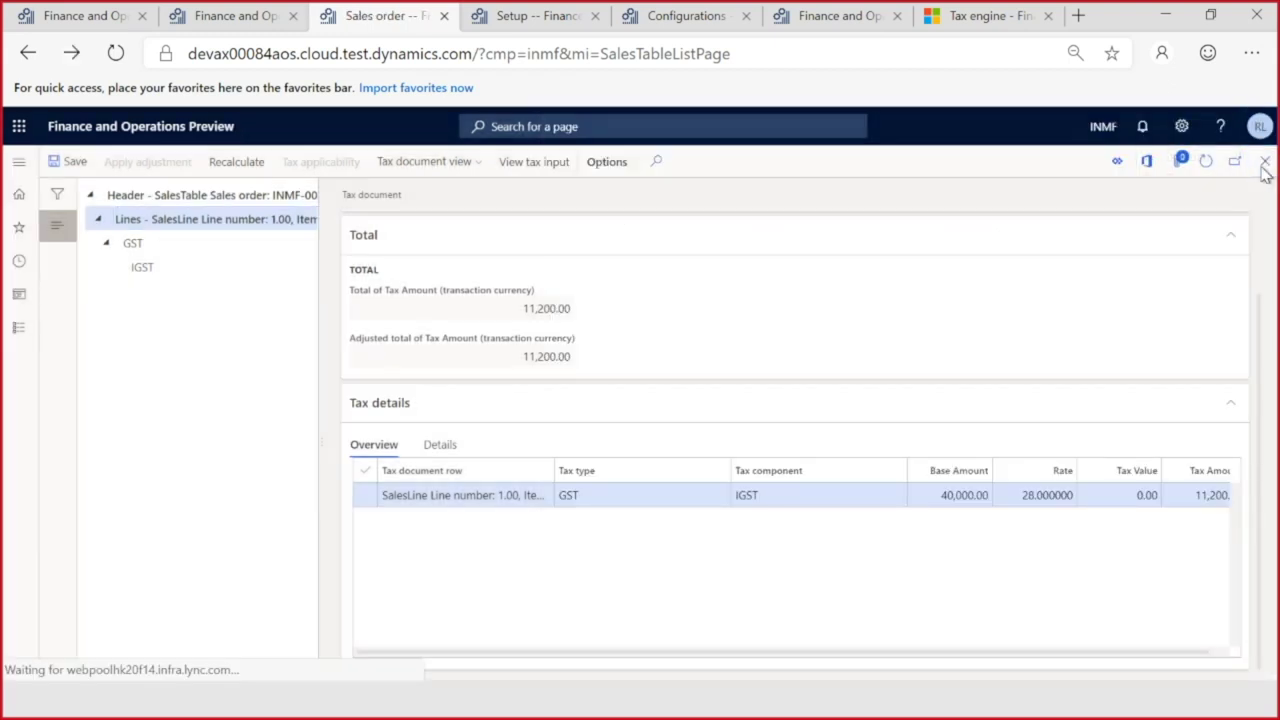
Step: Return to the sales order header and set With tax payment to No
{"action": "left_click", "coordinate": [1264, 163]}
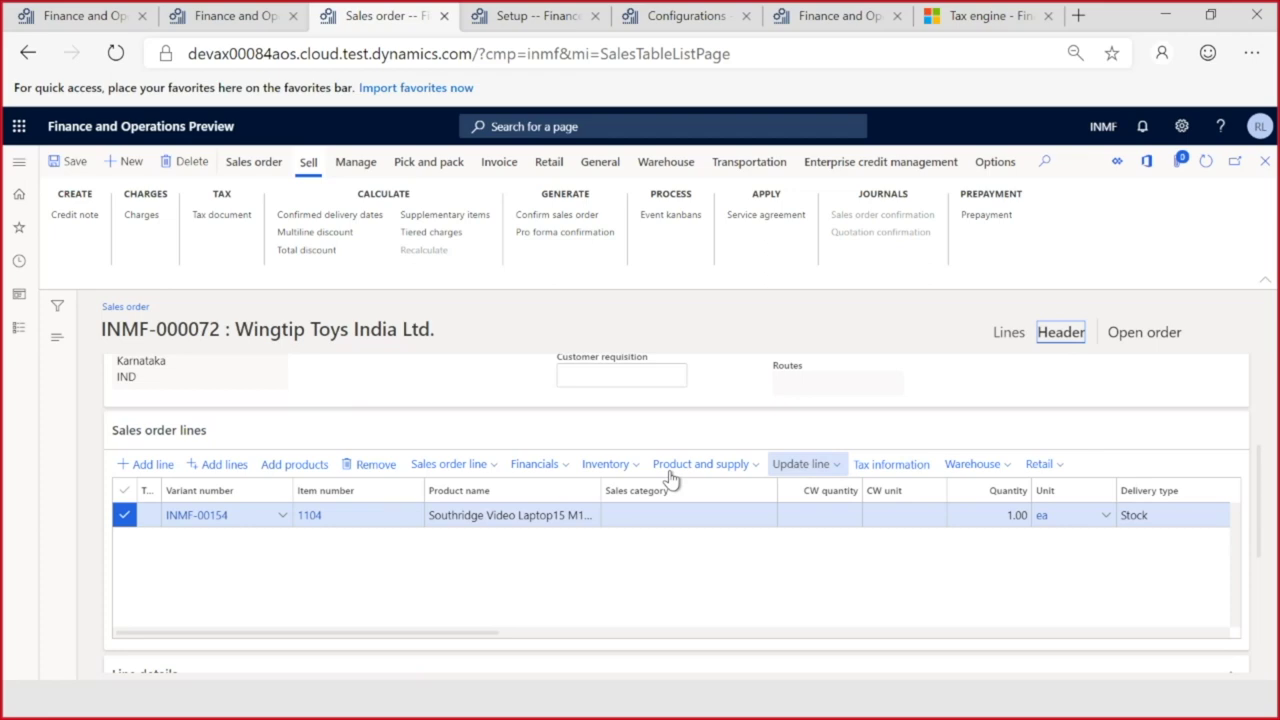
{"action": "scroll", "coordinate": [630, 510], "scroll_direction": "down", "scroll_amount": 2}
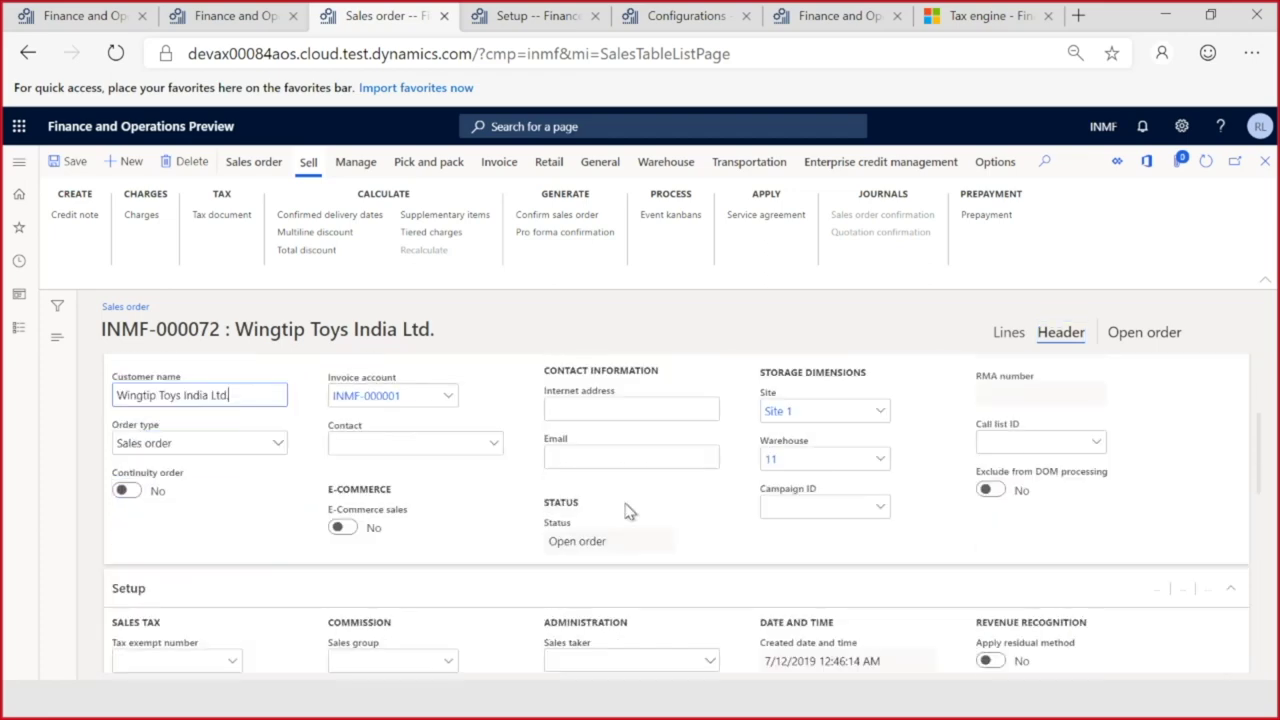
{"action": "scroll", "coordinate": [627, 508], "scroll_direction": "down", "scroll_amount": 2}
{"action": "scroll", "coordinate": [640, 508], "scroll_direction": "down", "scroll_amount": 3}
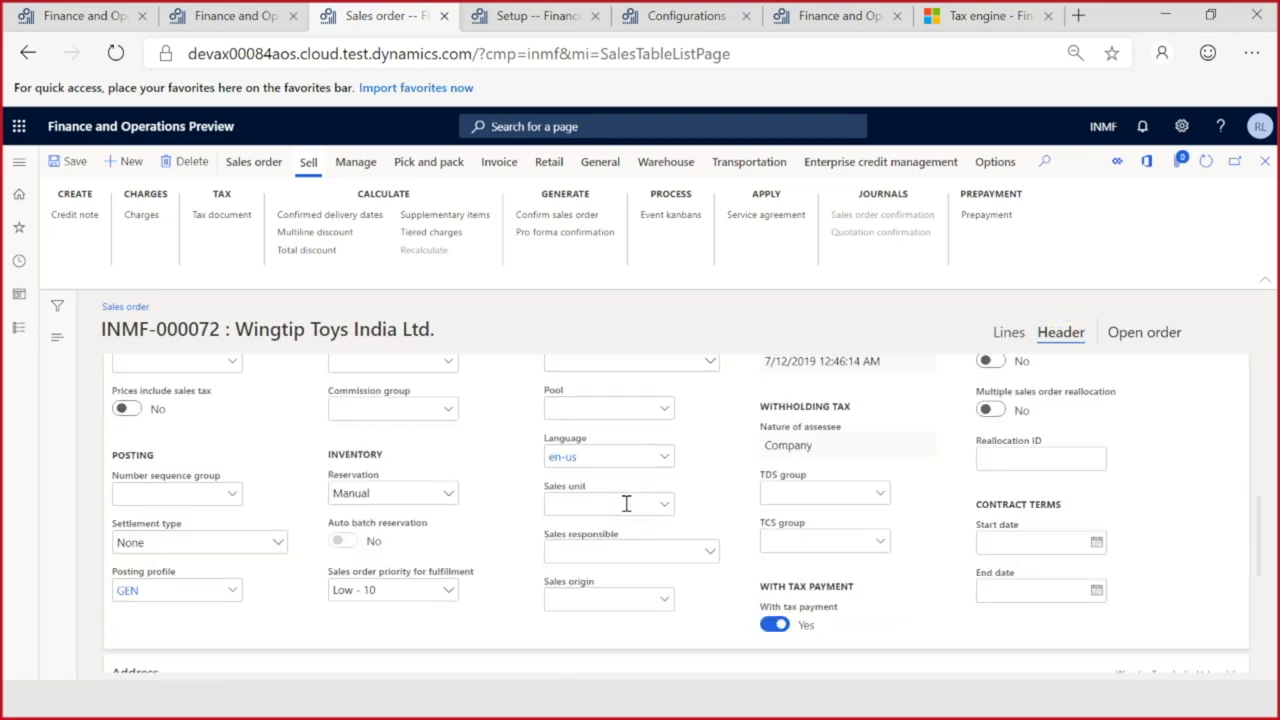
{"action": "left_click", "coordinate": [773, 524]}
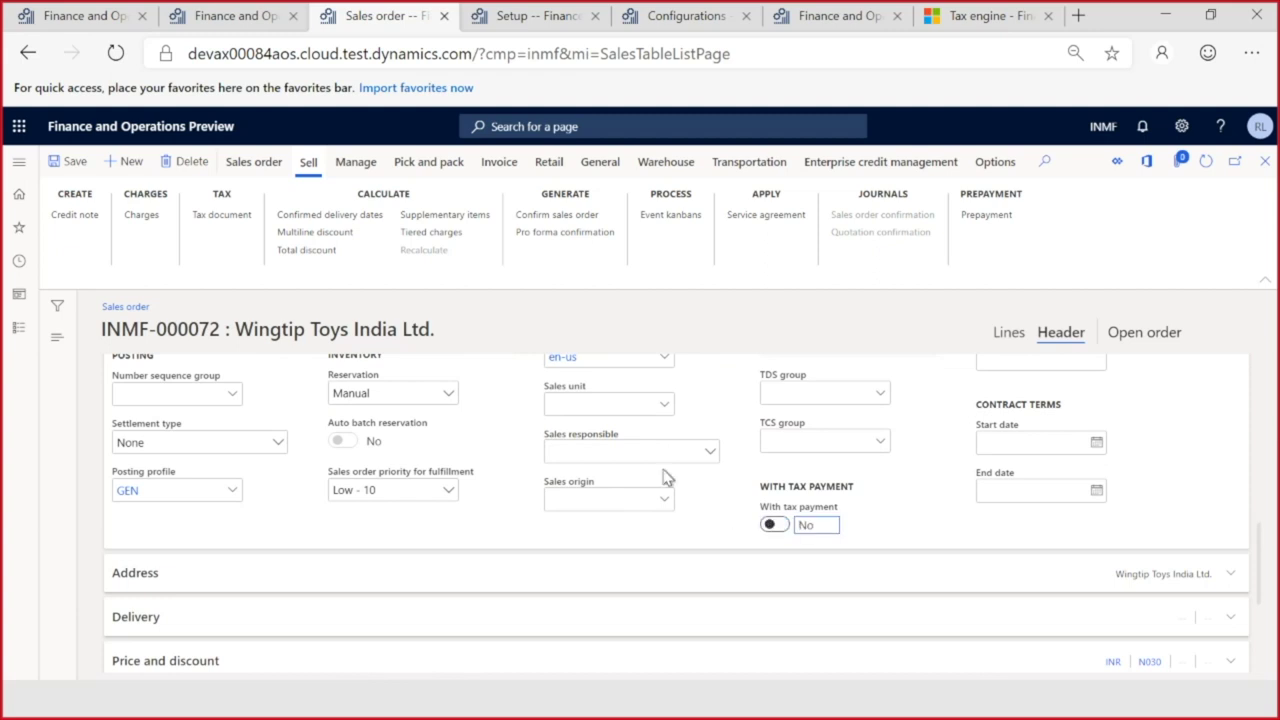
Step: Recalculate the taxes in the sales order's tax document with tax payment off, and return to the order header
{"action": "left_click", "coordinate": [218, 216]}
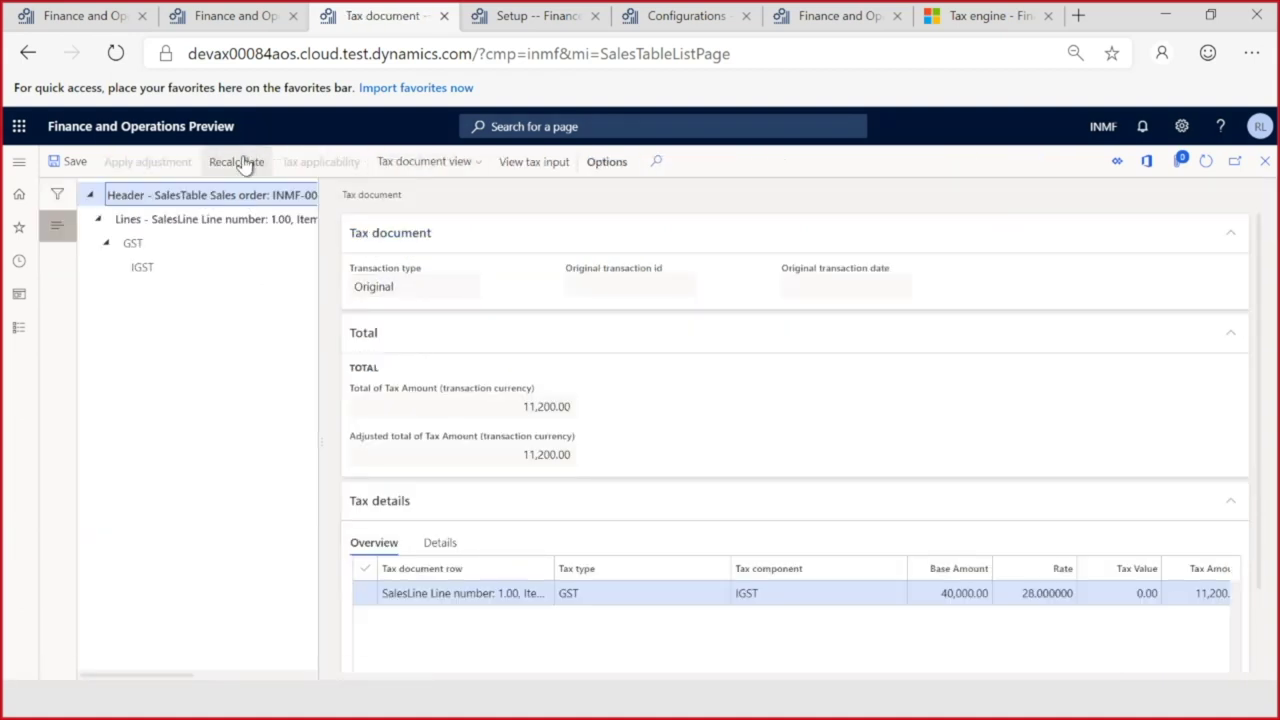
{"action": "left_click", "coordinate": [246, 165]}
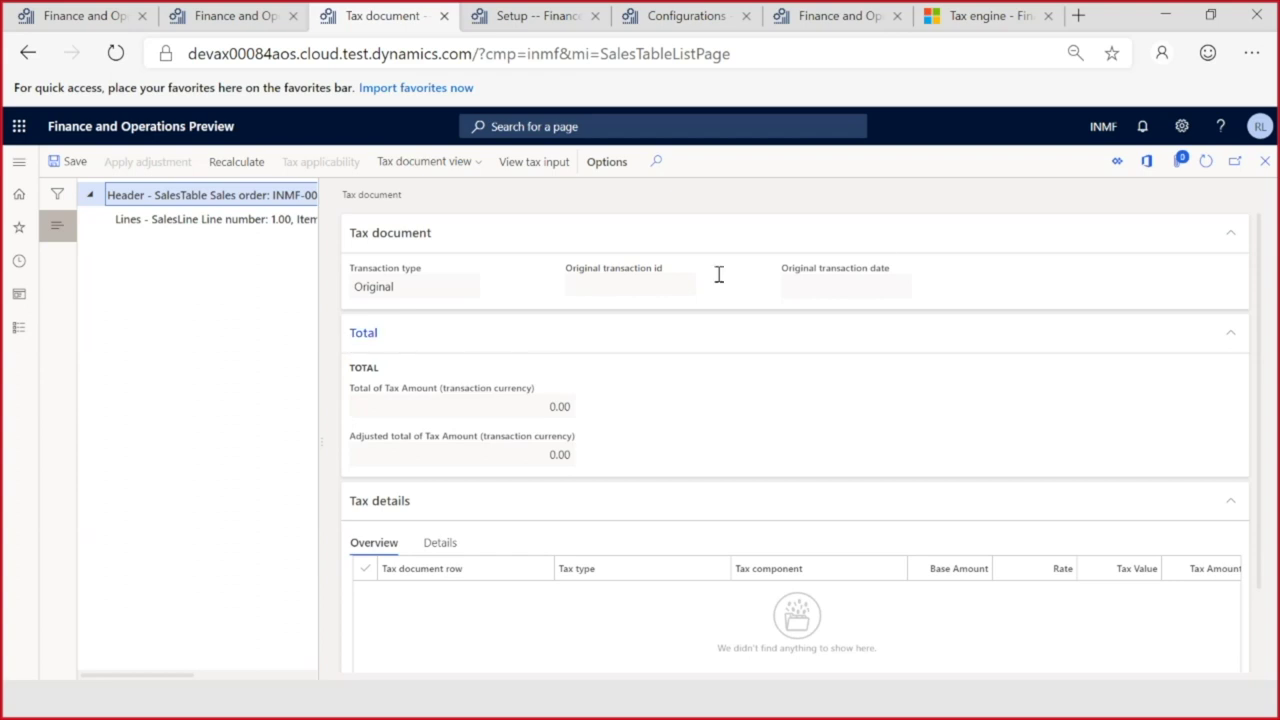
{"action": "left_click", "coordinate": [1265, 162]}
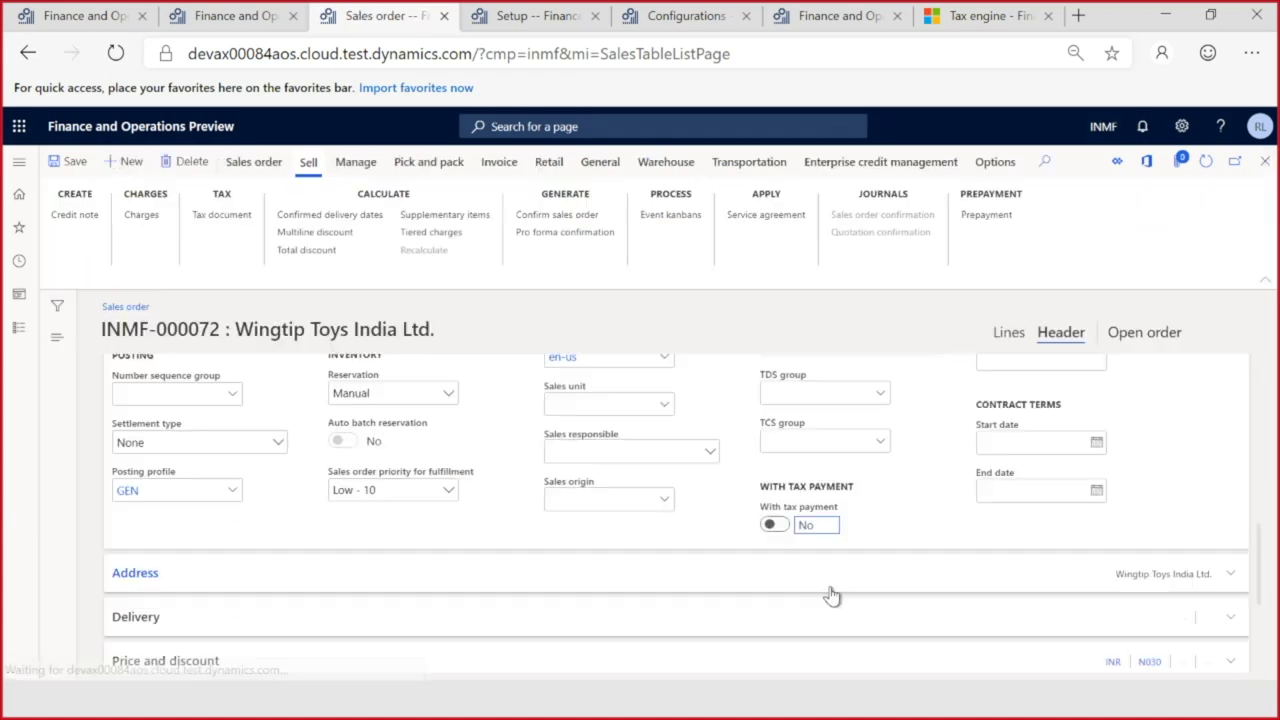
Step: Set With tax payment to Yes on the sales order header and review the order's tax document
{"action": "left_click", "coordinate": [777, 526]}
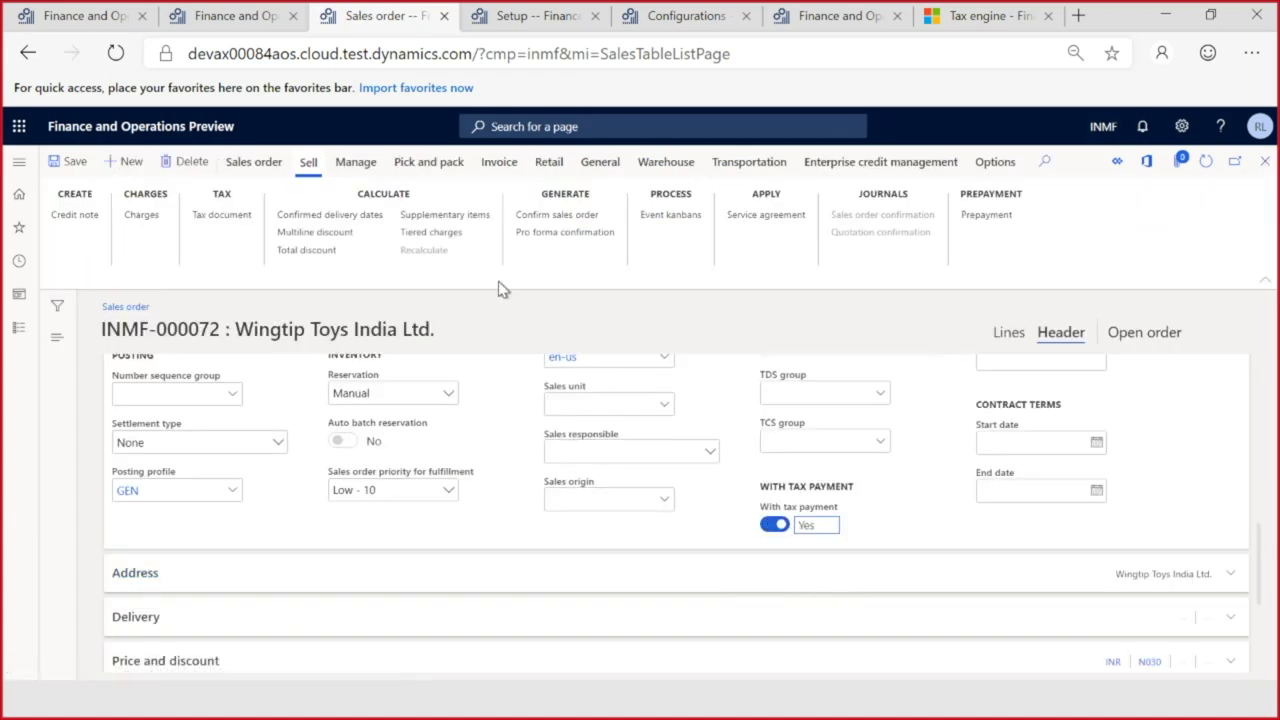
{"action": "left_click", "coordinate": [216, 222]}
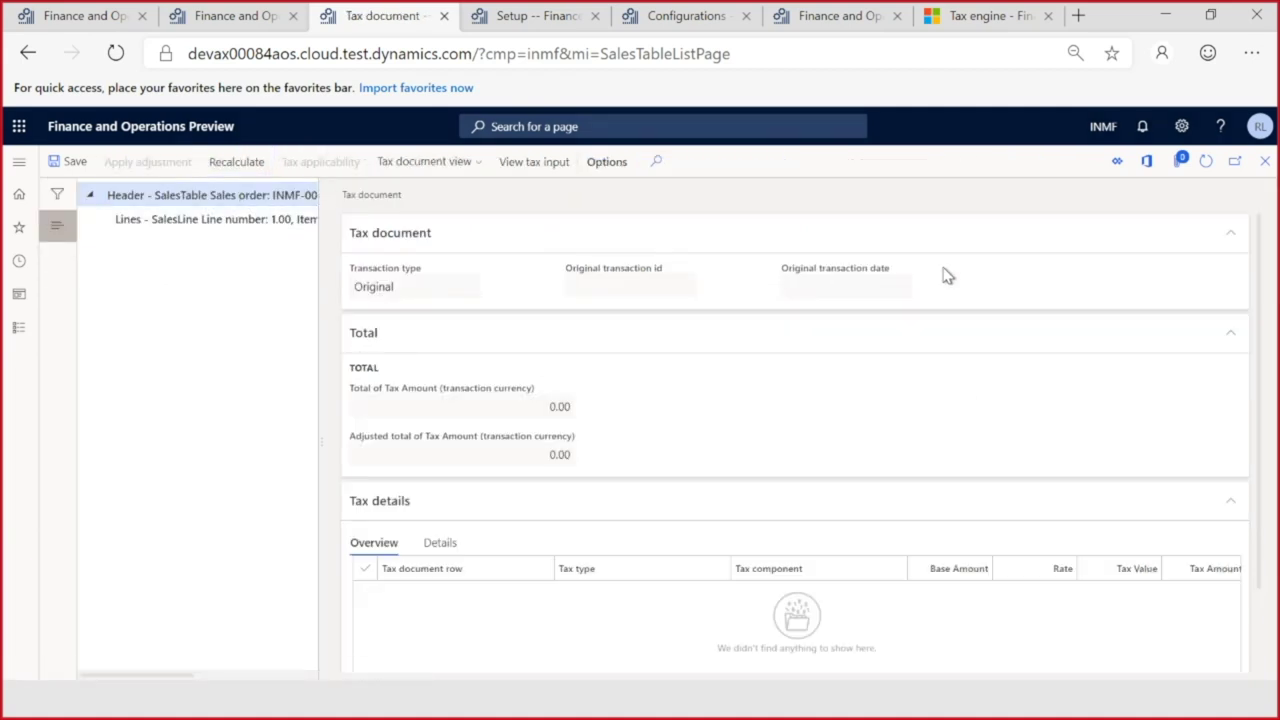
{"action": "left_click", "coordinate": [1265, 162]}
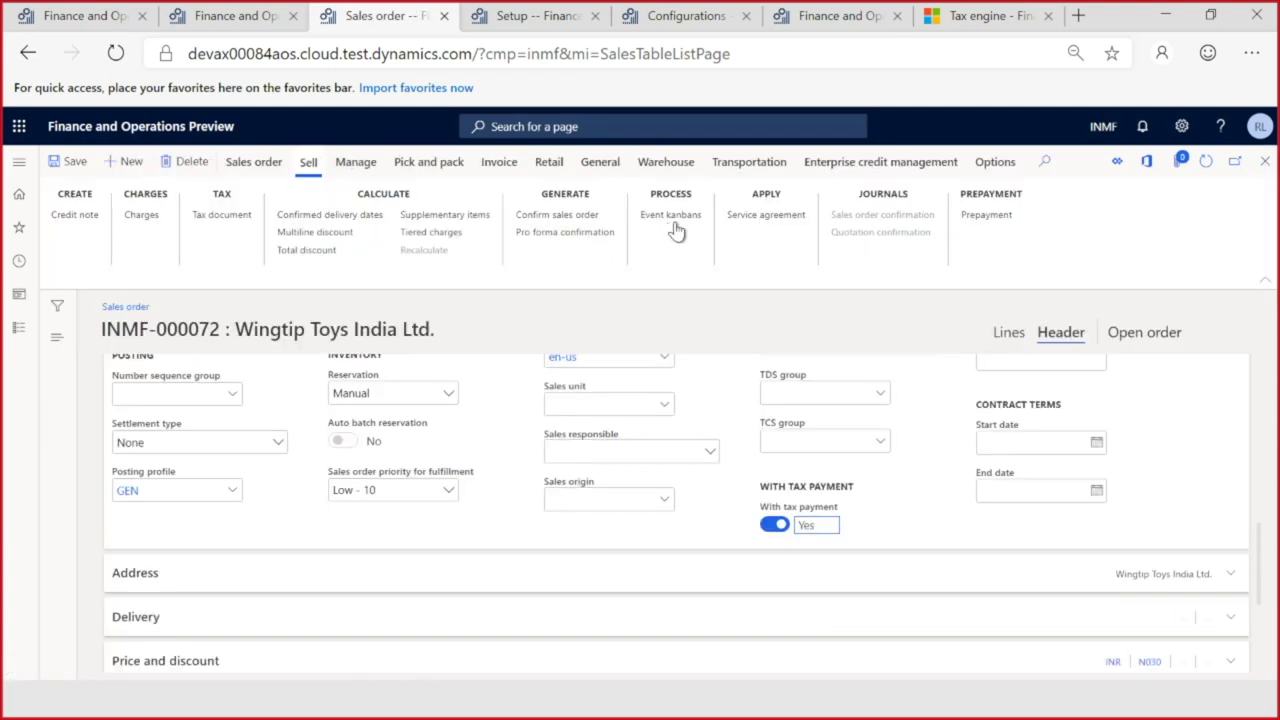
Step: Confirm the Wingtip Toys India Ltd. sales order with posting enabled and without printing the confirmation
{"action": "left_click", "coordinate": [563, 218]}
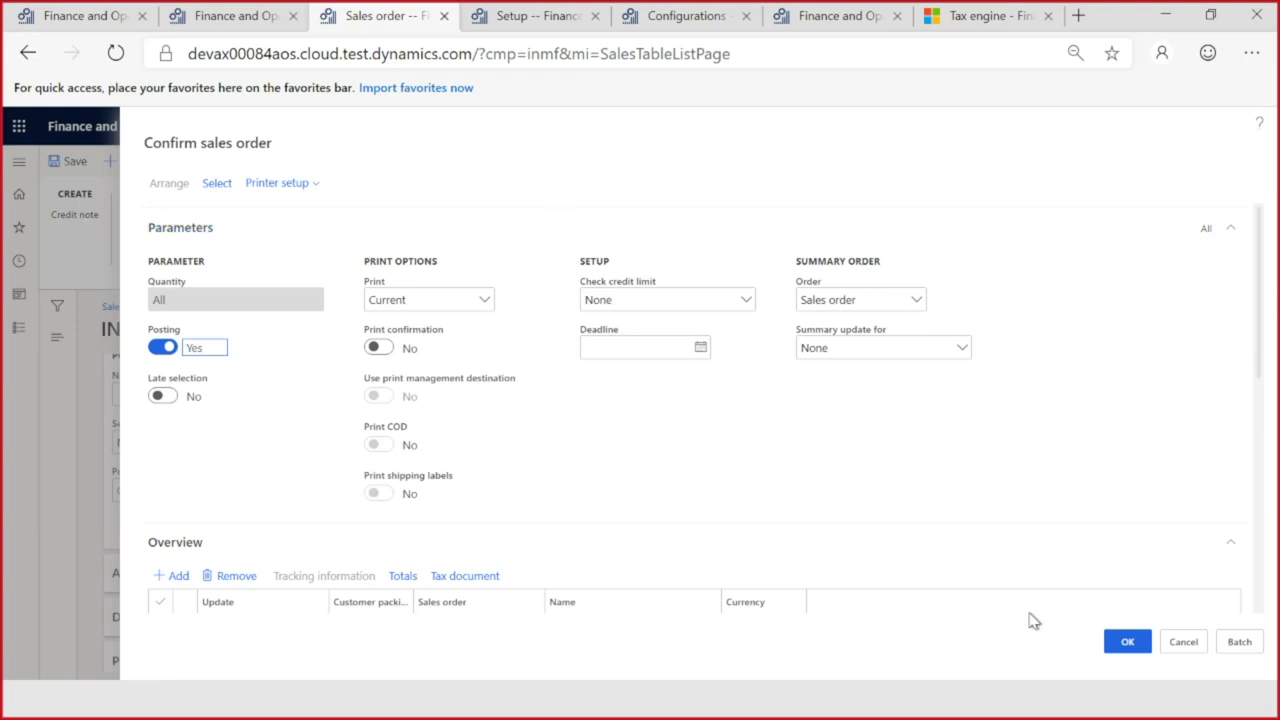
{"action": "left_click", "coordinate": [1127, 650]}
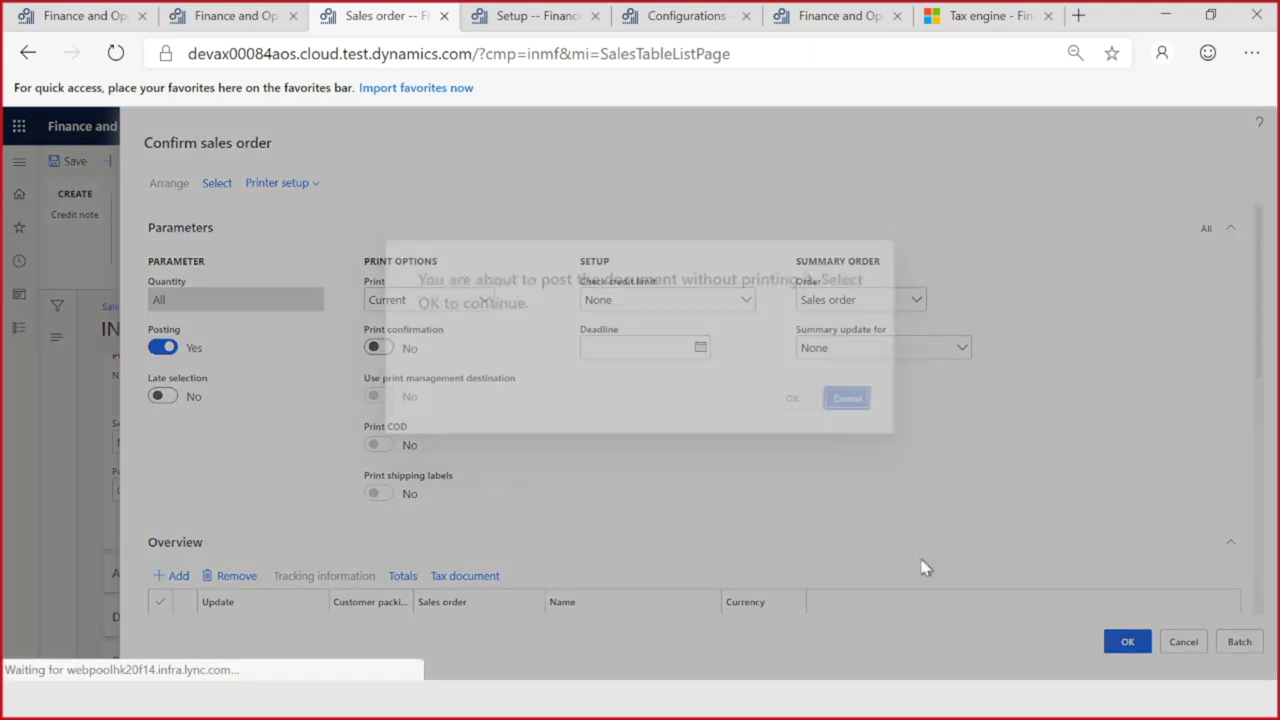
{"action": "left_click", "coordinate": [795, 399]}
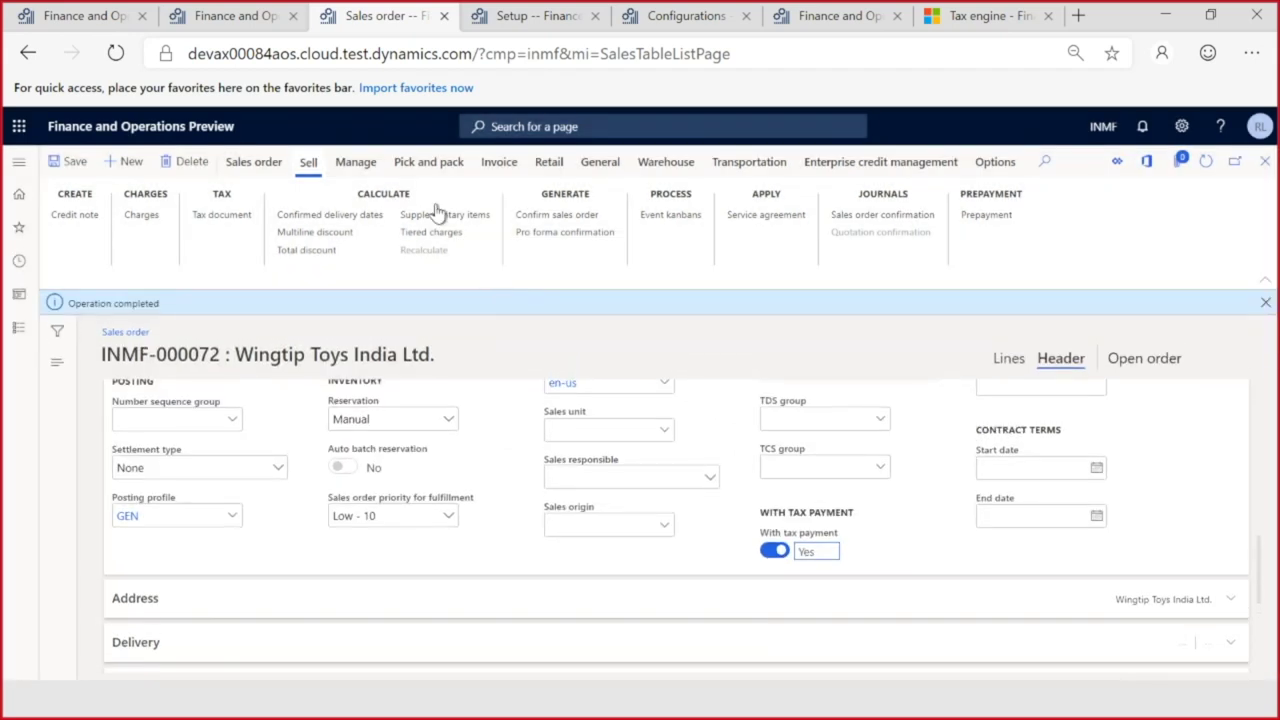
Step: Post the sales order's invoice without printing, keeping Quantity at All and reviewing the invoice's tax document before posting
{"action": "left_click", "coordinate": [505, 168]}
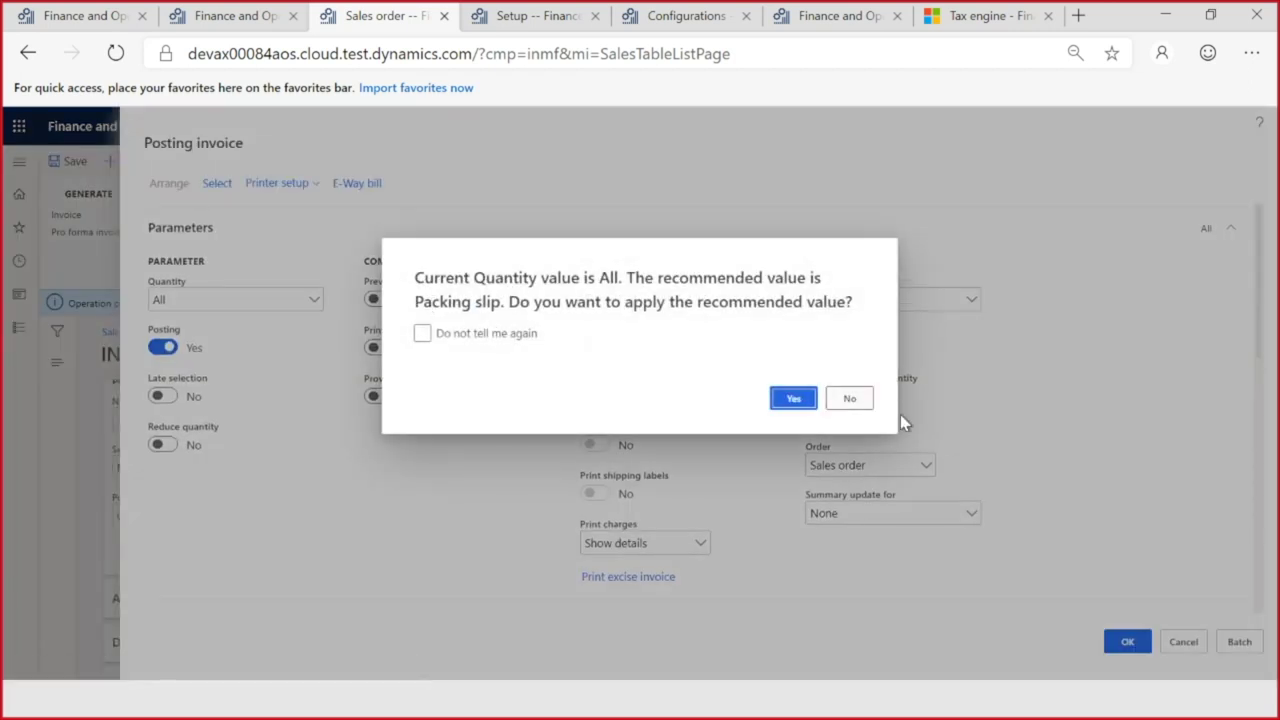
{"action": "left_click", "coordinate": [840, 398]}
{"action": "scroll", "coordinate": [843, 393], "scroll_direction": "down", "scroll_amount": 2}
{"action": "scroll", "coordinate": [843, 393], "scroll_direction": "down", "scroll_amount": 5}
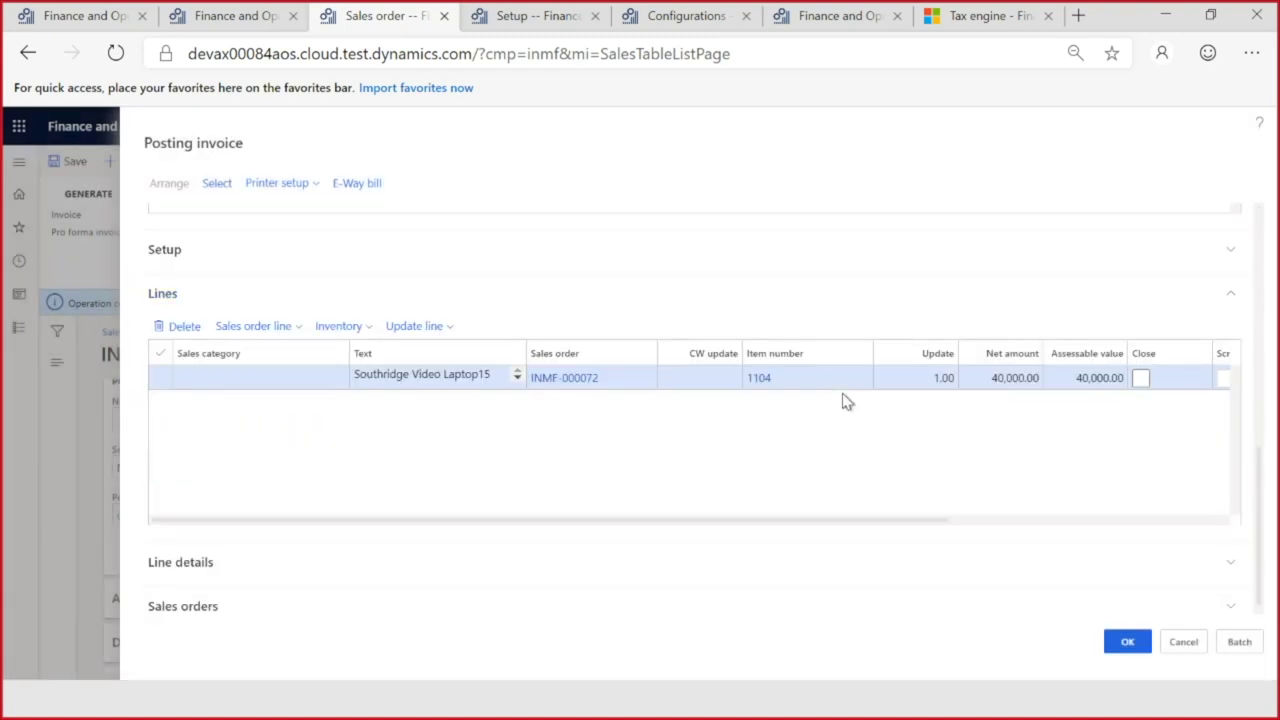
{"action": "left_click_drag", "start_coordinate": [1266, 482], "coordinate": [1272, 358]}
{"action": "left_click", "coordinate": [567, 364]}
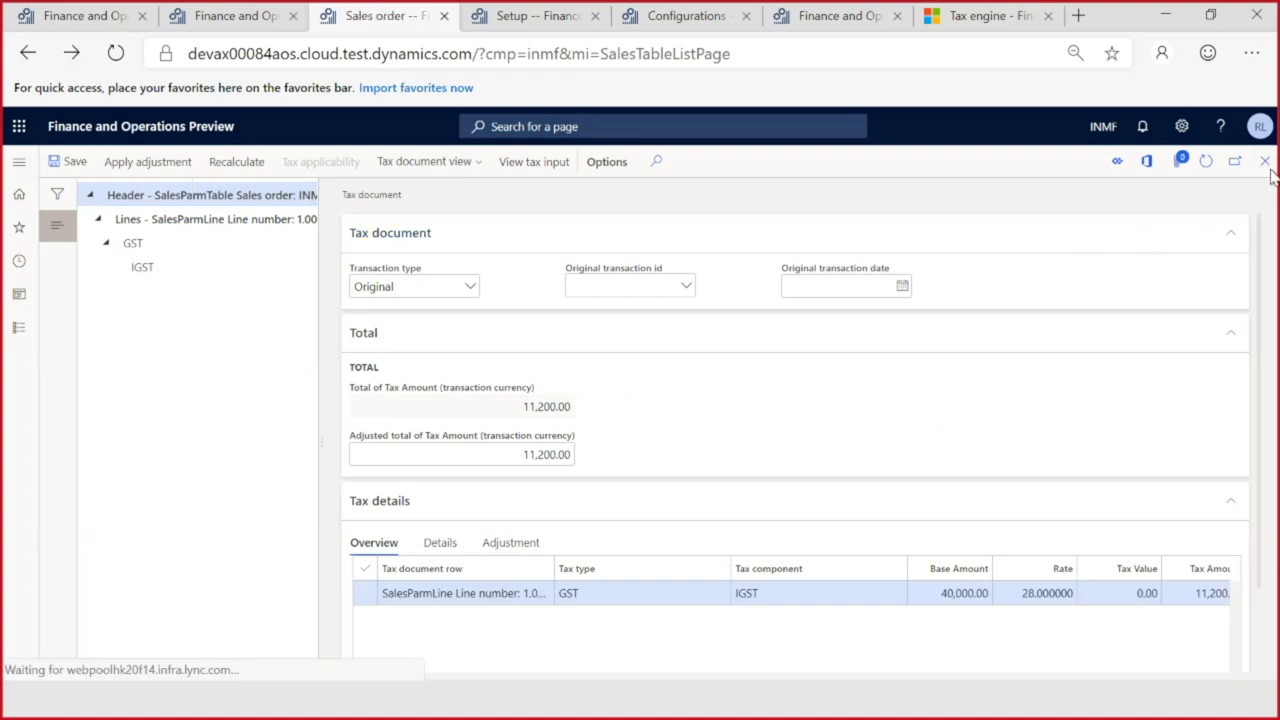
{"action": "left_click", "coordinate": [1265, 162]}
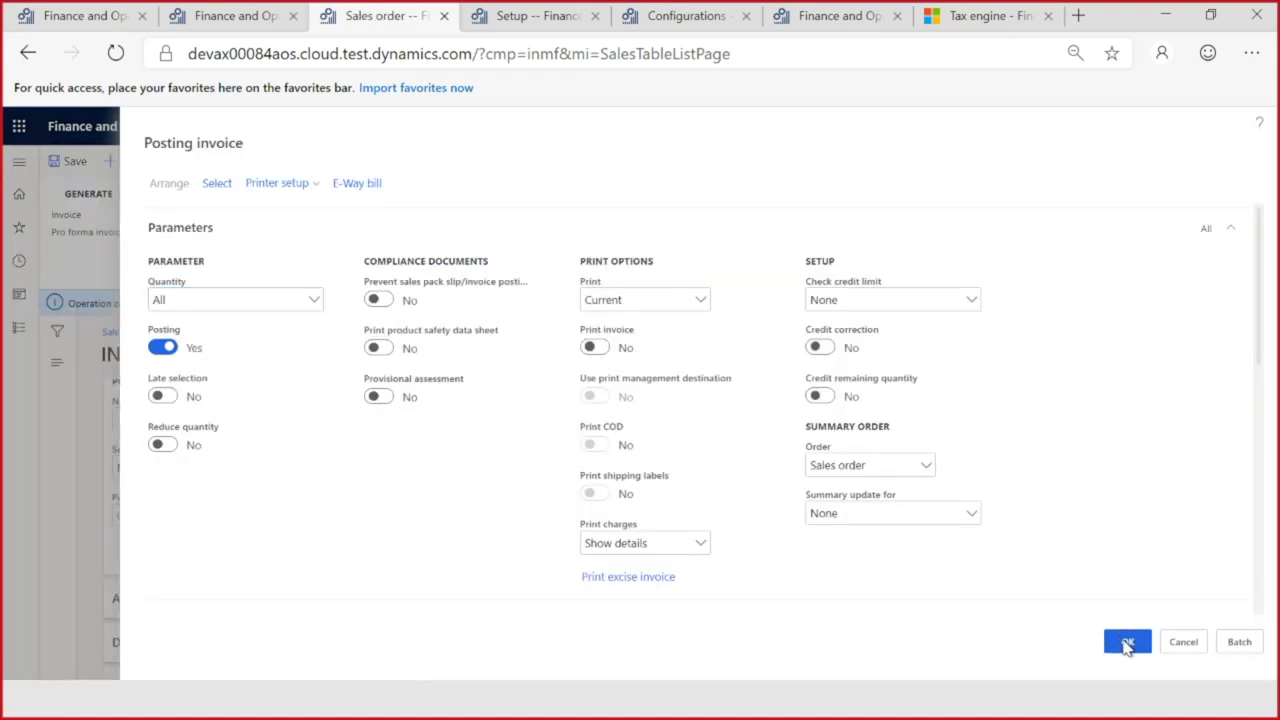
{"action": "left_click", "coordinate": [1127, 643]}
{"action": "left_click", "coordinate": [795, 398]}
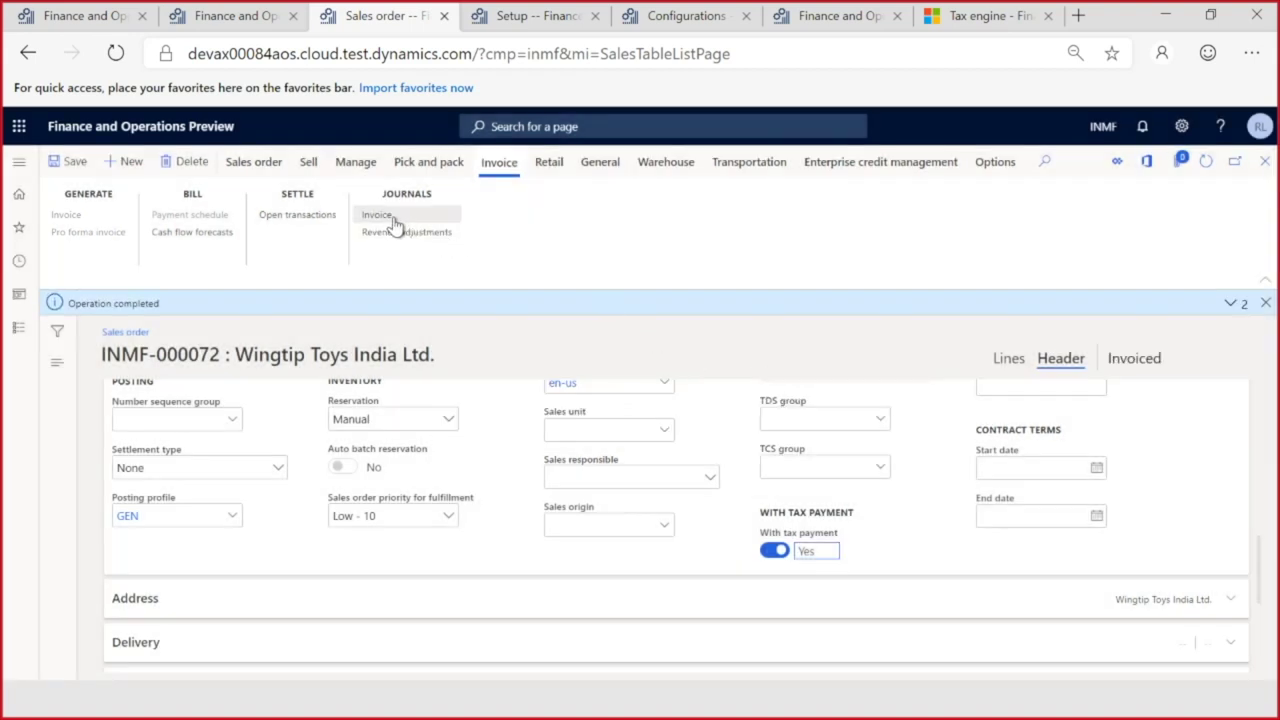
Step: Check the posted invoice's voucher and compare the IGST Refundable ledger account with the Tax Refundable main account in the GST setup
{"action": "left_click", "coordinate": [380, 220]}
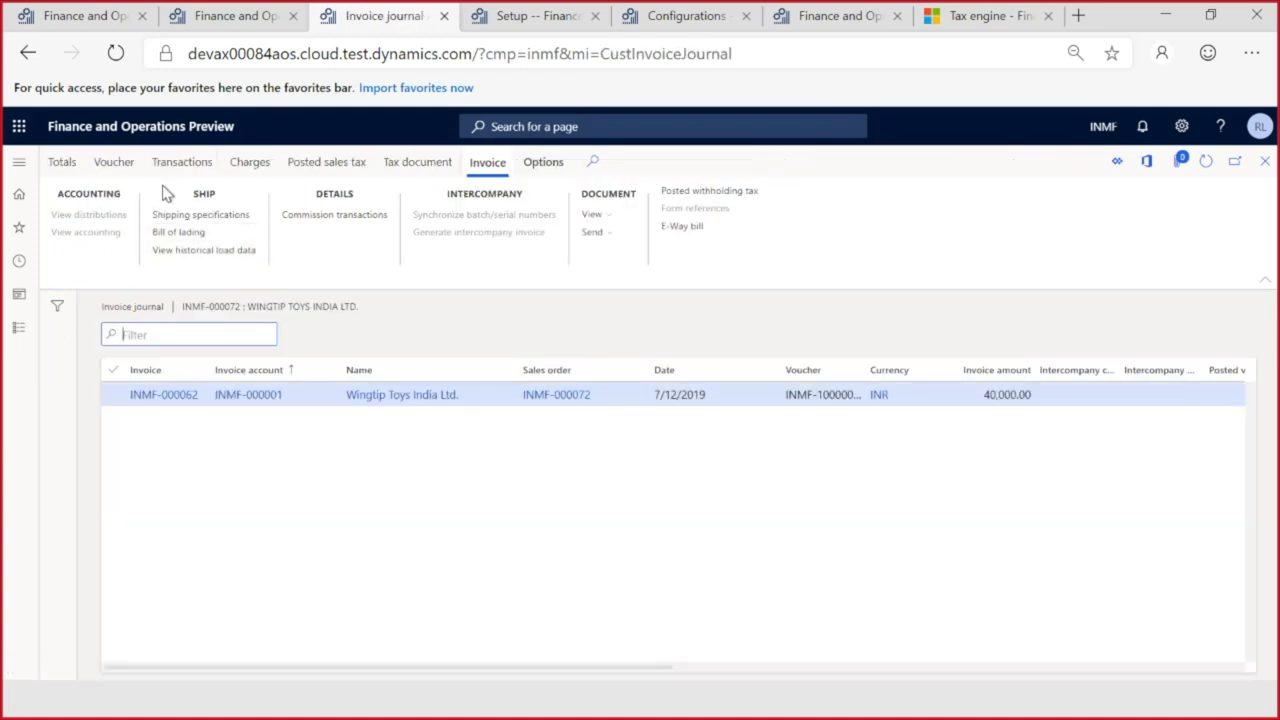
{"action": "left_click", "coordinate": [113, 163]}
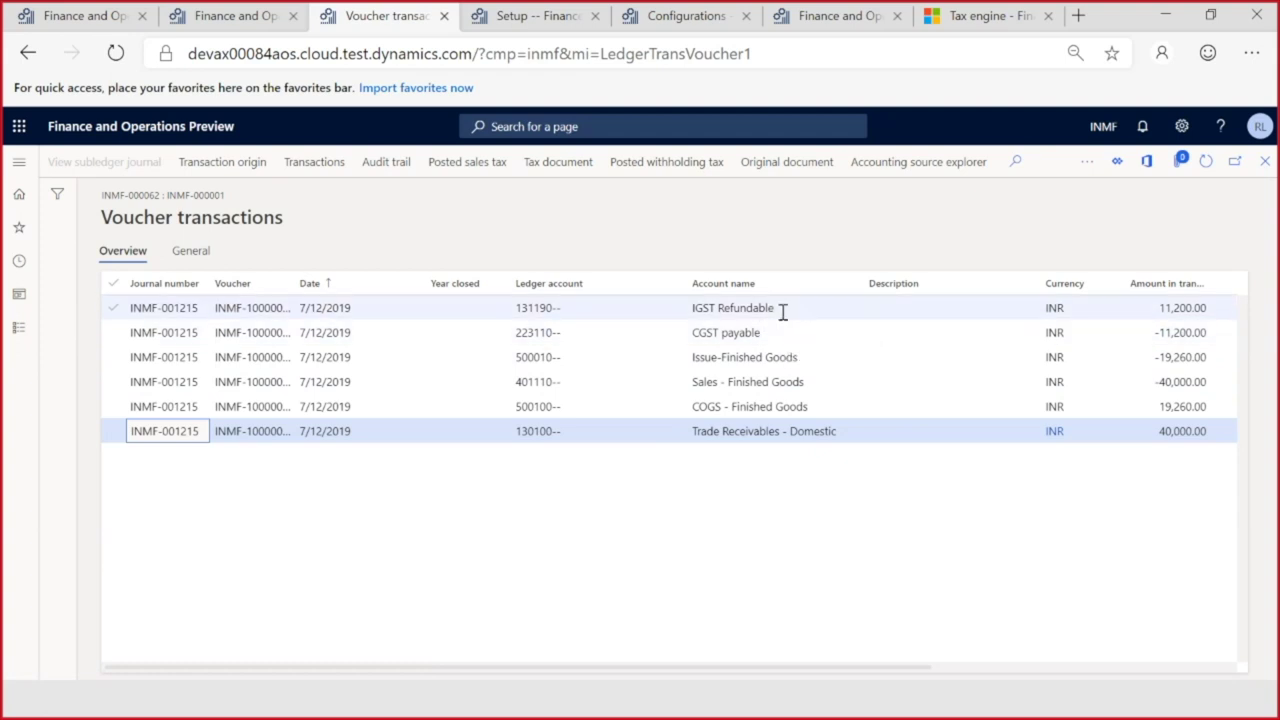
{"action": "left_click_drag", "start_coordinate": [783, 310], "coordinate": [696, 308]}
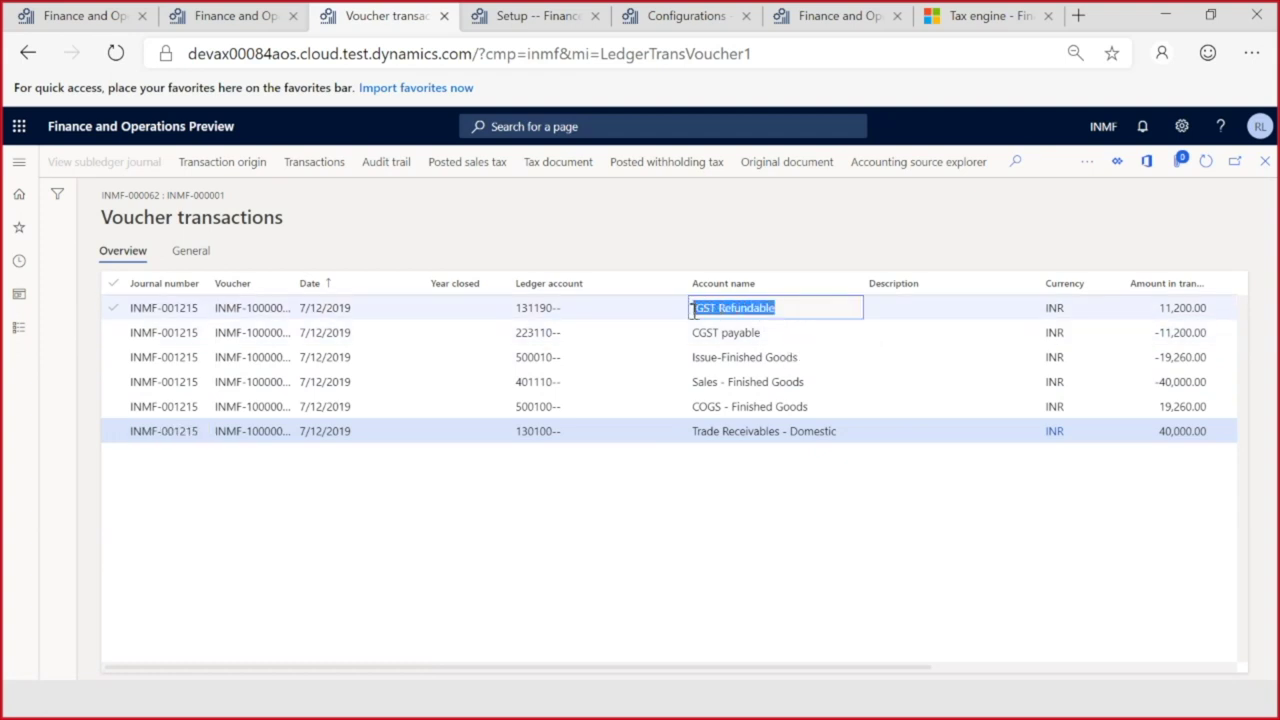
{"action": "left_click", "coordinate": [521, 308]}
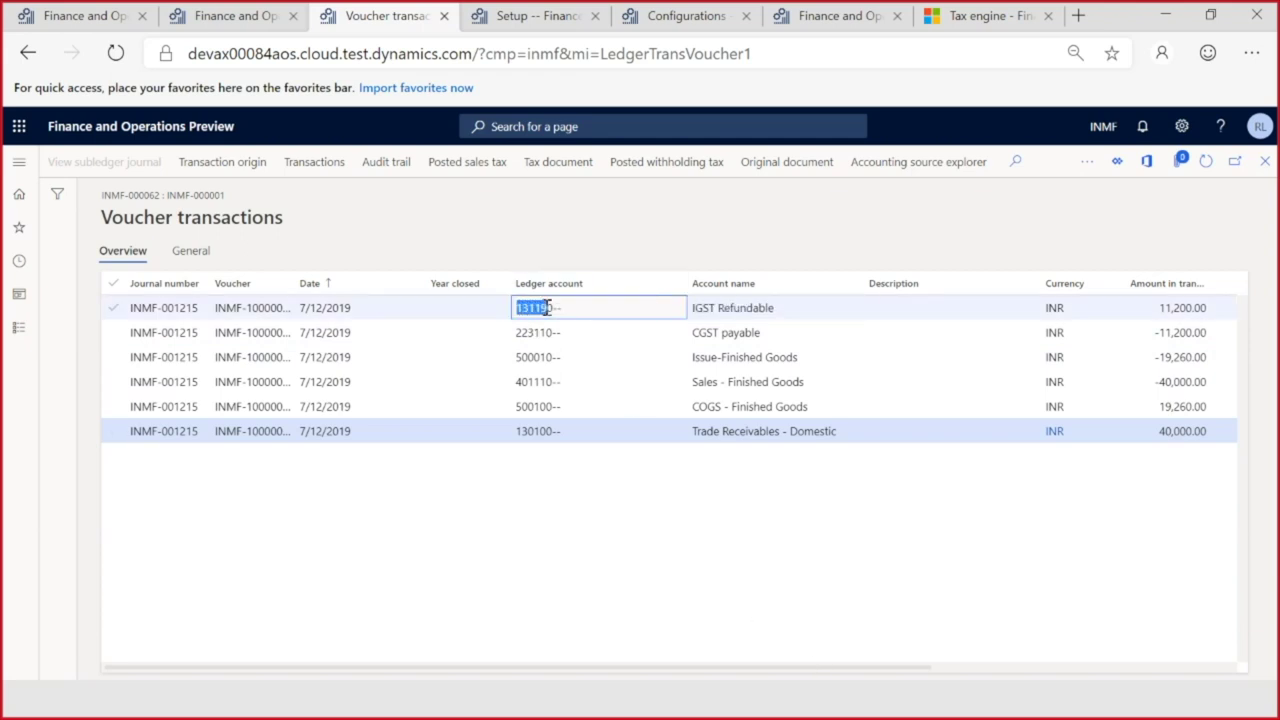
{"action": "left_click", "coordinate": [557, 17]}
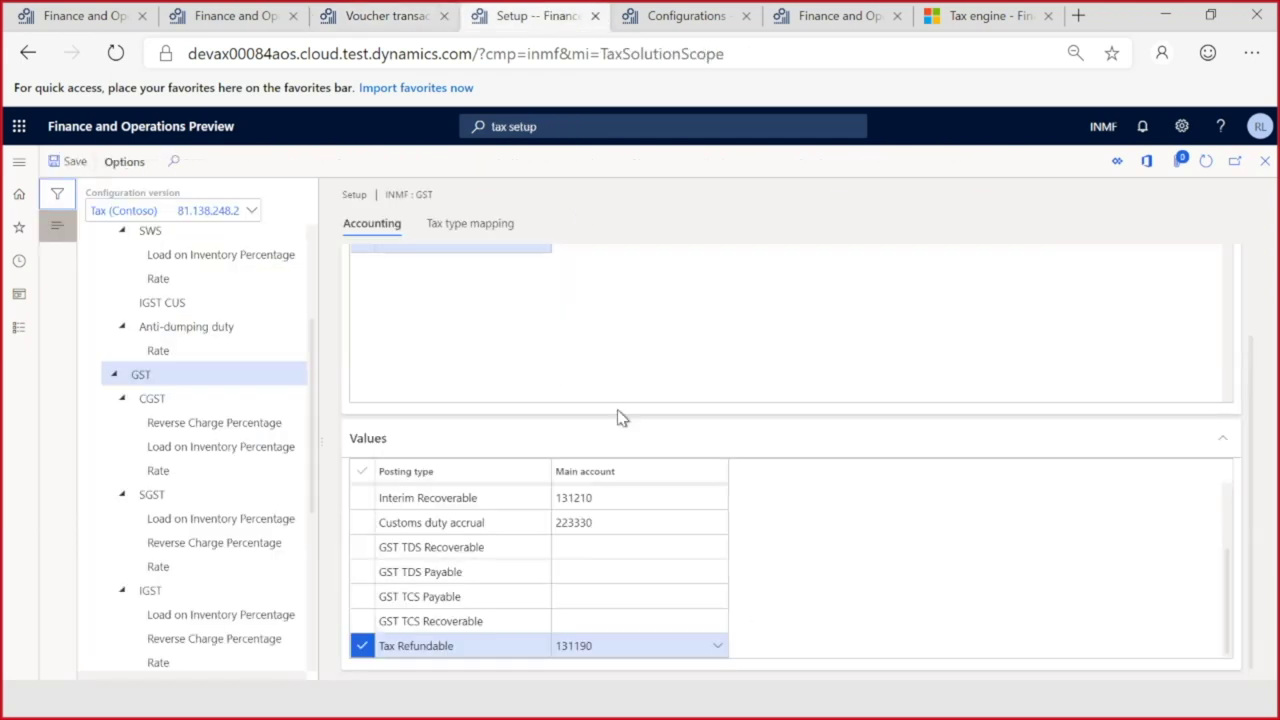
{"action": "left_click", "coordinate": [627, 650]}
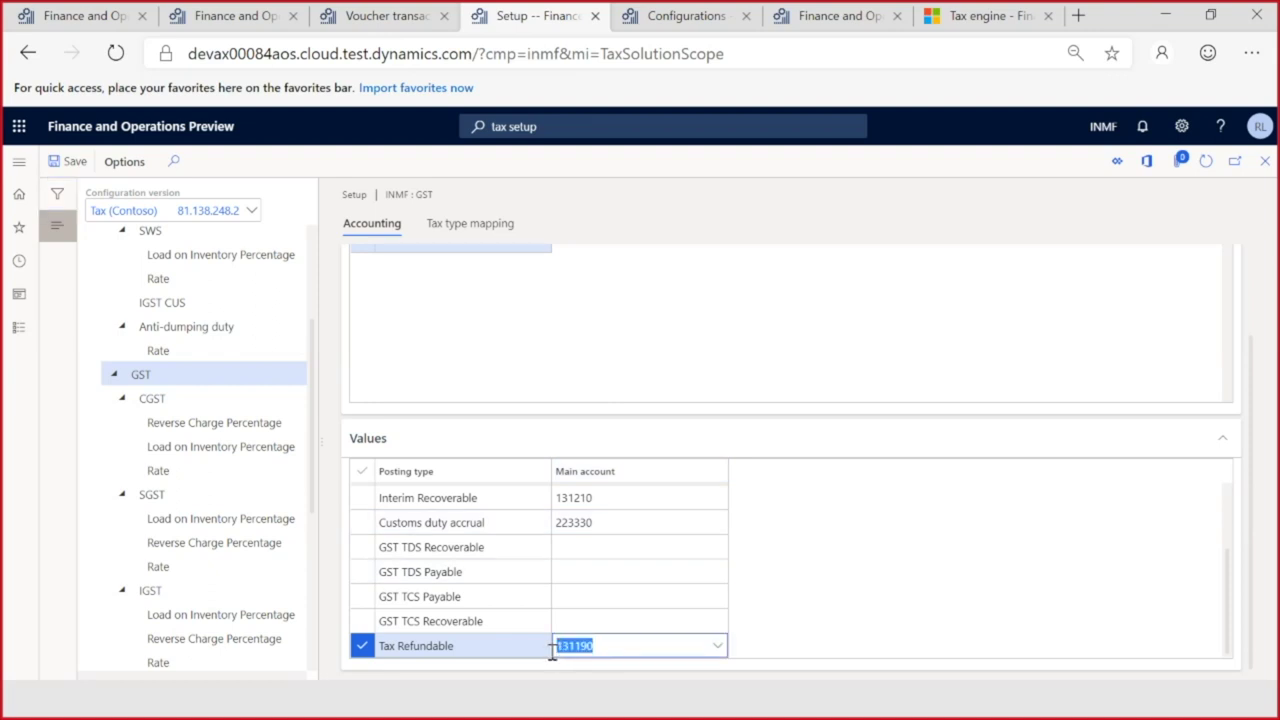
{"action": "left_click", "coordinate": [385, 16]}
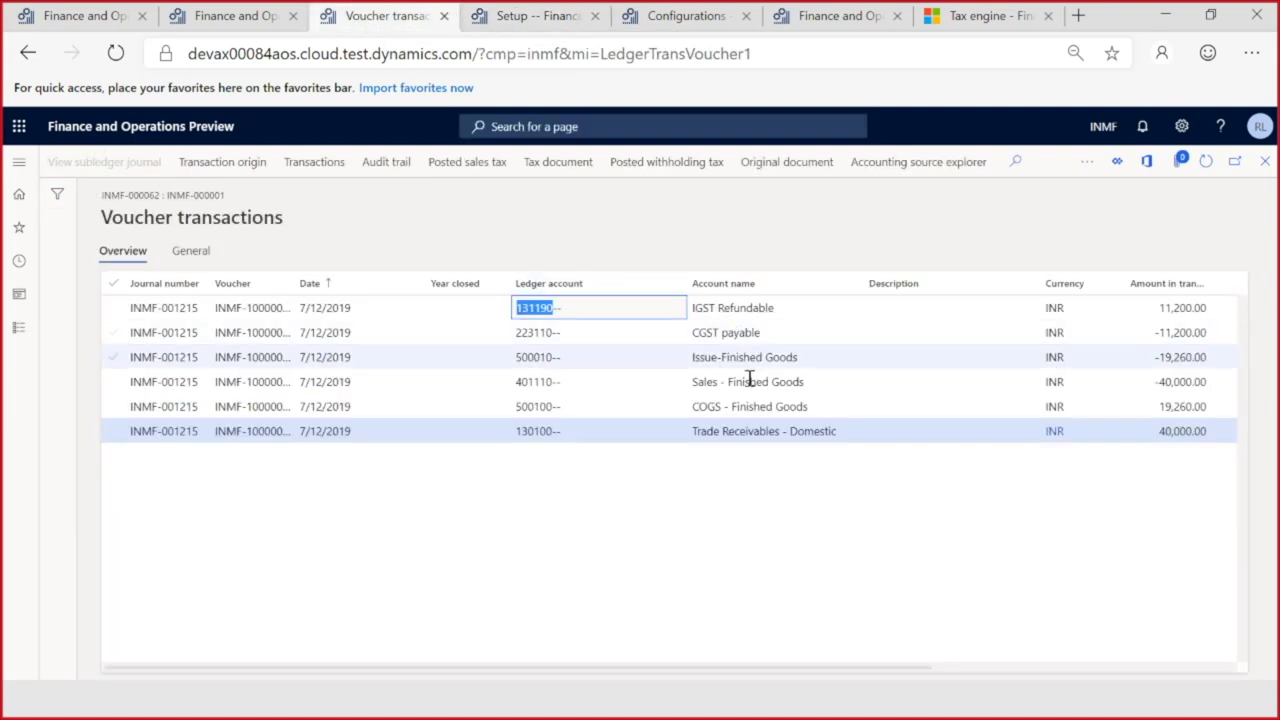
Step: Compare the debit and credit amounts of the IGST Refundable and CGST payable lines in the voucher transactions
{"action": "left_click_drag", "start_coordinate": [818, 668], "coordinate": [1062, 650]}
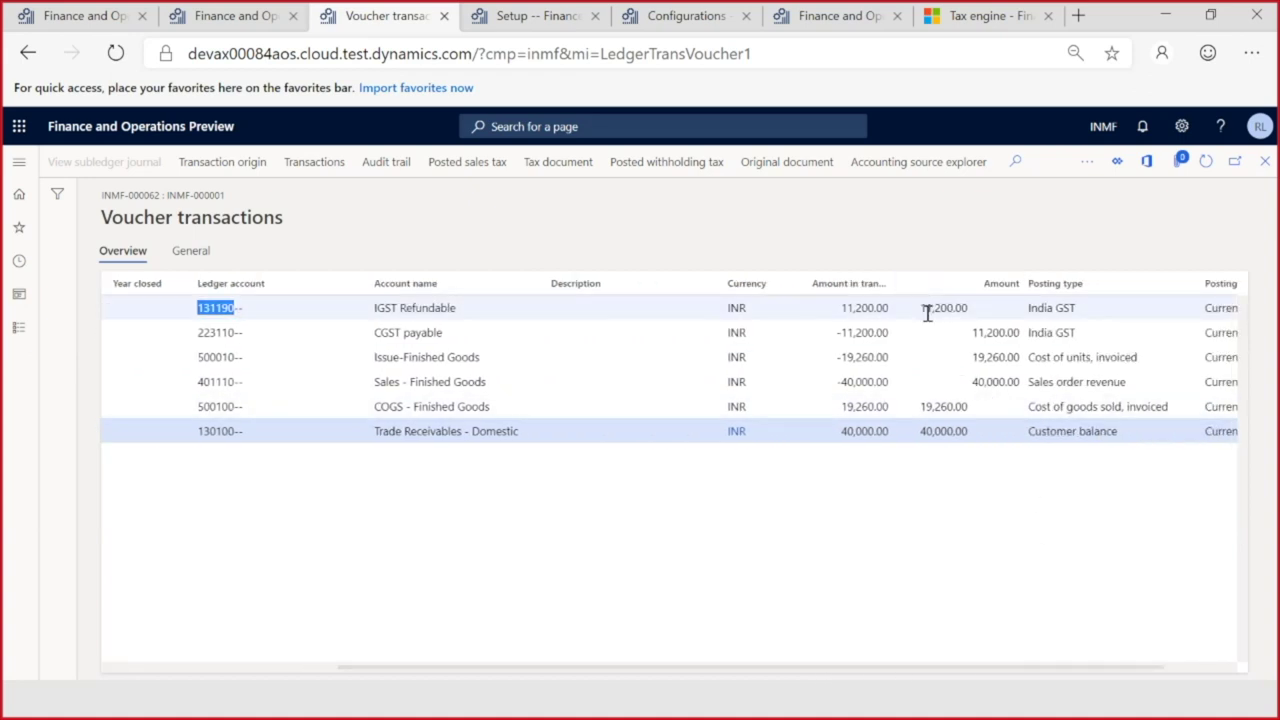
{"action": "left_click", "coordinate": [926, 308]}
{"action": "left_click_drag", "start_coordinate": [975, 333], "coordinate": [1016, 334]}
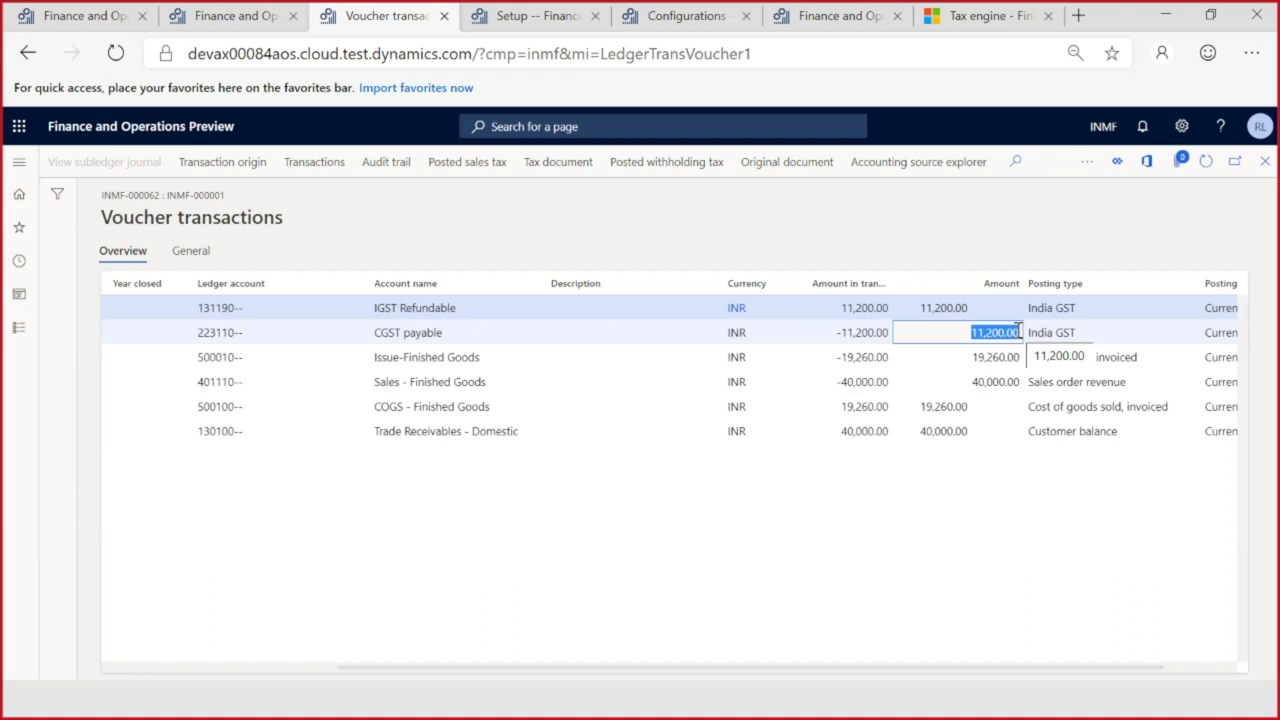
Step: Return to the list of available tax configurations, widen the Skip model mapping column and read its description
{"action": "left_click", "coordinate": [536, 18]}
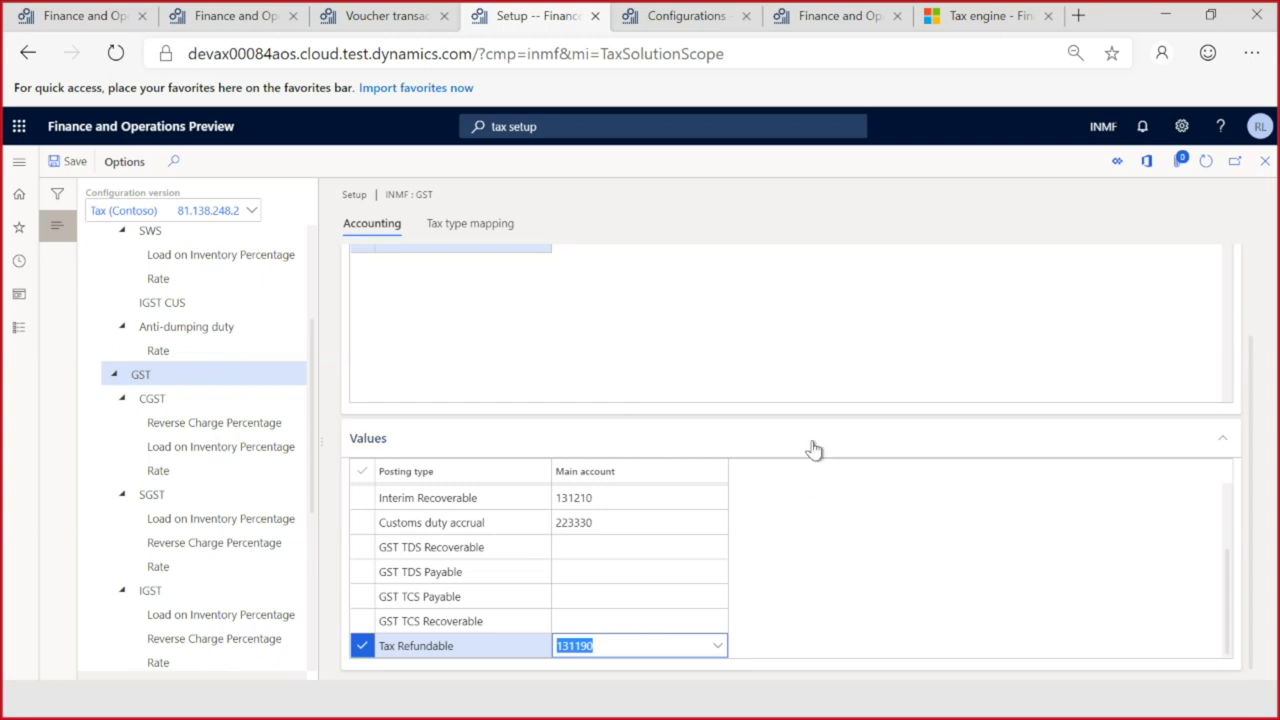
{"action": "left_click", "coordinate": [1264, 164]}
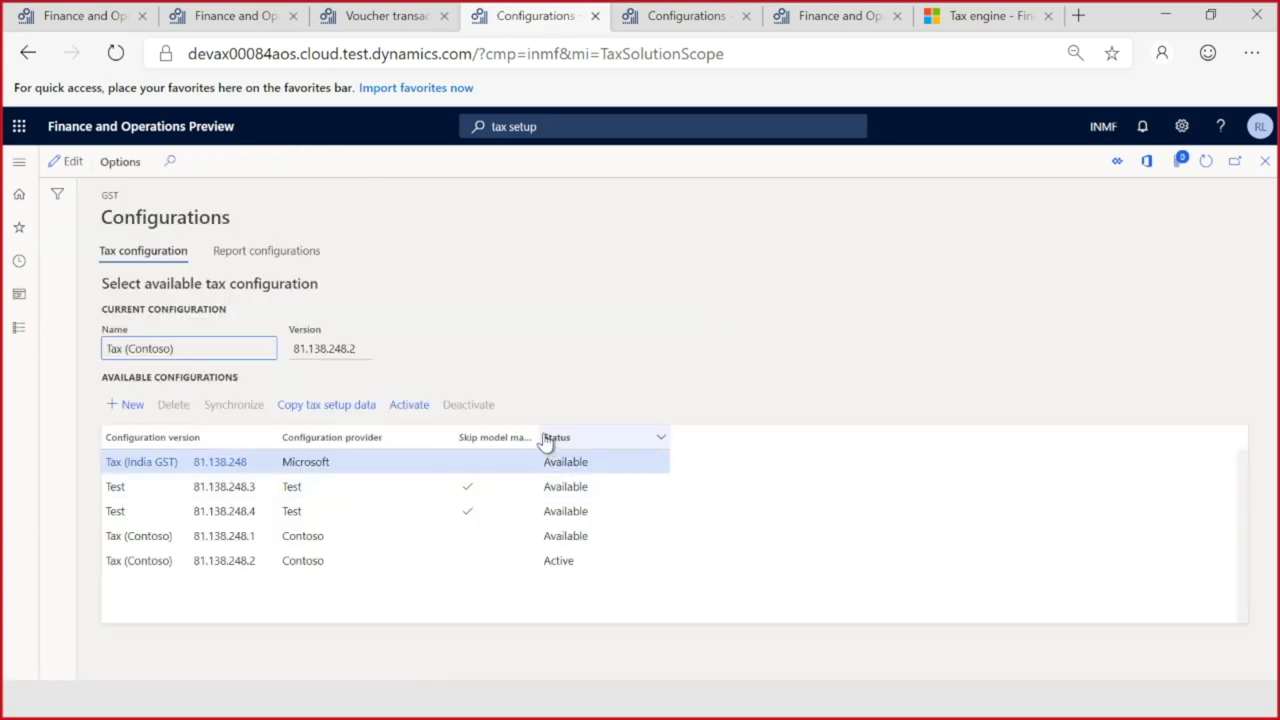
{"action": "left_click_drag", "start_coordinate": [536, 432], "coordinate": [582, 432]}
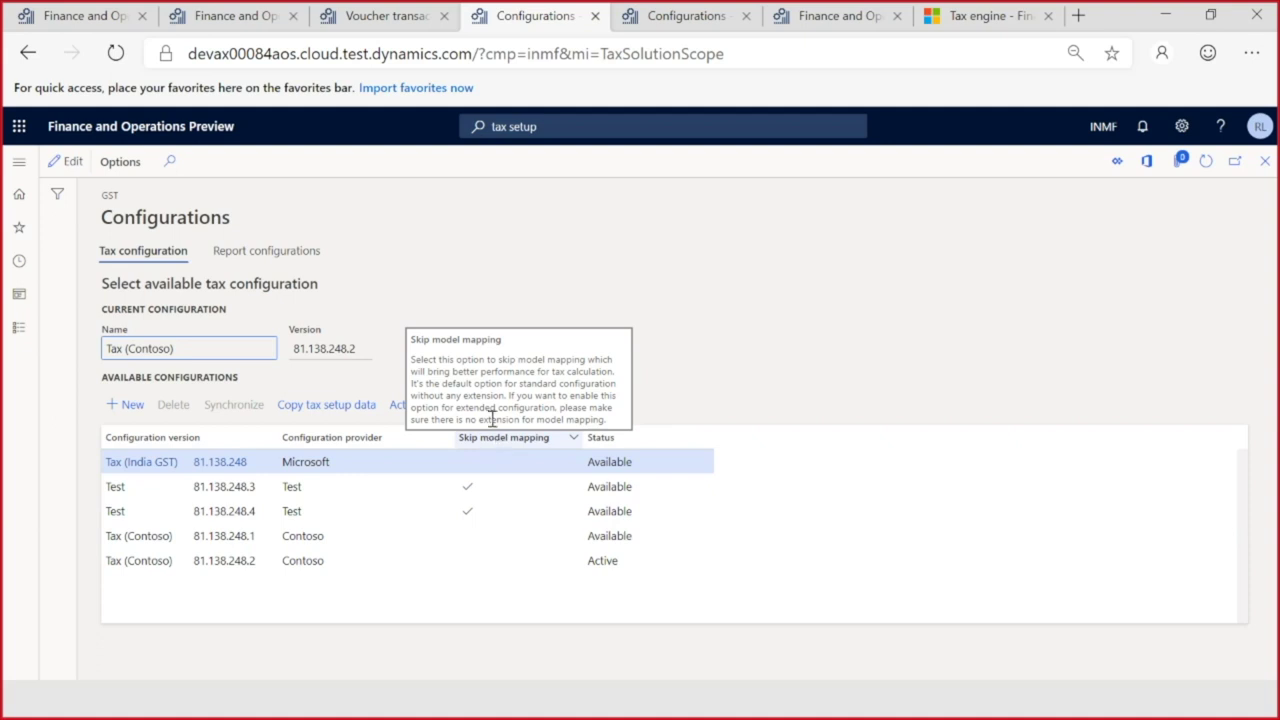
Step: Open the Taxable Document (Contoso) configuration's datasource mapping for Bundler.PurchInvoice in the model mapping designer
{"action": "left_click", "coordinate": [668, 24]}
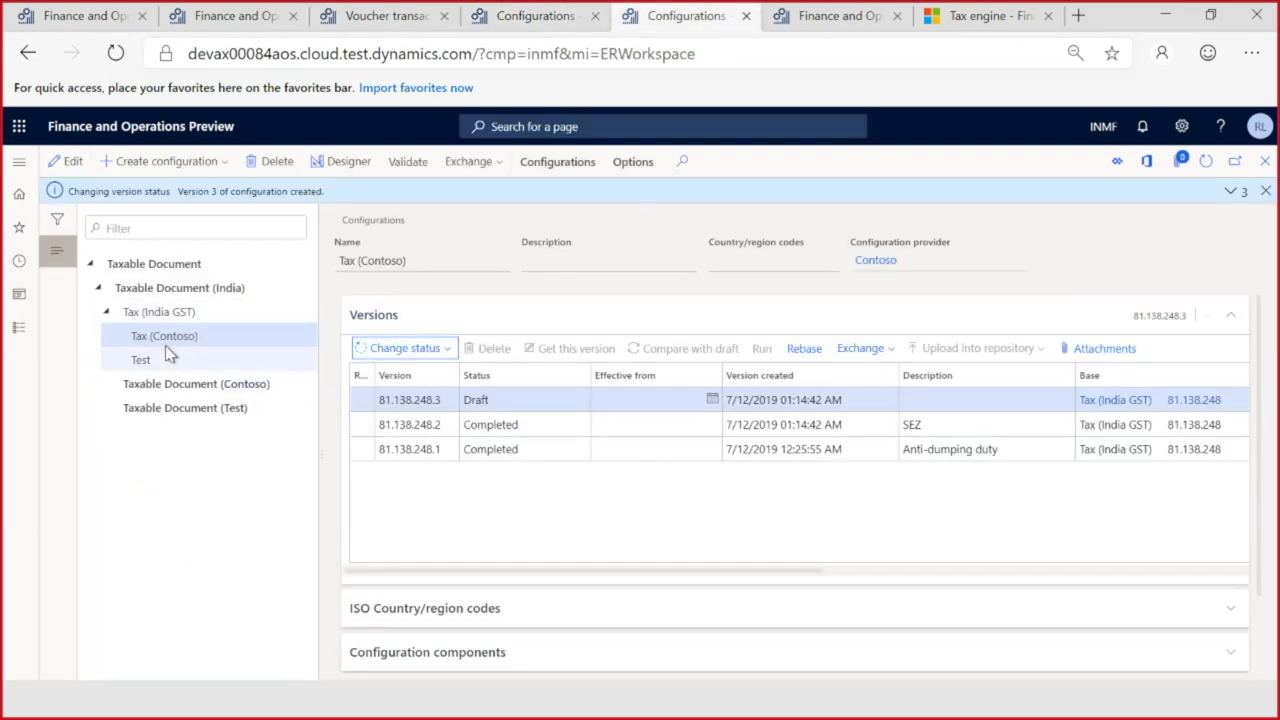
{"action": "left_click", "coordinate": [128, 385]}
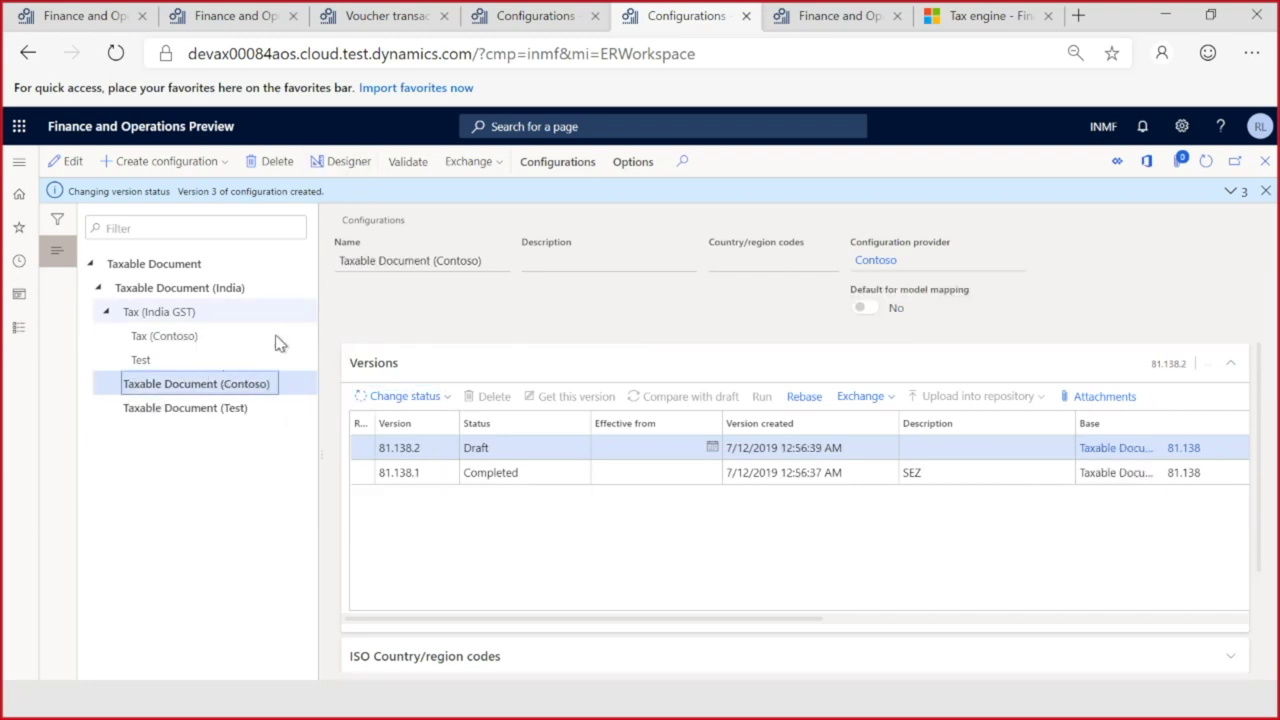
{"action": "left_click", "coordinate": [363, 168]}
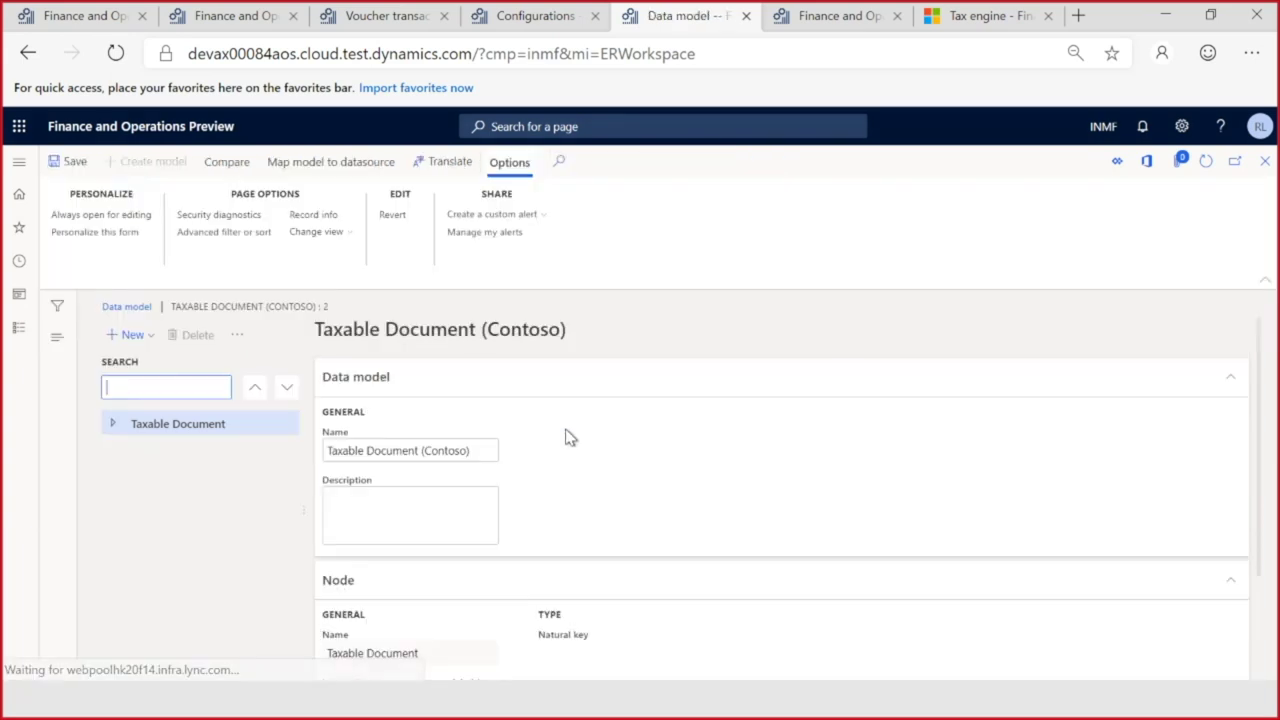
{"action": "left_click", "coordinate": [356, 164]}
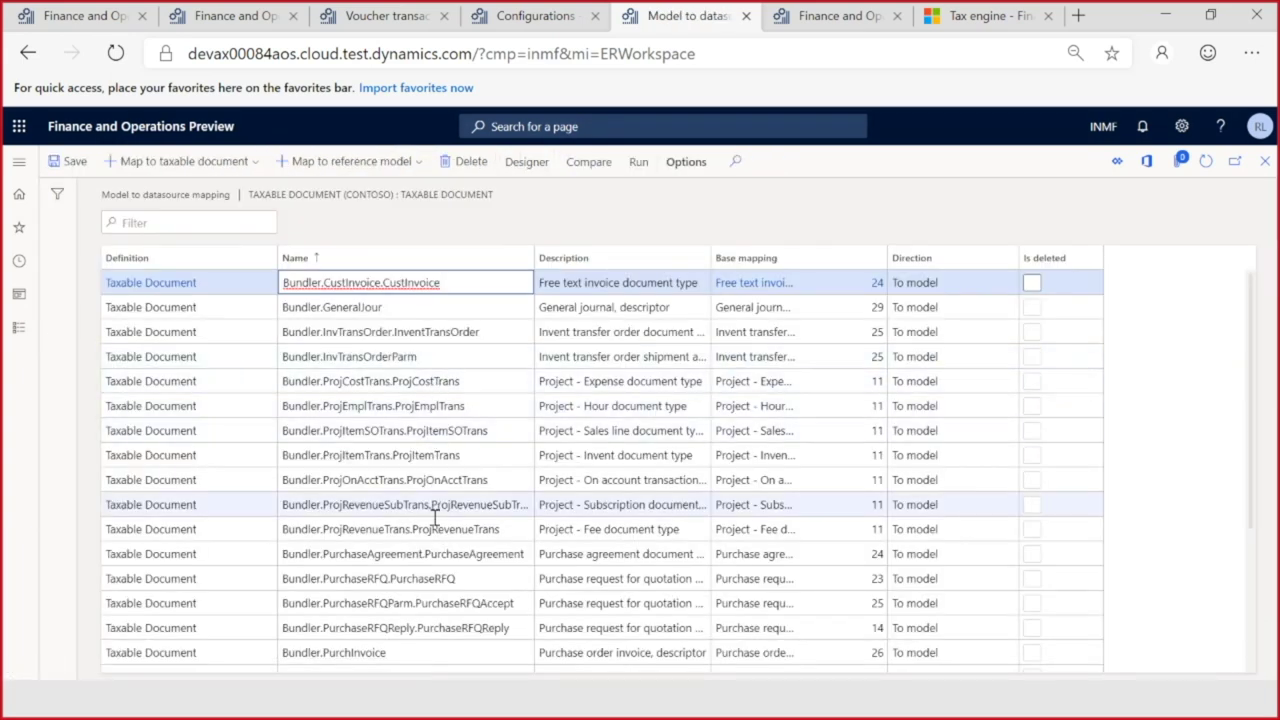
{"action": "scroll", "coordinate": [430, 527], "scroll_direction": "down", "scroll_amount": 3}
{"action": "left_click", "coordinate": [391, 452]}
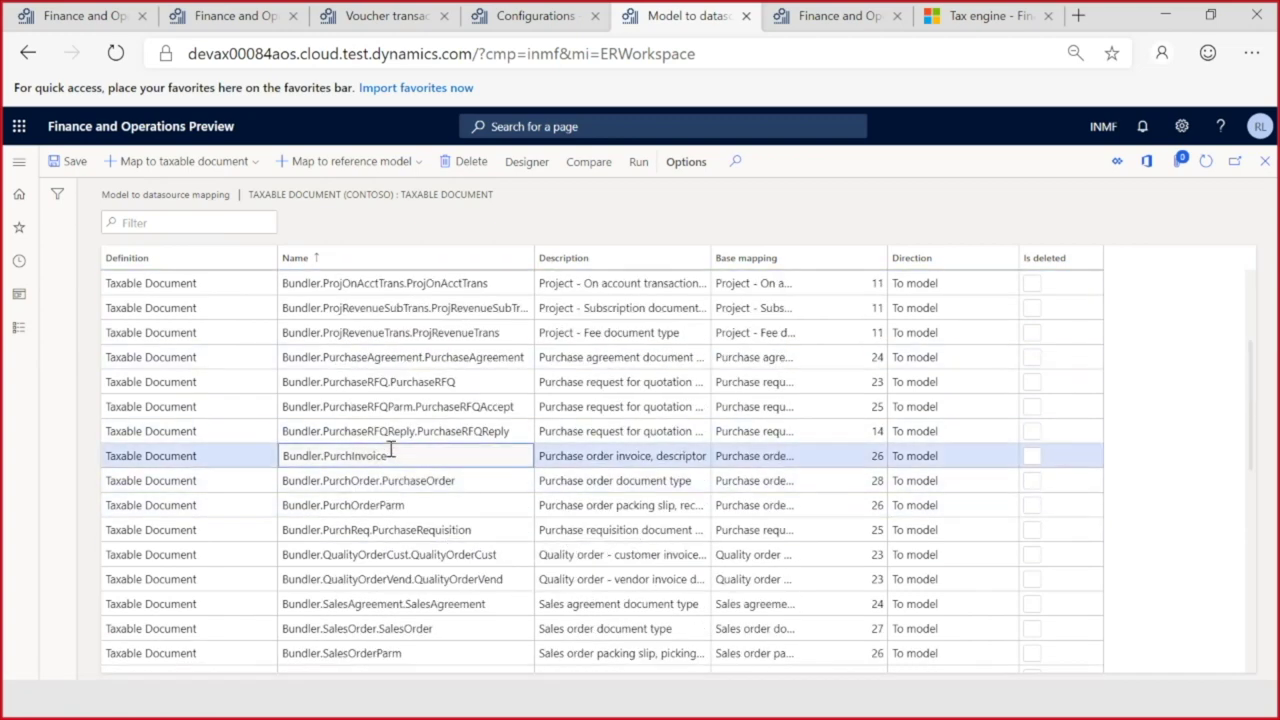
{"action": "left_click", "coordinate": [526, 162]}
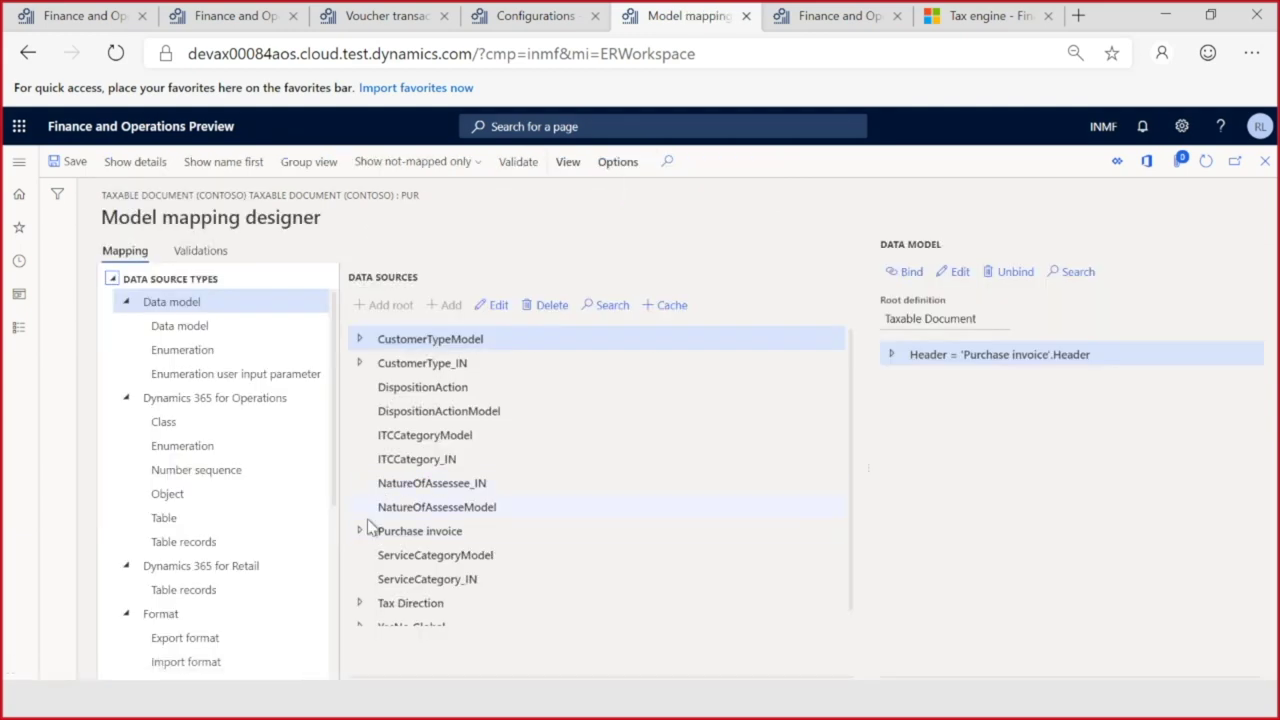
Step: Expand the Purchase invoice data source down to its header fields and select With IGST Payment
{"action": "left_click", "coordinate": [360, 531]}
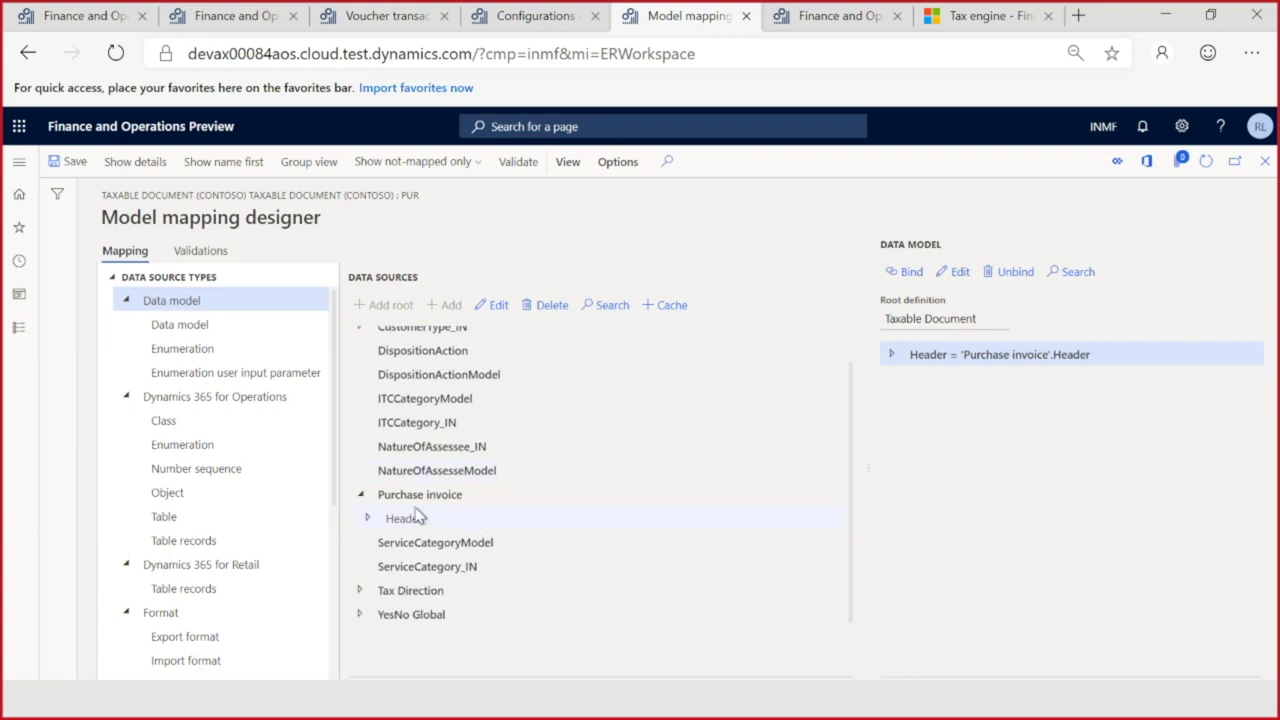
{"action": "left_click", "coordinate": [368, 518]}
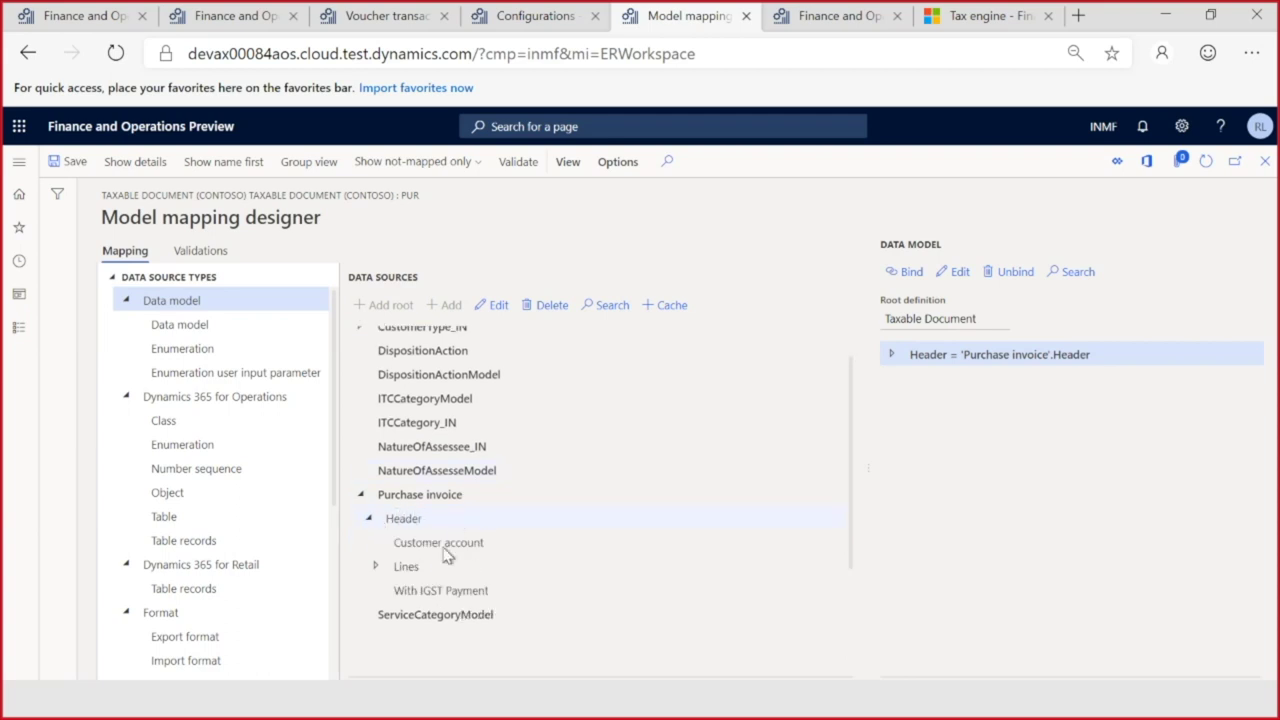
{"action": "left_click", "coordinate": [466, 590]}
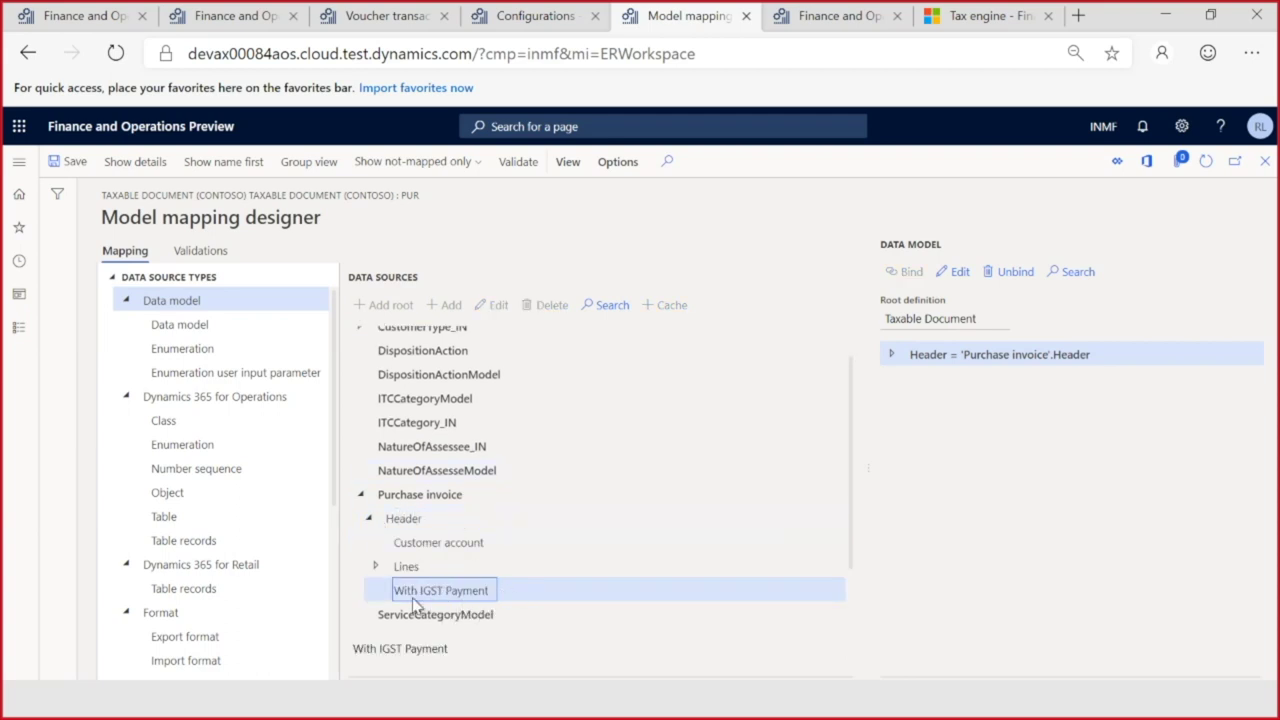
Step: Expand the data model's Header node and compare its With IGST Payment field with the Purchase invoice data source field of the same name
{"action": "left_click_drag", "start_coordinate": [394, 591], "coordinate": [494, 591]}
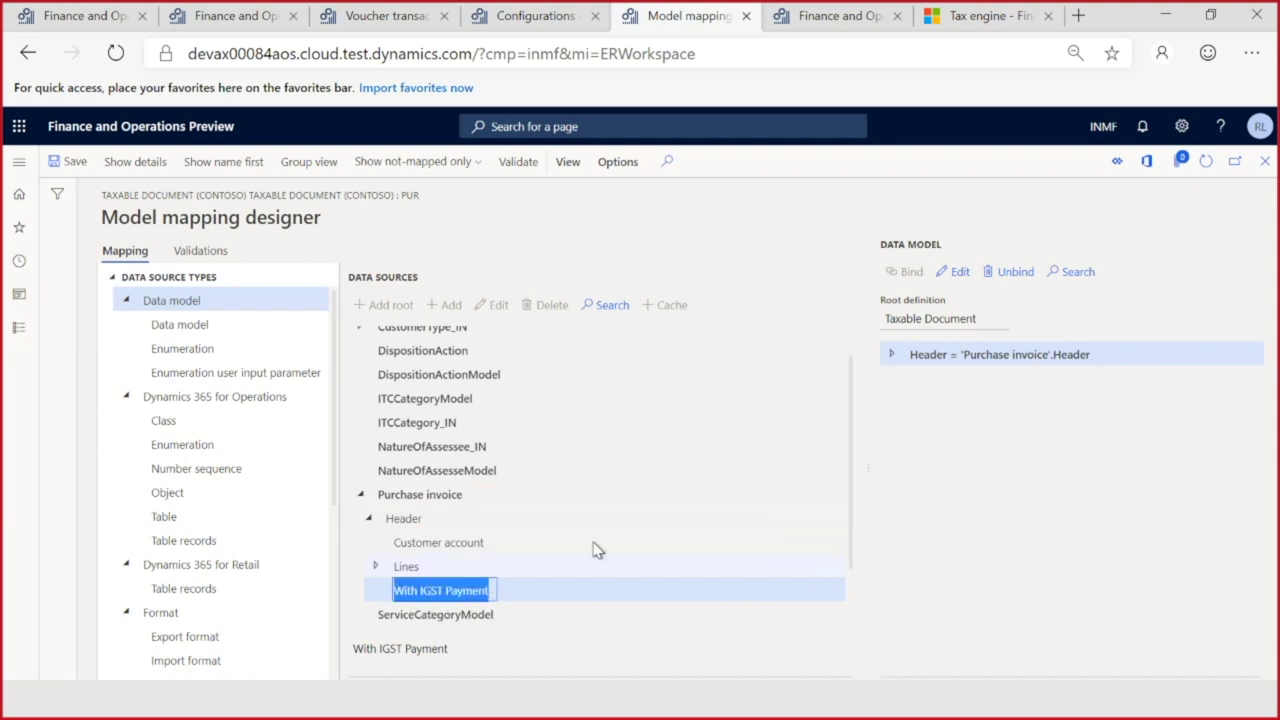
{"action": "left_click", "coordinate": [891, 355]}
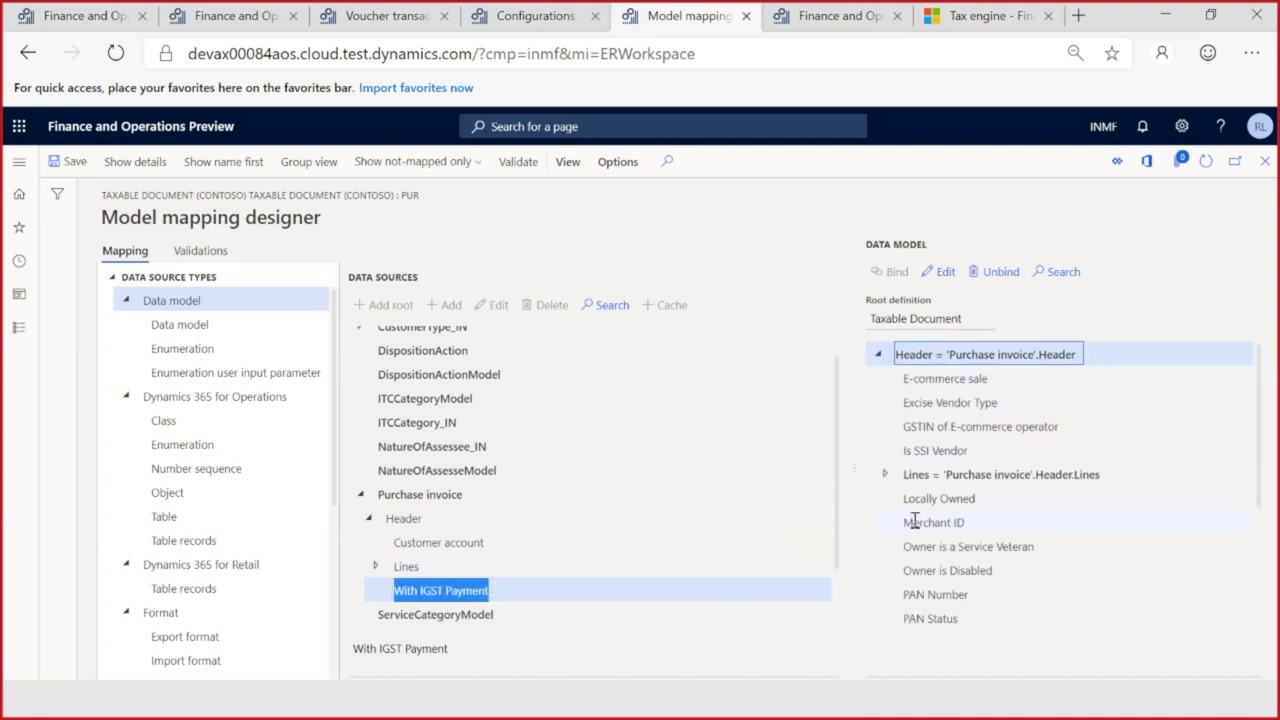
{"action": "scroll", "coordinate": [910, 520], "scroll_direction": "down", "scroll_amount": 3}
{"action": "left_click", "coordinate": [948, 612]}
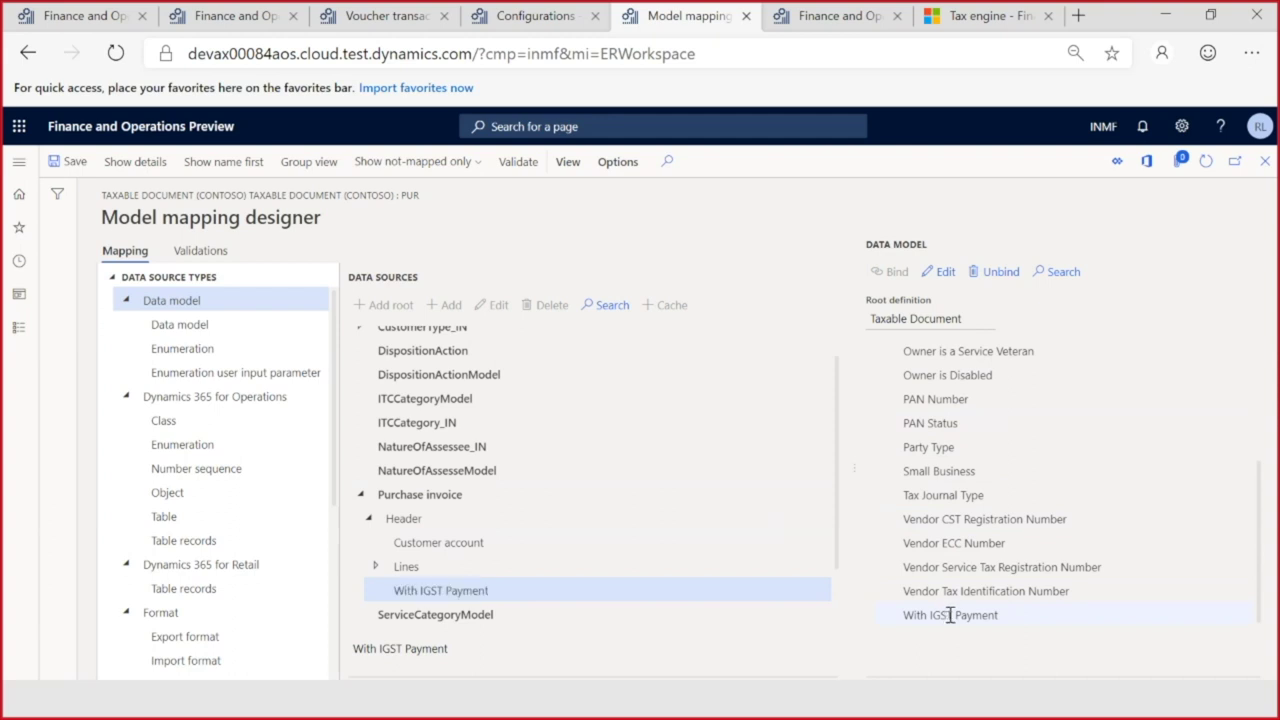
{"action": "left_click_drag", "start_coordinate": [1003, 617], "coordinate": [923, 617]}
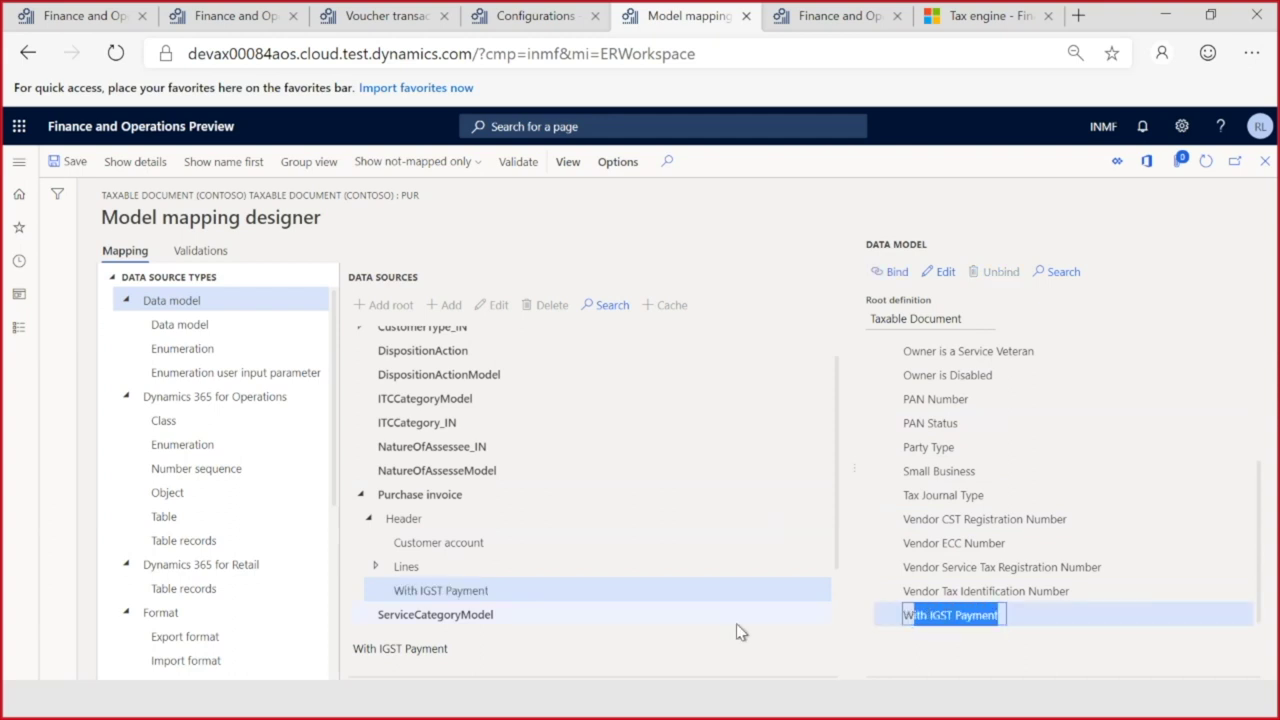
{"action": "left_click_drag", "start_coordinate": [496, 600], "coordinate": [396, 594]}
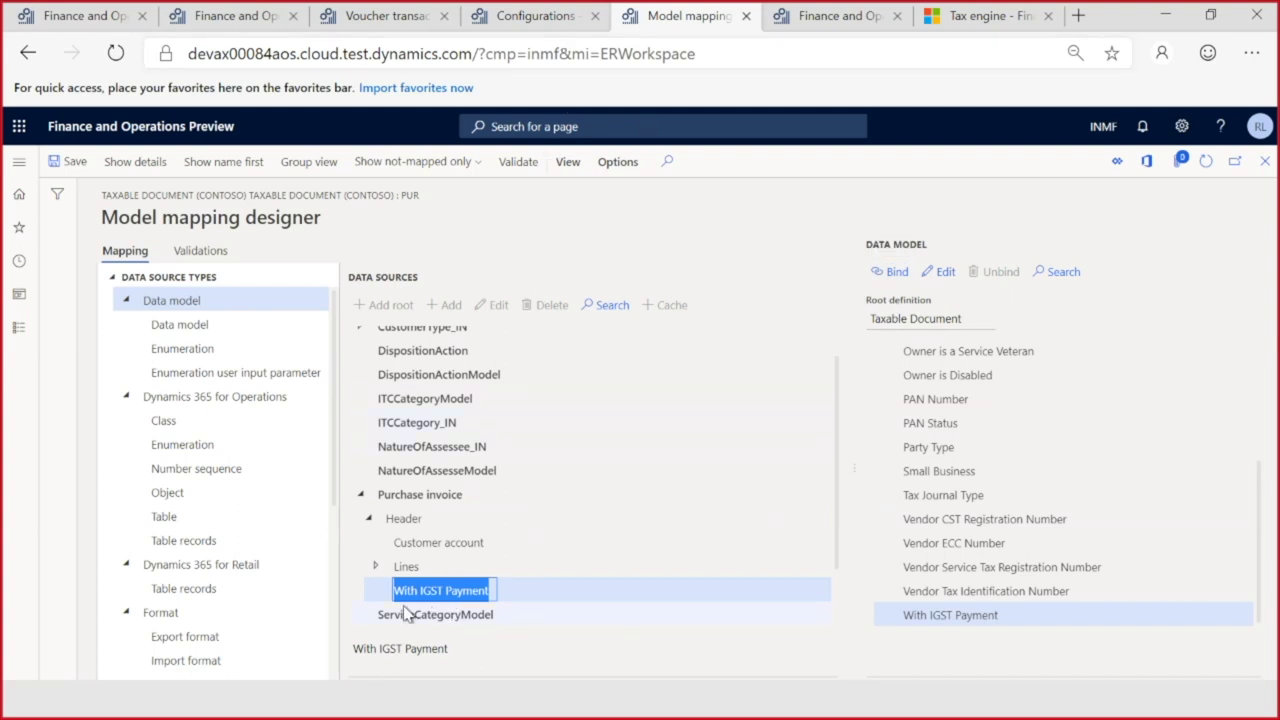
Step: Enable Skip model mapping for the active Tax (Contoso) configuration version 81.138.248.2 and accept the confirmation
{"action": "left_click", "coordinate": [536, 16]}
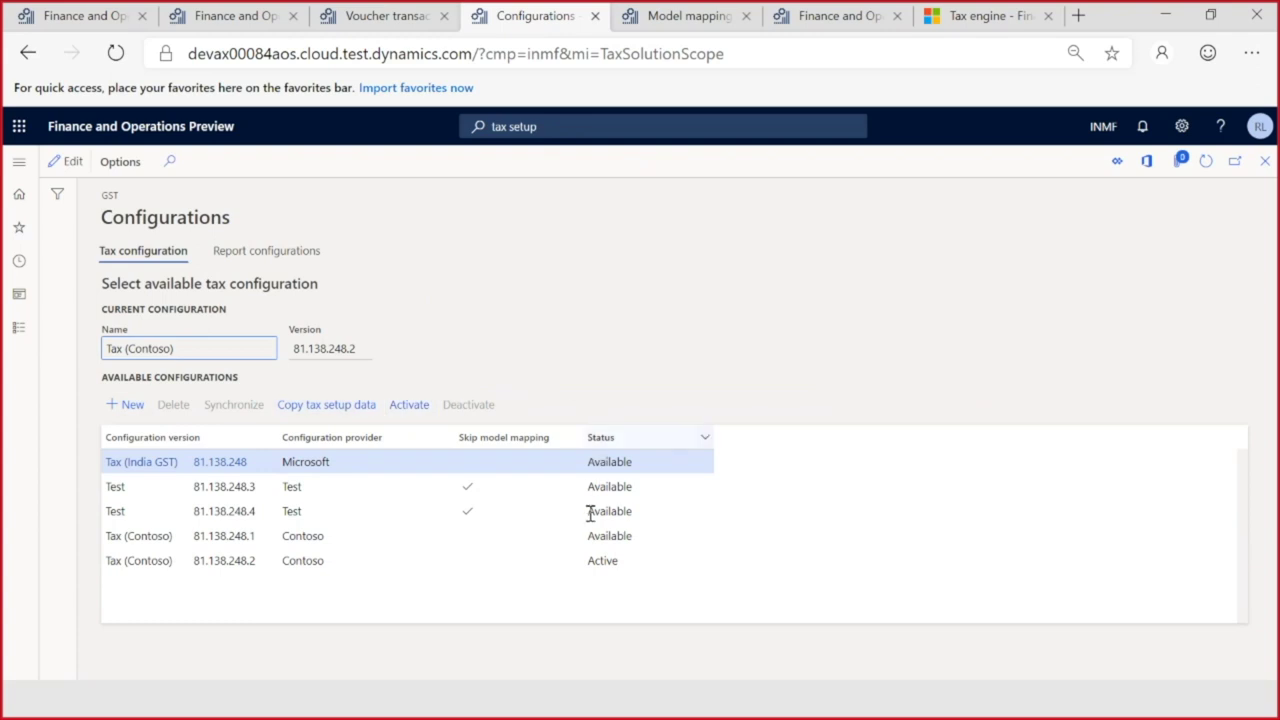
{"action": "left_click", "coordinate": [57, 168]}
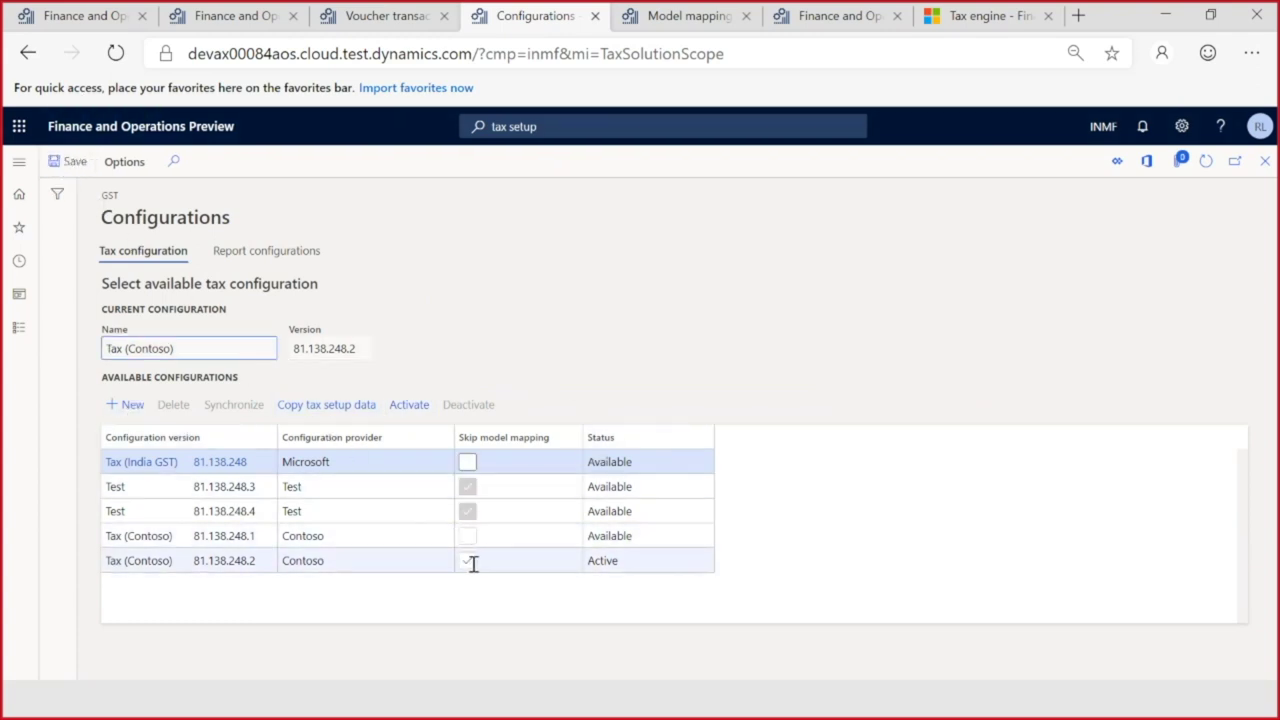
{"action": "left_click", "coordinate": [467, 561]}
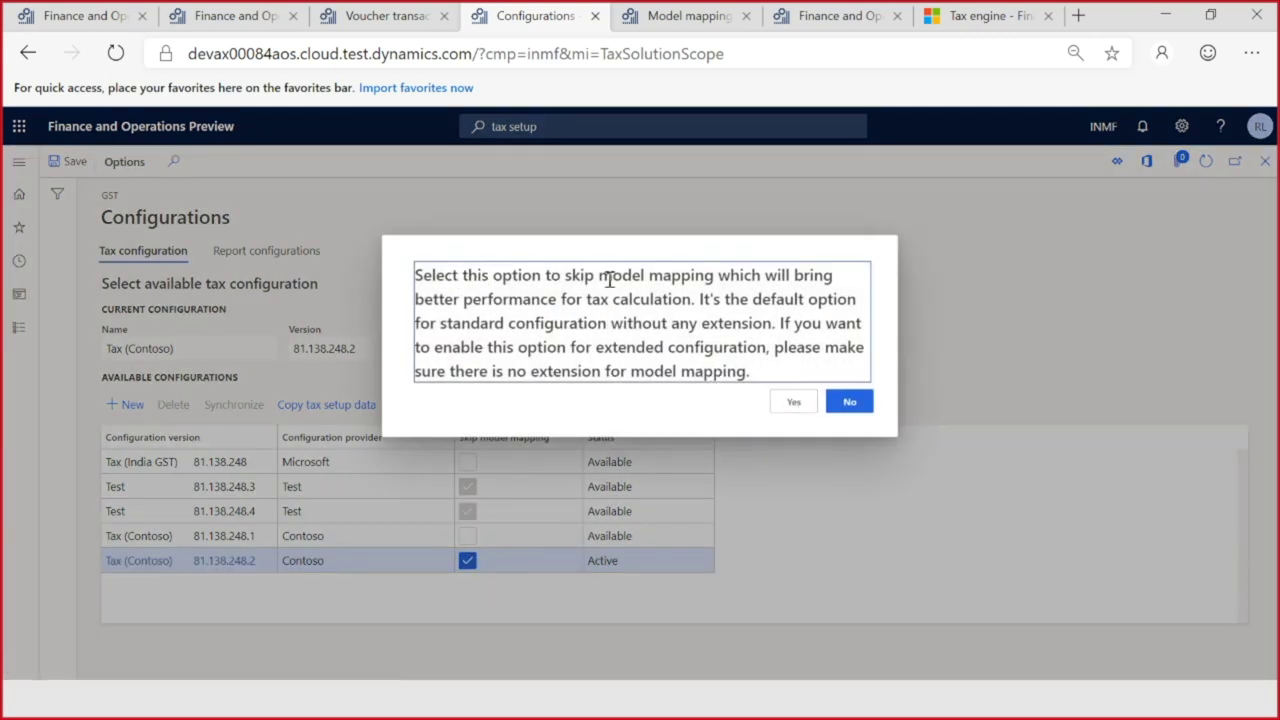
{"action": "left_click", "coordinate": [793, 403]}
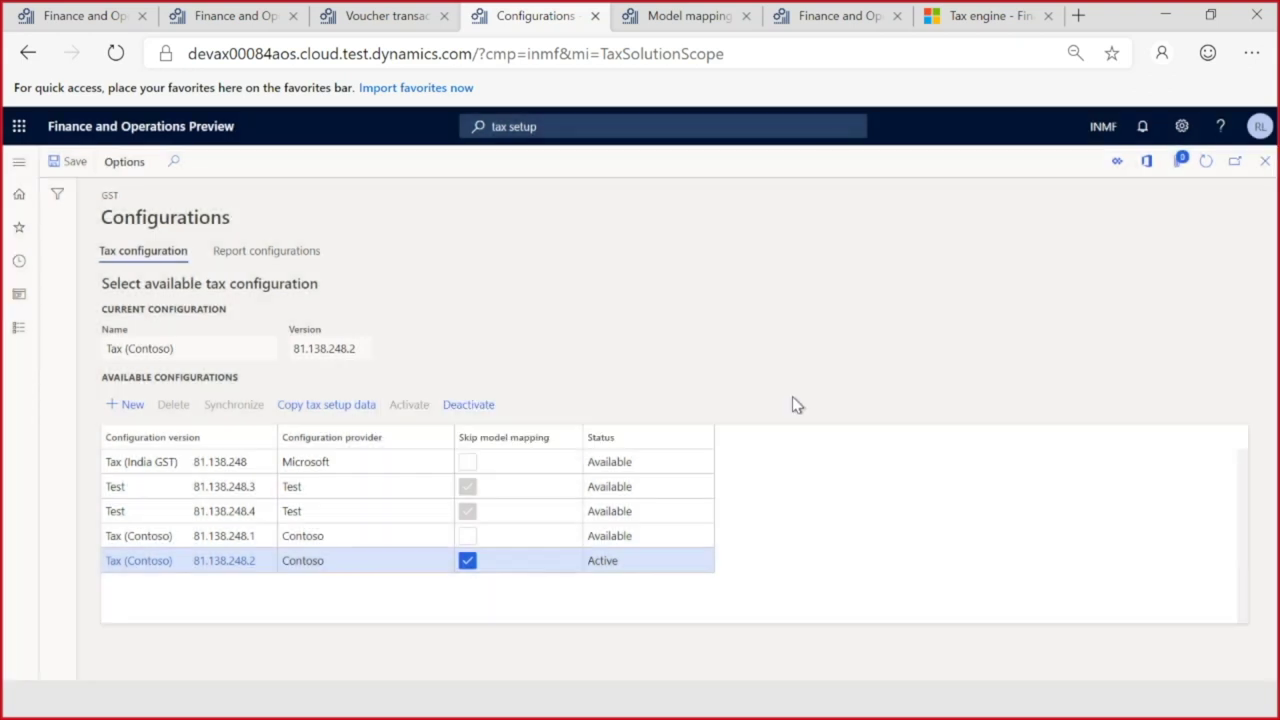
Step: Return to the model mapping designer and review the data model's With IGST Payment field and the Purchase invoice data source
{"action": "left_click", "coordinate": [686, 28]}
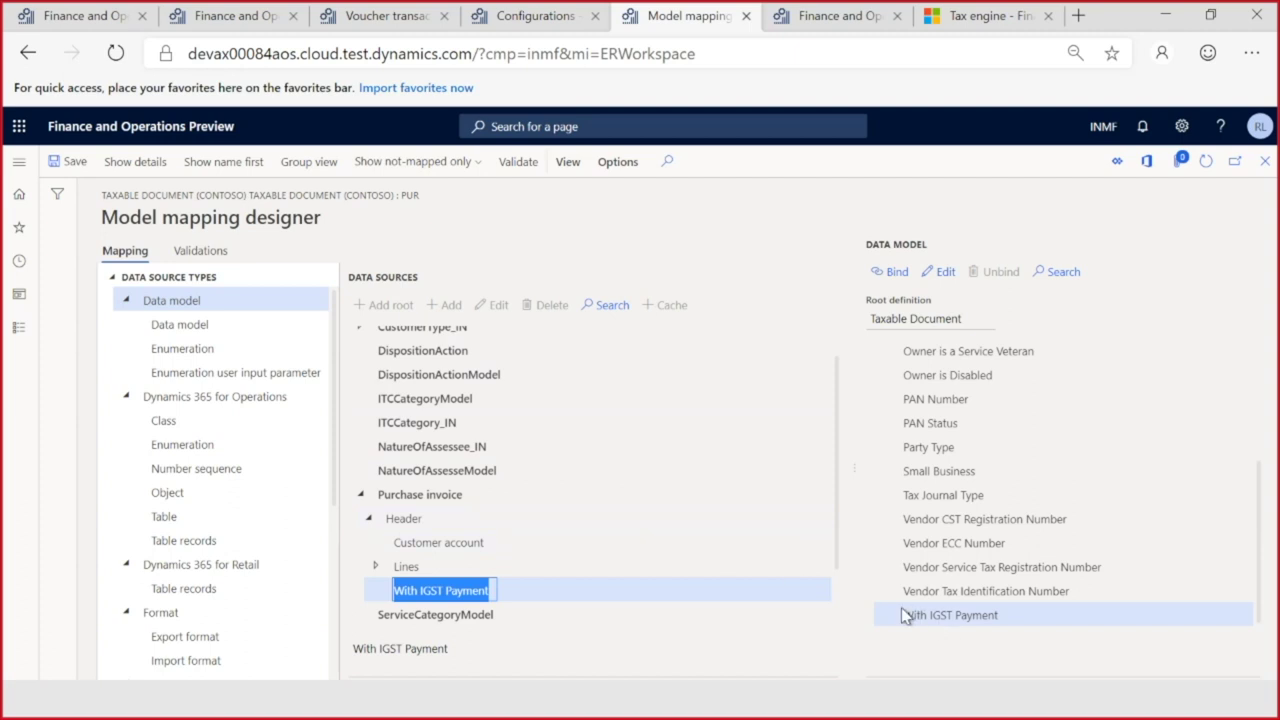
{"action": "left_click_drag", "start_coordinate": [905, 617], "coordinate": [1005, 618]}
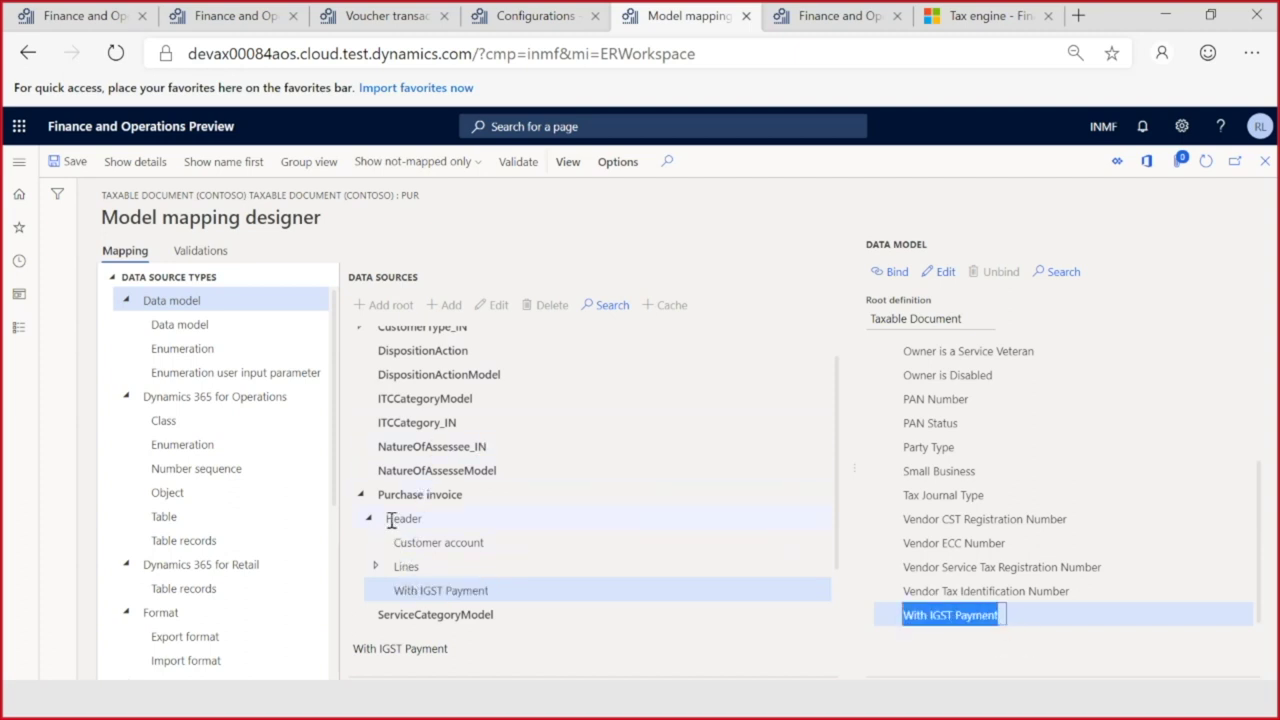
{"action": "left_click_drag", "start_coordinate": [380, 494], "coordinate": [478, 500]}
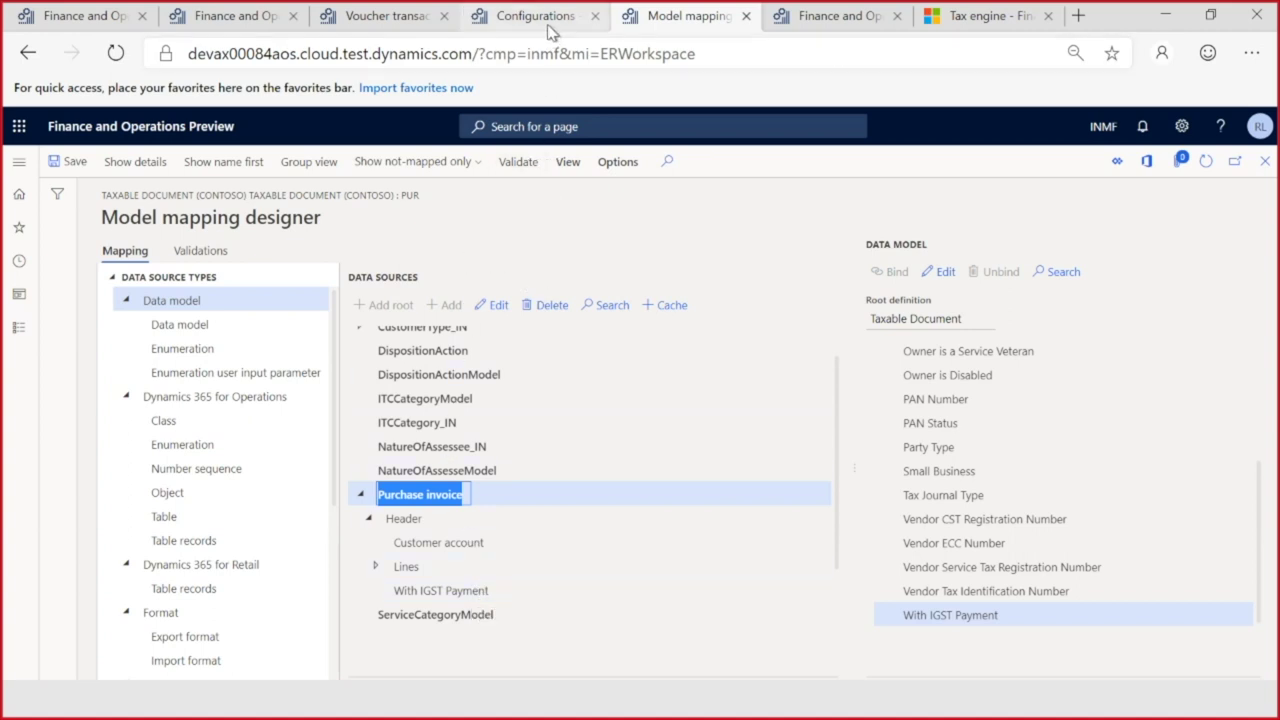
Step: Go back to the GST tax configurations and close them to return to the Tax setup page
{"action": "left_click", "coordinate": [398, 26]}
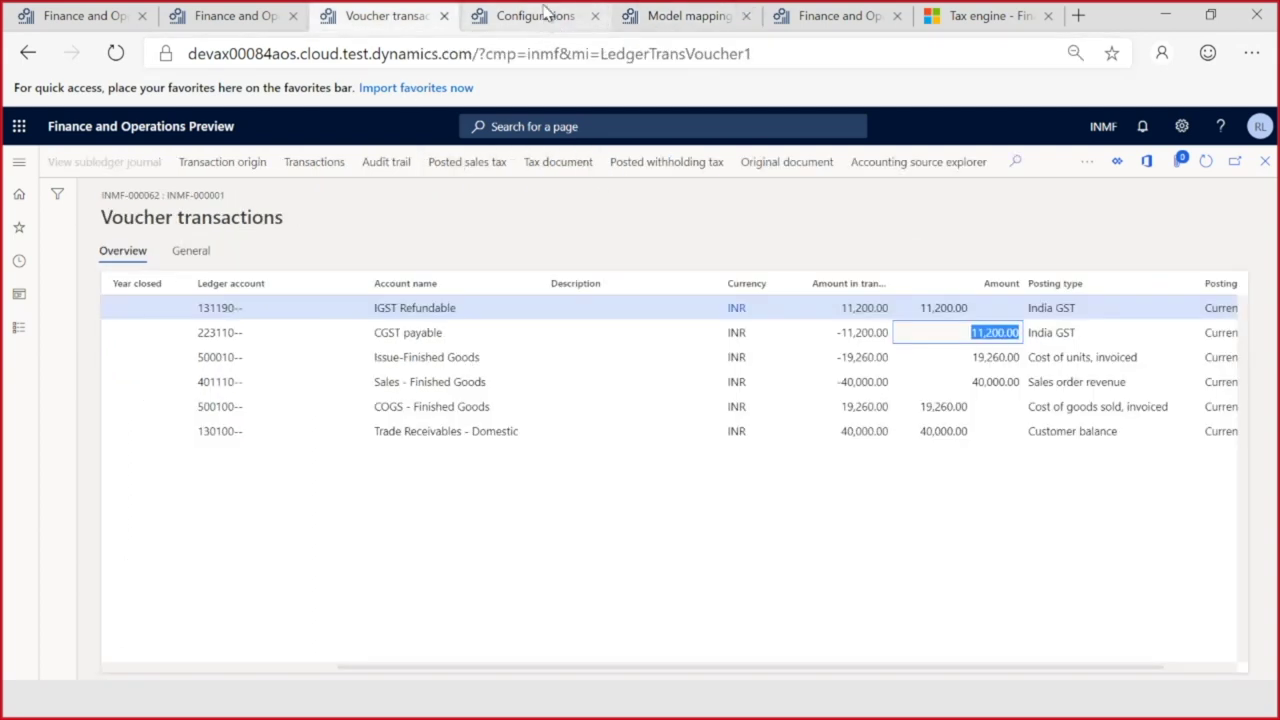
{"action": "left_click", "coordinate": [540, 15]}
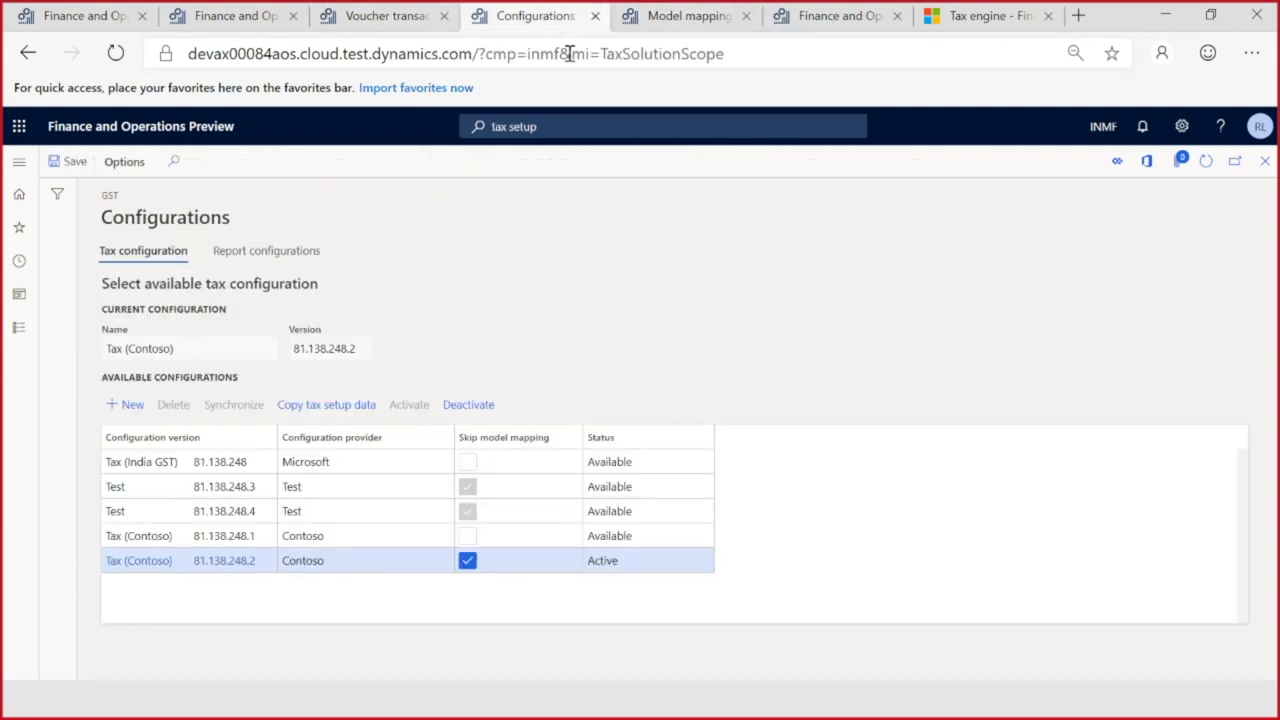
{"action": "left_click", "coordinate": [1266, 162]}
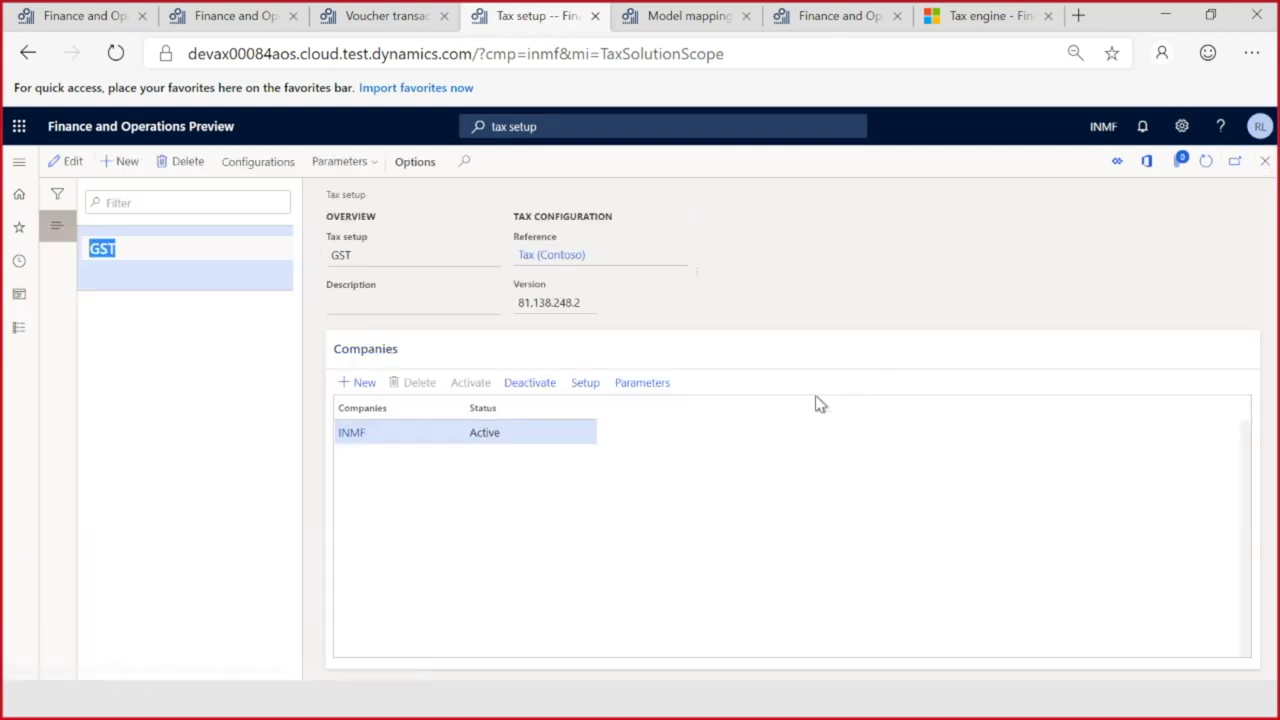
Step: Switch to the Microsoft Docs article on extending tax engine configurations and locate it under India's Tax engine overview in the contents
{"action": "left_click", "coordinate": [985, 17]}
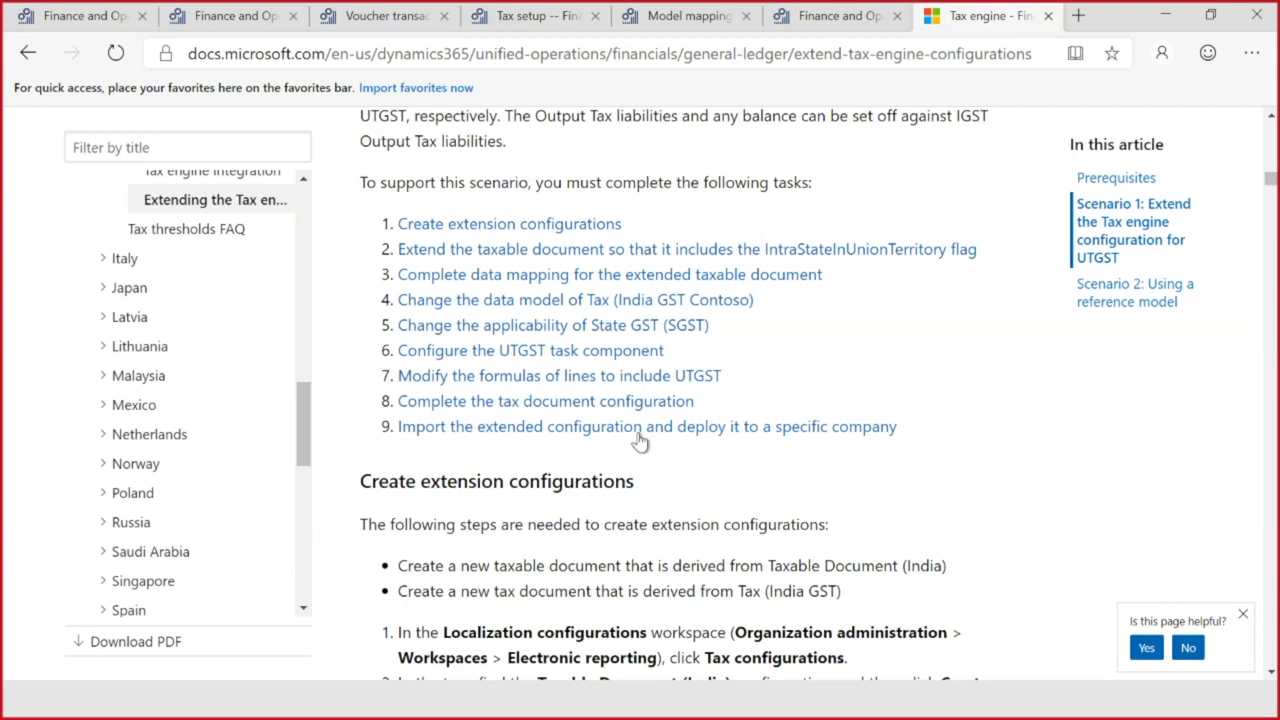
{"action": "left_click_drag", "start_coordinate": [305, 403], "coordinate": [300, 335]}
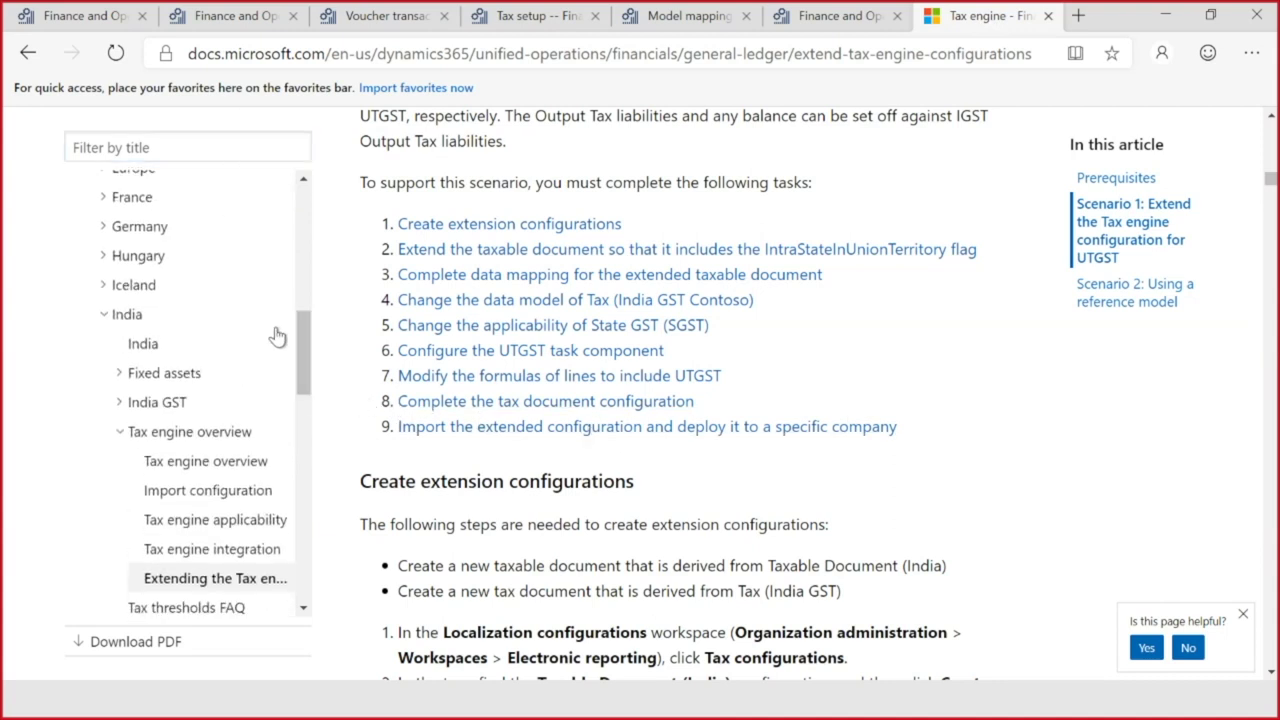
{"action": "left_click_drag", "start_coordinate": [302, 348], "coordinate": [318, 388]}
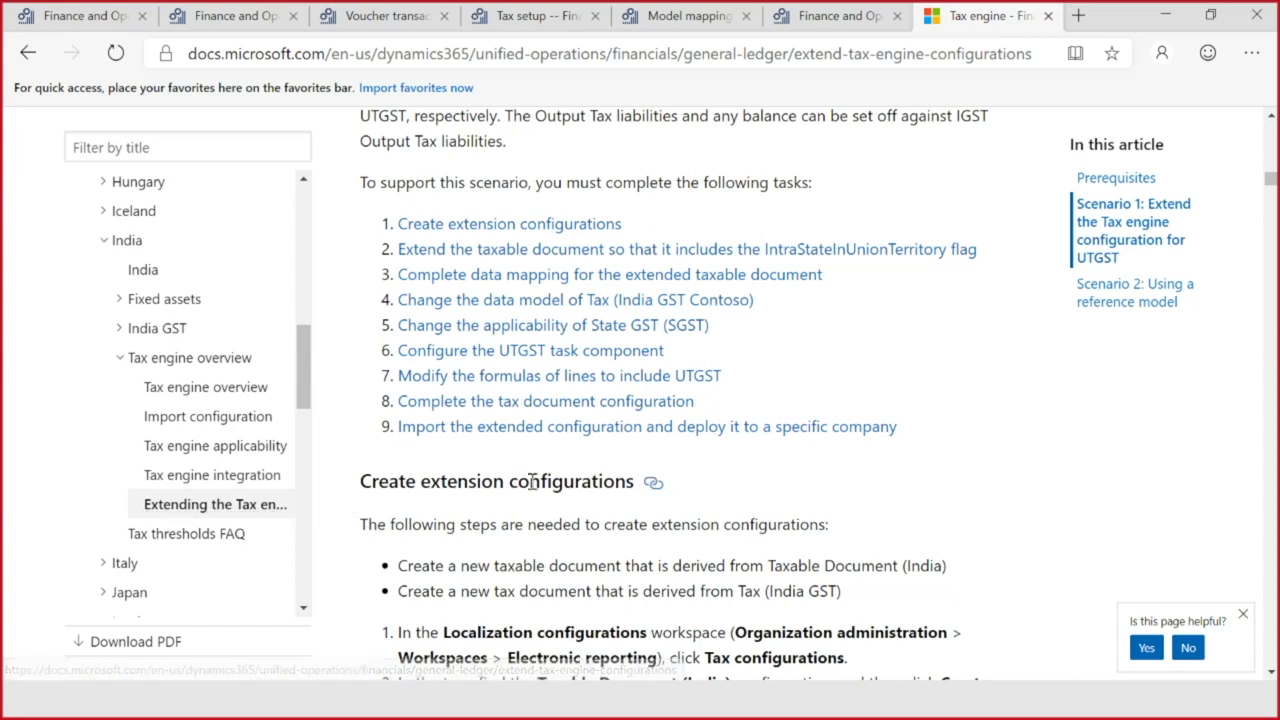
Step: Read the article through to Method 1, data mapping by taxable document source, and highlight that heading
{"action": "scroll", "coordinate": [785, 470], "scroll_direction": "down", "scroll_amount": 7}
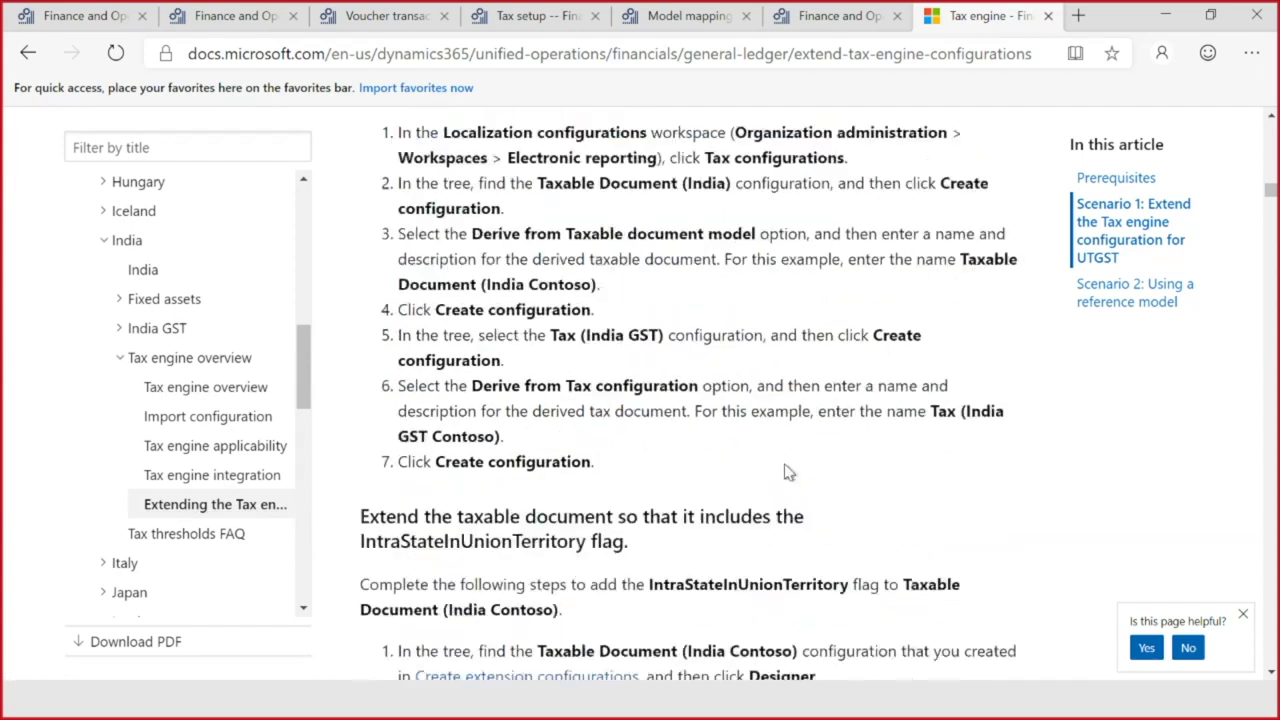
{"action": "scroll", "coordinate": [785, 470], "scroll_direction": "down", "scroll_amount": 10}
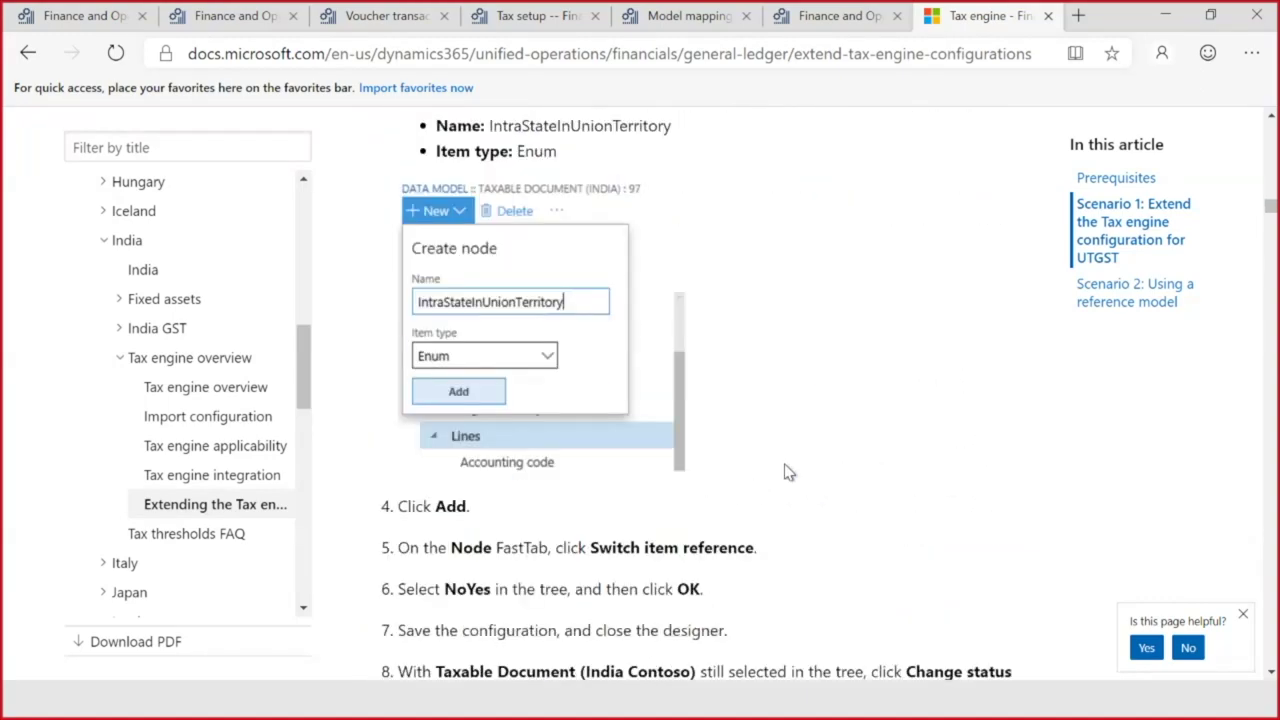
{"action": "scroll", "coordinate": [785, 465], "scroll_direction": "down", "scroll_amount": 1}
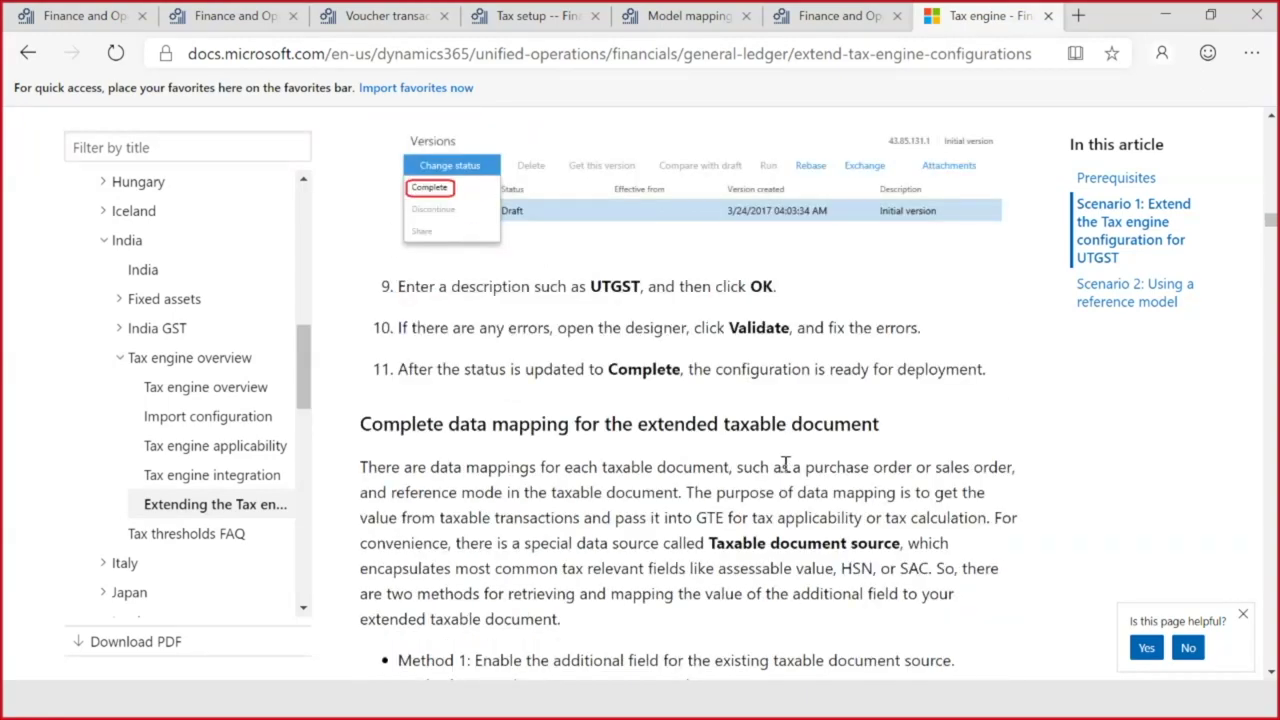
{"action": "scroll", "coordinate": [785, 465], "scroll_direction": "down", "scroll_amount": 2}
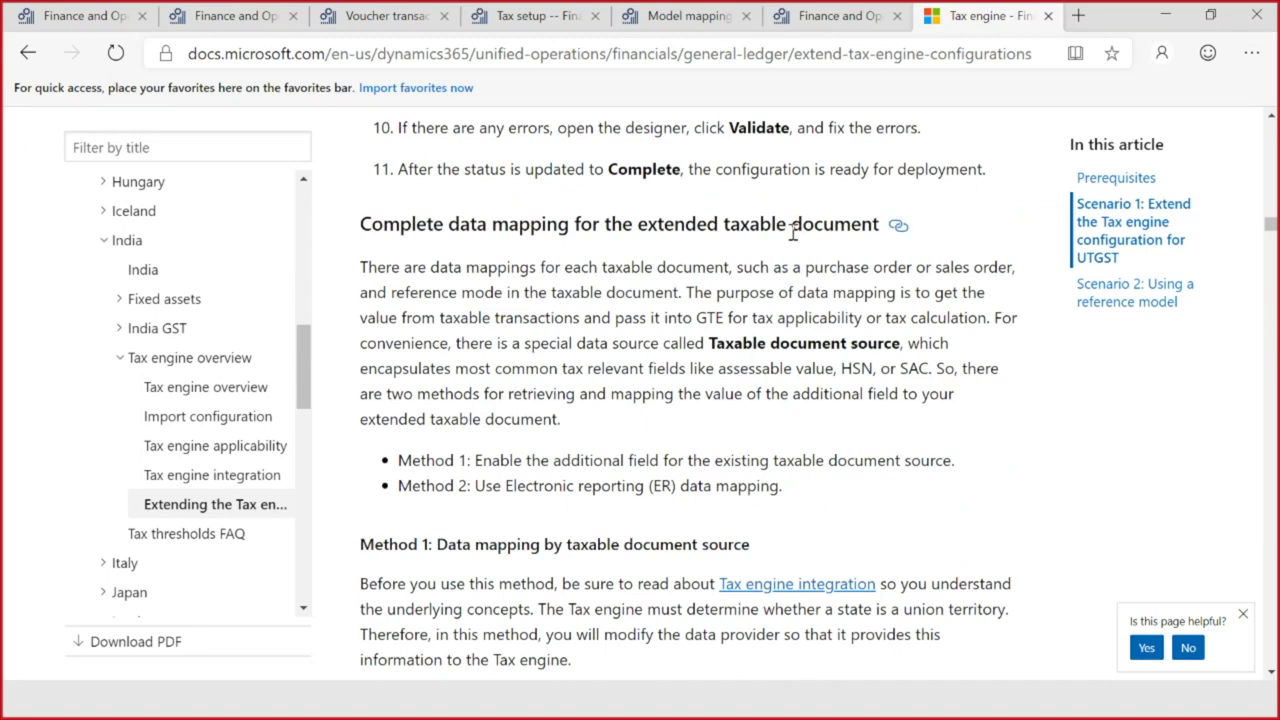
{"action": "scroll", "coordinate": [795, 240], "scroll_direction": "down", "scroll_amount": 3}
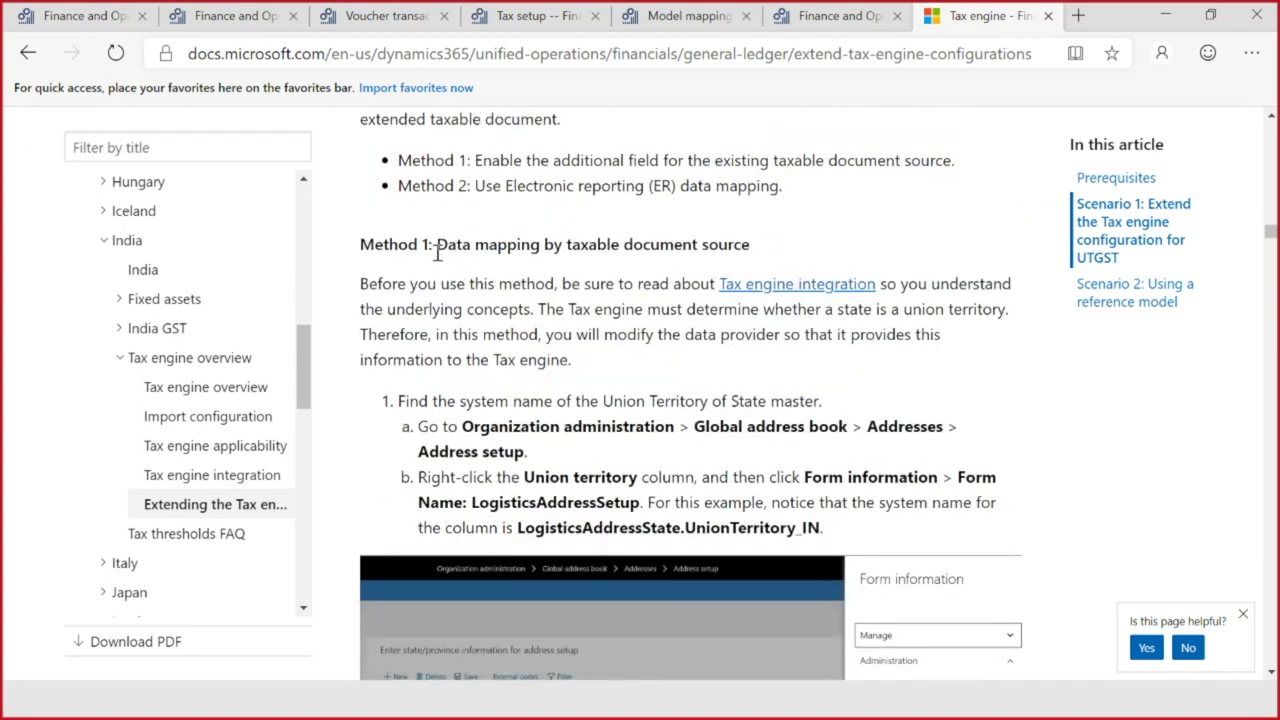
{"action": "left_click_drag", "start_coordinate": [435, 252], "coordinate": [744, 252]}
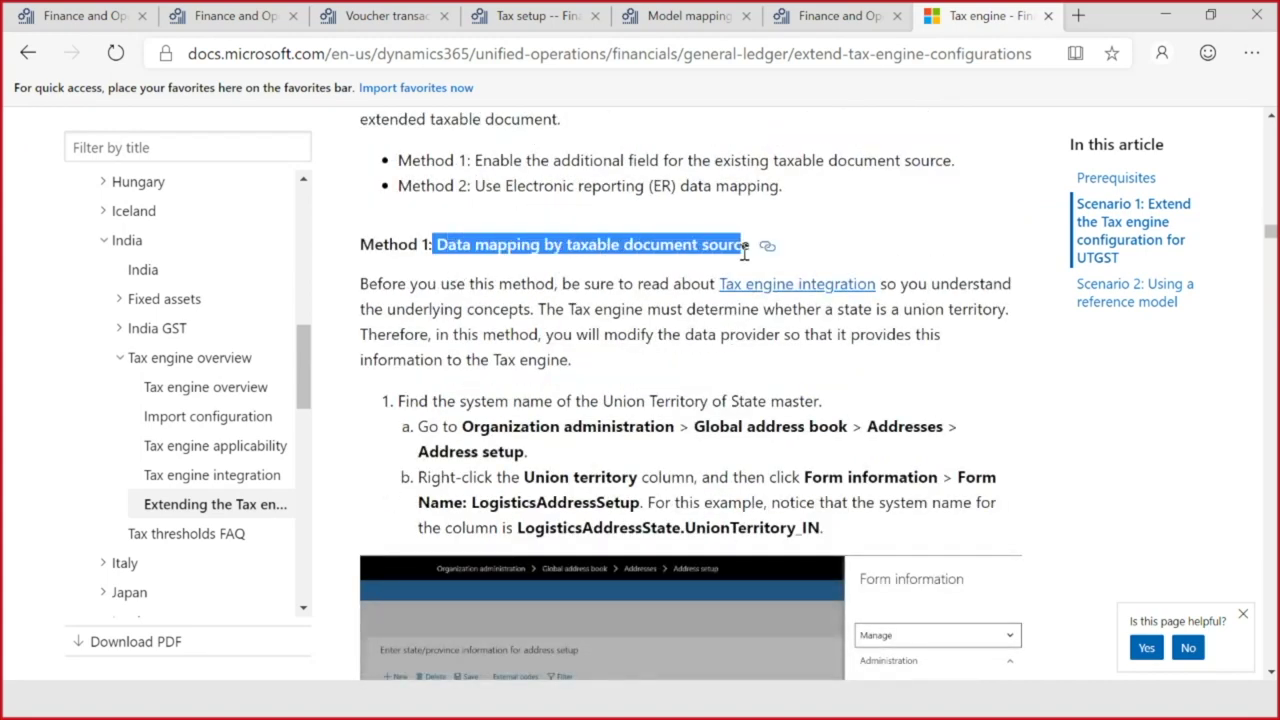
Step: Examine the Method 1 instructions and the sample code of the IsIntraStateWithUnionTerritory method
{"action": "scroll", "coordinate": [634, 254], "scroll_direction": "down", "scroll_amount": 6}
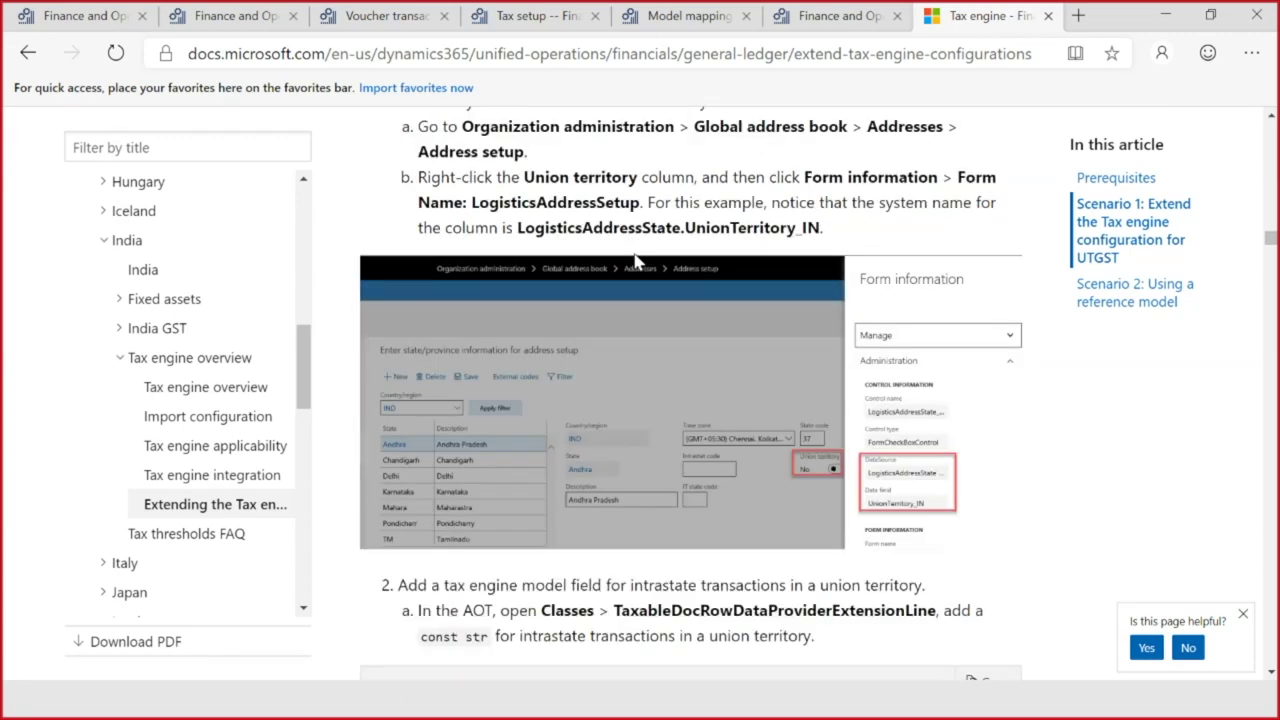
{"action": "scroll", "coordinate": [634, 262], "scroll_direction": "down", "scroll_amount": 4}
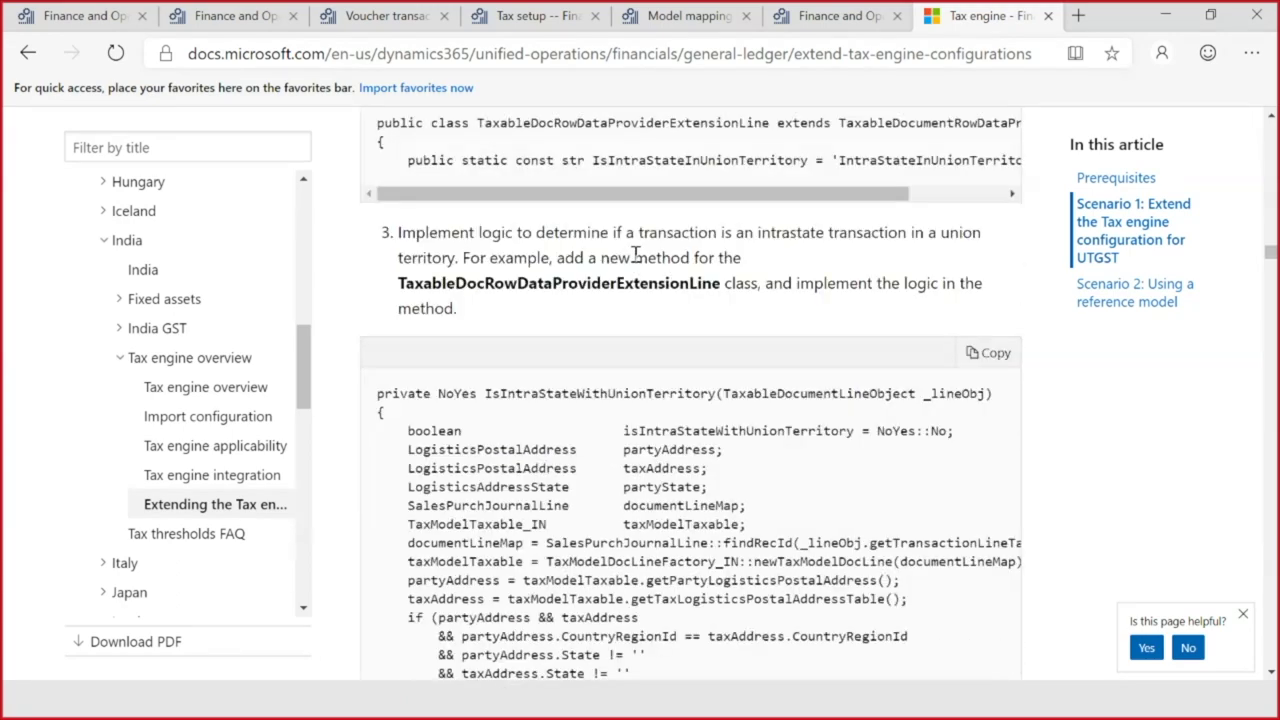
{"action": "left_click_drag", "start_coordinate": [375, 293], "coordinate": [506, 677]}
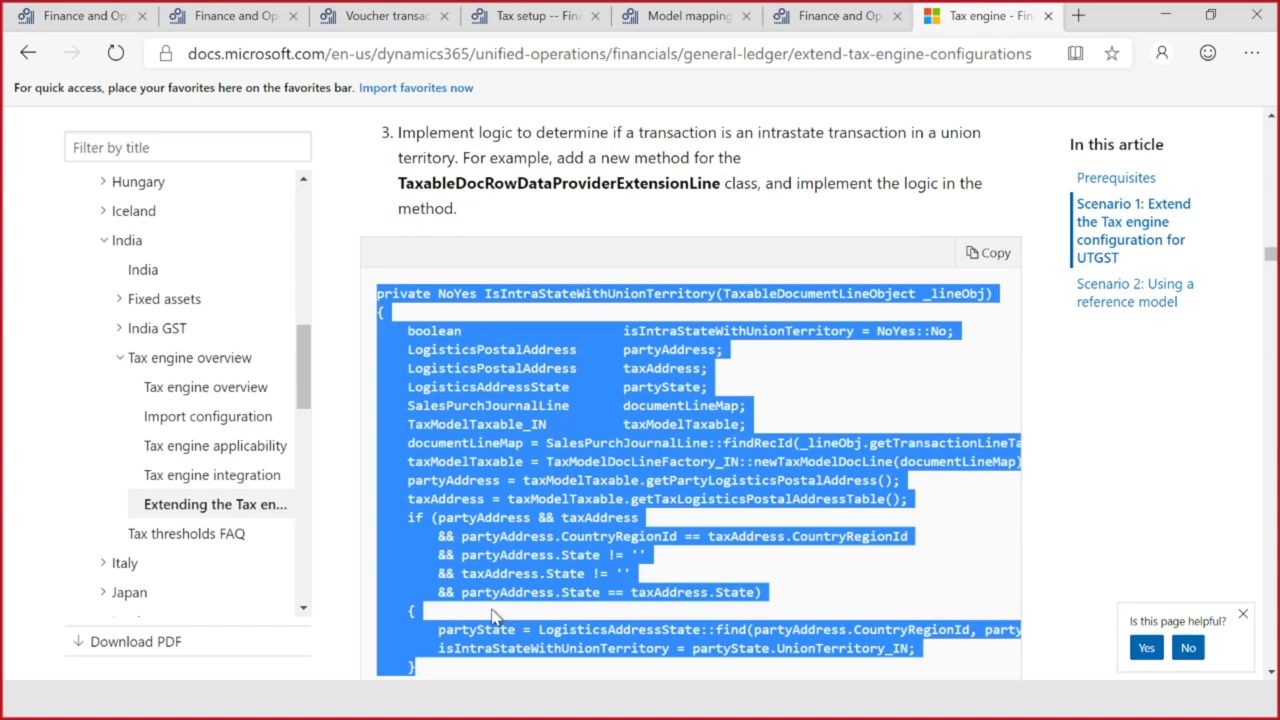
{"action": "left_click", "coordinate": [379, 308]}
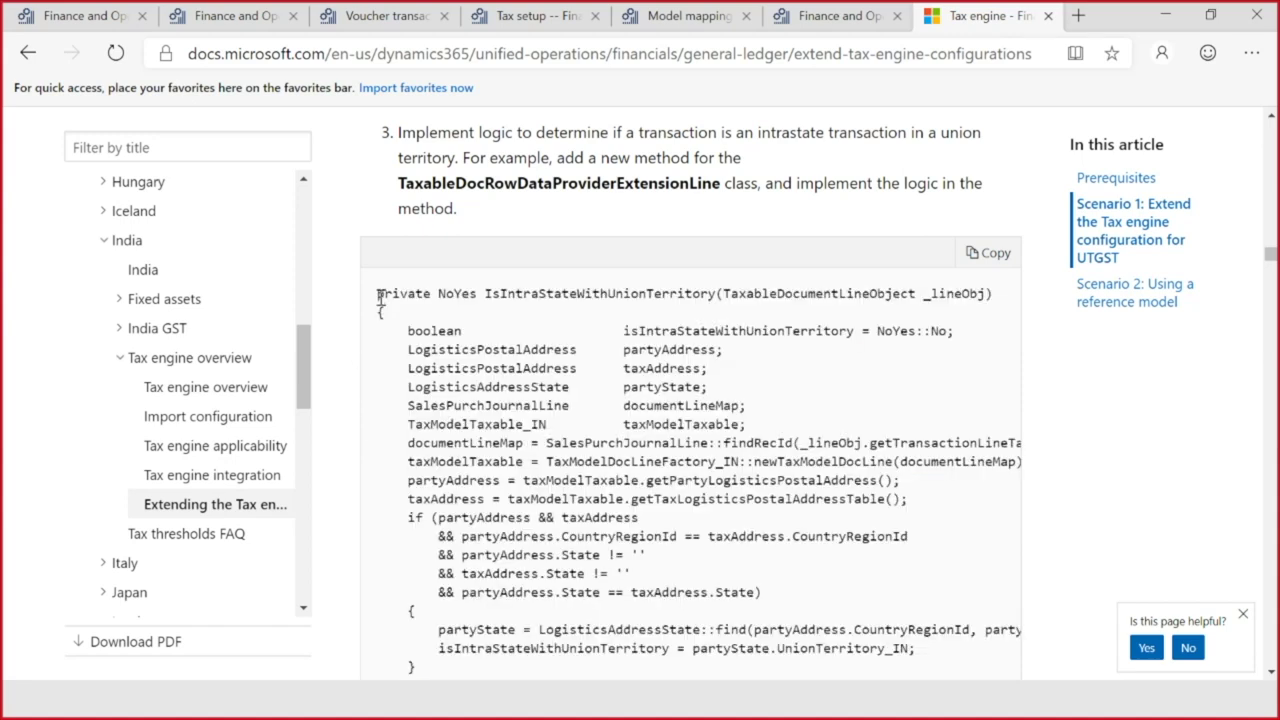
{"action": "left_click_drag", "start_coordinate": [379, 295], "coordinate": [380, 195]}
{"action": "scroll", "coordinate": [487, 590], "scroll_direction": "down", "scroll_amount": 1}
{"action": "left_click", "coordinate": [503, 343]}
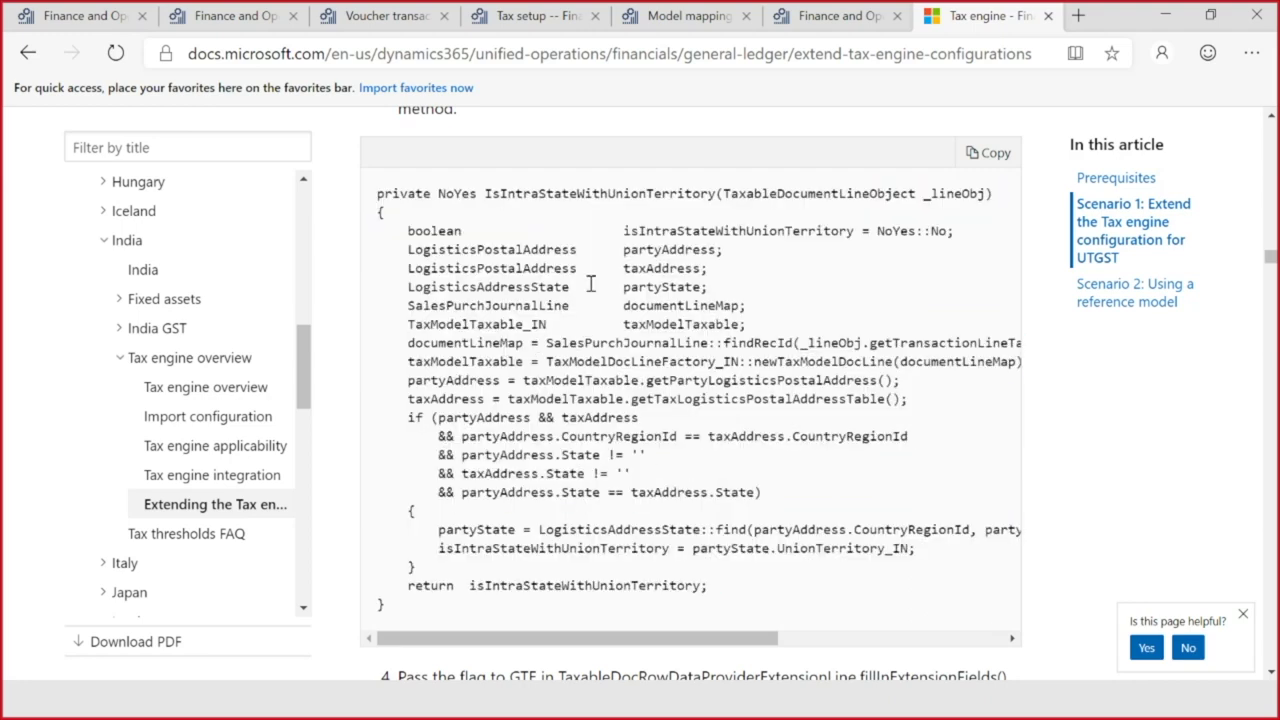
{"action": "double_click", "coordinate": [598, 193]}
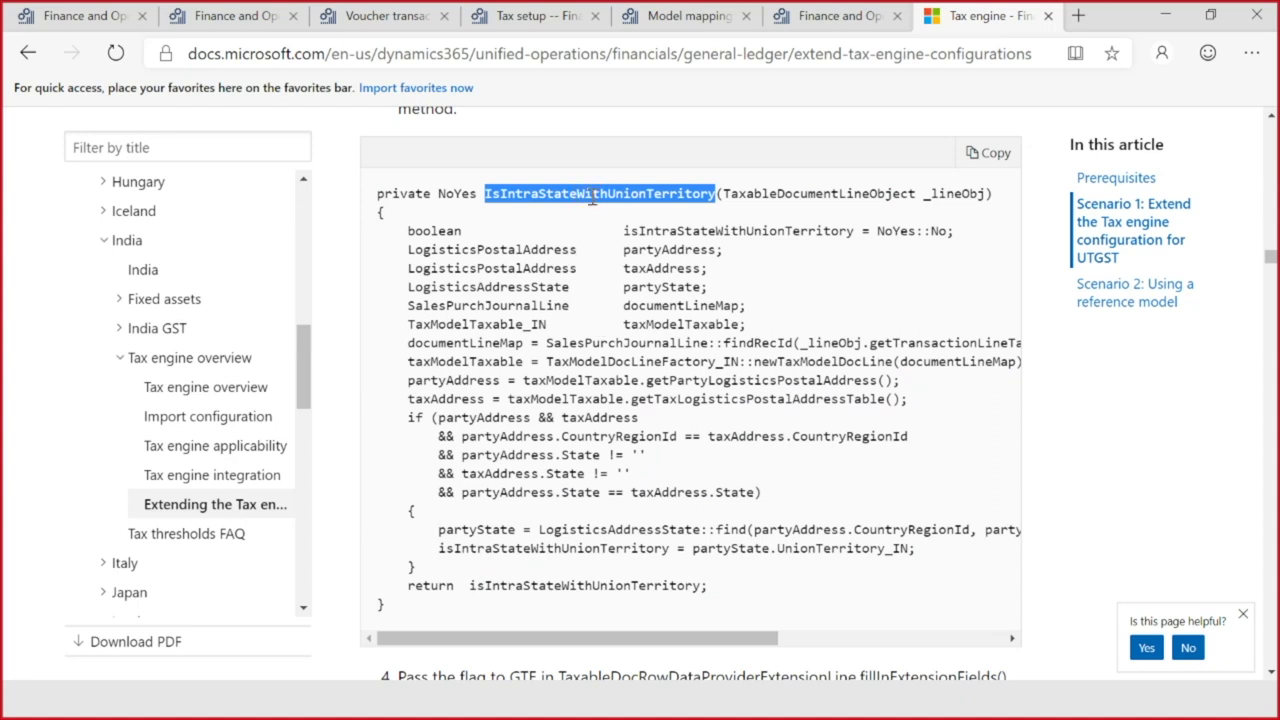
Step: Examine the TaxableDocRowDataProviderExtensionLine class declaration, highlighting the class it extends and the IntraStateInUnionTerritory constant value
{"action": "scroll", "coordinate": [592, 197], "scroll_direction": "up", "scroll_amount": 3}
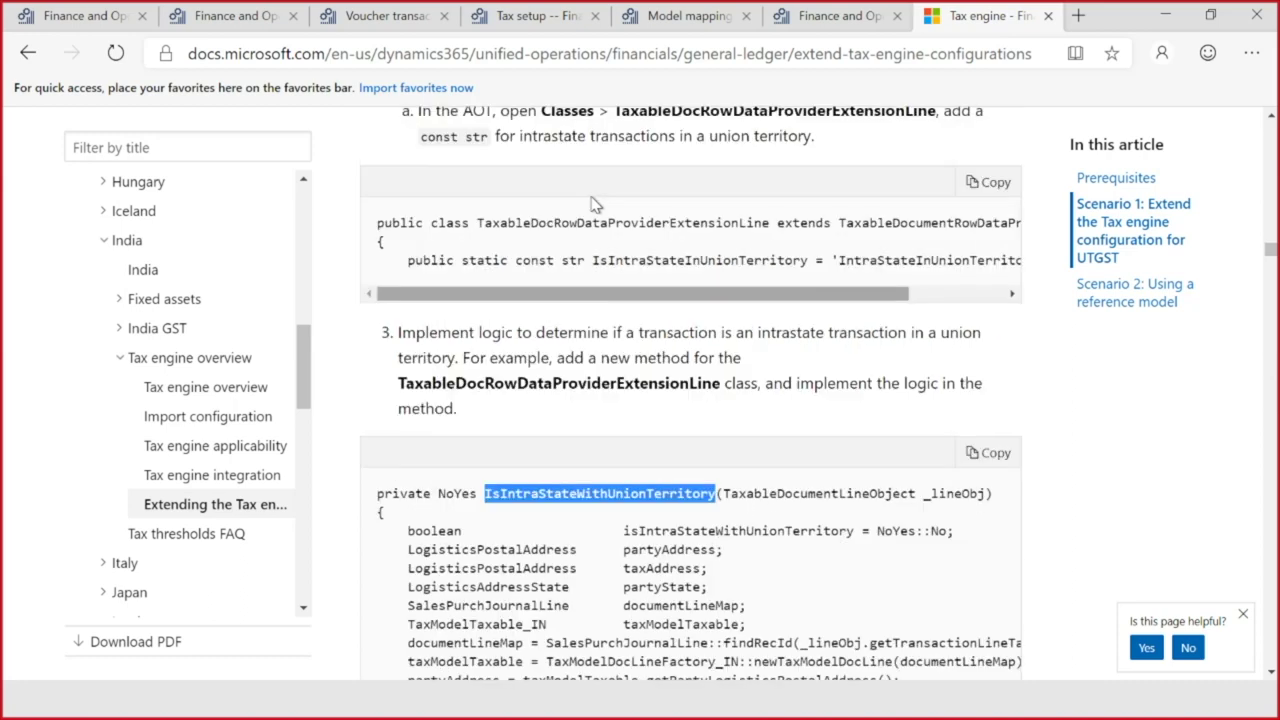
{"action": "left_click_drag", "start_coordinate": [378, 220], "coordinate": [408, 257]}
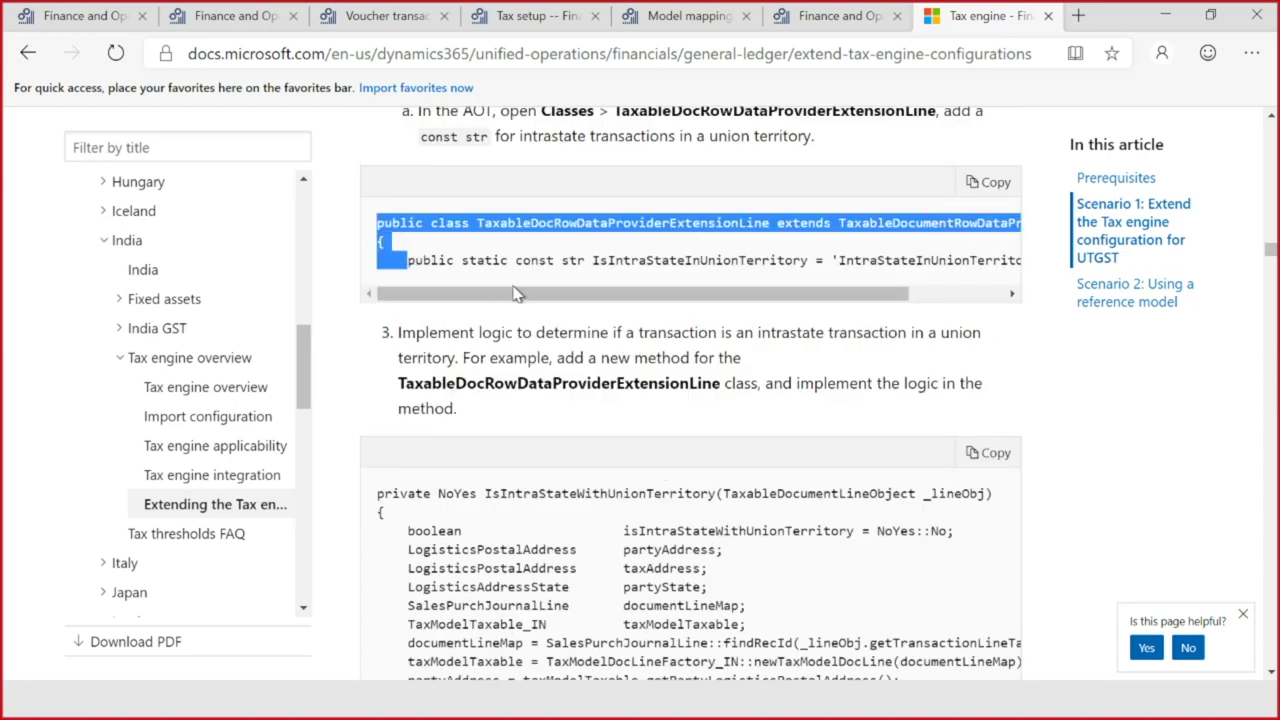
{"action": "mouse_move", "coordinate": [515, 293]}
{"action": "left_mouse_down"}
{"action": "mouse_move", "coordinate": [663, 306]}
{"action": "mouse_move", "coordinate": [505, 298]}
{"action": "left_mouse_up"}
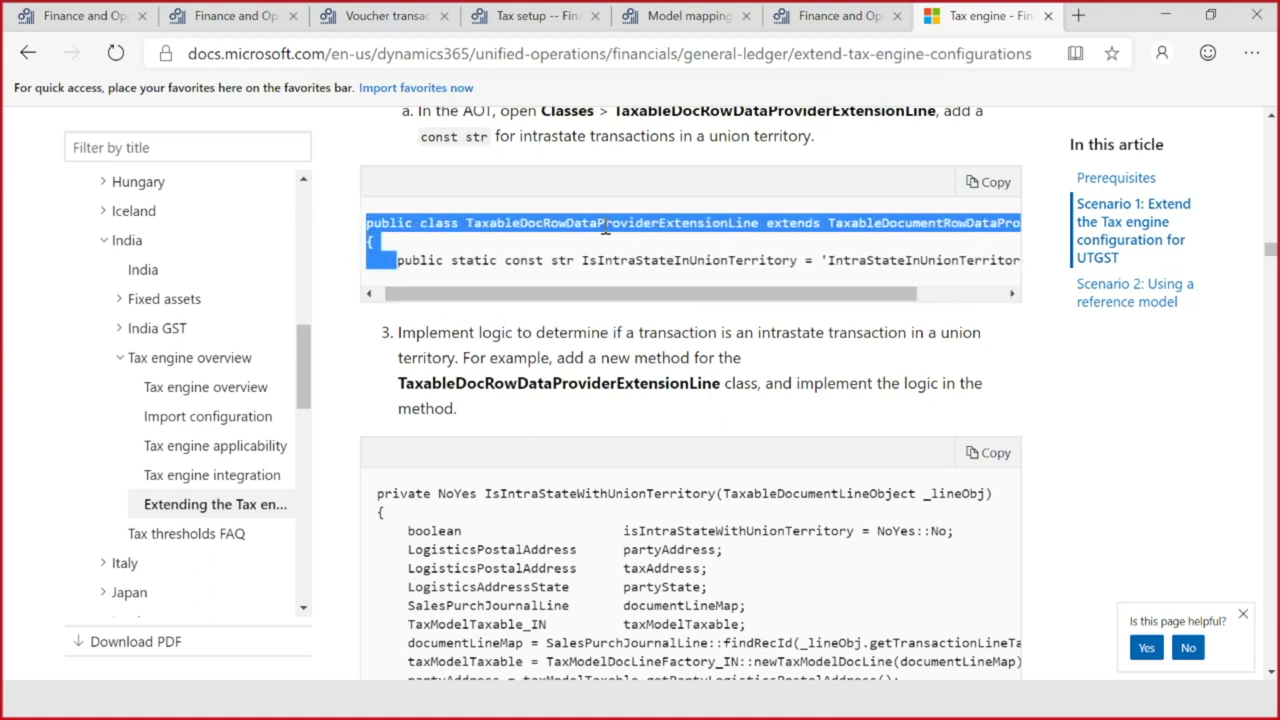
{"action": "left_click", "coordinate": [605, 228]}
{"action": "double_click", "coordinate": [862, 230]}
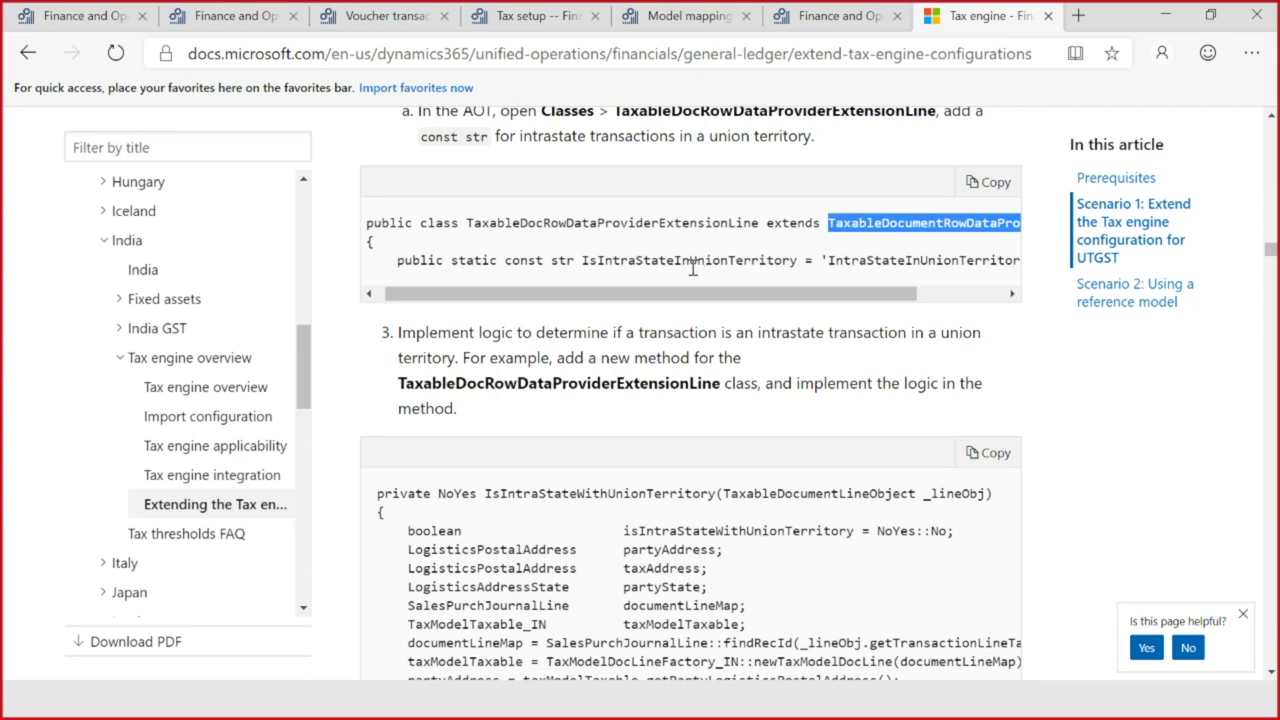
{"action": "left_click_drag", "start_coordinate": [583, 260], "coordinate": [737, 259]}
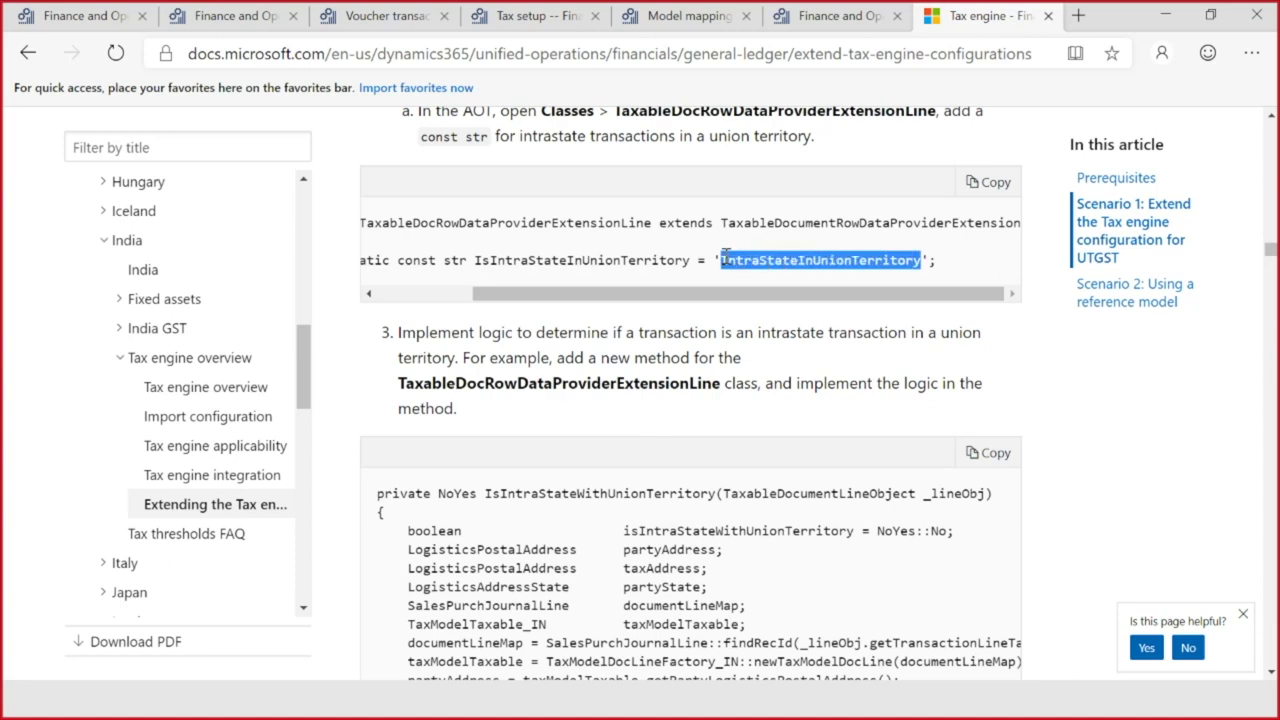
Step: Examine the fillInExtensionFields code in step 4, highlighting the IsIntraStateInUnionTerritory field and the this.IsIntraStateWithUnionTerritory(_lineObj) call
{"action": "scroll", "coordinate": [1000, 388], "scroll_direction": "down", "scroll_amount": 3}
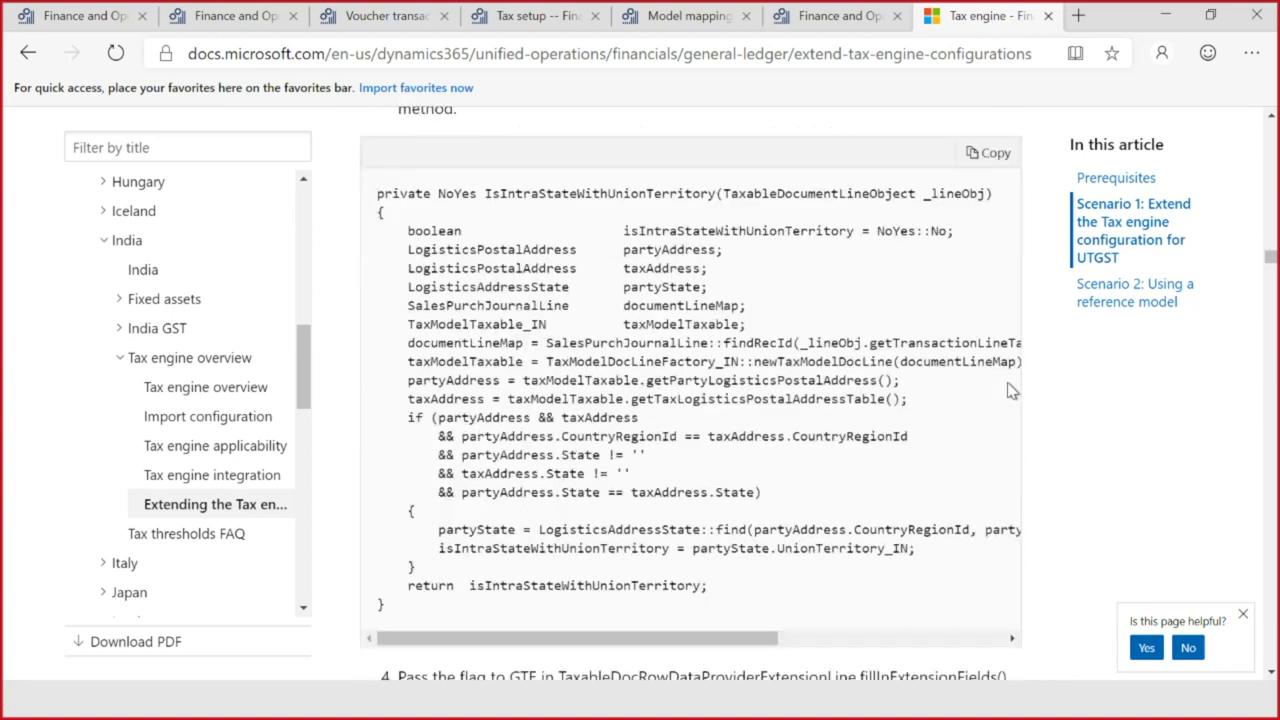
{"action": "scroll", "coordinate": [1012, 390], "scroll_direction": "down", "scroll_amount": 3}
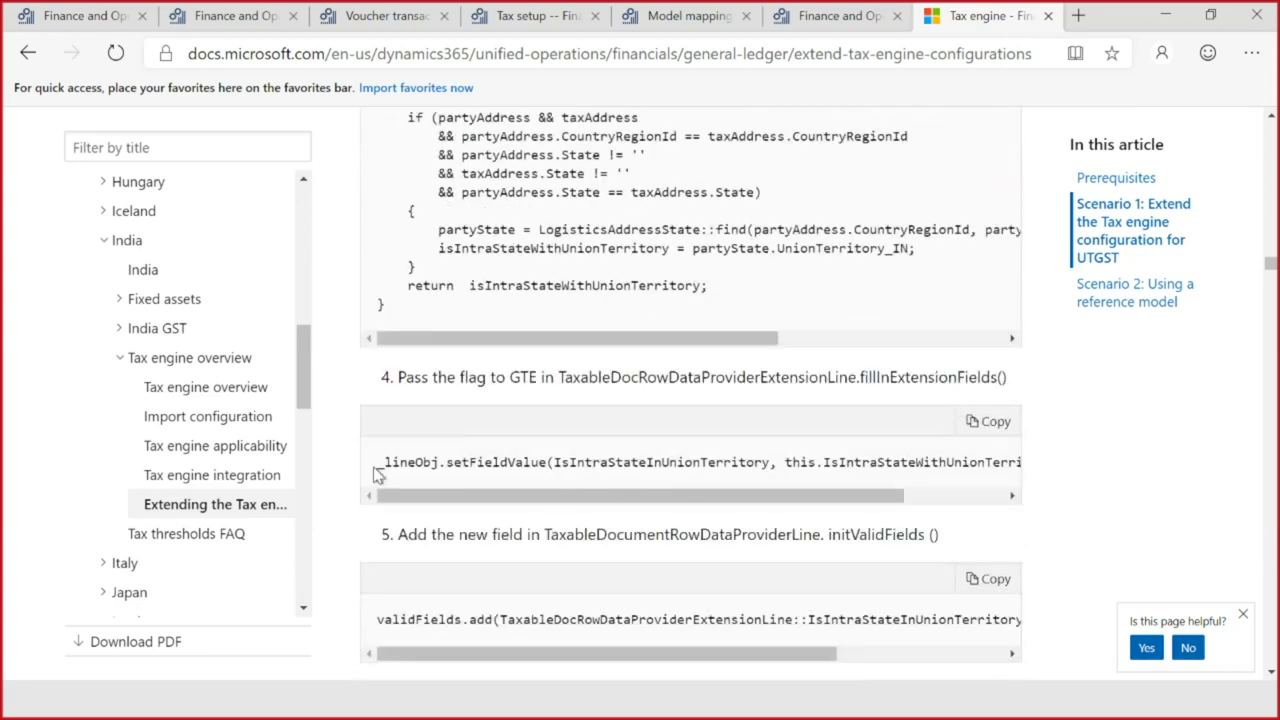
{"action": "left_click_drag", "start_coordinate": [377, 463], "coordinate": [732, 462]}
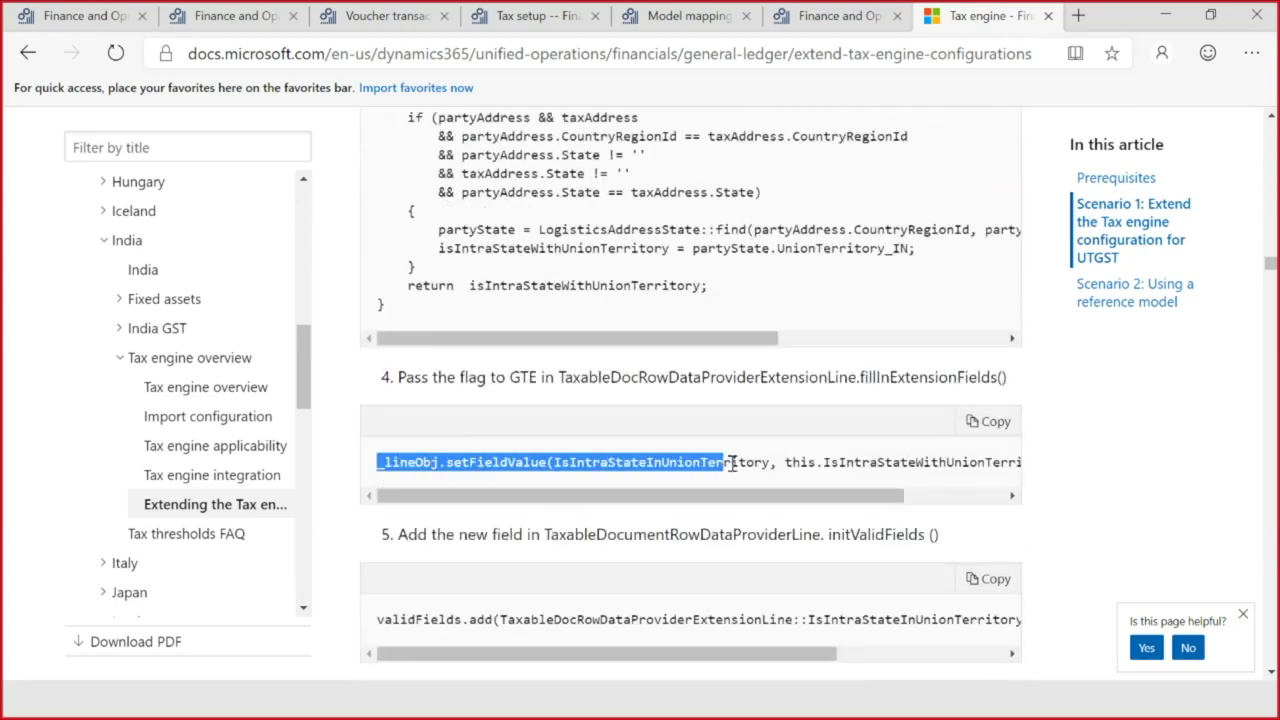
{"action": "left_click", "coordinate": [521, 466]}
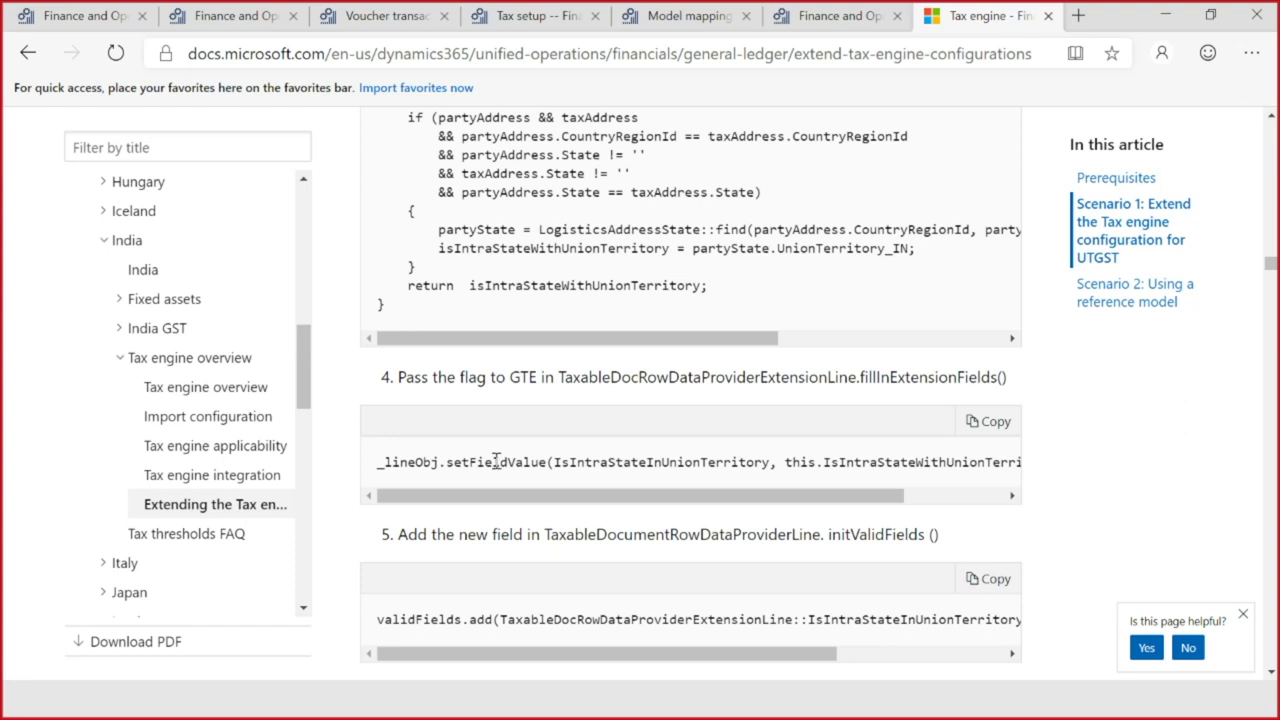
{"action": "double_click", "coordinate": [495, 461]}
{"action": "double_click", "coordinate": [622, 462]}
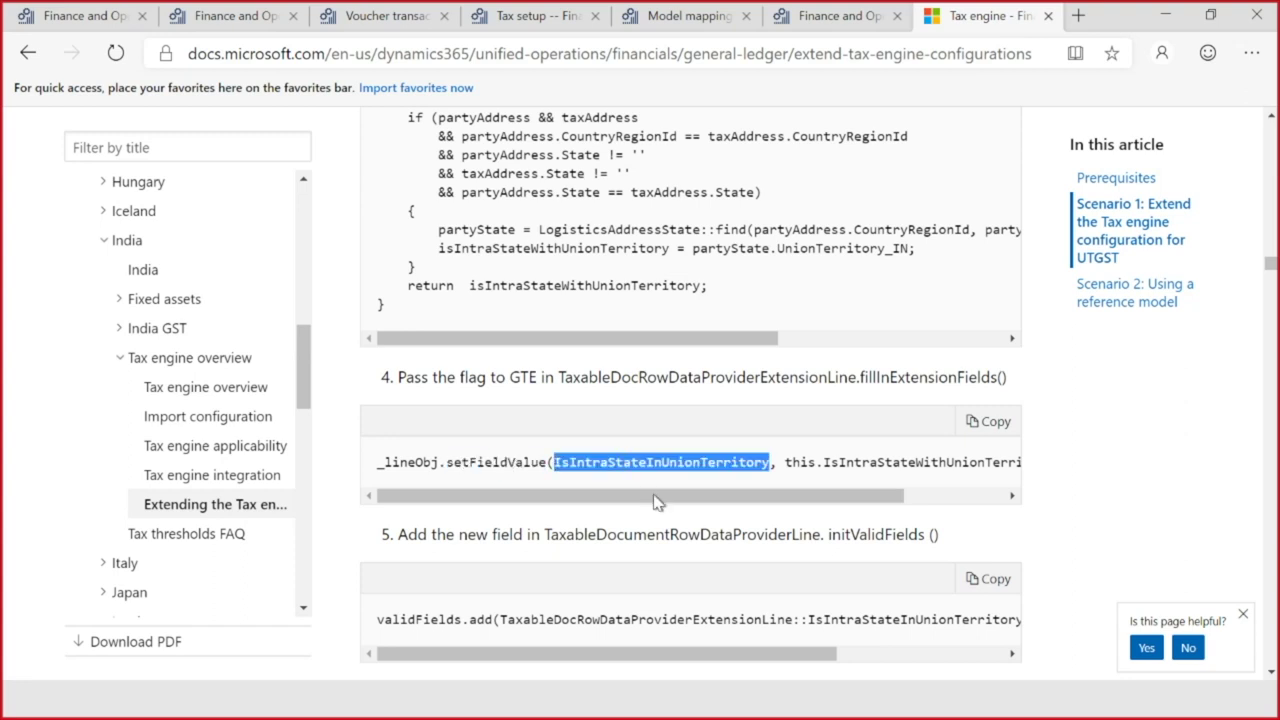
{"action": "left_click_drag", "start_coordinate": [657, 500], "coordinate": [760, 496]}
{"action": "left_click_drag", "start_coordinate": [662, 464], "coordinate": [1013, 466]}
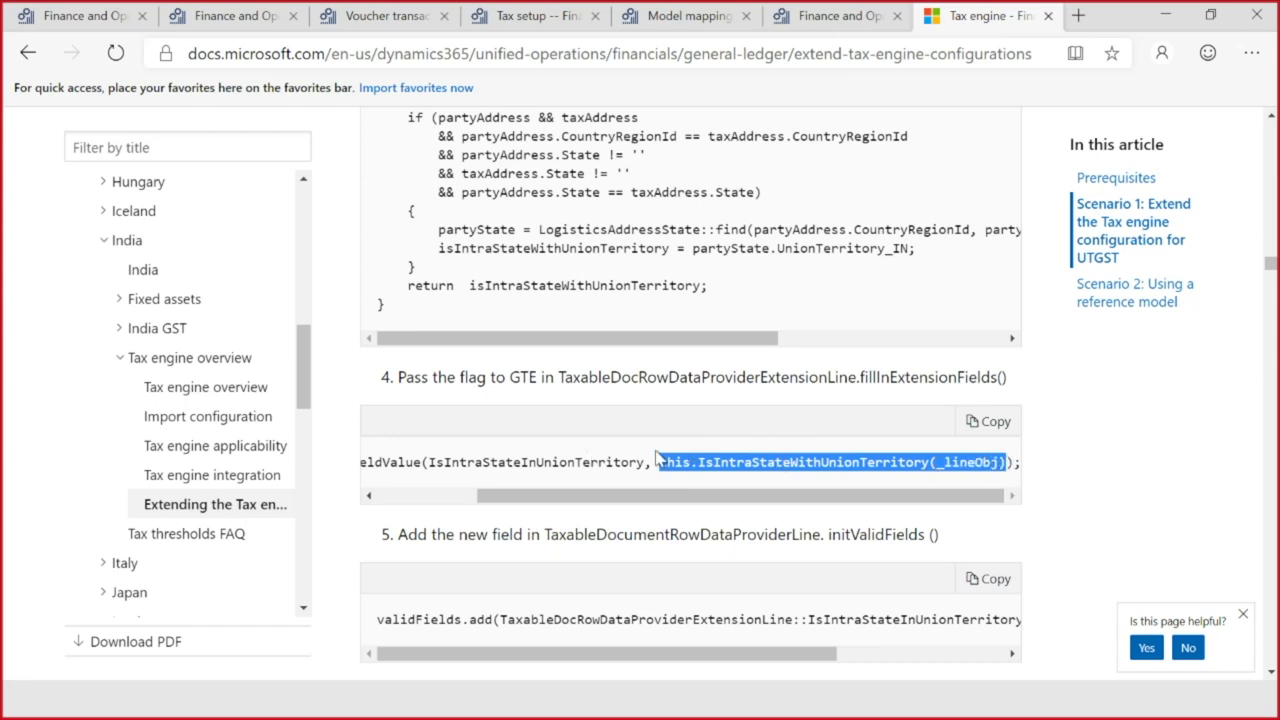
Step: Read steps 5 and 6 on adding the valid field and completing the data binding in the Designer, back up to step 4
{"action": "scroll", "coordinate": [1057, 453], "scroll_direction": "down", "scroll_amount": 5}
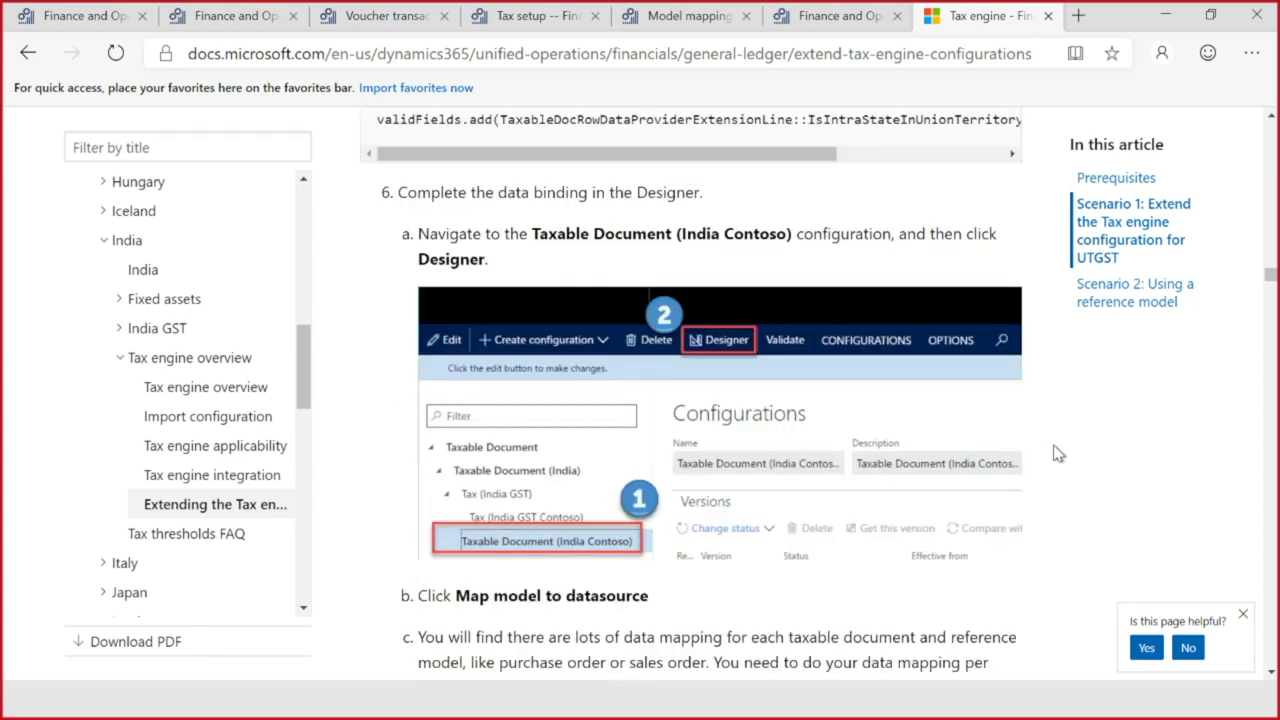
{"action": "scroll", "coordinate": [1057, 453], "scroll_direction": "down", "scroll_amount": 8}
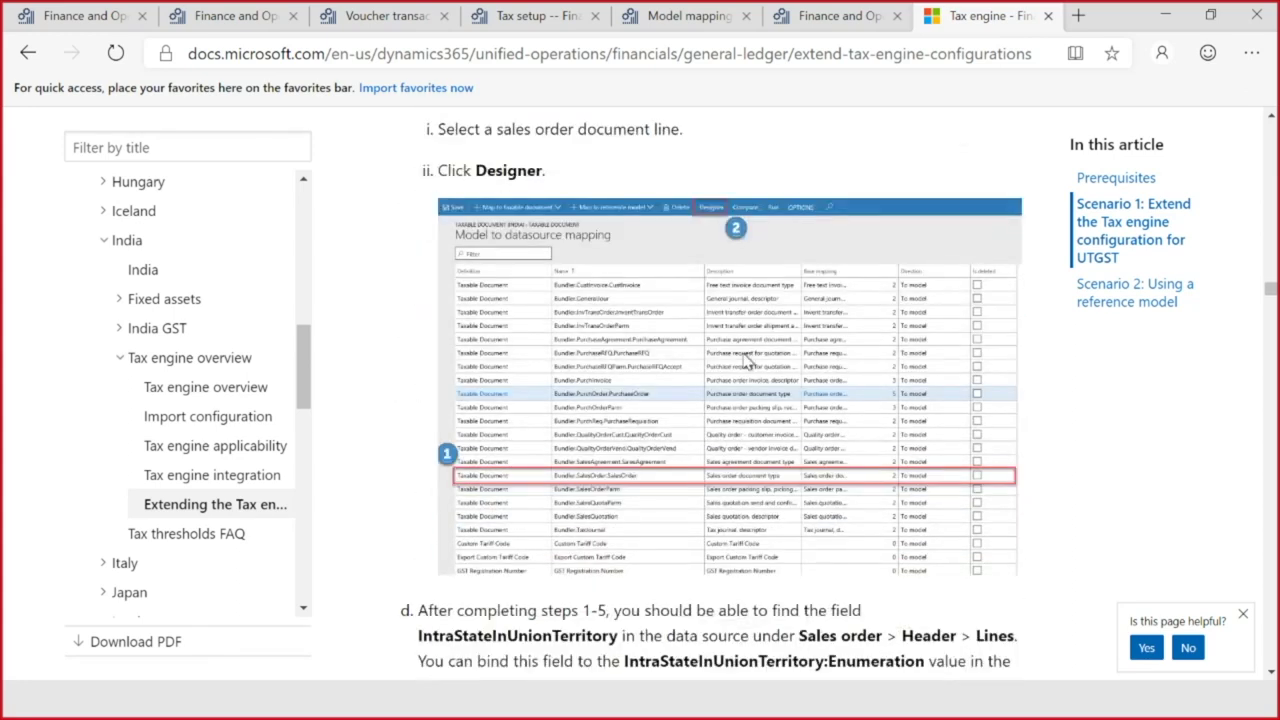
{"action": "scroll", "coordinate": [745, 362], "scroll_direction": "up", "scroll_amount": 3}
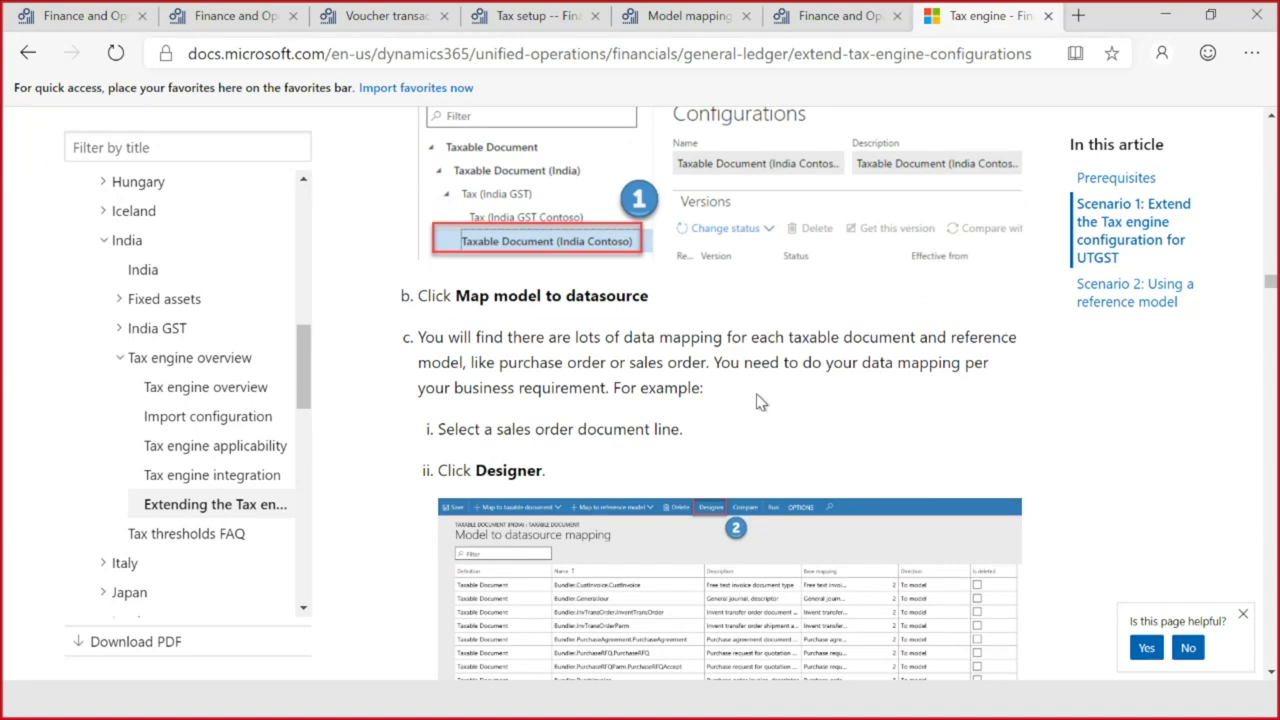
{"action": "scroll", "coordinate": [760, 400], "scroll_direction": "down", "scroll_amount": 2}
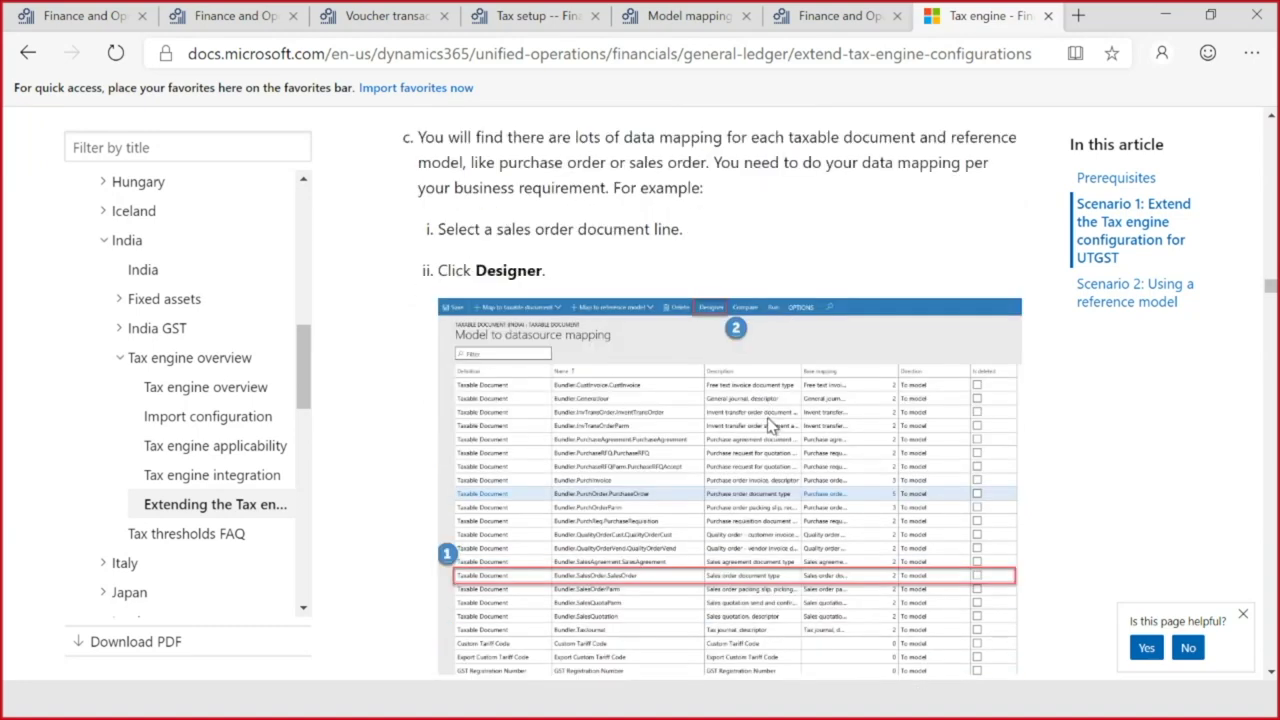
{"action": "scroll", "coordinate": [771, 425], "scroll_direction": "up", "scroll_amount": 8}
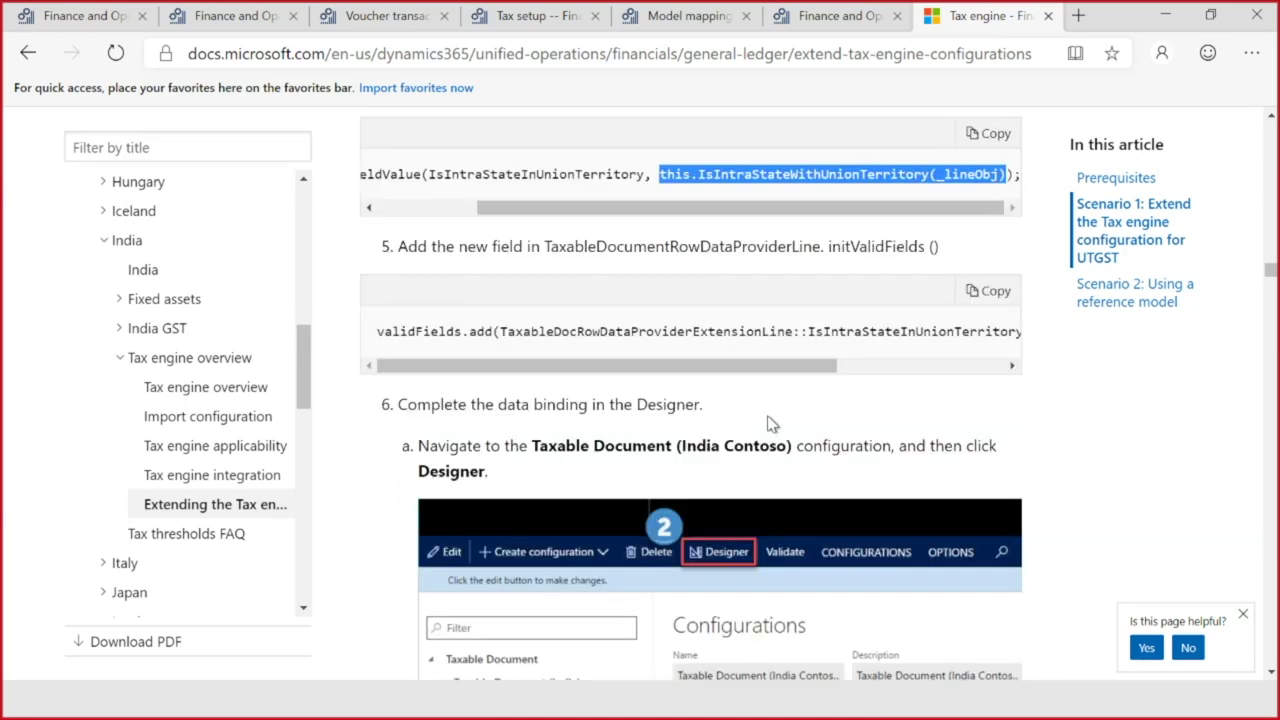
{"action": "scroll", "coordinate": [771, 425], "scroll_direction": "up", "scroll_amount": 1}
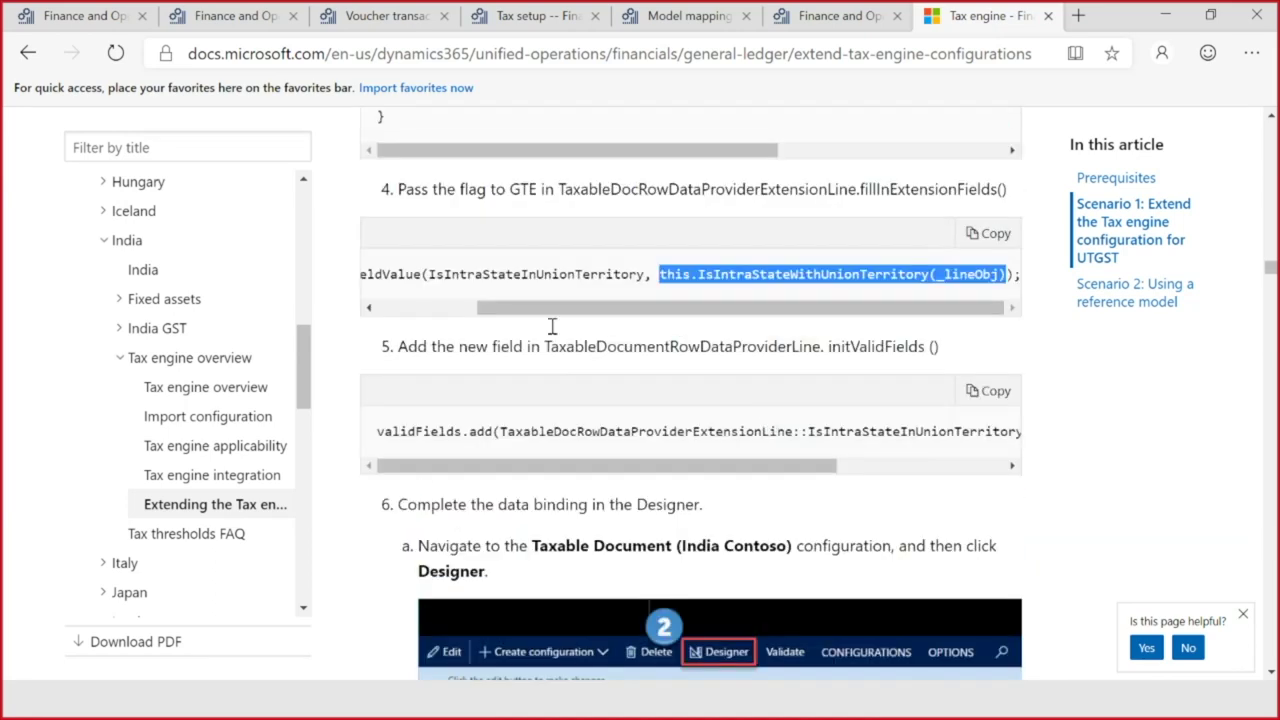
Step: Highlight IsIntraStateInUnionTerritory in the step 4 code and check the active Tax (Contoso) version's Skip model mapping flag in the tax configurations
{"action": "left_click", "coordinate": [548, 16]}
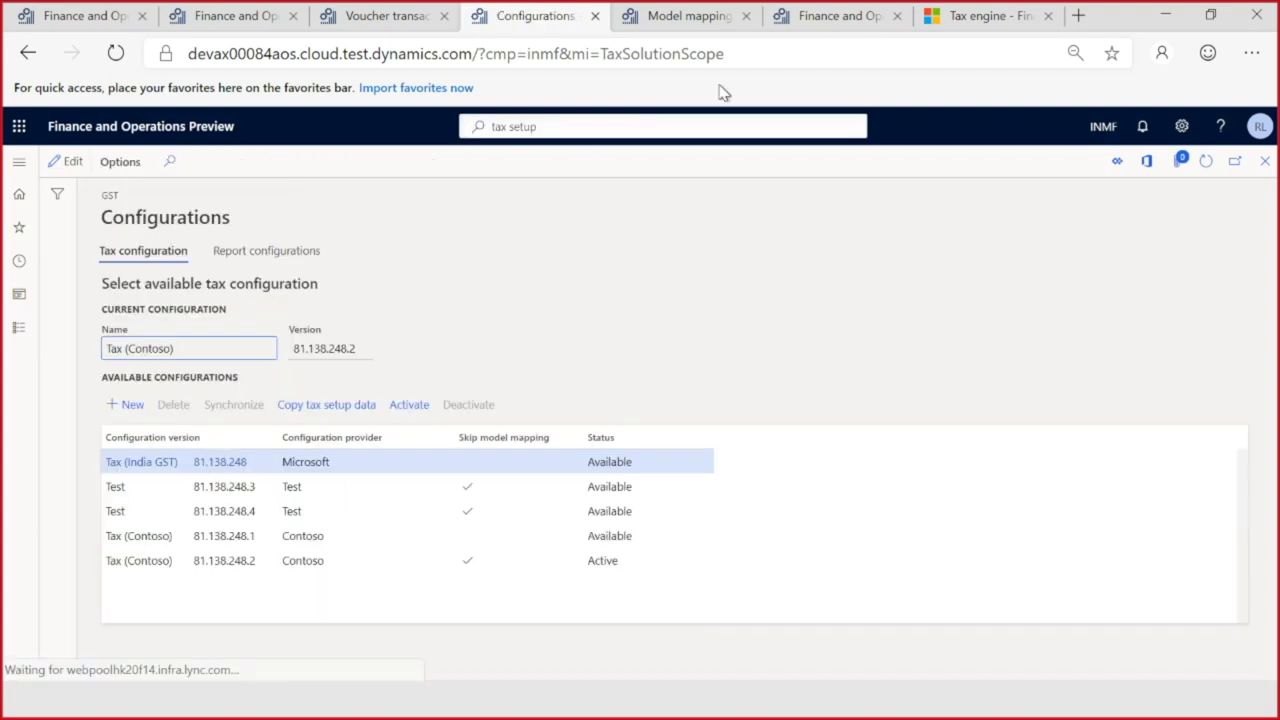
{"action": "left_click", "coordinate": [968, 18]}
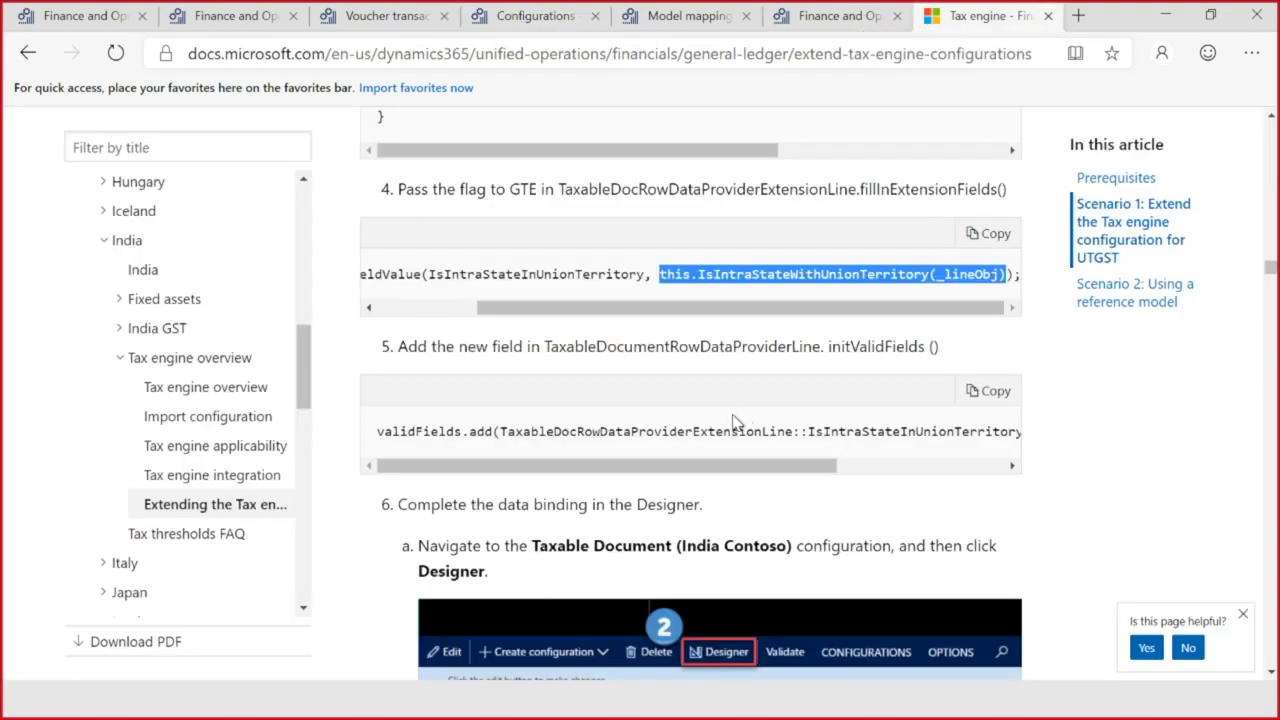
{"action": "double_click", "coordinate": [551, 271]}
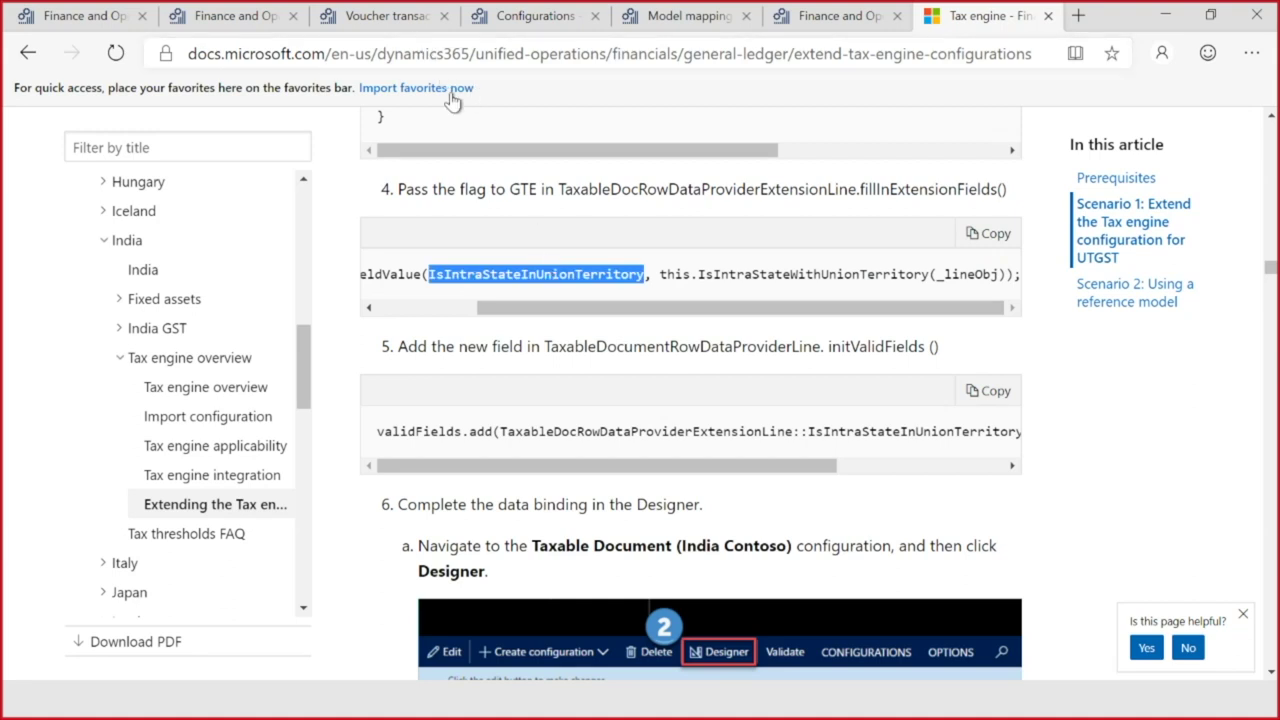
{"action": "left_click", "coordinate": [518, 18]}
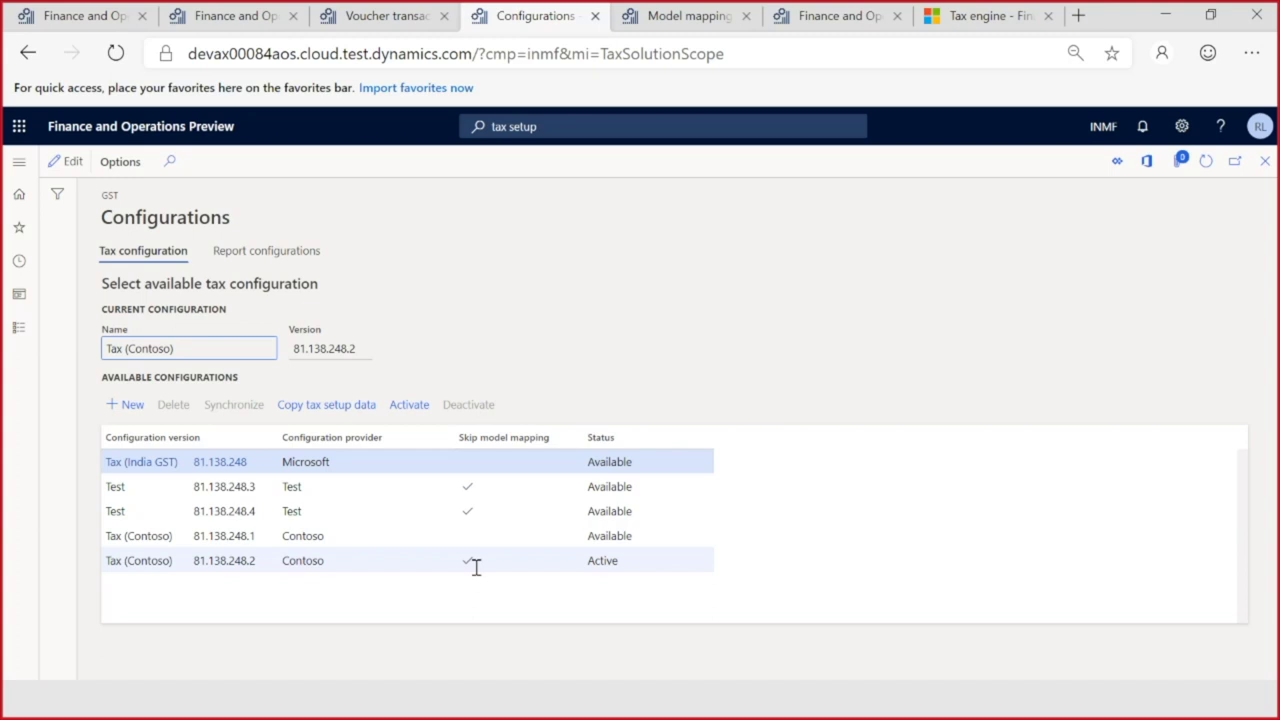
Step: Close the GST configurations, open the tax setup for company INMF, and display the CGST Rate lookup
{"action": "left_click", "coordinate": [1264, 163]}
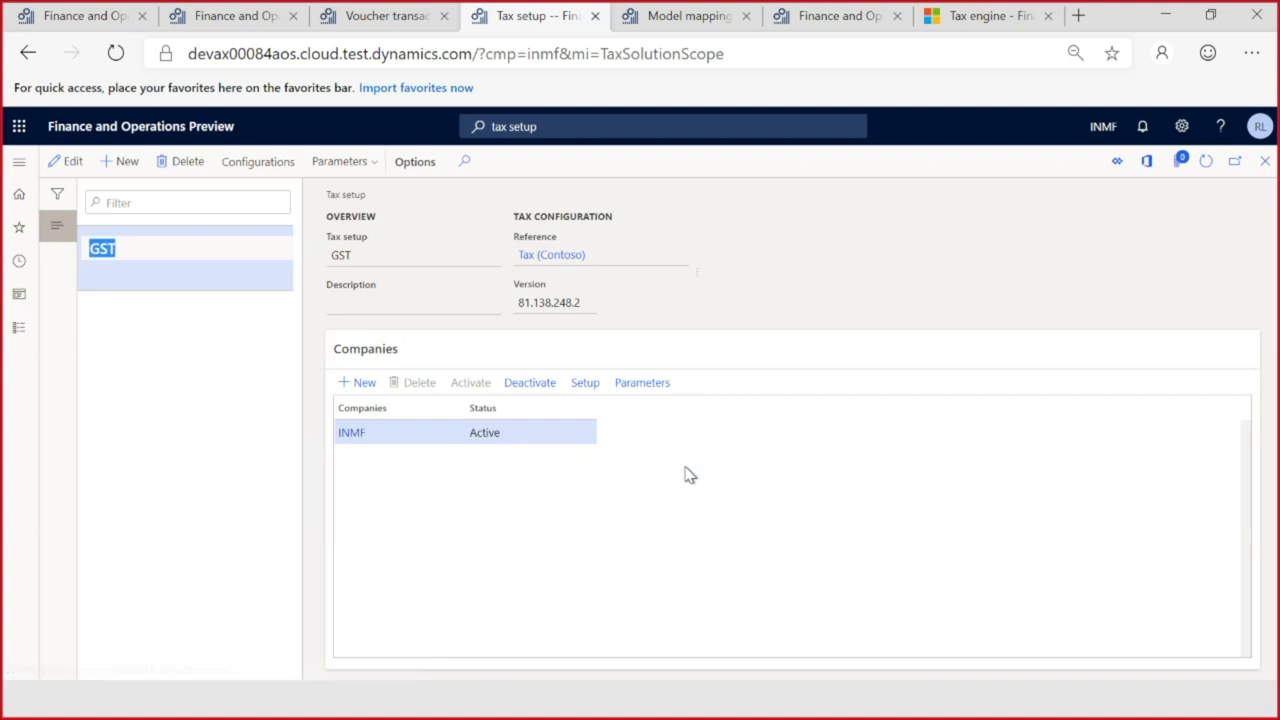
{"action": "left_click", "coordinate": [583, 390]}
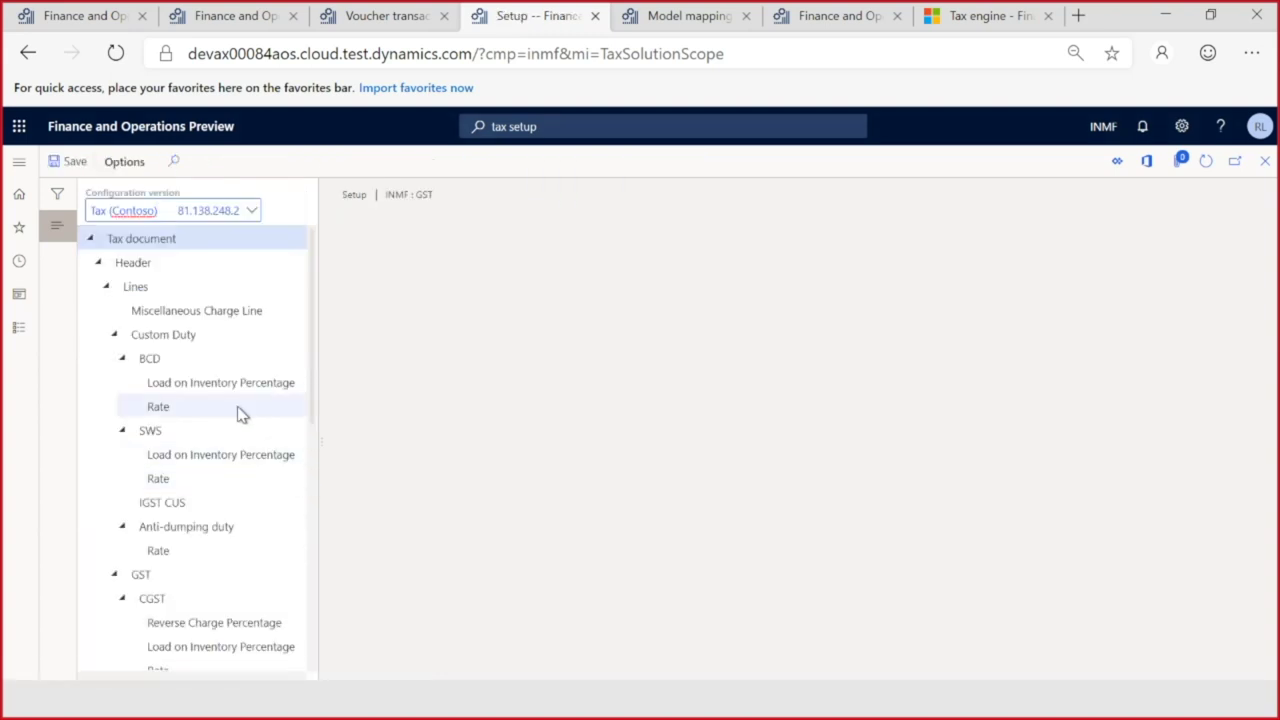
{"action": "scroll", "coordinate": [220, 474], "scroll_direction": "down", "scroll_amount": 2}
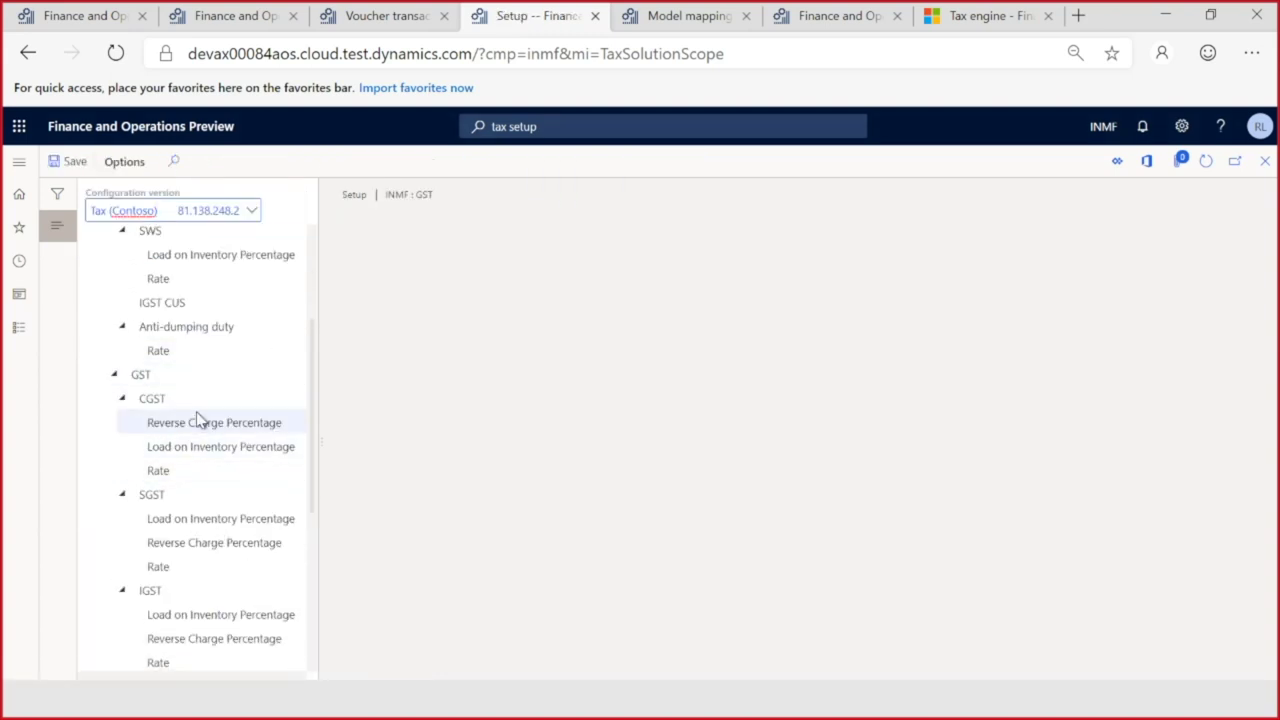
{"action": "left_click", "coordinate": [158, 470]}
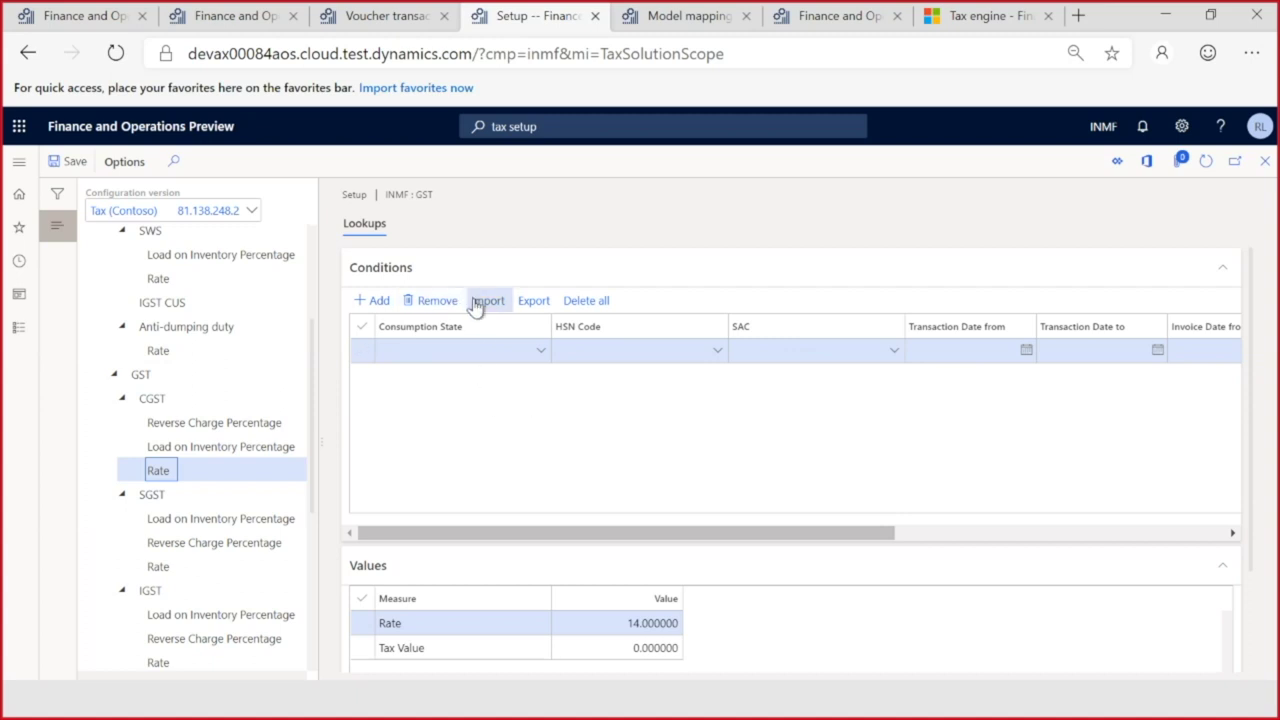
Step: Export the CGST Rate lookup data to a .csv file and open the CGST.Rate file in Excel
{"action": "left_click", "coordinate": [534, 301]}
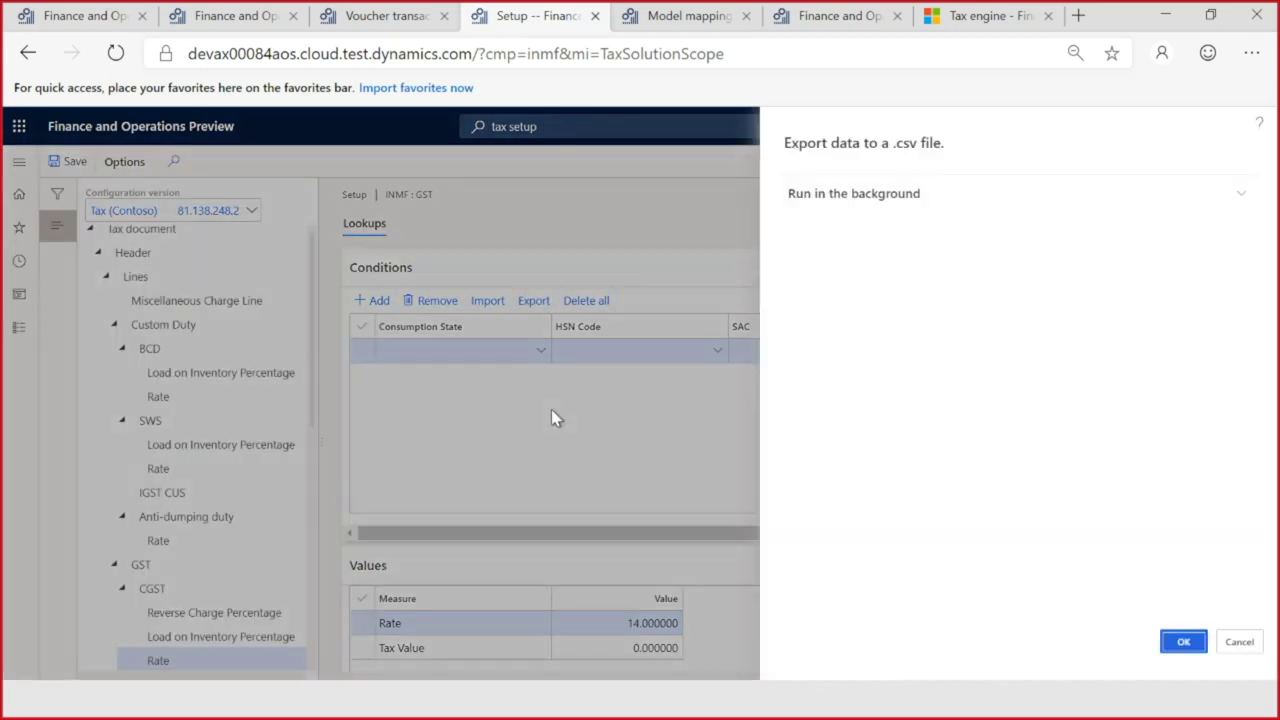
{"action": "left_click", "coordinate": [1185, 643]}
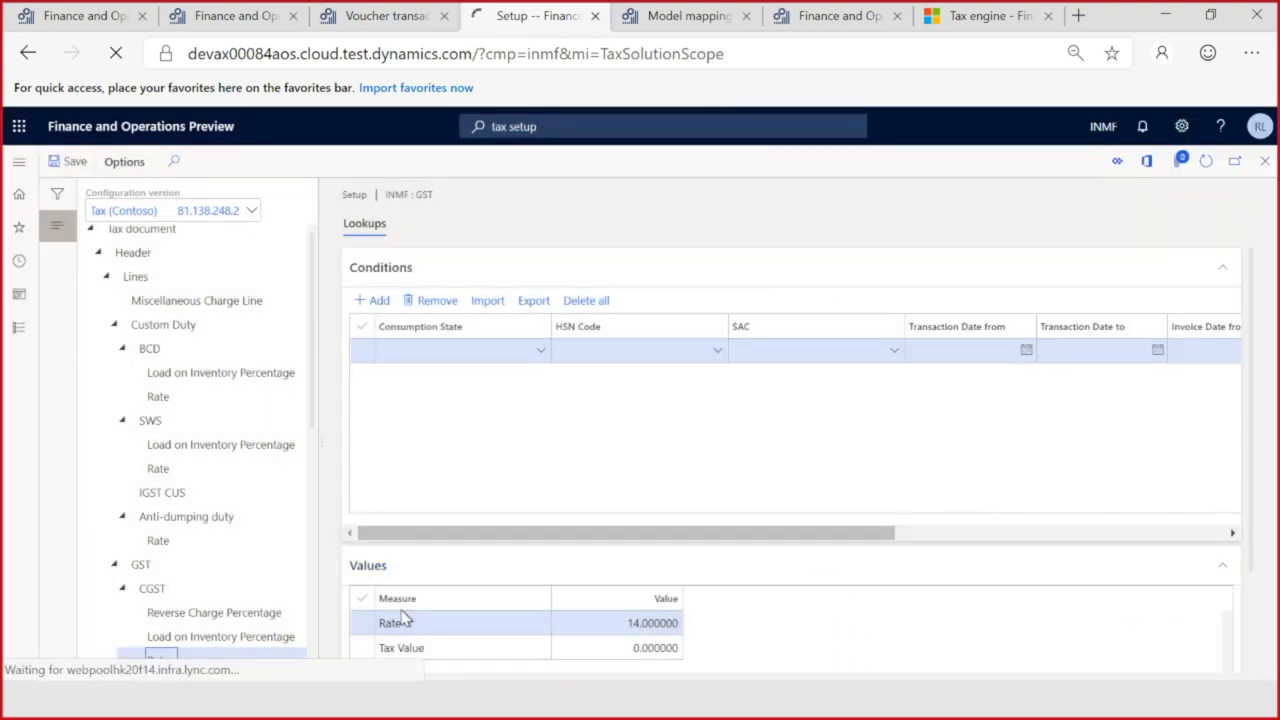
{"action": "left_click", "coordinate": [110, 648]}
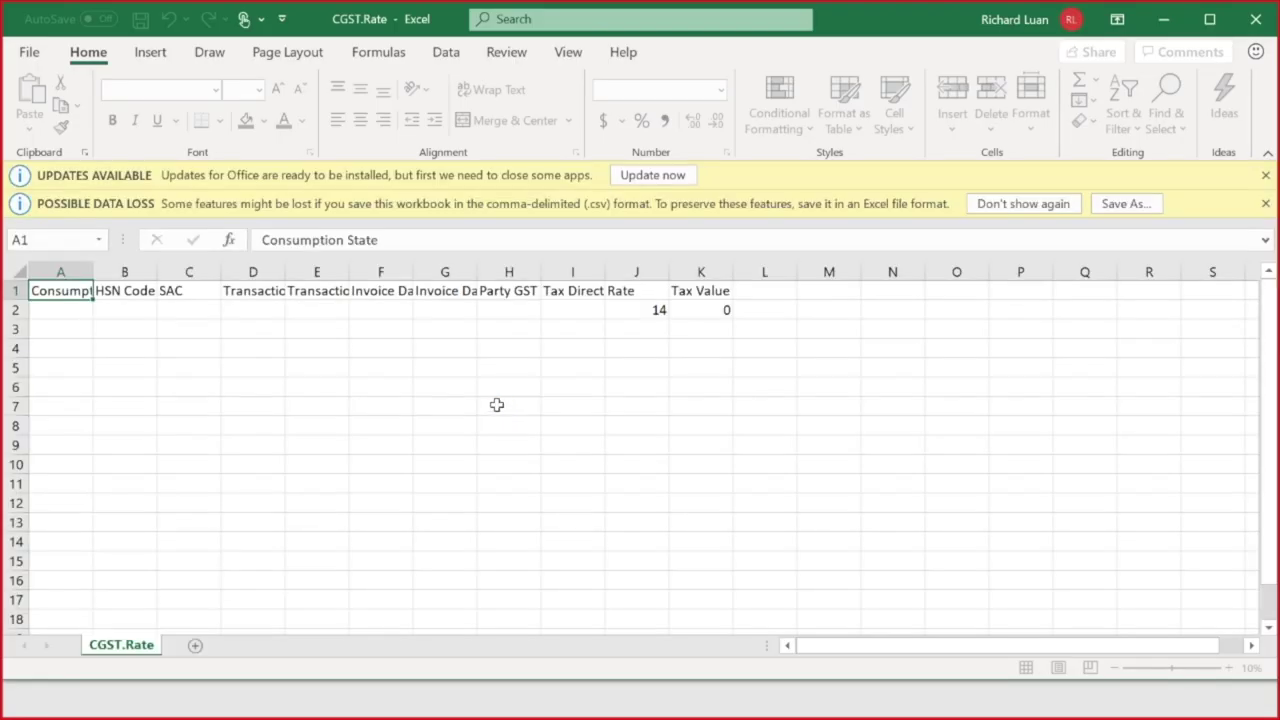
Step: Inspect the Consumption State and HSN Code cells in row 2, then view the lookup's file import options in Finance and Operations without importing
{"action": "left_click", "coordinate": [60, 306]}
{"action": "left_click", "coordinate": [120, 310]}
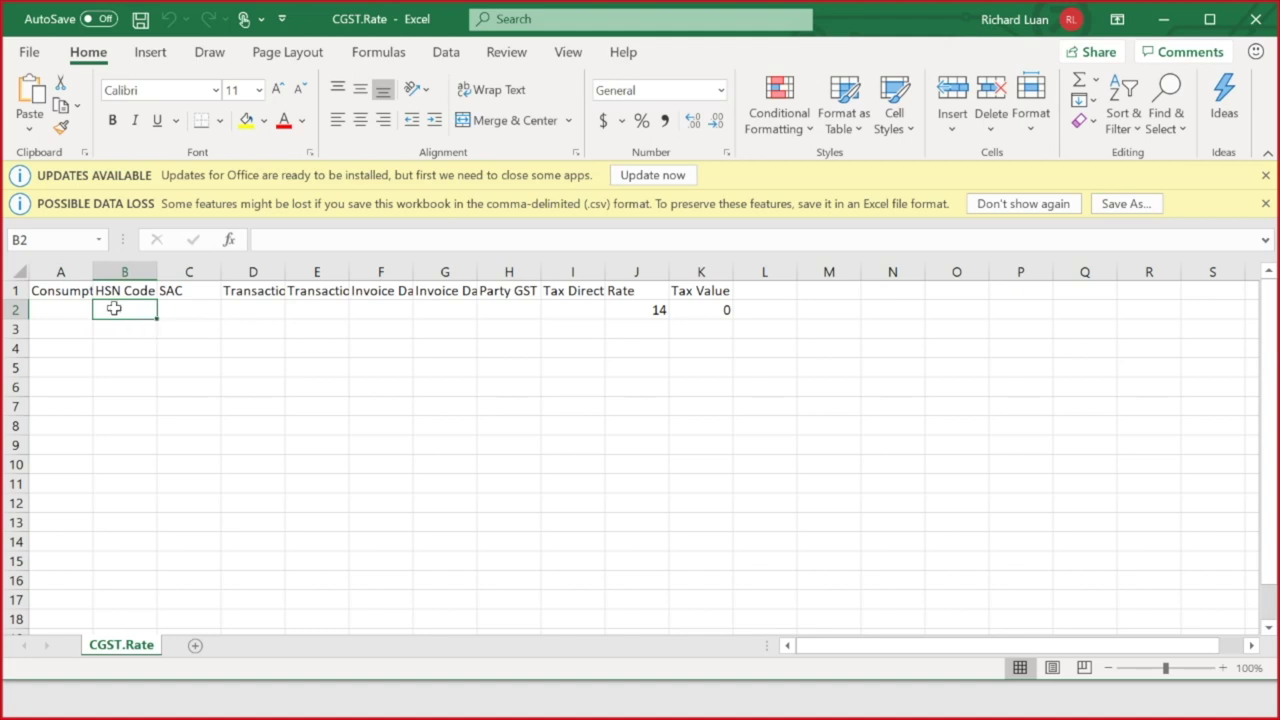
{"action": "left_click", "coordinate": [1166, 19]}
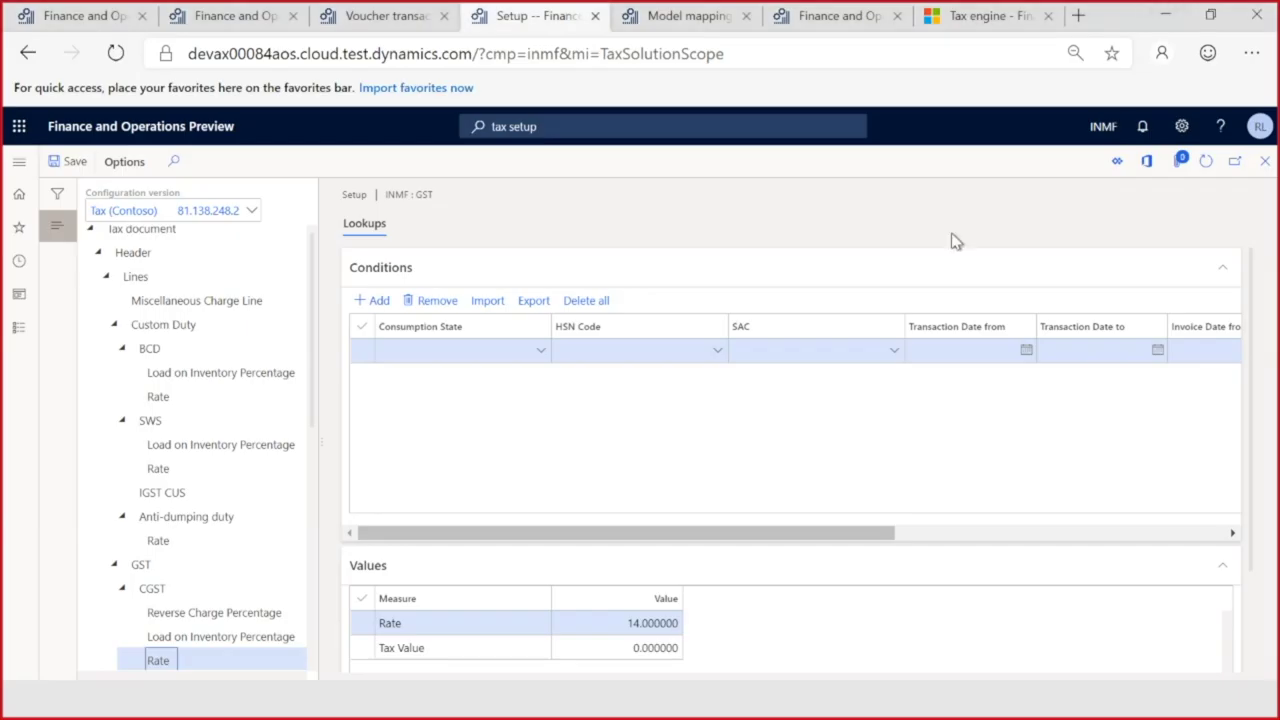
{"action": "left_click", "coordinate": [490, 301]}
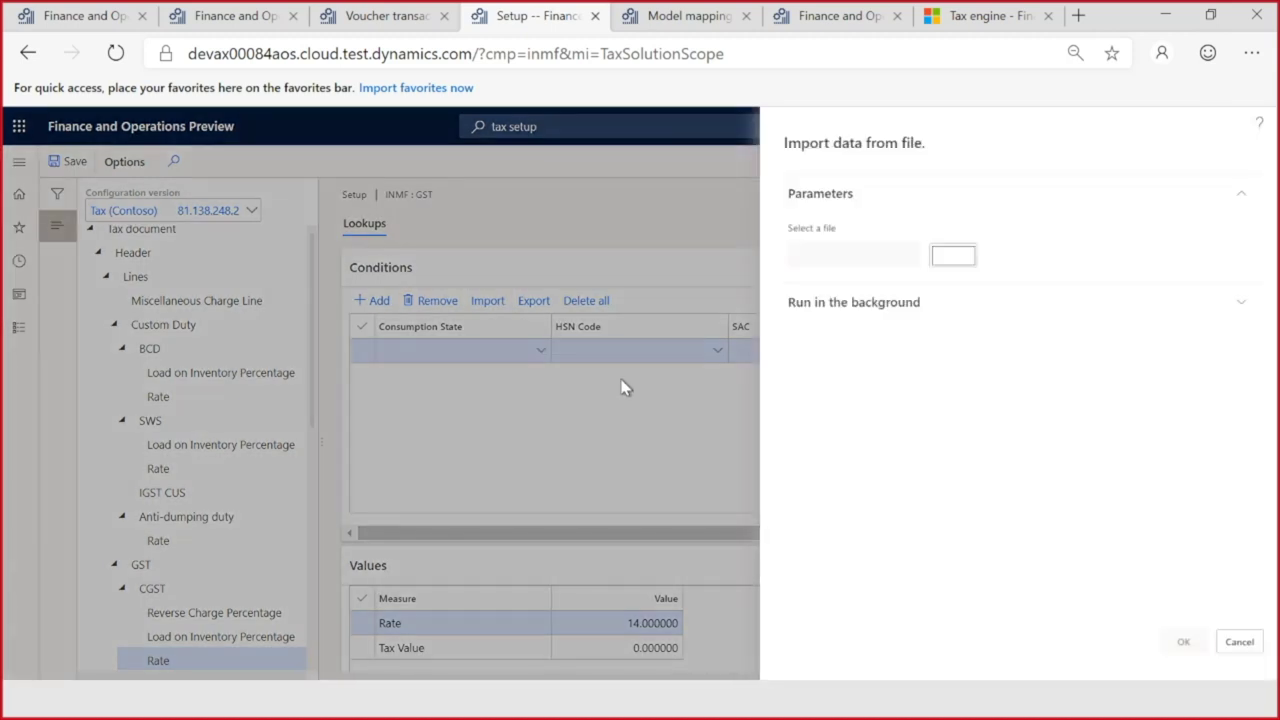
{"action": "left_click", "coordinate": [1238, 642]}
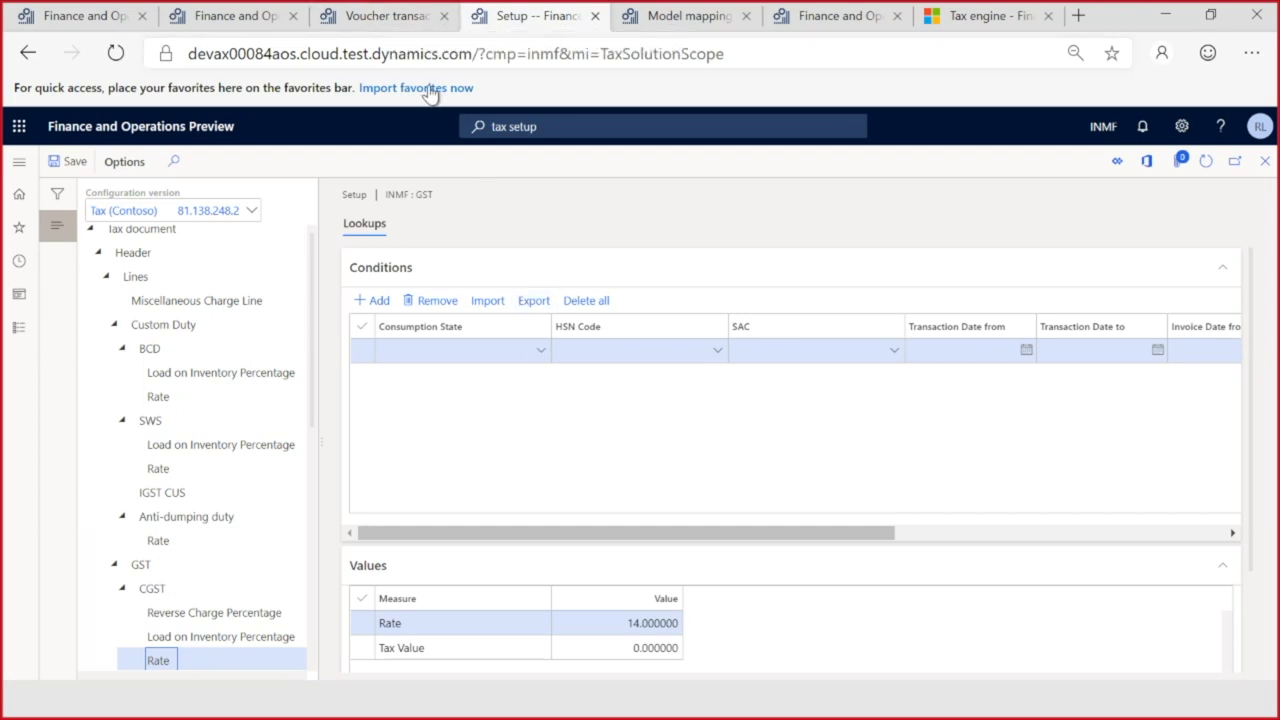
Step: From the voucher transactions page, go to Released products and open the details of product 1104
{"action": "left_click", "coordinate": [385, 26]}
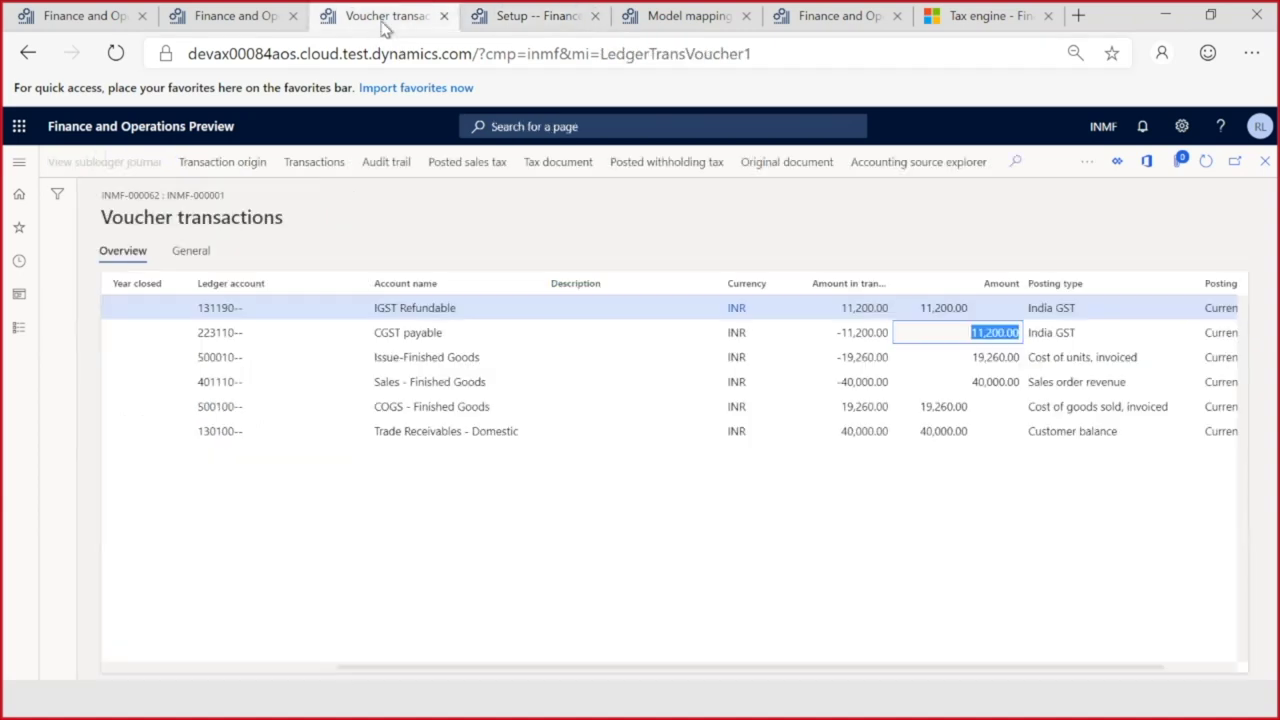
{"action": "left_click", "coordinate": [18, 162]}
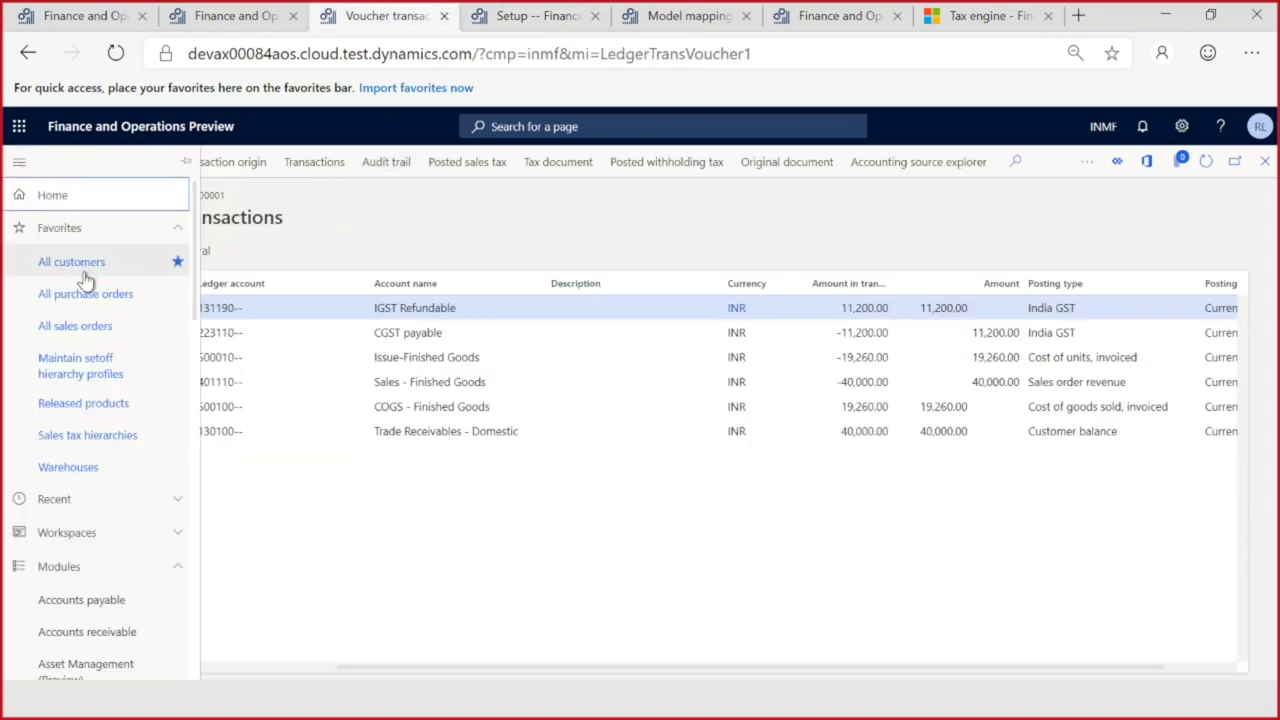
{"action": "left_click", "coordinate": [88, 406]}
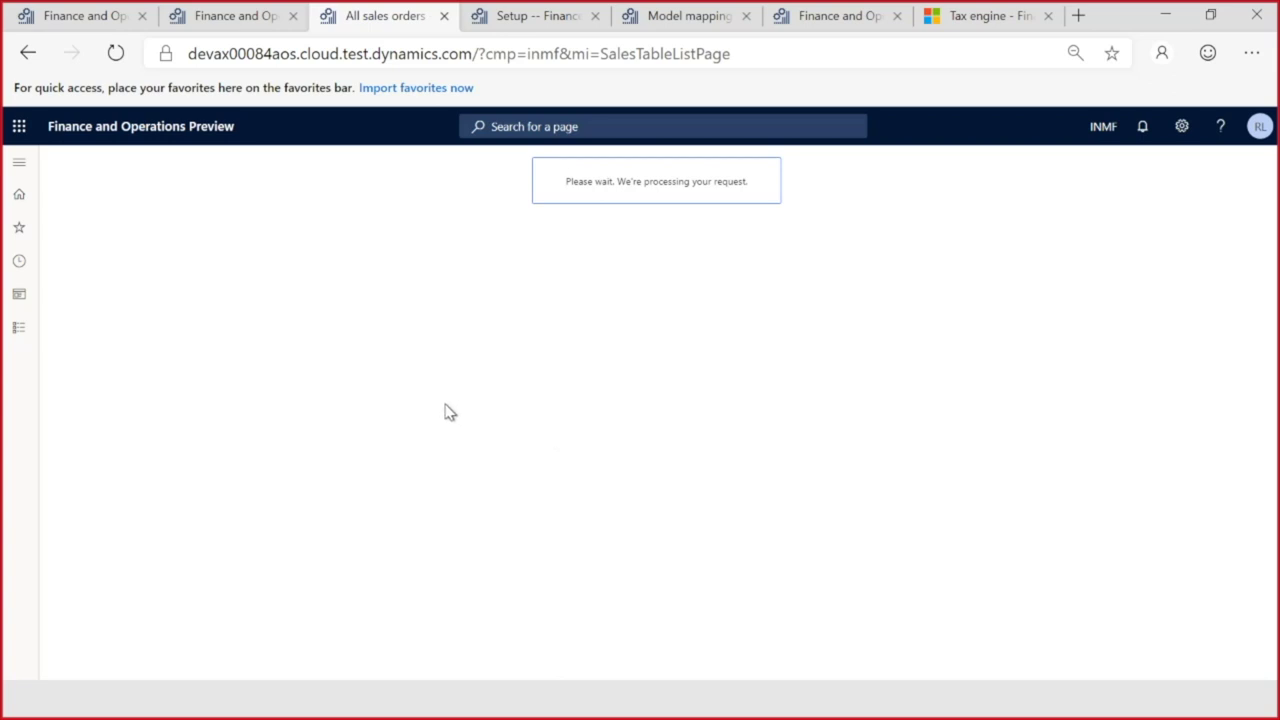
{"action": "left_click", "coordinate": [143, 396]}
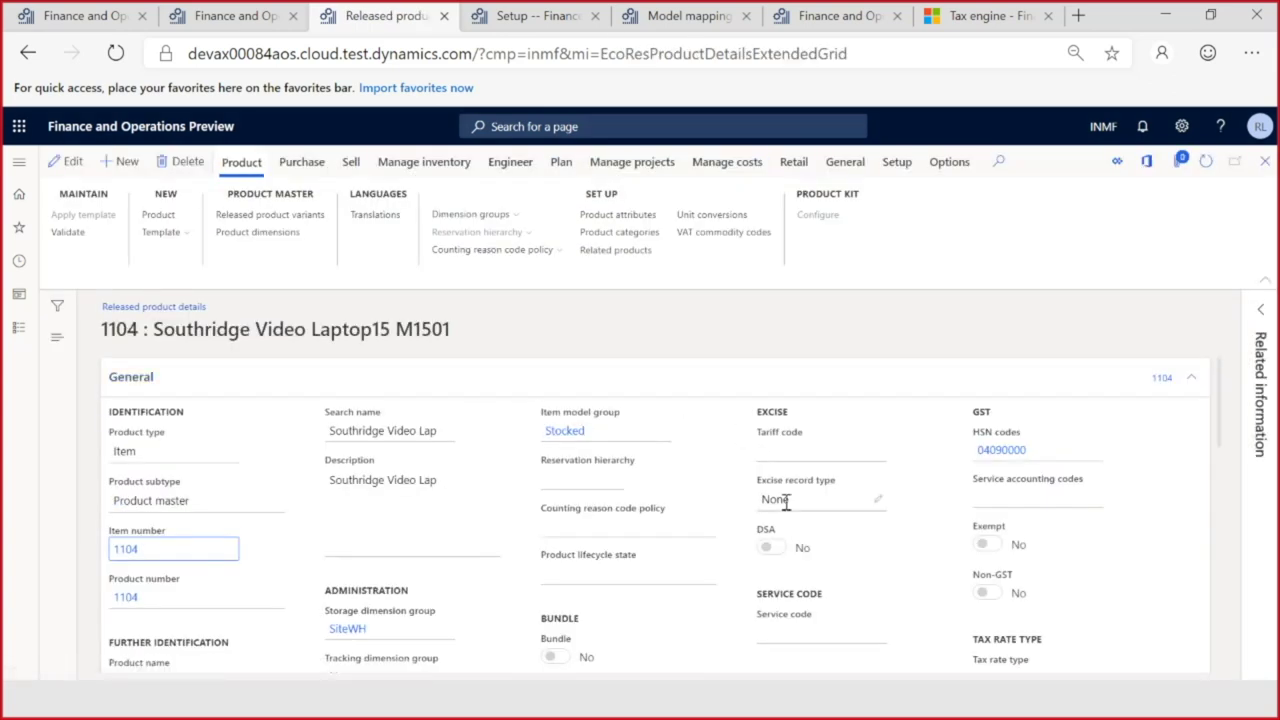
Step: Edit product 1104, check the lookup of its Tax rate type field, and open the field's Tax rate type setup page
{"action": "scroll", "coordinate": [790, 490], "scroll_direction": "down", "scroll_amount": 1}
{"action": "left_click", "coordinate": [1012, 572]}
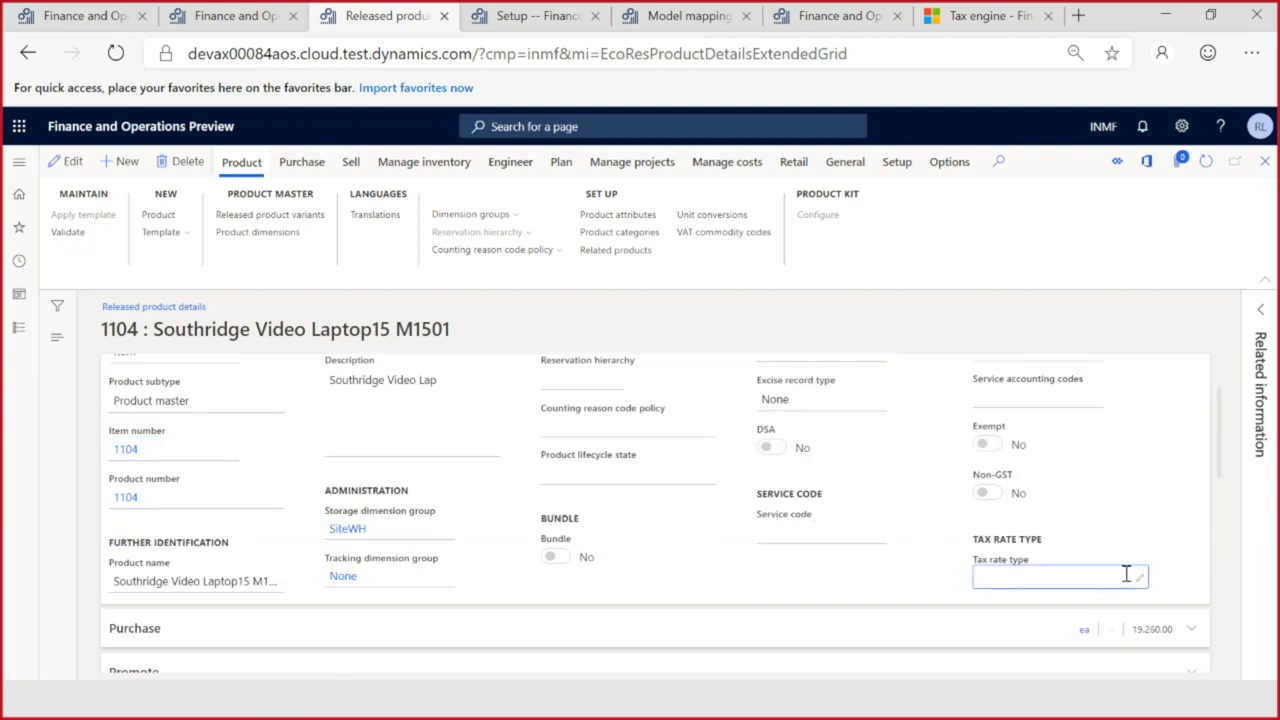
{"action": "left_click", "coordinate": [1141, 578]}
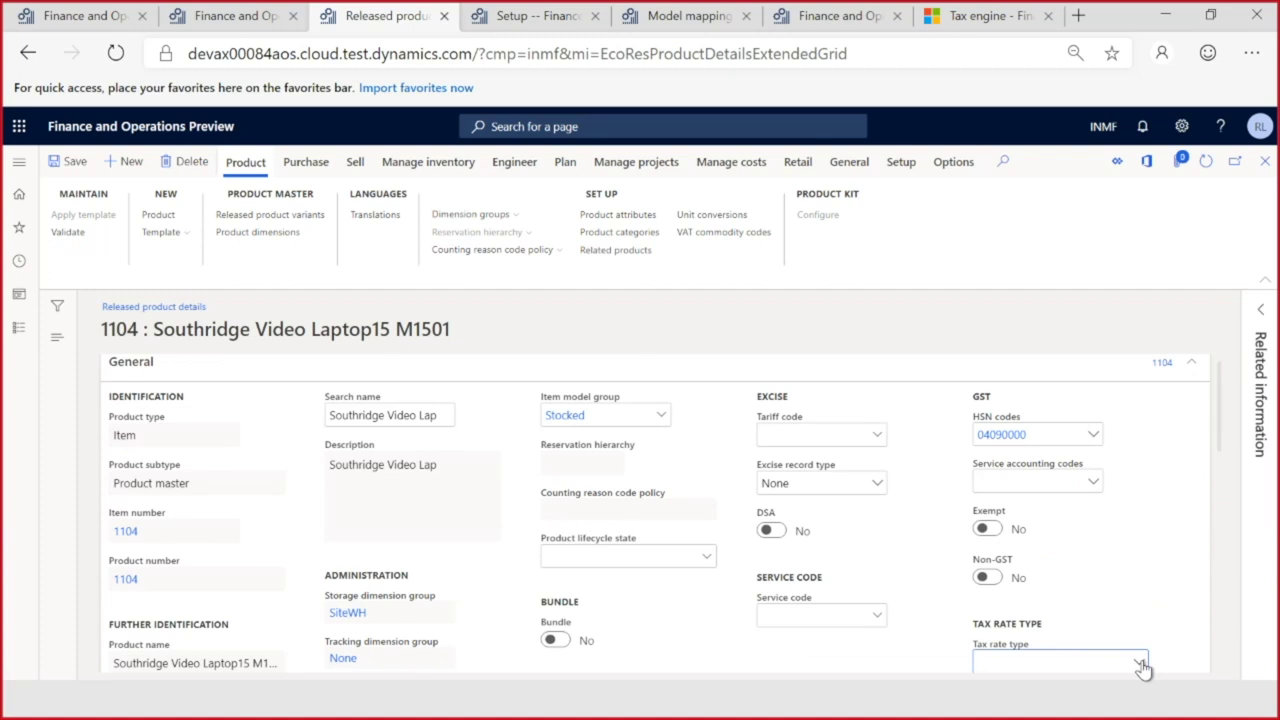
{"action": "left_click", "coordinate": [1141, 667]}
{"action": "scroll", "coordinate": [1168, 620], "scroll_direction": "down", "scroll_amount": 1}
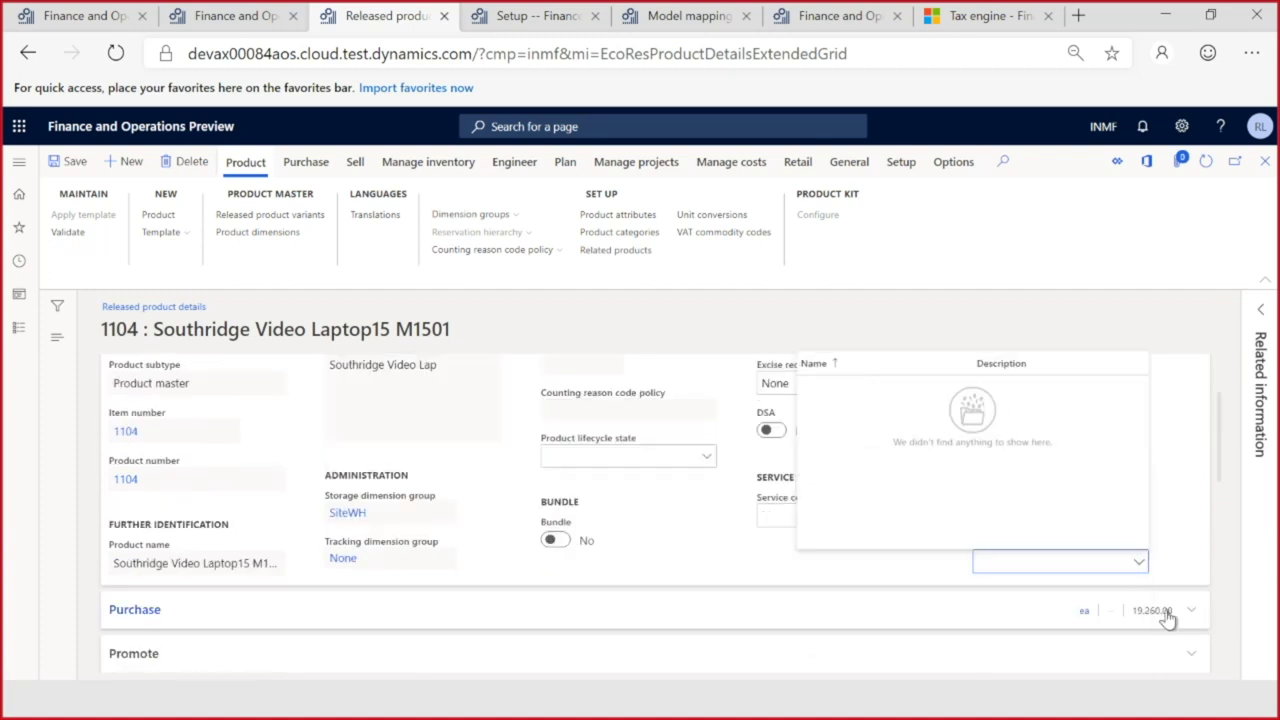
{"action": "left_click", "coordinate": [1140, 565]}
{"action": "right_click", "coordinate": [1141, 567]}
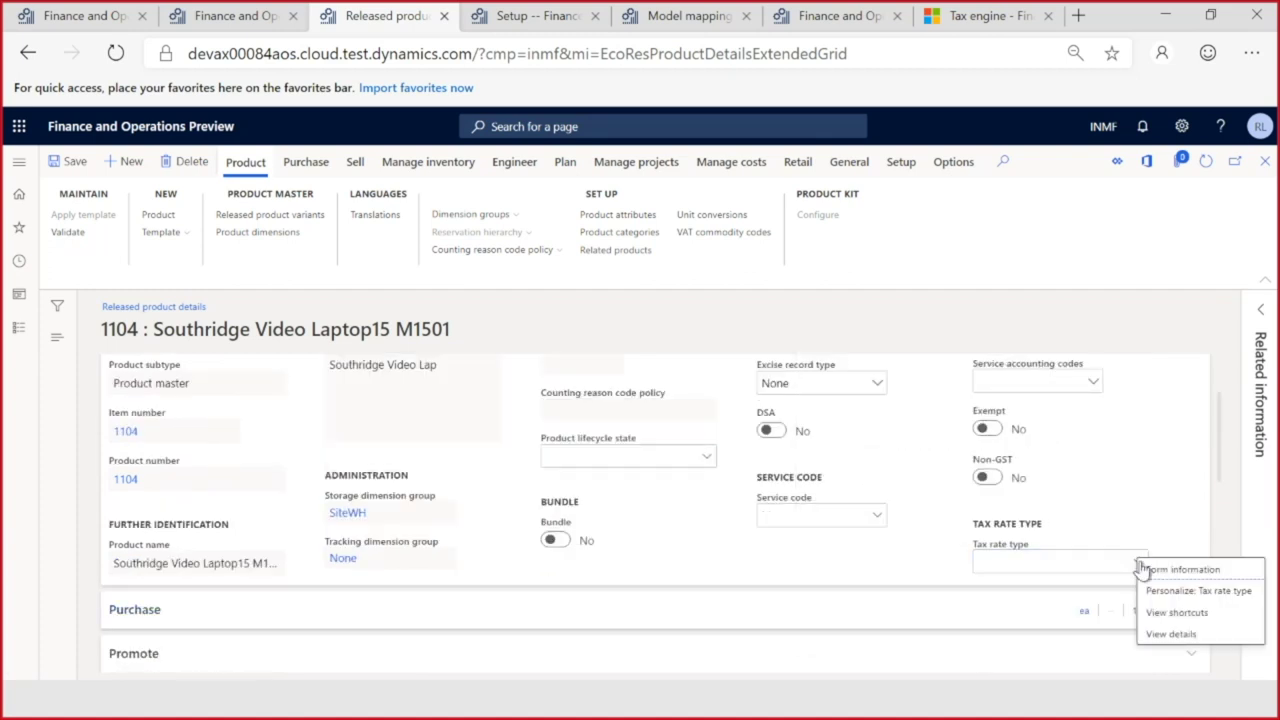
{"action": "key", "text": "Escape"}
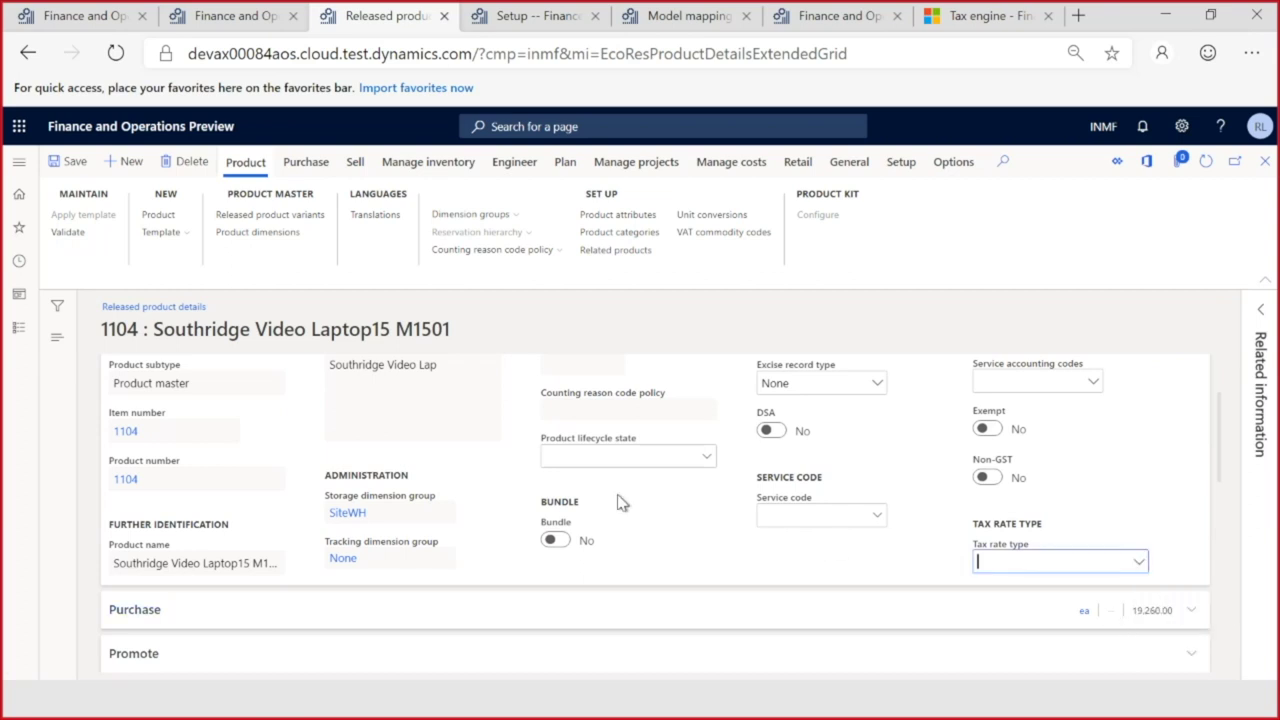
{"action": "key", "text": "ctrl+alt+F4"}
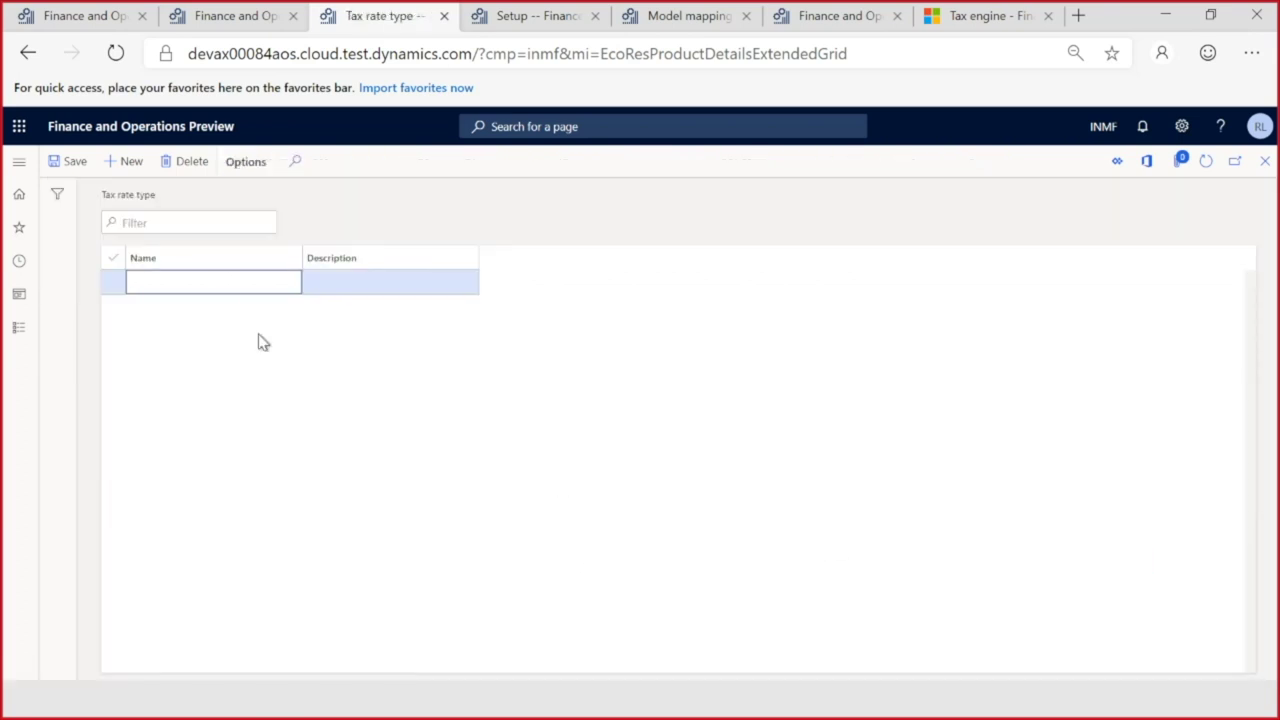
Step: Create three tax rate types named High, Standard and Low, and save them
{"action": "type", "text": "hIGH"}
{"action": "left_click", "coordinate": [114, 164]}
{"action": "type", "text": "Stan"}
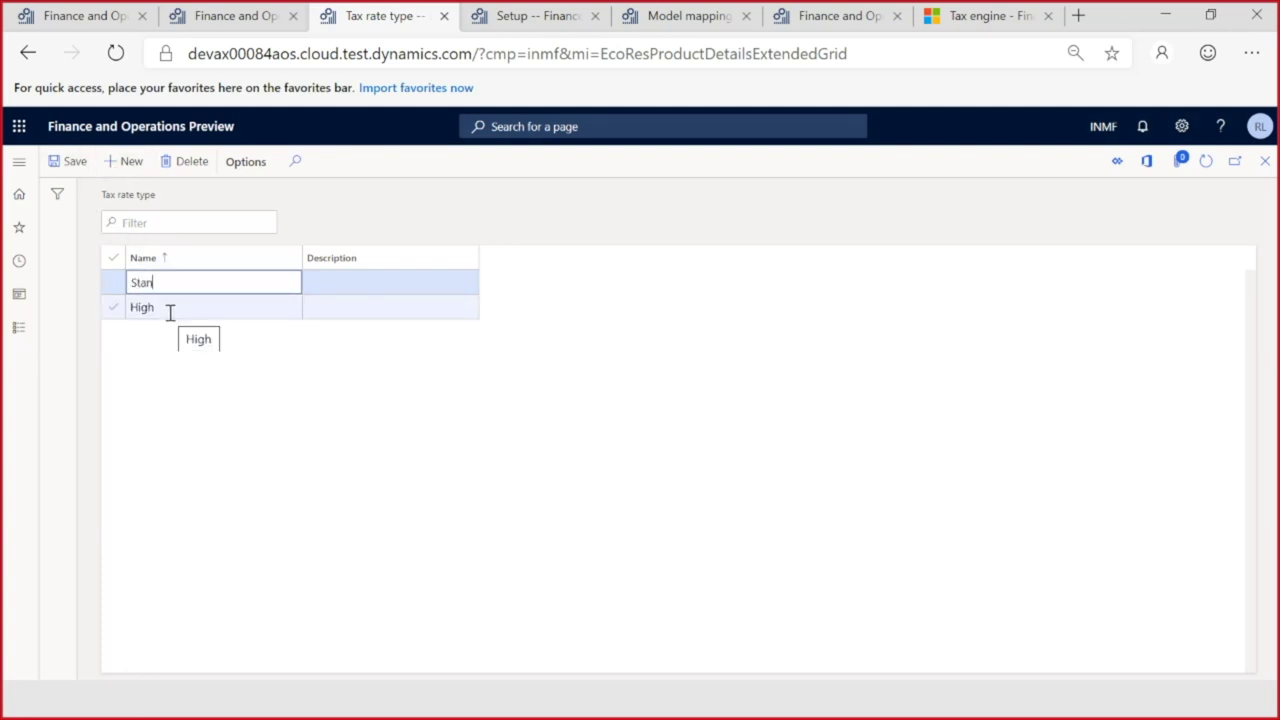
{"action": "type", "text": "dard"}
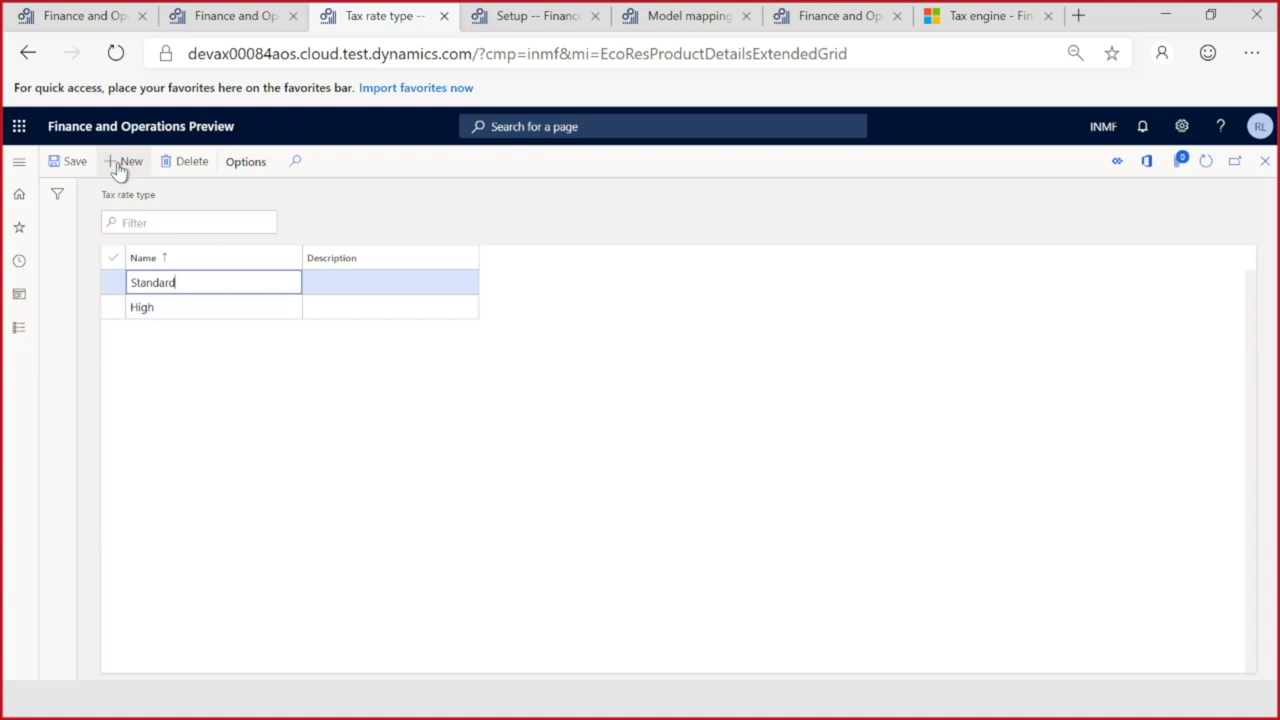
{"action": "left_click", "coordinate": [118, 166]}
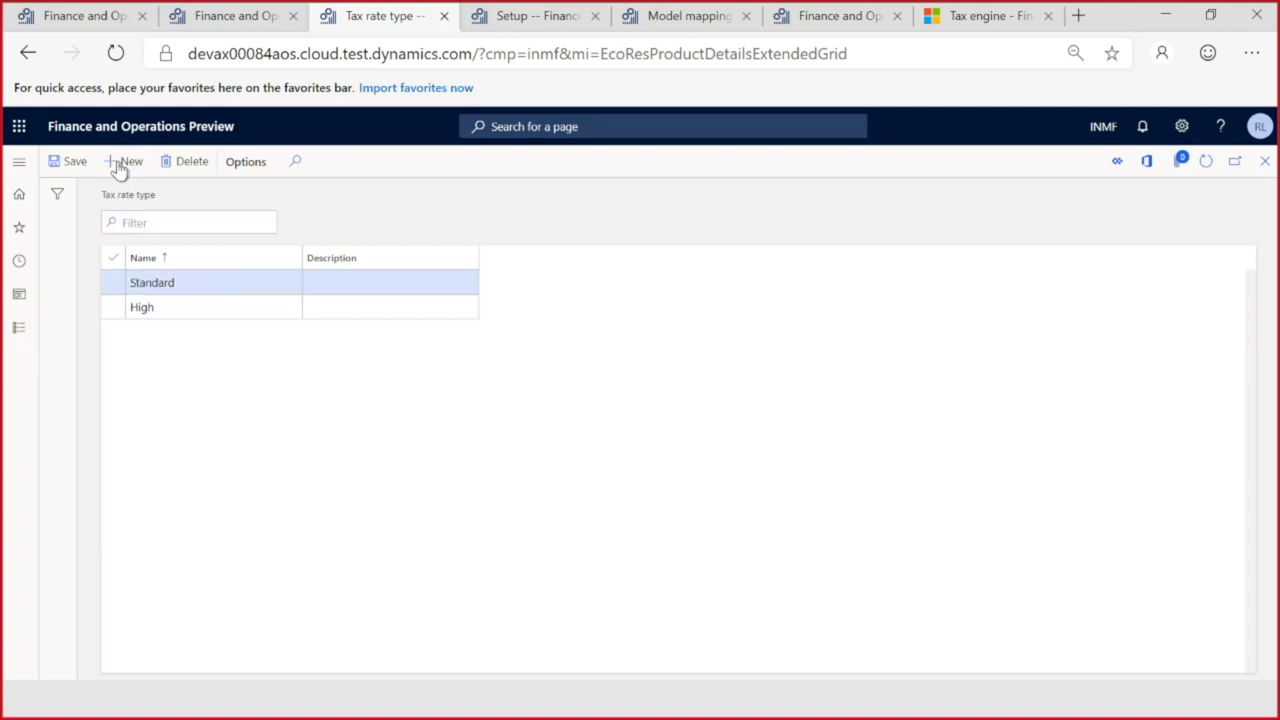
{"action": "left_click", "coordinate": [118, 166]}
{"action": "type", "text": "Low"}
{"action": "left_click", "coordinate": [74, 162]}
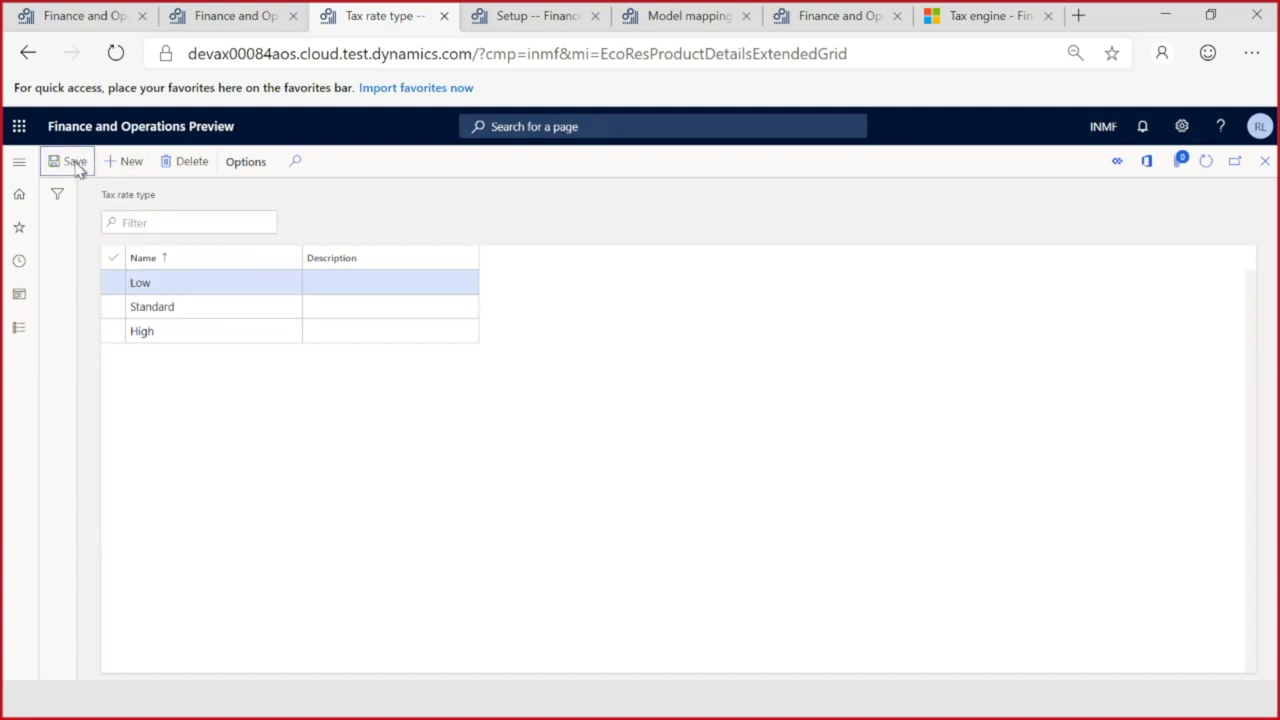
Step: Return to the details of product 1104 and set its Tax rate type to High
{"action": "left_click", "coordinate": [1262, 164]}
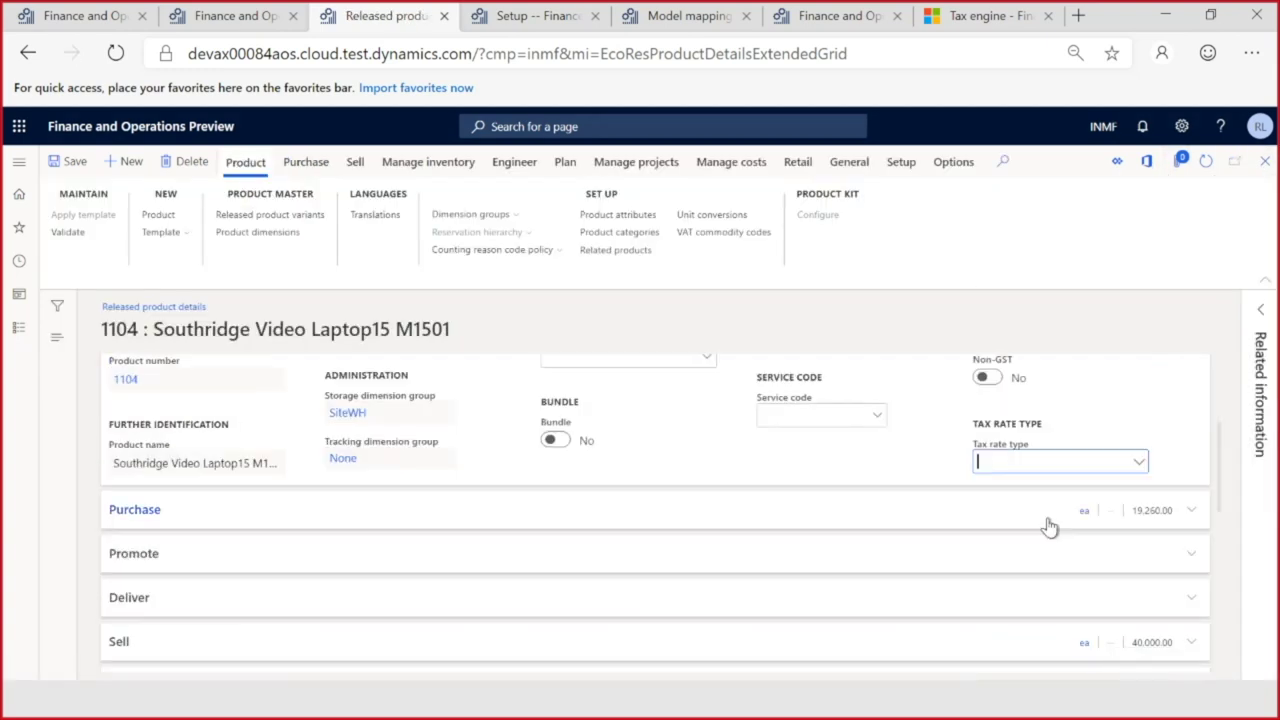
{"action": "left_click", "coordinate": [1138, 466]}
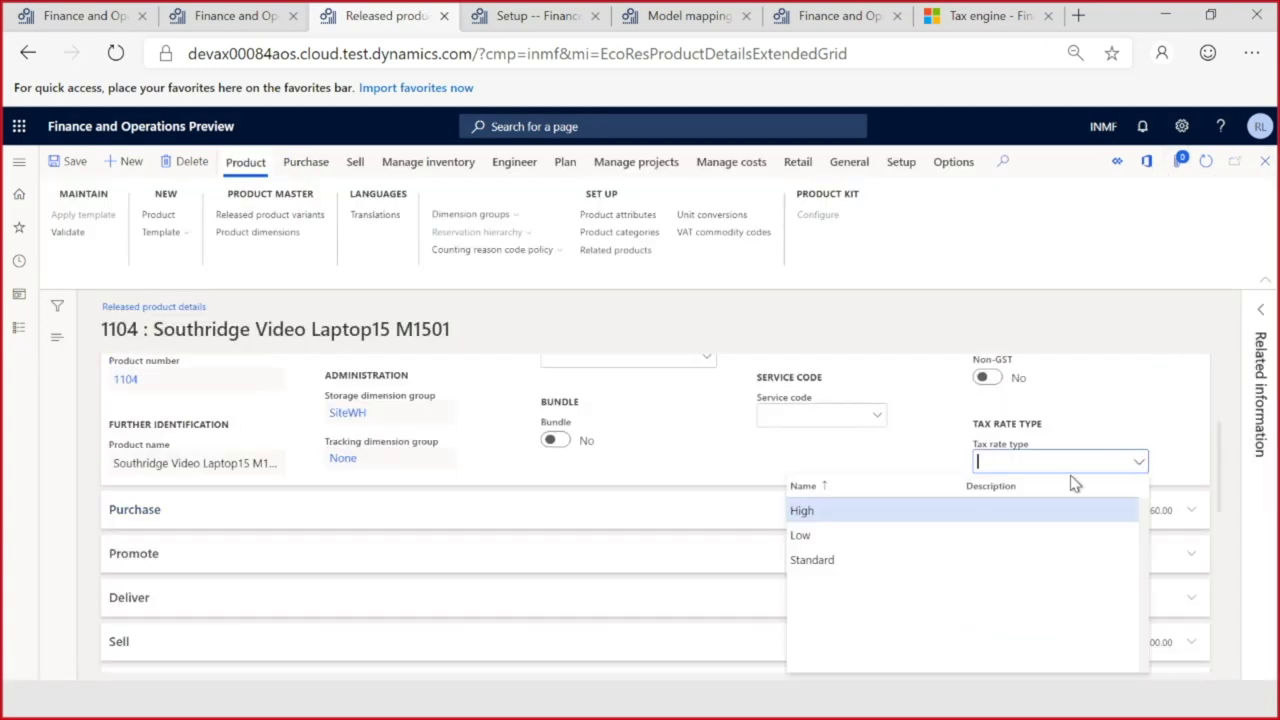
{"action": "left_click", "coordinate": [838, 507]}
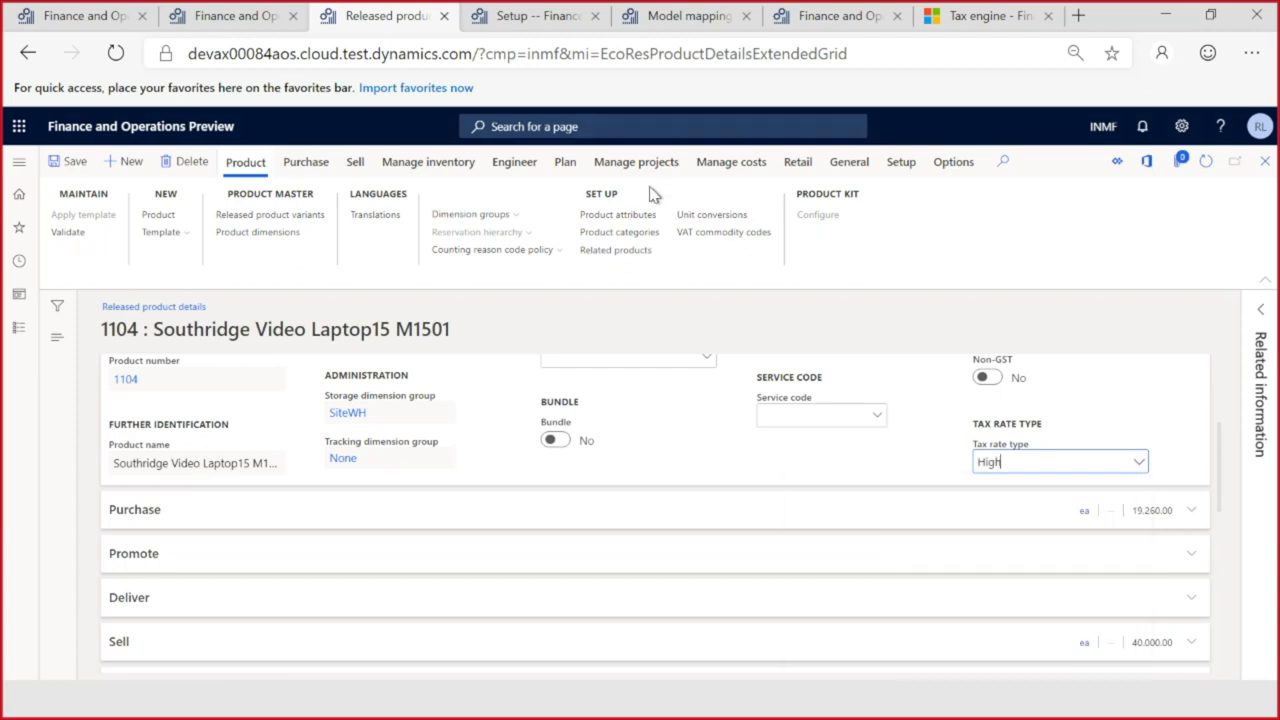
Step: View the CGST Rate lookup conditions in the tax setup, check the electronic reporting page, and switch to the SEZ slide in the PowerPoint slide show
{"action": "left_click", "coordinate": [530, 16]}
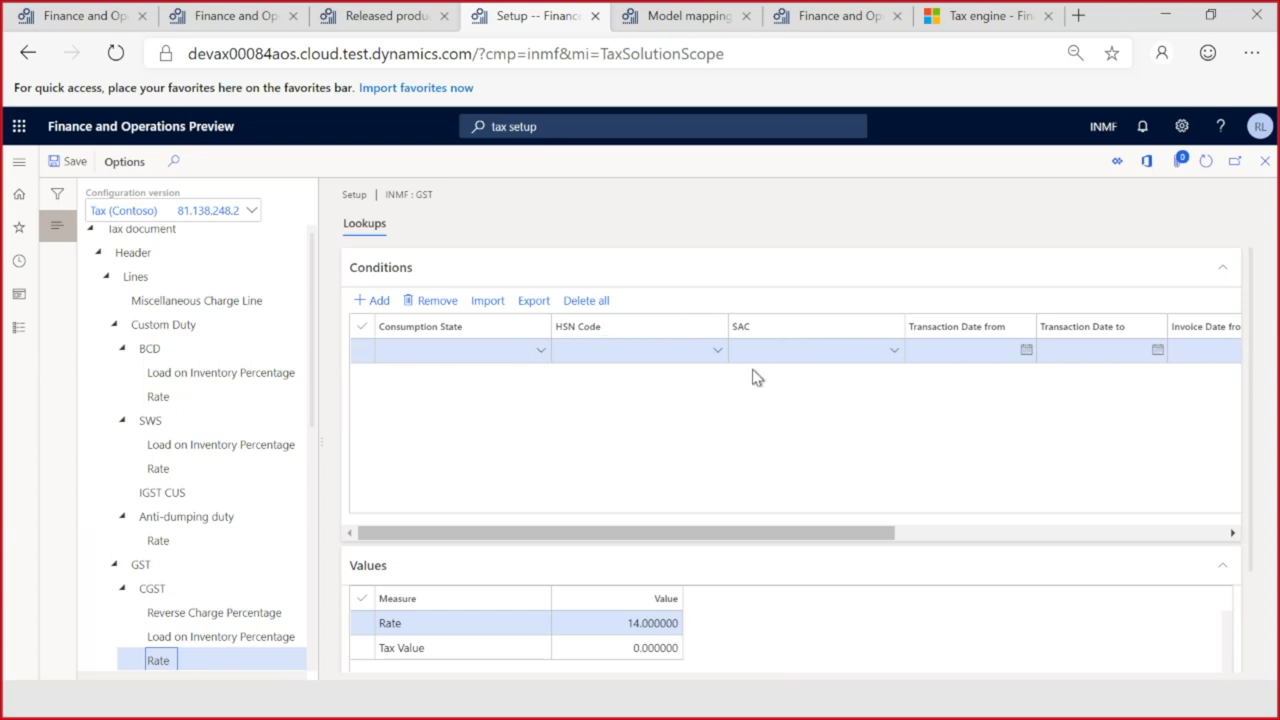
{"action": "left_click", "coordinate": [803, 25]}
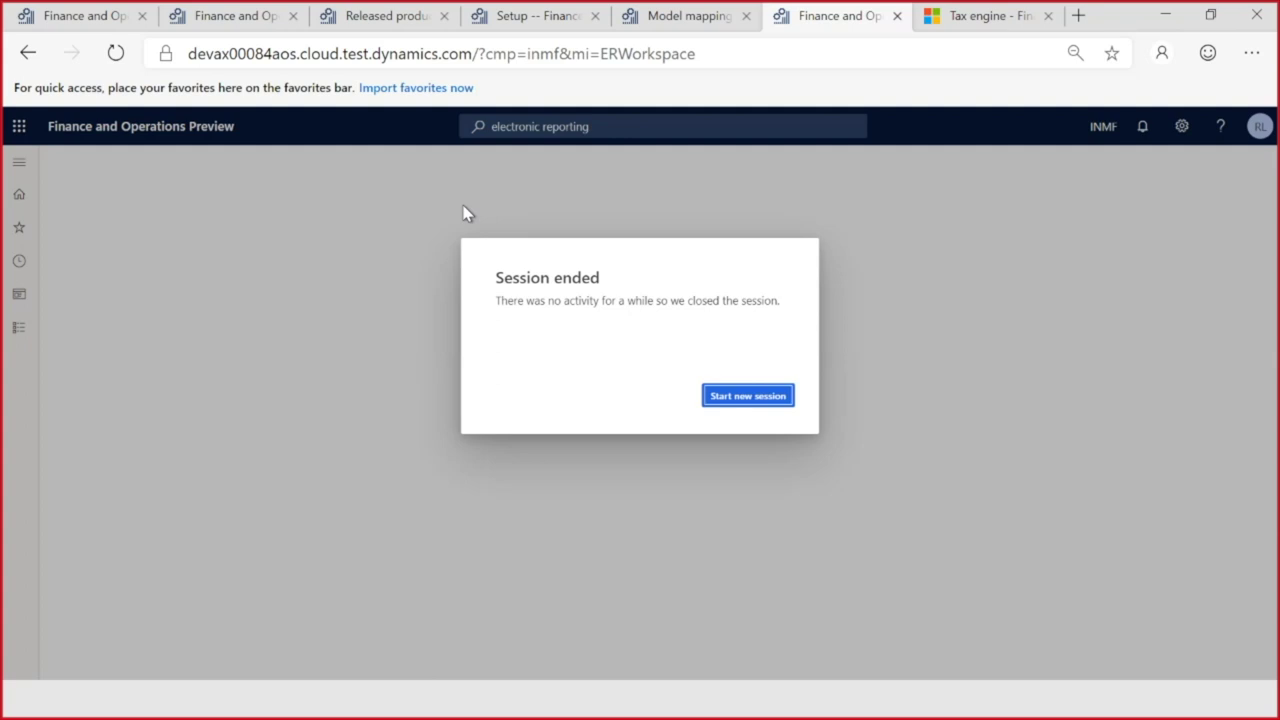
{"action": "key", "text": "alt+Tab"}
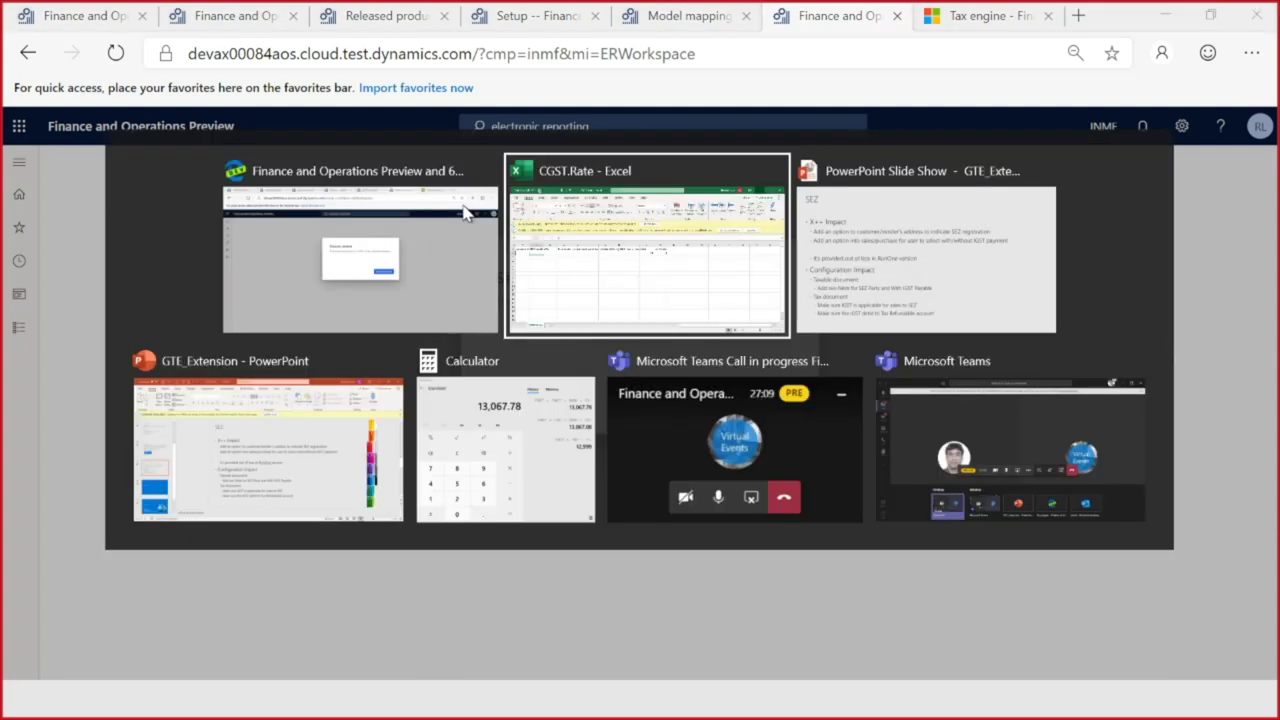
{"action": "key", "text": "alt+Tab"}
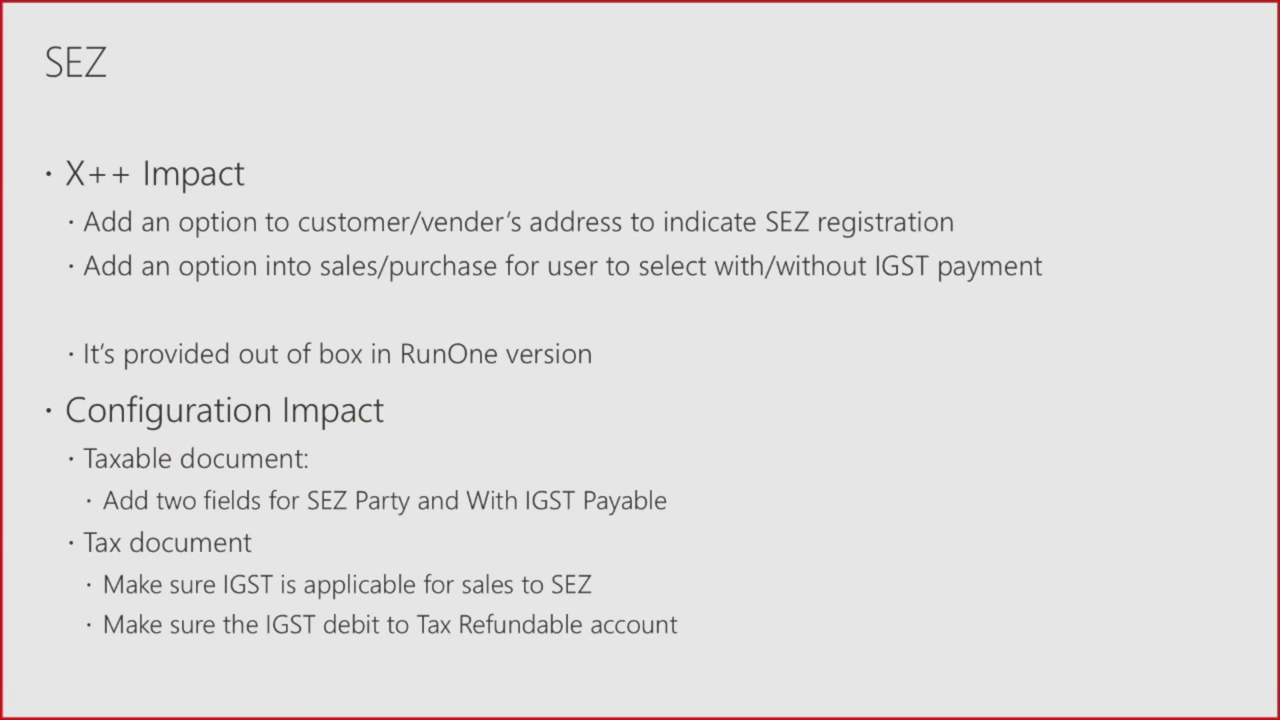